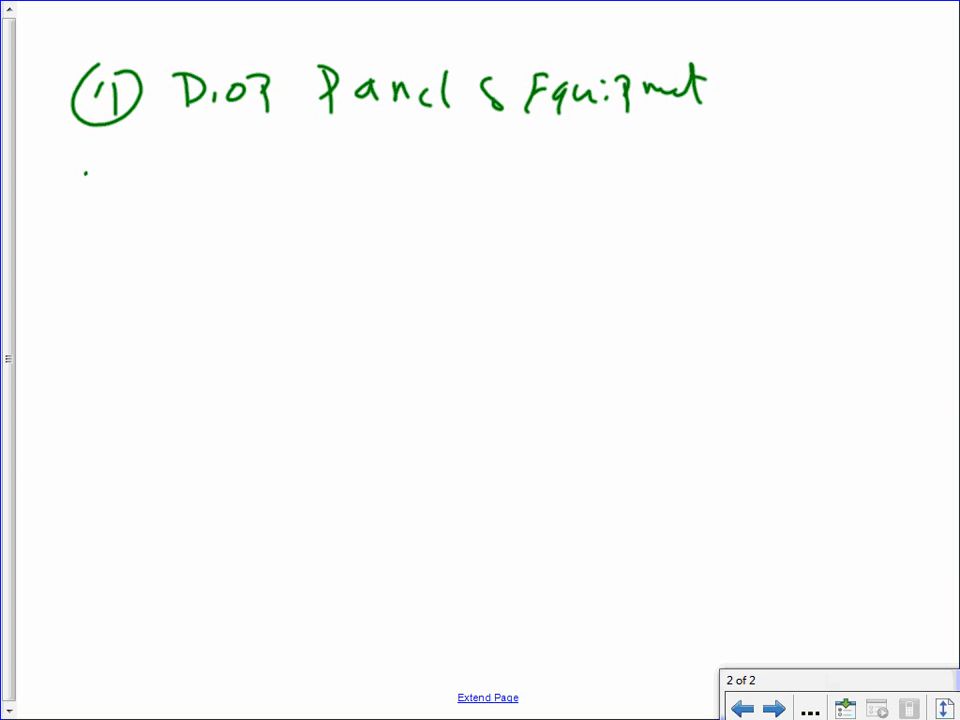
- Handwrite the second list item, a circled 2 followed by "Section Views", below the first item
{"action": "mouse_move", "coordinate": [80, 150]}
{"action": "left_mouse_down"}
{"action": "mouse_move", "coordinate": [68, 212]}
{"action": "mouse_move", "coordinate": [112, 146]}
{"action": "left_mouse_up"}
{"action": "left_click", "coordinate": [218, 147]}
{"action": "left_click_drag", "start_coordinate": [218, 147], "coordinate": [187, 197]}
{"action": "mouse_move", "coordinate": [241, 167]}
{"action": "left_mouse_down"}
{"action": "mouse_move", "coordinate": [261, 165]}
{"action": "mouse_move", "coordinate": [242, 182]}
{"action": "left_mouse_up"}
{"action": "left_click_drag", "start_coordinate": [279, 169], "coordinate": [287, 186]}
{"action": "mouse_move", "coordinate": [294, 151]}
{"action": "left_mouse_down"}
{"action": "mouse_move", "coordinate": [297, 187]}
{"action": "mouse_move", "coordinate": [312, 171]}
{"action": "left_mouse_up"}
{"action": "mouse_move", "coordinate": [318, 176]}
{"action": "left_mouse_down"}
{"action": "mouse_move", "coordinate": [325, 186]}
{"action": "mouse_move", "coordinate": [335, 176]}
{"action": "mouse_move", "coordinate": [390, 184]}
{"action": "mouse_move", "coordinate": [428, 165]}
{"action": "left_mouse_up"}
{"action": "mouse_move", "coordinate": [457, 172]}
{"action": "left_mouse_down"}
{"action": "mouse_move", "coordinate": [460, 190]}
{"action": "mouse_move", "coordinate": [498, 186]}
{"action": "left_mouse_up"}
{"action": "left_click", "coordinate": [488, 176]}
{"action": "mouse_move", "coordinate": [510, 174]}
{"action": "left_mouse_down"}
{"action": "mouse_move", "coordinate": [535, 180]}
{"action": "mouse_move", "coordinate": [568, 157]}
{"action": "mouse_move", "coordinate": [550, 187]}
{"action": "left_mouse_up"}
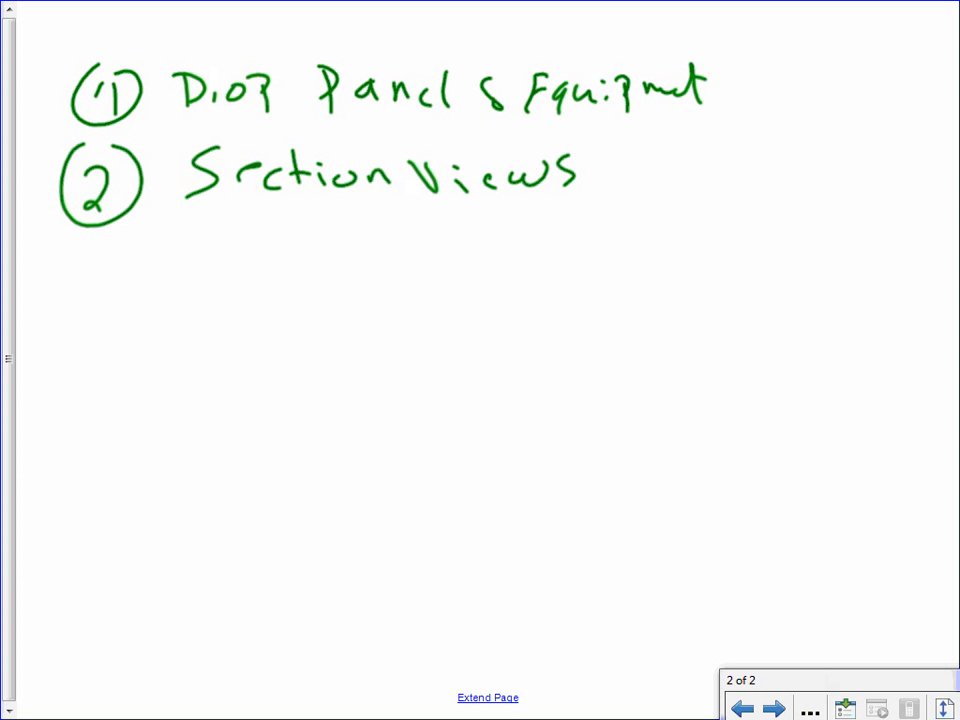
- Handwrite the third list item, a circled 3 followed by "Put Views in Sheets"
{"action": "left_click_drag", "start_coordinate": [104, 260], "coordinate": [85, 267]}
{"action": "left_click_drag", "start_coordinate": [100, 264], "coordinate": [86, 305]}
{"action": "mouse_move", "coordinate": [104, 238]}
{"action": "left_mouse_down"}
{"action": "mouse_move", "coordinate": [130, 300]}
{"action": "mouse_move", "coordinate": [100, 322]}
{"action": "left_mouse_up"}
{"action": "mouse_move", "coordinate": [181, 258]}
{"action": "left_mouse_down"}
{"action": "mouse_move", "coordinate": [183, 295]}
{"action": "mouse_move", "coordinate": [182, 284]}
{"action": "left_mouse_up"}
{"action": "mouse_move", "coordinate": [210, 262]}
{"action": "left_mouse_down"}
{"action": "mouse_move", "coordinate": [240, 270]}
{"action": "mouse_move", "coordinate": [256, 290]}
{"action": "mouse_move", "coordinate": [272, 262]}
{"action": "left_mouse_up"}
{"action": "mouse_move", "coordinate": [296, 260]}
{"action": "left_mouse_down"}
{"action": "mouse_move", "coordinate": [321, 262]}
{"action": "mouse_move", "coordinate": [336, 285]}
{"action": "mouse_move", "coordinate": [420, 268]}
{"action": "left_mouse_up"}
{"action": "mouse_move", "coordinate": [440, 264]}
{"action": "left_mouse_down"}
{"action": "mouse_move", "coordinate": [430, 284]}
{"action": "mouse_move", "coordinate": [460, 285]}
{"action": "left_mouse_up"}
{"action": "left_click_drag", "start_coordinate": [472, 284], "coordinate": [516, 282]}
{"action": "mouse_move", "coordinate": [584, 238]}
{"action": "left_mouse_down"}
{"action": "mouse_move", "coordinate": [572, 240]}
{"action": "mouse_move", "coordinate": [558, 290]}
{"action": "mouse_move", "coordinate": [620, 290]}
{"action": "mouse_move", "coordinate": [646, 260]}
{"action": "mouse_move", "coordinate": [670, 272]}
{"action": "left_mouse_up"}
{"action": "left_click_drag", "start_coordinate": [688, 240], "coordinate": [690, 276]}
{"action": "mouse_move", "coordinate": [678, 256]}
{"action": "left_mouse_down"}
{"action": "mouse_move", "coordinate": [700, 254]}
{"action": "mouse_move", "coordinate": [706, 280]}
{"action": "left_mouse_up"}
- Handwrite a circled 4 with "Draw lines & schedule" as the fourth item, and erase the final s of "Sheets" in item 3
{"action": "mouse_move", "coordinate": [79, 364]}
{"action": "left_mouse_down"}
{"action": "mouse_move", "coordinate": [77, 376]}
{"action": "mouse_move", "coordinate": [108, 382]}
{"action": "left_mouse_up"}
{"action": "left_click_drag", "start_coordinate": [100, 350], "coordinate": [97, 405]}
{"action": "mouse_move", "coordinate": [70, 340]}
{"action": "left_mouse_down"}
{"action": "mouse_move", "coordinate": [52, 380]}
{"action": "mouse_move", "coordinate": [90, 334]}
{"action": "left_mouse_up"}
{"action": "mouse_move", "coordinate": [184, 358]}
{"action": "left_mouse_down"}
{"action": "mouse_move", "coordinate": [186, 396]}
{"action": "mouse_move", "coordinate": [224, 394]}
{"action": "left_mouse_up"}
{"action": "mouse_move", "coordinate": [254, 371]}
{"action": "left_mouse_down"}
{"action": "mouse_move", "coordinate": [243, 384]}
{"action": "mouse_move", "coordinate": [267, 389]}
{"action": "left_mouse_up"}
{"action": "mouse_move", "coordinate": [274, 371]}
{"action": "left_mouse_down"}
{"action": "mouse_move", "coordinate": [282, 384]}
{"action": "mouse_move", "coordinate": [302, 371]}
{"action": "left_mouse_up"}
{"action": "mouse_move", "coordinate": [375, 330]}
{"action": "left_mouse_down"}
{"action": "mouse_move", "coordinate": [381, 368]}
{"action": "mouse_move", "coordinate": [399, 385]}
{"action": "mouse_move", "coordinate": [480, 382]}
{"action": "mouse_move", "coordinate": [500, 392]}
{"action": "left_mouse_up"}
{"action": "mouse_move", "coordinate": [557, 336]}
{"action": "left_mouse_down"}
{"action": "mouse_move", "coordinate": [620, 380]}
{"action": "mouse_move", "coordinate": [662, 376]}
{"action": "left_mouse_up"}
{"action": "mouse_move", "coordinate": [668, 324]}
{"action": "left_mouse_down"}
{"action": "mouse_move", "coordinate": [682, 372]}
{"action": "mouse_move", "coordinate": [706, 372]}
{"action": "left_mouse_up"}
{"action": "mouse_move", "coordinate": [726, 356]}
{"action": "left_mouse_down"}
{"action": "mouse_move", "coordinate": [736, 332]}
{"action": "mouse_move", "coordinate": [776, 366]}
{"action": "mouse_move", "coordinate": [808, 367]}
{"action": "left_mouse_up"}
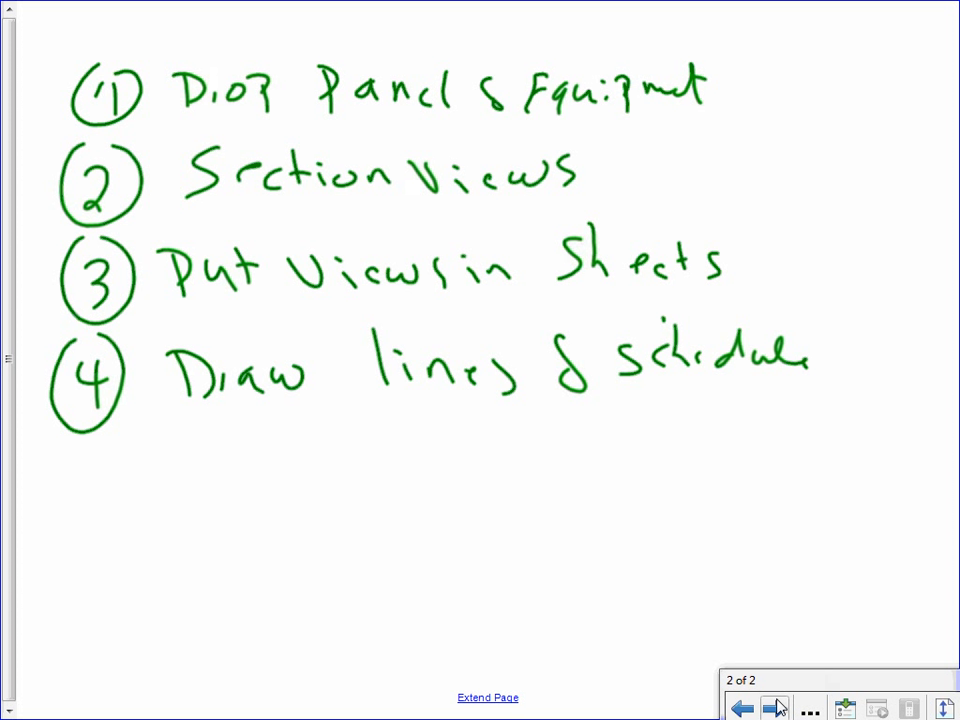
{"action": "left_click_drag", "start_coordinate": [761, 259], "coordinate": [728, 262]}
- Leave the full-screen whiteboard, minimize it, and switch to Revit with the electrical project
{"action": "key", "text": "Escape"}
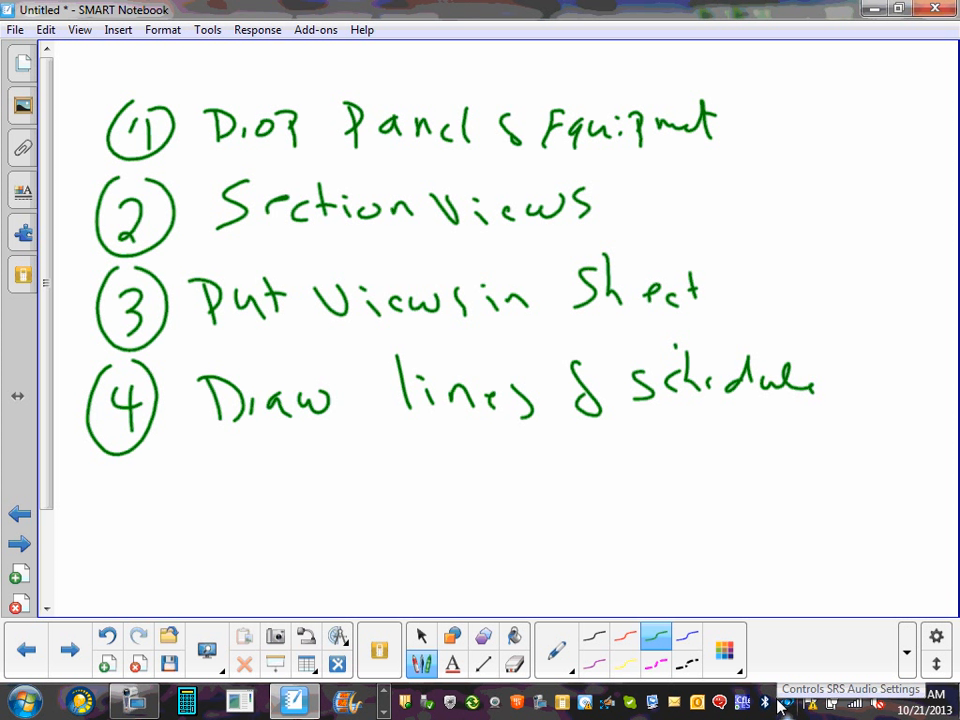
{"action": "left_click", "coordinate": [875, 12]}
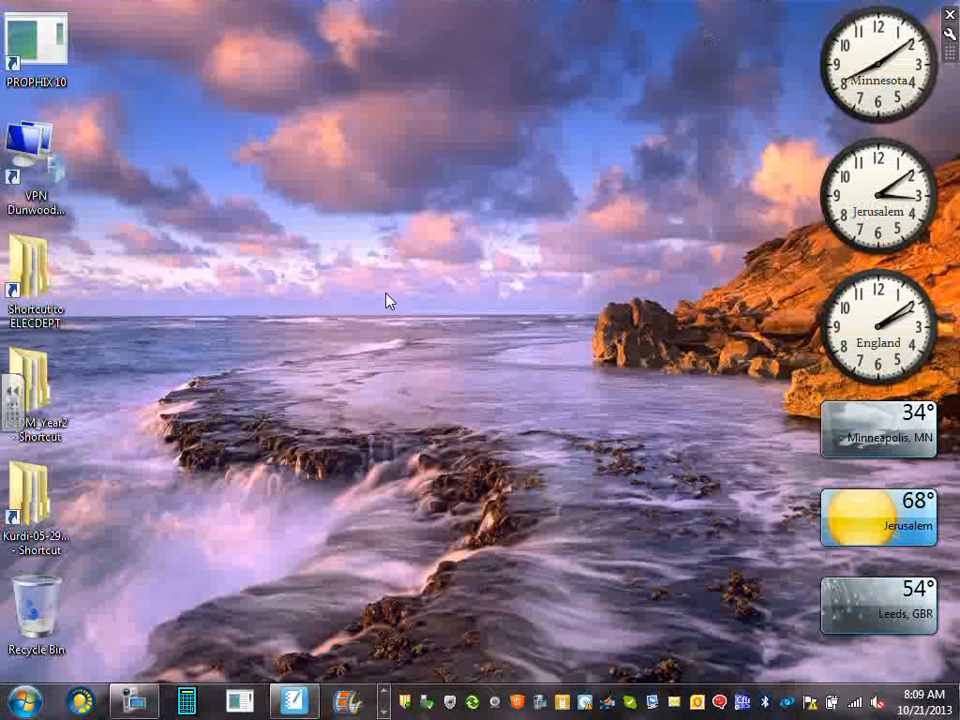
{"action": "left_click", "coordinate": [383, 698]}
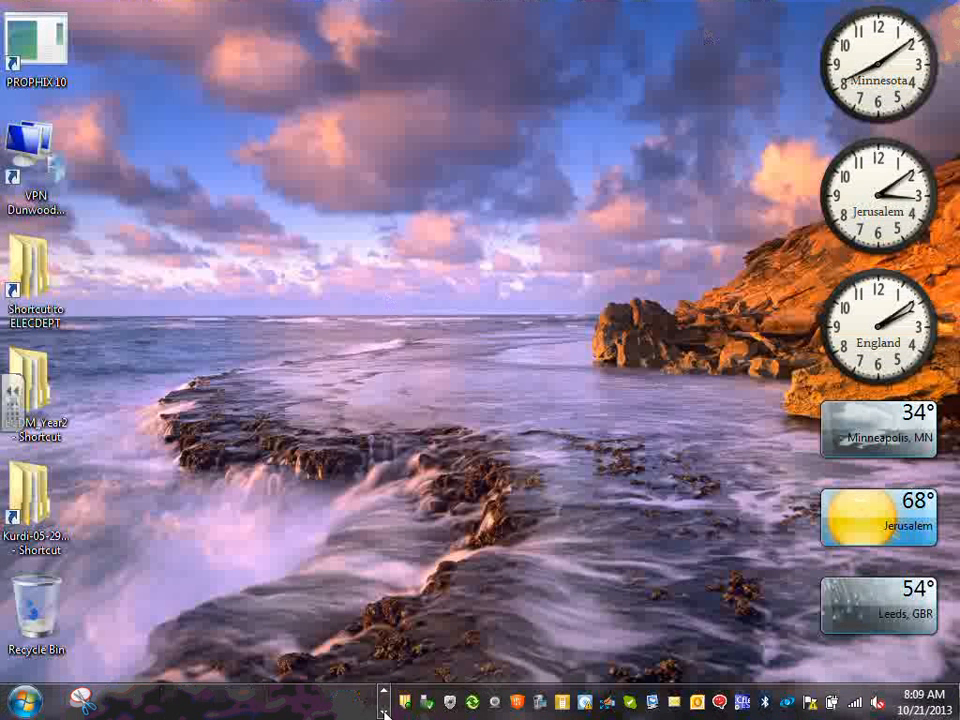
{"action": "left_click", "coordinate": [383, 702]}
{"action": "left_click", "coordinate": [383, 702]}
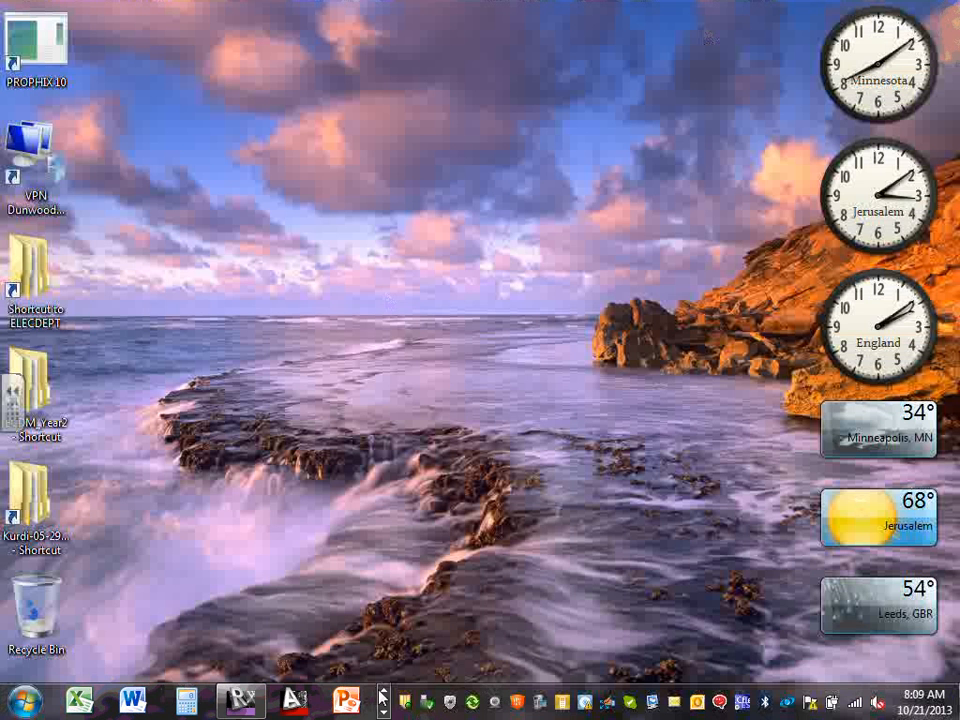
{"action": "left_click", "coordinate": [240, 700]}
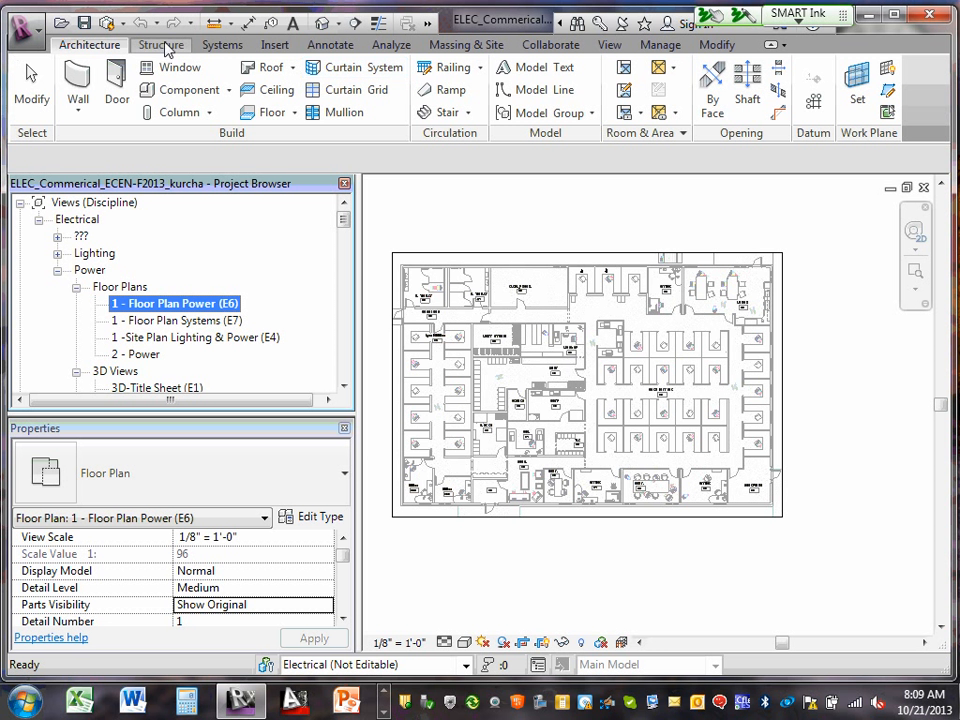
- Show the Systems tools and collapse the ribbon to its group titles
{"action": "left_click", "coordinate": [224, 46]}
{"action": "double_click", "coordinate": [223, 46]}
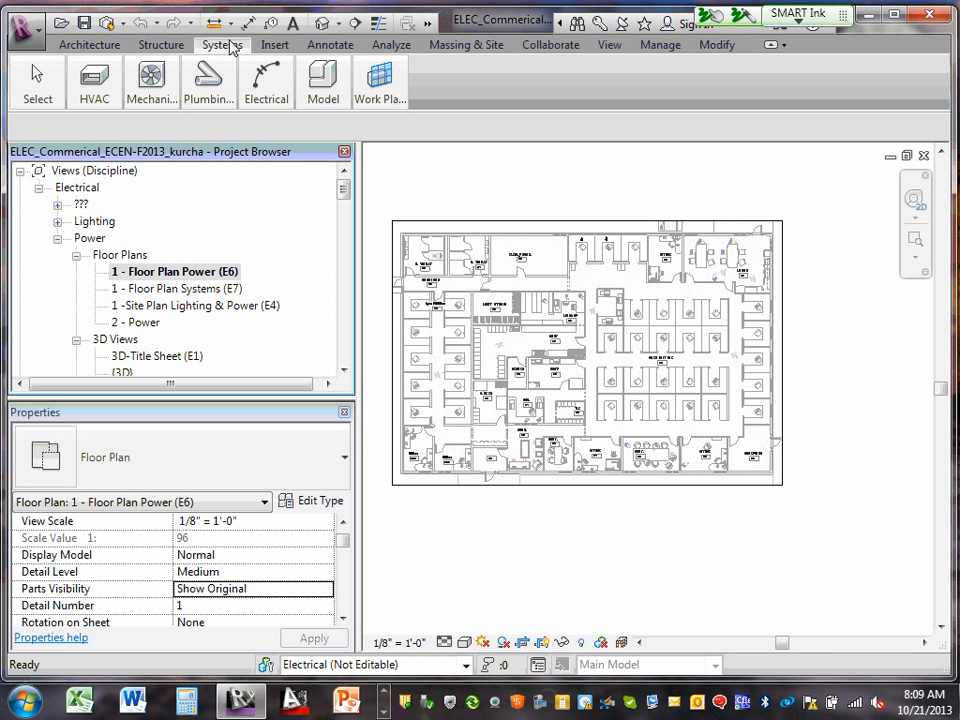
{"action": "double_click", "coordinate": [223, 46]}
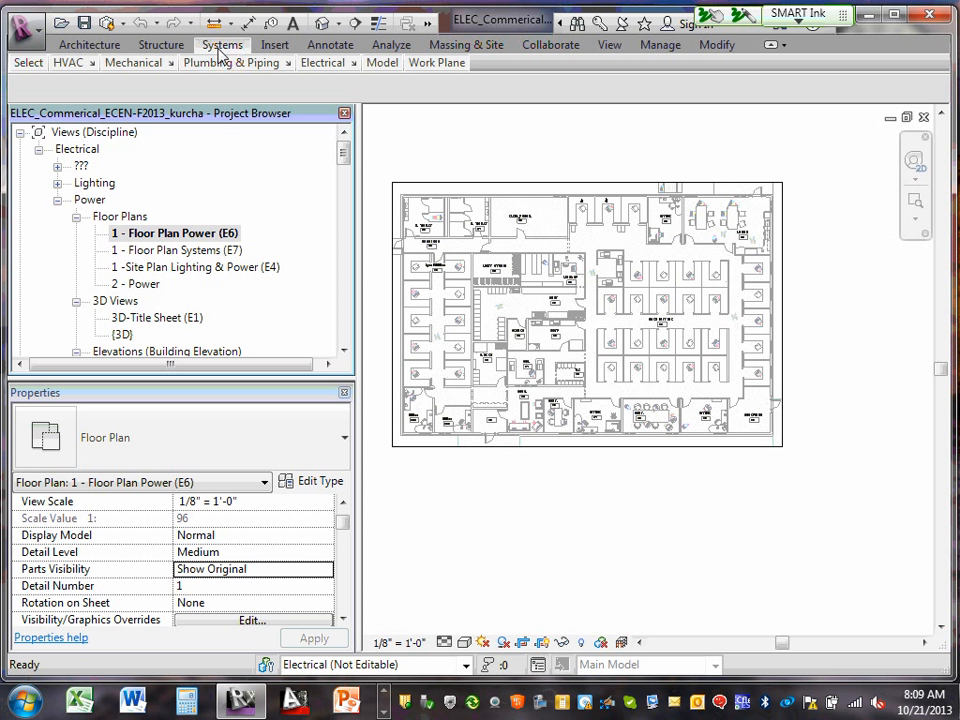
{"action": "mouse_move", "coordinate": [338, 70]}
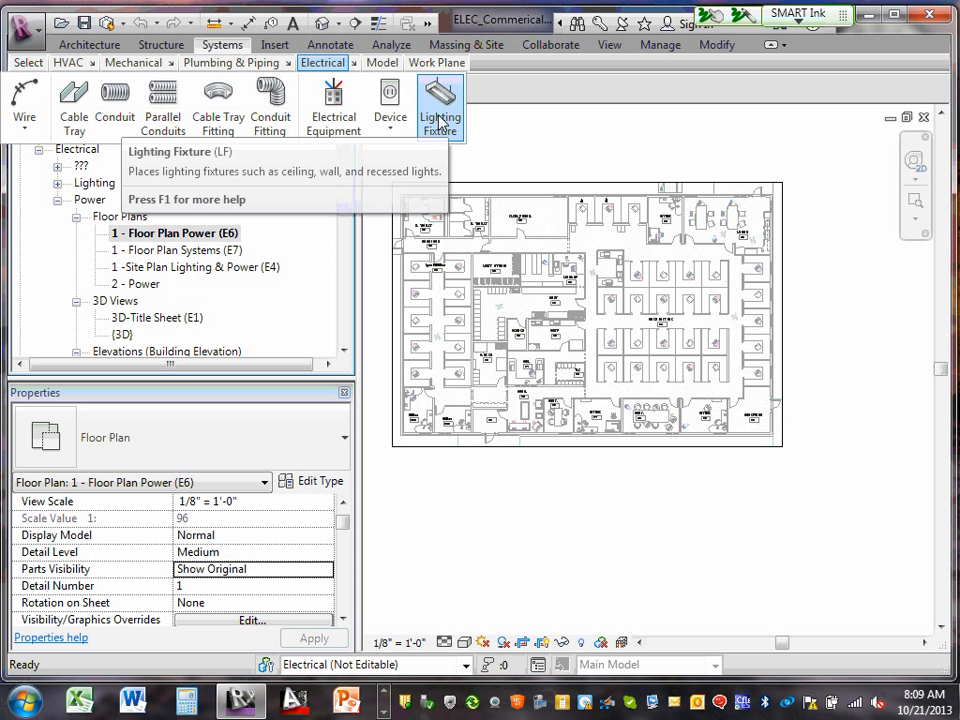
{"action": "left_click", "coordinate": [333, 108]}
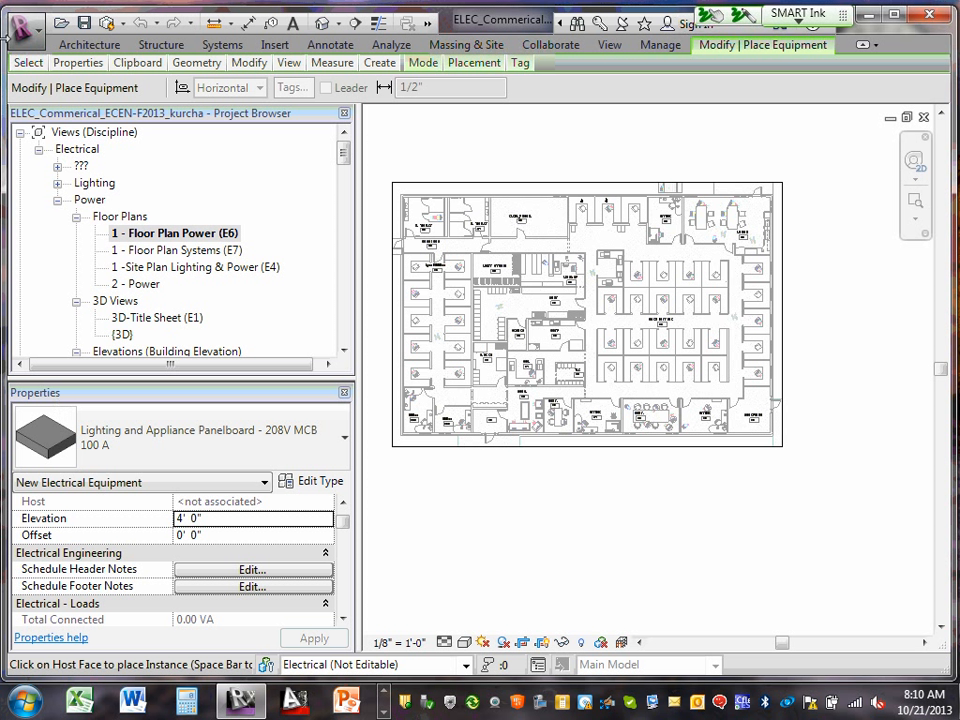
{"action": "mouse_move", "coordinate": [257, 70]}
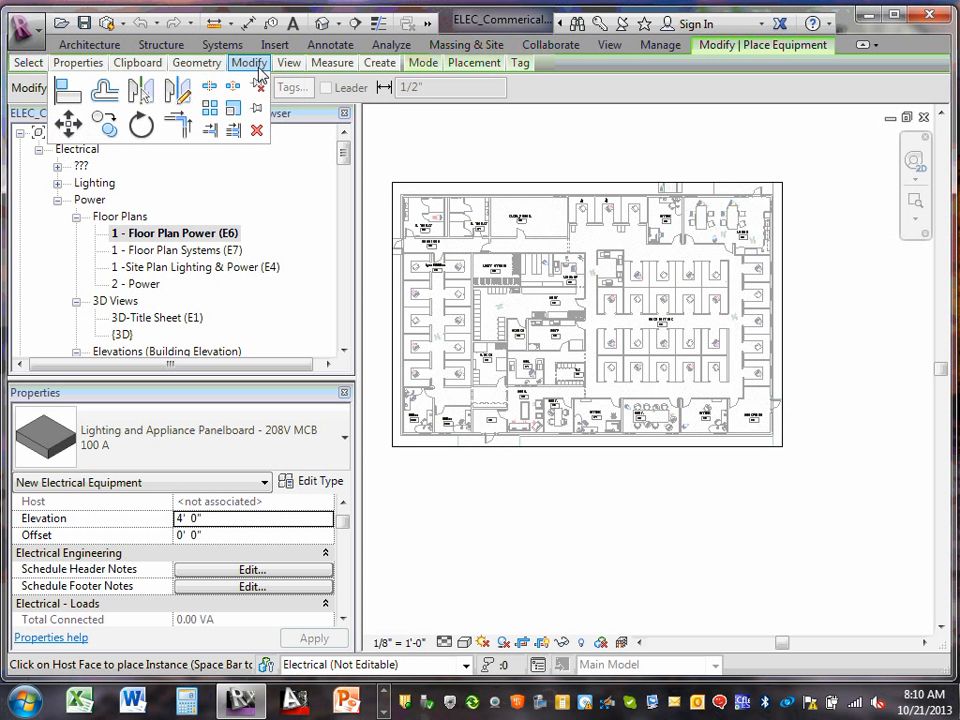
{"action": "key", "text": "Escape"}
{"action": "key", "text": "Escape"}
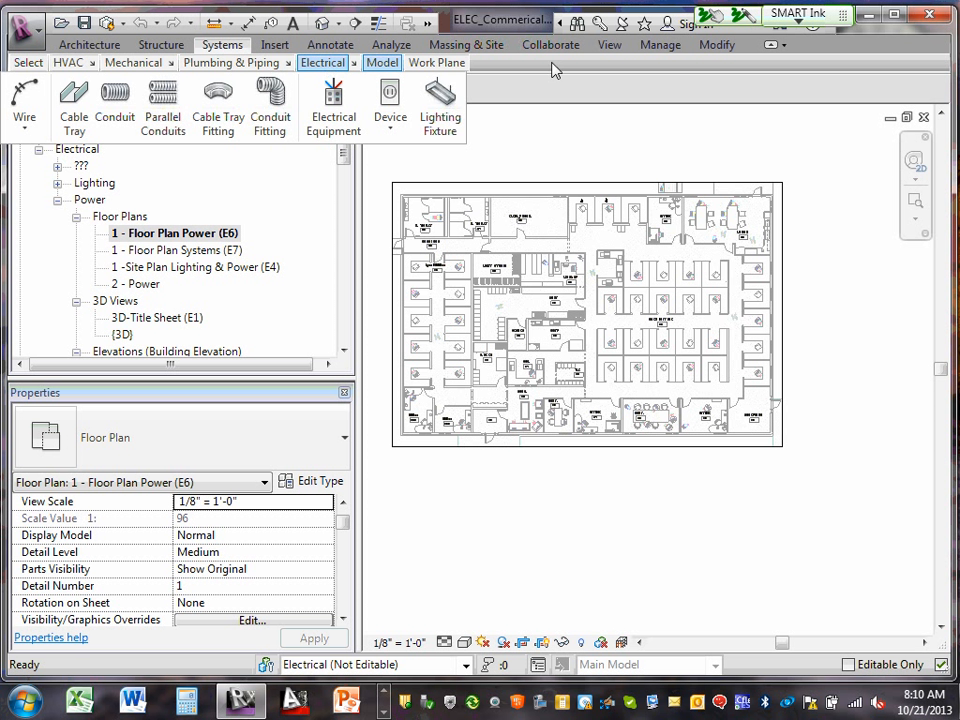
- Start the Electrical Equipment command and examine the available Automatic Transfer Switch and Dry Type Transformer types
{"action": "left_click", "coordinate": [338, 104]}
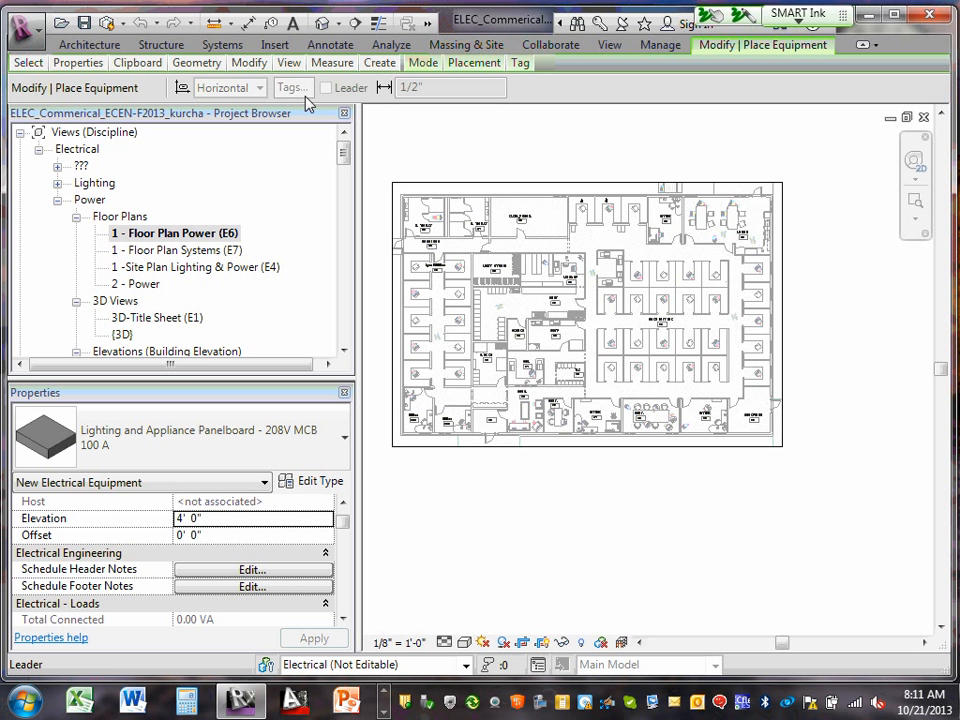
{"action": "left_click", "coordinate": [345, 441]}
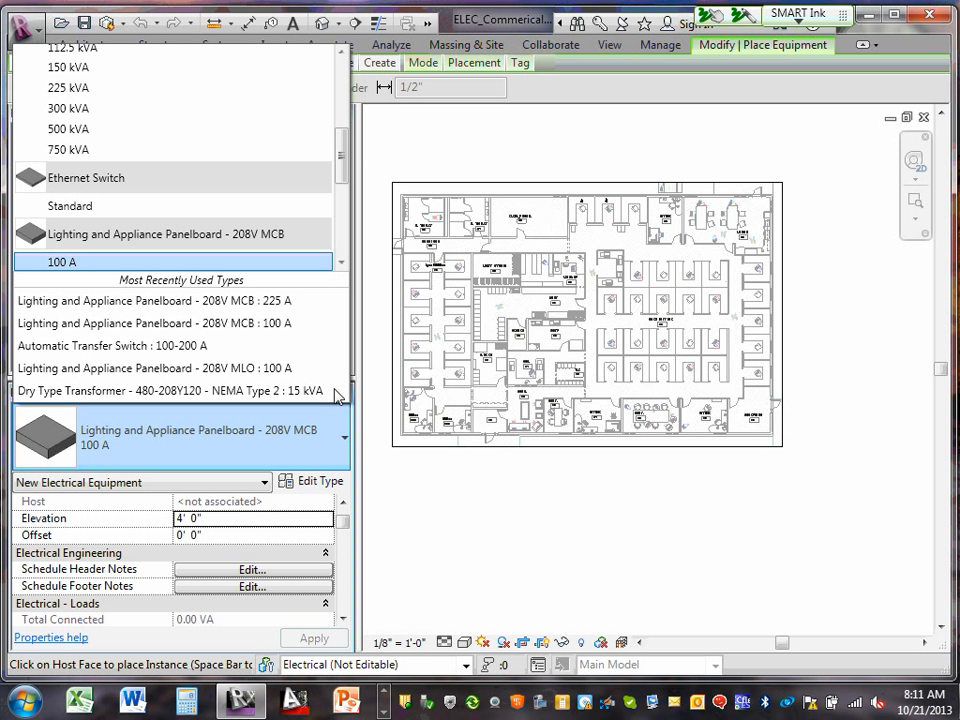
{"action": "left_click", "coordinate": [510, 617]}
{"action": "left_click", "coordinate": [491, 542]}
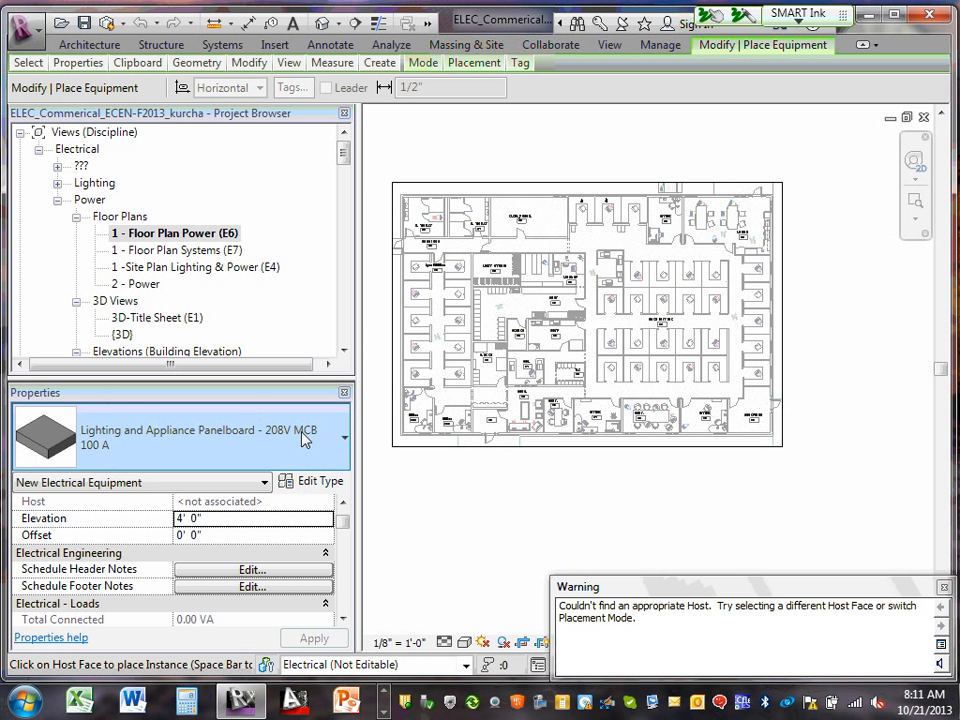
{"action": "left_click", "coordinate": [344, 438]}
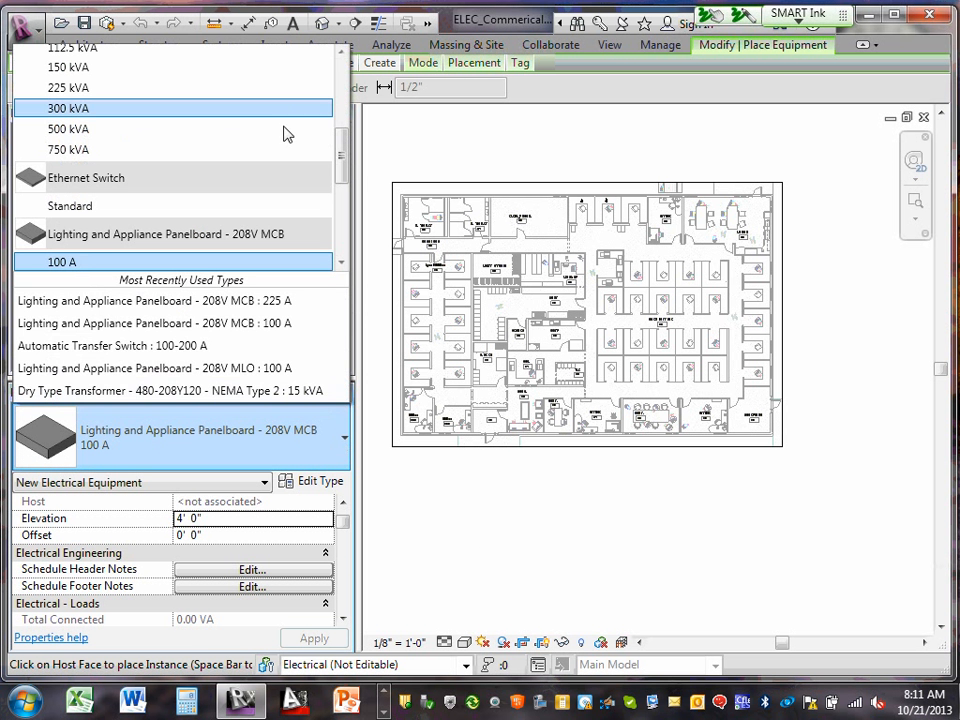
{"action": "scroll", "coordinate": [347, 148], "scroll_direction": "up", "scroll_amount": 2}
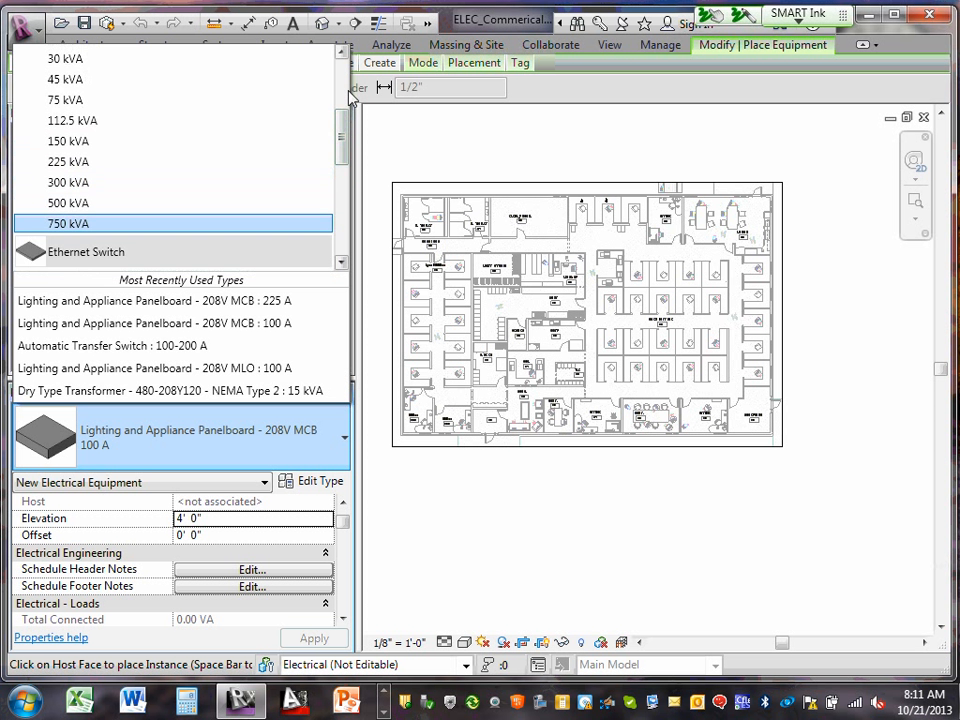
{"action": "scroll", "coordinate": [348, 95], "scroll_direction": "up", "scroll_amount": 3}
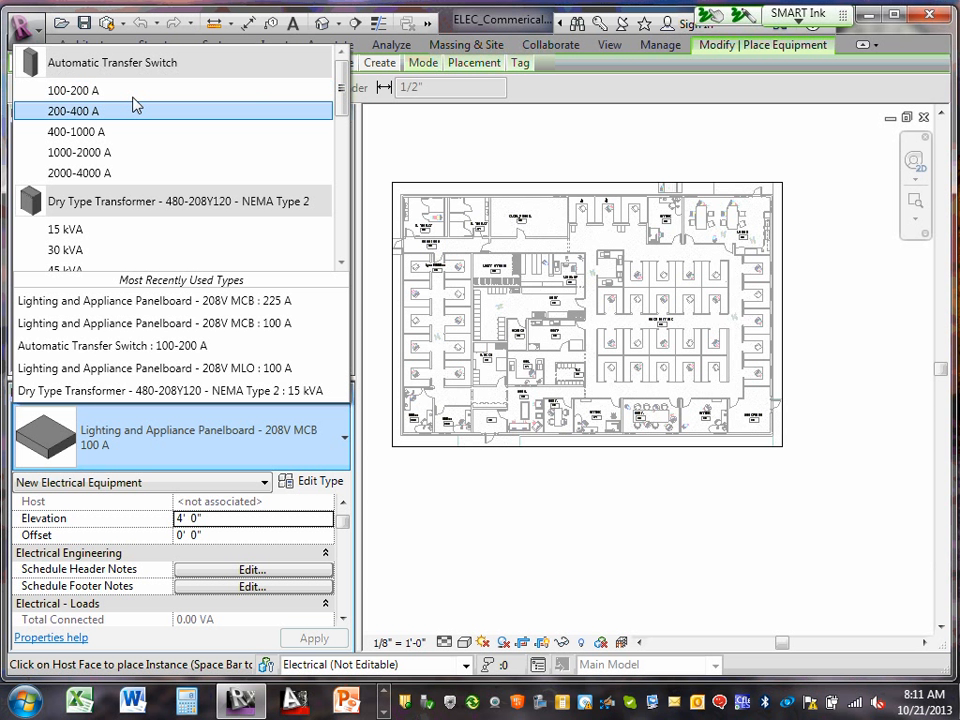
{"action": "mouse_move", "coordinate": [155, 91]}
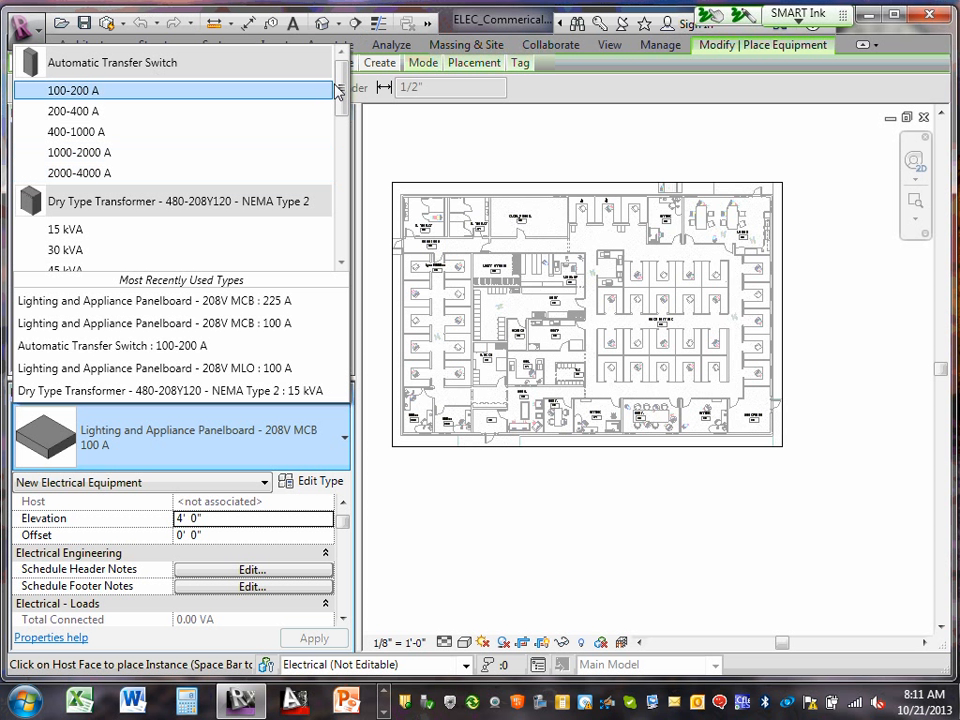
{"action": "left_click_drag", "start_coordinate": [343, 87], "coordinate": [344, 112]}
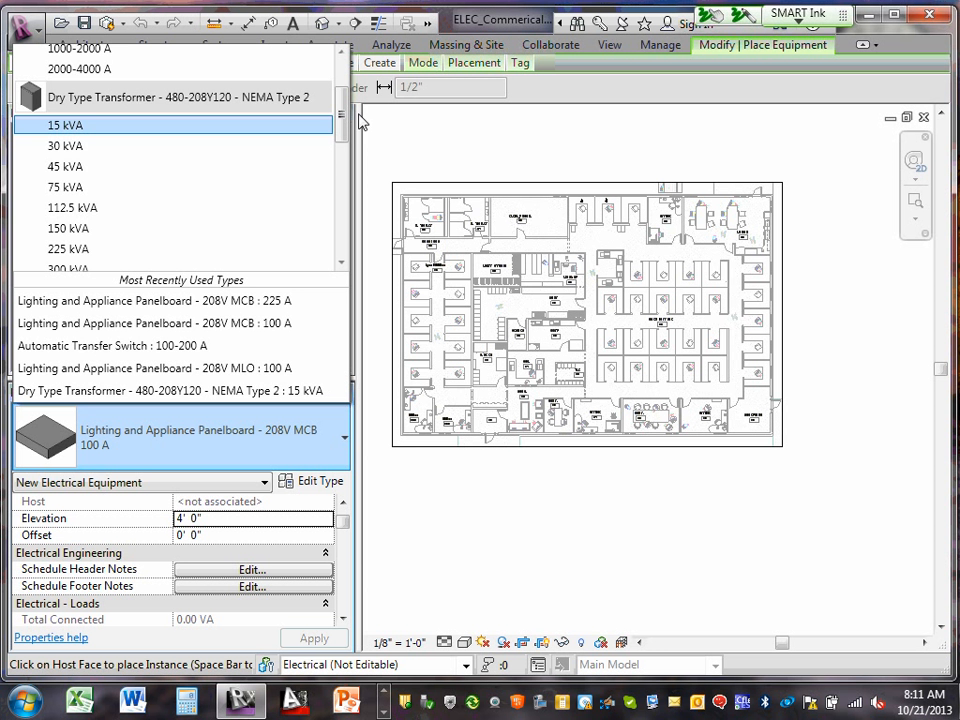
- Examine the Ethernet Switch and the 208V MCB, 208V MLO and 480V MLO panelboard types, then cancel the equipment placement
{"action": "left_click_drag", "start_coordinate": [341, 118], "coordinate": [338, 178]}
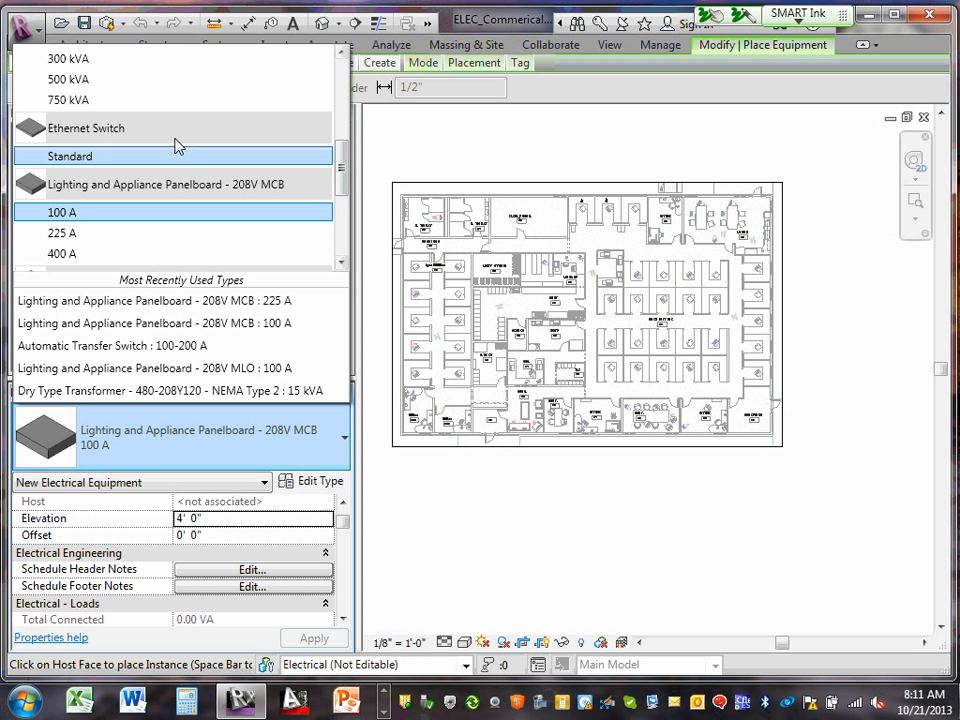
{"action": "scroll", "coordinate": [343, 170], "scroll_direction": "down", "scroll_amount": 2}
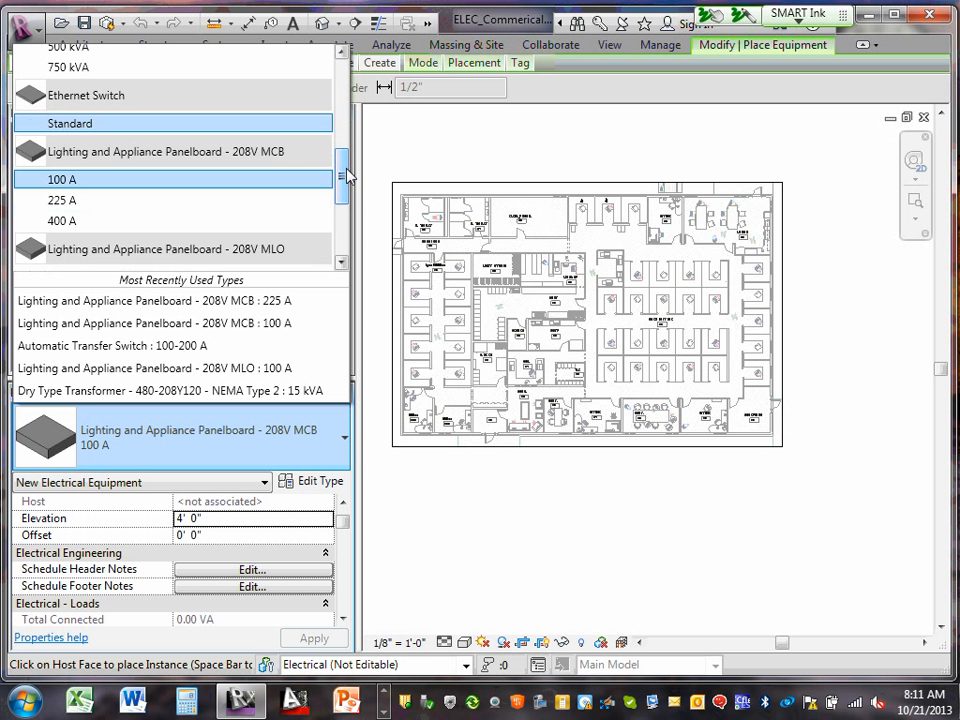
{"action": "mouse_move", "coordinate": [283, 147]}
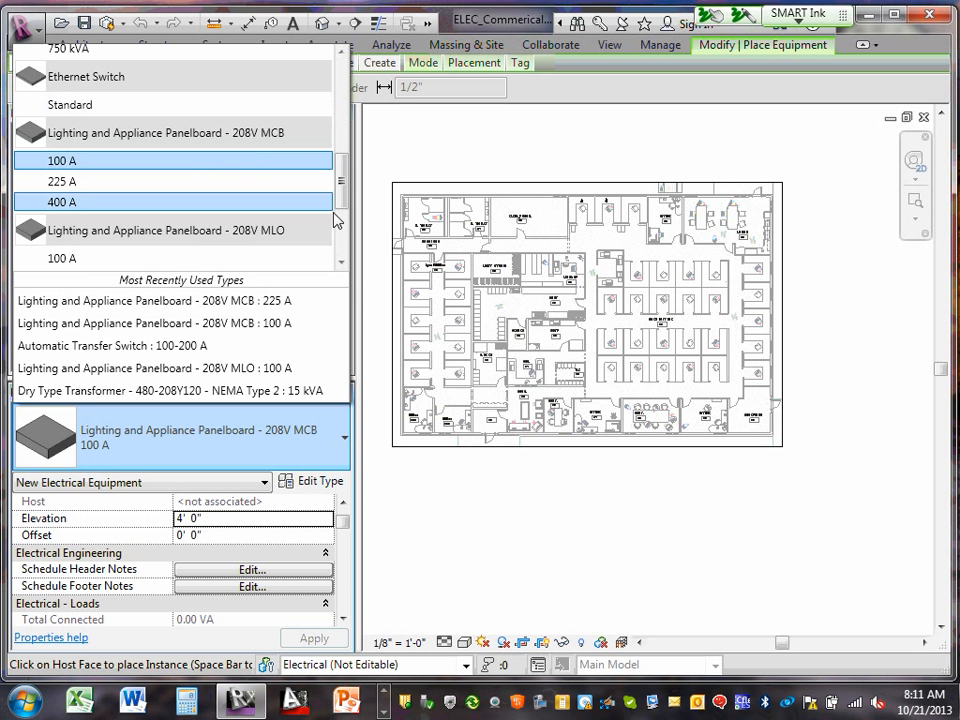
{"action": "left_click_drag", "start_coordinate": [347, 180], "coordinate": [342, 205]}
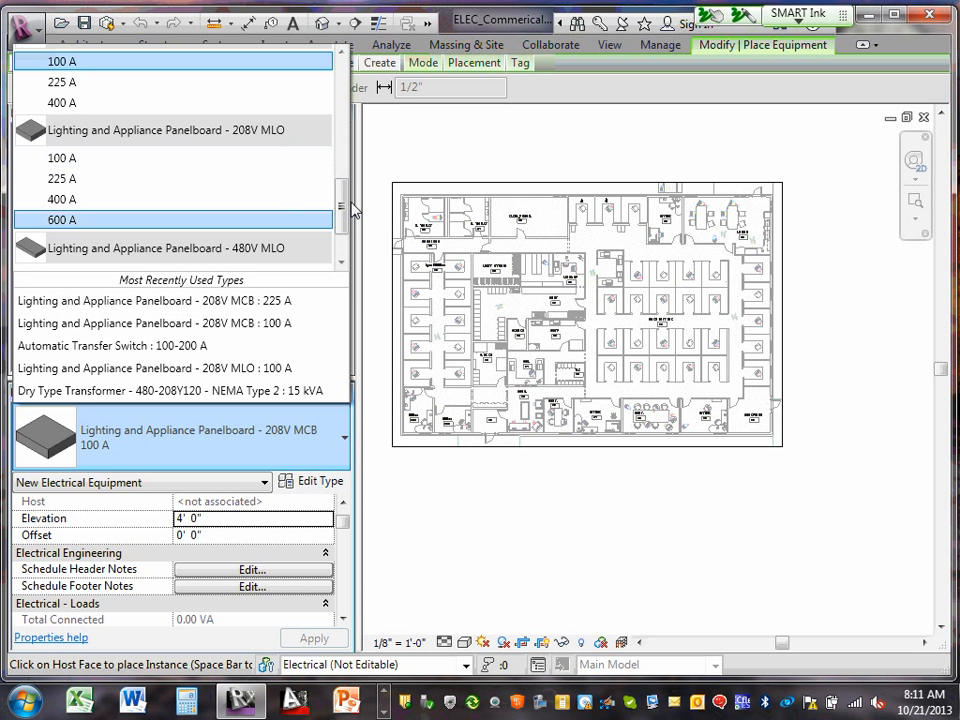
{"action": "left_click_drag", "start_coordinate": [343, 208], "coordinate": [343, 227]}
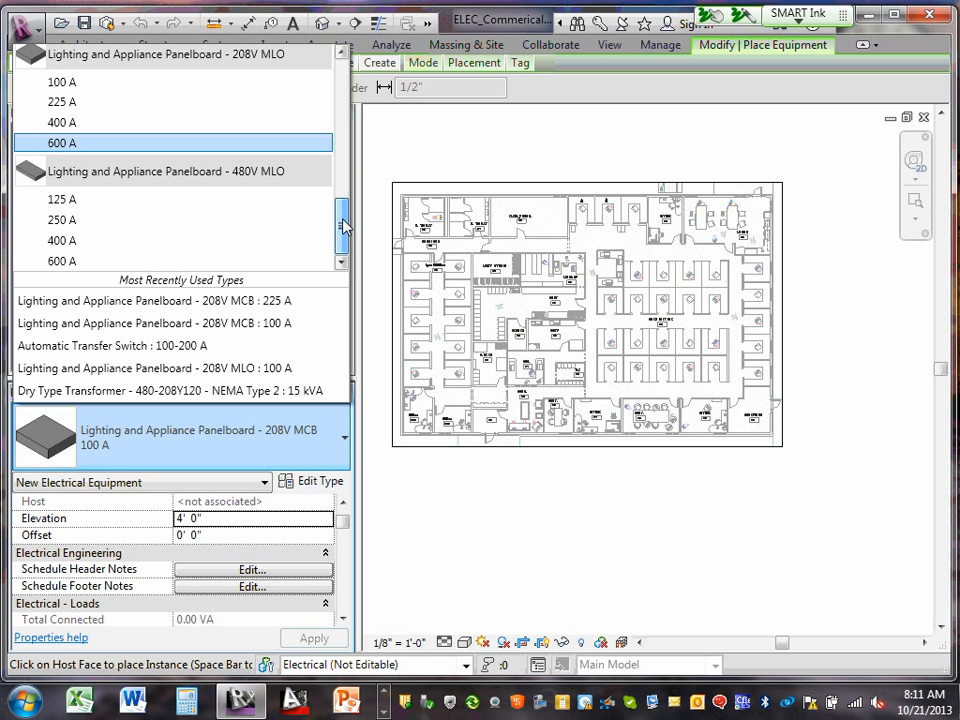
{"action": "mouse_move", "coordinate": [323, 176]}
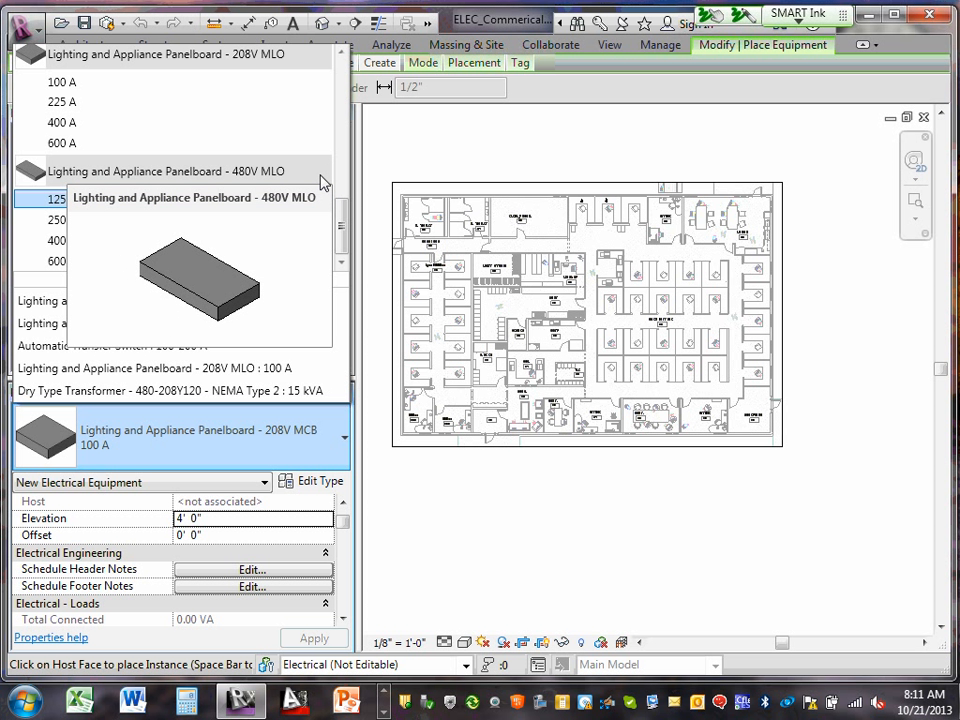
{"action": "left_click_drag", "start_coordinate": [343, 231], "coordinate": [343, 208]}
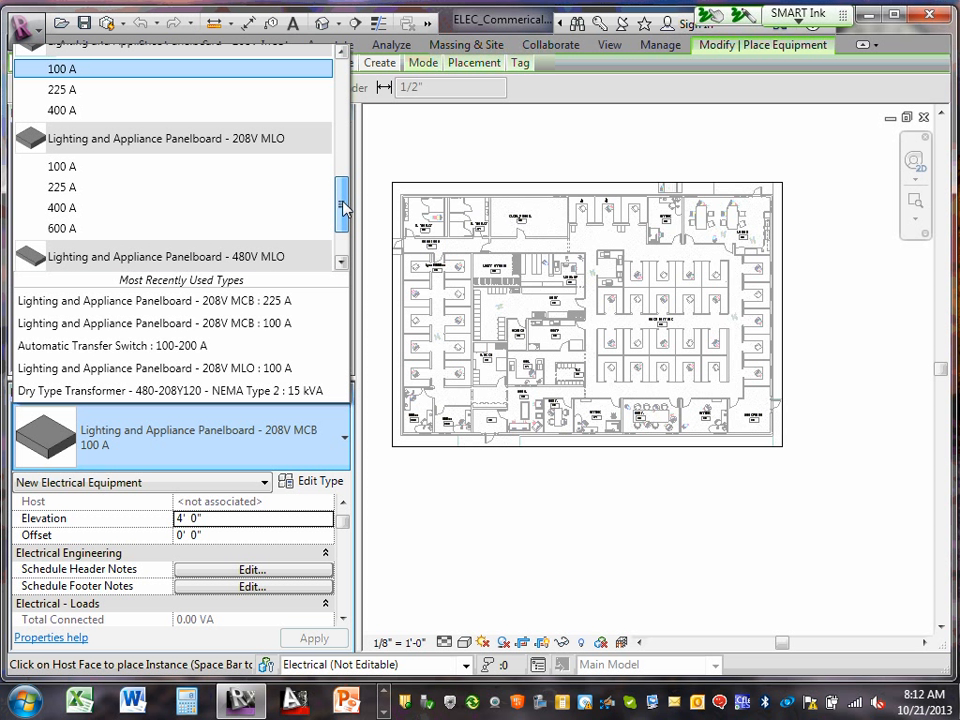
{"action": "left_click_drag", "start_coordinate": [343, 207], "coordinate": [358, 167]}
{"action": "left_click", "coordinate": [357, 172]}
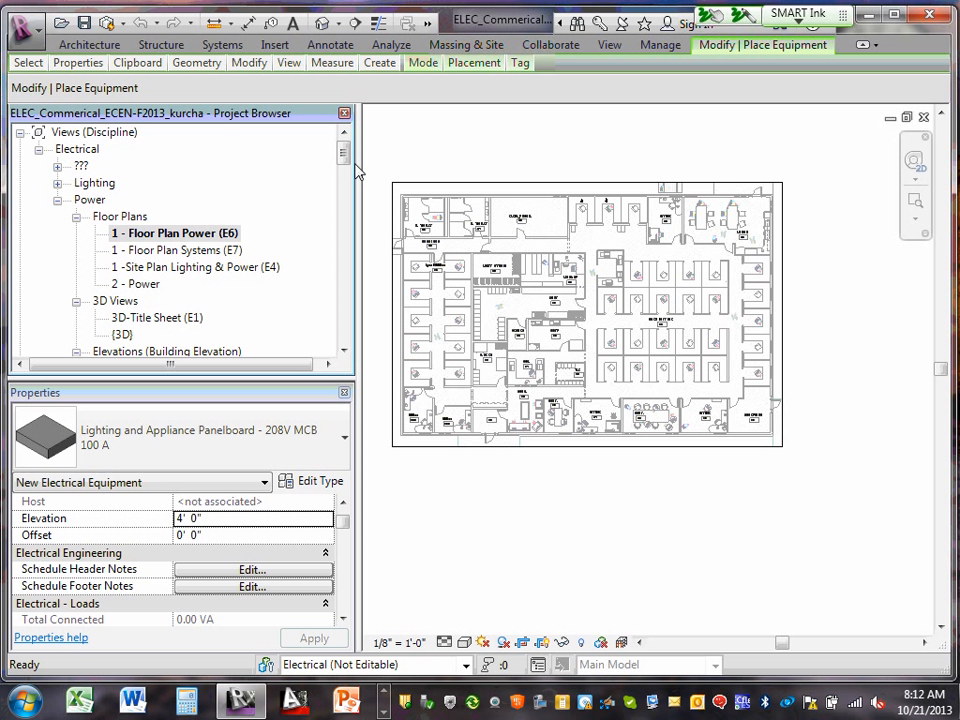
{"action": "key", "text": "Escape"}
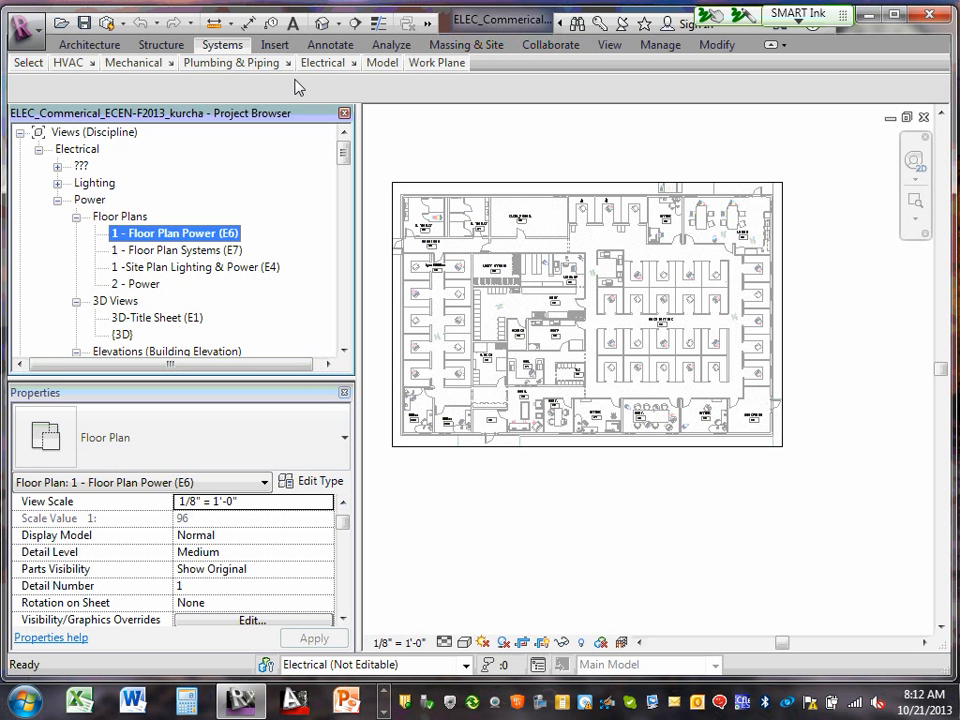
- Start the Electrical Equipment command and examine the 208V MCB, 208V MLO panelboard and Dry Type Transformer types
{"action": "mouse_move", "coordinate": [330, 66]}
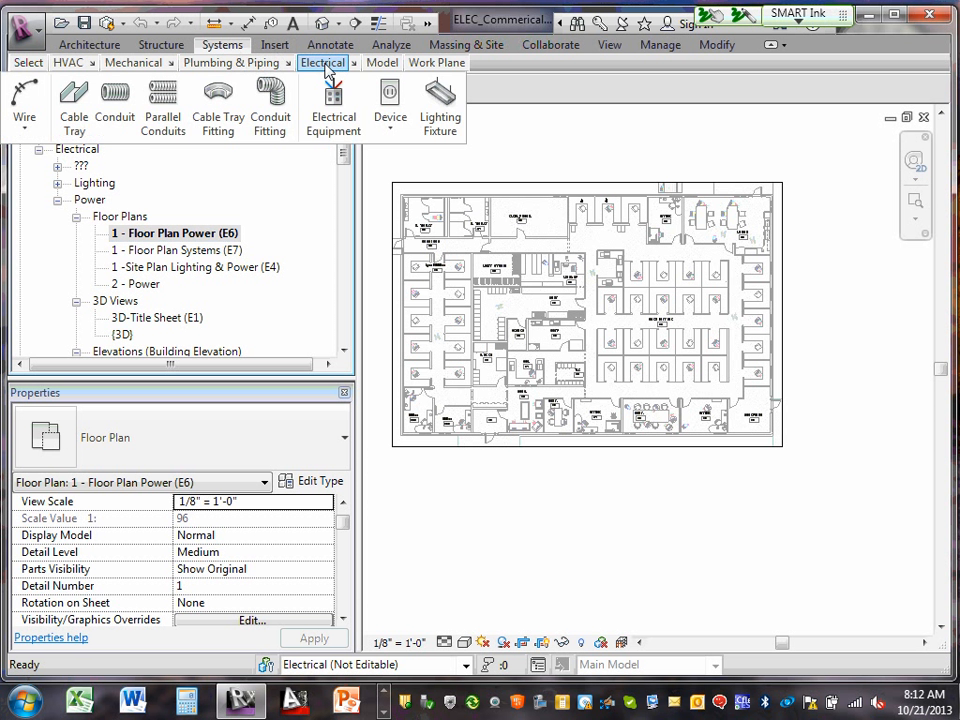
{"action": "left_click", "coordinate": [336, 110]}
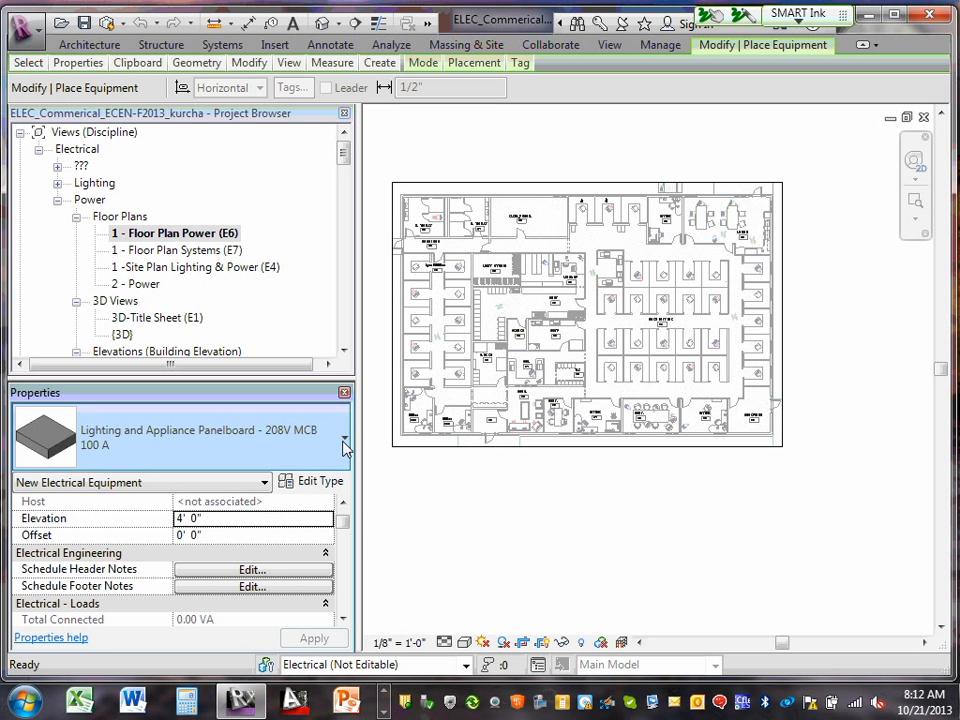
{"action": "left_click", "coordinate": [344, 441]}
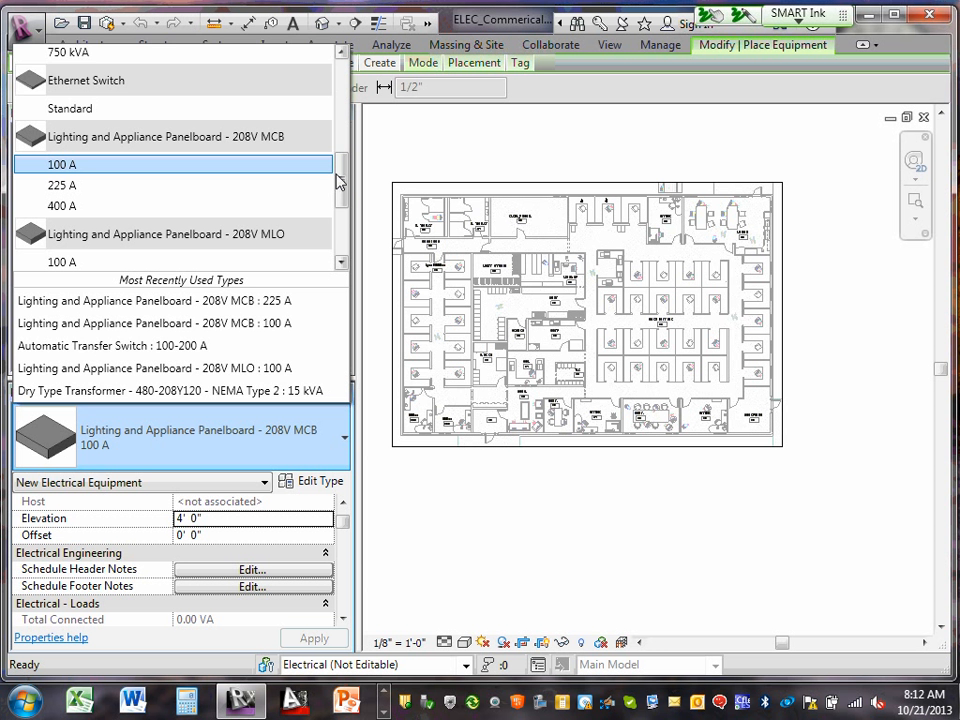
{"action": "left_click_drag", "start_coordinate": [338, 182], "coordinate": [343, 194]}
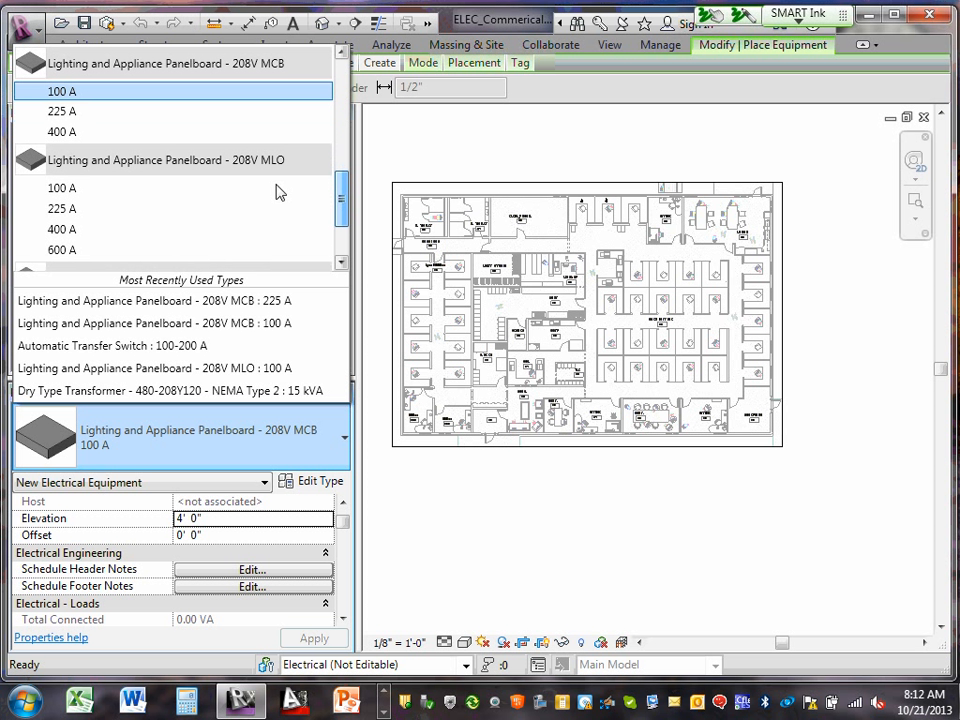
{"action": "mouse_move", "coordinate": [279, 167]}
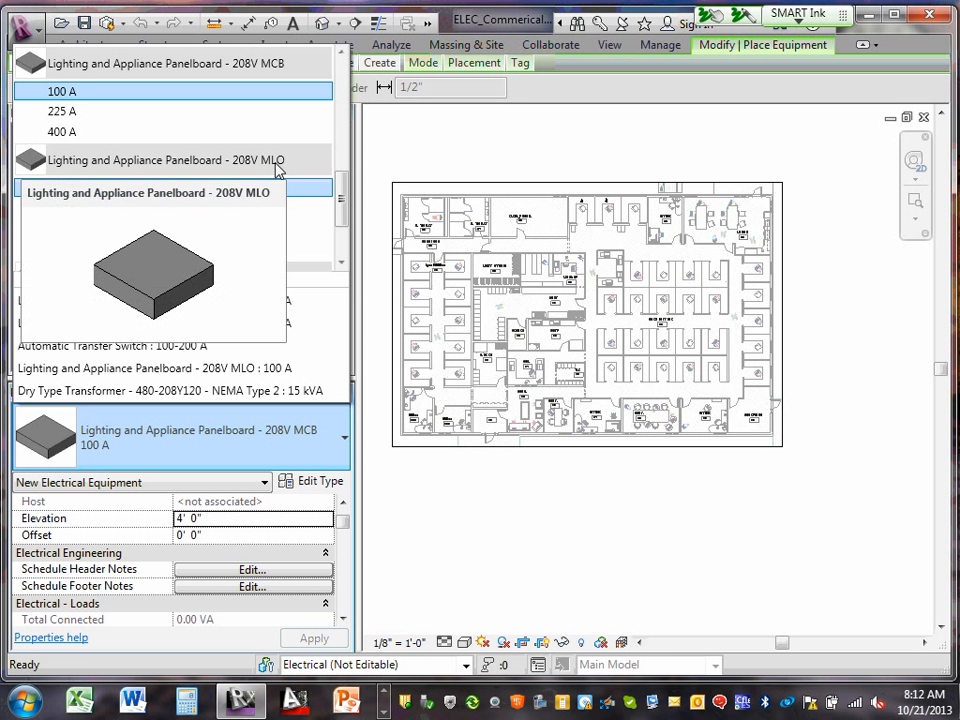
{"action": "mouse_move", "coordinate": [236, 203]}
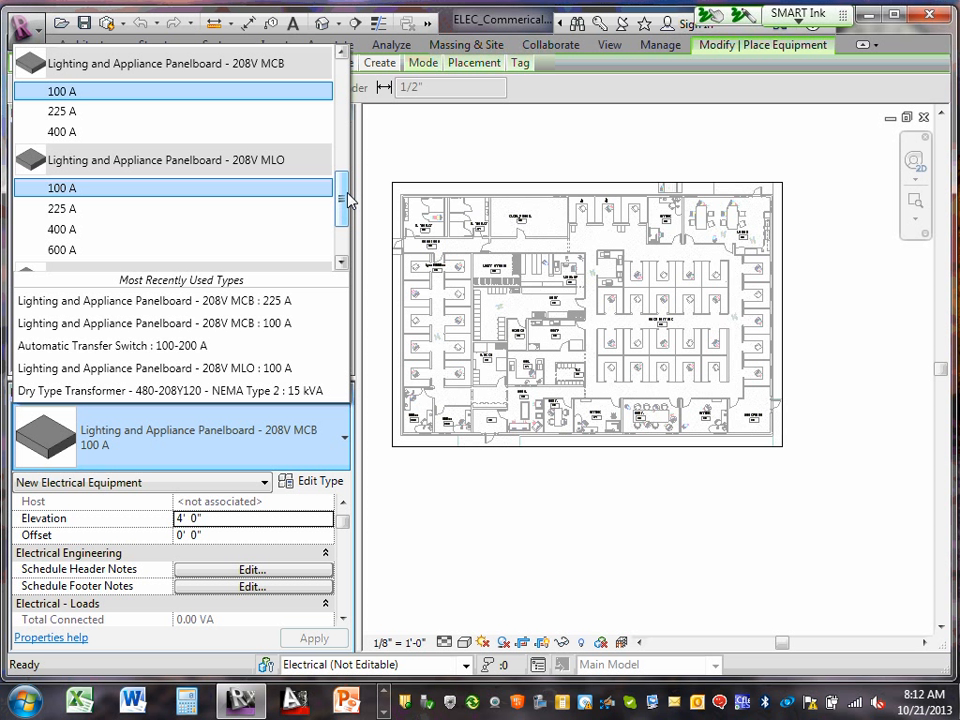
{"action": "left_click_drag", "start_coordinate": [347, 197], "coordinate": [349, 158]}
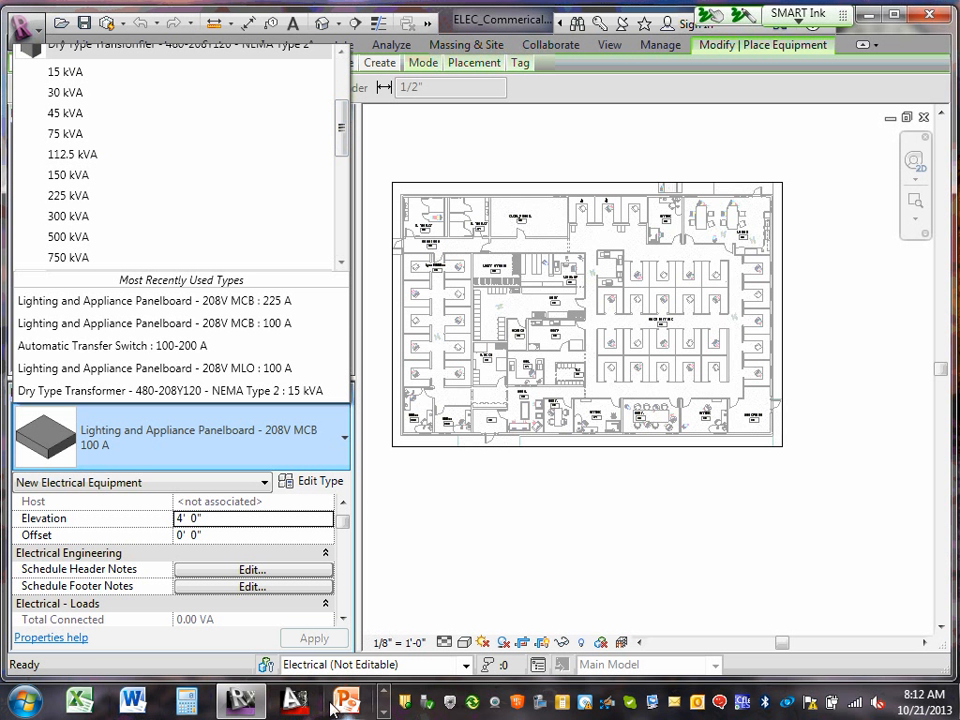
- Switch to SMART Notebook, review the riser diagram page with the feeder schedule, and return to Revit
{"action": "left_click", "coordinate": [383, 692]}
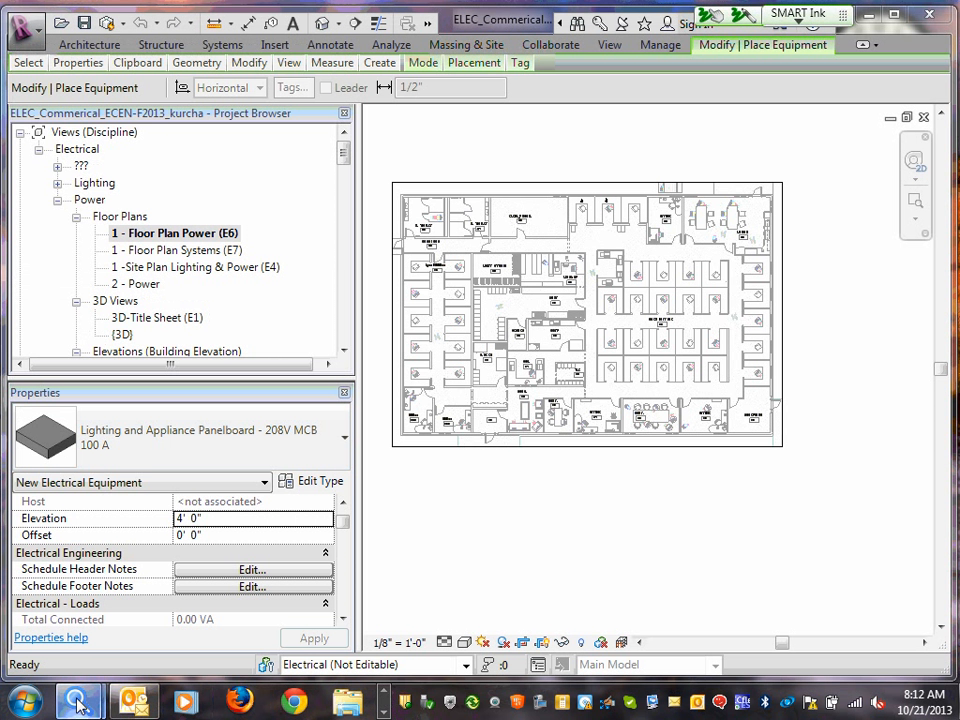
{"action": "left_click", "coordinate": [383, 710]}
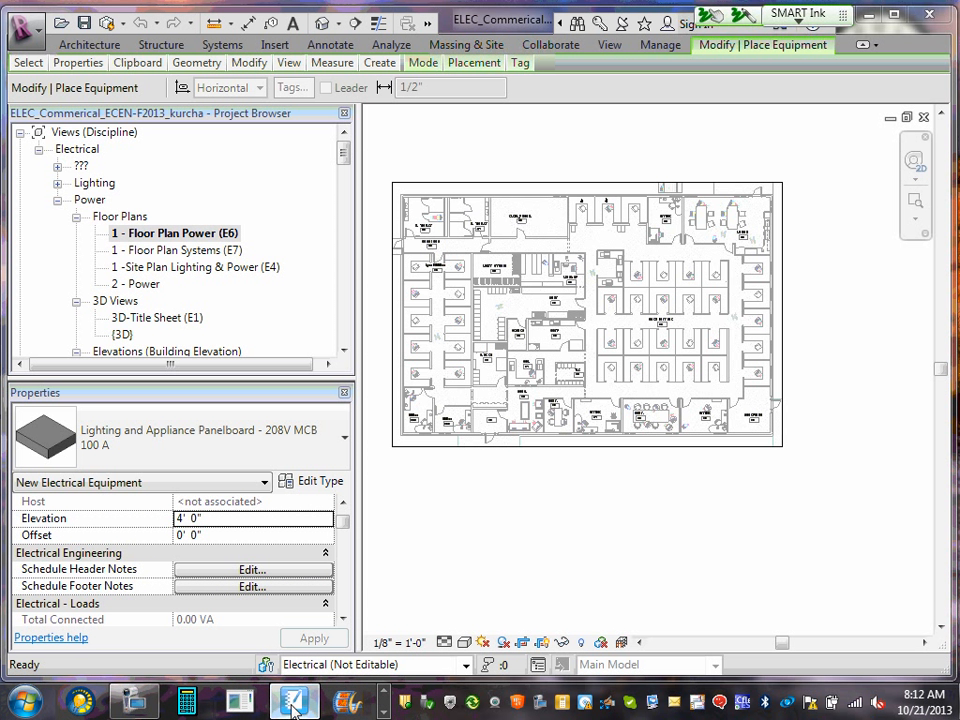
{"action": "left_click", "coordinate": [293, 703]}
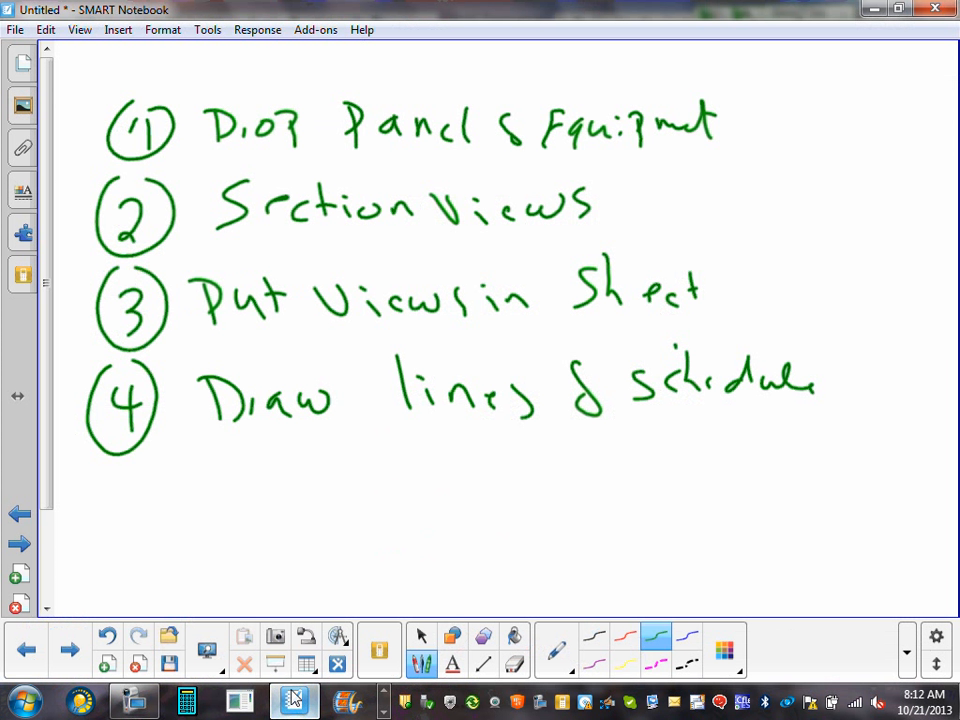
{"action": "left_click", "coordinate": [24, 662]}
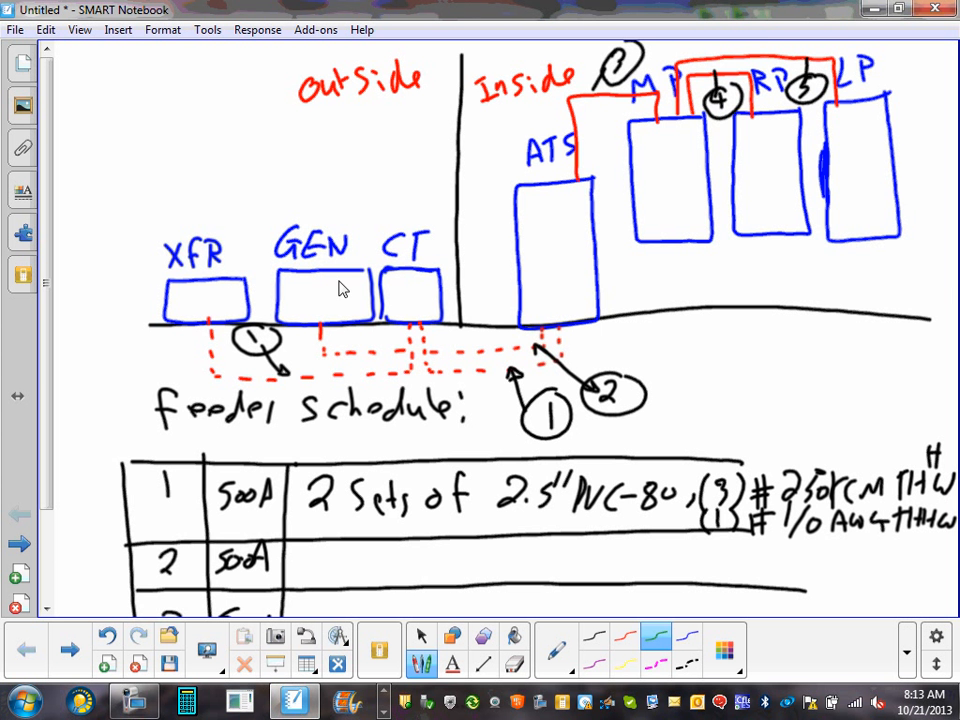
{"action": "left_click", "coordinate": [874, 9]}
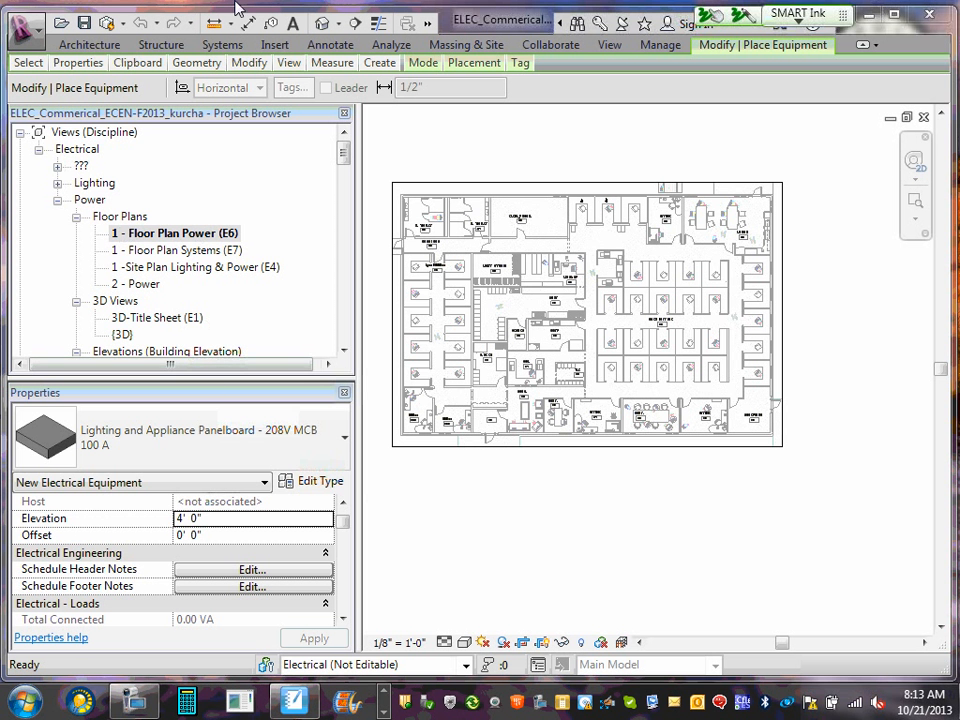
- Choose the Dry Type Transformer - 480-208Y120 - NEMA Type 2, 150 kVA, as the equipment type and leave the command
{"action": "left_click", "coordinate": [344, 440]}
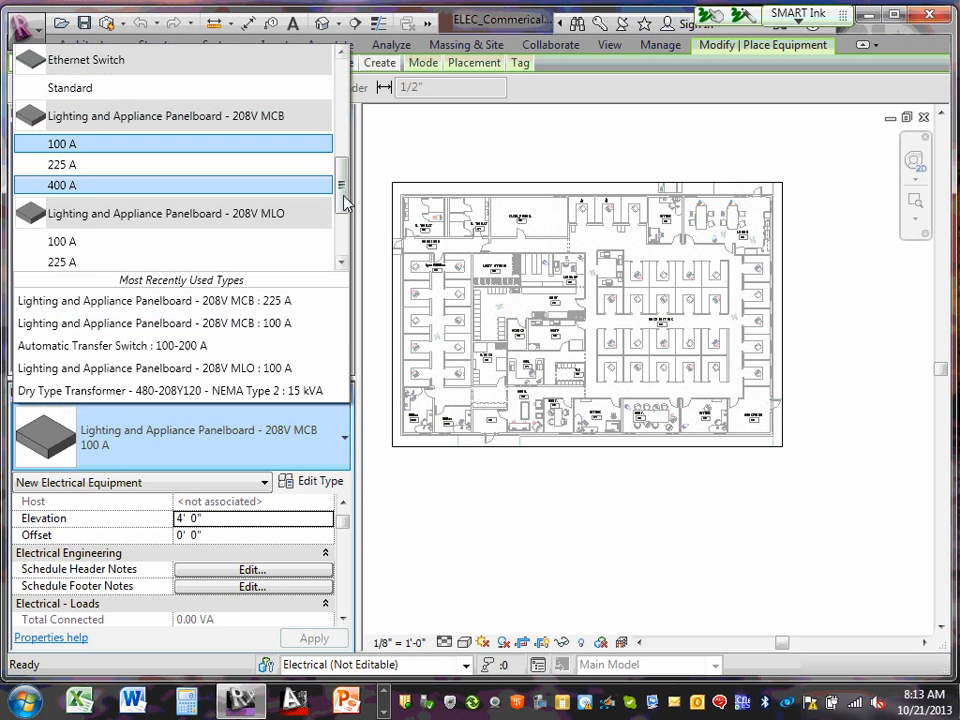
{"action": "left_click_drag", "start_coordinate": [341, 186], "coordinate": [344, 112]}
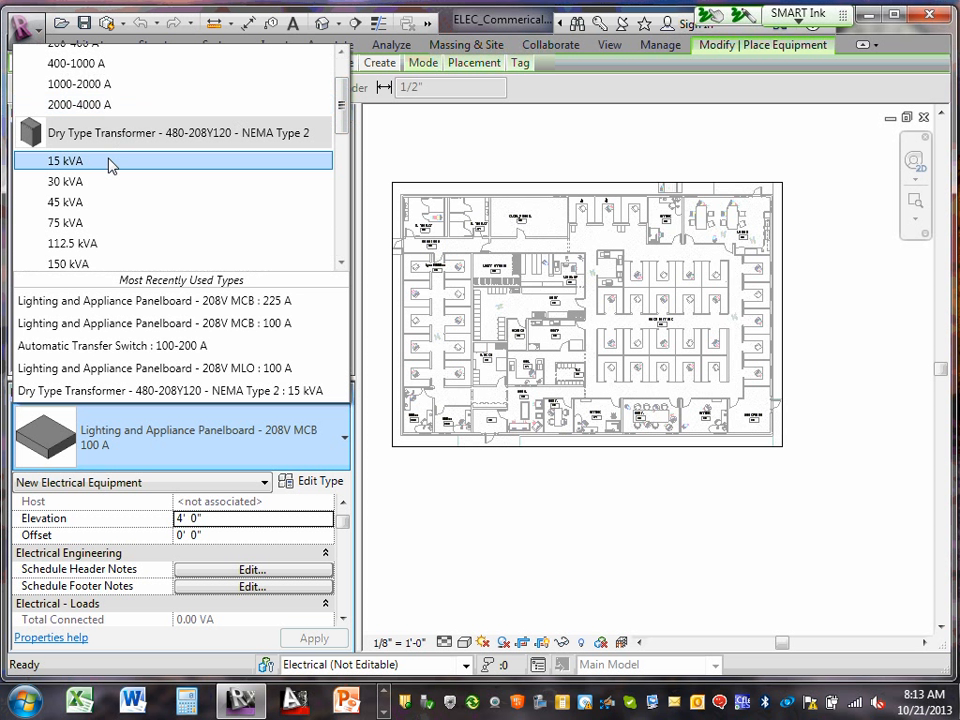
{"action": "mouse_move", "coordinate": [124, 167]}
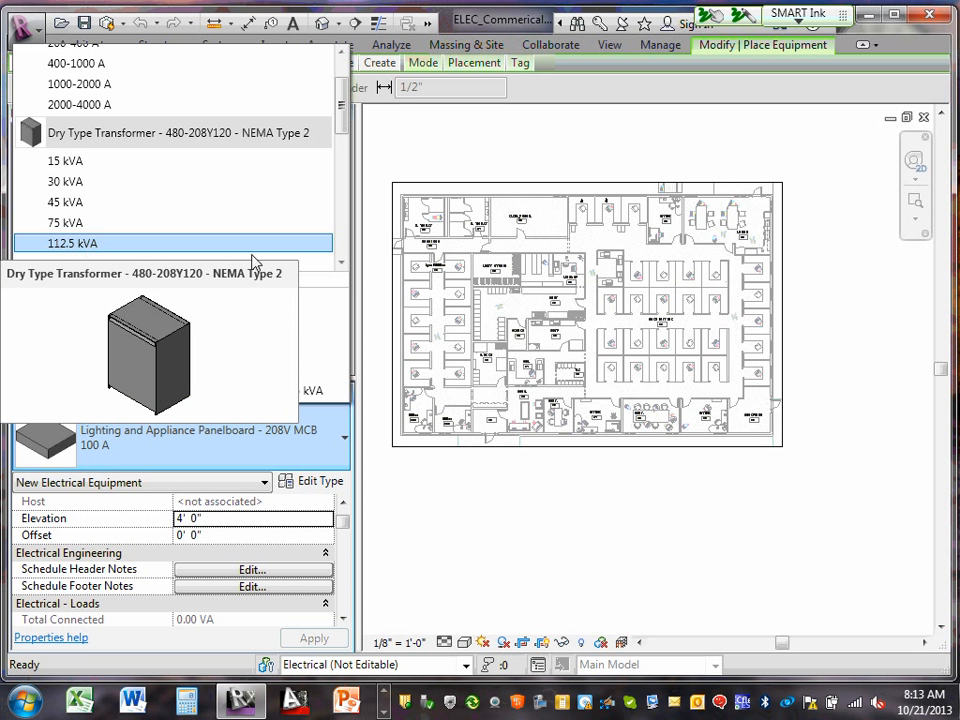
{"action": "left_click", "coordinate": [342, 263]}
{"action": "left_click", "coordinate": [342, 263]}
{"action": "left_click", "coordinate": [342, 263]}
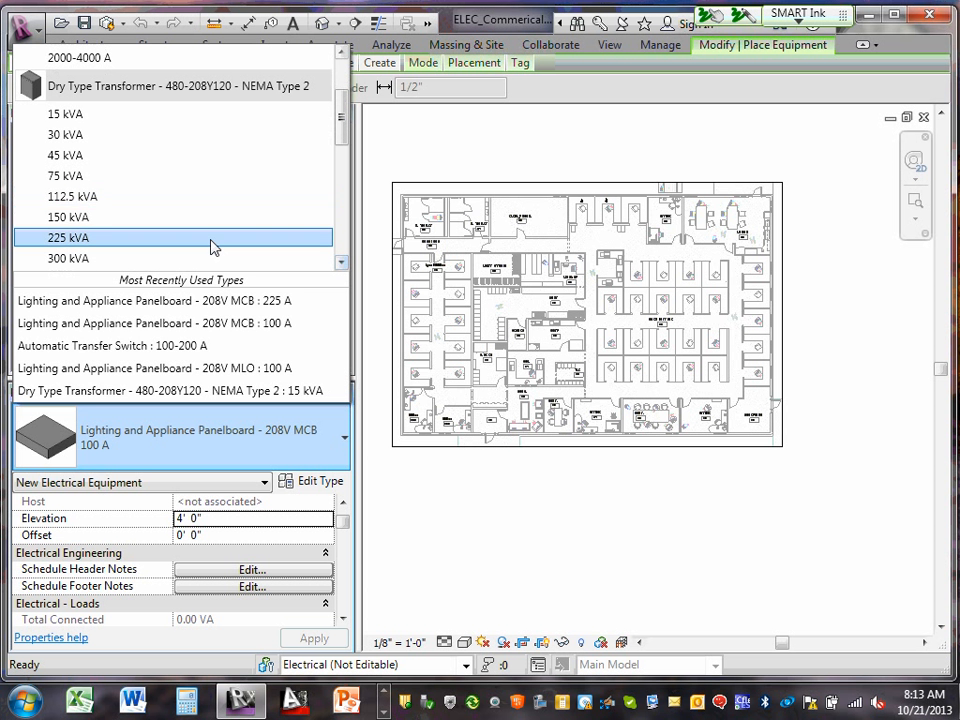
{"action": "mouse_move", "coordinate": [105, 244]}
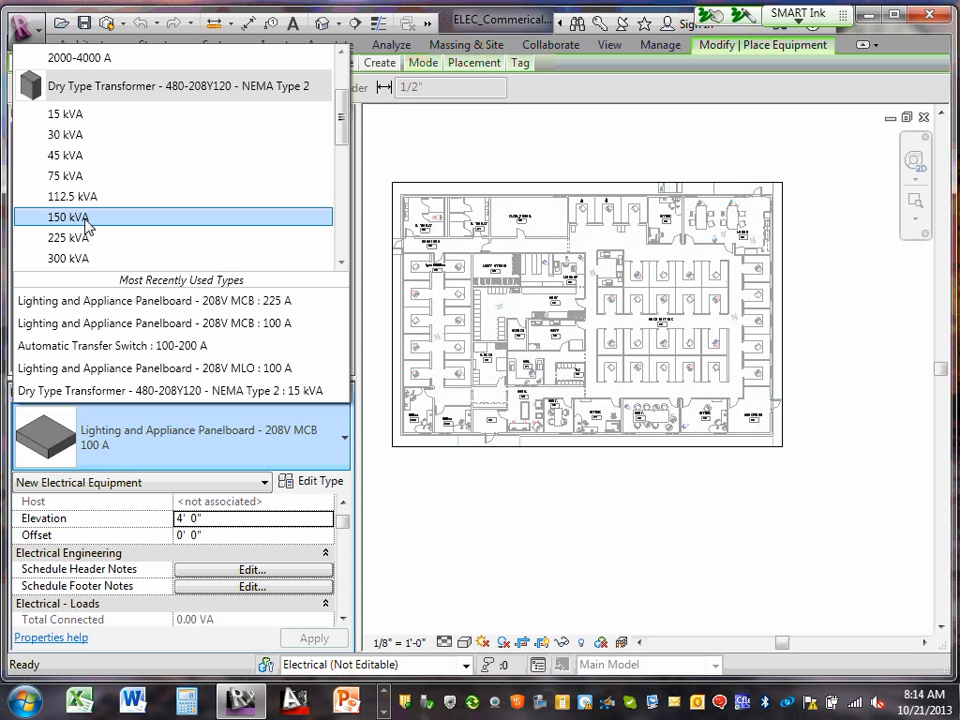
{"action": "left_click", "coordinate": [87, 226]}
{"action": "key", "text": "Escape"}
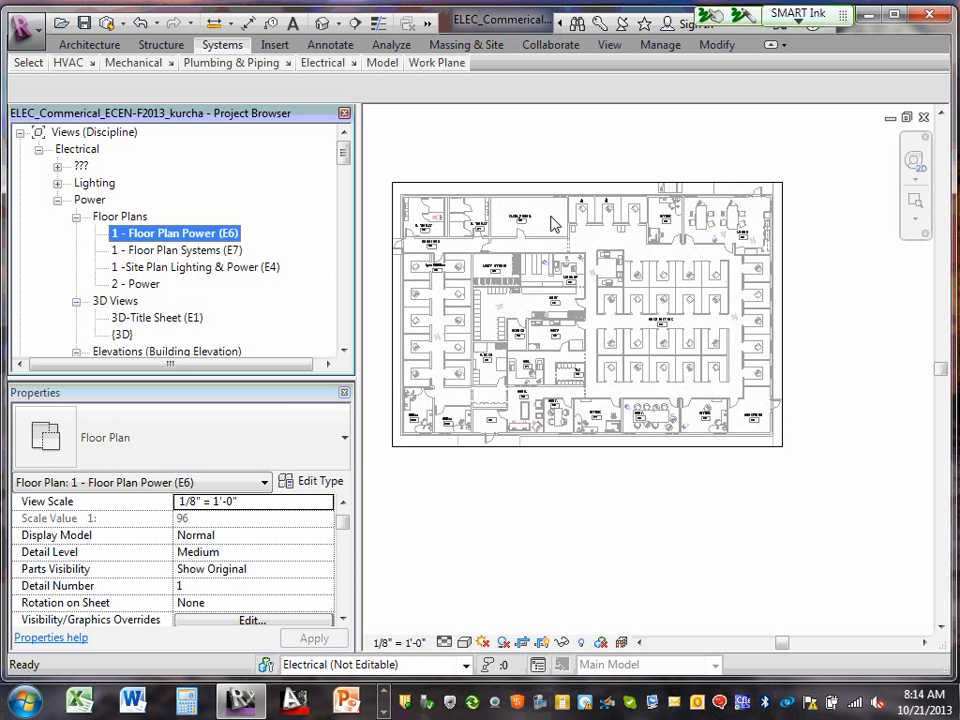
- Place the 150 kVA dry type transformer on Level 1 outside the upper exterior wall, near the Elec./Mech. room
{"action": "key", "text": "e"}
{"action": "key", "text": "e"}
{"action": "scroll", "coordinate": [547, 201], "scroll_direction": "up", "scroll_amount": 2}
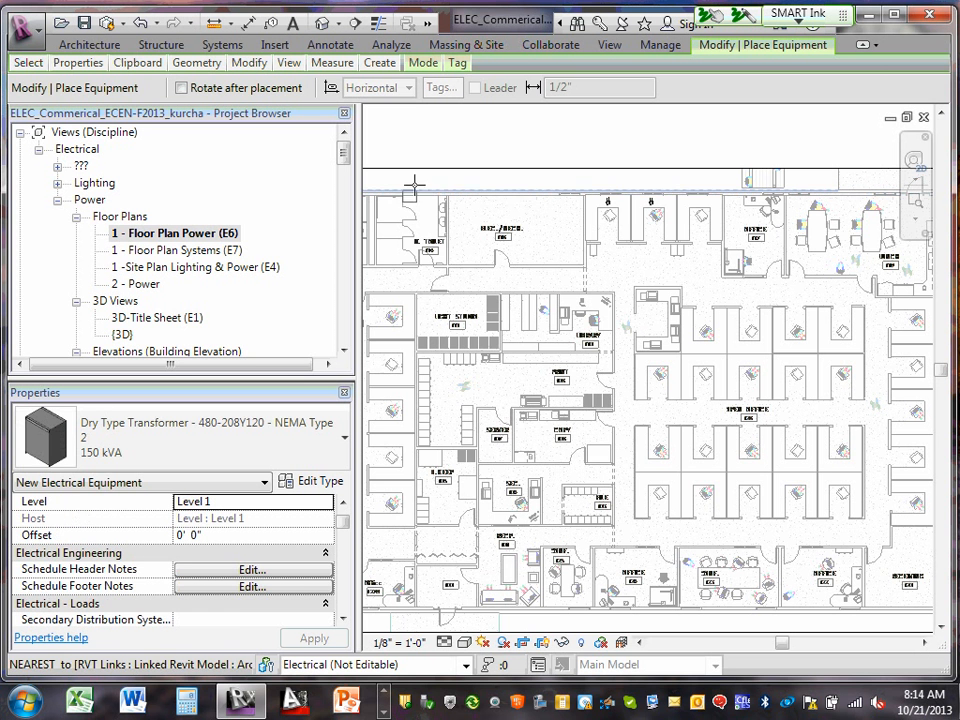
{"action": "middle_click_drag", "start_coordinate": [490, 183], "coordinate": [602, 202]}
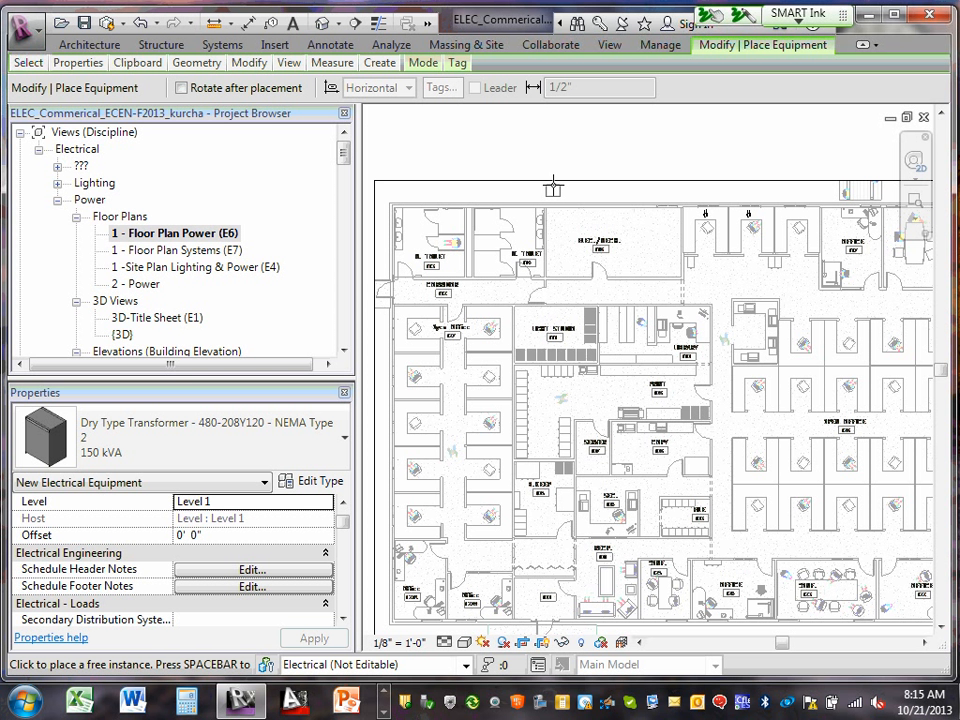
{"action": "left_click", "coordinate": [553, 186]}
{"action": "key", "text": "Escape"}
{"action": "key", "text": "Escape"}
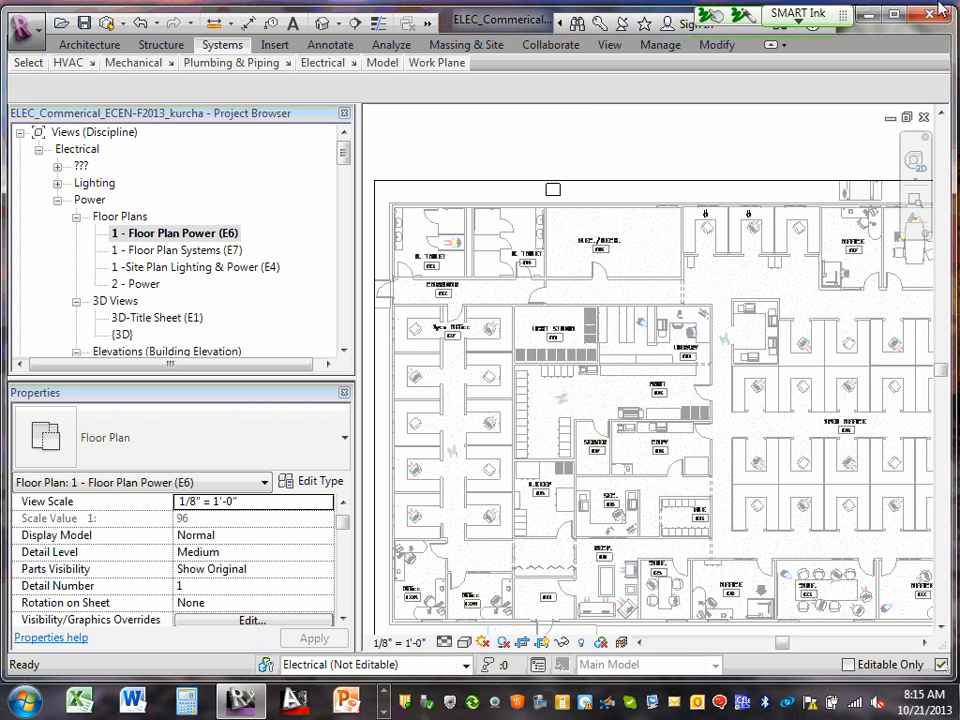
- Narrow the Project Browser and Properties palettes to enlarge the drawing area around the floor plan
{"action": "scroll", "coordinate": [590, 185], "scroll_direction": "up", "scroll_amount": 2}
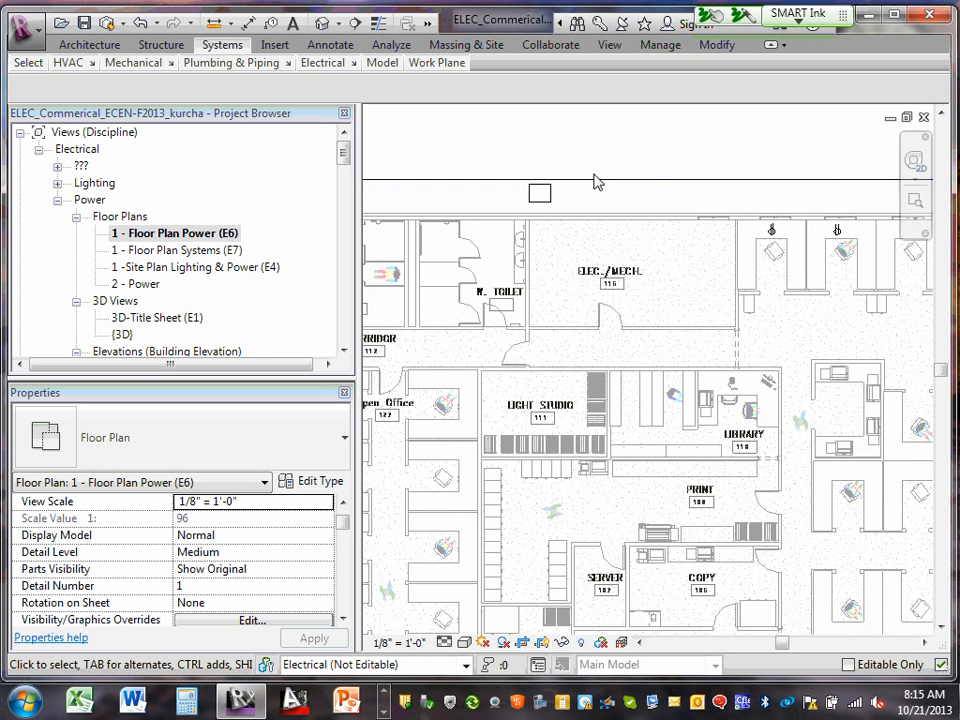
{"action": "scroll", "coordinate": [628, 212], "scroll_direction": "down", "scroll_amount": 5}
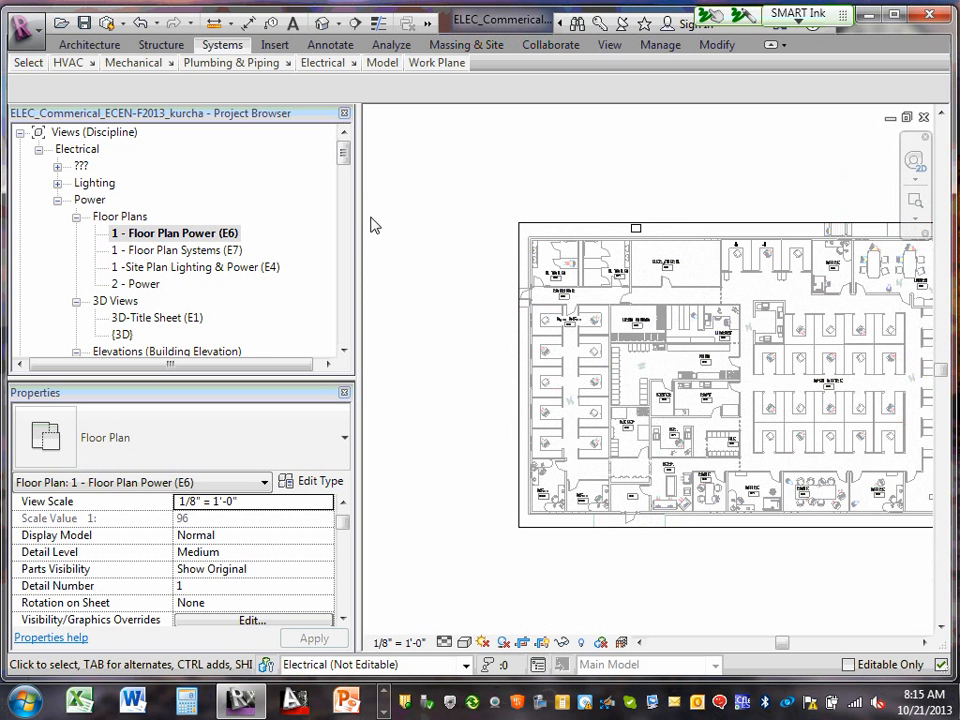
{"action": "left_click_drag", "start_coordinate": [359, 214], "coordinate": [246, 216]}
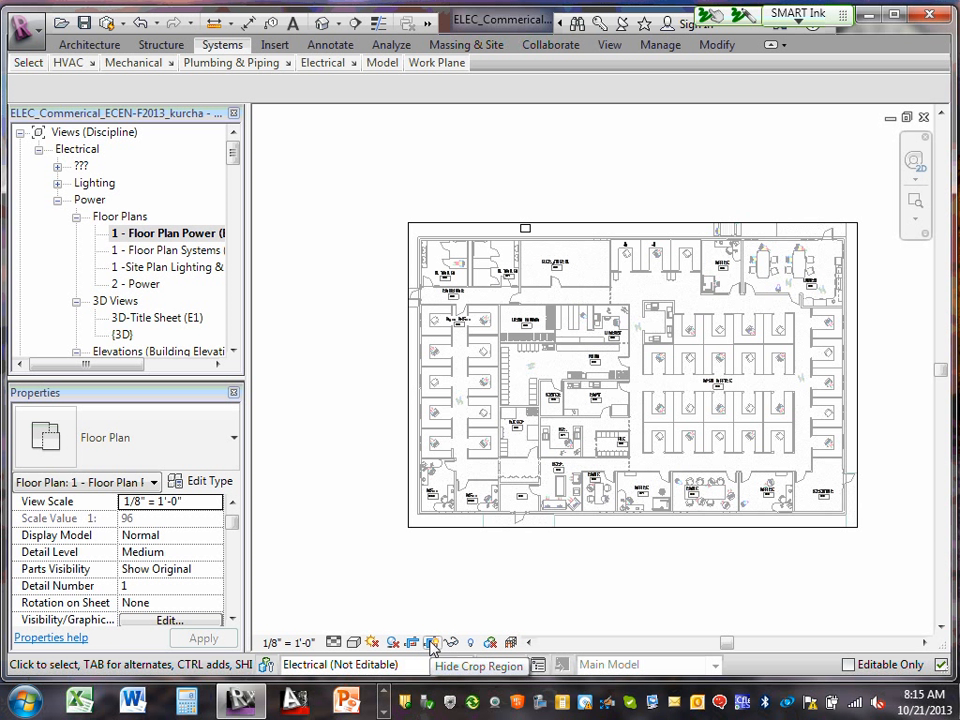
- Extend the crop region's upper edge outward beyond the transformer, and toggle the region's visibility off and on
{"action": "left_click", "coordinate": [688, 223]}
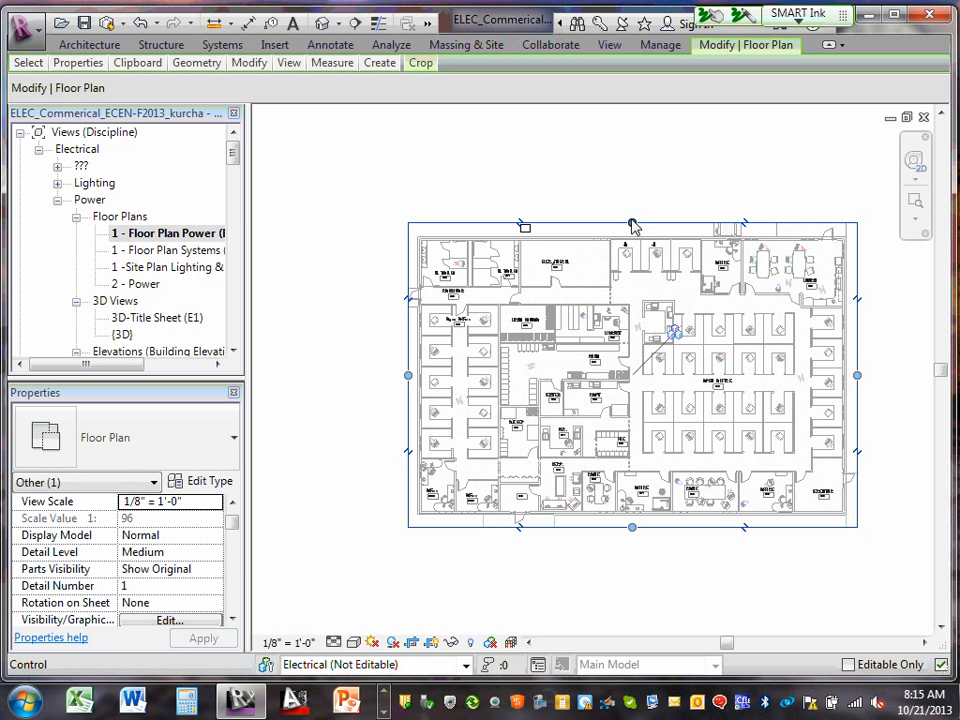
{"action": "left_click_drag", "start_coordinate": [634, 221], "coordinate": [626, 200]}
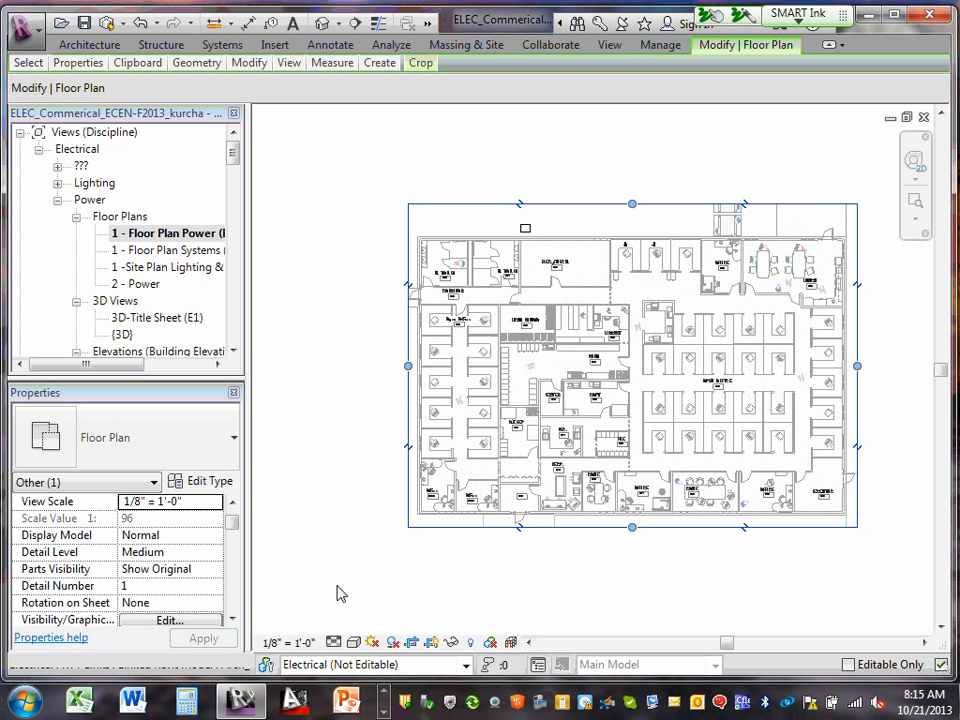
{"action": "left_click", "coordinate": [433, 644]}
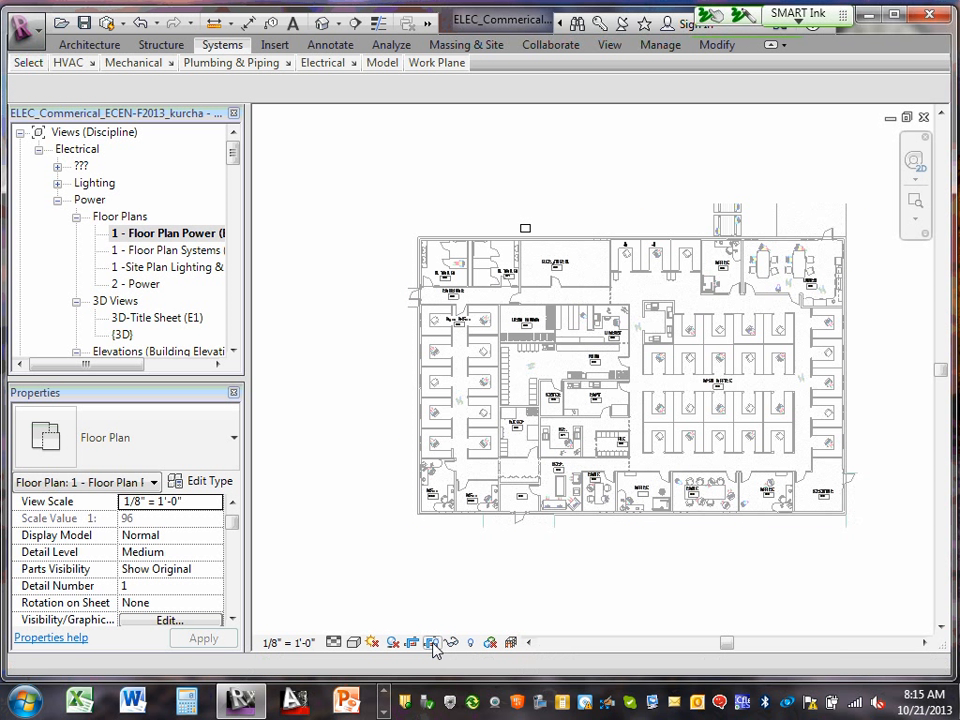
{"action": "left_click", "coordinate": [433, 643]}
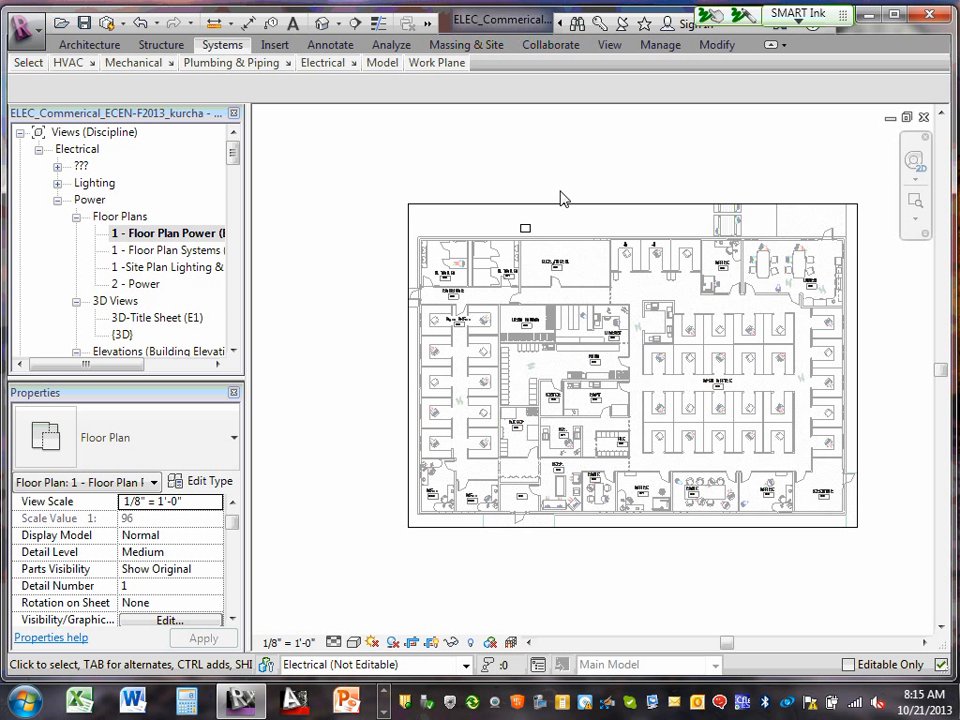
- Examine the loaded families in the Project Browser, down to the Electrical Equipment family and its Automatic Transfer Switch types
{"action": "scroll", "coordinate": [514, 226], "scroll_direction": "up", "scroll_amount": 3}
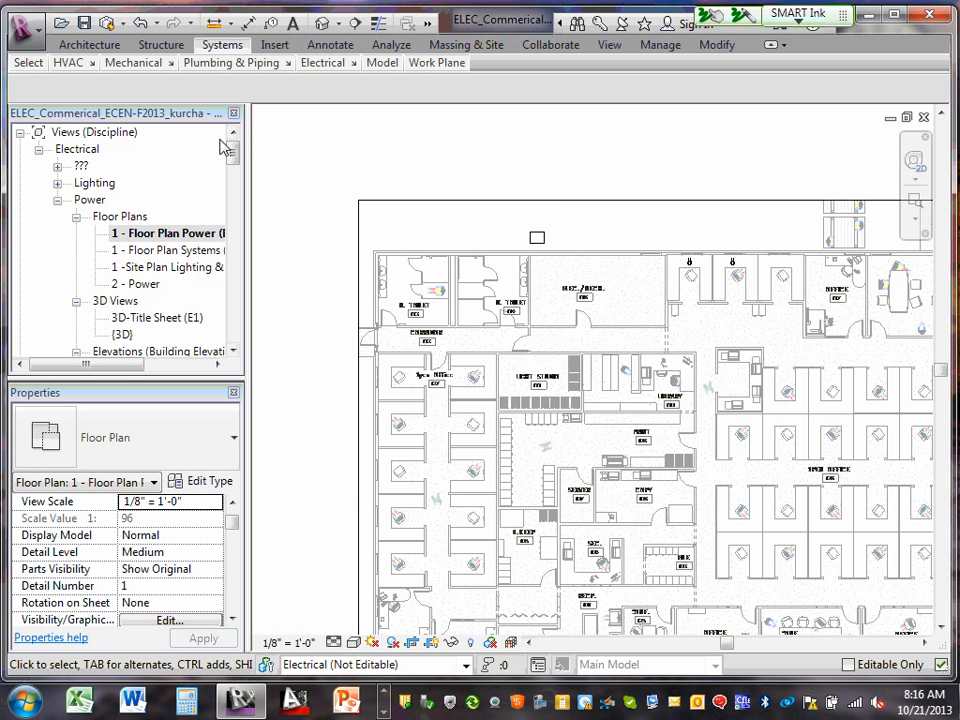
{"action": "left_click_drag", "start_coordinate": [236, 160], "coordinate": [235, 340]}
{"action": "scroll", "coordinate": [38, 250], "scroll_direction": "up", "scroll_amount": 3}
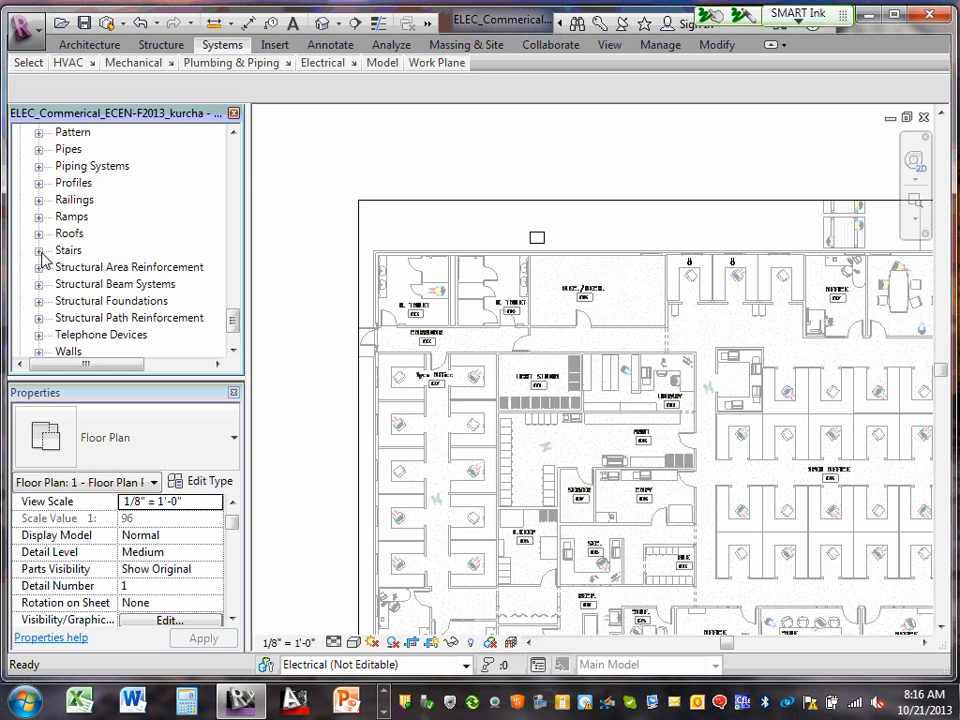
{"action": "scroll", "coordinate": [80, 245], "scroll_direction": "up", "scroll_amount": 8}
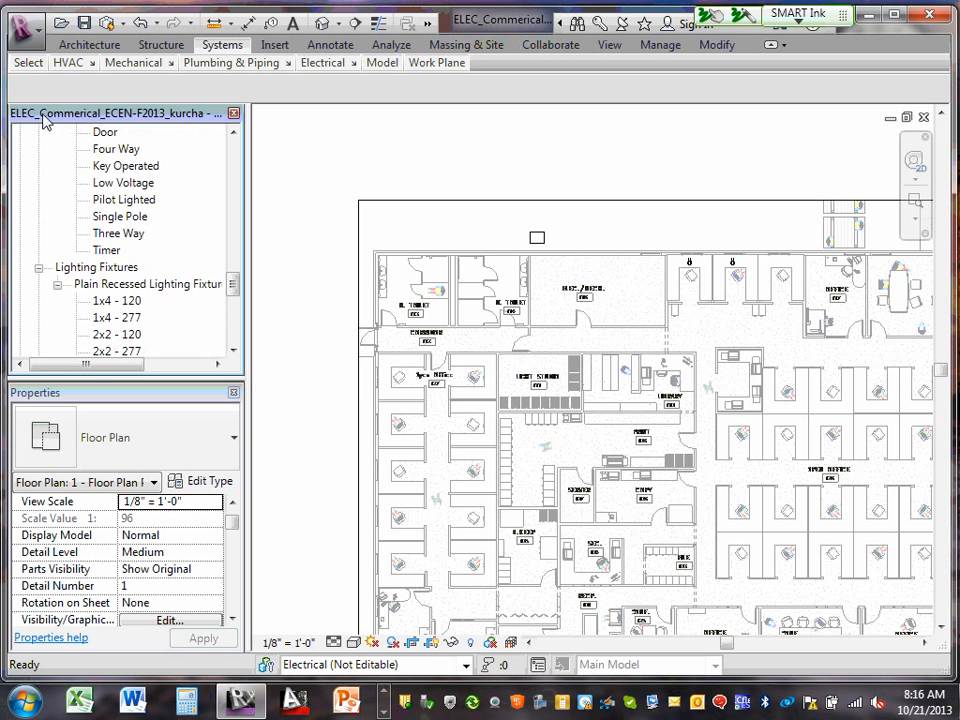
{"action": "scroll", "coordinate": [90, 250], "scroll_direction": "up", "scroll_amount": 9}
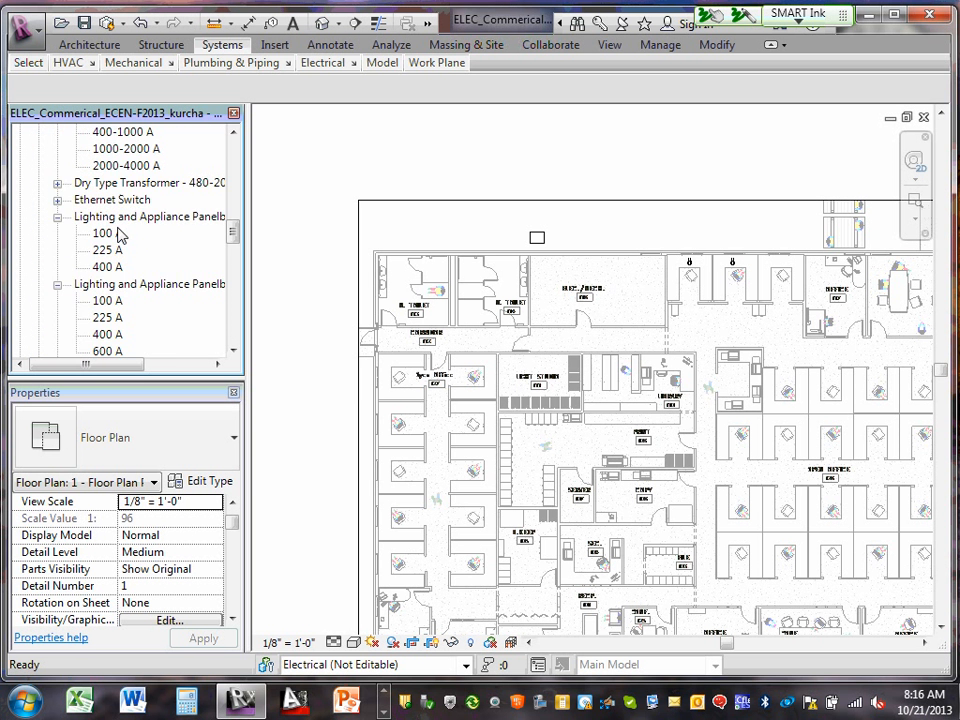
{"action": "scroll", "coordinate": [113, 240], "scroll_direction": "up", "scroll_amount": 4}
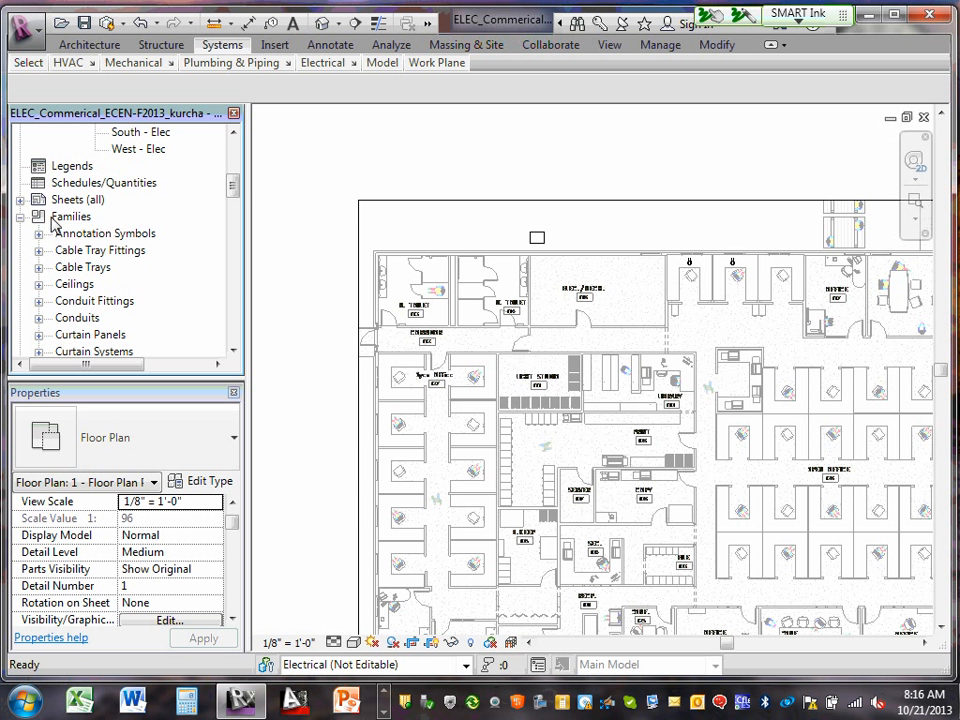
{"action": "scroll", "coordinate": [62, 238], "scroll_direction": "down", "scroll_amount": 3}
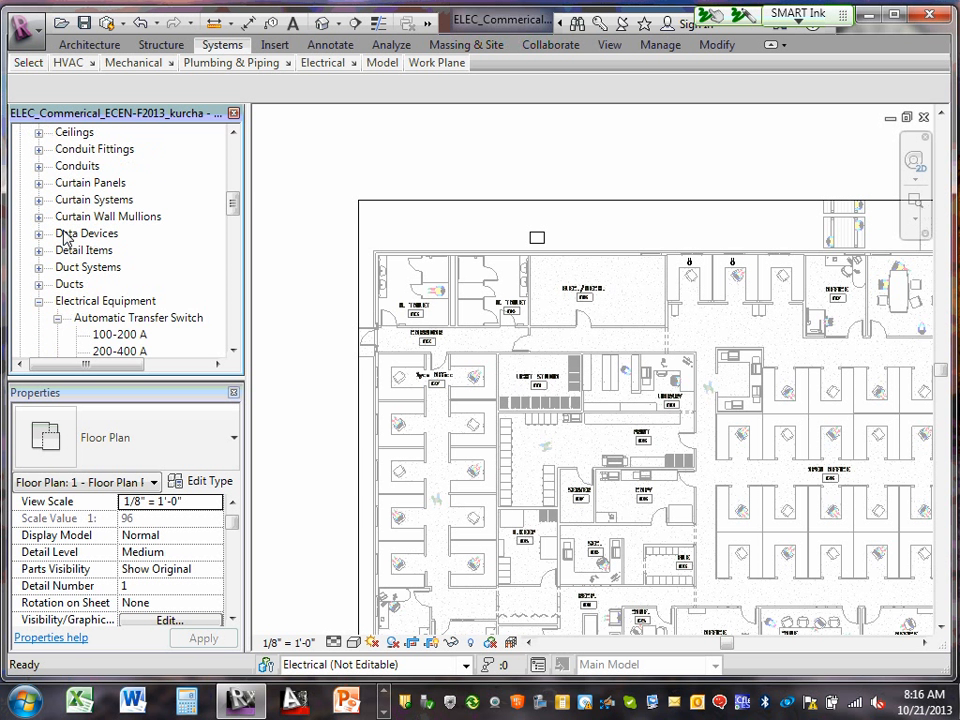
{"action": "scroll", "coordinate": [62, 238], "scroll_direction": "down", "scroll_amount": 2}
{"action": "scroll", "coordinate": [110, 248], "scroll_direction": "down", "scroll_amount": 1}
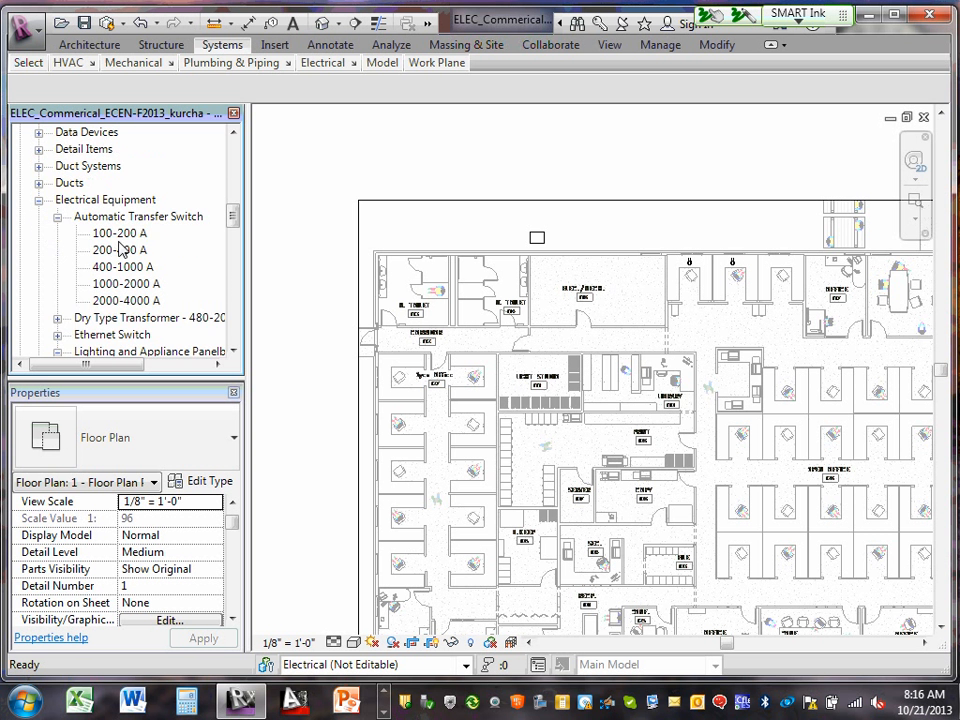
- Examine the Electrical Equipment family types in the Project Browser, including the transfer switch, dry type transformer and panelboard sizes, for a generator
{"action": "scroll", "coordinate": [125, 240], "scroll_direction": "down", "scroll_amount": 1}
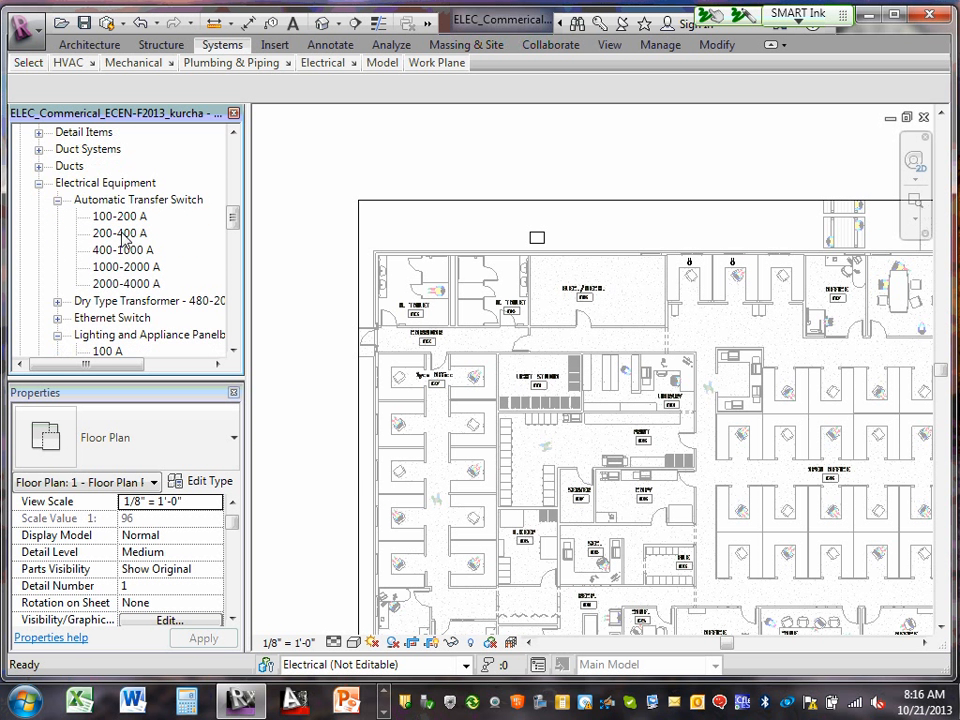
{"action": "scroll", "coordinate": [146, 204], "scroll_direction": "down", "scroll_amount": 1}
{"action": "scroll", "coordinate": [146, 204], "scroll_direction": "down", "scroll_amount": 1}
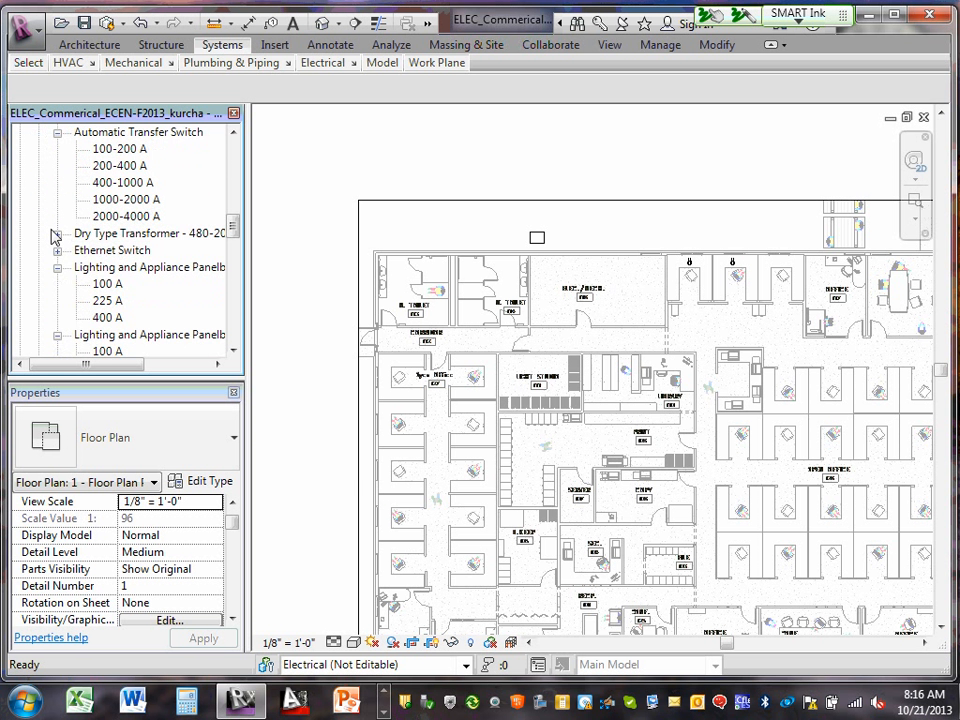
{"action": "left_click", "coordinate": [57, 233]}
{"action": "scroll", "coordinate": [64, 236], "scroll_direction": "down", "scroll_amount": 4}
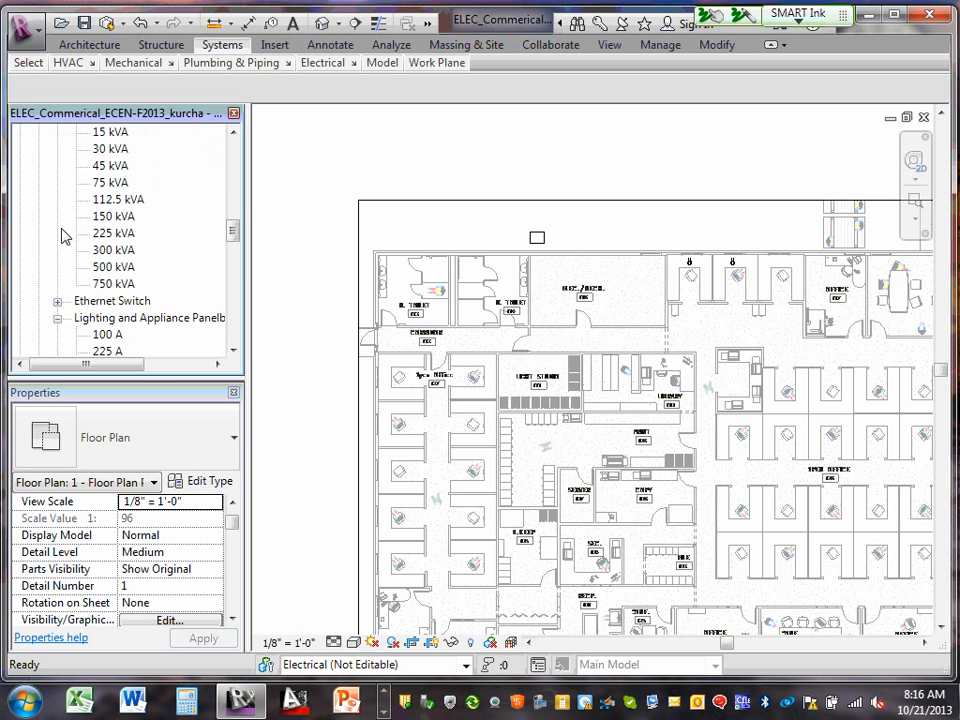
{"action": "scroll", "coordinate": [128, 222], "scroll_direction": "down", "scroll_amount": 3}
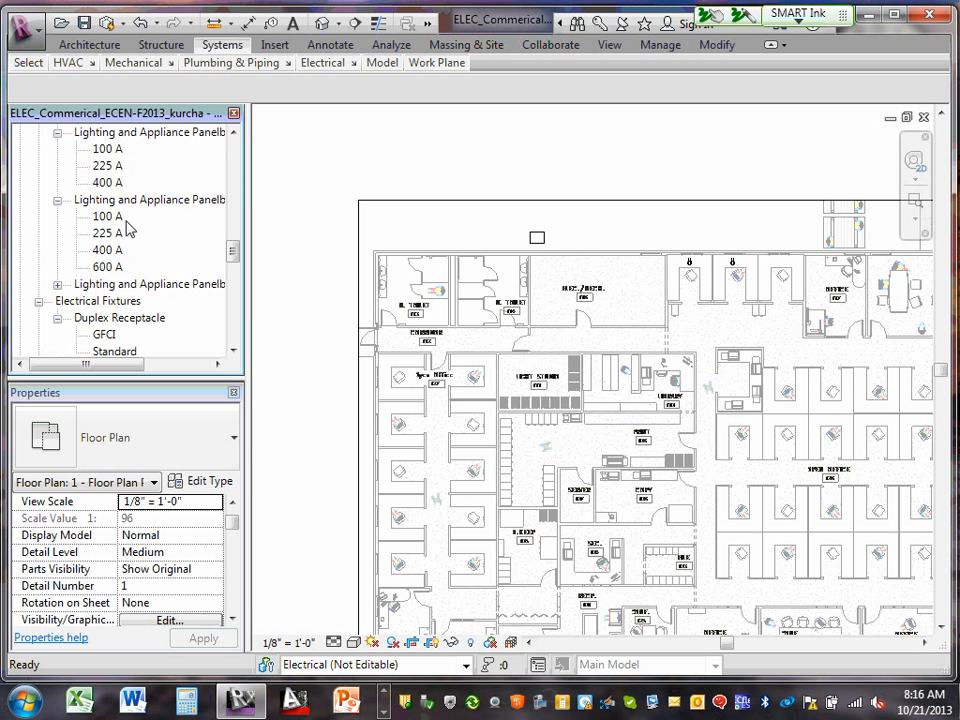
{"action": "scroll", "coordinate": [128, 222], "scroll_direction": "down", "scroll_amount": 1}
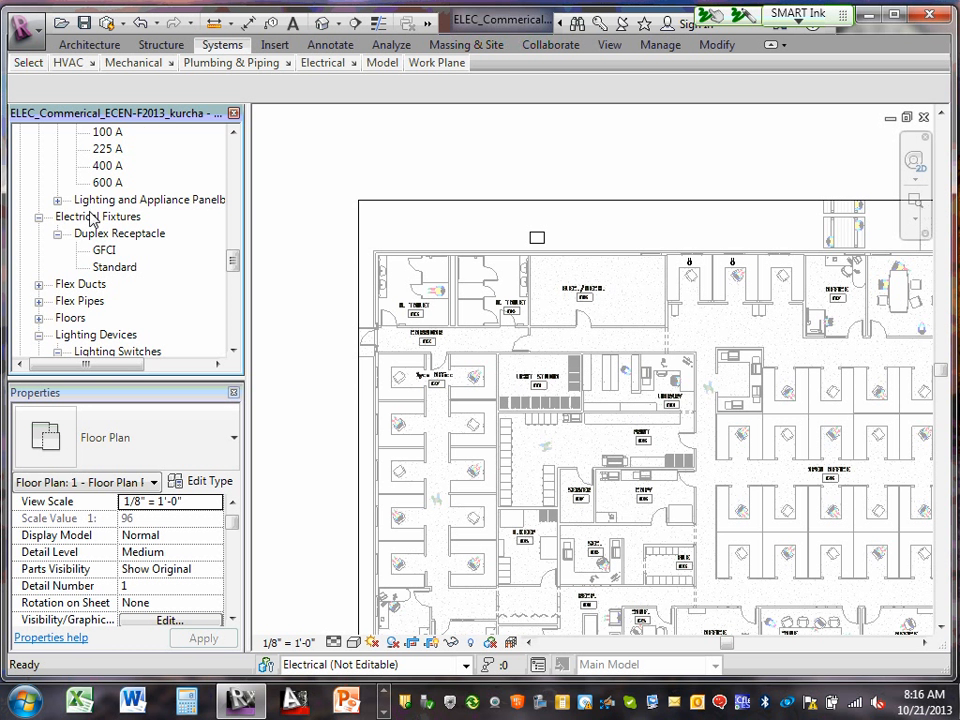
{"action": "scroll", "coordinate": [91, 219], "scroll_direction": "up", "scroll_amount": 1}
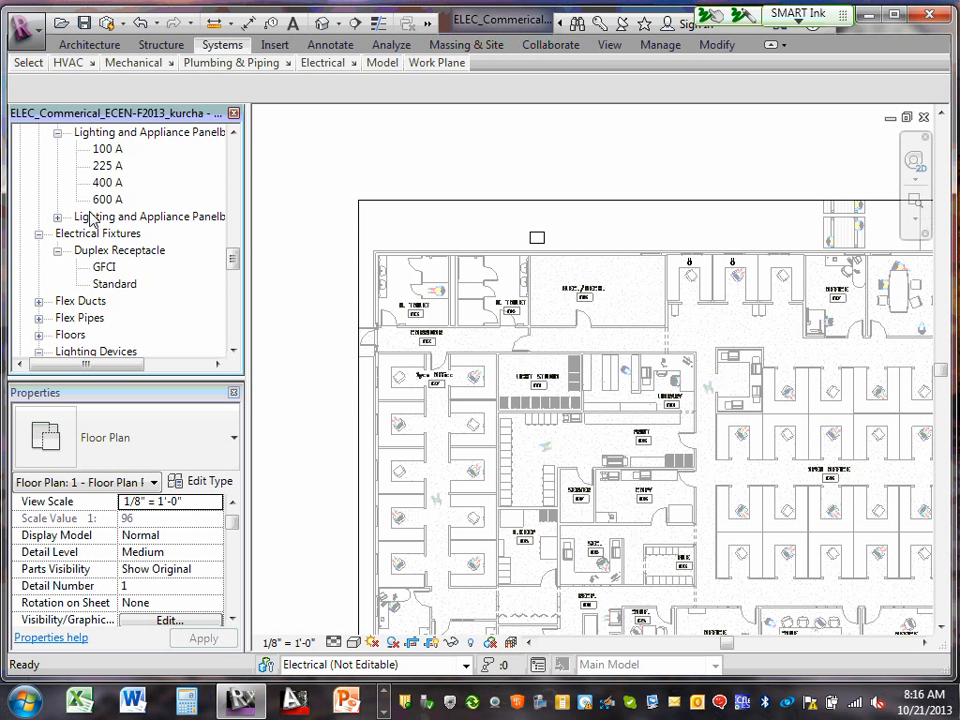
{"action": "scroll", "coordinate": [91, 219], "scroll_direction": "up", "scroll_amount": 1}
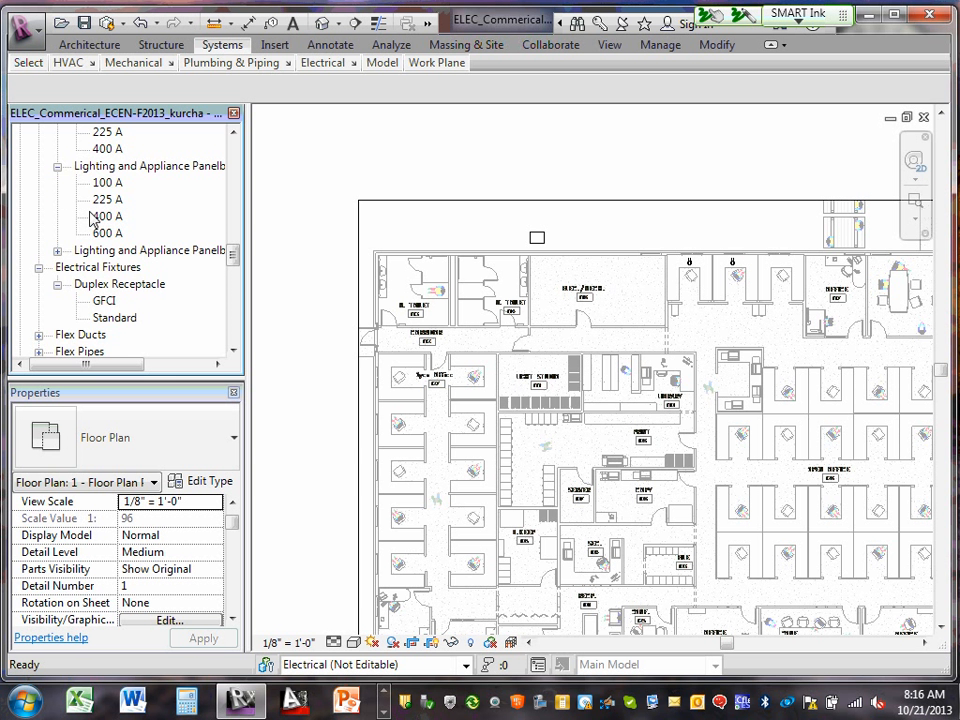
{"action": "scroll", "coordinate": [91, 219], "scroll_direction": "up", "scroll_amount": 3}
{"action": "scroll", "coordinate": [91, 219], "scroll_direction": "up", "scroll_amount": 15}
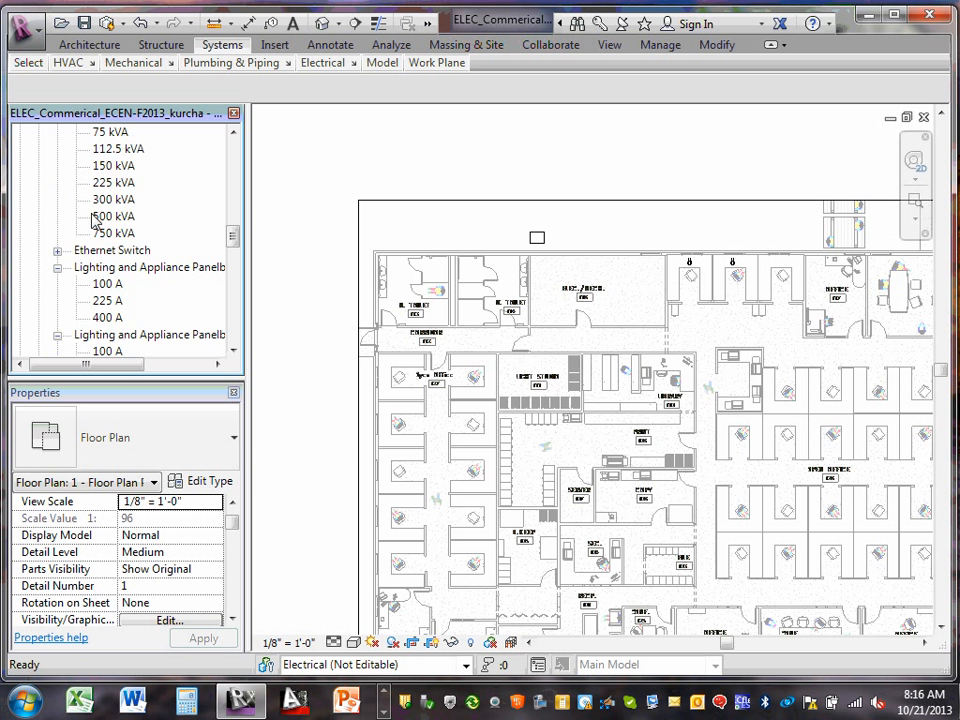
{"action": "scroll", "coordinate": [97, 222], "scroll_direction": "up", "scroll_amount": 3}
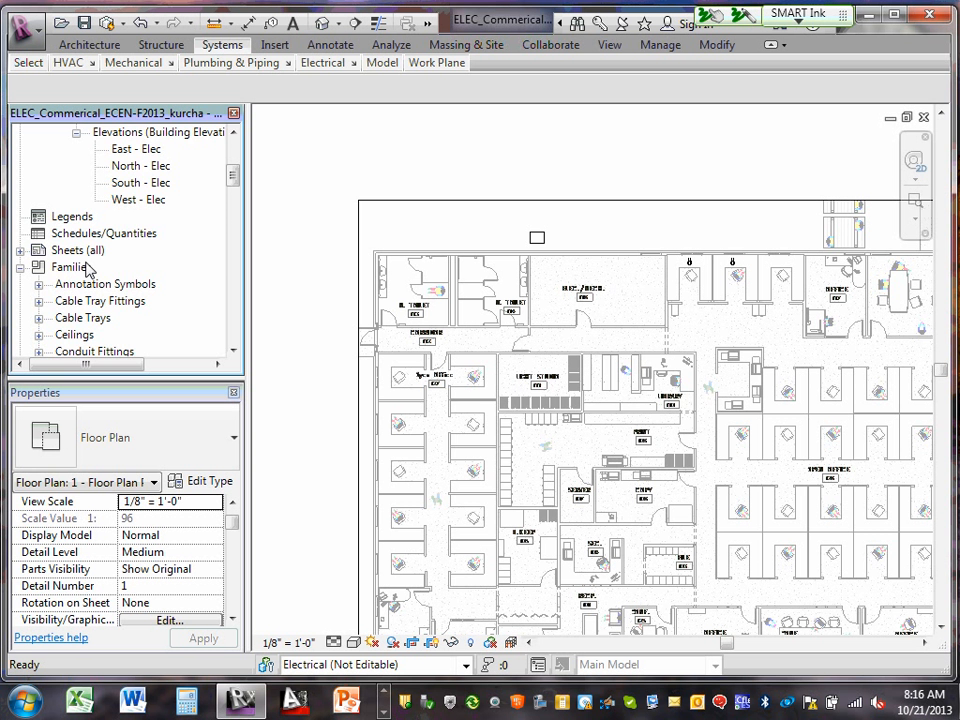
{"action": "scroll", "coordinate": [83, 270], "scroll_direction": "down", "scroll_amount": 2}
{"action": "scroll", "coordinate": [86, 266], "scroll_direction": "down", "scroll_amount": 5}
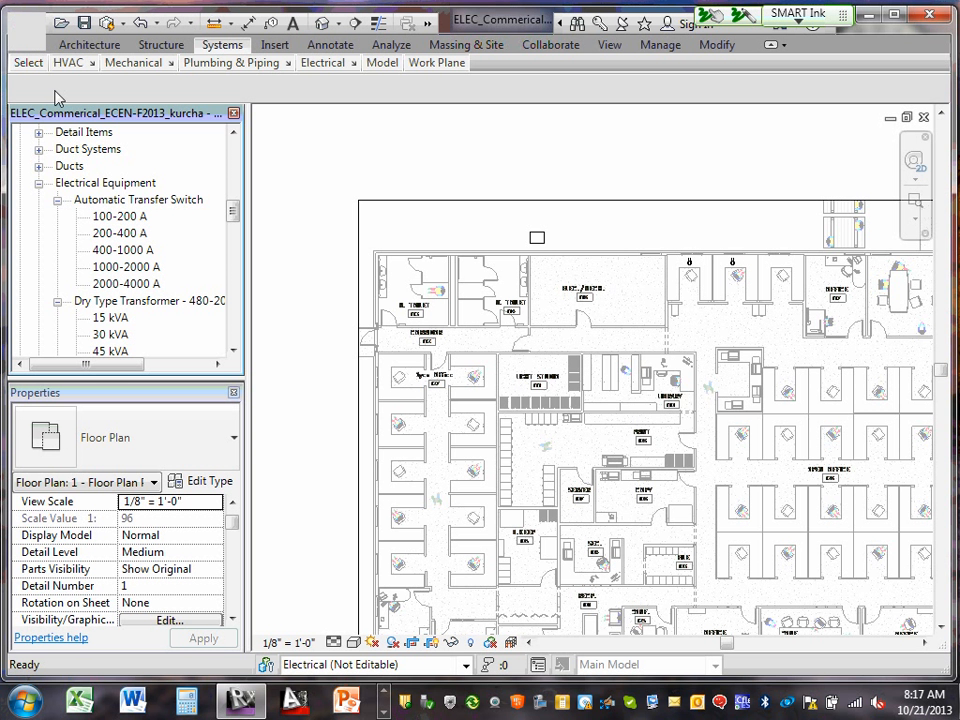
- Bring up the Insert commands and expand the minimized ribbon to show its full panel buttons
{"action": "left_click", "coordinate": [272, 46]}
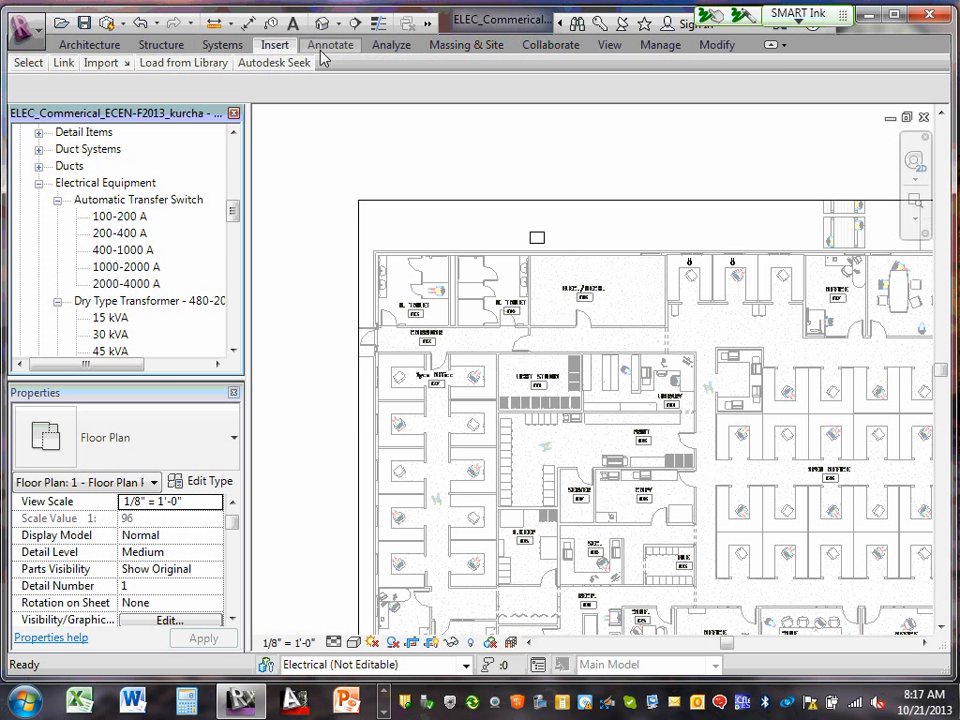
{"action": "left_click", "coordinate": [772, 45]}
{"action": "left_click", "coordinate": [773, 45]}
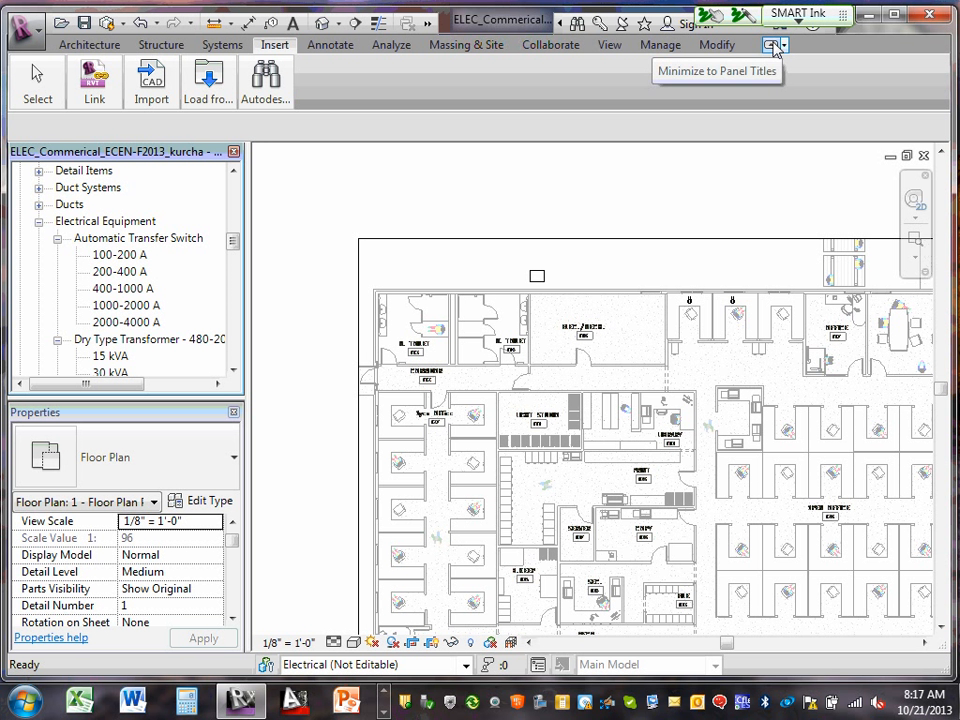
{"action": "mouse_move", "coordinate": [210, 90]}
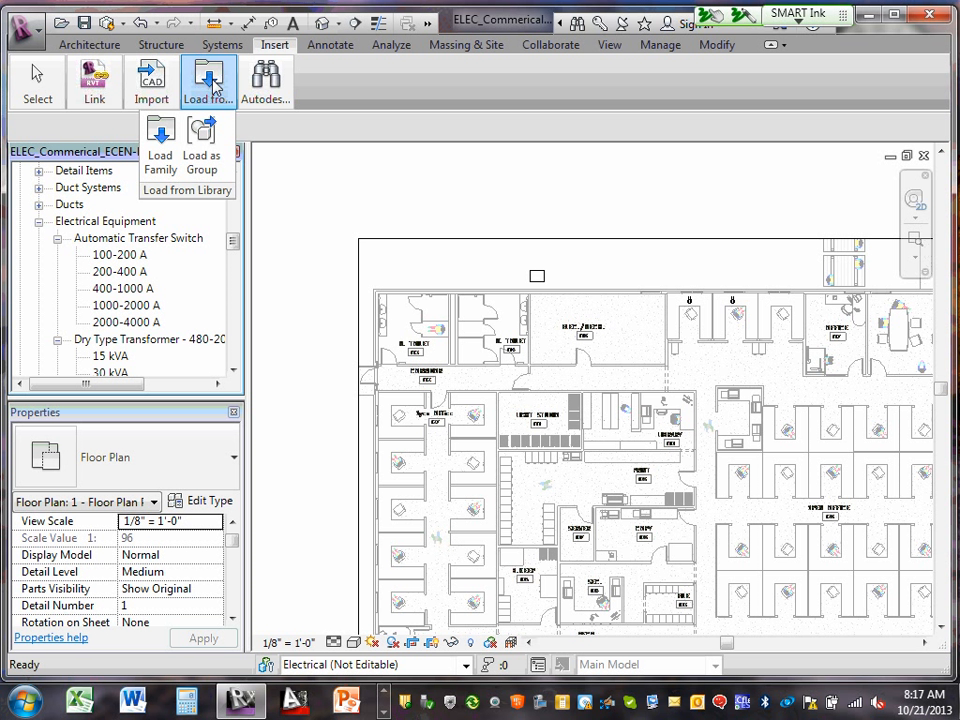
{"action": "mouse_move", "coordinate": [213, 95]}
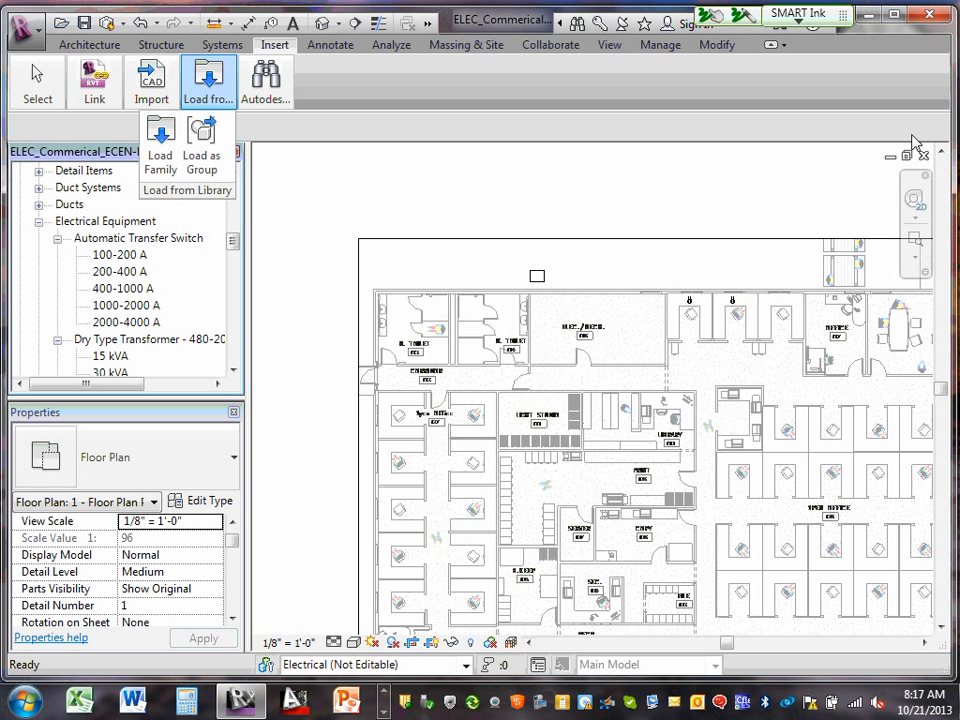
{"action": "left_click", "coordinate": [170, 140]}
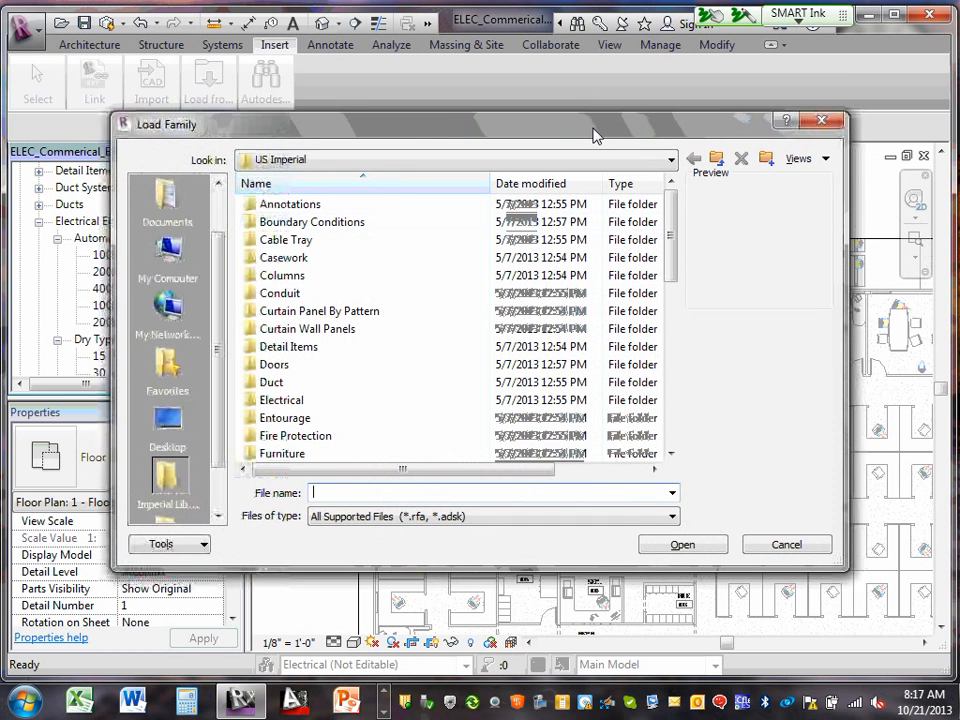
{"action": "left_click_drag", "start_coordinate": [593, 133], "coordinate": [605, 104]}
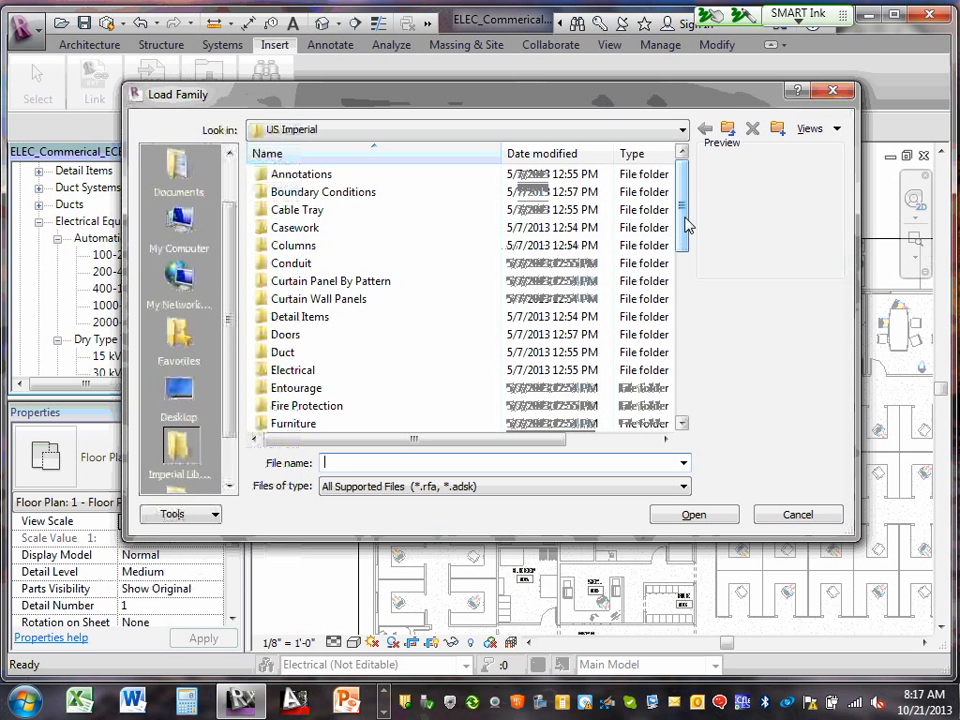
{"action": "double_click", "coordinate": [306, 380]}
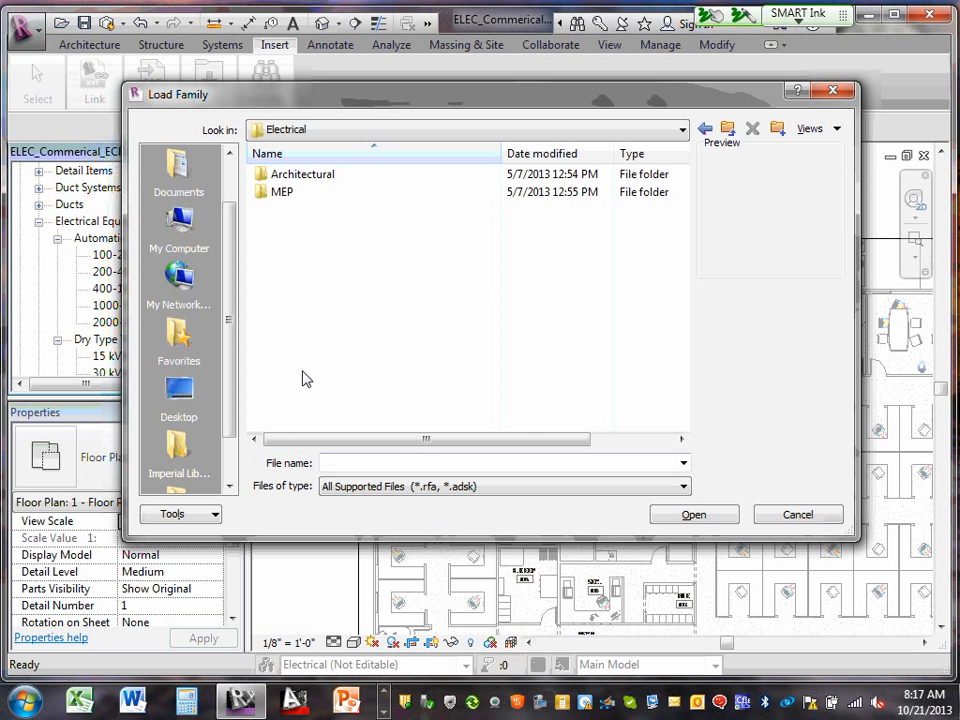
{"action": "double_click", "coordinate": [284, 195]}
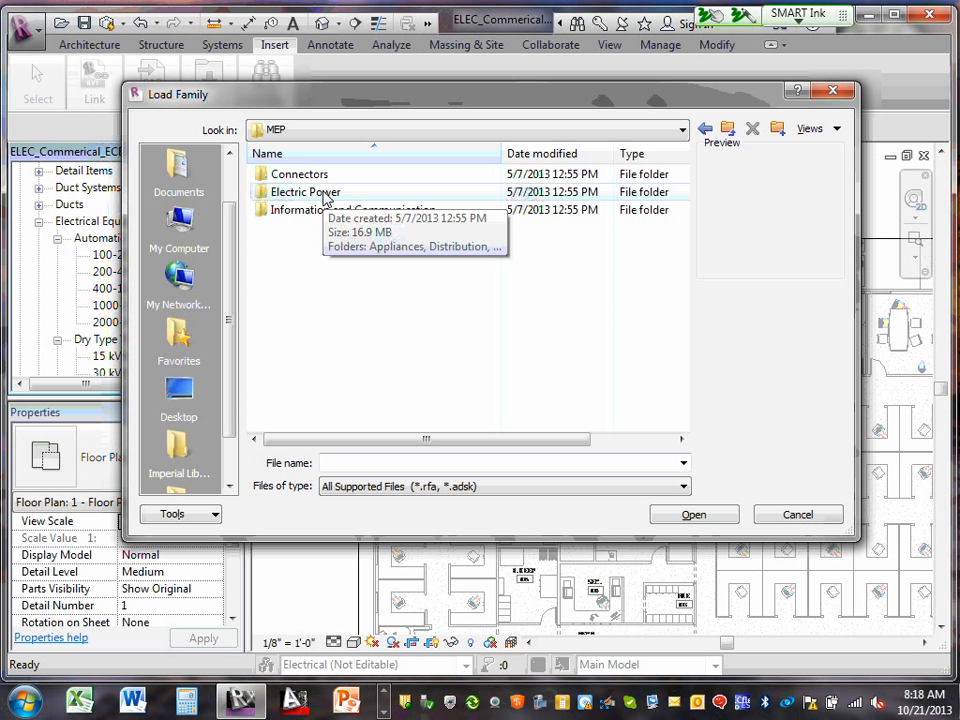
{"action": "double_click", "coordinate": [316, 193]}
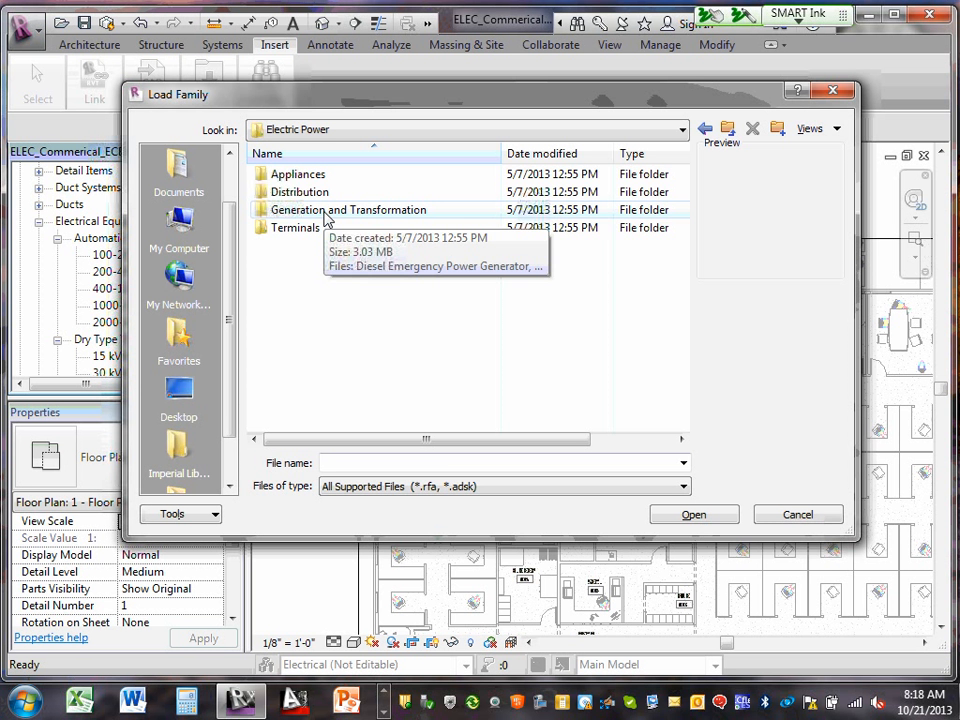
{"action": "left_click", "coordinate": [325, 211]}
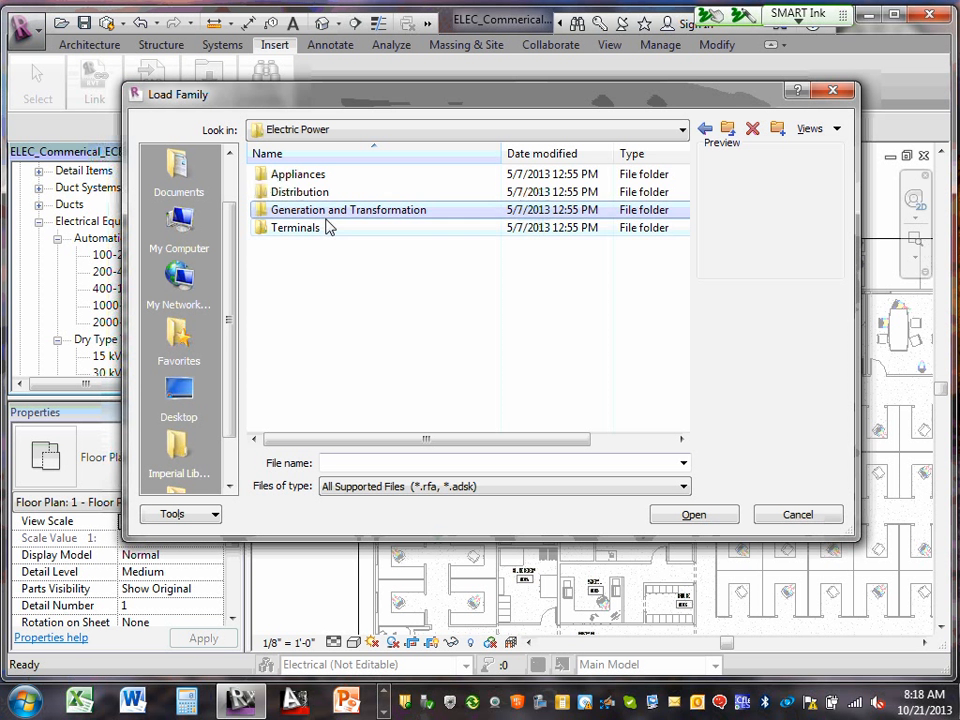
{"action": "double_click", "coordinate": [326, 209]}
{"action": "double_click", "coordinate": [328, 208]}
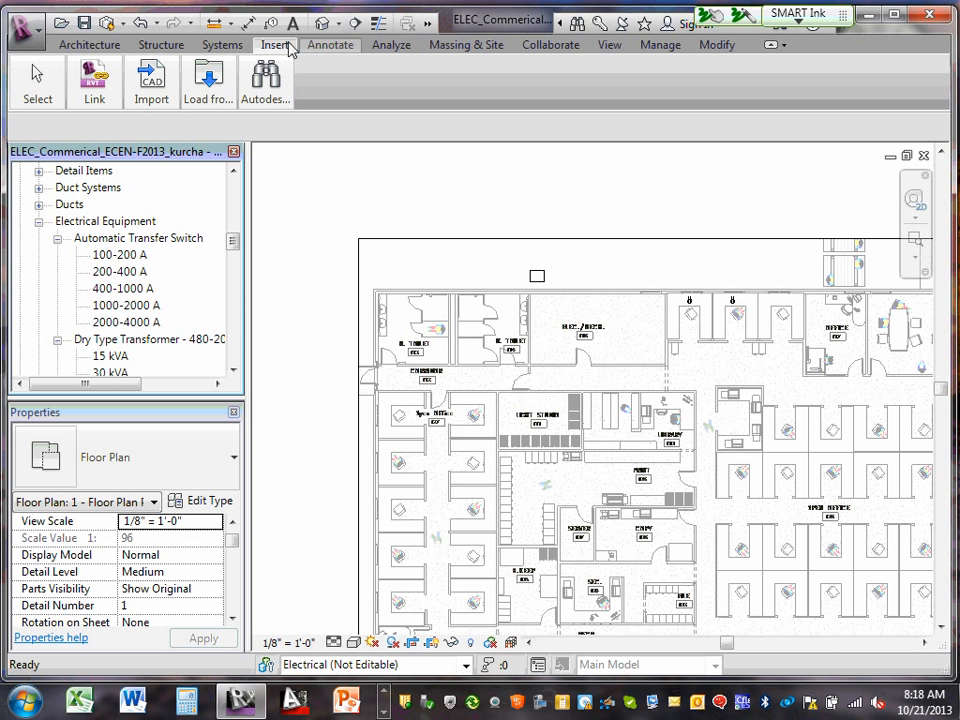
- Start loading a family and browse the US Imperial library to Electrical, MEP, Electric Power, Generation and Transformation
{"action": "mouse_move", "coordinate": [206, 90]}
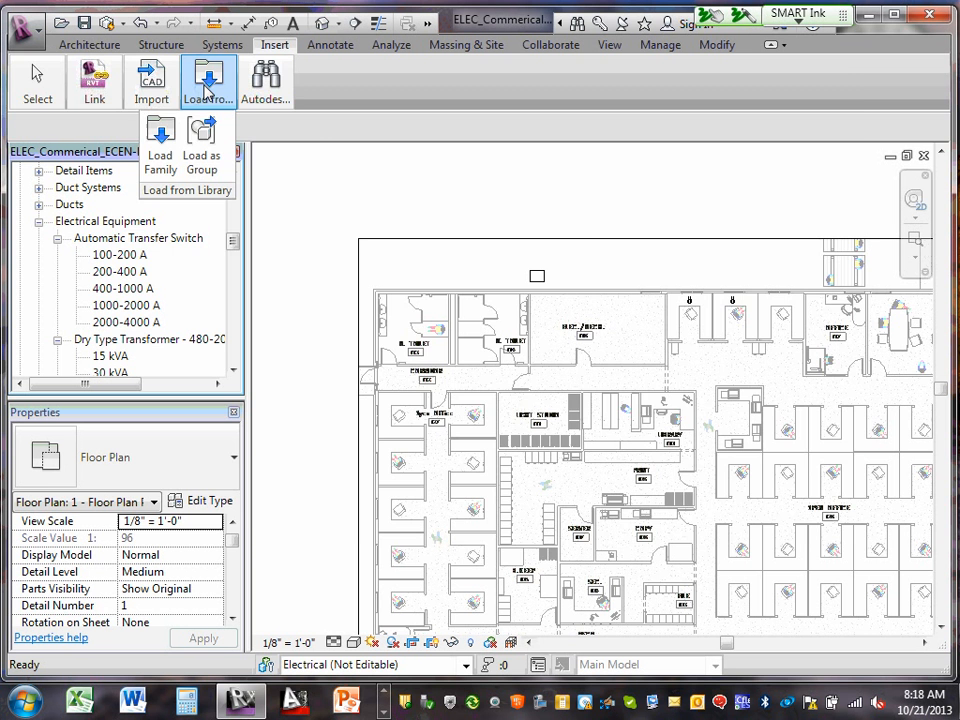
{"action": "left_click", "coordinate": [158, 135]}
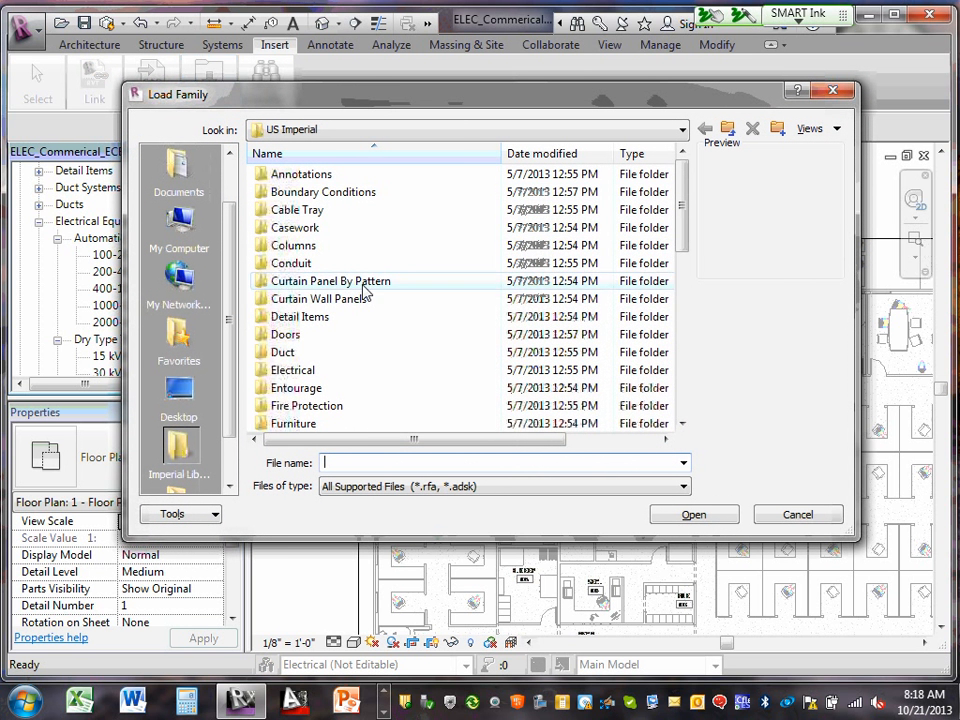
{"action": "double_click", "coordinate": [256, 370]}
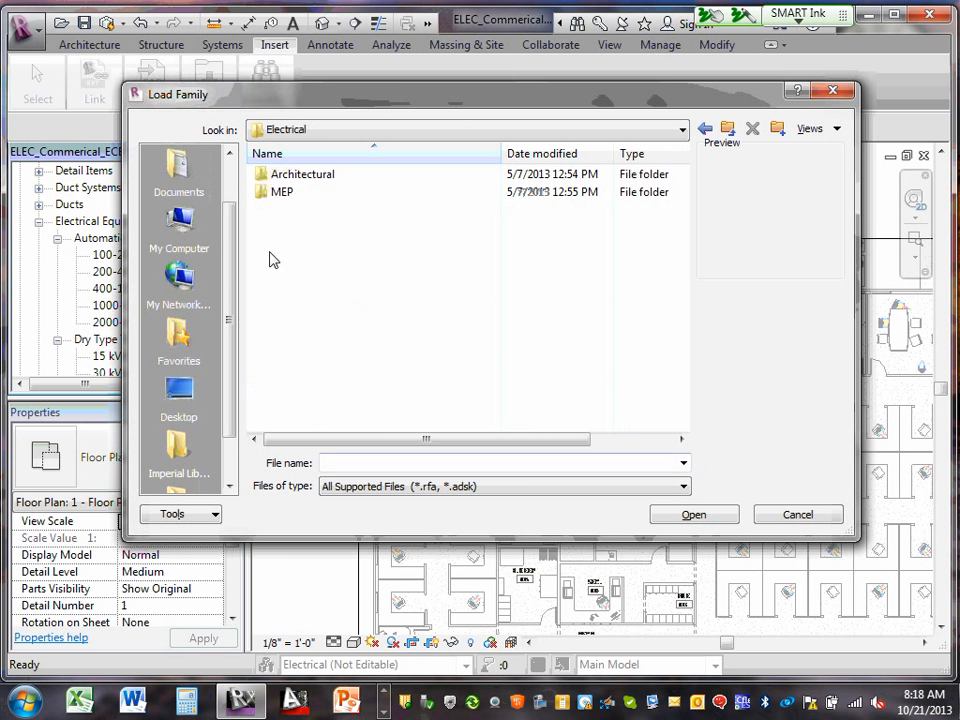
{"action": "double_click", "coordinate": [282, 192]}
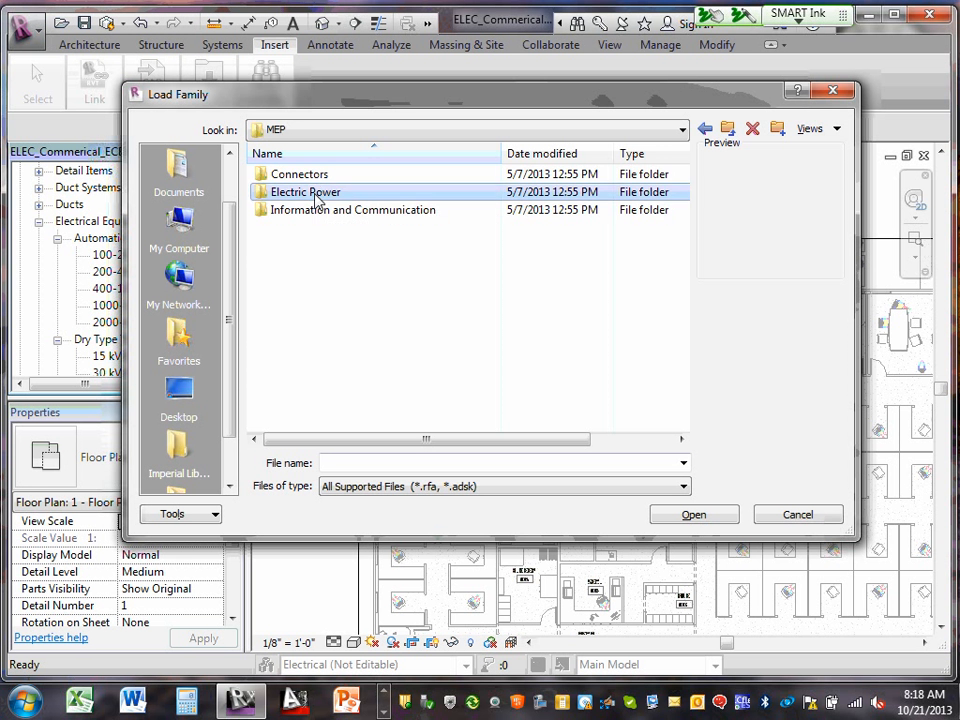
{"action": "double_click", "coordinate": [316, 195]}
{"action": "double_click", "coordinate": [331, 212]}
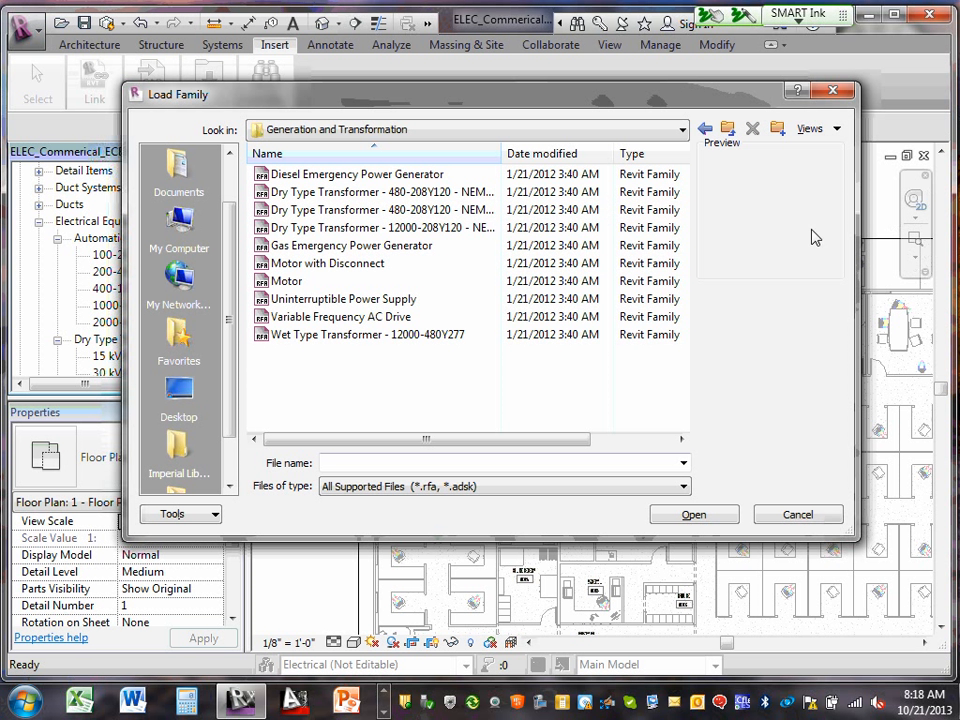
- Widen the Name column of the file list and load the Diesel Emergency Power Generator family into the project
{"action": "left_click", "coordinate": [493, 155]}
{"action": "left_click_drag", "start_coordinate": [501, 155], "coordinate": [573, 155]}
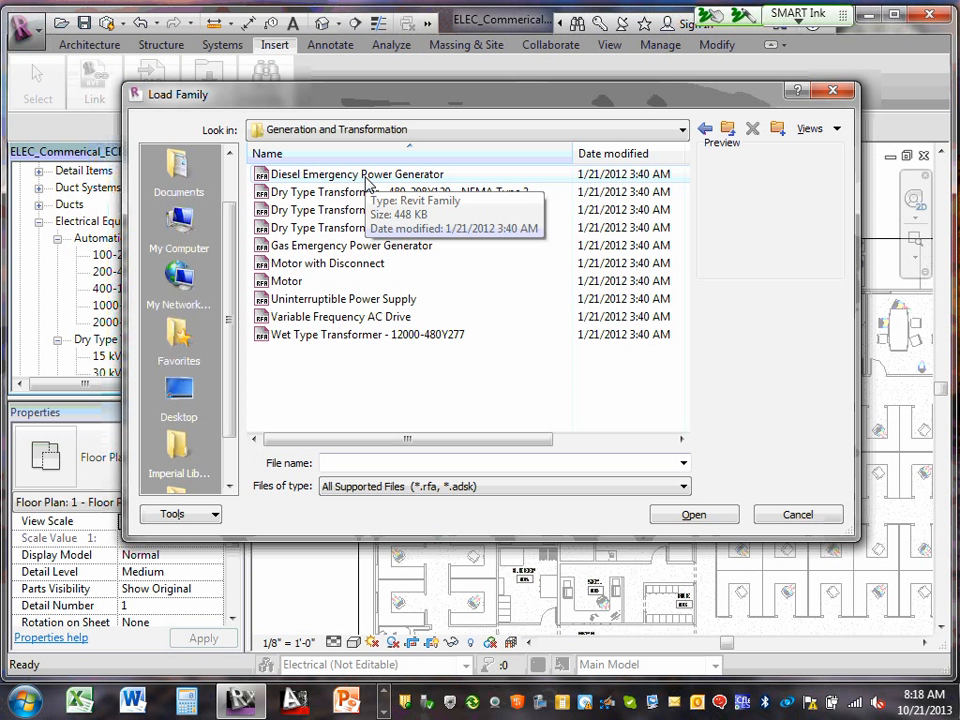
{"action": "left_click", "coordinate": [368, 177]}
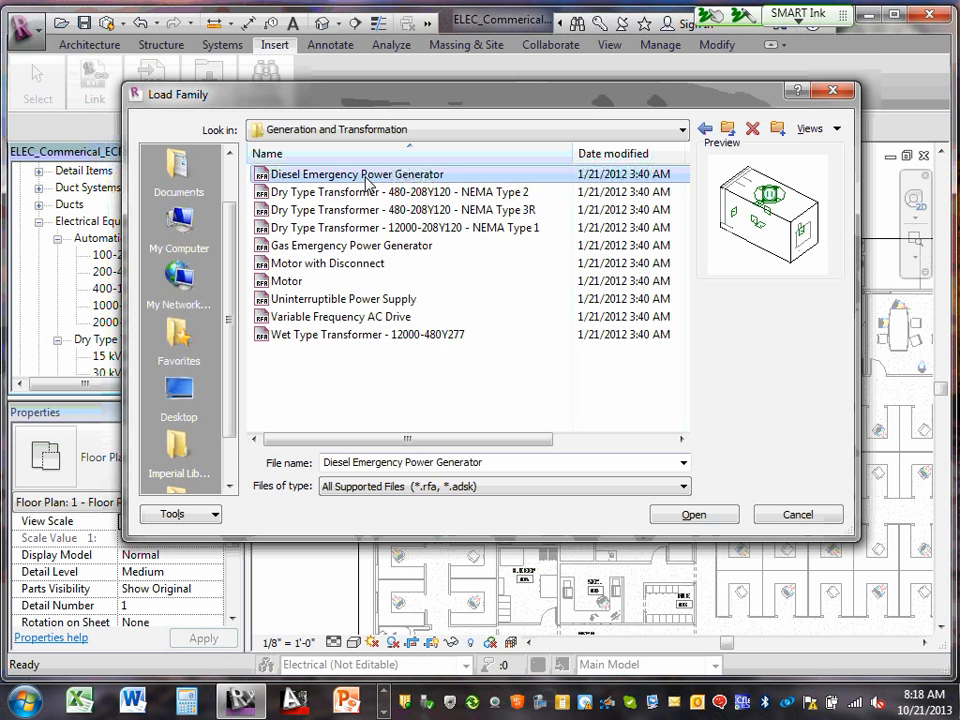
{"action": "left_click", "coordinate": [700, 514]}
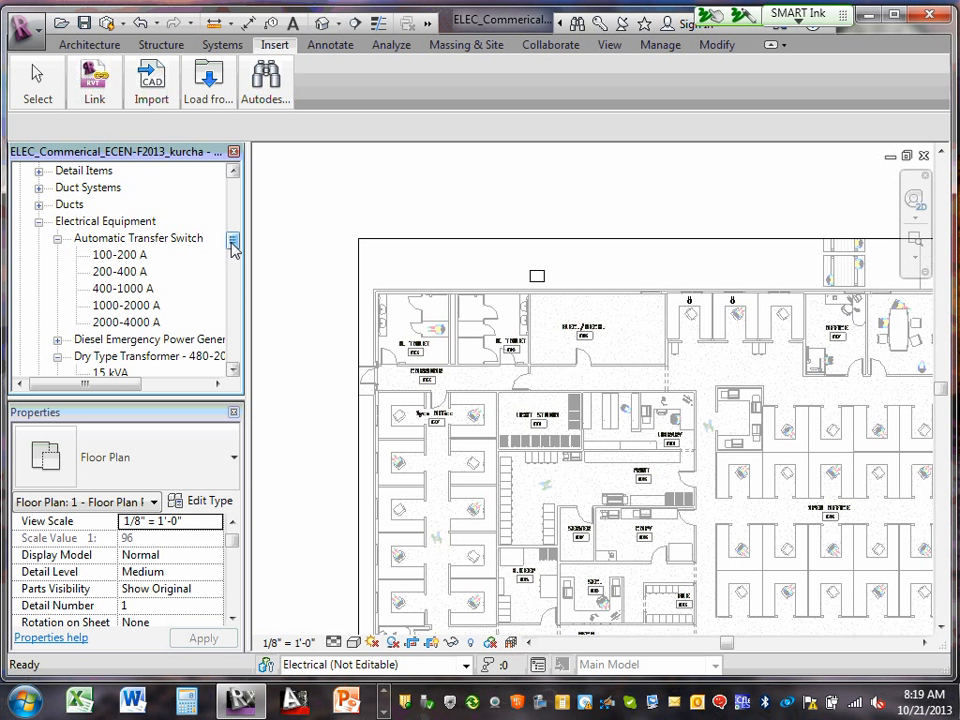
- Place a 200 kW Diesel Emergency Power Generator outside the building, just right of the transformer and above the ELEC./MECH. room
{"action": "scroll", "coordinate": [233, 249], "scroll_direction": "down", "scroll_amount": 1}
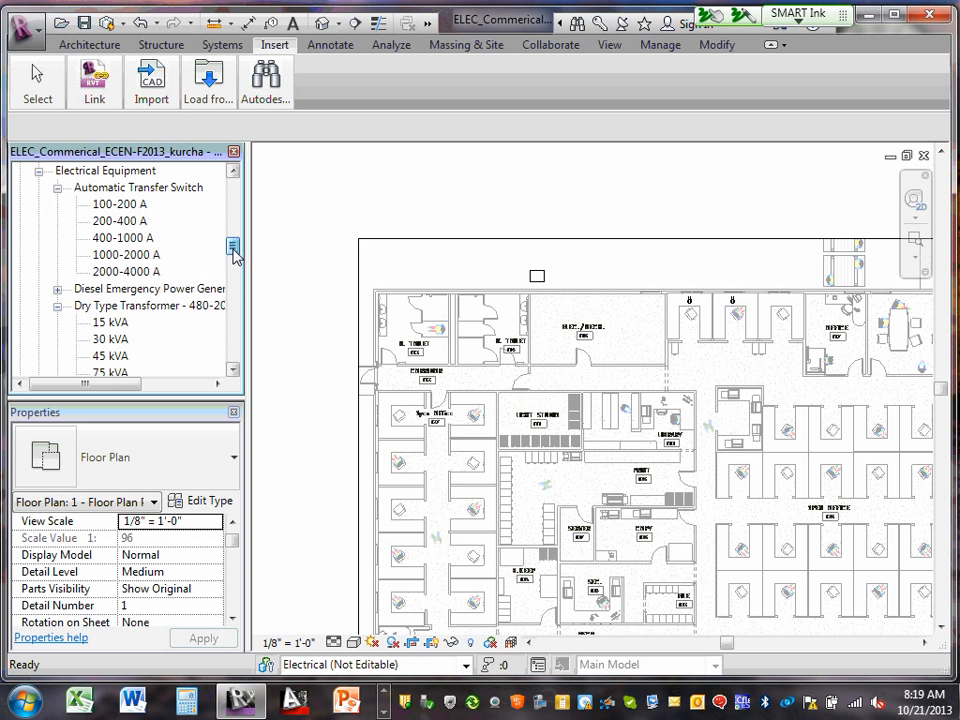
{"action": "left_click", "coordinate": [57, 290]}
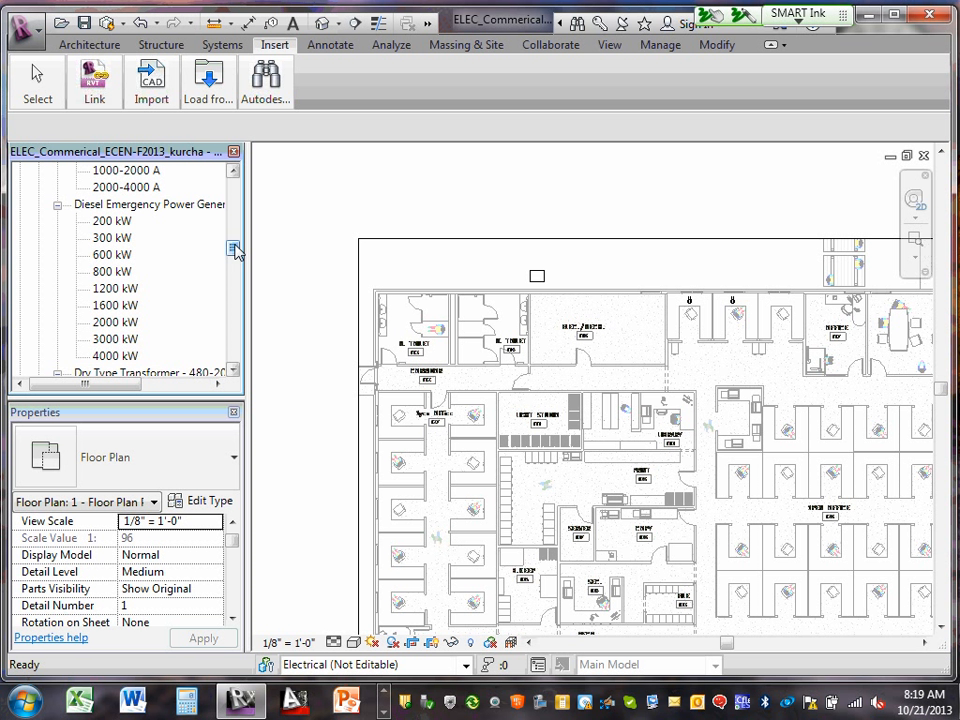
{"action": "mouse_move", "coordinate": [235, 250]}
{"action": "left_mouse_down"}
{"action": "mouse_move", "coordinate": [232, 209]}
{"action": "mouse_move", "coordinate": [233, 255]}
{"action": "left_mouse_up"}
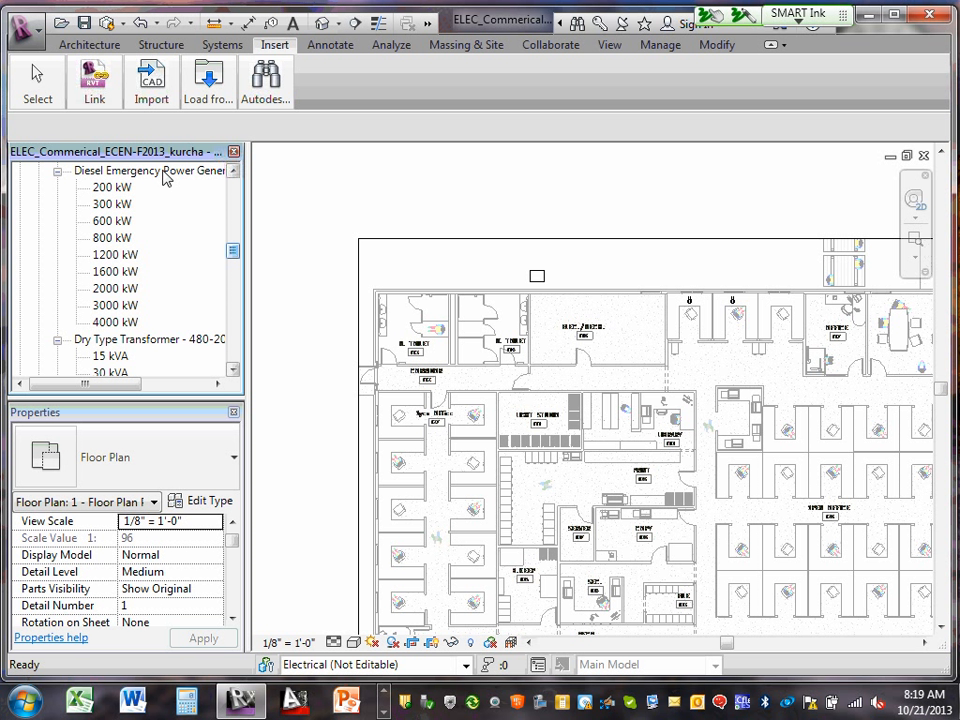
{"action": "left_click", "coordinate": [106, 188]}
{"action": "left_click", "coordinate": [108, 189]}
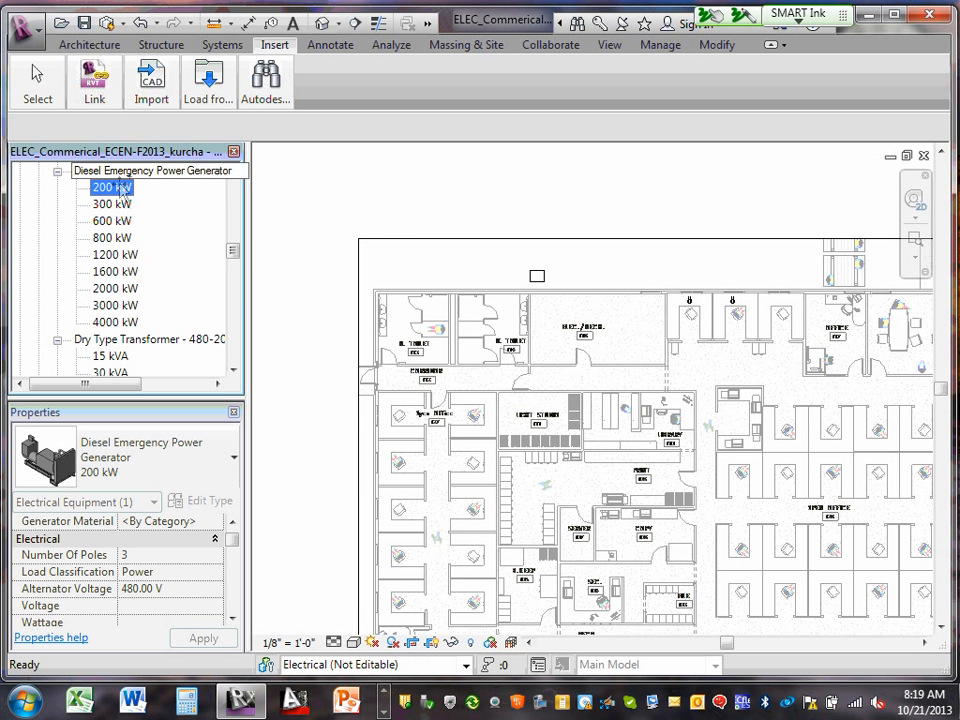
{"action": "mouse_move", "coordinate": [396, 243]}
{"action": "left_mouse_down"}
{"action": "mouse_move", "coordinate": [627, 270]}
{"action": "mouse_move", "coordinate": [592, 259]}
{"action": "left_mouse_up"}
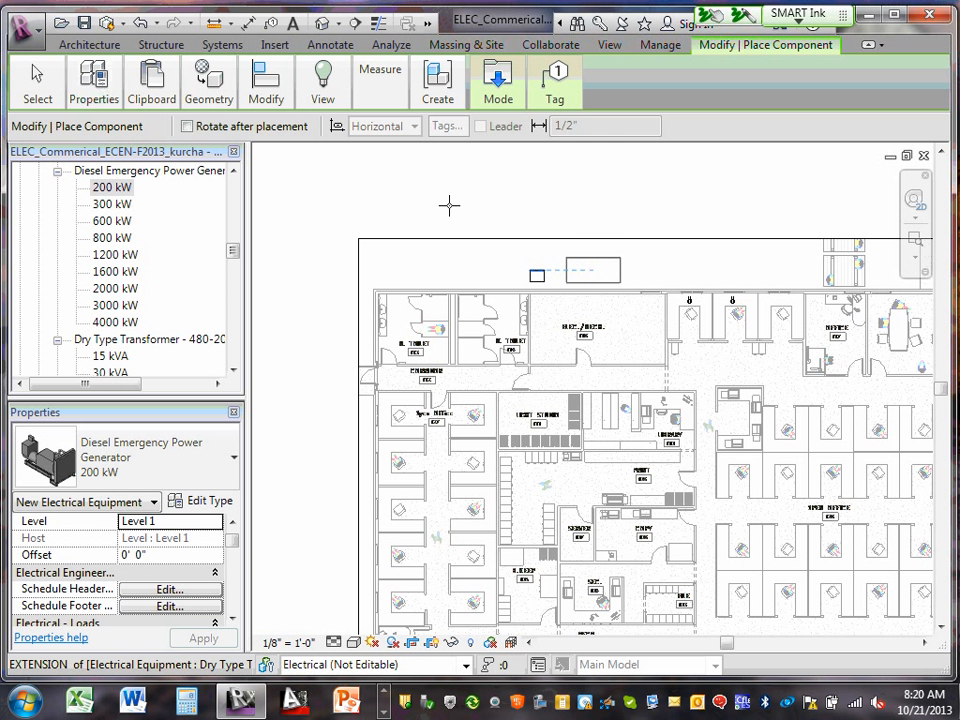
{"action": "left_click", "coordinate": [104, 186]}
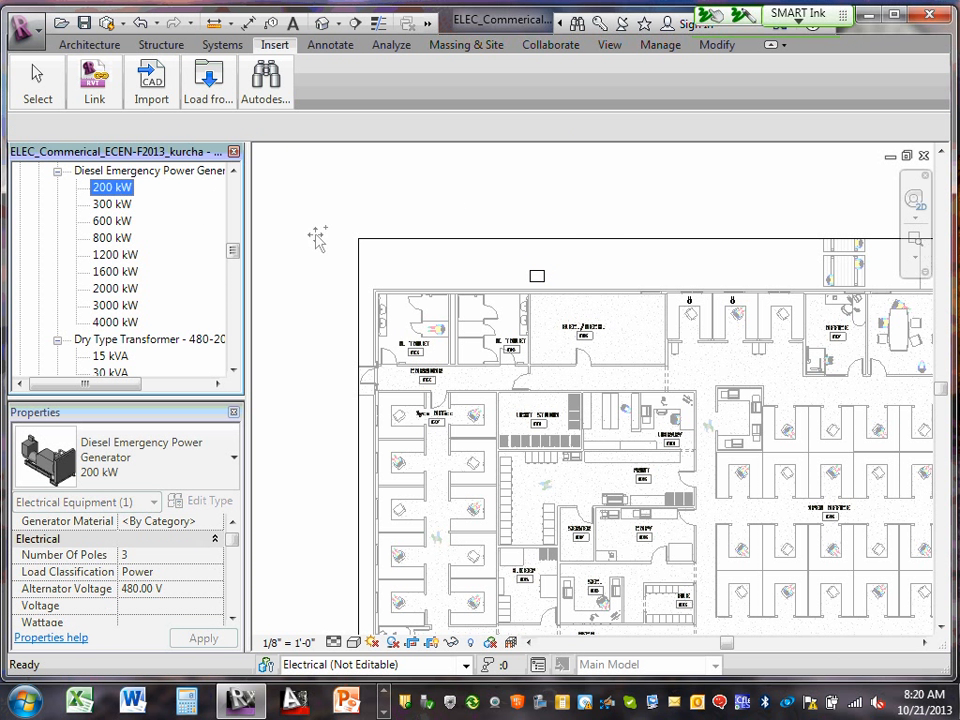
{"action": "left_click_drag", "start_coordinate": [317, 236], "coordinate": [594, 269]}
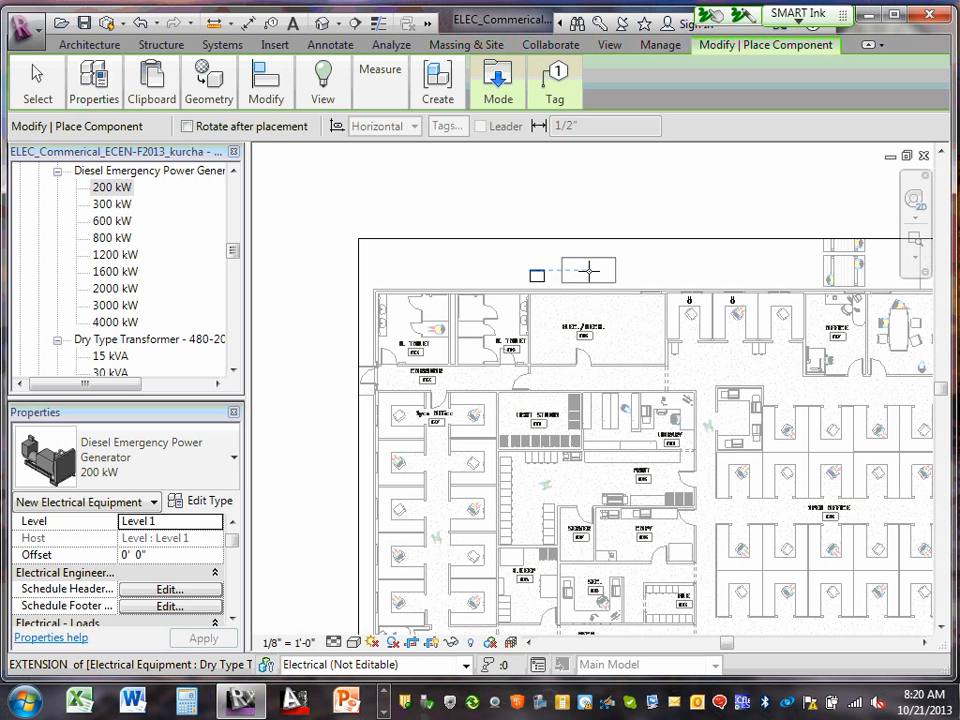
{"action": "left_click", "coordinate": [588, 271]}
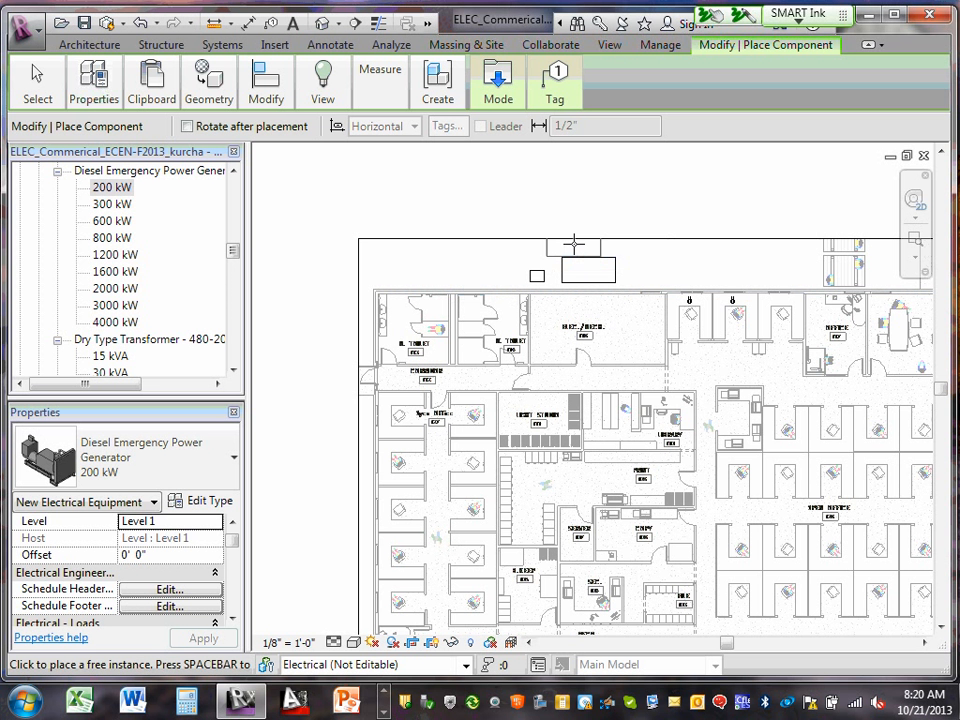
{"action": "key", "text": "Escape"}
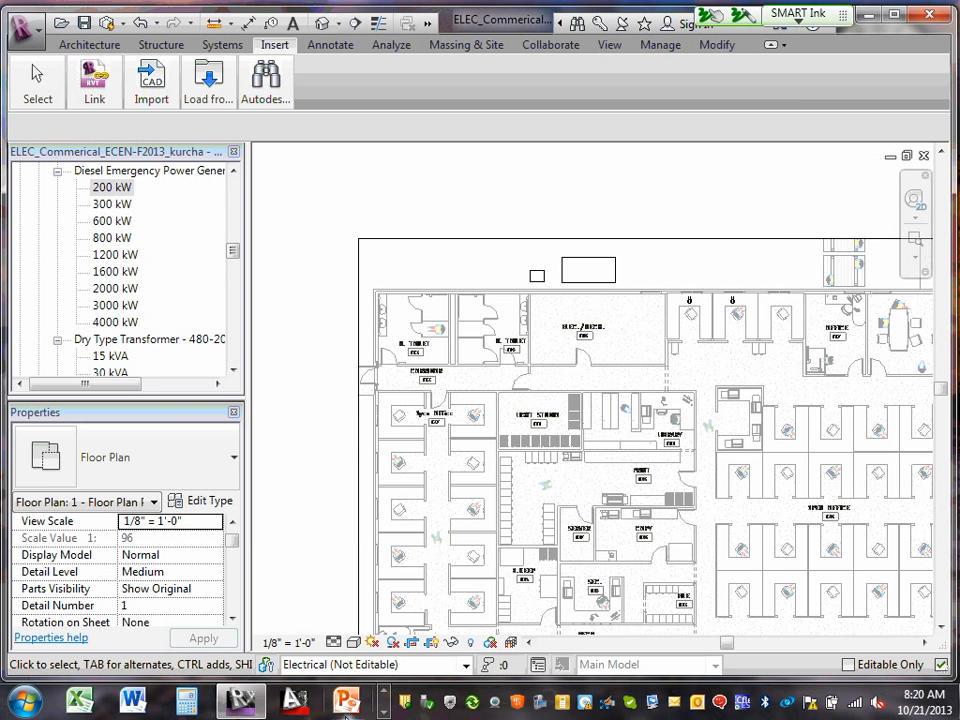
- Switch to SMART Notebook to review the riser diagram sketch and feeder schedule, then return to the Revit floor plan
{"action": "left_click", "coordinate": [384, 712]}
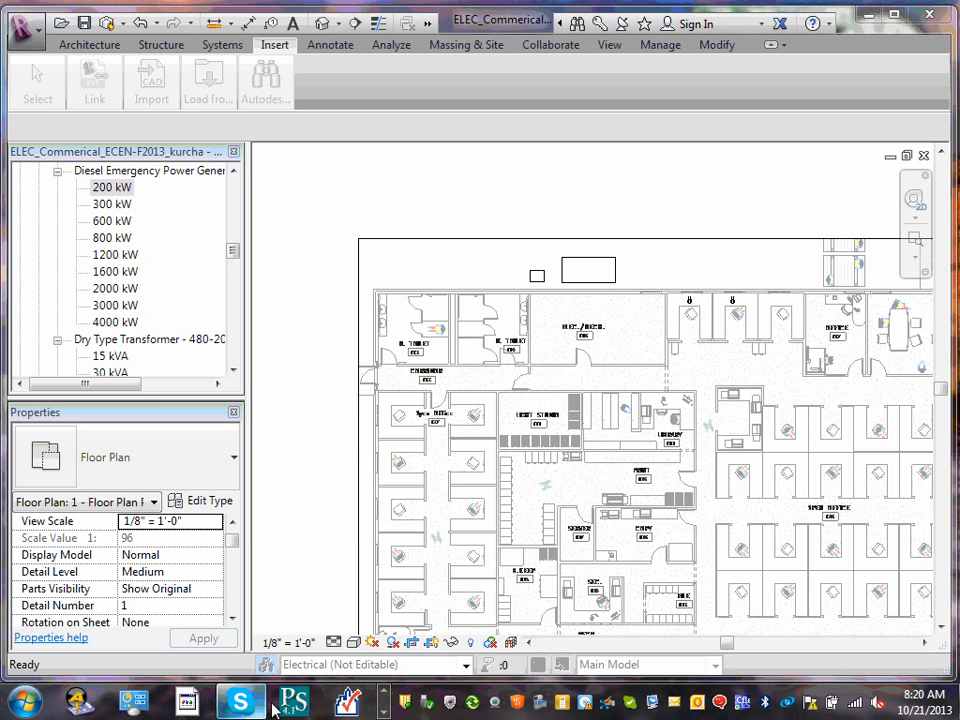
{"action": "left_click", "coordinate": [649, 524]}
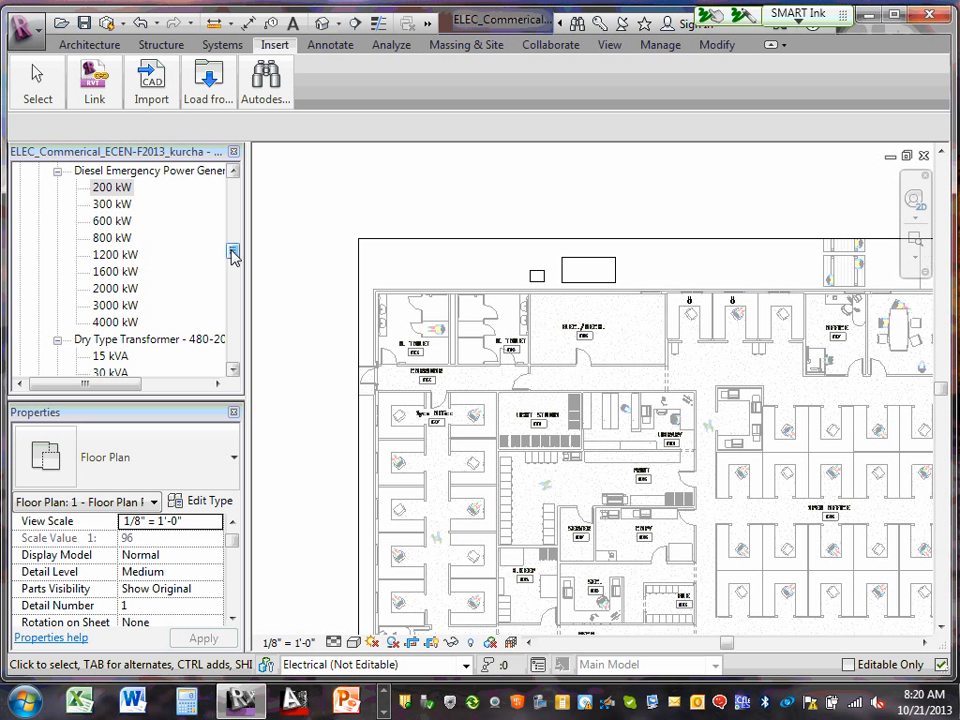
{"action": "left_click_drag", "start_coordinate": [232, 255], "coordinate": [231, 304]}
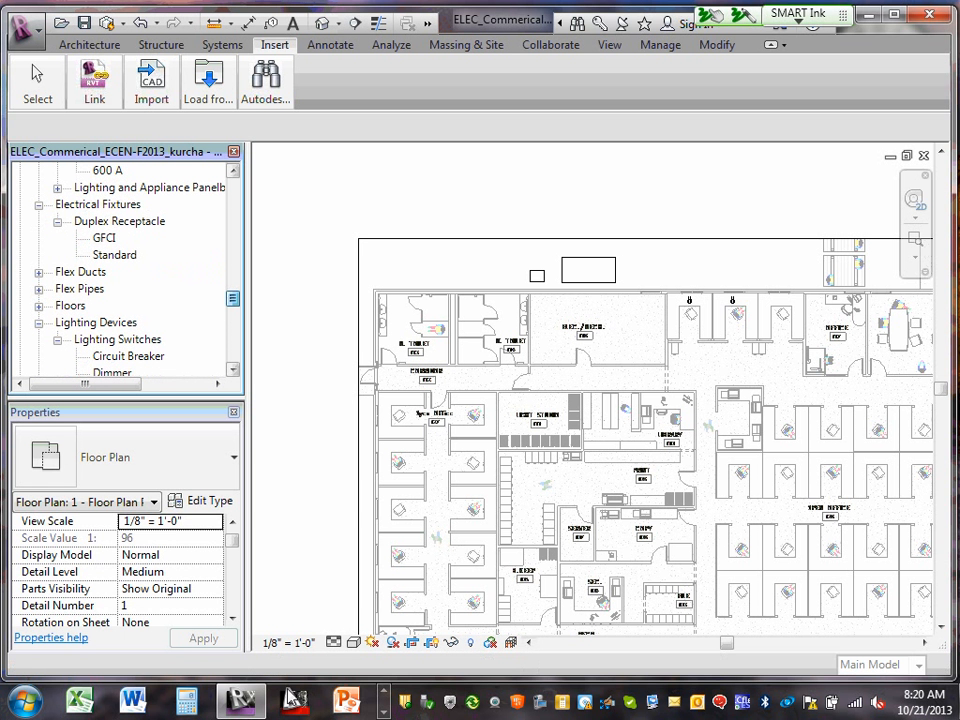
{"action": "left_click", "coordinate": [385, 700]}
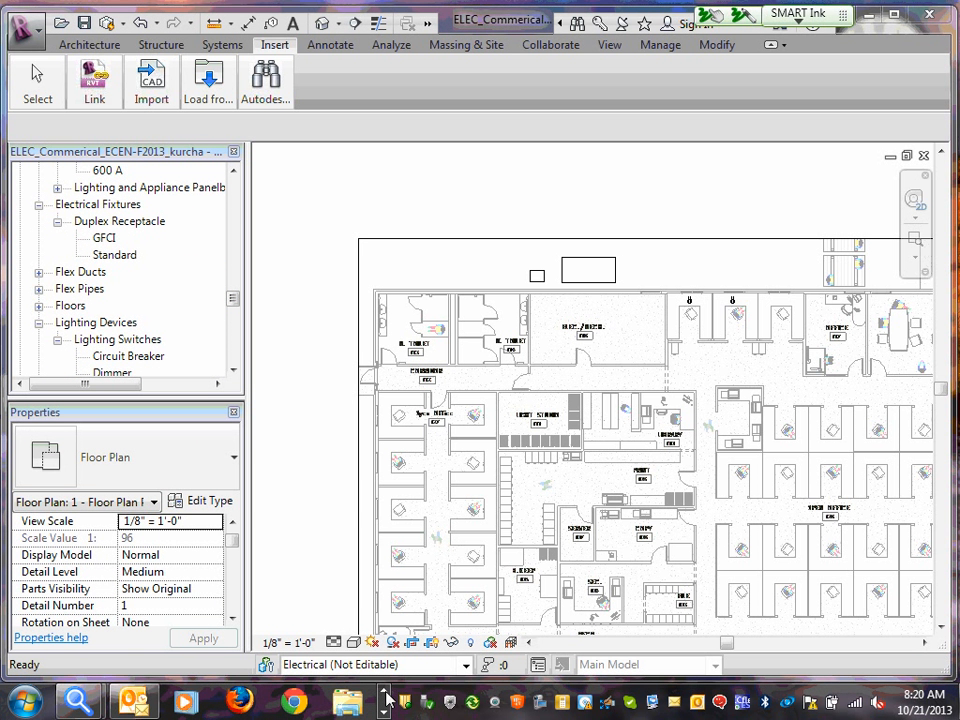
{"action": "left_click", "coordinate": [385, 711]}
{"action": "left_click", "coordinate": [385, 711]}
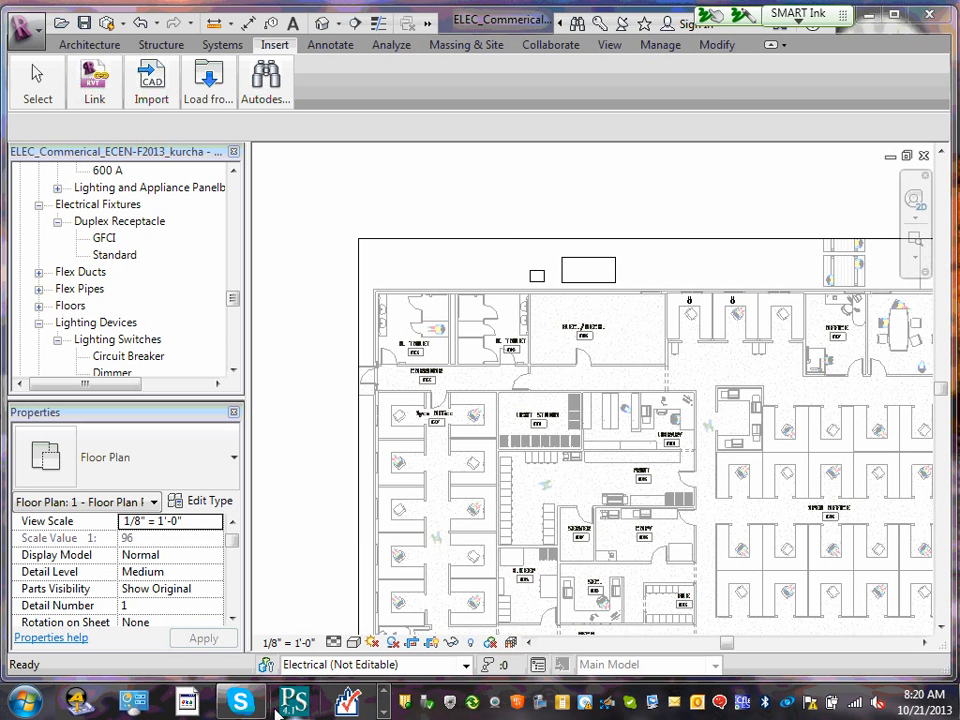
{"action": "left_click", "coordinate": [385, 712]}
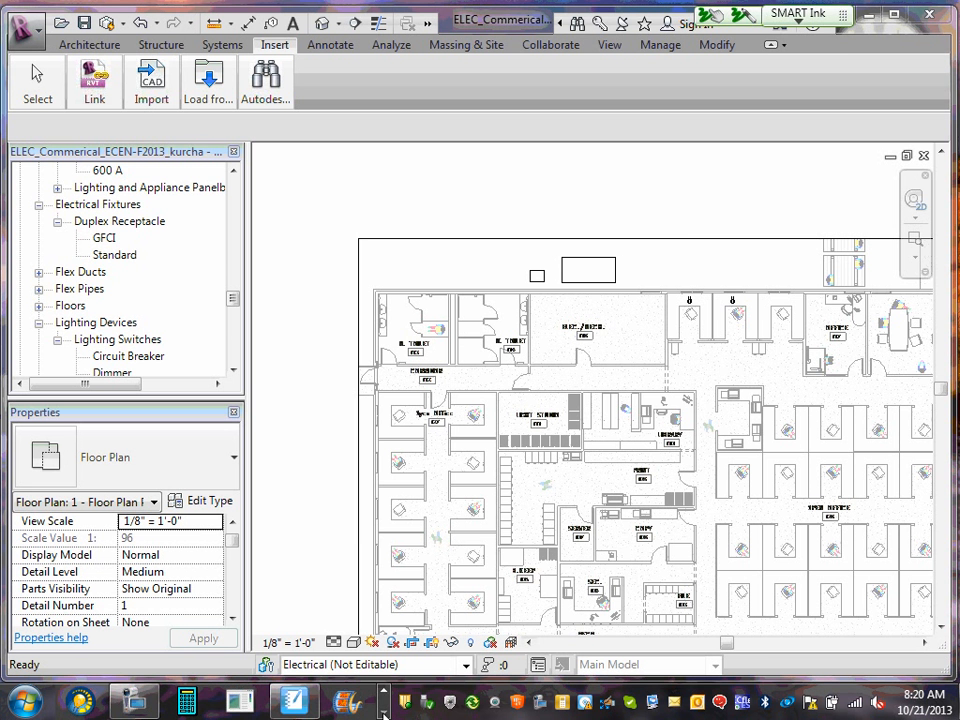
{"action": "left_click", "coordinate": [293, 700]}
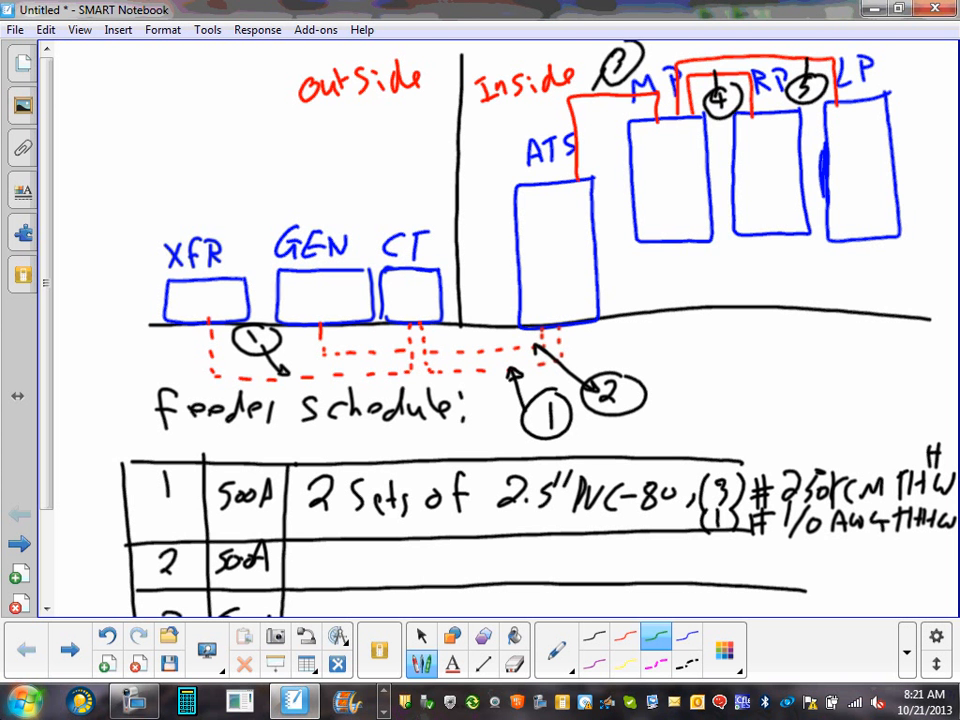
{"action": "left_click", "coordinate": [868, 9]}
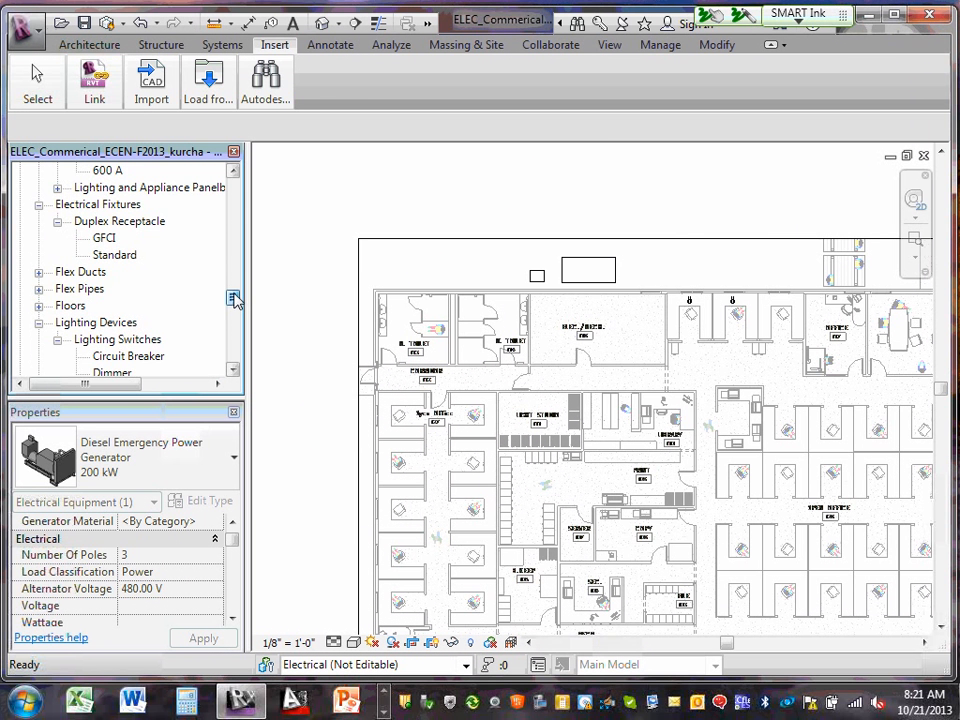
- Start loading another family and browse the US Imperial library to Electrical, MEP, Electric Power, Distribution
{"action": "left_click_drag", "start_coordinate": [236, 298], "coordinate": [229, 238]}
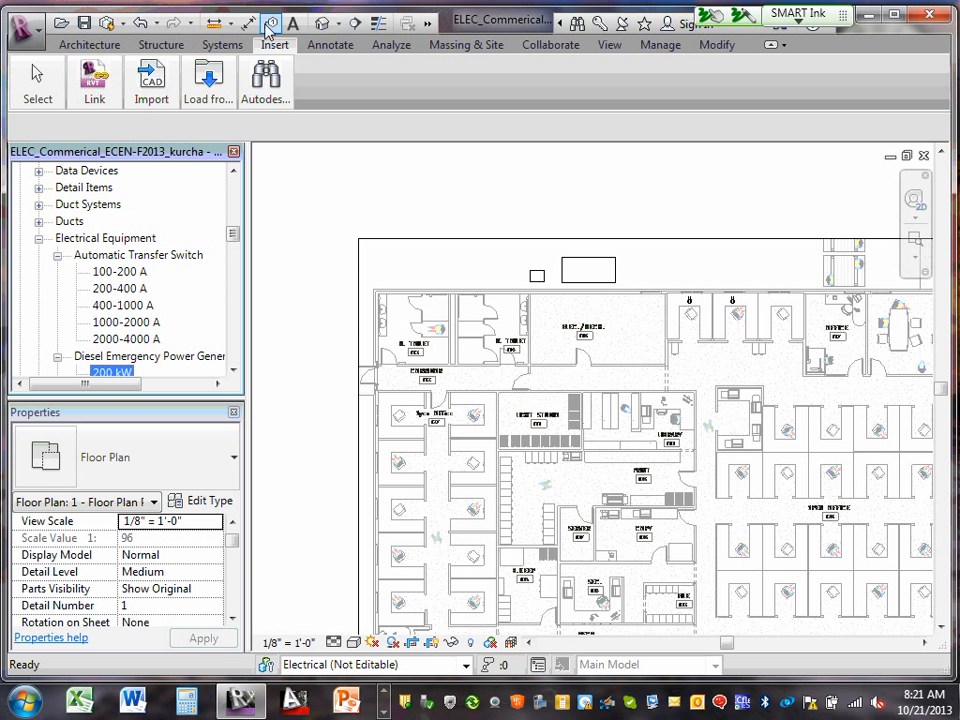
{"action": "mouse_move", "coordinate": [160, 70]}
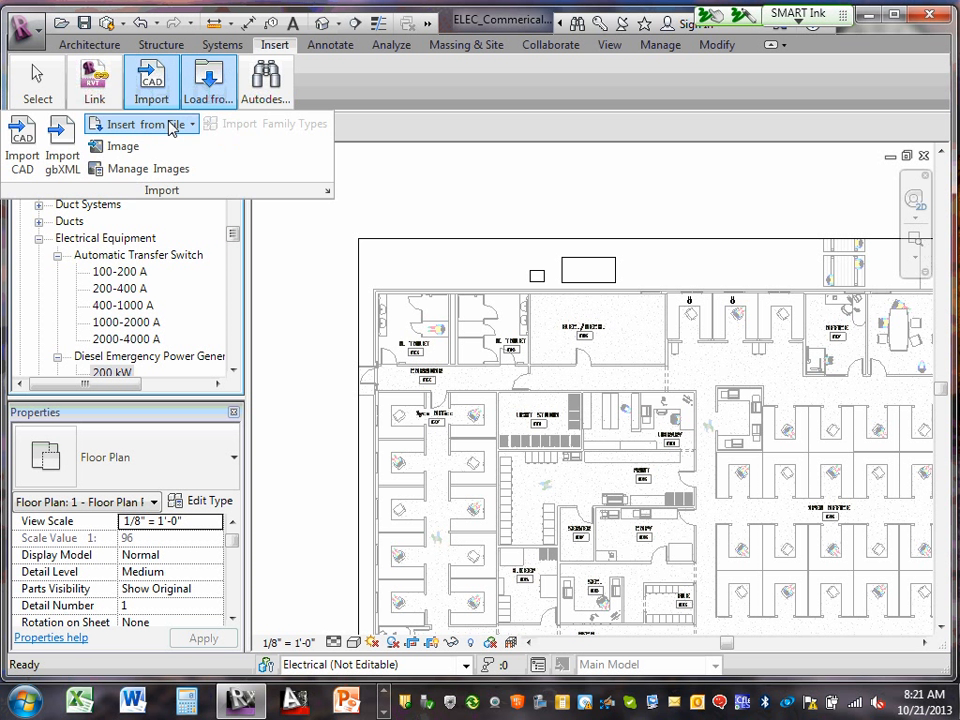
{"action": "mouse_move", "coordinate": [195, 75]}
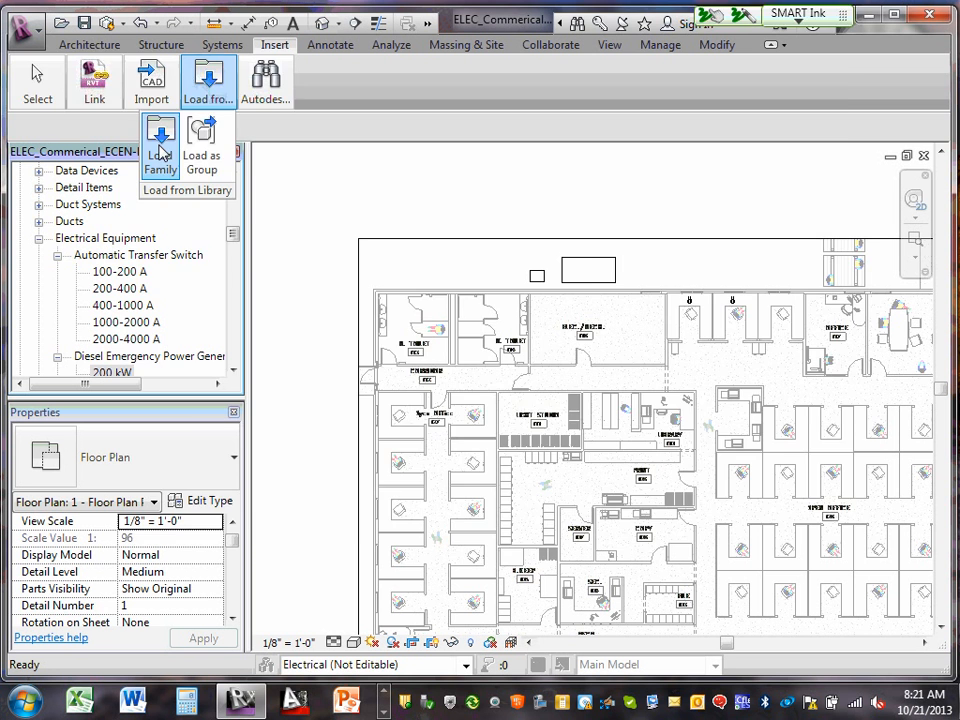
{"action": "left_click", "coordinate": [161, 150]}
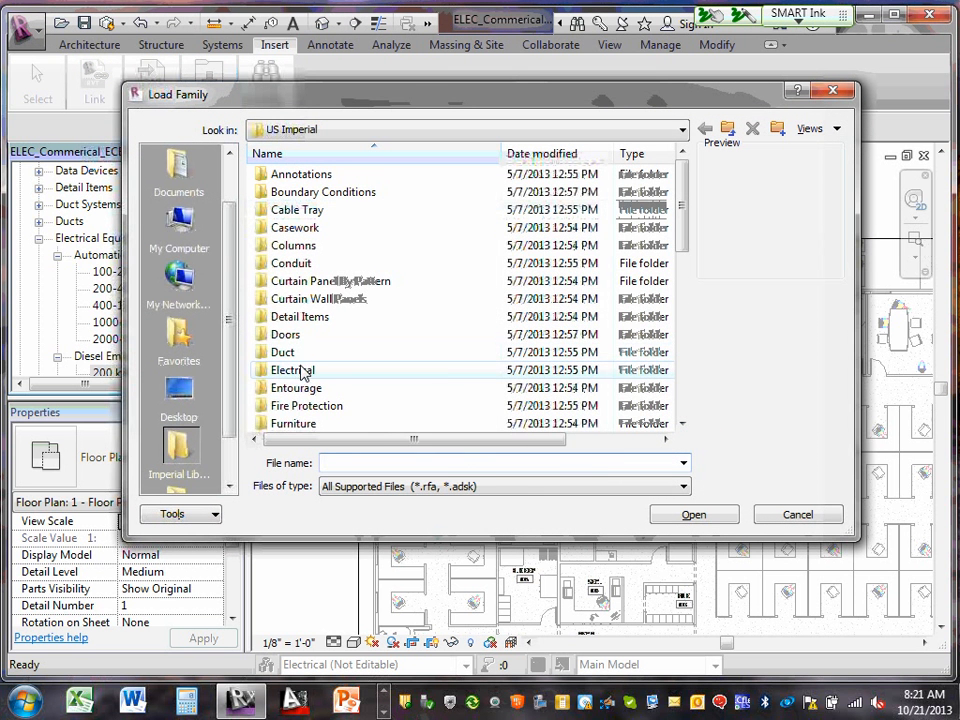
{"action": "double_click", "coordinate": [302, 372]}
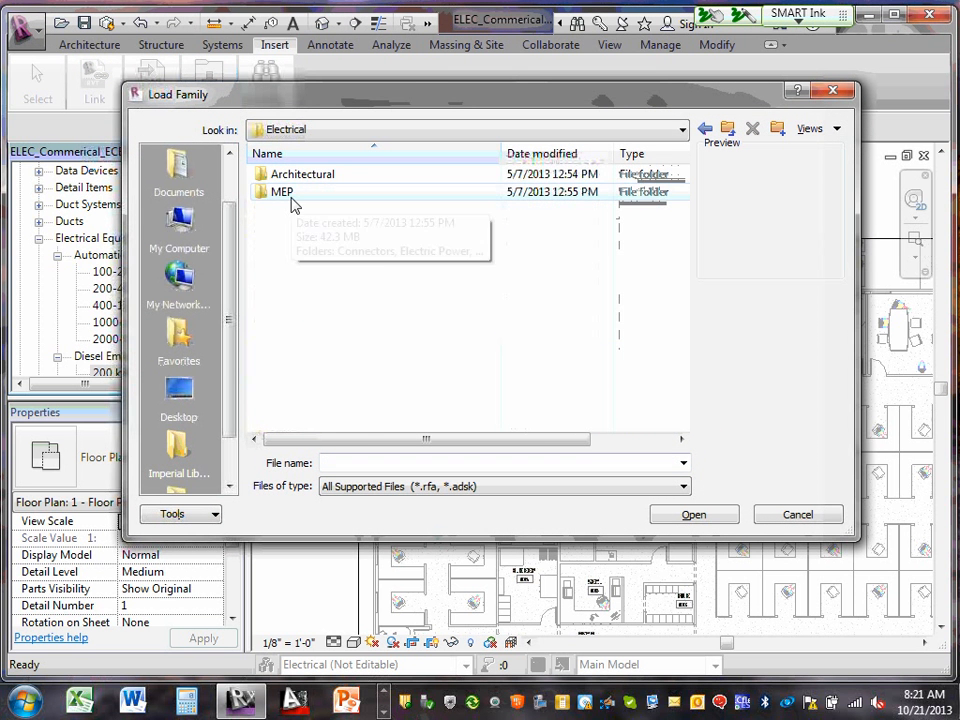
{"action": "double_click", "coordinate": [291, 196]}
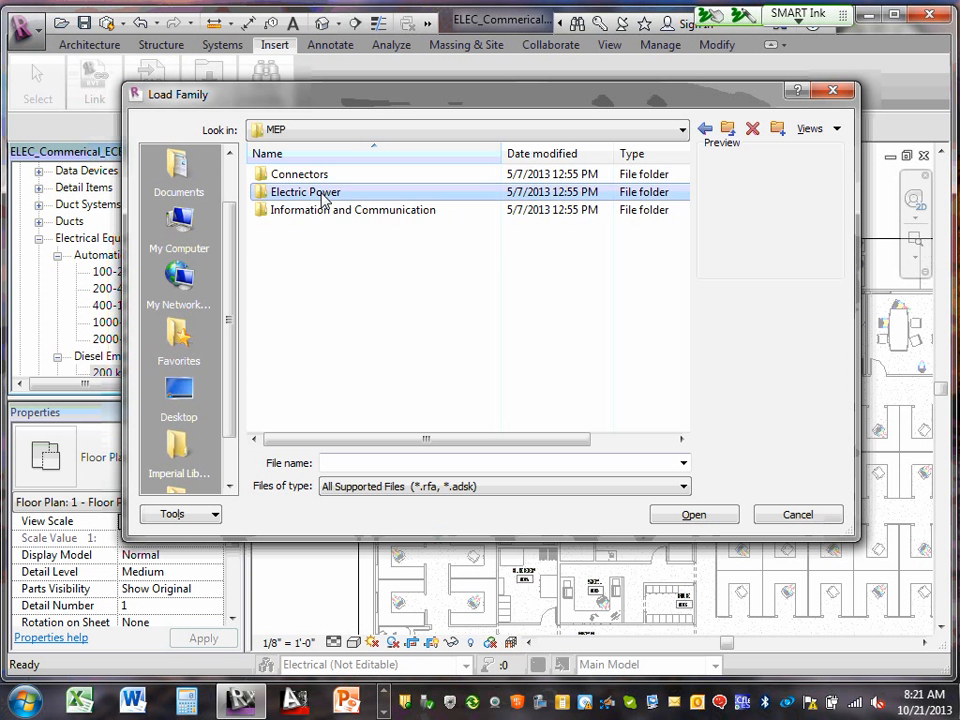
{"action": "double_click", "coordinate": [323, 198]}
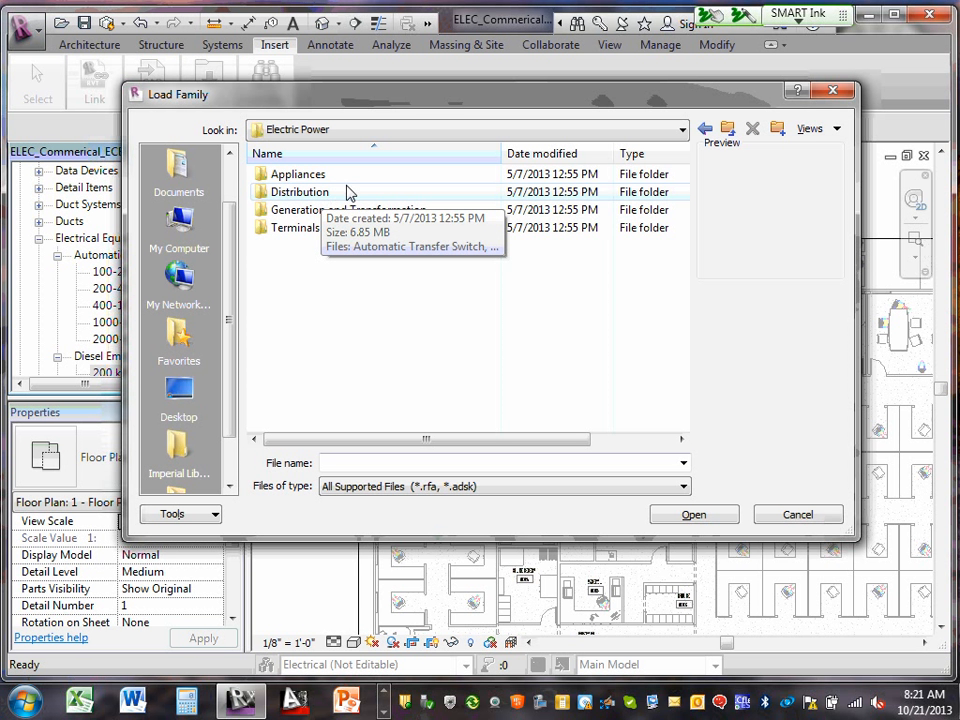
{"action": "left_click", "coordinate": [319, 196]}
{"action": "double_click", "coordinate": [319, 196]}
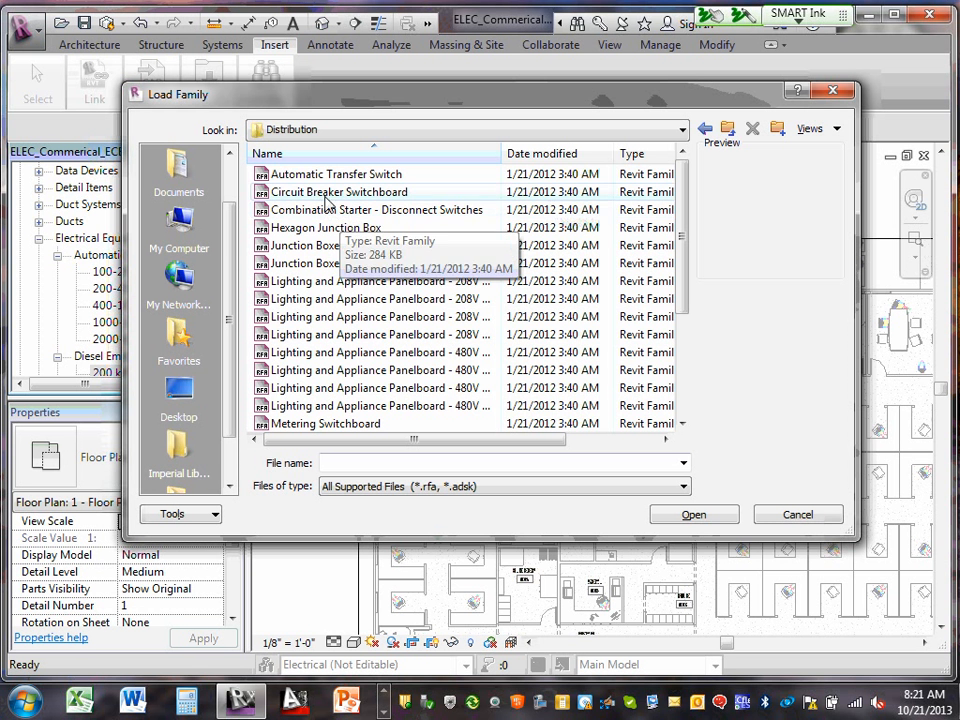
- Examine the family files in the Distribution and Terminals folders for one suited to the CT in the riser sketch
{"action": "left_click_drag", "start_coordinate": [681, 214], "coordinate": [681, 319]}
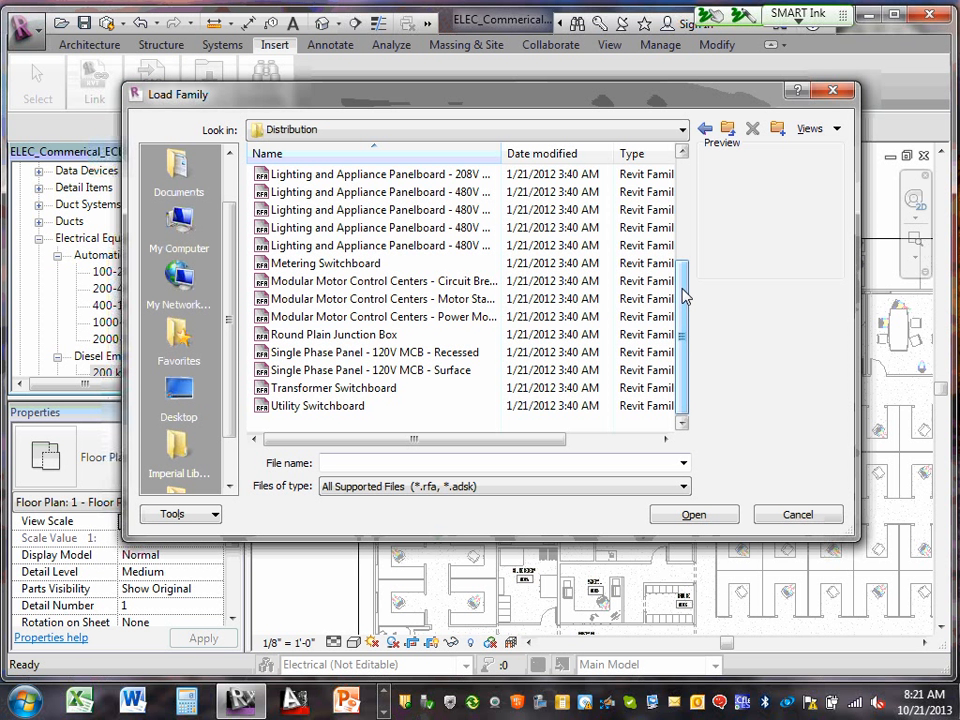
{"action": "scroll", "coordinate": [686, 295], "scroll_direction": "up", "scroll_amount": 5}
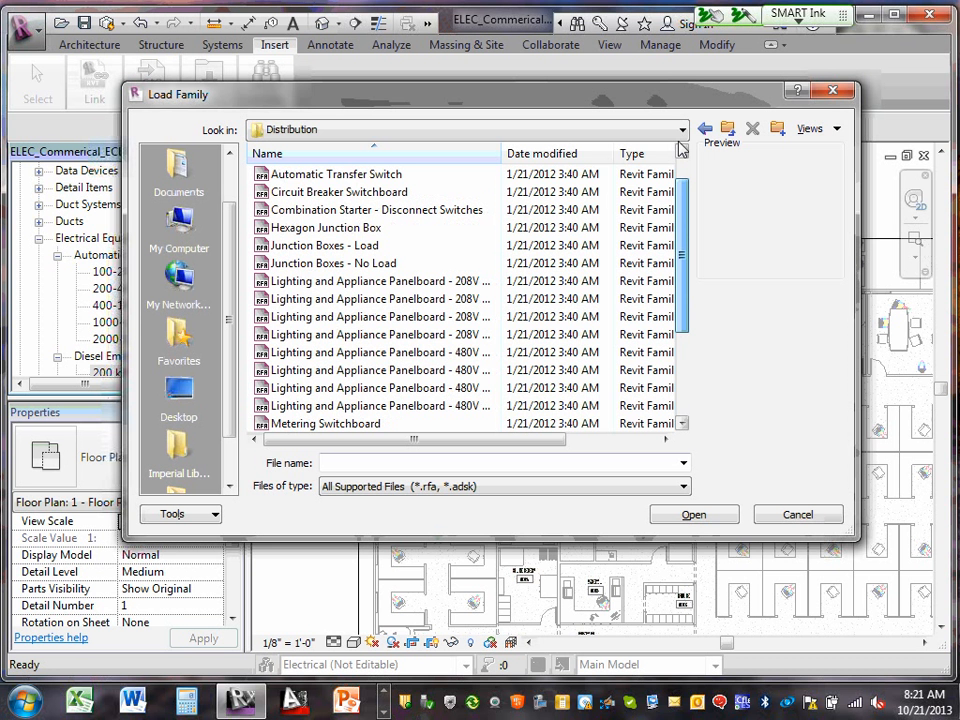
{"action": "left_click", "coordinate": [728, 129]}
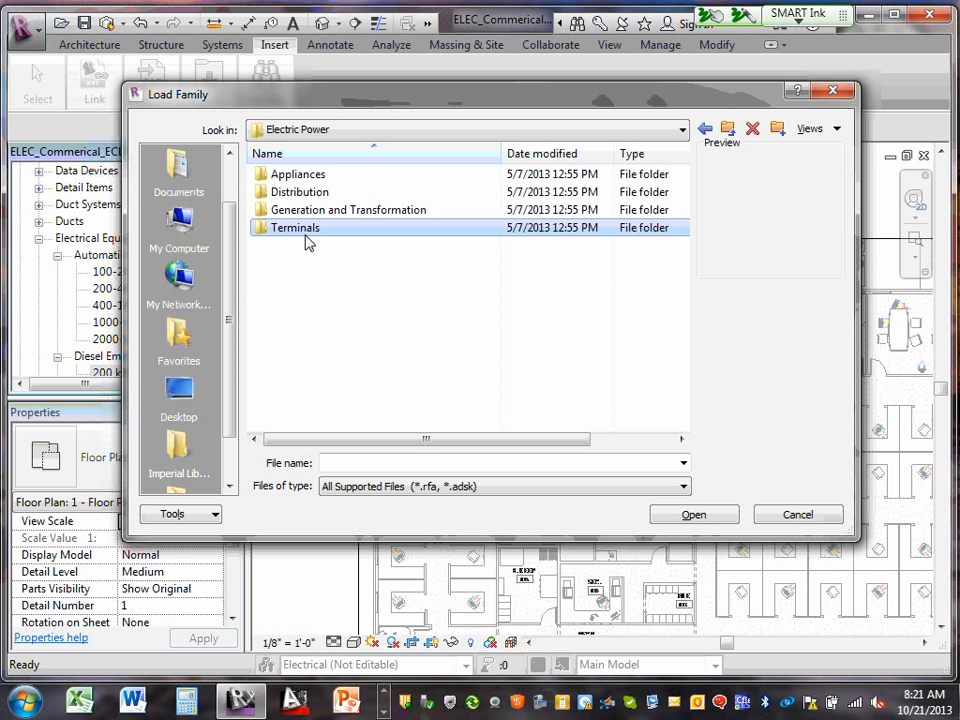
{"action": "double_click", "coordinate": [297, 228]}
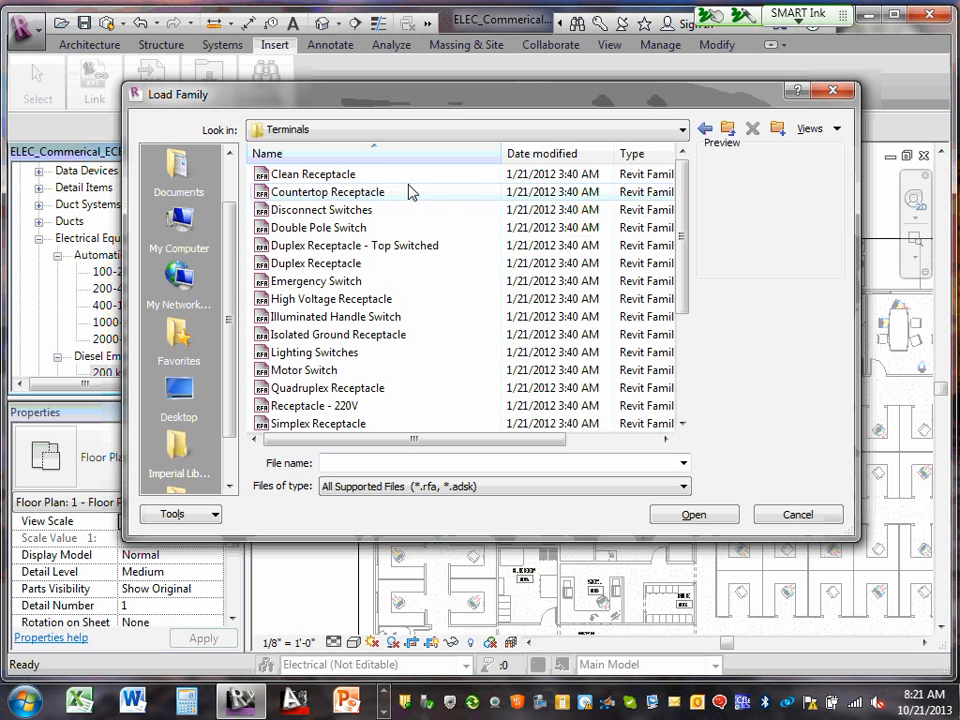
{"action": "left_click_drag", "start_coordinate": [681, 222], "coordinate": [688, 188]}
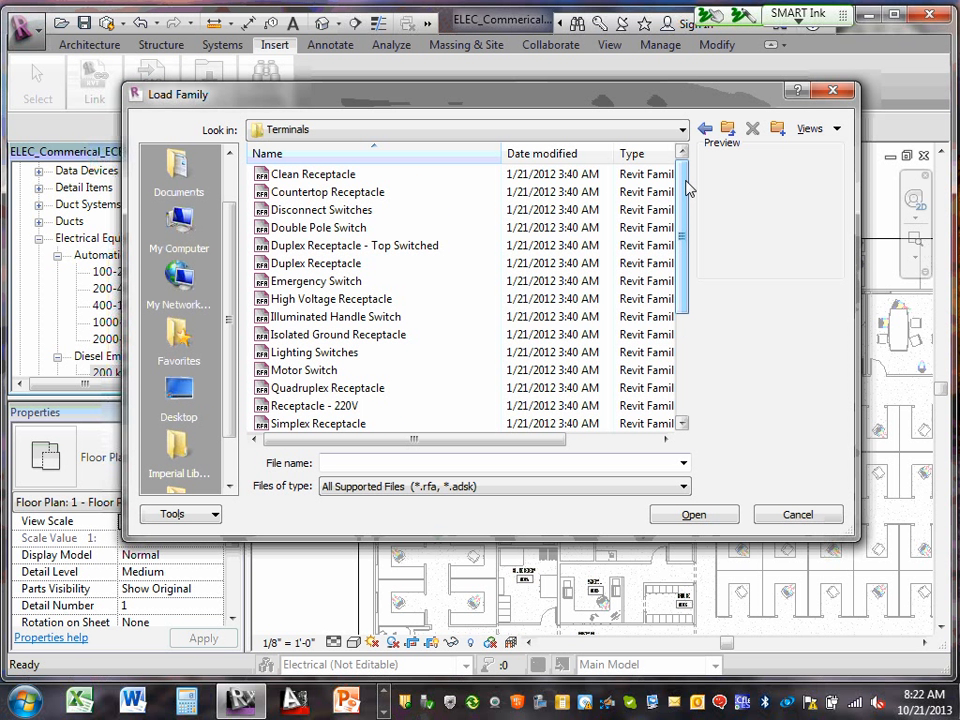
{"action": "left_click", "coordinate": [728, 128]}
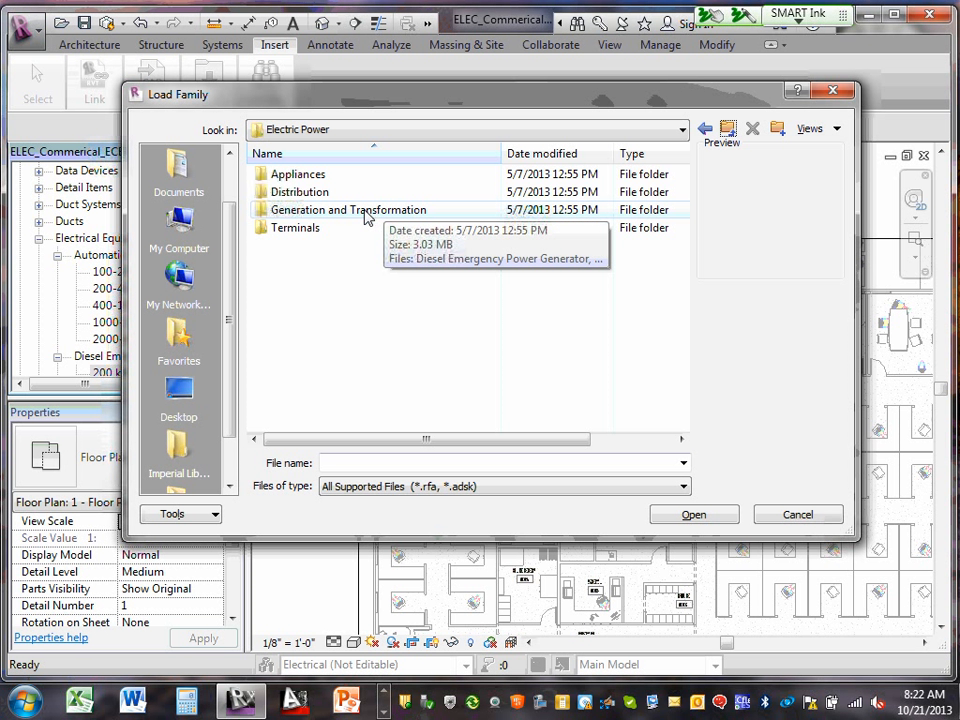
{"action": "double_click", "coordinate": [311, 198]}
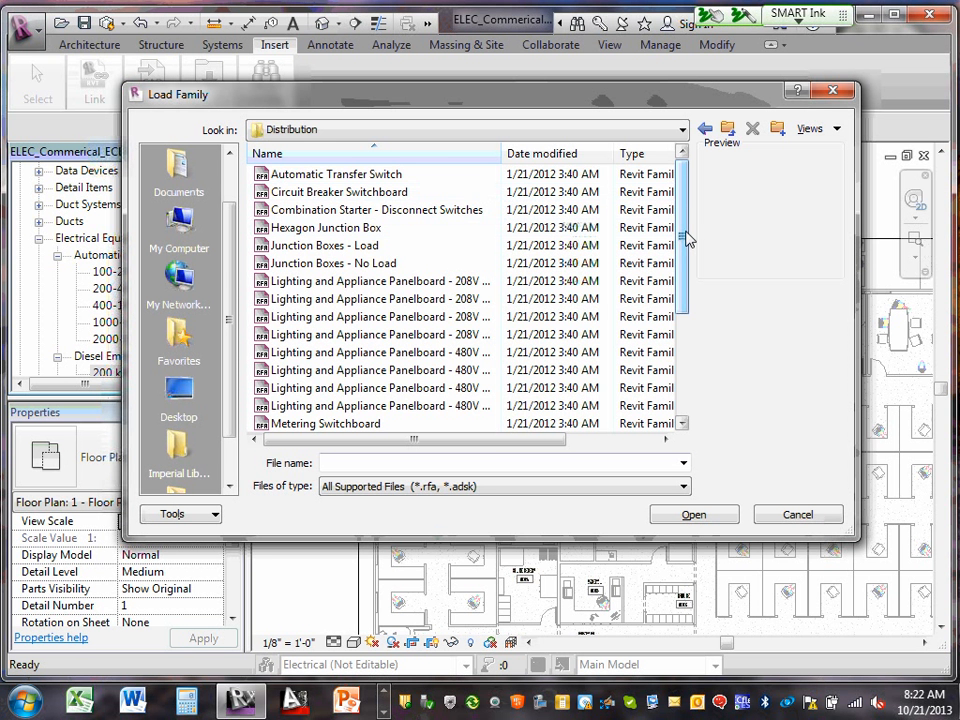
{"action": "left_click_drag", "start_coordinate": [686, 238], "coordinate": [686, 283]}
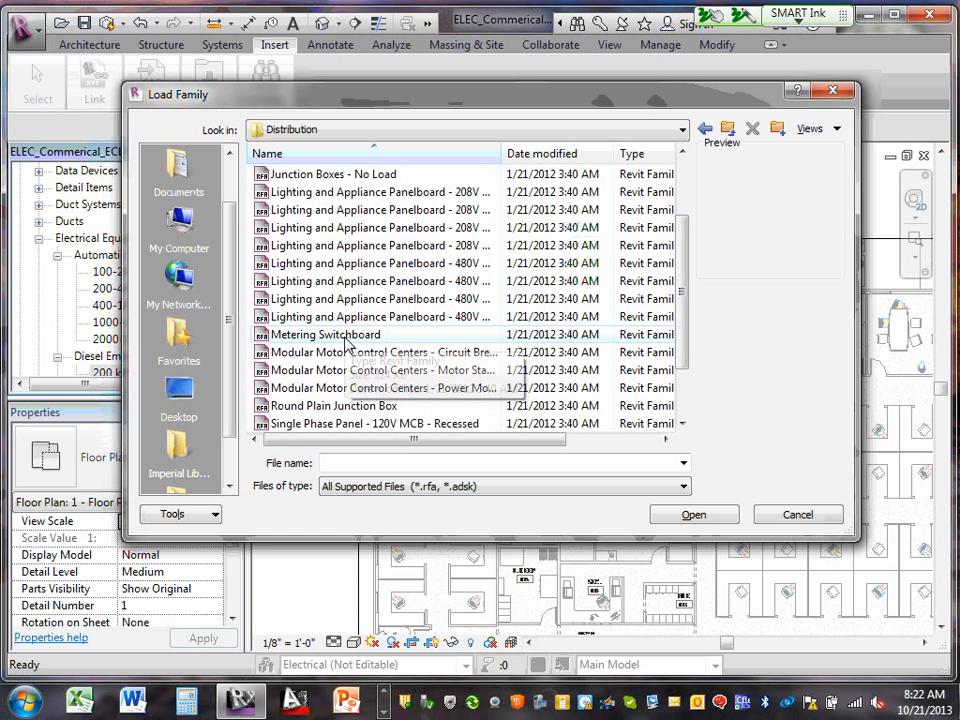
{"action": "left_click_drag", "start_coordinate": [690, 264], "coordinate": [689, 178]}
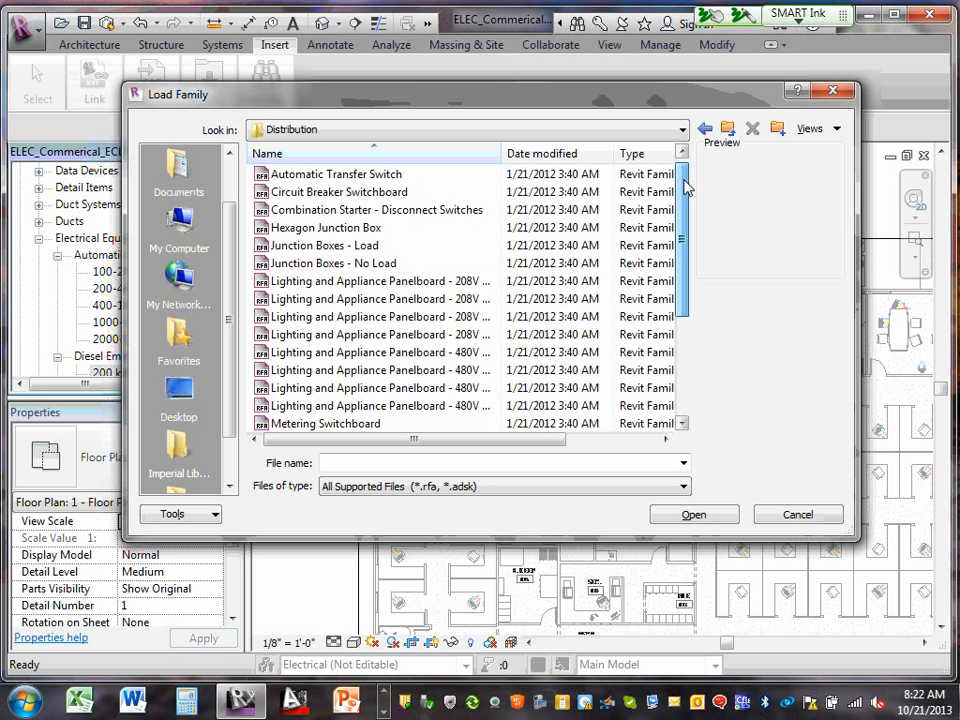
{"action": "left_click_drag", "start_coordinate": [686, 186], "coordinate": [681, 154]}
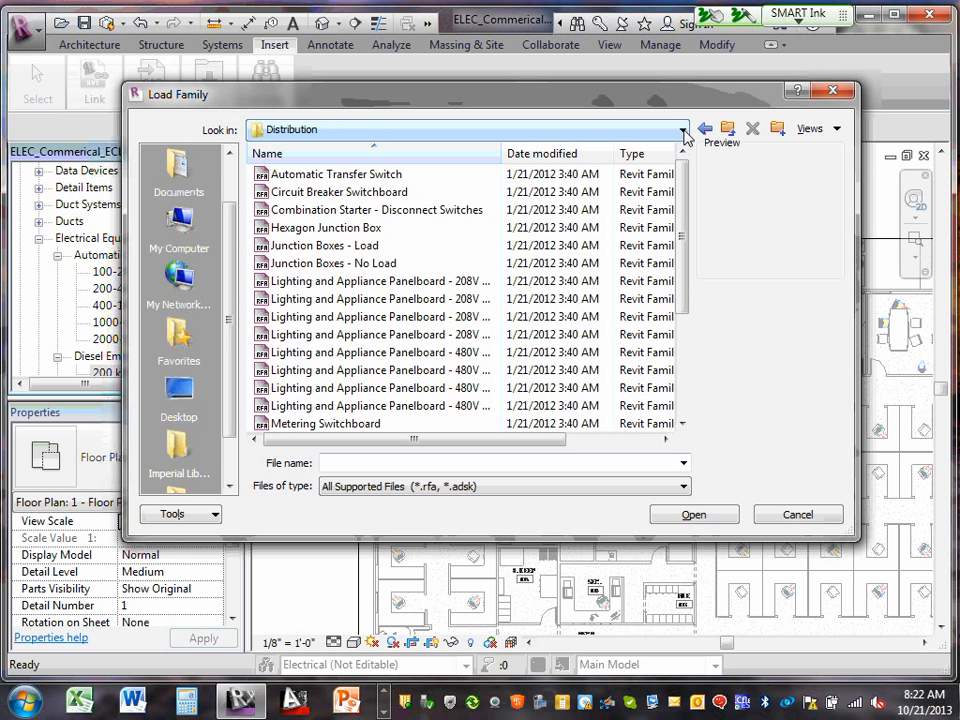
- Browse from the desktop's ECDM_Year2 shortcut to the Instructor folder inside 2013 Fall-2014 Spring
{"action": "left_click", "coordinate": [683, 130]}
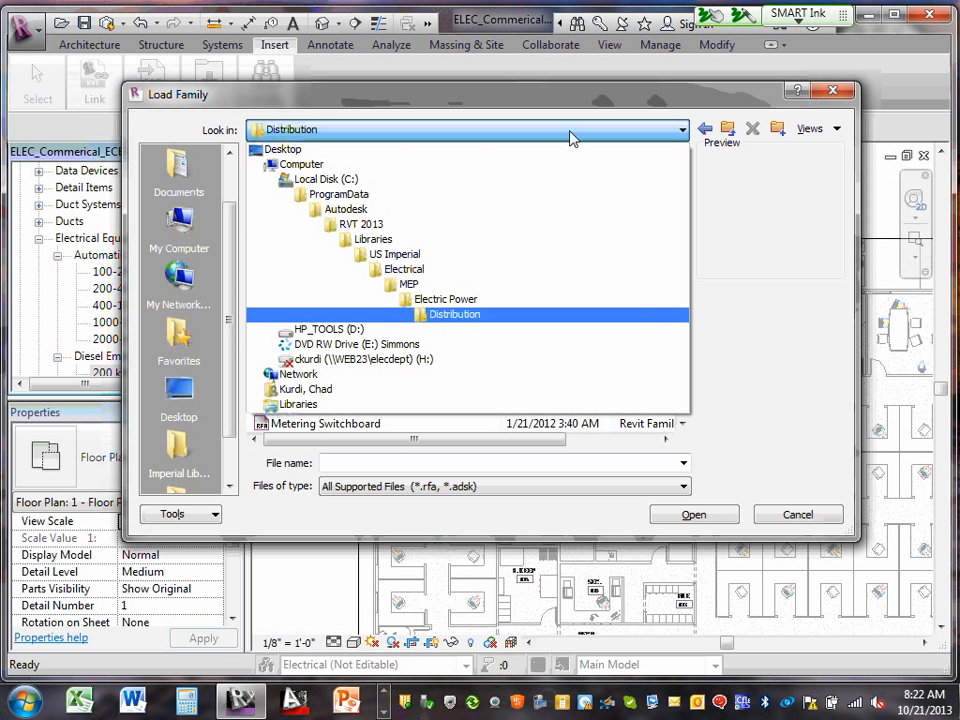
{"action": "left_click", "coordinate": [295, 149]}
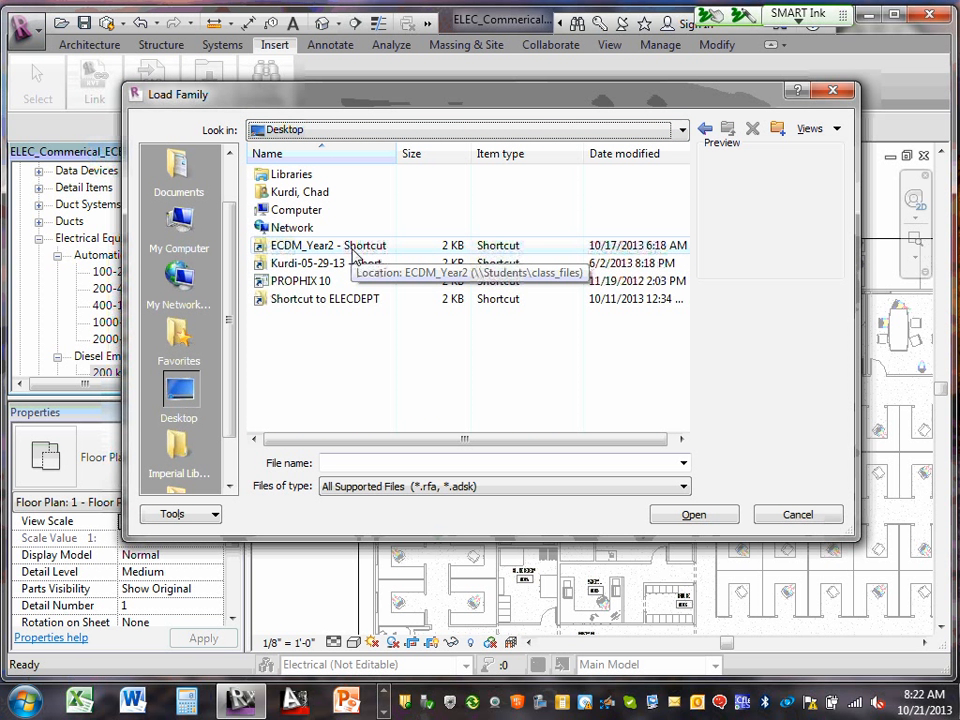
{"action": "double_click", "coordinate": [352, 247]}
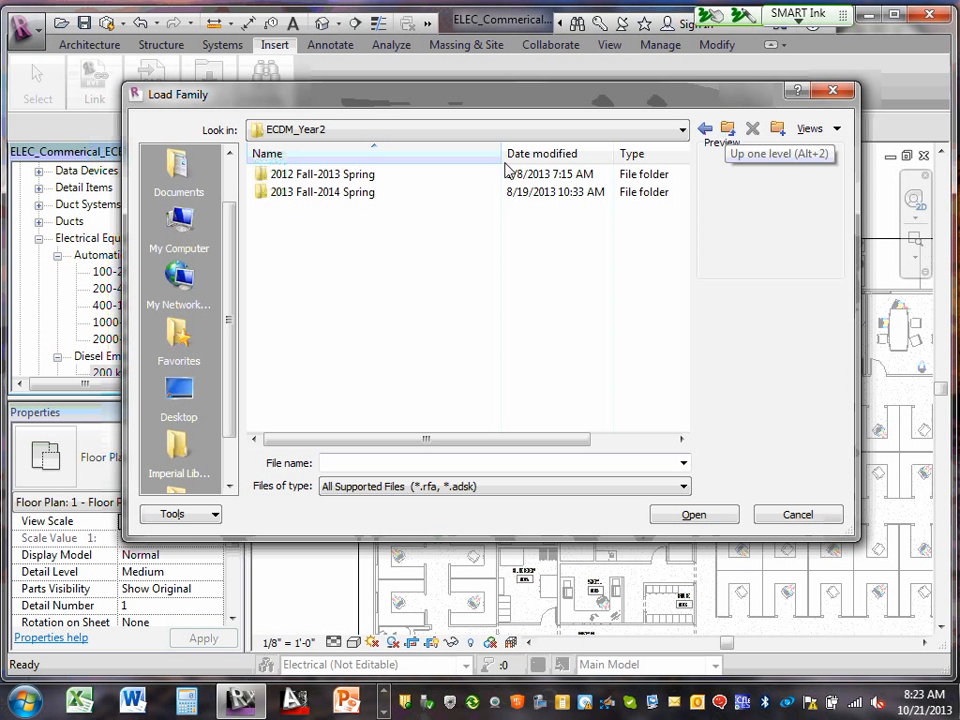
{"action": "left_click", "coordinate": [342, 199]}
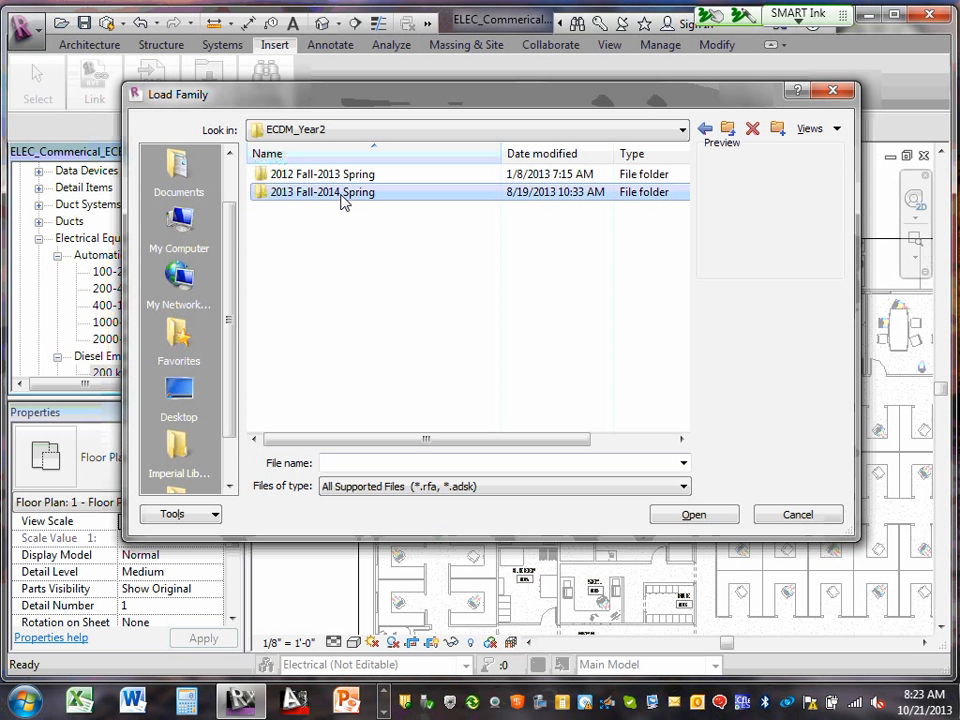
{"action": "double_click", "coordinate": [342, 196]}
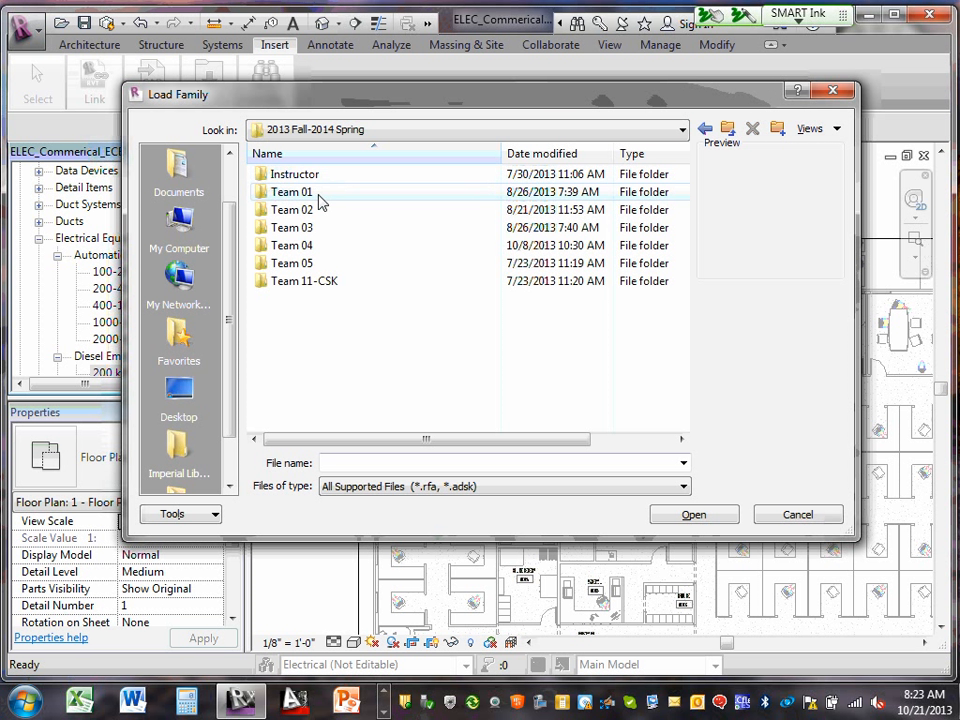
{"action": "double_click", "coordinate": [317, 178]}
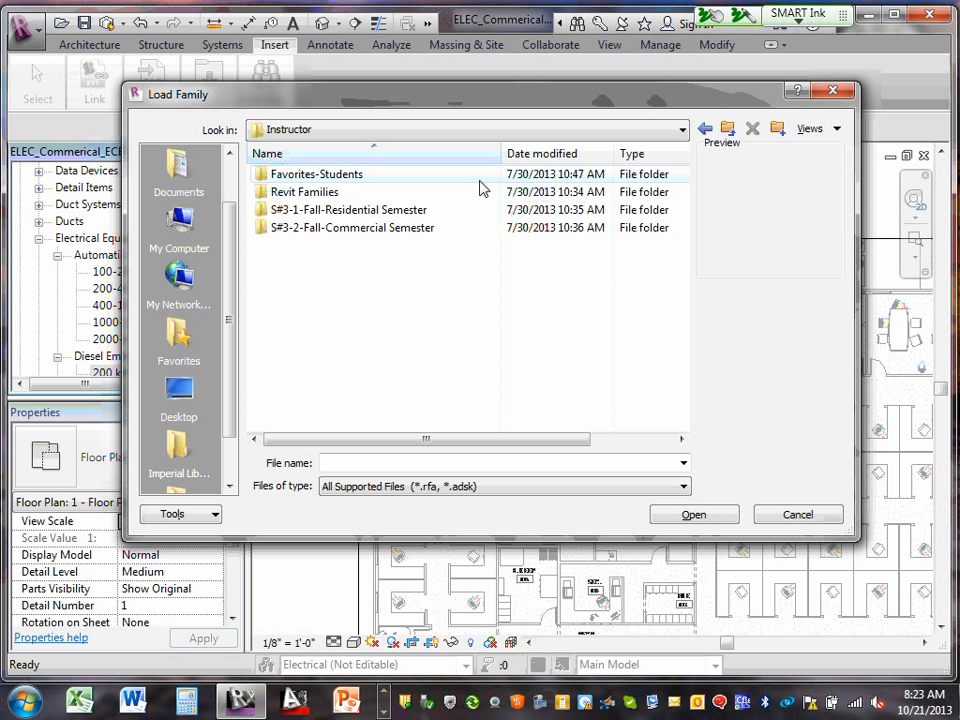
- Open the Power folder within Revit Families, Revit Families-2011
{"action": "left_click", "coordinate": [325, 192]}
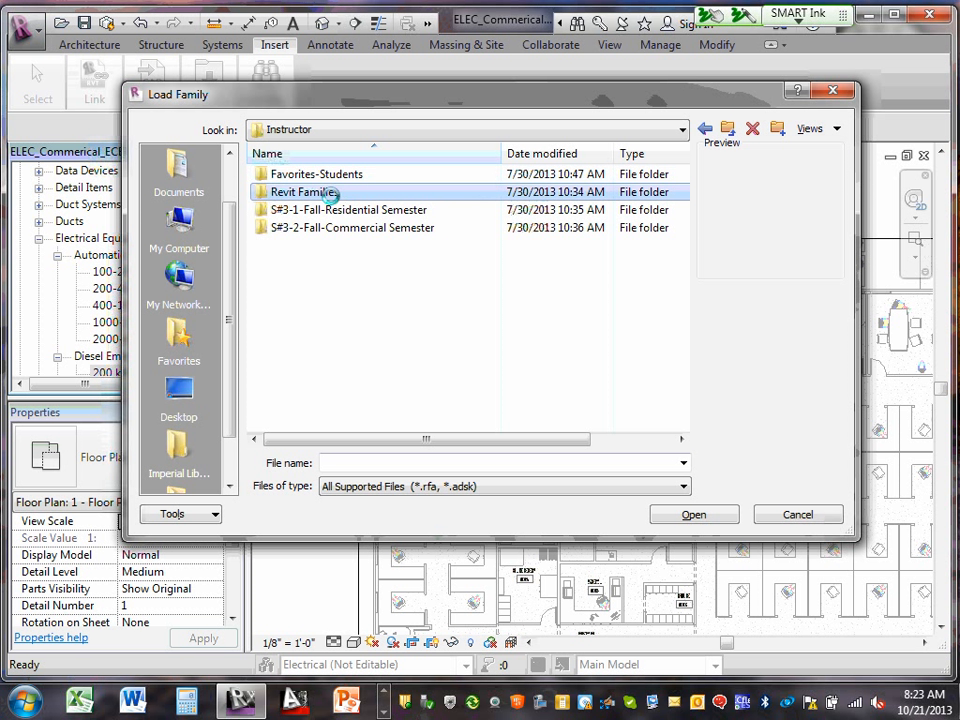
{"action": "double_click", "coordinate": [318, 192]}
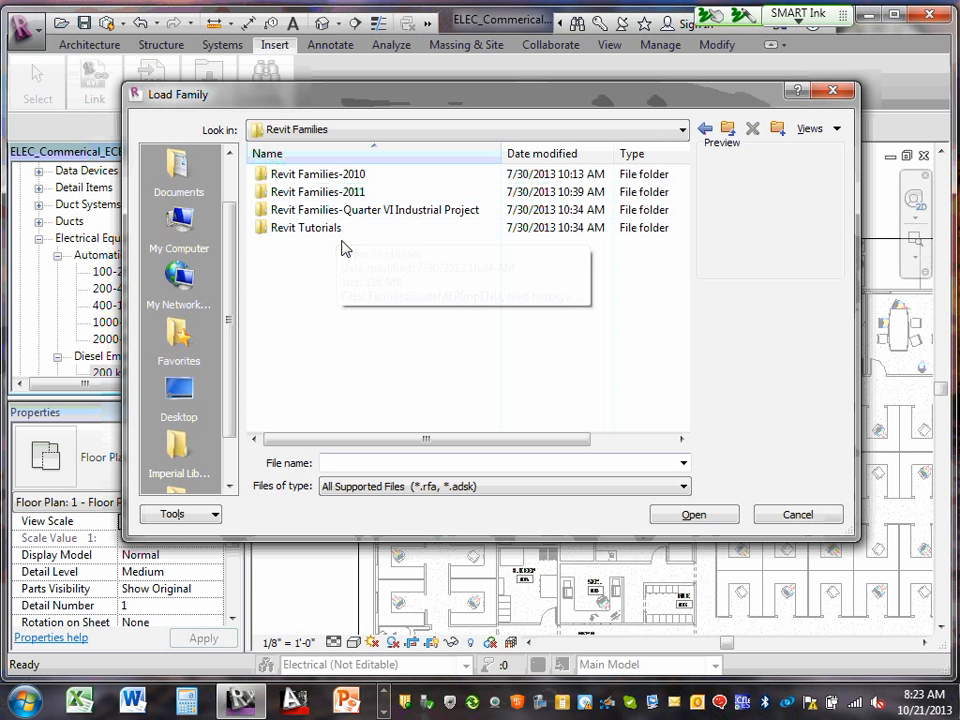
{"action": "left_click", "coordinate": [322, 195]}
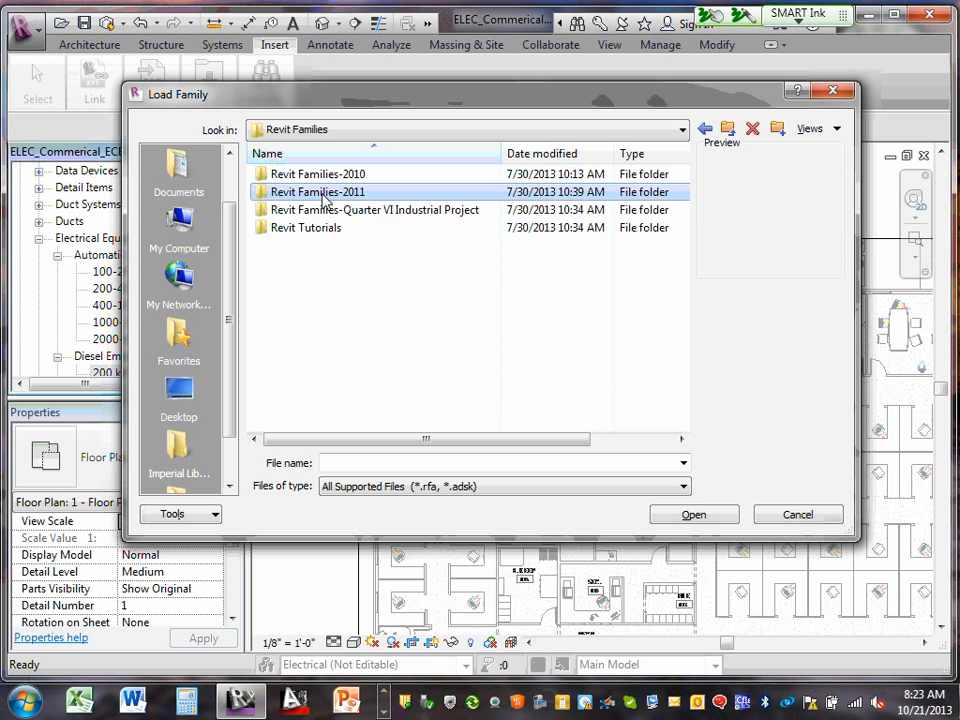
{"action": "double_click", "coordinate": [322, 197]}
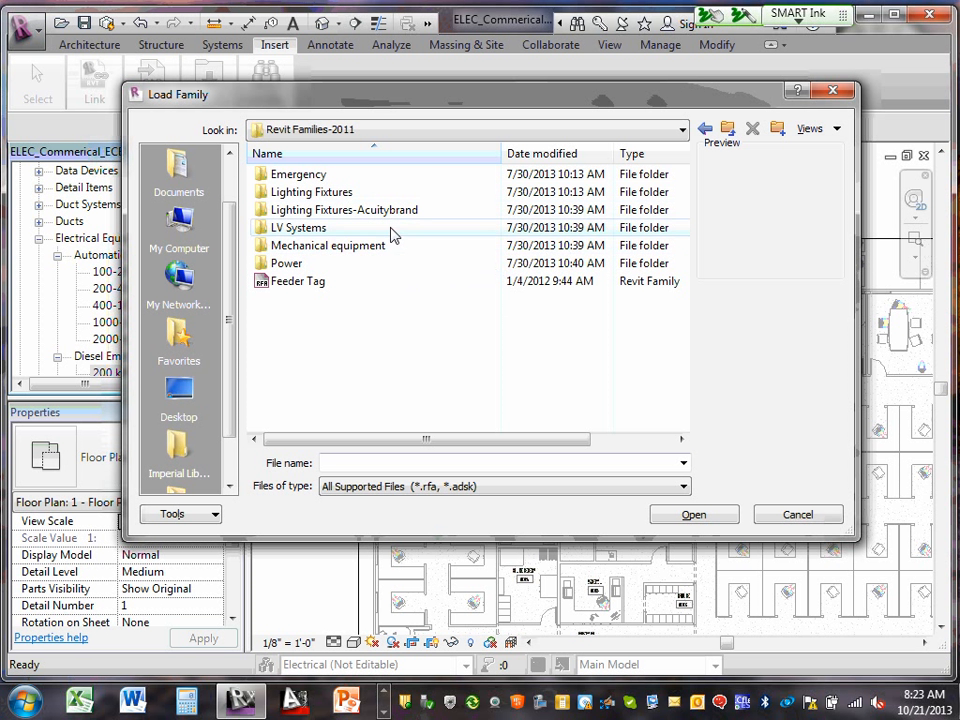
{"action": "double_click", "coordinate": [317, 265]}
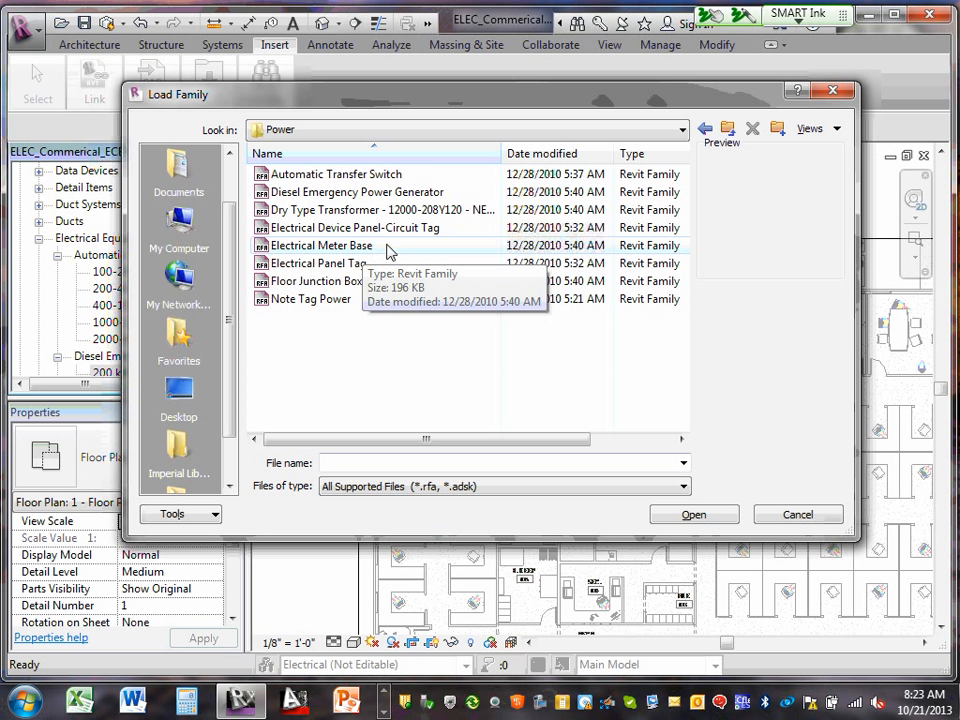
- Load the Electrical Meter Base family from the Power folder into the project
{"action": "left_click", "coordinate": [679, 135]}
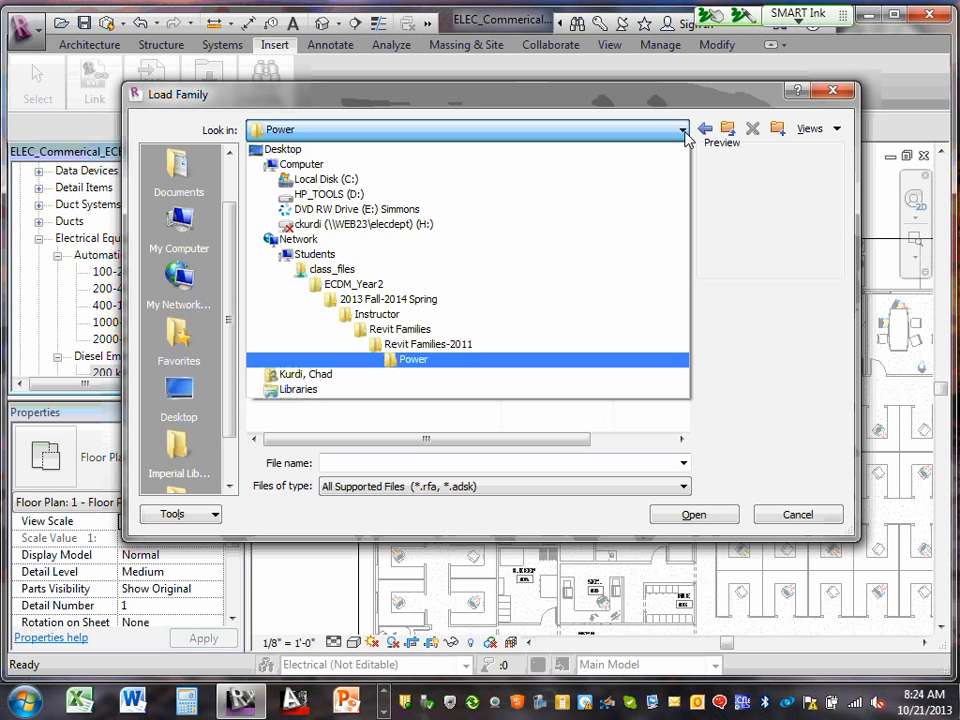
{"action": "left_click", "coordinate": [790, 235]}
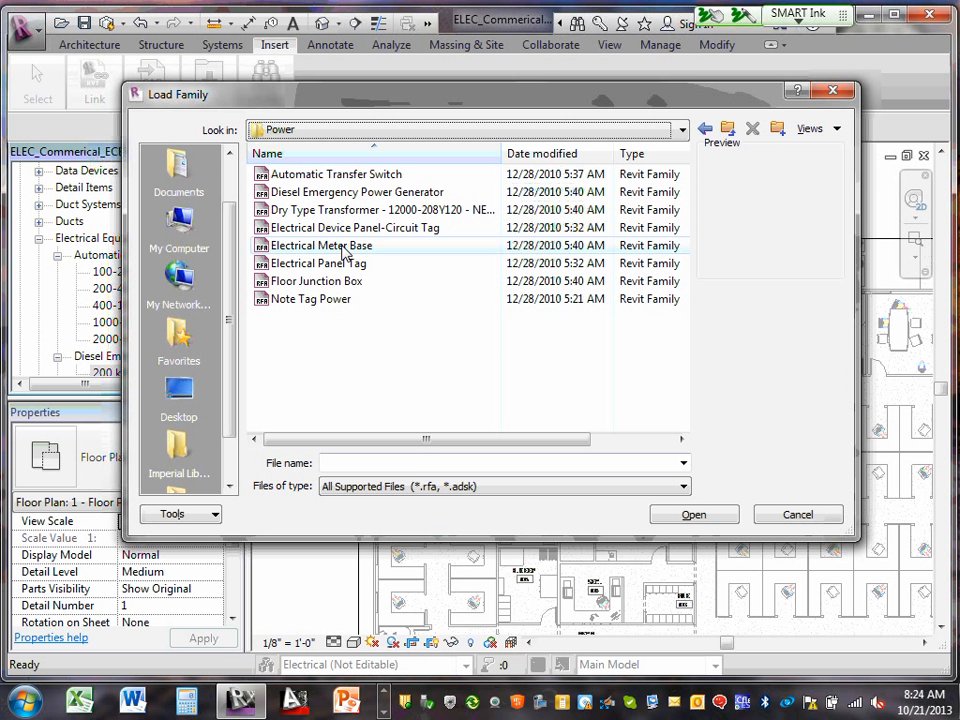
{"action": "left_click", "coordinate": [345, 248]}
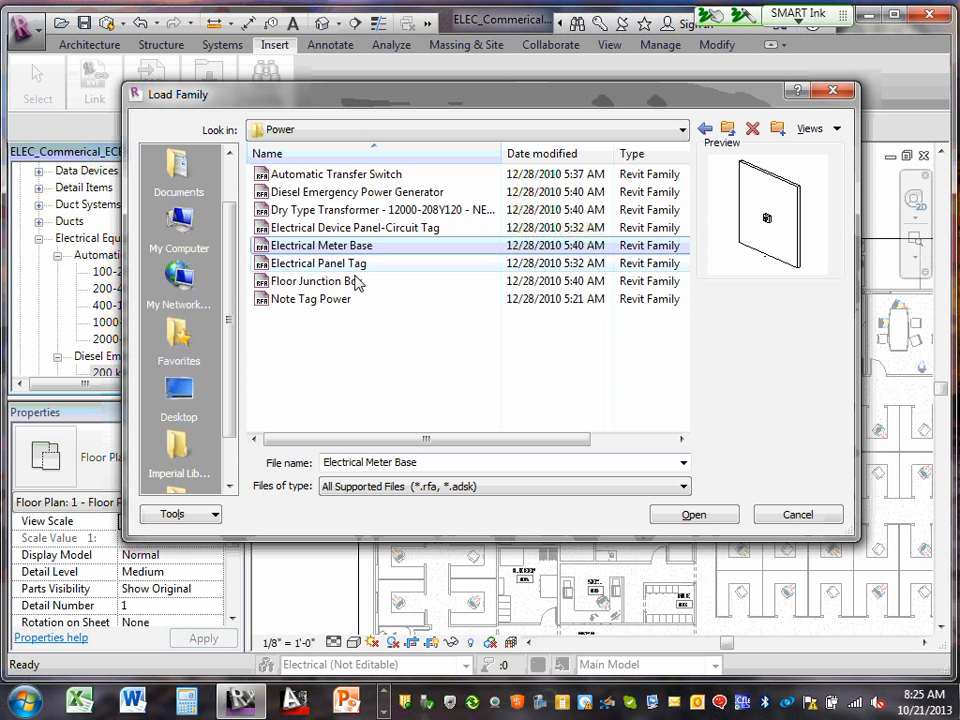
{"action": "left_click", "coordinate": [697, 515]}
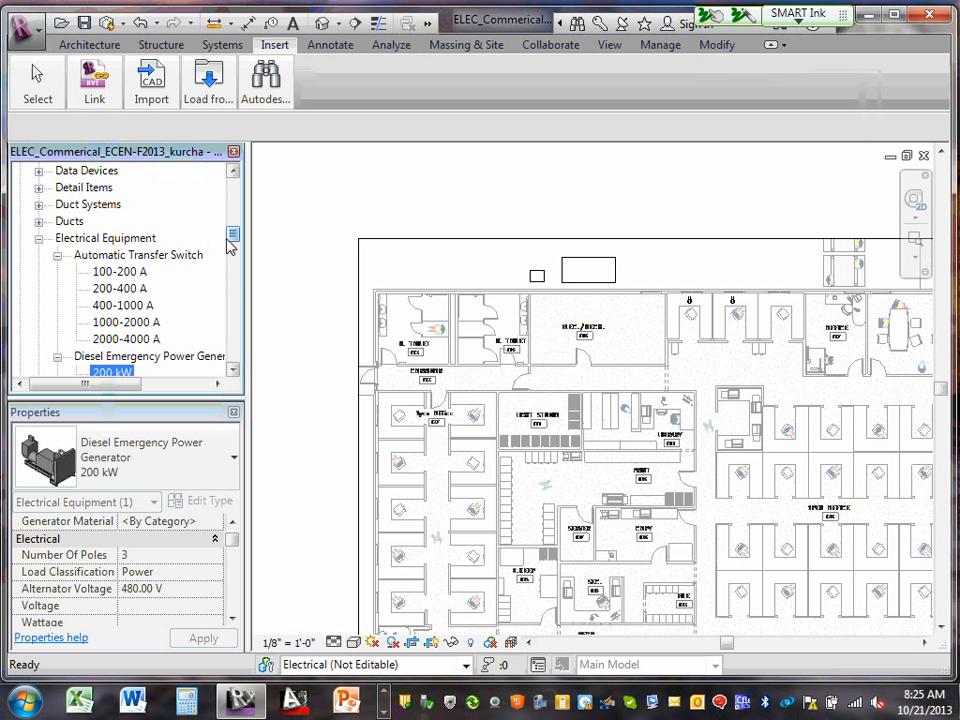
- Find the Electrical Meter Base family among the project's Electrical Equipment families and expand it to list its type
{"action": "left_click", "coordinate": [233, 372]}
{"action": "left_click", "coordinate": [233, 372]}
{"action": "left_click", "coordinate": [233, 372]}
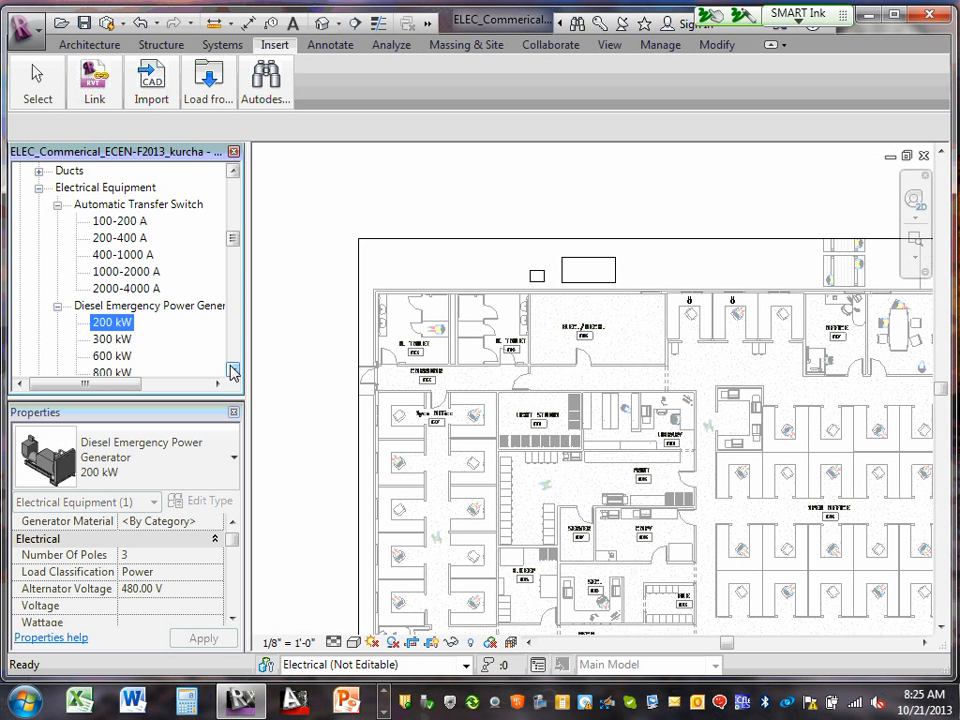
{"action": "left_click", "coordinate": [232, 370]}
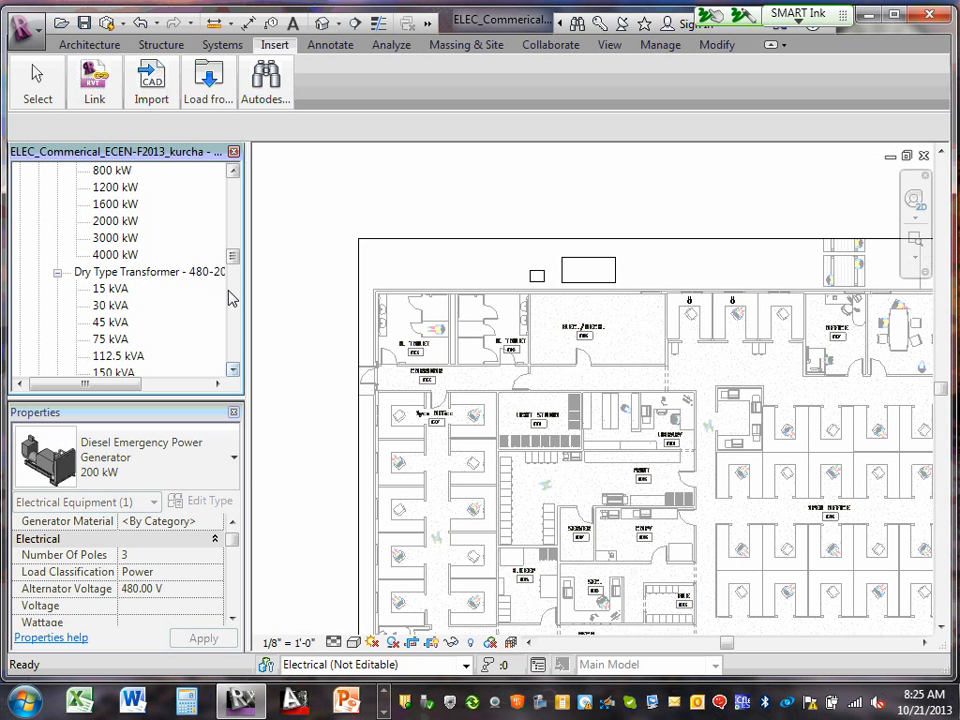
{"action": "left_click_drag", "start_coordinate": [234, 255], "coordinate": [235, 279]}
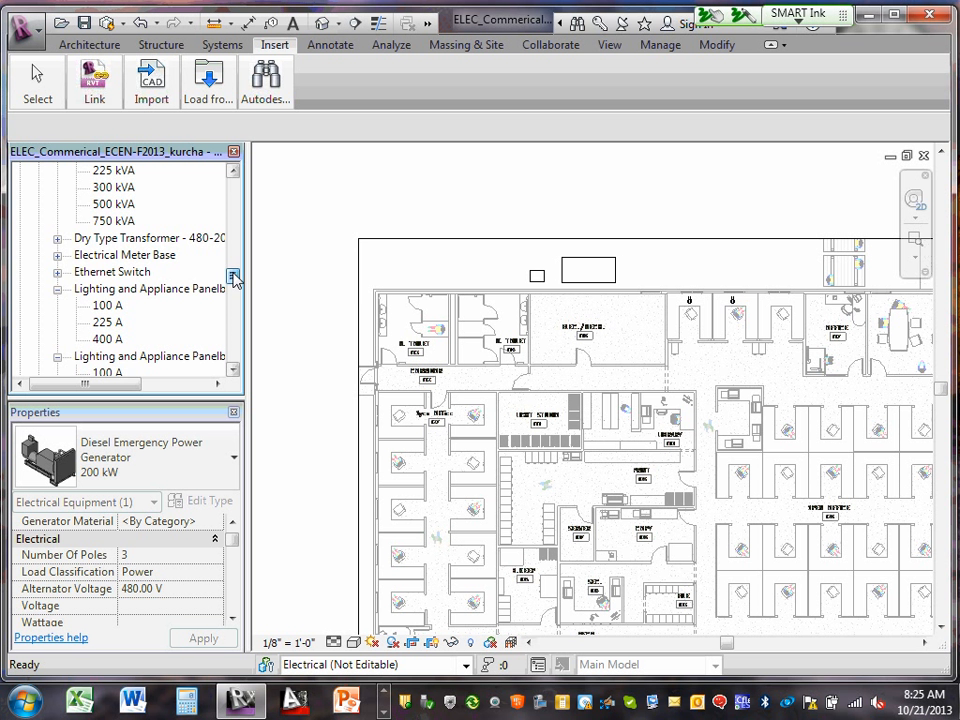
{"action": "left_click", "coordinate": [57, 255]}
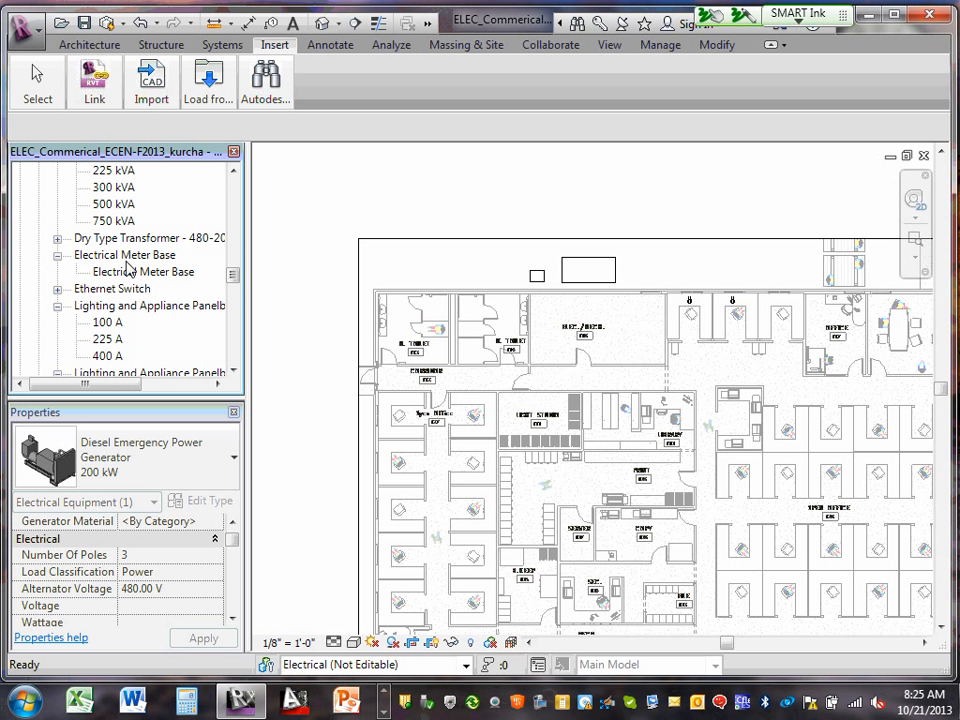
- Try to place the Electrical Meter Base on the exterior wall near the transformer and generator
{"action": "left_click", "coordinate": [130, 271]}
{"action": "left_click_drag", "start_coordinate": [360, 305], "coordinate": [530, 240]}
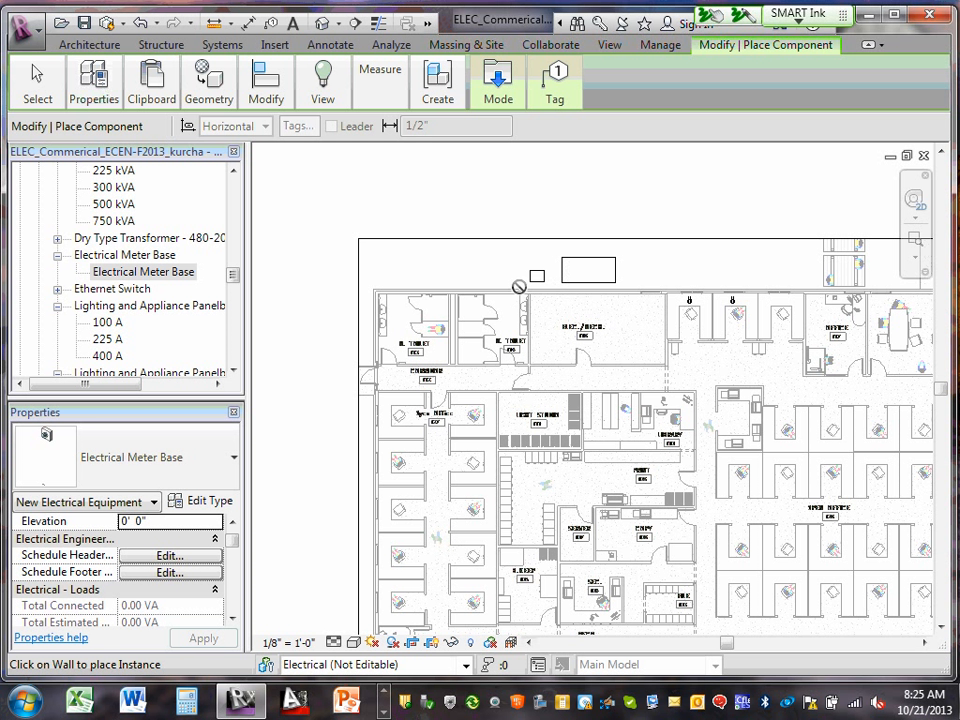
{"action": "key", "text": "Escape"}
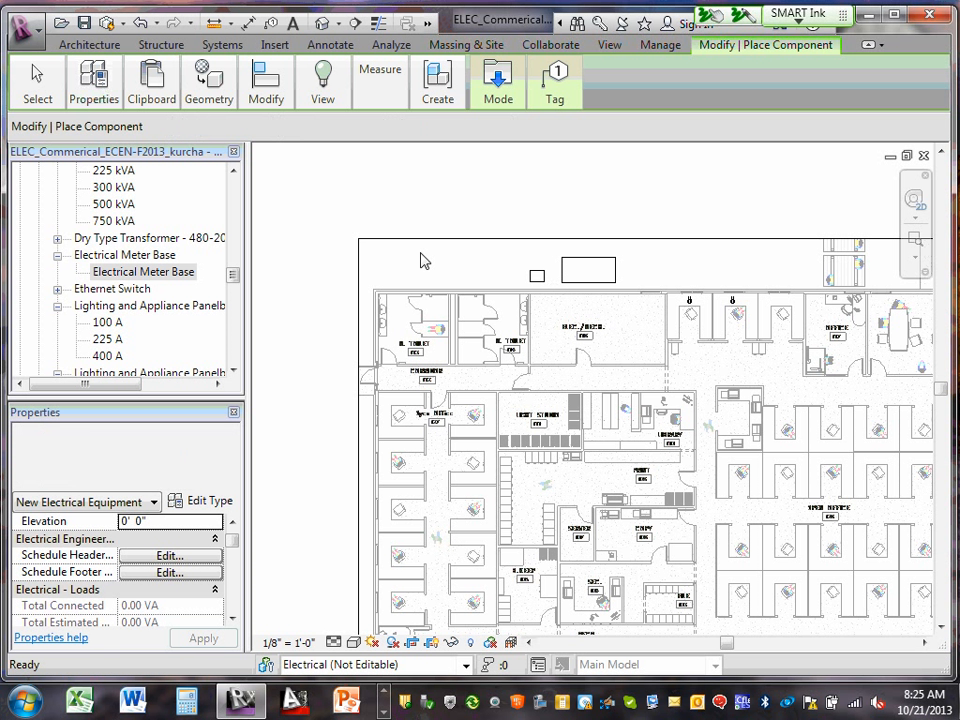
{"action": "key", "text": "Escape"}
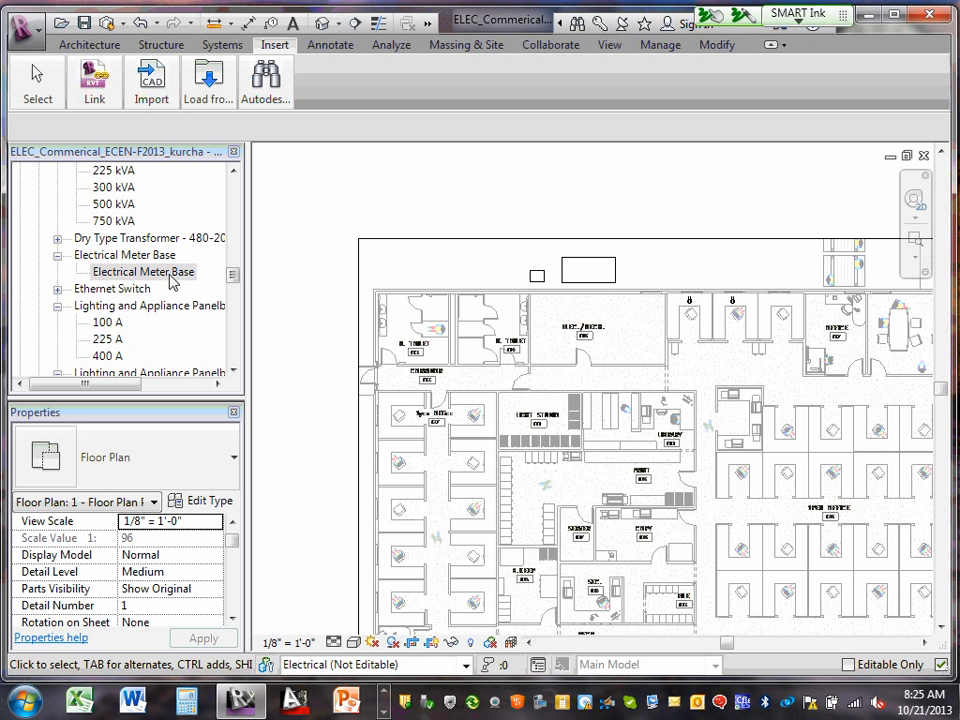
{"action": "left_click_drag", "start_coordinate": [151, 273], "coordinate": [391, 281]}
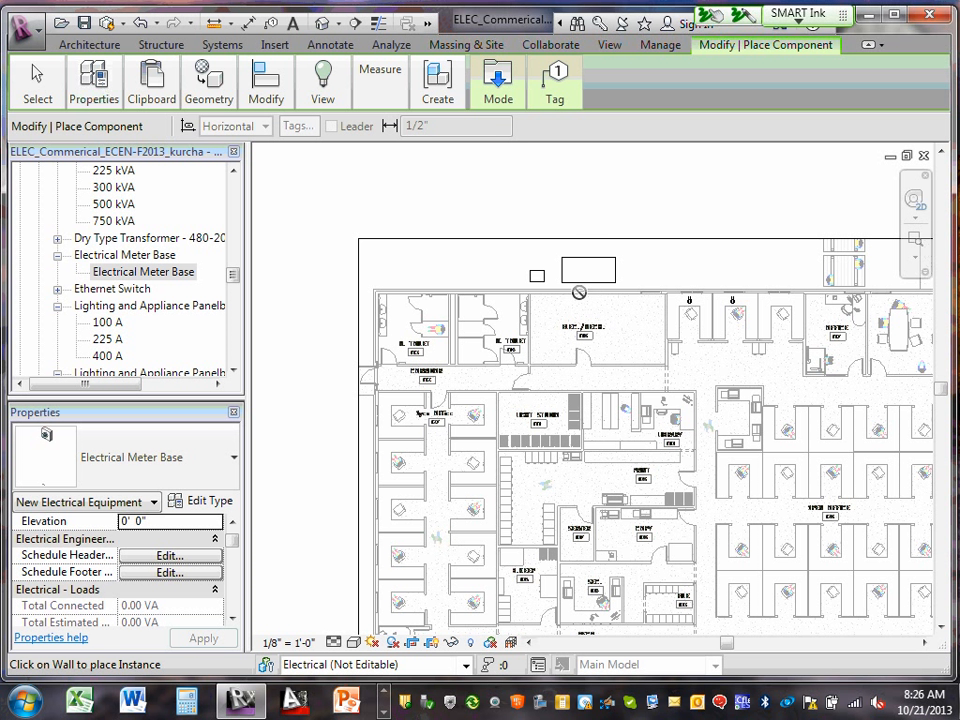
{"action": "key", "text": "Escape"}
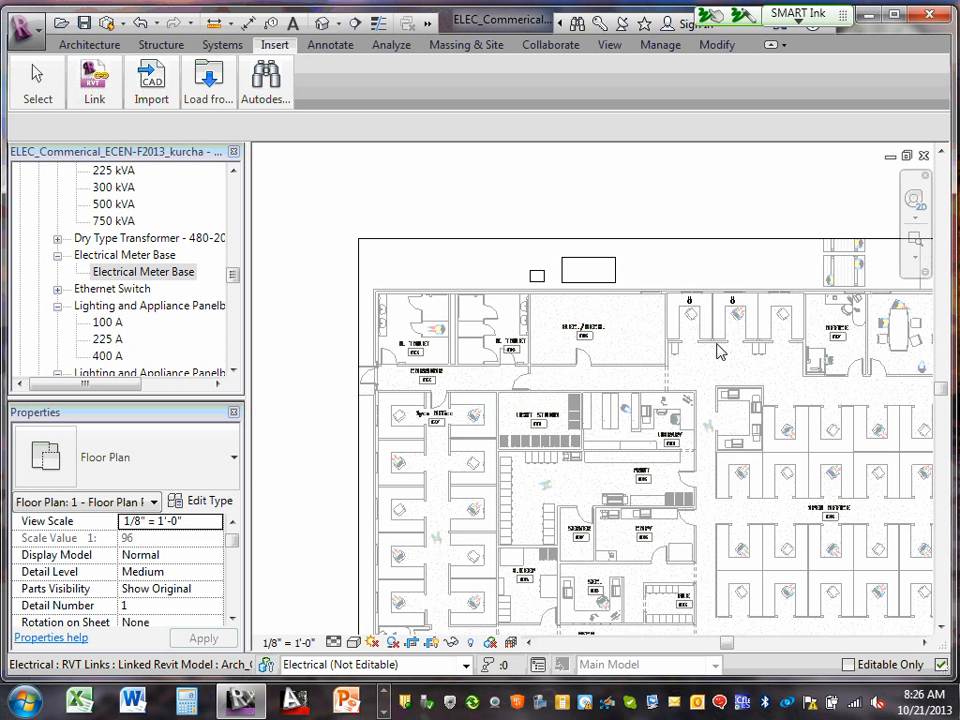
- Start placing a 400-1000 A Automatic Transfer Switch inside the ELEC./MECH. room, close to its right wall
{"action": "left_click", "coordinate": [919, 260]}
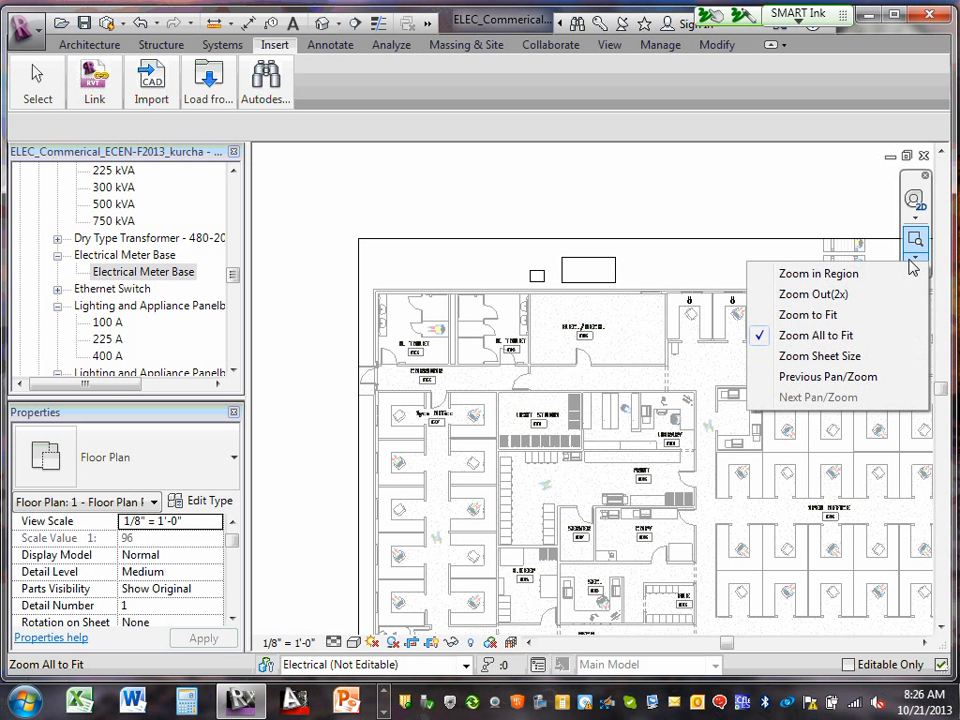
{"action": "left_click", "coordinate": [836, 278]}
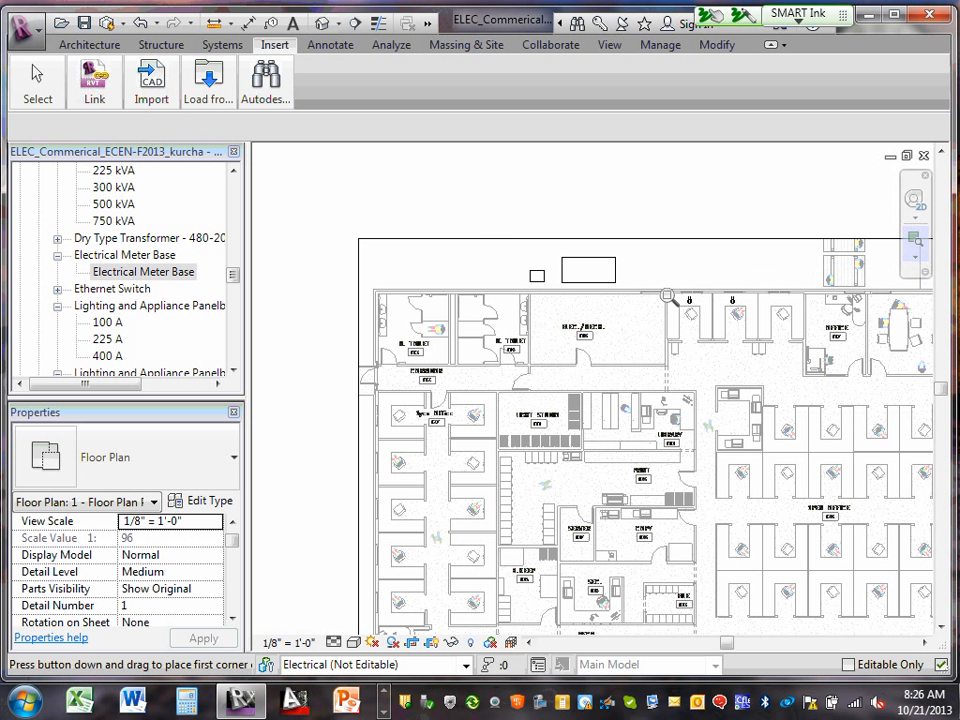
{"action": "left_click_drag", "start_coordinate": [450, 205], "coordinate": [704, 385]}
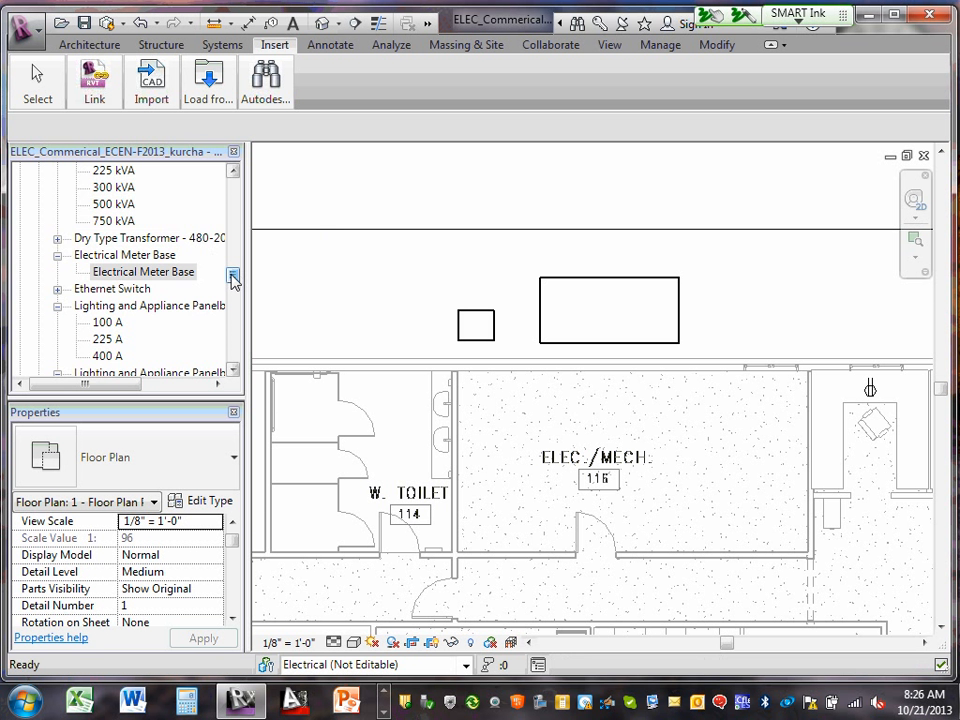
{"action": "left_click_drag", "start_coordinate": [232, 276], "coordinate": [227, 238]}
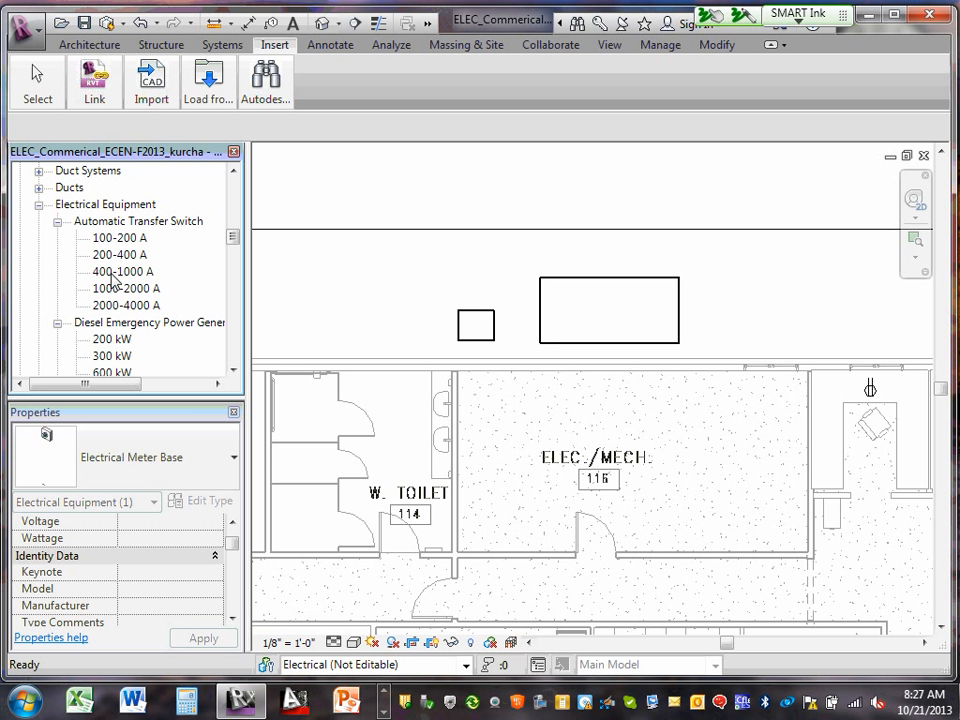
{"action": "left_click", "coordinate": [115, 272]}
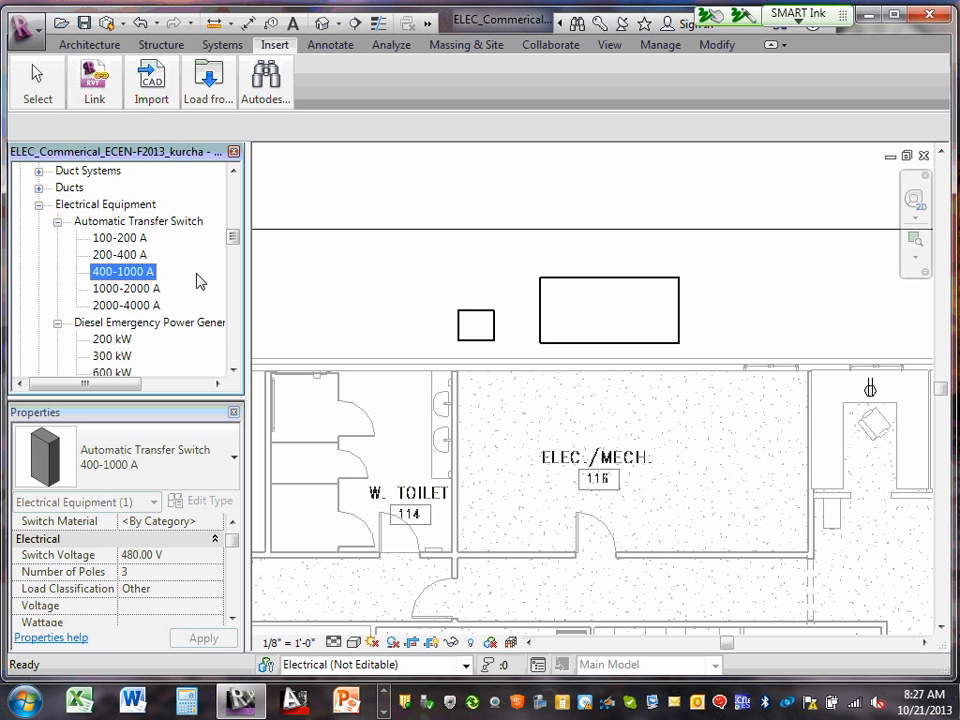
{"action": "left_click_drag", "start_coordinate": [197, 282], "coordinate": [787, 405]}
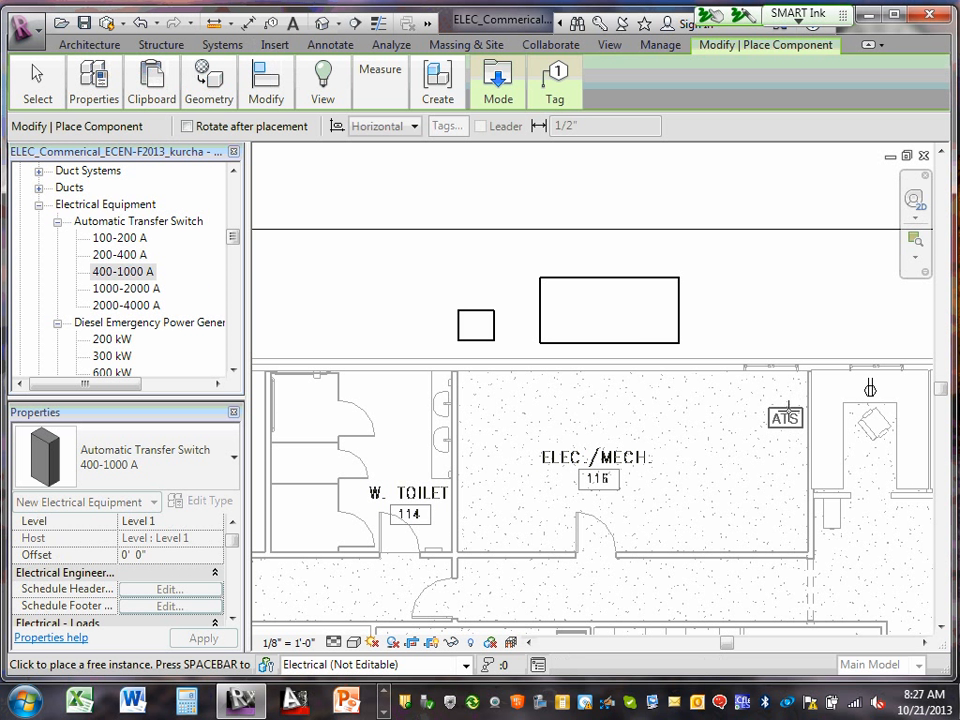
- Rotate the 400-1000 A Automatic Transfer Switch parallel to the ELEC./MECH. room's right wall and place it against that wall near the upper corner
{"action": "key", "text": "space"}
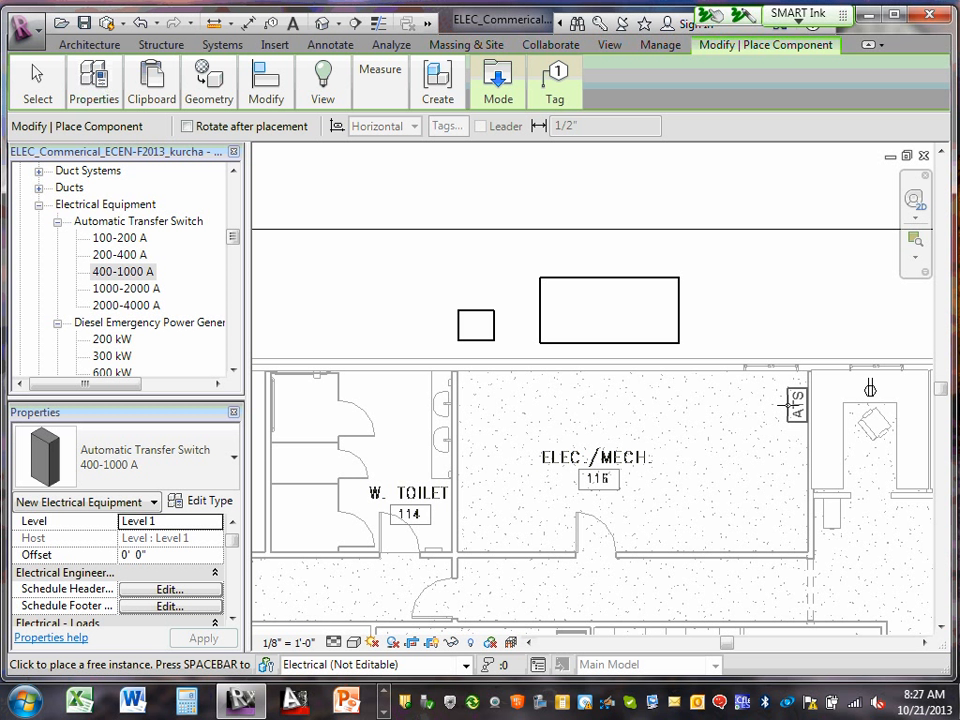
{"action": "key", "text": "space"}
{"action": "key", "text": "space"}
{"action": "key", "text": "space"}
{"action": "key", "text": "space"}
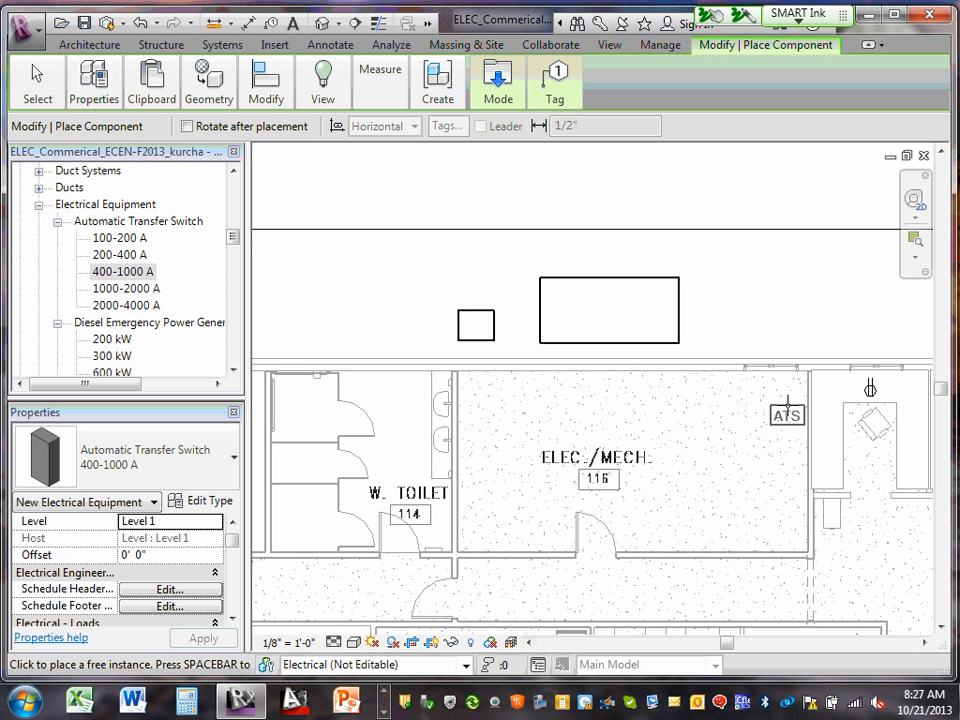
{"action": "key", "text": "space"}
{"action": "key", "text": "space"}
{"action": "key", "text": "space"}
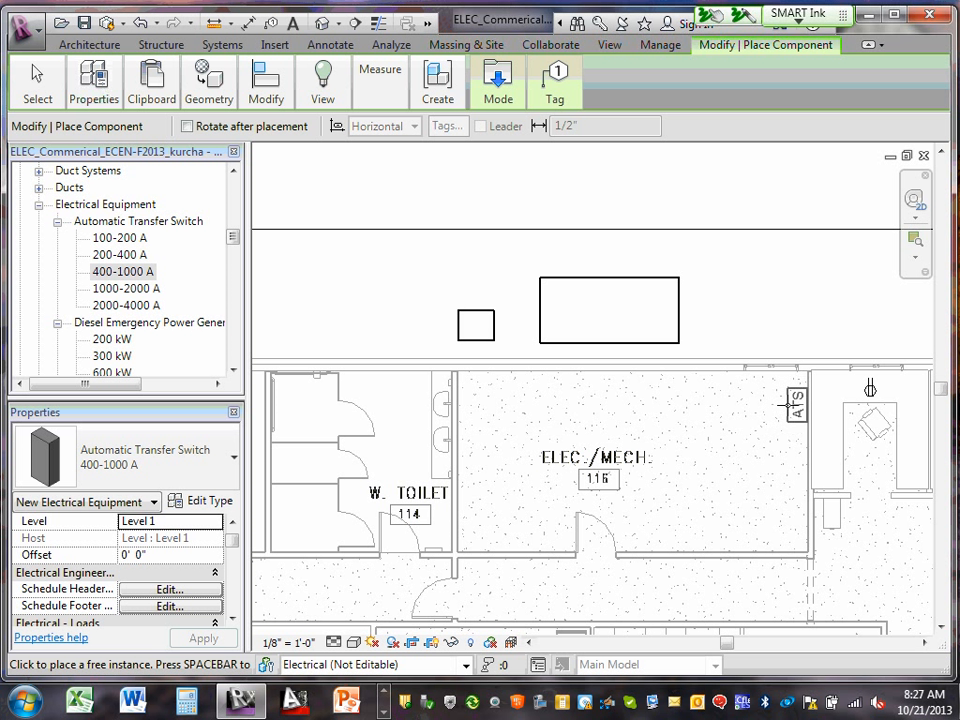
{"action": "key", "text": "space"}
{"action": "key", "text": "space"}
{"action": "key", "text": "space"}
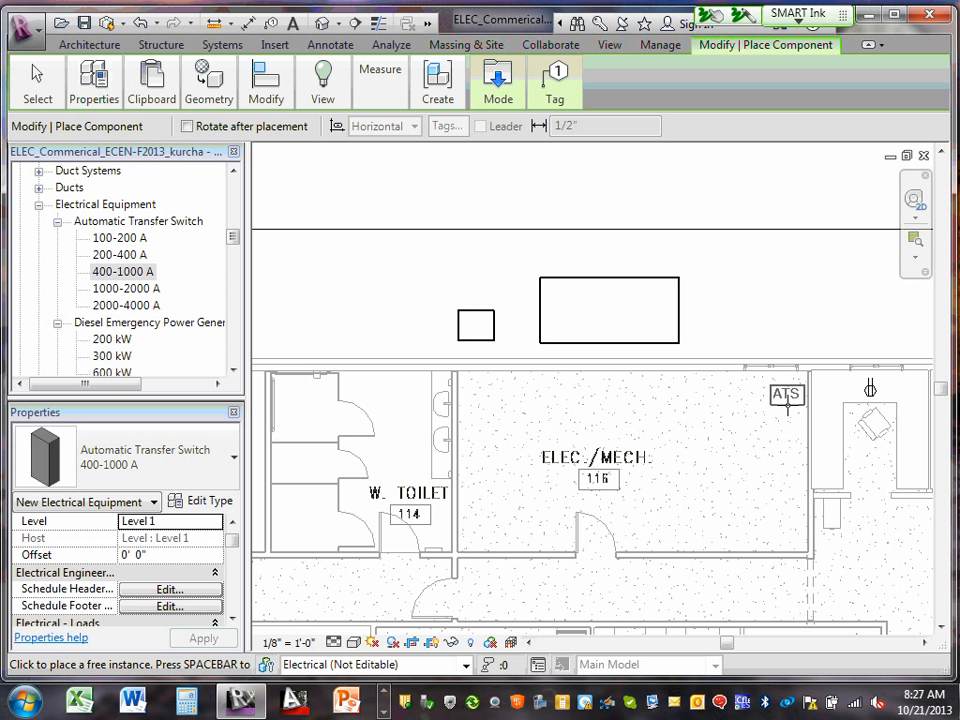
{"action": "key", "text": "space"}
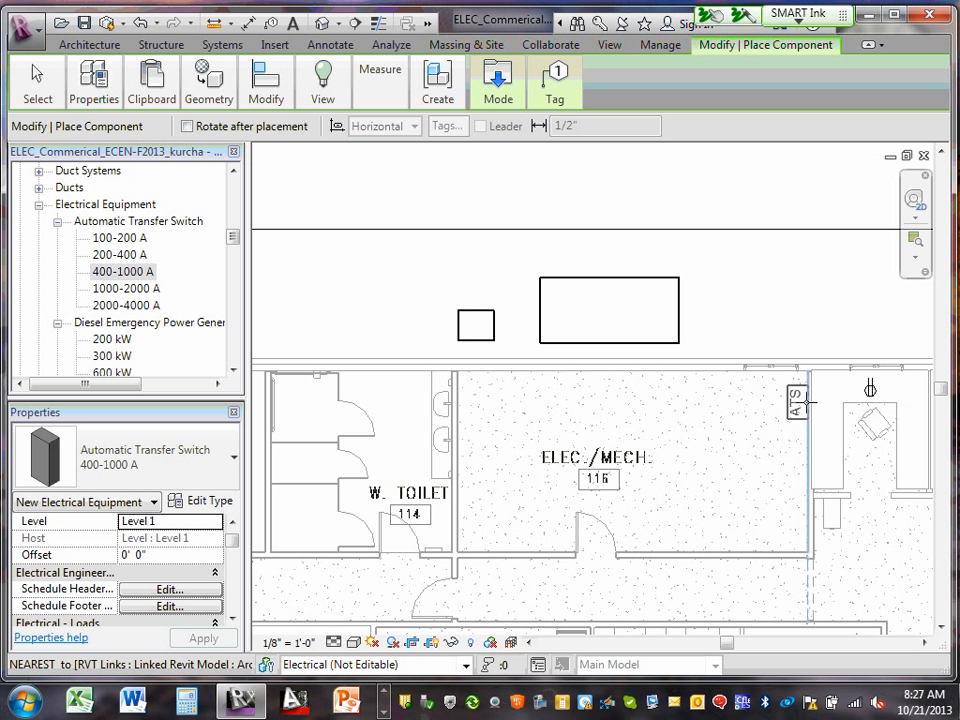
{"action": "left_click", "coordinate": [810, 402]}
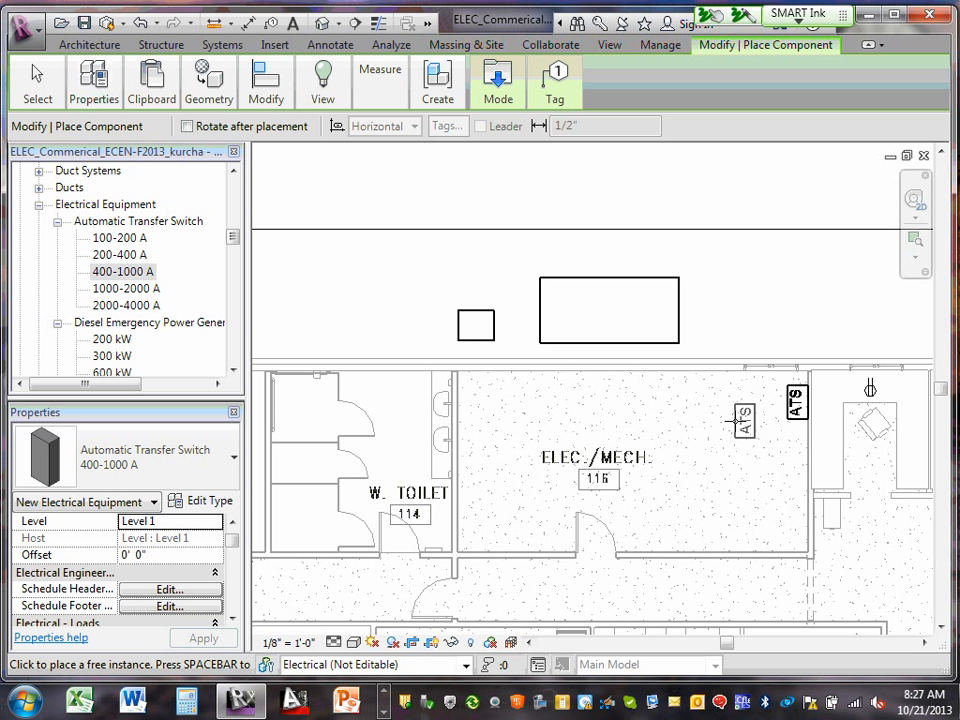
{"action": "left_click", "coordinate": [736, 422]}
{"action": "key", "text": "Escape"}
{"action": "key", "text": "Escape"}
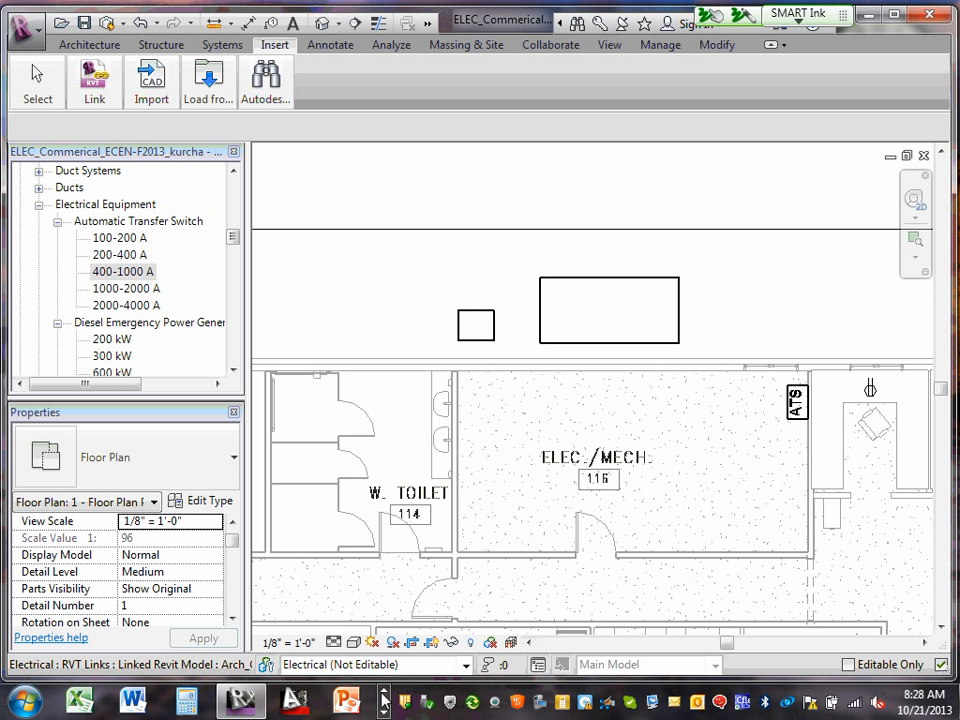
{"action": "mouse_move", "coordinate": [233, 239]}
{"action": "left_mouse_down"}
{"action": "mouse_move", "coordinate": [234, 226]}
{"action": "mouse_move", "coordinate": [234, 238]}
{"action": "left_mouse_up"}
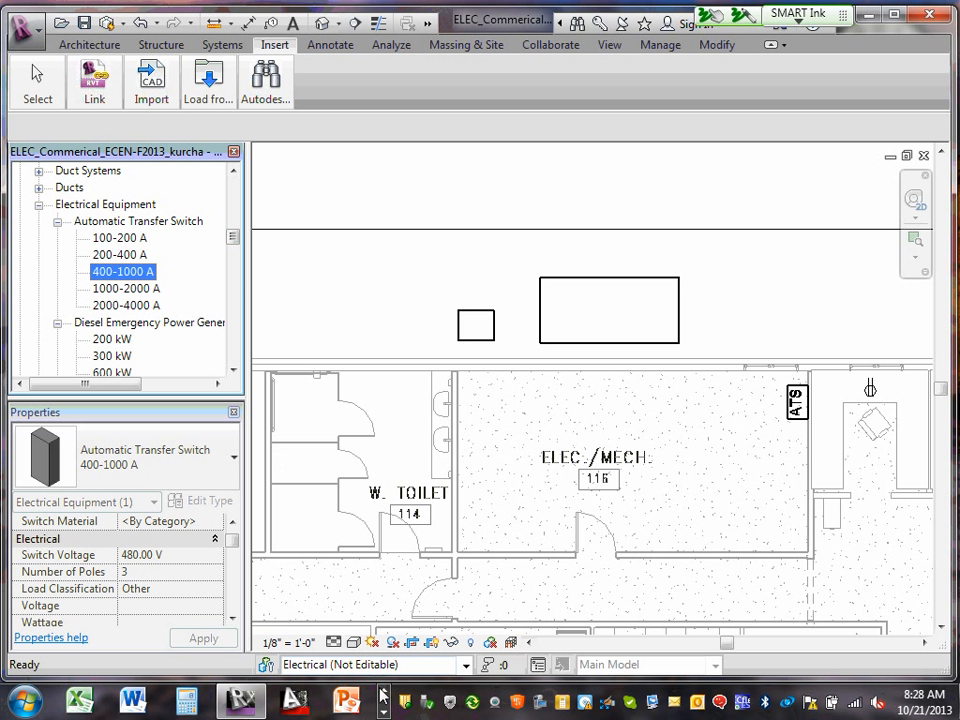
{"action": "left_click", "coordinate": [386, 695]}
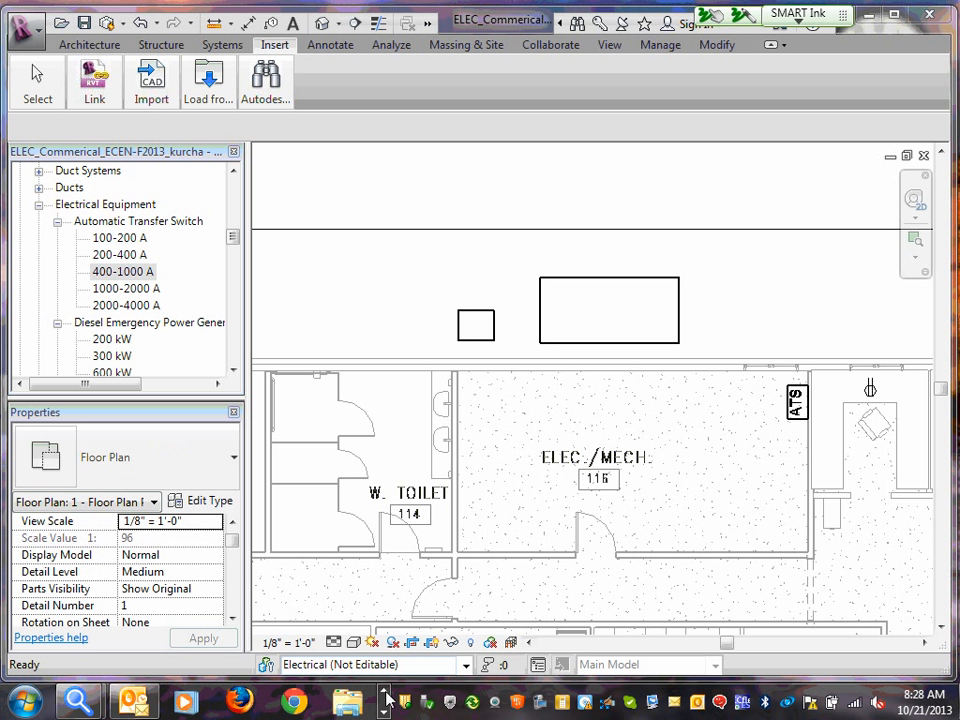
{"action": "left_click", "coordinate": [384, 712]}
{"action": "left_click", "coordinate": [384, 712]}
{"action": "left_click", "coordinate": [384, 712]}
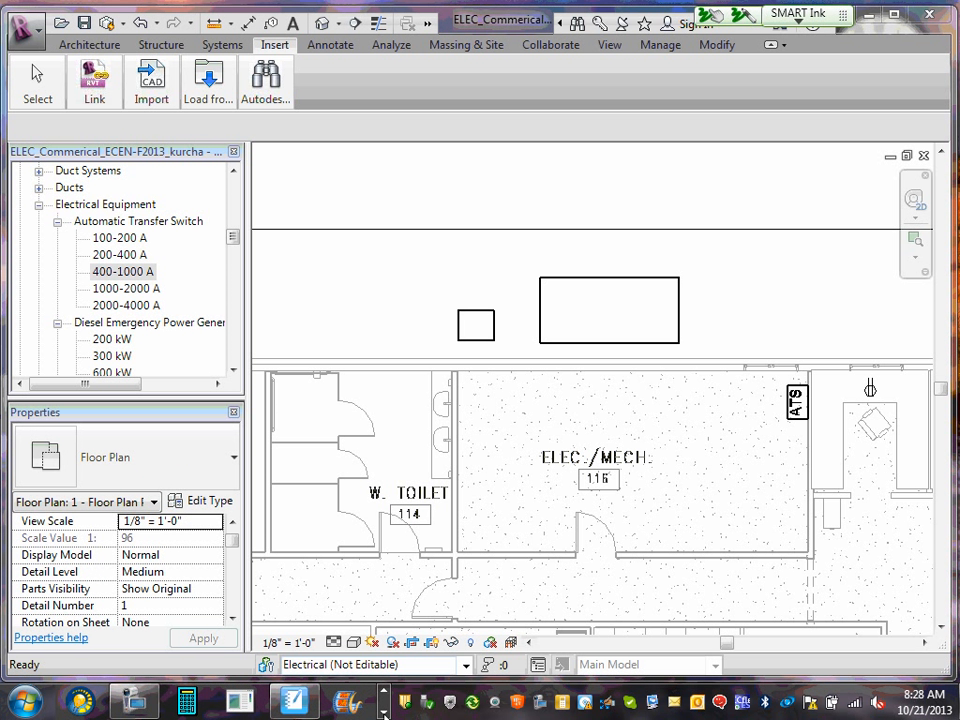
{"action": "left_click", "coordinate": [138, 702]}
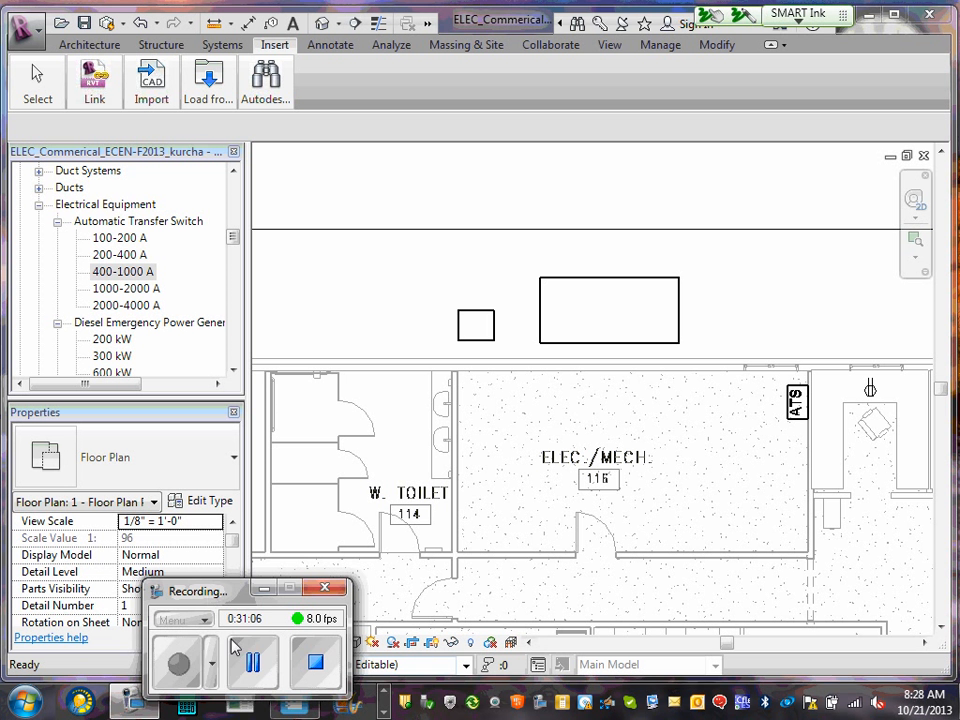
{"action": "left_click", "coordinate": [250, 662]}
{"action": "left_click", "coordinate": [177, 661]}
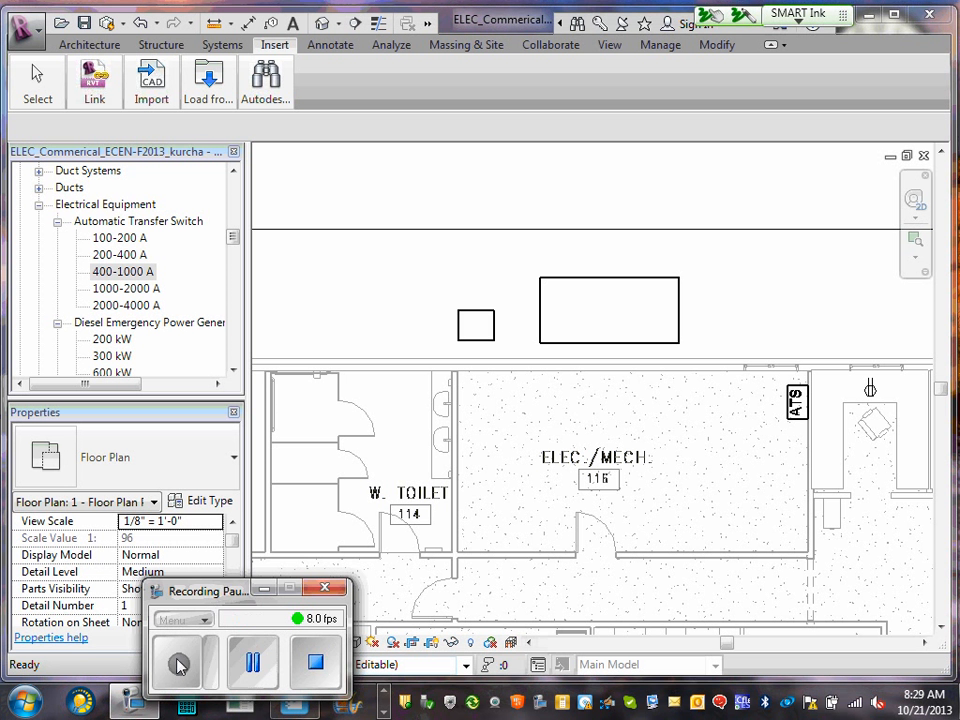
{"action": "left_click", "coordinate": [262, 588]}
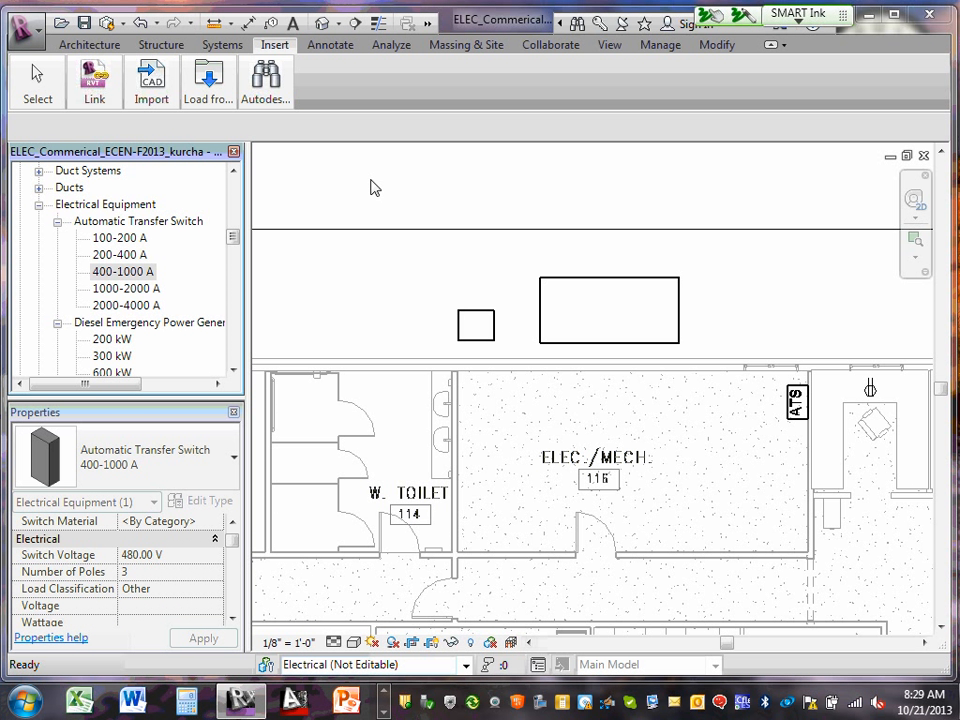
- Find the Lighting and Appliance Panelboard families in the Project Browser and widen the browser until their full names fit
{"action": "left_click", "coordinate": [234, 240]}
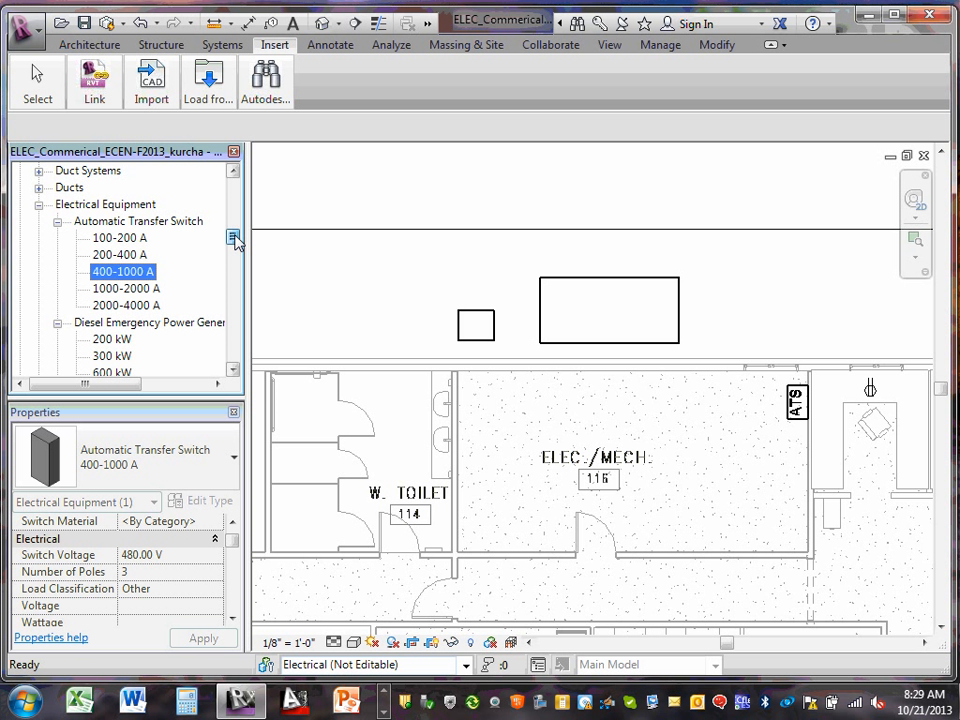
{"action": "left_click_drag", "start_coordinate": [234, 240], "coordinate": [235, 291]}
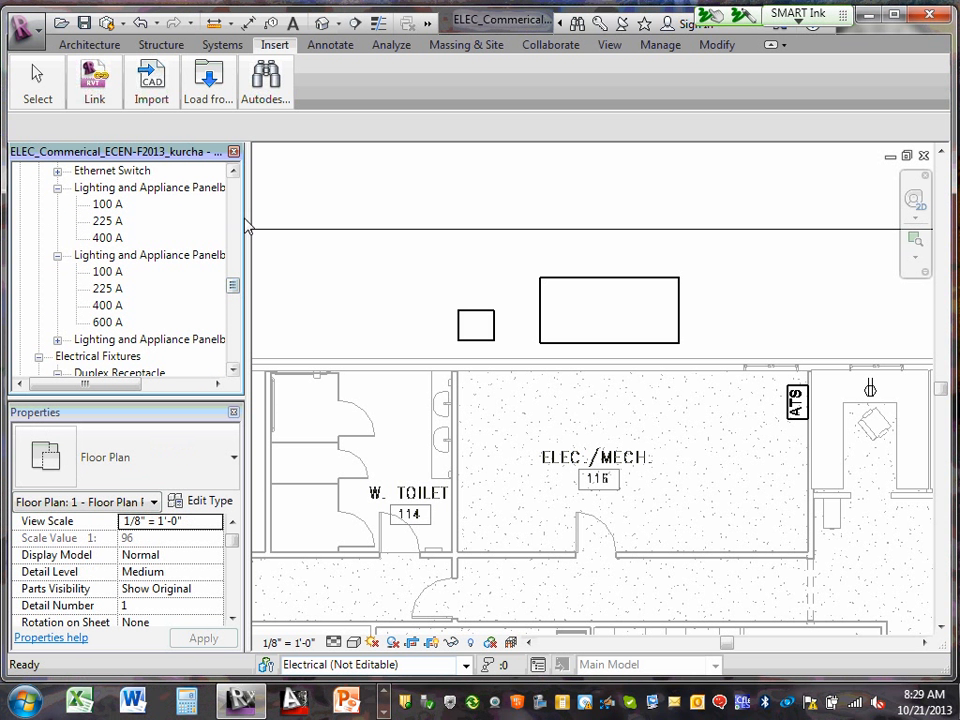
{"action": "left_click_drag", "start_coordinate": [248, 216], "coordinate": [357, 218]}
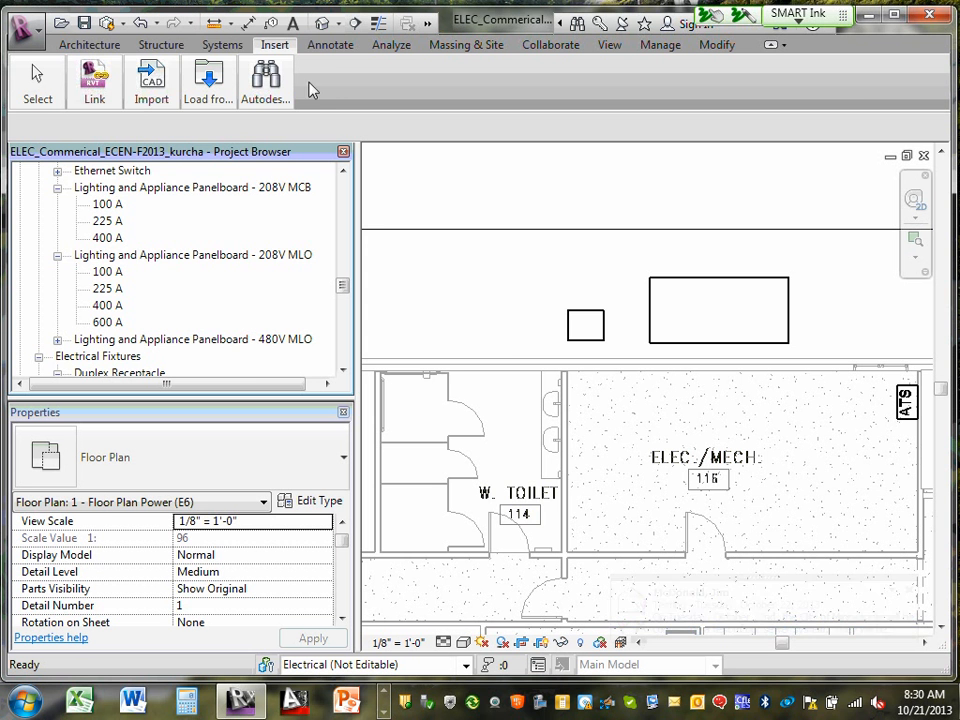
- Load the Lighting and Appliance Panelboard - 208V MCB - Surface and 208V MCB families from the Electrical/MEP/Electric Power/Distribution library folder
{"action": "left_click", "coordinate": [150, 80]}
{"action": "left_click", "coordinate": [193, 88]}
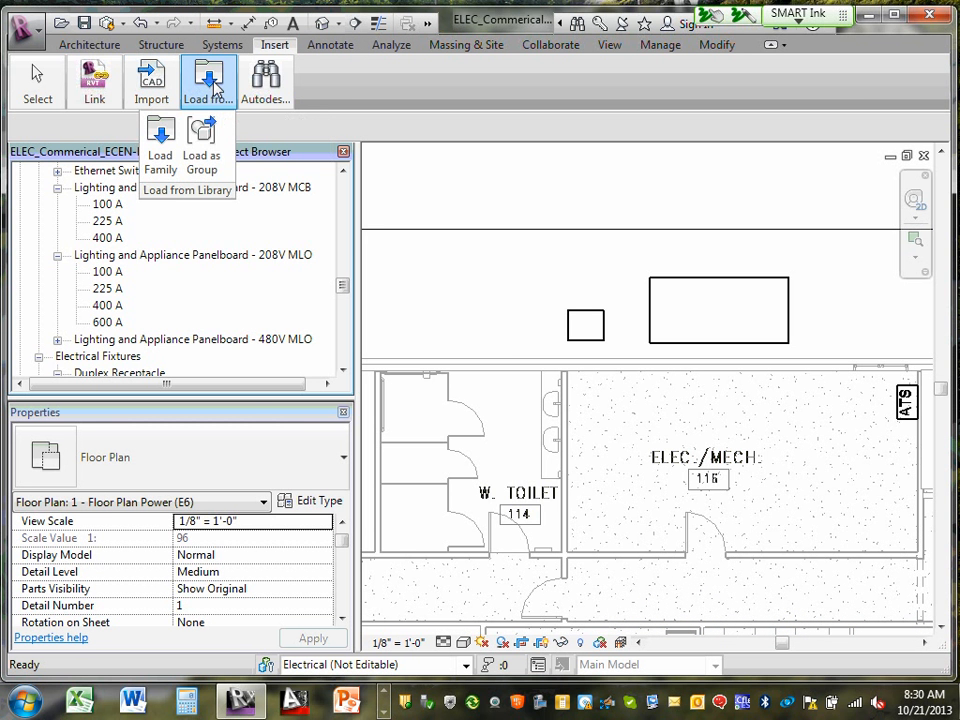
{"action": "left_click", "coordinate": [134, 128]}
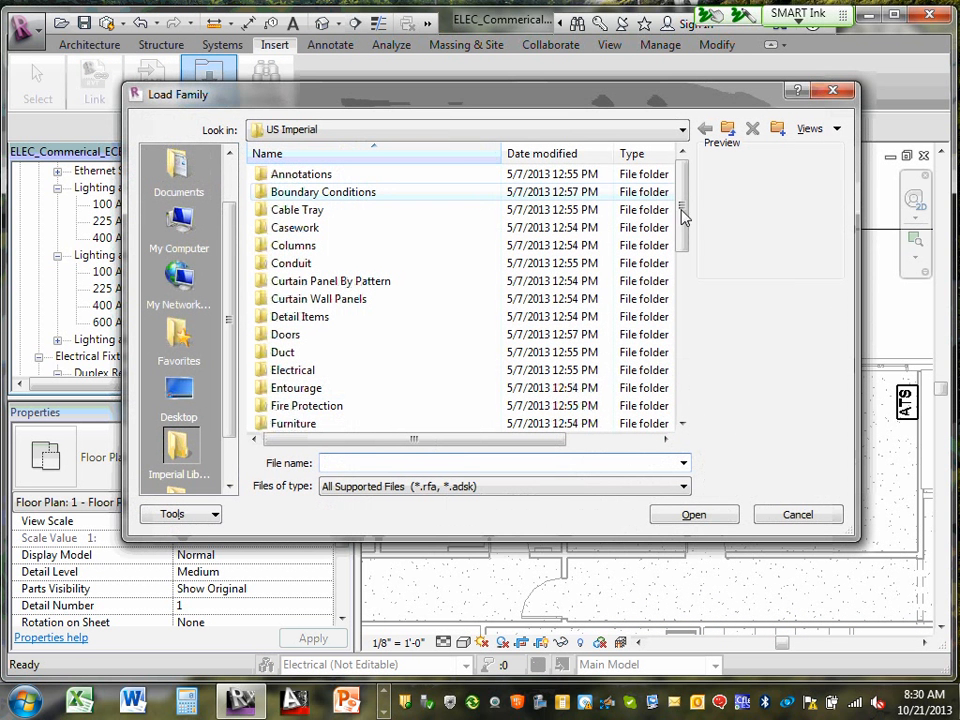
{"action": "left_click_drag", "start_coordinate": [688, 208], "coordinate": [684, 220]}
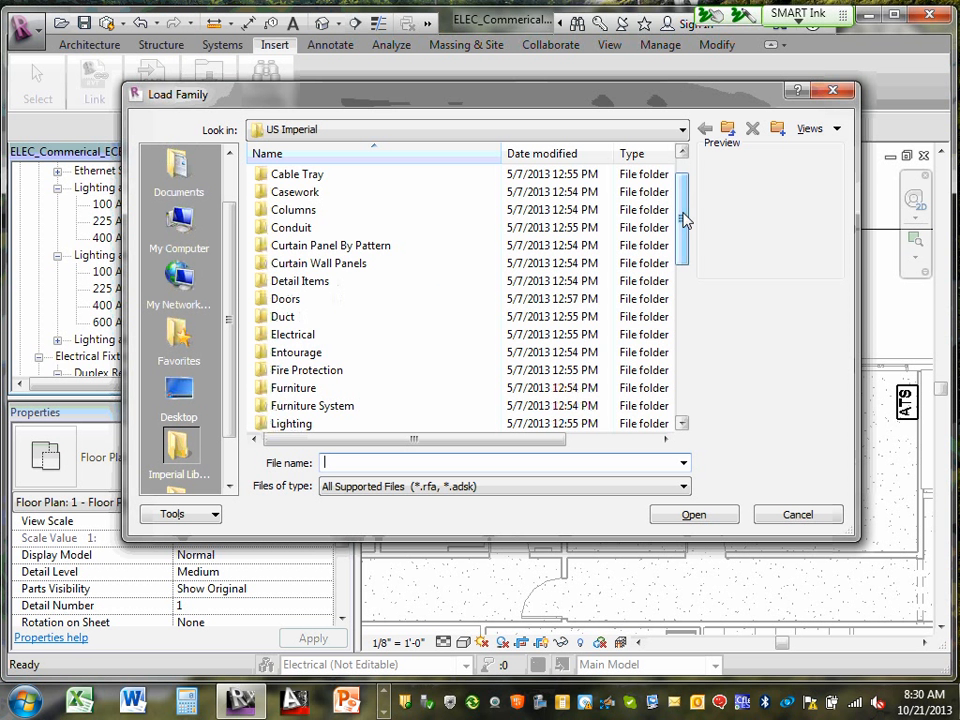
{"action": "double_click", "coordinate": [328, 336]}
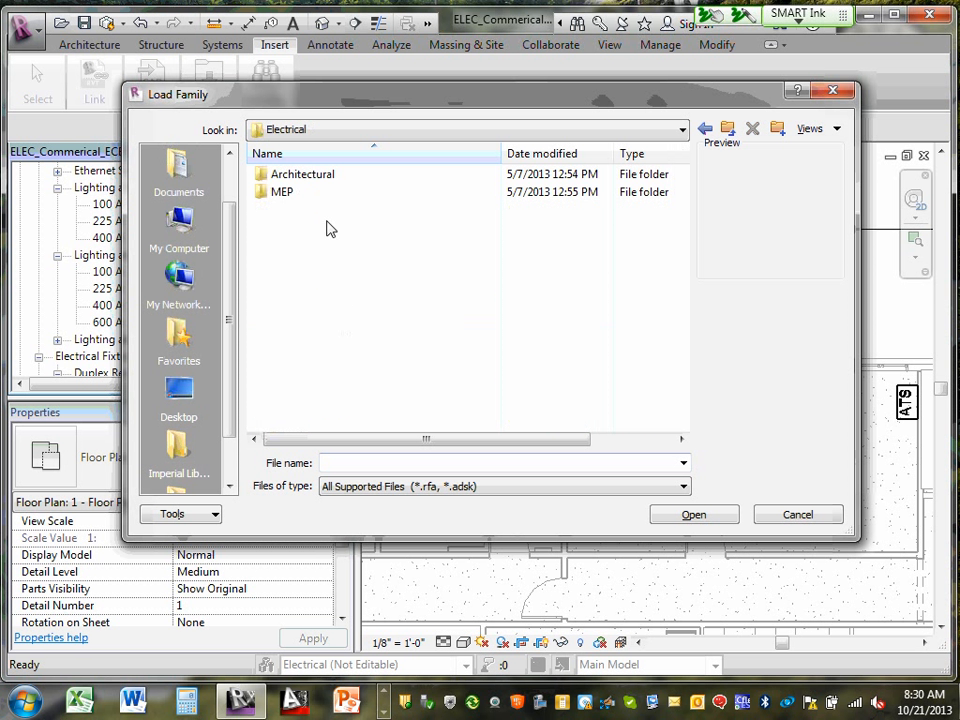
{"action": "double_click", "coordinate": [306, 194]}
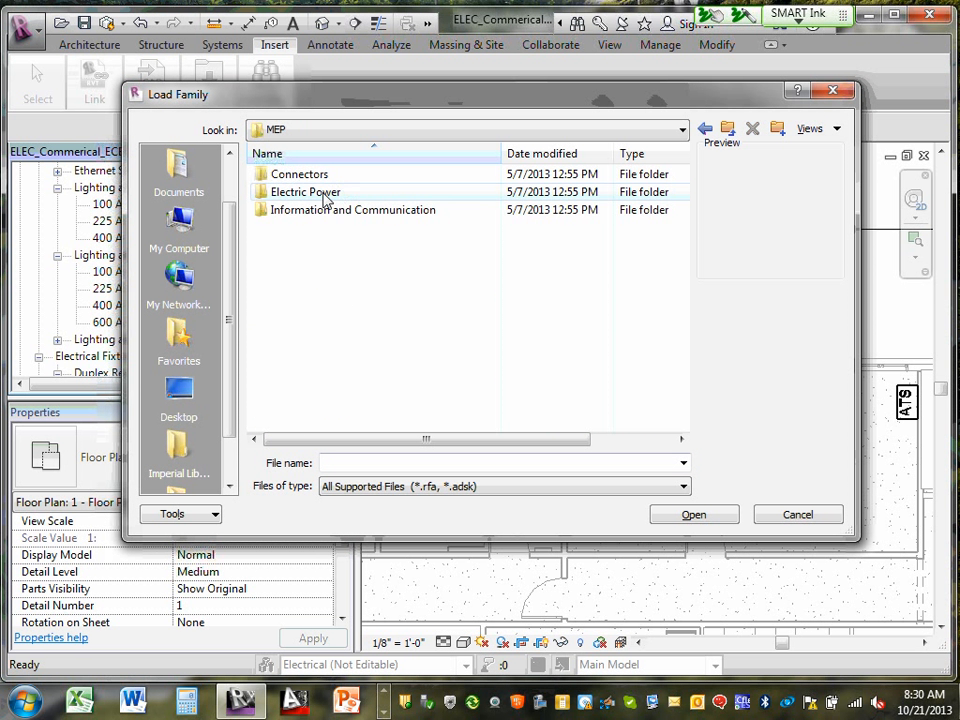
{"action": "double_click", "coordinate": [322, 194]}
{"action": "double_click", "coordinate": [326, 194]}
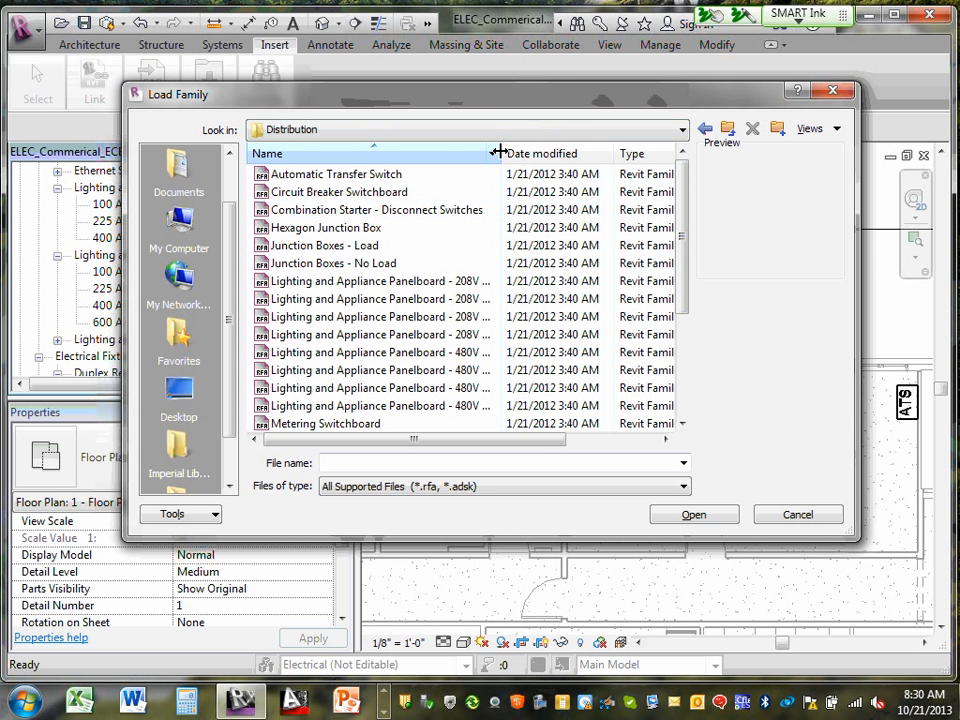
{"action": "left_click_drag", "start_coordinate": [497, 150], "coordinate": [586, 178]}
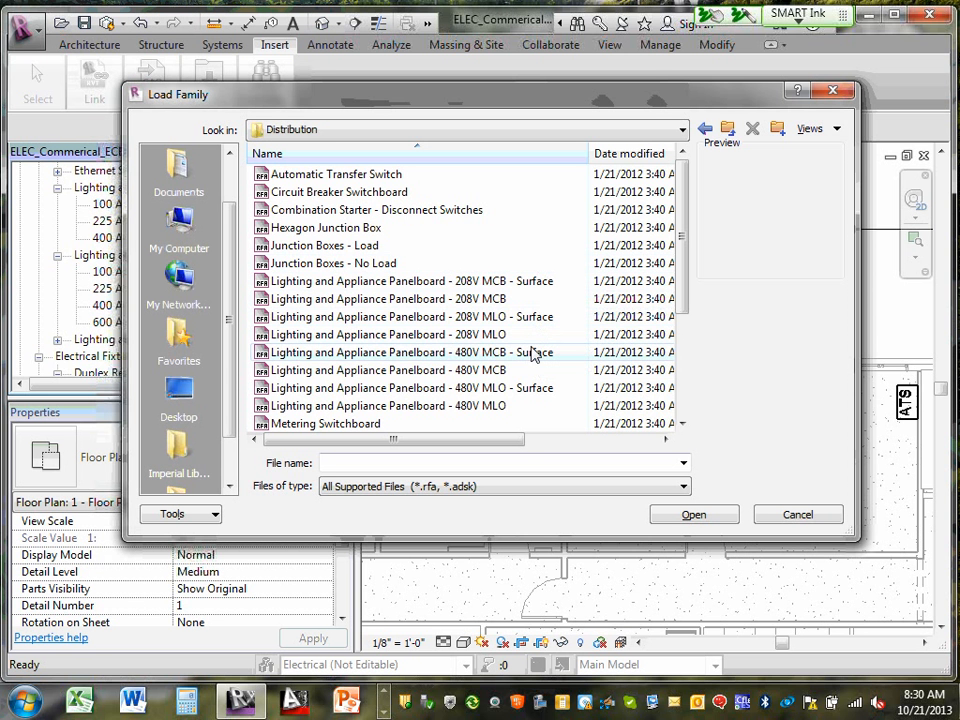
{"action": "left_click", "coordinate": [520, 284]}
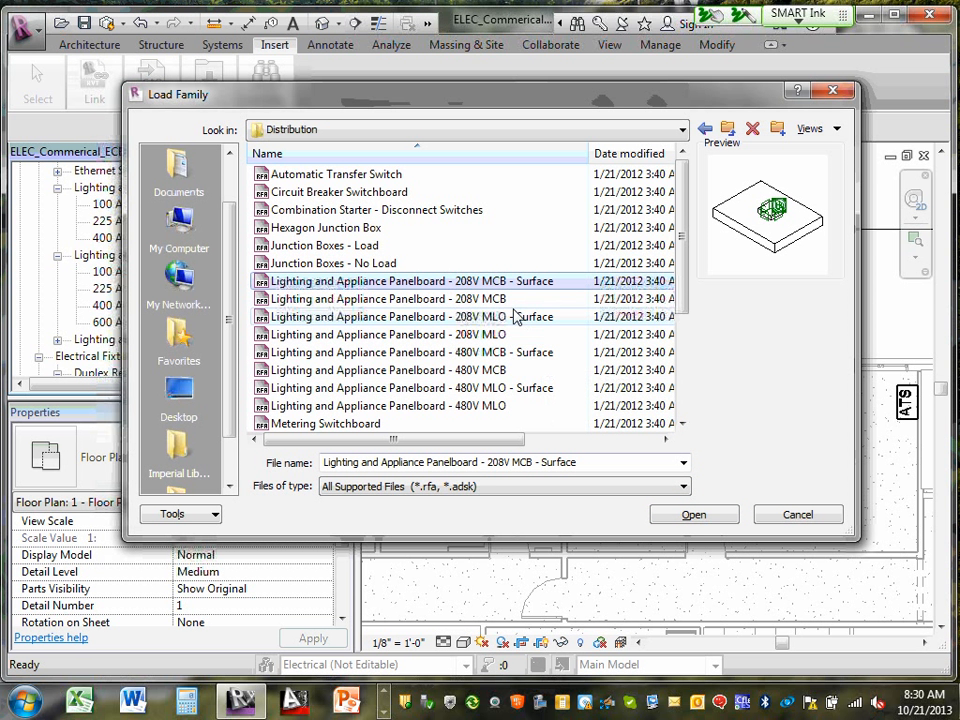
{"action": "left_click", "coordinate": [513, 300], "text": "ctrl"}
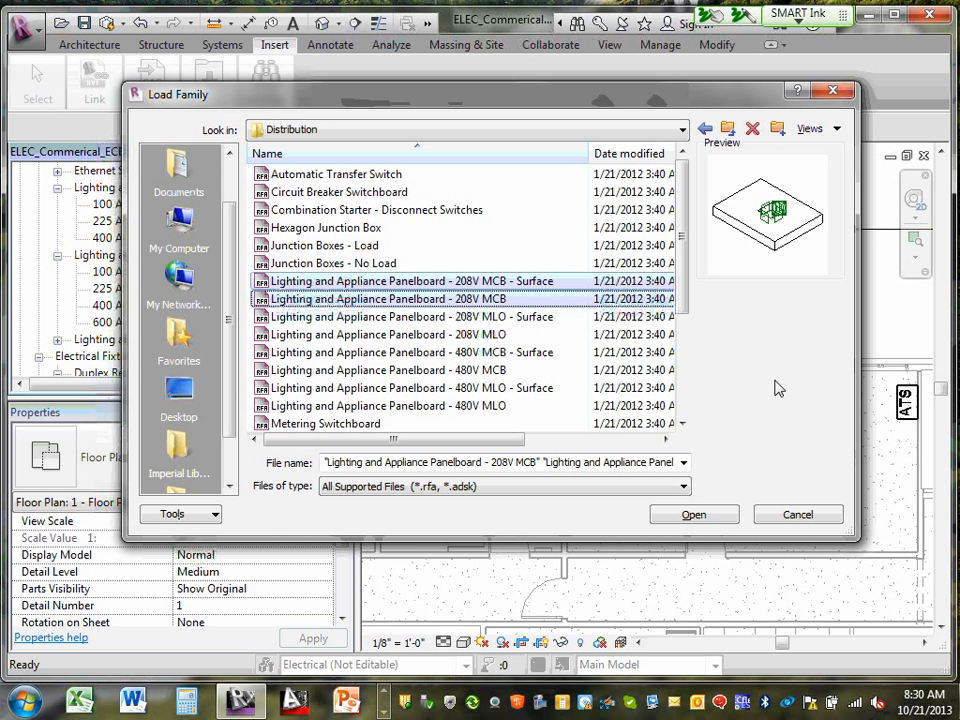
{"action": "left_click", "coordinate": [689, 516]}
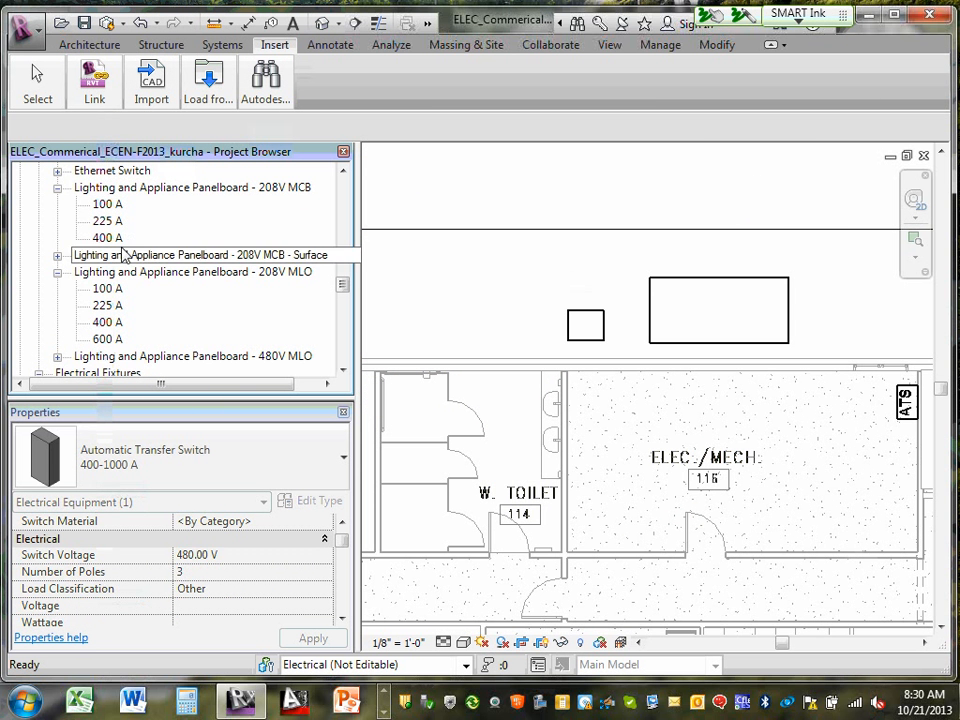
- Expand the Lighting and Appliance Panelboard - 208V MCB - Surface family to list its types, and widen the Project Browser slightly
{"action": "left_click", "coordinate": [58, 256]}
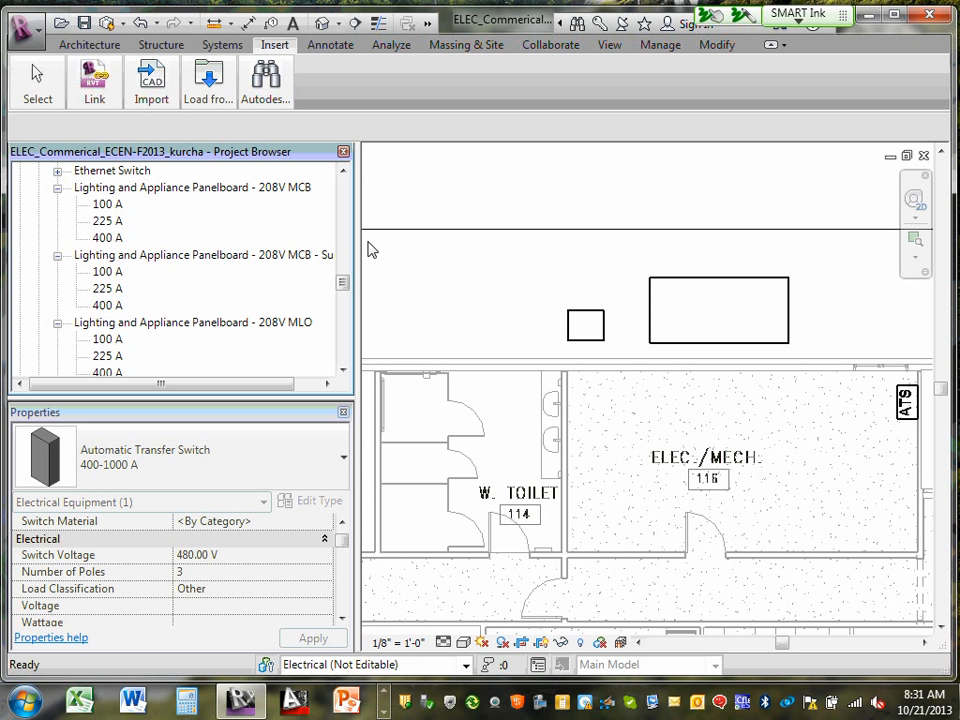
{"action": "mouse_move", "coordinate": [358, 257]}
{"action": "left_mouse_down"}
{"action": "mouse_move", "coordinate": [408, 261]}
{"action": "mouse_move", "coordinate": [371, 268]}
{"action": "left_mouse_up"}
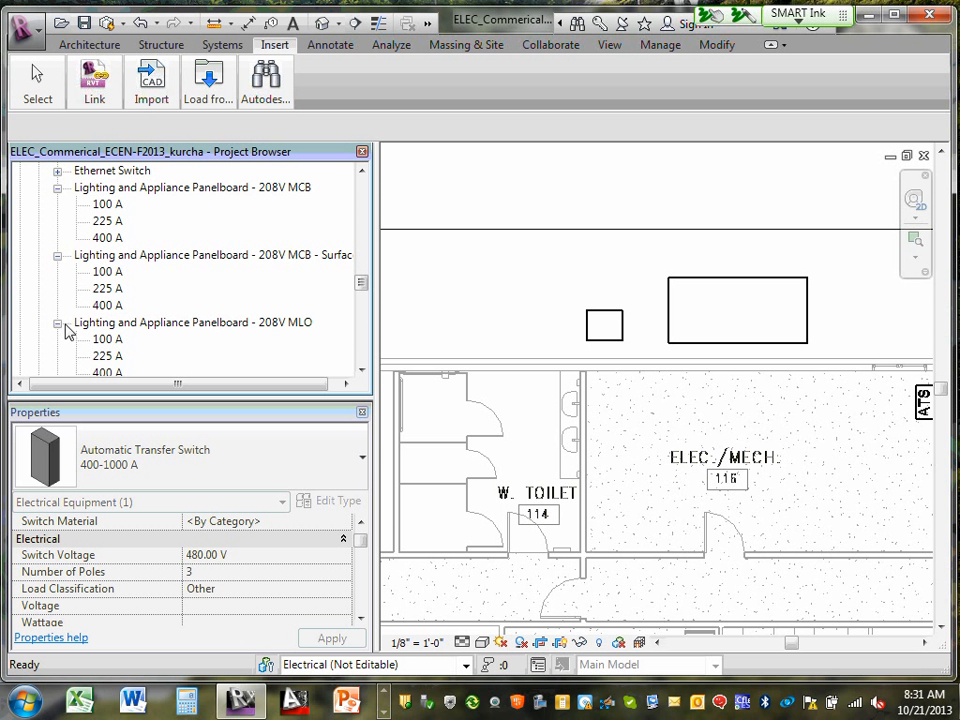
{"action": "left_click", "coordinate": [361, 372]}
{"action": "left_click", "coordinate": [361, 372]}
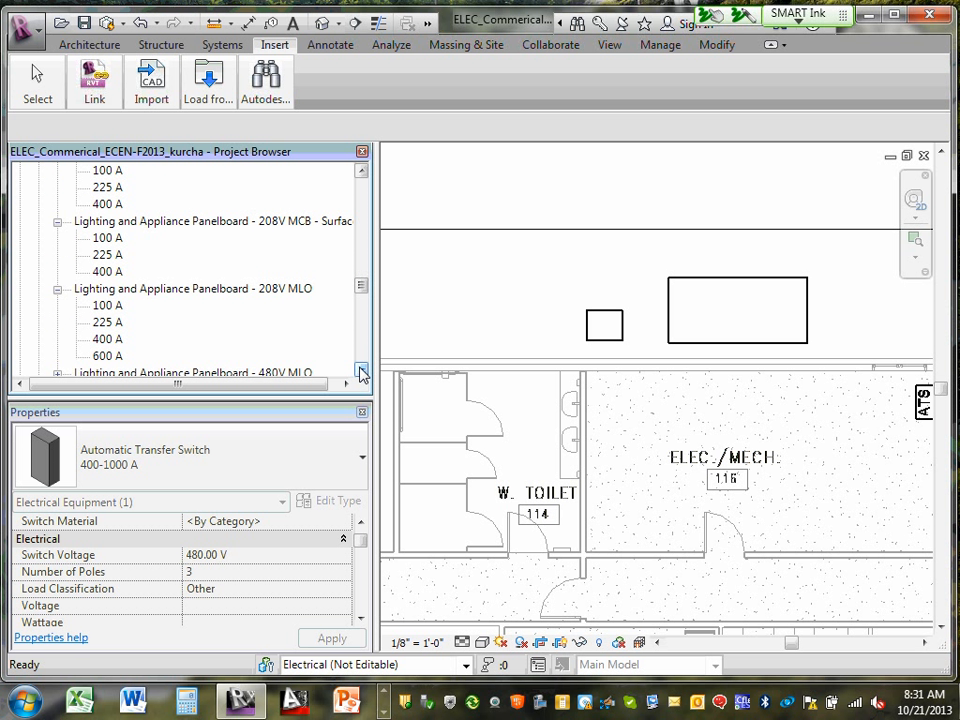
{"action": "left_click", "coordinate": [110, 358]}
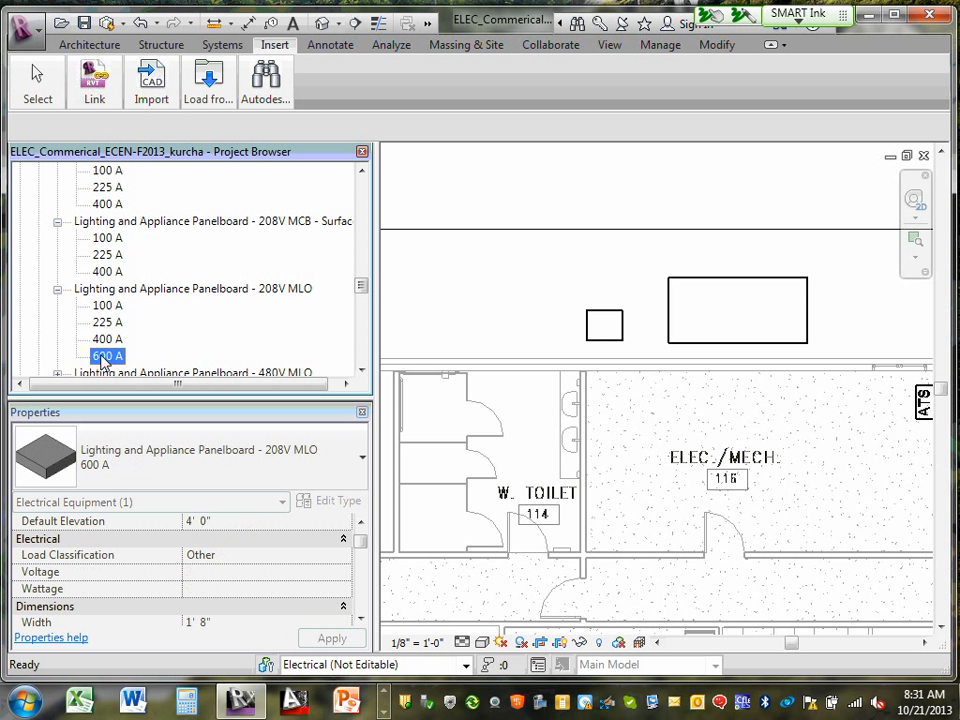
{"action": "left_click_drag", "start_coordinate": [100, 360], "coordinate": [892, 455]}
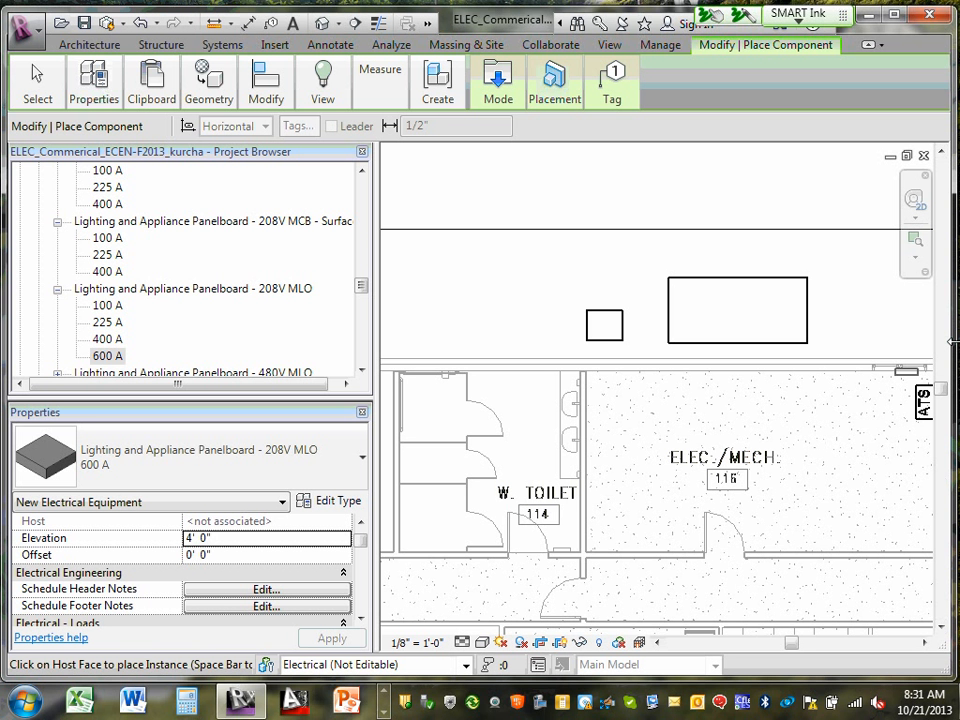
{"action": "key", "text": "Escape"}
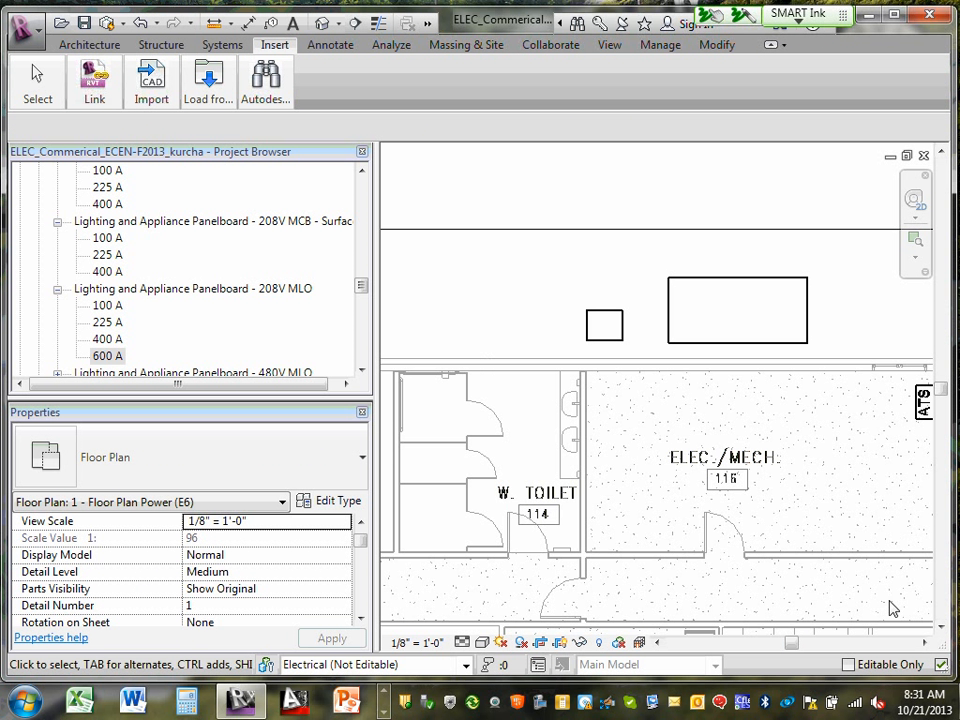
- Place a 600 A Lighting and Appliance Panelboard - 208V MLO on the ELEC./MECH. room's right wall, just below the transfer switch
{"action": "left_click_drag", "start_coordinate": [797, 648], "coordinate": [805, 645]}
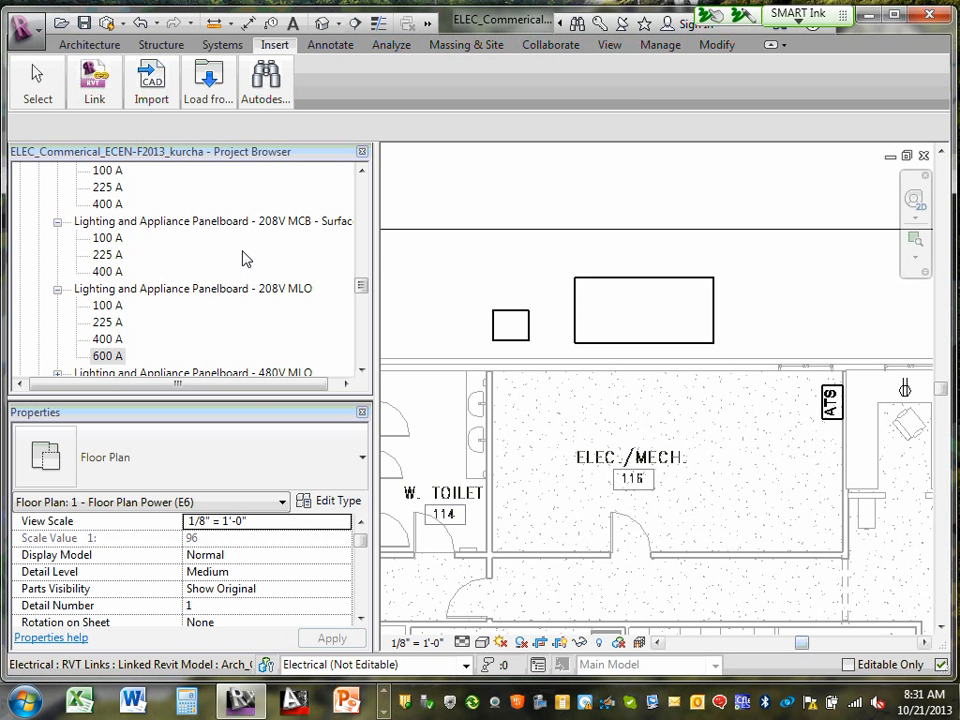
{"action": "left_click_drag", "start_coordinate": [103, 362], "coordinate": [806, 435]}
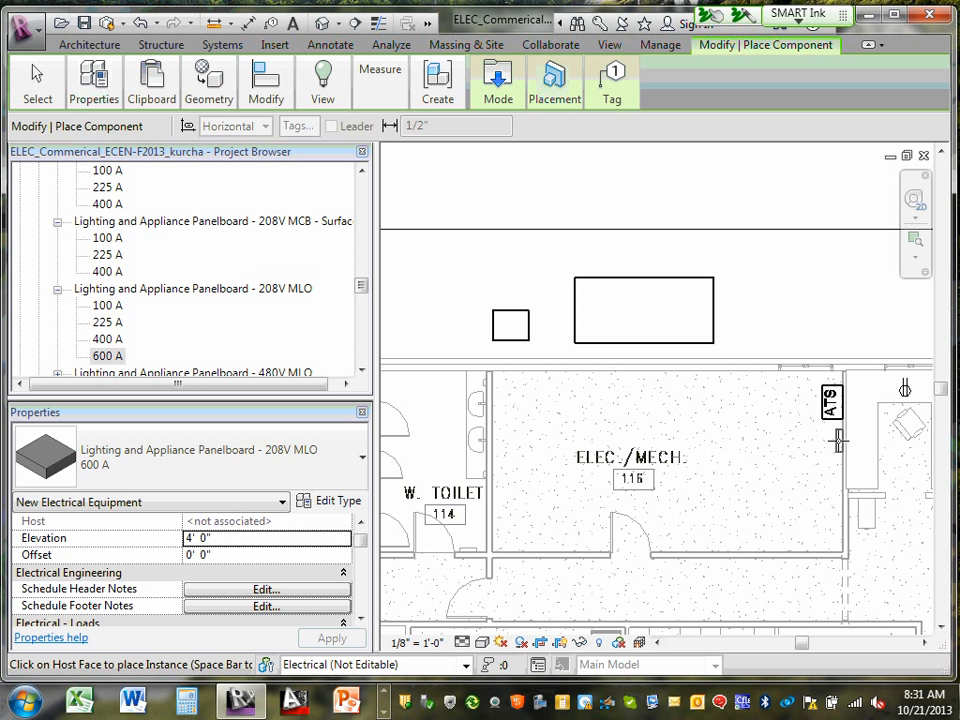
{"action": "left_click", "coordinate": [839, 441]}
- Place a 100 A Lighting and Appliance Panelboard - 208V MLO on the ELEC./MECH. room's right wall, just below the 600 A panelboard
{"action": "left_click", "coordinate": [108, 307]}
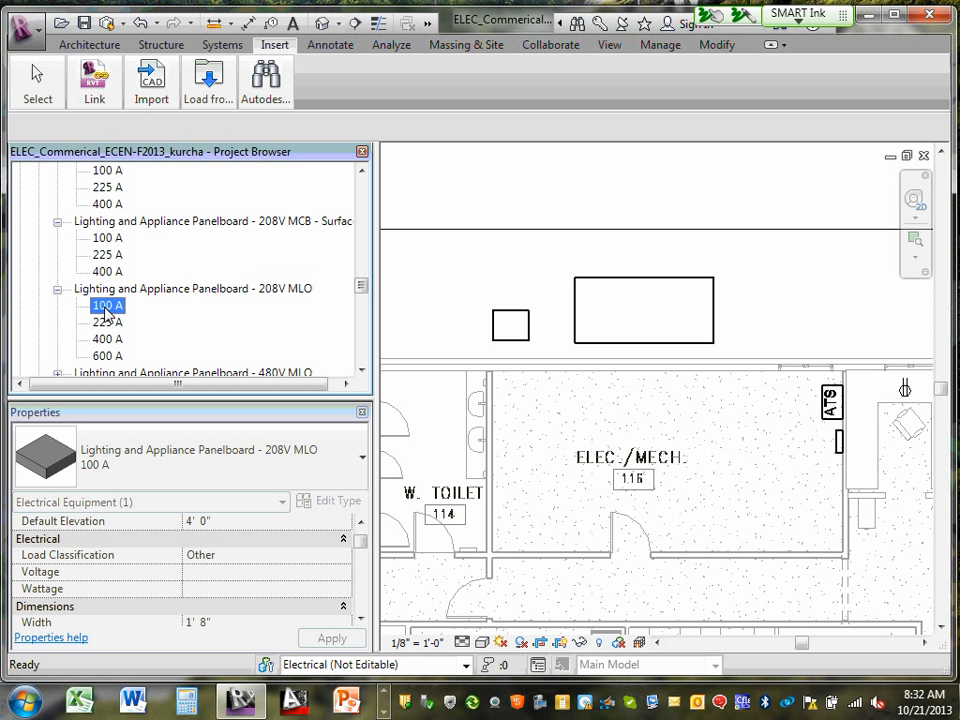
{"action": "left_click_drag", "start_coordinate": [318, 326], "coordinate": [842, 463]}
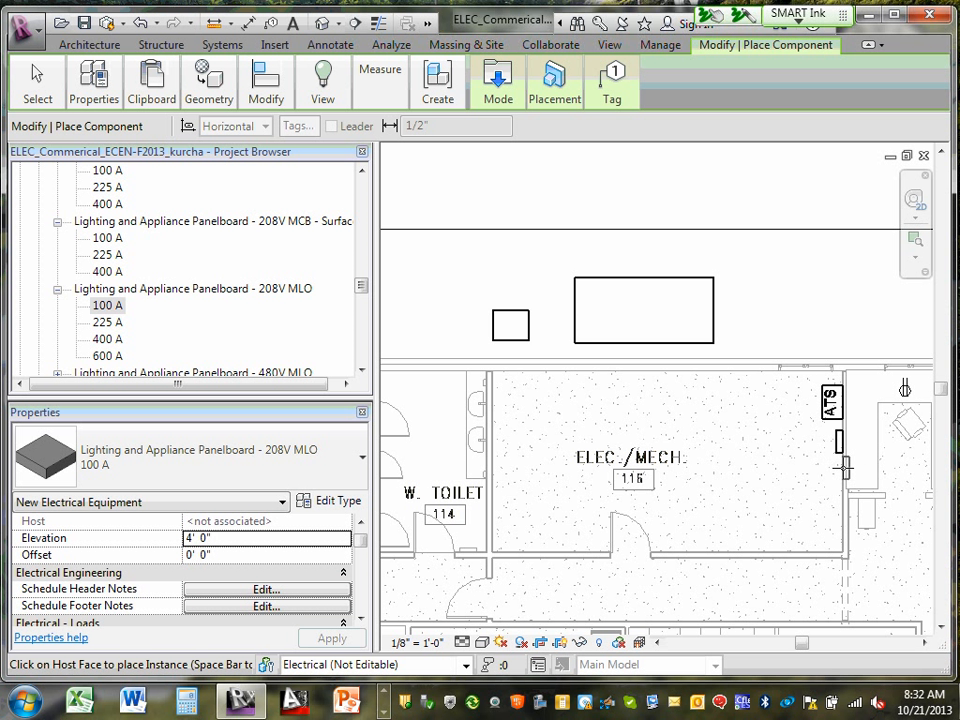
{"action": "left_click", "coordinate": [843, 471]}
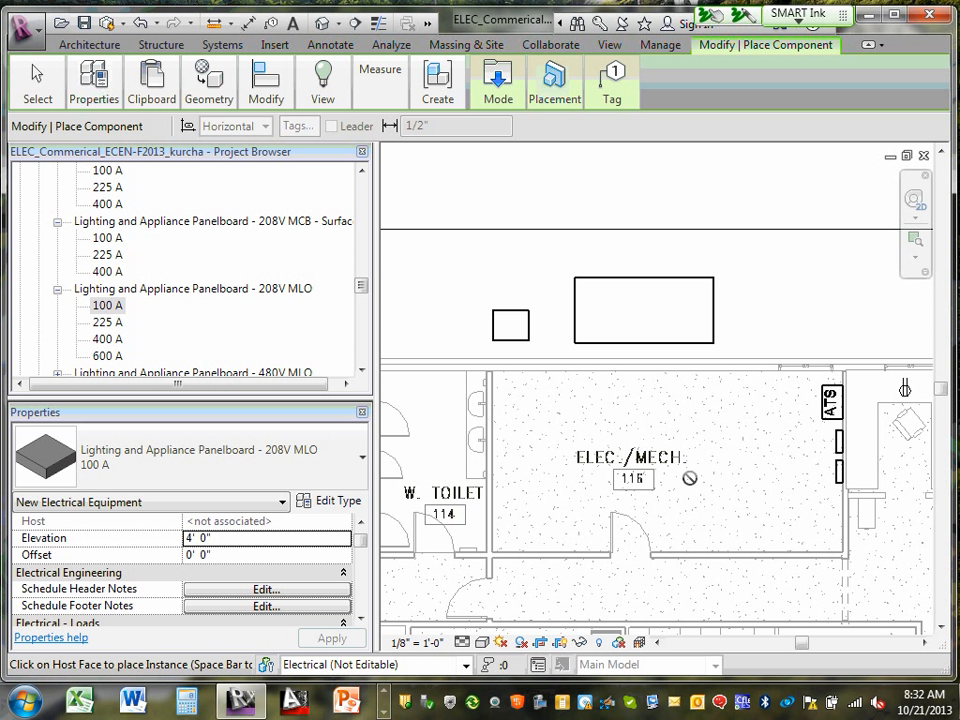
{"action": "key", "text": "Escape"}
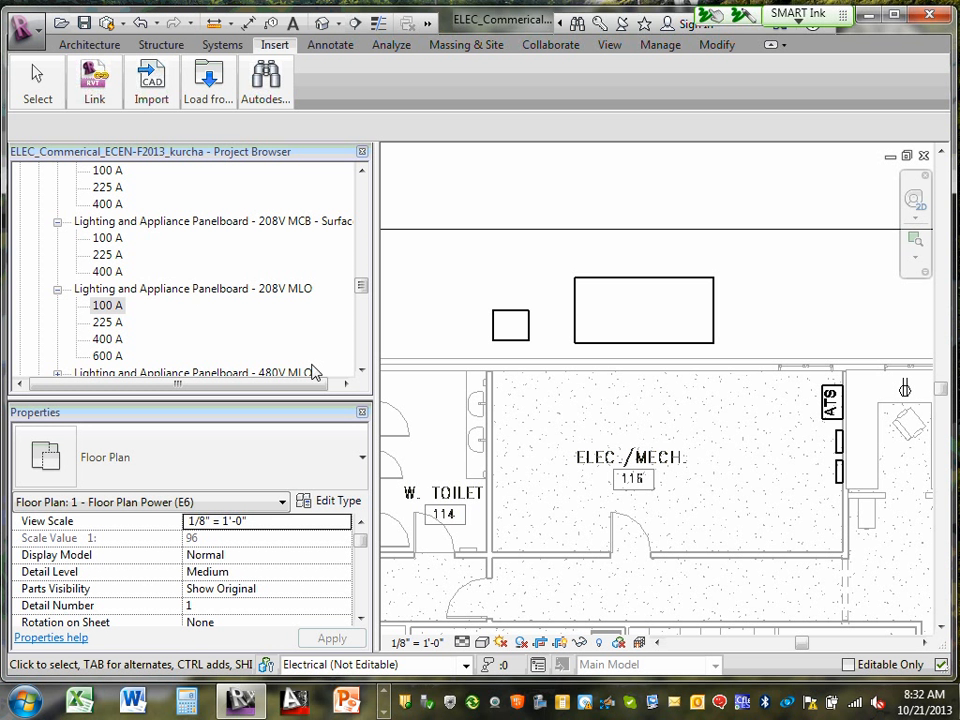
- Place a 225 A Lighting and Appliance Panelboard - 208V MLO on the same wall, just below the 100 A panelboard, and end placement
{"action": "left_click", "coordinate": [107, 322]}
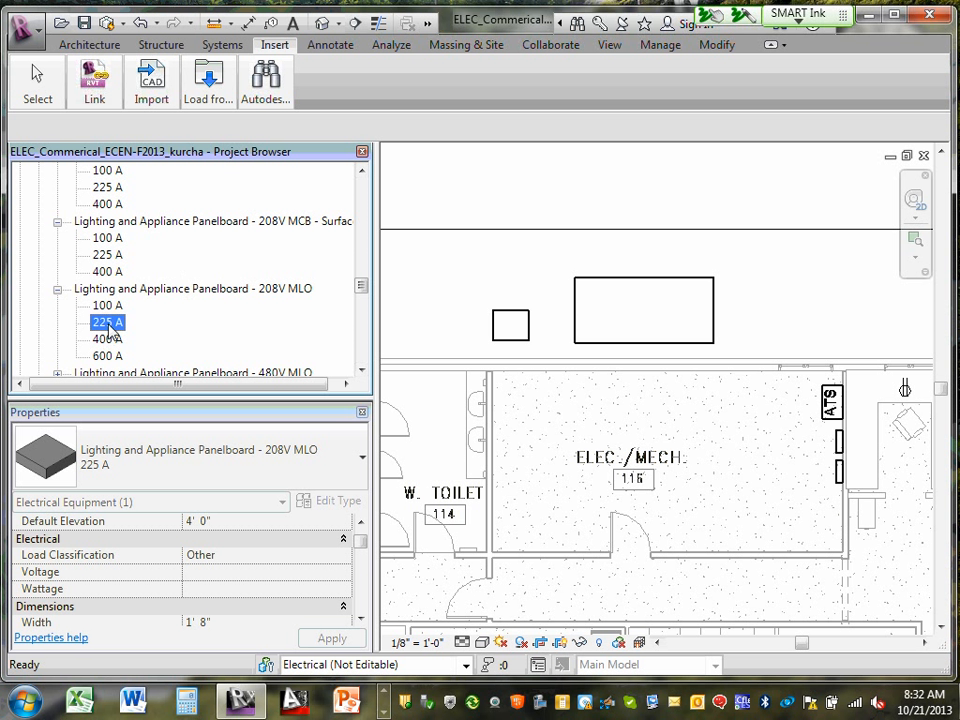
{"action": "left_click_drag", "start_coordinate": [107, 322], "coordinate": [720, 397]}
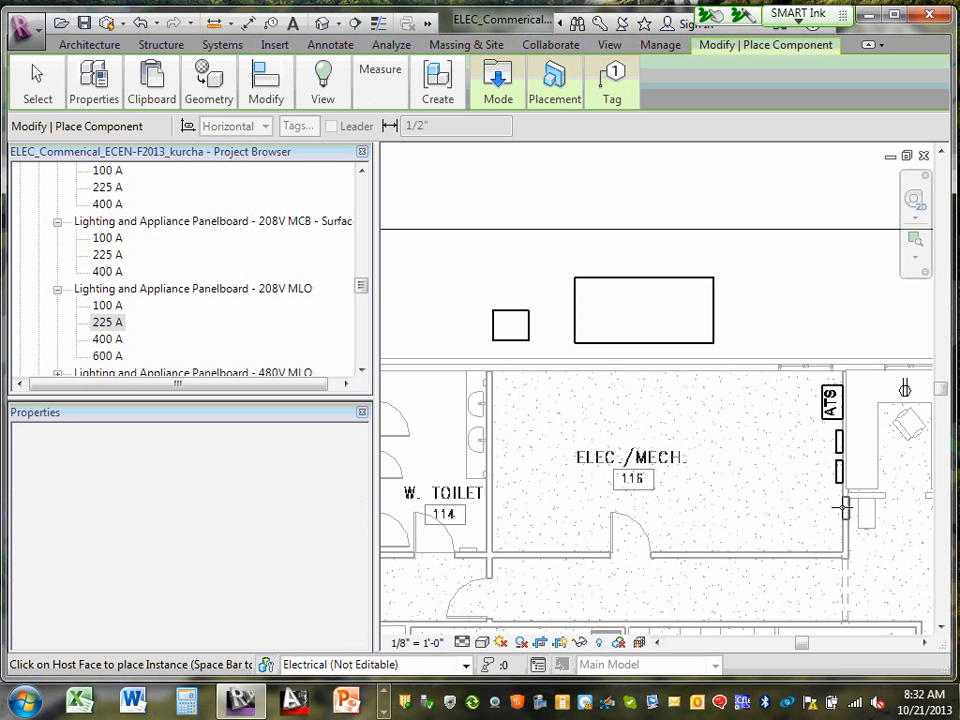
{"action": "left_click", "coordinate": [838, 500]}
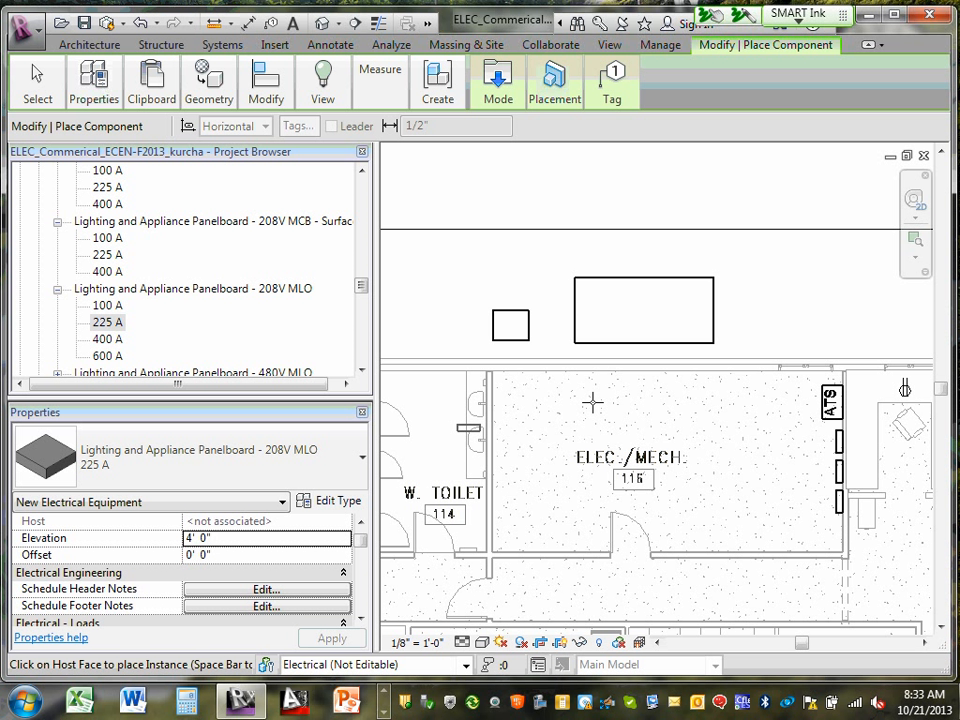
{"action": "key", "text": "Escape"}
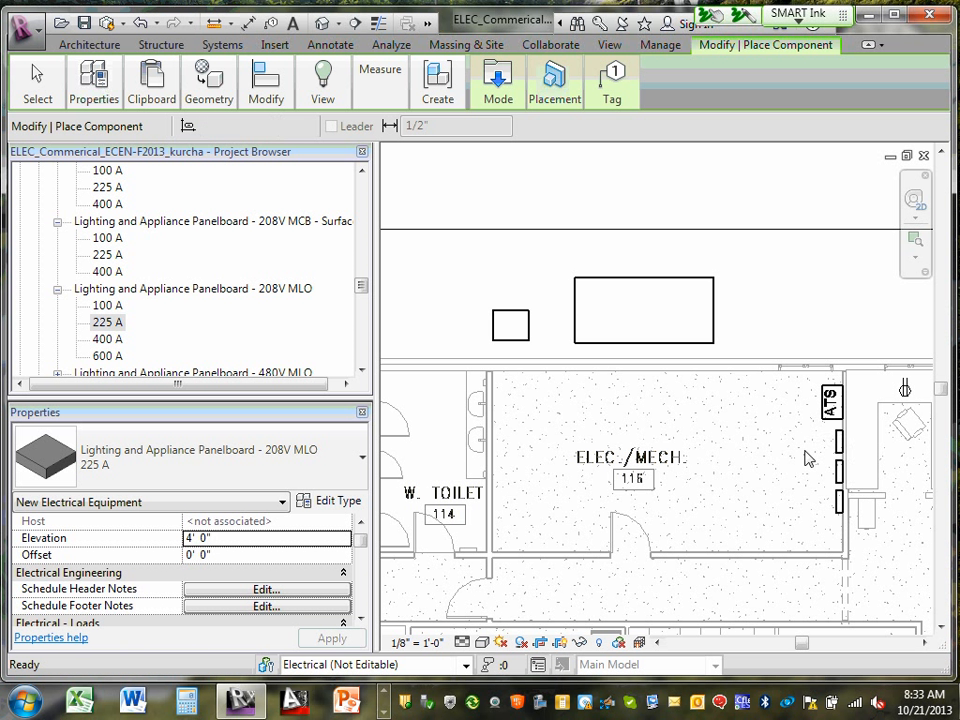
{"action": "key", "text": "Escape"}
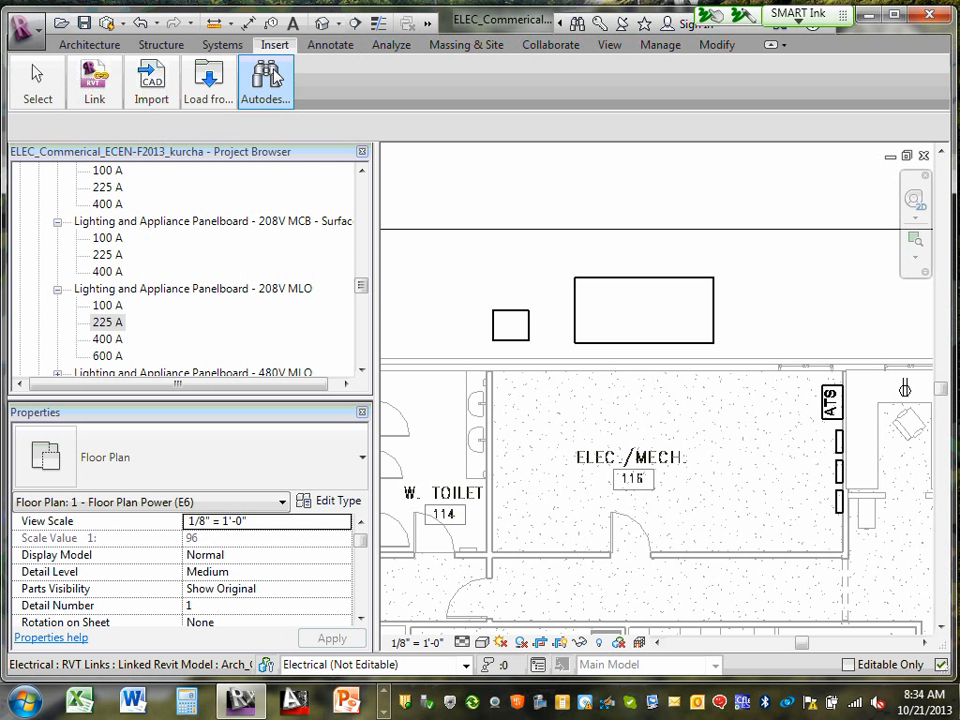
- Start loading a family and browse from the desktop's ECDM_Year2 shortcut to the 2013 Fall-2014 Spring/Instructor/Revit Families folder
{"action": "left_click", "coordinate": [208, 82]}
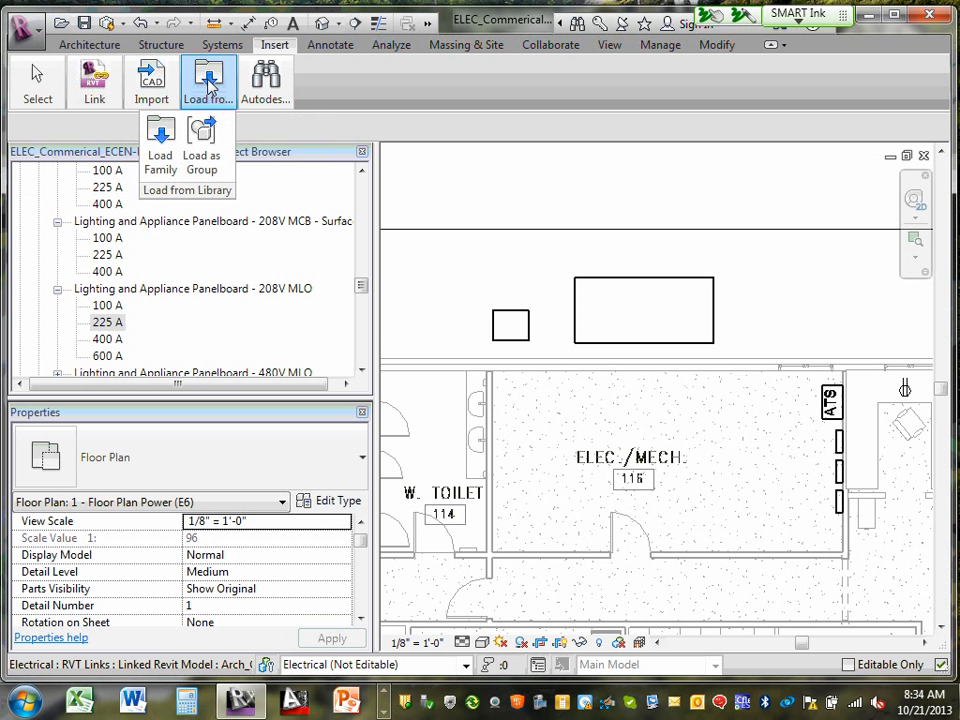
{"action": "left_click", "coordinate": [160, 158]}
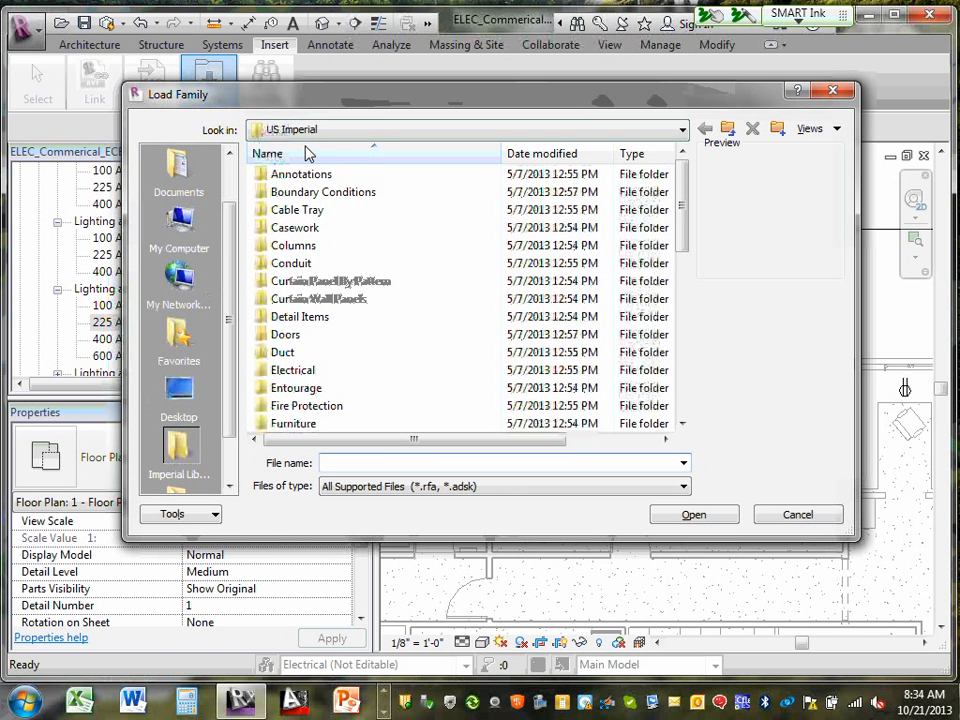
{"action": "left_click", "coordinate": [178, 393]}
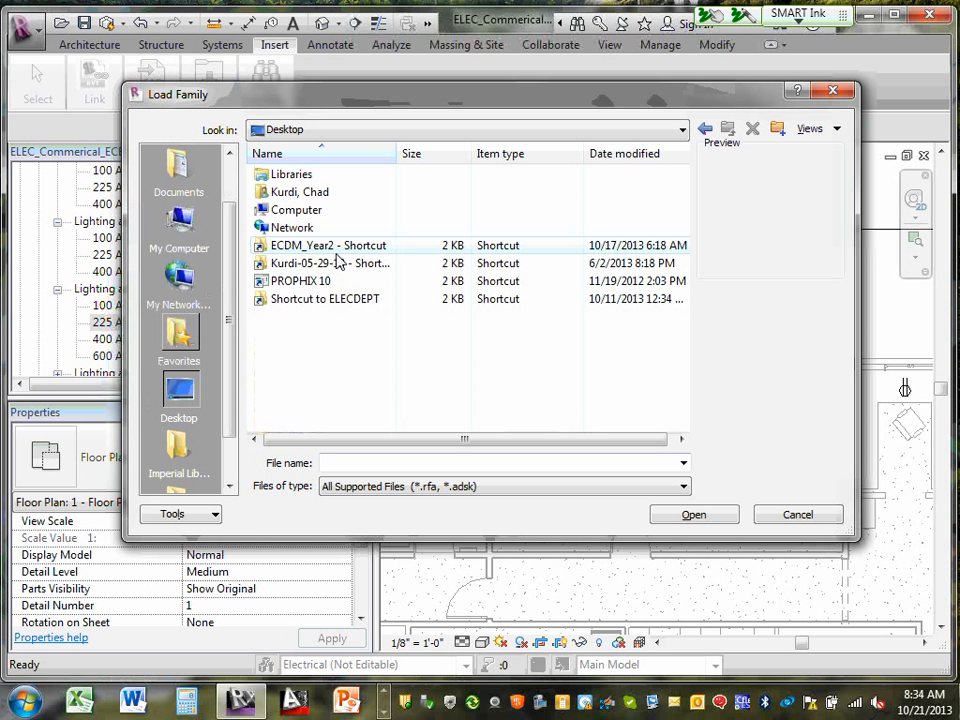
{"action": "double_click", "coordinate": [335, 265]}
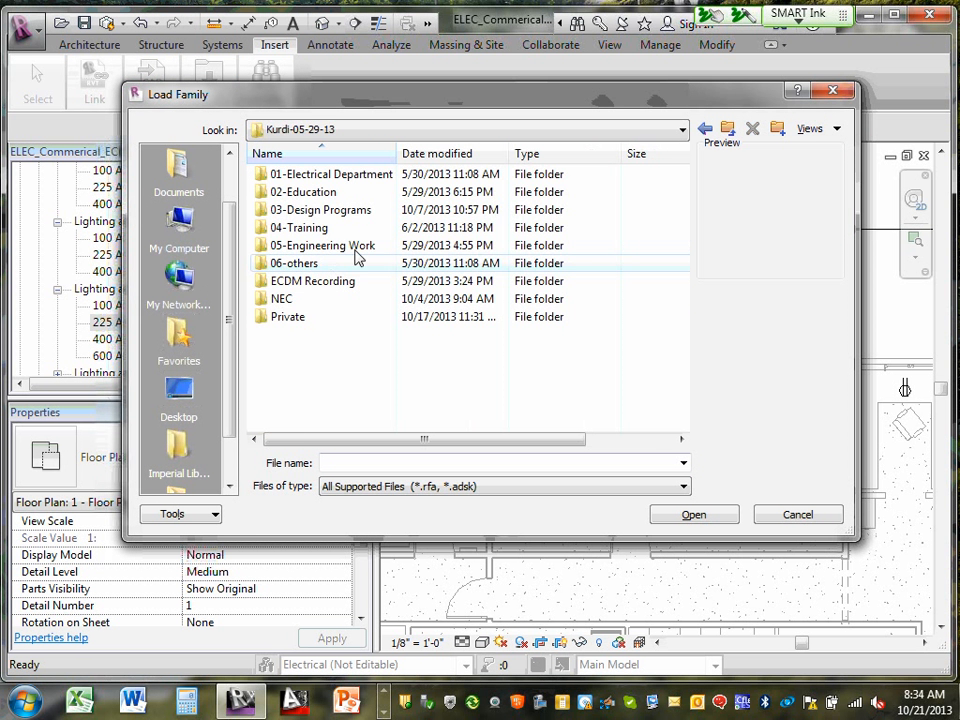
{"action": "left_click", "coordinate": [178, 393]}
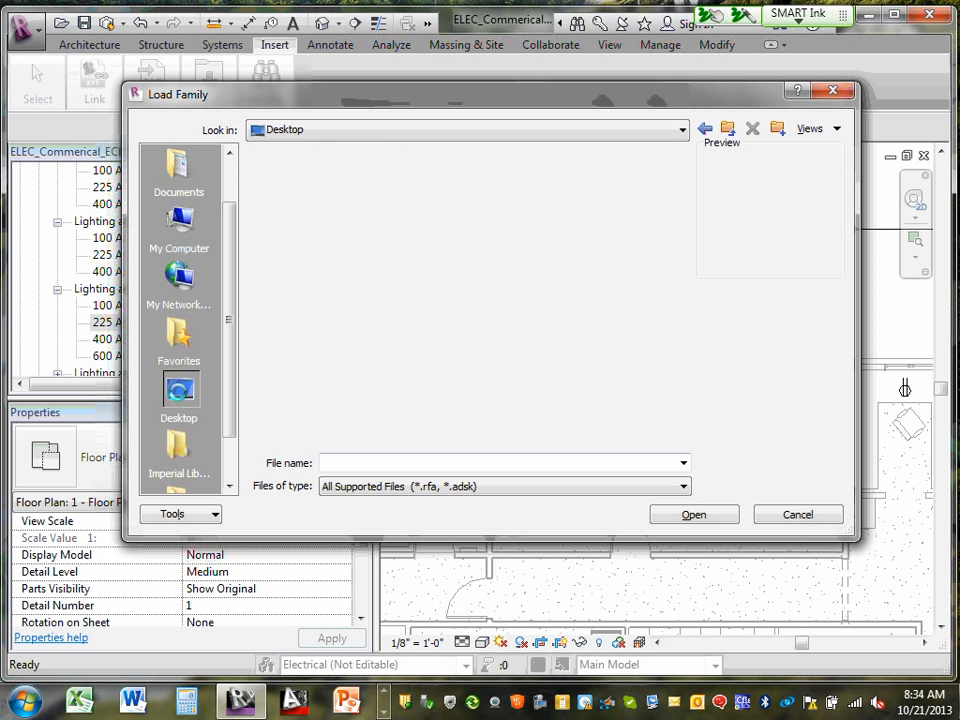
{"action": "double_click", "coordinate": [336, 246]}
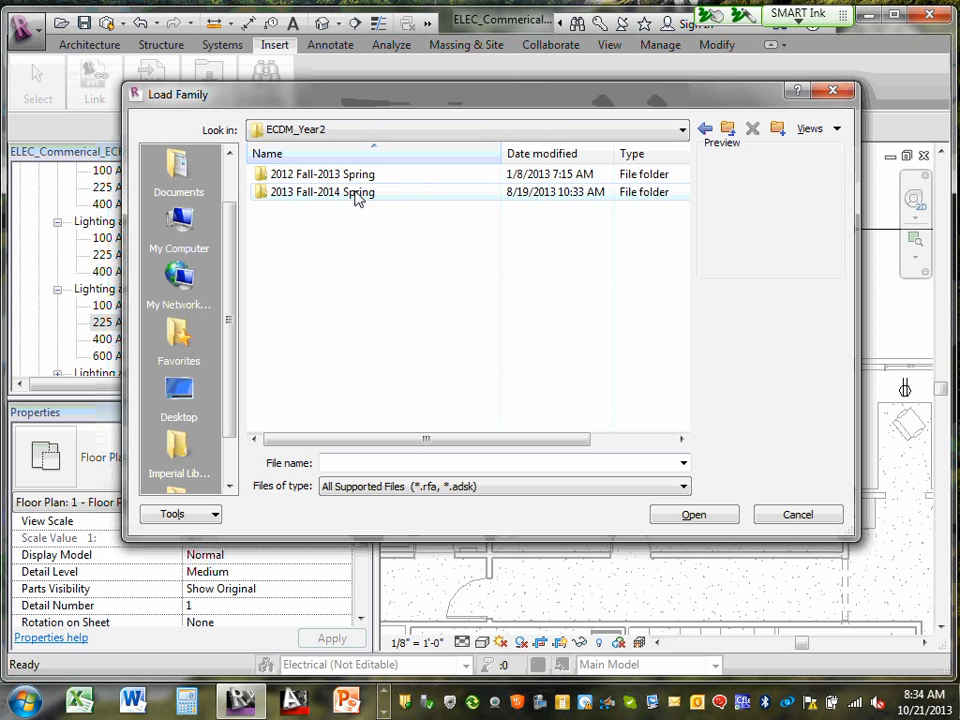
{"action": "double_click", "coordinate": [343, 196]}
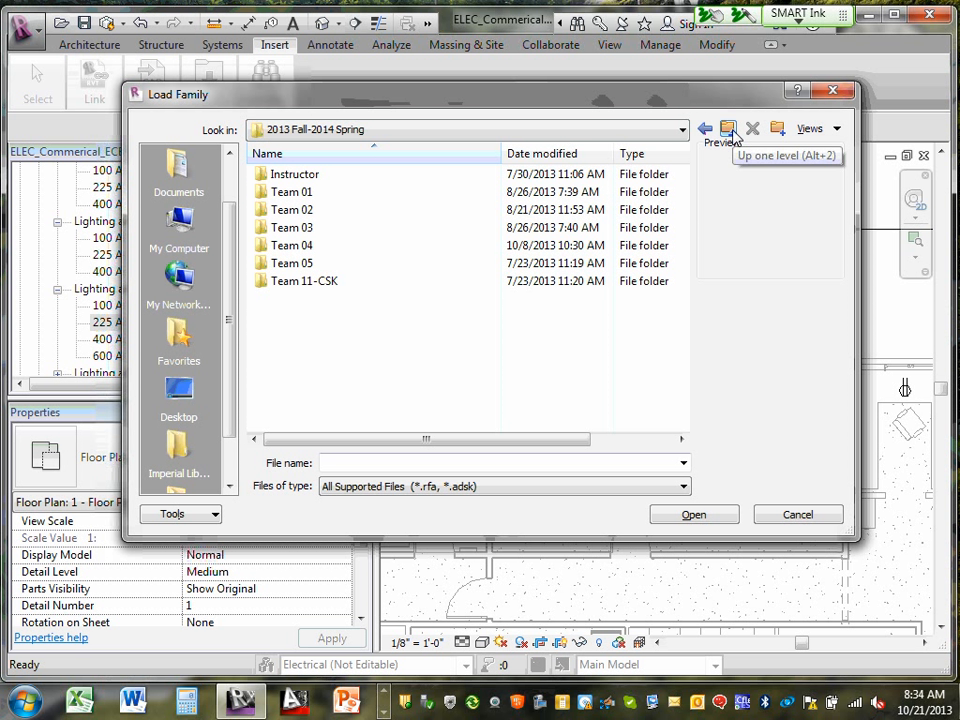
{"action": "double_click", "coordinate": [322, 178]}
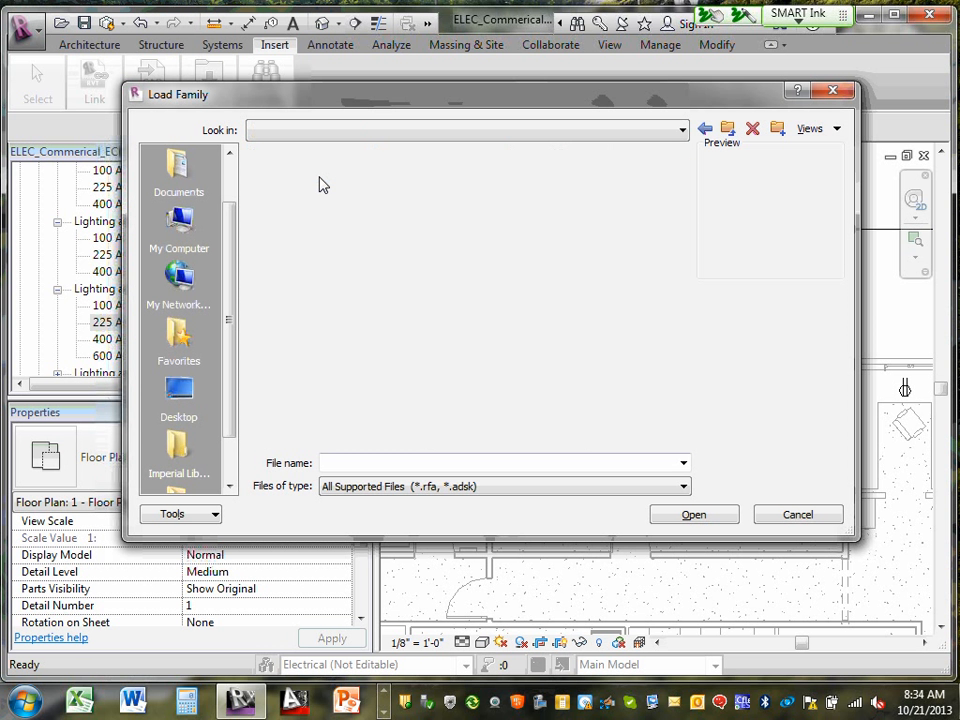
{"action": "double_click", "coordinate": [315, 190]}
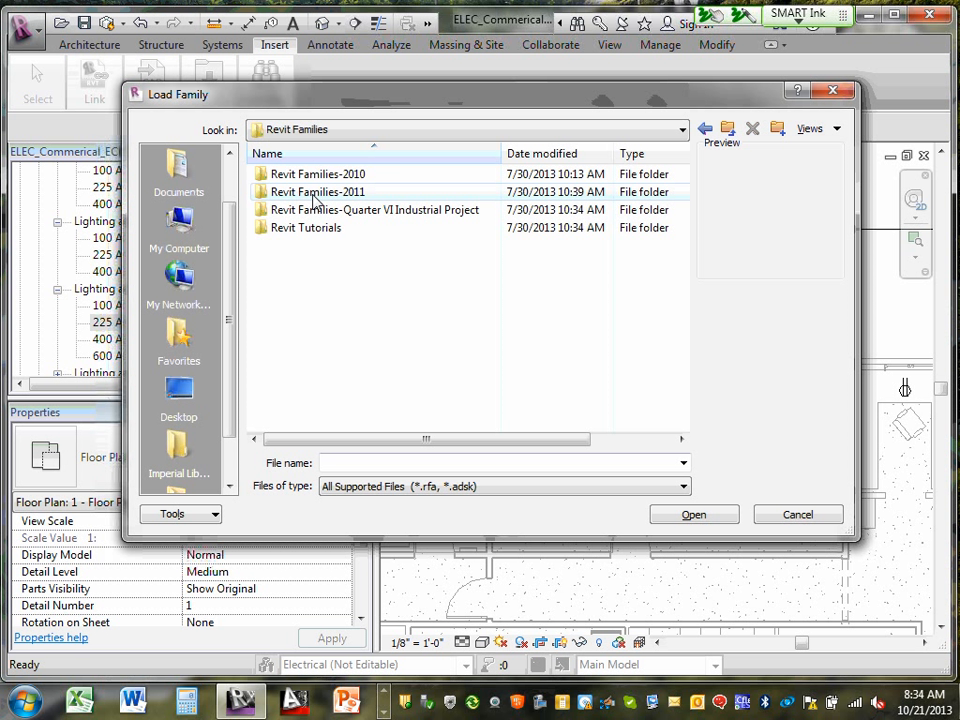
- Load the DCT_Meter Cabinet family from Revit Families-Quarter VI Industrial Project/Electrical Components/Electrical Equipment
{"action": "left_click", "coordinate": [377, 212]}
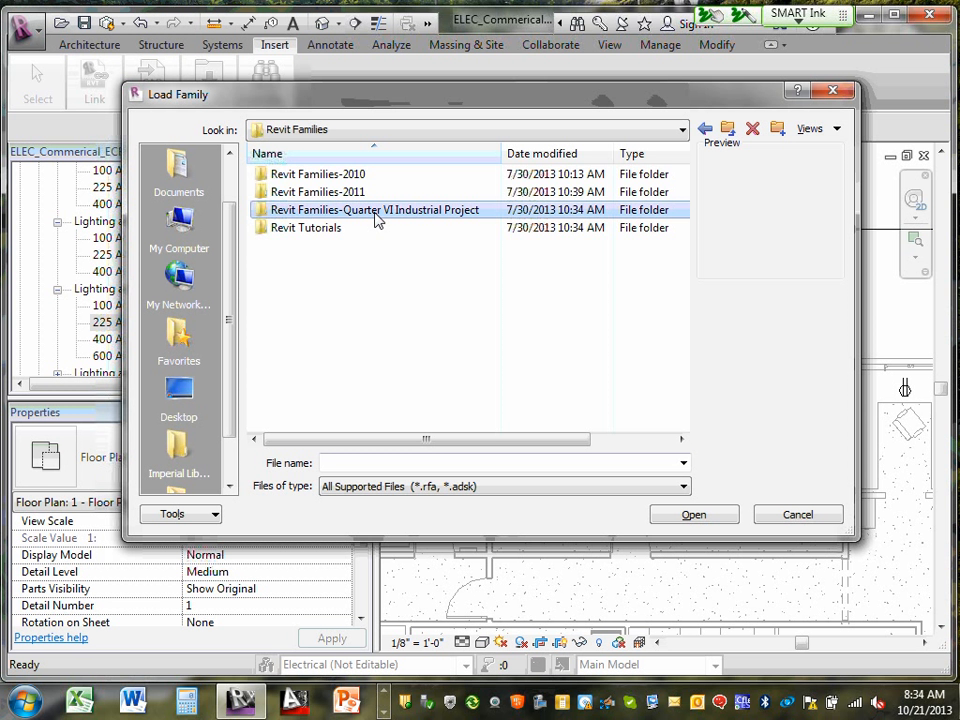
{"action": "double_click", "coordinate": [376, 214]}
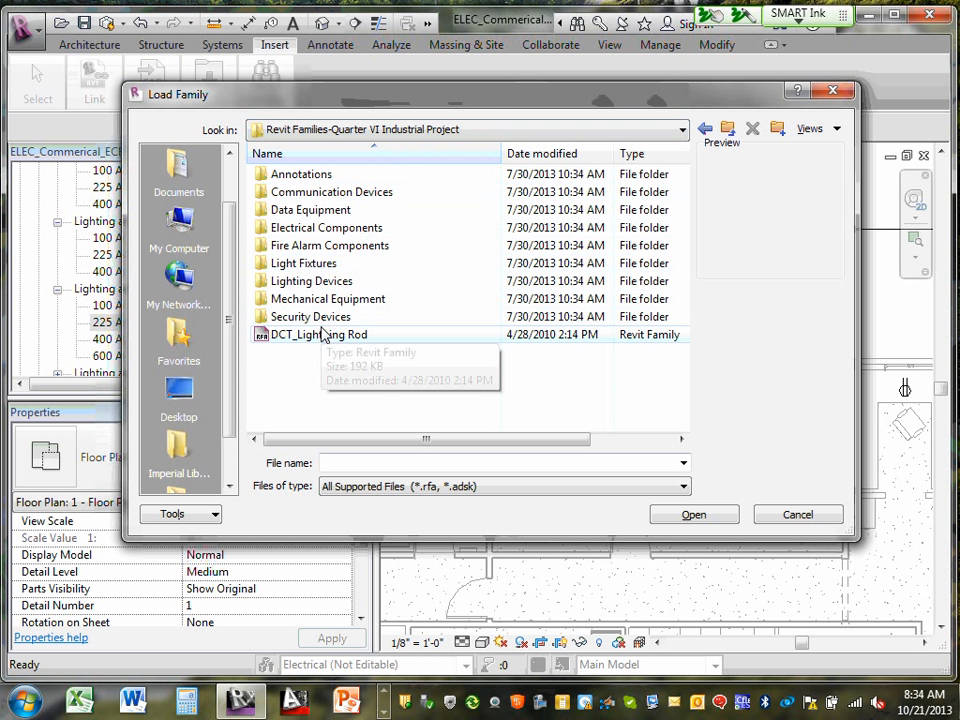
{"action": "left_click", "coordinate": [351, 232]}
{"action": "double_click", "coordinate": [351, 232]}
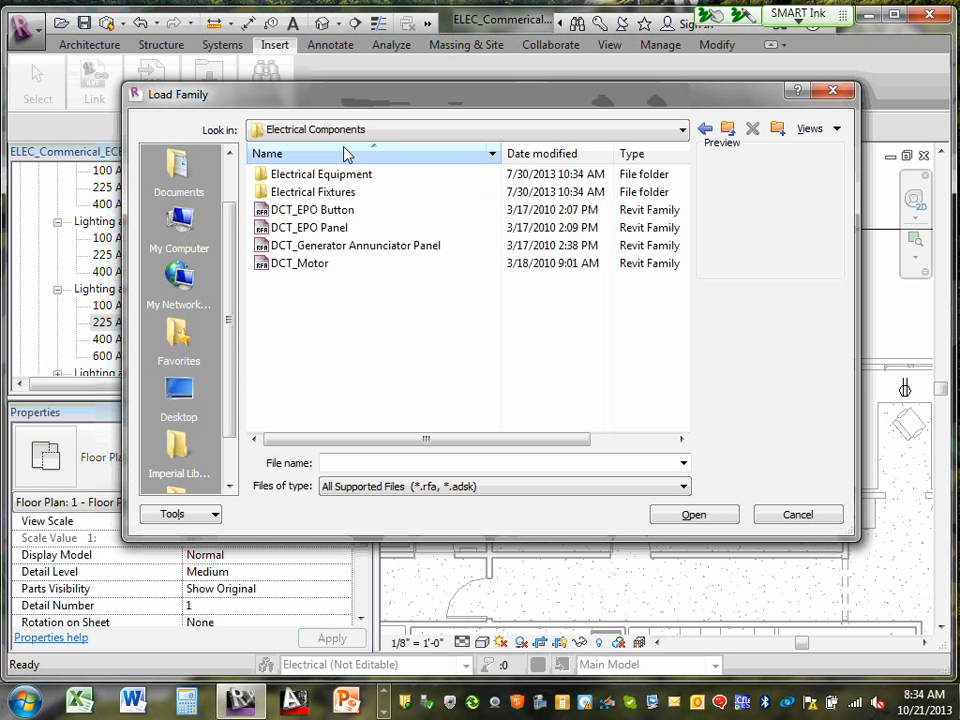
{"action": "double_click", "coordinate": [325, 177]}
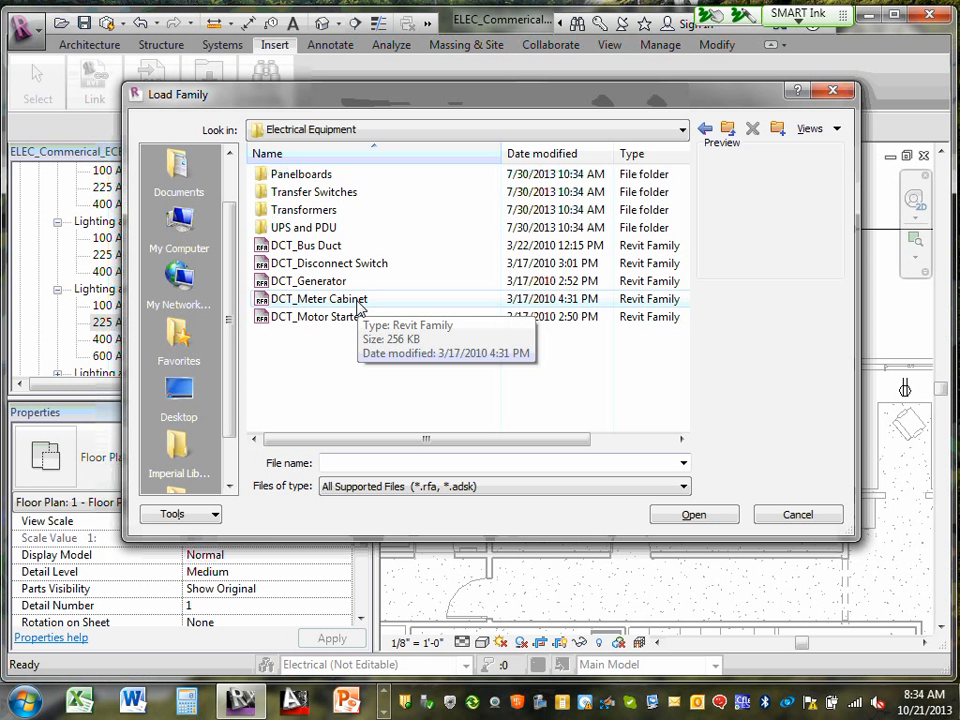
{"action": "left_click", "coordinate": [682, 130]}
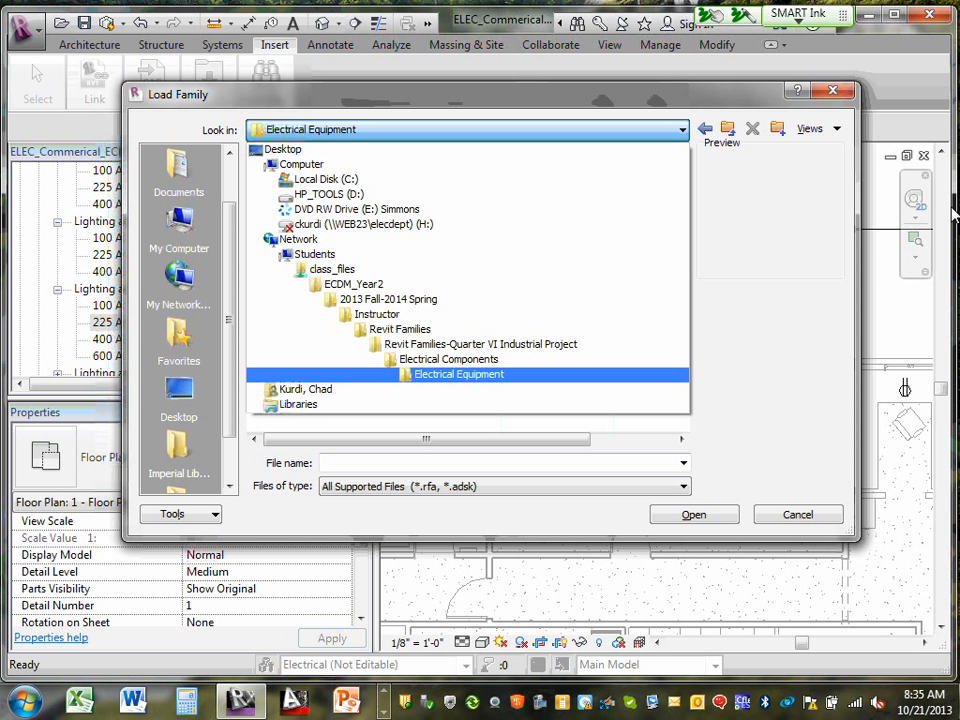
{"action": "left_click", "coordinate": [812, 259]}
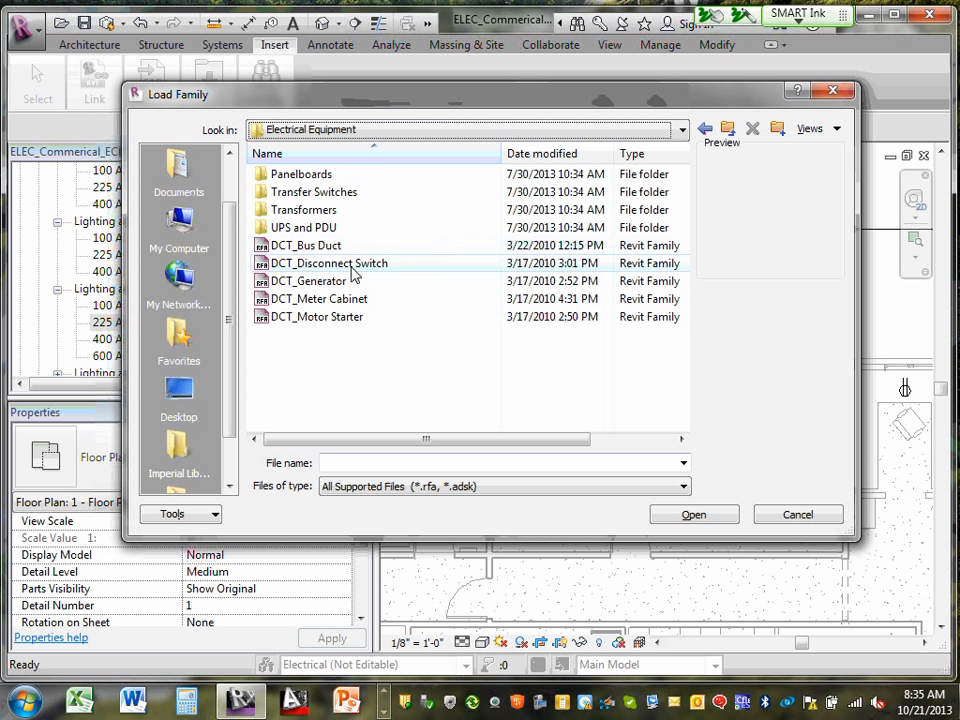
{"action": "left_click", "coordinate": [426, 300]}
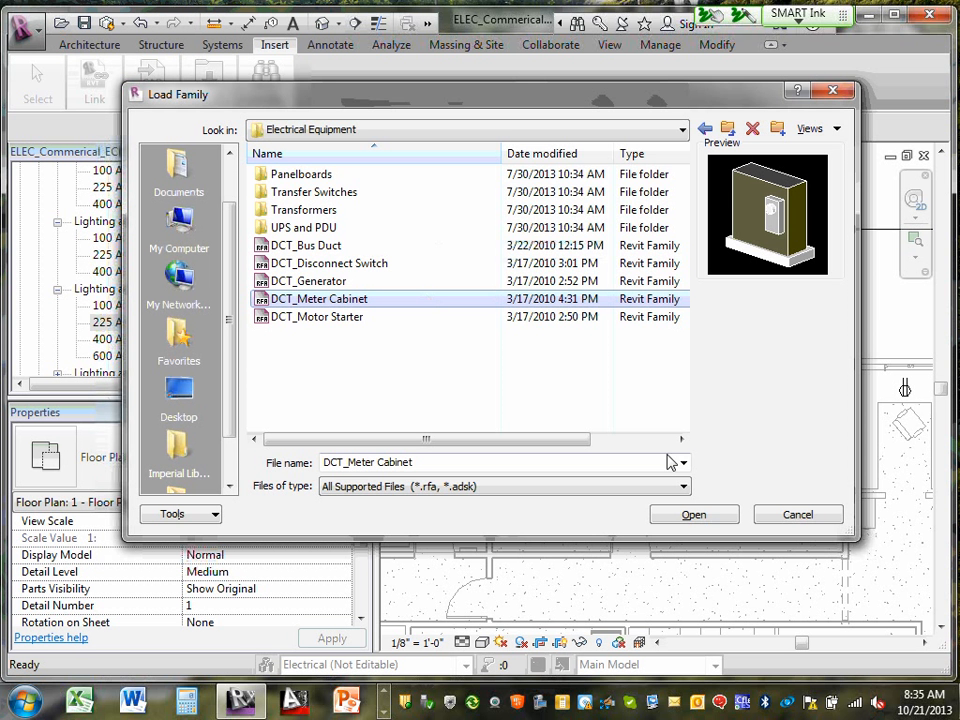
{"action": "left_click", "coordinate": [686, 517]}
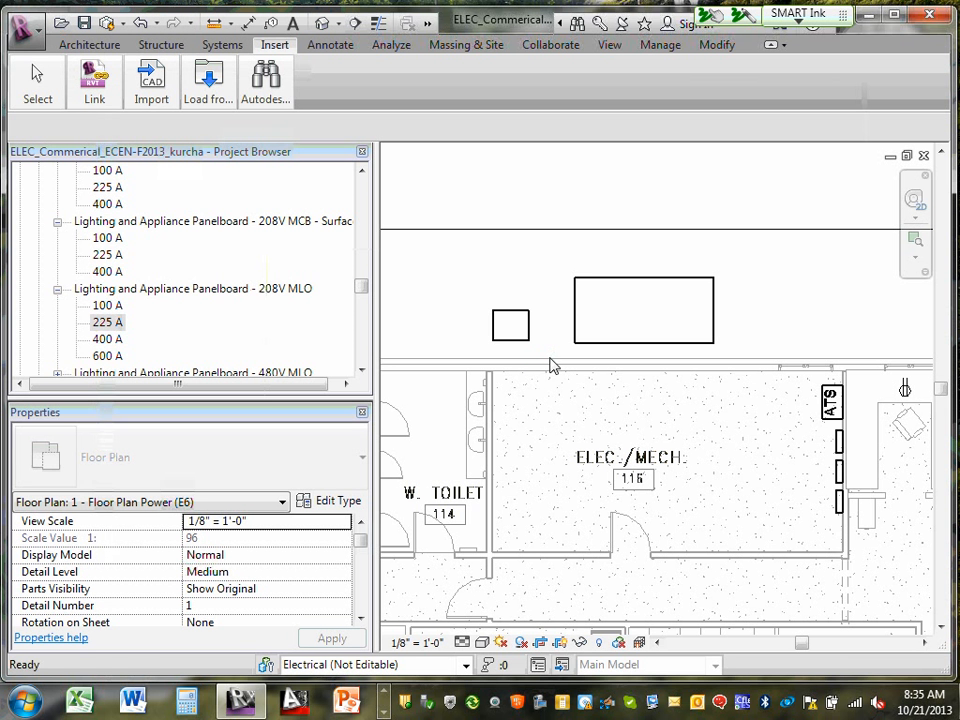
- Place a DCT_Meter Cabinet of type CT CABINET- FLOOR outside the building, above the gap between the small square equipment and the generator
{"action": "left_click_drag", "start_coordinate": [362, 289], "coordinate": [325, 247]}
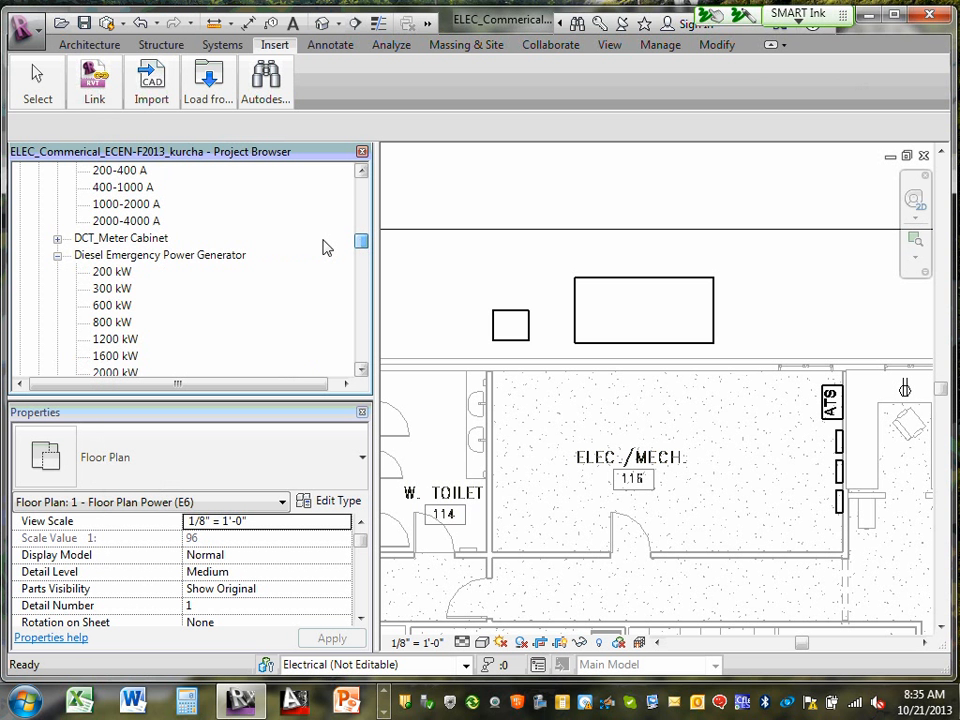
{"action": "left_click", "coordinate": [57, 238]}
{"action": "left_click", "coordinate": [133, 256]}
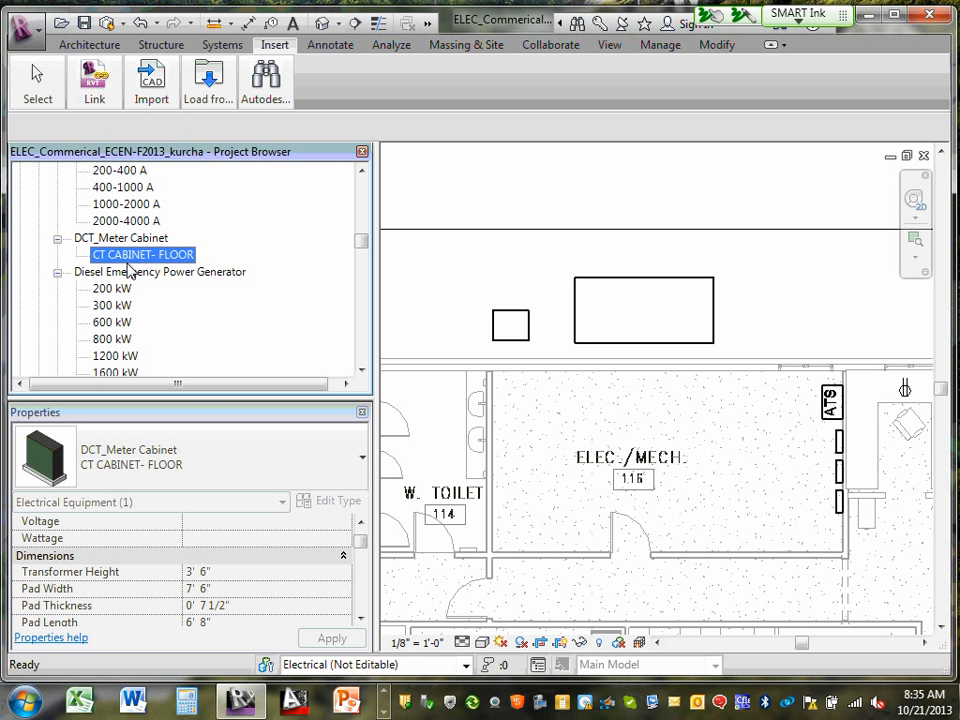
{"action": "left_click_drag", "start_coordinate": [140, 262], "coordinate": [562, 342]}
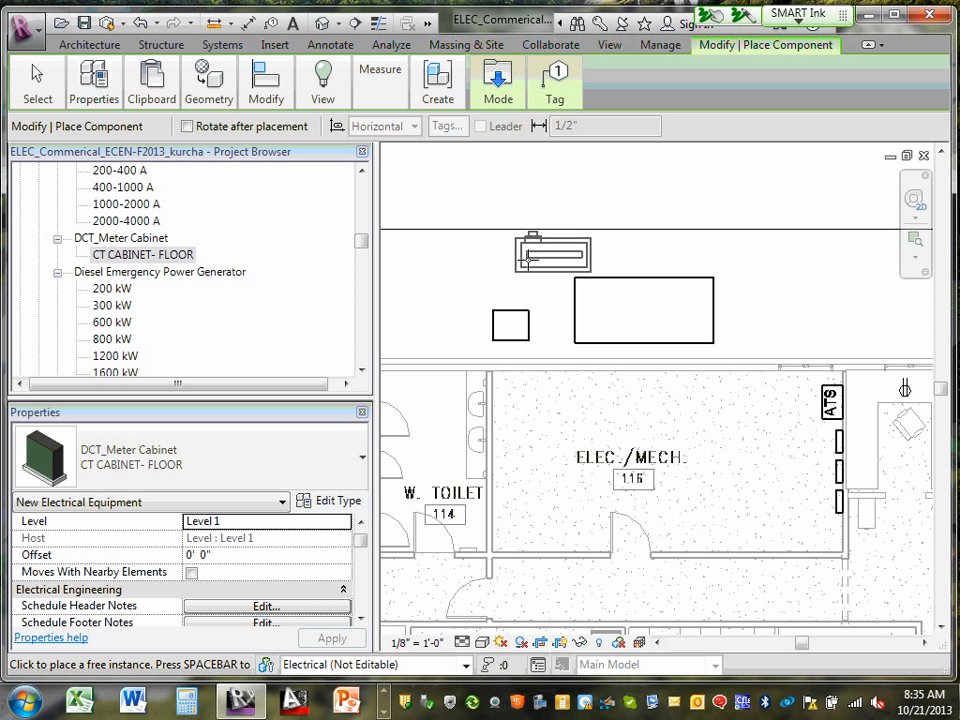
{"action": "left_click", "coordinate": [530, 258]}
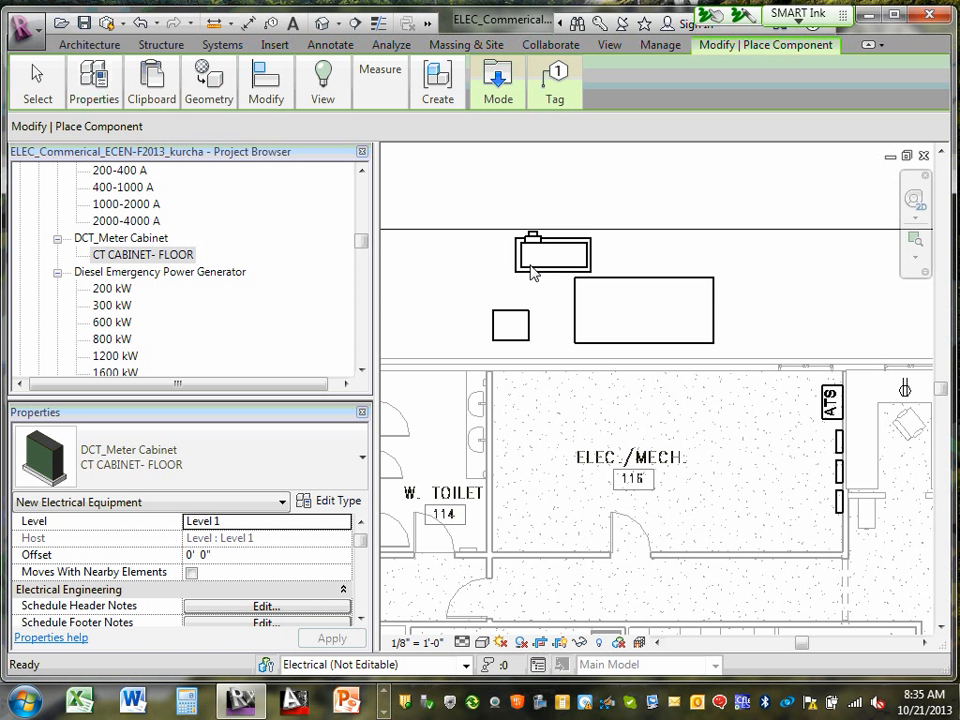
{"action": "key", "text": "Escape"}
- Shift the generator further right and move the meter cabinet down into the gap between the small square equipment and the generator
{"action": "left_click", "coordinate": [712, 316]}
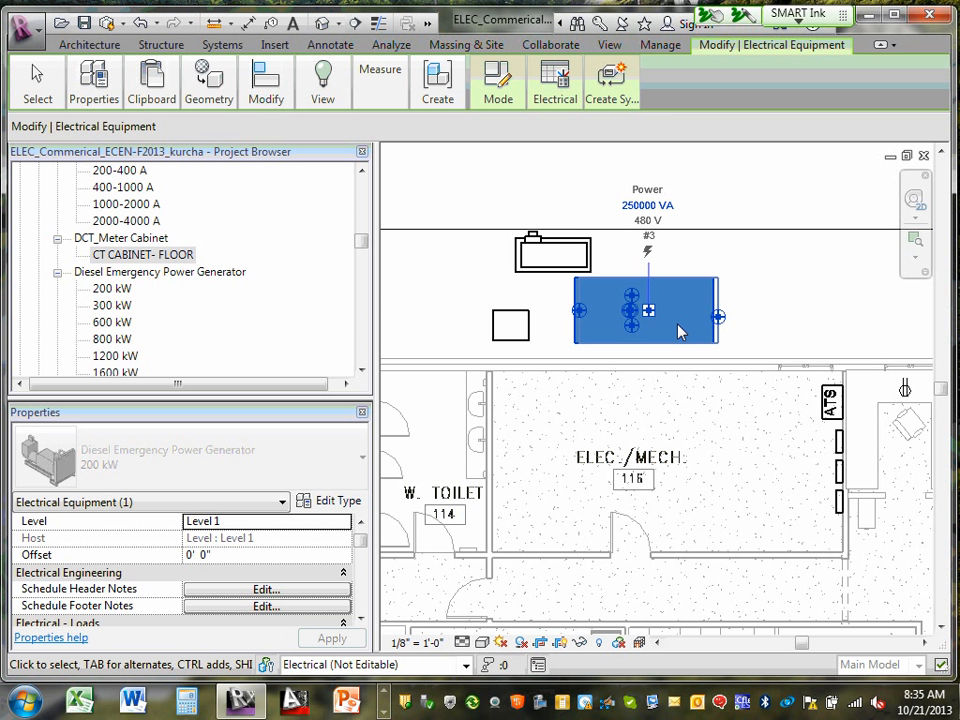
{"action": "key", "text": "Right"}
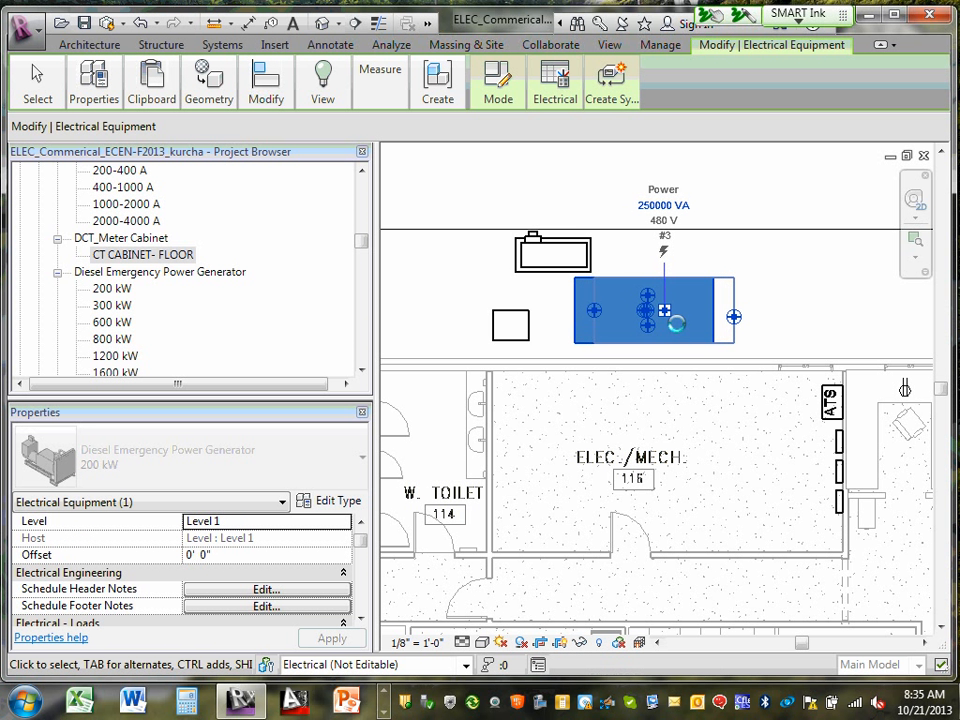
{"action": "key", "text": "Right"}
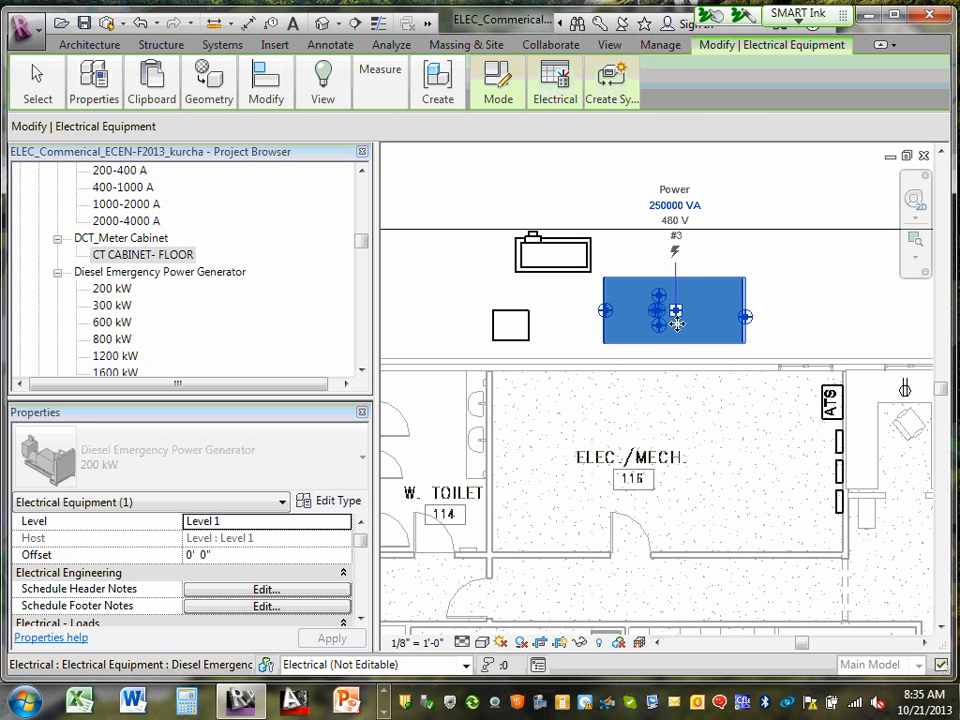
{"action": "key", "text": "Right"}
{"action": "key", "text": "Right"}
{"action": "key", "text": "Right"}
{"action": "key", "text": "Right"}
{"action": "key", "text": "Right"}
{"action": "key", "text": "Right"}
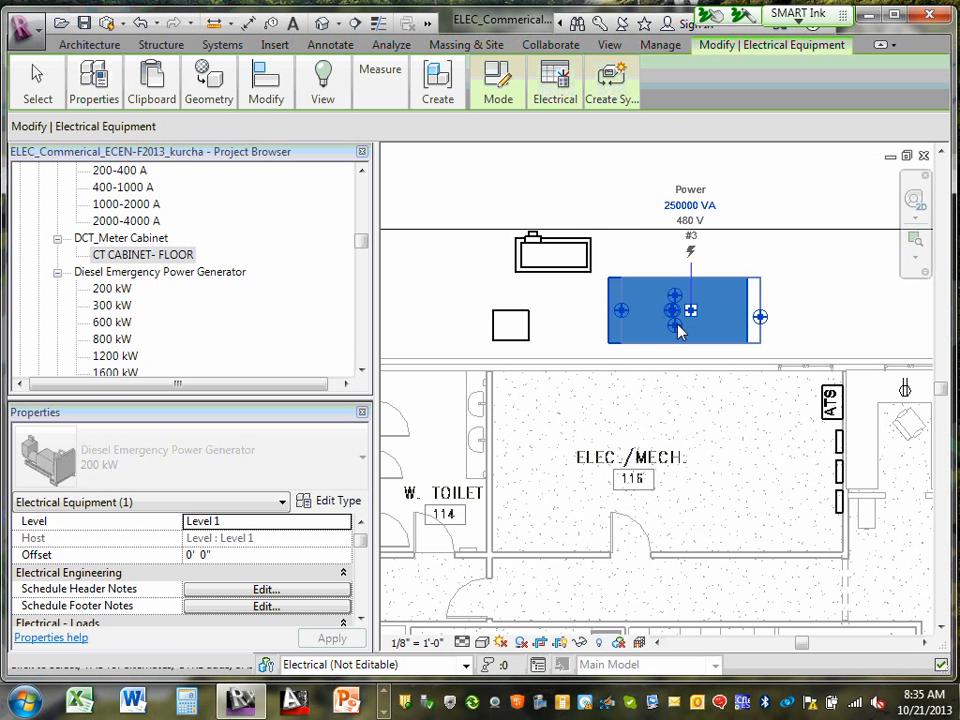
{"action": "key", "text": "Right"}
{"action": "key", "text": "Right"}
{"action": "key", "text": "Right"}
{"action": "key", "text": "Right"}
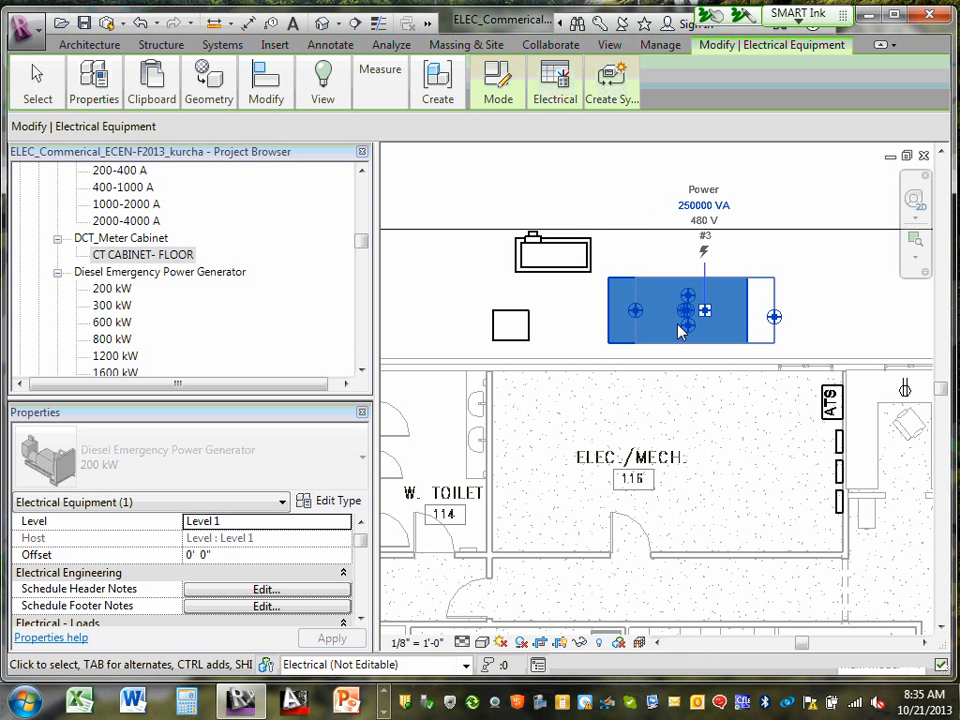
{"action": "key", "text": "Right"}
{"action": "key", "text": "Right"}
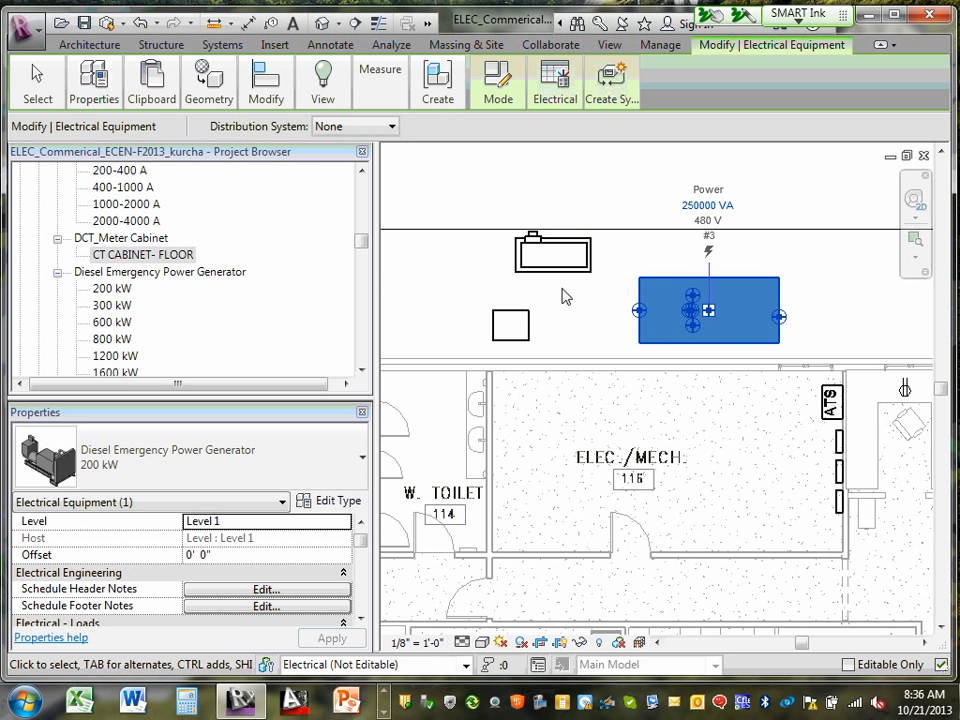
{"action": "left_click", "coordinate": [560, 272]}
{"action": "left_click_drag", "start_coordinate": [564, 277], "coordinate": [585, 343]}
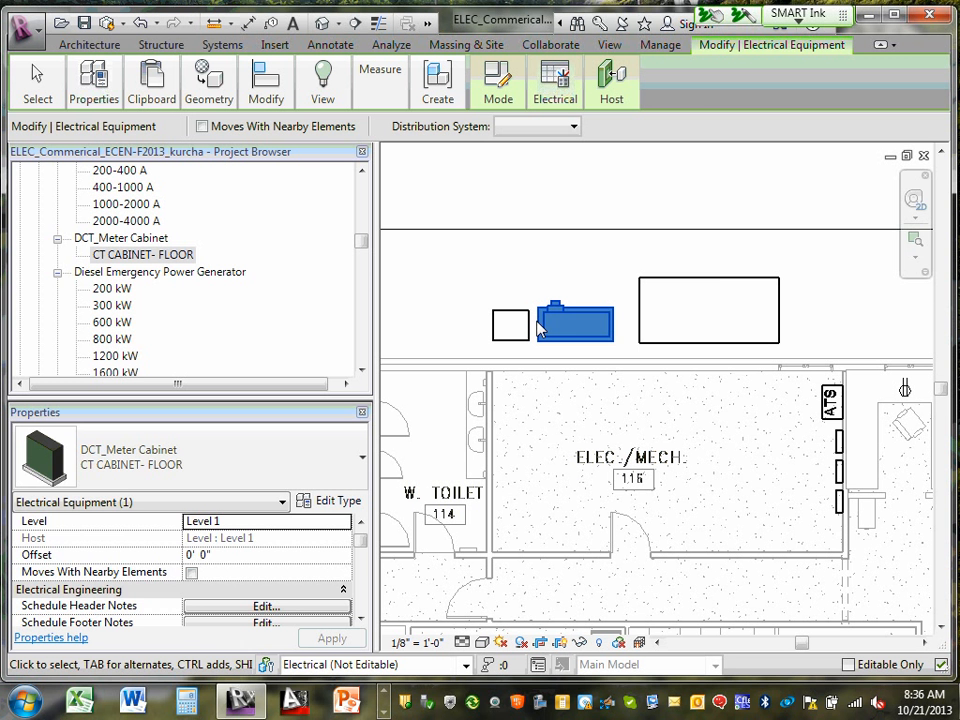
- Swap the meter cabinet and generator so the generator sits beside the small square equipment and the cabinet to the generator's right
{"action": "left_click_drag", "start_coordinate": [566, 320], "coordinate": [856, 307]}
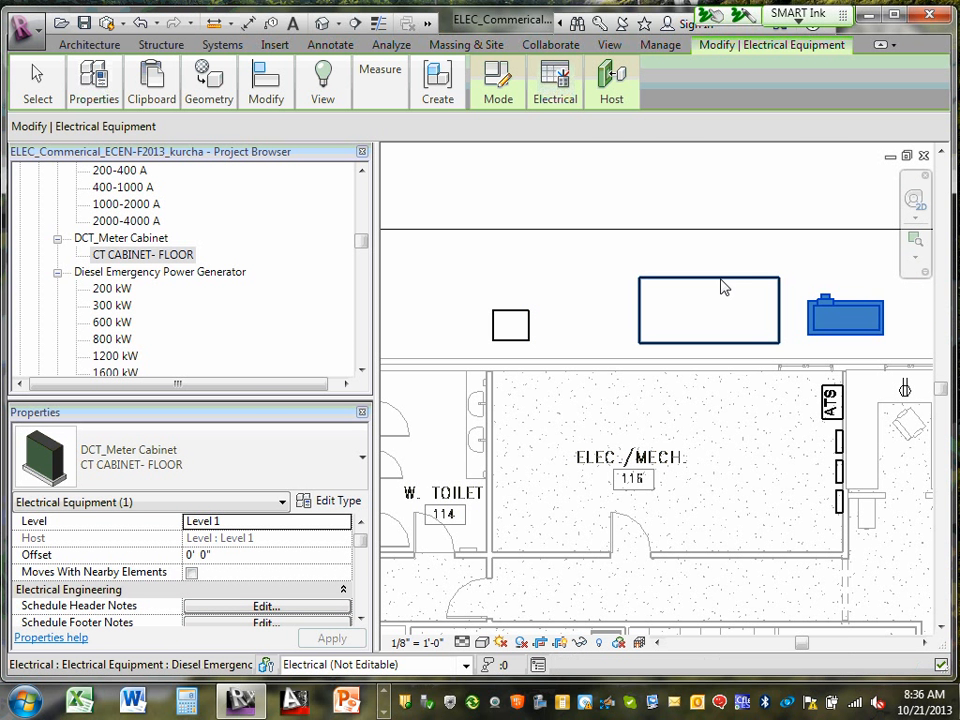
{"action": "left_click", "coordinate": [722, 280]}
{"action": "left_click_drag", "start_coordinate": [722, 275], "coordinate": [628, 281]}
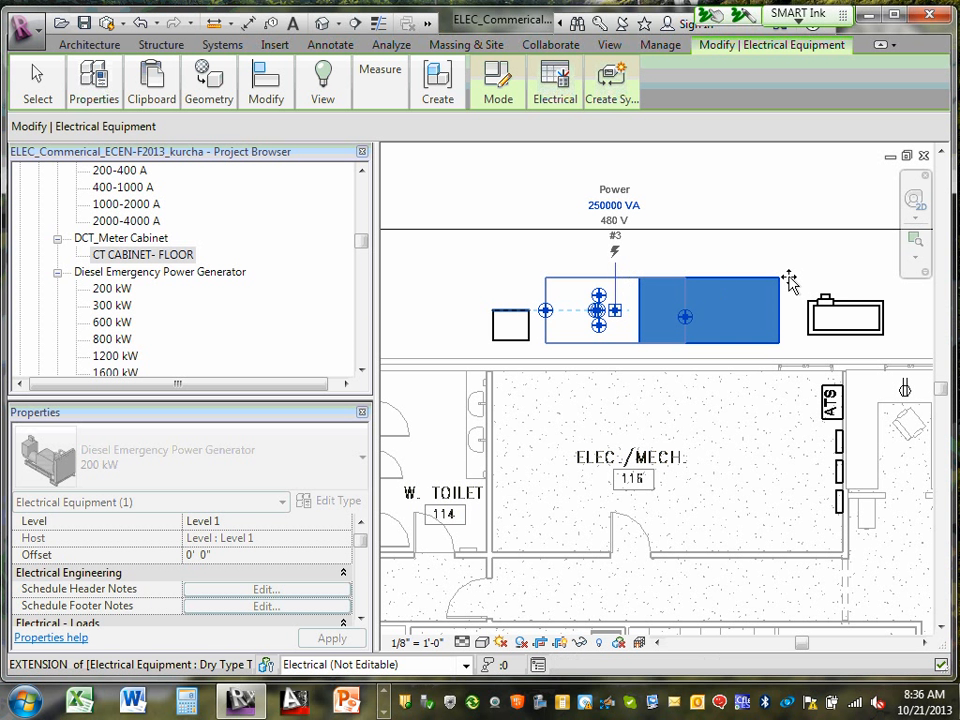
{"action": "left_click", "coordinate": [729, 257]}
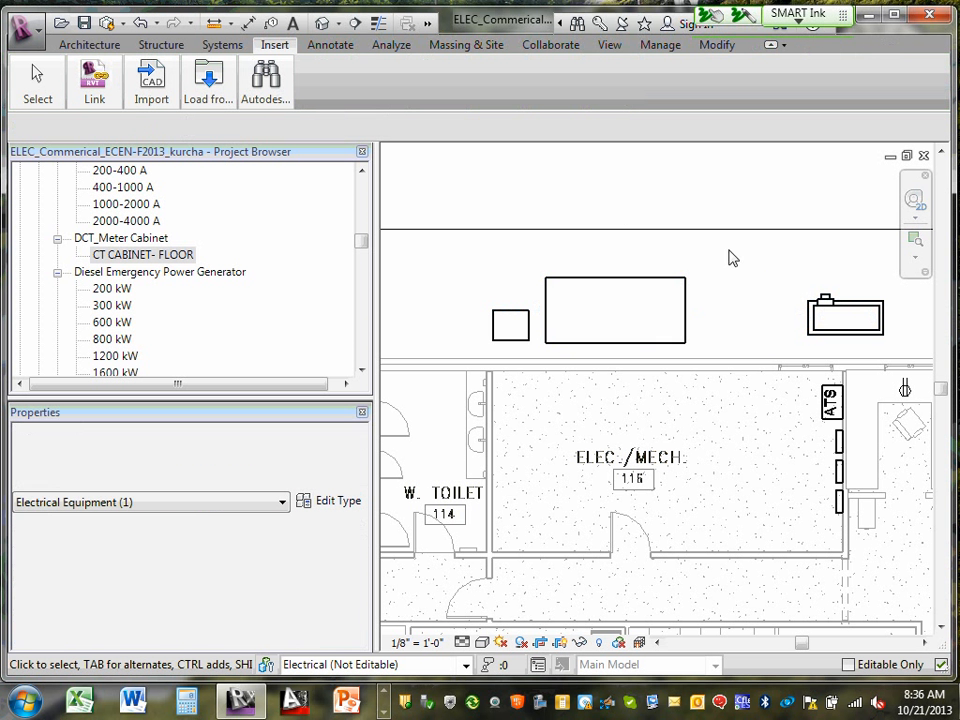
{"action": "left_click_drag", "start_coordinate": [840, 310], "coordinate": [750, 316]}
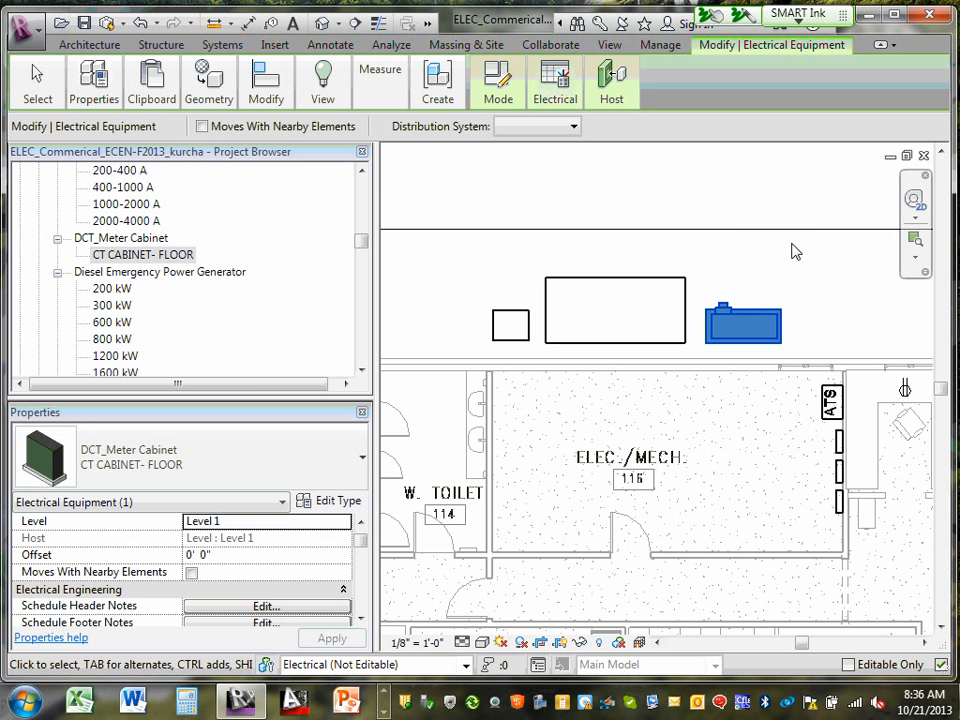
{"action": "left_click", "coordinate": [857, 252]}
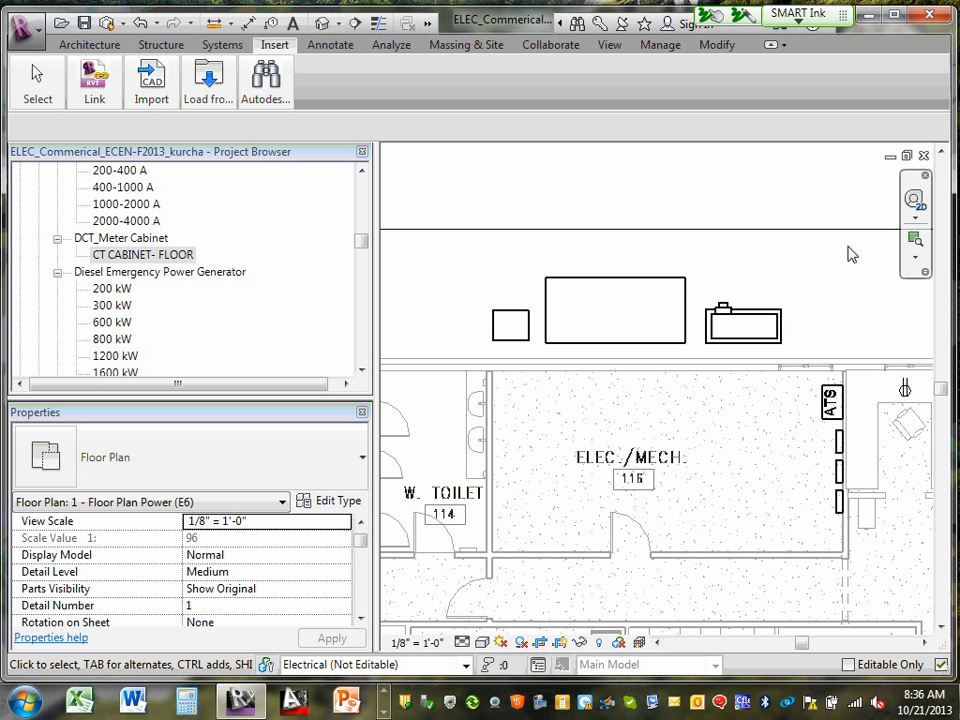
- Rearrange the outdoor equipment so the meter cabinet sits just right of the small square equipment and the generator right of the cabinet
{"action": "left_click", "coordinate": [606, 285]}
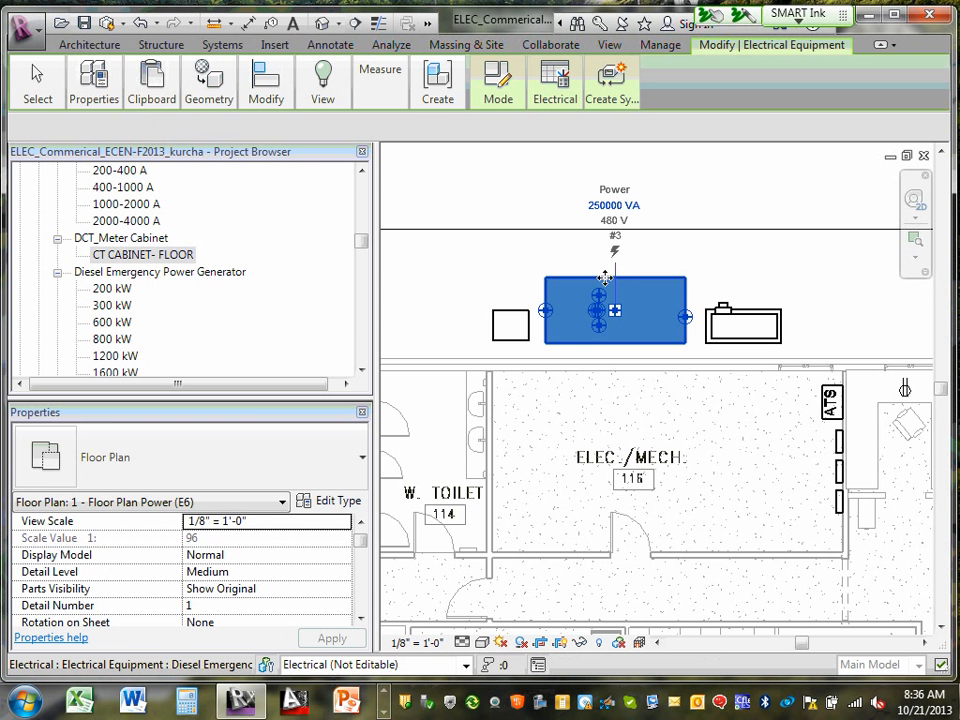
{"action": "left_click_drag", "start_coordinate": [600, 275], "coordinate": [567, 312]}
{"action": "left_click", "coordinate": [712, 322]}
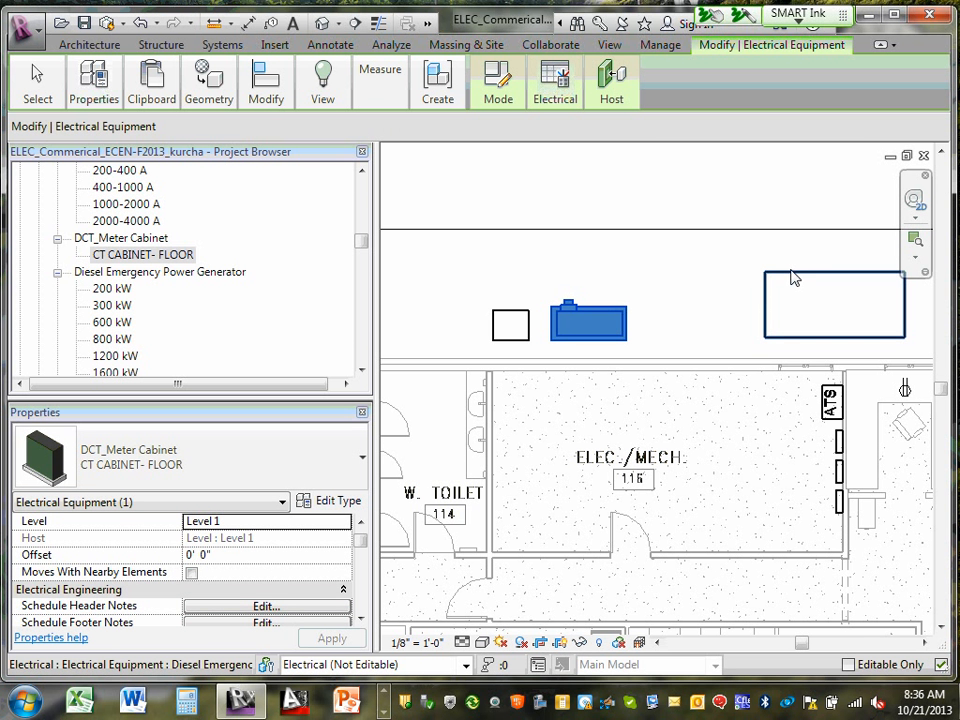
{"action": "left_click", "coordinate": [792, 274]}
{"action": "left_click_drag", "start_coordinate": [791, 273], "coordinate": [664, 274]}
{"action": "left_click", "coordinate": [591, 275]}
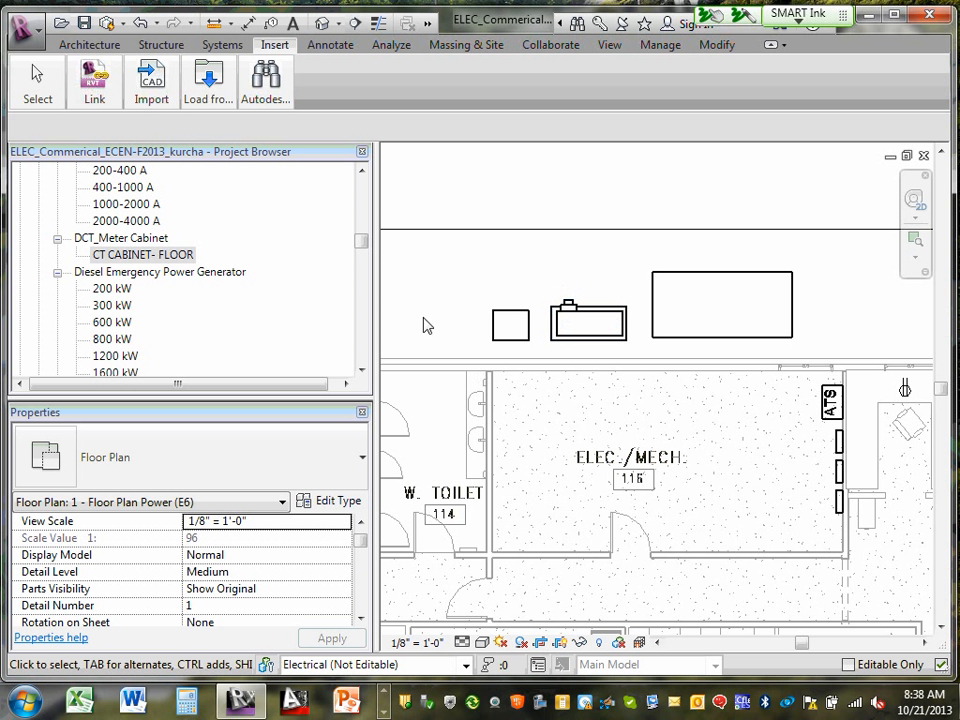
- Return the Project Browser from the families to the Power views and narrow the docked palettes to enlarge the plan area
{"action": "left_click_drag", "start_coordinate": [361, 243], "coordinate": [361, 229]}
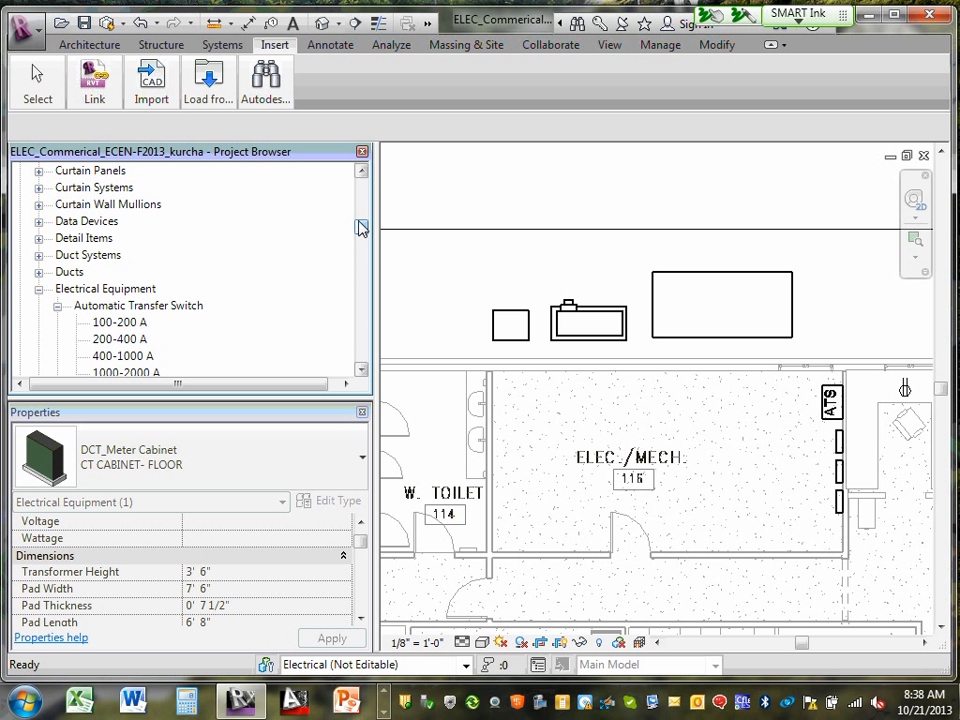
{"action": "left_click_drag", "start_coordinate": [361, 228], "coordinate": [343, 308]}
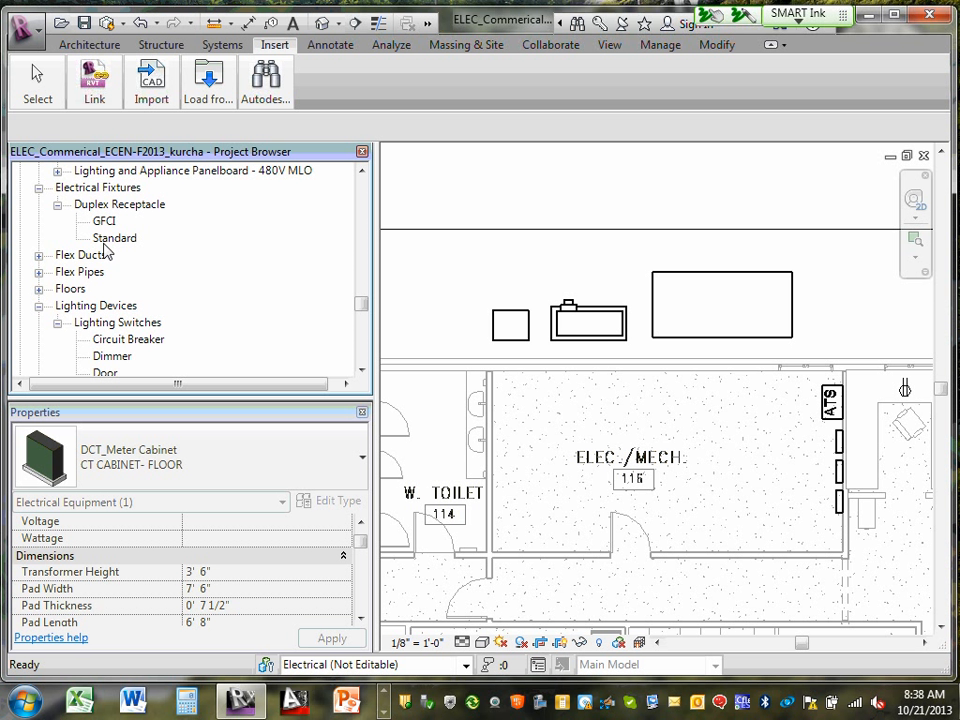
{"action": "left_click_drag", "start_coordinate": [362, 304], "coordinate": [360, 182]}
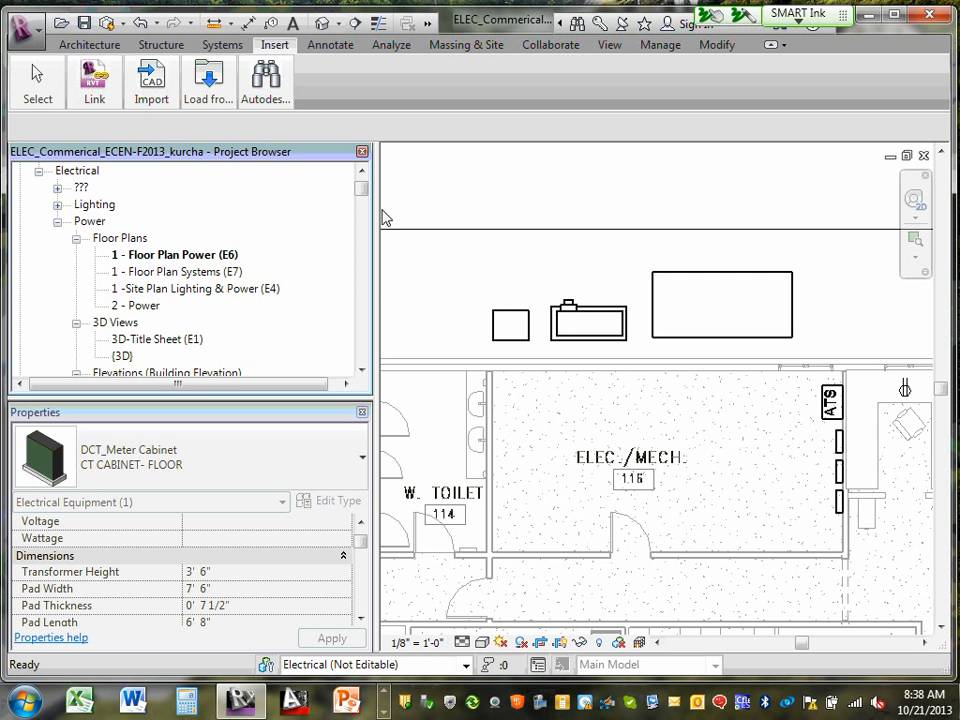
{"action": "mouse_move", "coordinate": [377, 216]}
{"action": "left_mouse_down"}
{"action": "mouse_move", "coordinate": [238, 219]}
{"action": "mouse_move", "coordinate": [236, 229]}
{"action": "left_mouse_up"}
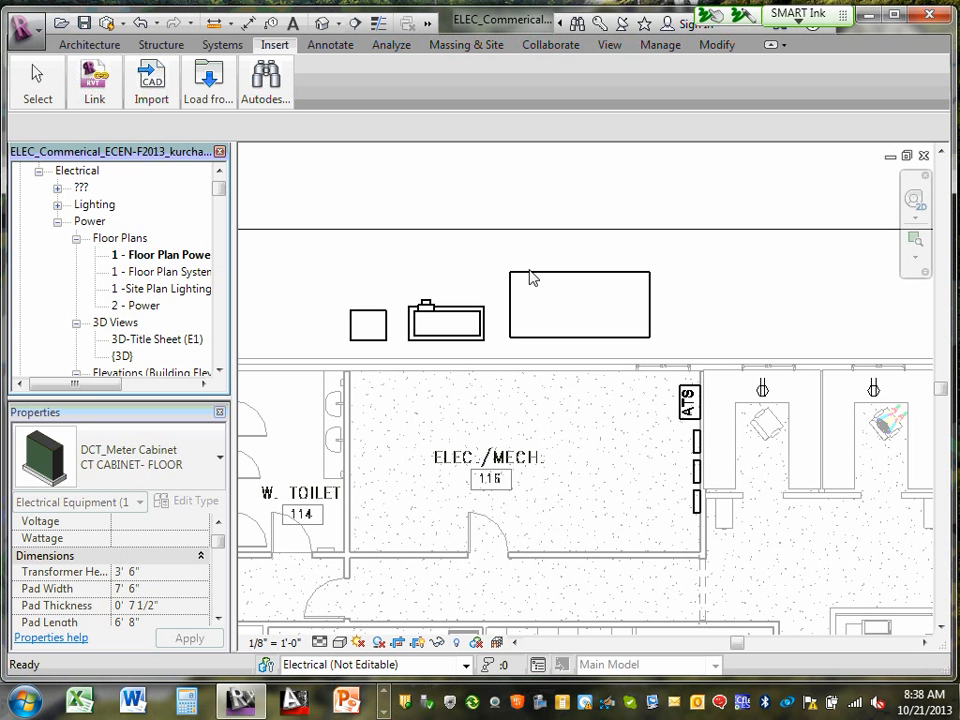
- Select the 600 A panelboard just below the ATS, give the Properties palette more height, and set the panel name to MP
{"action": "left_click", "coordinate": [696, 443]}
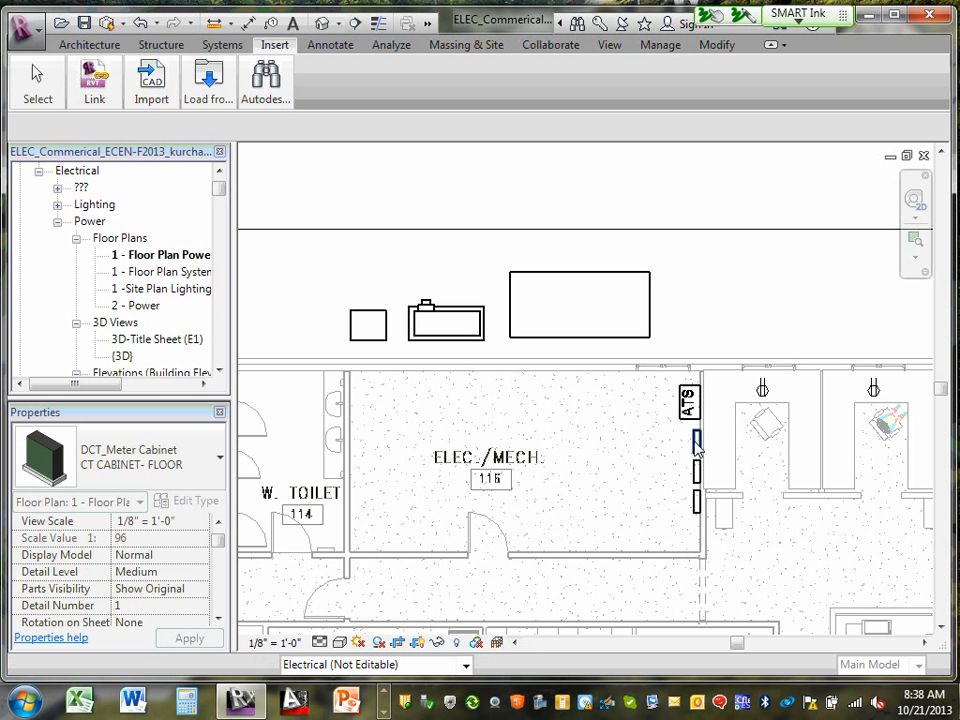
{"action": "left_click", "coordinate": [696, 443]}
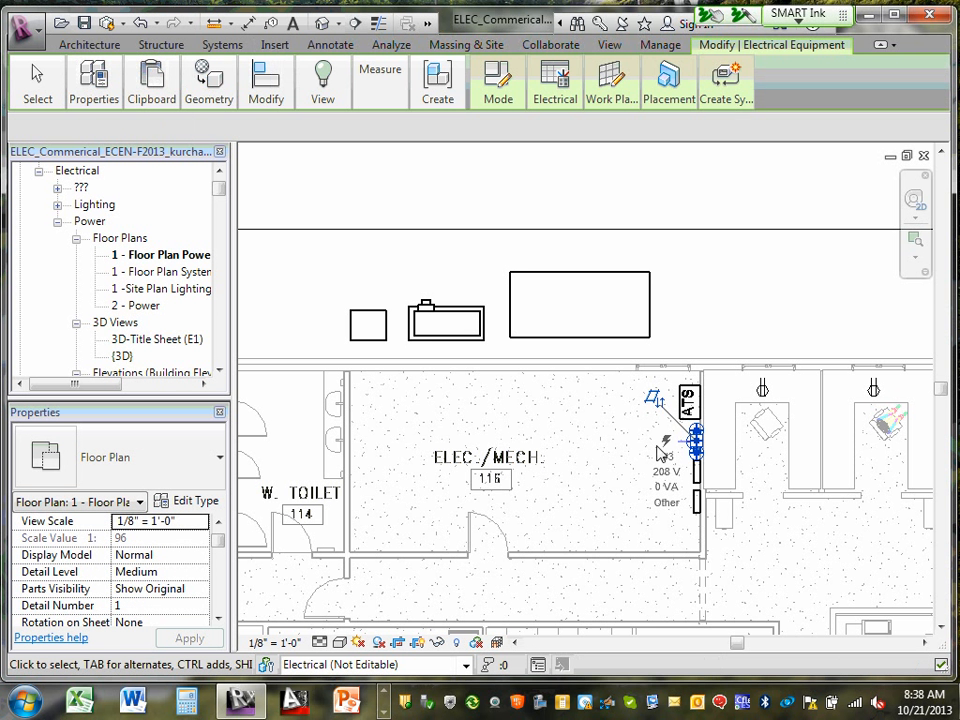
{"action": "left_click_drag", "start_coordinate": [133, 406], "coordinate": [122, 296]}
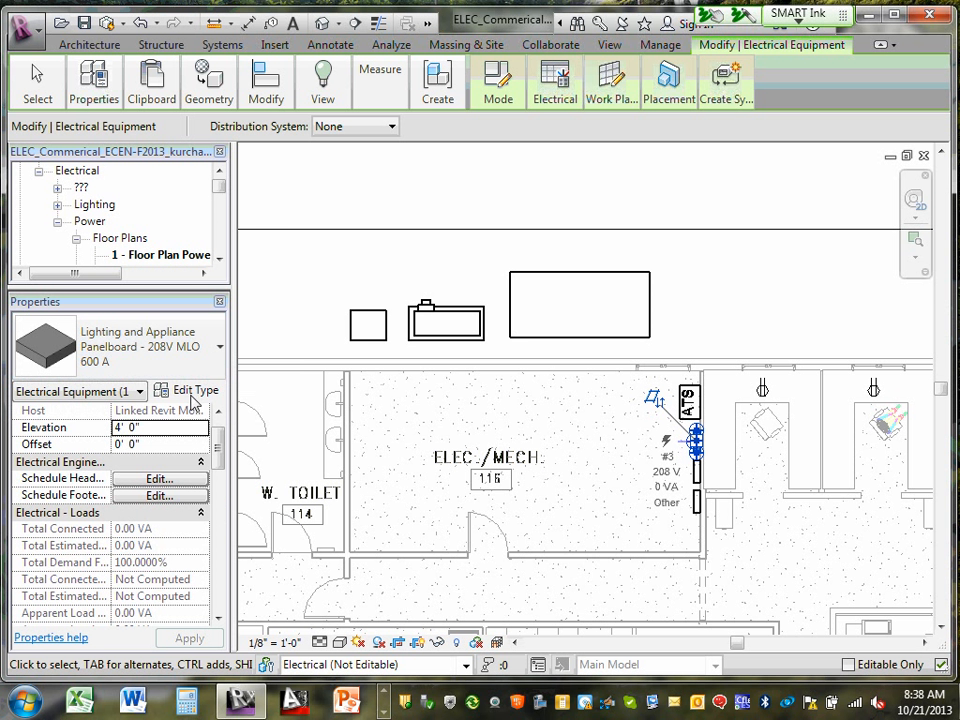
{"action": "mouse_move", "coordinate": [213, 455]}
{"action": "left_mouse_down"}
{"action": "mouse_move", "coordinate": [218, 443]}
{"action": "mouse_move", "coordinate": [220, 484]}
{"action": "mouse_move", "coordinate": [220, 440]}
{"action": "left_mouse_up"}
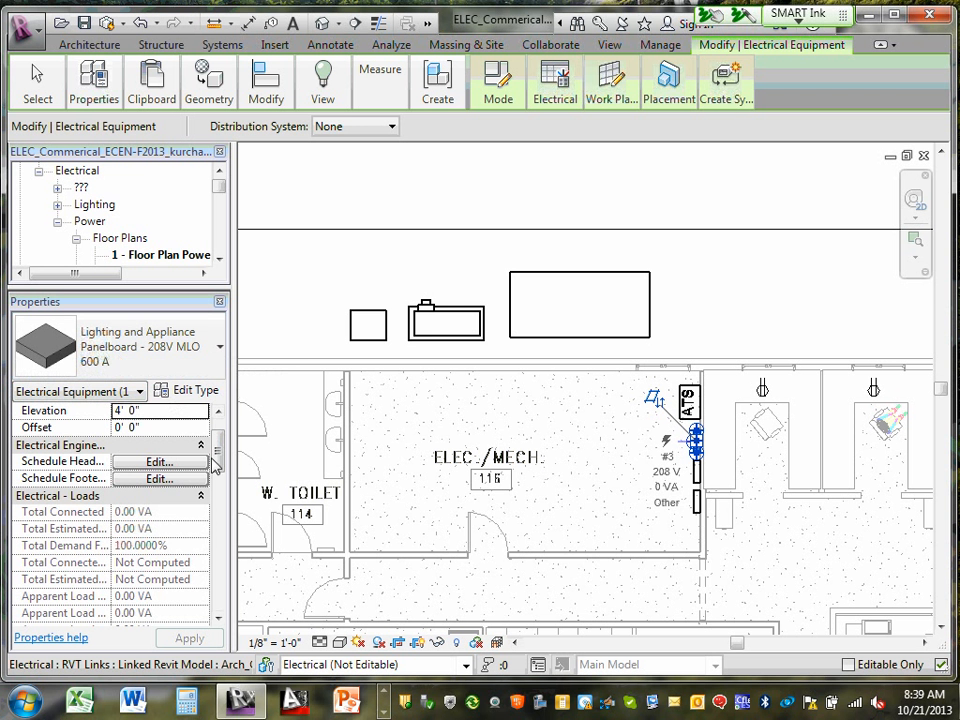
{"action": "left_click_drag", "start_coordinate": [216, 445], "coordinate": [219, 522]}
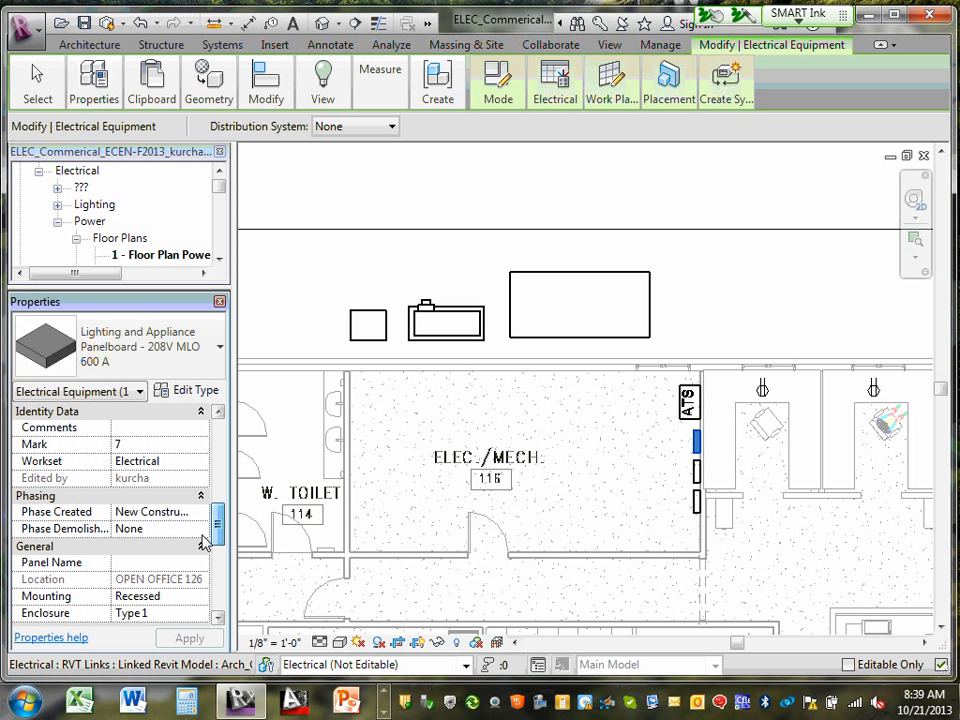
{"action": "left_click", "coordinate": [164, 563]}
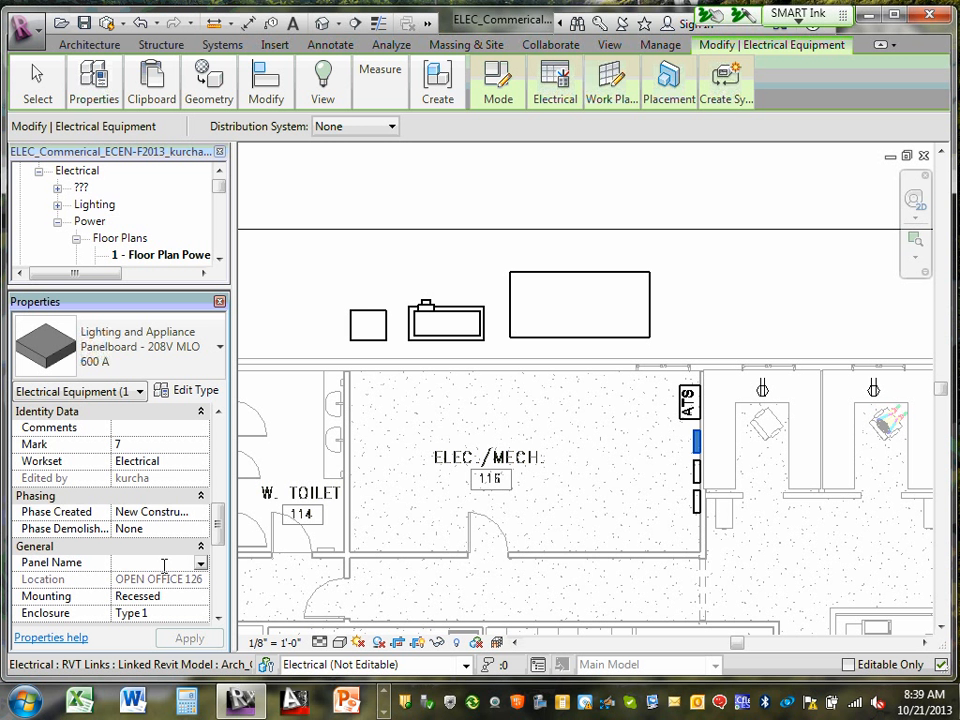
{"action": "type", "text": "MP"}
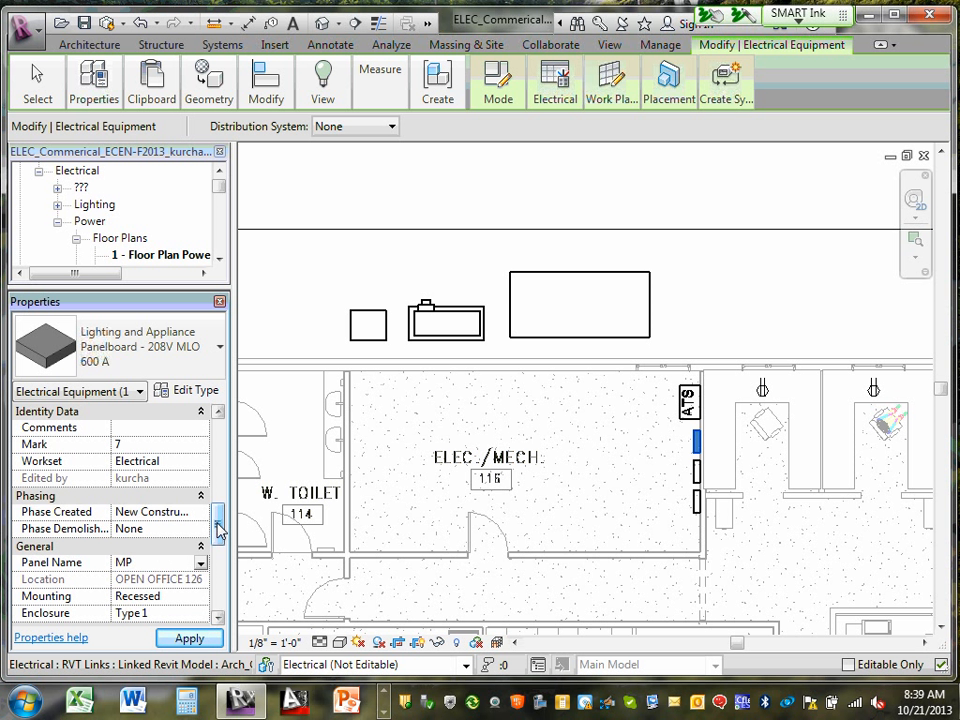
- Examine the mounting options of panelboard MP
{"action": "left_click_drag", "start_coordinate": [216, 521], "coordinate": [220, 538]}
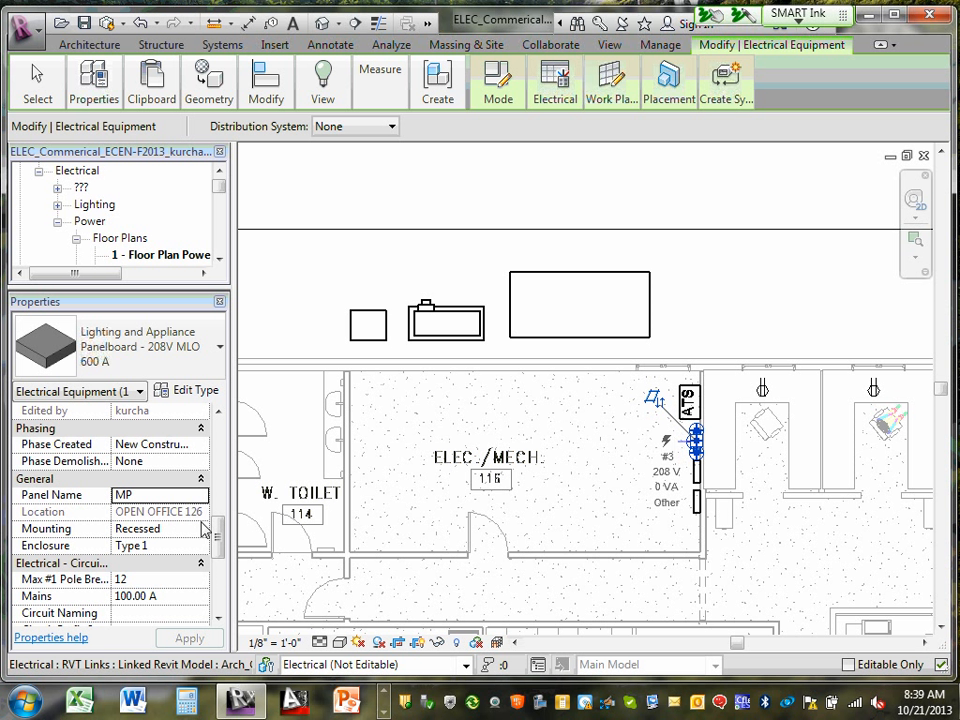
{"action": "left_click", "coordinate": [192, 530]}
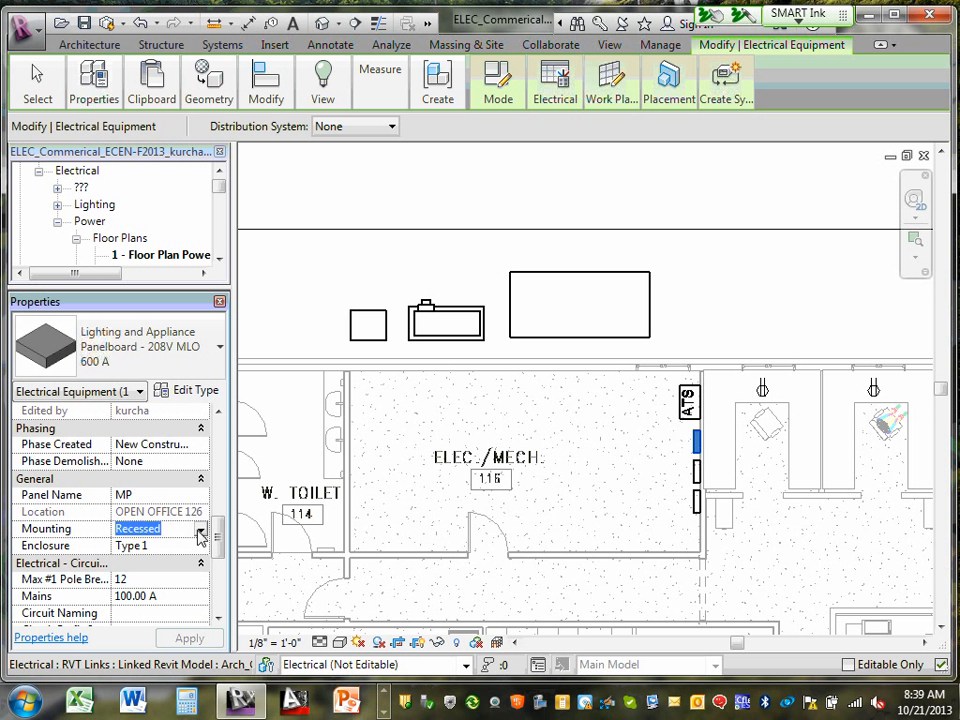
{"action": "left_click", "coordinate": [200, 530]}
{"action": "left_click", "coordinate": [205, 544]}
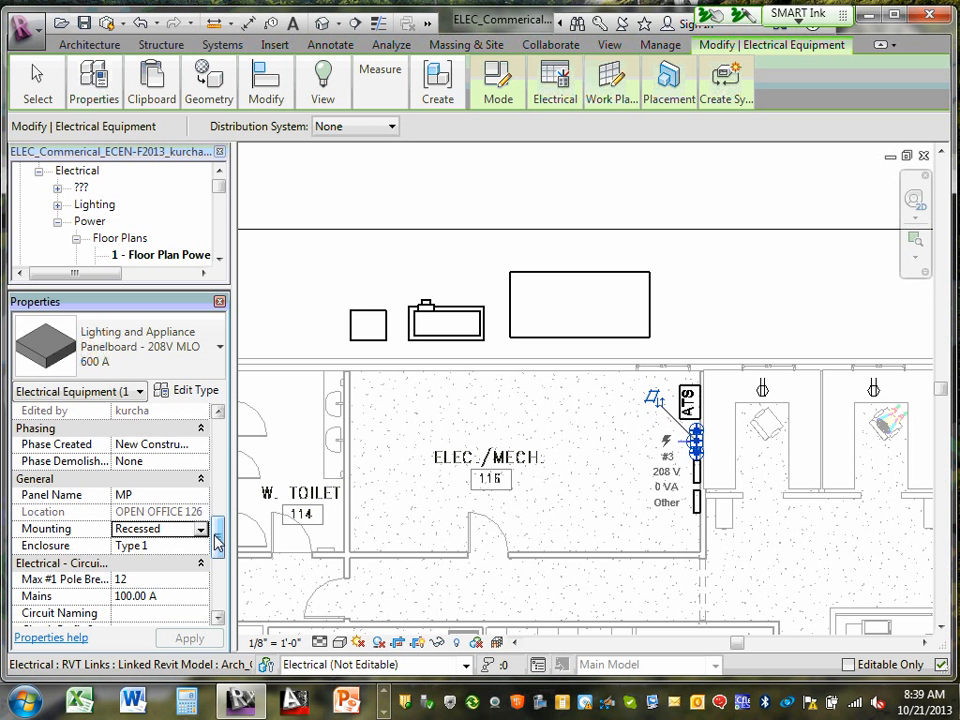
- Set panelboard MP's maximum number of single-pole breakers to 42 and its mains rating to 500 A
{"action": "left_click_drag", "start_coordinate": [216, 536], "coordinate": [216, 553]}
{"action": "left_click", "coordinate": [146, 511]}
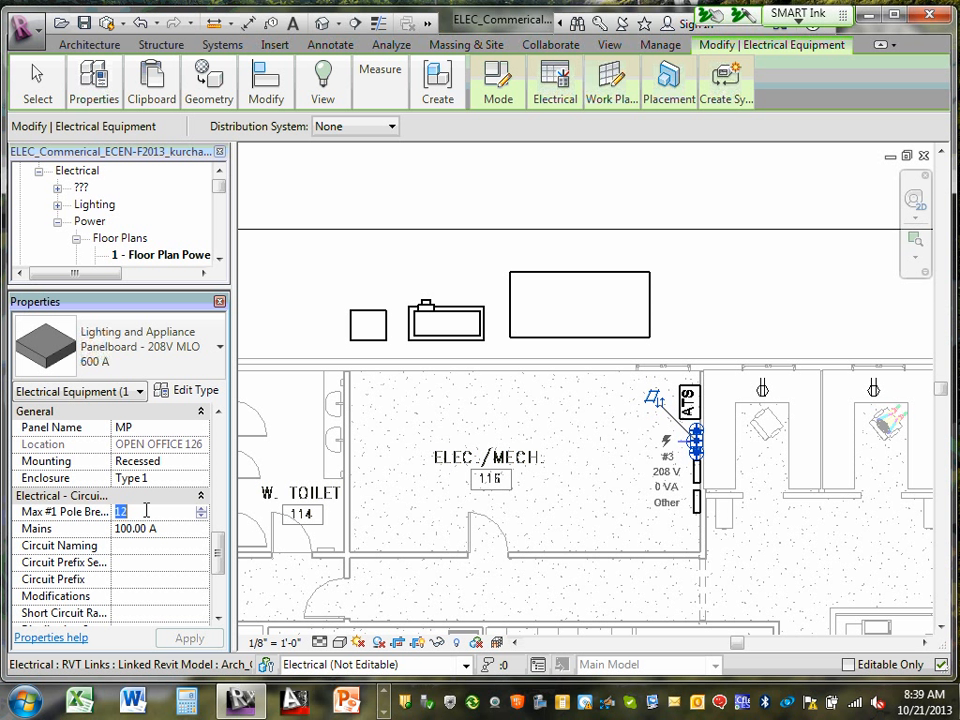
{"action": "type", "text": "42"}
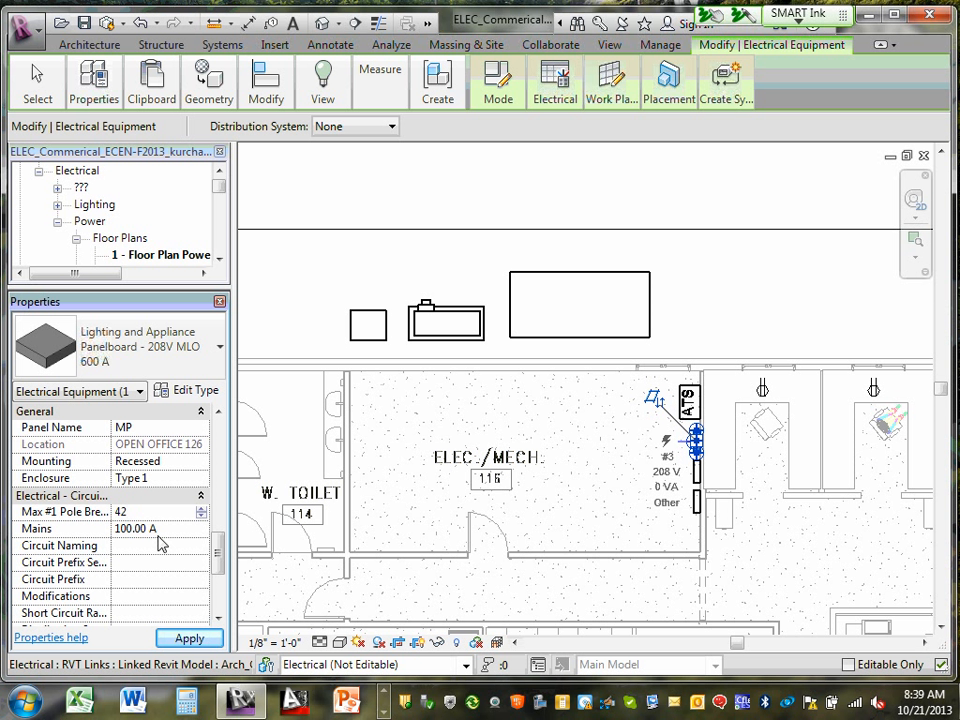
{"action": "left_click", "coordinate": [155, 529]}
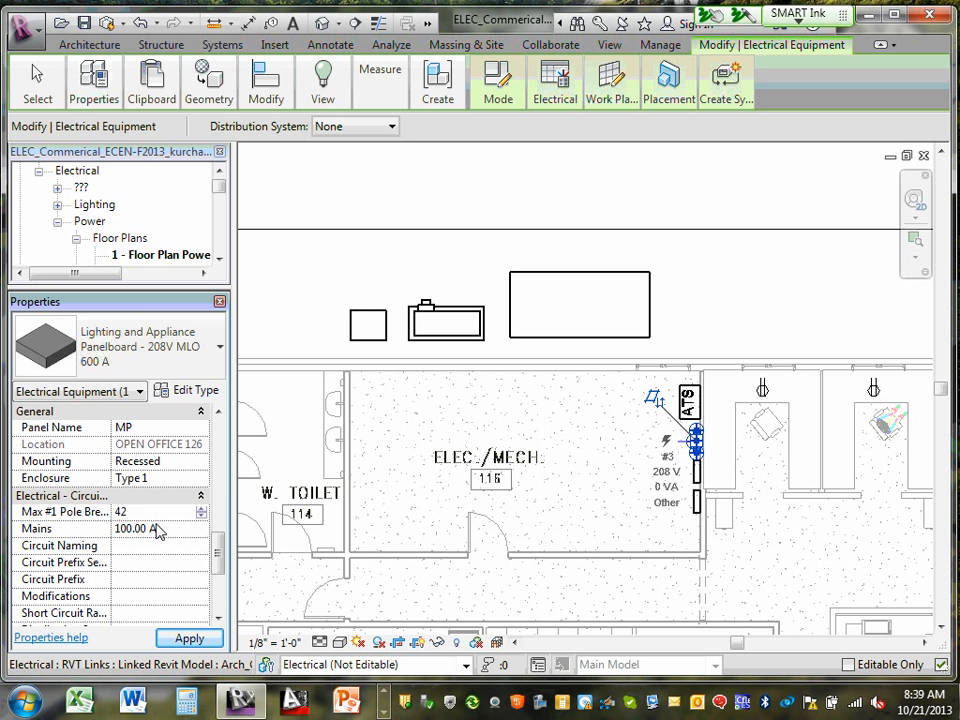
{"action": "double_click", "coordinate": [148, 528]}
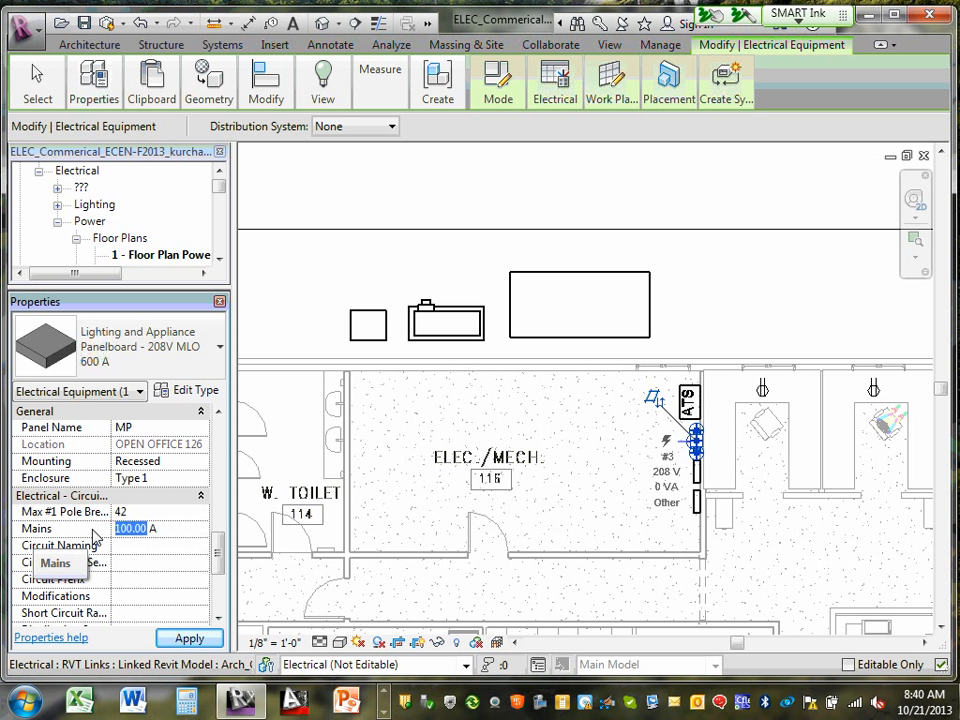
{"action": "type", "text": "5"}
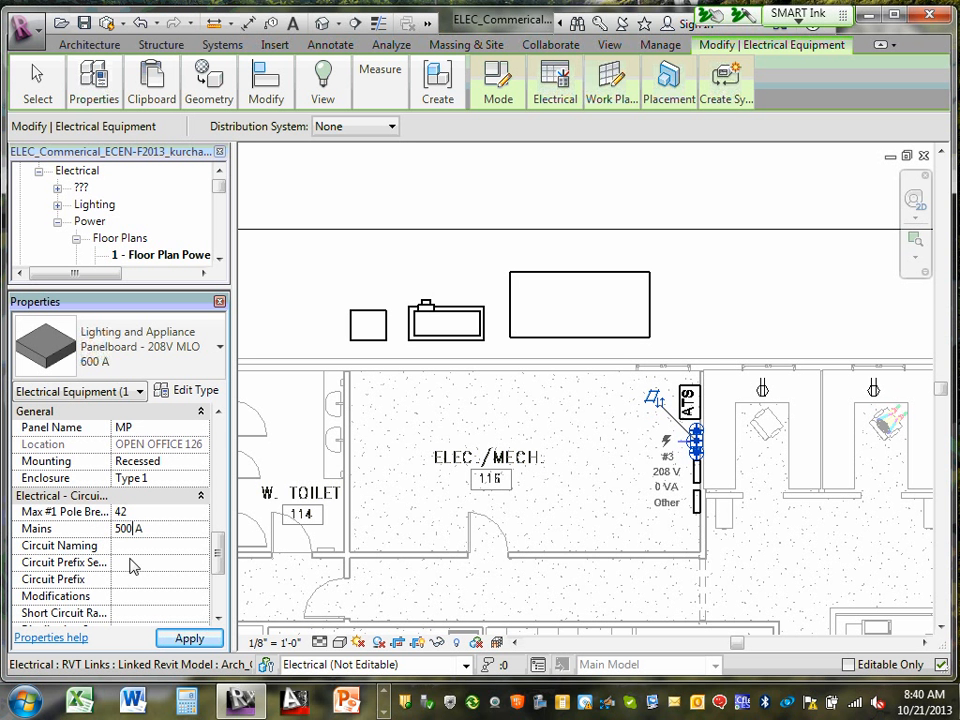
{"action": "left_click", "coordinate": [137, 547]}
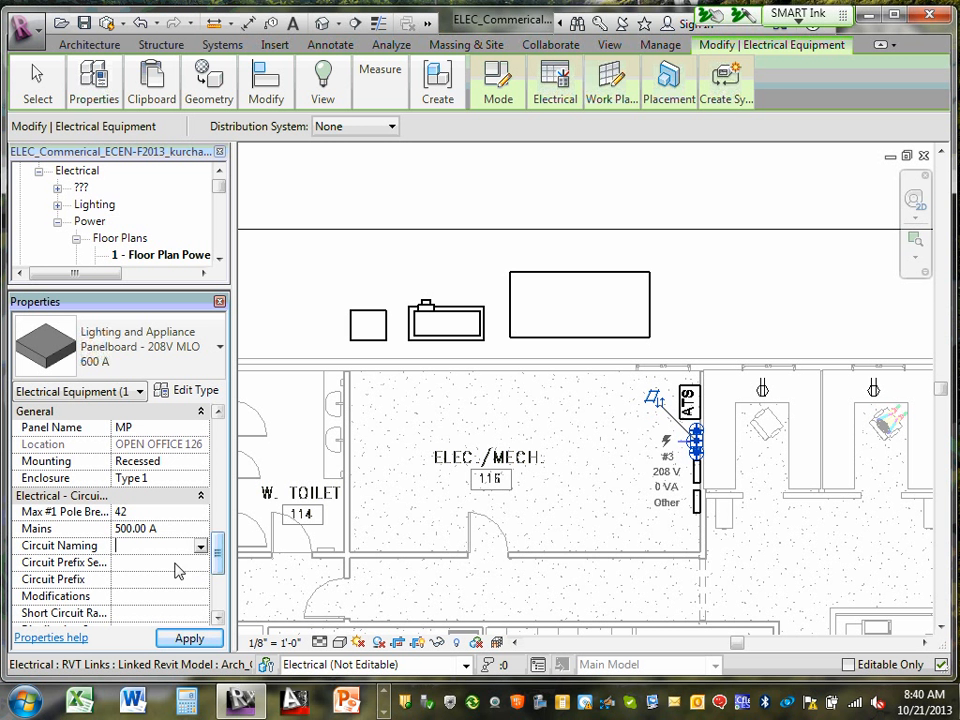
- Assign the 120/208 Wye distribution system to panelboard MP, leaving its circuit naming blank
{"action": "left_click", "coordinate": [200, 547]}
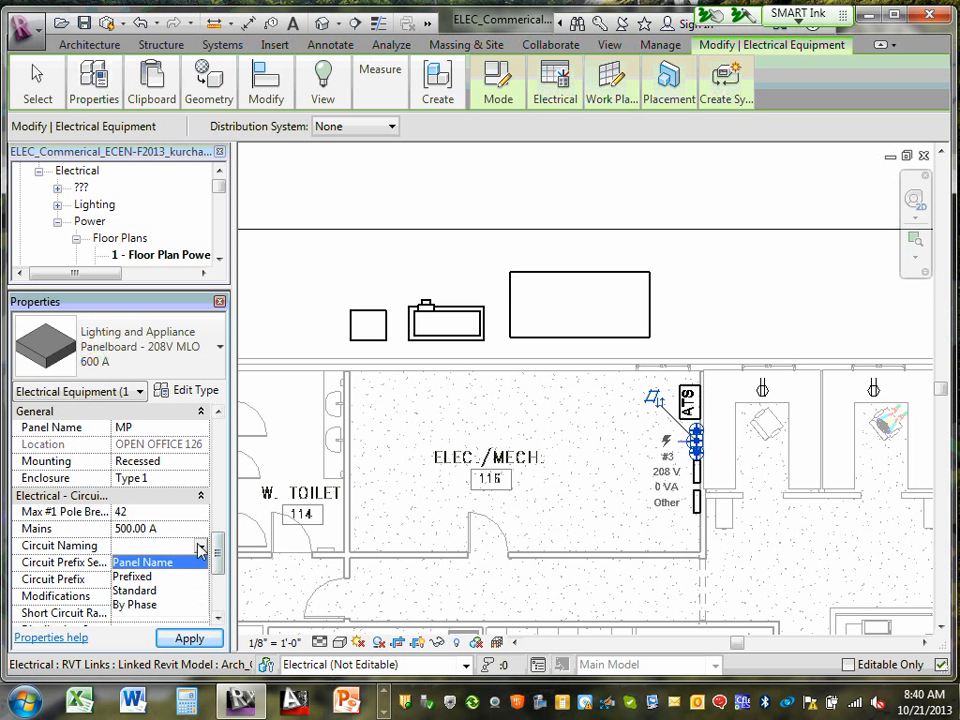
{"action": "left_click", "coordinate": [221, 550]}
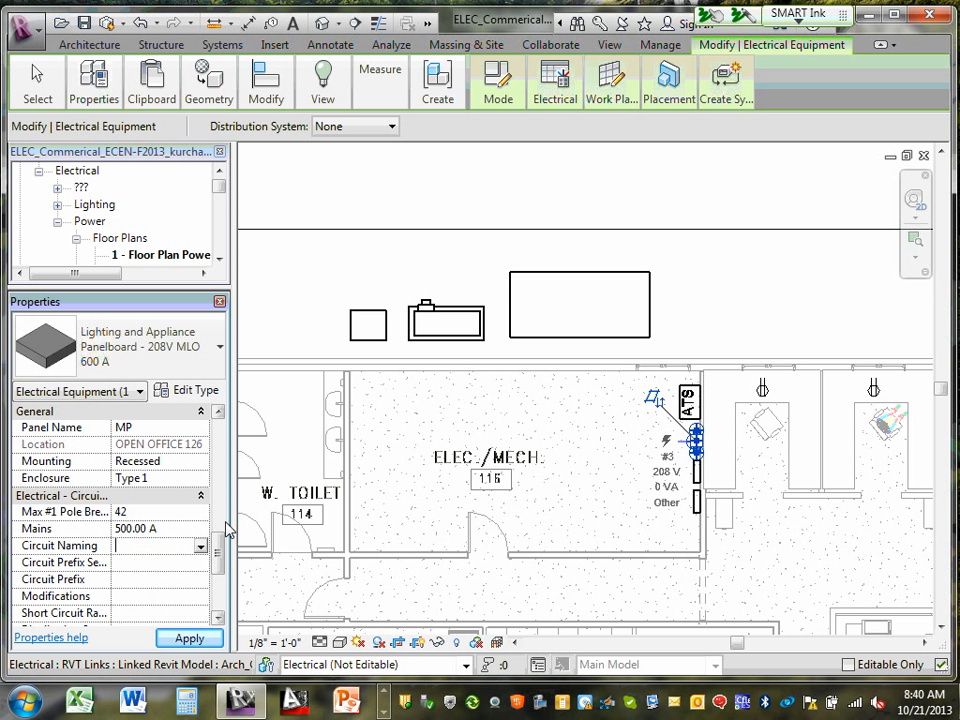
{"action": "scroll", "coordinate": [221, 550], "scroll_direction": "down", "scroll_amount": 3}
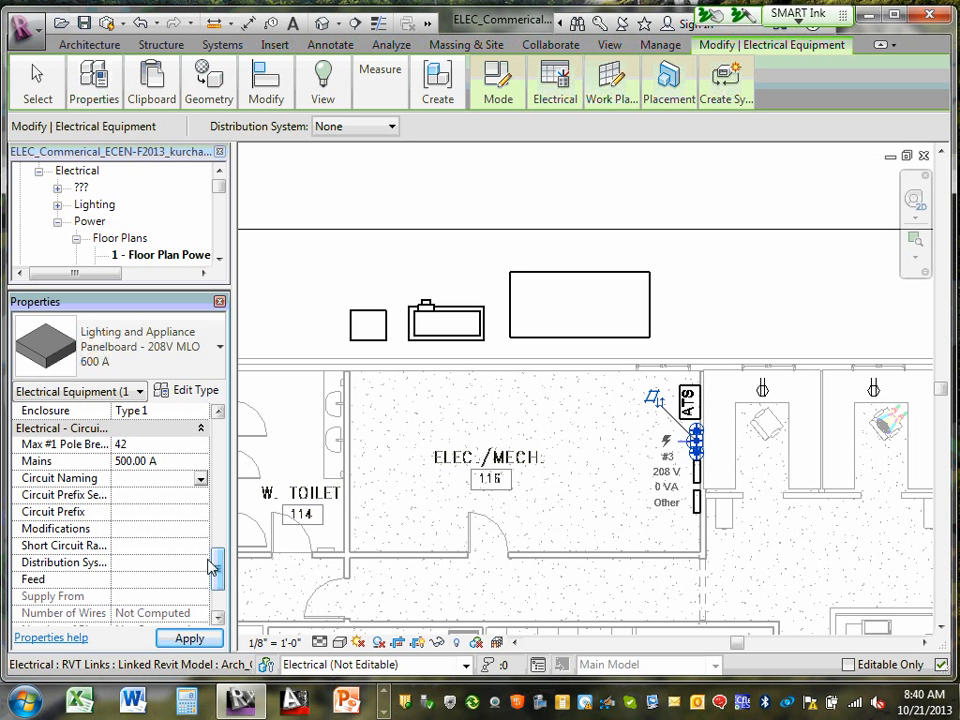
{"action": "left_click", "coordinate": [156, 562]}
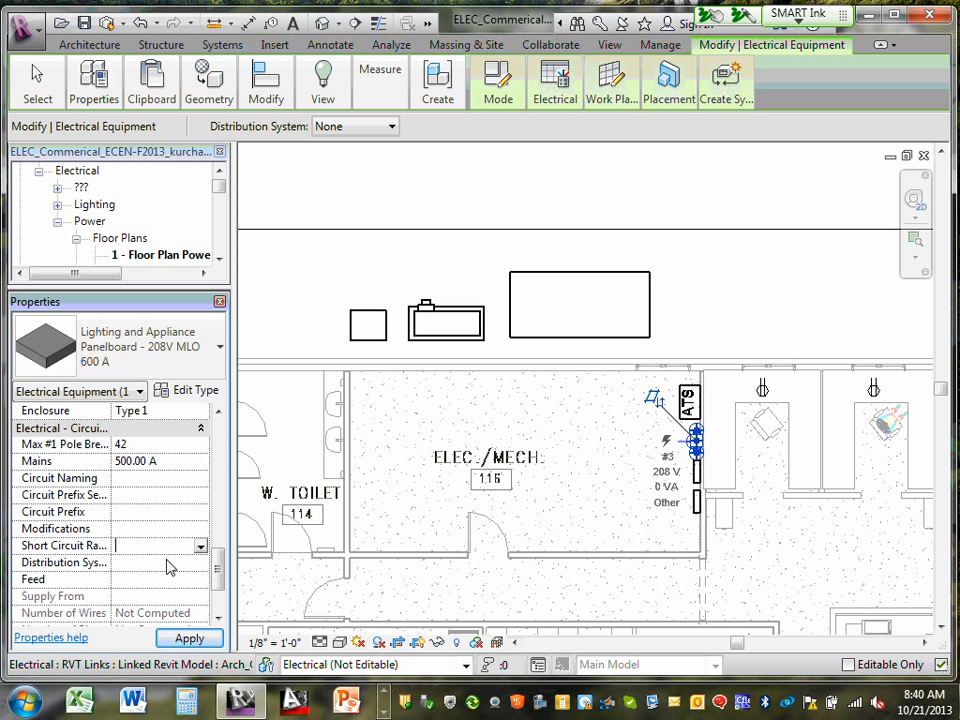
{"action": "left_click", "coordinate": [201, 563]}
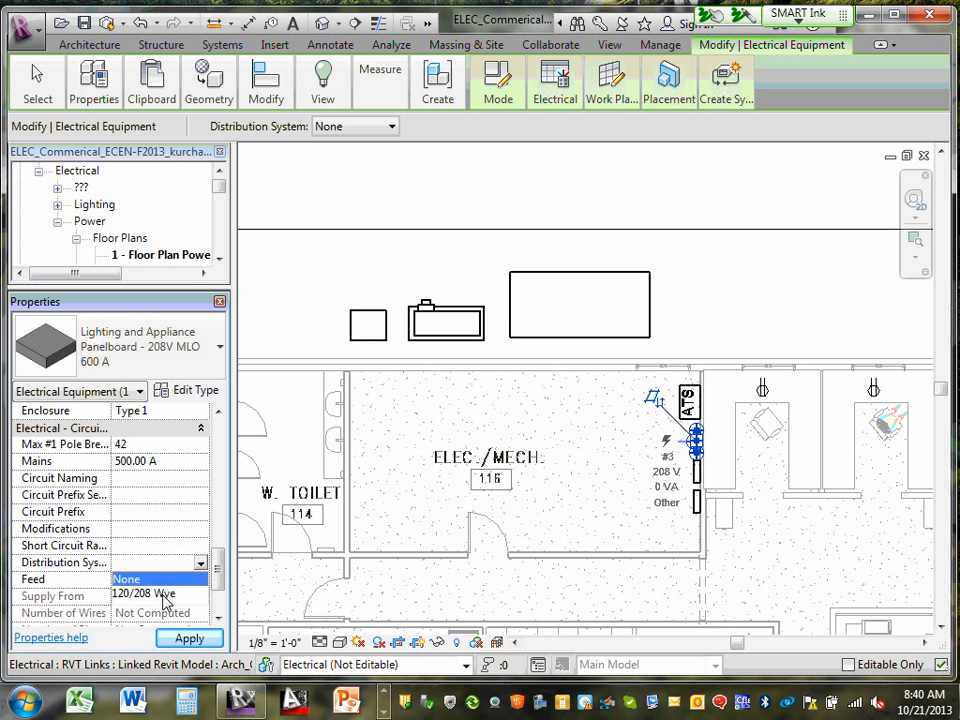
{"action": "left_click", "coordinate": [163, 595]}
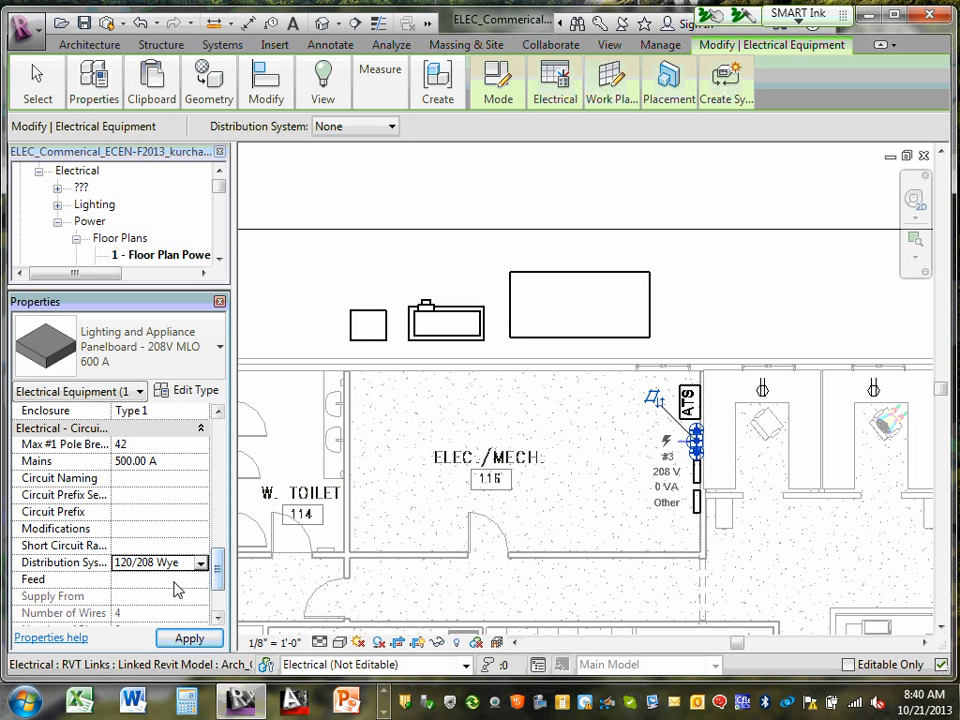
{"action": "mouse_move", "coordinate": [219, 568]}
{"action": "left_mouse_down"}
{"action": "mouse_move", "coordinate": [218, 591]}
{"action": "mouse_move", "coordinate": [222, 576]}
{"action": "left_mouse_up"}
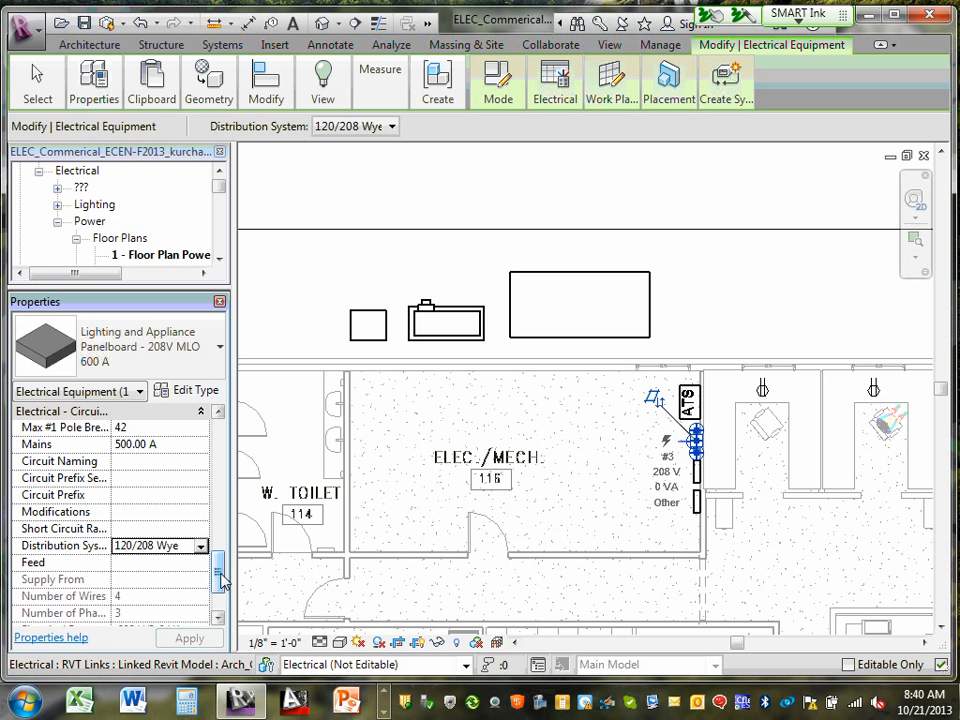
{"action": "left_click_drag", "start_coordinate": [222, 570], "coordinate": [221, 553]}
{"action": "left_click", "coordinate": [602, 437]}
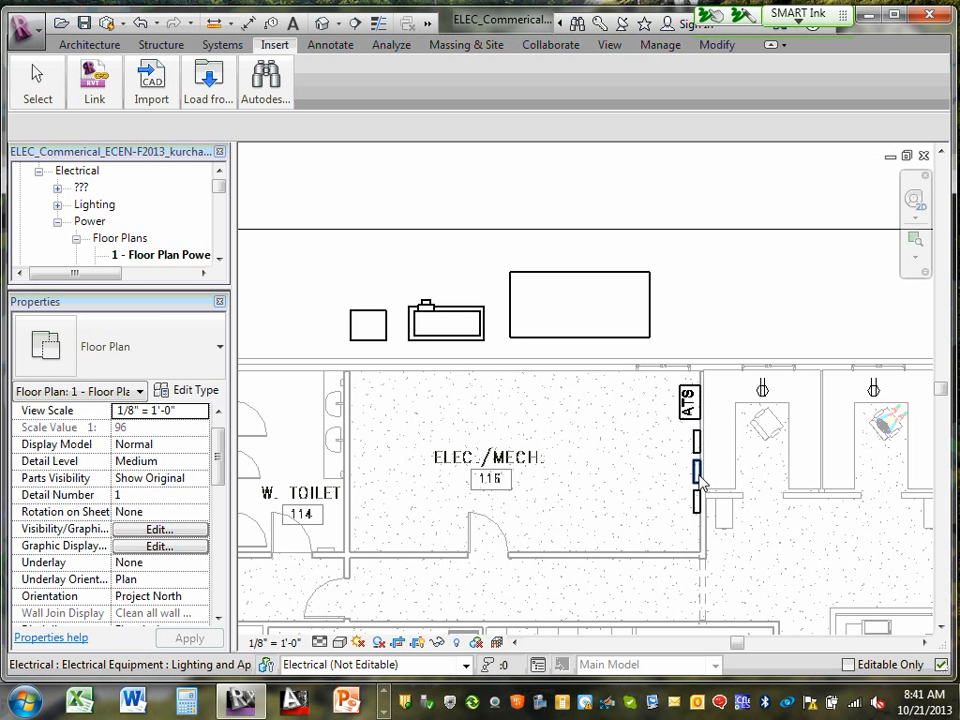
- Name the 100 A panelboard just below MP as RP and set its maximum number of single-pole breakers to 42
{"action": "left_click", "coordinate": [695, 468]}
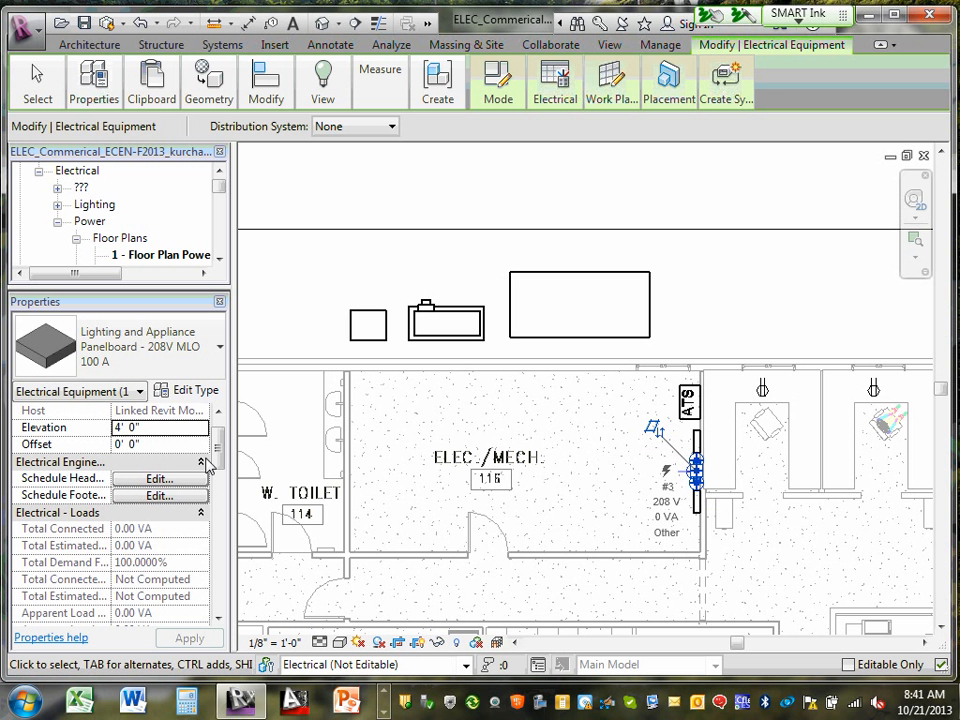
{"action": "left_click_drag", "start_coordinate": [218, 450], "coordinate": [205, 545]}
{"action": "left_click", "coordinate": [150, 478]}
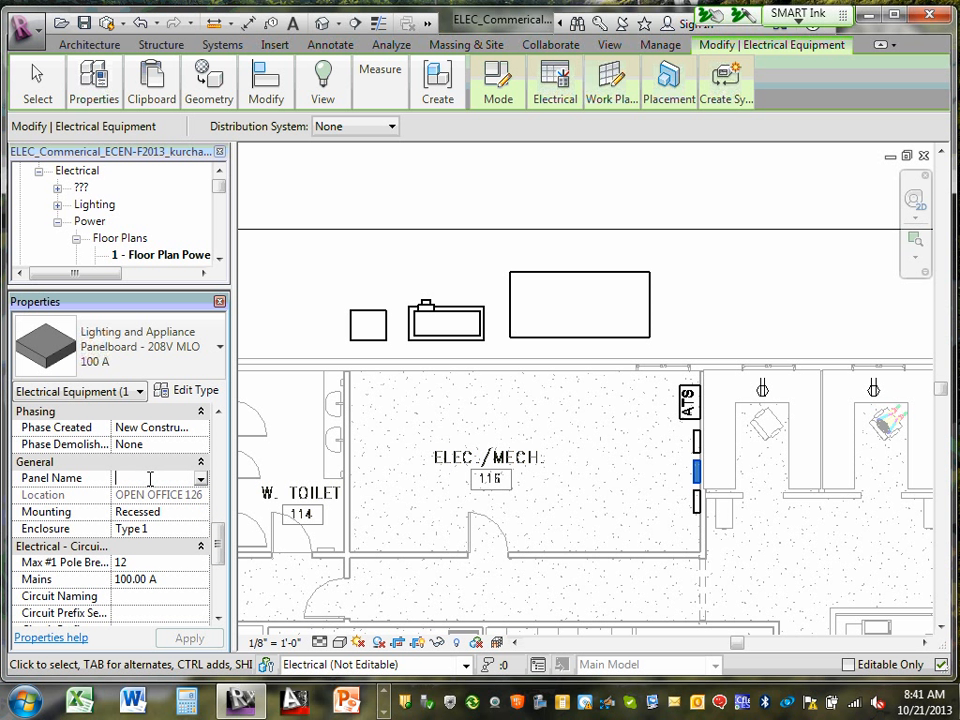
{"action": "type", "text": "RP"}
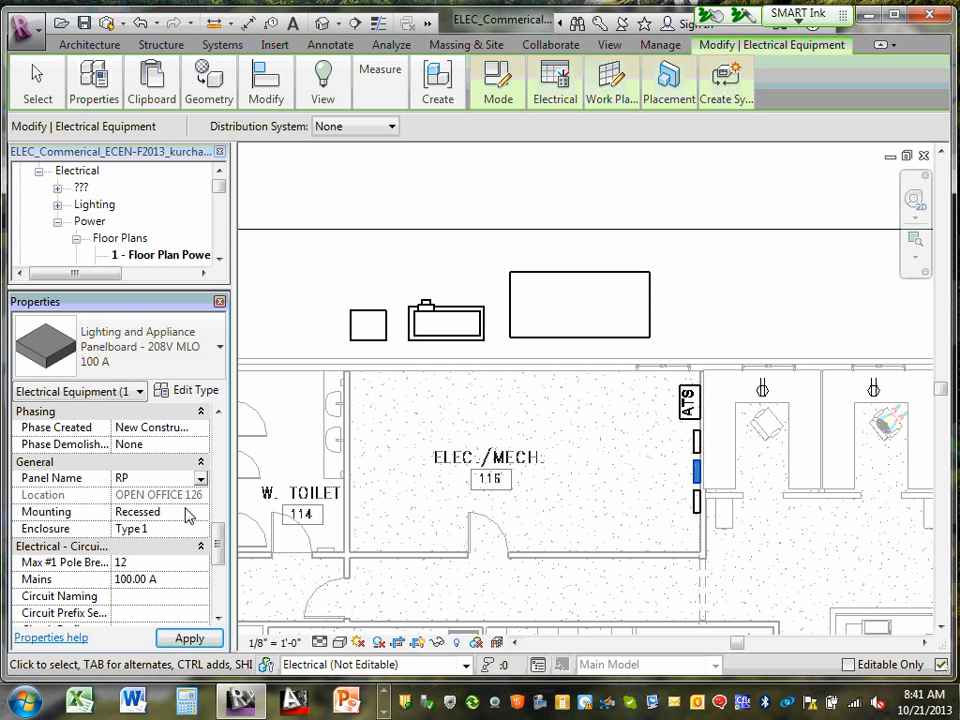
{"action": "left_click", "coordinate": [152, 563]}
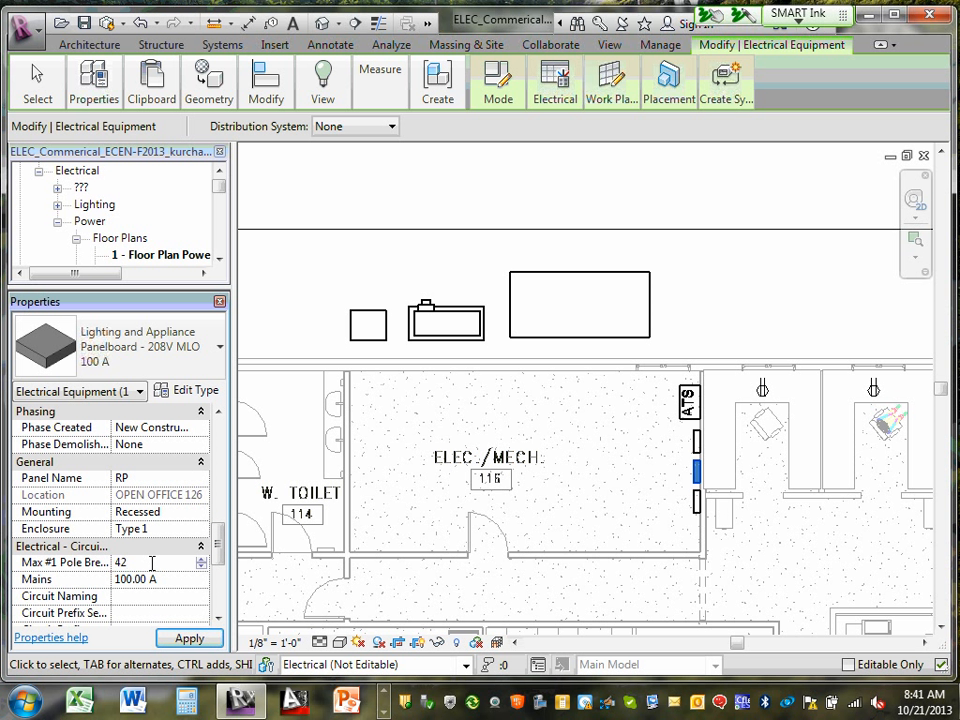
{"action": "left_click", "coordinate": [163, 580]}
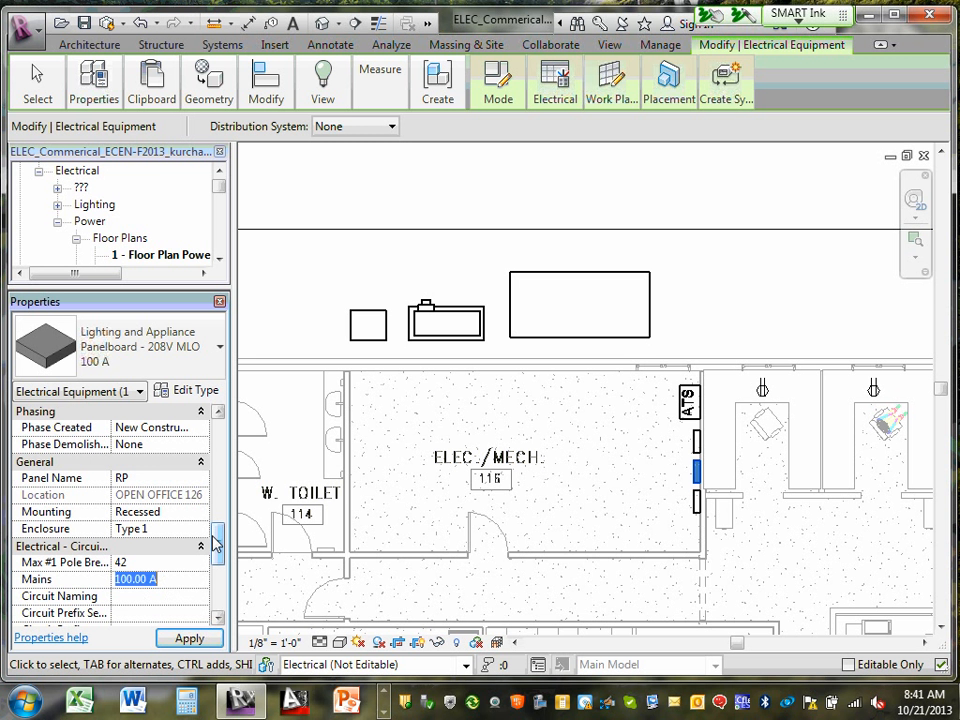
- Assign the 120/208 Wye distribution system to panelboard RP and apply the properties
{"action": "left_click_drag", "start_coordinate": [216, 541], "coordinate": [224, 585]}
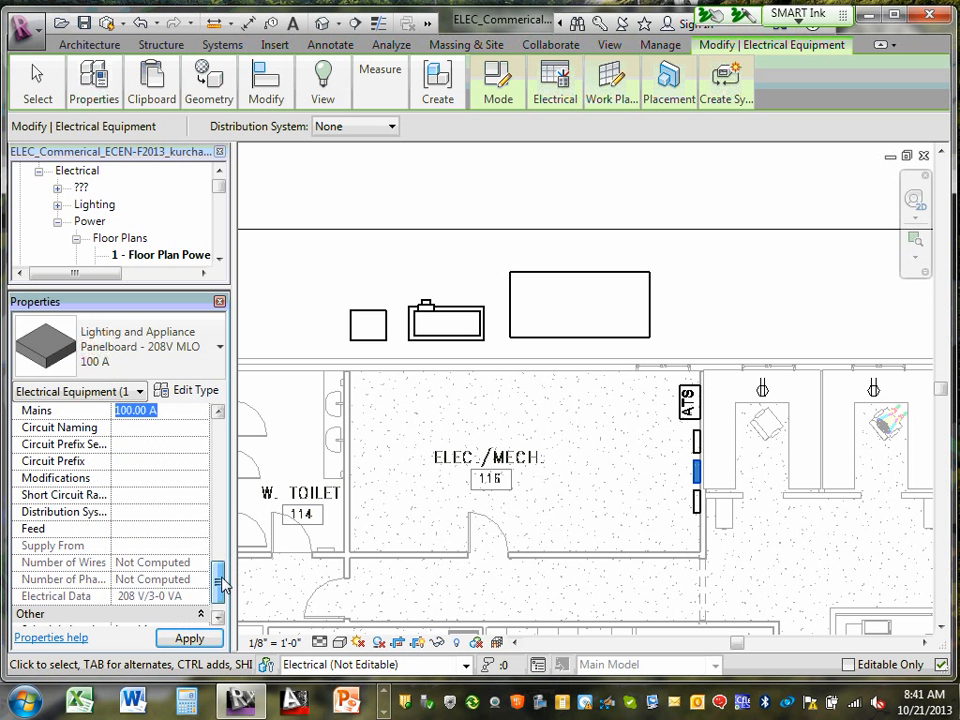
{"action": "left_click", "coordinate": [137, 512]}
{"action": "left_click", "coordinate": [200, 511]}
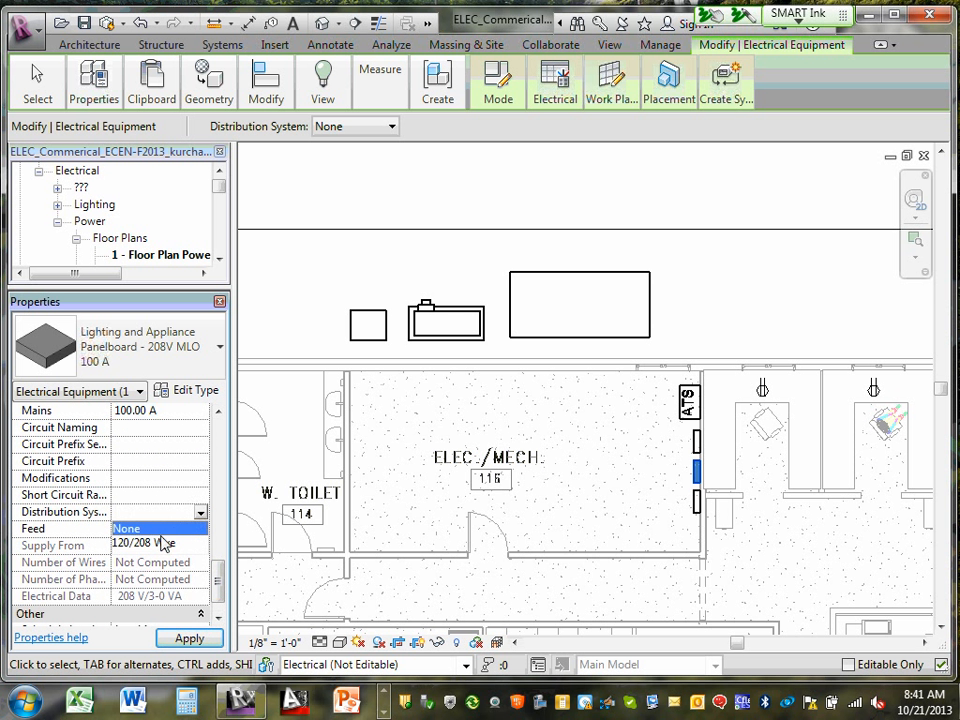
{"action": "left_click", "coordinate": [162, 541]}
{"action": "left_click", "coordinate": [190, 639]}
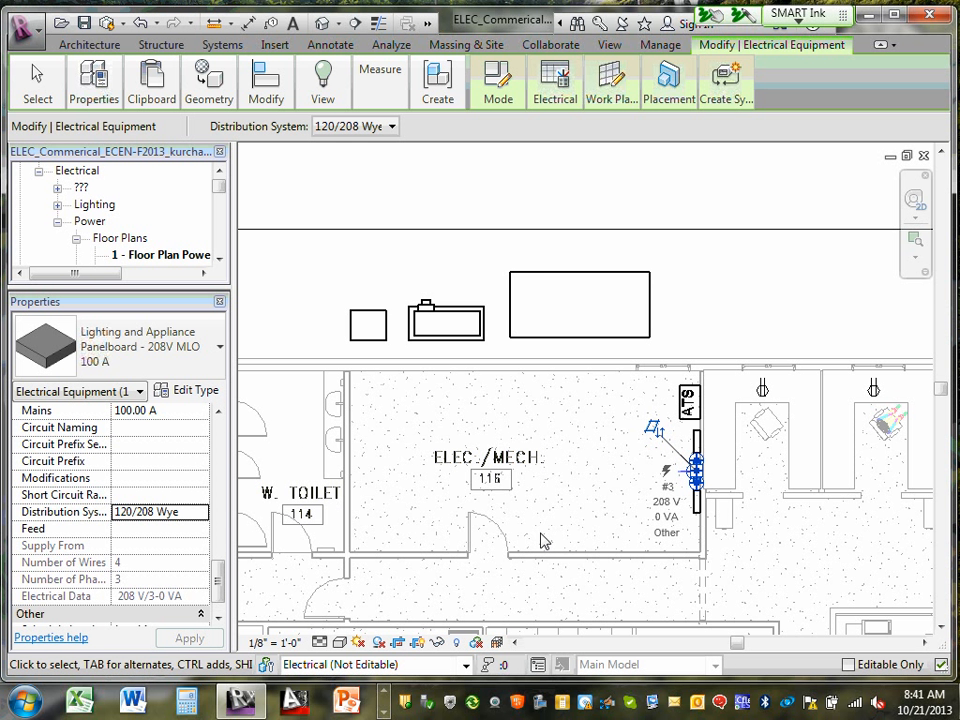
{"action": "left_click", "coordinate": [605, 451]}
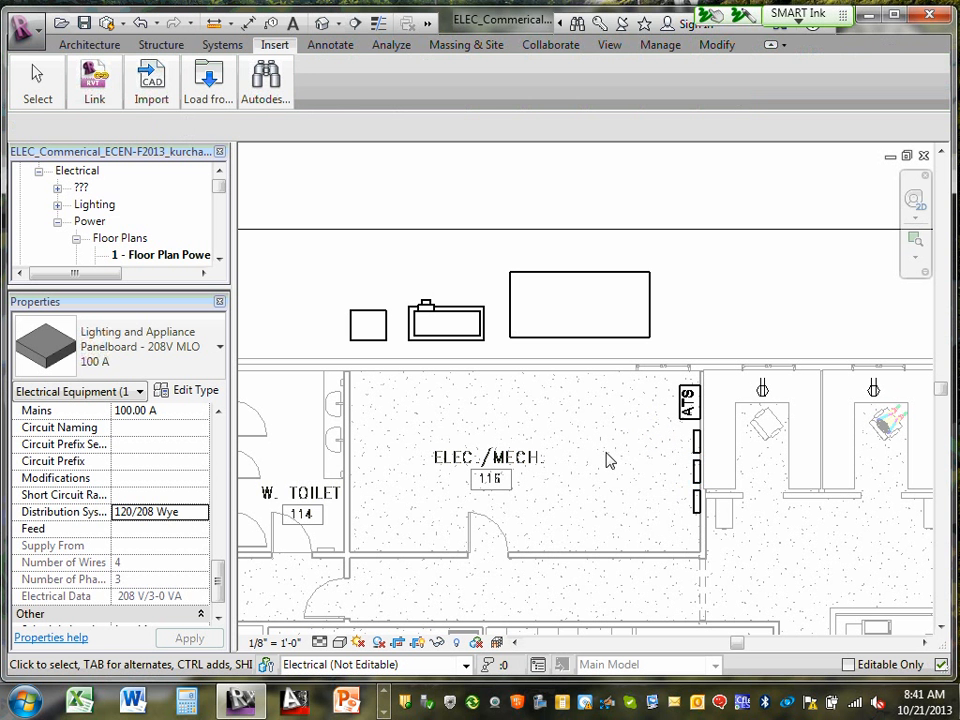
- Select the 225 A panelboard below RP and set its panel name to LP
{"action": "left_click", "coordinate": [697, 505]}
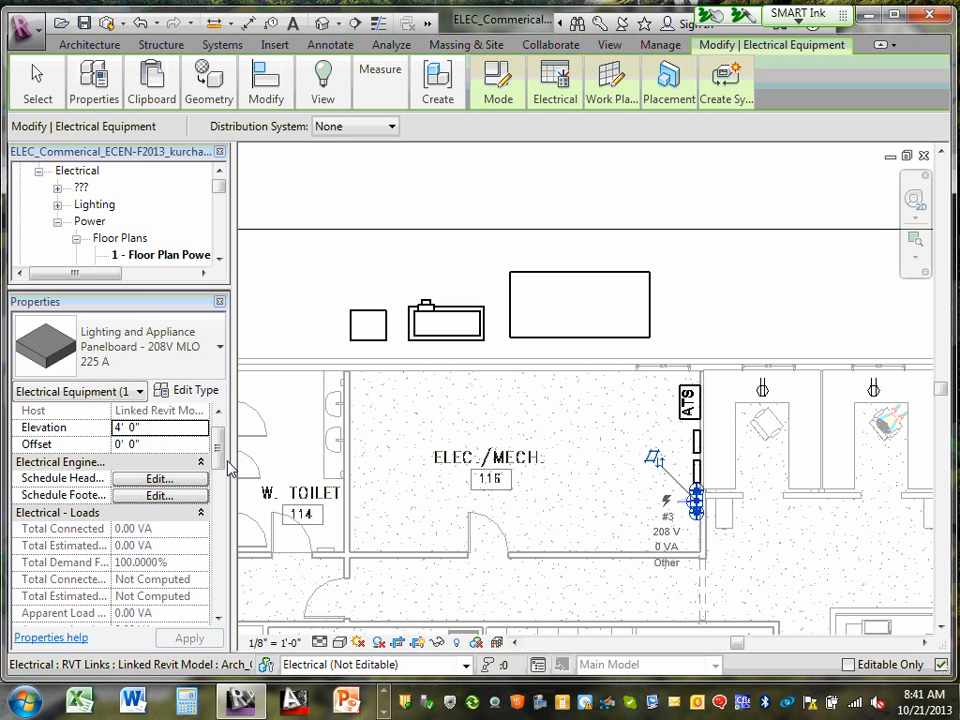
{"action": "left_click_drag", "start_coordinate": [219, 452], "coordinate": [220, 528]}
{"action": "left_click", "coordinate": [155, 563]}
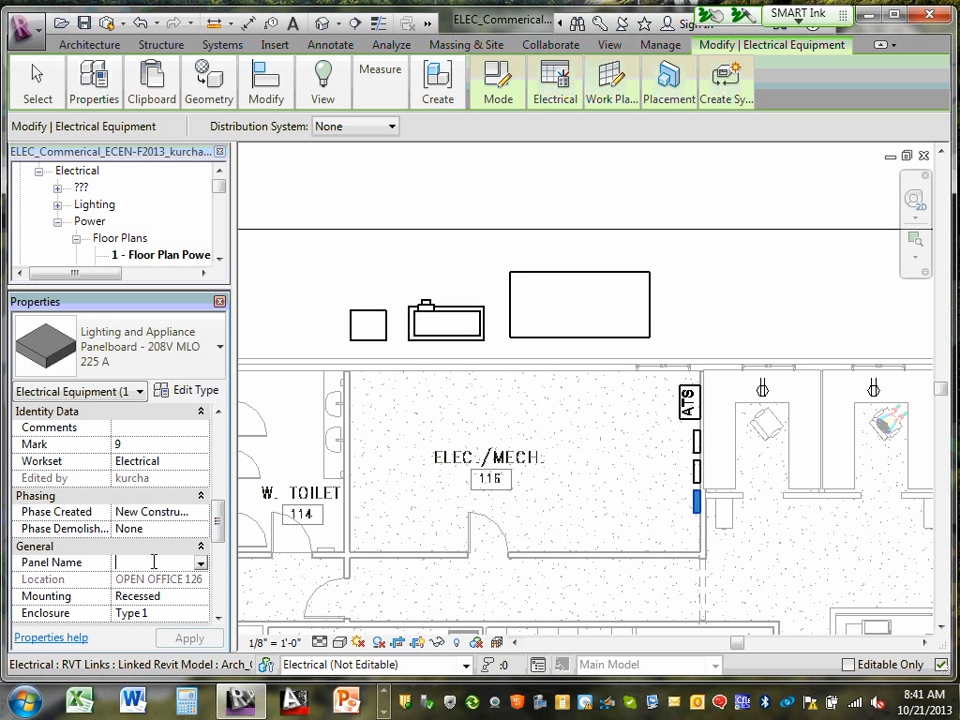
{"action": "type", "text": "LP"}
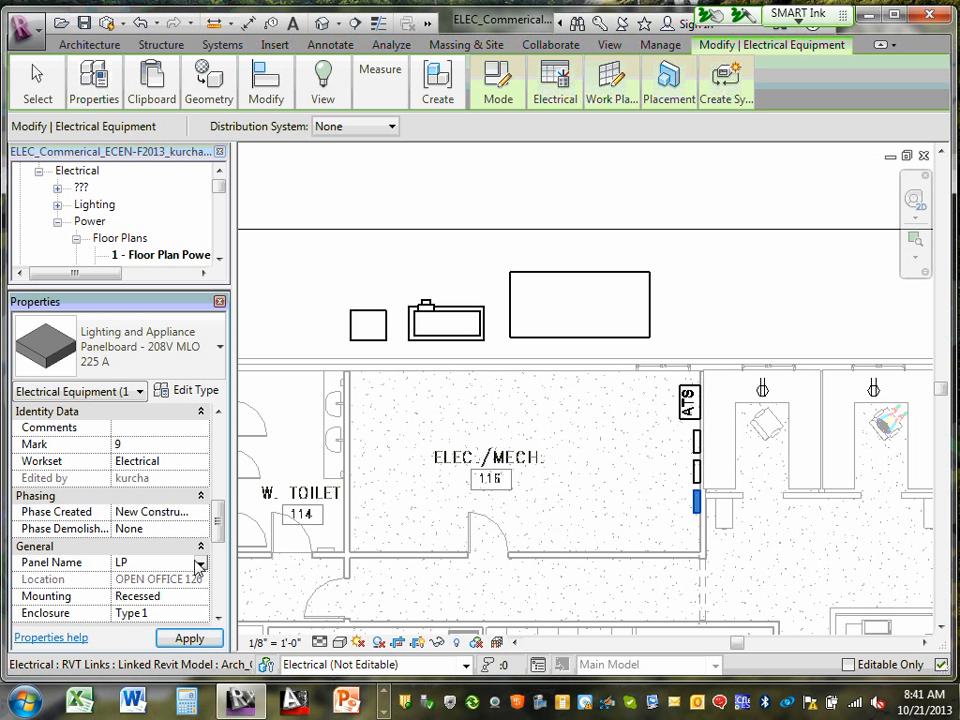
- Set panelboard LP's maximum number of single-pole breakers to 42 and its mains rating to 200 A
{"action": "left_click_drag", "start_coordinate": [221, 522], "coordinate": [217, 552]}
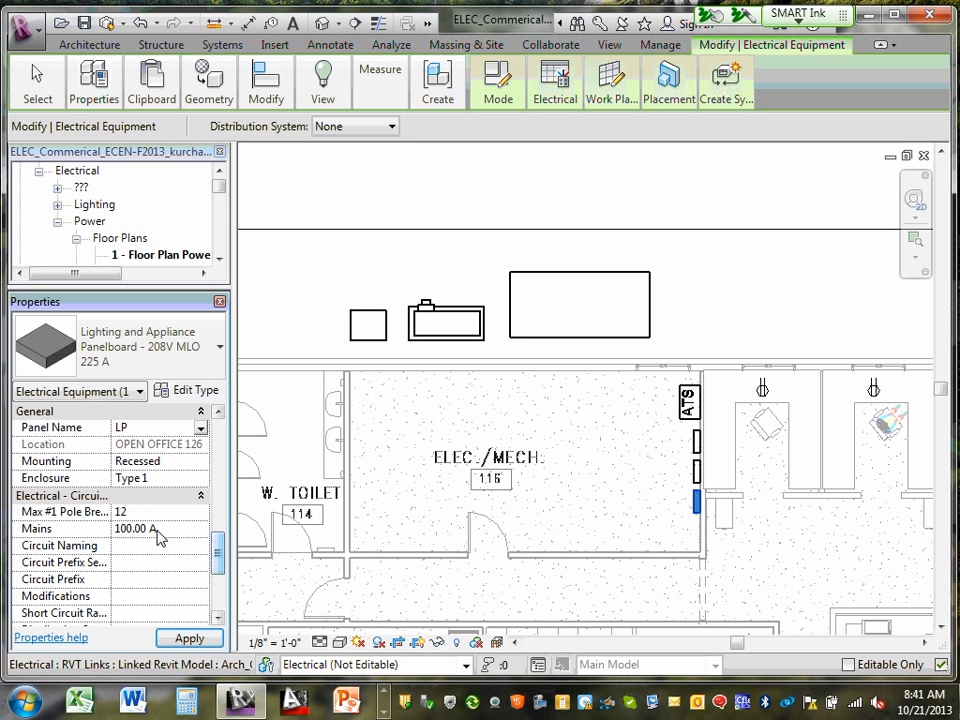
{"action": "left_click", "coordinate": [145, 513]}
{"action": "double_click", "coordinate": [145, 512]}
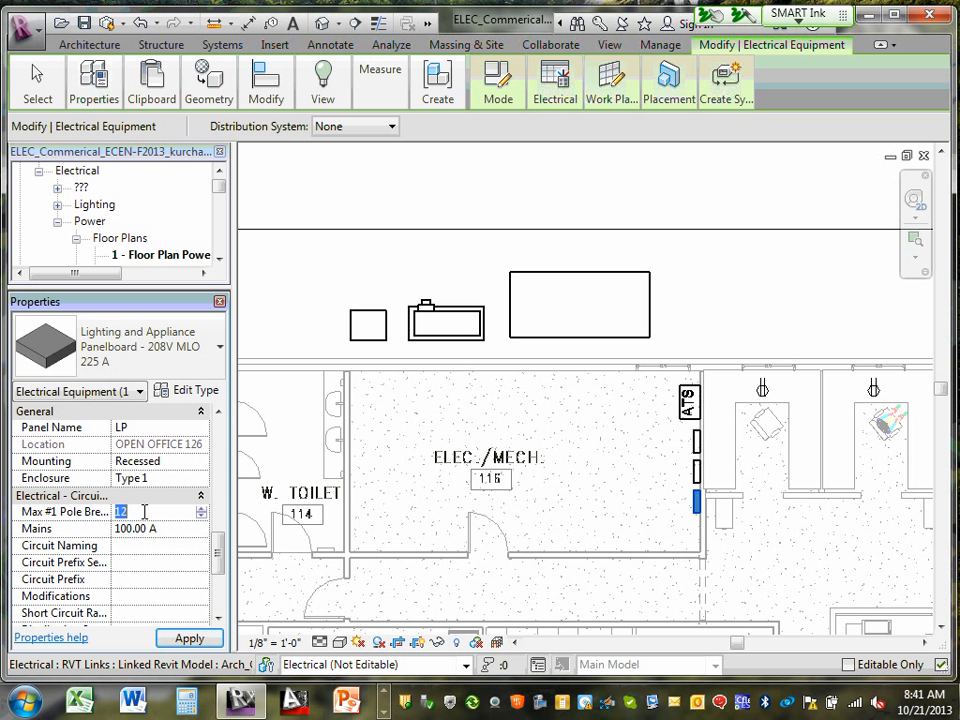
{"action": "type", "text": "42"}
{"action": "left_click", "coordinate": [139, 529]}
{"action": "left_click_drag", "start_coordinate": [148, 528], "coordinate": [104, 537]}
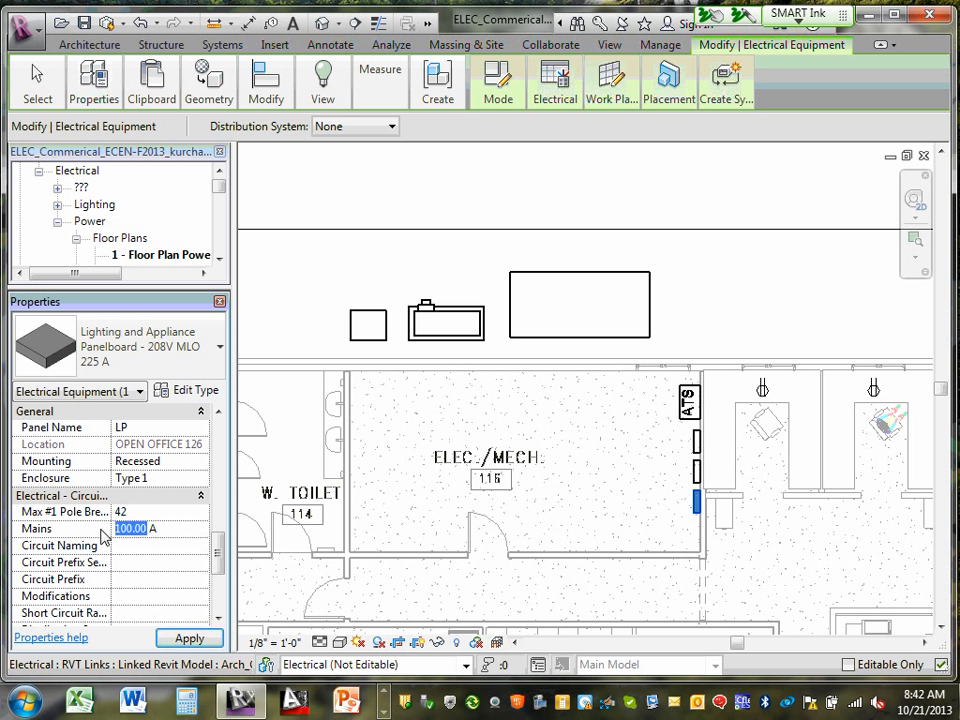
{"action": "type", "text": "200"}
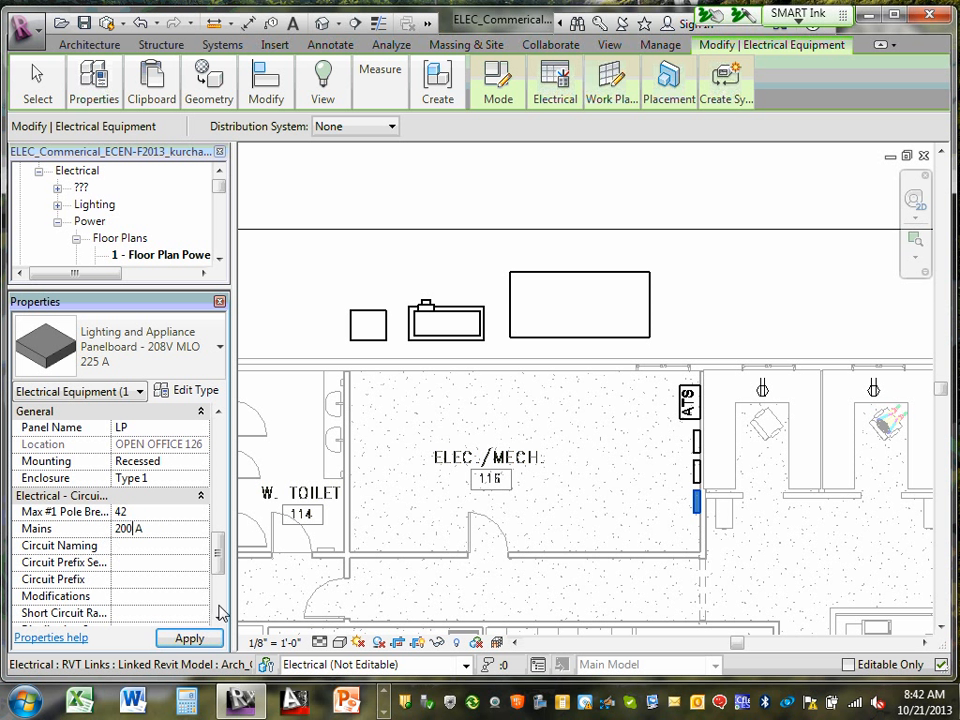
{"action": "left_click", "coordinate": [189, 637]}
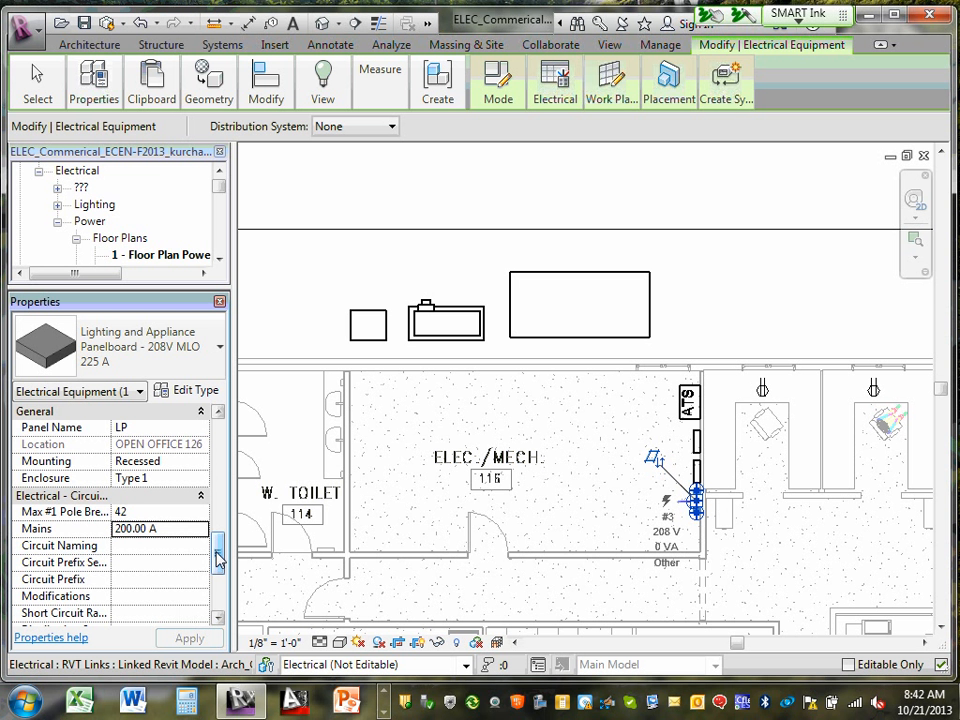
- Assign the 120/208 Wye distribution system to panelboard LP and apply the properties
{"action": "left_click_drag", "start_coordinate": [219, 560], "coordinate": [216, 583]}
{"action": "left_click", "coordinate": [166, 479]}
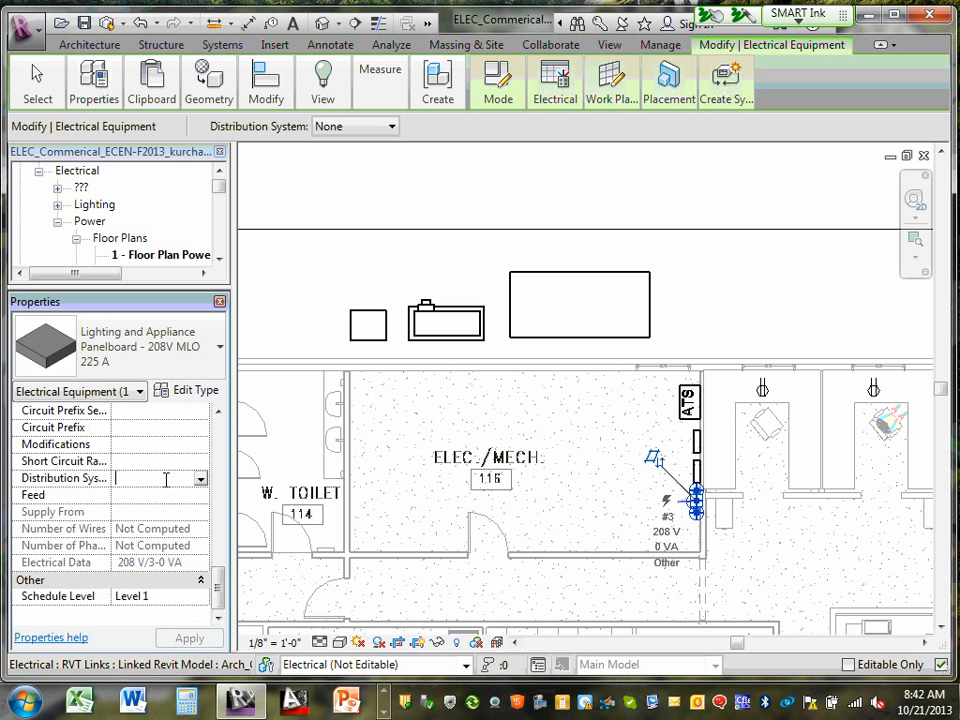
{"action": "left_click", "coordinate": [200, 479]}
{"action": "left_click", "coordinate": [150, 510]}
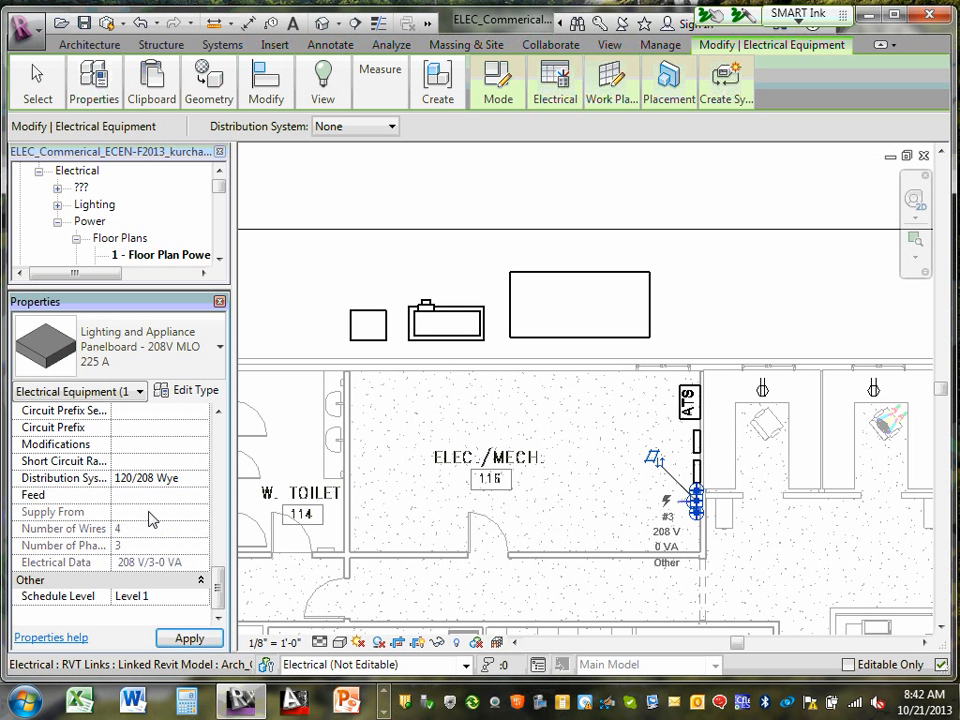
{"action": "left_click", "coordinate": [189, 638]}
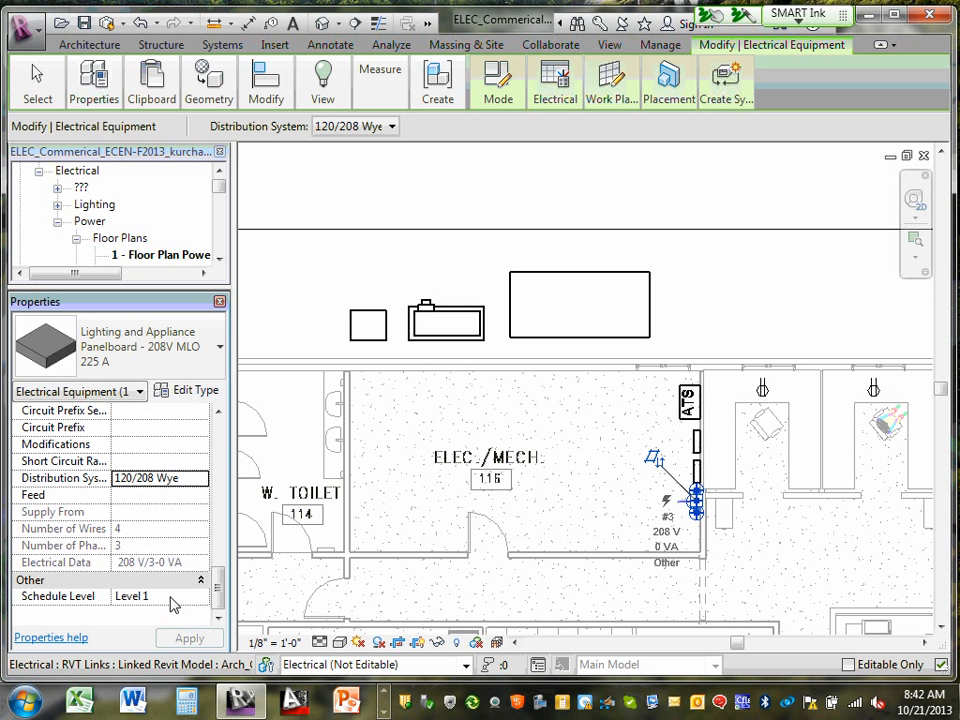
{"action": "left_click", "coordinate": [526, 407]}
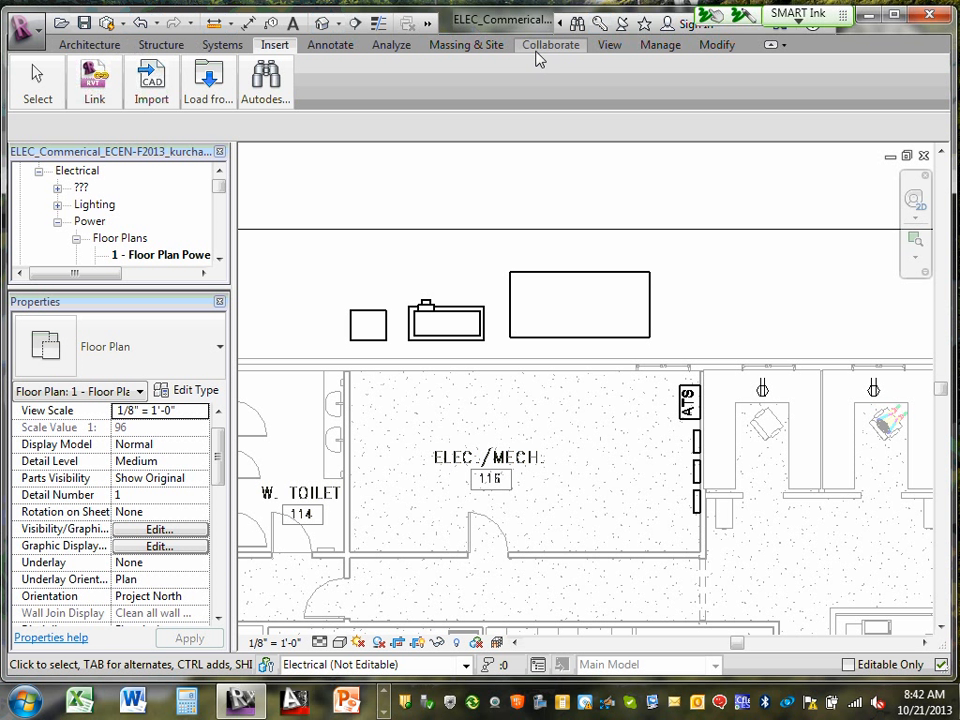
- Start Tag by Category, save the project at the reminder, and leave the command without placing a tag
{"action": "left_click", "coordinate": [329, 47]}
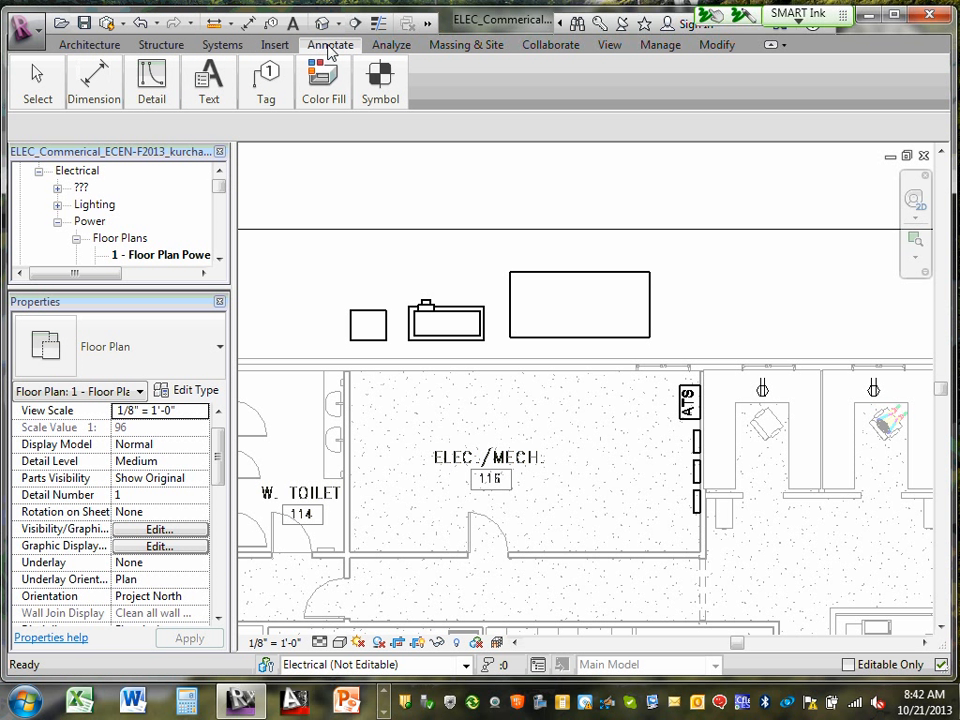
{"action": "left_click", "coordinate": [266, 88]}
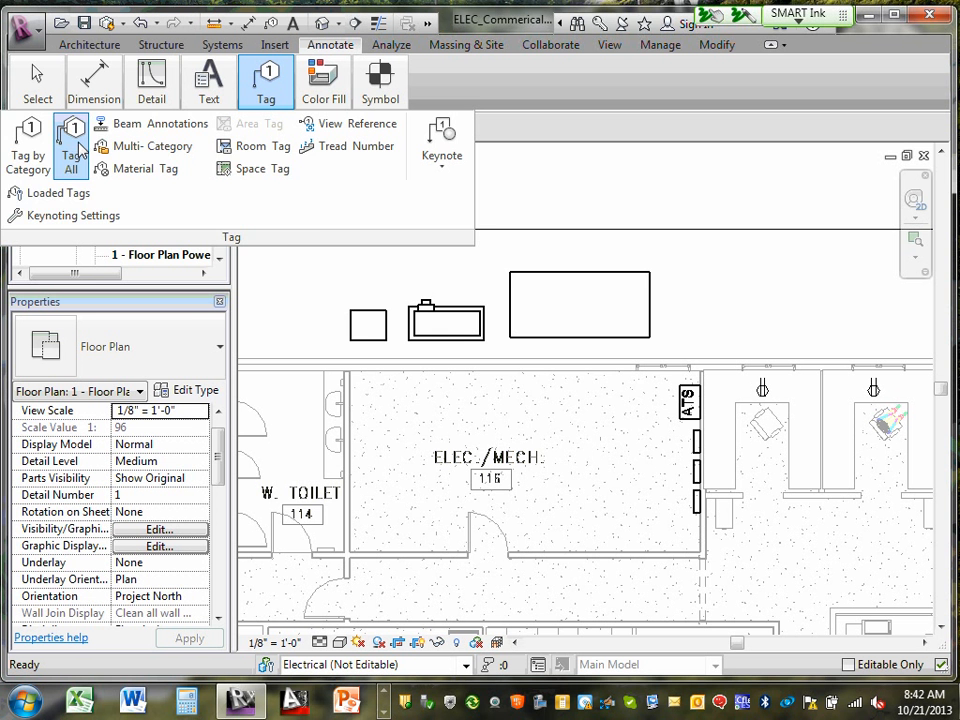
{"action": "left_click", "coordinate": [33, 140]}
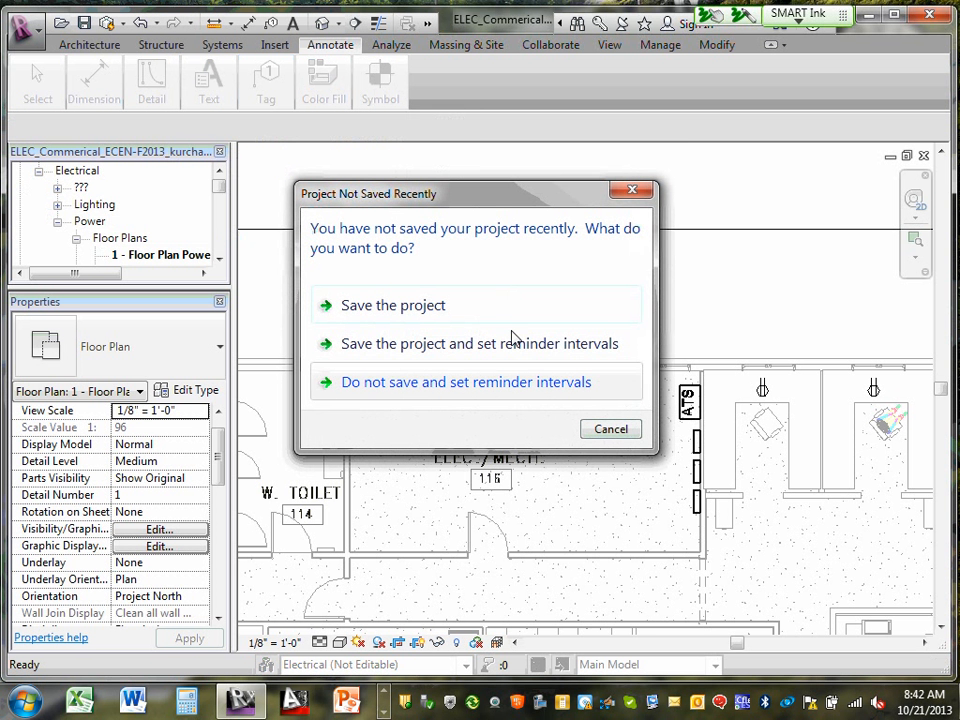
{"action": "left_click", "coordinate": [431, 310]}
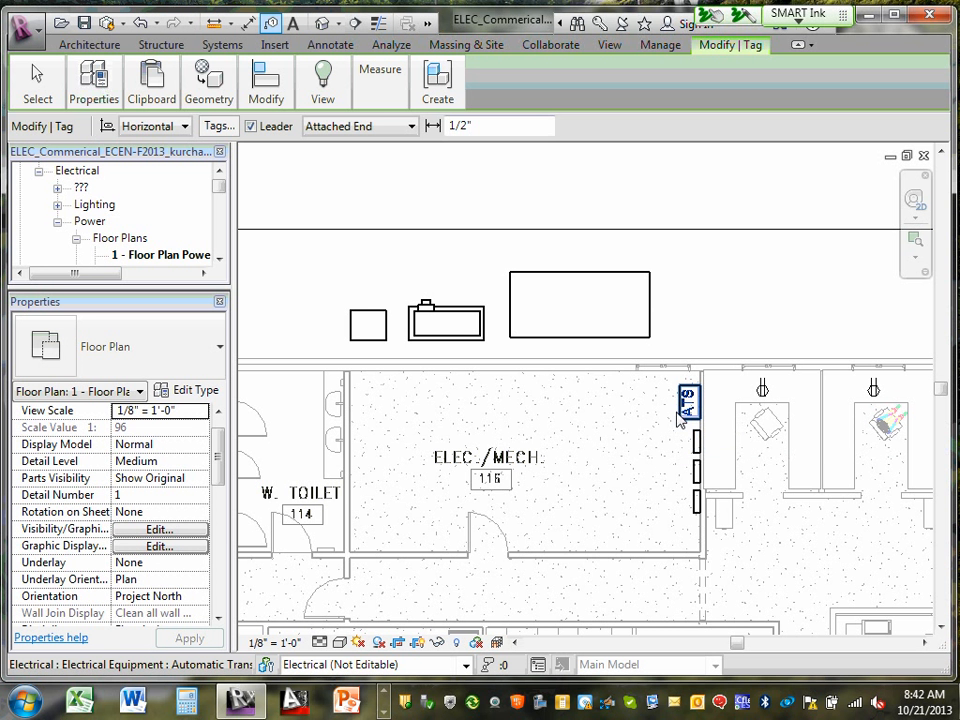
{"action": "key", "text": "Escape"}
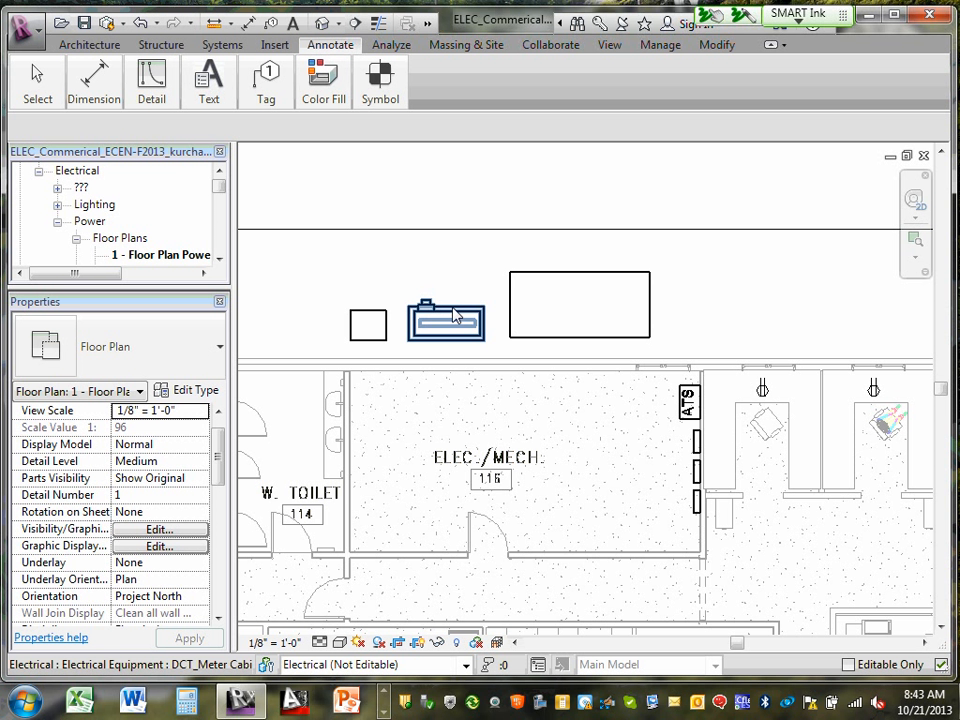
{"action": "left_click", "coordinate": [383, 691]}
{"action": "left_click", "coordinate": [133, 700]}
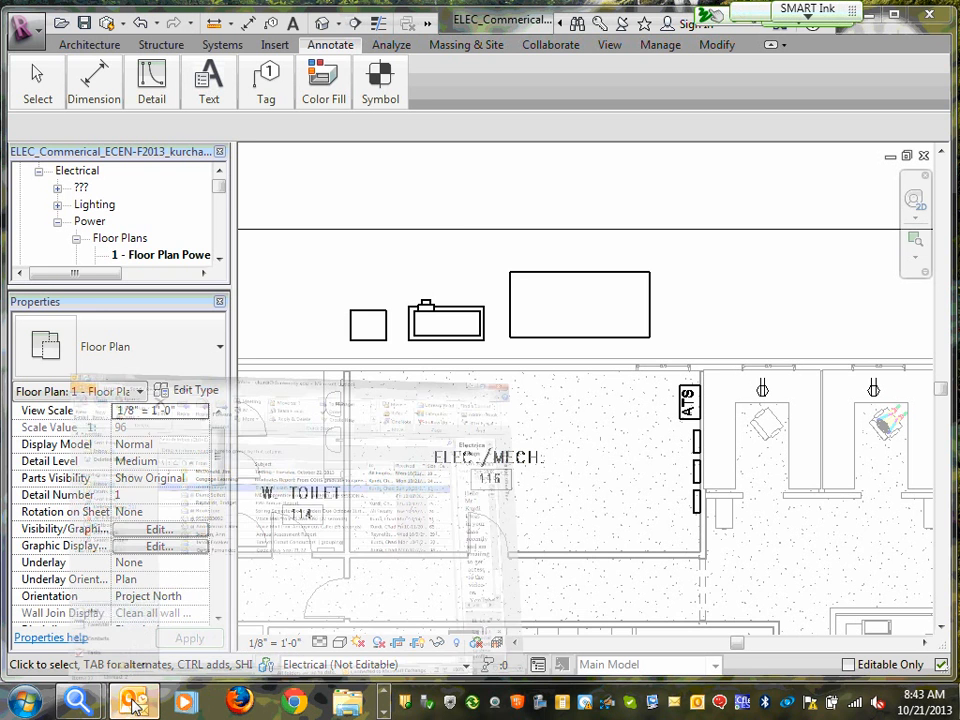
{"action": "left_click", "coordinate": [914, 12]}
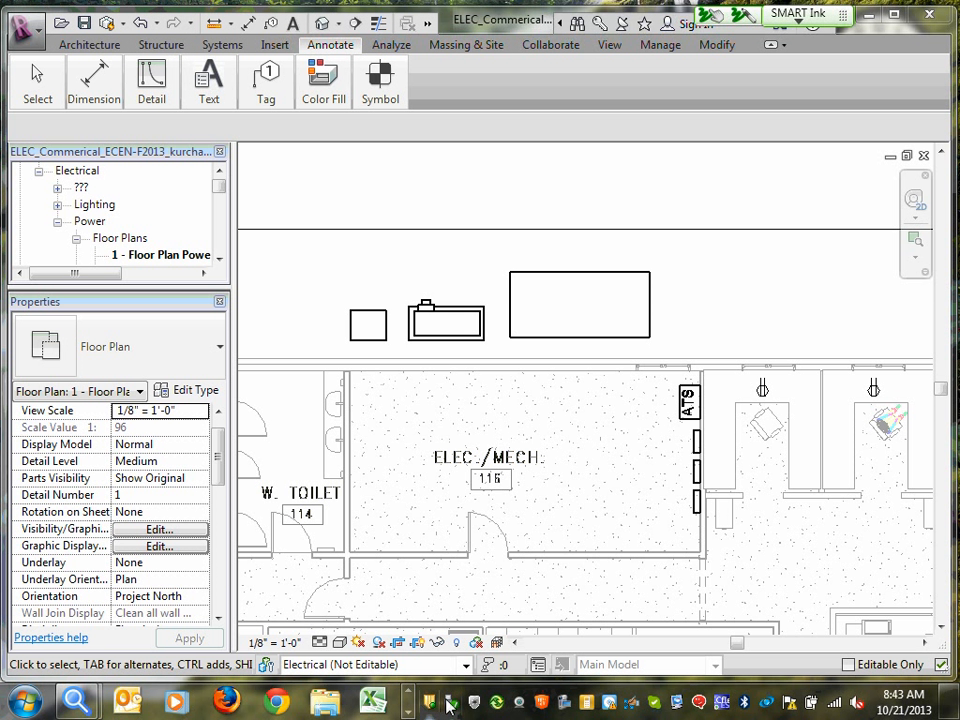
{"action": "left_click", "coordinate": [408, 712]}
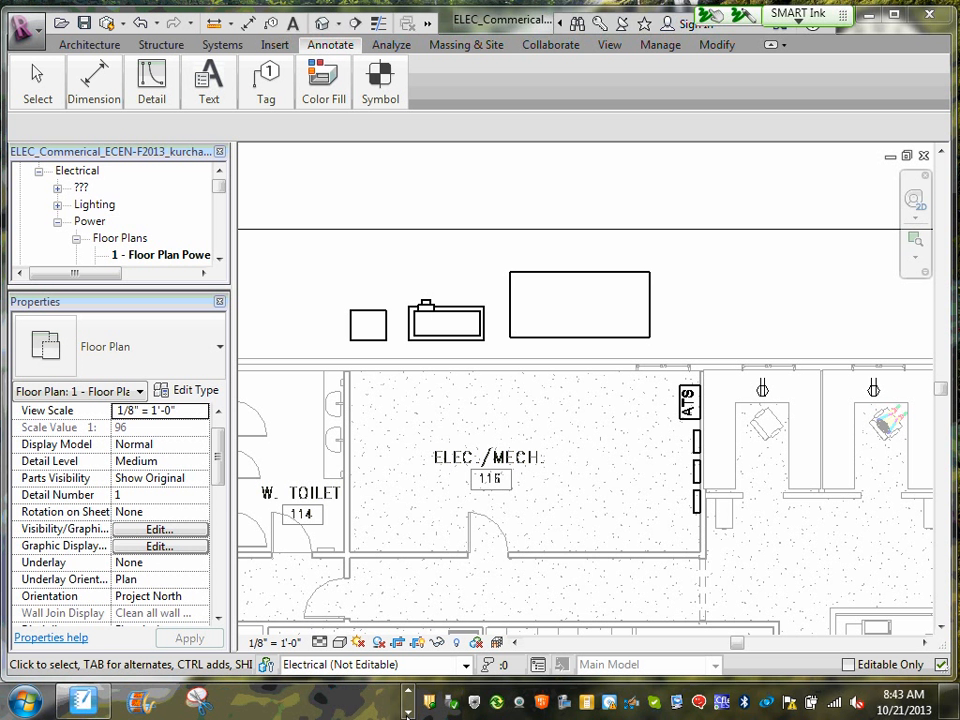
{"action": "left_click", "coordinate": [410, 692]}
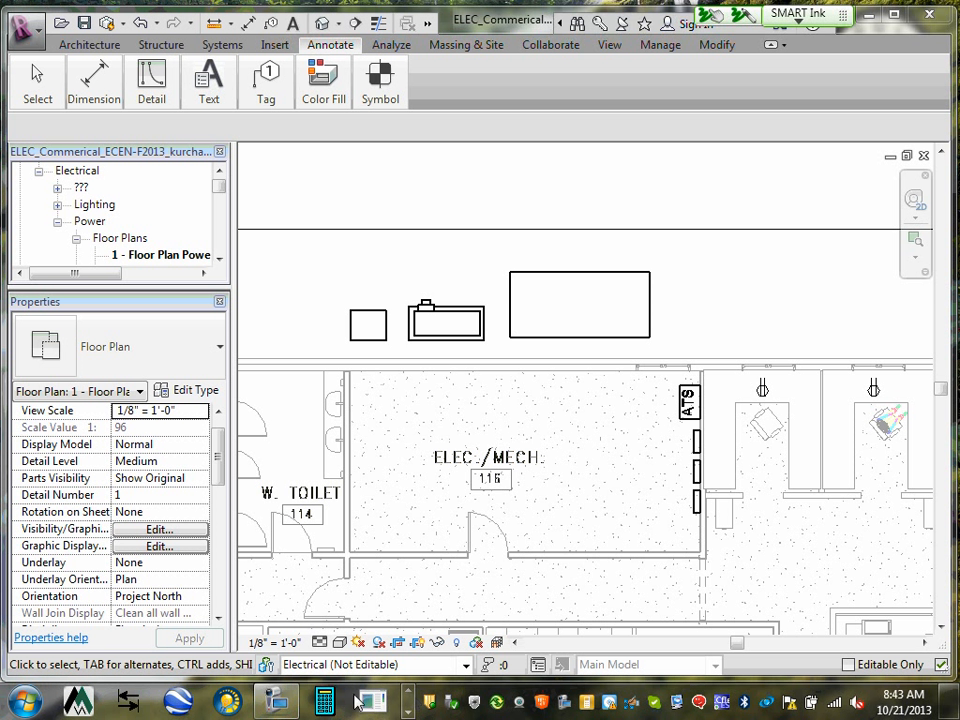
{"action": "left_click", "coordinate": [275, 700]}
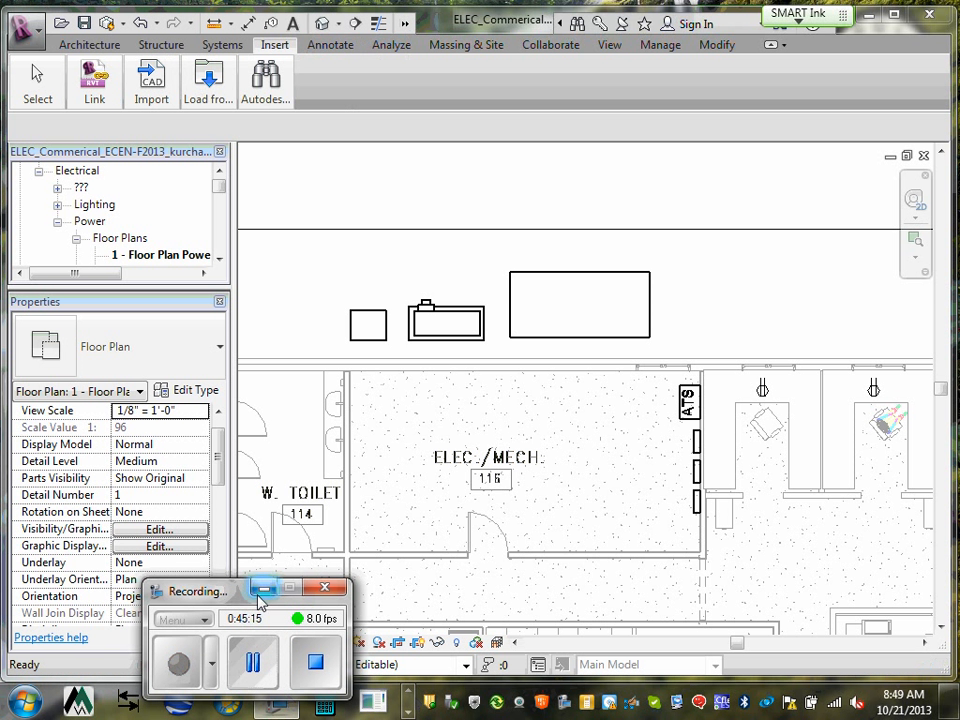
{"action": "left_click", "coordinate": [252, 662]}
- Start loading a family and browse from the desktop through ECDM_Year2 and 2013 Fall-2014 Spring to the Instructor folder
{"action": "left_click", "coordinate": [206, 92]}
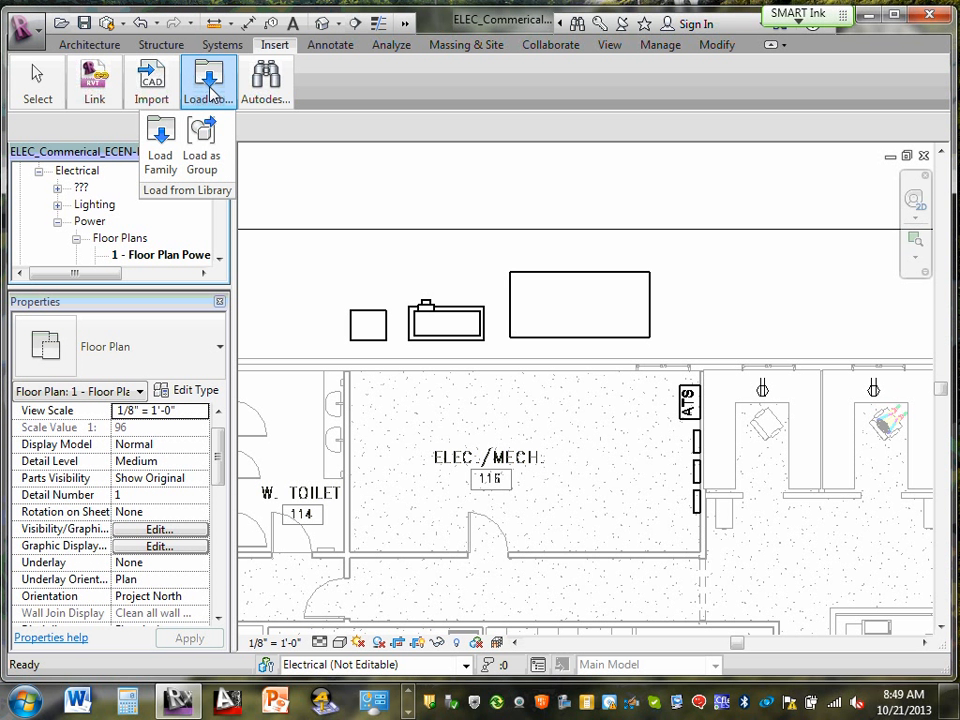
{"action": "left_click", "coordinate": [157, 147]}
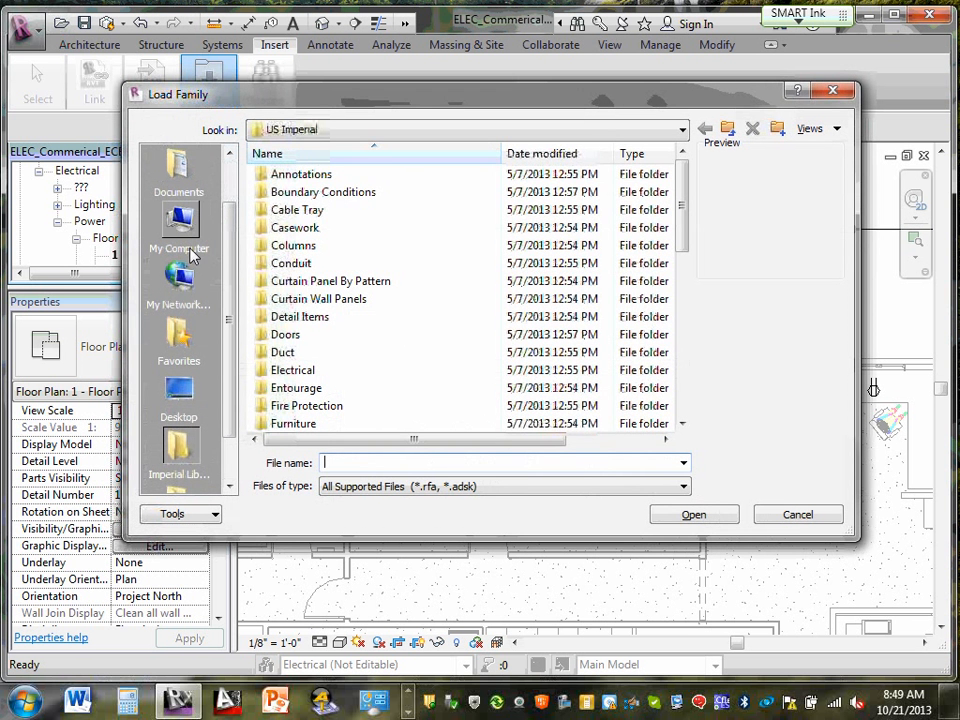
{"action": "left_click", "coordinate": [179, 392]}
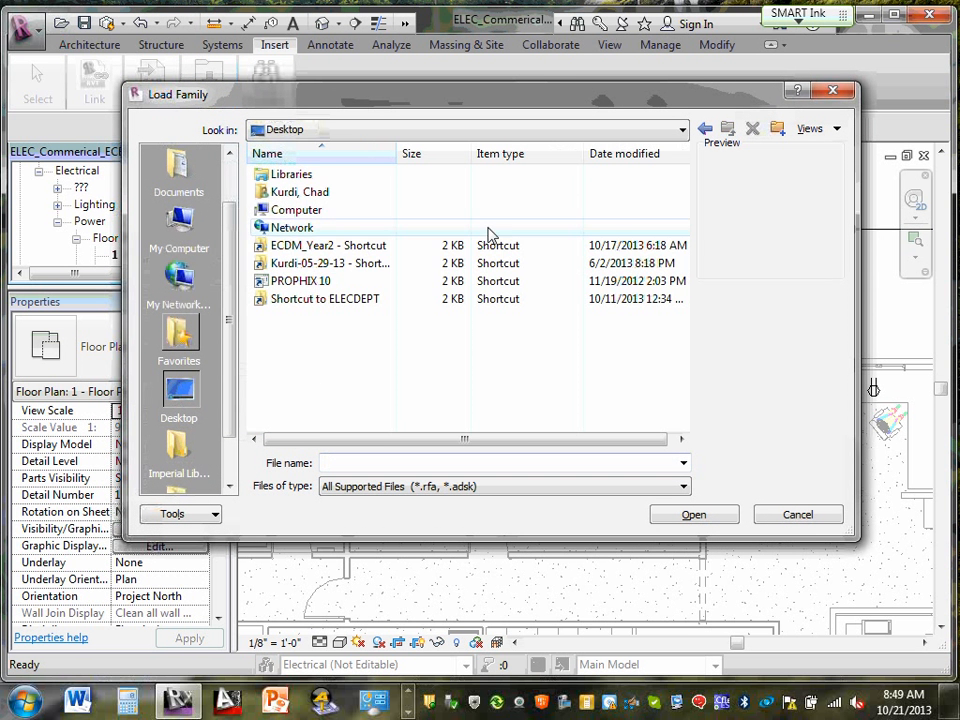
{"action": "double_click", "coordinate": [331, 250]}
{"action": "left_click", "coordinate": [343, 198]}
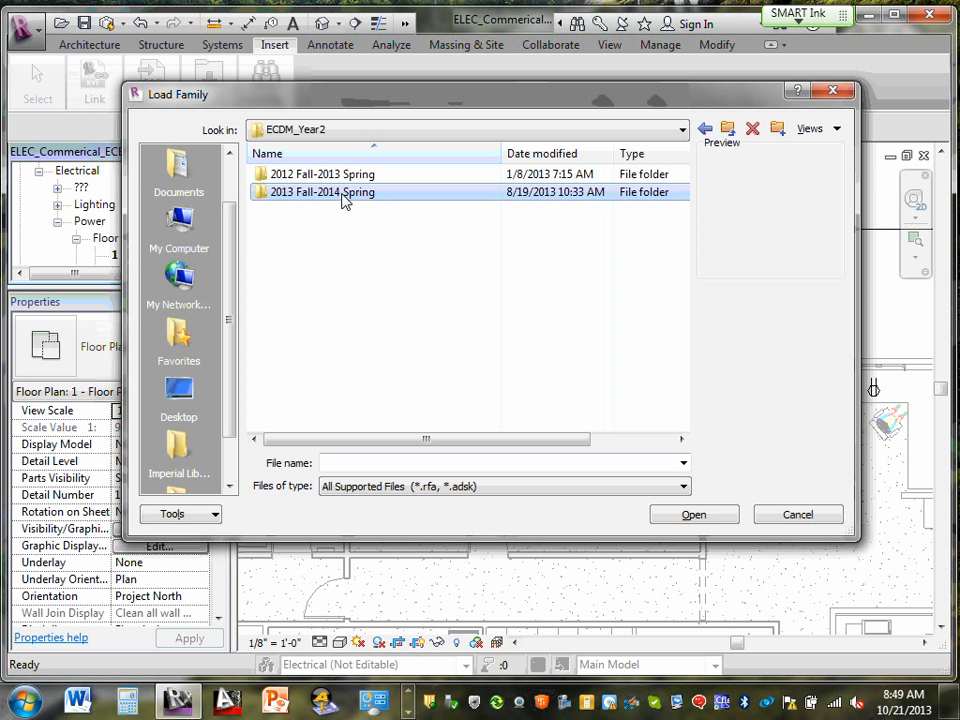
{"action": "double_click", "coordinate": [343, 198]}
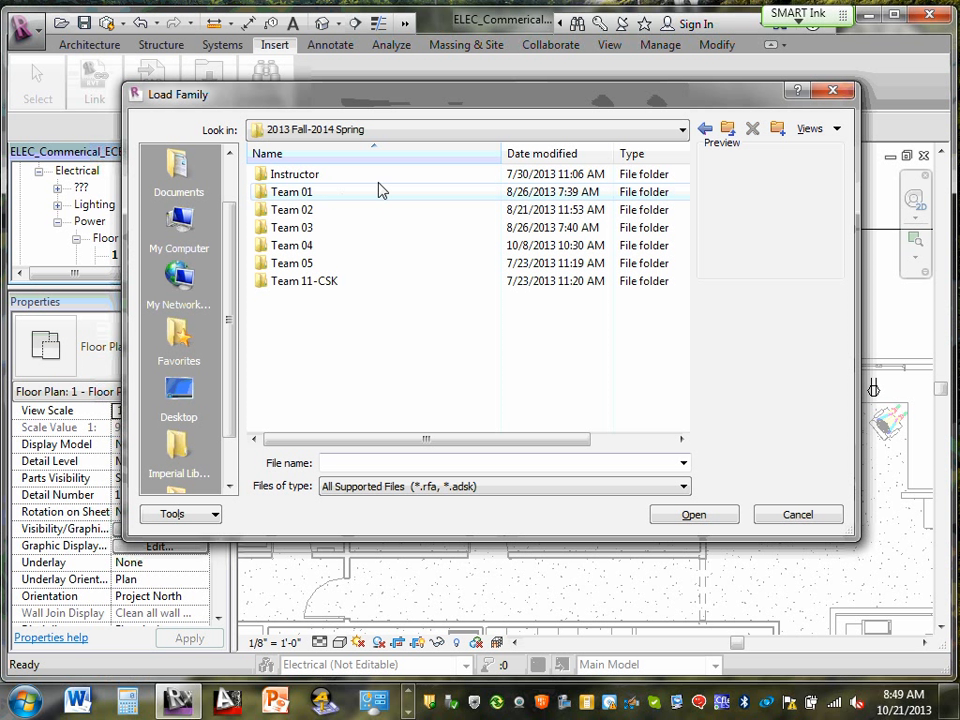
{"action": "left_click", "coordinate": [316, 178]}
{"action": "double_click", "coordinate": [316, 178]}
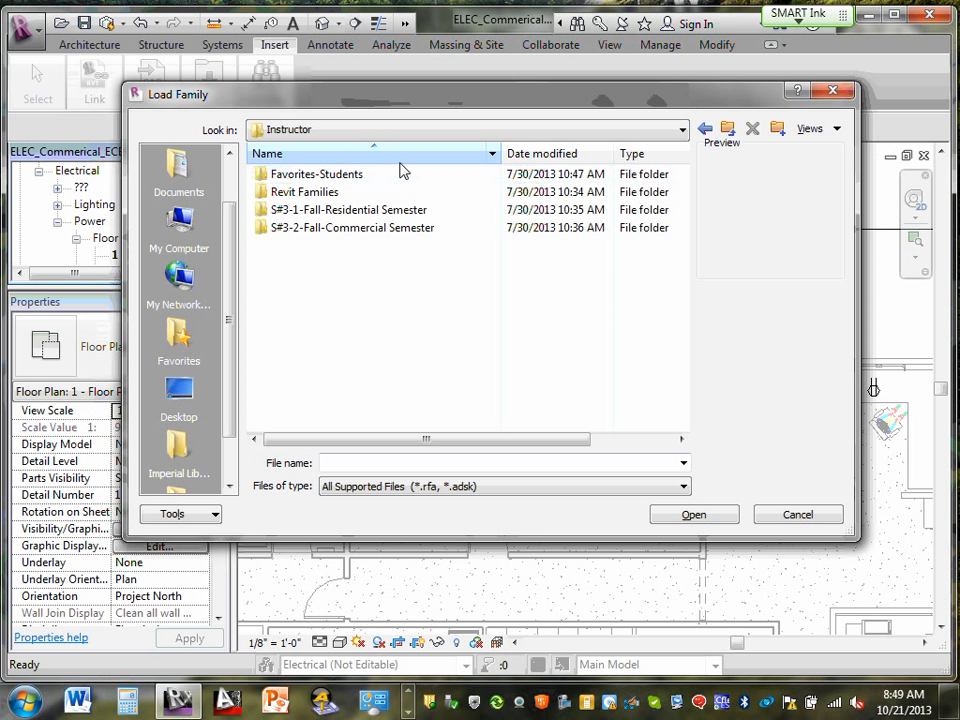
- Browse through Revit Families and Revit Families-2011 to the Power folder
{"action": "double_click", "coordinate": [321, 209]}
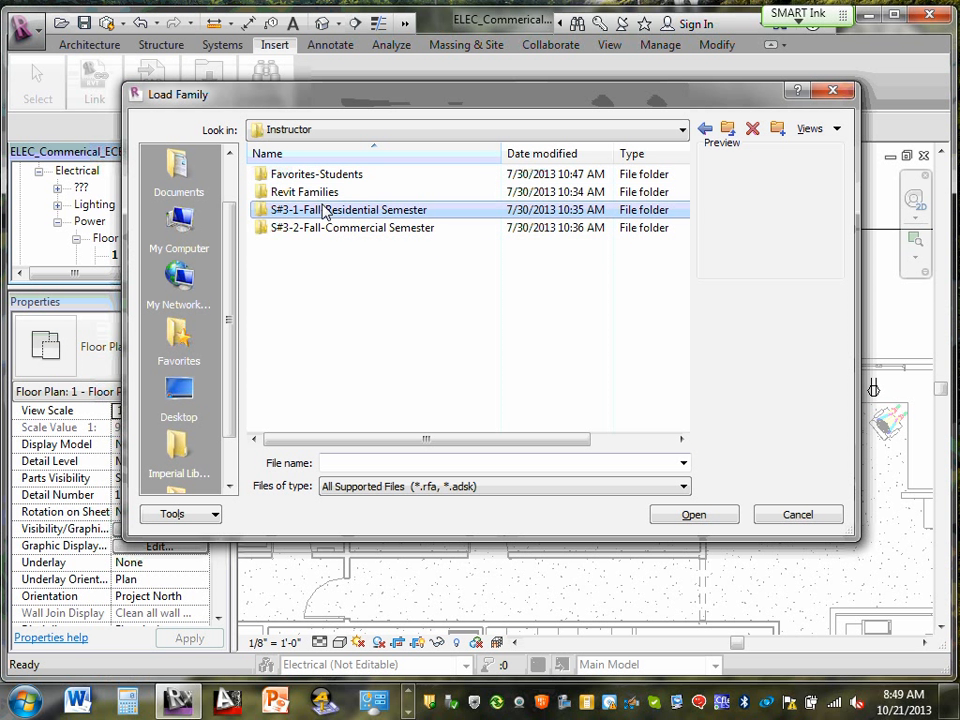
{"action": "left_click", "coordinate": [705, 128]}
{"action": "double_click", "coordinate": [333, 193]}
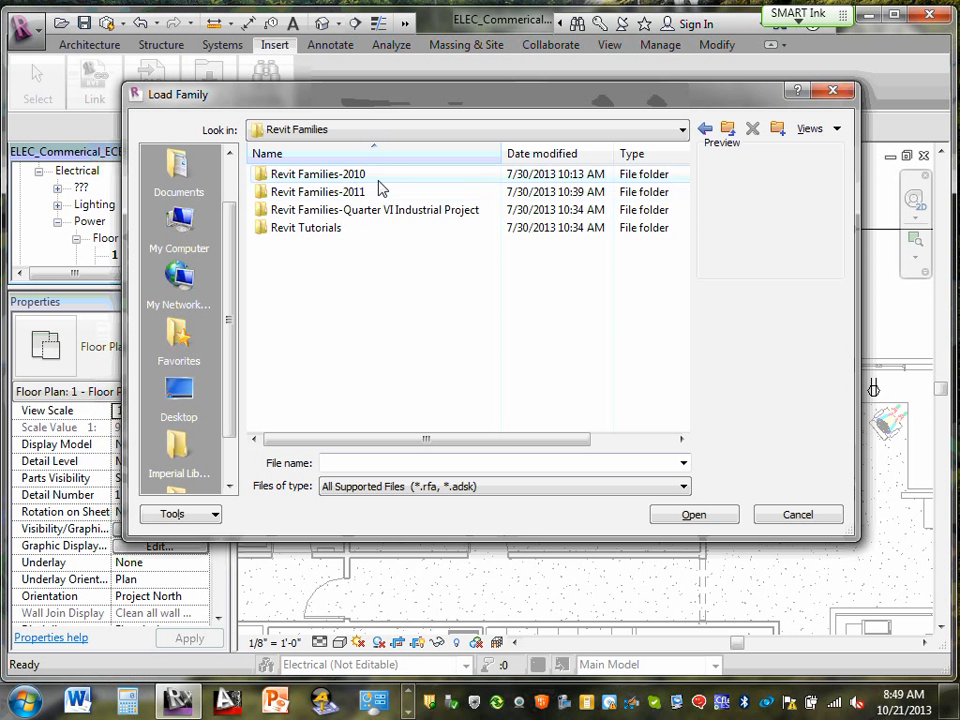
{"action": "left_click", "coordinate": [340, 201]}
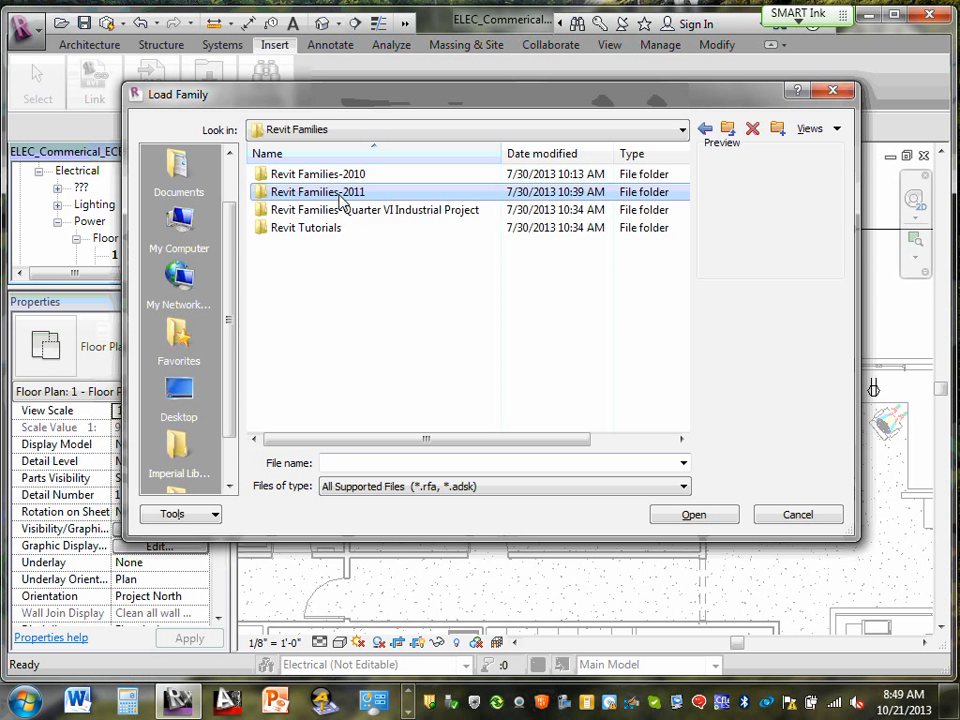
{"action": "double_click", "coordinate": [340, 201]}
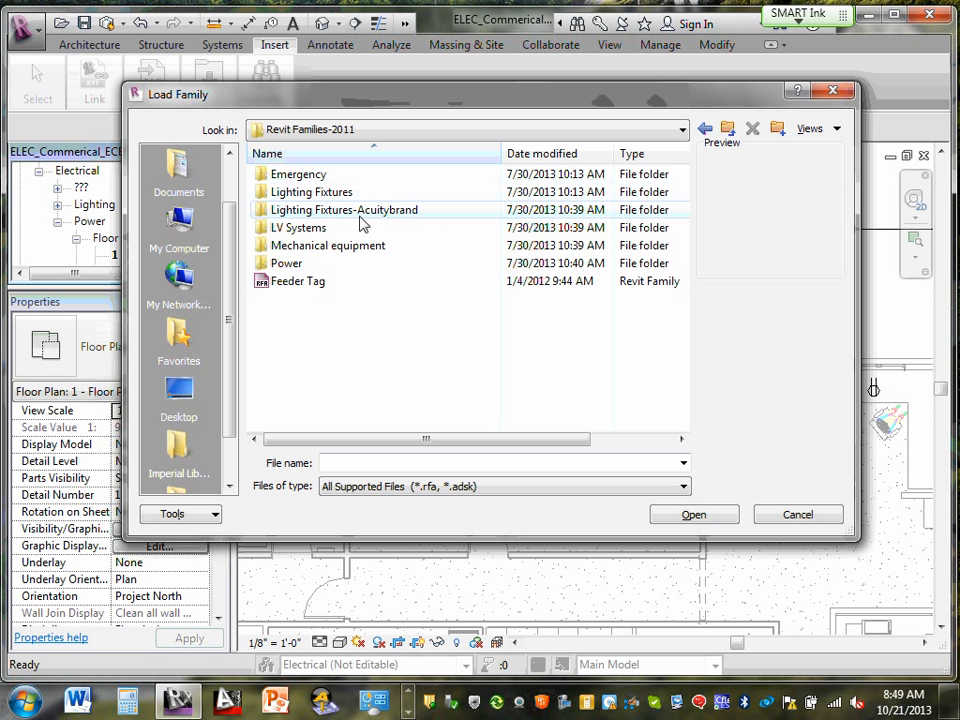
{"action": "double_click", "coordinate": [289, 264]}
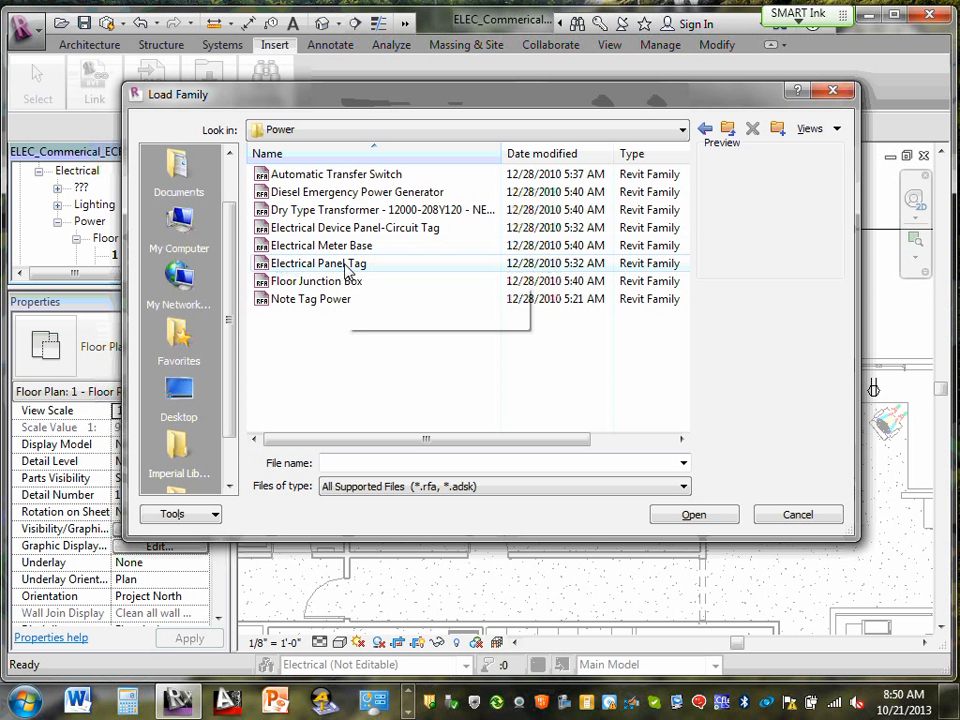
- Load the Electrical Panel Tag family from the Power folder into the project
{"action": "left_click", "coordinate": [345, 265]}
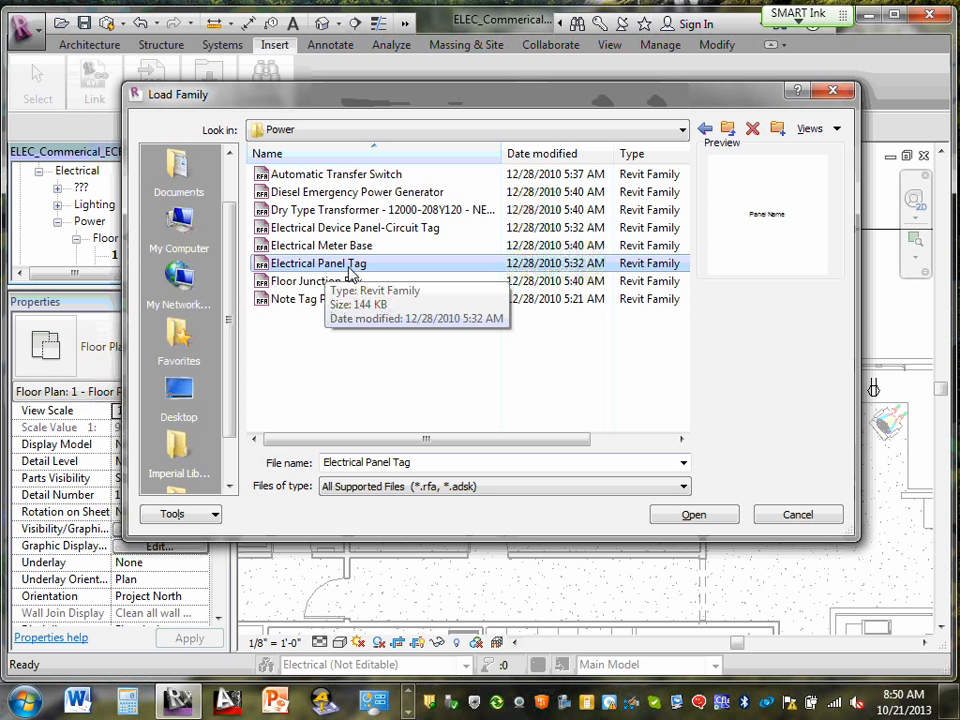
{"action": "left_click", "coordinate": [684, 130]}
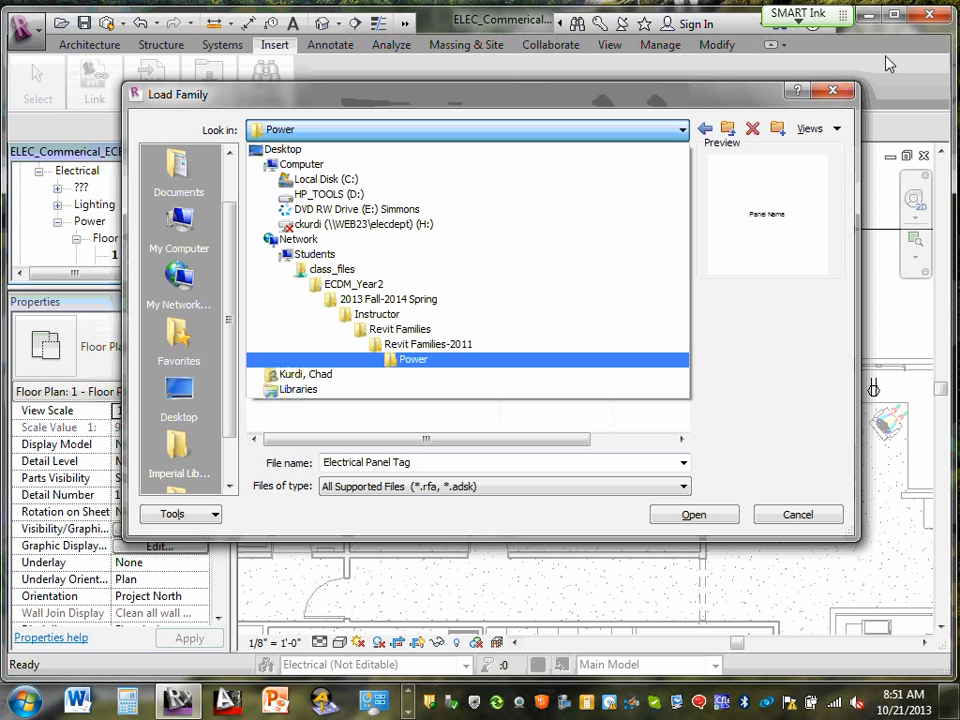
{"action": "left_click", "coordinate": [758, 376]}
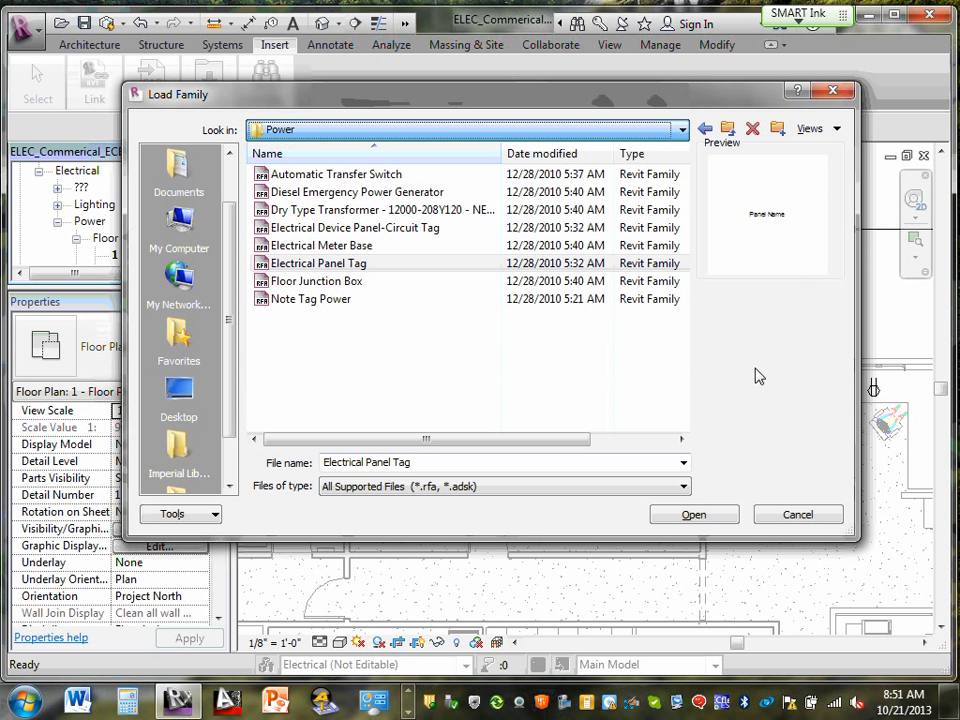
{"action": "left_click", "coordinate": [327, 266]}
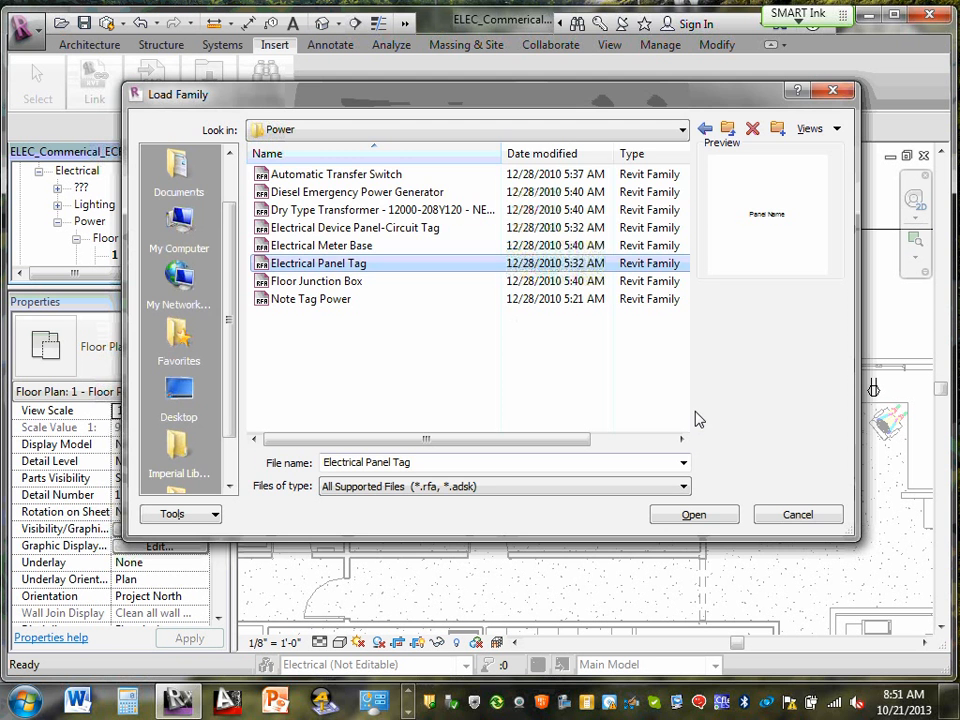
{"action": "left_click", "coordinate": [717, 518]}
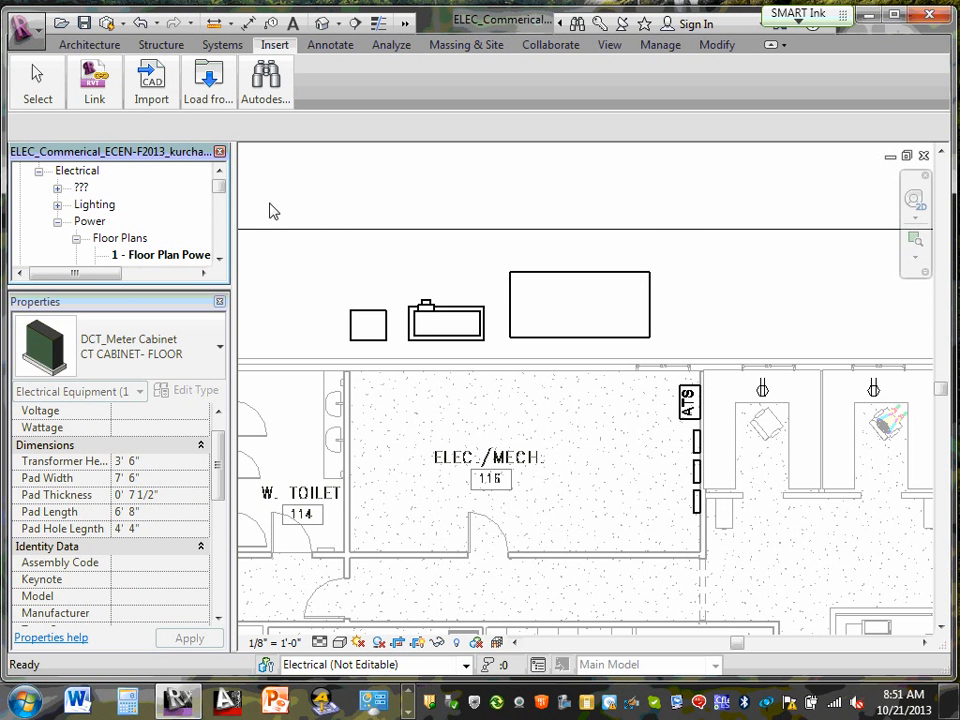
- Start Tag by Category for tagging the electrical equipment on the power floor plan
{"action": "left_click", "coordinate": [331, 46]}
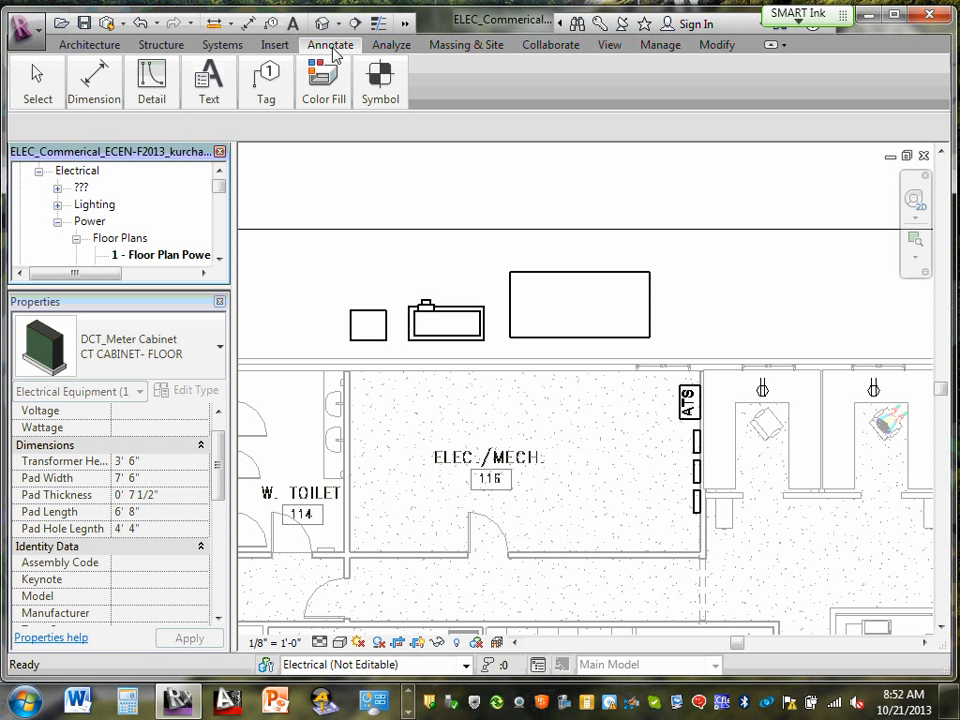
{"action": "mouse_move", "coordinate": [270, 90]}
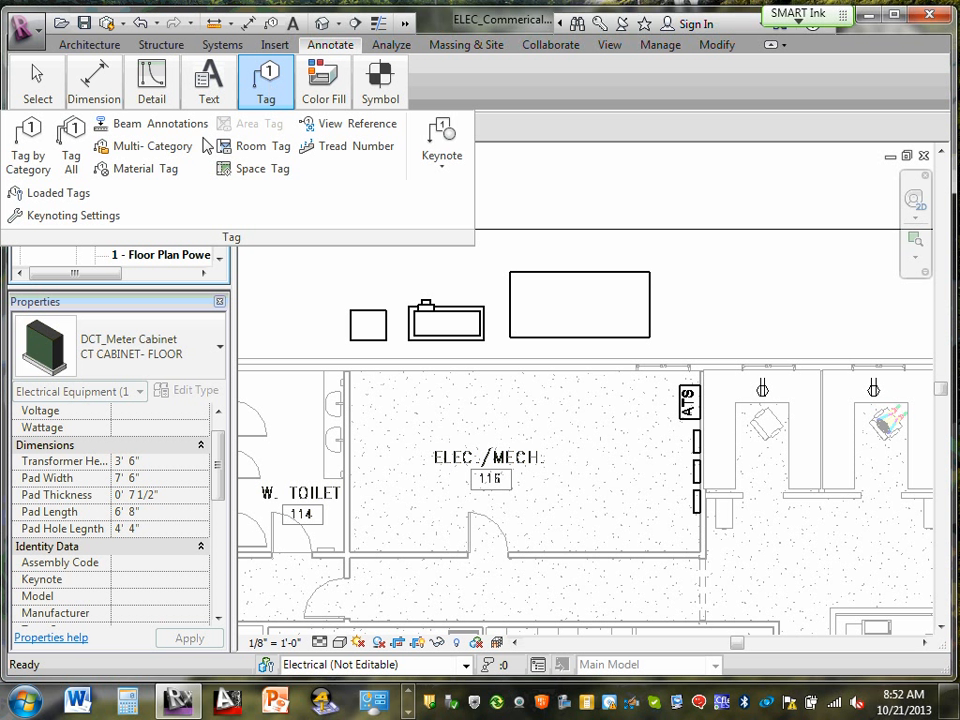
{"action": "left_click", "coordinate": [27, 136]}
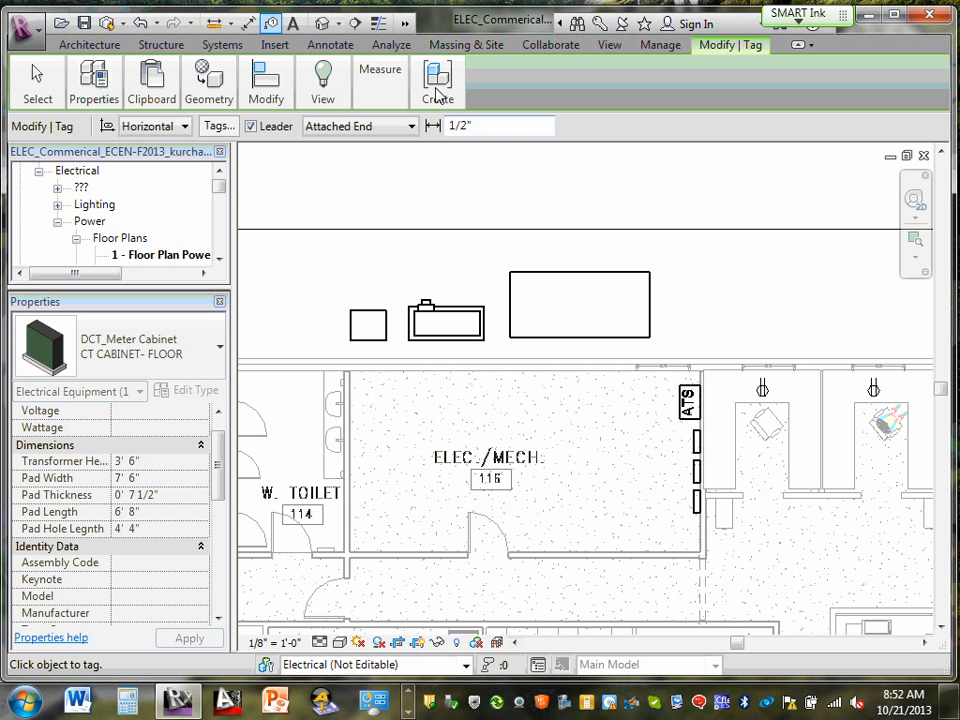
{"action": "mouse_move", "coordinate": [370, 72]}
{"action": "left_click", "coordinate": [330, 44]}
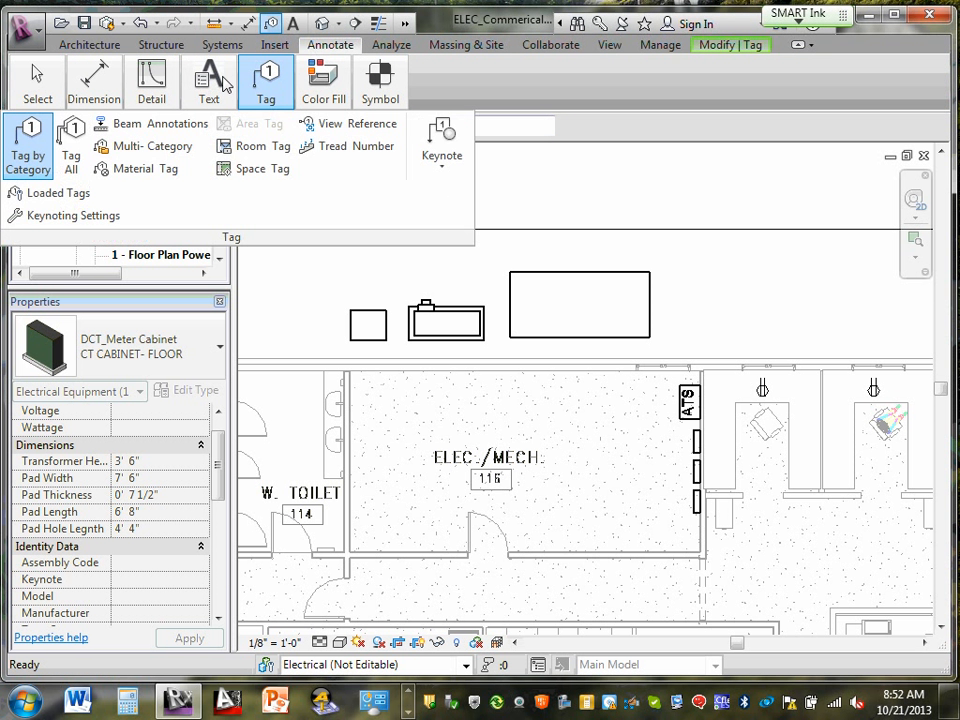
{"action": "left_click", "coordinate": [32, 131]}
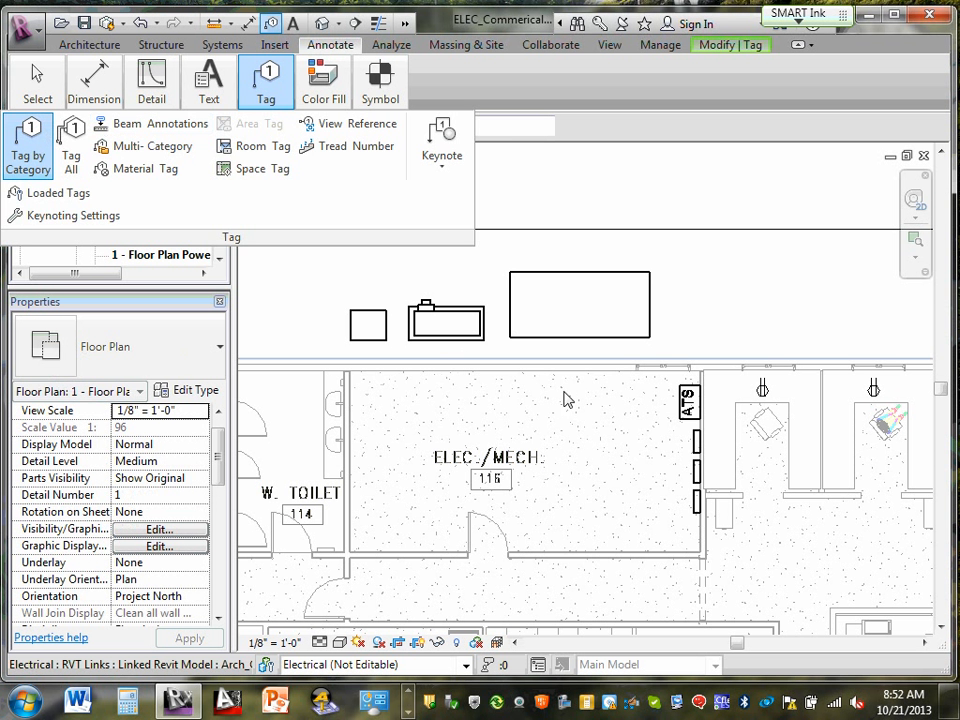
{"action": "left_click", "coordinate": [678, 425]}
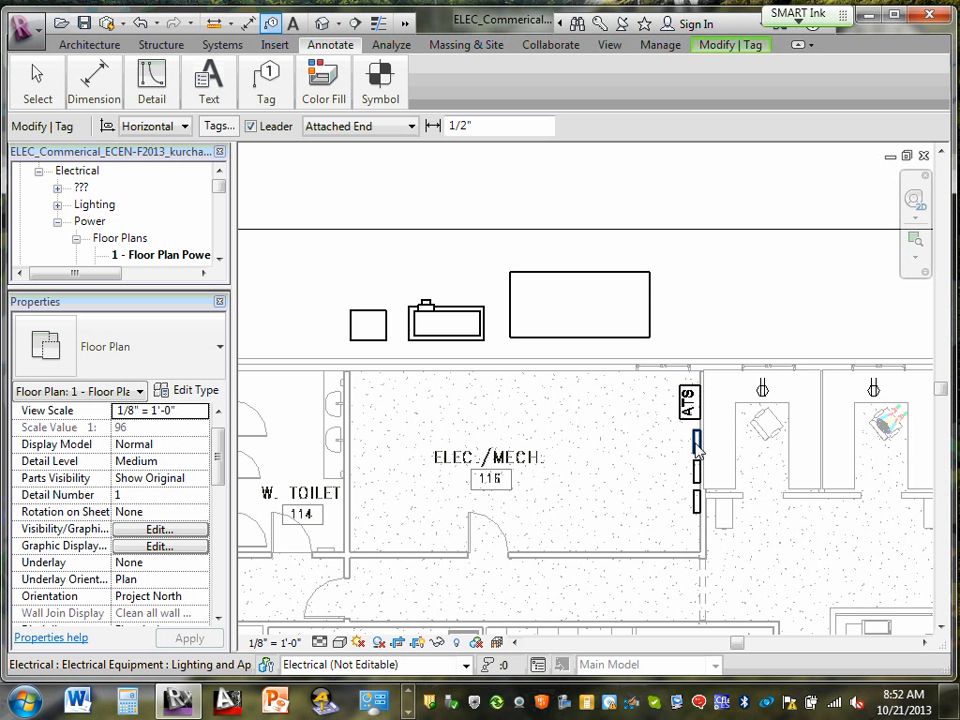
- Turn off the leader for the tags of the panelboards in ELEC./MECH. room 116
{"action": "left_click", "coordinate": [915, 257]}
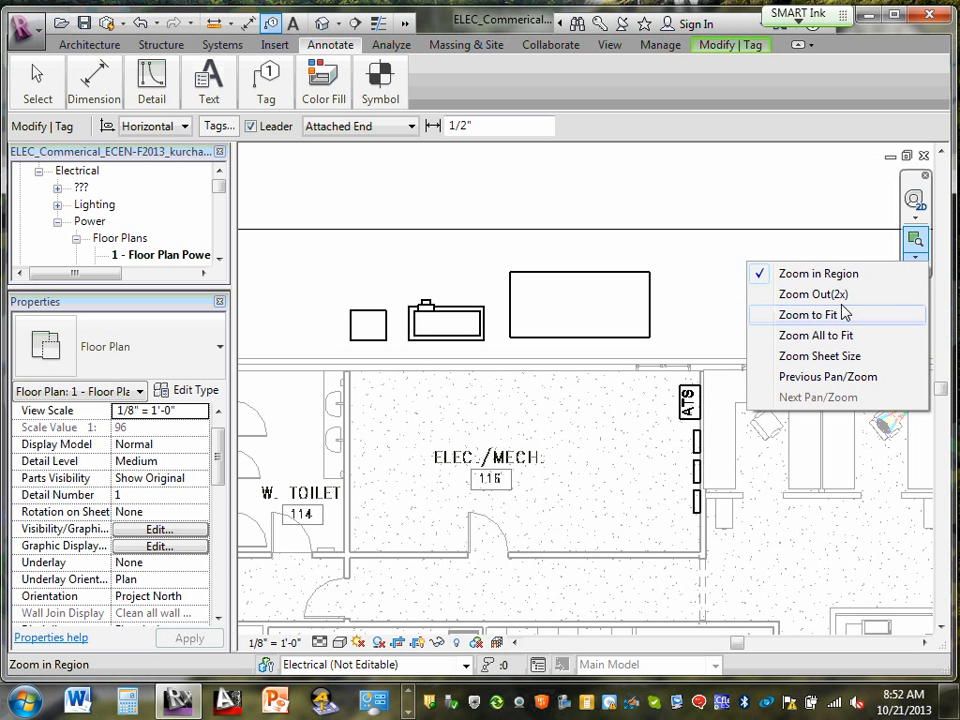
{"action": "left_click", "coordinate": [842, 315]}
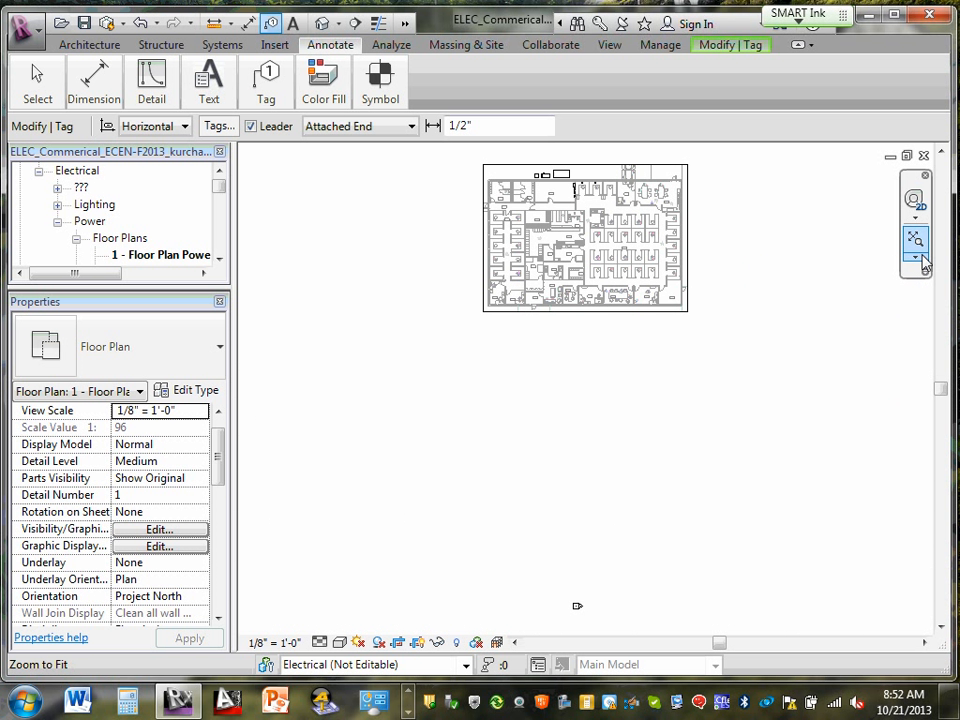
{"action": "left_click", "coordinate": [916, 259]}
{"action": "left_click", "coordinate": [838, 275]}
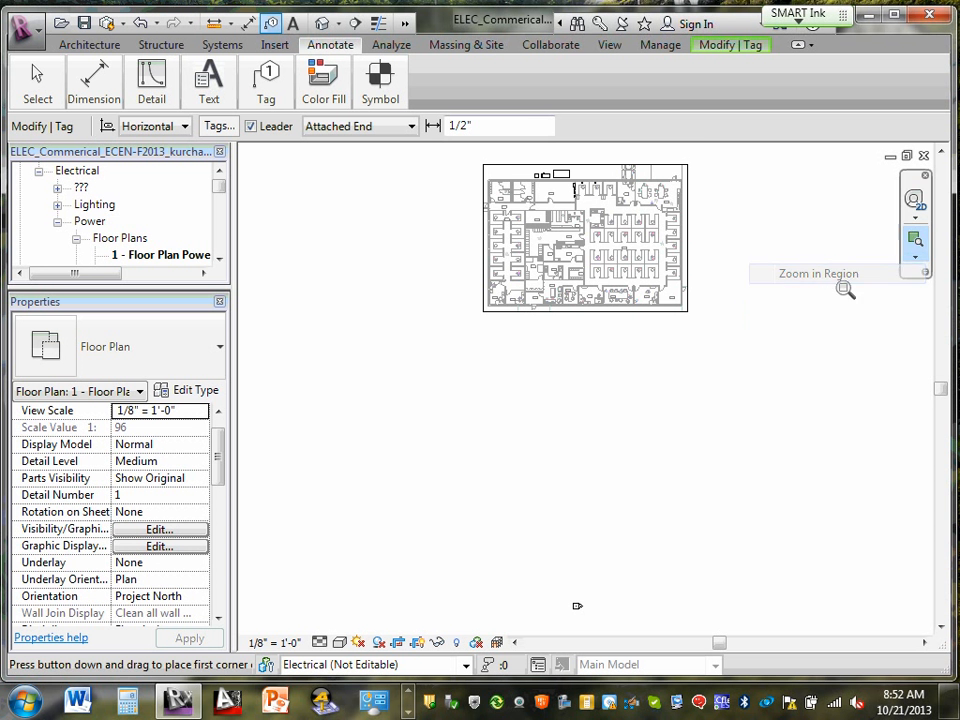
{"action": "left_click_drag", "start_coordinate": [490, 156], "coordinate": [598, 187]}
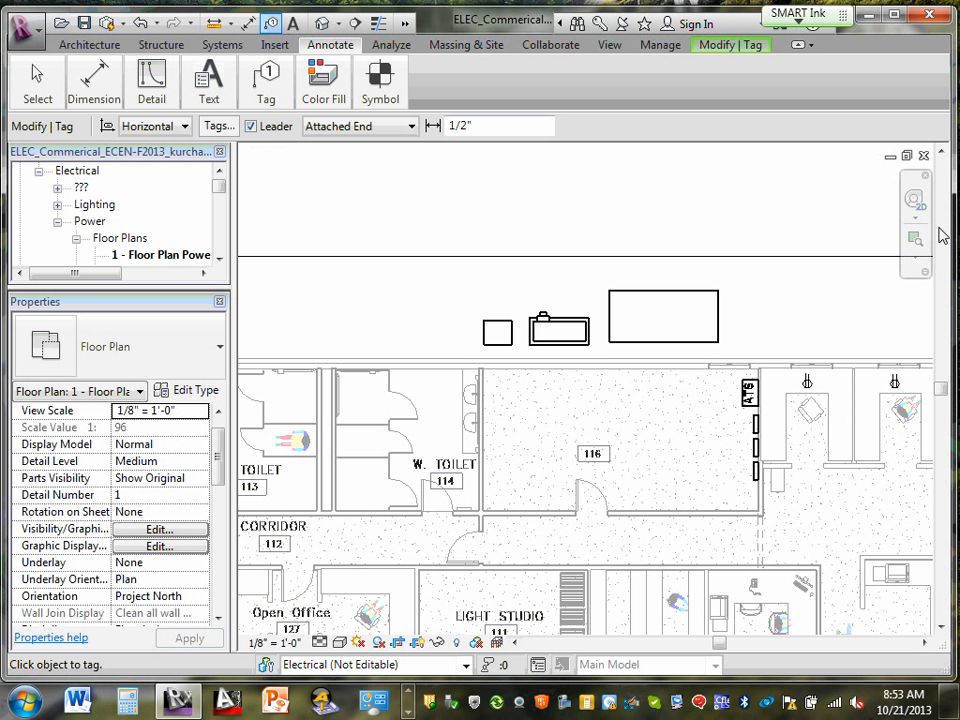
{"action": "left_click", "coordinate": [912, 243]}
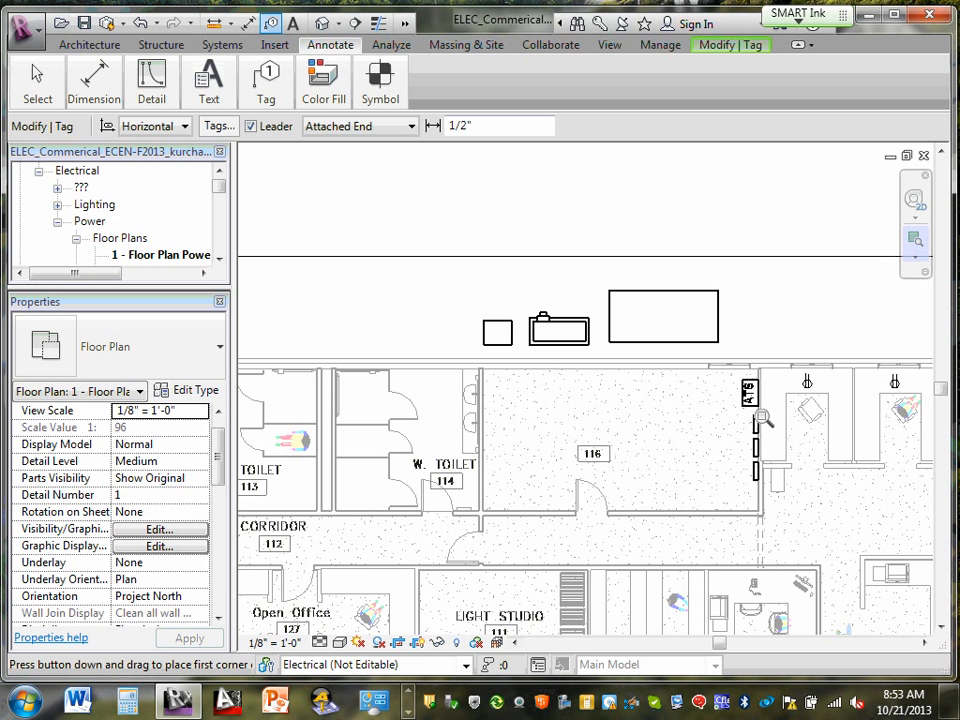
{"action": "left_click_drag", "start_coordinate": [543, 343], "coordinate": [803, 528]}
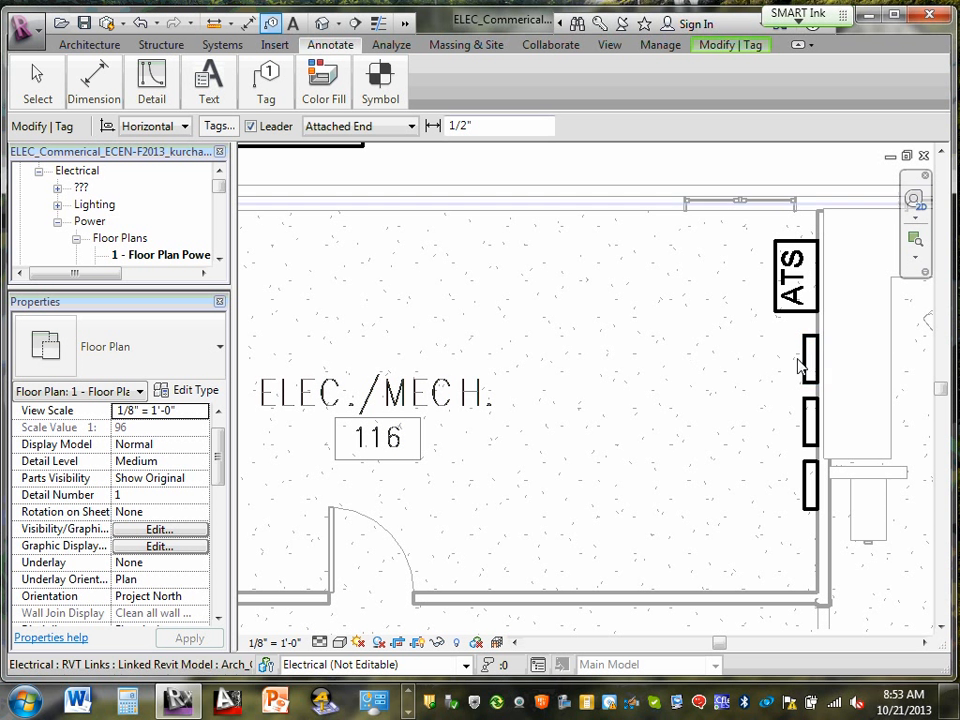
{"action": "left_click", "coordinate": [252, 129]}
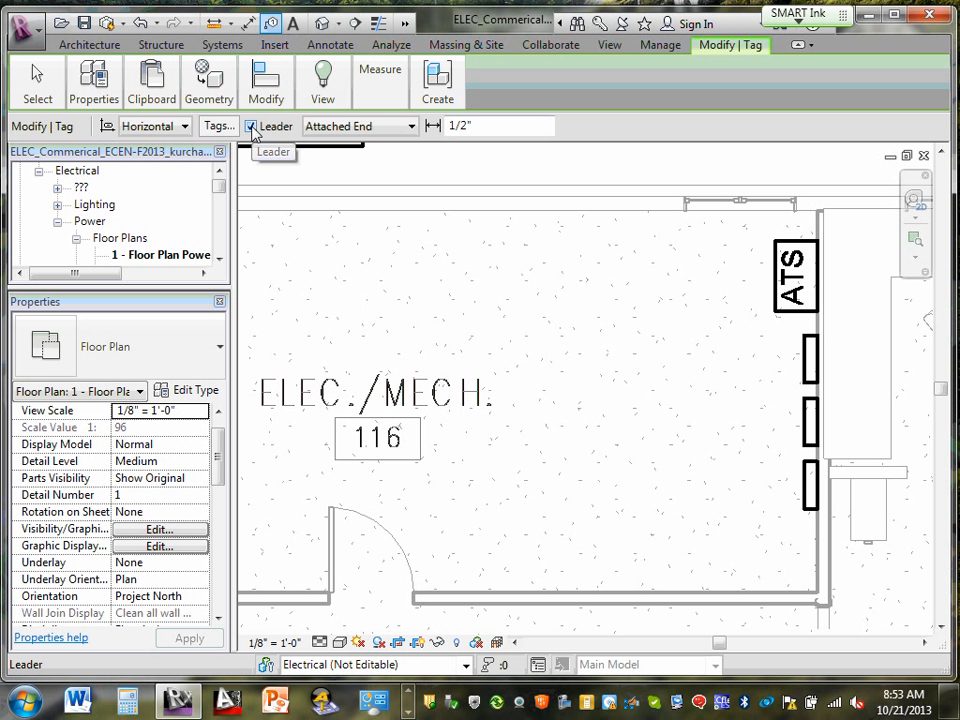
{"action": "left_click", "coordinate": [252, 127]}
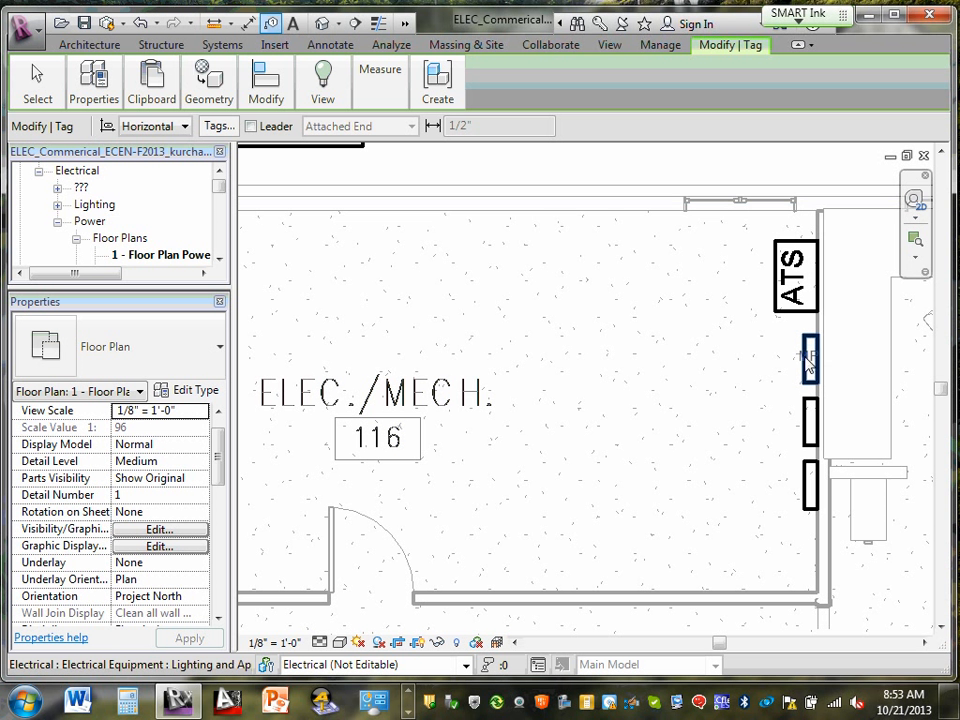
- Turn on the tag leader and tag the three panelboards MP, RP and LP on the east wall of room 116
{"action": "mouse_move", "coordinate": [266, 85]}
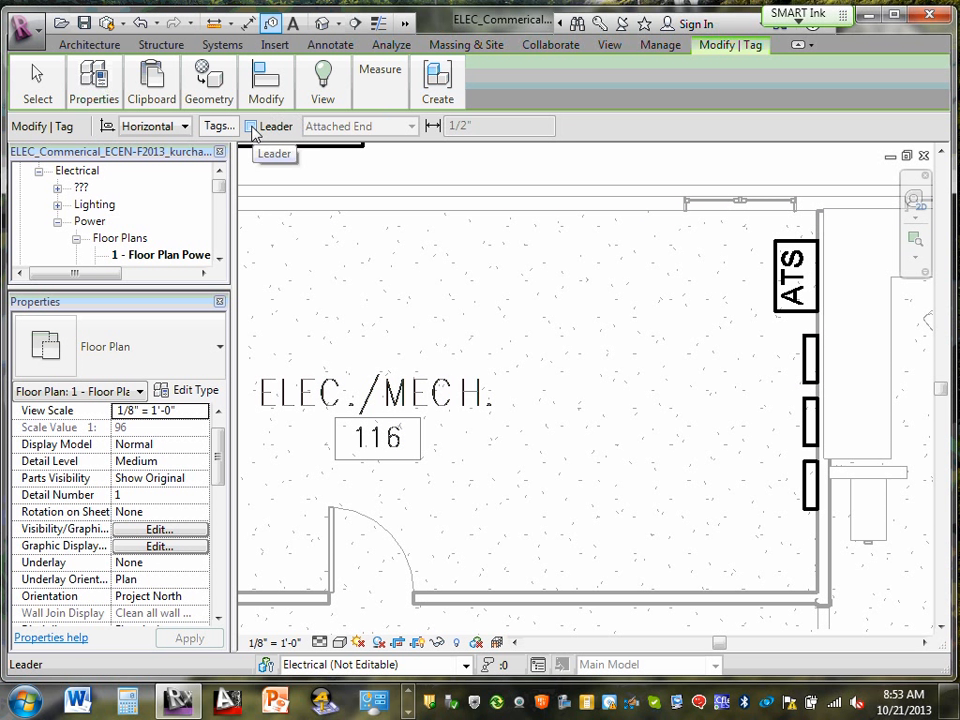
{"action": "left_click", "coordinate": [252, 127]}
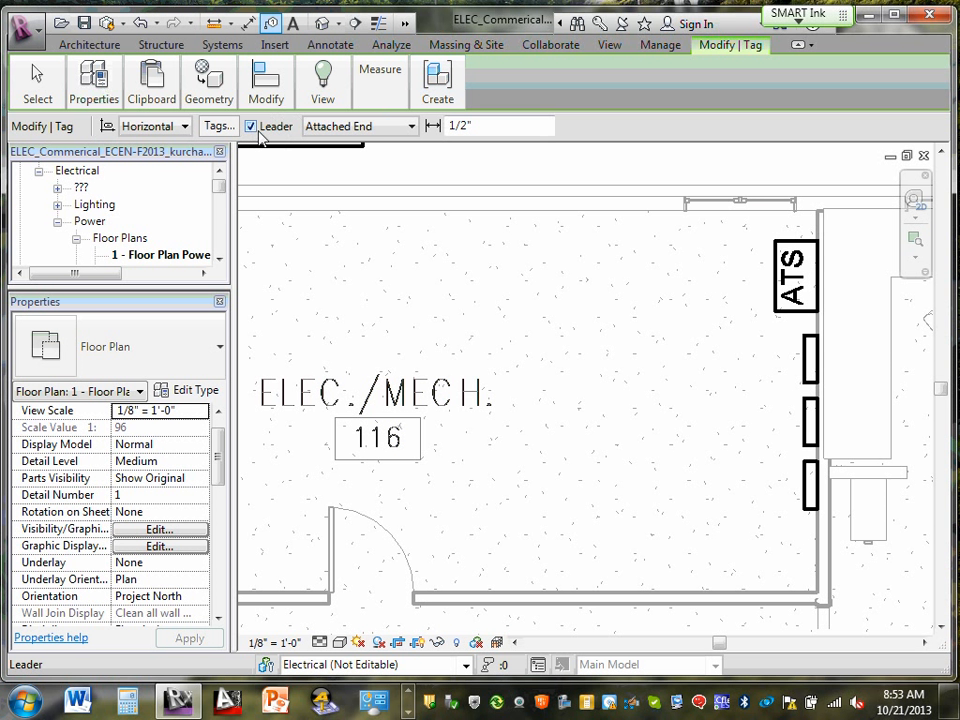
{"action": "left_click", "coordinate": [807, 361]}
{"action": "left_click", "coordinate": [803, 424]}
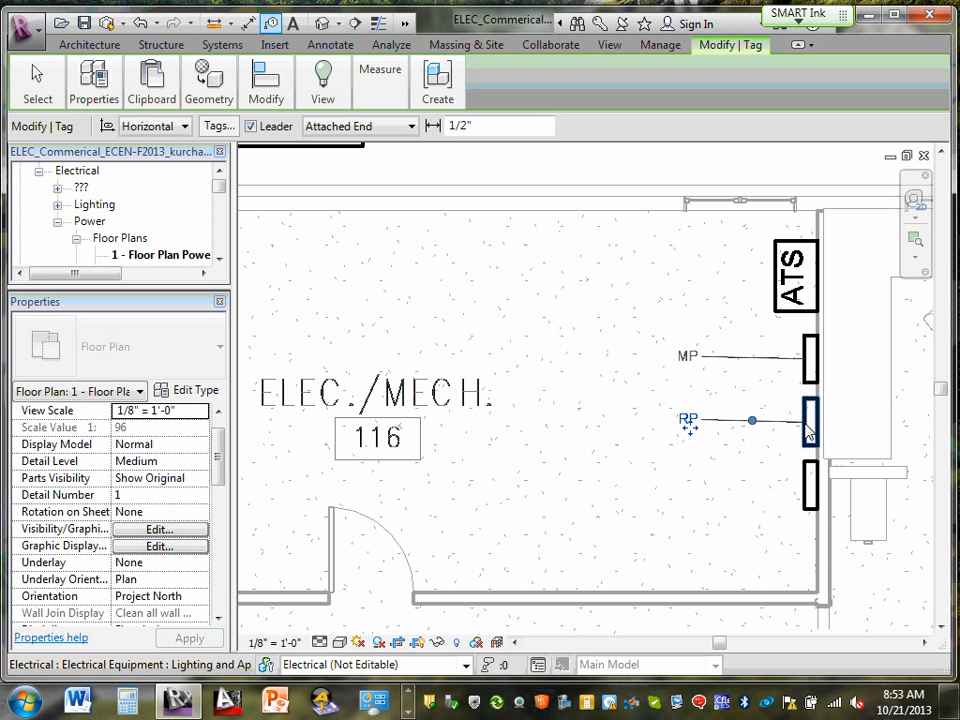
{"action": "left_click", "coordinate": [809, 485]}
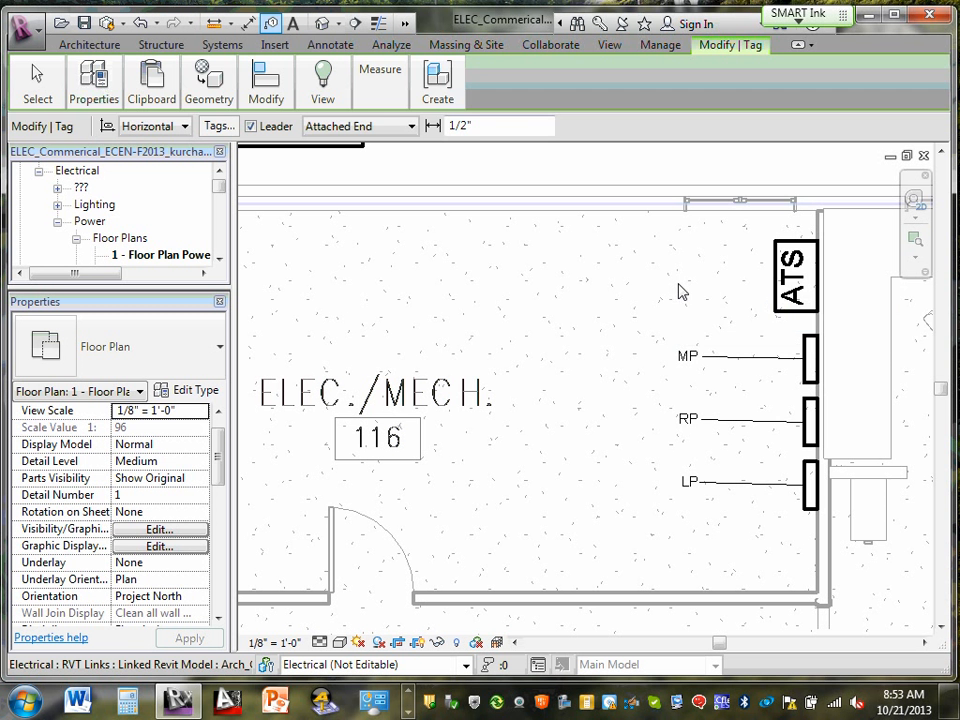
{"action": "key", "text": "Escape"}
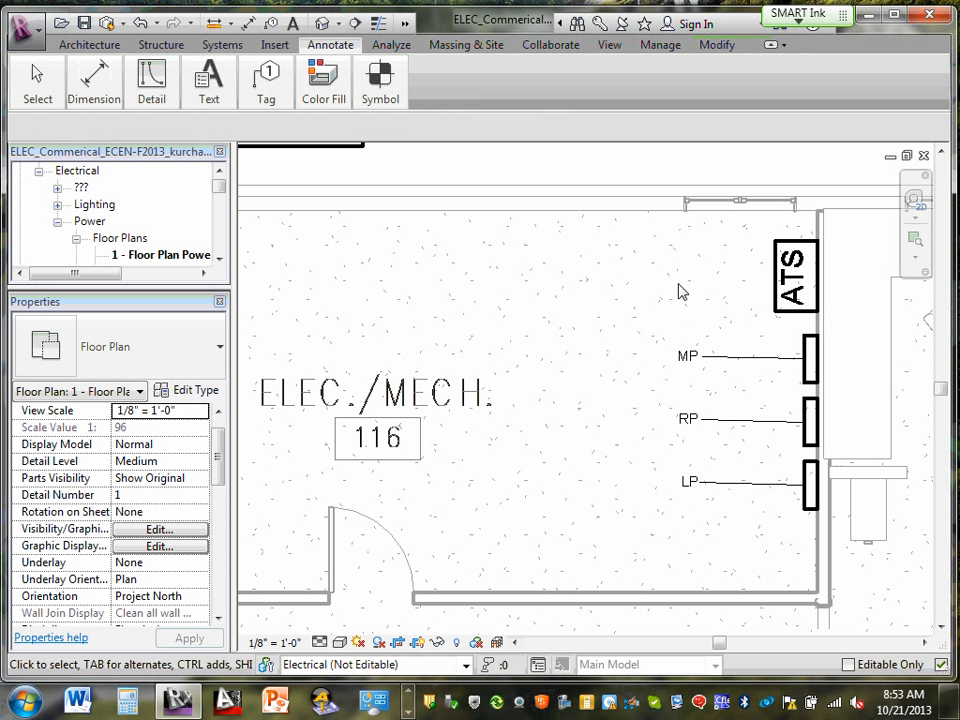
- Remove the leader from the MP panel tag and move the tag right beside its panelboard
{"action": "left_click", "coordinate": [698, 360]}
{"action": "mouse_move", "coordinate": [322, 85]}
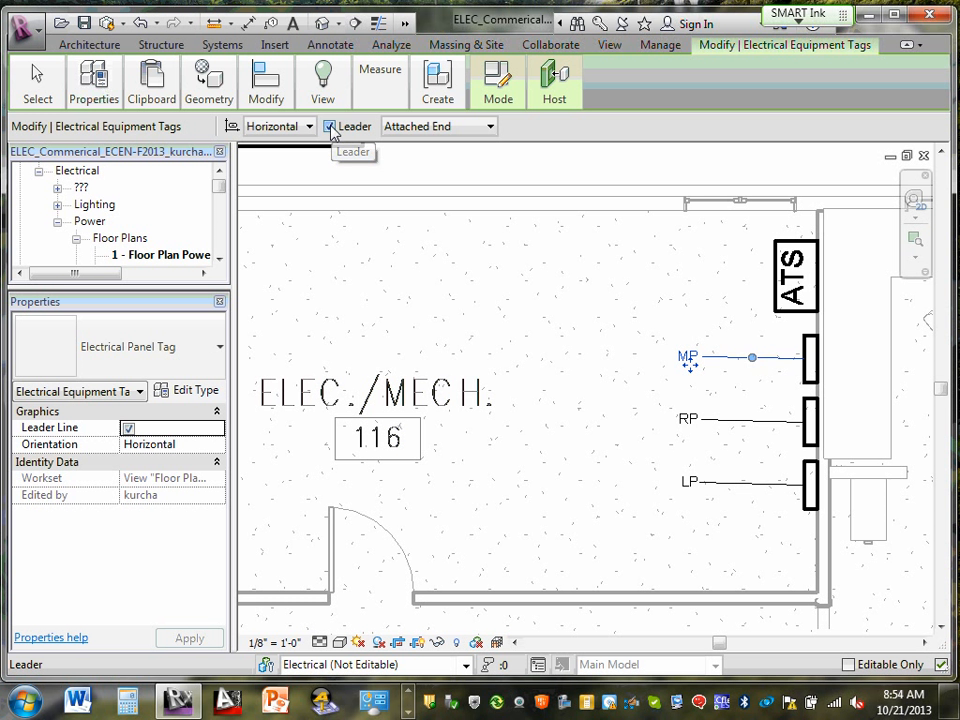
{"action": "left_click", "coordinate": [329, 126]}
{"action": "left_click_drag", "start_coordinate": [689, 364], "coordinate": [788, 372]}
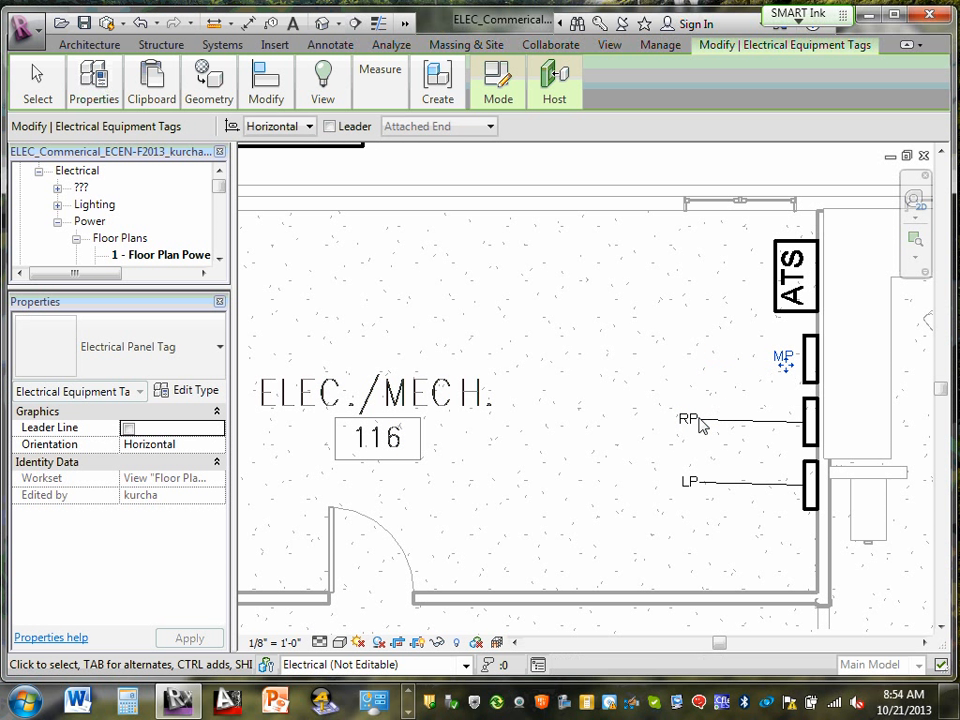
- Remove the leaders from the RP and LP panel tags and move each tag beside its panelboard
{"action": "left_click", "coordinate": [698, 421]}
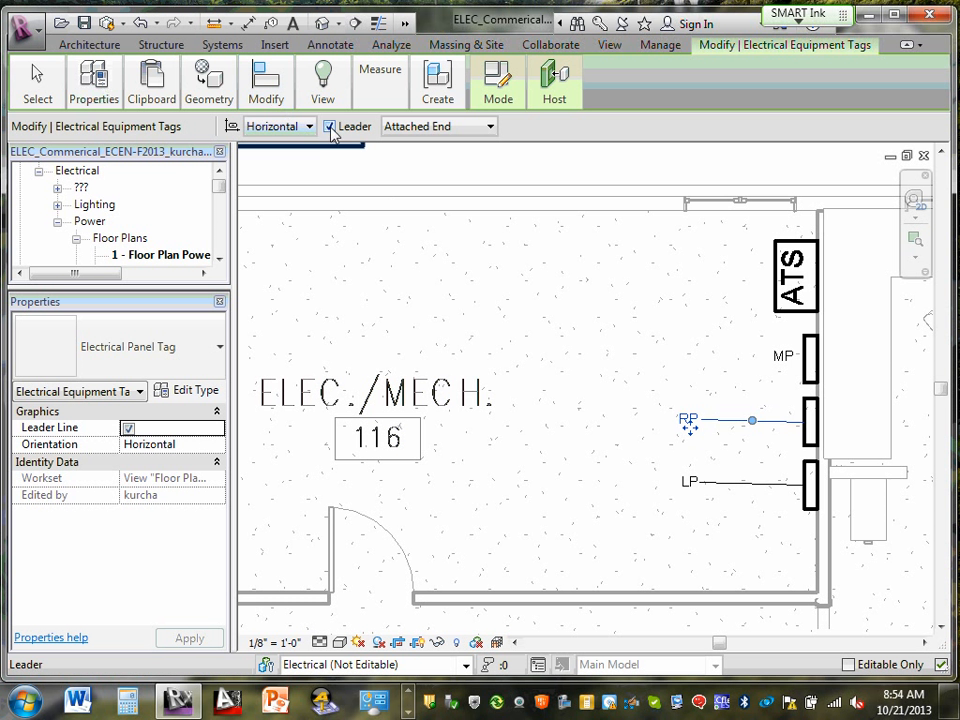
{"action": "left_click", "coordinate": [329, 127]}
{"action": "left_click_drag", "start_coordinate": [689, 428], "coordinate": [785, 432]}
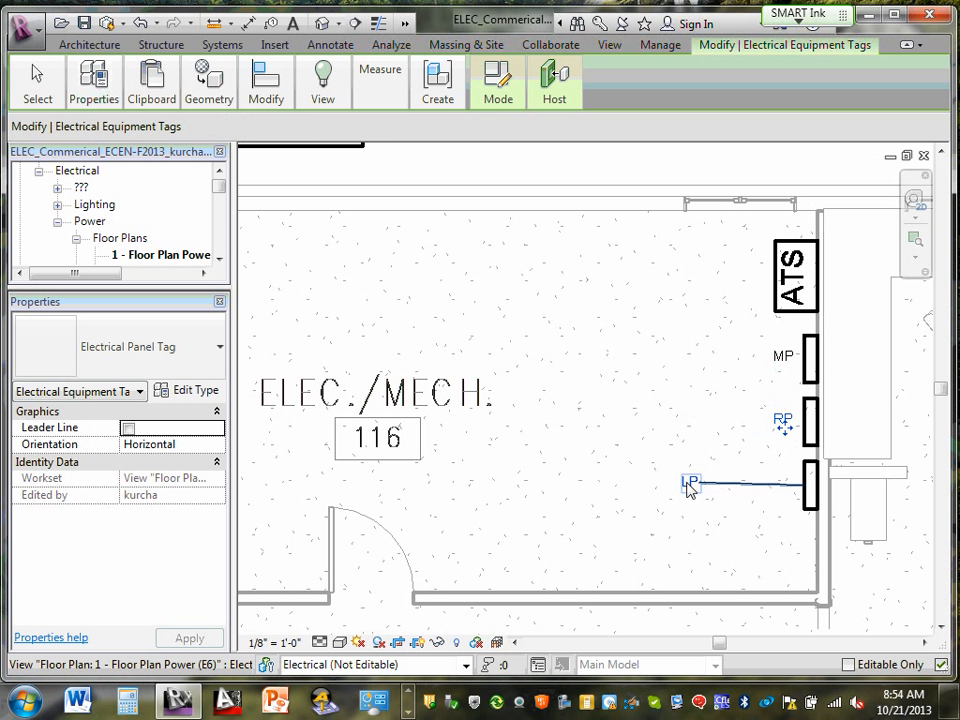
{"action": "left_click", "coordinate": [689, 488]}
{"action": "left_click", "coordinate": [329, 127]}
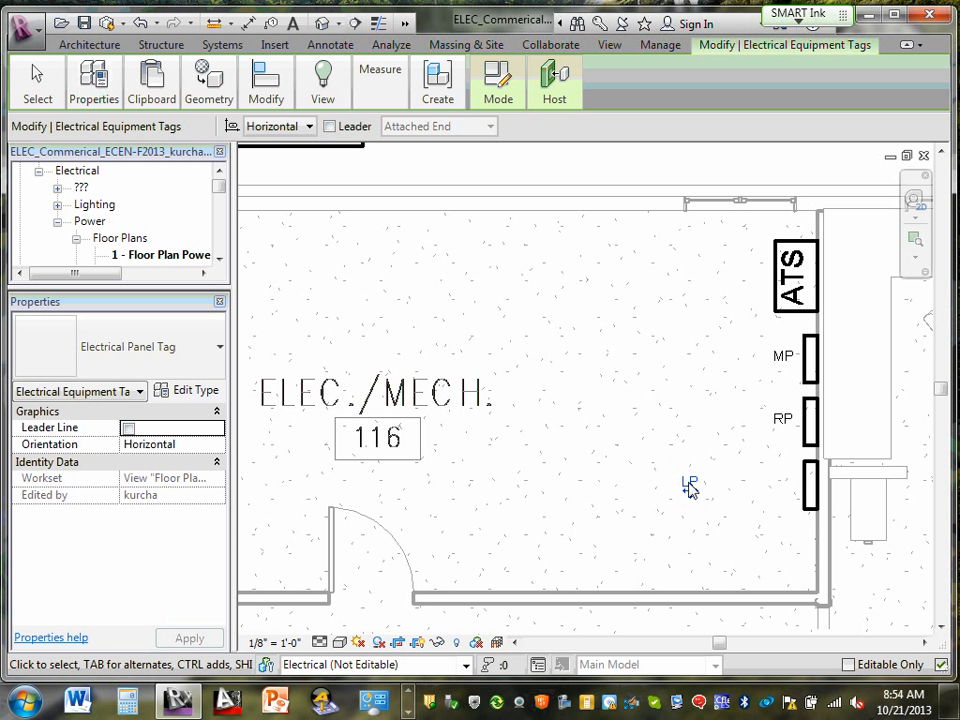
{"action": "mouse_move", "coordinate": [689, 488]}
{"action": "left_mouse_down"}
{"action": "mouse_move", "coordinate": [793, 492]}
{"action": "mouse_move", "coordinate": [782, 489]}
{"action": "left_mouse_up"}
{"action": "left_click", "coordinate": [702, 256]}
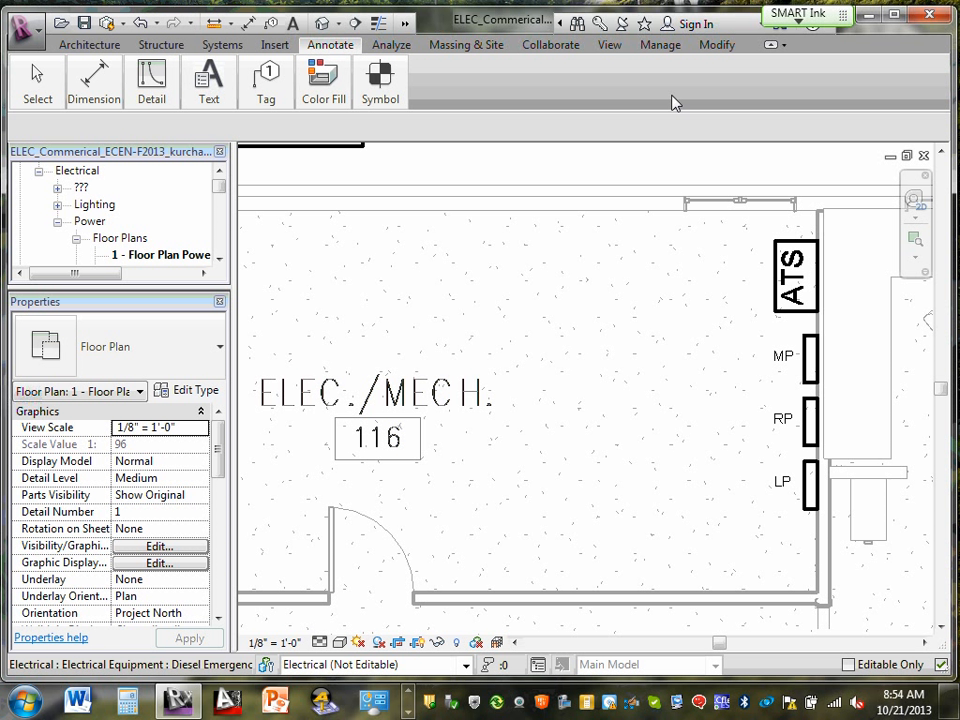
- Set the panel name of the automatic transfer switch in room 116 to ATS
{"action": "left_click", "coordinate": [795, 262]}
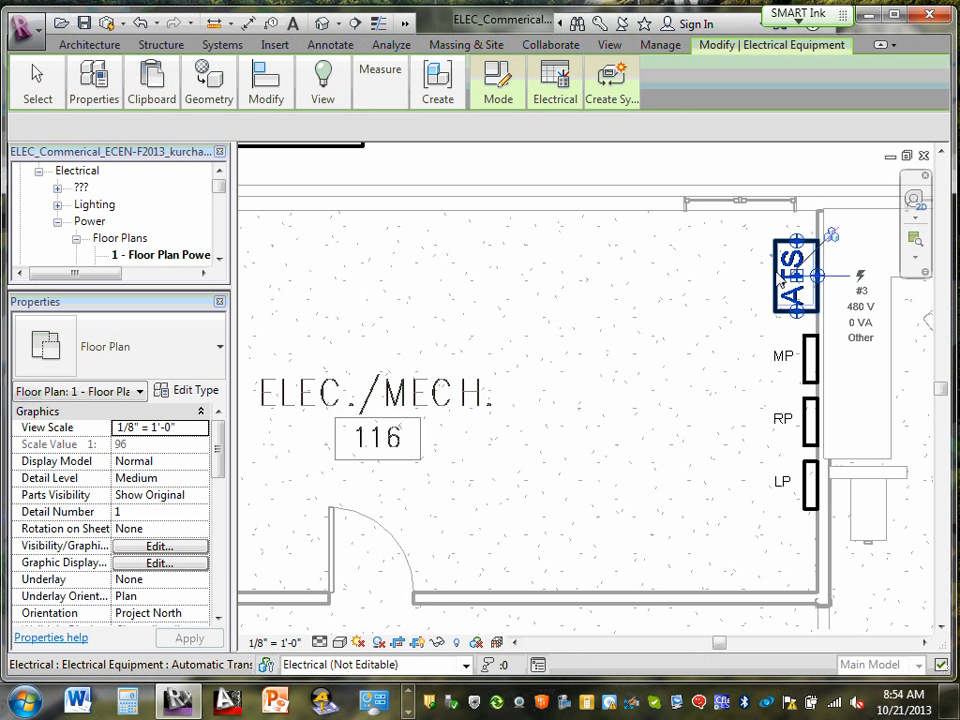
{"action": "left_click_drag", "start_coordinate": [216, 441], "coordinate": [221, 533]}
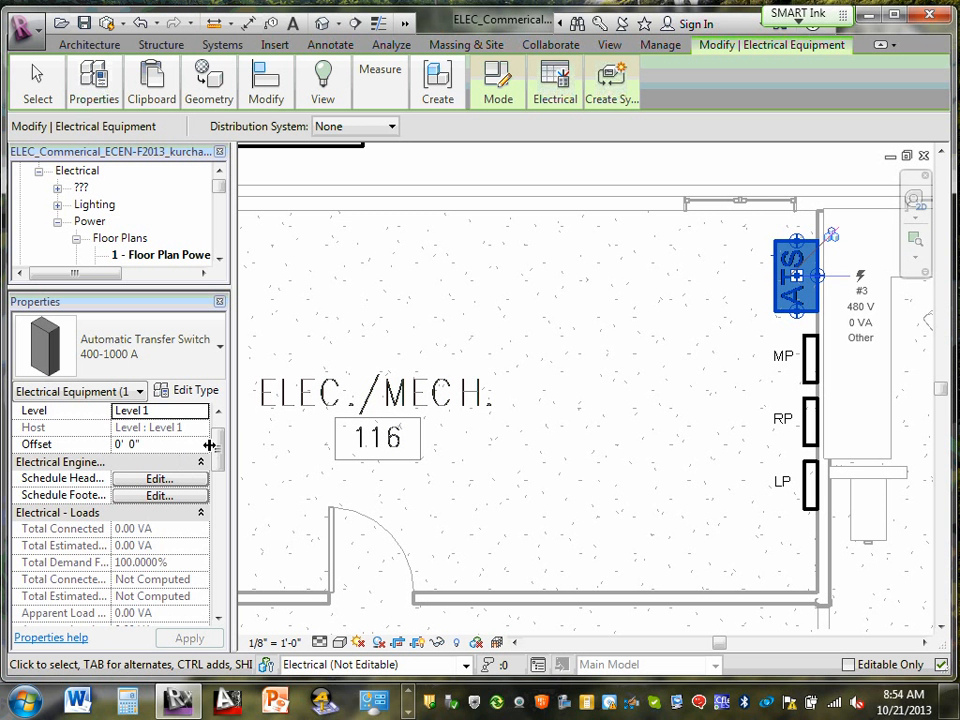
{"action": "left_click_drag", "start_coordinate": [217, 448], "coordinate": [231, 523]}
{"action": "left_click", "coordinate": [133, 529]}
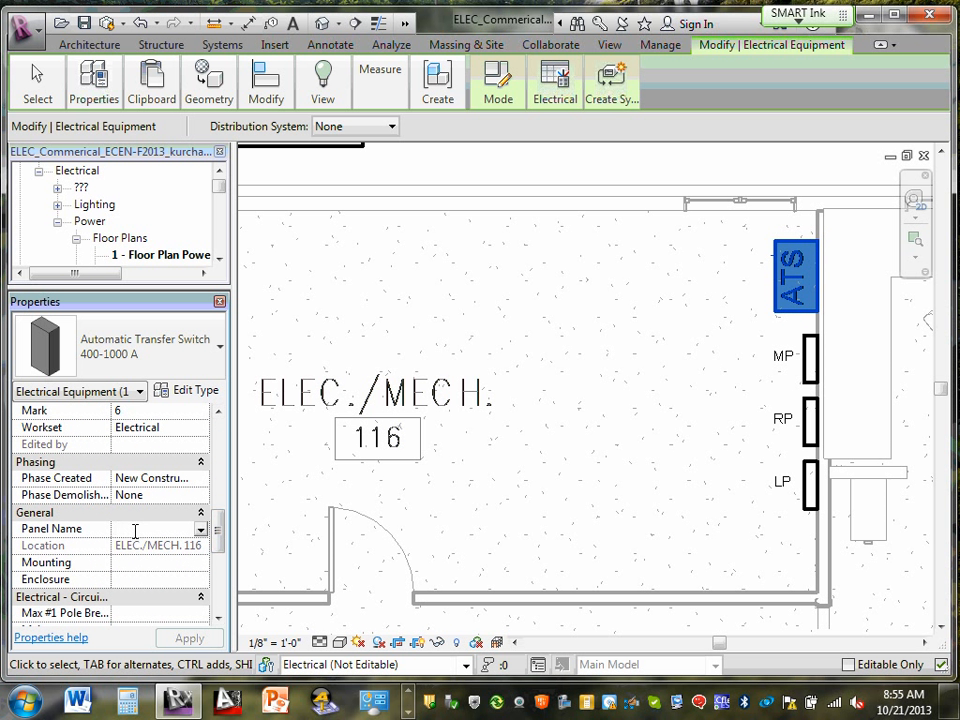
{"action": "type", "text": "ATS"}
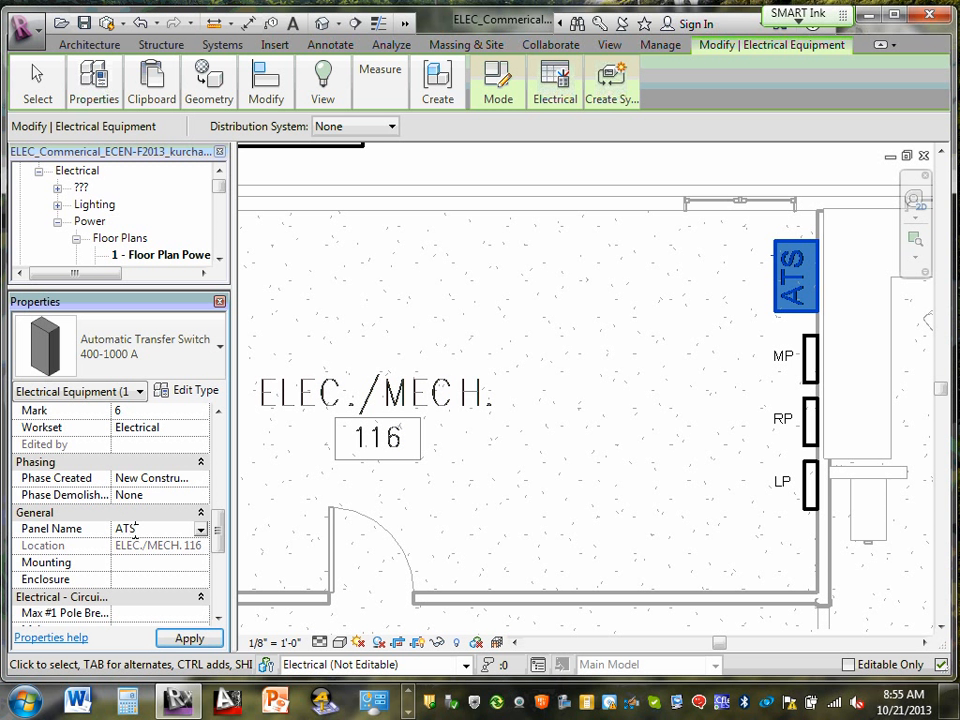
{"action": "left_click", "coordinate": [186, 639]}
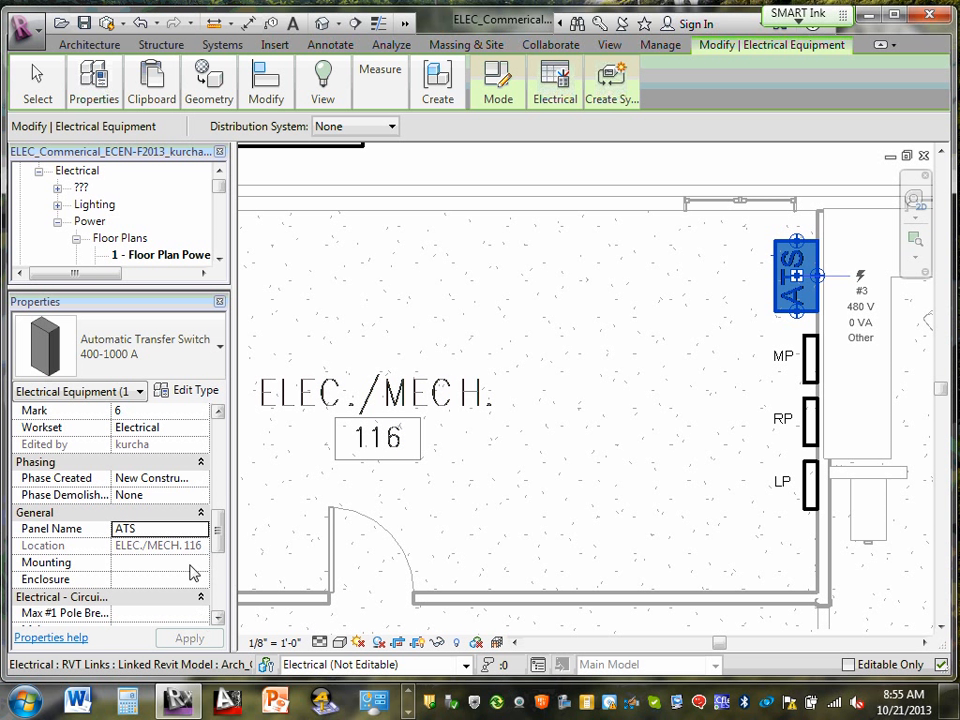
- Set the automatic transfer switch's Mains rating to 500.00 A
{"action": "scroll", "coordinate": [217, 541], "scroll_direction": "down", "scroll_amount": 1}
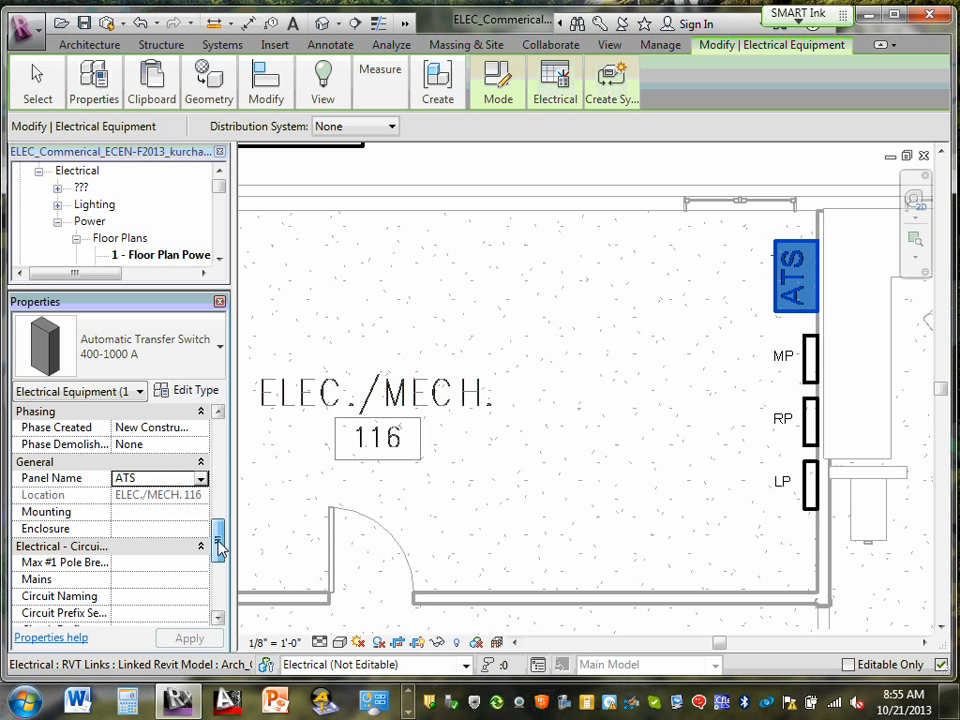
{"action": "left_click", "coordinate": [162, 578]}
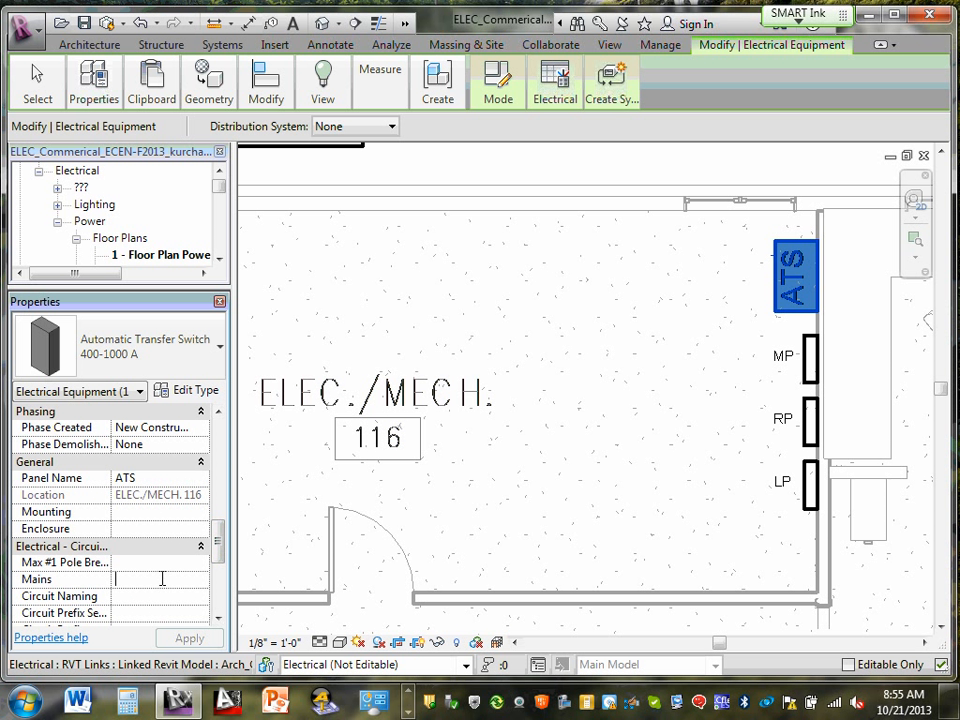
{"action": "type", "text": "500.00 A"}
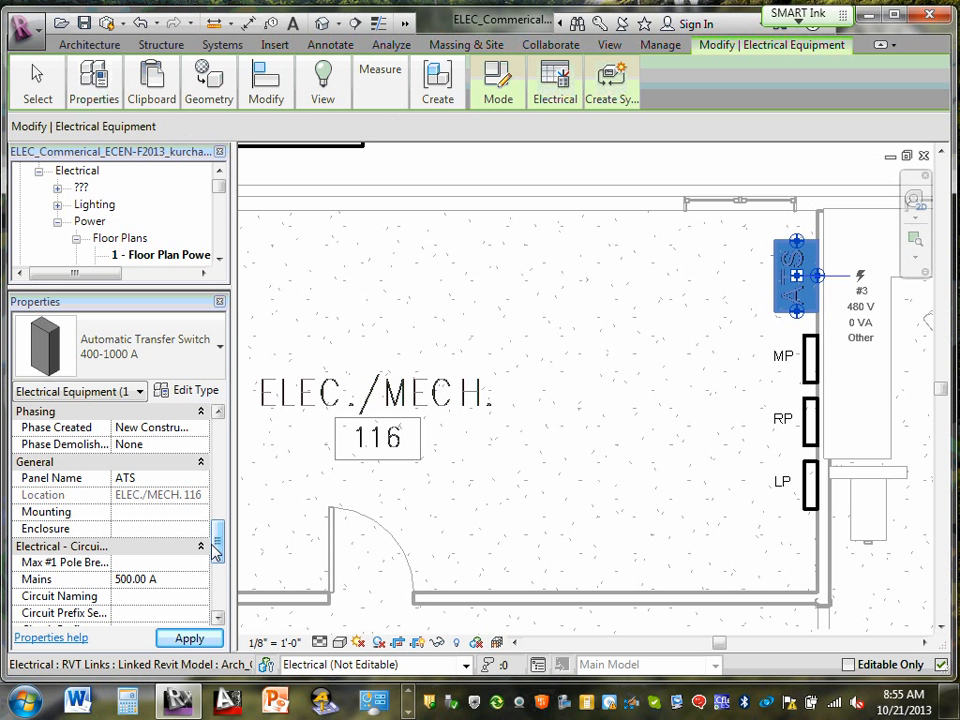
- Check the transfer switch's distribution system options and set its Max #1 Pole Breakers to 12
{"action": "scroll", "coordinate": [219, 556], "scroll_direction": "down", "scroll_amount": 3}
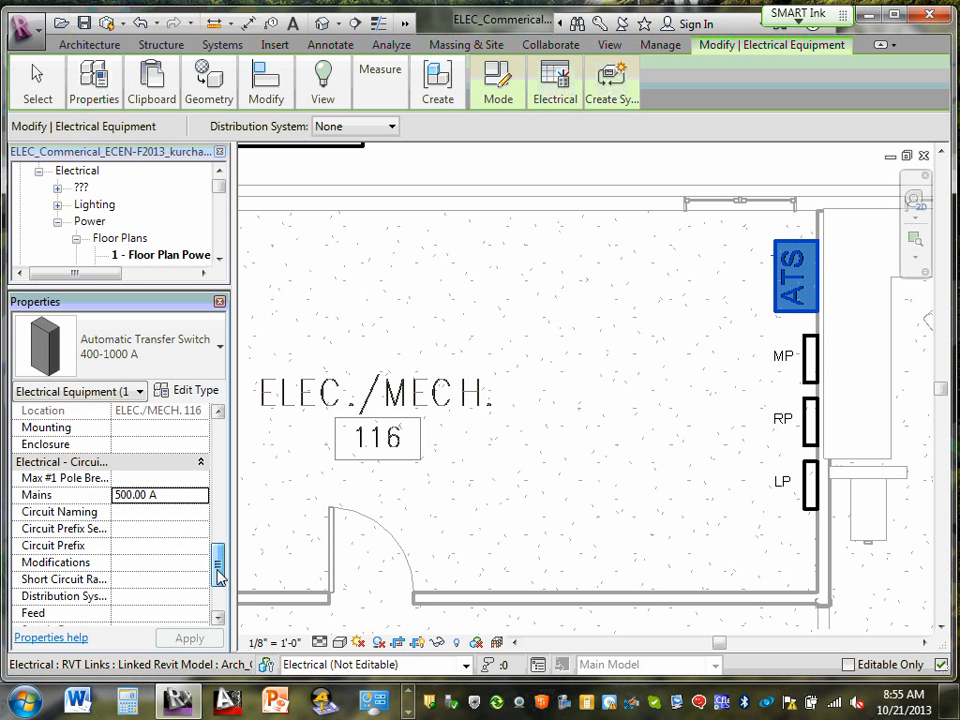
{"action": "left_click", "coordinate": [180, 598]}
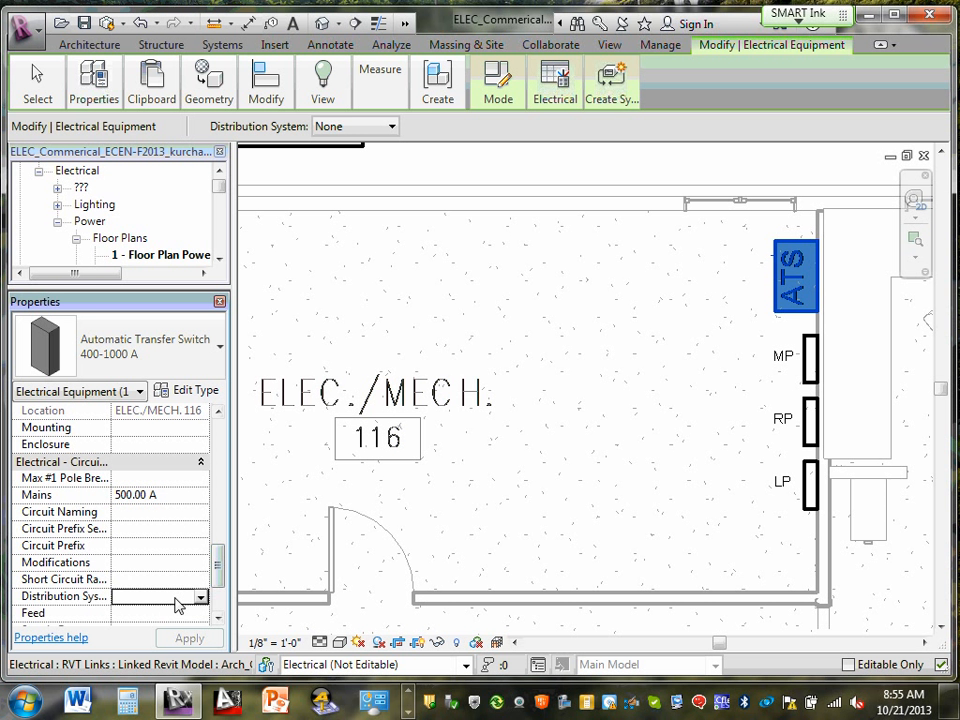
{"action": "left_click", "coordinate": [200, 597]}
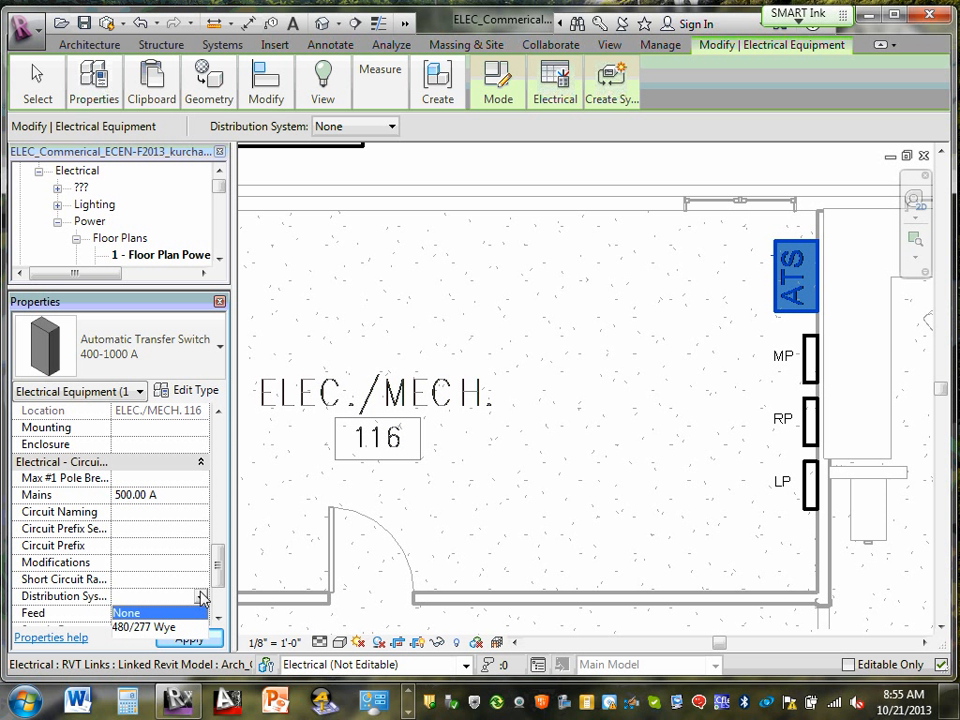
{"action": "left_click", "coordinate": [203, 592]}
{"action": "left_click", "coordinate": [197, 580]}
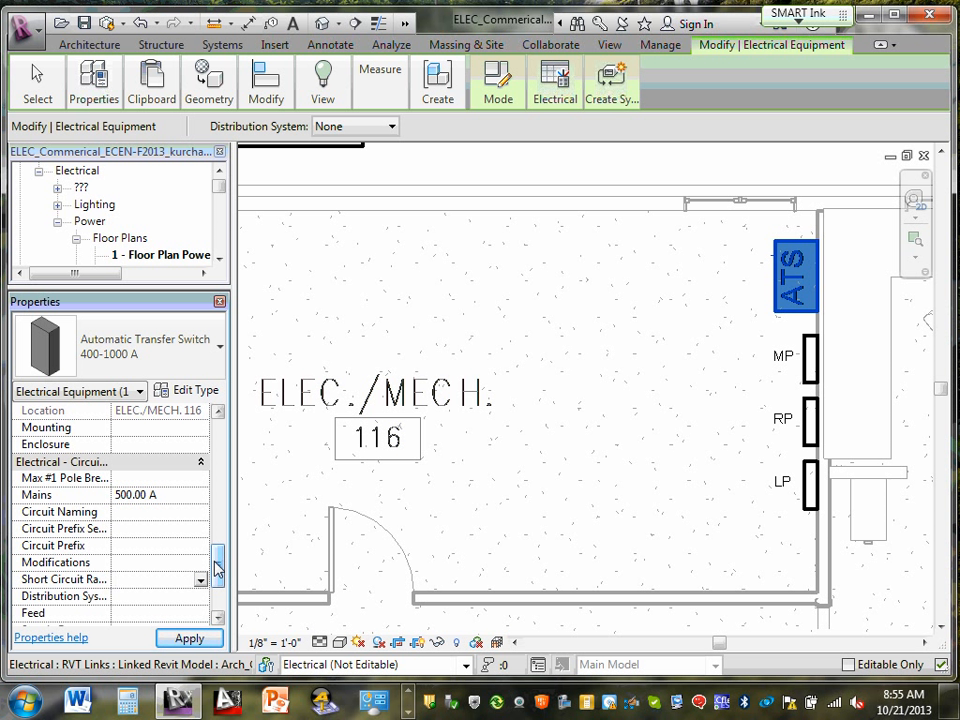
{"action": "left_click", "coordinate": [200, 481]}
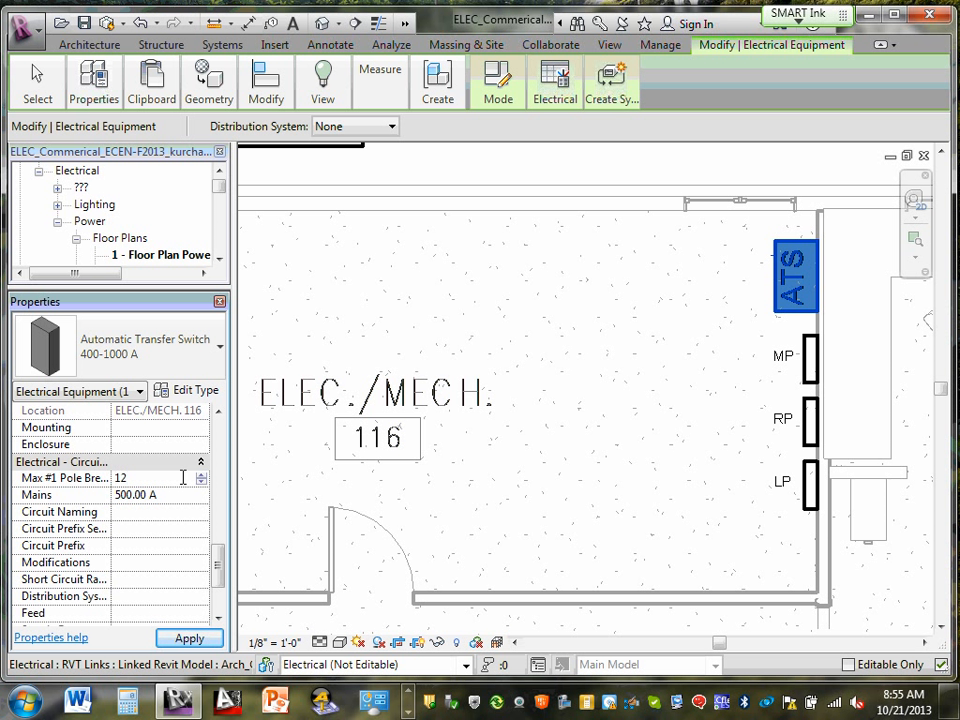
- Apply the edited circuit properties of the automatic transfer switch and deselect it
{"action": "left_click", "coordinate": [156, 527]}
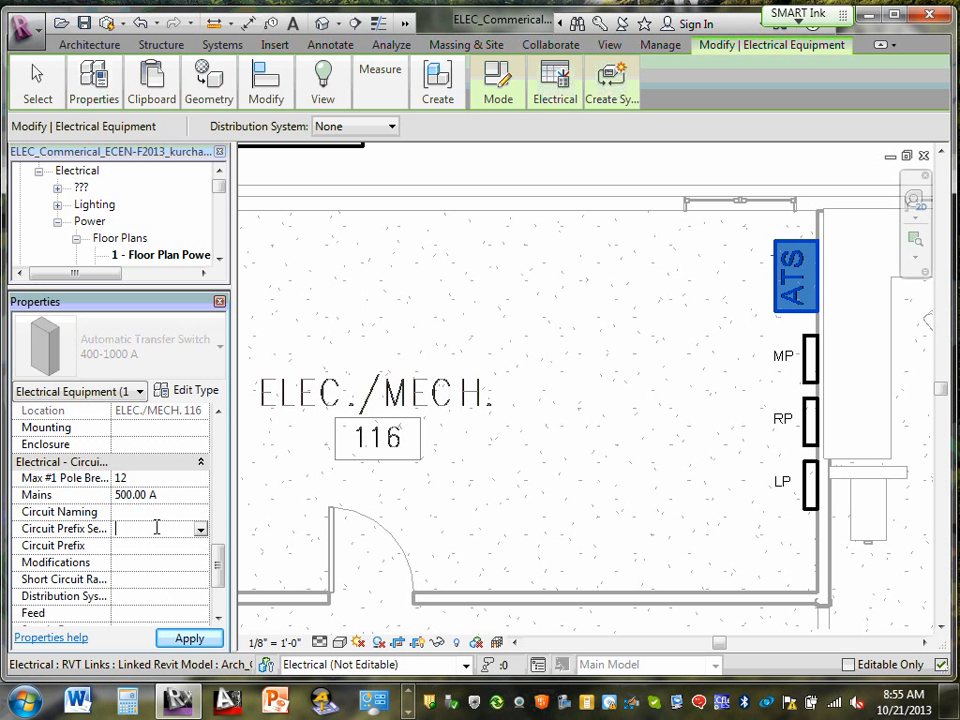
{"action": "scroll", "coordinate": [216, 562], "scroll_direction": "up", "scroll_amount": 3}
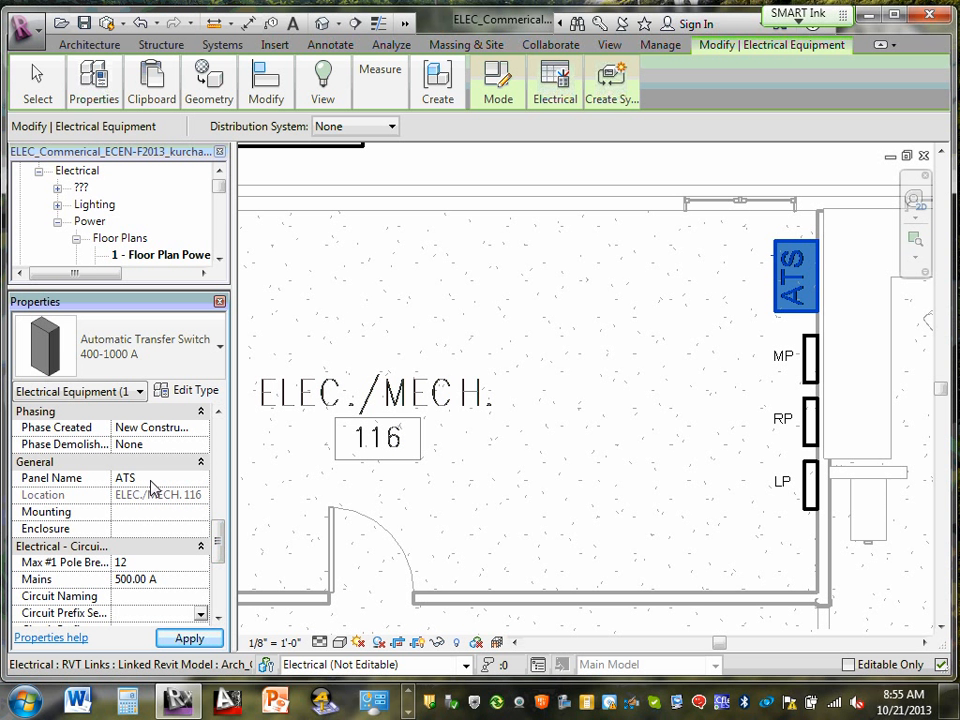
{"action": "left_click_drag", "start_coordinate": [216, 551], "coordinate": [221, 515]}
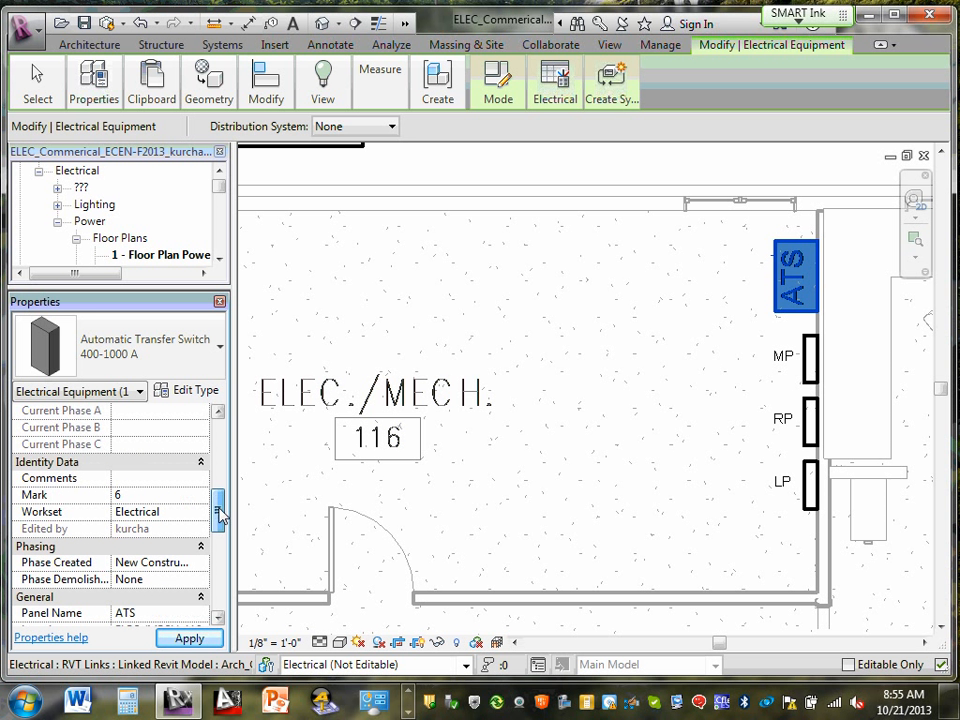
{"action": "scroll", "coordinate": [193, 600], "scroll_direction": "down", "scroll_amount": 4}
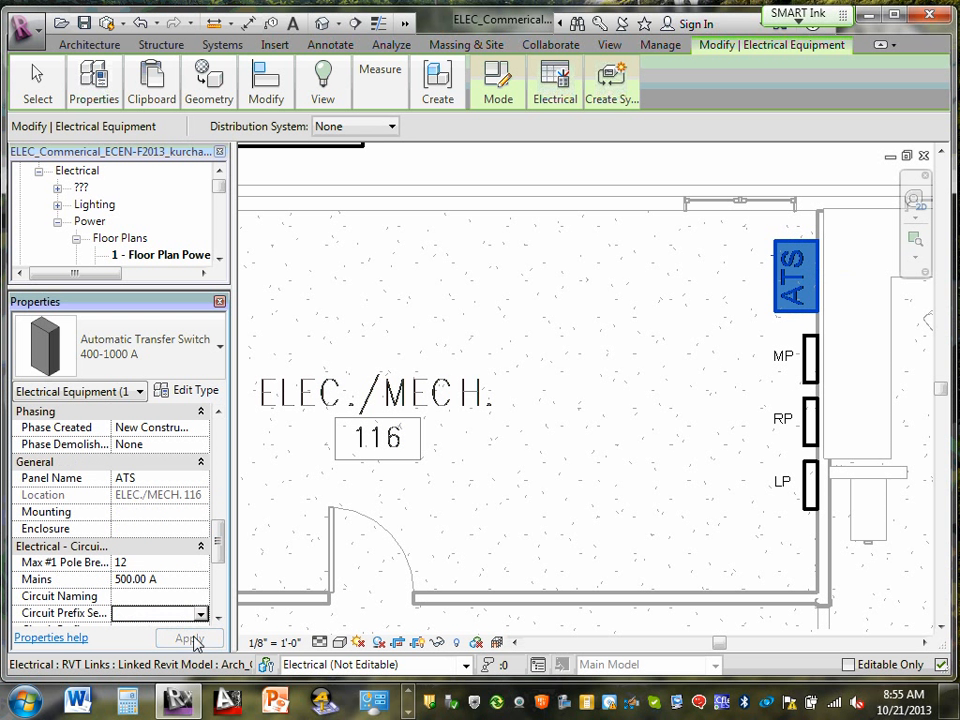
{"action": "left_click", "coordinate": [681, 300]}
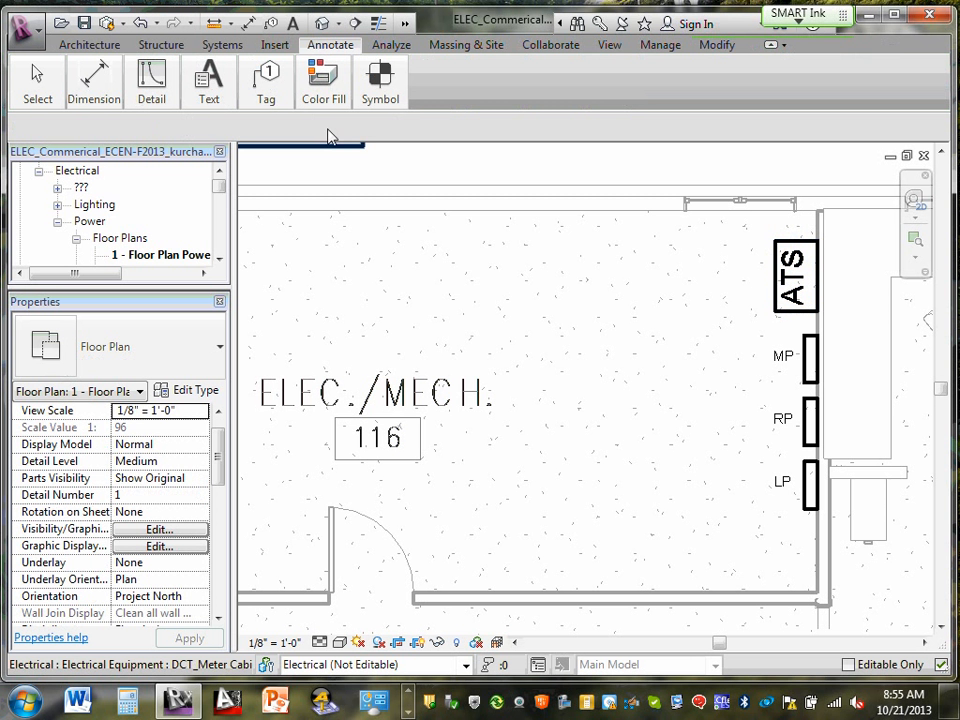
- Tag the automatic transfer switch by category, turn off the leader option for new tags, and decline loading a floor tag
{"action": "mouse_move", "coordinate": [268, 96]}
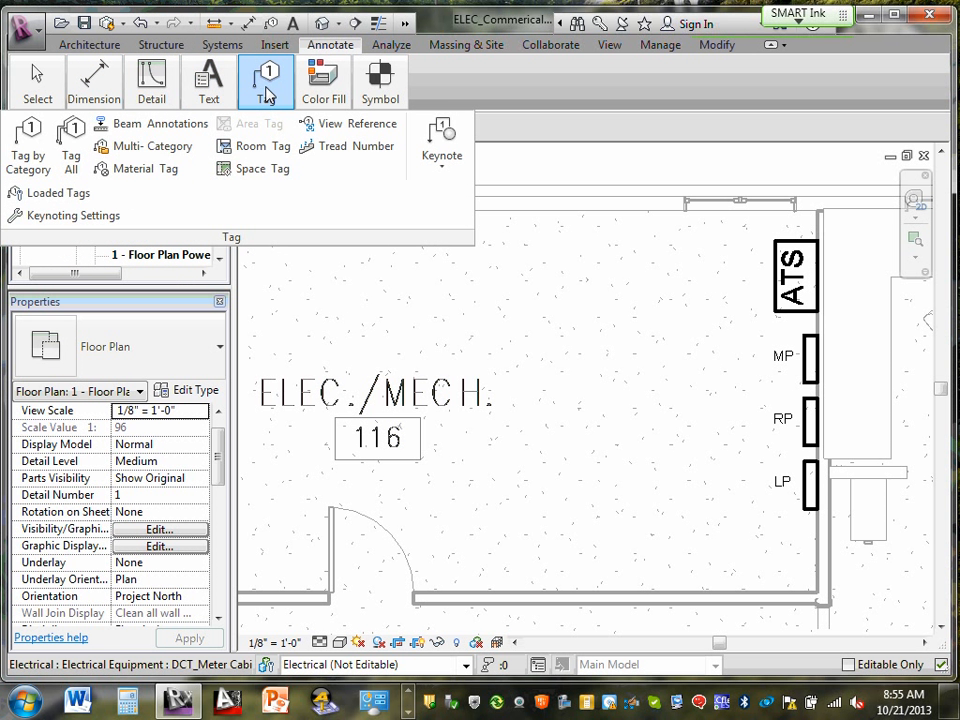
{"action": "left_click", "coordinate": [29, 140]}
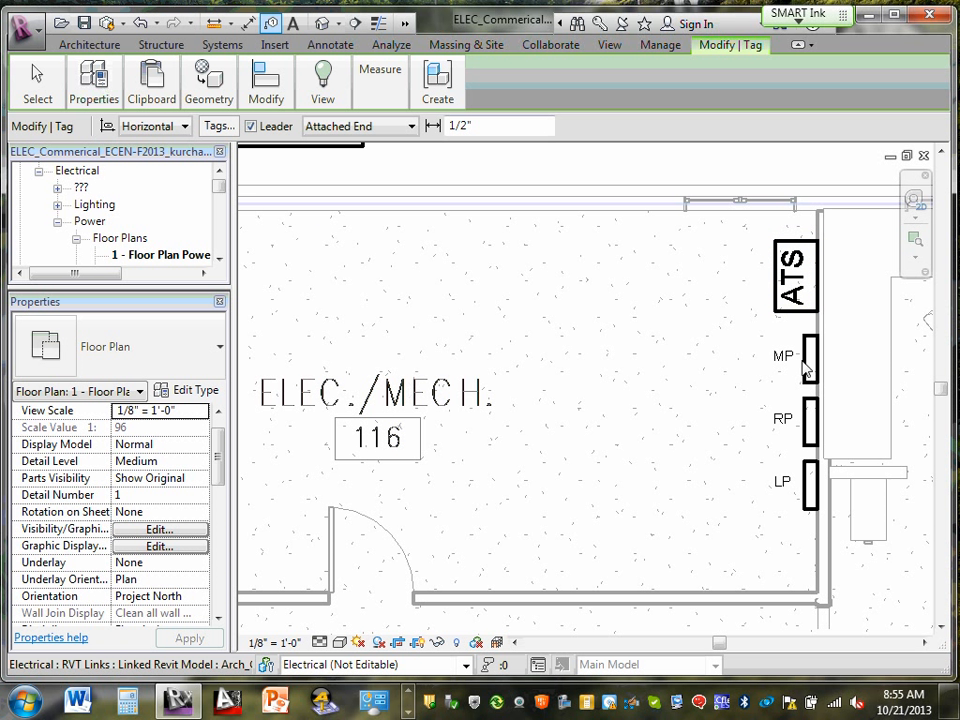
{"action": "left_click", "coordinate": [251, 128]}
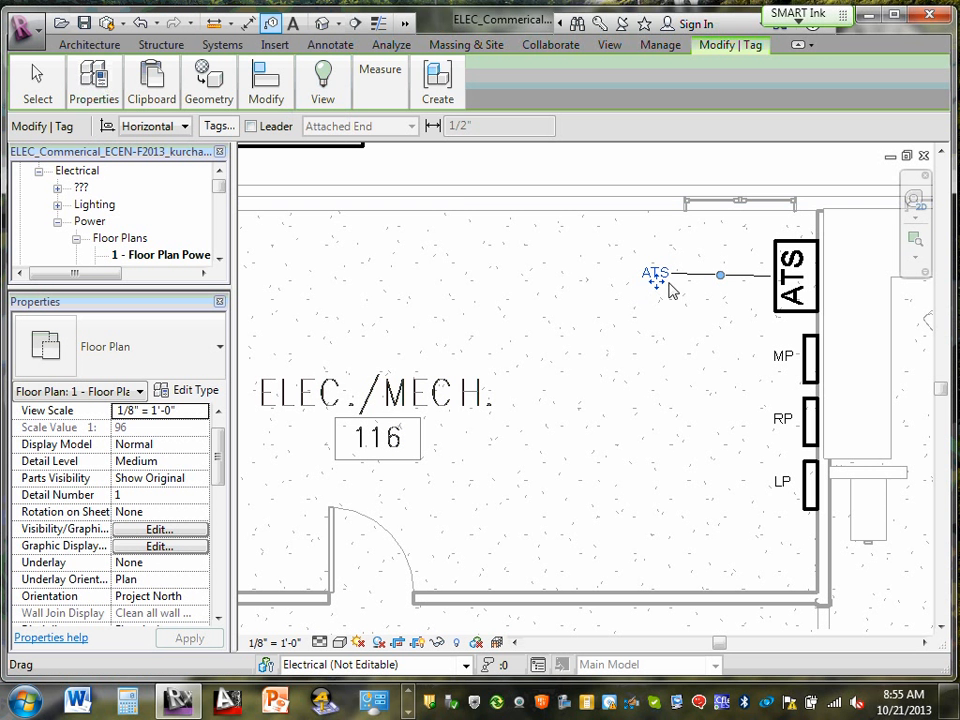
{"action": "left_click", "coordinate": [601, 287]}
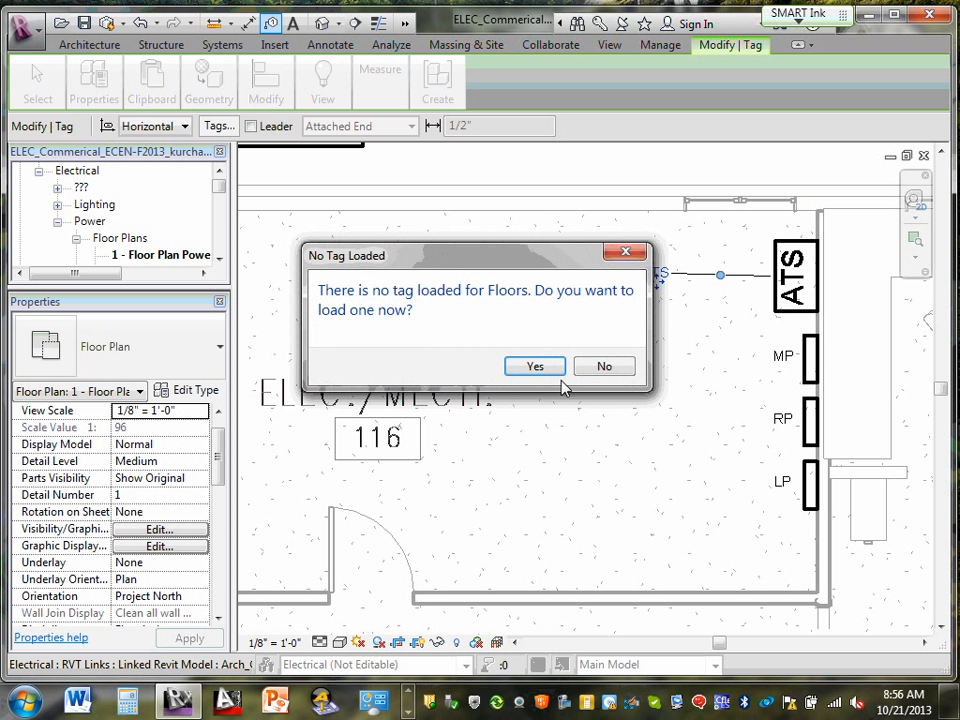
{"action": "left_click", "coordinate": [602, 366]}
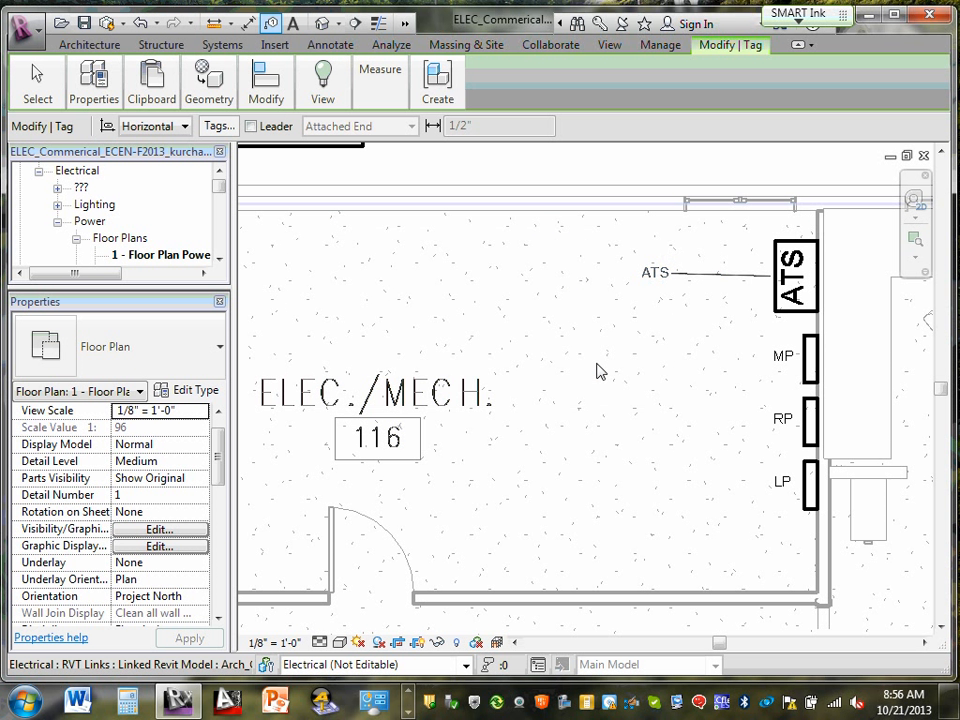
{"action": "left_click", "coordinate": [660, 272]}
{"action": "left_click", "coordinate": [603, 368]}
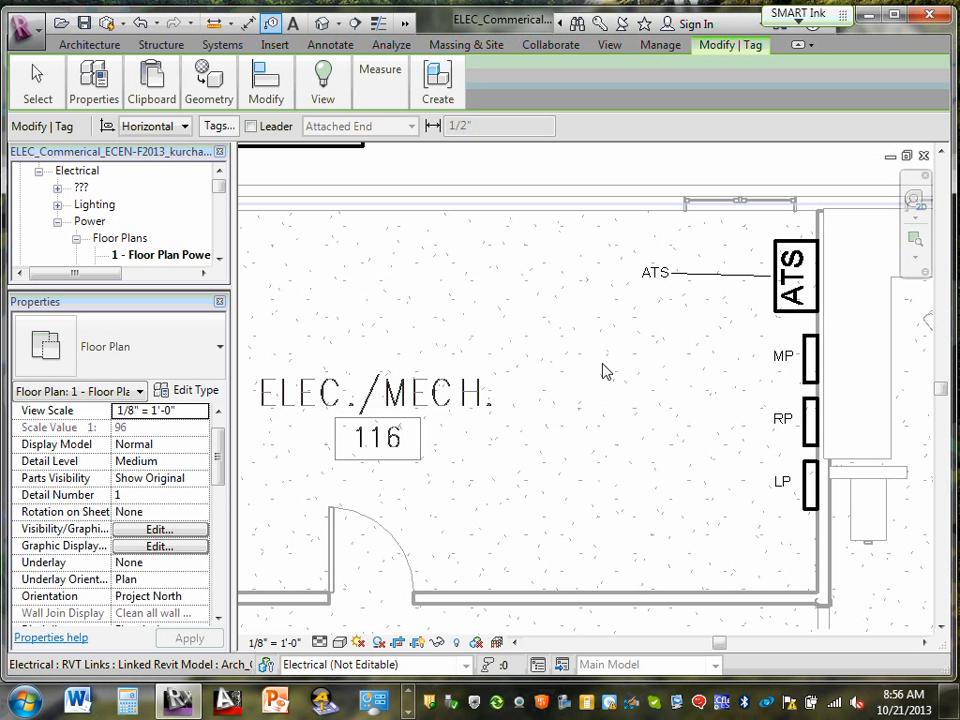
{"action": "key", "text": "Escape"}
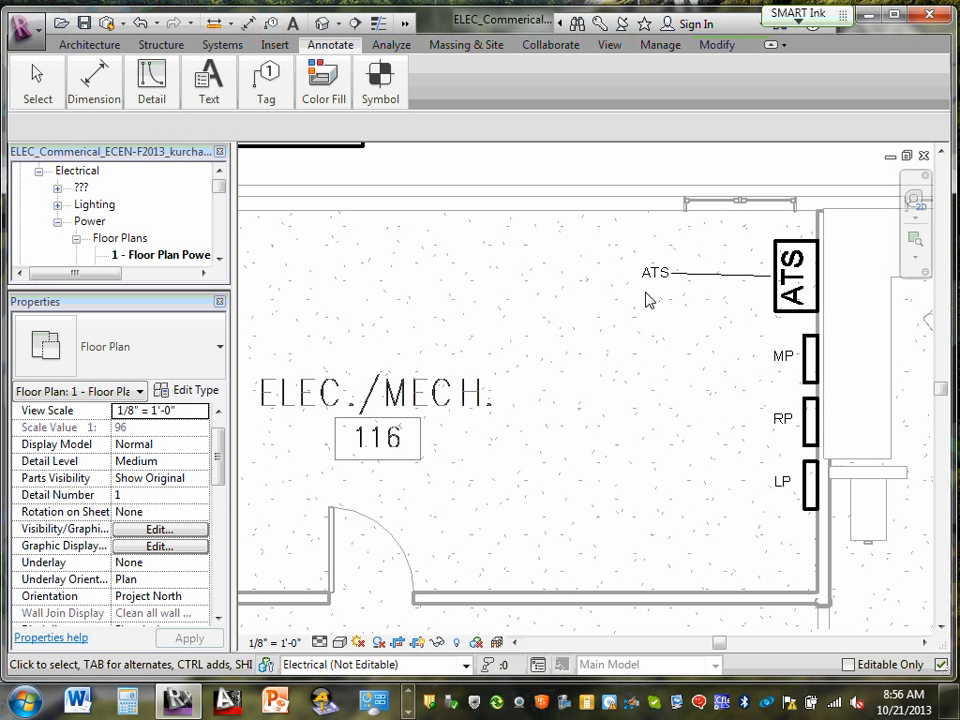
- Remove the leader from the ATS tag and move the tag right beside the transfer switch
{"action": "left_click", "coordinate": [656, 278]}
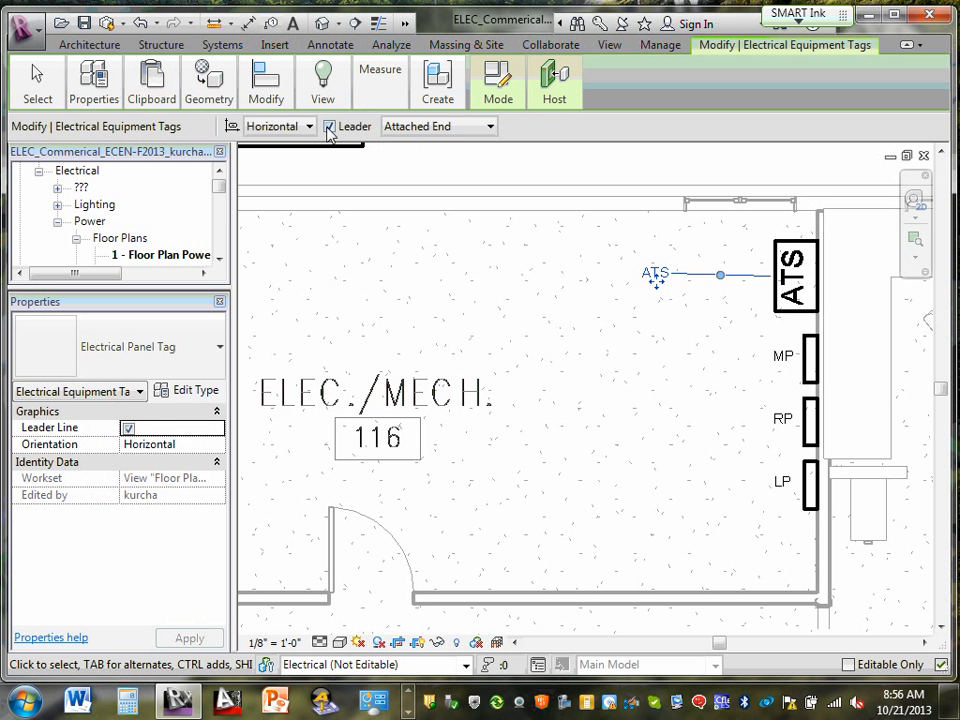
{"action": "left_click", "coordinate": [329, 127]}
{"action": "left_click", "coordinate": [617, 285]}
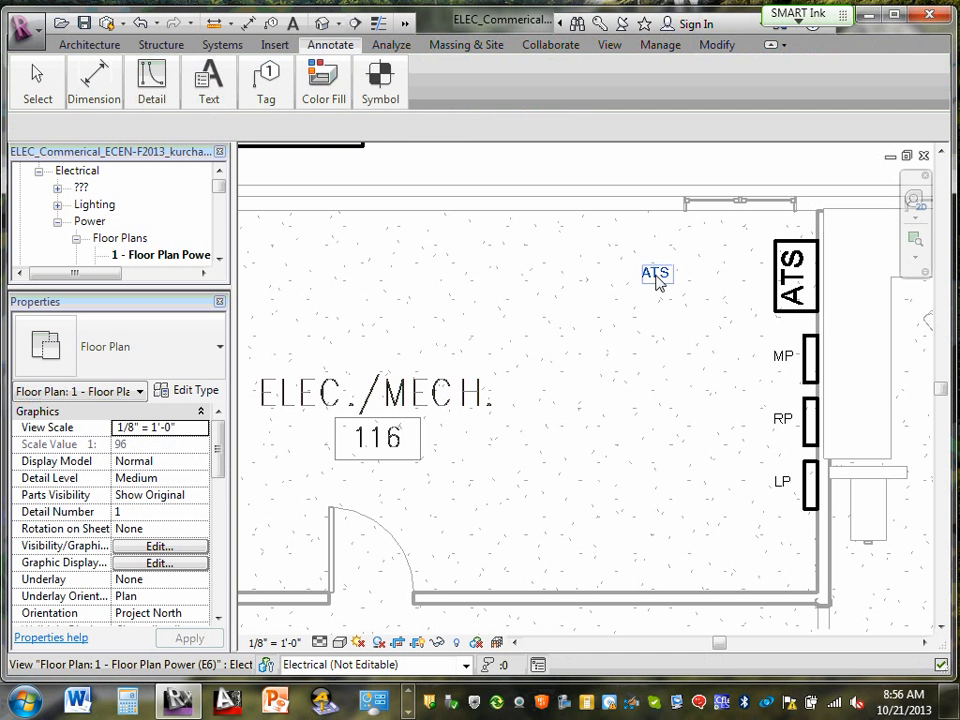
{"action": "mouse_move", "coordinate": [657, 283]}
{"action": "left_mouse_down"}
{"action": "mouse_move", "coordinate": [757, 284]}
{"action": "mouse_move", "coordinate": [729, 286]}
{"action": "left_mouse_up"}
{"action": "left_click", "coordinate": [647, 343]}
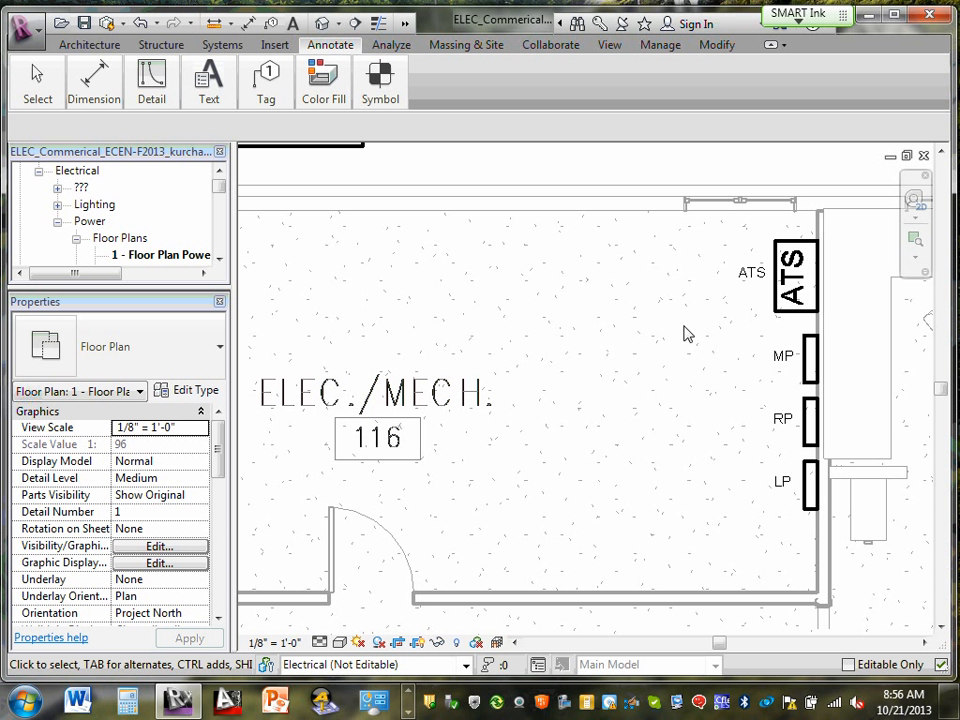
- Inspect the automatic transfer switch and the dry type transformer outside the ELEC./MECH. room
{"action": "left_click", "coordinate": [778, 306]}
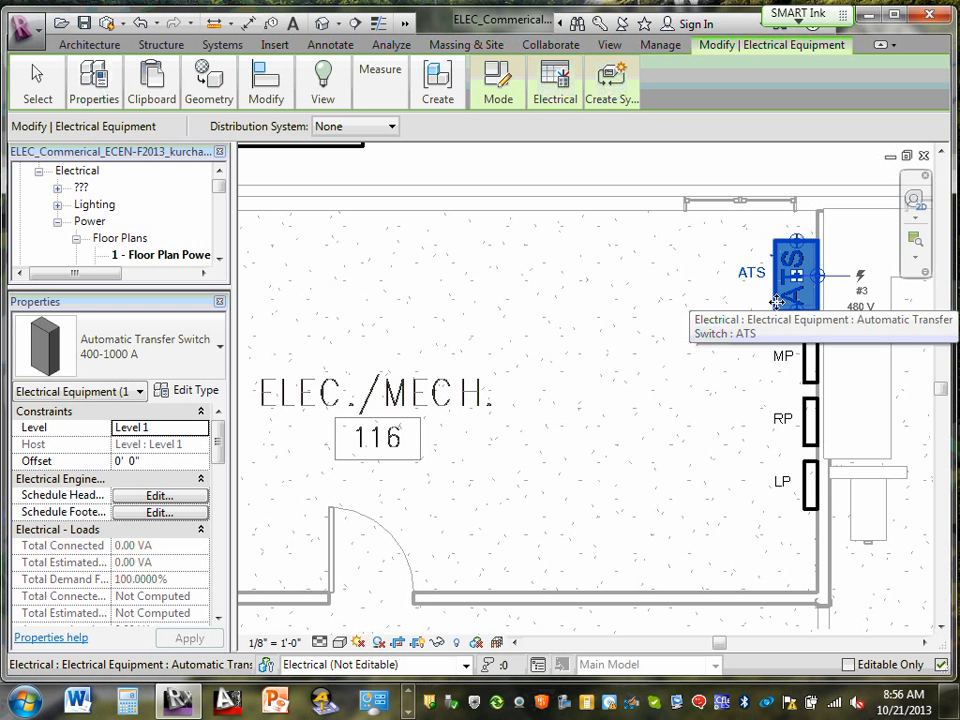
{"action": "left_click", "coordinate": [602, 324]}
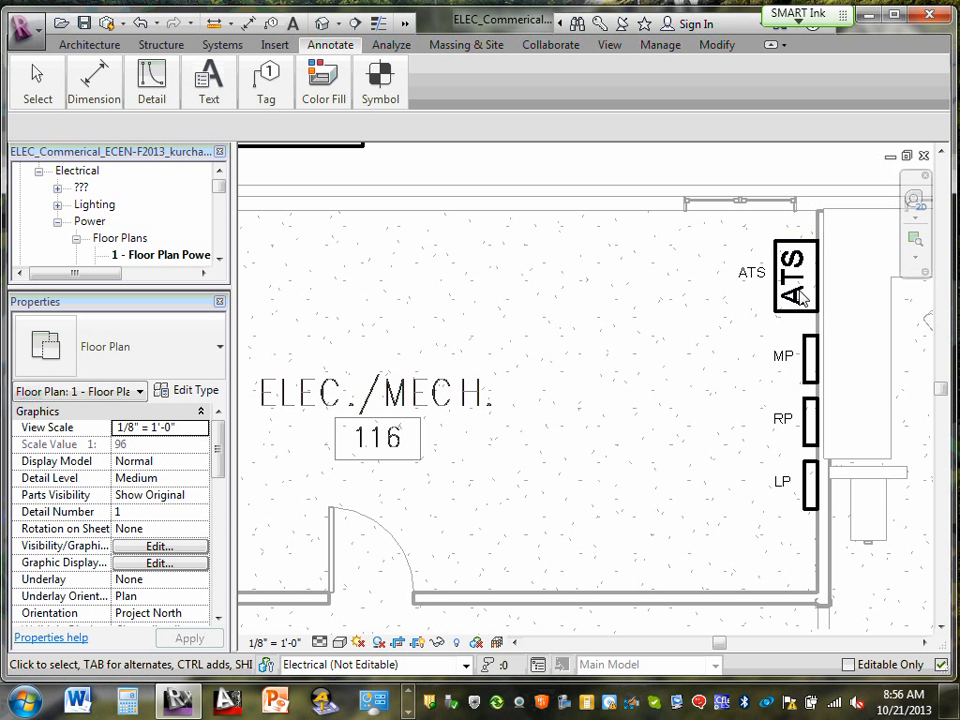
{"action": "left_click", "coordinate": [942, 154]}
{"action": "left_click", "coordinate": [942, 154]}
{"action": "left_click", "coordinate": [942, 154]}
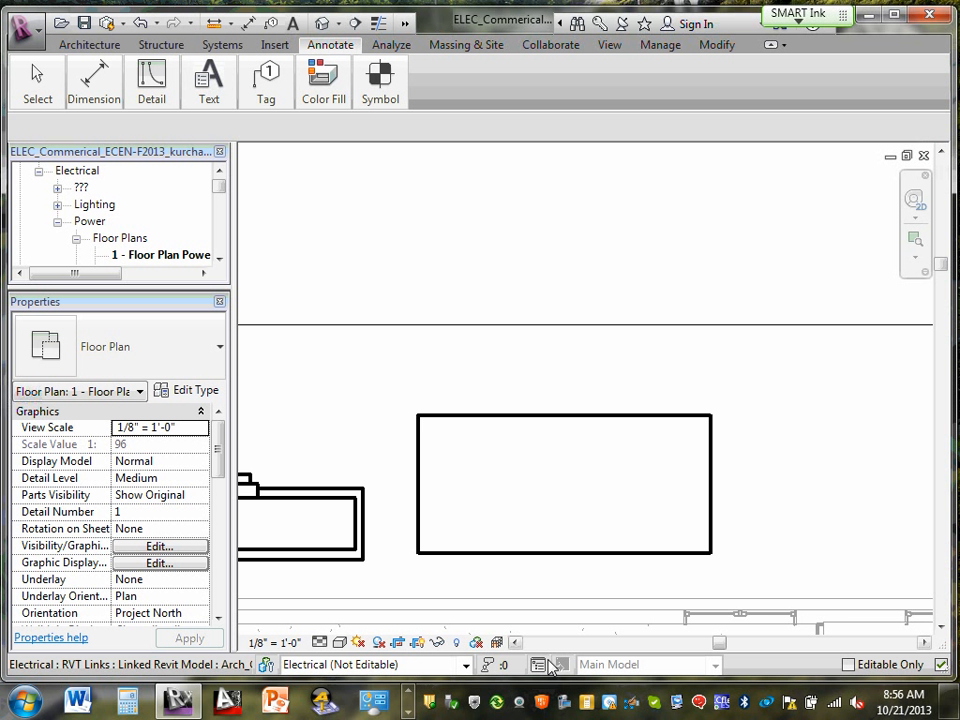
{"action": "left_click", "coordinate": [515, 642]}
{"action": "left_click", "coordinate": [515, 642]}
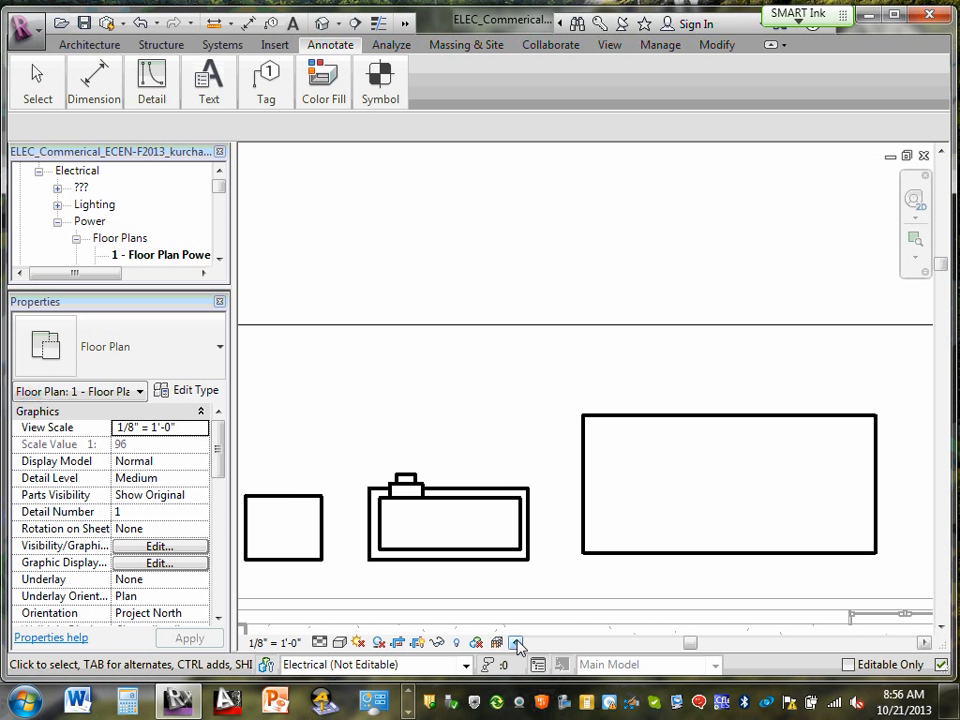
{"action": "left_click", "coordinate": [515, 642]}
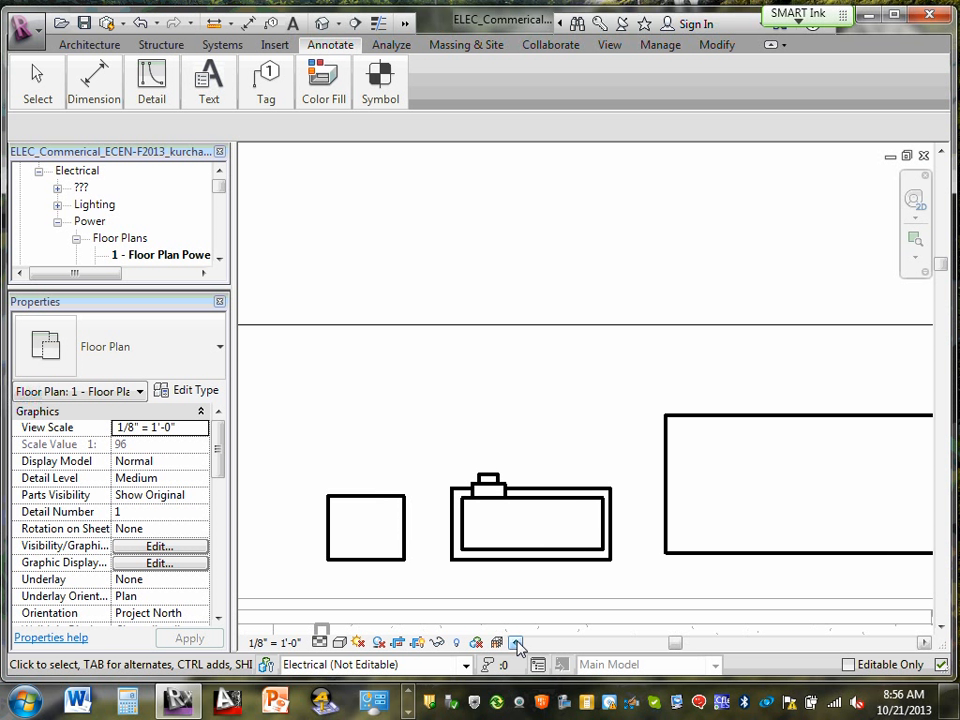
{"action": "left_click", "coordinate": [924, 643]}
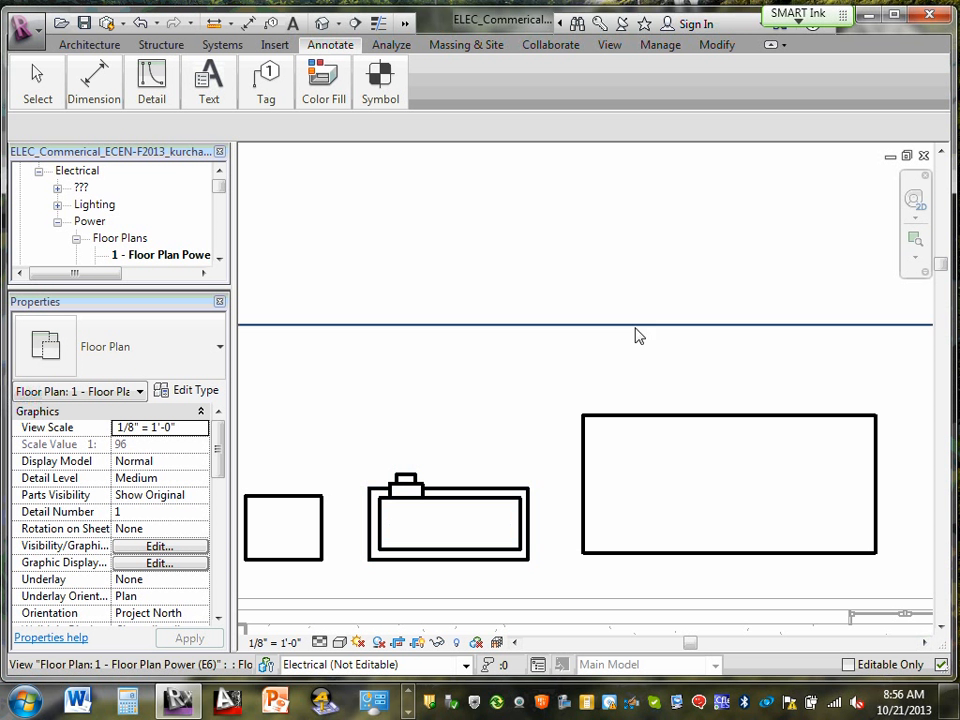
{"action": "left_click", "coordinate": [314, 500]}
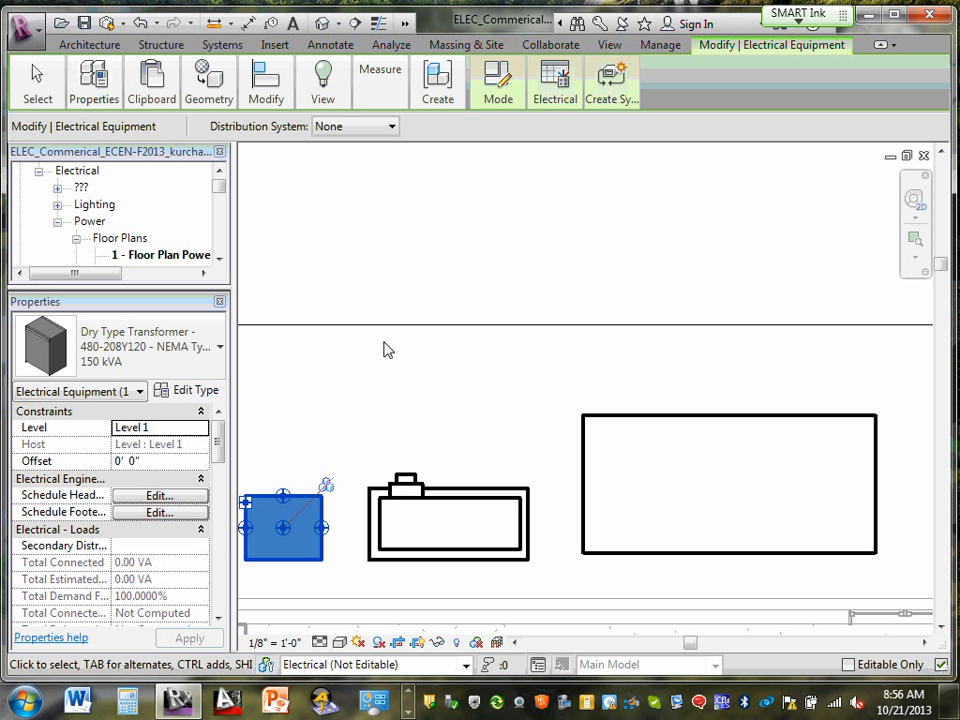
{"action": "left_click", "coordinate": [397, 371]}
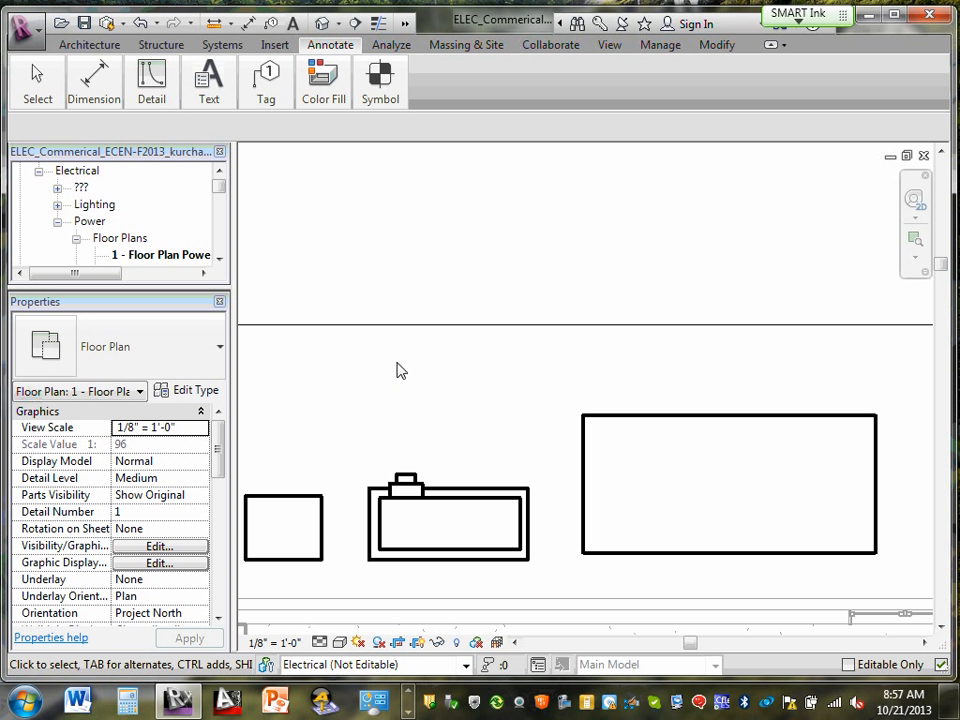
- Examine the circuit properties of the automatic transfer switch and its available distribution system options without choosing one
{"action": "left_click", "coordinate": [942, 627]}
{"action": "left_click", "coordinate": [942, 627]}
{"action": "left_click", "coordinate": [942, 627]}
{"action": "left_click", "coordinate": [942, 627]}
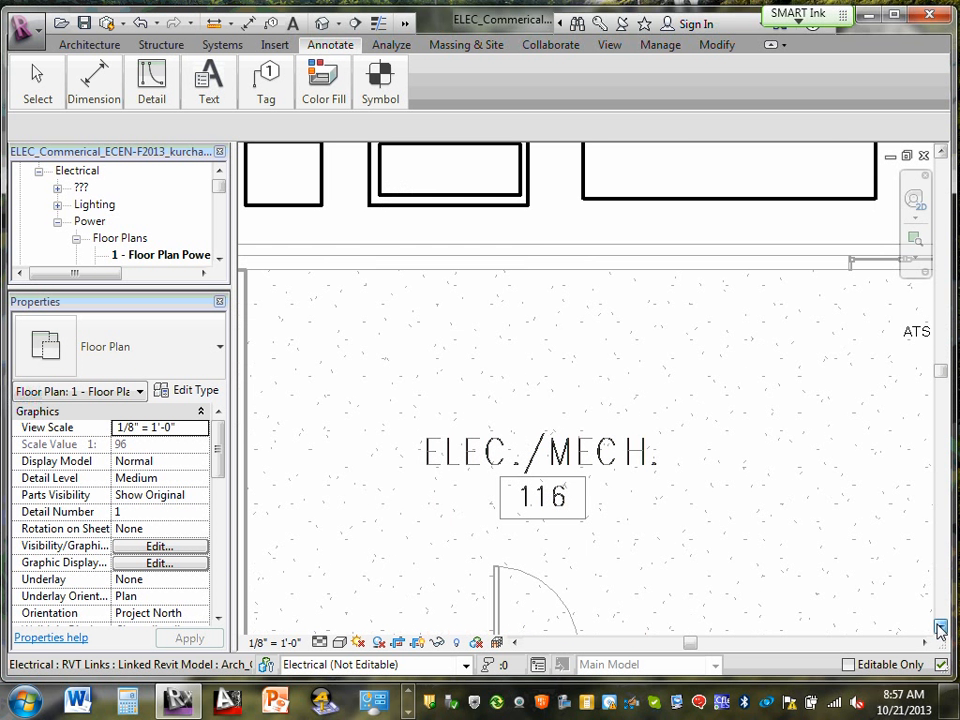
{"action": "left_click", "coordinate": [924, 642]}
{"action": "left_click", "coordinate": [924, 642]}
{"action": "left_click", "coordinate": [924, 642]}
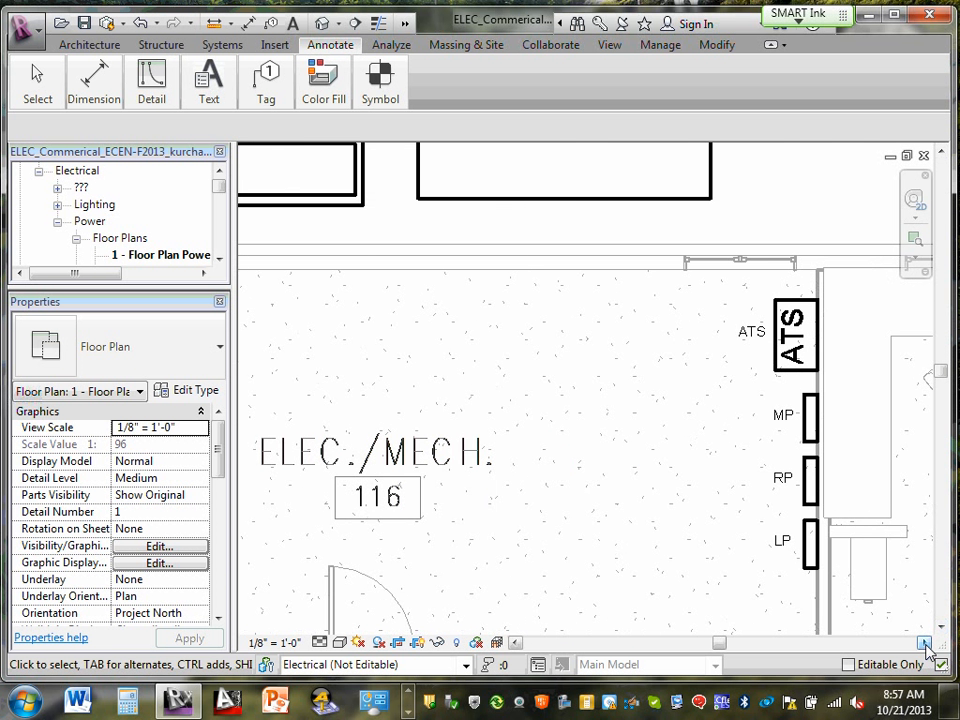
{"action": "left_click", "coordinate": [779, 366]}
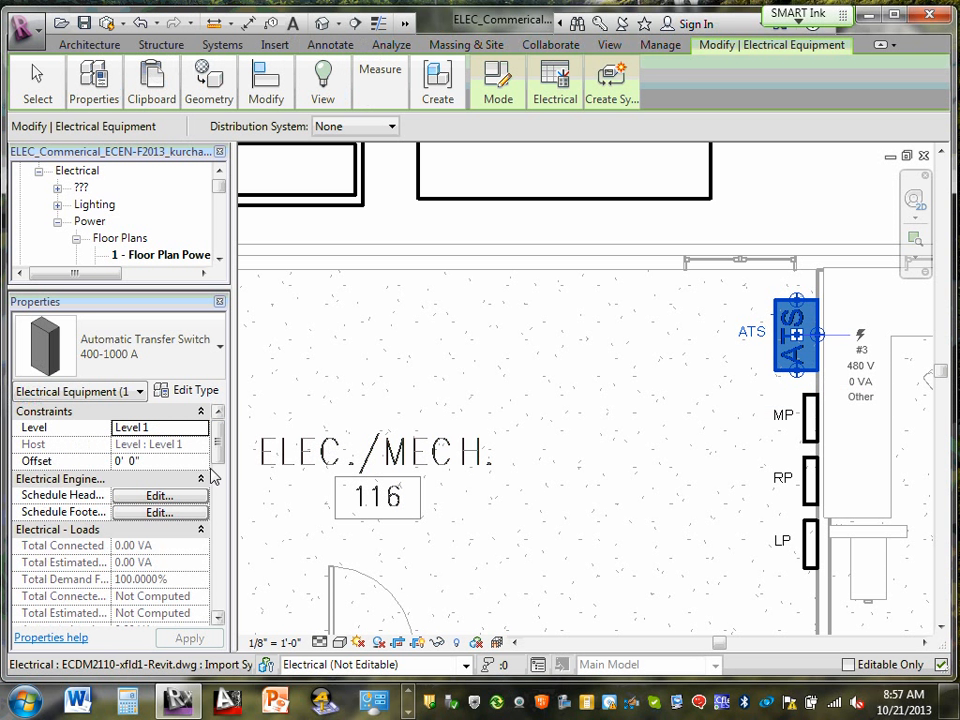
{"action": "left_click_drag", "start_coordinate": [218, 450], "coordinate": [221, 561]}
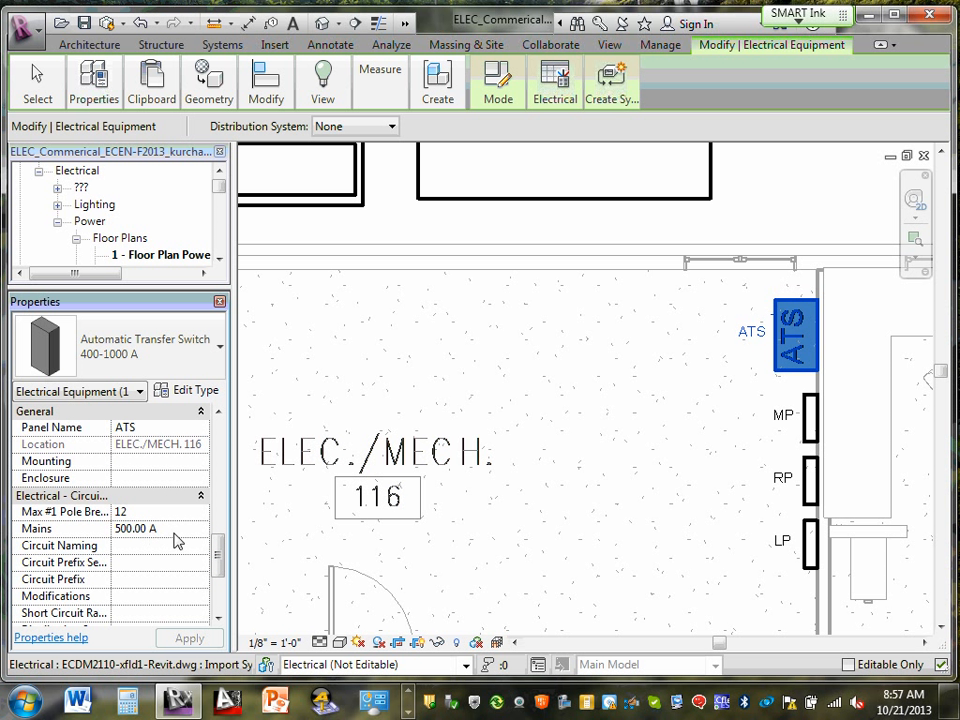
{"action": "left_click_drag", "start_coordinate": [222, 563], "coordinate": [222, 585]}
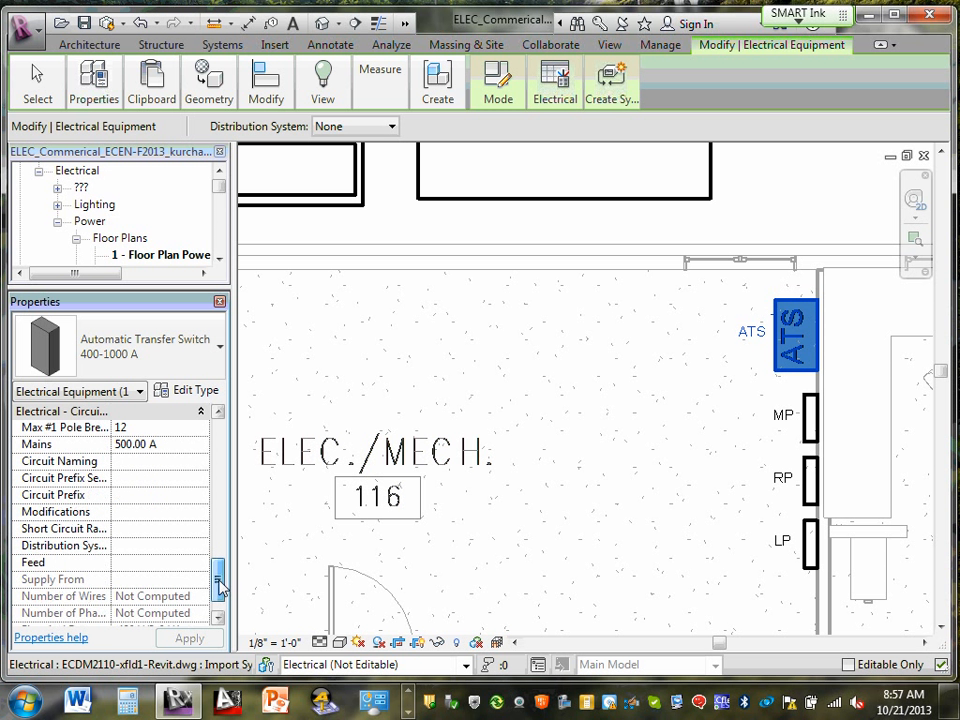
{"action": "left_click", "coordinate": [167, 534]}
{"action": "left_click", "coordinate": [195, 545]}
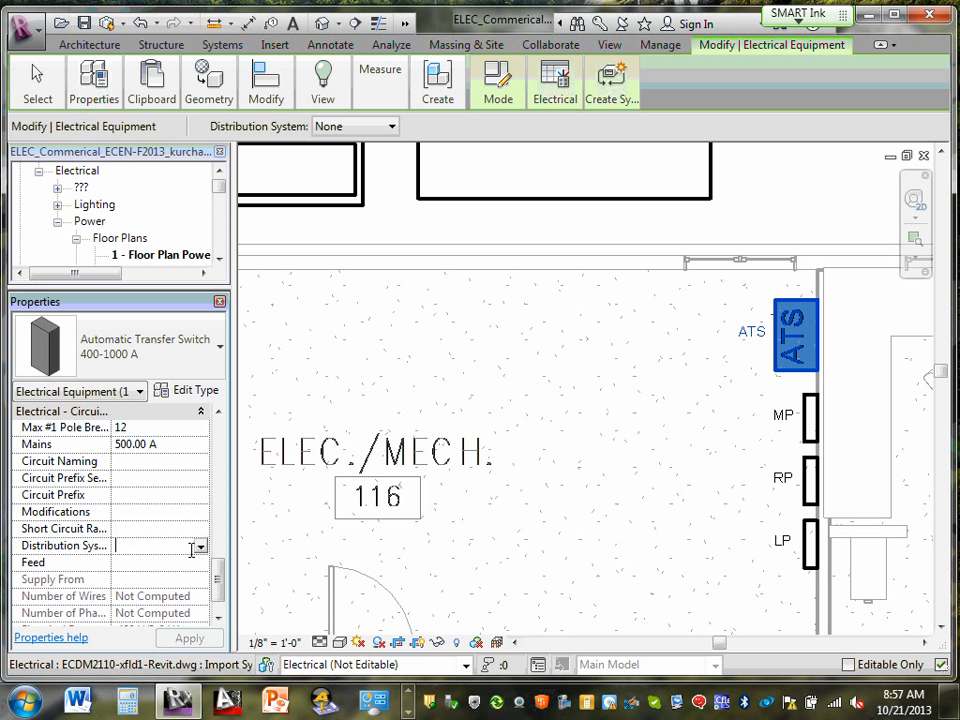
{"action": "left_click", "coordinate": [200, 547]}
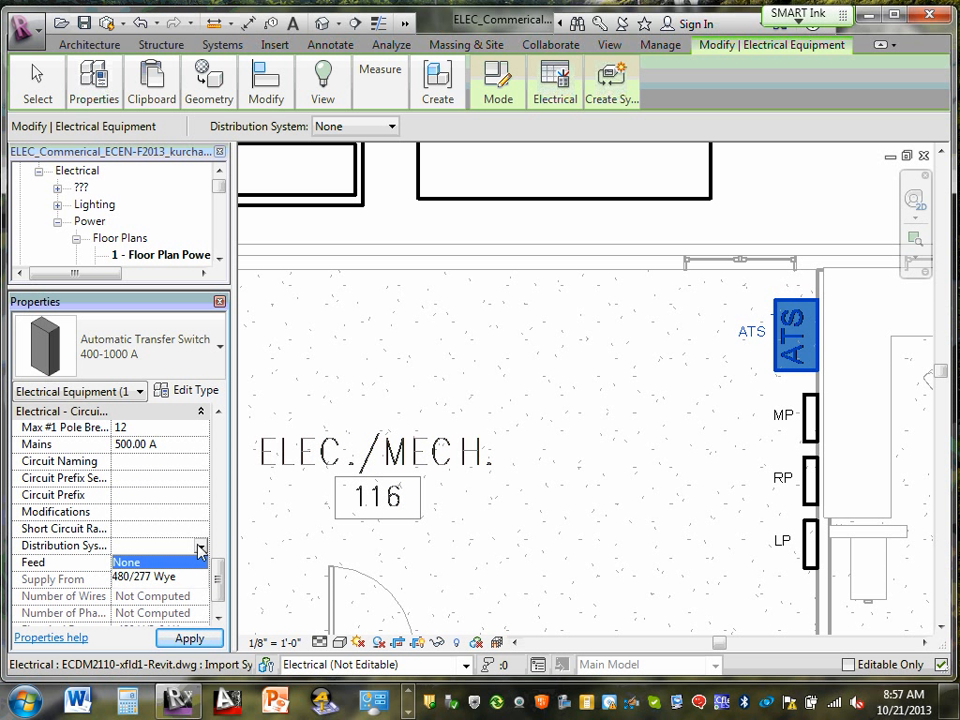
{"action": "left_click", "coordinate": [200, 547]}
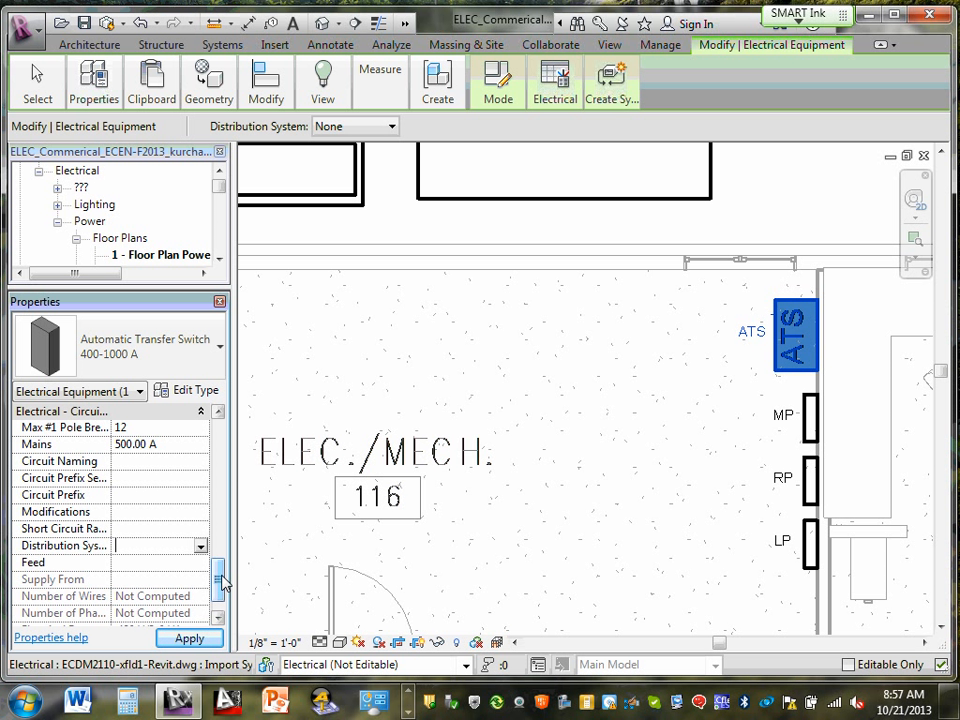
{"action": "left_click", "coordinate": [370, 407]}
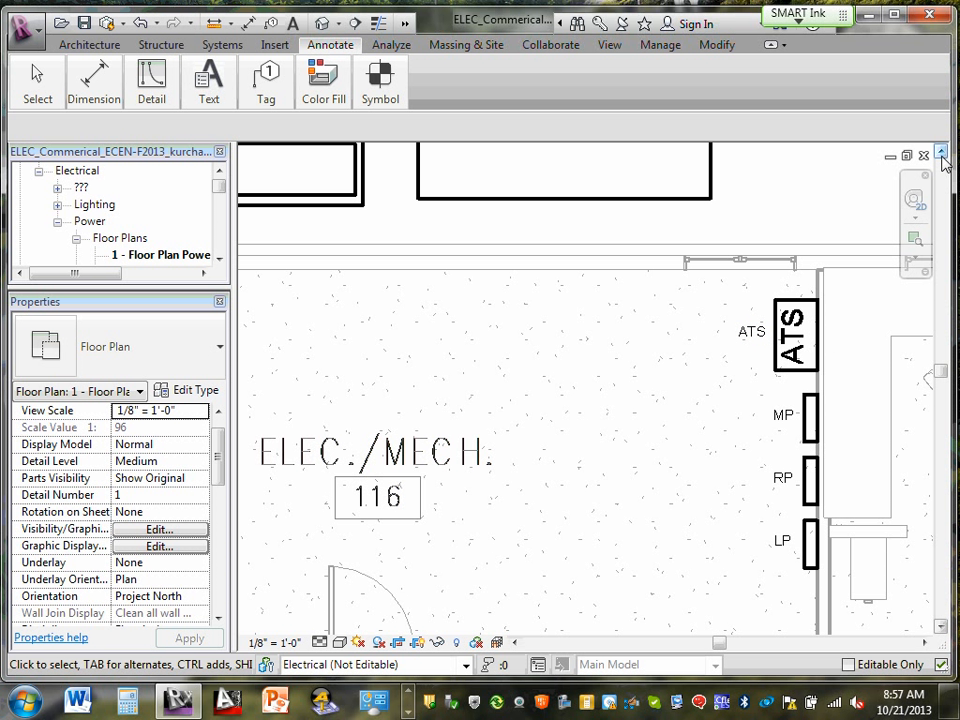
{"action": "left_click", "coordinate": [941, 154]}
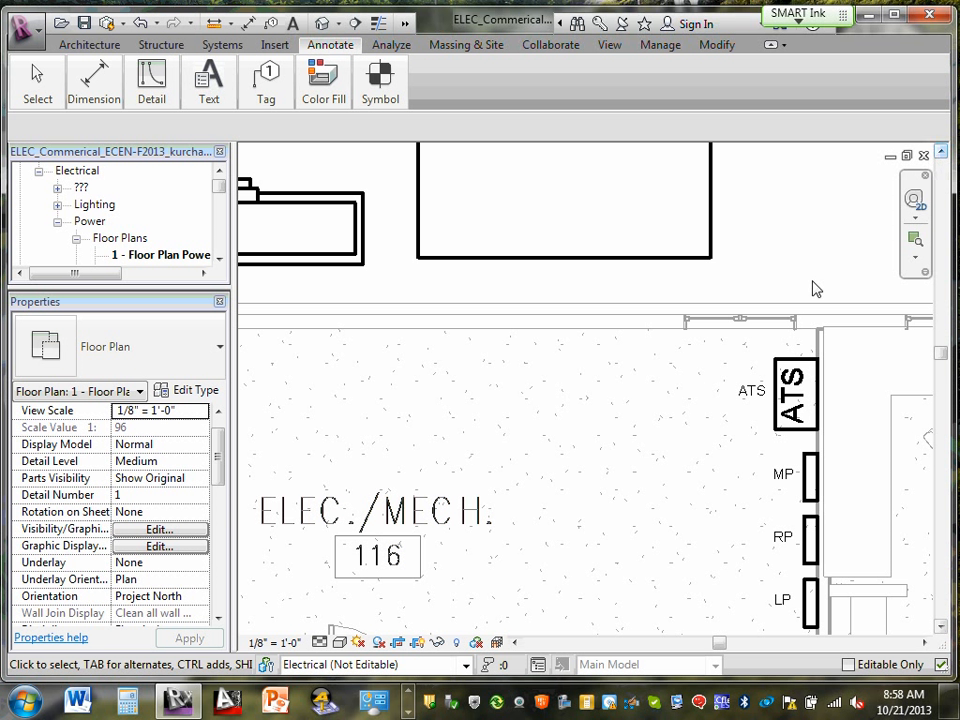
{"action": "left_click", "coordinate": [407, 701]}
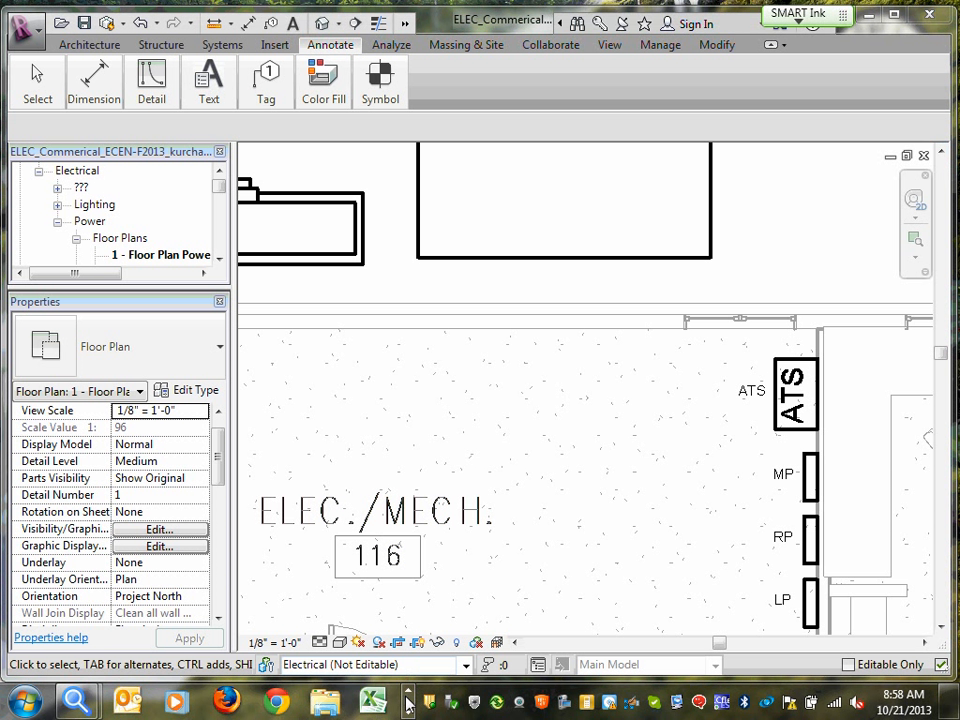
{"action": "left_click", "coordinate": [408, 706]}
{"action": "left_click", "coordinate": [408, 708]}
{"action": "left_click", "coordinate": [408, 710]}
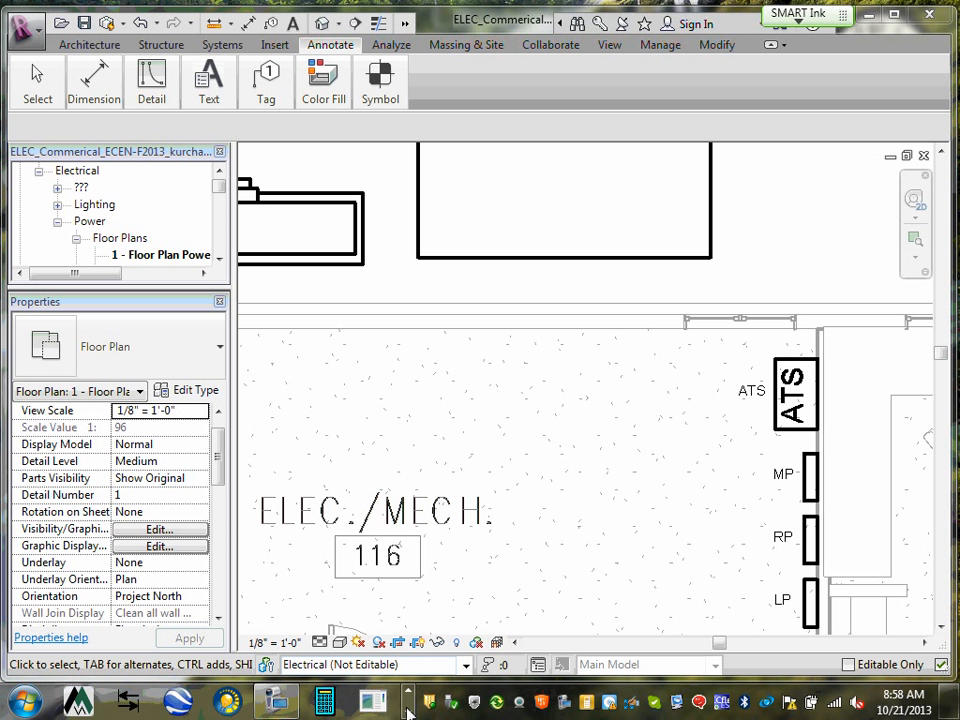
{"action": "left_click", "coordinate": [270, 697]}
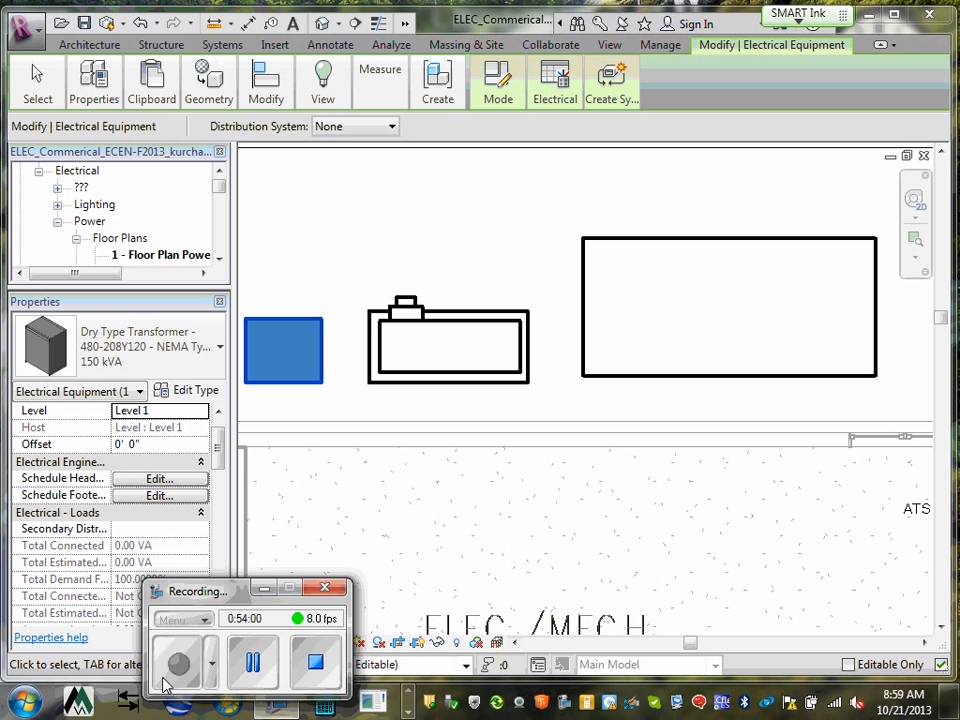
{"action": "left_click", "coordinate": [270, 588]}
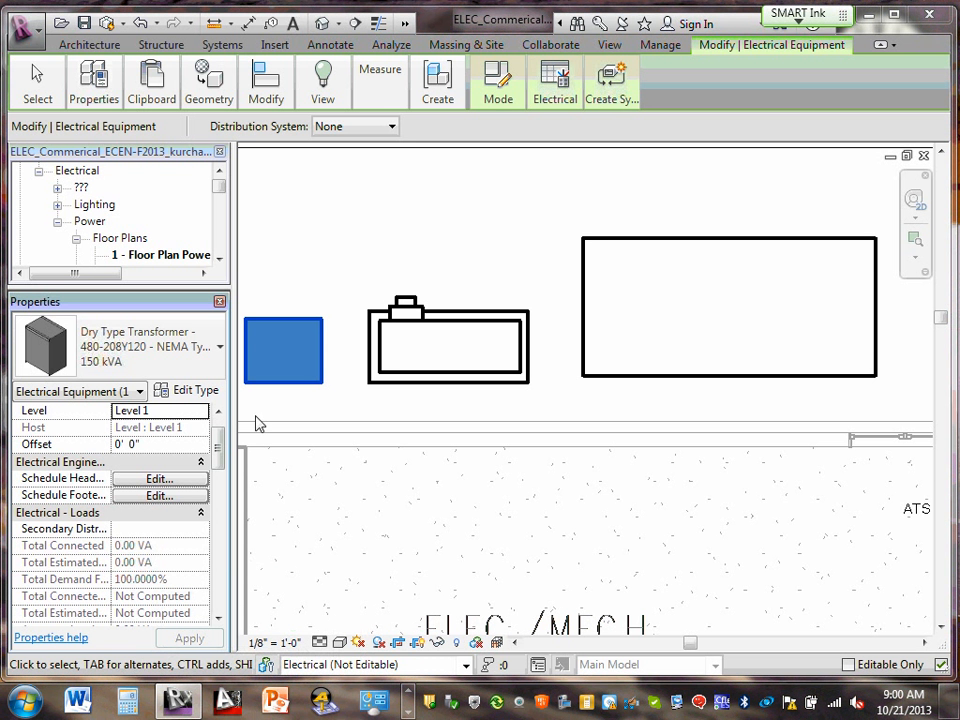
{"action": "key", "text": "Escape"}
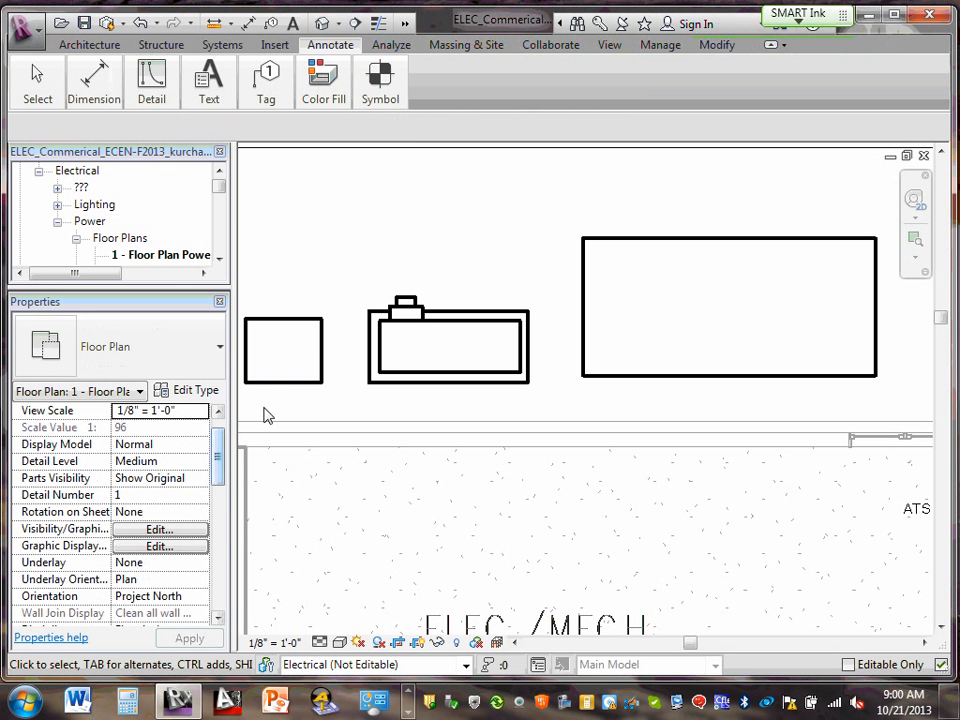
- Set the panel name of the 150 kVA dry type transformer outside the ELEC./MECH. room to XFR and apply it
{"action": "left_click", "coordinate": [285, 388]}
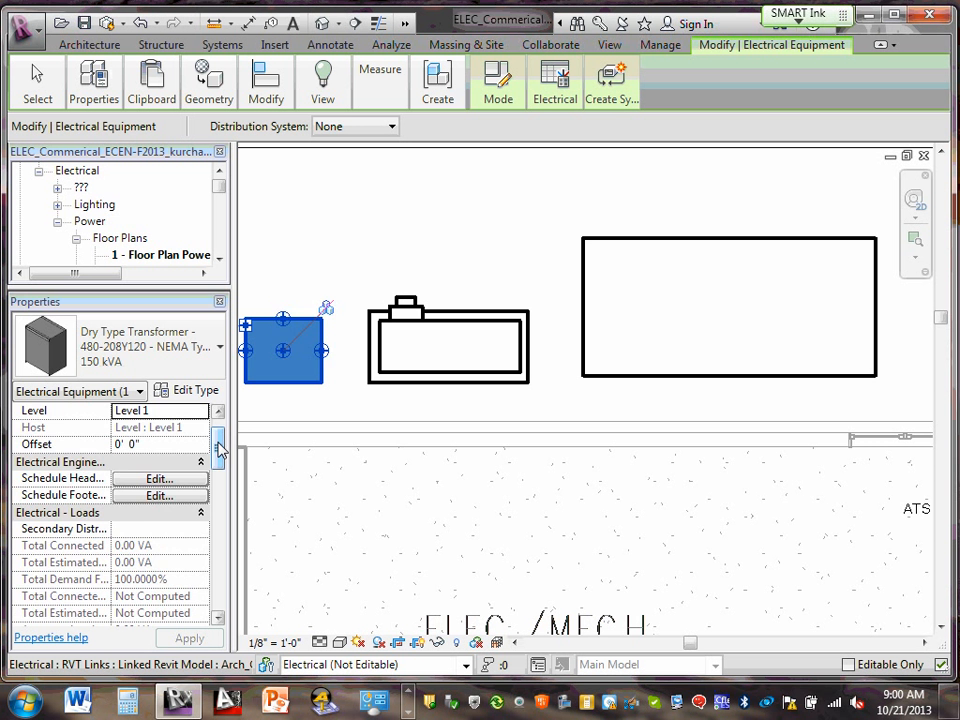
{"action": "left_click_drag", "start_coordinate": [217, 445], "coordinate": [214, 520]}
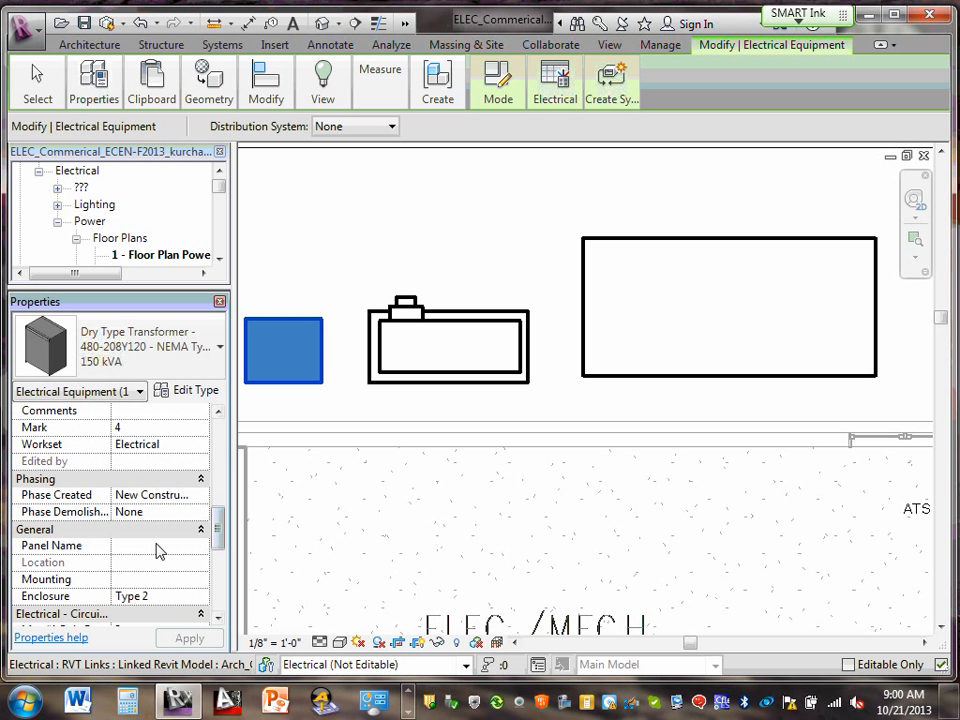
{"action": "type", "text": "XFR"}
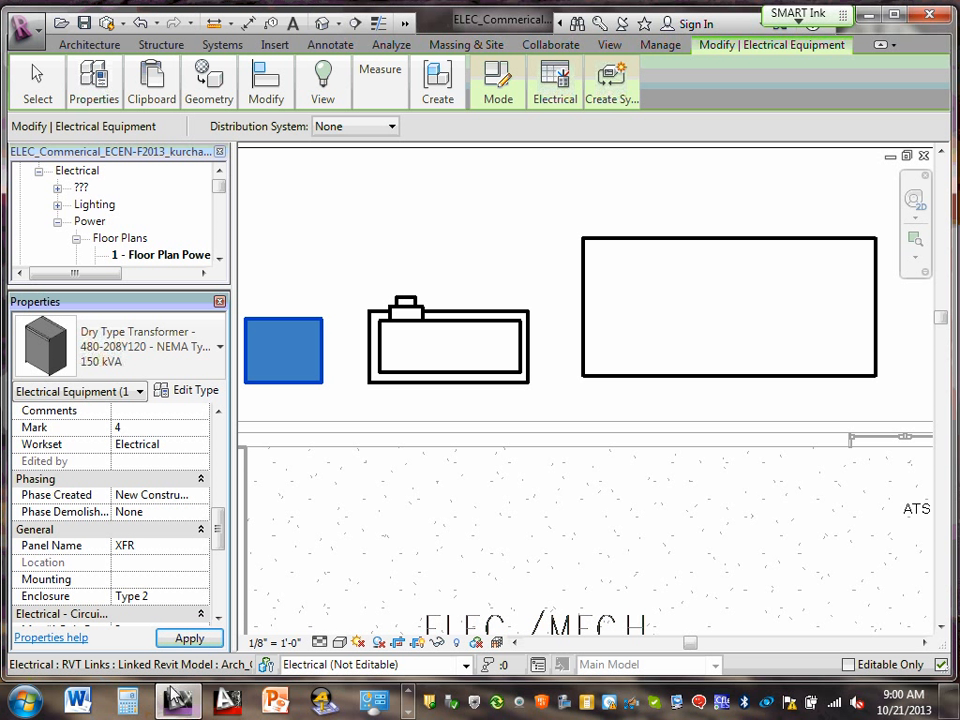
{"action": "left_click", "coordinate": [195, 640]}
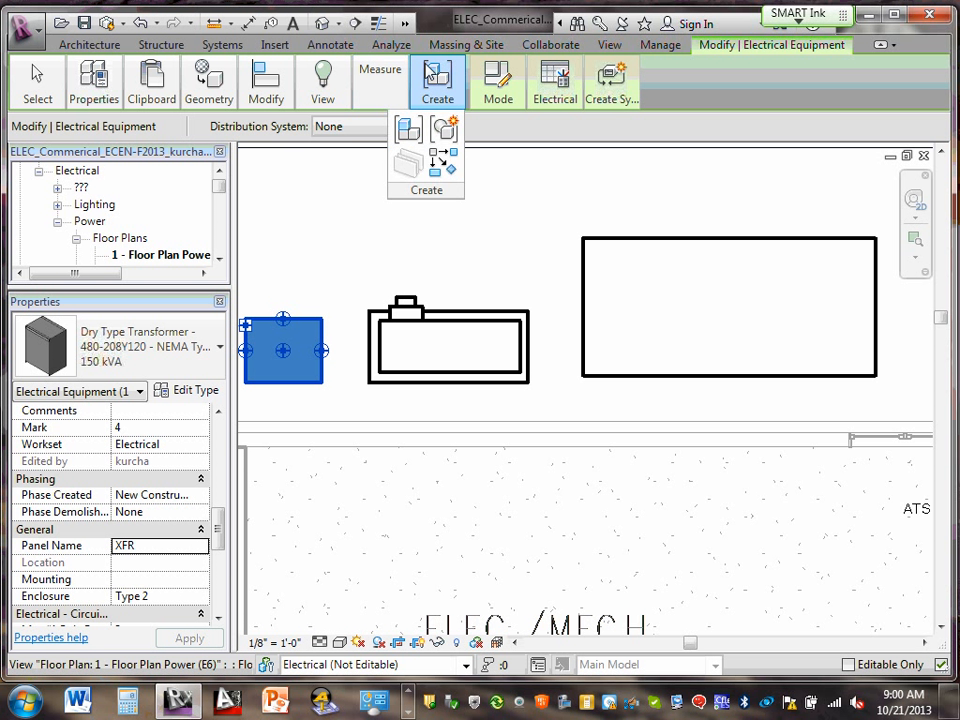
- Tag the generator, the dry type transformer and the meter cabinet by category without leaders
{"action": "left_click", "coordinate": [329, 46]}
{"action": "mouse_move", "coordinate": [264, 80]}
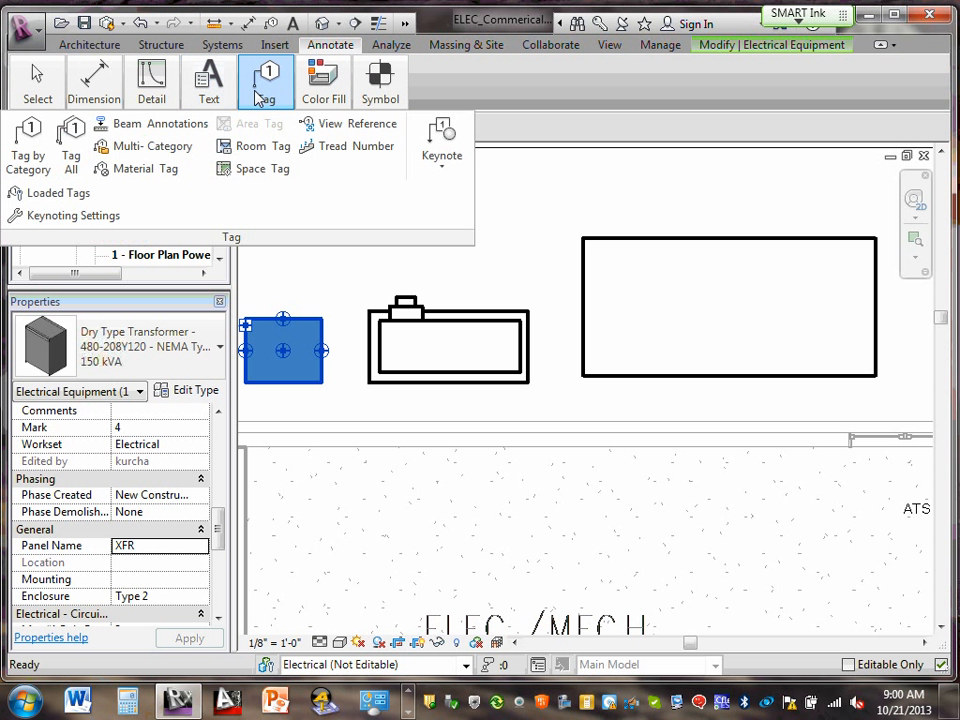
{"action": "left_click", "coordinate": [28, 157]}
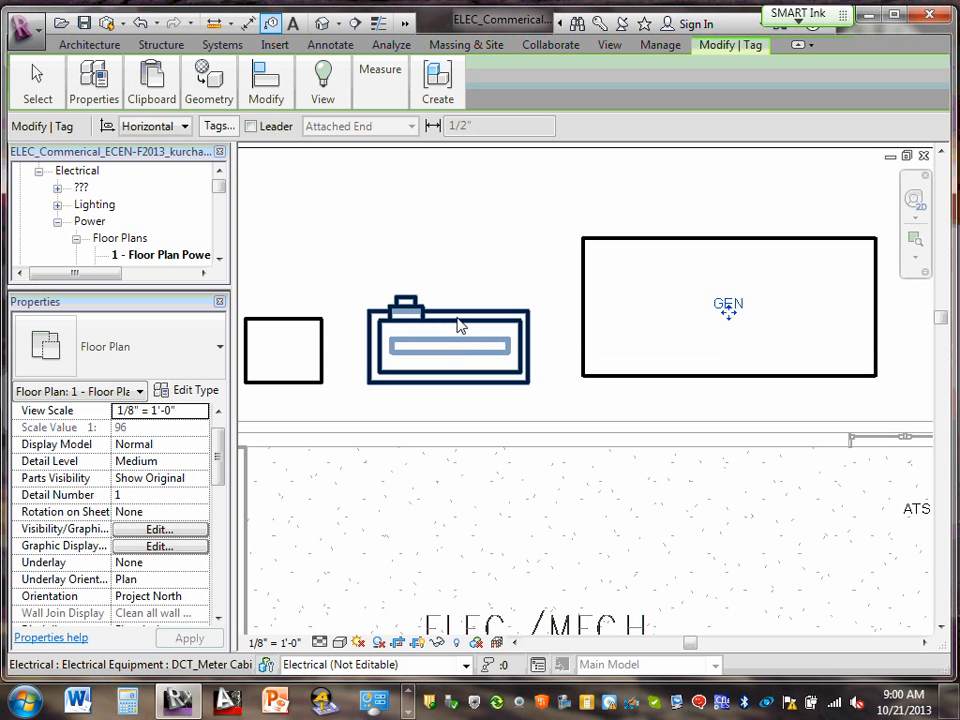
{"action": "left_click", "coordinate": [300, 326]}
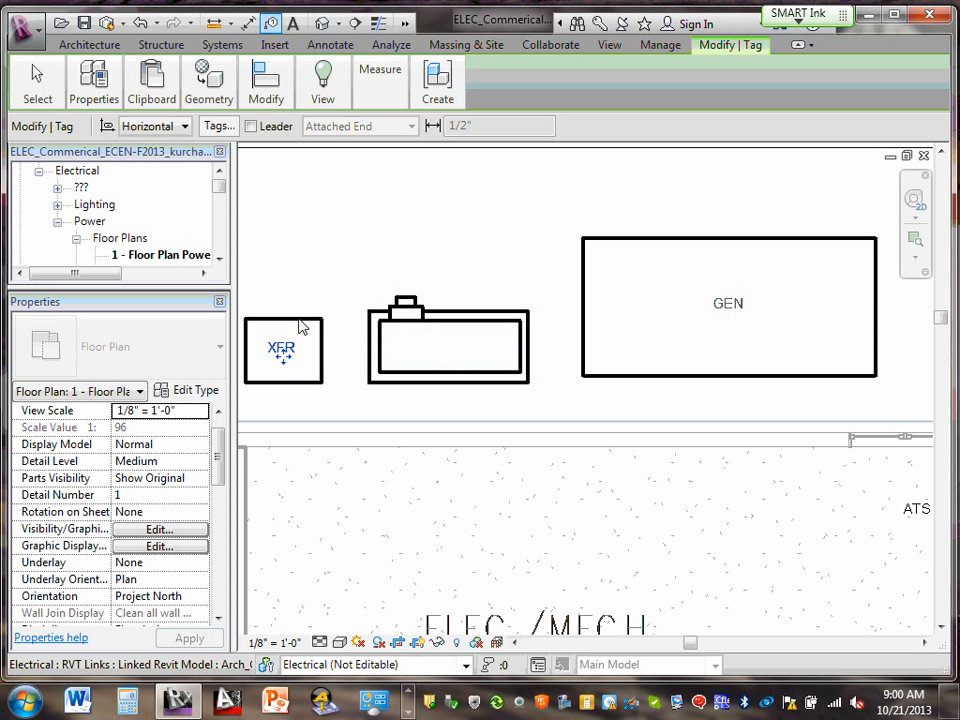
{"action": "left_click", "coordinate": [443, 333]}
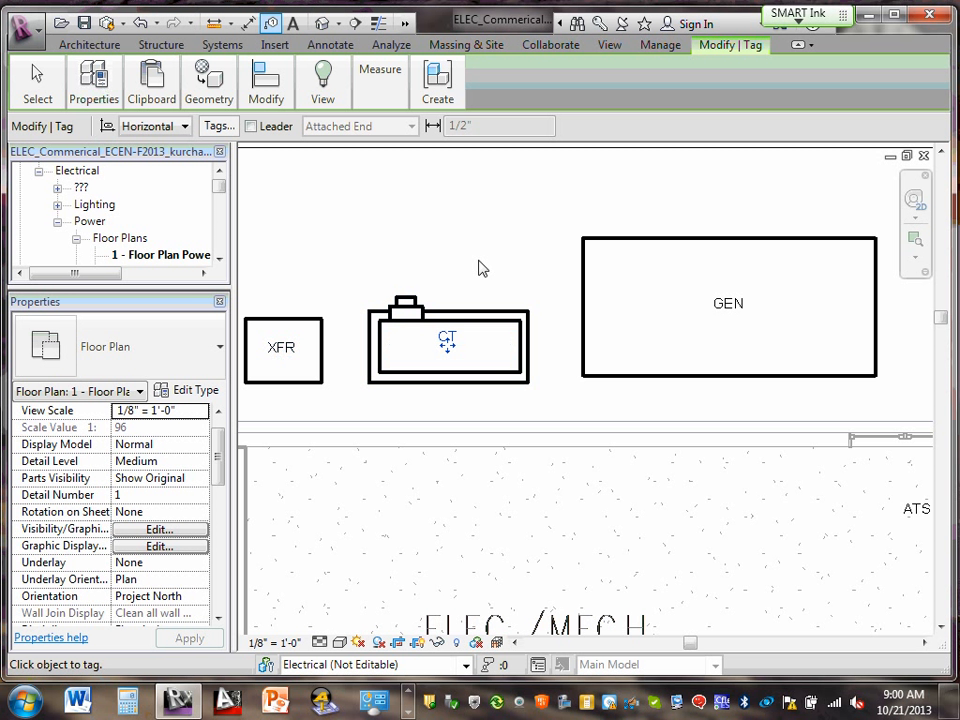
{"action": "left_click", "coordinate": [603, 364]}
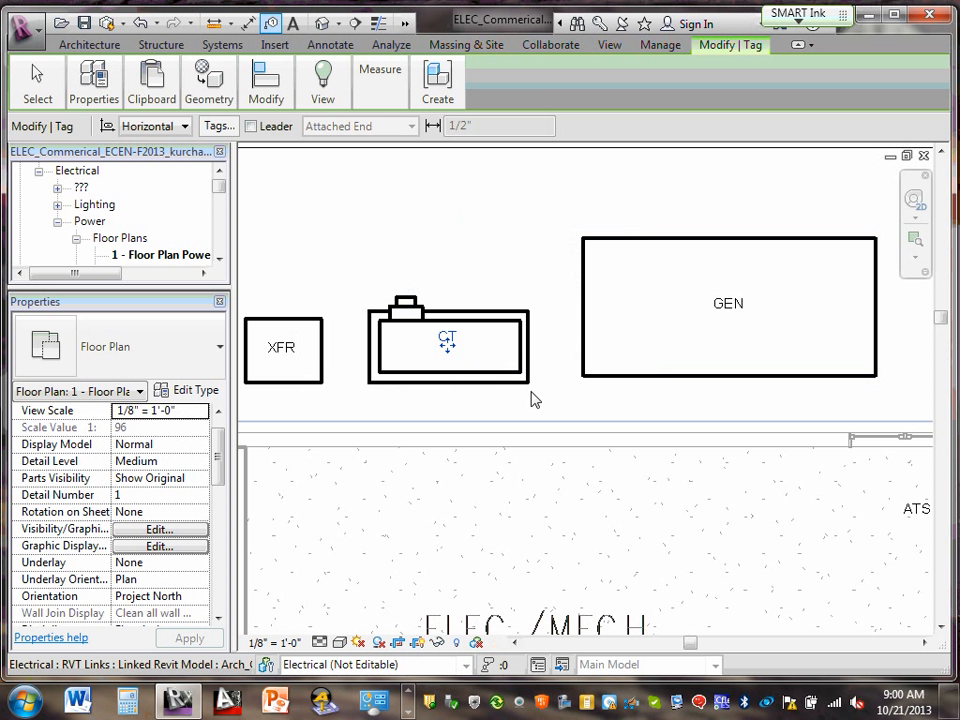
{"action": "key", "text": "Escape"}
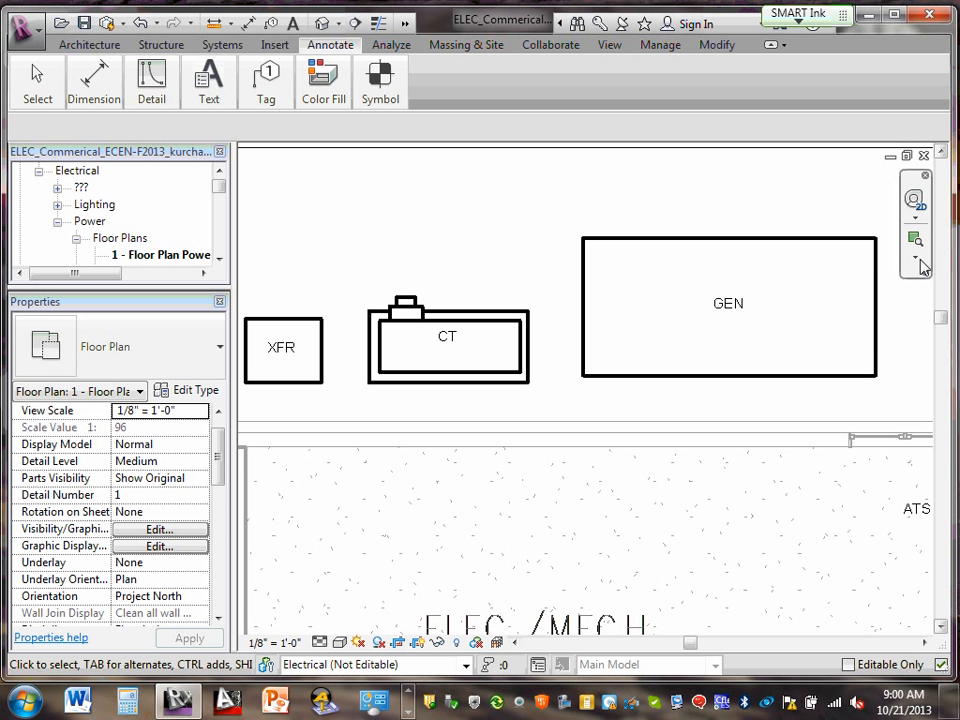
- Move the CT tag down slightly to the middle of the meter cabinet, in line with the XFR tag
{"action": "left_click", "coordinate": [514, 642]}
{"action": "left_click", "coordinate": [925, 642]}
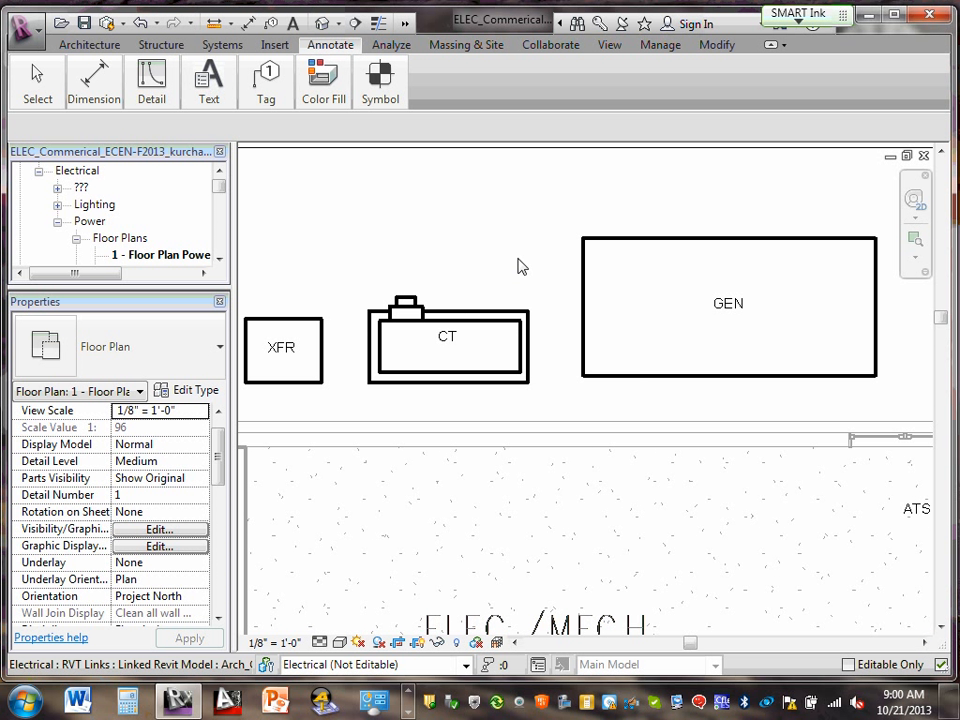
{"action": "left_click", "coordinate": [447, 340]}
{"action": "left_click_drag", "start_coordinate": [448, 340], "coordinate": [447, 352]}
{"action": "left_click", "coordinate": [480, 416]}
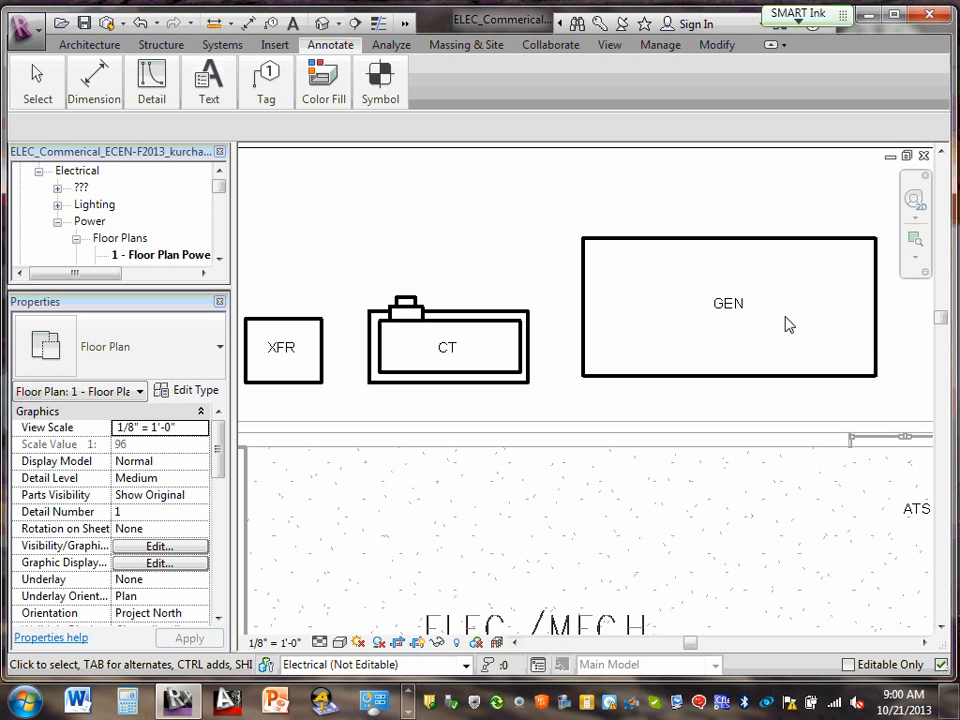
- Restore the collapsed ribbon to its full display with all the view creation tools shown
{"action": "left_click", "coordinate": [915, 258]}
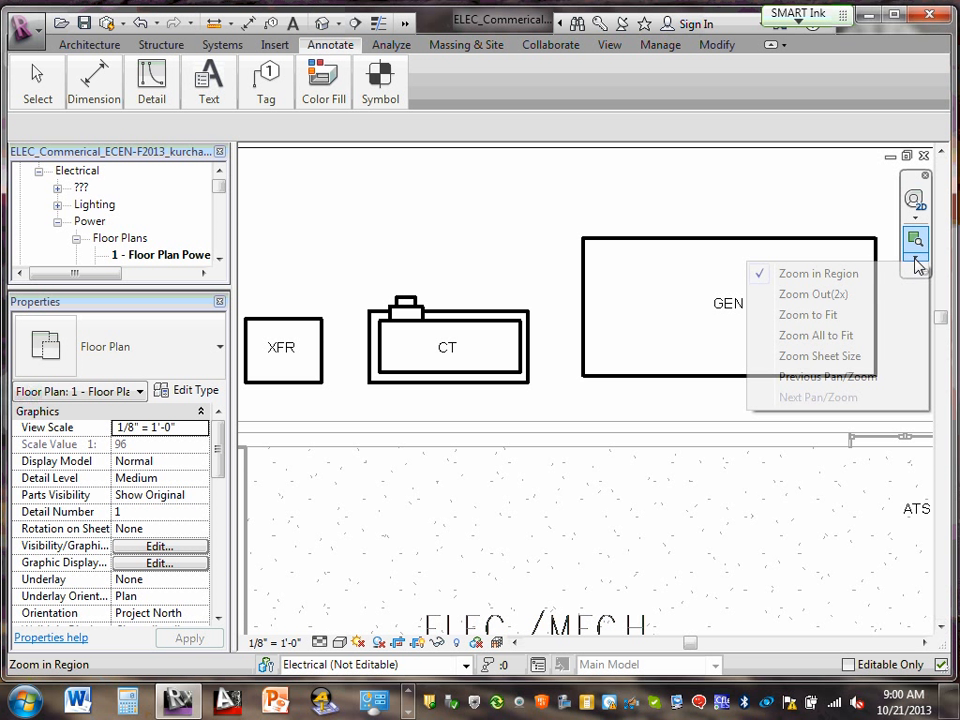
{"action": "left_click", "coordinate": [841, 300]}
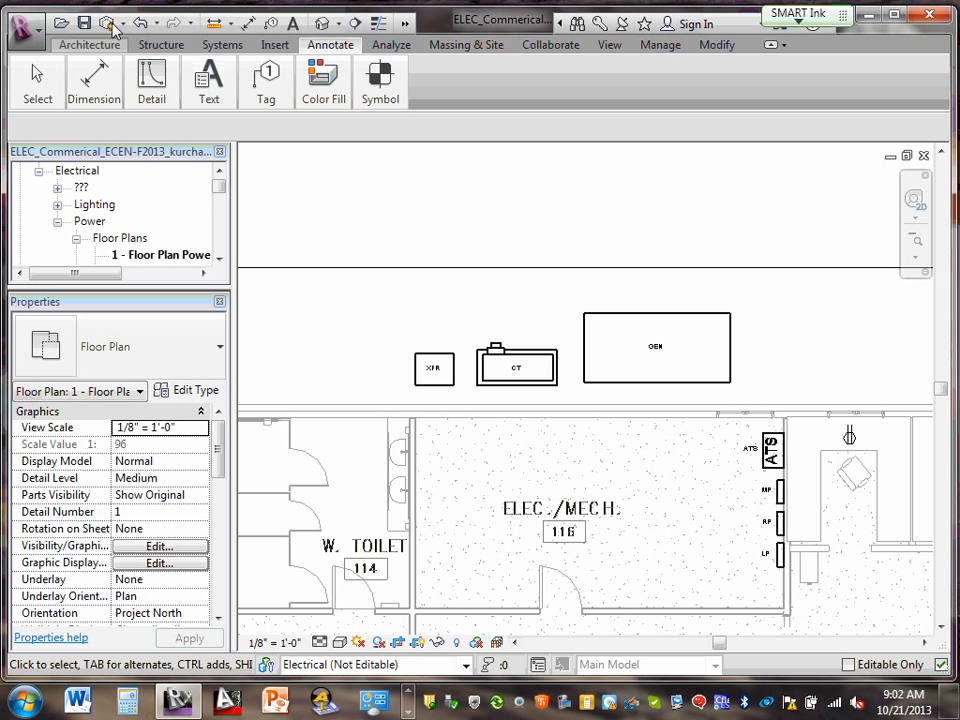
{"action": "left_click", "coordinate": [610, 45]}
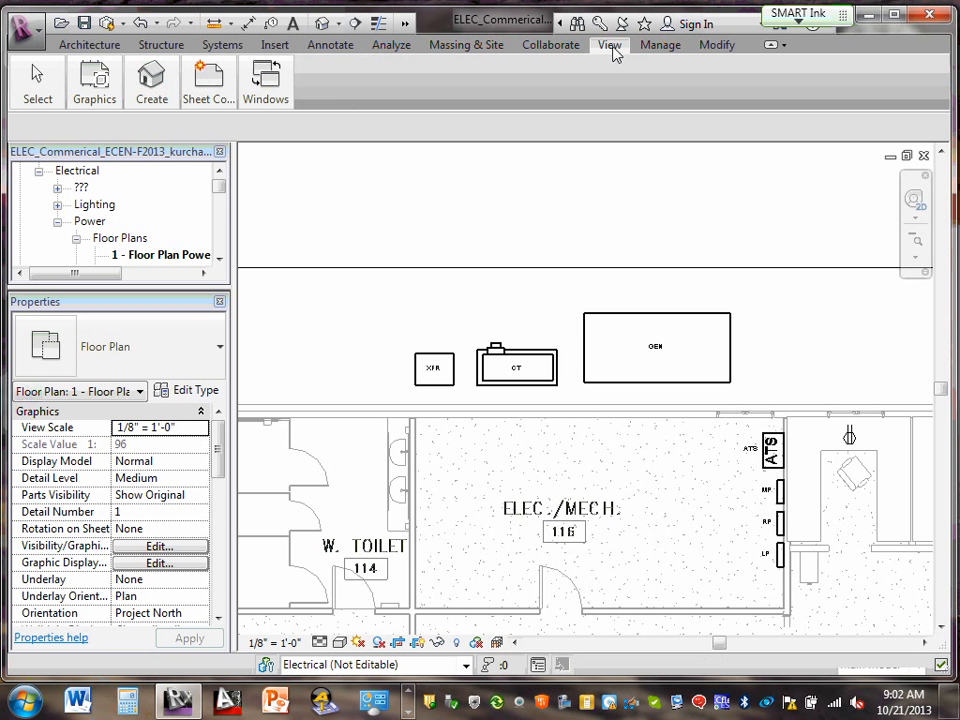
{"action": "left_click", "coordinate": [212, 88]}
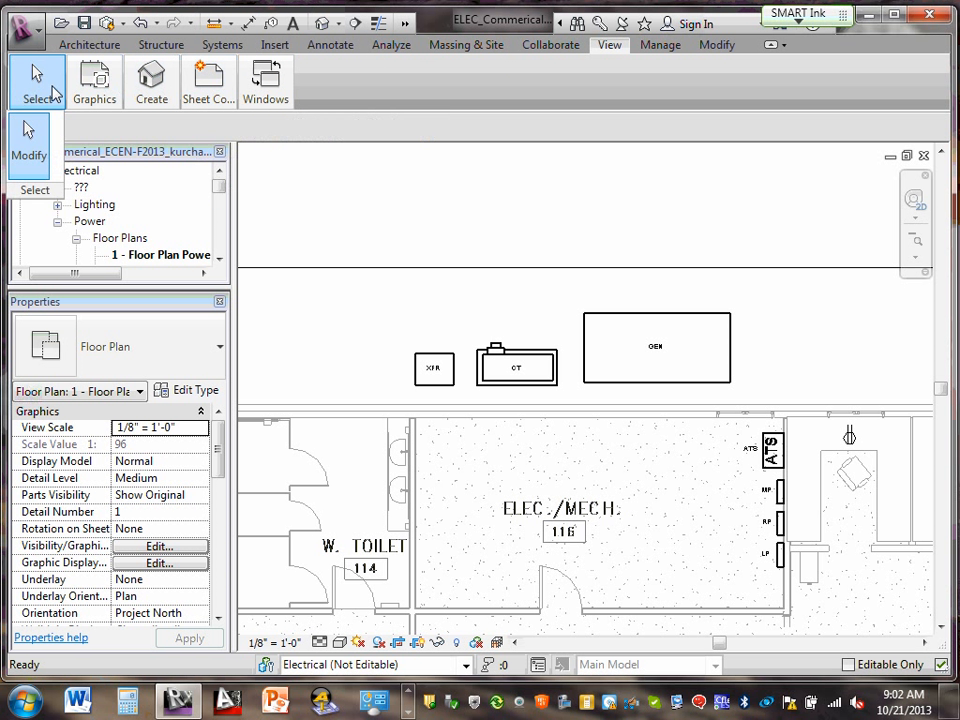
{"action": "mouse_move", "coordinate": [240, 95]}
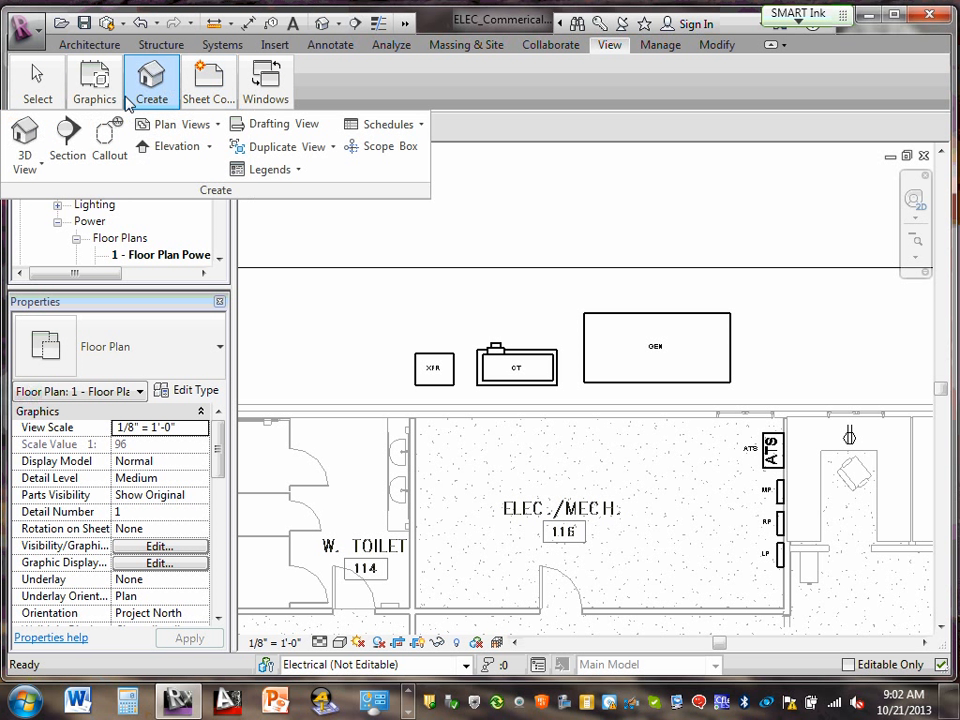
{"action": "mouse_move", "coordinate": [124, 104]}
{"action": "mouse_move", "coordinate": [161, 93]}
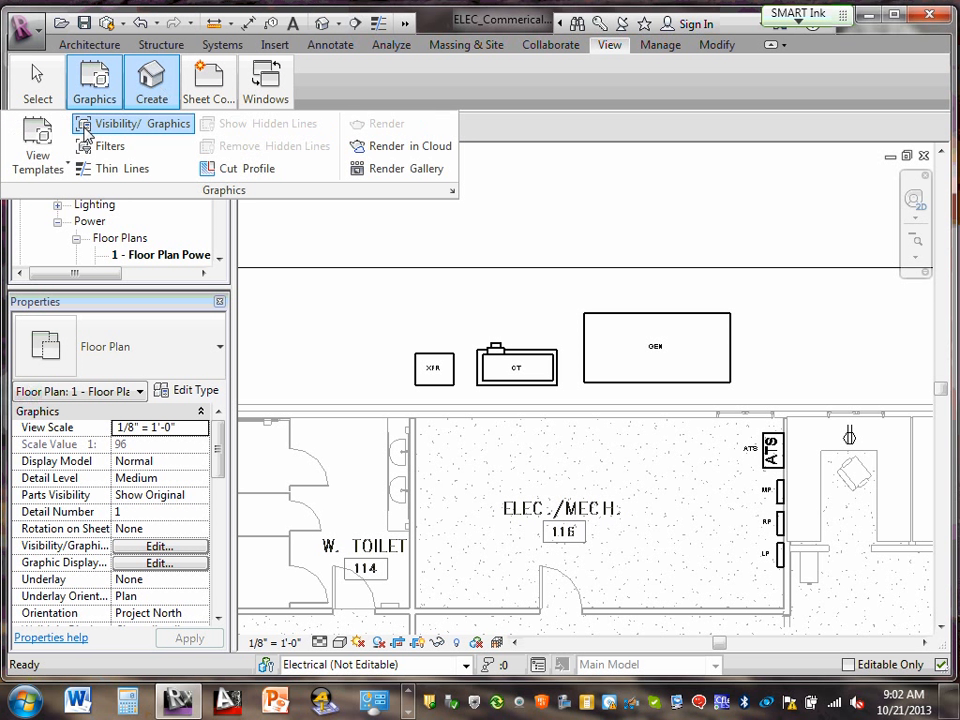
{"action": "mouse_move", "coordinate": [185, 80]}
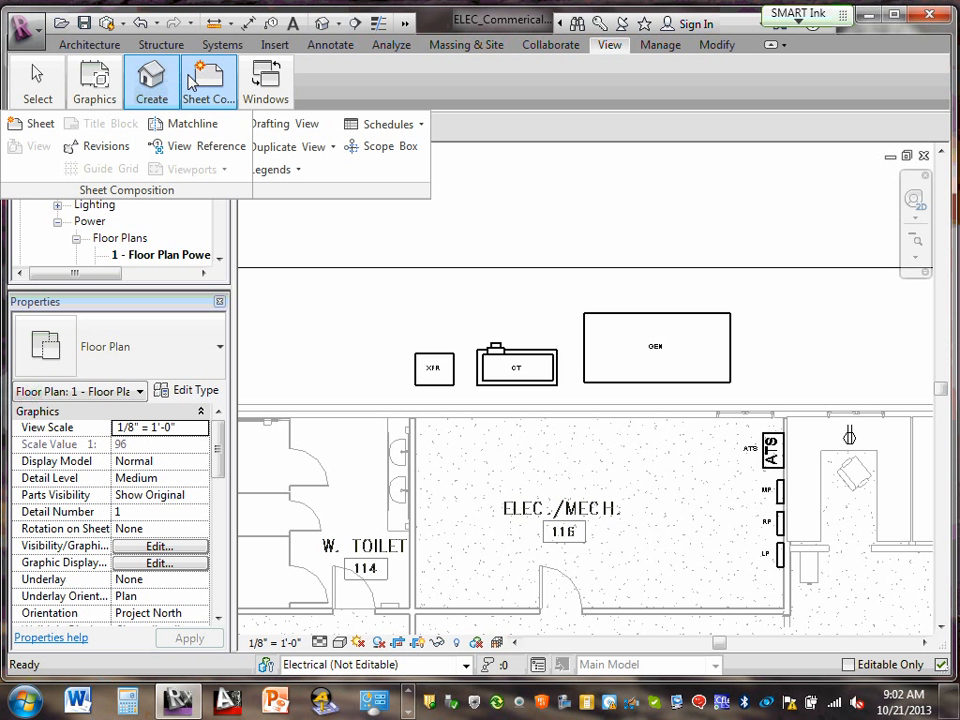
{"action": "mouse_move", "coordinate": [148, 82]}
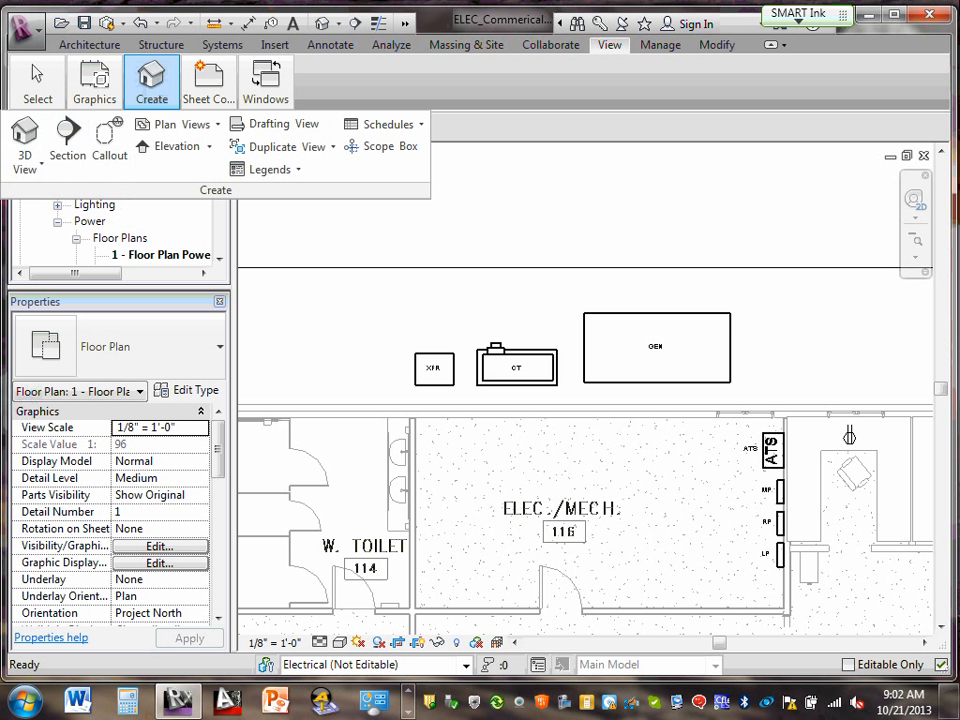
{"action": "left_click", "coordinate": [771, 46]}
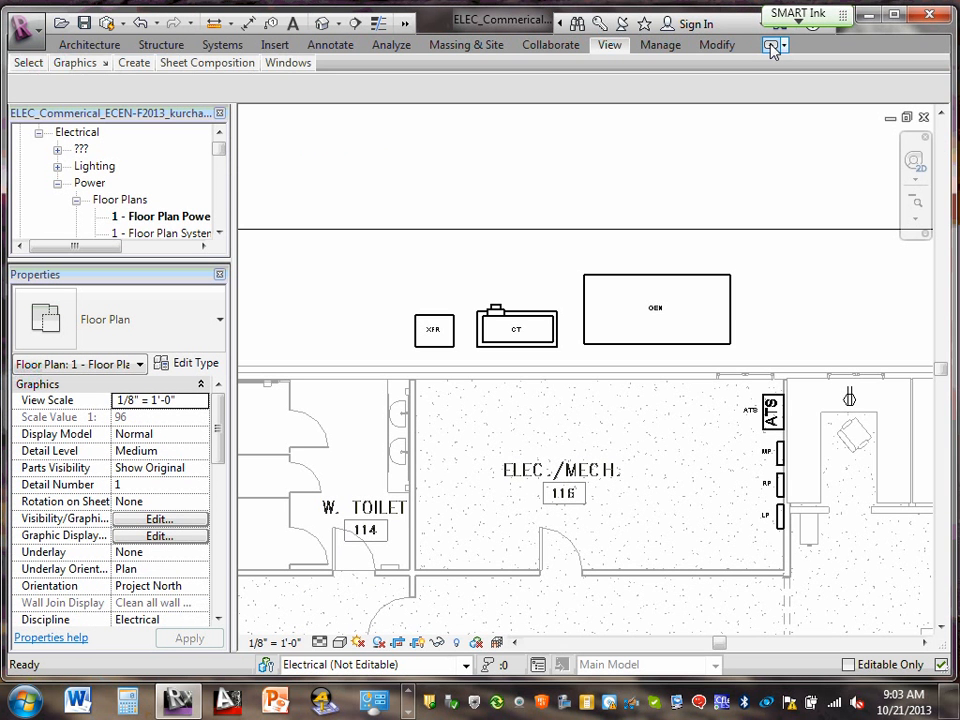
{"action": "left_click", "coordinate": [771, 46]}
{"action": "left_click", "coordinate": [771, 46]}
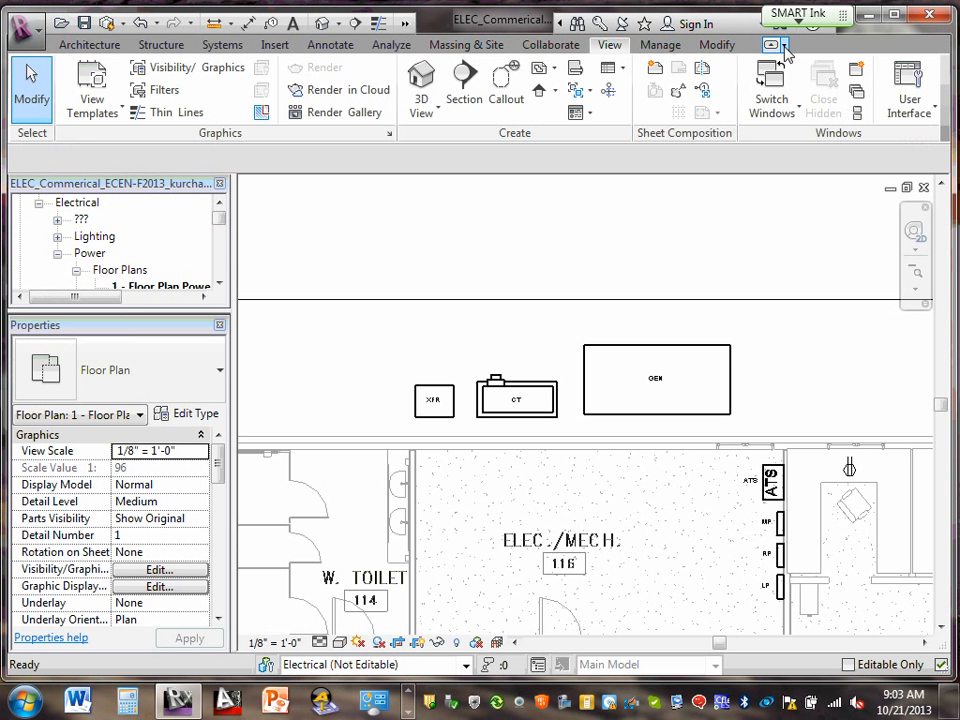
{"action": "left_click", "coordinate": [782, 46]}
{"action": "left_click", "coordinate": [815, 47]}
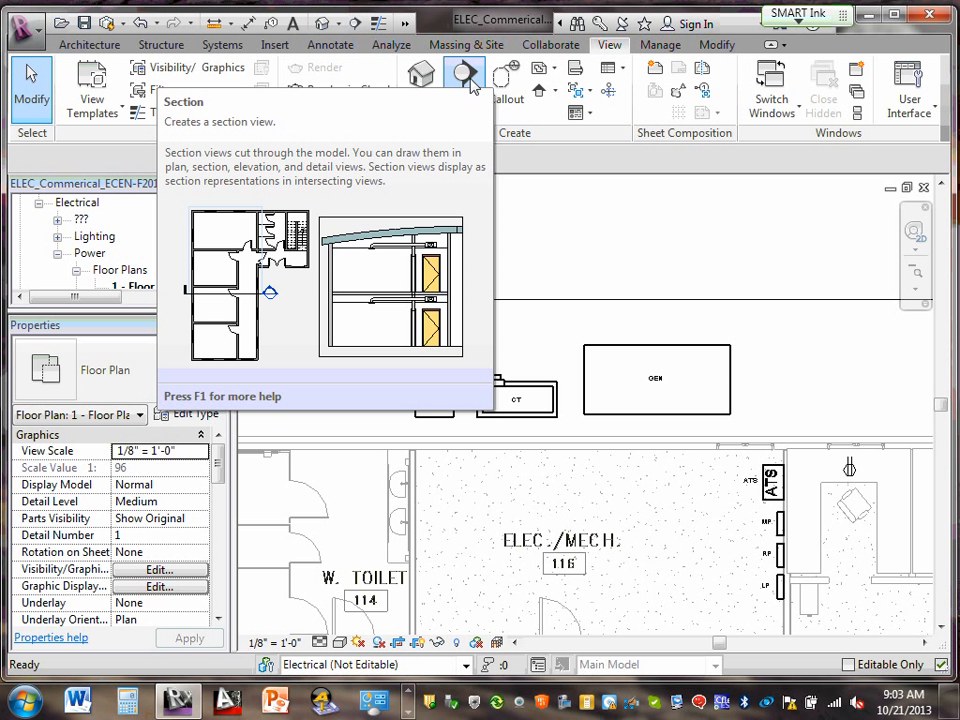
- Draw a building section along the building-side edge of the transformer, meter cabinet and generator, extending past both ends and facing the equipment
{"action": "left_click", "coordinate": [468, 78]}
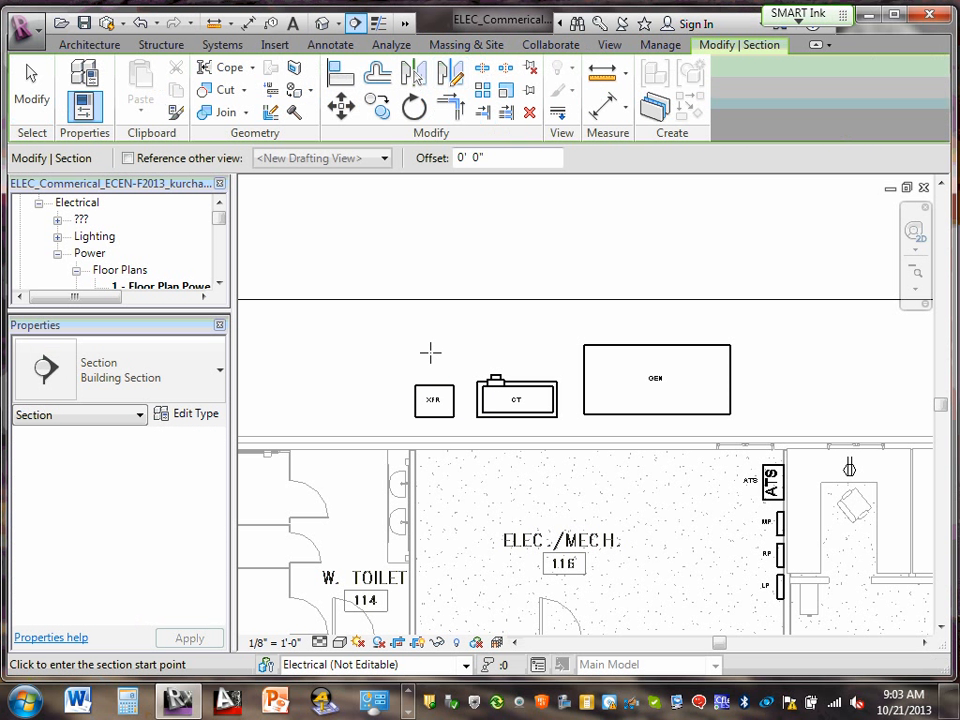
{"action": "left_click", "coordinate": [347, 416]}
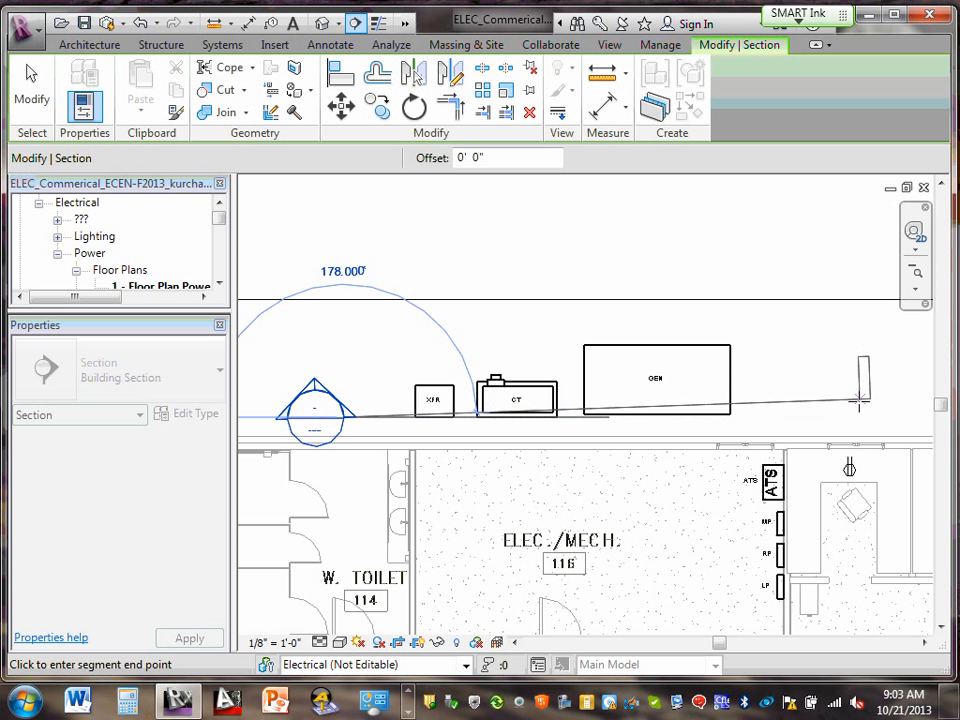
{"action": "left_click", "coordinate": [851, 426]}
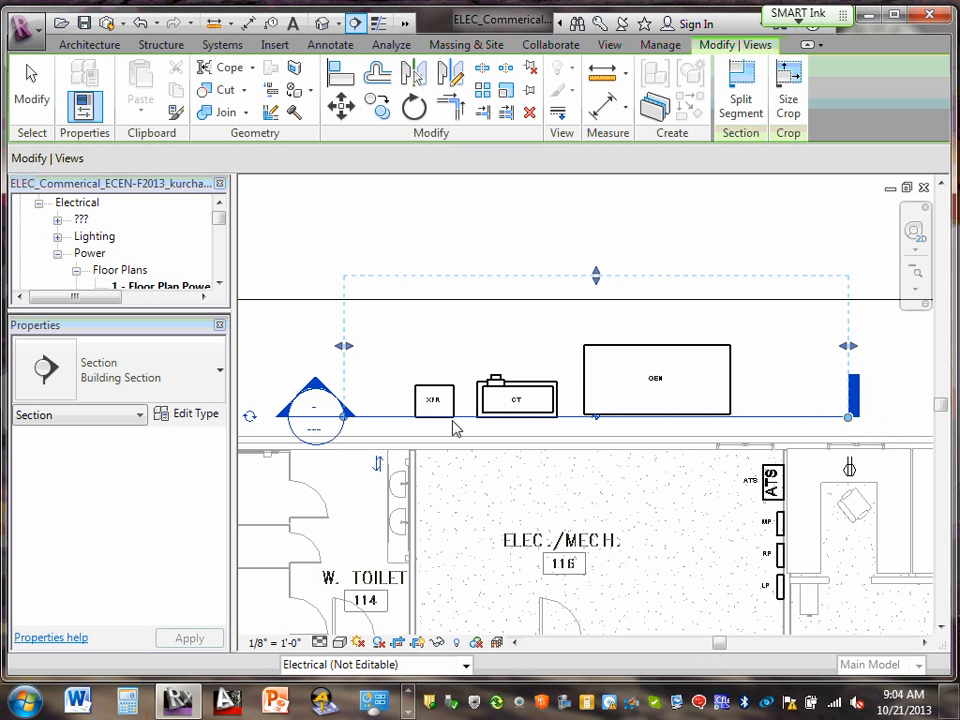
{"action": "left_click", "coordinate": [549, 338]}
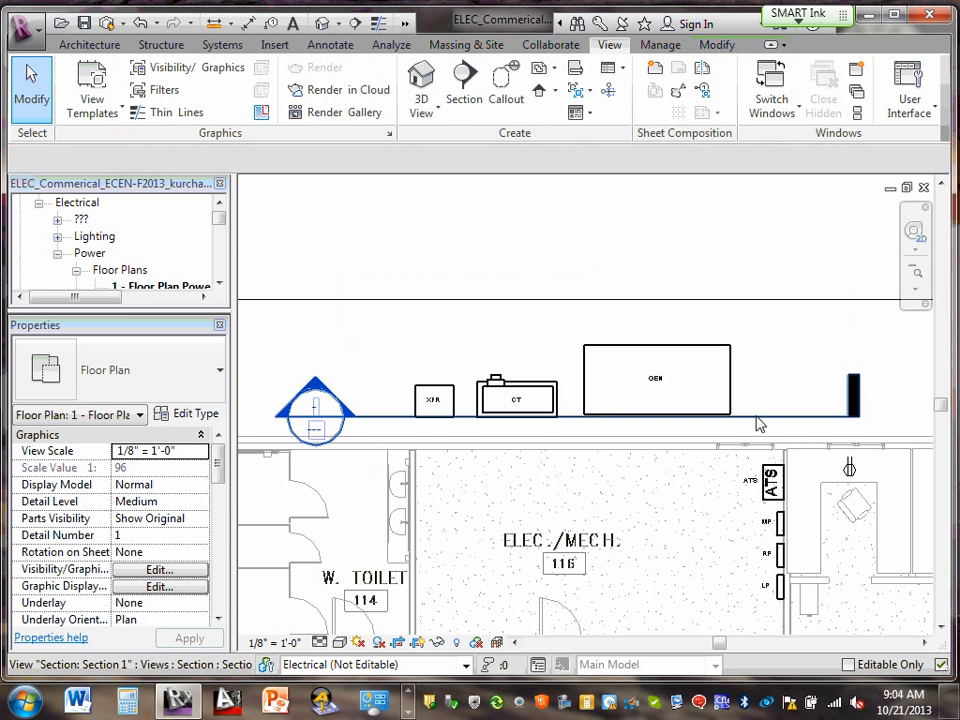
- Move the section line clear of the equipment toward the building and pull in its far and side boundaries closely around the three units
{"action": "left_click", "coordinate": [772, 418]}
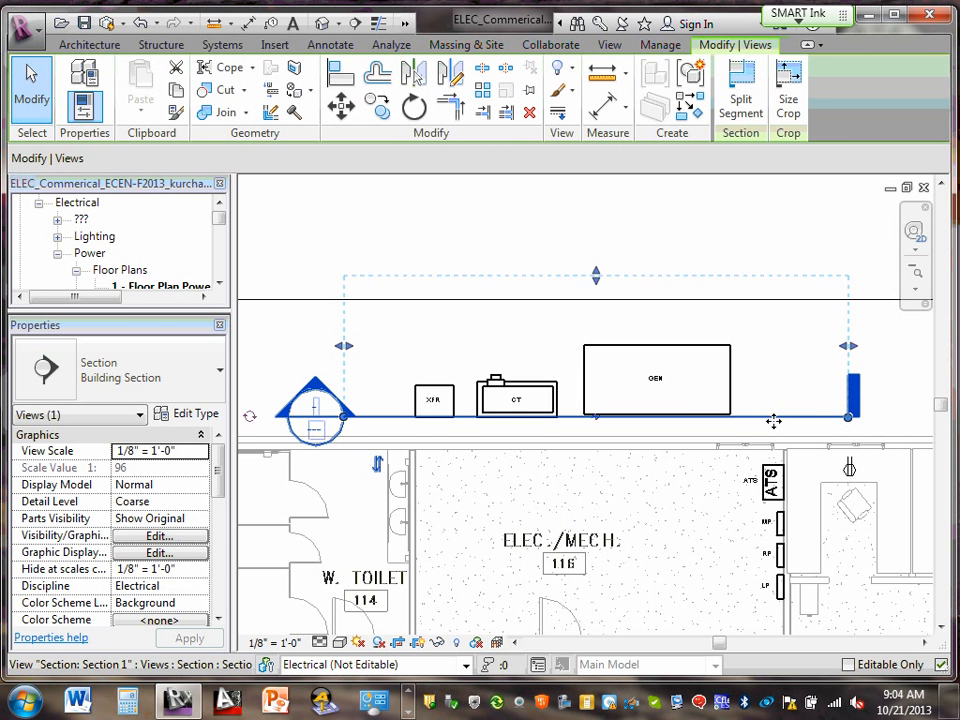
{"action": "left_click_drag", "start_coordinate": [772, 418], "coordinate": [767, 430]}
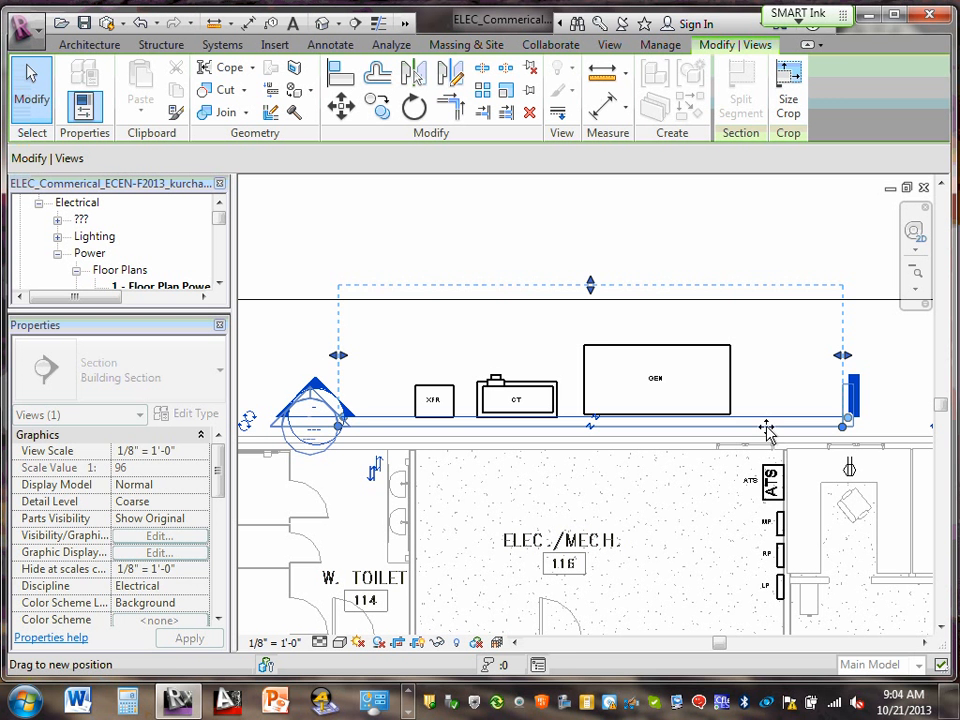
{"action": "left_click_drag", "start_coordinate": [590, 288], "coordinate": [600, 331]}
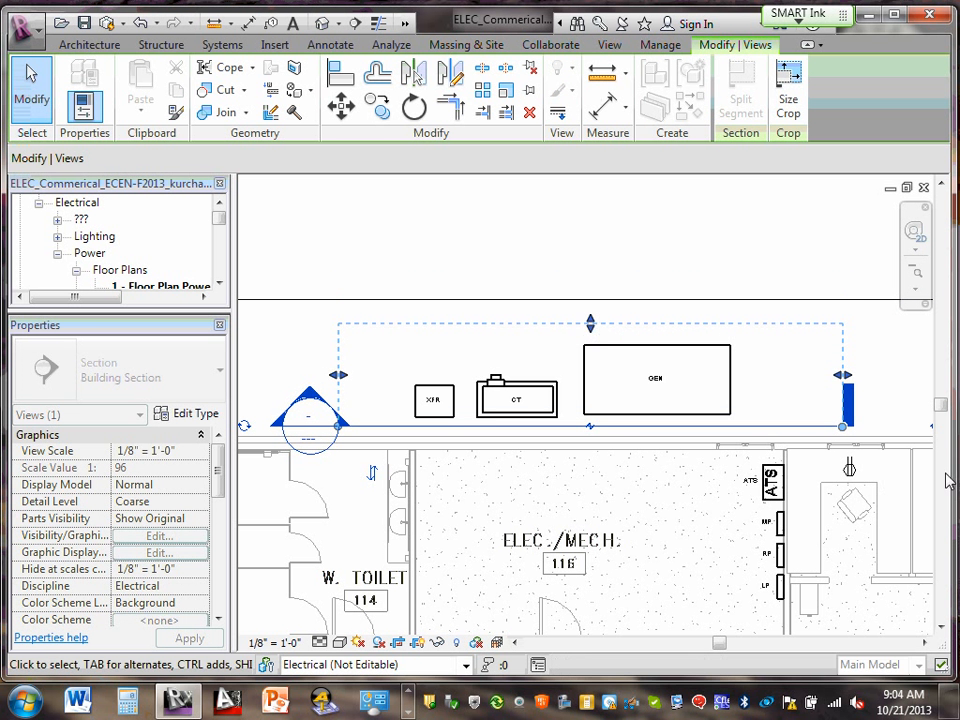
{"action": "left_click_drag", "start_coordinate": [840, 378], "coordinate": [768, 378]}
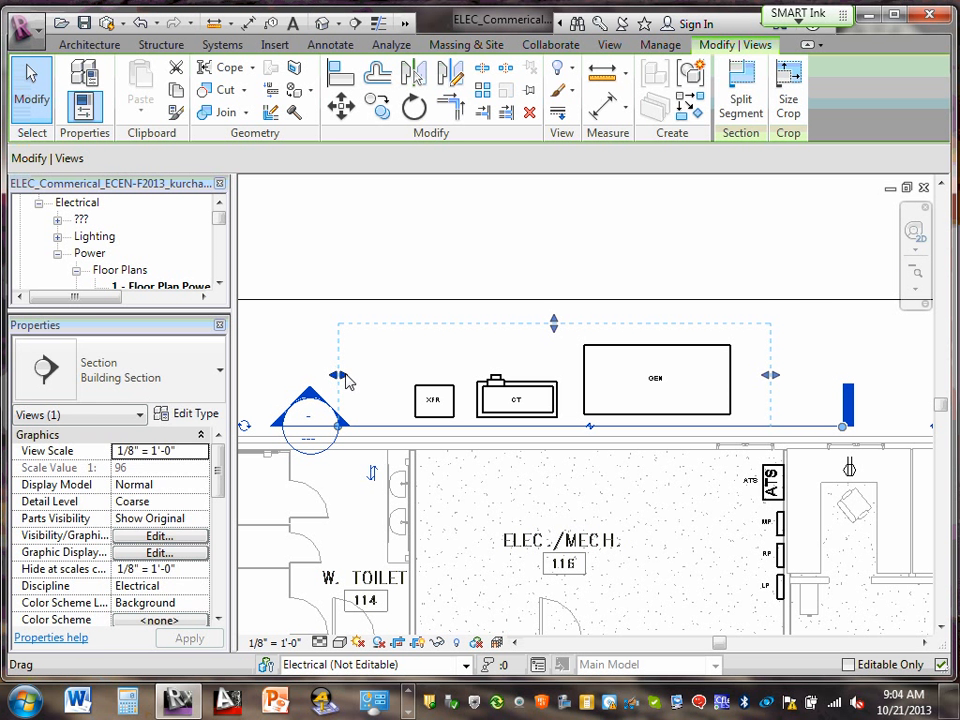
{"action": "left_click_drag", "start_coordinate": [346, 379], "coordinate": [404, 389]}
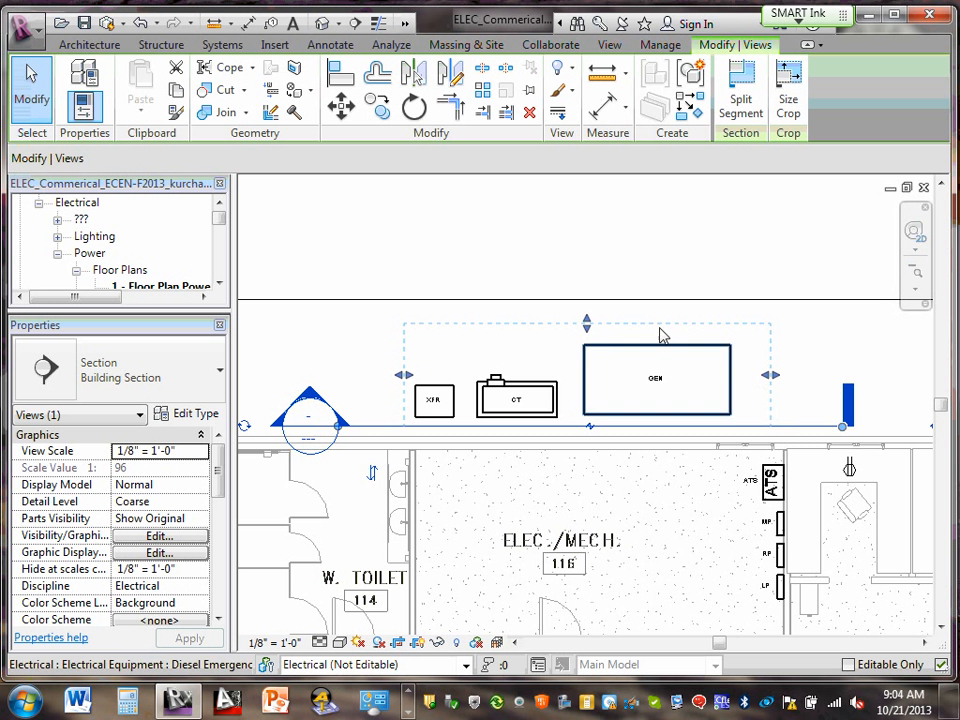
- Flip the outdoor equipment section to look toward the building and back again to face the transformer, meter cabinet and generator
{"action": "scroll", "coordinate": [845, 392], "scroll_direction": "down", "scroll_amount": 2}
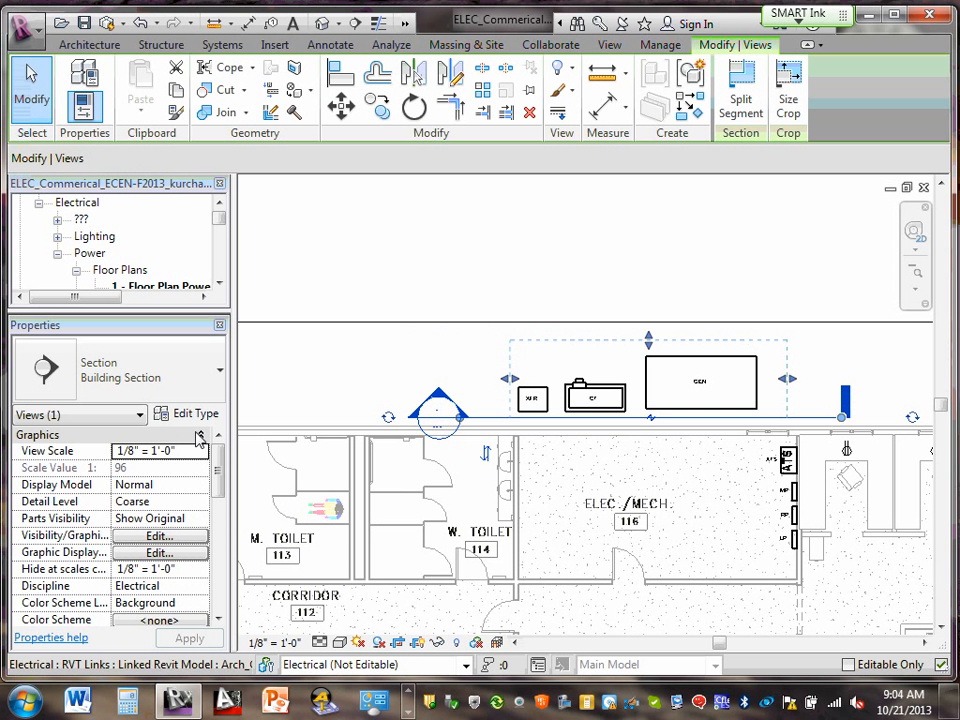
{"action": "scroll", "coordinate": [520, 420], "scroll_direction": "up", "scroll_amount": 2}
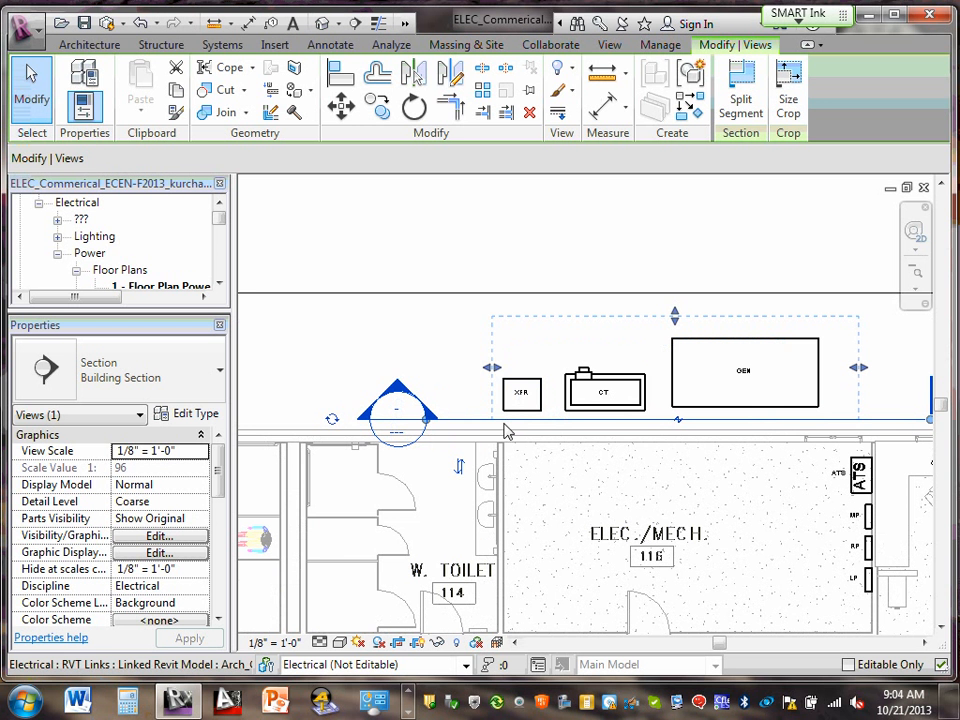
{"action": "scroll", "coordinate": [462, 455], "scroll_direction": "down", "scroll_amount": 1}
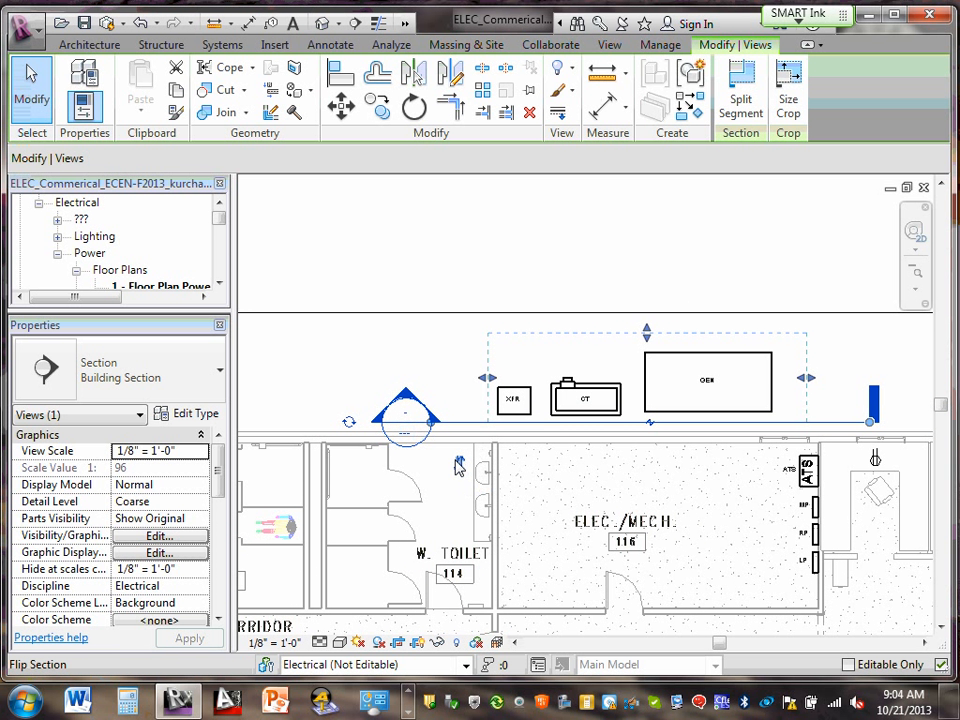
{"action": "left_click", "coordinate": [459, 465]}
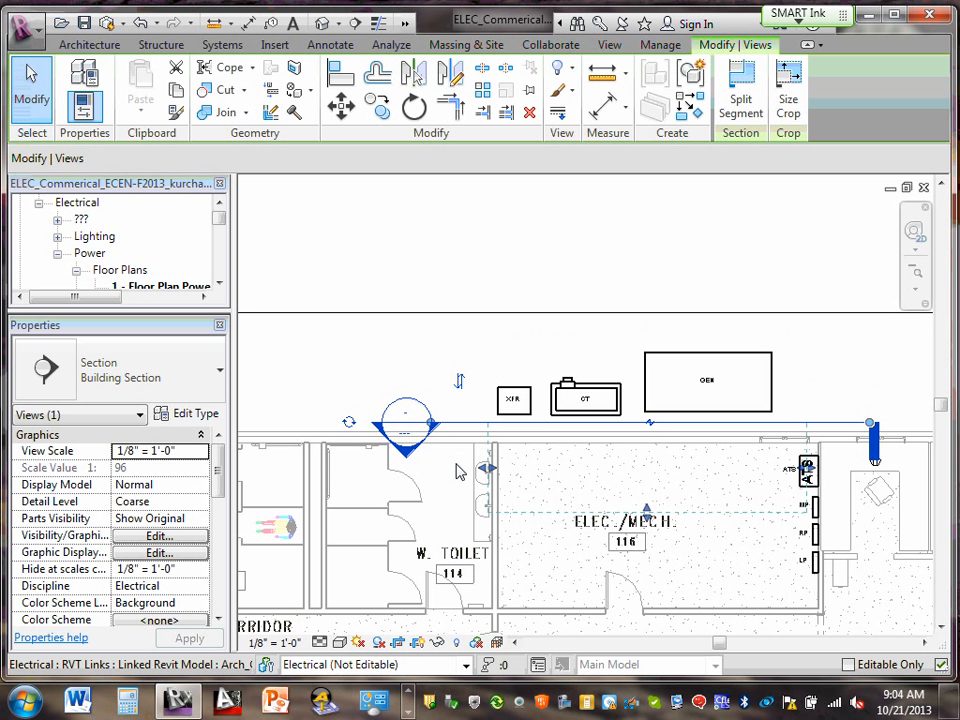
{"action": "left_click", "coordinate": [461, 384]}
{"action": "left_click", "coordinate": [455, 400]}
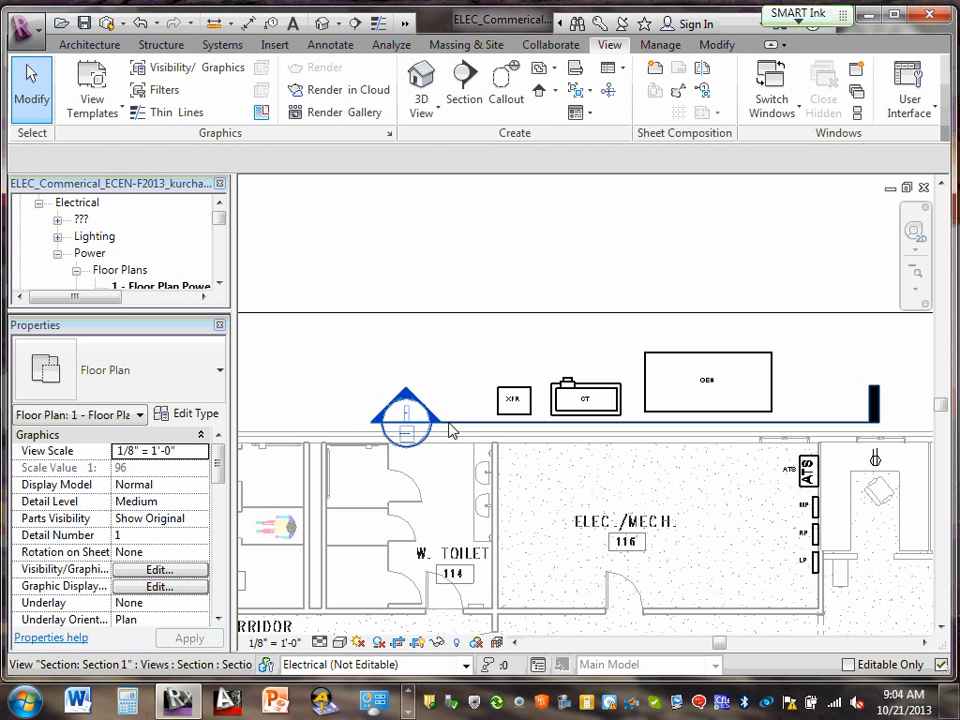
{"action": "left_click", "coordinate": [484, 427]}
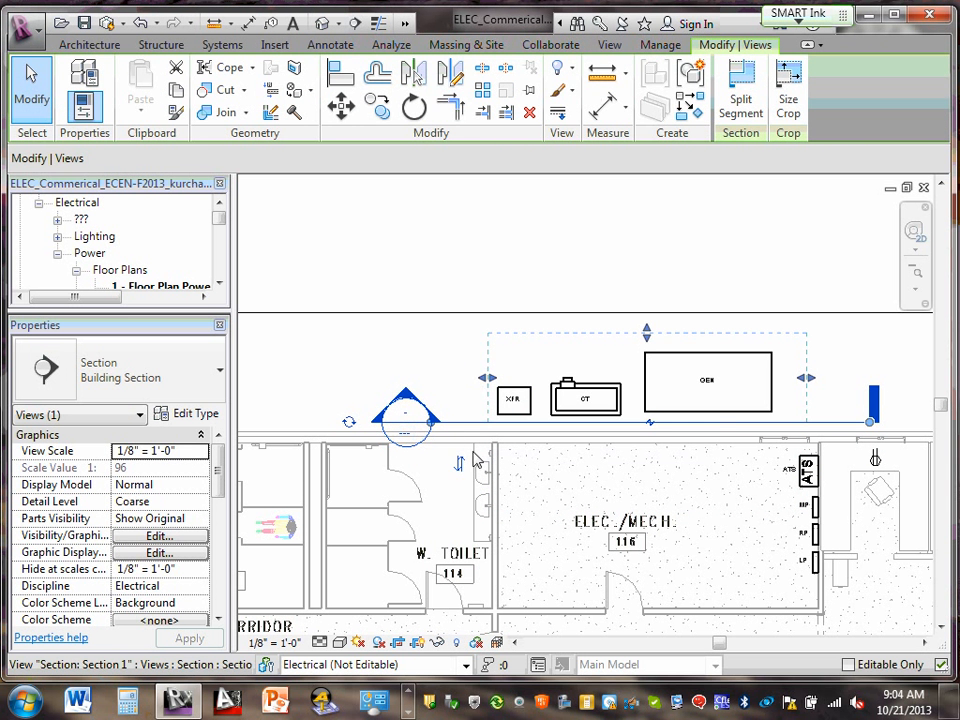
{"action": "left_click", "coordinate": [460, 466]}
{"action": "left_click", "coordinate": [461, 468]}
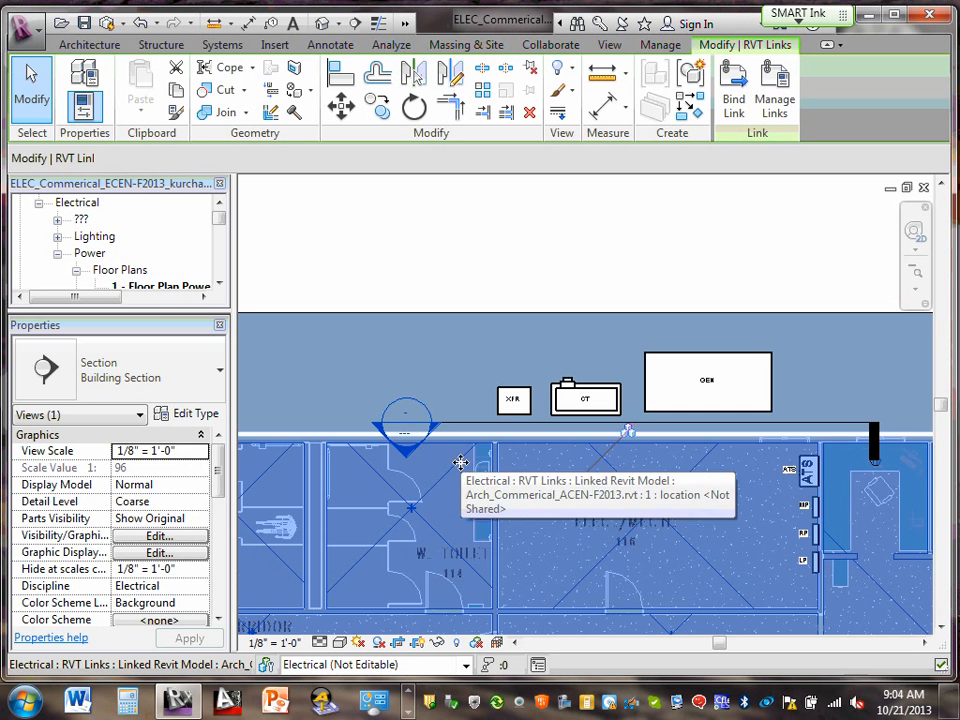
{"action": "key", "text": "Escape"}
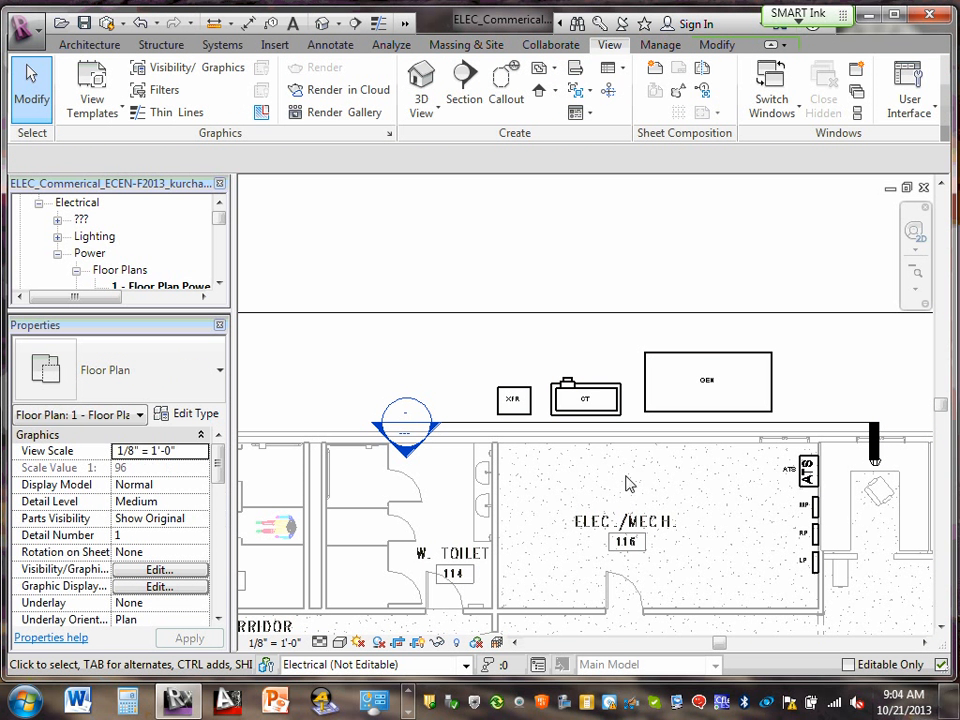
{"action": "left_click", "coordinate": [469, 427]}
{"action": "left_click", "coordinate": [460, 380]}
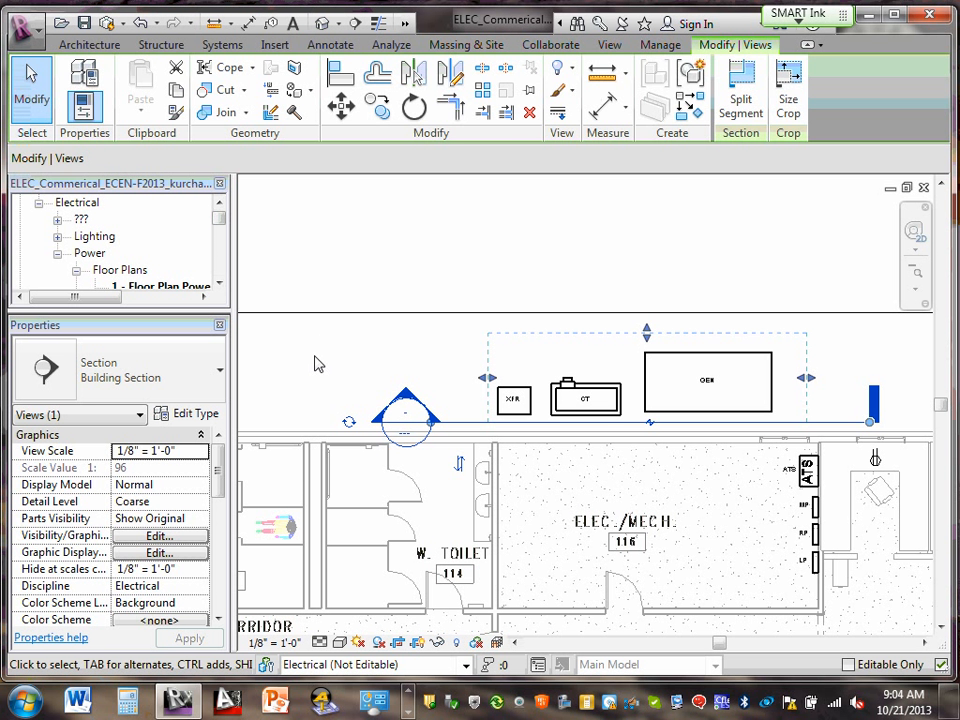
{"action": "left_click", "coordinate": [281, 354]}
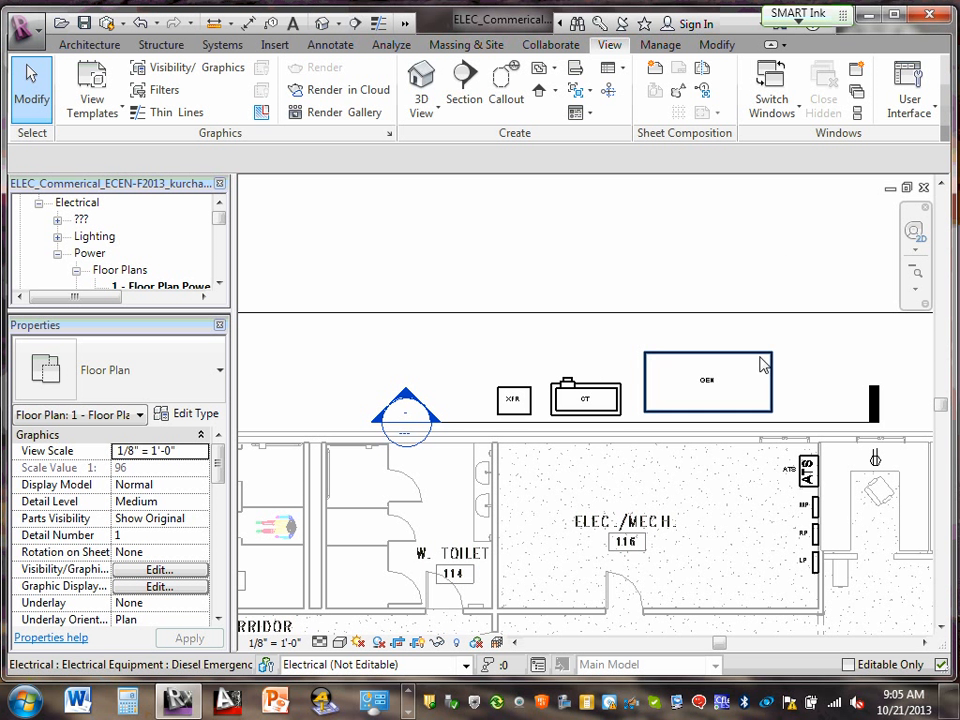
- Switch to SMART Notebook to review the sketched riser diagram of the outside and inside equipment, and return to the Revit floor plan
{"action": "scroll", "coordinate": [724, 470], "scroll_direction": "down", "scroll_amount": 1}
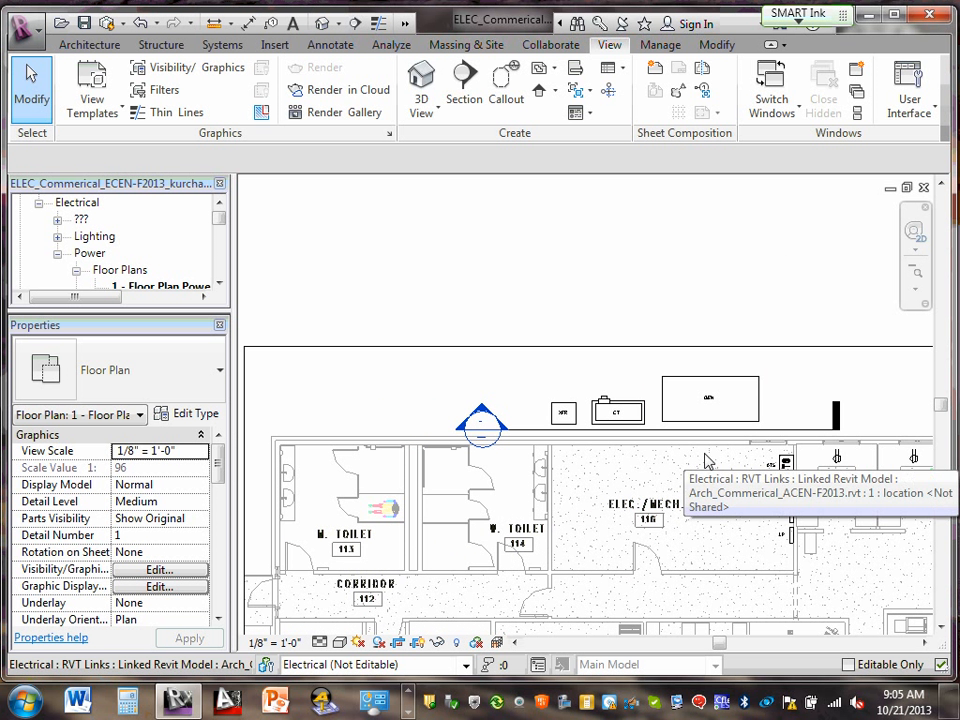
{"action": "left_click", "coordinate": [408, 712]}
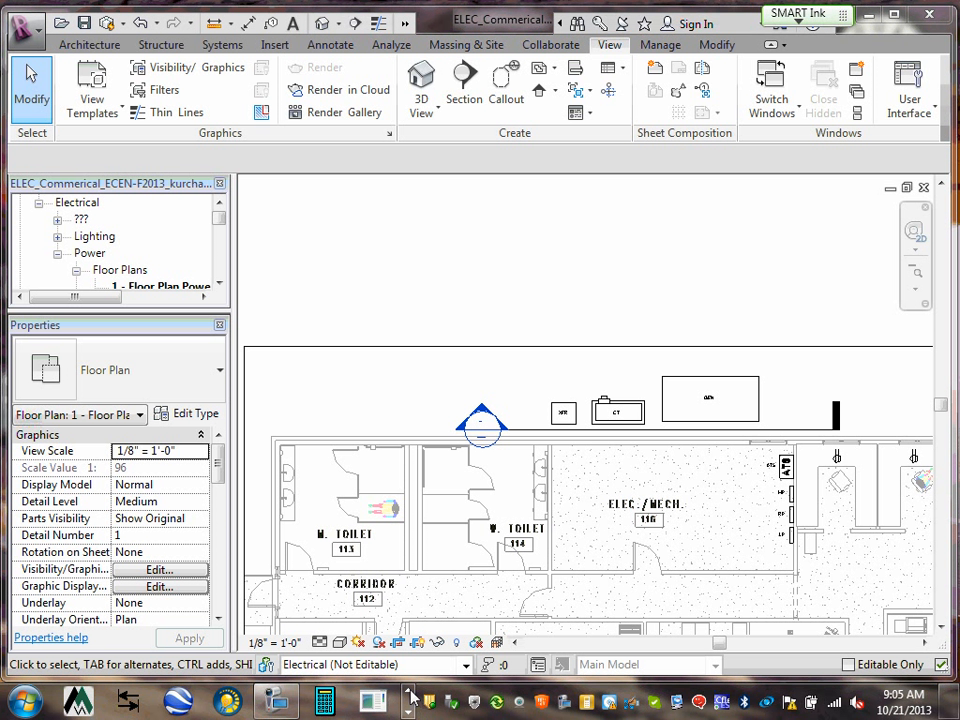
{"action": "left_click", "coordinate": [409, 692]}
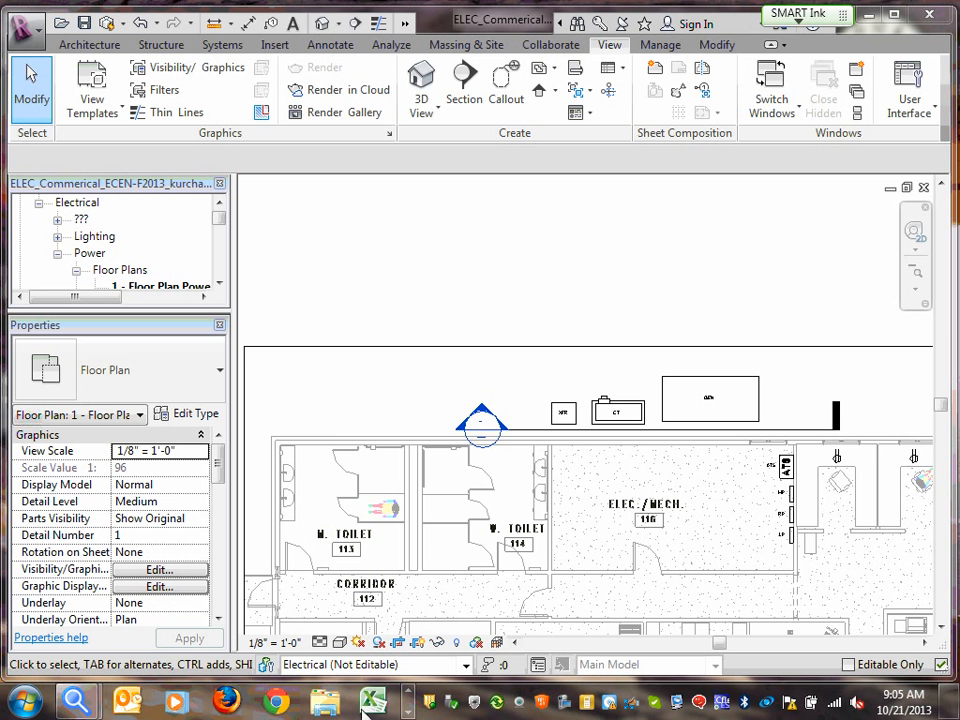
{"action": "left_click", "coordinate": [407, 713]}
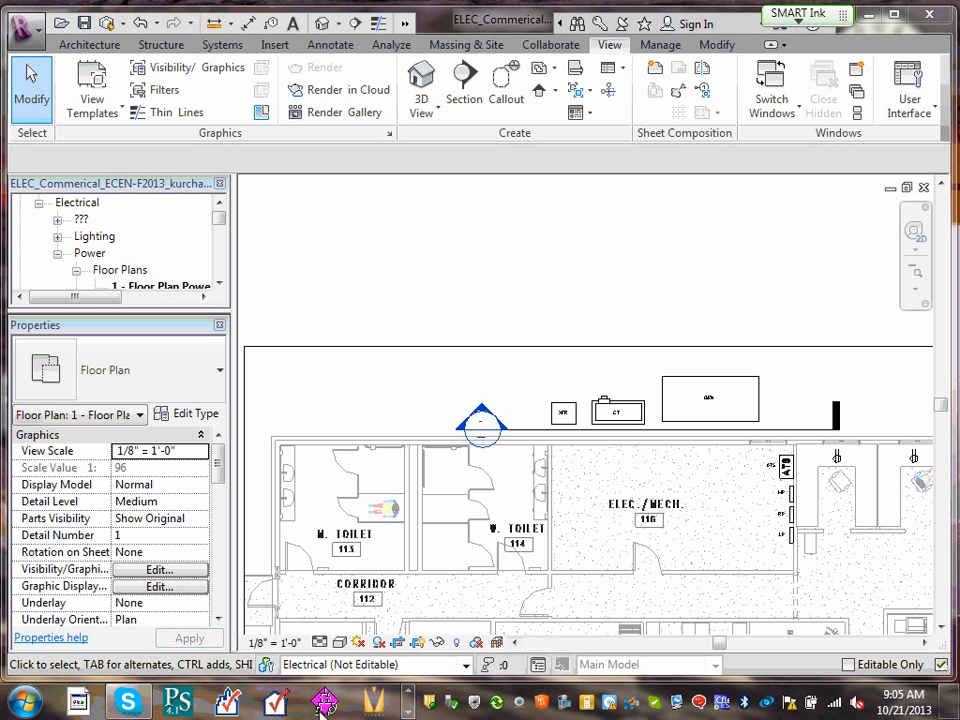
{"action": "left_click", "coordinate": [409, 712]}
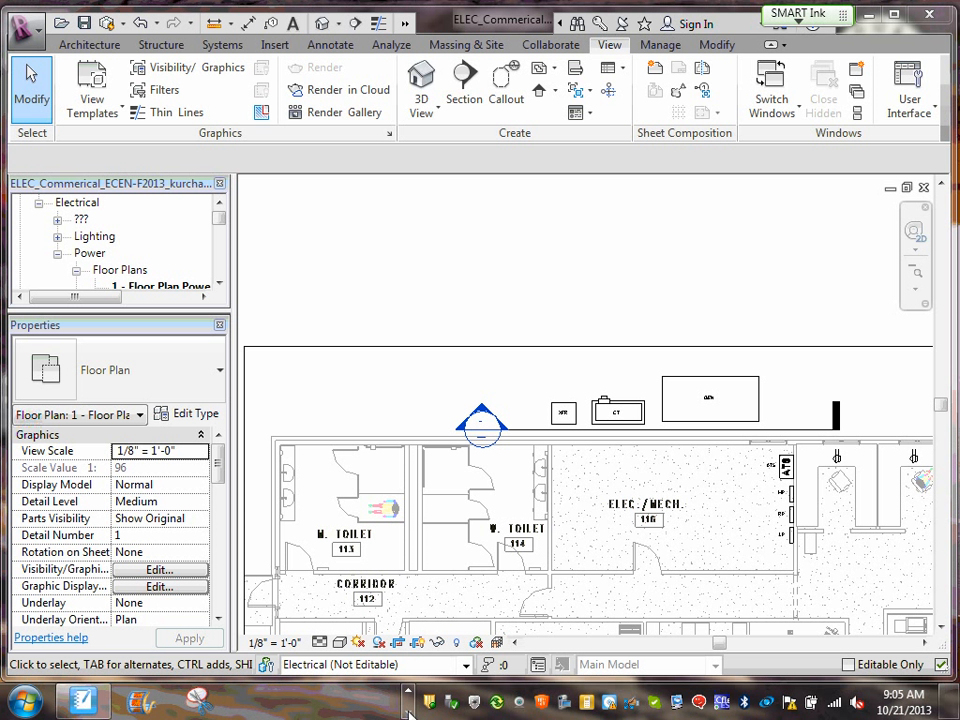
{"action": "left_click", "coordinate": [84, 702]}
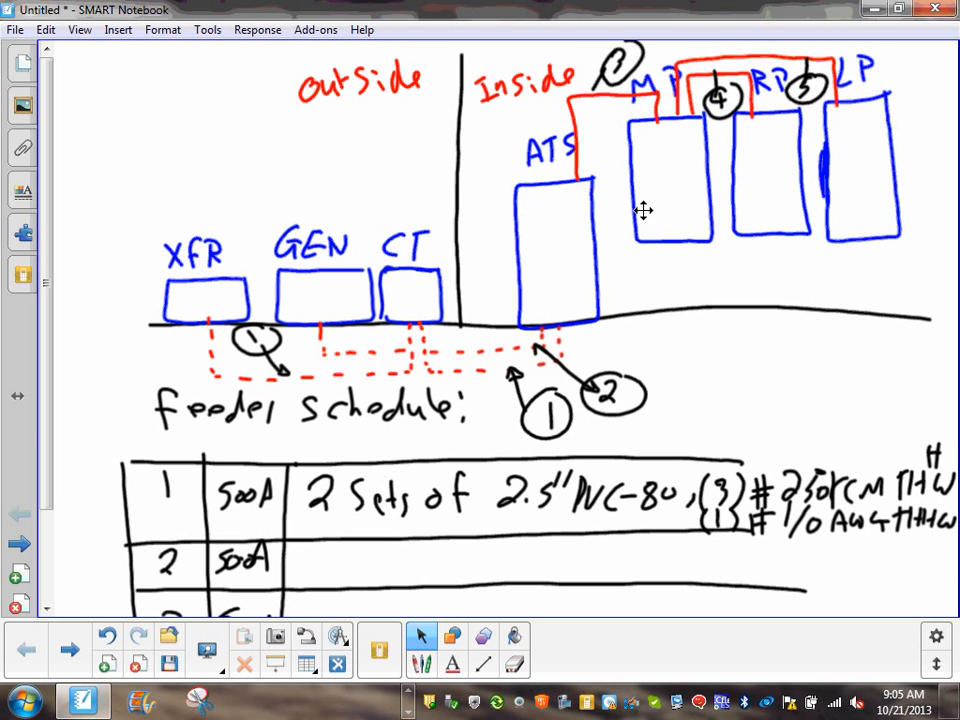
{"action": "left_click", "coordinate": [869, 11]}
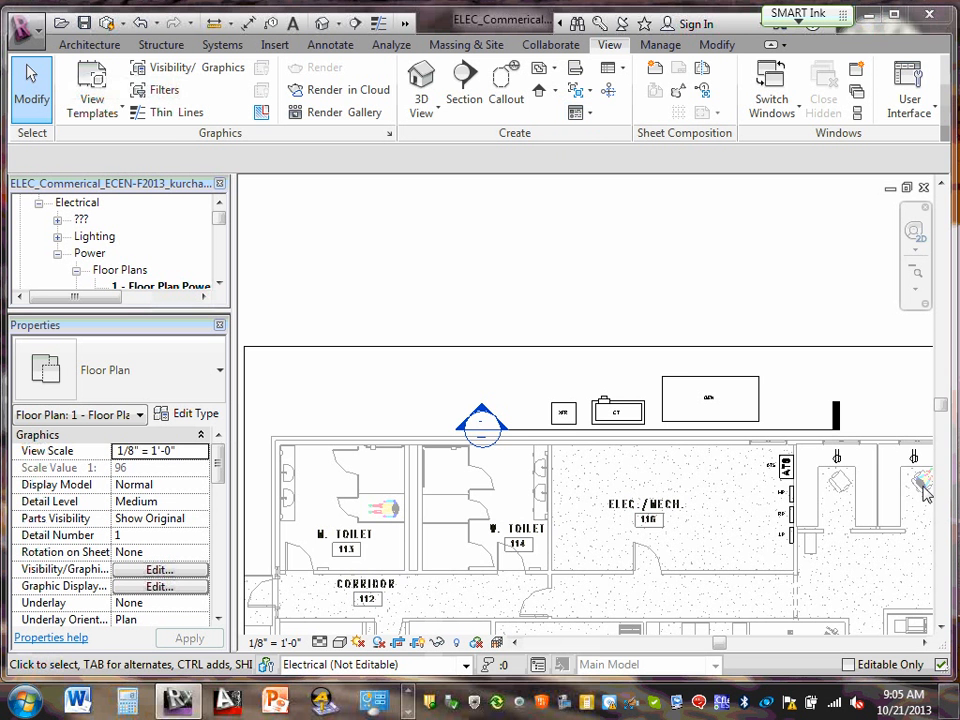
- Draw a vertical building section inside the ELEC./MECH. room in front of the ATS, MP, RP and LP equipment, facing their wall
{"action": "left_click", "coordinate": [941, 626]}
{"action": "left_click", "coordinate": [942, 627]}
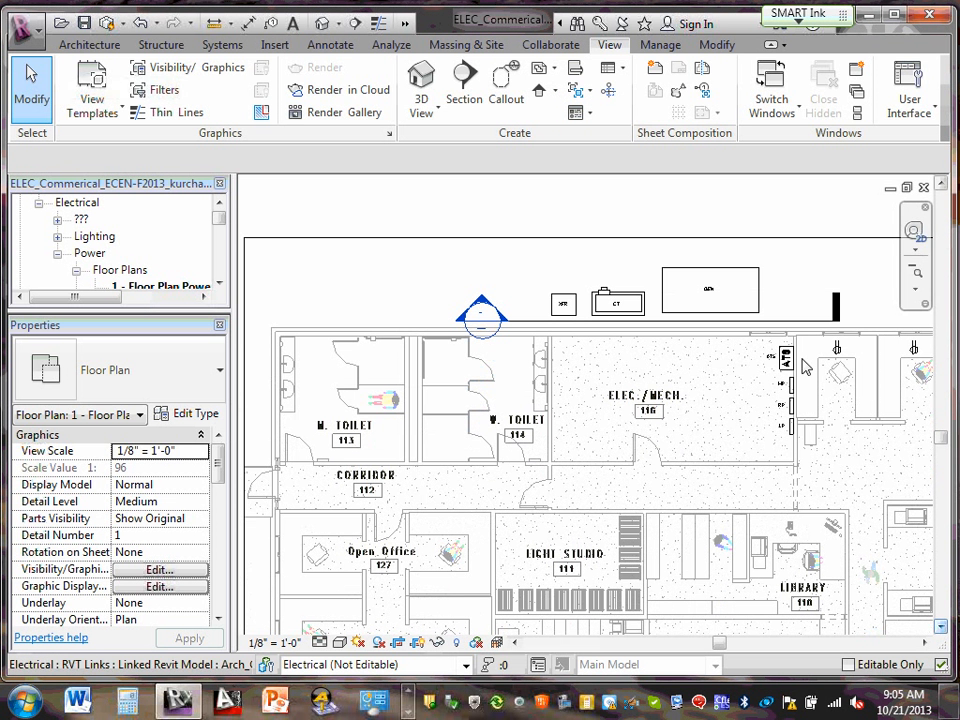
{"action": "left_click", "coordinate": [462, 80]}
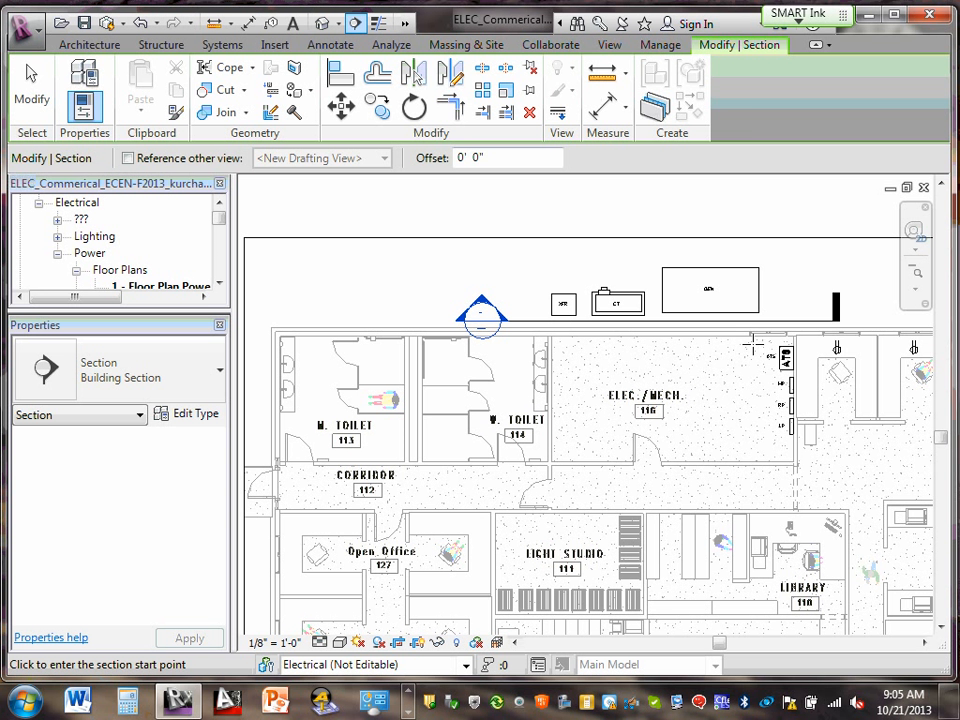
{"action": "left_click", "coordinate": [756, 322]}
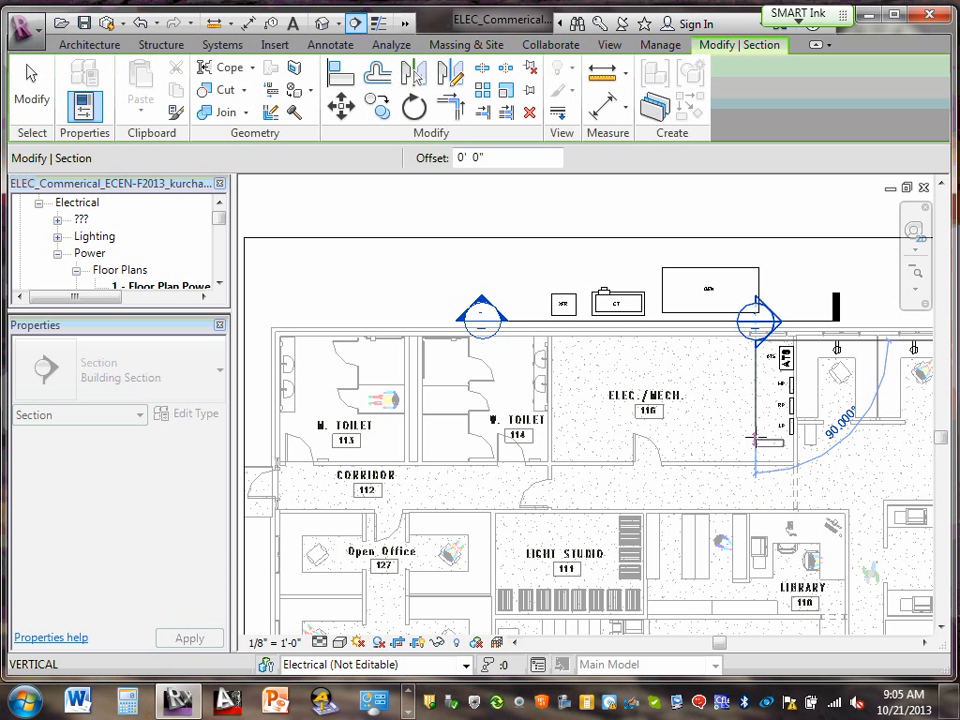
{"action": "left_click", "coordinate": [755, 438]}
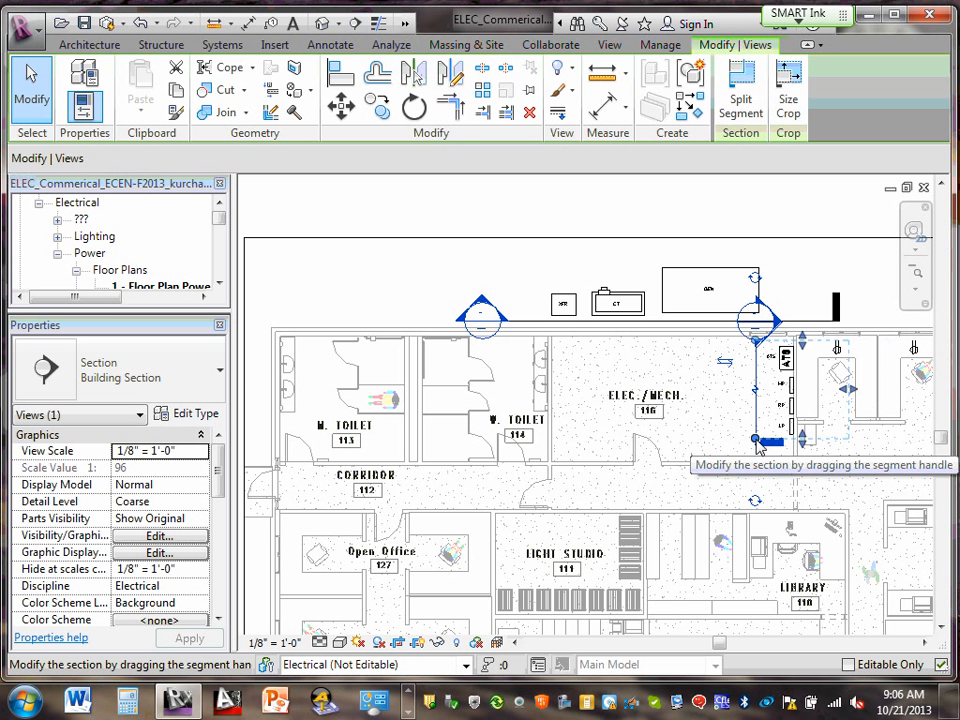
{"action": "key", "text": "Escape"}
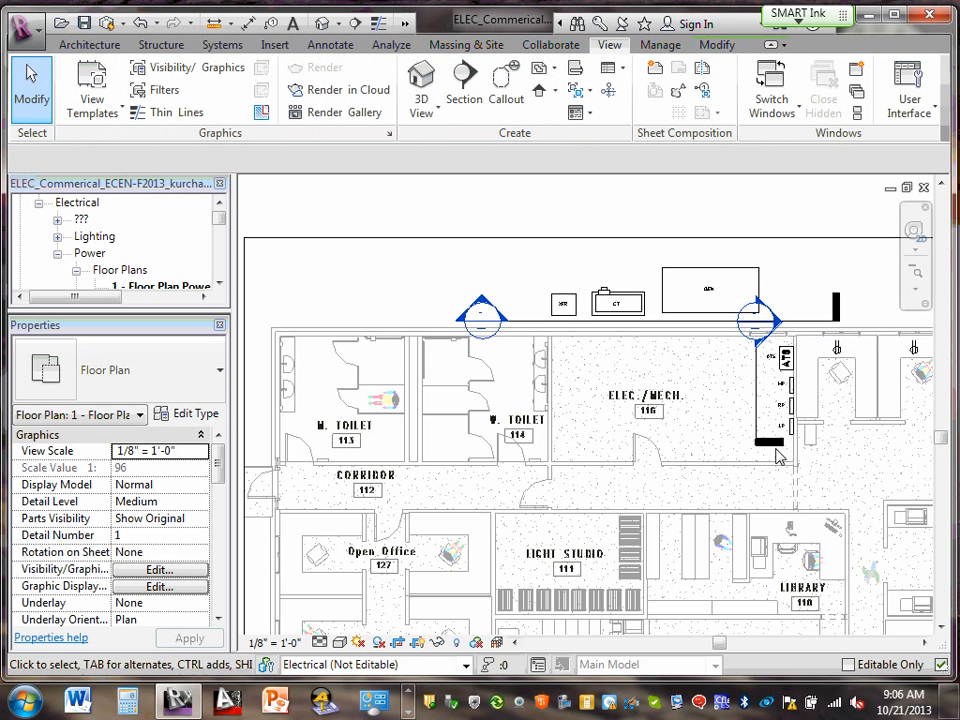
- Pull the indoor section's far boundary in to just behind the equipment wall and shift the section line slightly closer to the ATS and panels
{"action": "left_click", "coordinate": [915, 276]}
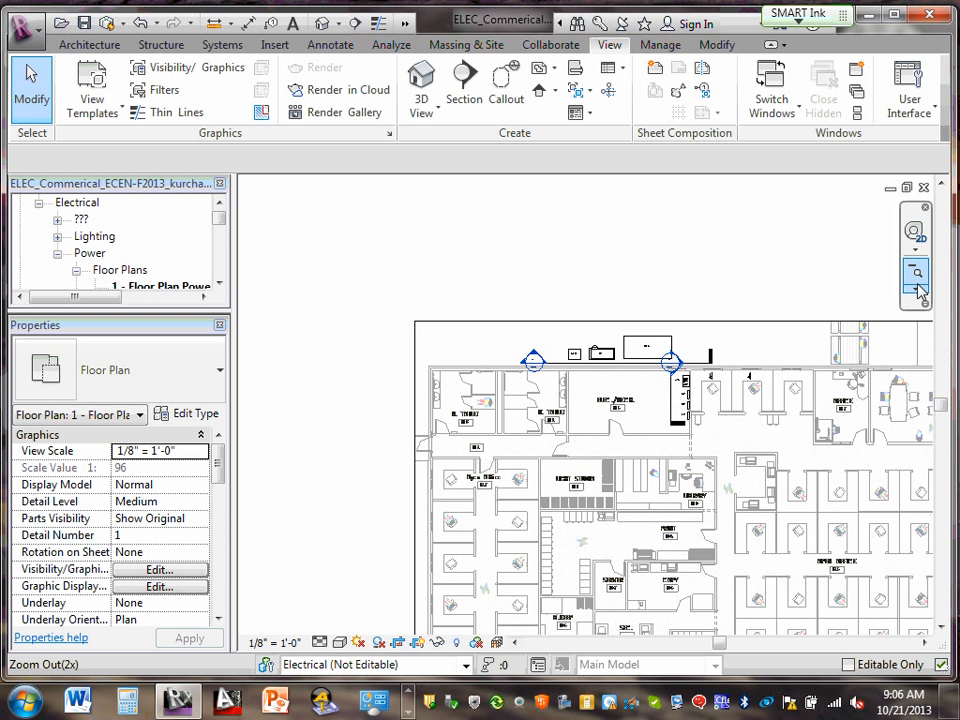
{"action": "left_click", "coordinate": [918, 289]}
{"action": "left_click", "coordinate": [857, 306]}
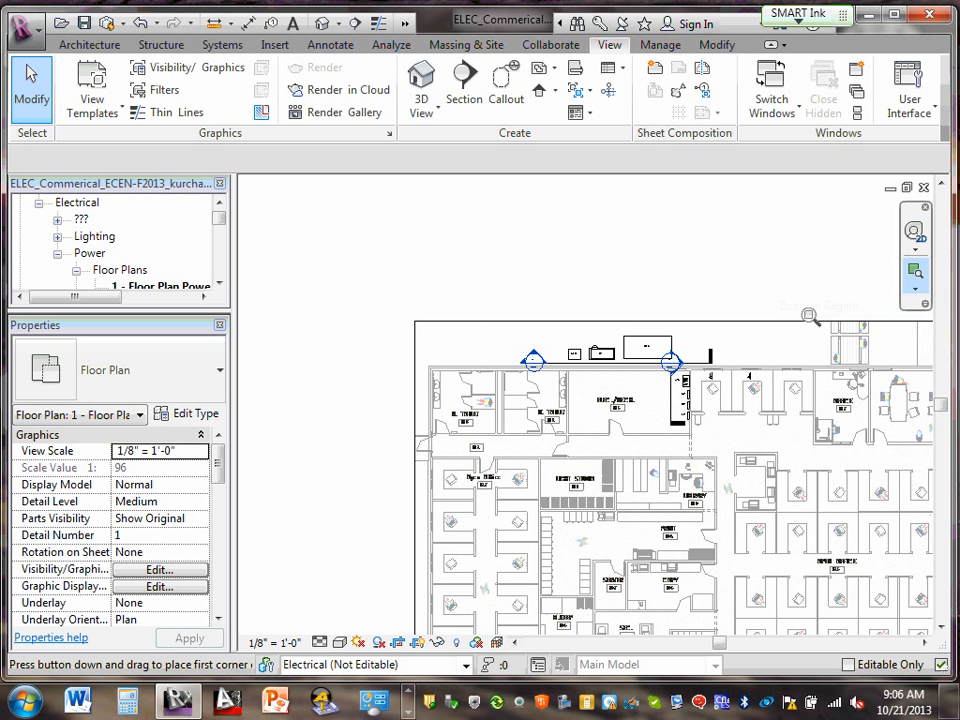
{"action": "left_click_drag", "start_coordinate": [508, 323], "coordinate": [753, 424]}
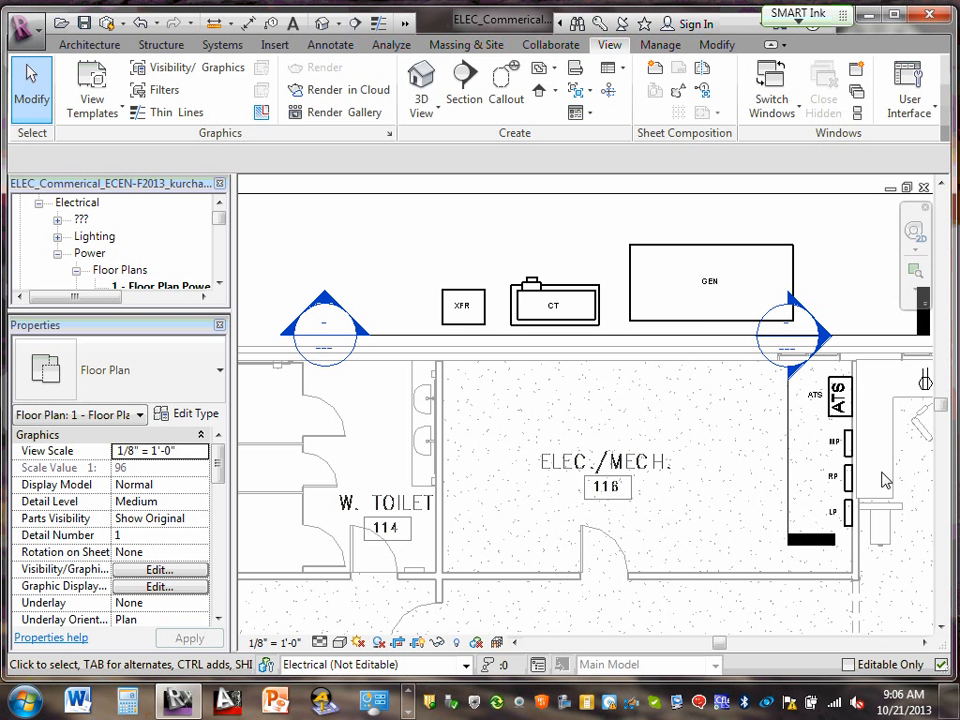
{"action": "left_click", "coordinate": [790, 424]}
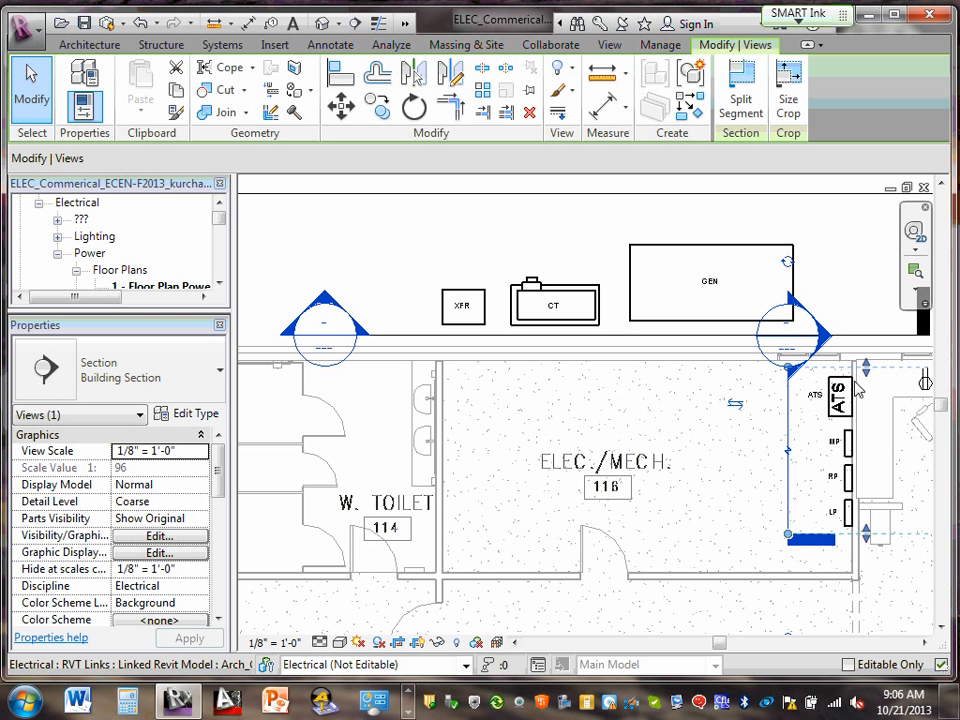
{"action": "left_click", "coordinate": [924, 644]}
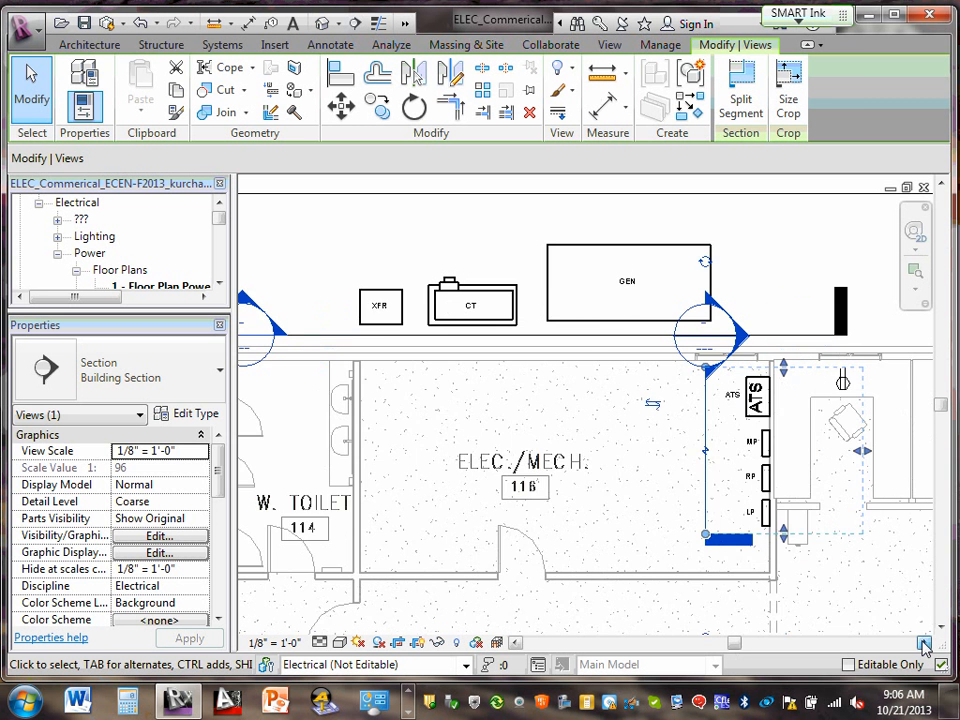
{"action": "left_click", "coordinate": [924, 644]}
{"action": "left_click_drag", "start_coordinate": [778, 453], "coordinate": [697, 470]}
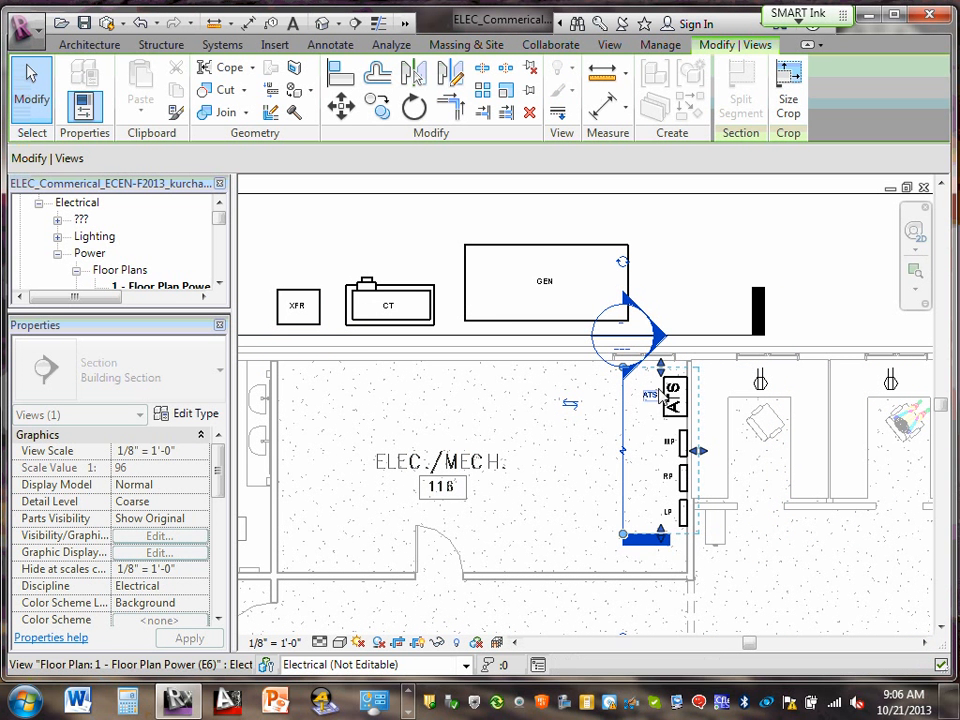
{"action": "left_click_drag", "start_coordinate": [636, 437], "coordinate": [640, 444]}
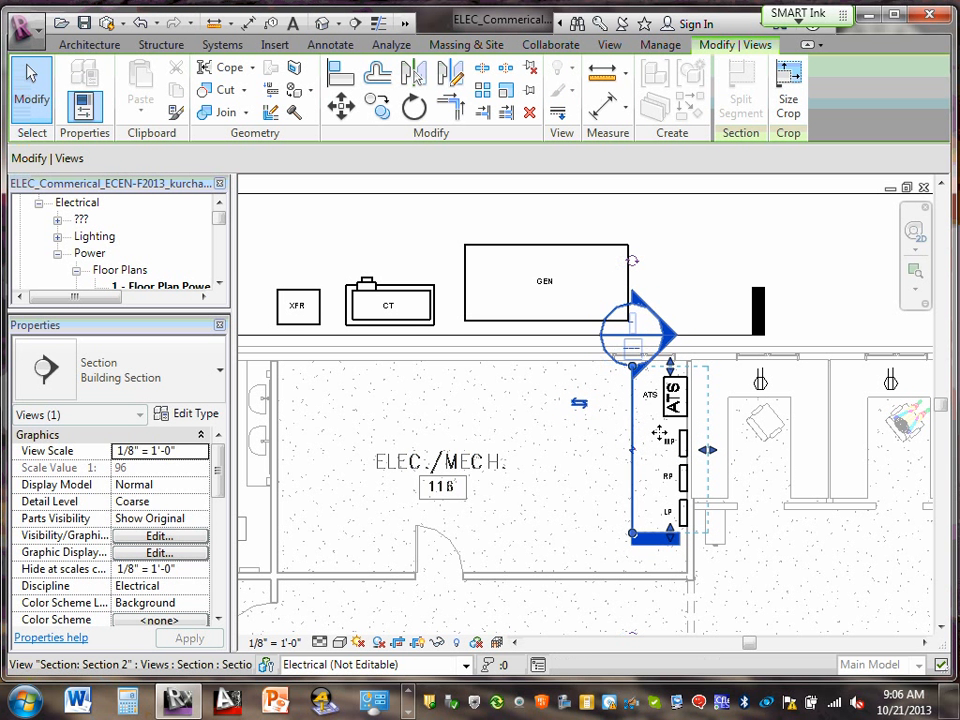
{"action": "left_click_drag", "start_coordinate": [704, 452], "coordinate": [697, 453]}
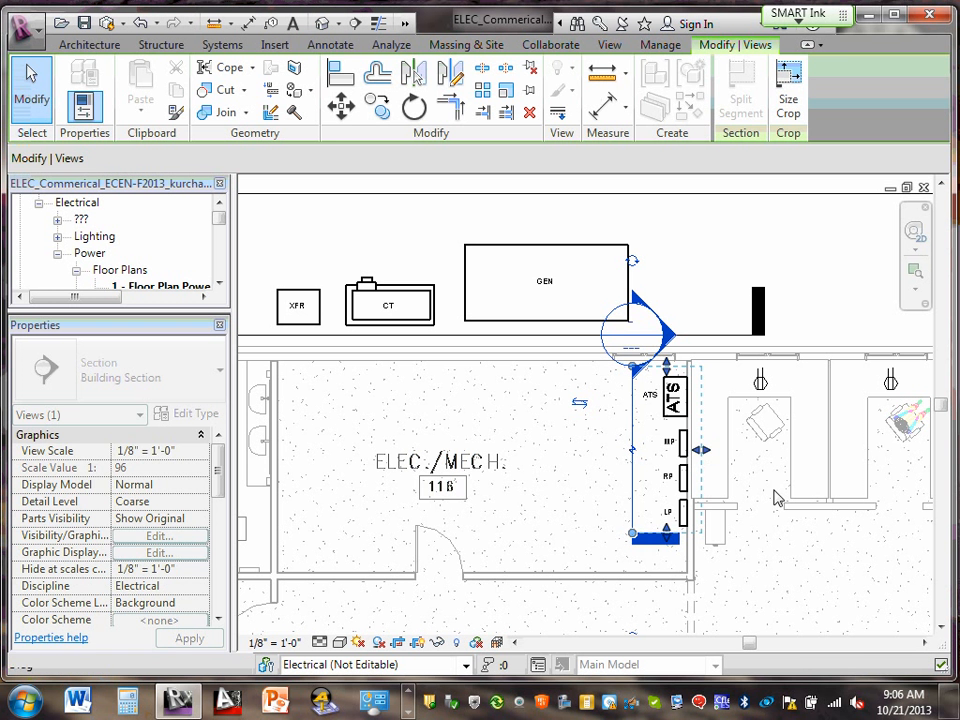
{"action": "left_click", "coordinate": [555, 460]}
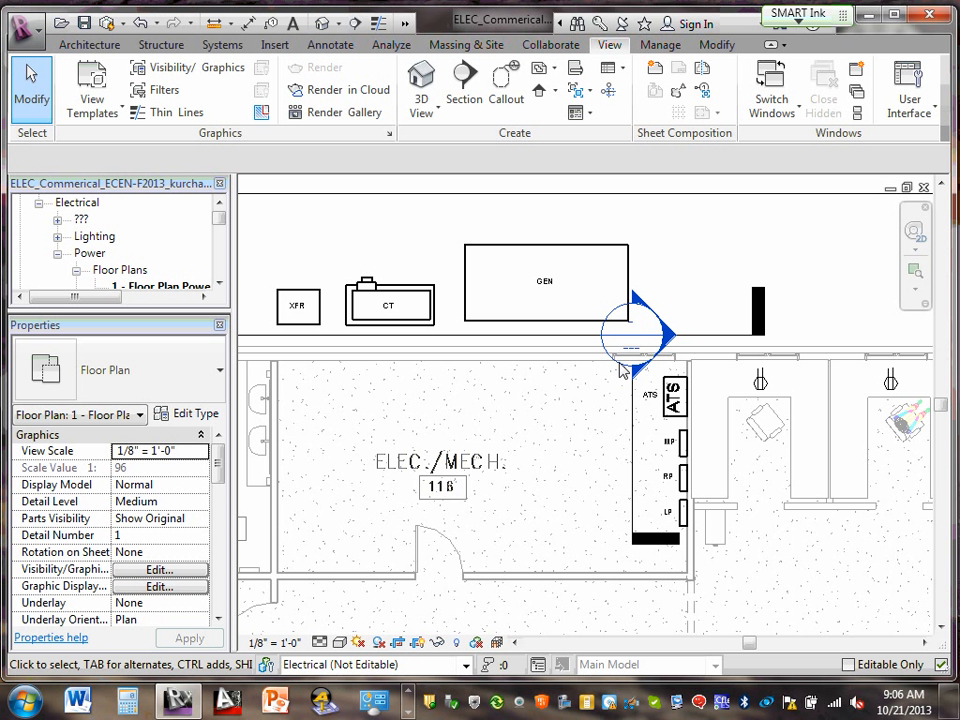
{"action": "left_click", "coordinate": [633, 410]}
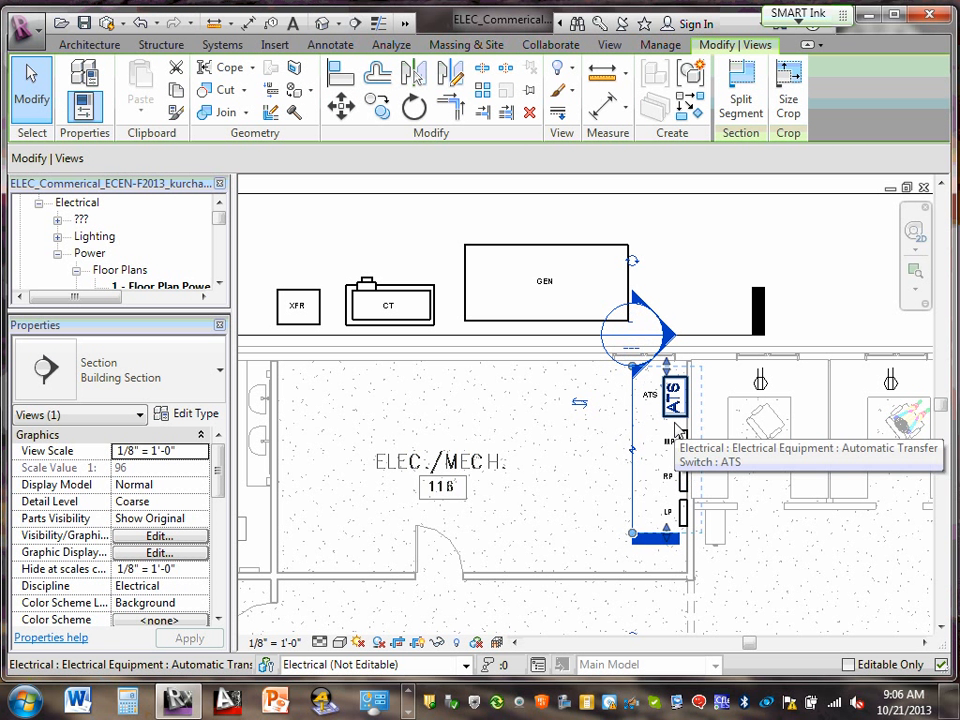
{"action": "left_click", "coordinate": [530, 425]}
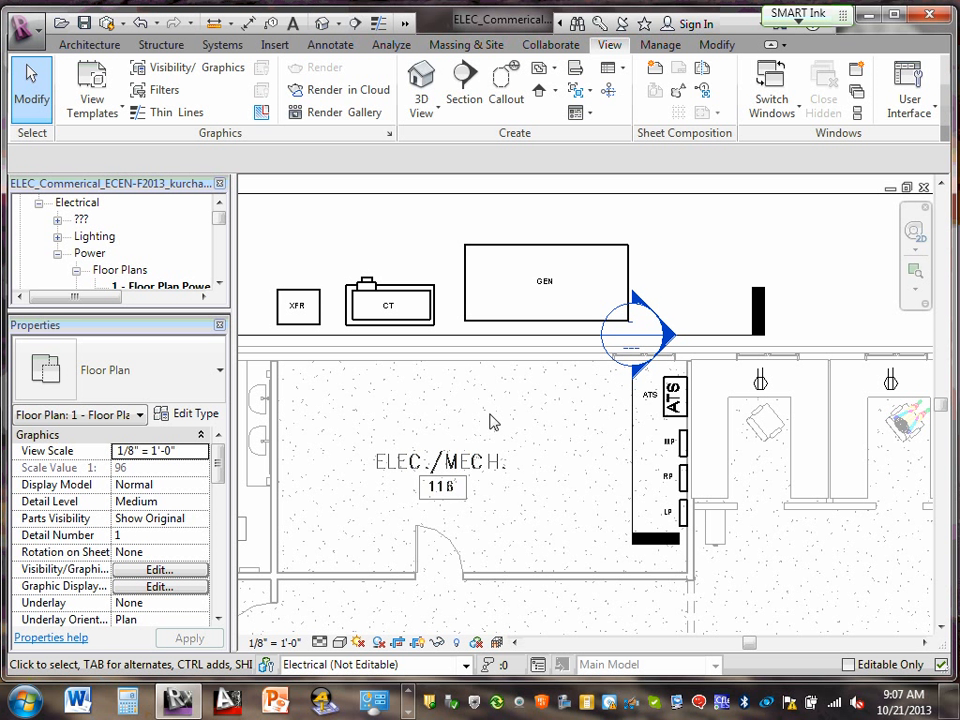
{"action": "left_click", "coordinate": [446, 408]}
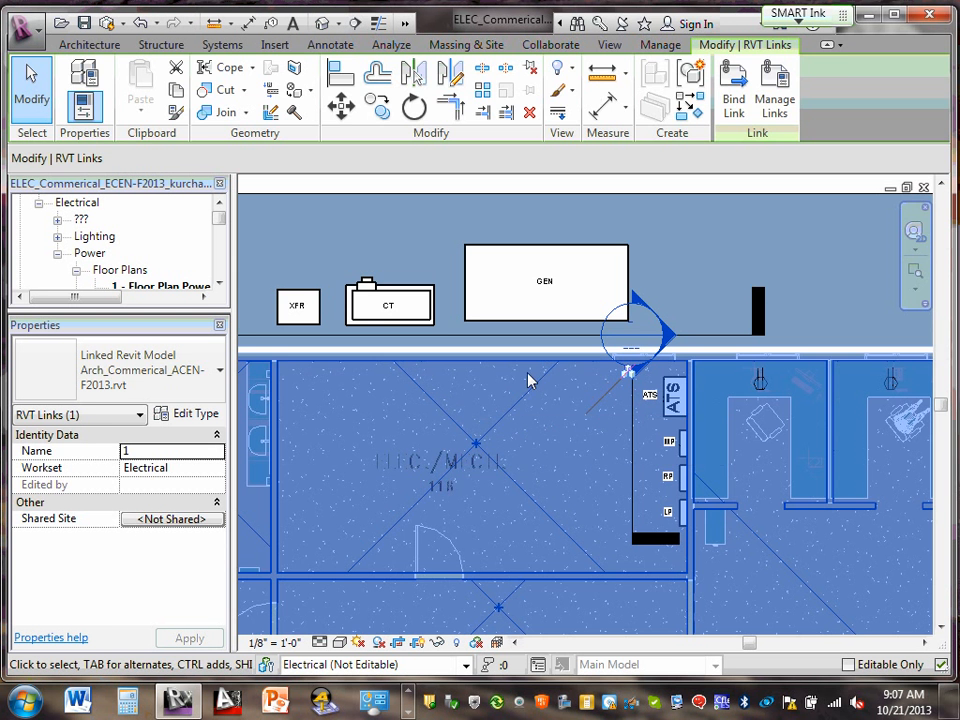
{"action": "key", "text": "Escape"}
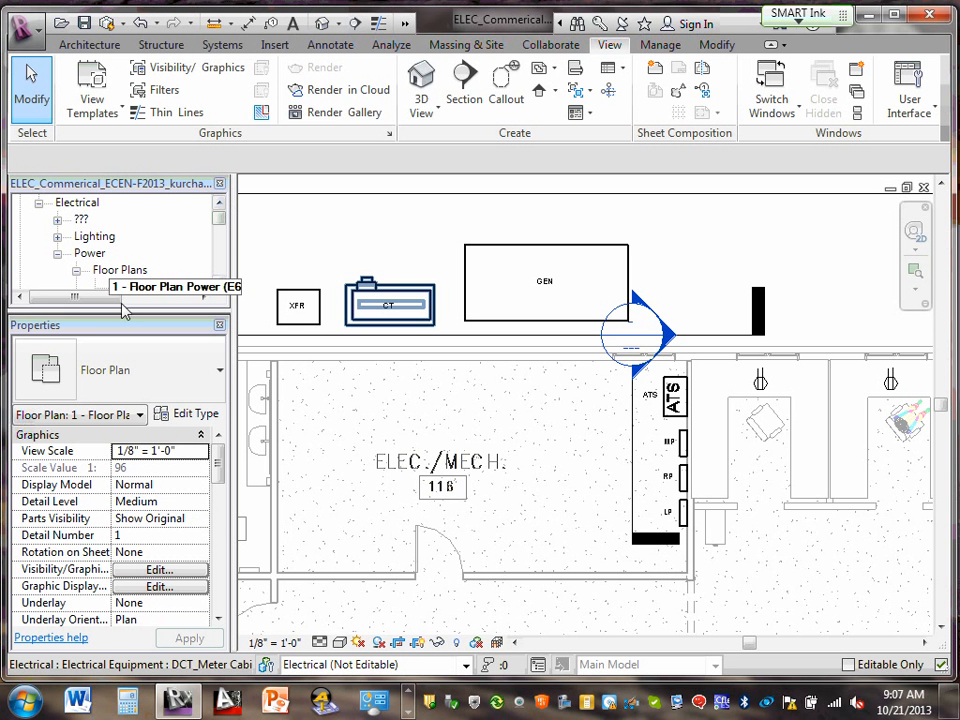
- Expand the Electrical building sections in the project tree and view Section 1 and Section 2 to identify which equipment each shows
{"action": "left_click_drag", "start_coordinate": [91, 356], "coordinate": [88, 476]}
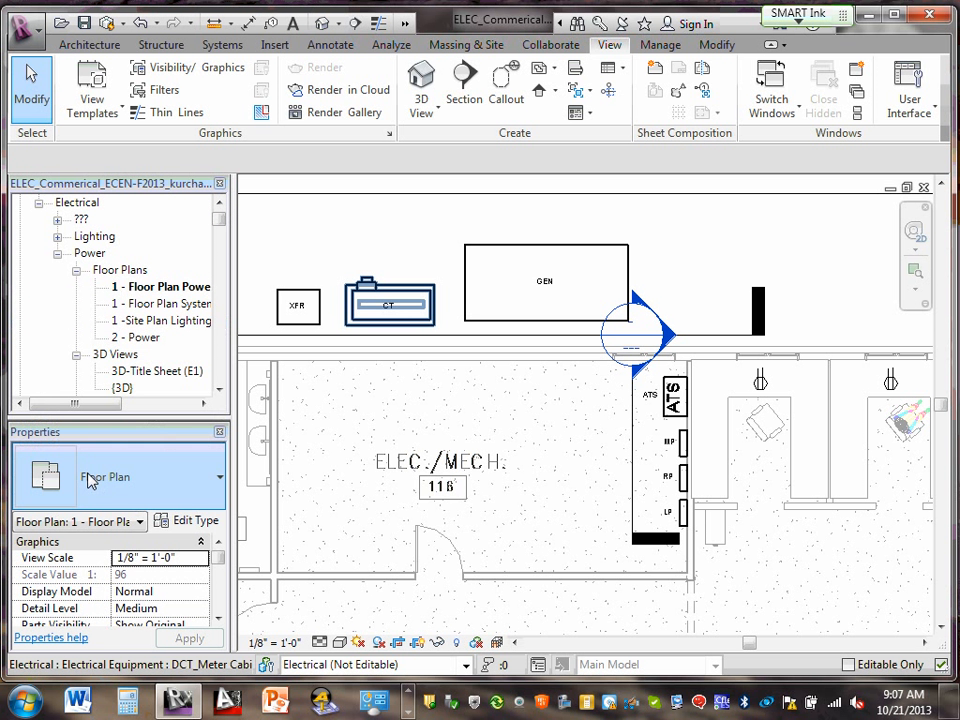
{"action": "left_click", "coordinate": [58, 220]}
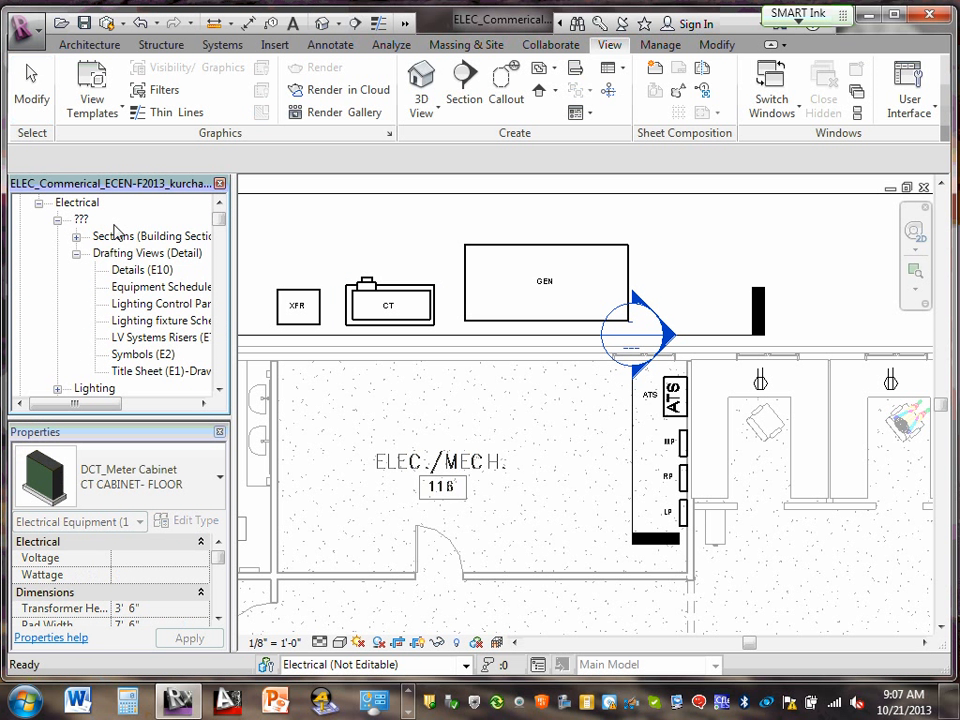
{"action": "left_click", "coordinate": [76, 237]}
{"action": "left_click", "coordinate": [133, 254]}
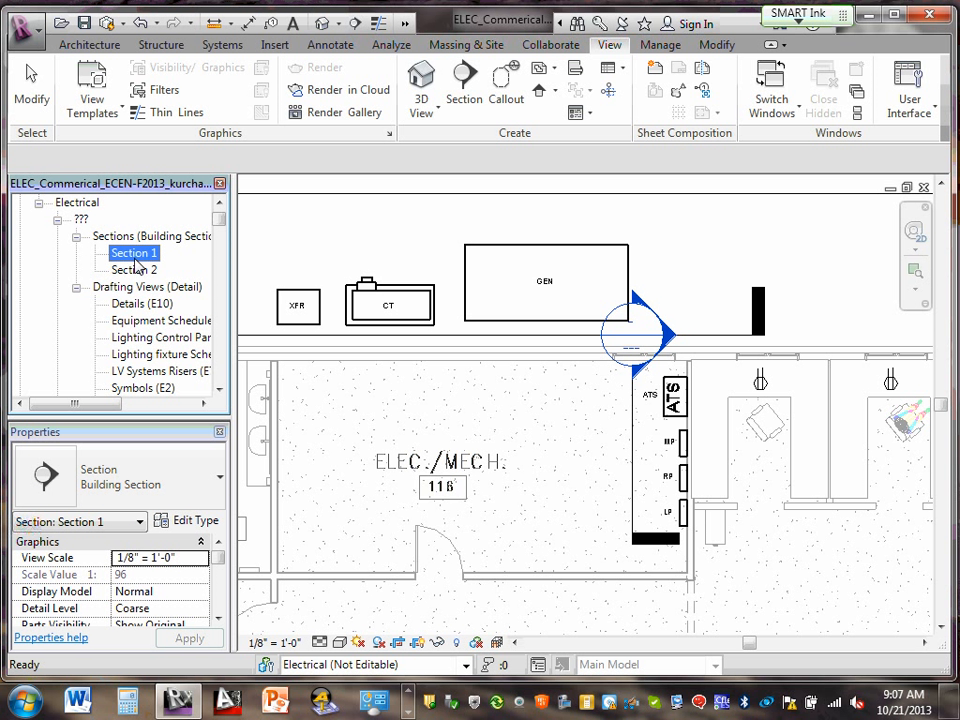
{"action": "double_click", "coordinate": [135, 258]}
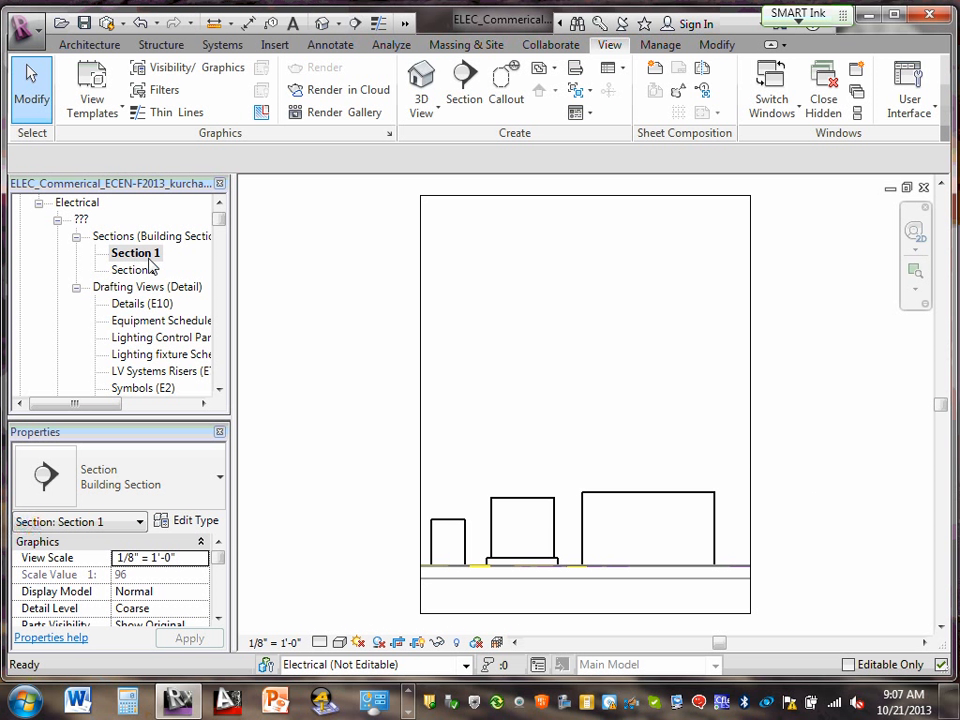
{"action": "double_click", "coordinate": [142, 276]}
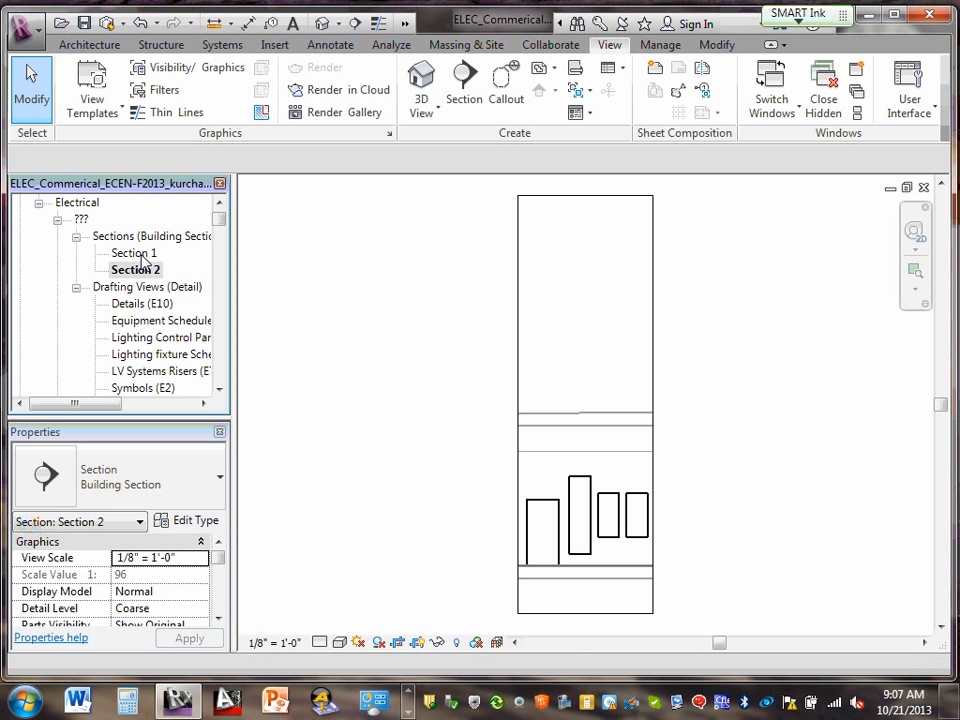
{"action": "double_click", "coordinate": [135, 253]}
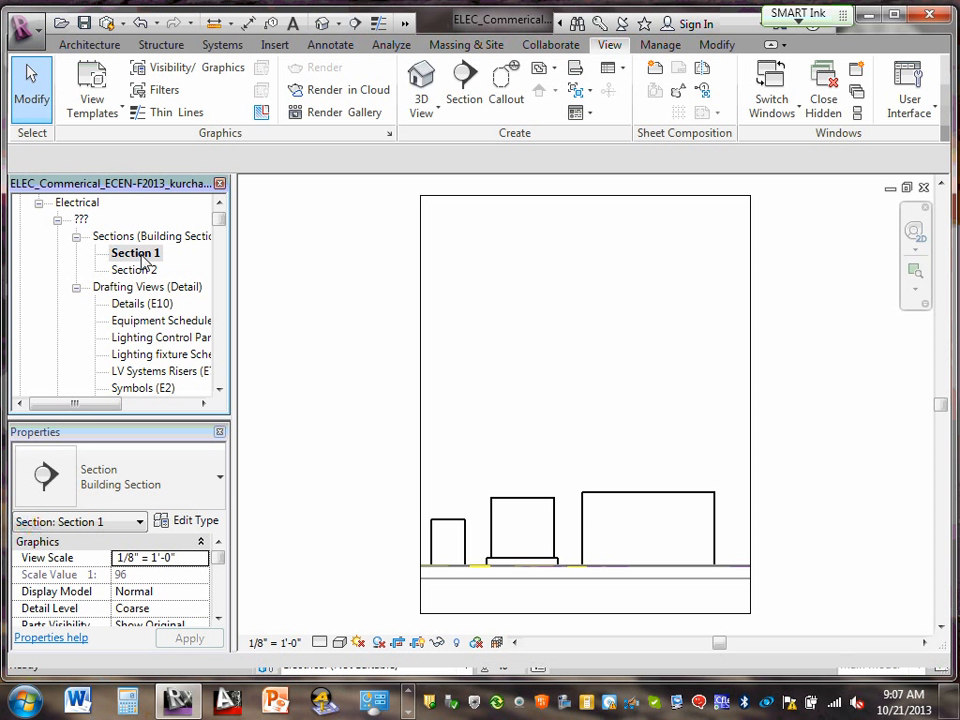
- Rename the outdoor equipment view, Section 1, as "Power Riser Outside=E3"
{"action": "right_click", "coordinate": [142, 256]}
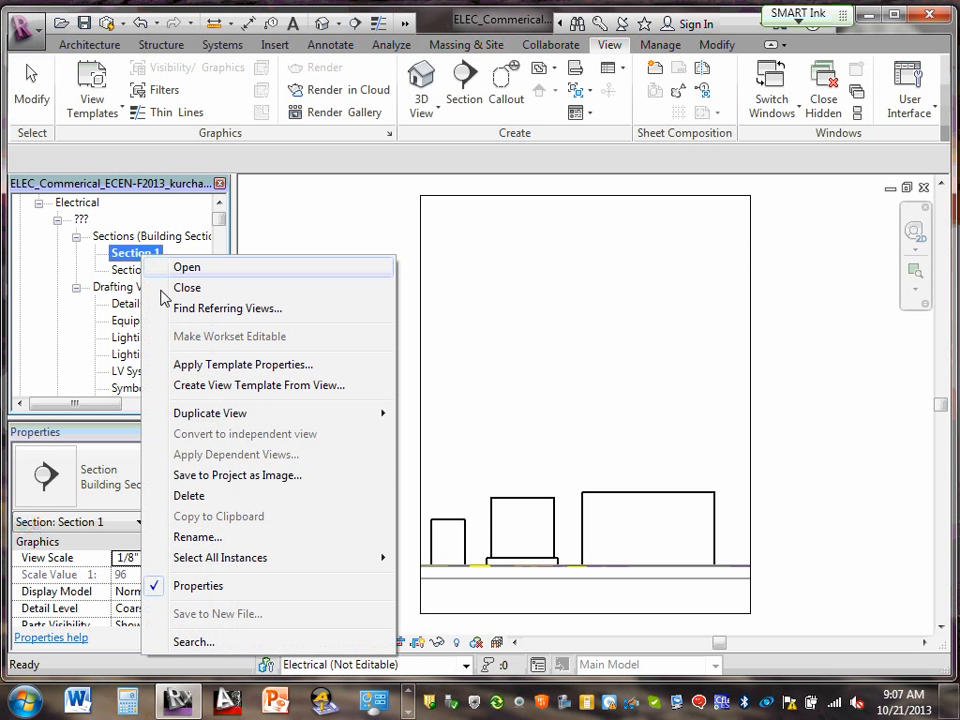
{"action": "left_click", "coordinate": [197, 538]}
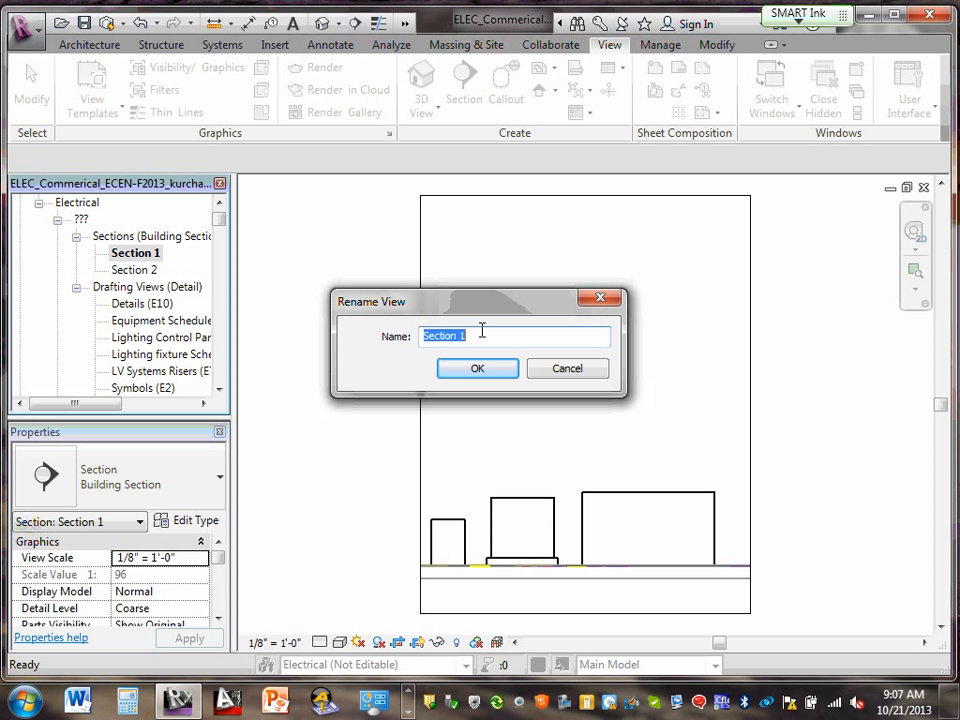
{"action": "type", "text": "Power Riser Outside =E3"}
{"action": "left_click_drag", "start_coordinate": [537, 339], "coordinate": [421, 337]}
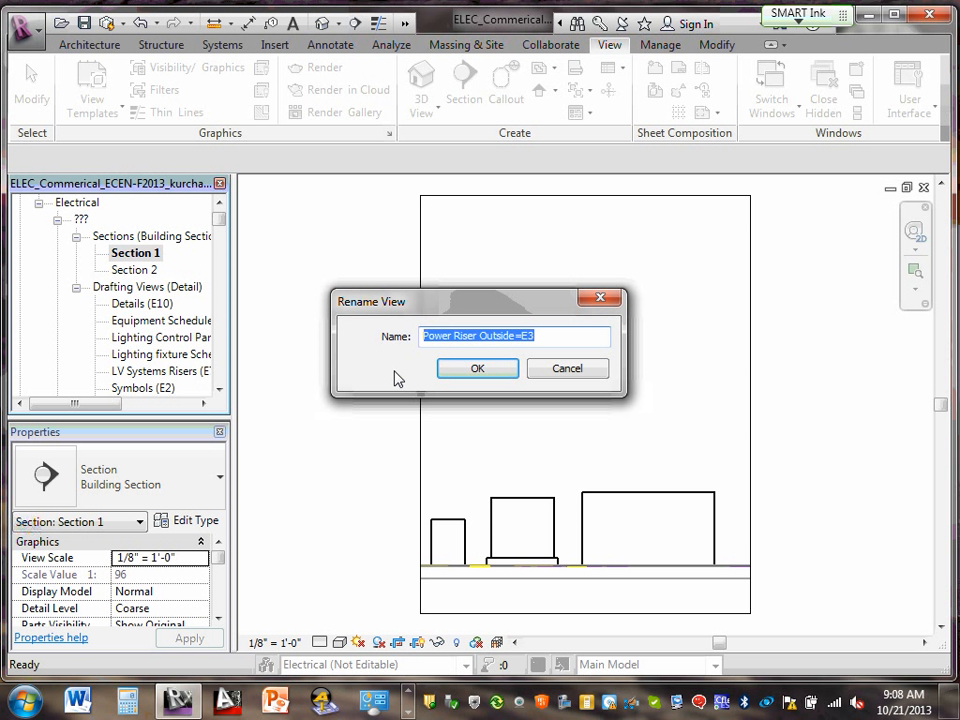
{"action": "left_click", "coordinate": [467, 372]}
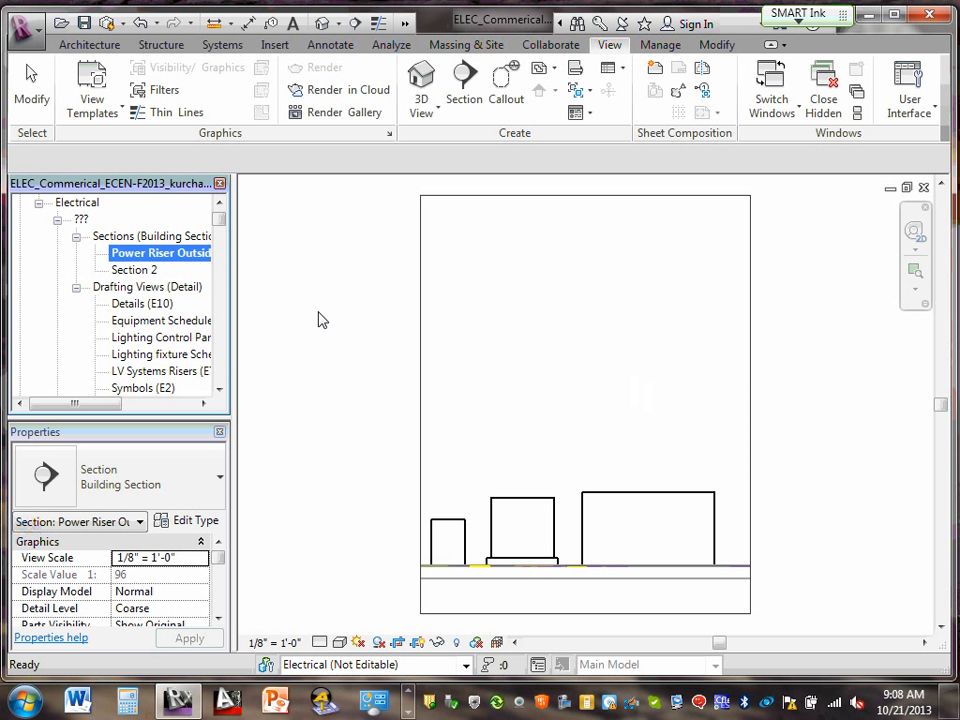
- Open Section 2, the ATS and panels view, and rename it "Power Riser Inside-E3"
{"action": "left_click", "coordinate": [136, 276]}
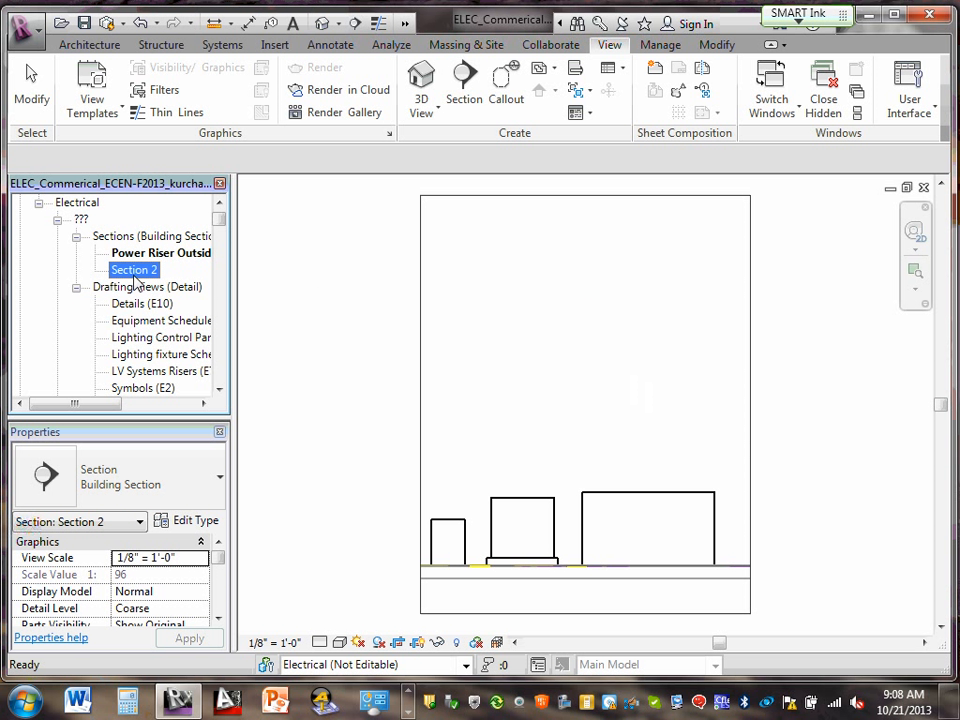
{"action": "double_click", "coordinate": [137, 278]}
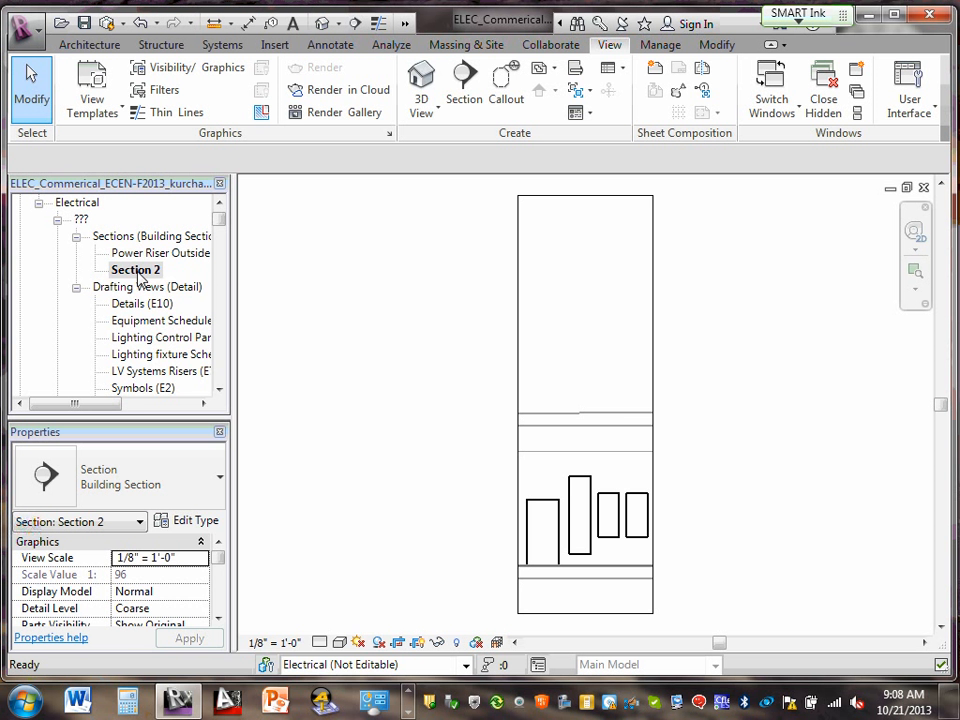
{"action": "right_click", "coordinate": [140, 278]}
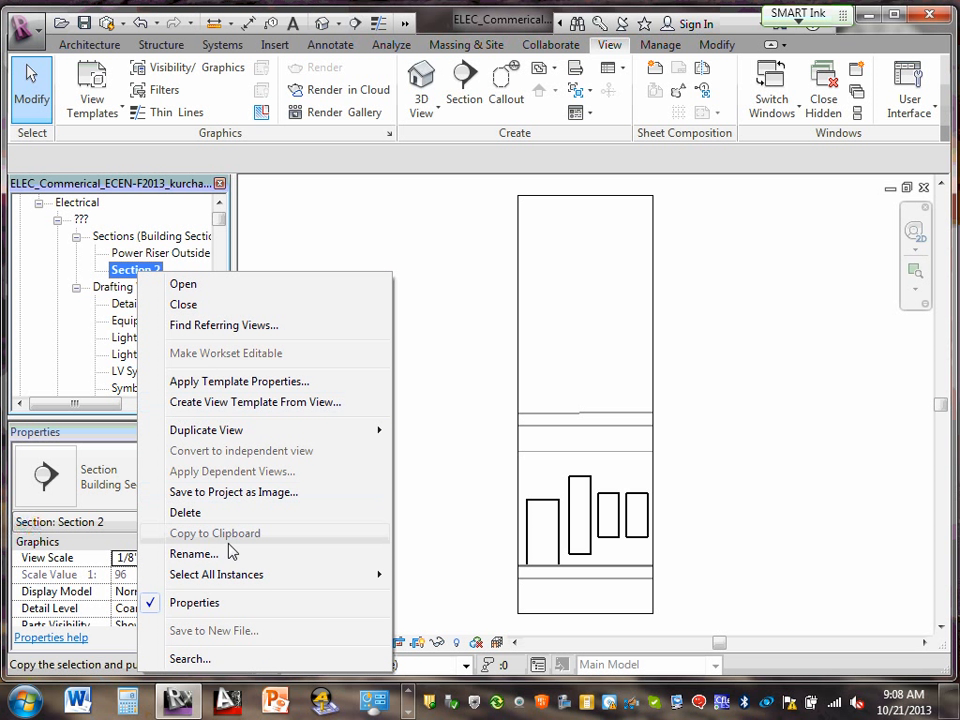
{"action": "left_click", "coordinate": [192, 555]}
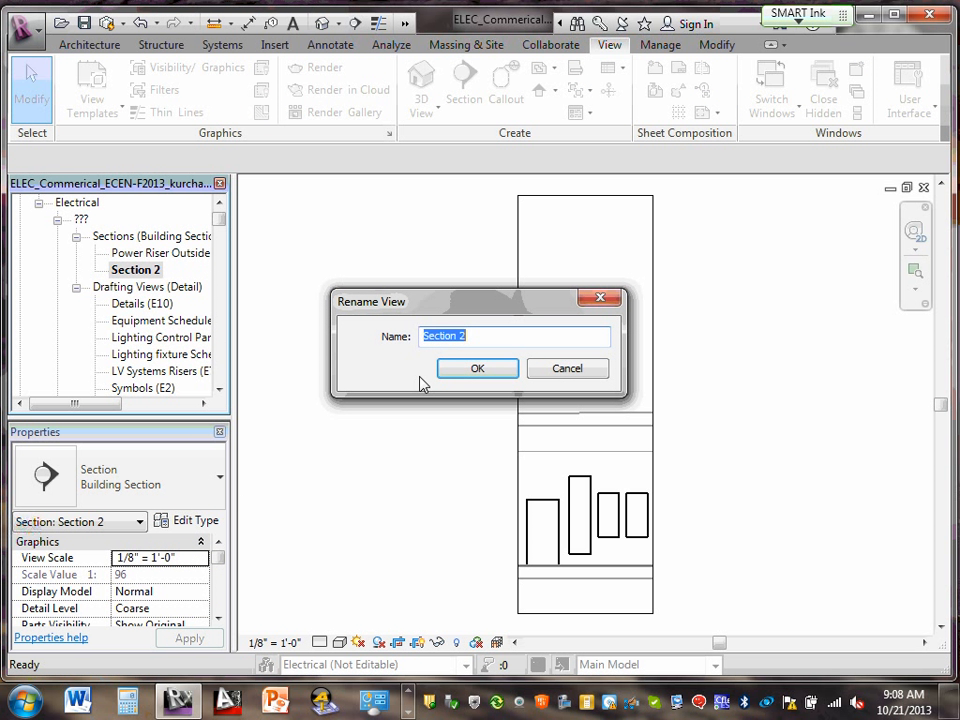
{"action": "type", "text": "Power R"}
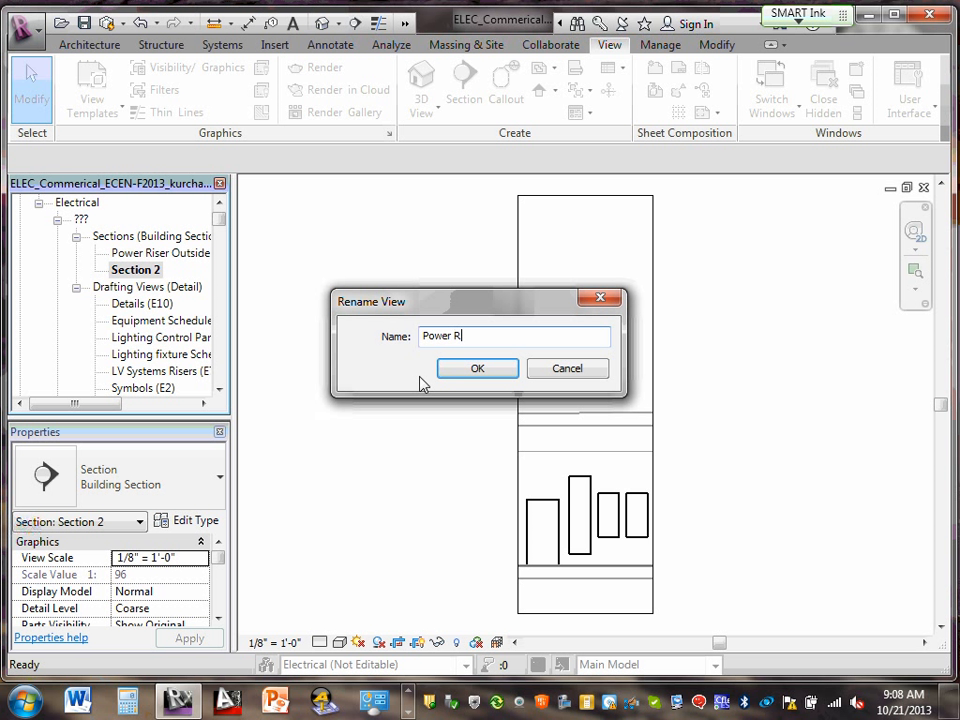
{"action": "type", "text": "iser Inside-E3"}
{"action": "left_click", "coordinate": [477, 369]}
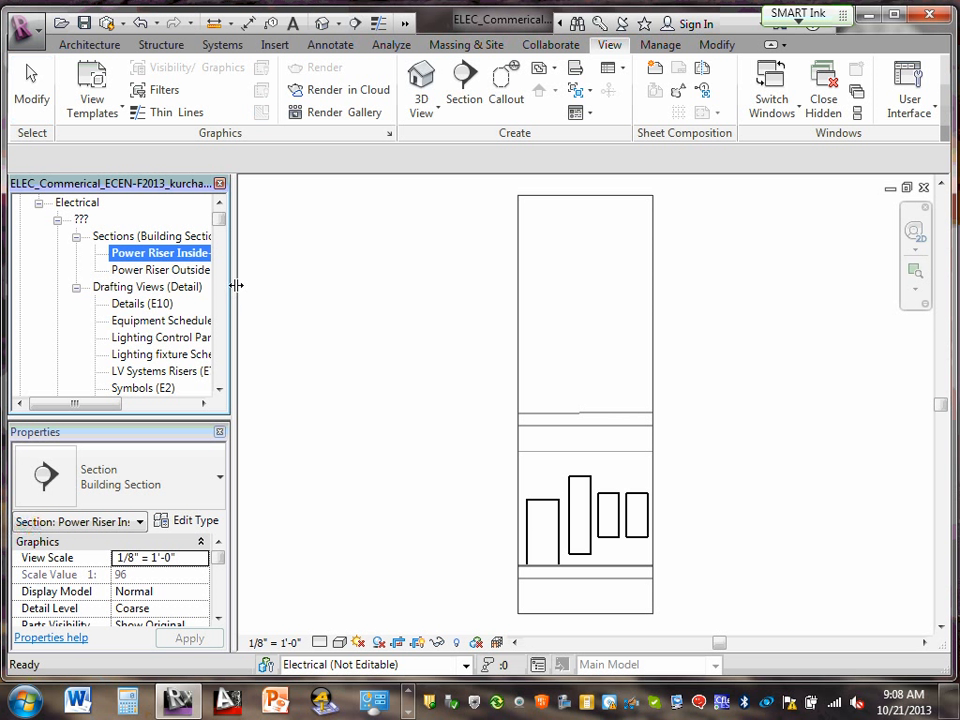
- Widen the project tree to show full view names and correct the outdoor section's name to "Power Riser Outside-E3"
{"action": "left_click_drag", "start_coordinate": [234, 285], "coordinate": [334, 295]}
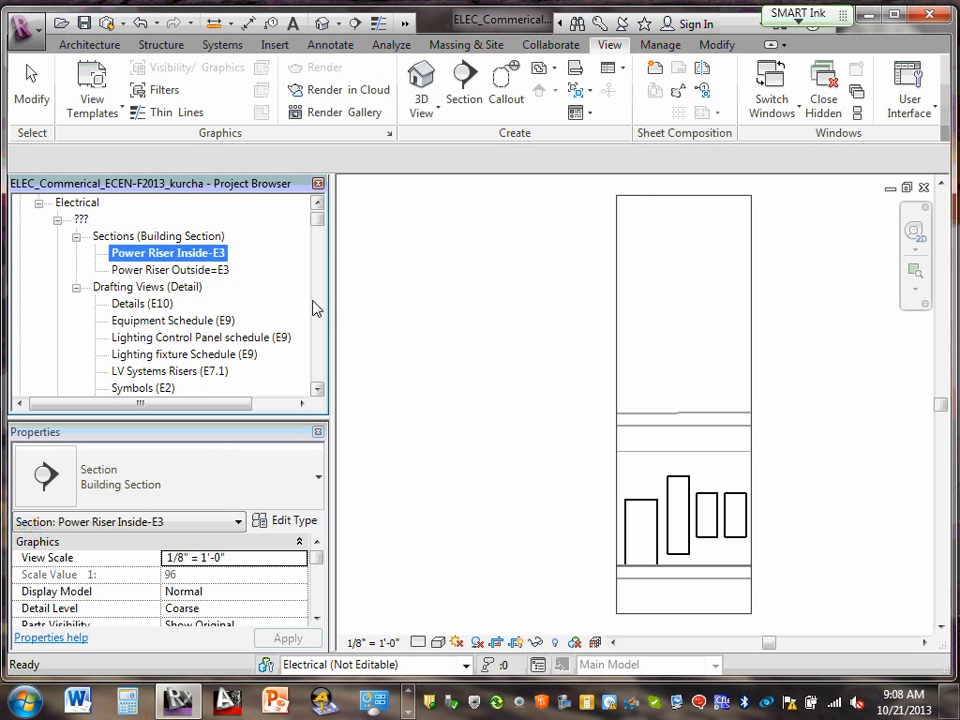
{"action": "right_click", "coordinate": [190, 272]}
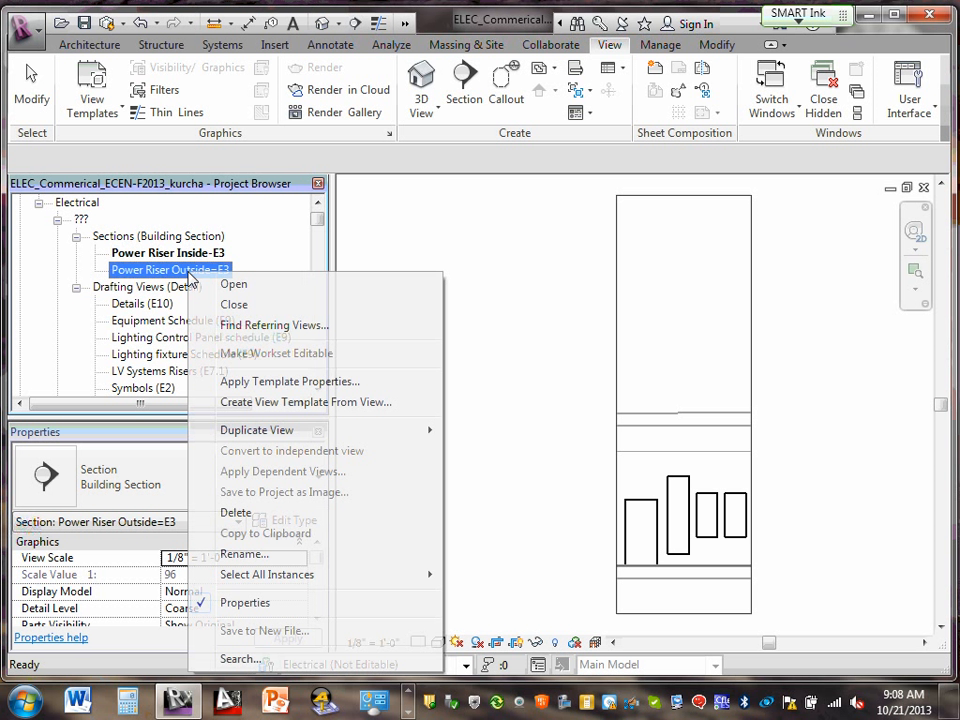
{"action": "left_click", "coordinate": [245, 556]}
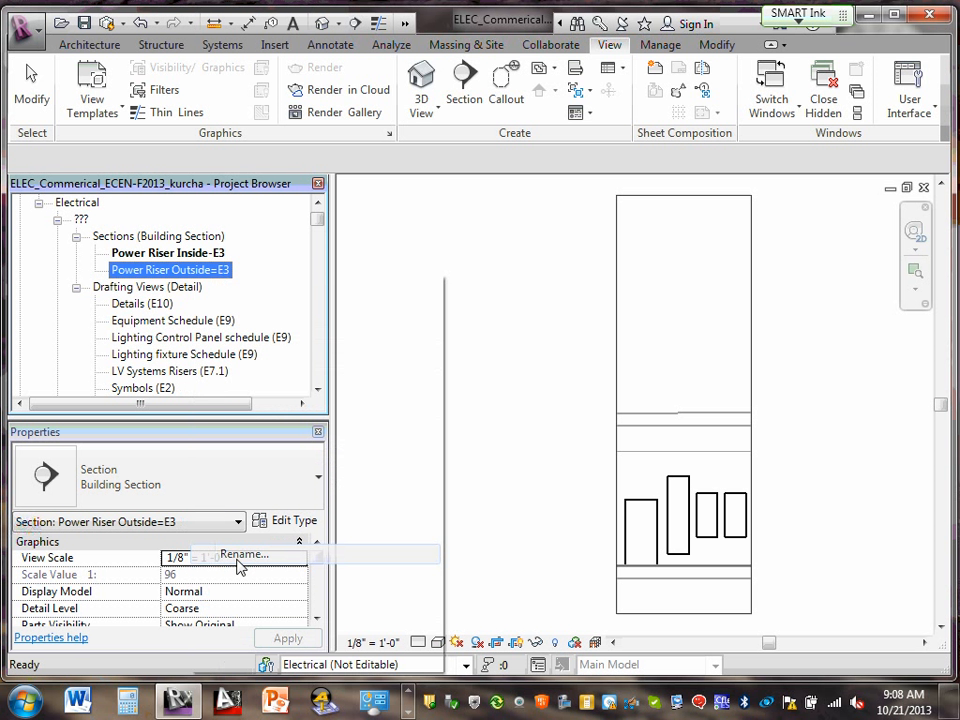
{"action": "left_click", "coordinate": [521, 336]}
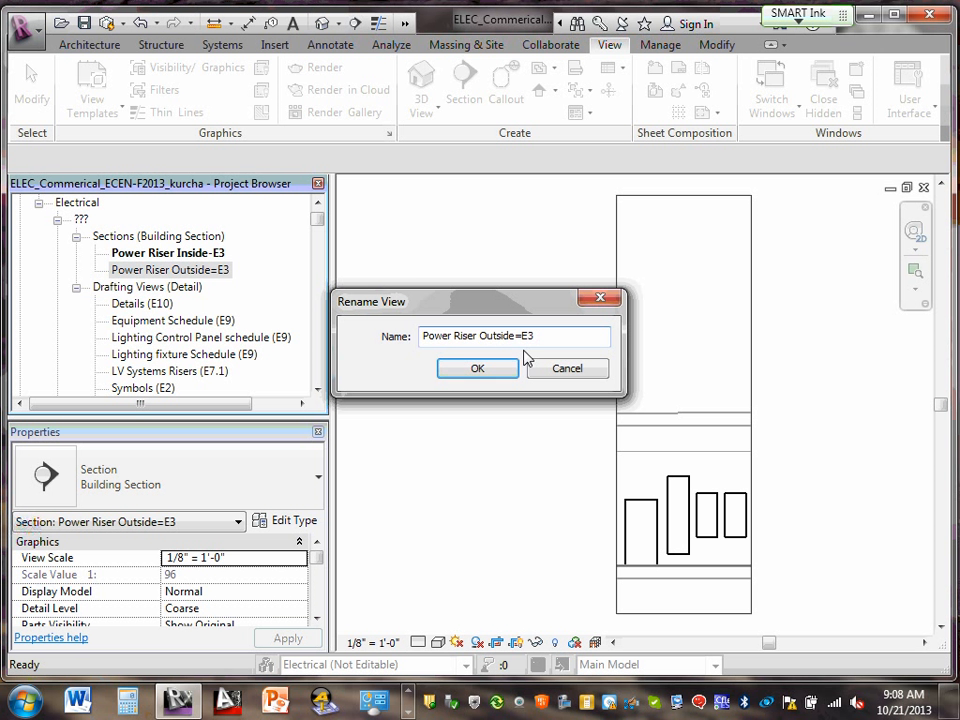
{"action": "key", "text": "BackSpace"}
{"action": "type", "text": "-"}
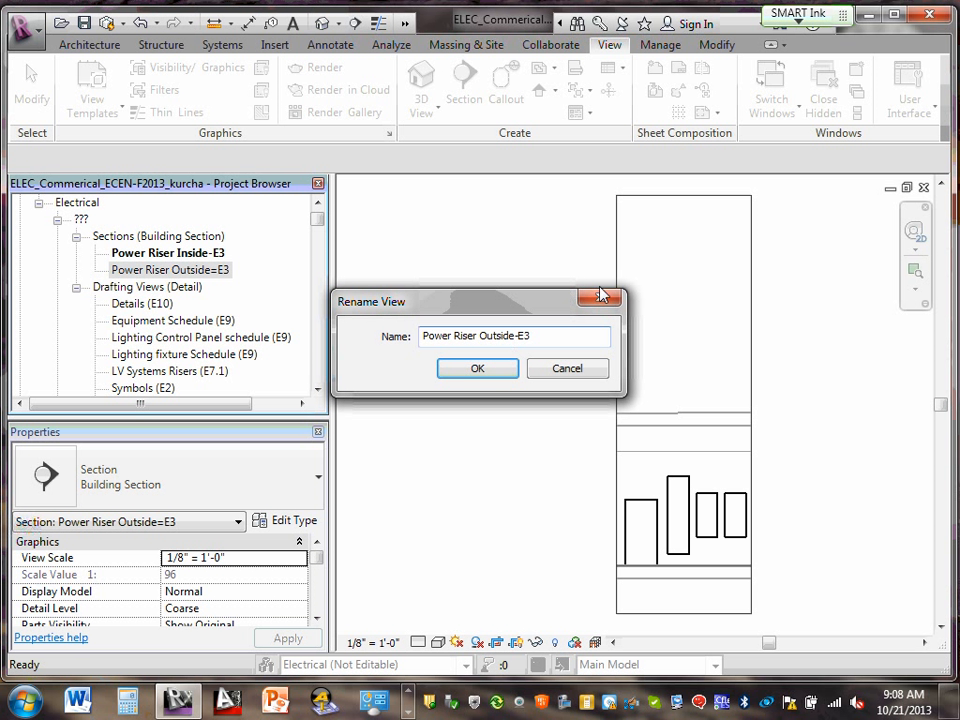
{"action": "left_click", "coordinate": [462, 376]}
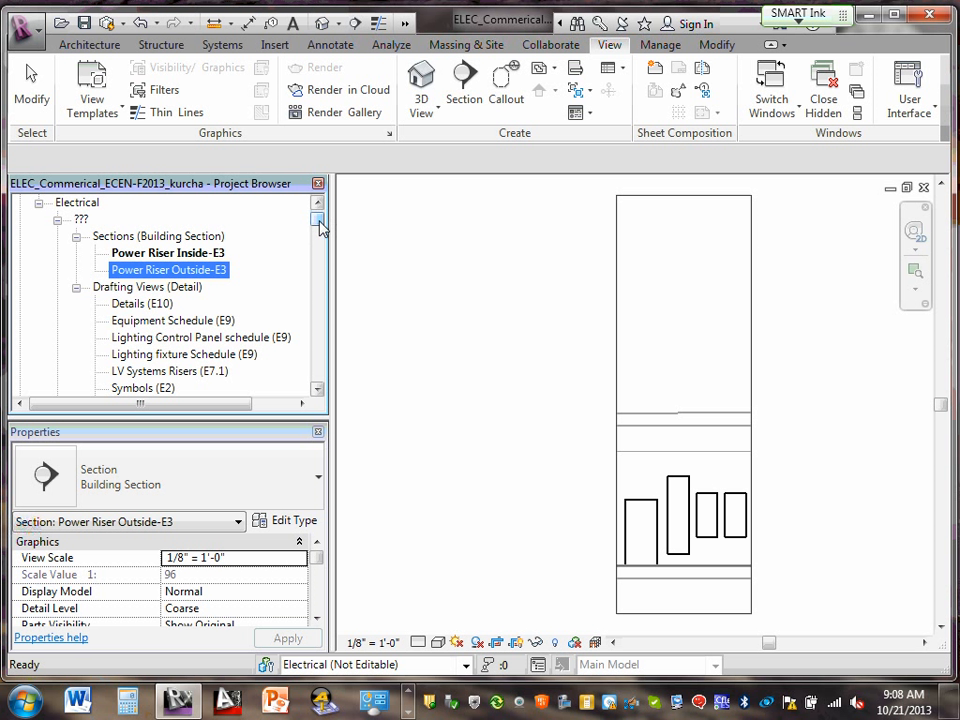
- Review the renamed sections and drafting views in the project tree and examine the ATS and panels in Power Riser Inside-E3
{"action": "mouse_move", "coordinate": [319, 221]}
{"action": "left_mouse_down"}
{"action": "mouse_move", "coordinate": [320, 235]}
{"action": "mouse_move", "coordinate": [319, 226]}
{"action": "left_mouse_up"}
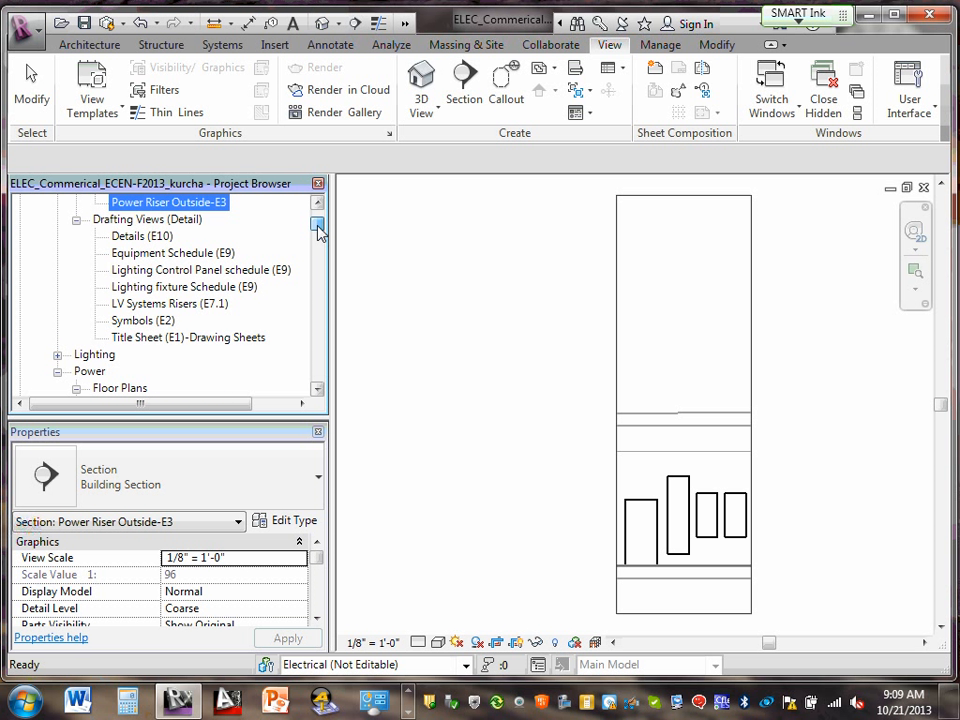
{"action": "scroll", "coordinate": [318, 228], "scroll_direction": "up", "scroll_amount": 1}
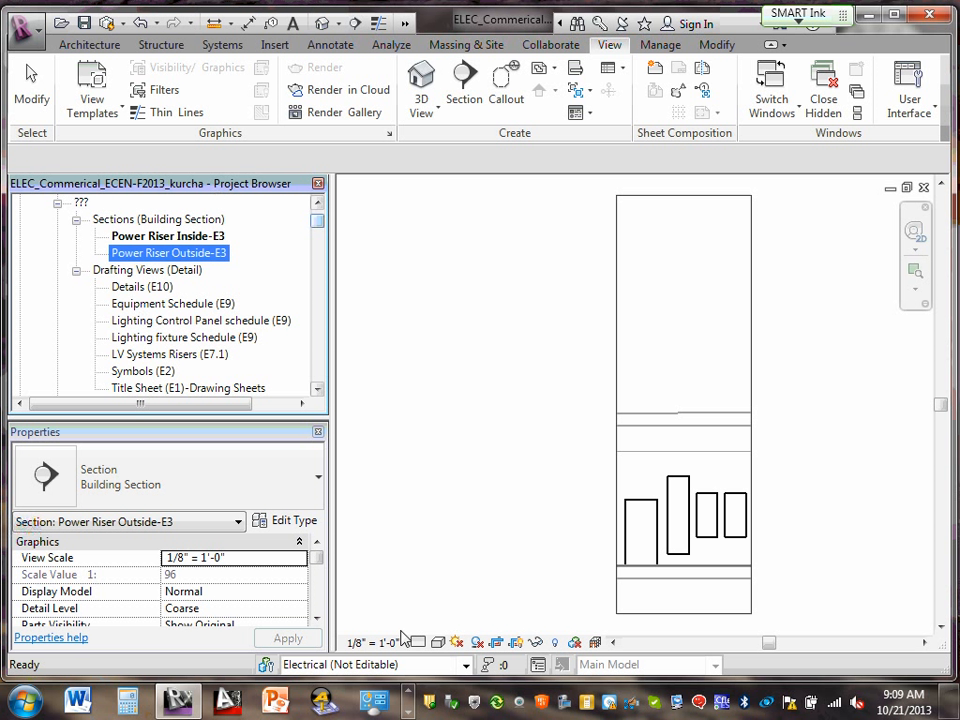
{"action": "scroll", "coordinate": [698, 589], "scroll_direction": "up", "scroll_amount": 2}
{"action": "left_click", "coordinate": [820, 565]}
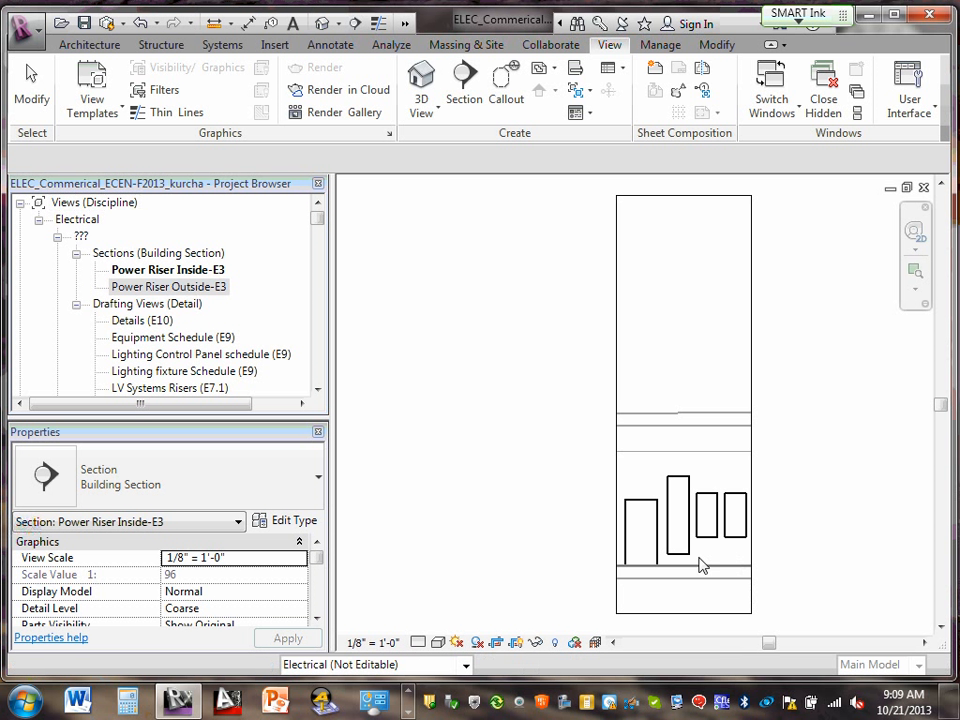
{"action": "scroll", "coordinate": [690, 565], "scroll_direction": "up", "scroll_amount": 4}
{"action": "scroll", "coordinate": [658, 542], "scroll_direction": "up", "scroll_amount": 2}
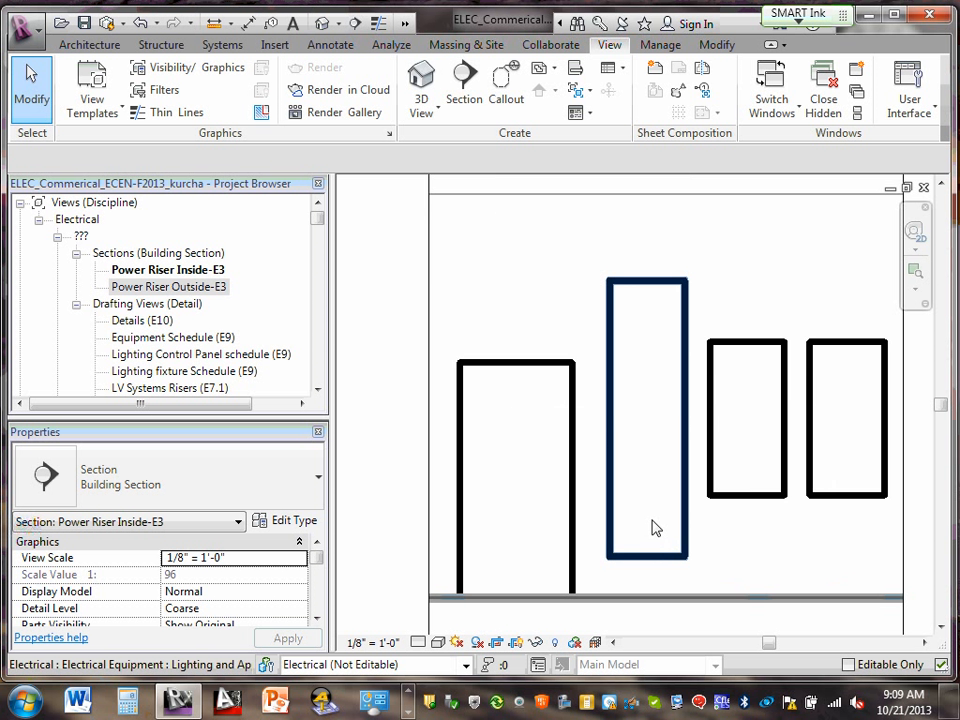
{"action": "scroll", "coordinate": [656, 527], "scroll_direction": "down", "scroll_amount": 3}
{"action": "scroll", "coordinate": [658, 514], "scroll_direction": "up", "scroll_amount": 1}
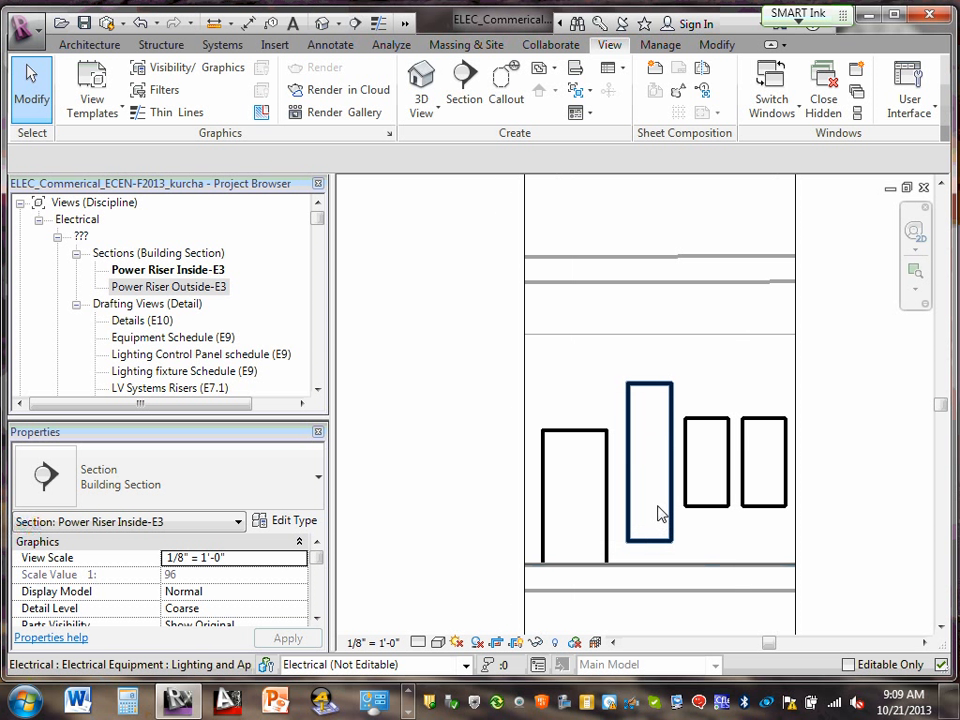
{"action": "left_click", "coordinate": [184, 272]}
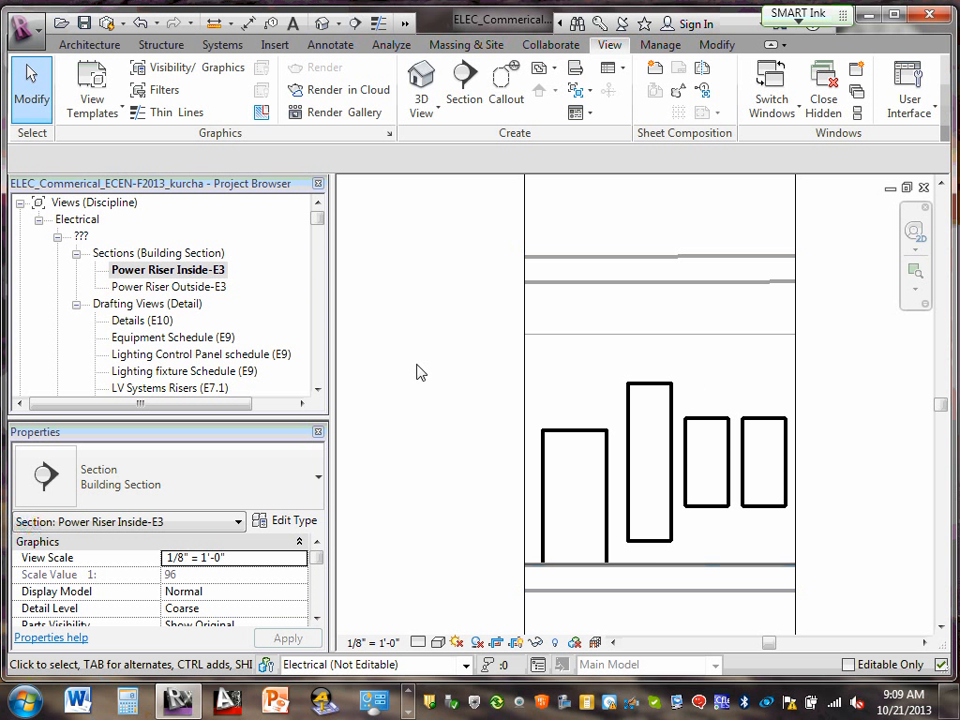
{"action": "left_click", "coordinate": [207, 273]}
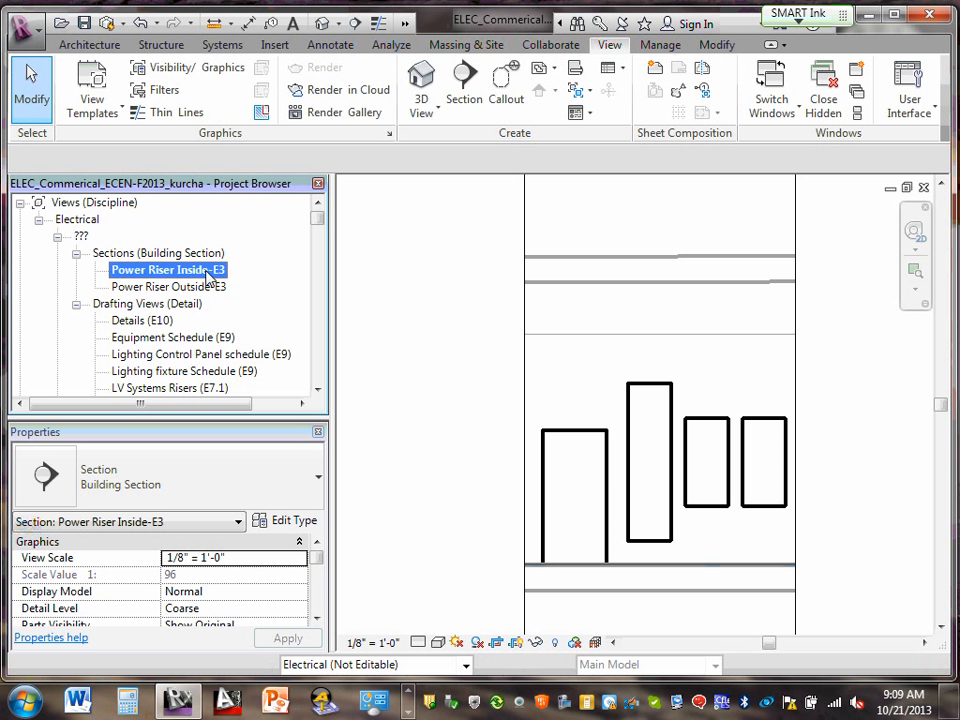
- Open Power Riser Outside-E3 and tighten its crop region, moving the left edge slightly inward and the top edge to just above the generator
{"action": "double_click", "coordinate": [160, 287]}
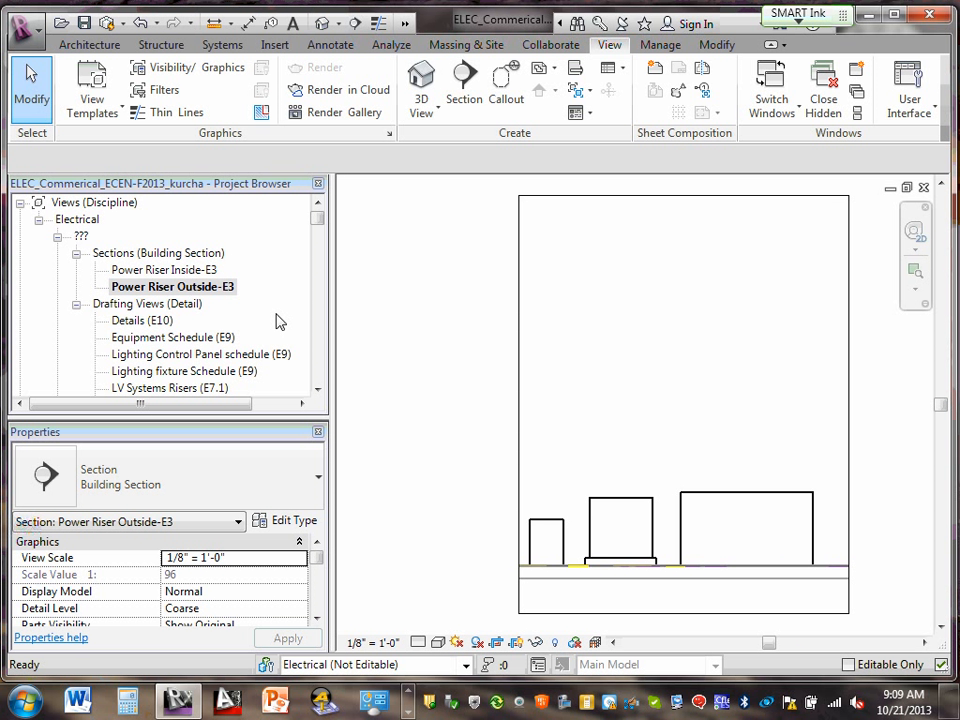
{"action": "left_click", "coordinate": [941, 626]}
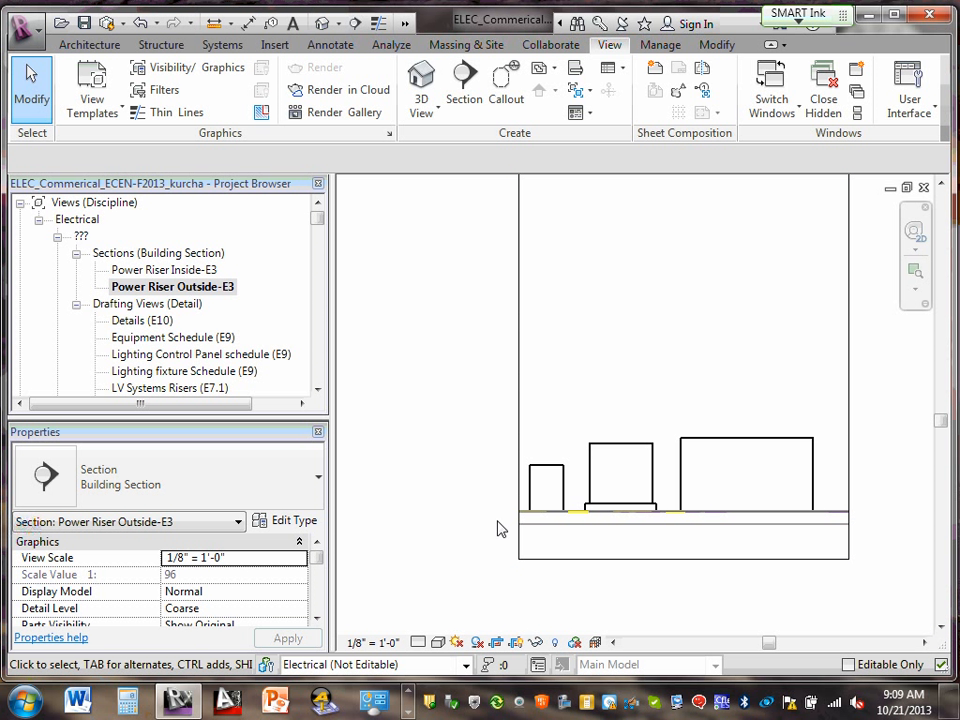
{"action": "left_click", "coordinate": [520, 418]}
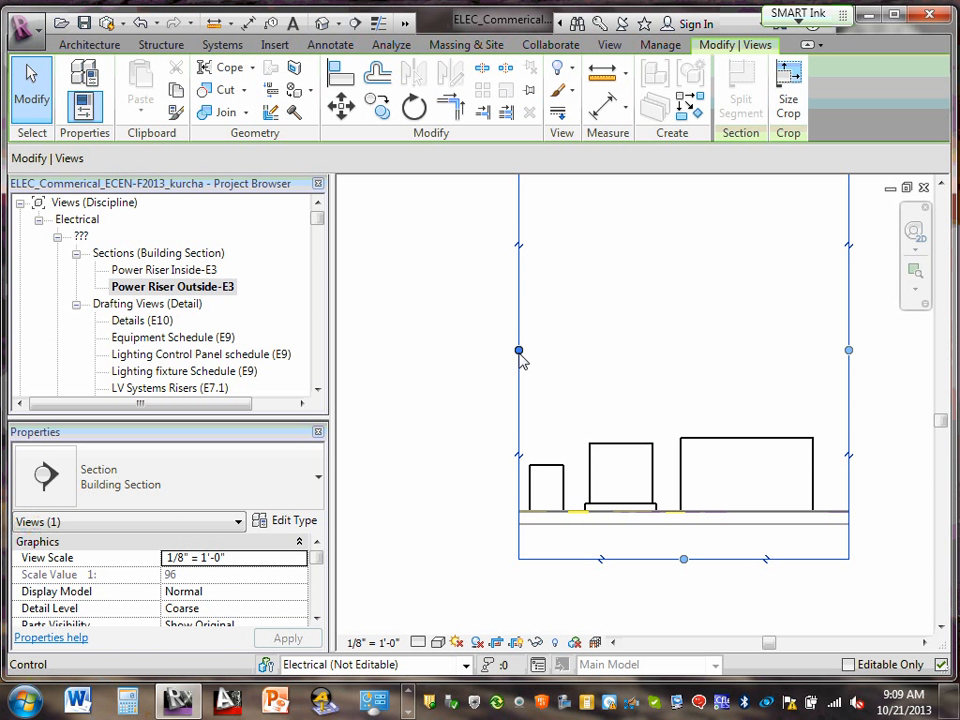
{"action": "mouse_move", "coordinate": [518, 350]}
{"action": "left_mouse_down"}
{"action": "mouse_move", "coordinate": [448, 360]}
{"action": "mouse_move", "coordinate": [522, 358]}
{"action": "left_mouse_up"}
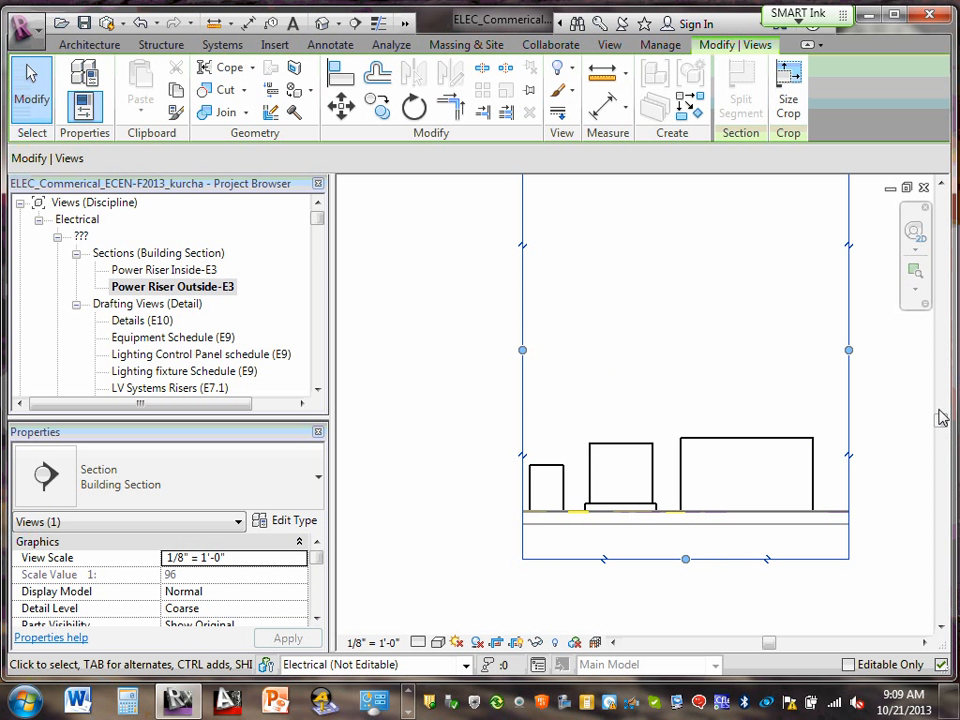
{"action": "left_click", "coordinate": [941, 184]}
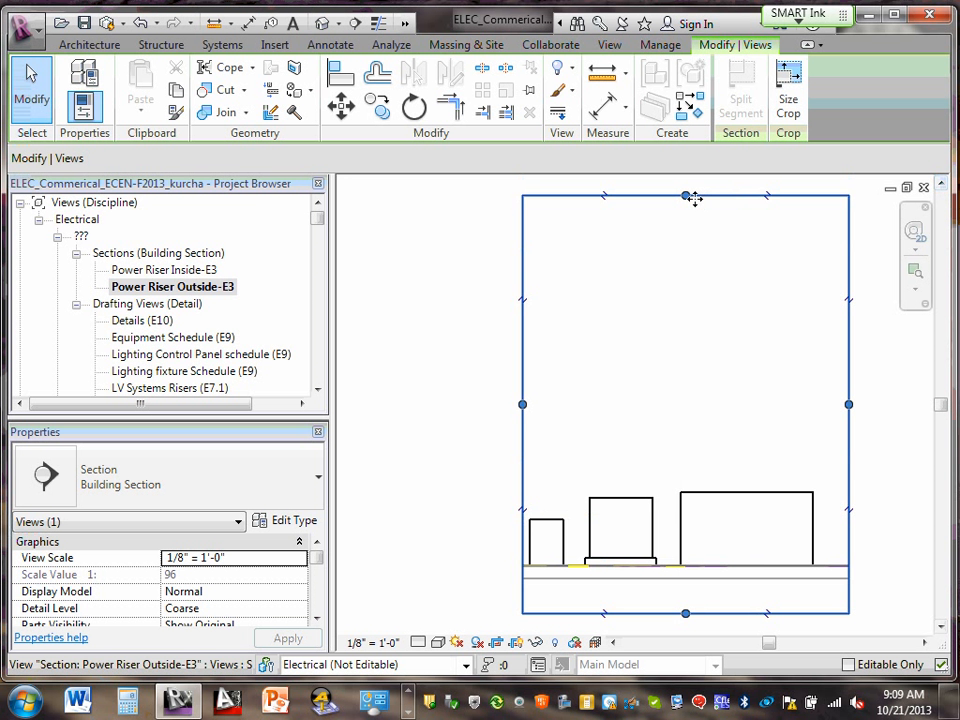
{"action": "left_click_drag", "start_coordinate": [684, 197], "coordinate": [711, 461]}
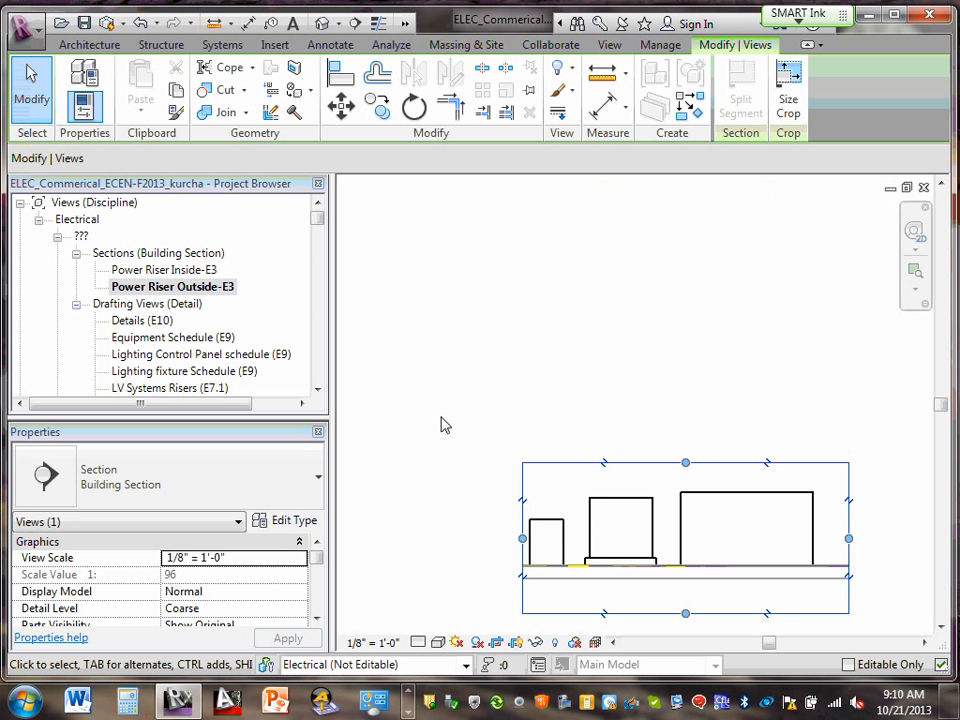
- Open Power Riser Inside-E3 and lower the top edge of its crop region to just above the tallest panel
{"action": "left_click", "coordinate": [443, 424]}
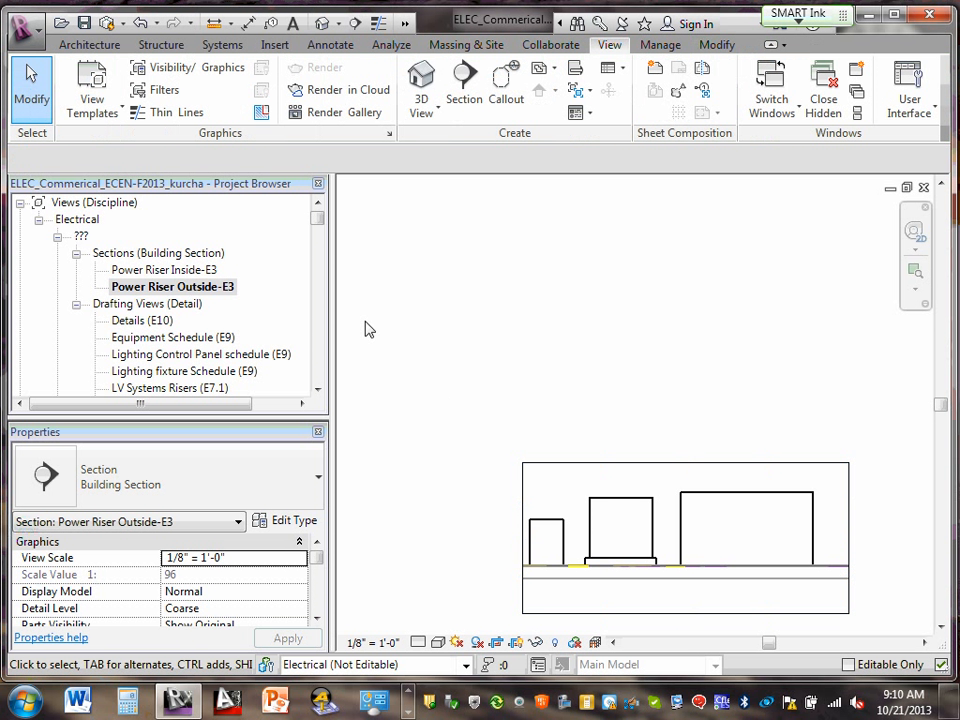
{"action": "double_click", "coordinate": [165, 270]}
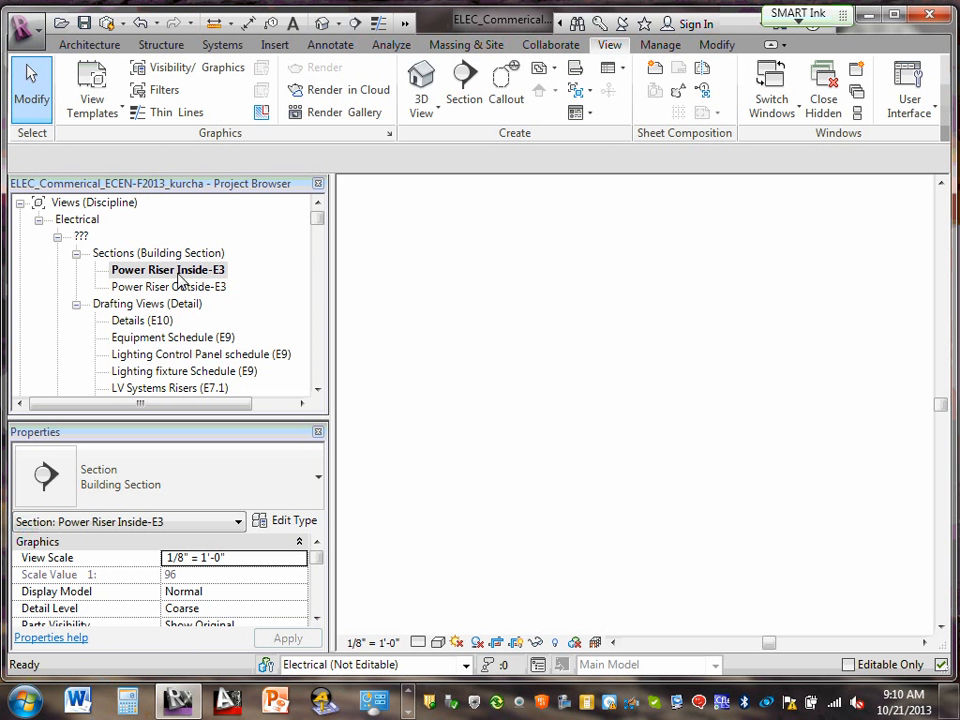
{"action": "left_click", "coordinate": [941, 185]}
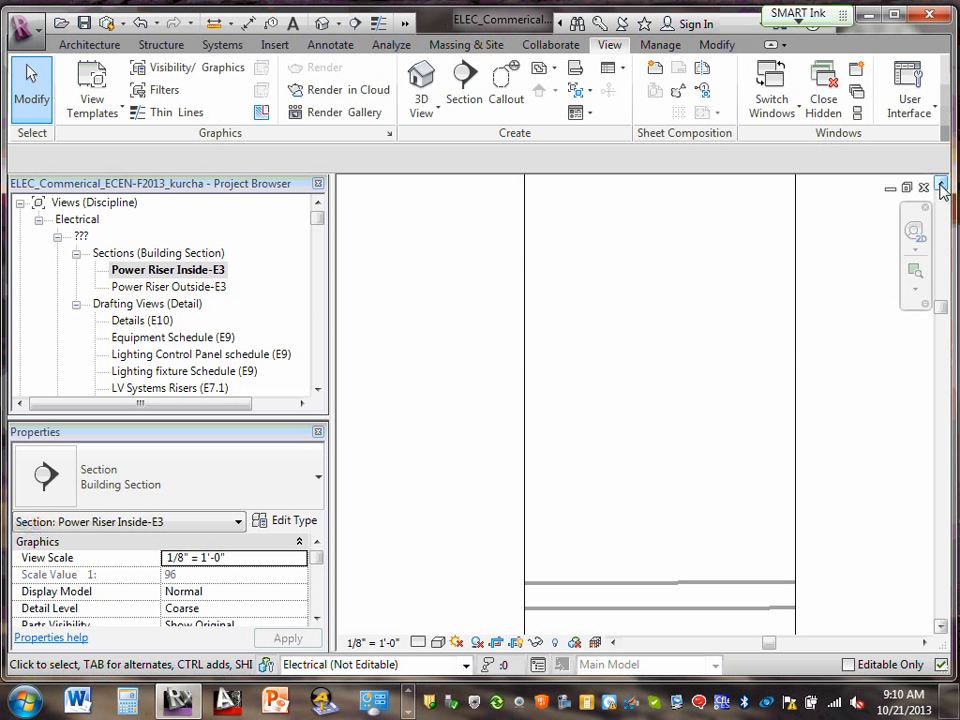
{"action": "left_click", "coordinate": [680, 254]}
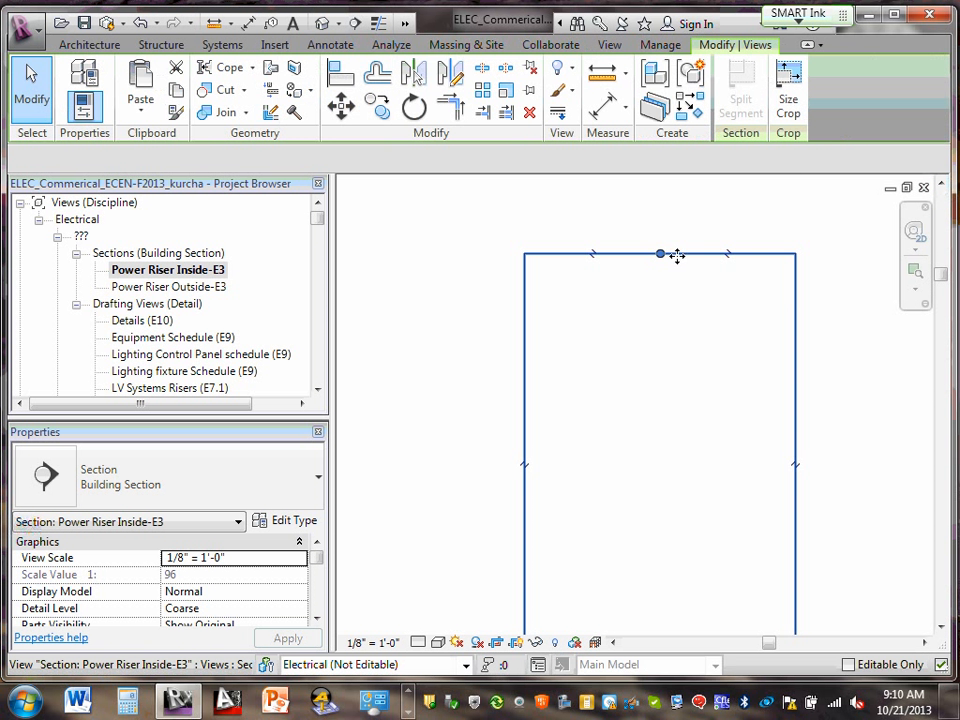
{"action": "left_click_drag", "start_coordinate": [660, 254], "coordinate": [692, 572]}
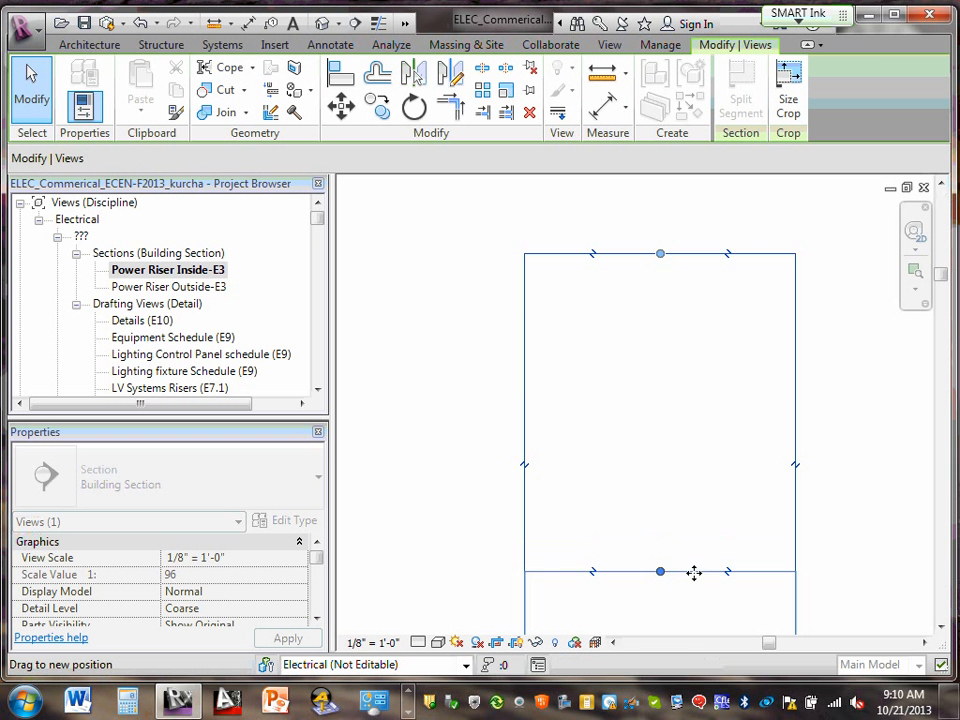
{"action": "left_click", "coordinate": [941, 626]}
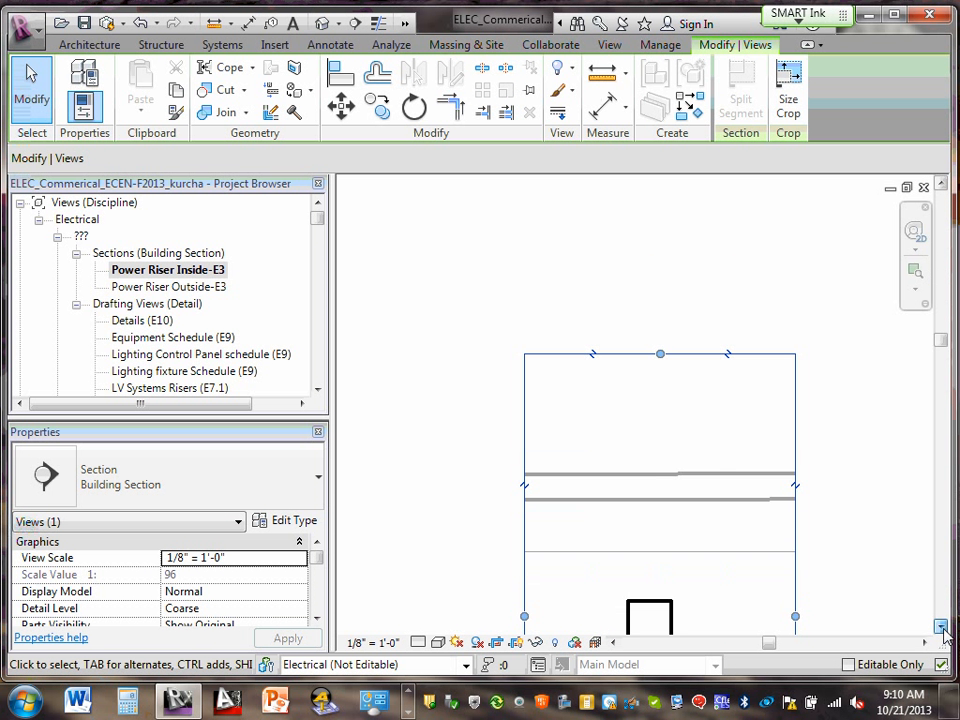
{"action": "left_click_drag", "start_coordinate": [660, 191], "coordinate": [675, 420]}
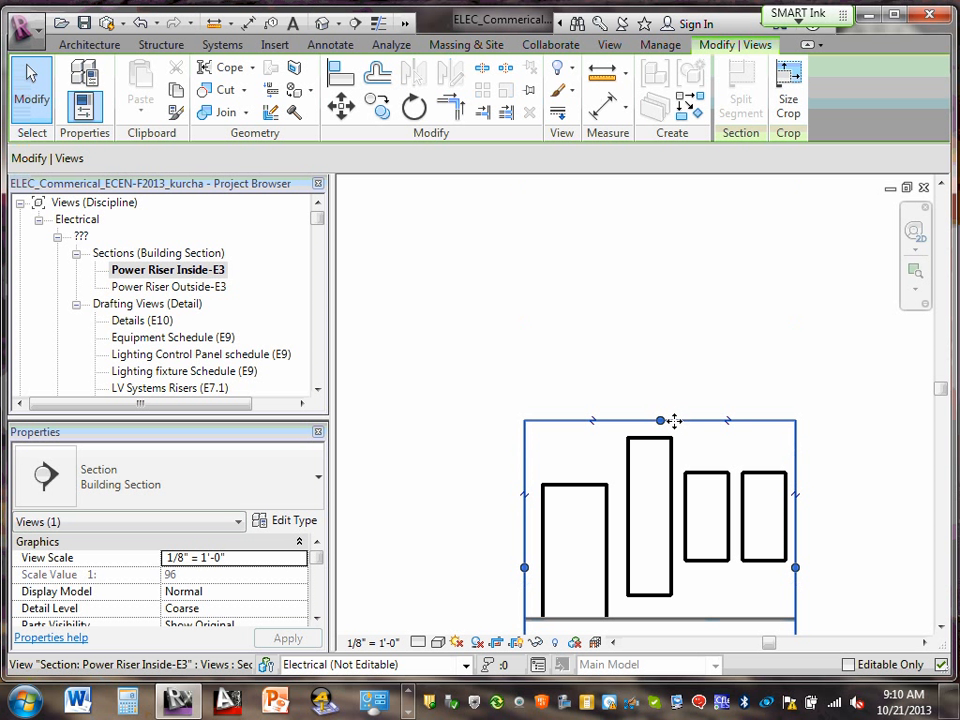
- Raise the bottom edge of the Power Riser Inside-E3 crop region to just below the floor line
{"action": "left_click", "coordinate": [940, 628]}
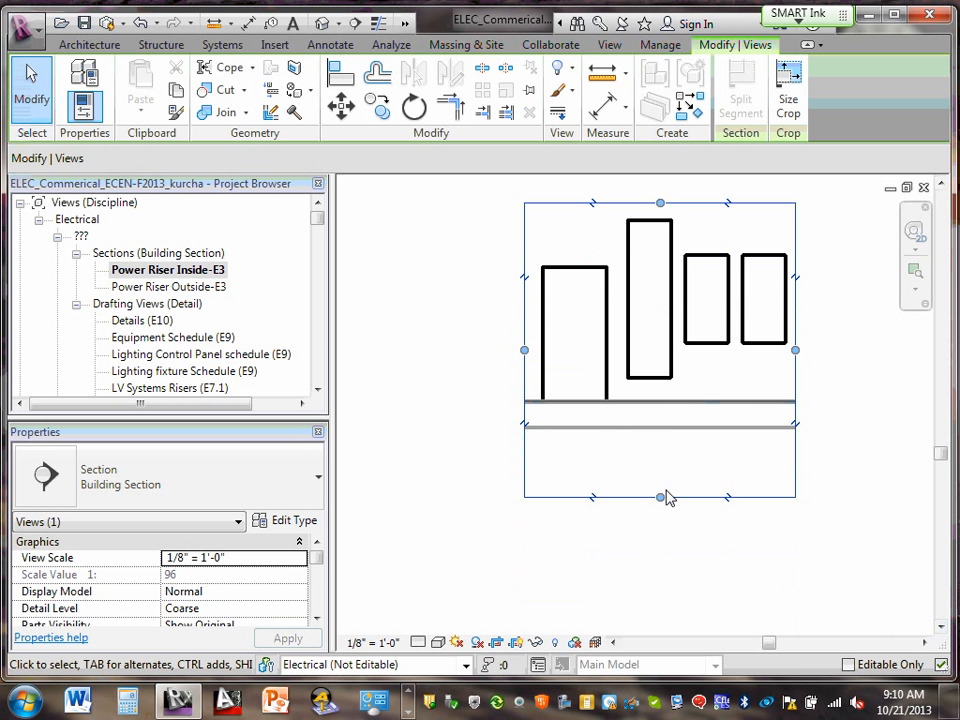
{"action": "left_click_drag", "start_coordinate": [657, 497], "coordinate": [657, 421]}
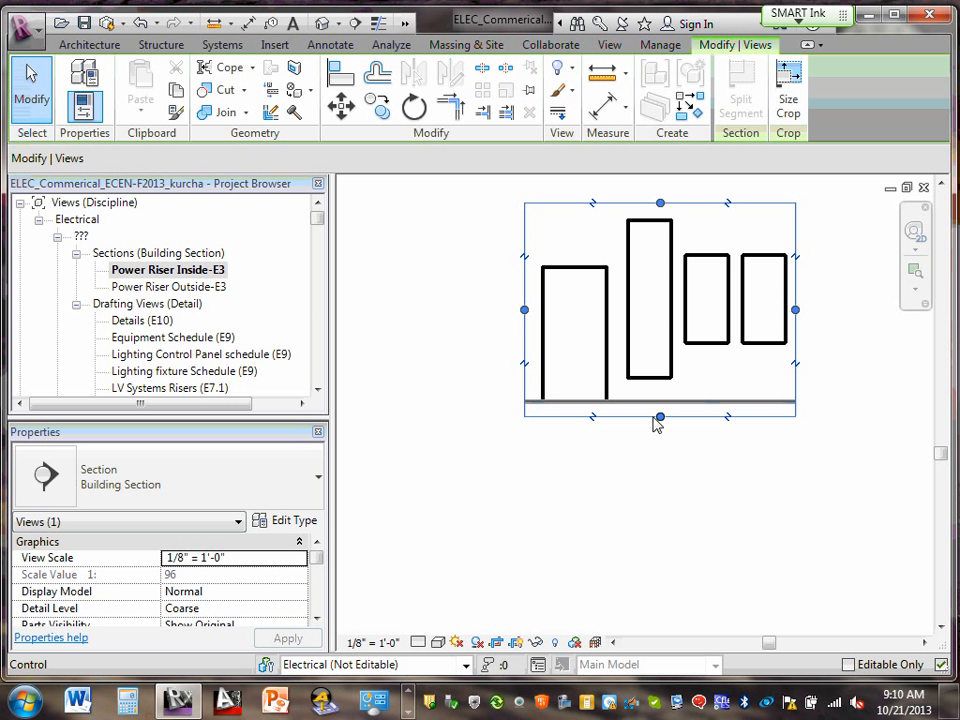
{"action": "left_click", "coordinate": [619, 502]}
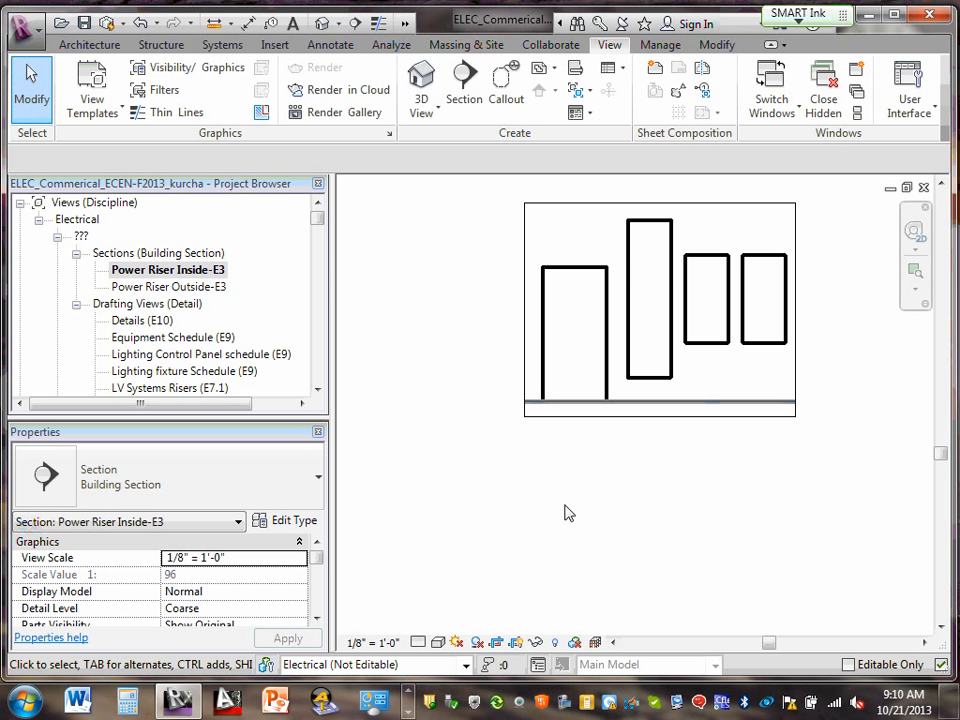
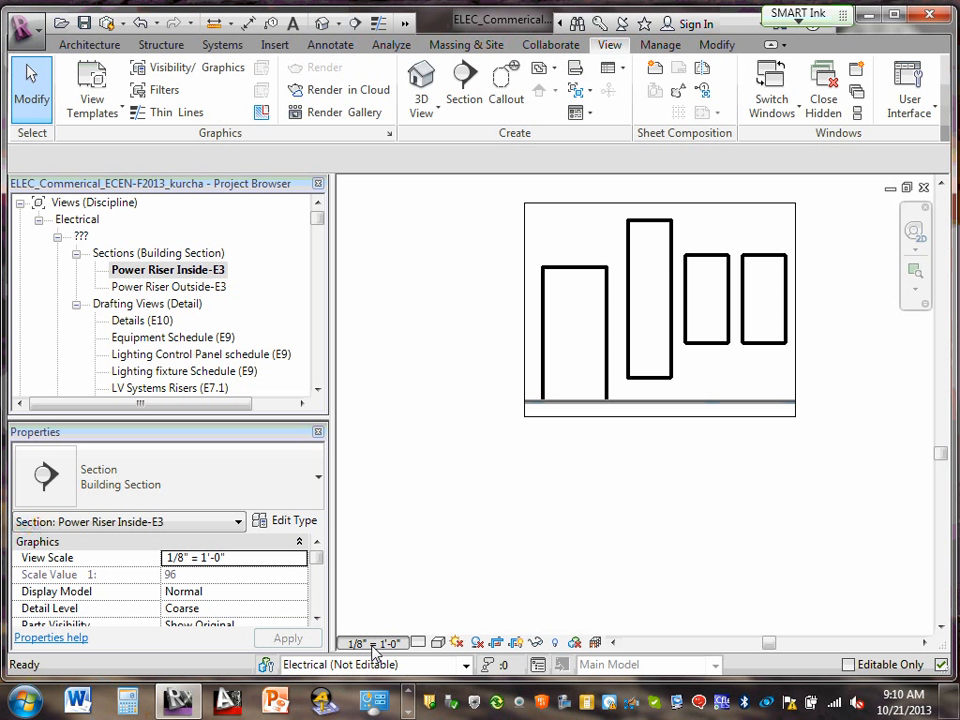
- Set the view scale of Power Riser Inside-E3 to 1/2" = 1'-0"
{"action": "left_click", "coordinate": [373, 646]}
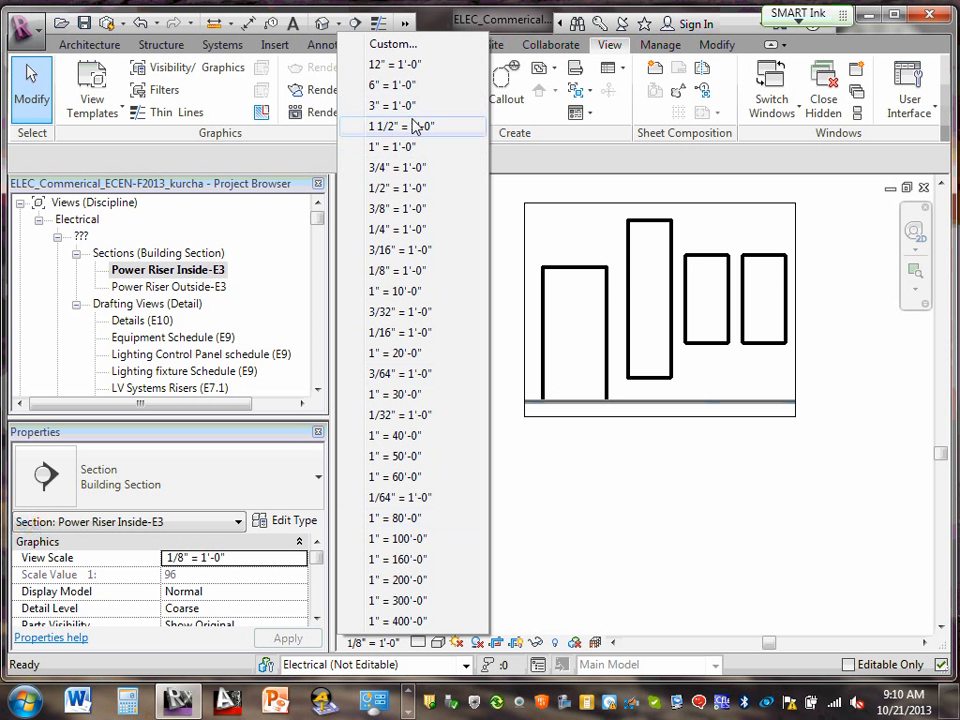
{"action": "left_click", "coordinate": [399, 190]}
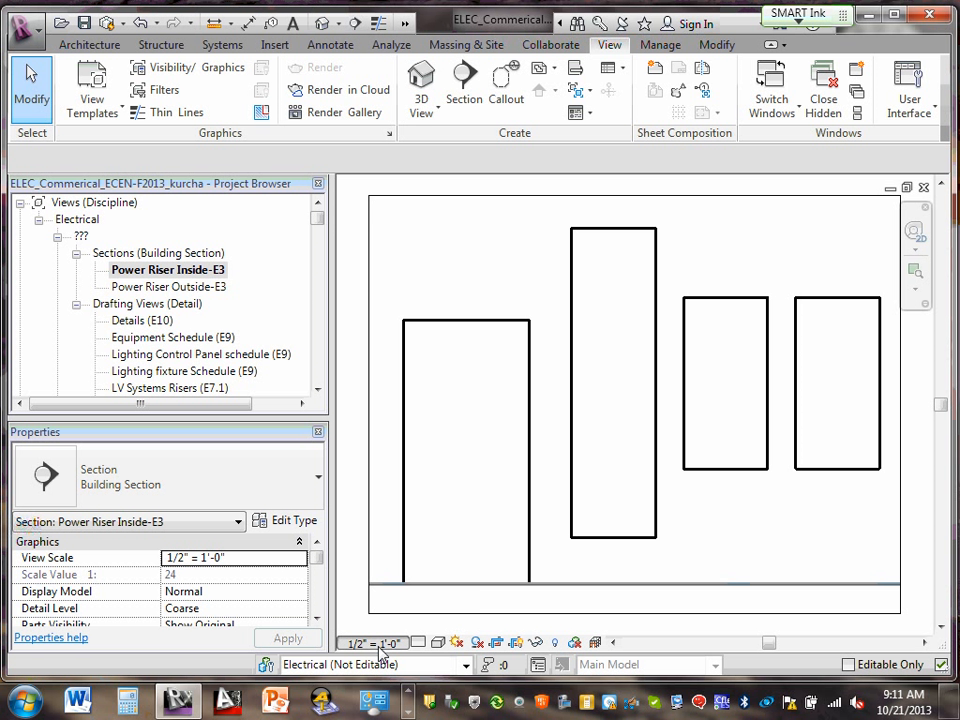
{"action": "left_click", "coordinate": [370, 643]}
{"action": "left_click", "coordinate": [610, 564]}
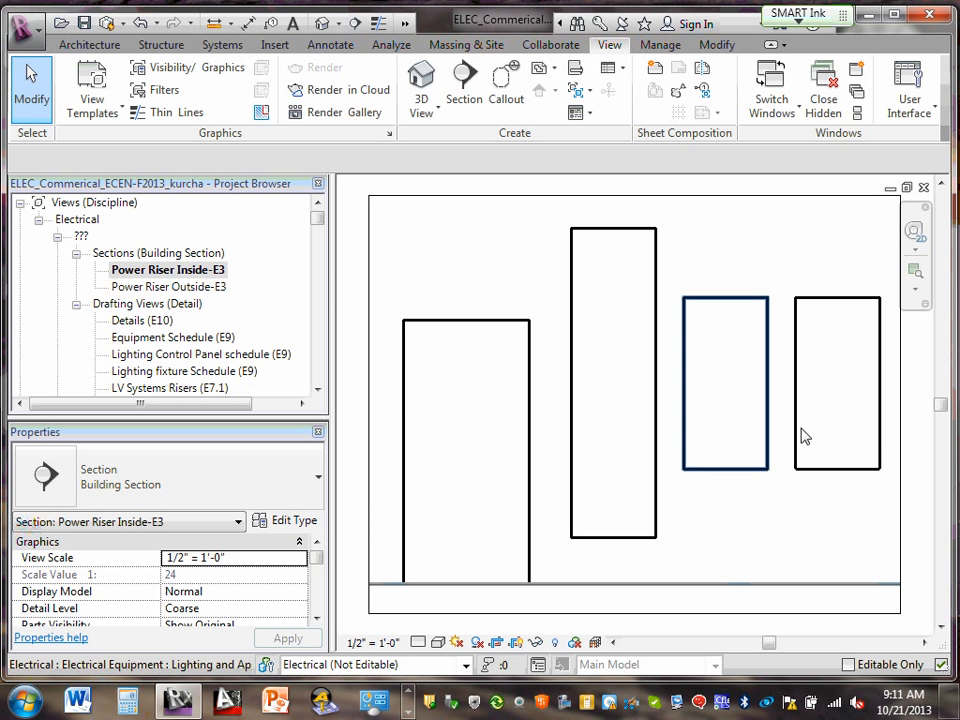
{"action": "left_click", "coordinate": [918, 296]}
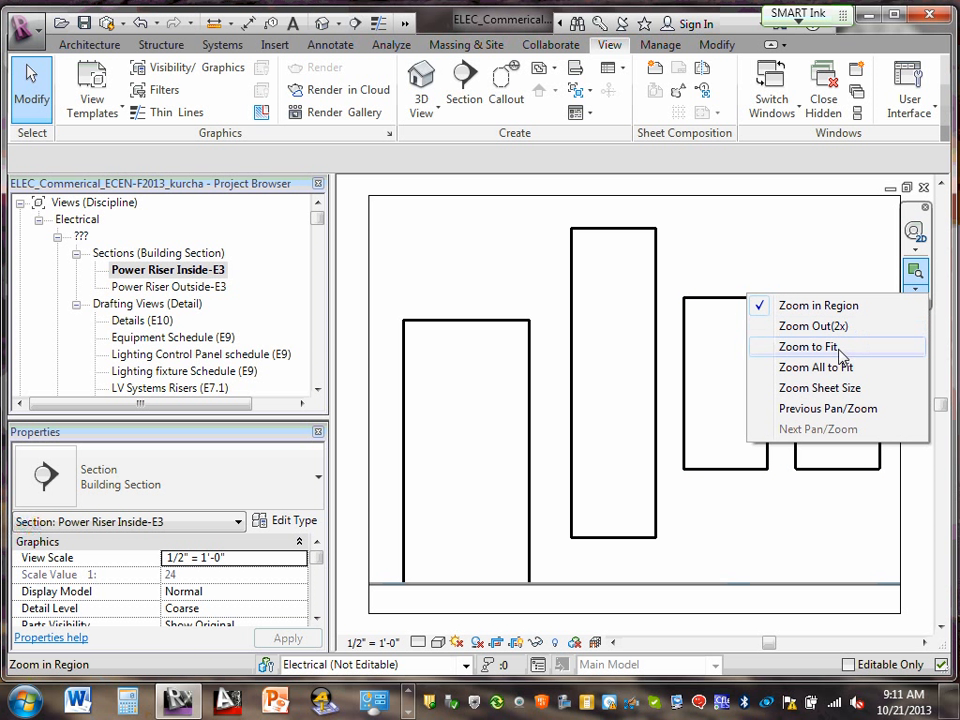
{"action": "left_click", "coordinate": [872, 346]}
{"action": "left_click", "coordinate": [916, 290]}
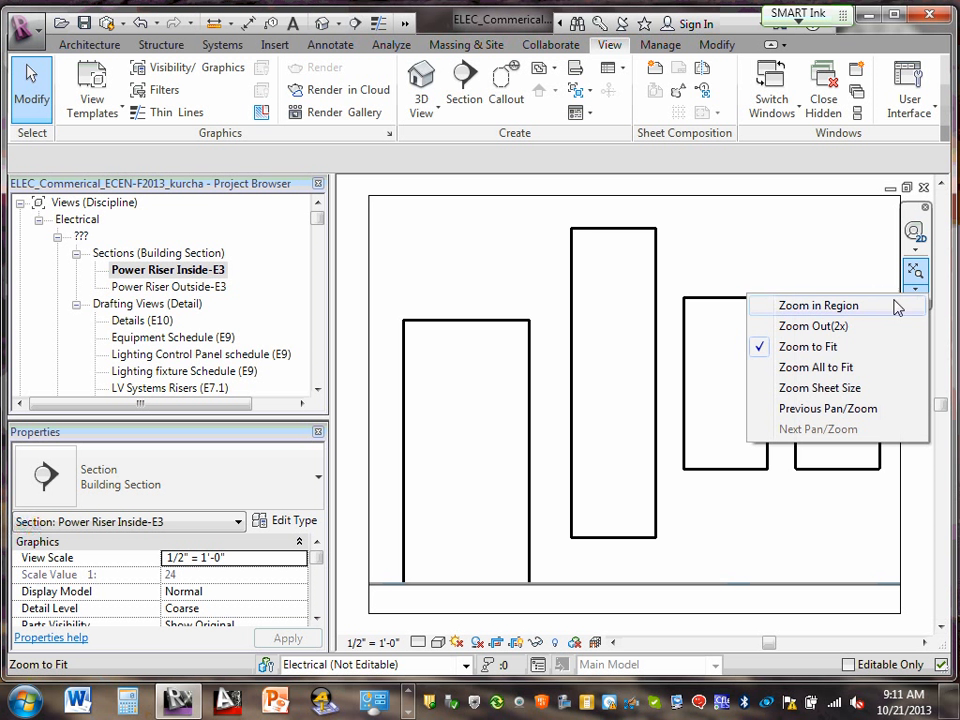
{"action": "left_click", "coordinate": [847, 308]}
{"action": "left_click", "coordinate": [915, 290]}
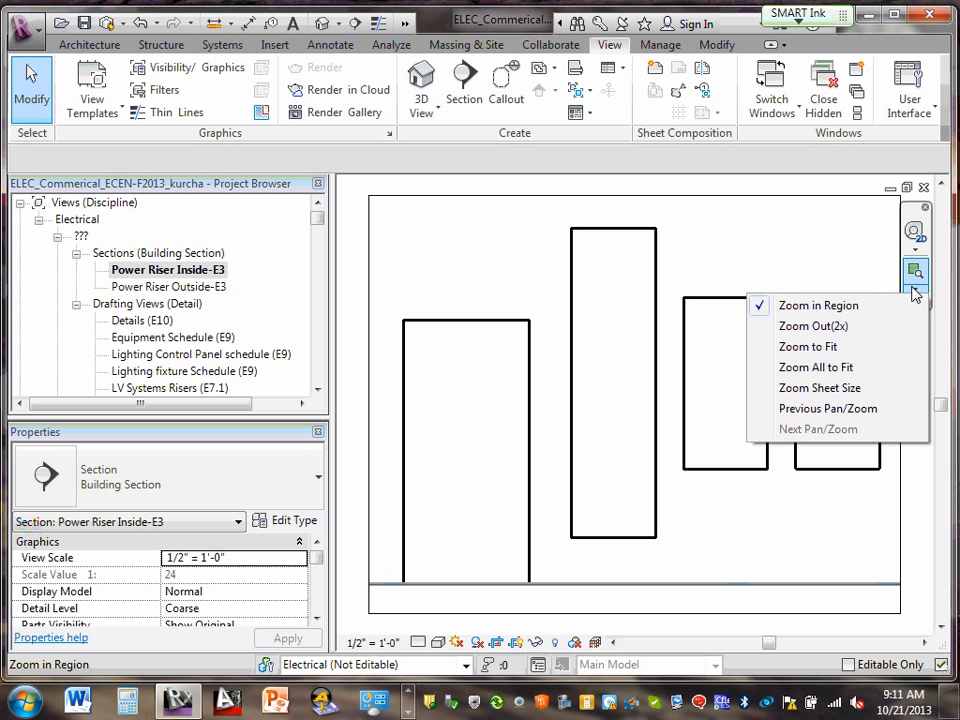
{"action": "left_click", "coordinate": [836, 347]}
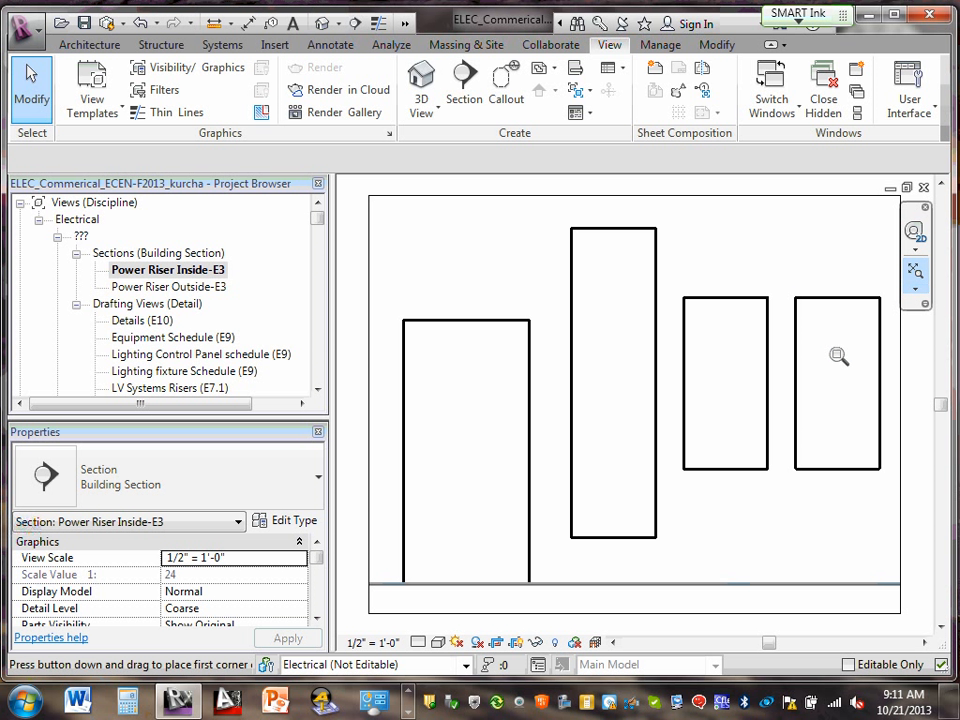
{"action": "left_click", "coordinate": [915, 290]}
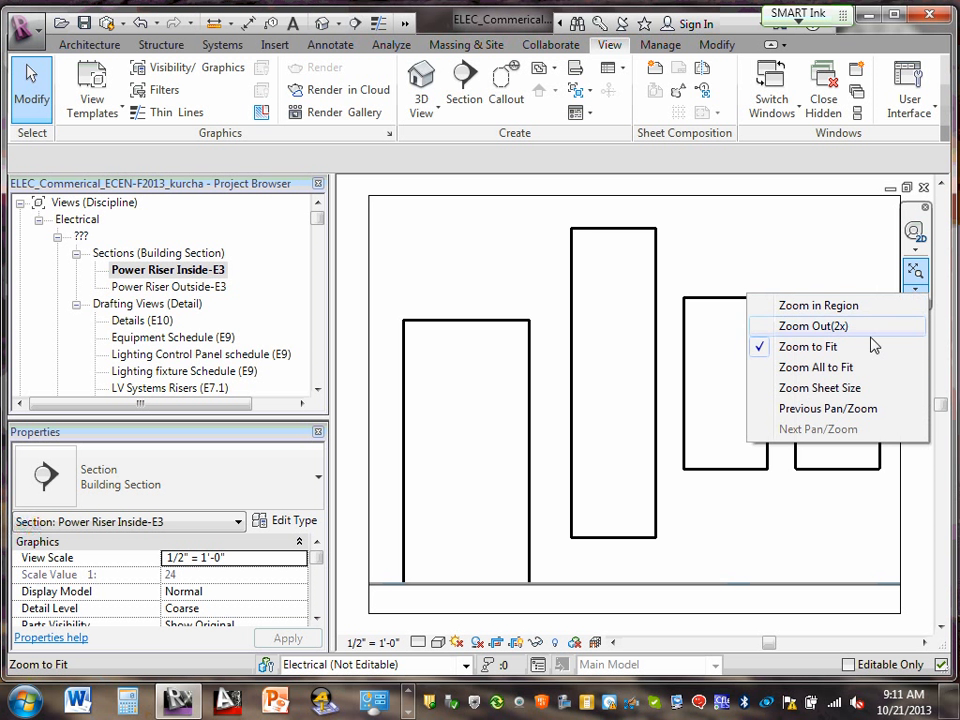
{"action": "left_click", "coordinate": [845, 368]}
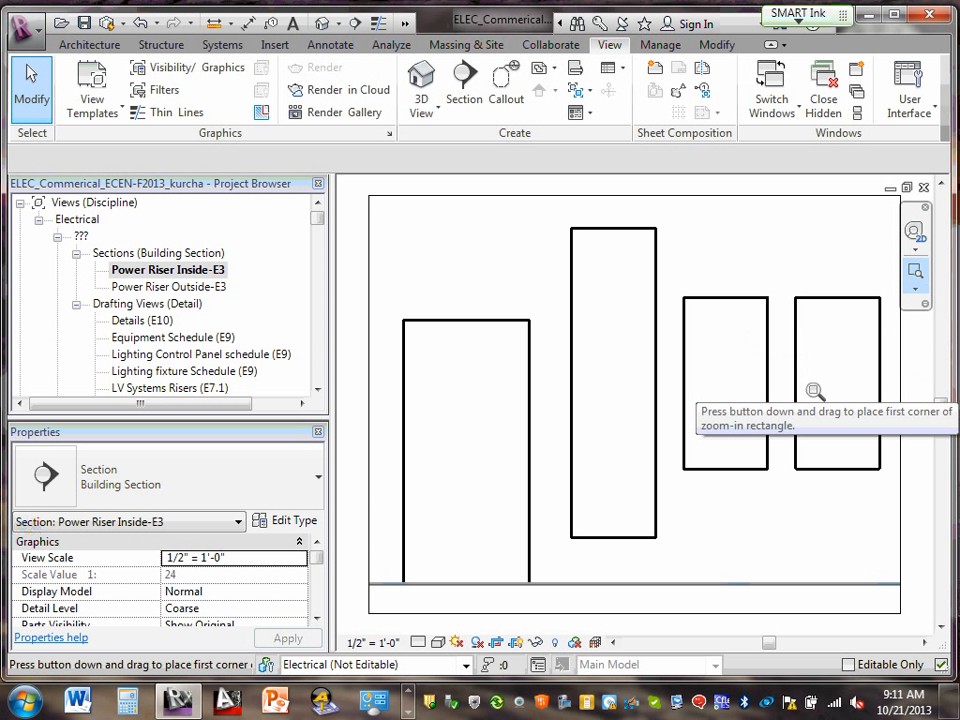
{"action": "key", "text": "Escape"}
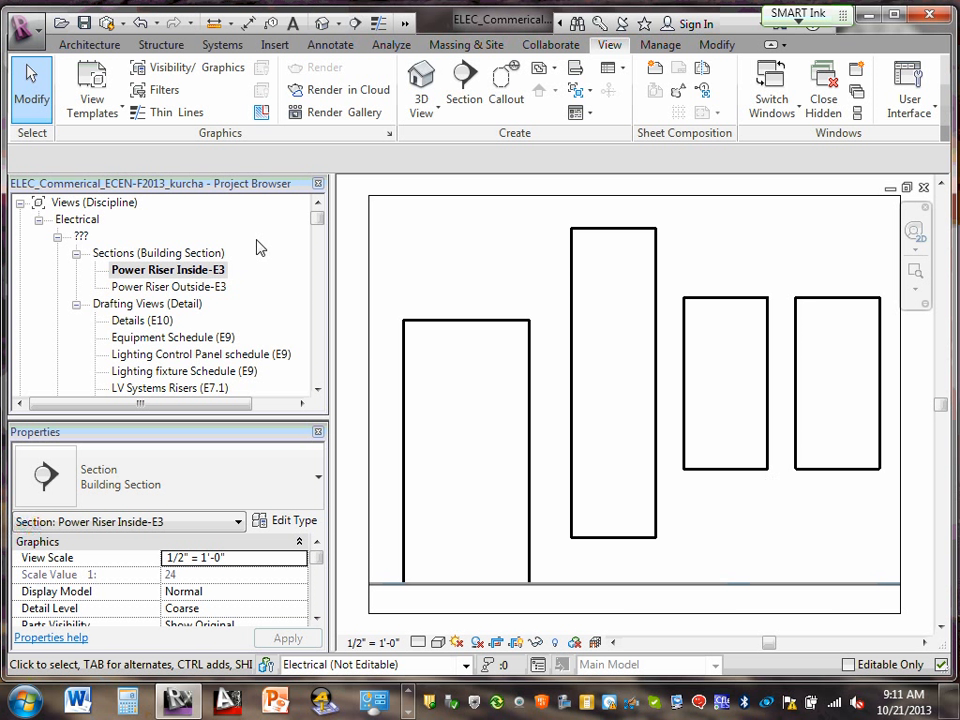
- Open Power Riser Outside-E3 and set its view scale to 1/2" = 1'-0"
{"action": "left_click", "coordinate": [198, 287]}
{"action": "double_click", "coordinate": [198, 287]}
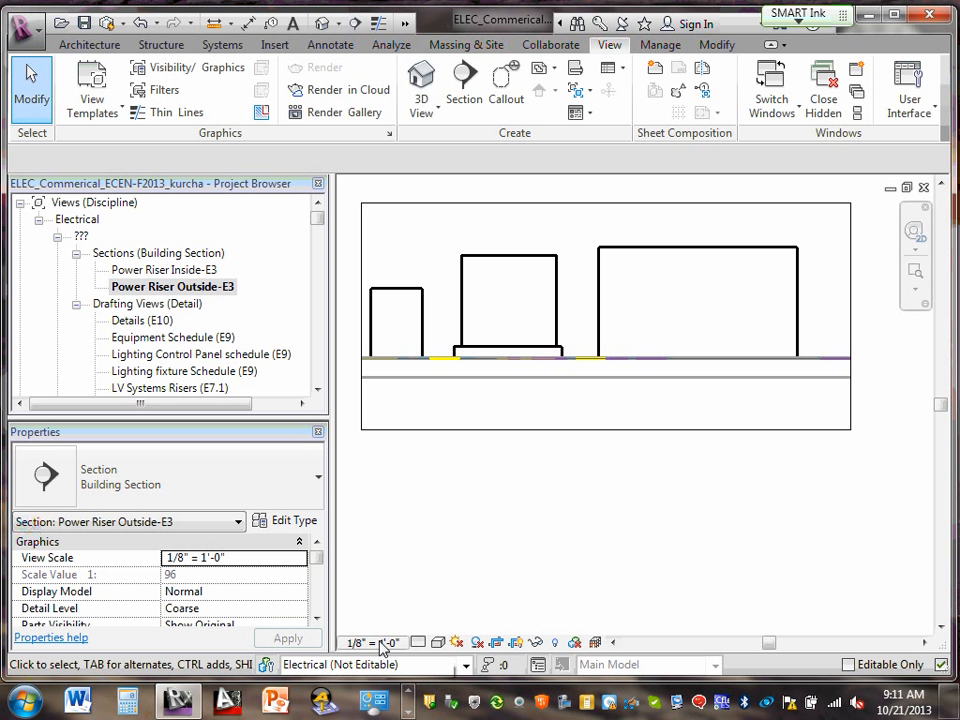
{"action": "left_click", "coordinate": [374, 645]}
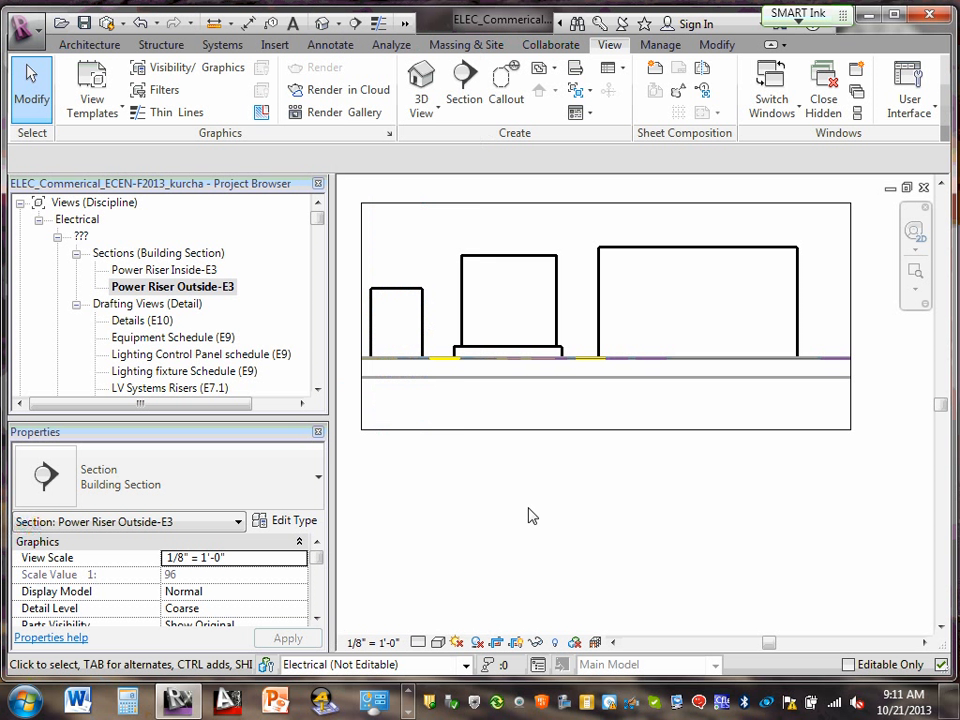
{"action": "left_click", "coordinate": [366, 642]}
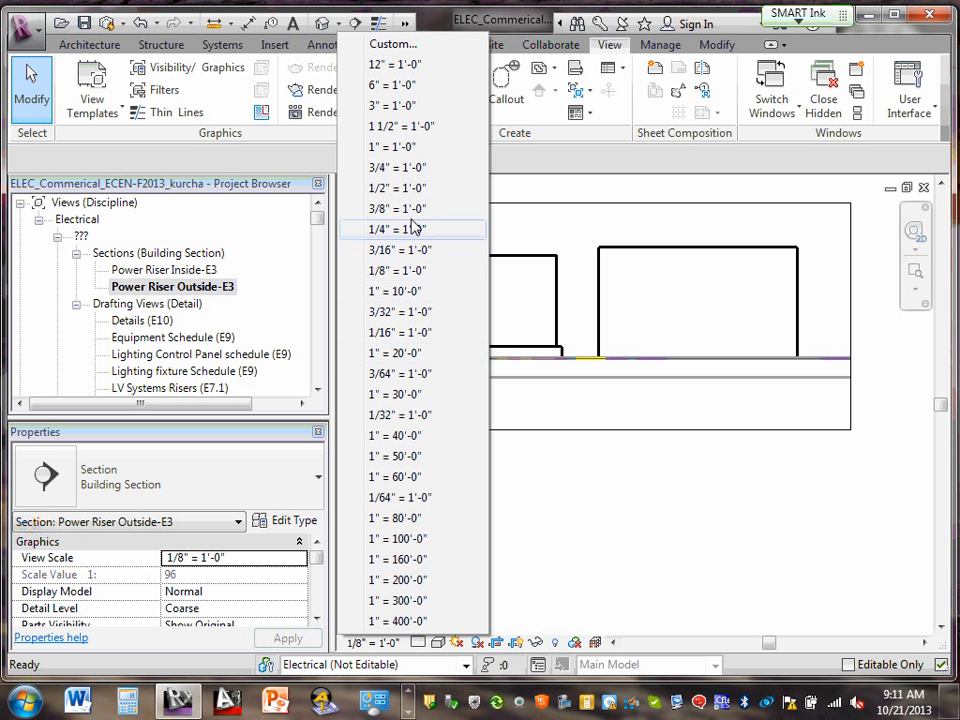
{"action": "left_click", "coordinate": [413, 188]}
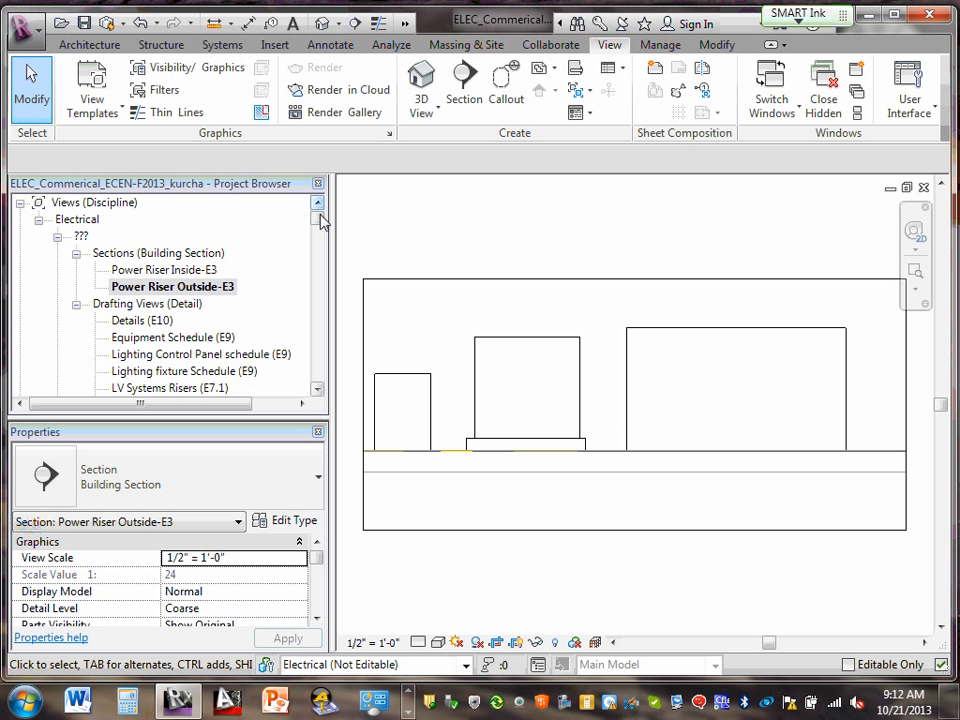
- Collapse the electrical views, expand the sheet list in the project tree and open sheet E3 - Power Riser
{"action": "left_click", "coordinate": [38, 220]}
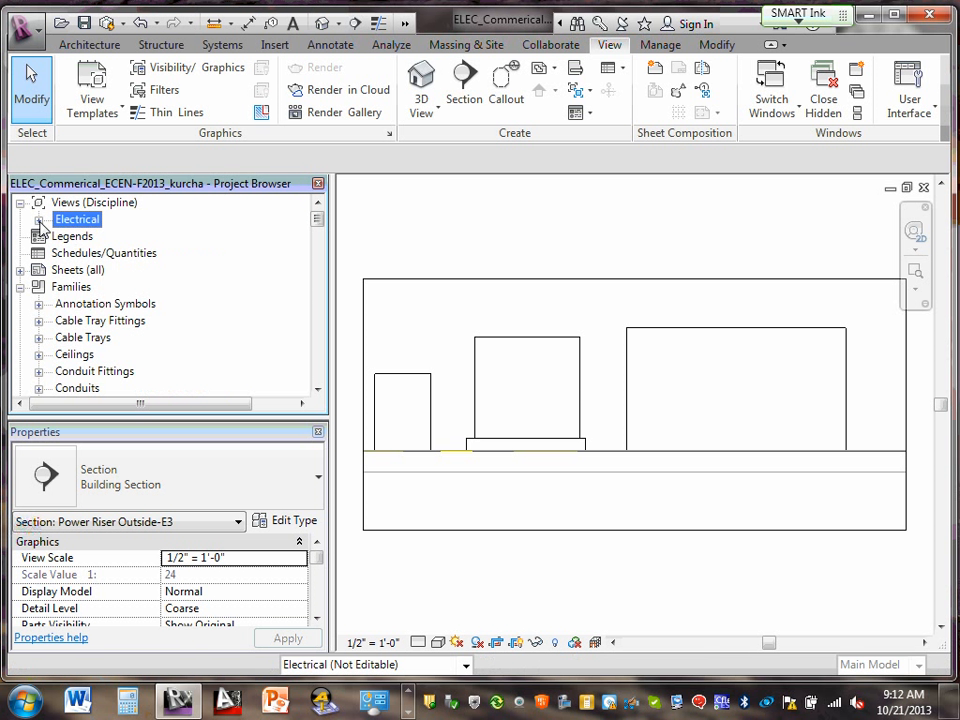
{"action": "left_click", "coordinate": [19, 271]}
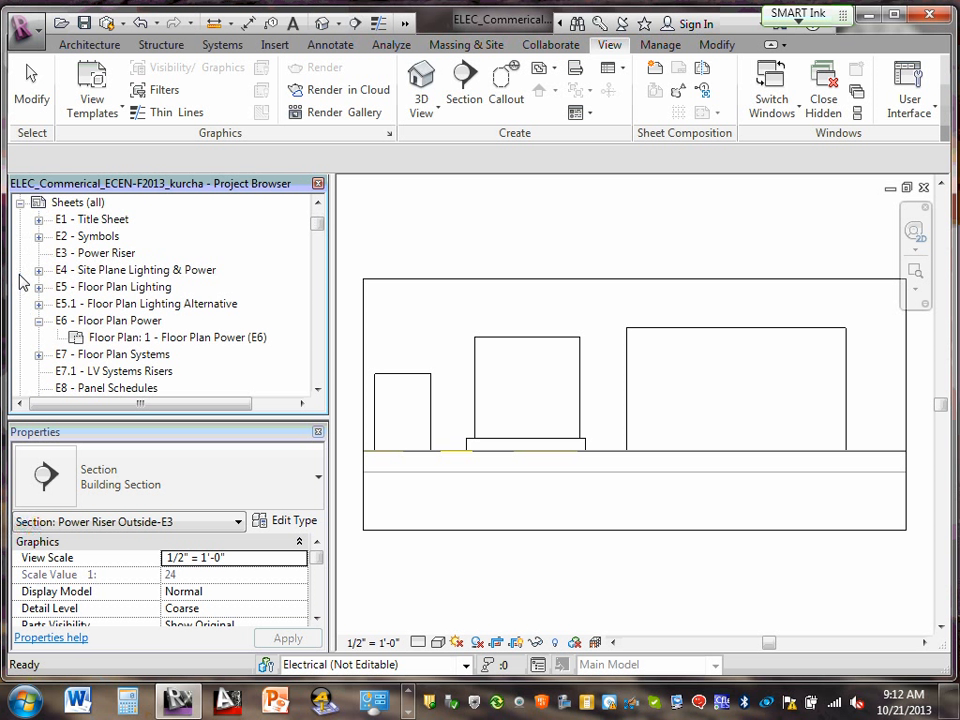
{"action": "double_click", "coordinate": [114, 256]}
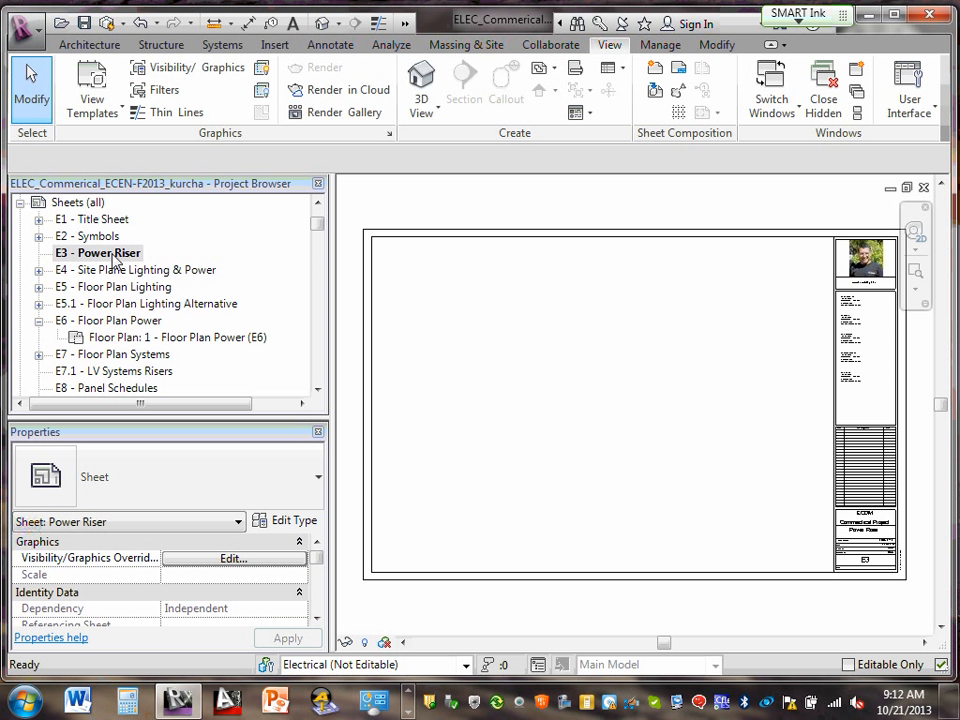
- Add the section Power Riser Outside-E3 to the upper-left area of sheet E3 and expand the sheet's entry in the project tree
{"action": "right_click", "coordinate": [114, 256]}
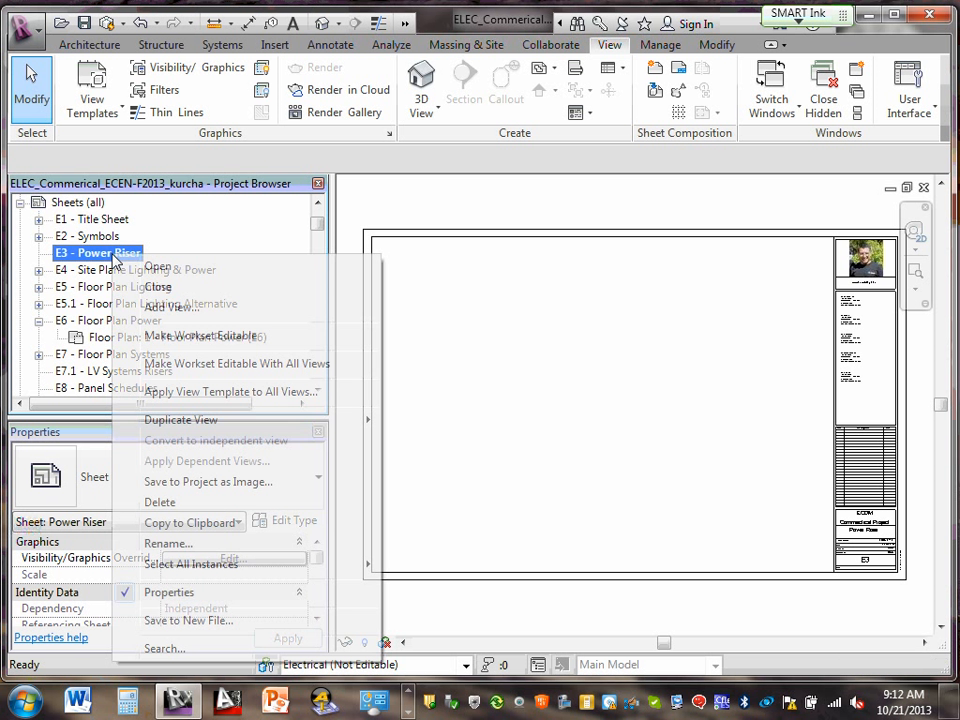
{"action": "left_click", "coordinate": [181, 308]}
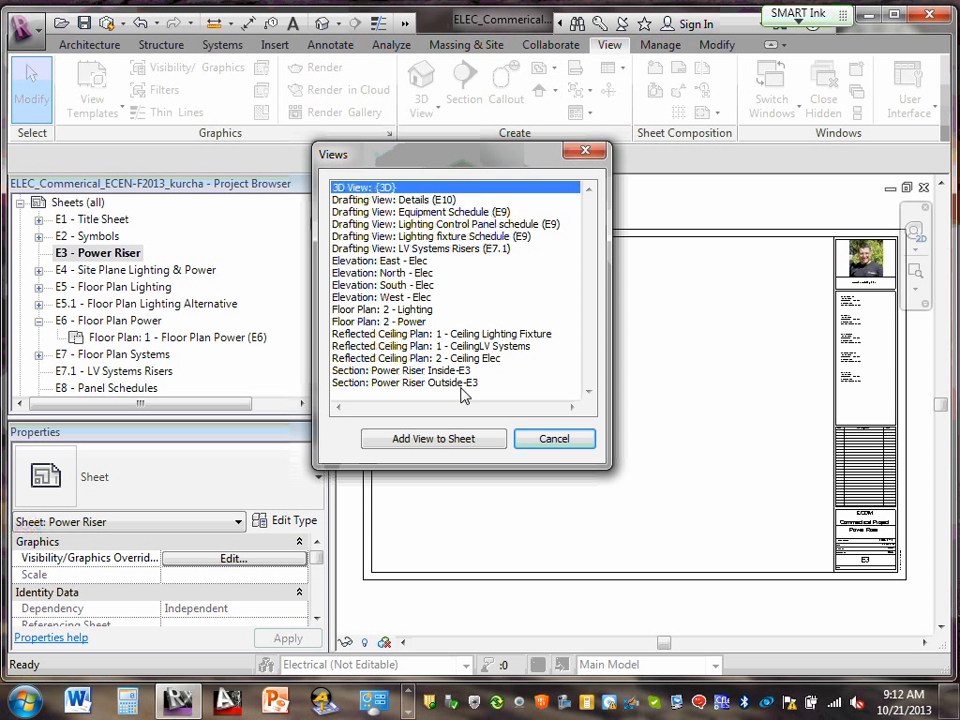
{"action": "left_click", "coordinate": [429, 372]}
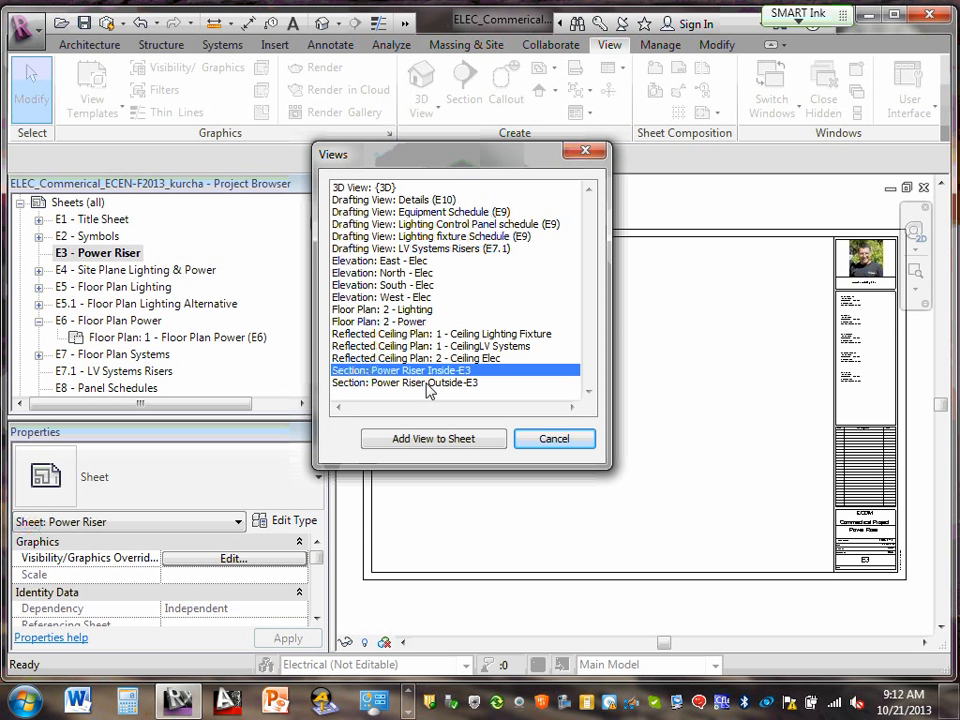
{"action": "left_click", "coordinate": [428, 384]}
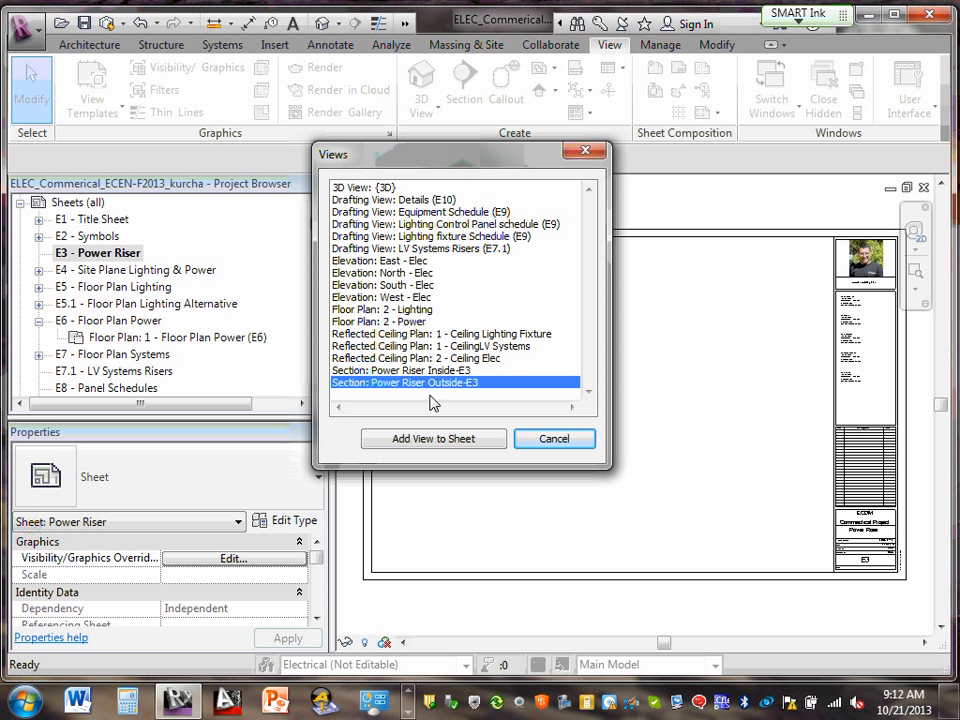
{"action": "left_click", "coordinate": [458, 441]}
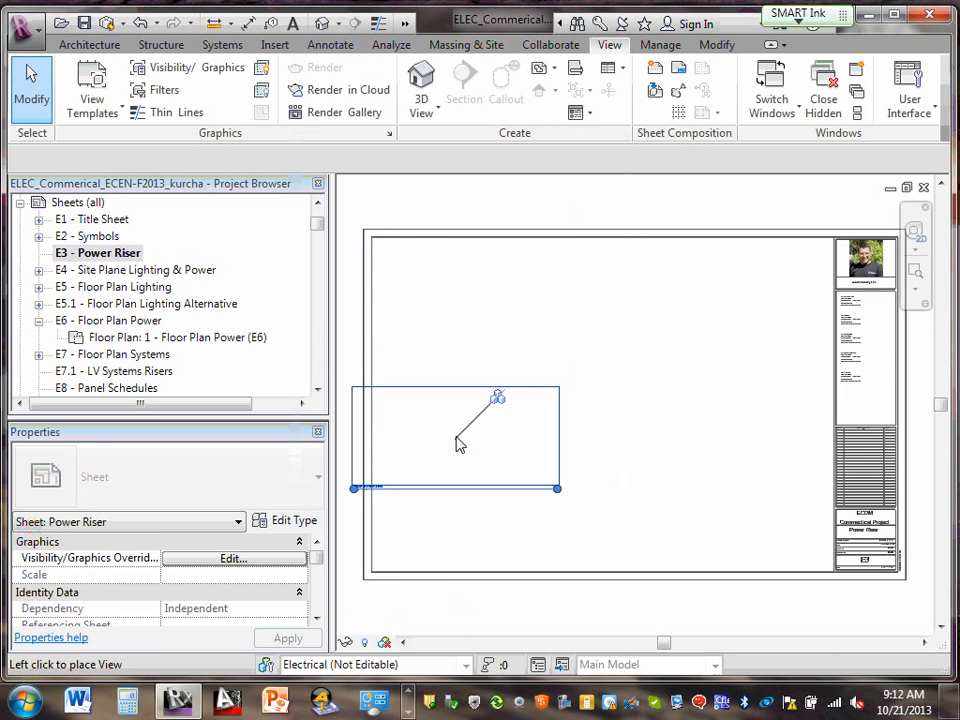
{"action": "left_click", "coordinate": [508, 338]}
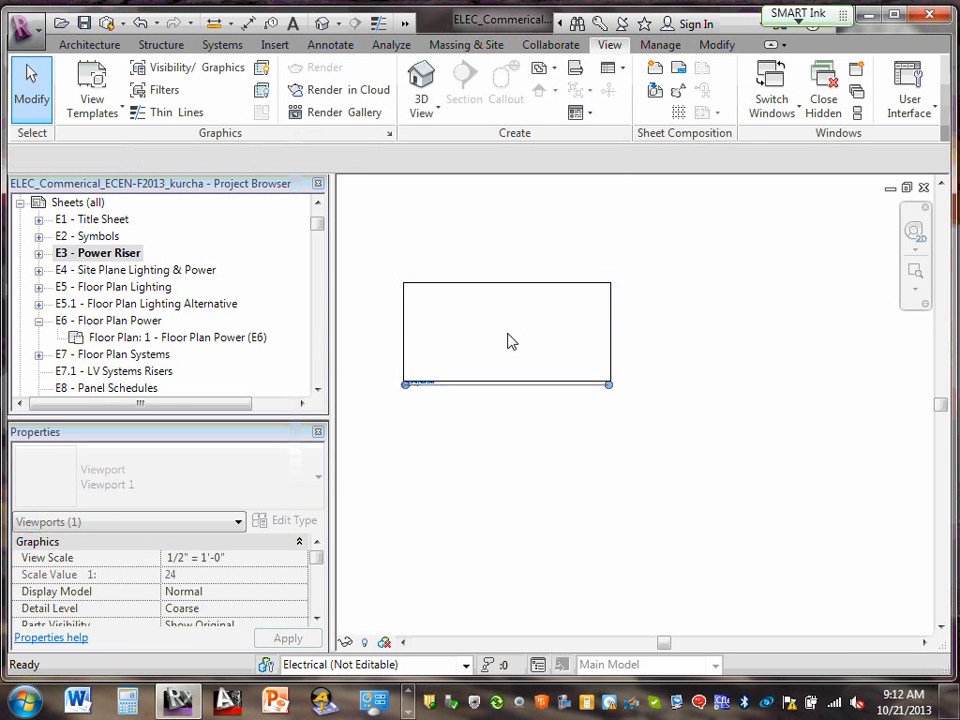
{"action": "left_click", "coordinate": [40, 254]}
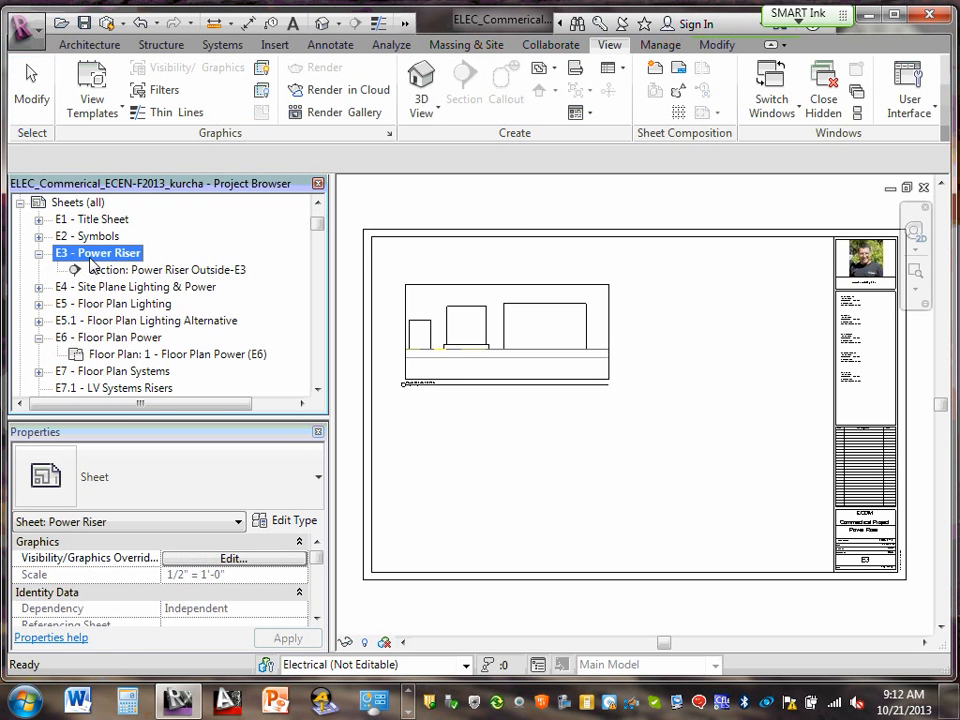
- Add the section Power Riser Inside-E3 to sheet E3, placed to the right of the outside riser view
{"action": "right_click", "coordinate": [92, 264]}
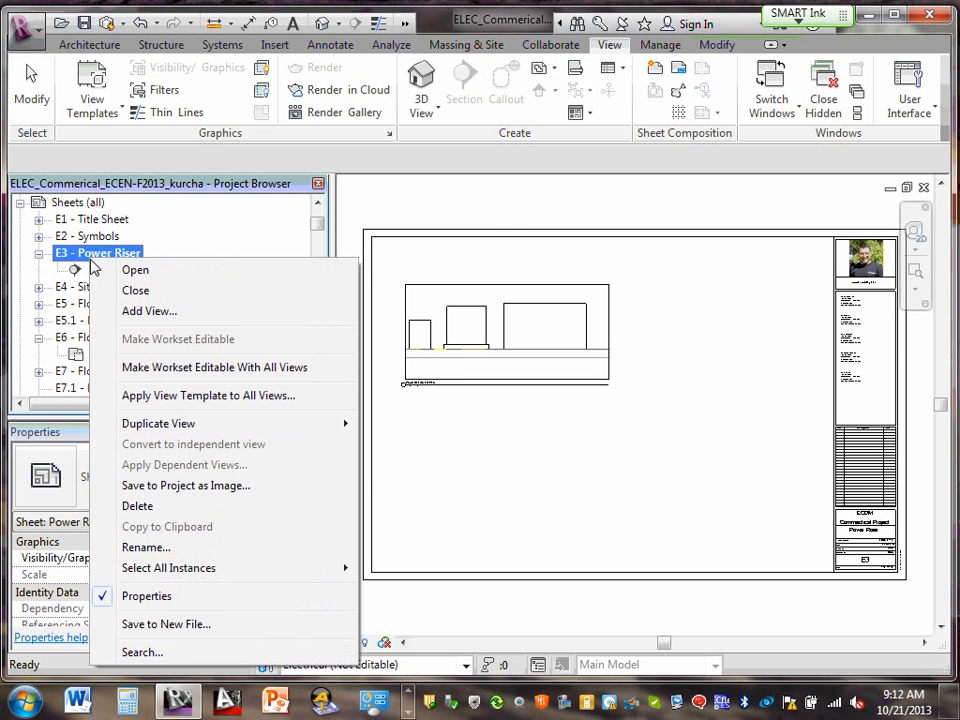
{"action": "left_click", "coordinate": [190, 314]}
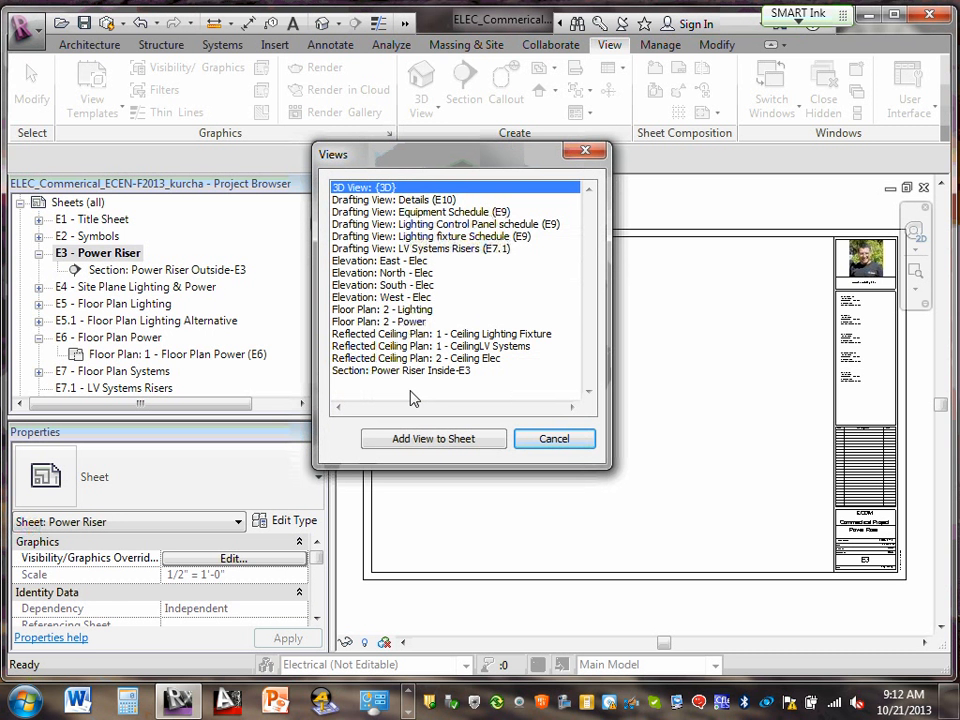
{"action": "left_click", "coordinate": [426, 370]}
{"action": "left_click", "coordinate": [418, 440]}
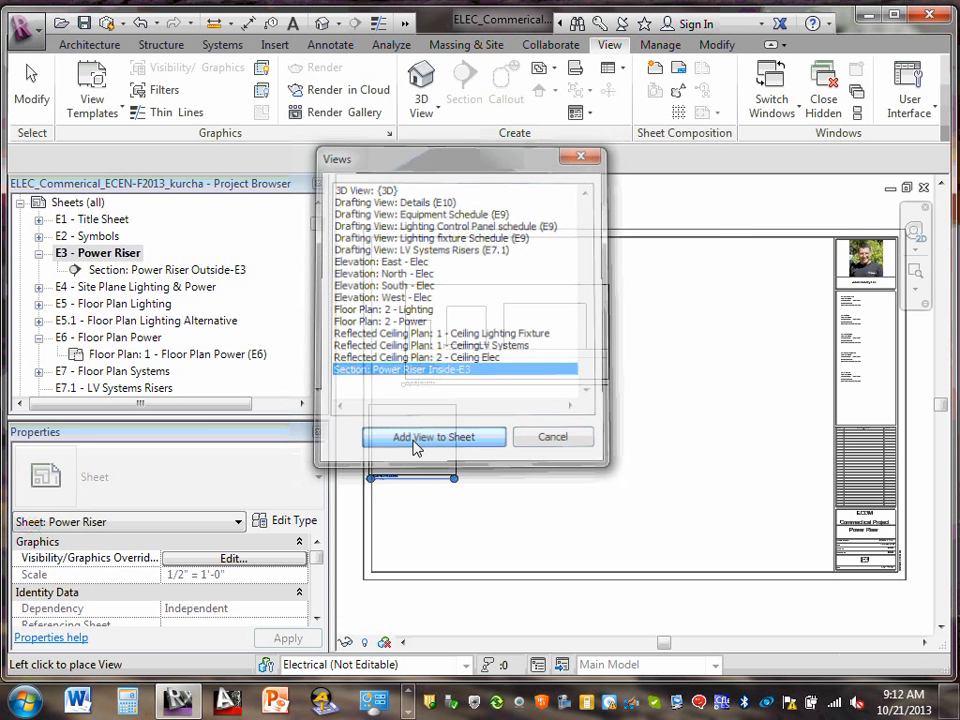
{"action": "left_click", "coordinate": [690, 330]}
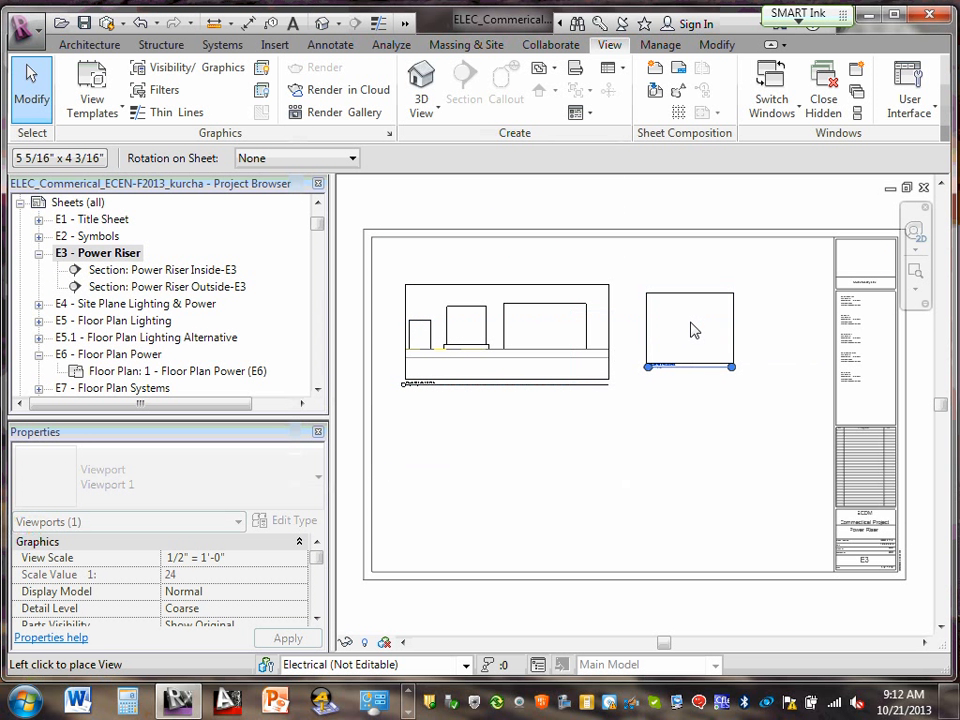
{"action": "left_click", "coordinate": [693, 328]}
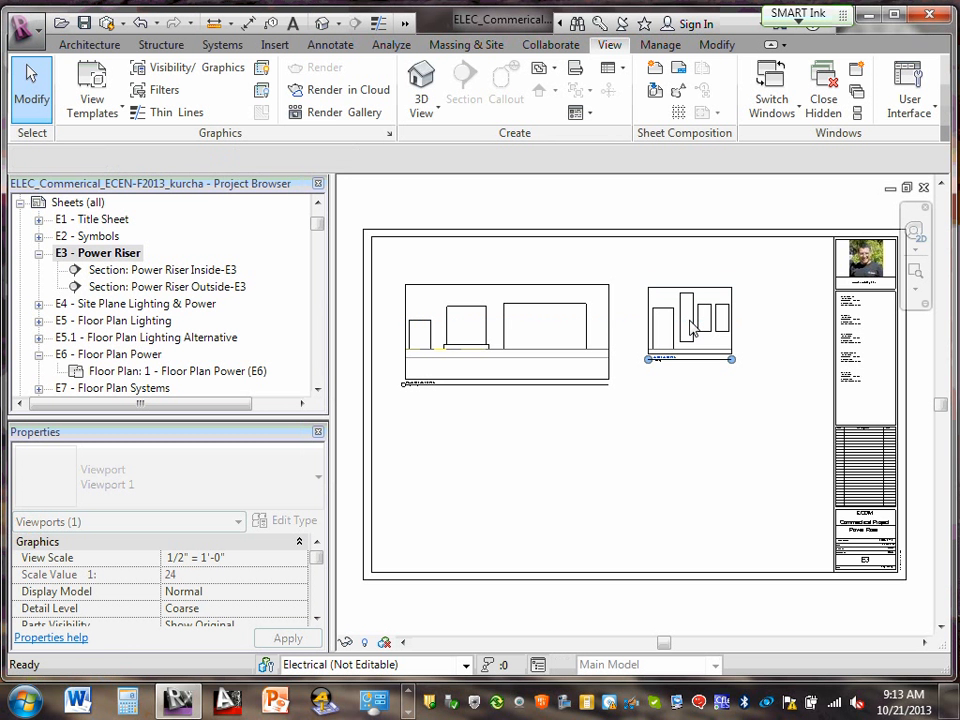
{"action": "left_click", "coordinate": [638, 479]}
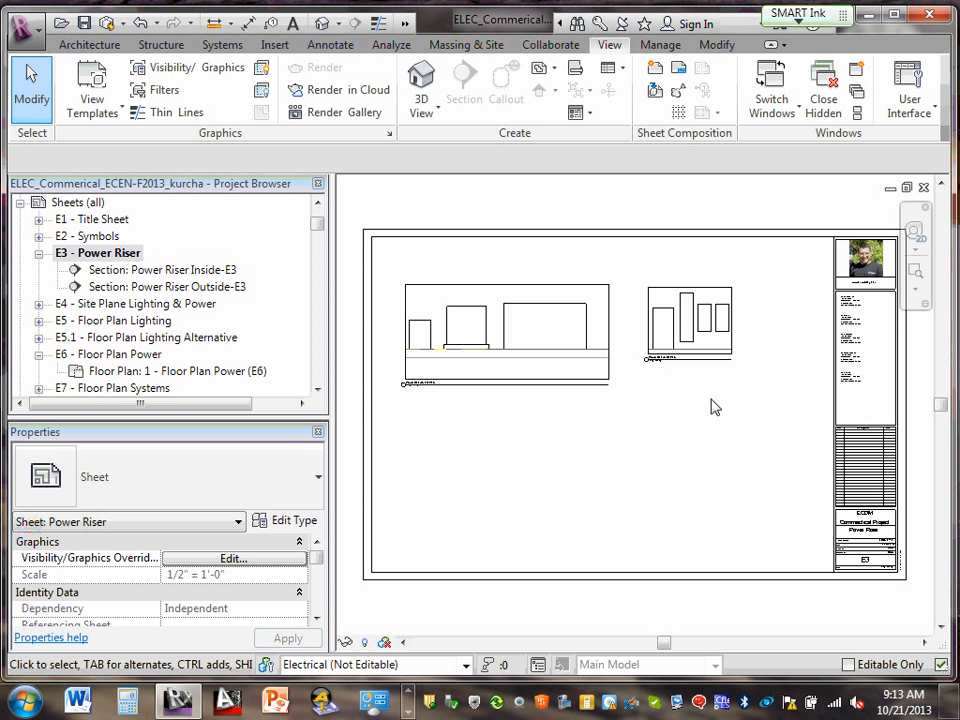
- Shift both riser section viewports slightly to the right on sheet E3
{"action": "left_click", "coordinate": [692, 352]}
{"action": "left_click_drag", "start_coordinate": [692, 352], "coordinate": [728, 360]}
{"action": "left_click_drag", "start_coordinate": [575, 361], "coordinate": [594, 358]}
{"action": "left_click", "coordinate": [594, 465]}
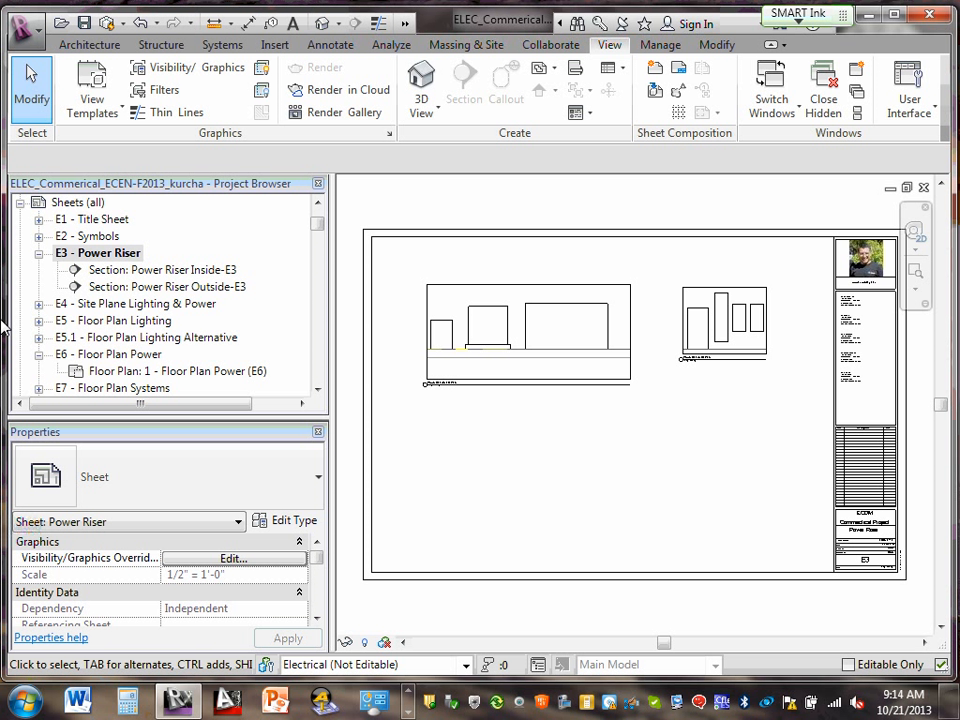
- Open the section Power Riser Inside-E3 and hide its crop region
{"action": "double_click", "coordinate": [189, 274]}
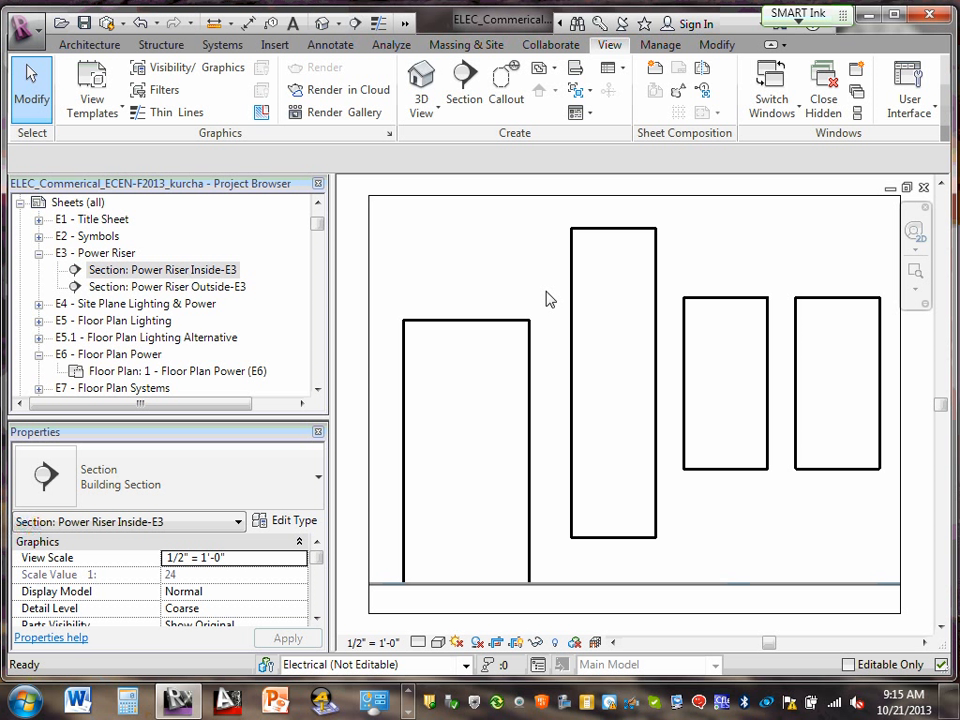
{"action": "left_click", "coordinate": [583, 588]}
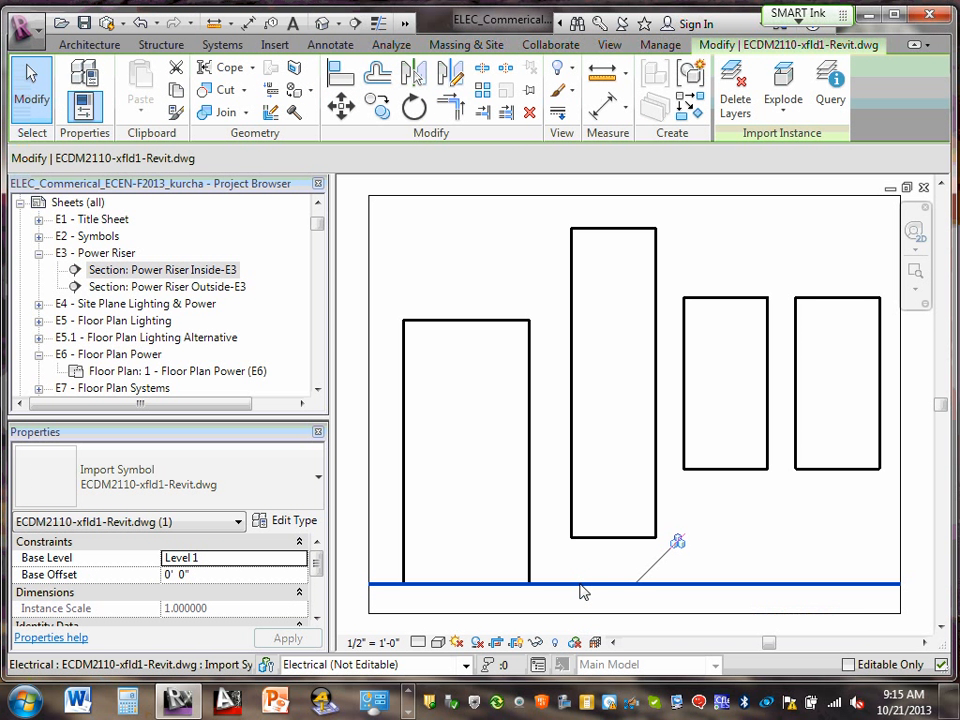
{"action": "right_click", "coordinate": [583, 591]}
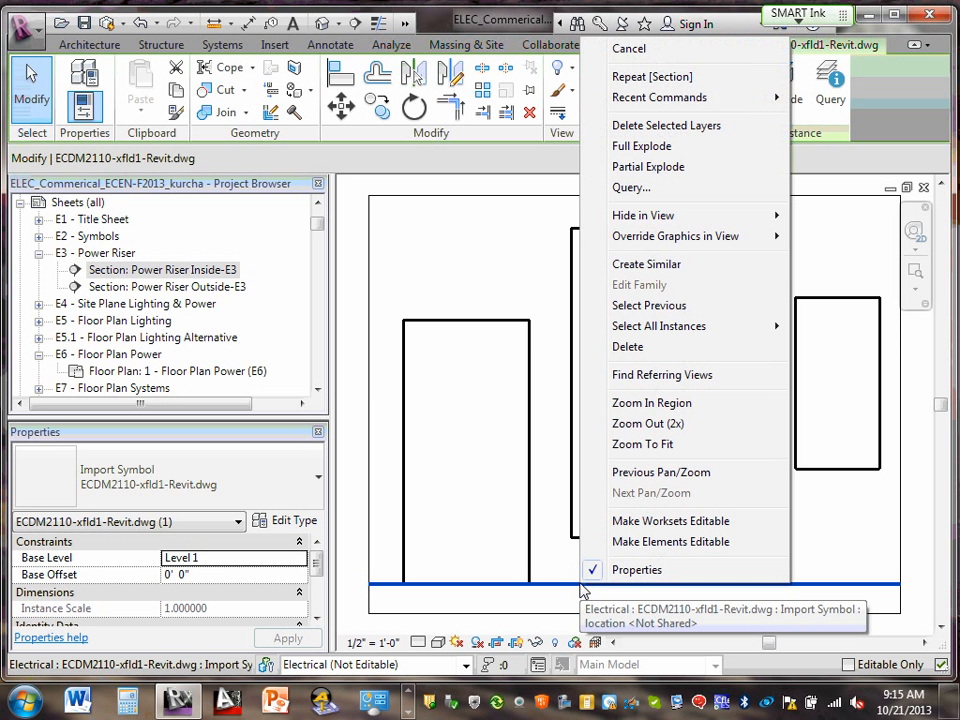
{"action": "left_click", "coordinate": [389, 205]}
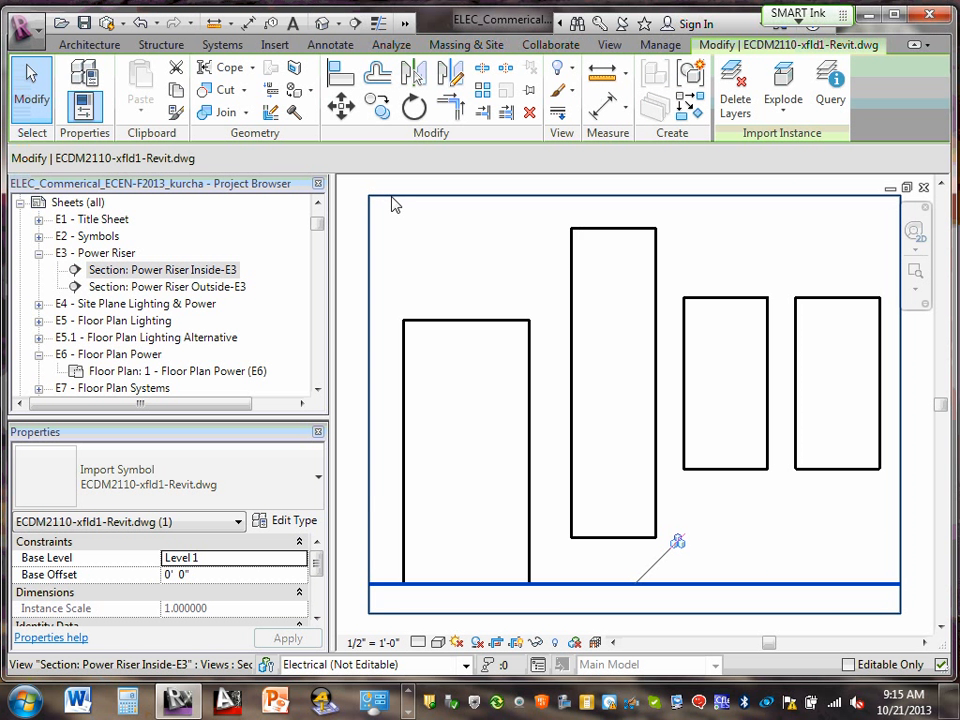
{"action": "left_click", "coordinate": [356, 236]}
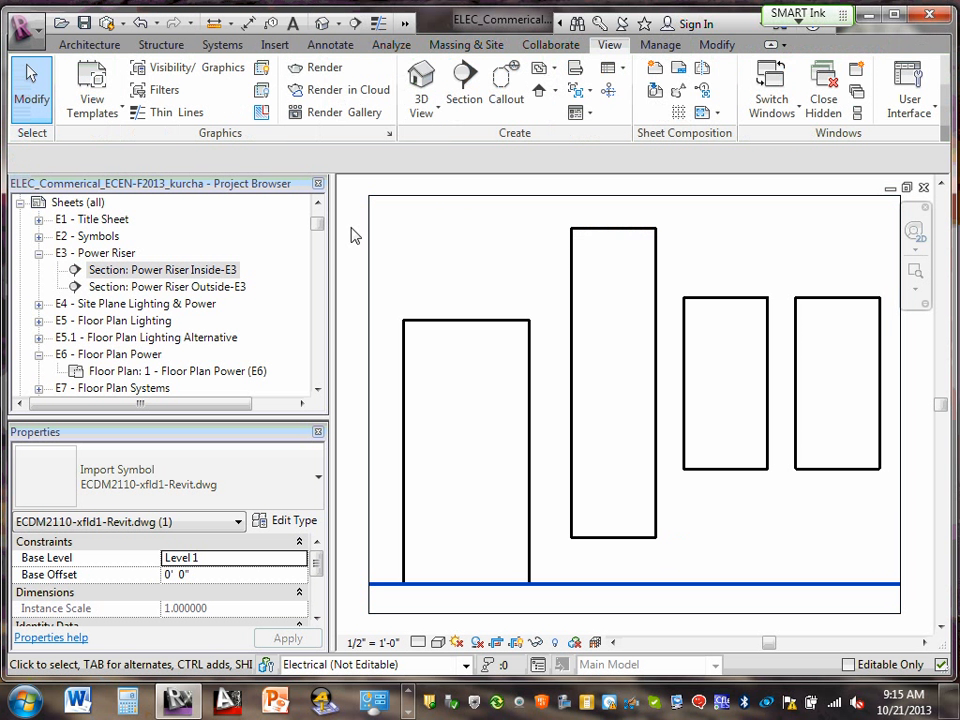
{"action": "left_click", "coordinate": [432, 204]}
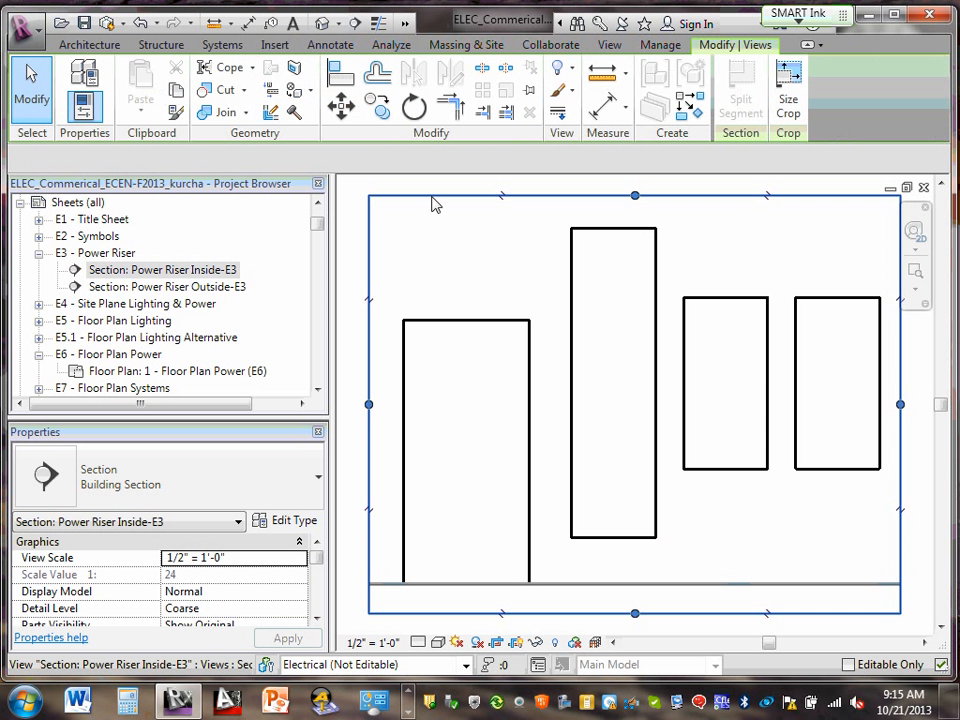
{"action": "left_click", "coordinate": [348, 284]}
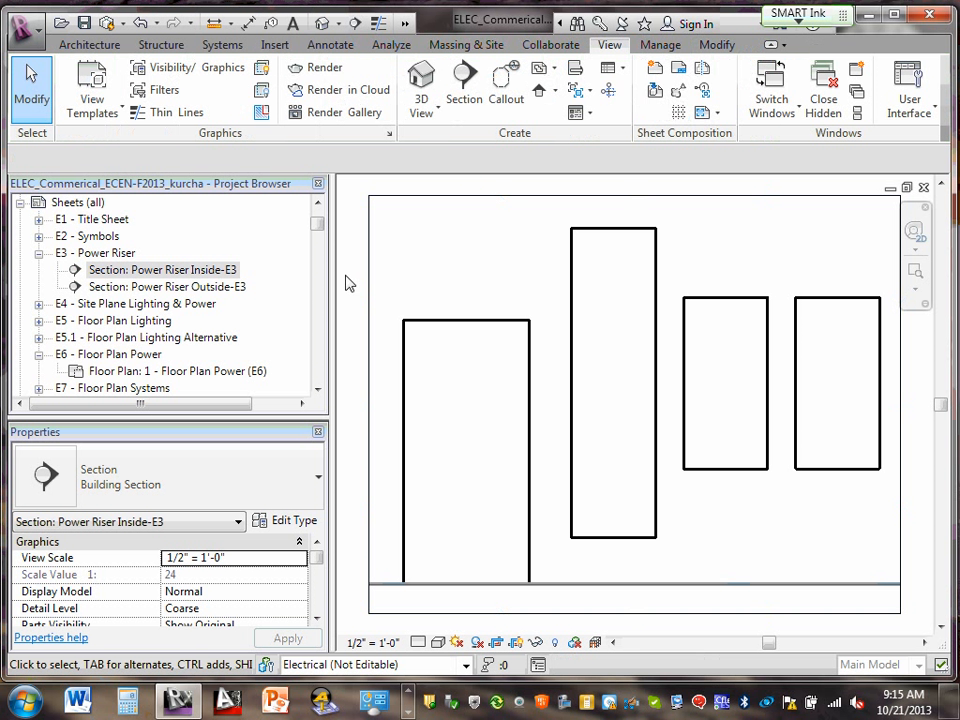
{"action": "left_click", "coordinate": [517, 643]}
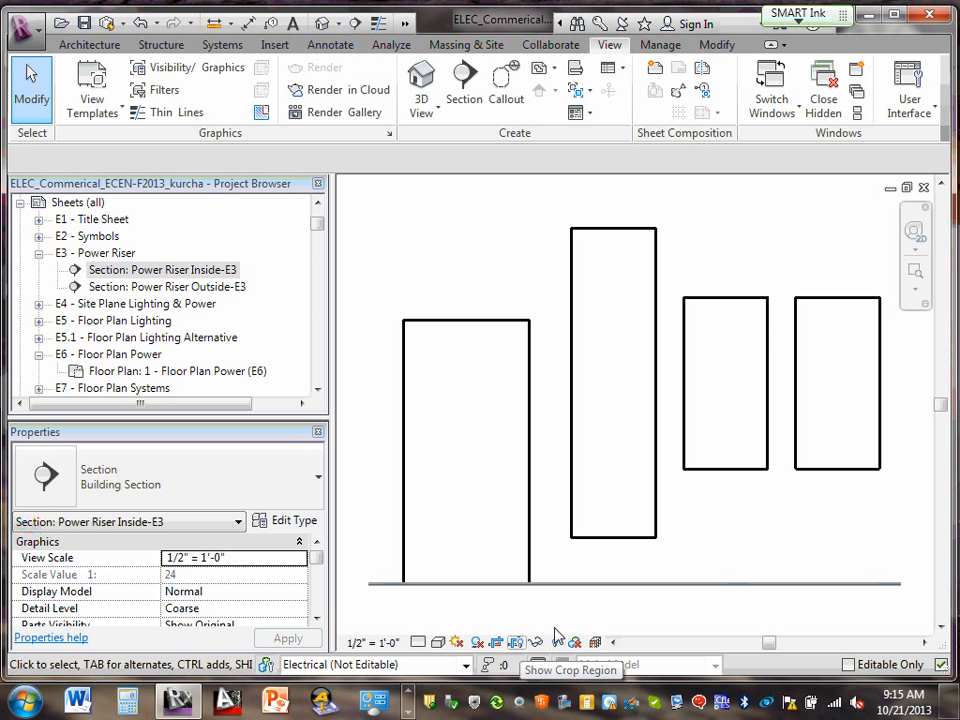
- Hide the imported ECDM2110-xfld1-Revit.dwg floor line in the inside riser section as an element
{"action": "left_click", "coordinate": [605, 589]}
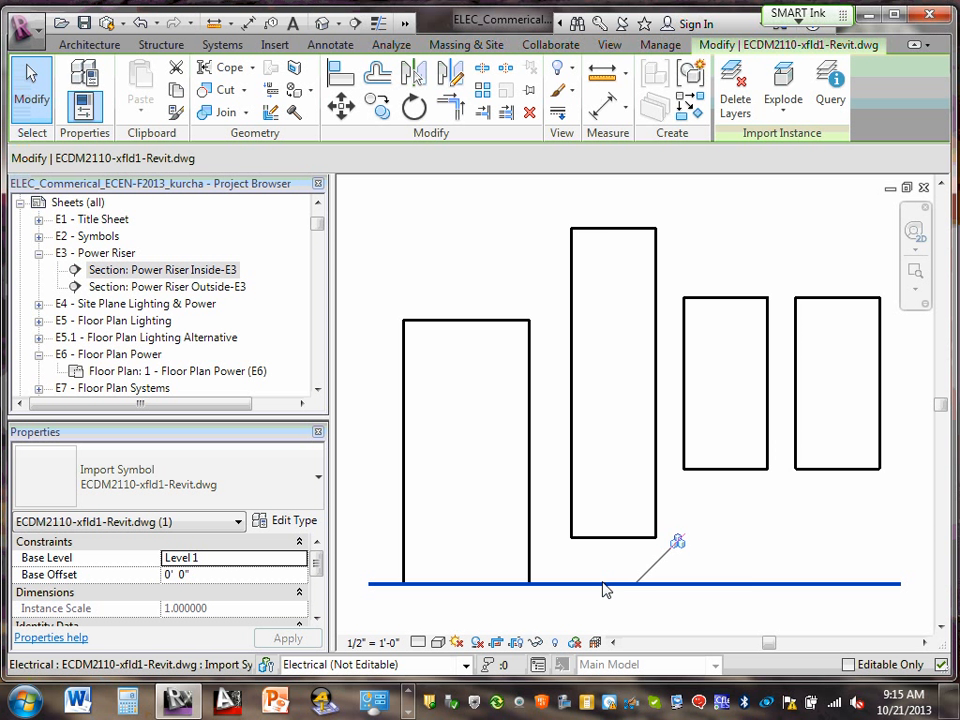
{"action": "right_click", "coordinate": [603, 589]}
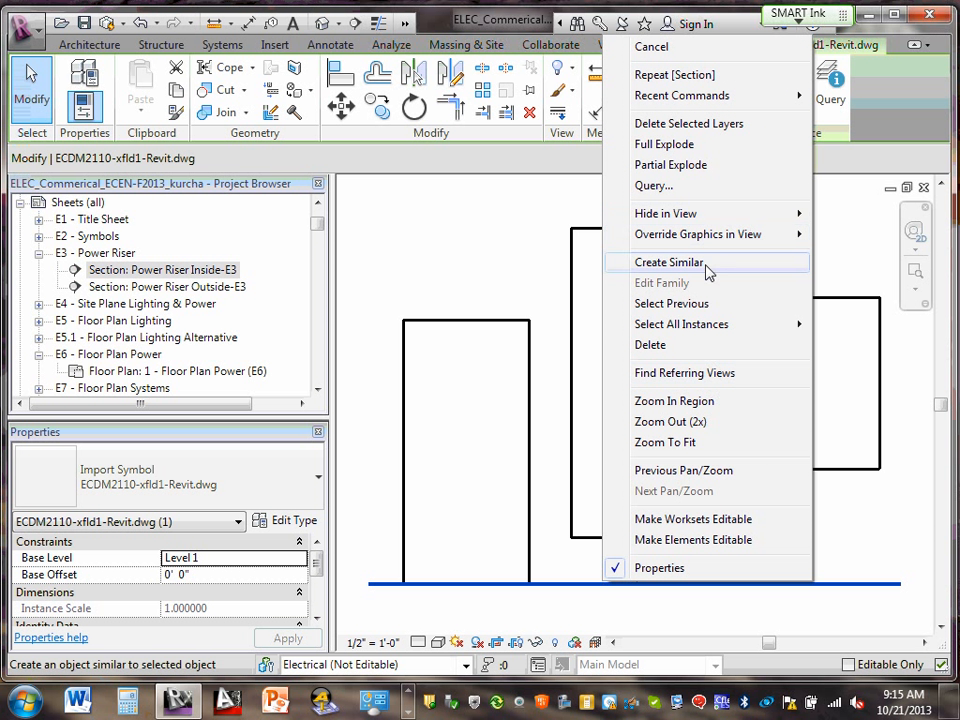
{"action": "mouse_move", "coordinate": [715, 220]}
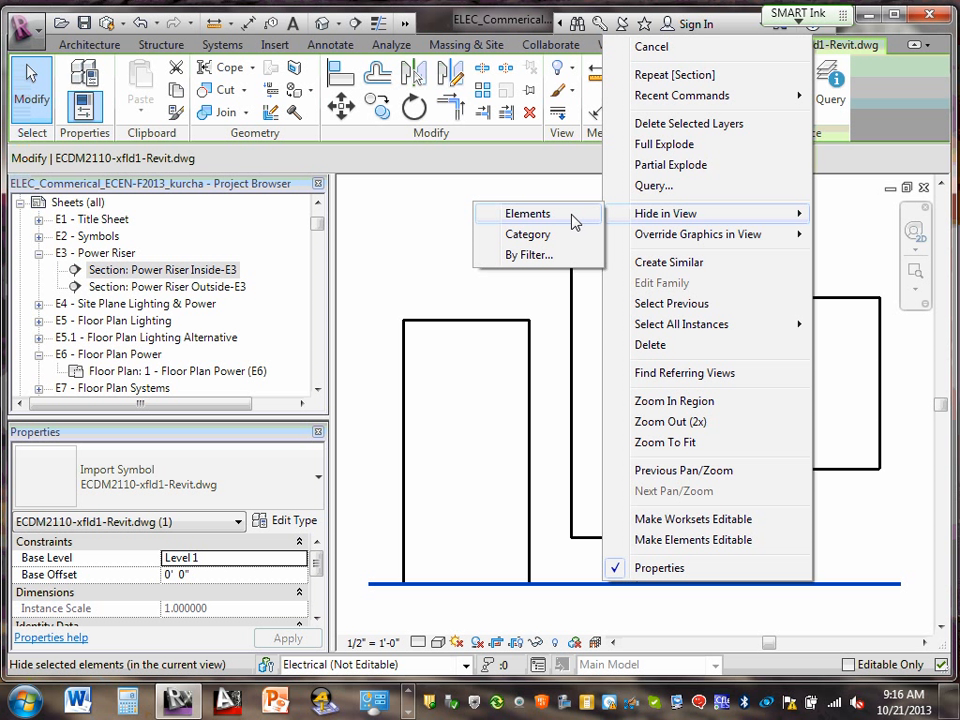
{"action": "left_click", "coordinate": [390, 248]}
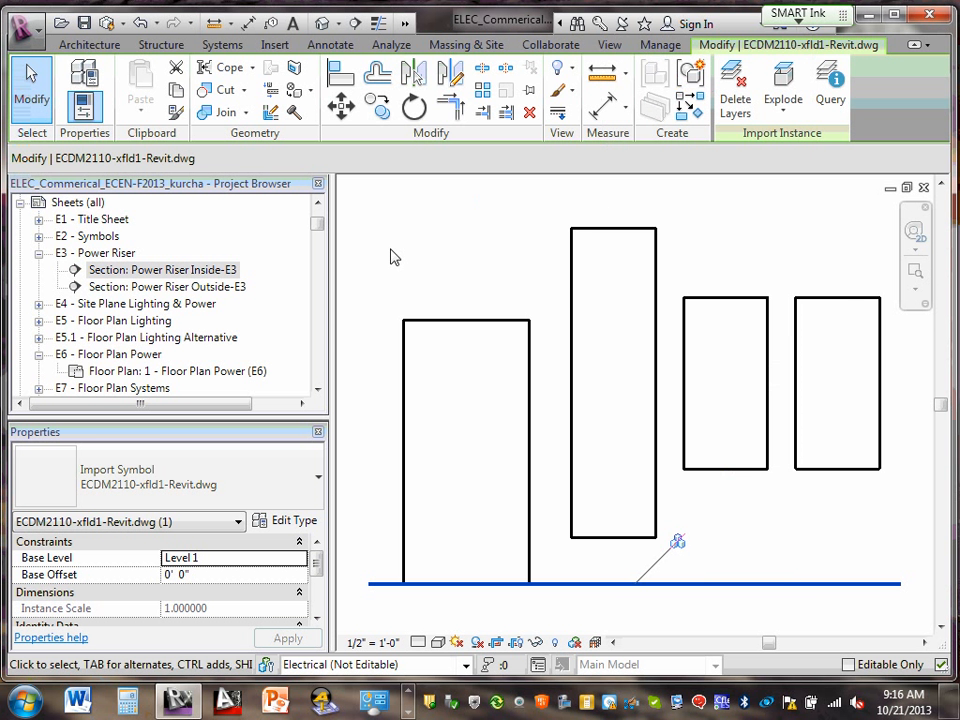
{"action": "left_click", "coordinate": [773, 541]}
{"action": "left_click", "coordinate": [736, 583]}
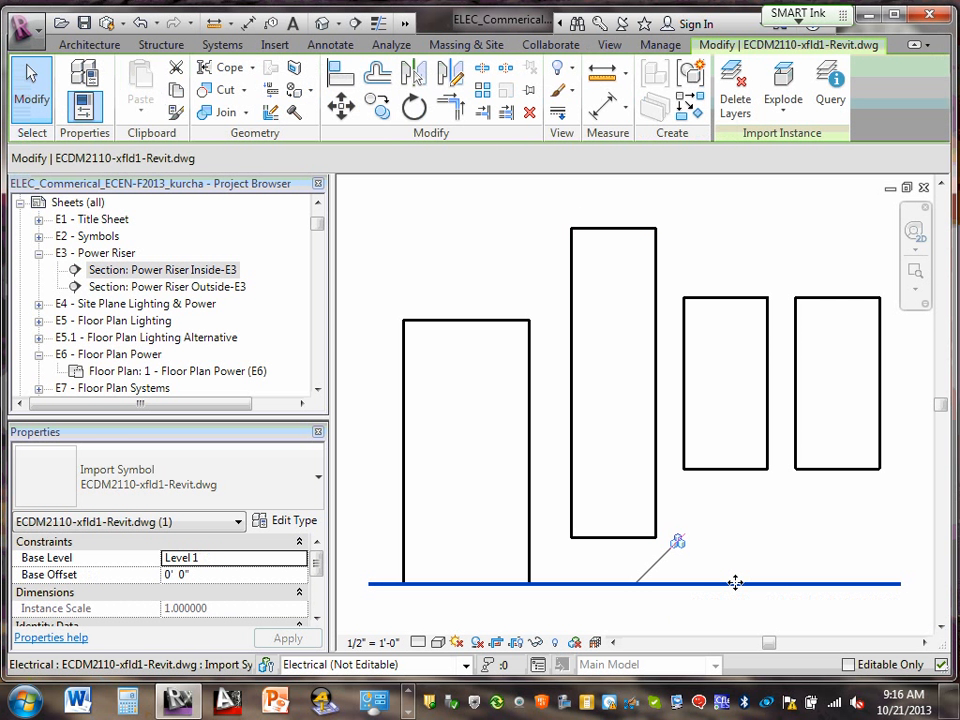
{"action": "right_click", "coordinate": [735, 583]}
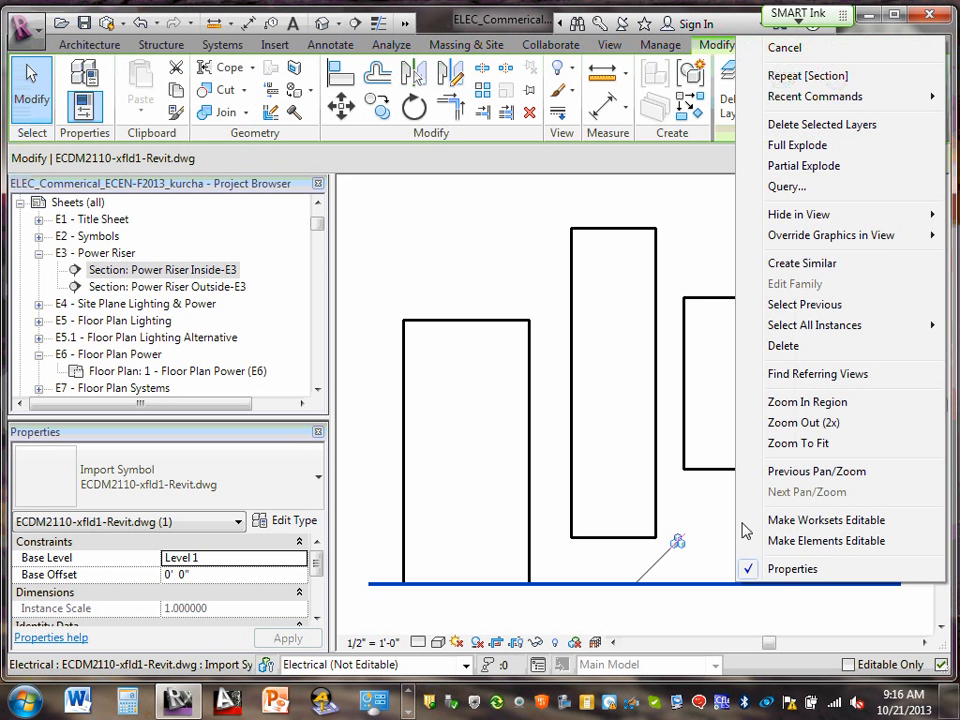
{"action": "mouse_move", "coordinate": [828, 218]}
{"action": "left_click", "coordinate": [678, 218]}
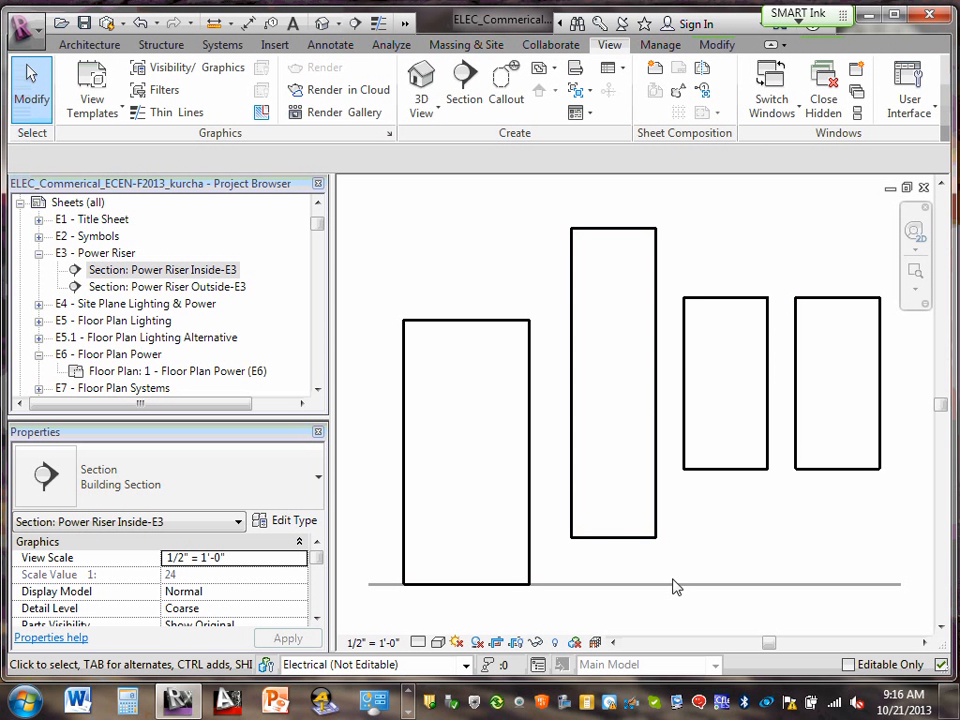
- Try hiding the linked architectural model behind the remaining floor line in the inside riser section, and undo the hiding
{"action": "left_click", "coordinate": [672, 587]}
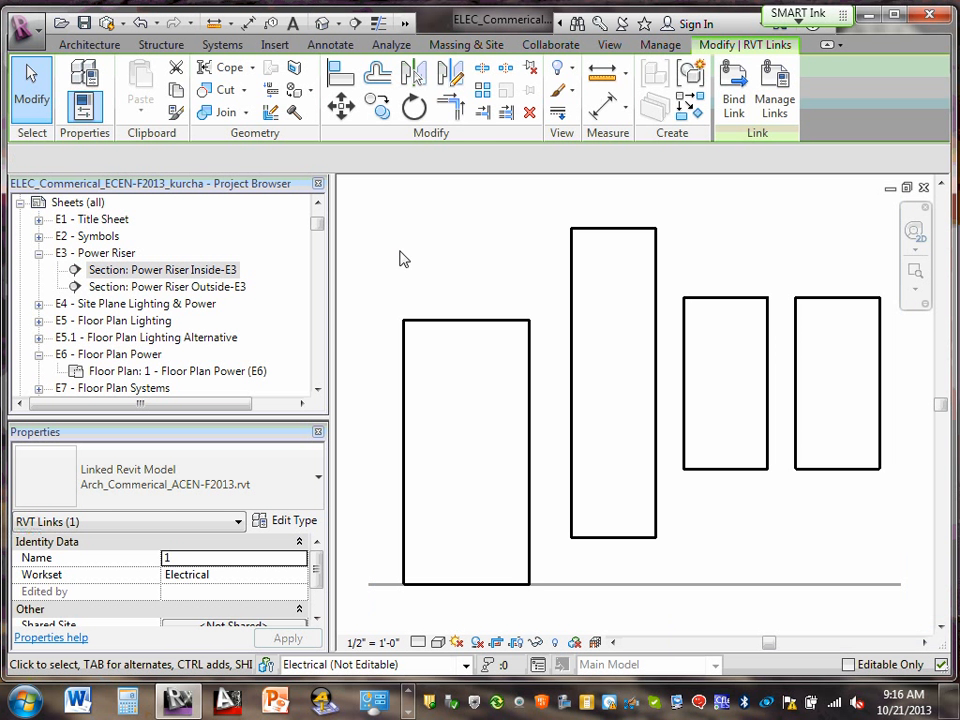
{"action": "left_click", "coordinate": [400, 262]}
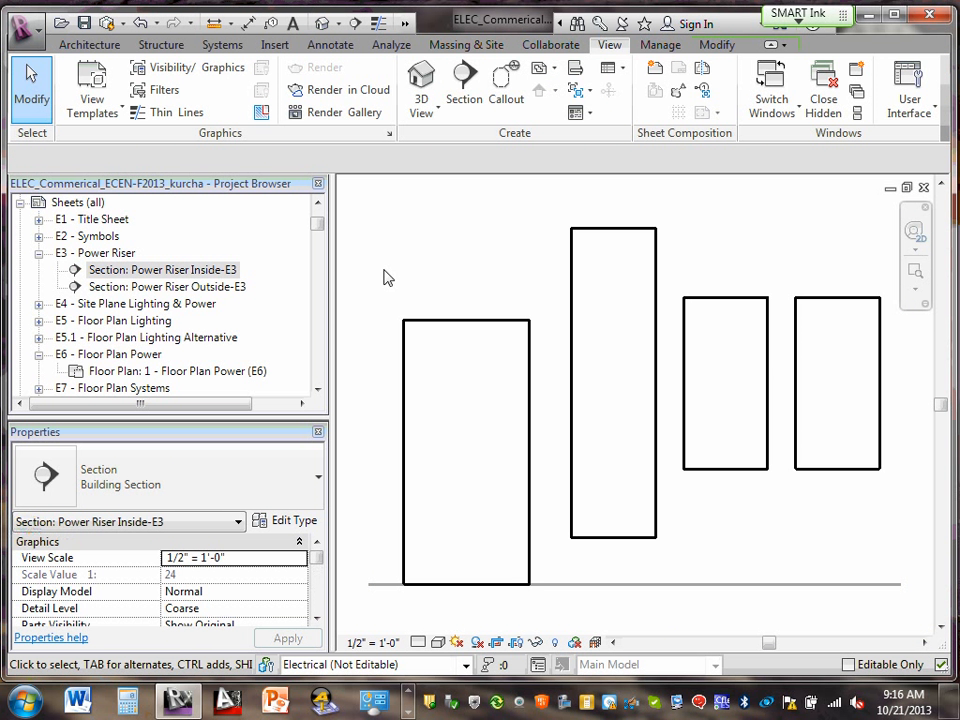
{"action": "left_click", "coordinate": [675, 586]}
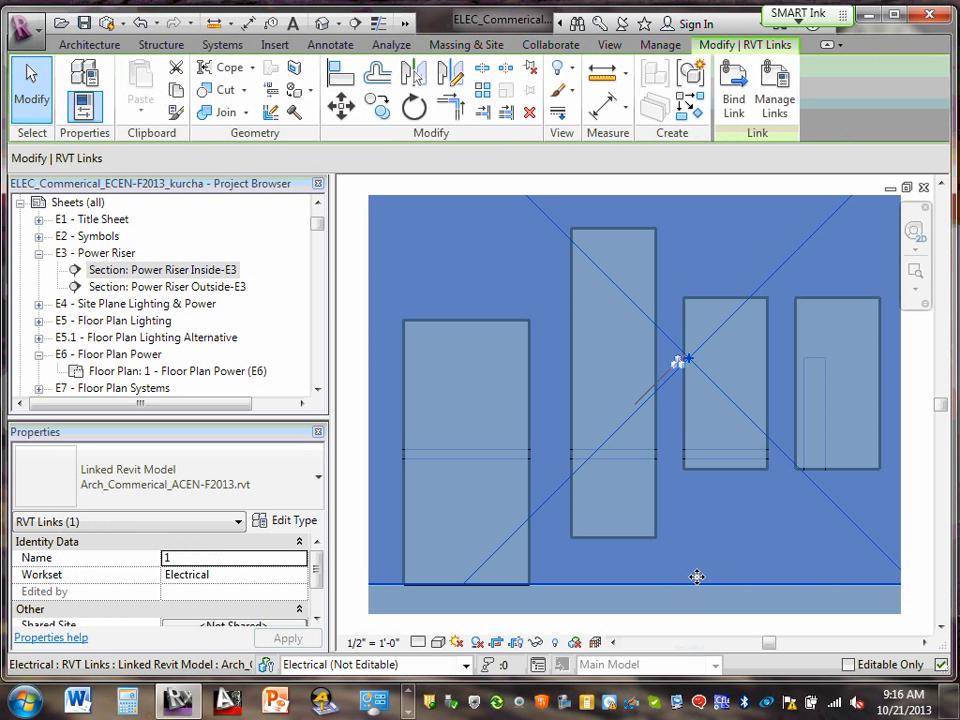
{"action": "left_click", "coordinate": [670, 512]}
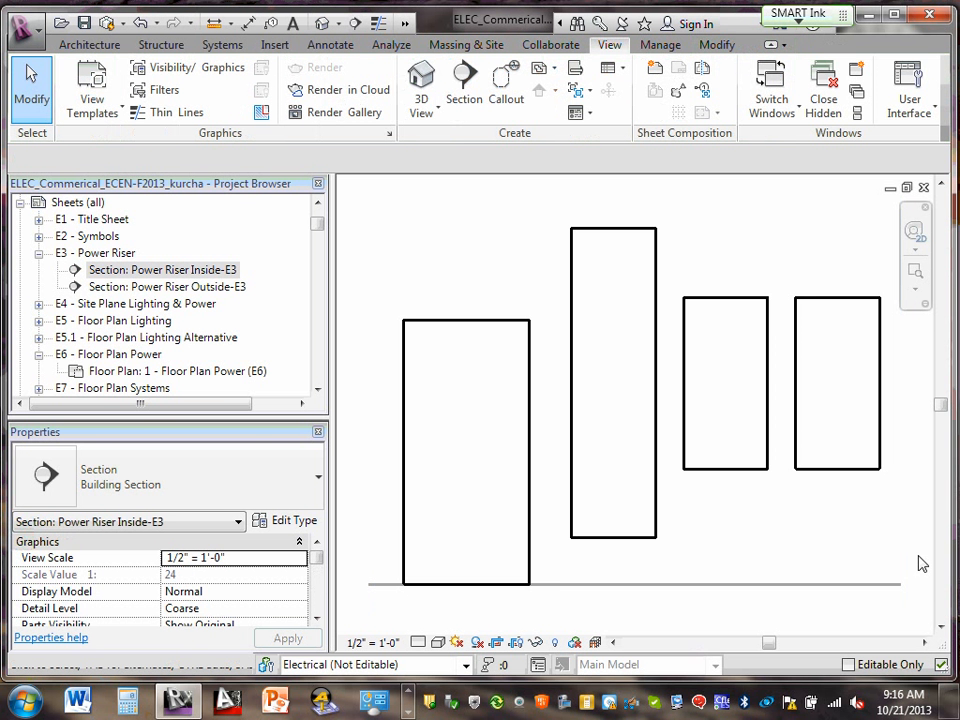
{"action": "left_click", "coordinate": [898, 590]}
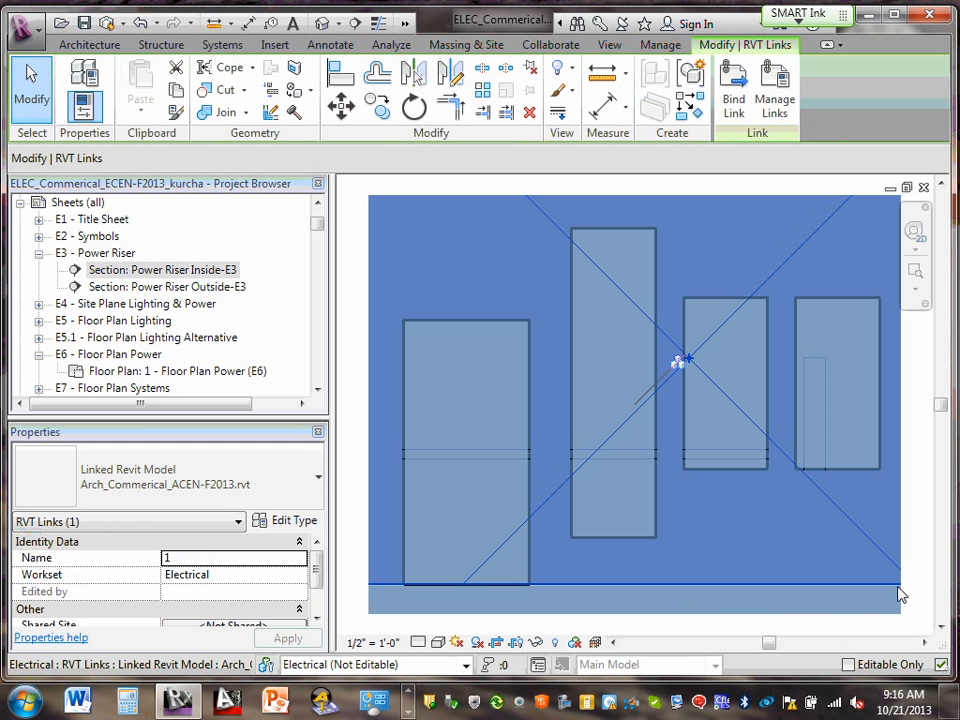
{"action": "right_click", "coordinate": [898, 594]}
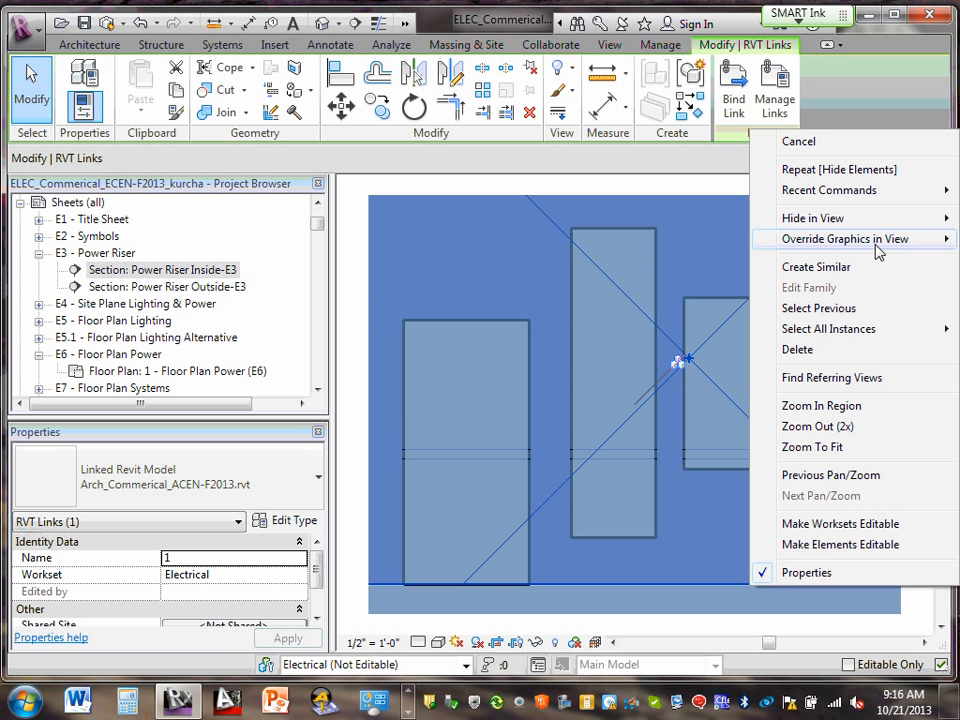
{"action": "mouse_move", "coordinate": [847, 222]}
{"action": "left_click", "coordinate": [683, 218]}
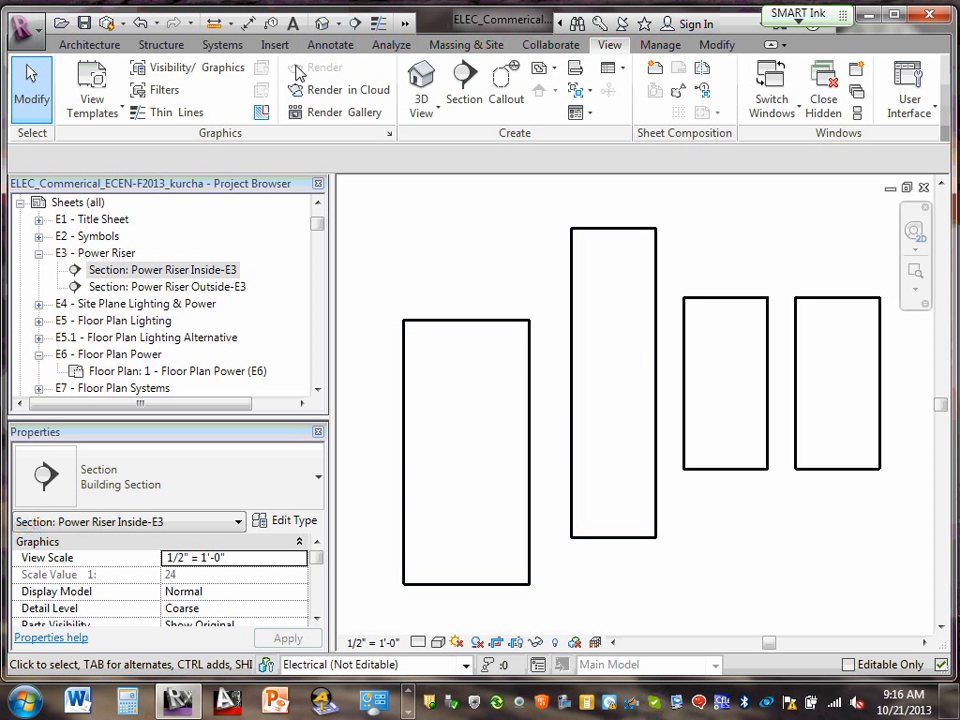
{"action": "left_click", "coordinate": [141, 30]}
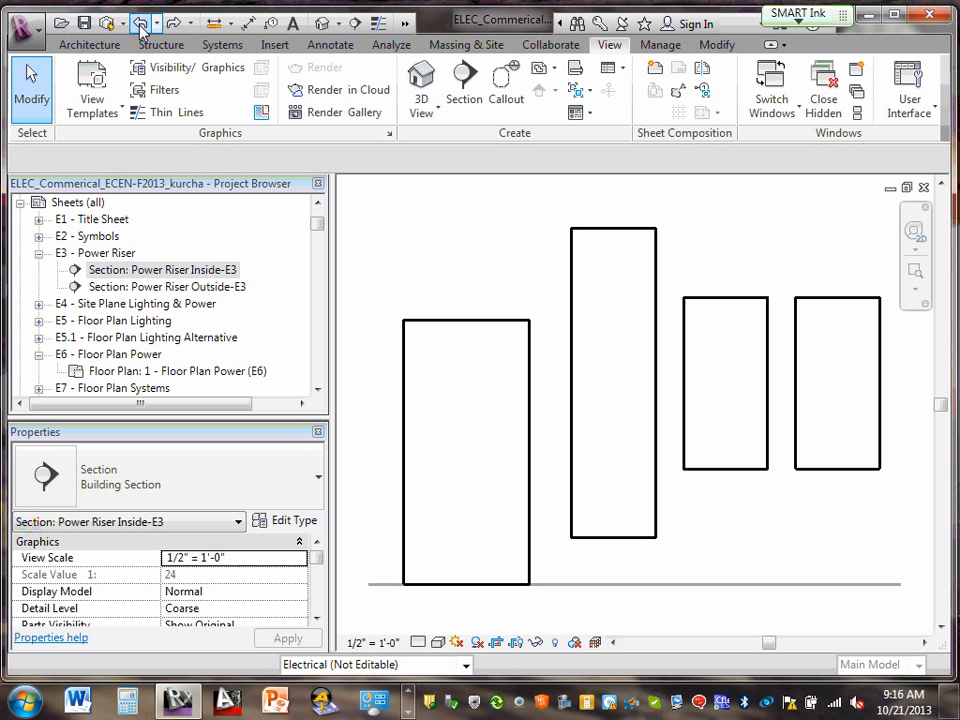
- Hide the linked model Arch_Commerical_ACEN-F2013.rvt in the inside riser section as an element
{"action": "left_click", "coordinate": [836, 587]}
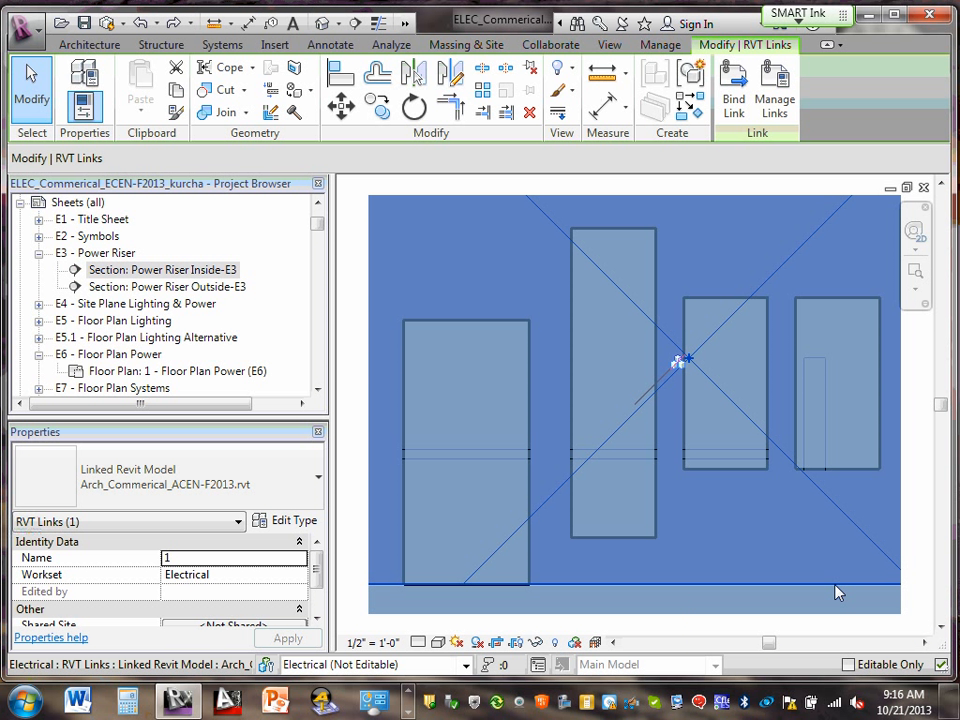
{"action": "right_click", "coordinate": [836, 592]}
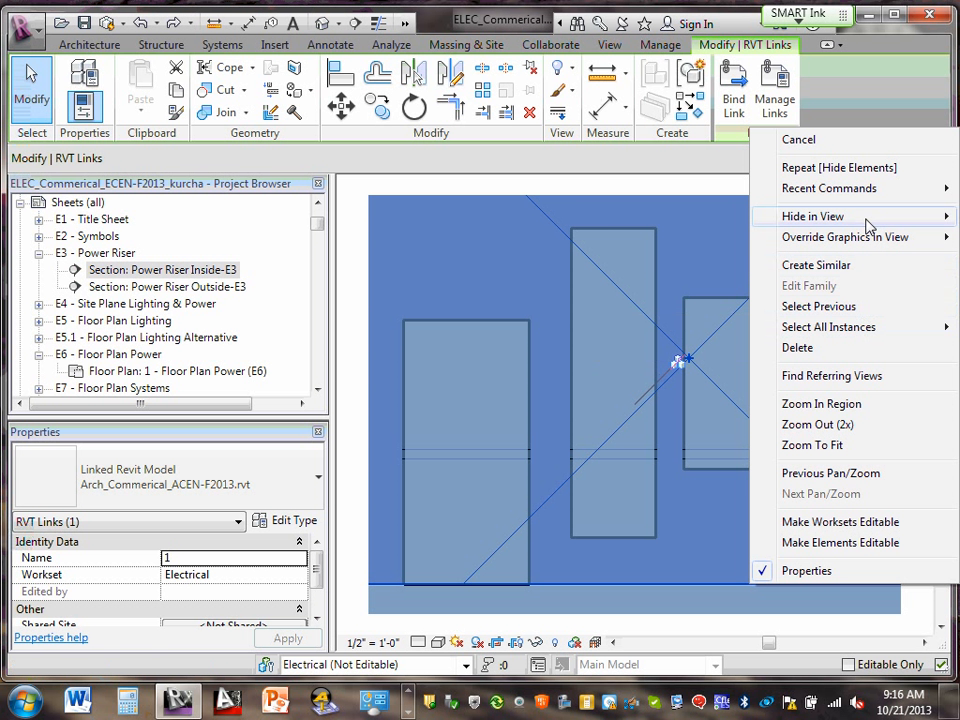
{"action": "mouse_move", "coordinate": [868, 218]}
{"action": "left_click", "coordinate": [678, 217]}
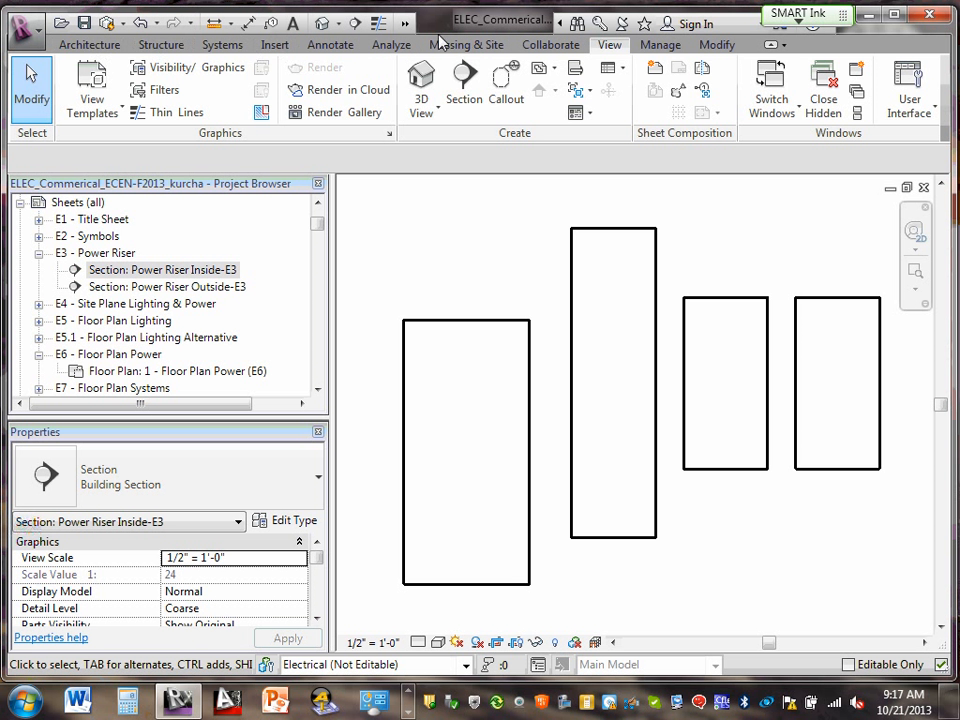
- Tag the automatic transfer switch and the three panels in the inside riser section by category, without leaders
{"action": "left_click", "coordinate": [331, 45]}
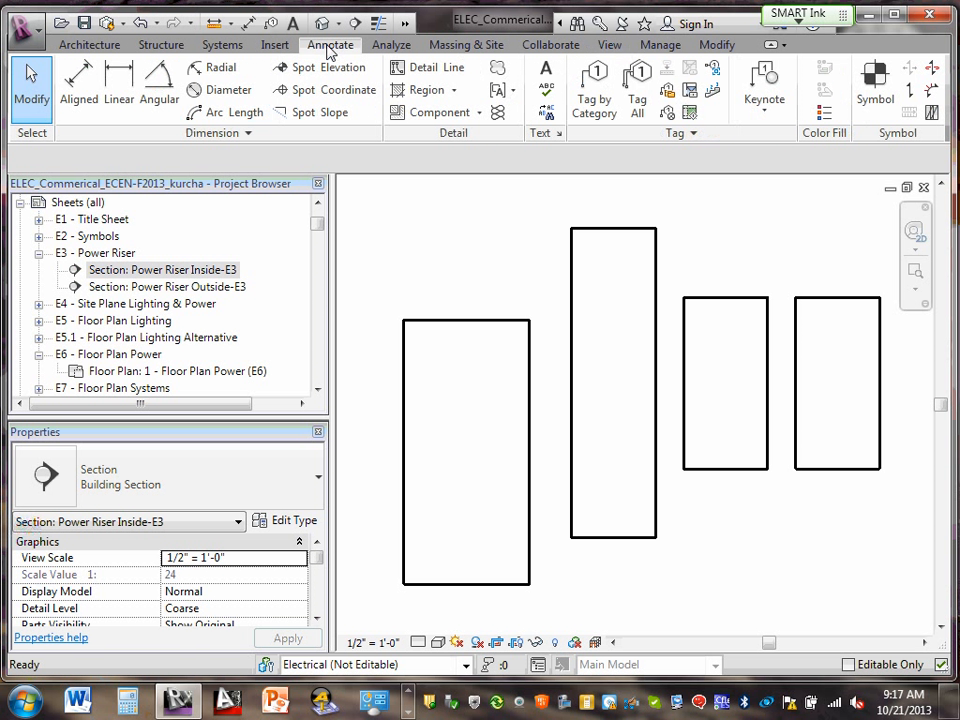
{"action": "left_click", "coordinate": [598, 78]}
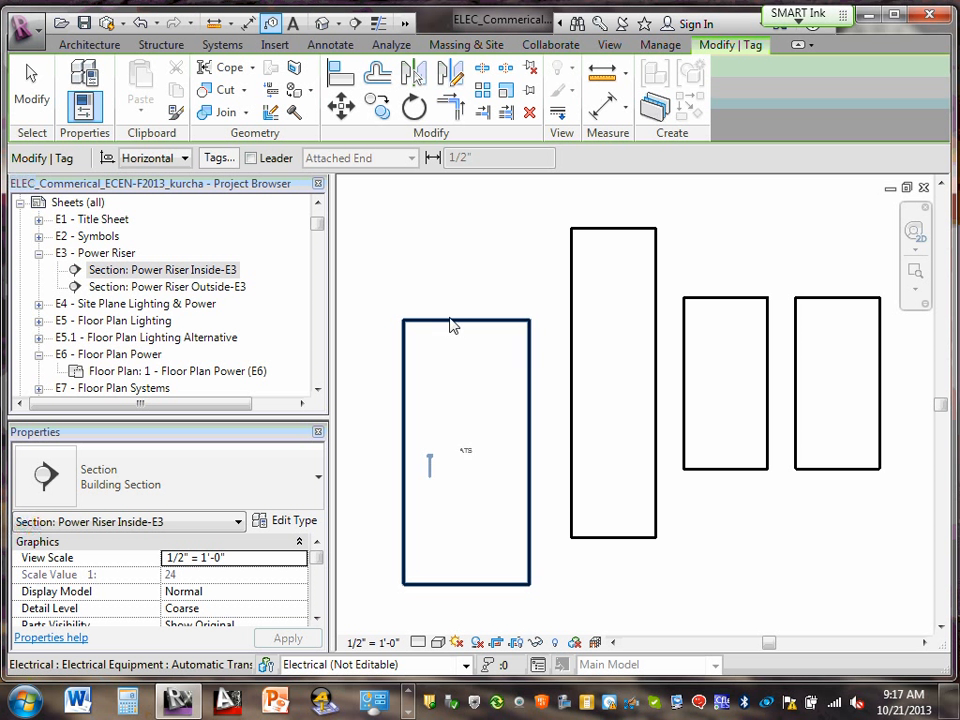
{"action": "left_click", "coordinate": [405, 390]}
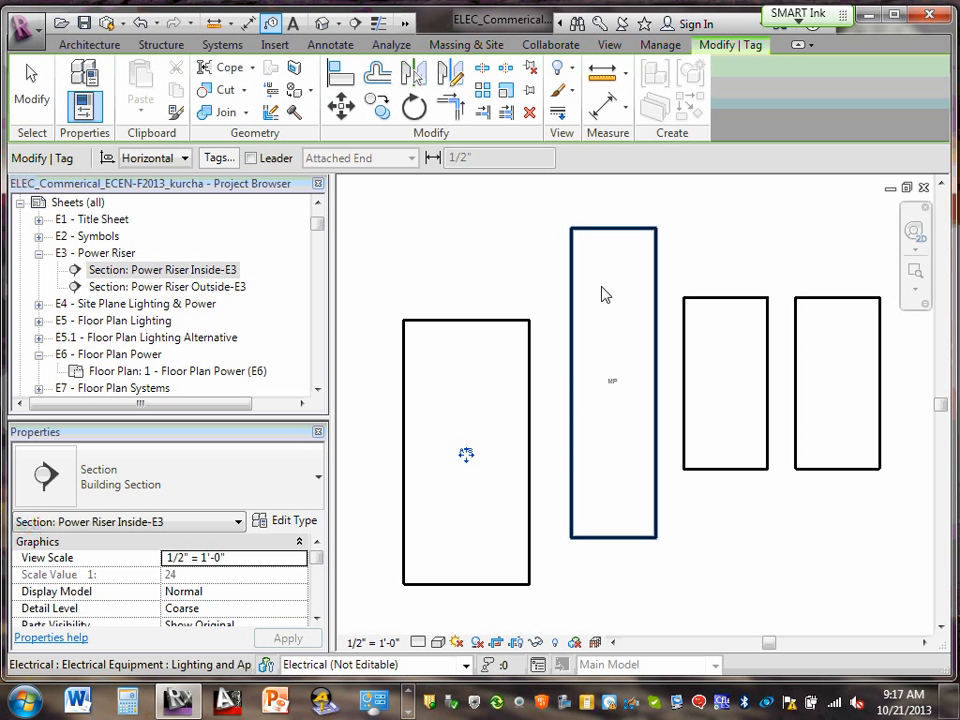
{"action": "left_click", "coordinate": [572, 247]}
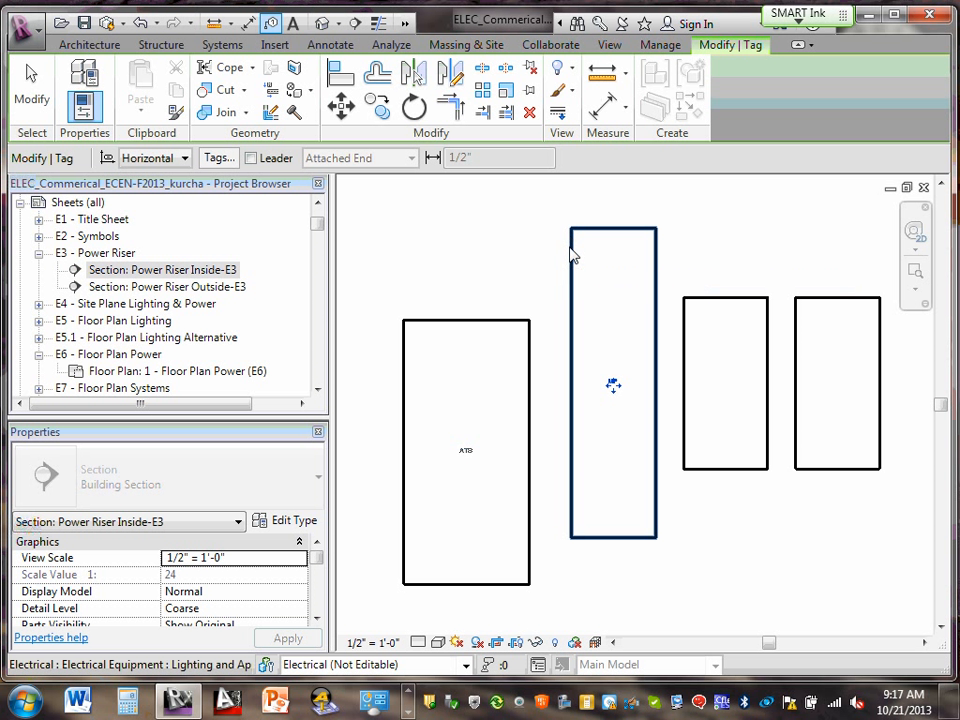
{"action": "left_click", "coordinate": [690, 338]}
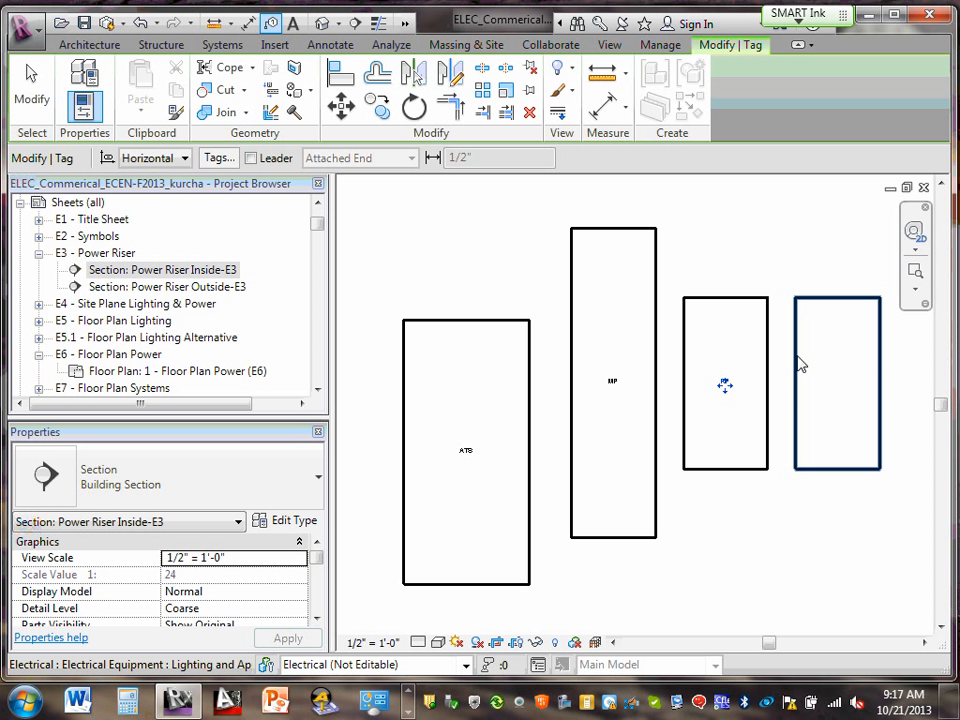
{"action": "left_click", "coordinate": [800, 364]}
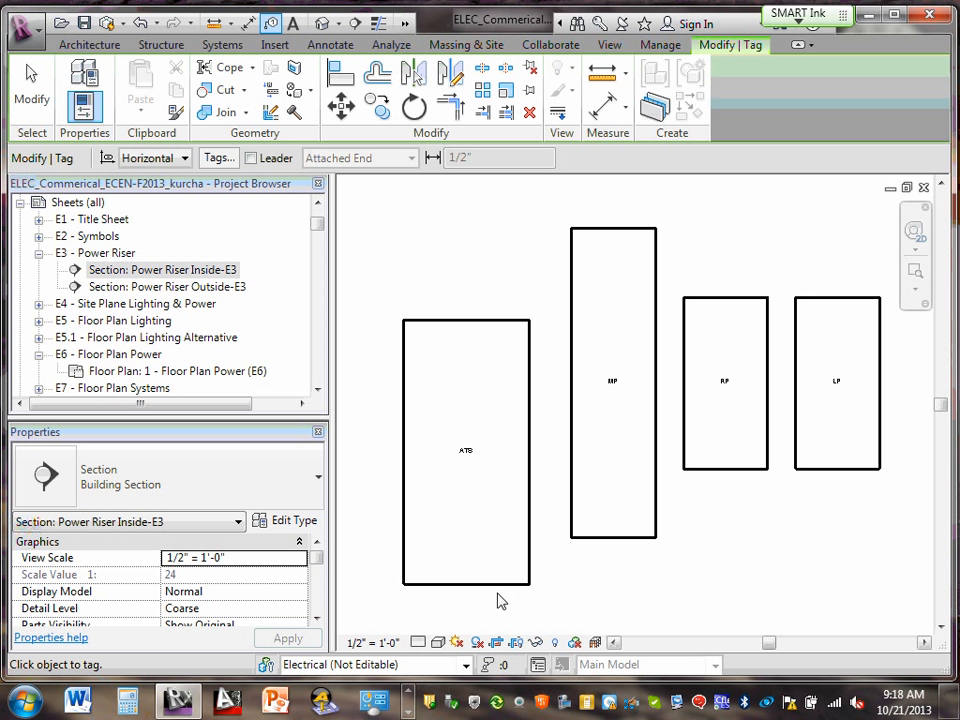
- Open the section Power Riser Outside-E3 and hide its crop region
{"action": "double_click", "coordinate": [209, 290]}
{"action": "double_click", "coordinate": [209, 288]}
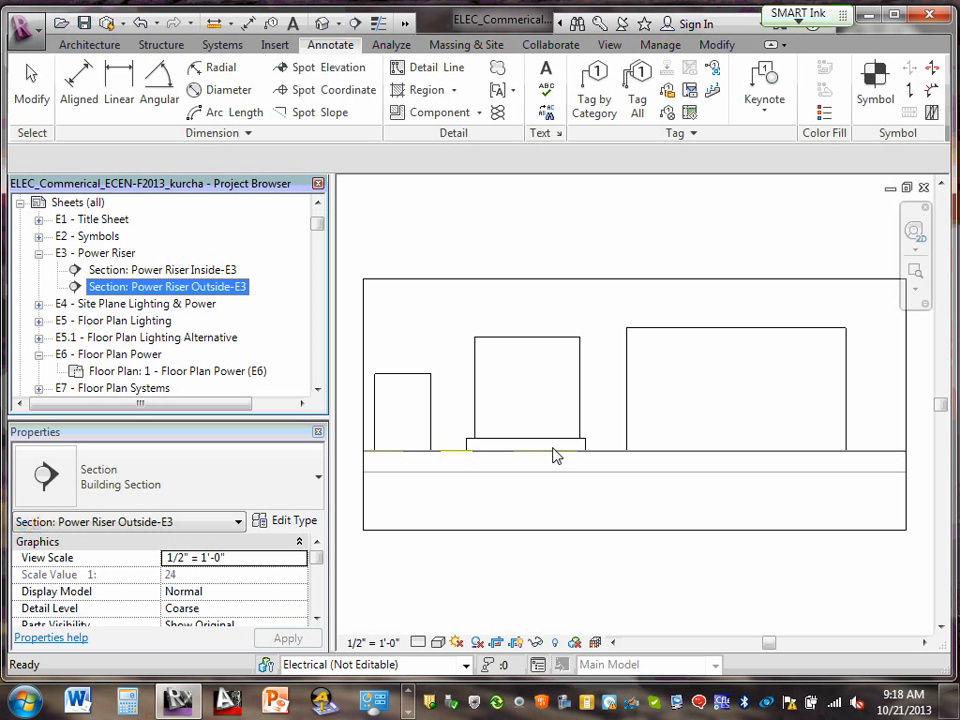
{"action": "left_click", "coordinate": [519, 534]}
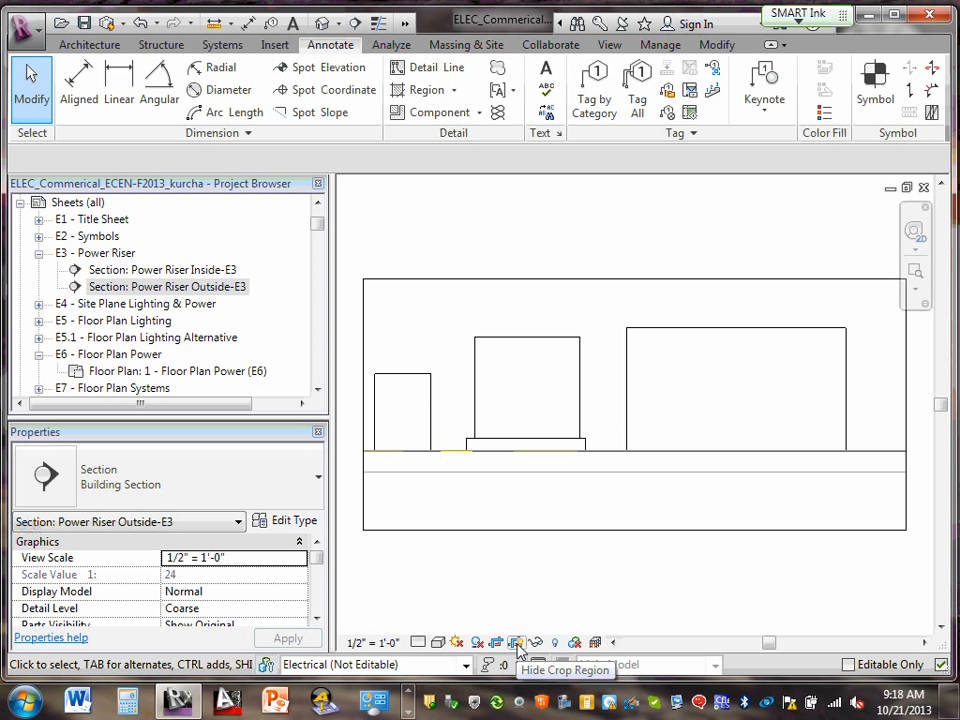
{"action": "left_click", "coordinate": [519, 644]}
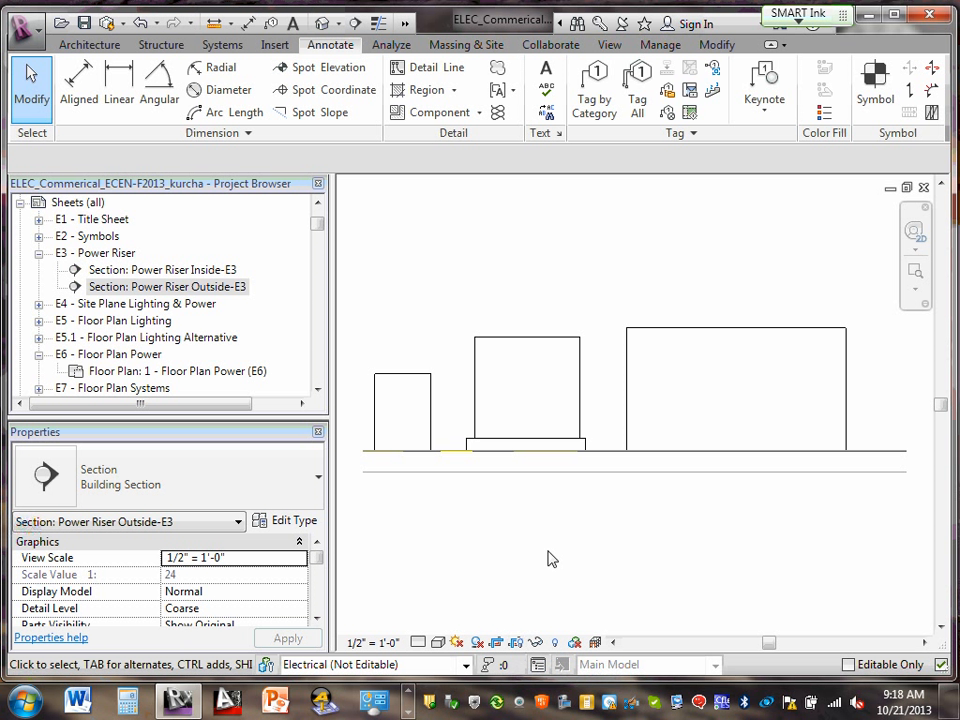
- Hide the linked model Arch_Commerical_ACEN-F2013.rvt in the outside riser section as an element
{"action": "left_click", "coordinate": [591, 477]}
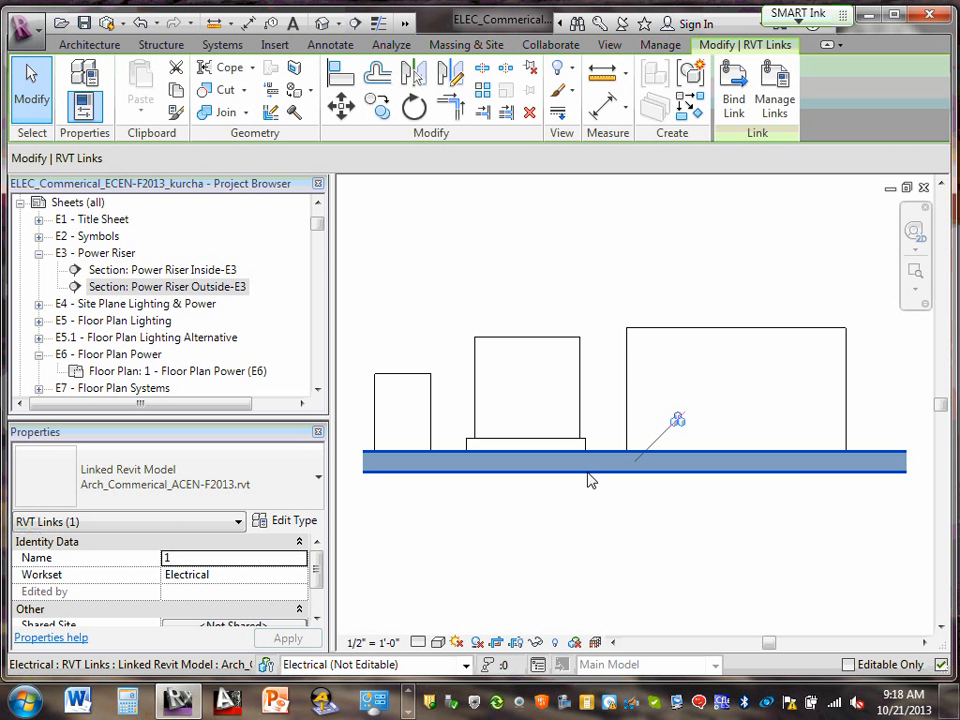
{"action": "right_click", "coordinate": [590, 478]}
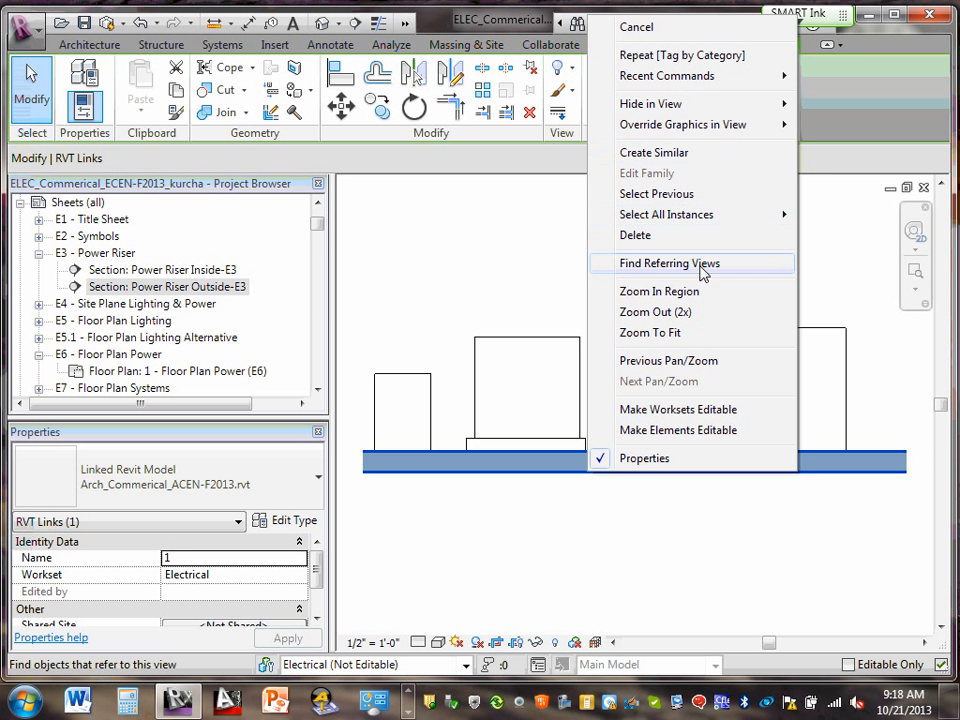
{"action": "mouse_move", "coordinate": [720, 104]}
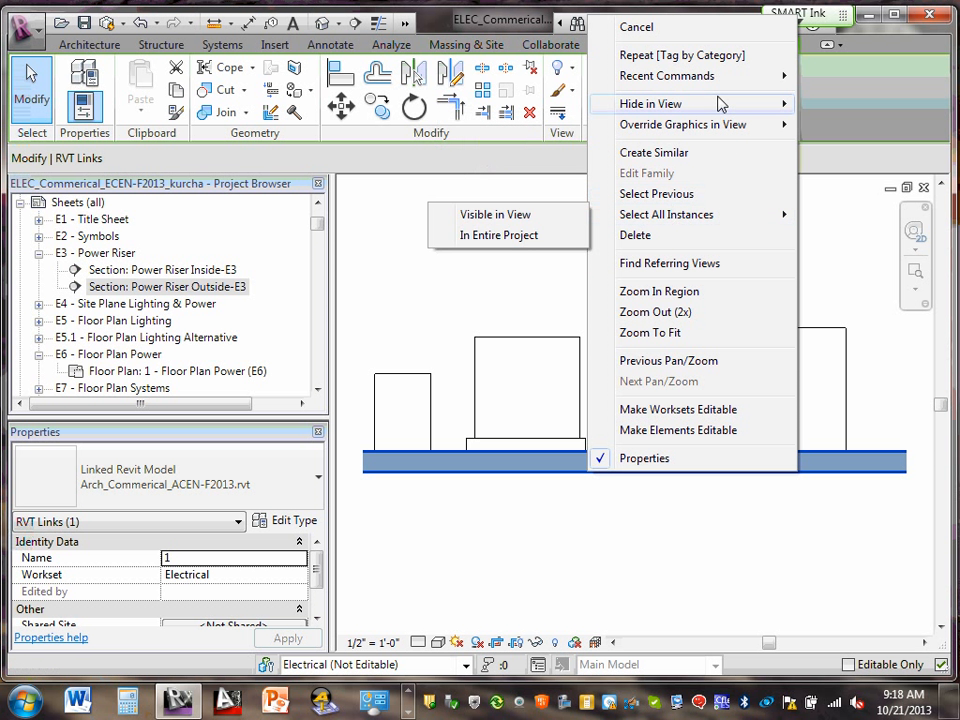
{"action": "left_click", "coordinate": [511, 109]}
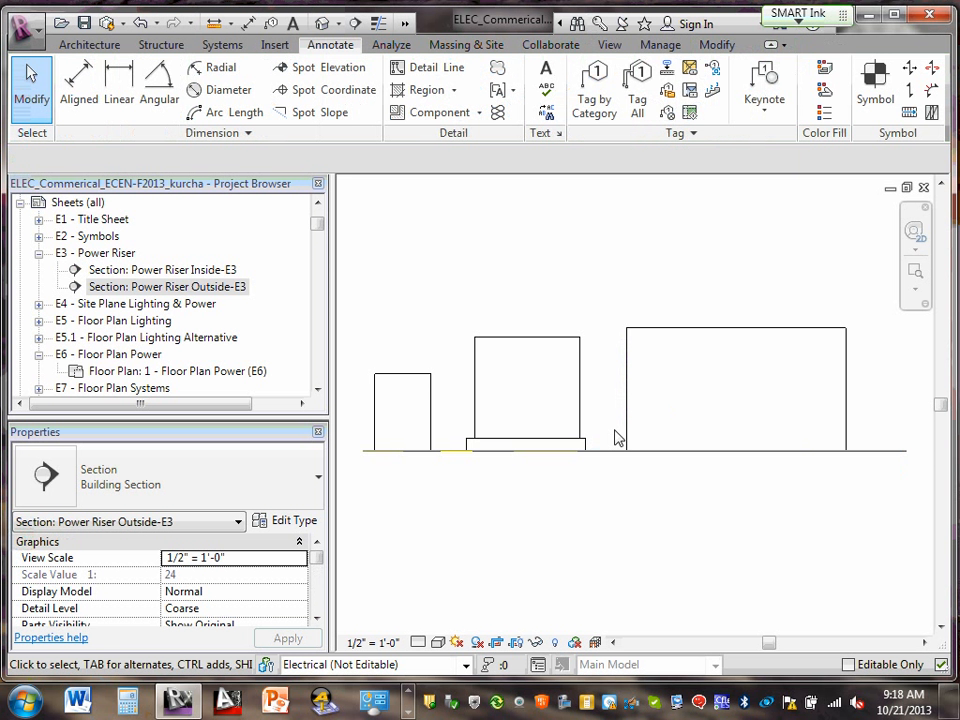
- Hide the imported ECDM2110-xfld1-Revit.dwg ground line in the outside riser section as an element
{"action": "left_click", "coordinate": [900, 451]}
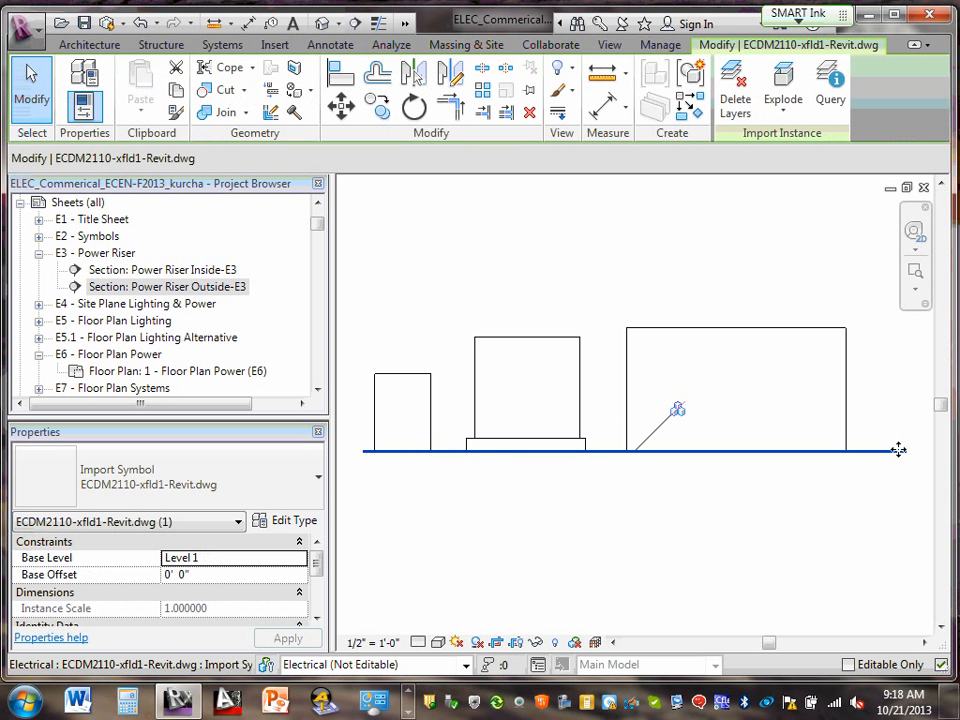
{"action": "right_click", "coordinate": [898, 451]}
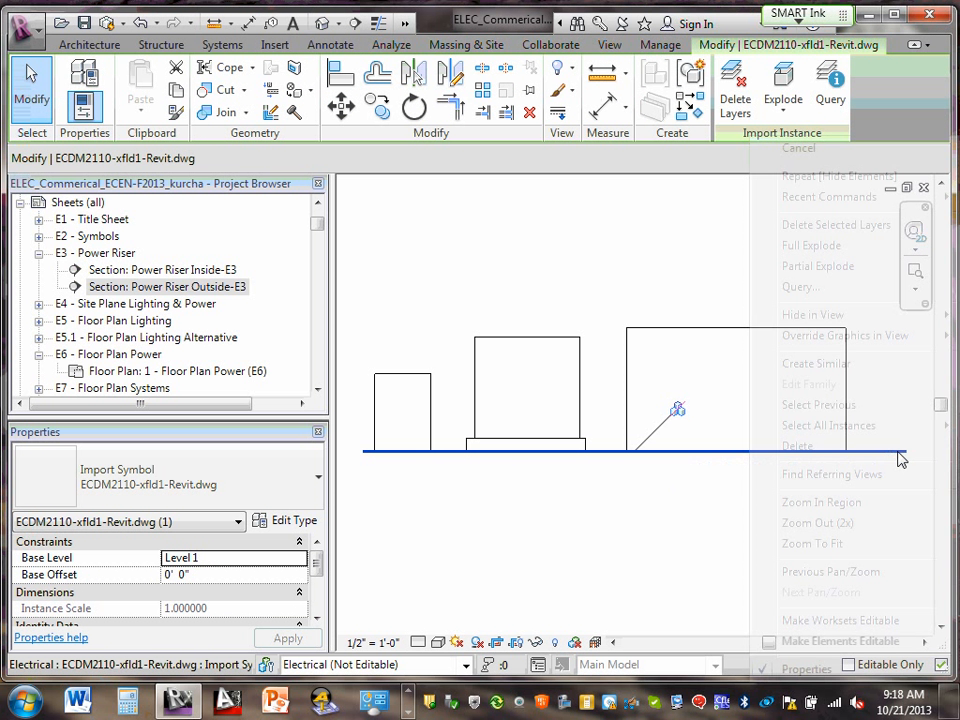
{"action": "mouse_move", "coordinate": [820, 316]}
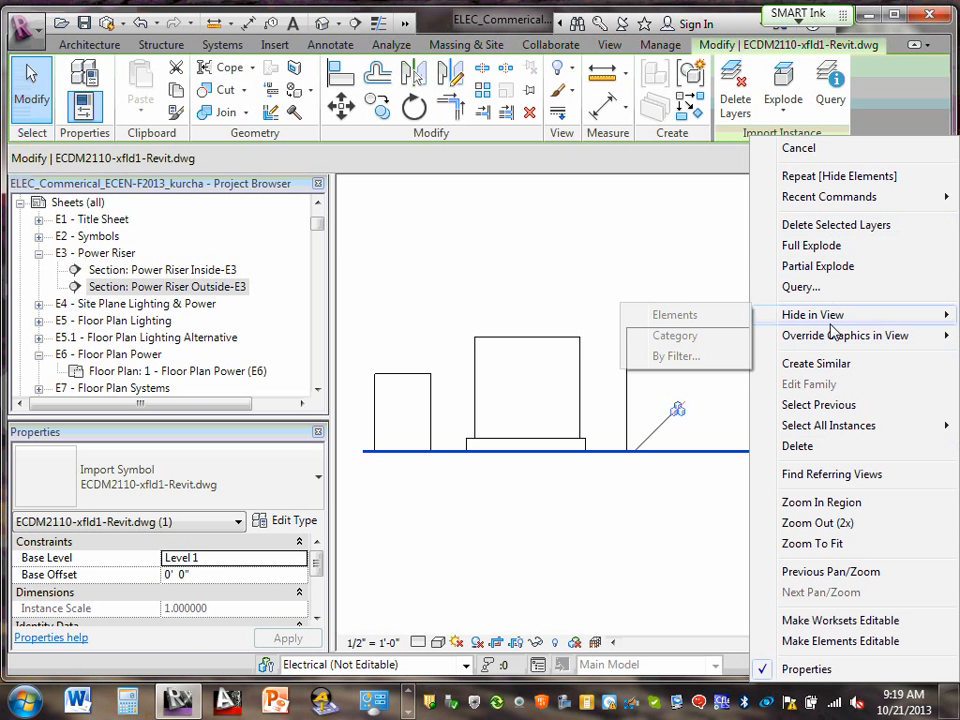
{"action": "left_click", "coordinate": [729, 318]}
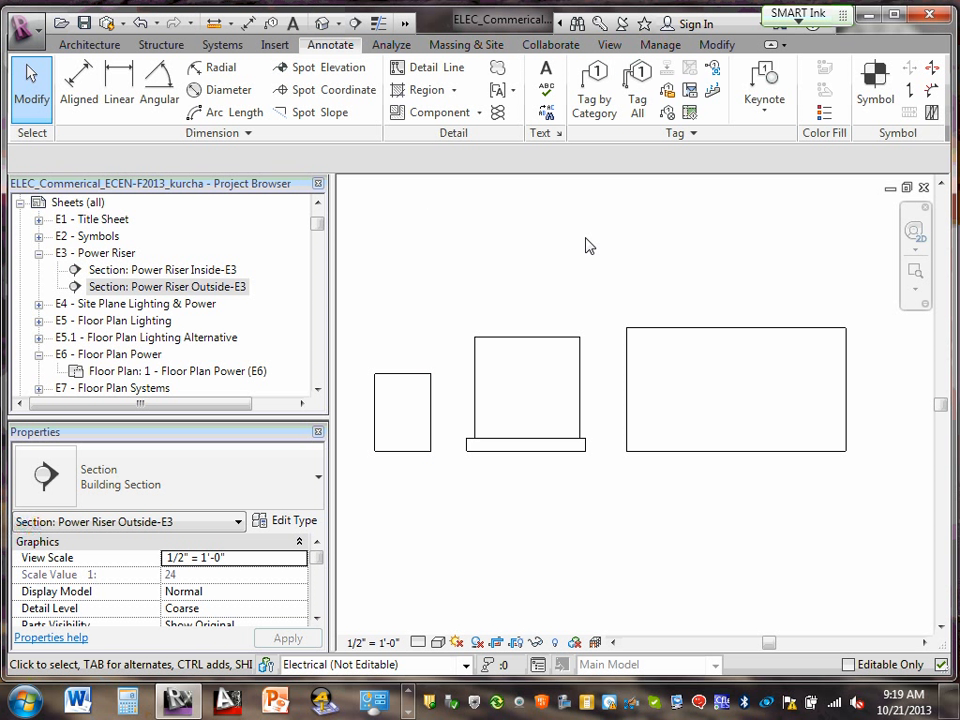
- Tag the three pieces of electrical equipment in the outside riser section by category, without leaders
{"action": "left_click", "coordinate": [594, 92]}
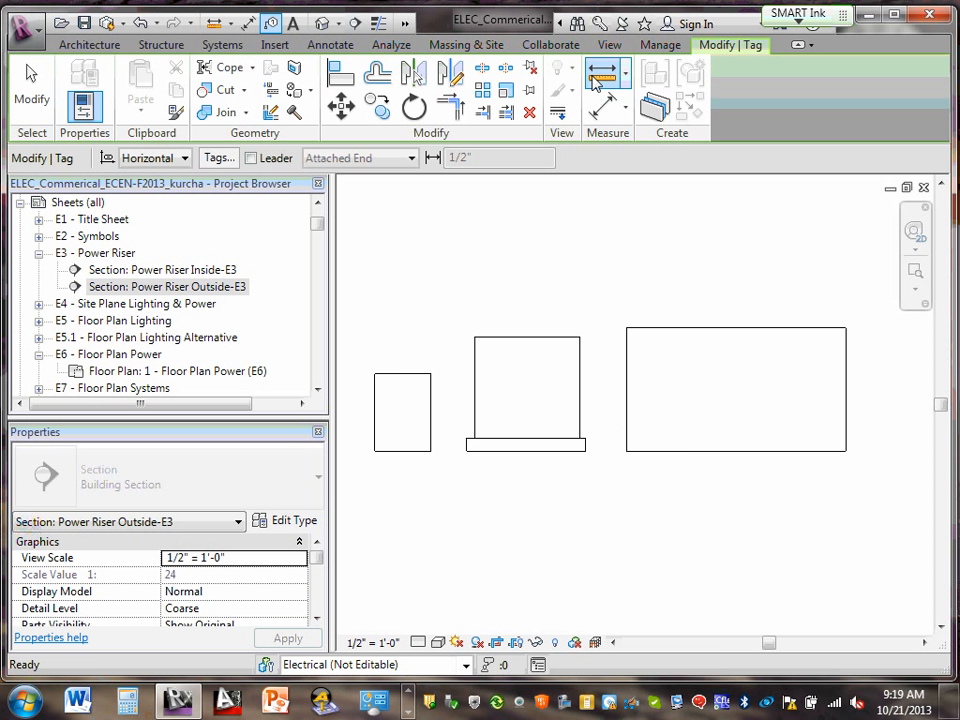
{"action": "left_click", "coordinate": [399, 406]}
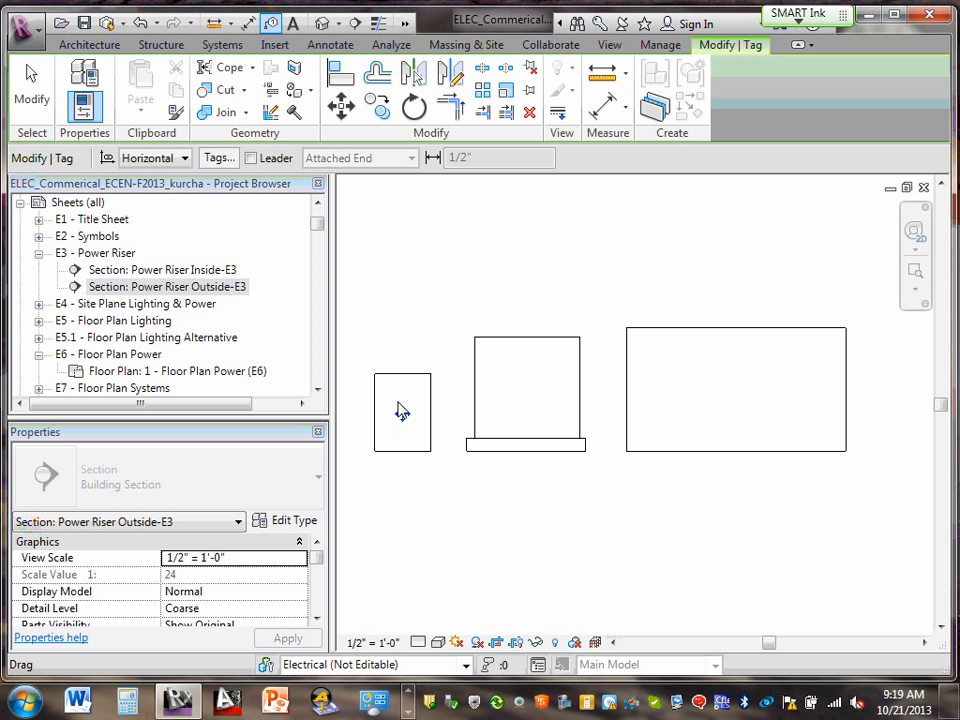
{"action": "left_click", "coordinate": [534, 399]}
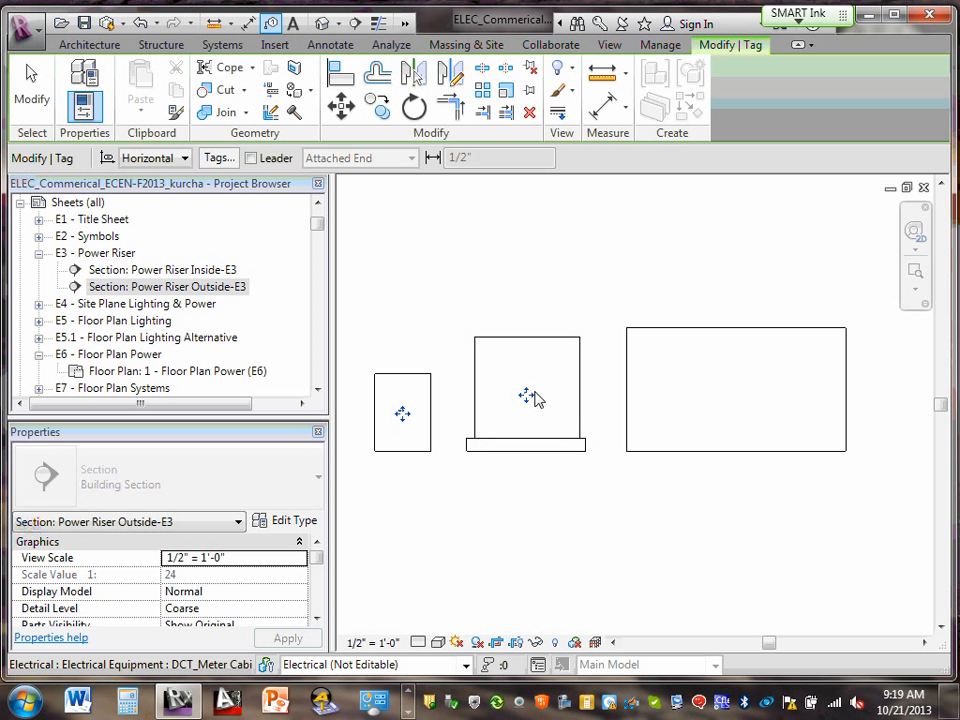
{"action": "left_click", "coordinate": [741, 387]}
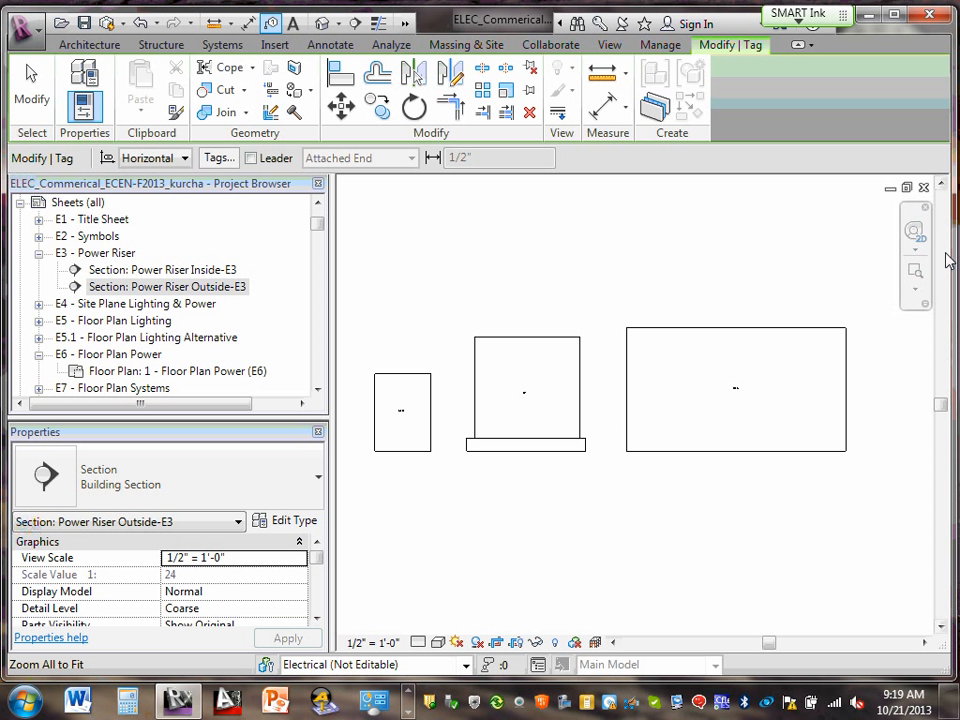
{"action": "left_click", "coordinate": [915, 289]}
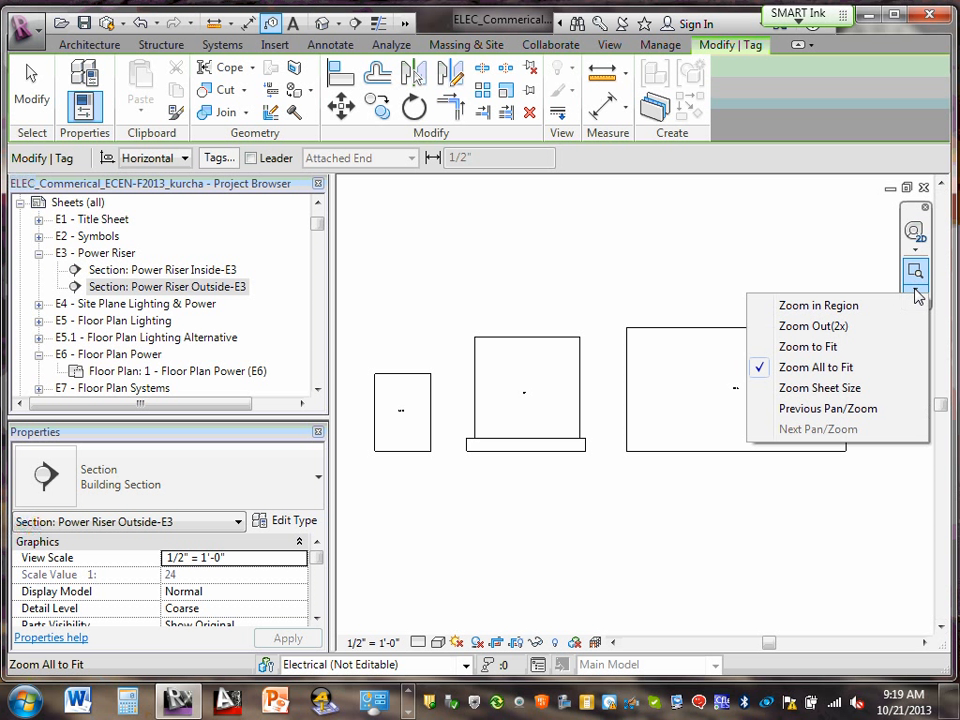
{"action": "left_click", "coordinate": [825, 306]}
{"action": "left_click_drag", "start_coordinate": [366, 312], "coordinate": [900, 525]}
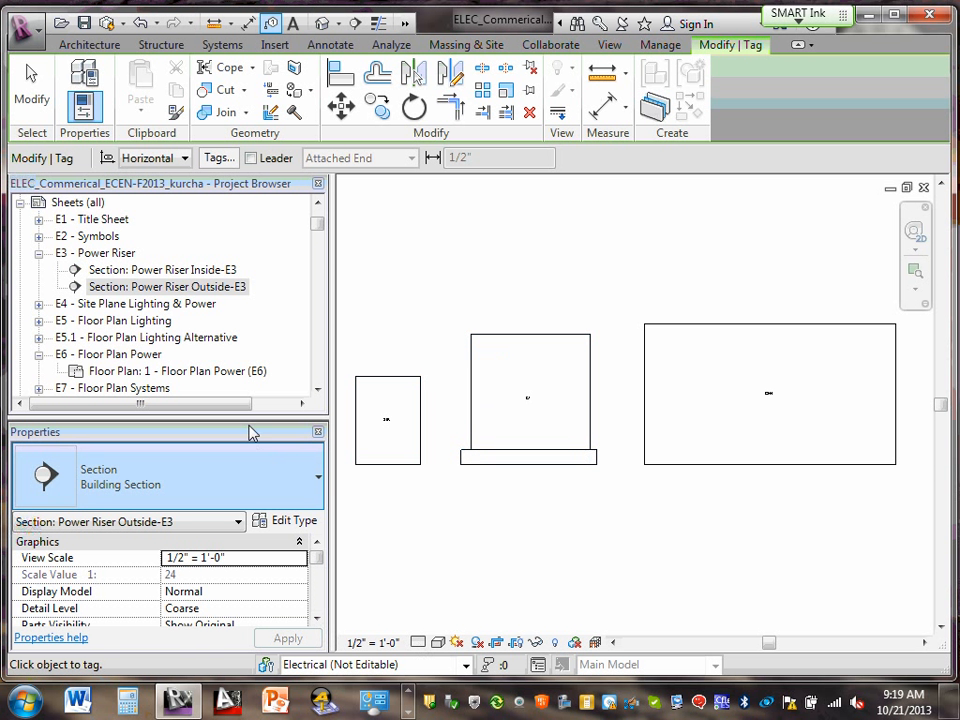
- Open sheet E3 - Power Riser and move the titles of both section viewports below the sheet border
{"action": "double_click", "coordinate": [105, 253]}
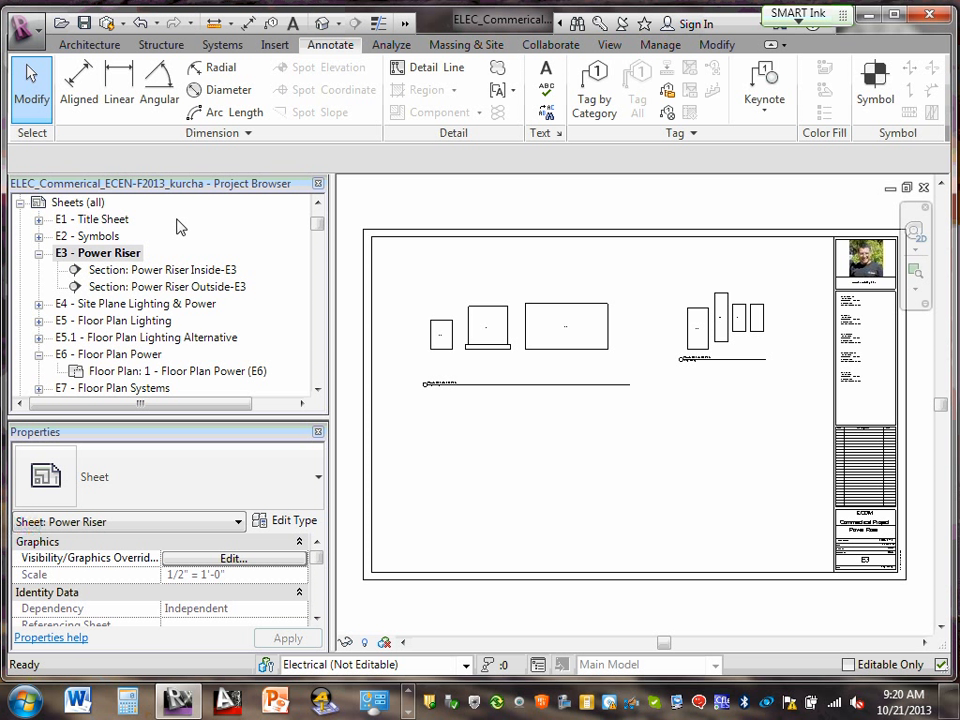
{"action": "left_click", "coordinate": [441, 390]}
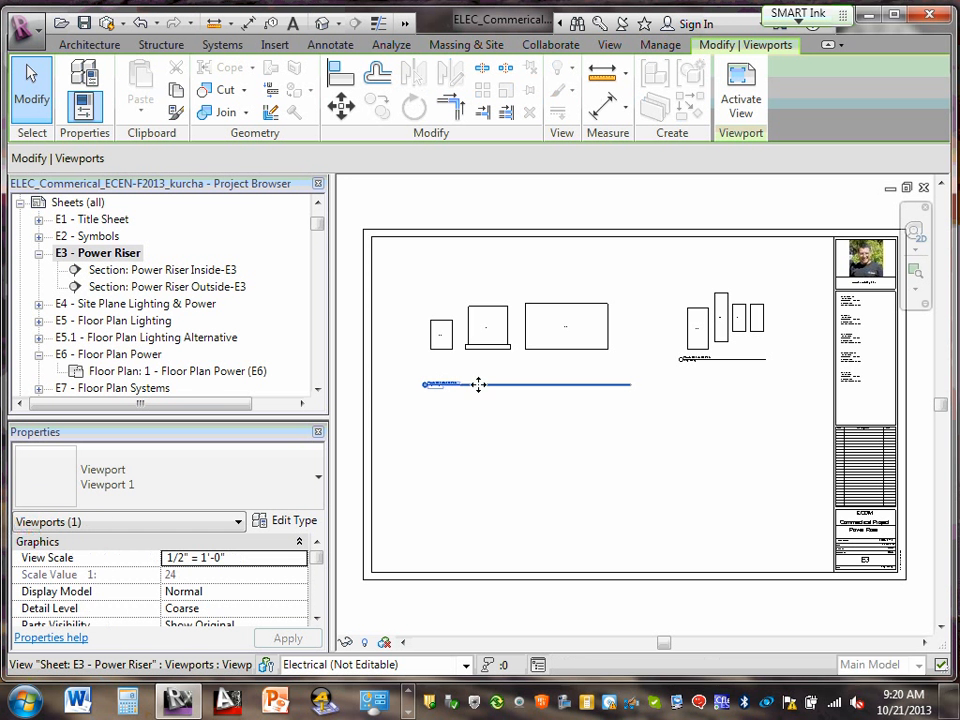
{"action": "left_click_drag", "start_coordinate": [487, 384], "coordinate": [414, 630]}
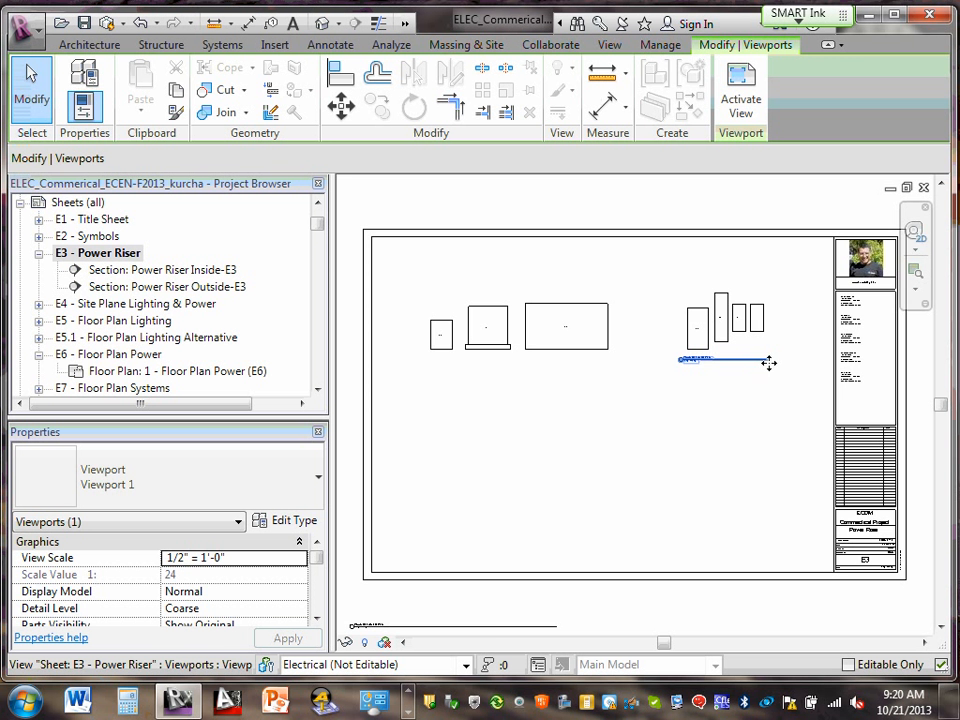
{"action": "left_click_drag", "start_coordinate": [744, 358], "coordinate": [690, 628]}
{"action": "left_click", "coordinate": [812, 619]}
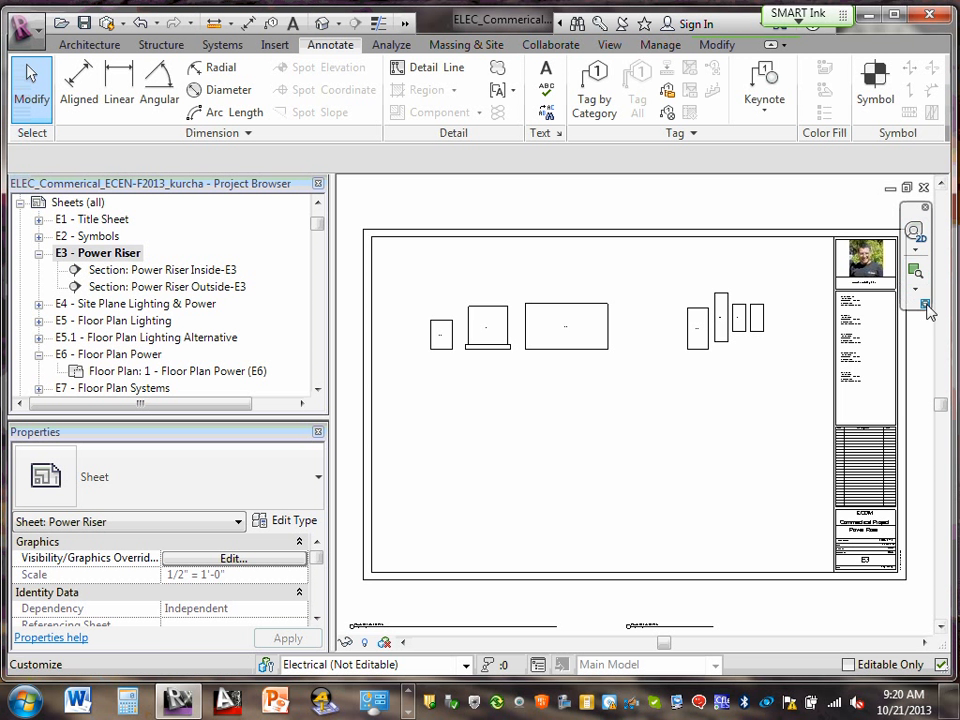
- Examine the sheet E3 layout and look closely at the two tagged riser sections
{"action": "left_click", "coordinate": [917, 297]}
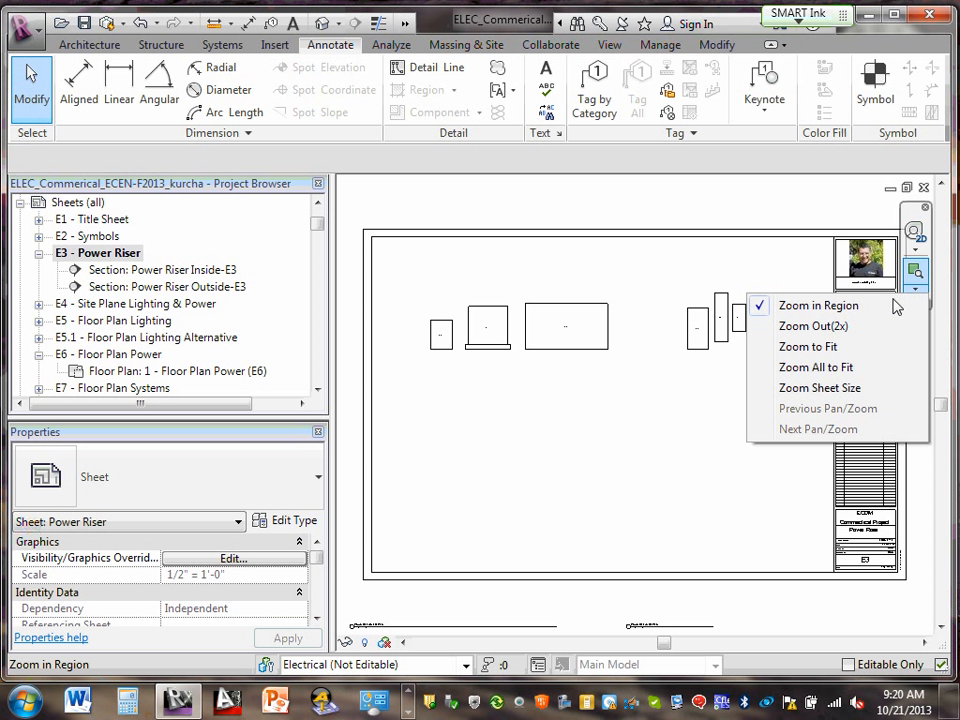
{"action": "left_click", "coordinate": [840, 330]}
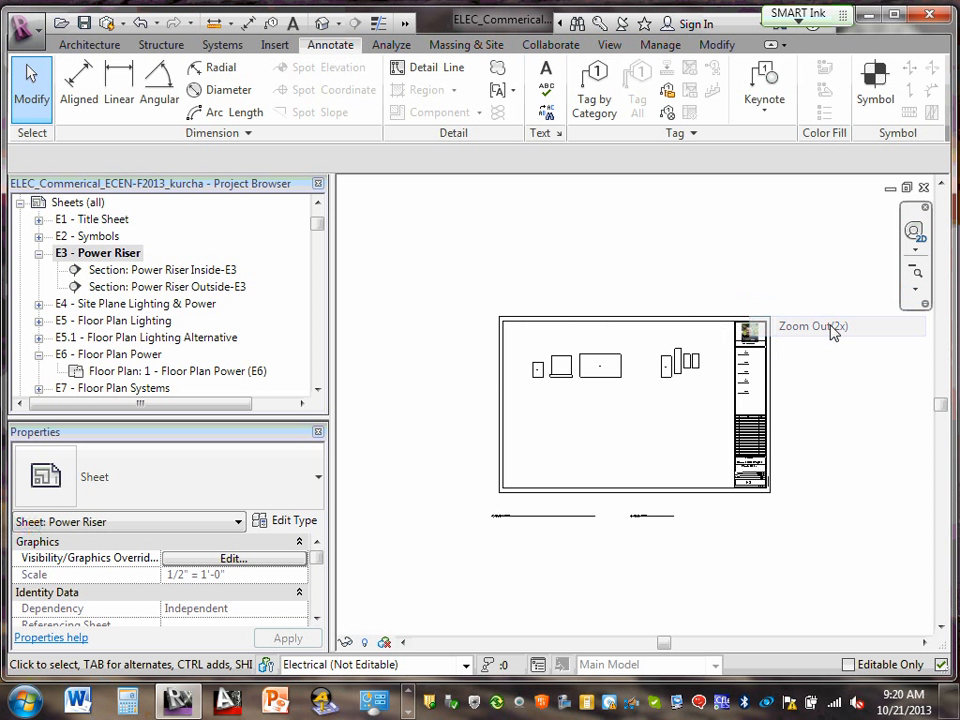
{"action": "left_click", "coordinate": [916, 292]}
{"action": "left_click", "coordinate": [840, 306]}
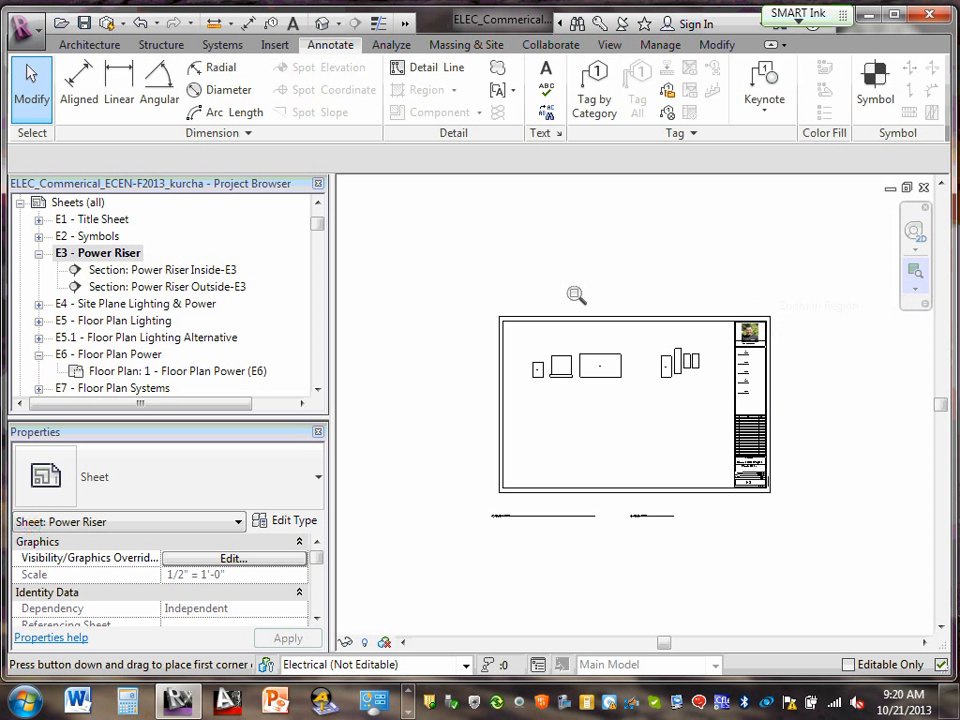
{"action": "left_click_drag", "start_coordinate": [484, 302], "coordinate": [780, 490]}
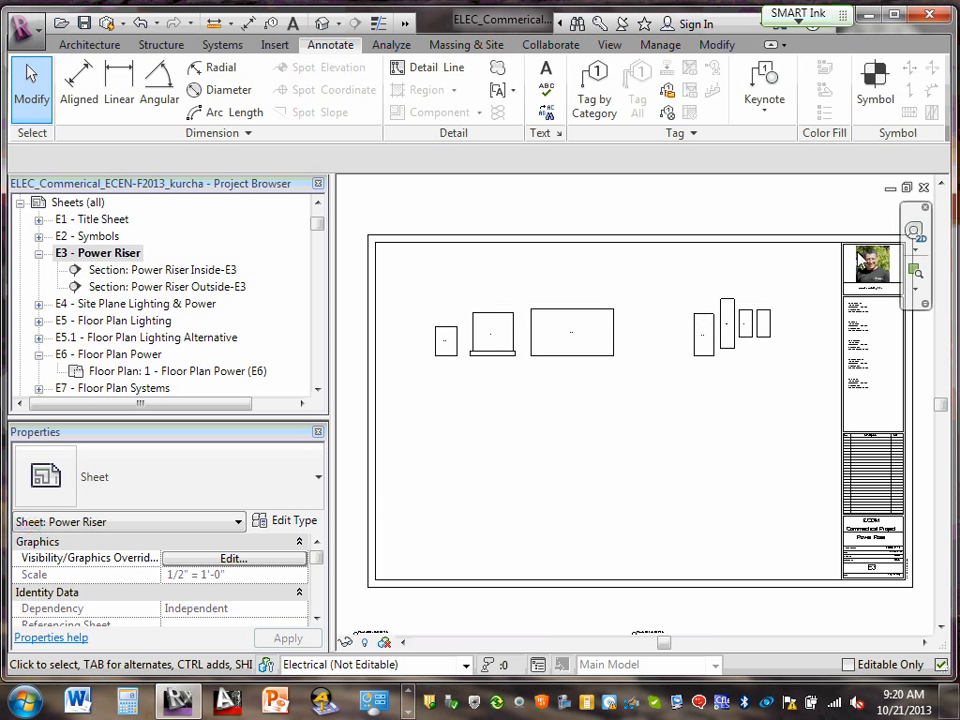
{"action": "left_click", "coordinate": [917, 295]}
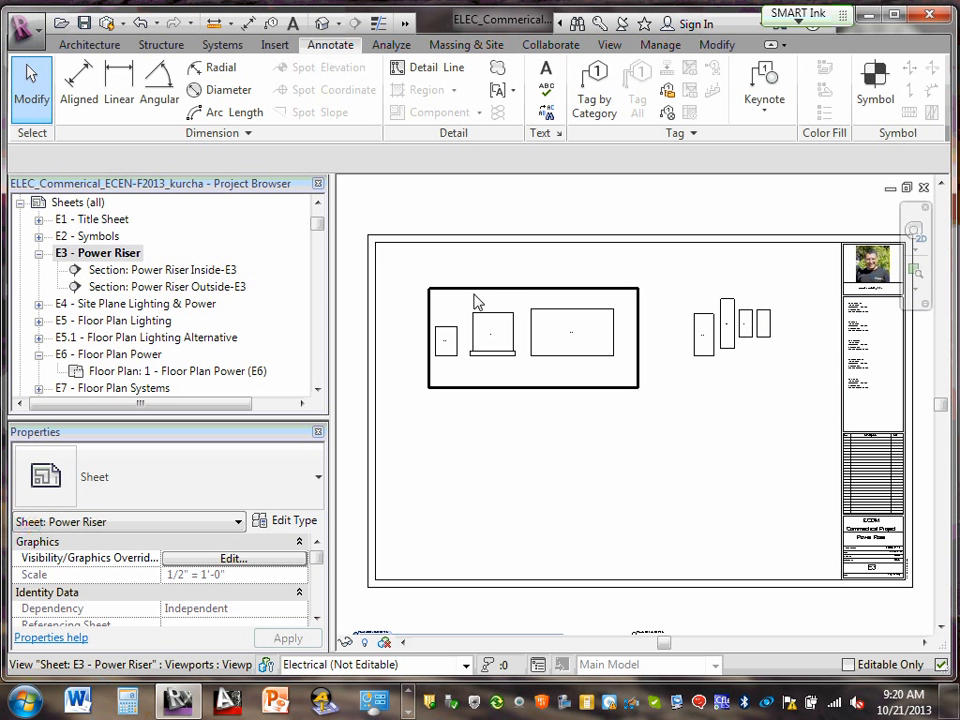
{"action": "left_click", "coordinate": [919, 294]}
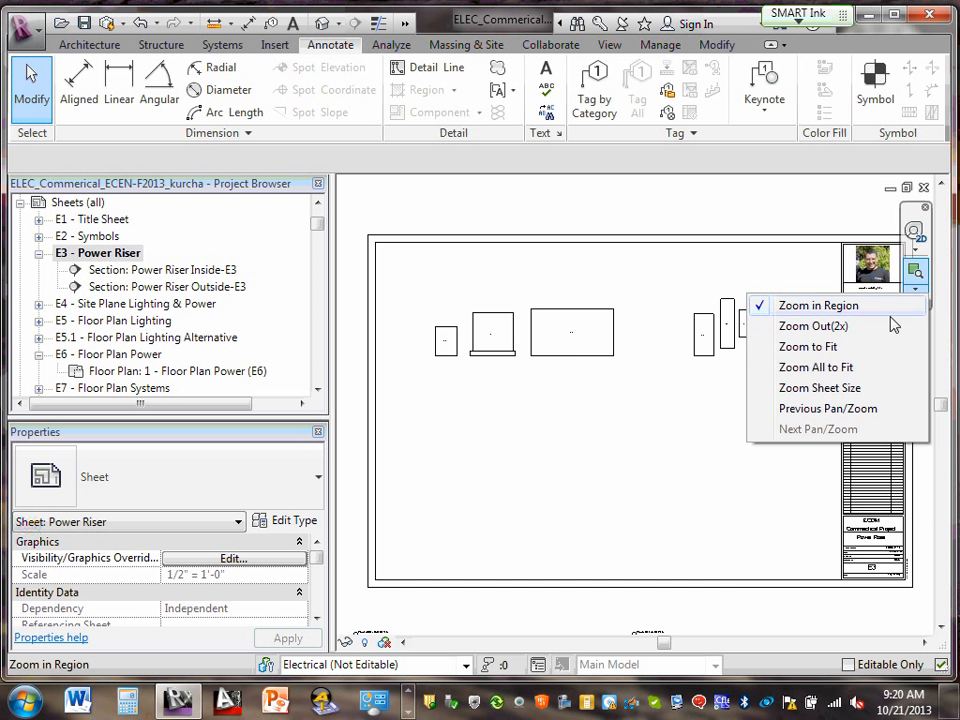
{"action": "left_click", "coordinate": [810, 326]}
{"action": "left_click", "coordinate": [922, 296]}
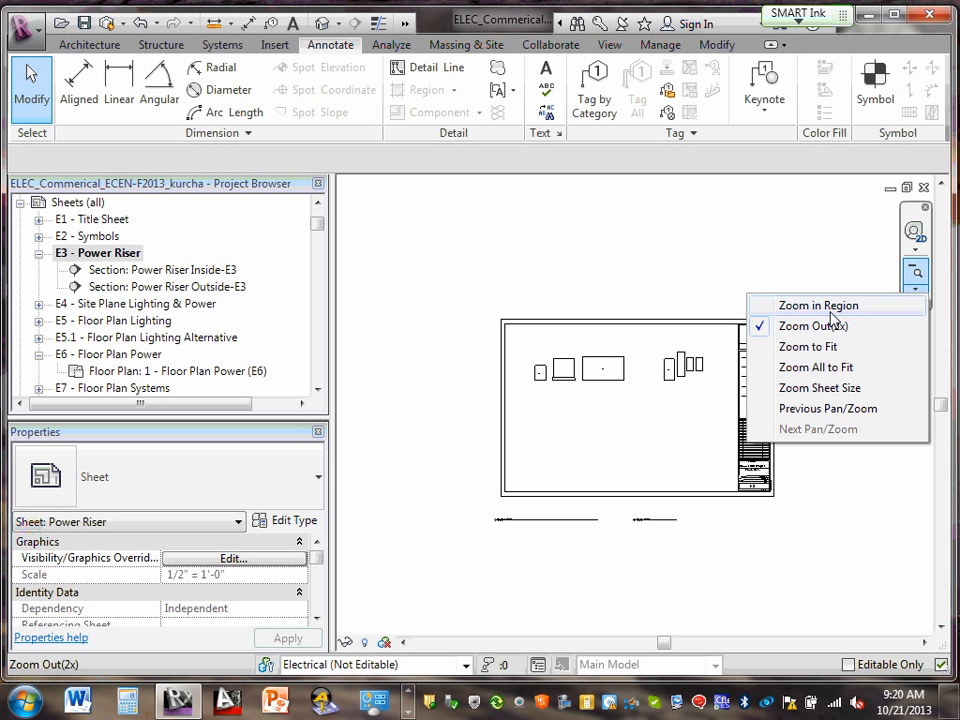
{"action": "left_click", "coordinate": [830, 306]}
{"action": "left_click_drag", "start_coordinate": [512, 338], "coordinate": [716, 399]}
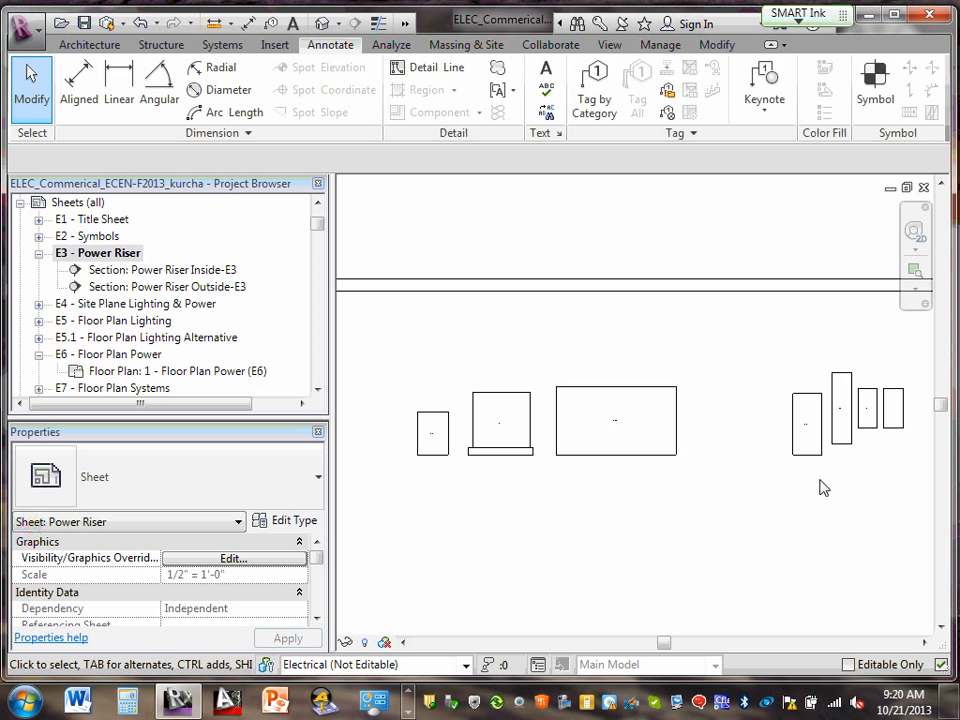
- Review the whole of sheet E3 with both riser sections and the title block
{"action": "left_click", "coordinate": [924, 644]}
{"action": "left_click", "coordinate": [924, 644]}
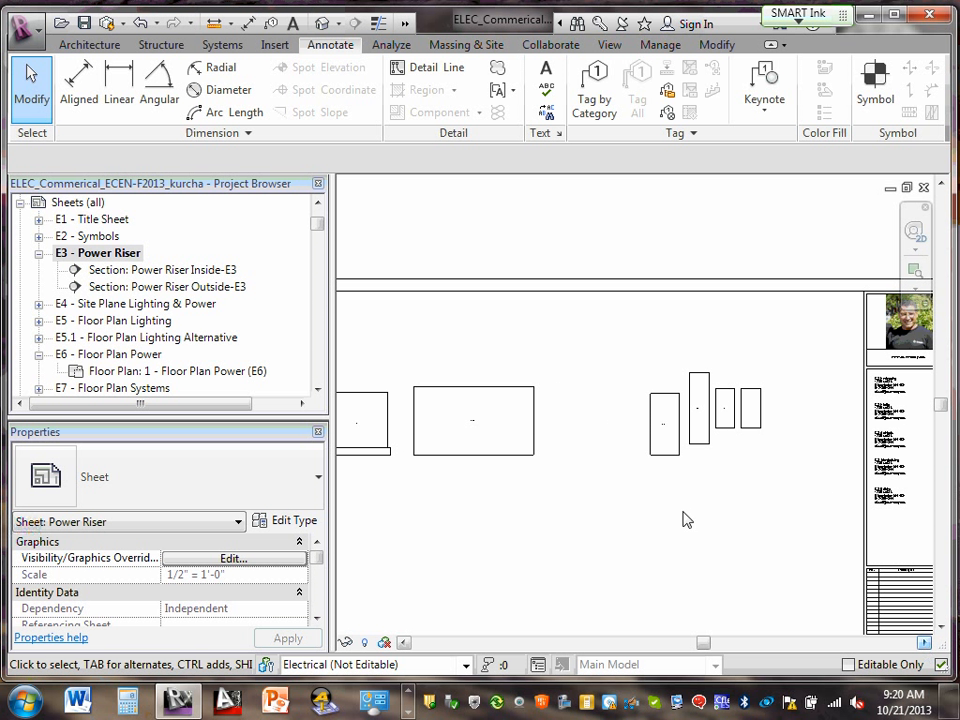
{"action": "left_click", "coordinate": [915, 290]}
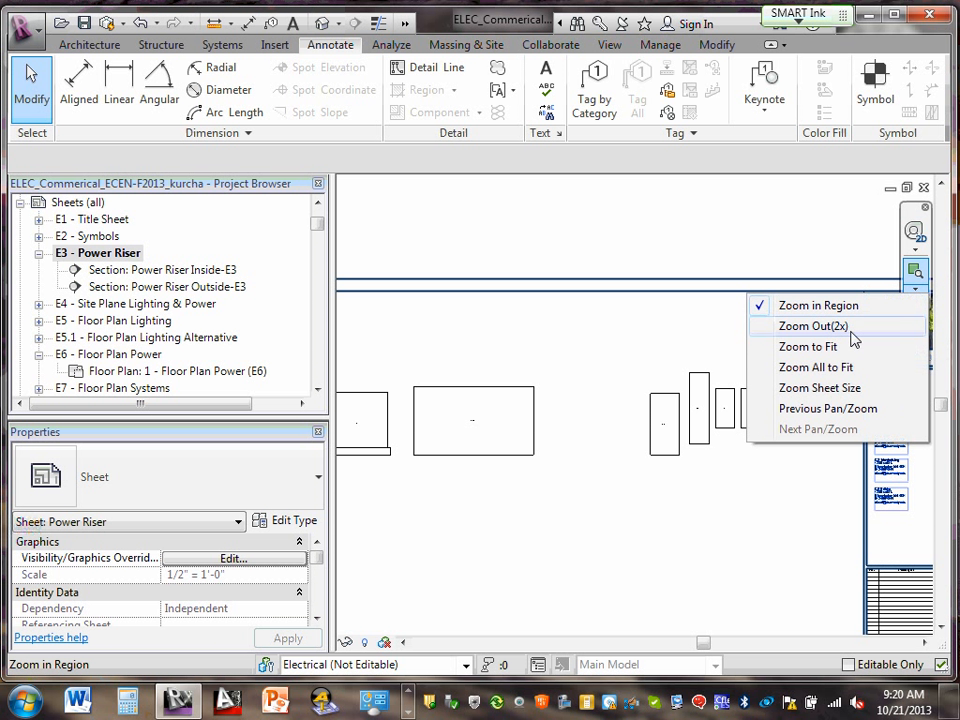
{"action": "left_click", "coordinate": [846, 330]}
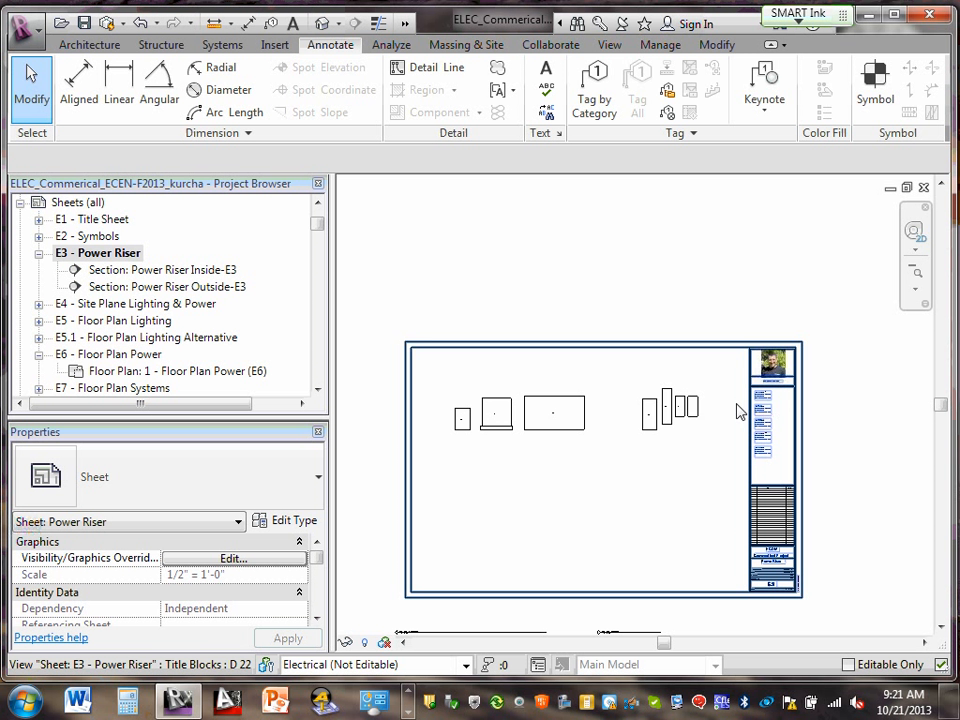
{"action": "left_click", "coordinate": [915, 289]}
{"action": "left_click", "coordinate": [849, 308]}
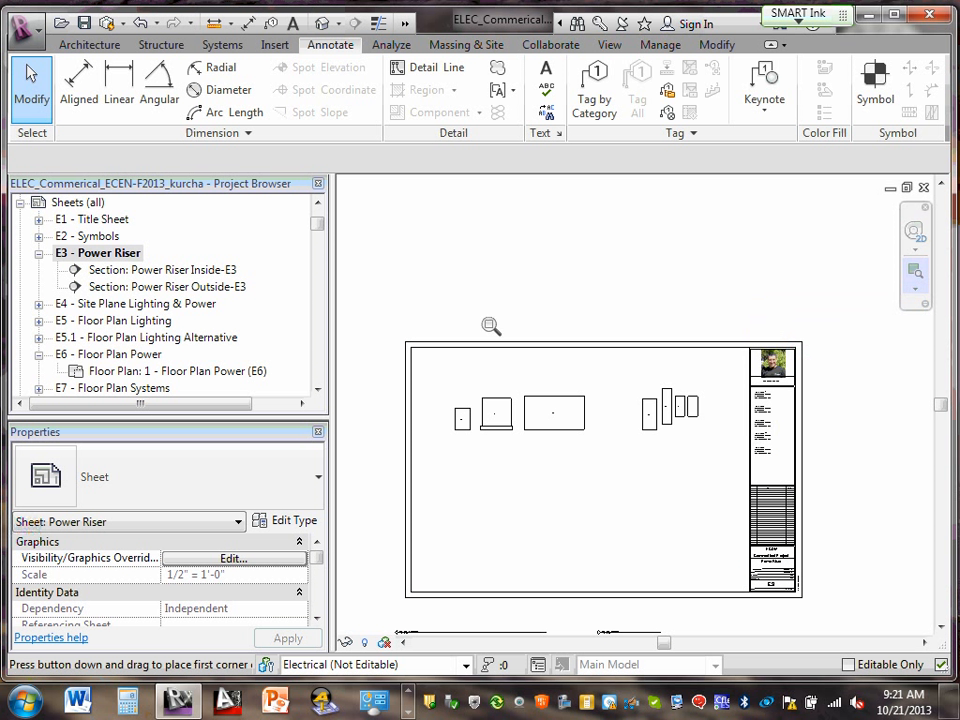
{"action": "left_click_drag", "start_coordinate": [395, 333], "coordinate": [810, 615]}
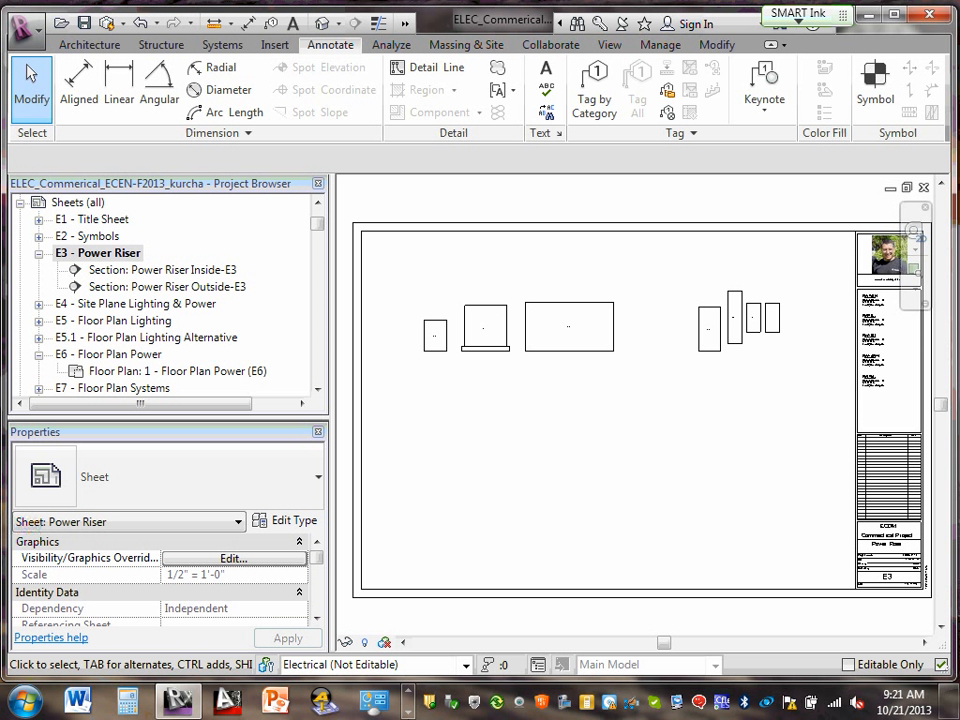
- Switch to SMART Notebook, examine the hand-drawn outside/inside riser sketch and feeder schedule full screen, and return to the Revit sheet
{"action": "left_click", "coordinate": [412, 697]}
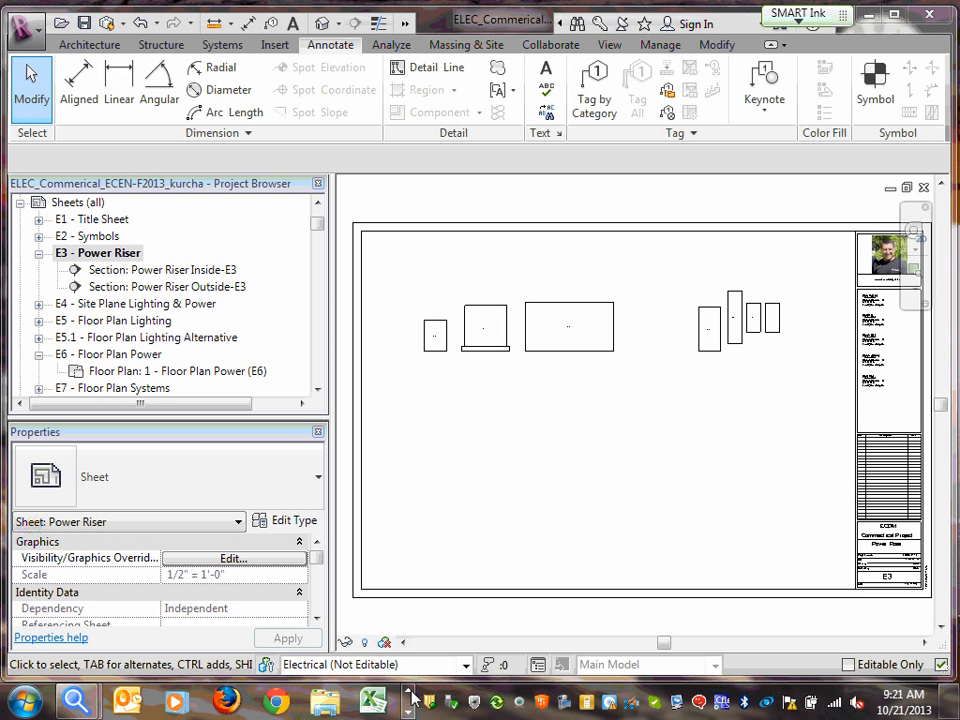
{"action": "left_click", "coordinate": [408, 711]}
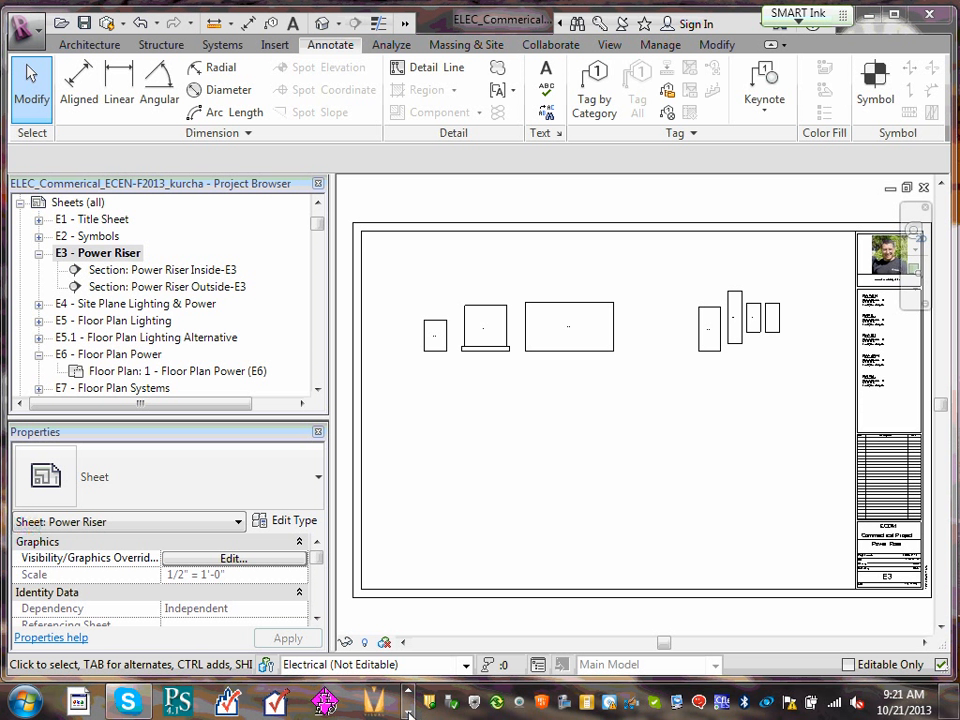
{"action": "left_click", "coordinate": [408, 711]}
{"action": "left_click", "coordinate": [408, 711]}
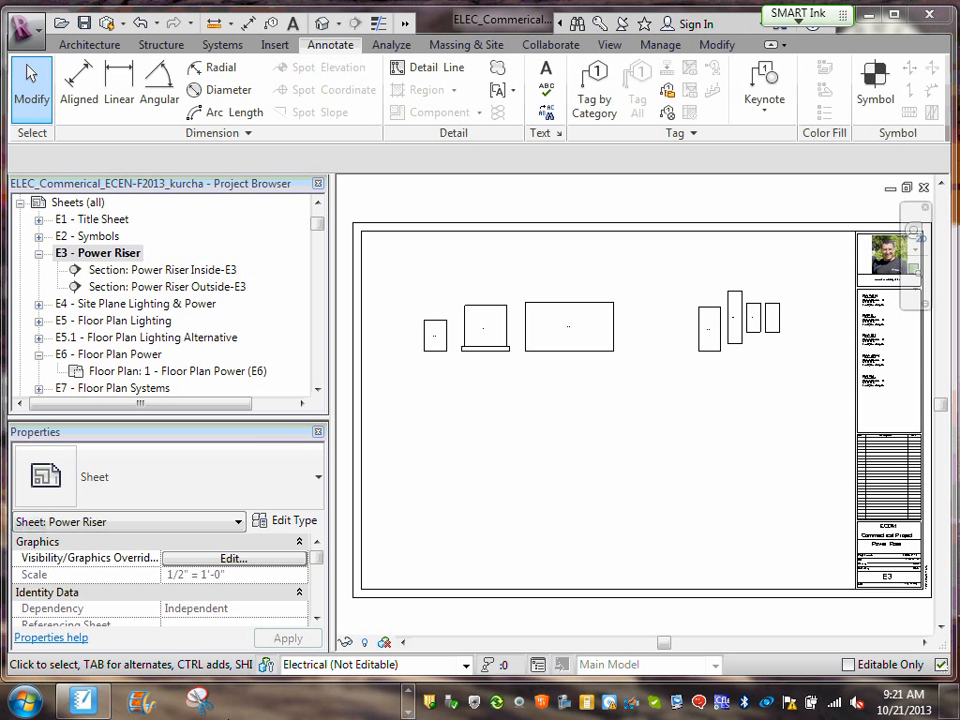
{"action": "left_click", "coordinate": [83, 700]}
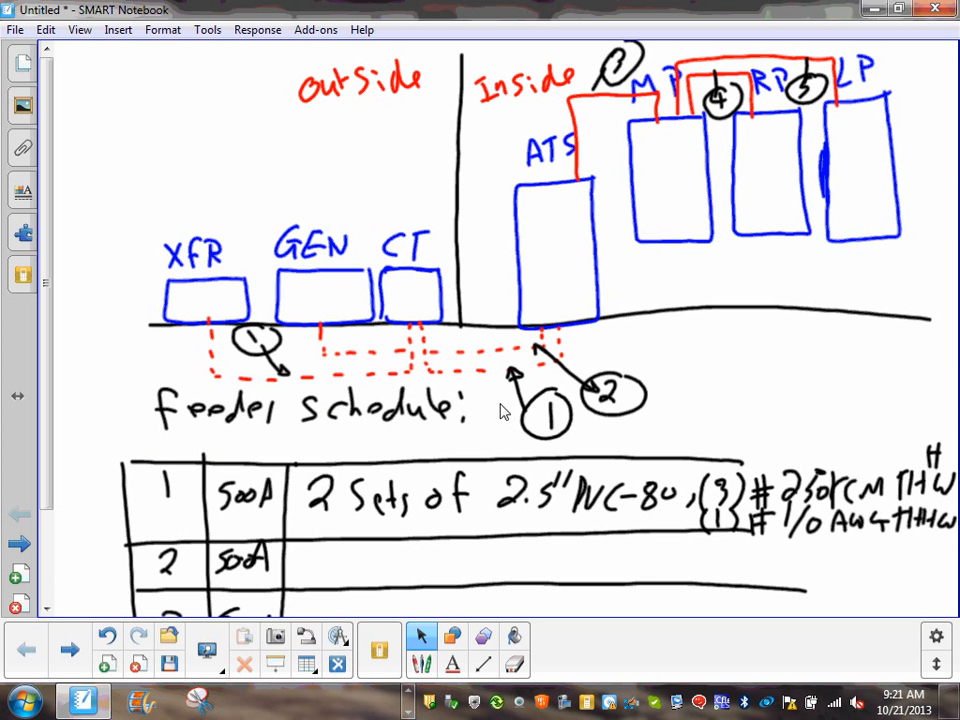
{"action": "left_click", "coordinate": [221, 665]}
{"action": "left_click", "coordinate": [105, 290]}
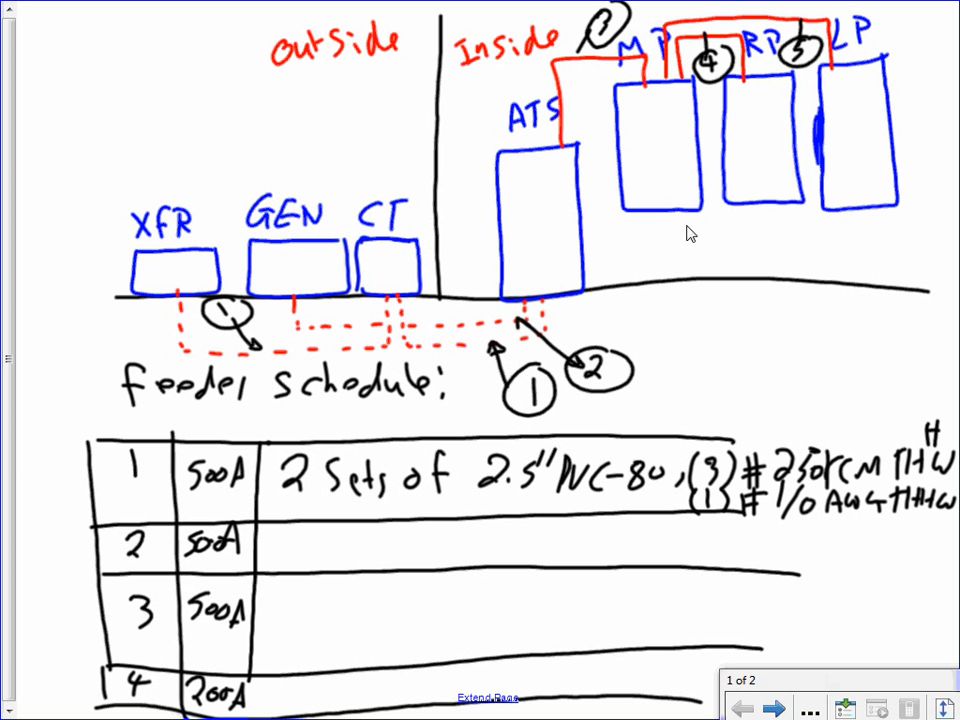
{"action": "key", "text": "Escape"}
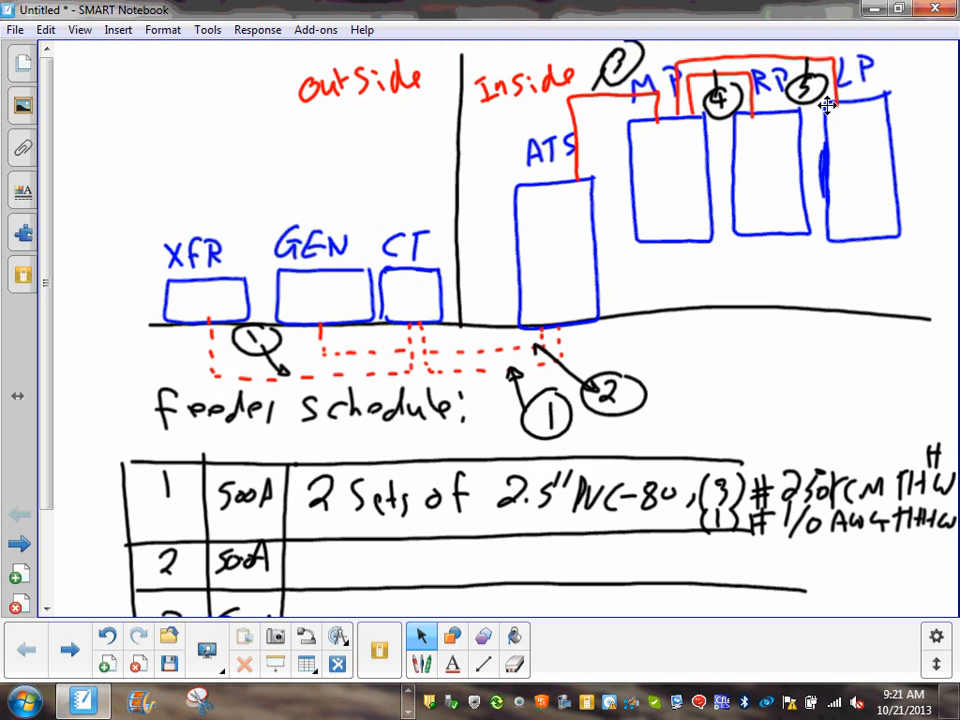
{"action": "left_click", "coordinate": [871, 8]}
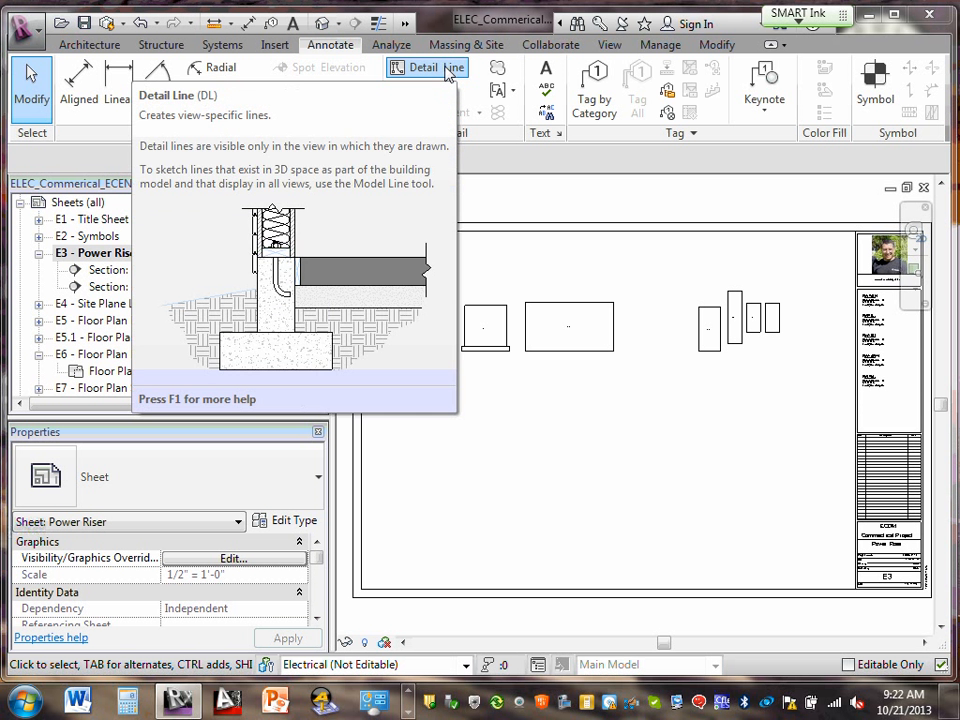
{"action": "left_click", "coordinate": [430, 78]}
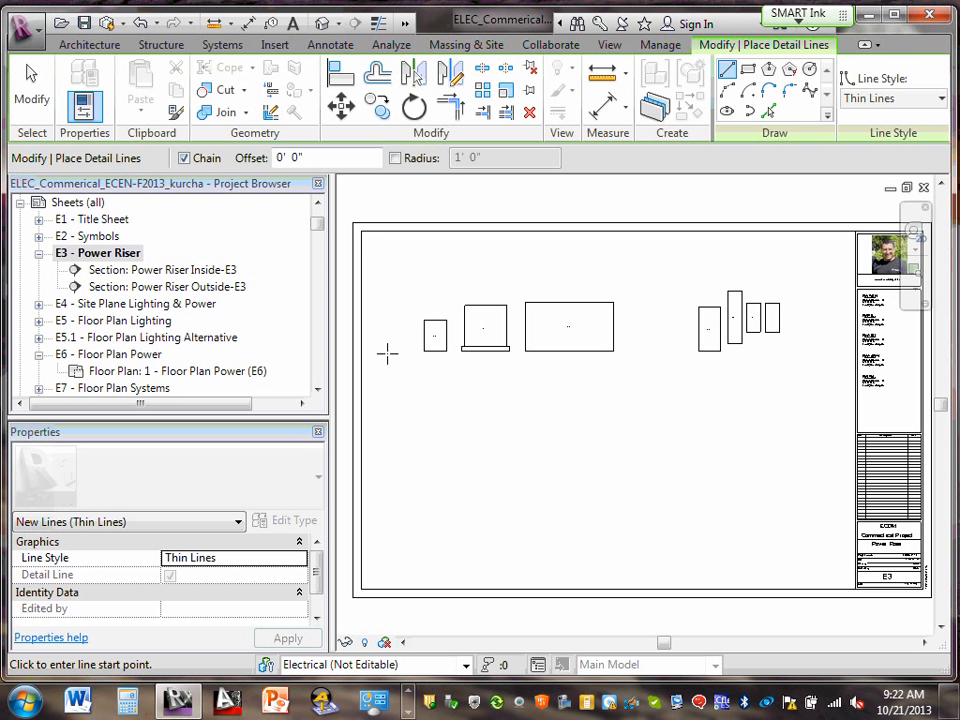
{"action": "left_click", "coordinate": [387, 352]}
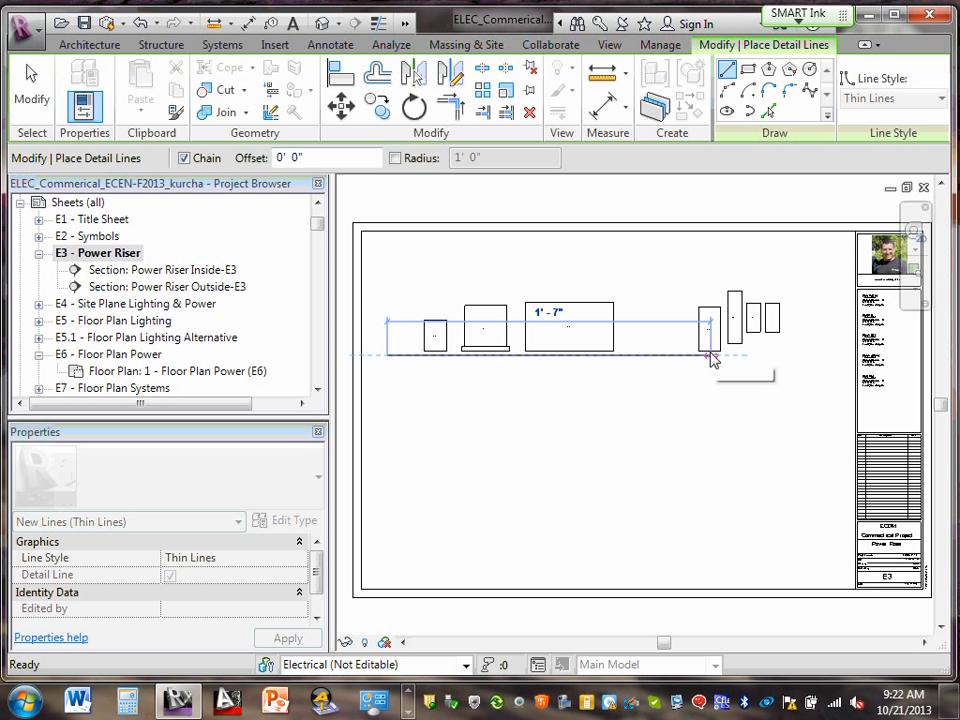
{"action": "key", "text": "Escape"}
{"action": "key", "text": "Escape"}
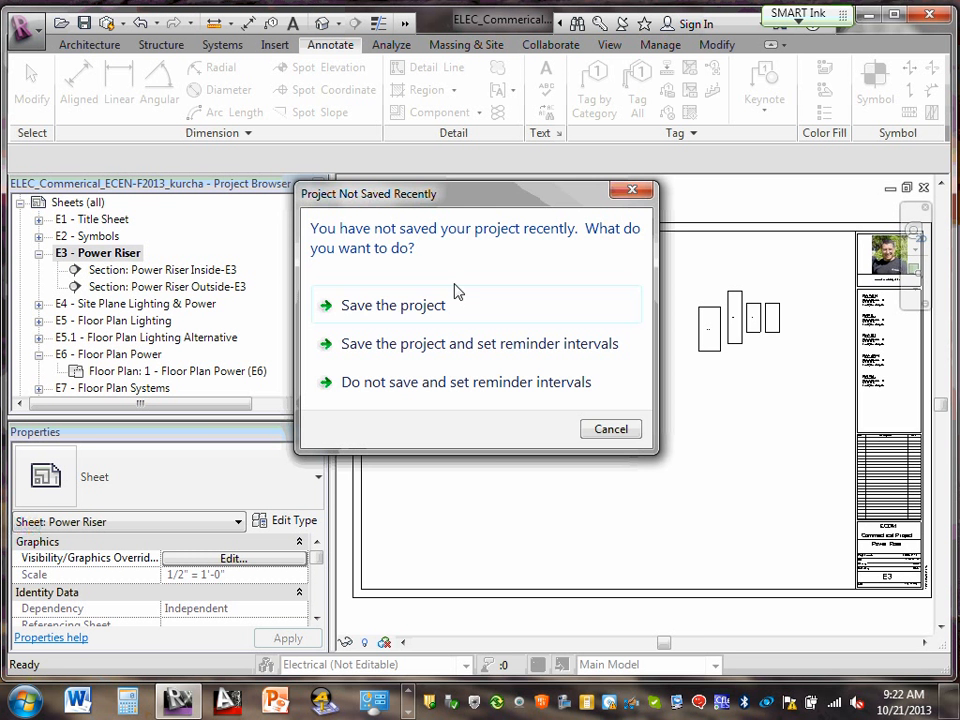
- Save the project and synchronize its local changes with the central model
{"action": "left_click", "coordinate": [406, 308]}
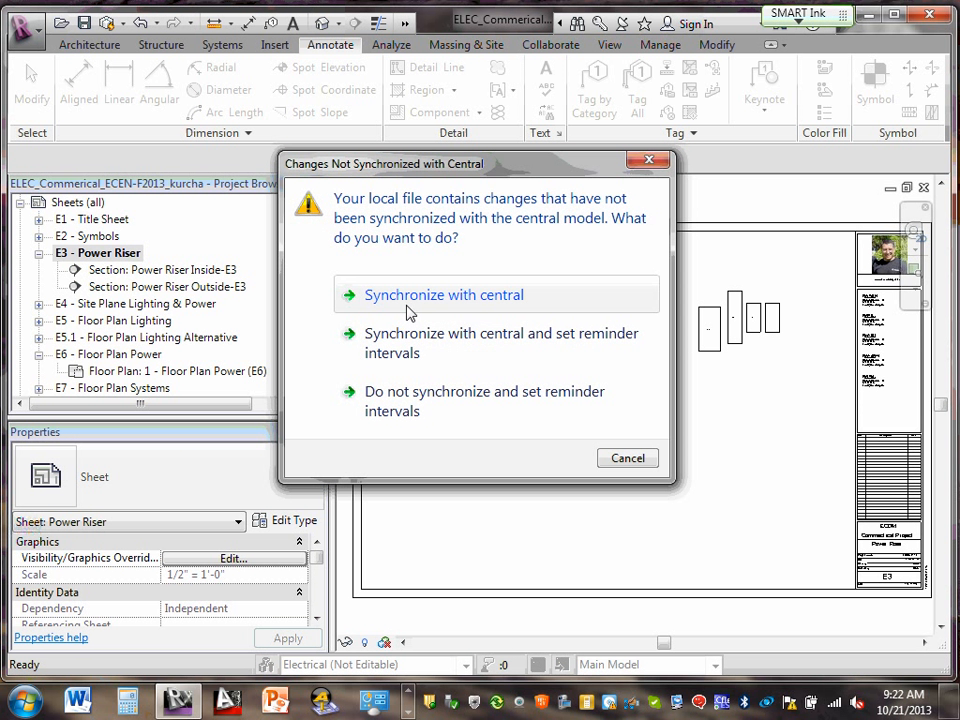
{"action": "left_click", "coordinate": [407, 310]}
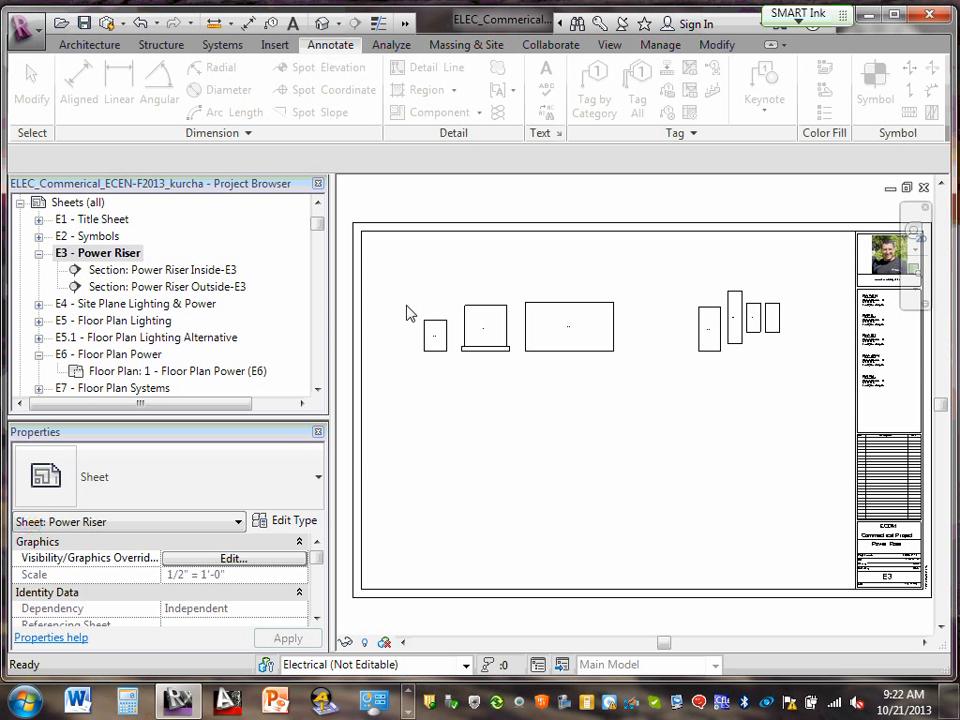
{"action": "key", "text": "d"}
{"action": "key", "text": "l"}
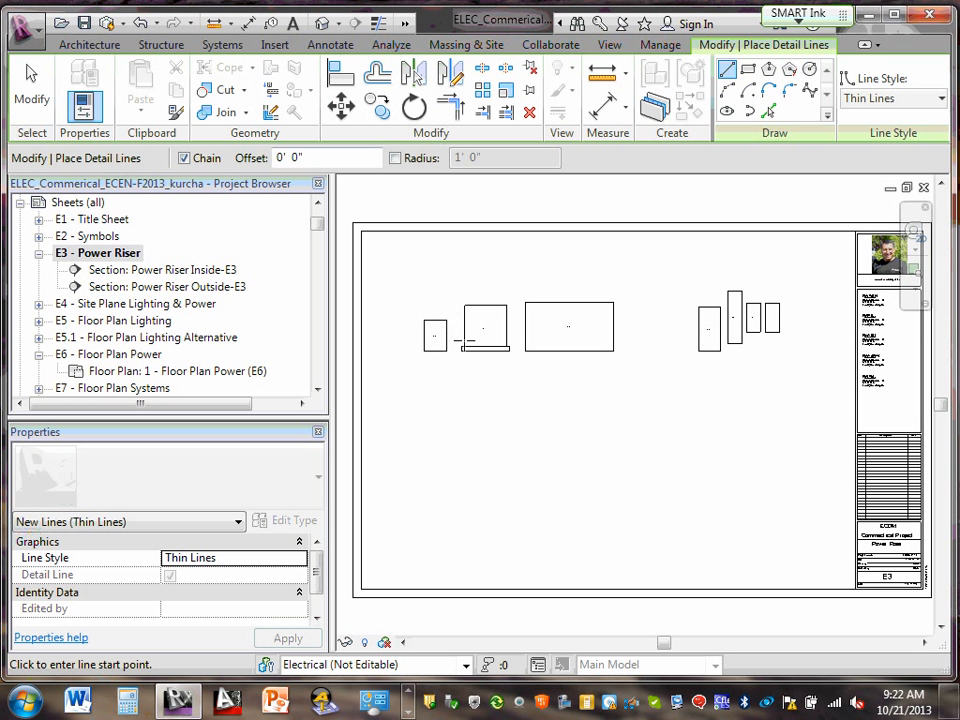
{"action": "scroll", "coordinate": [390, 343], "scroll_direction": "up", "scroll_amount": 5}
{"action": "scroll", "coordinate": [420, 375], "scroll_direction": "up", "scroll_amount": 4}
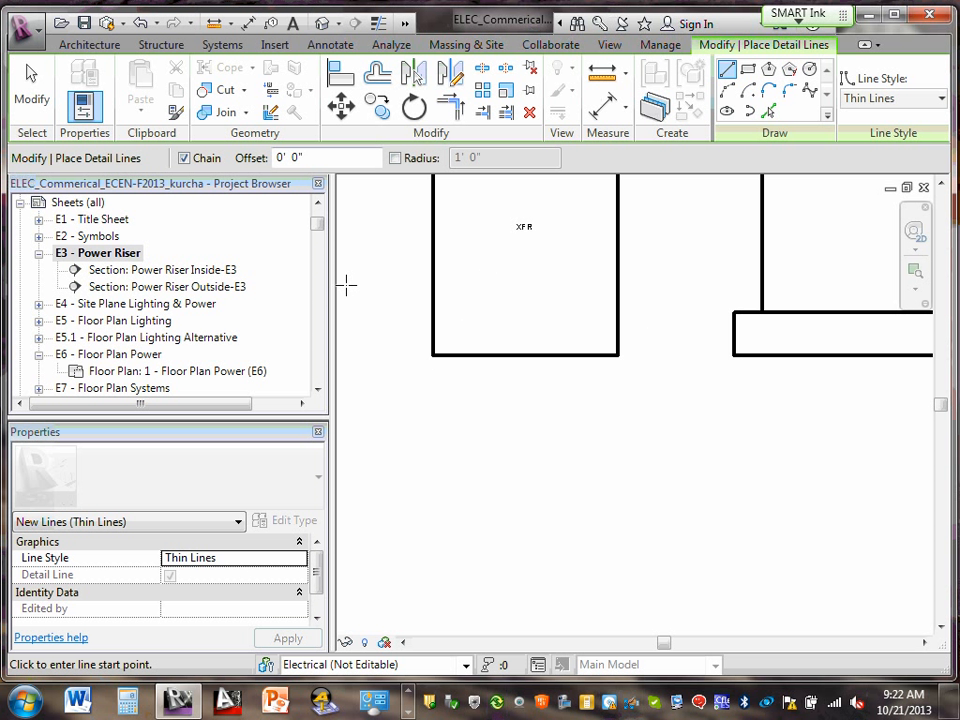
{"action": "scroll", "coordinate": [443, 328], "scroll_direction": "down", "scroll_amount": 2}
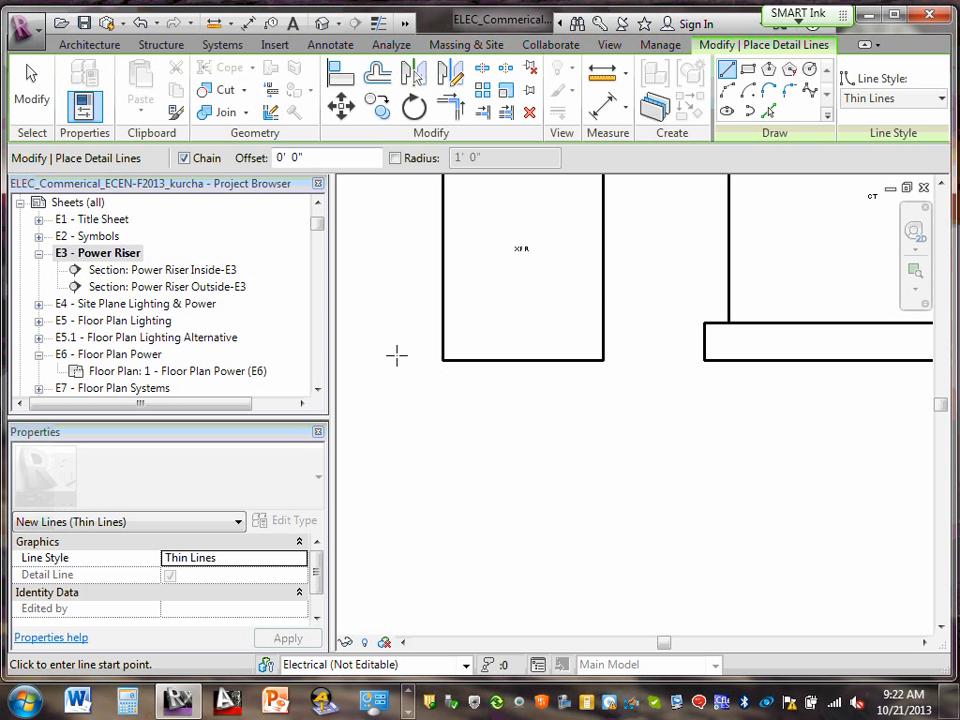
{"action": "left_click", "coordinate": [366, 360]}
{"action": "key", "text": "Escape"}
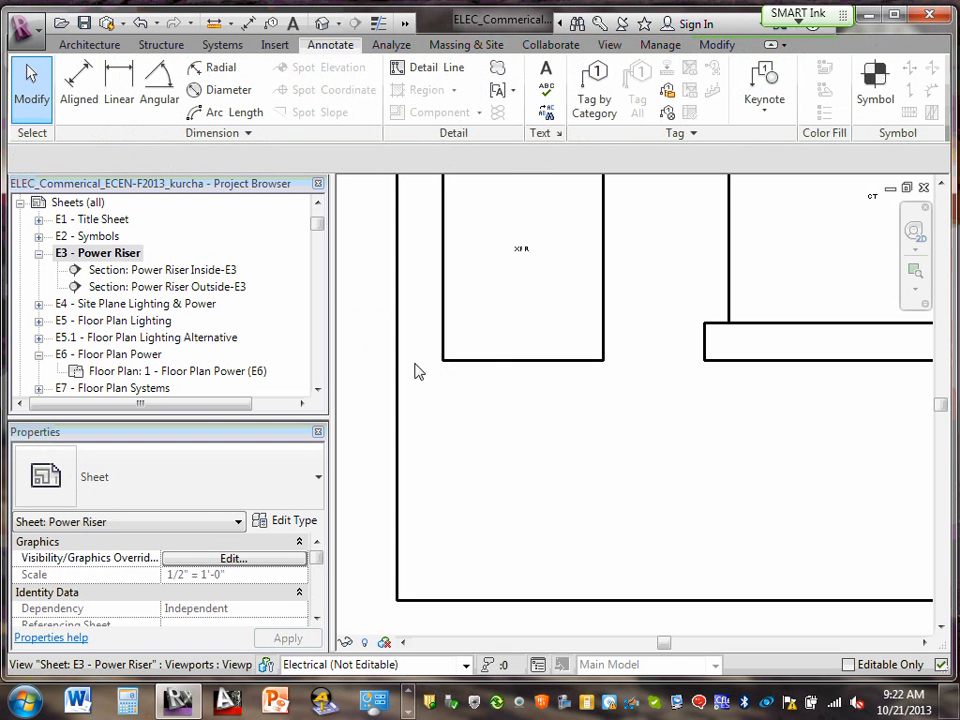
{"action": "scroll", "coordinate": [579, 377], "scroll_direction": "down", "scroll_amount": 4}
{"action": "scroll", "coordinate": [765, 400], "scroll_direction": "down", "scroll_amount": 3}
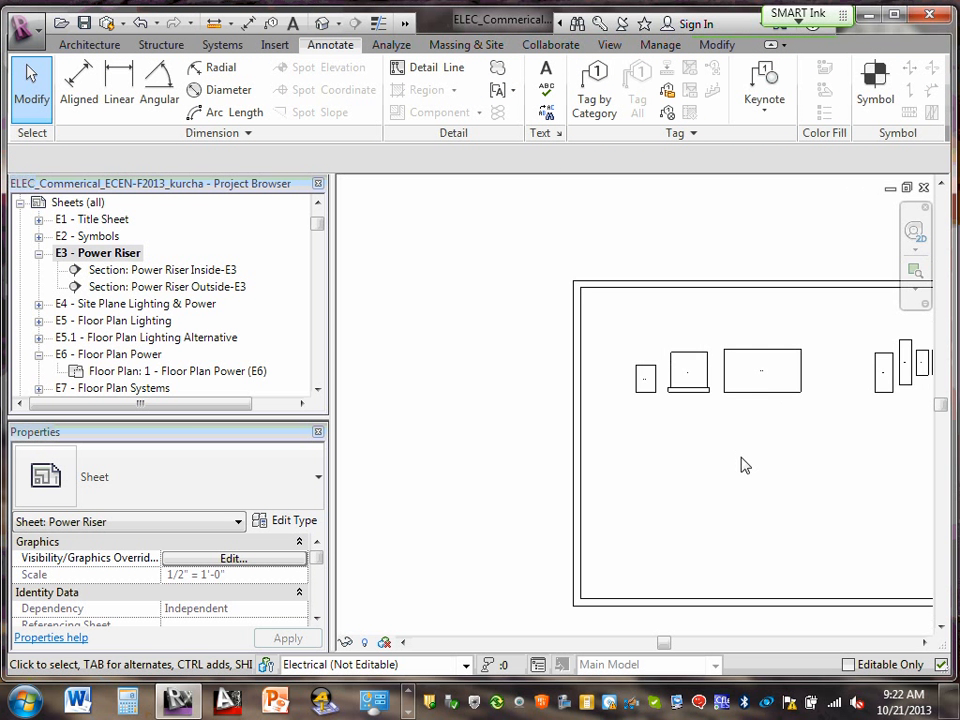
{"action": "middle_click_drag", "start_coordinate": [741, 463], "coordinate": [593, 461]}
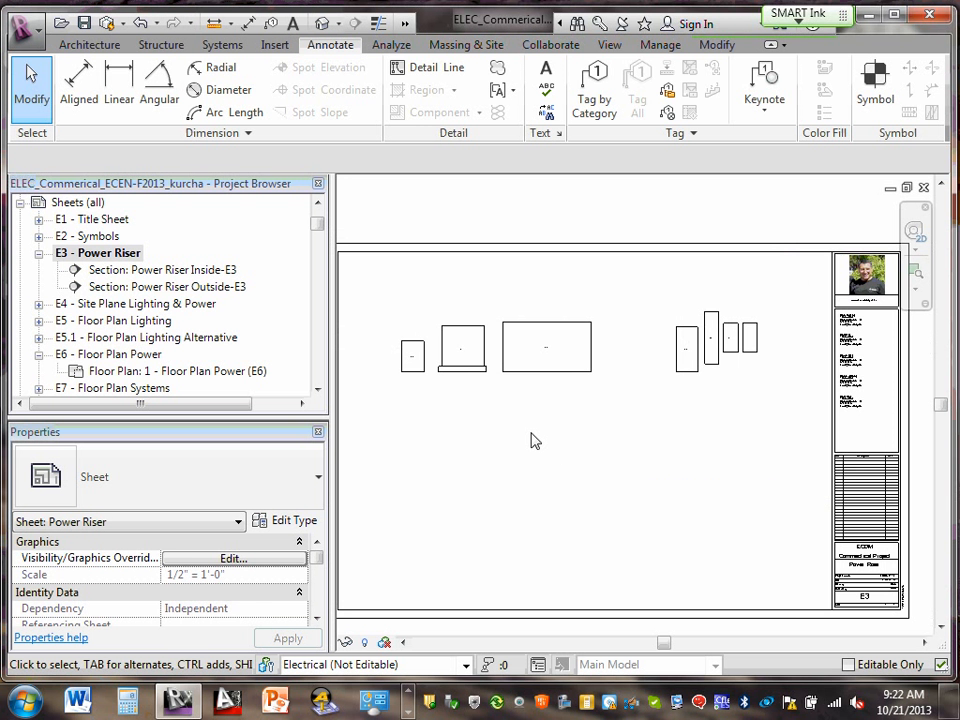
{"action": "scroll", "coordinate": [478, 420], "scroll_direction": "down", "scroll_amount": 1}
{"action": "scroll", "coordinate": [456, 414], "scroll_direction": "up", "scroll_amount": 1}
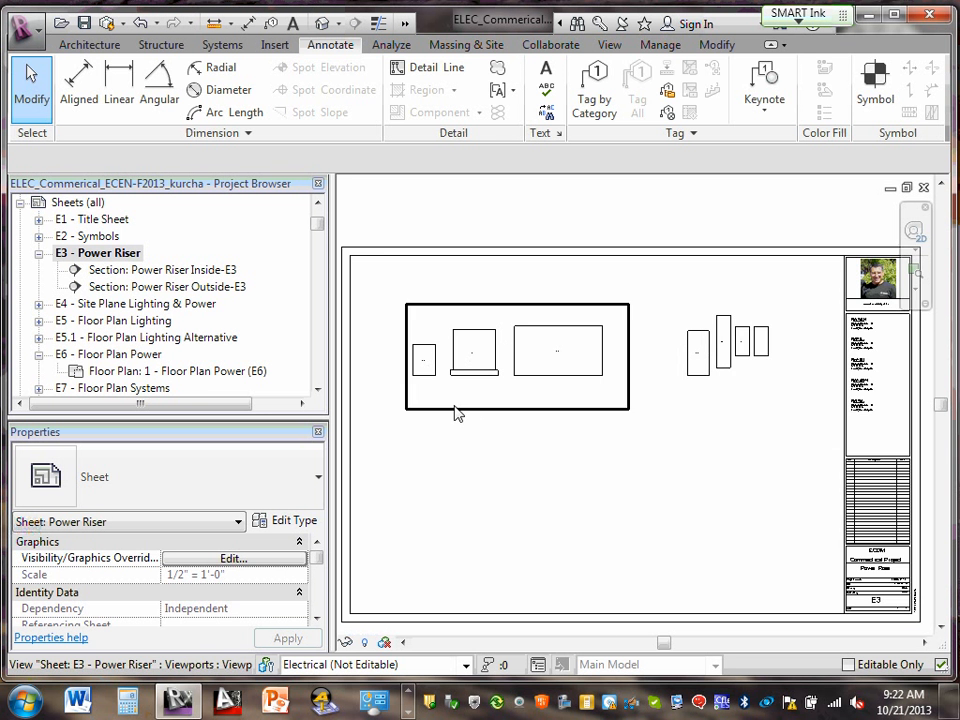
- Draw a horizontal Thin Lines detail line about 2' - 0 3/4" long just beneath the equipment of both riser sections as the ground line
{"action": "left_click", "coordinate": [420, 67]}
{"action": "scroll", "coordinate": [399, 378], "scroll_direction": "up", "scroll_amount": 2}
{"action": "scroll", "coordinate": [390, 376], "scroll_direction": "up", "scroll_amount": 2}
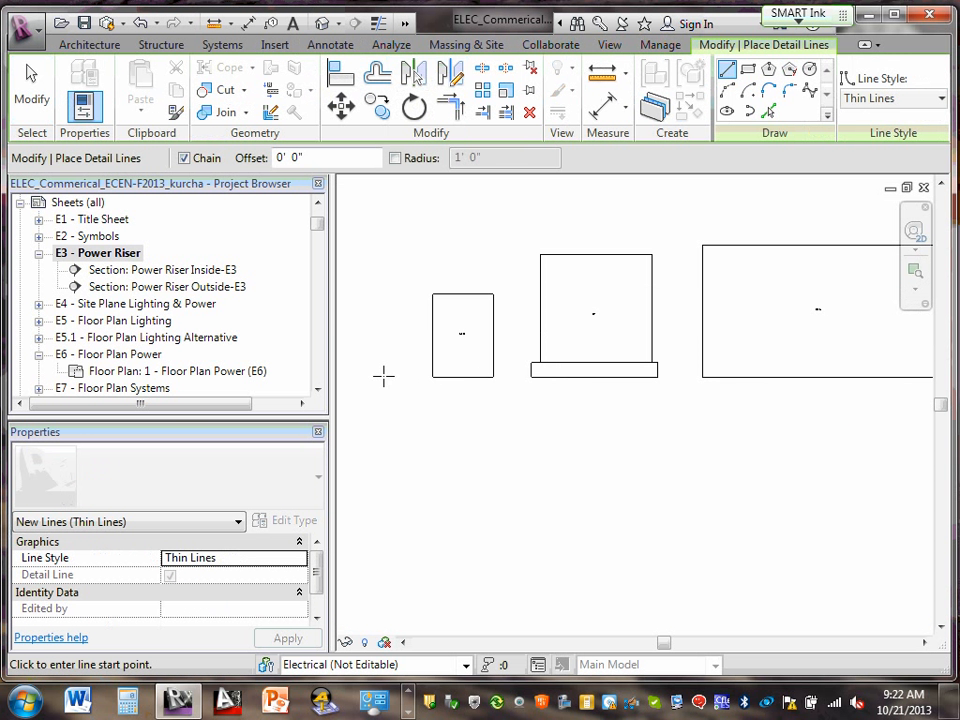
{"action": "left_click", "coordinate": [374, 382]}
{"action": "scroll", "coordinate": [679, 392], "scroll_direction": "down", "scroll_amount": 3}
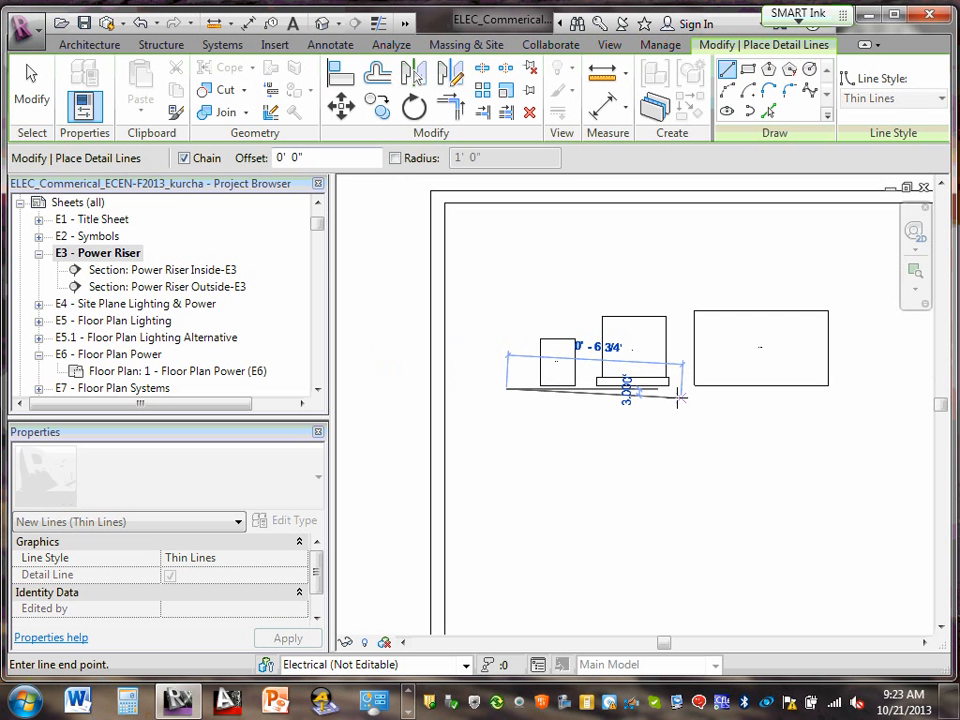
{"action": "middle_click_drag", "start_coordinate": [834, 428], "coordinate": [499, 403]}
{"action": "scroll", "coordinate": [561, 381], "scroll_direction": "down", "scroll_amount": 3}
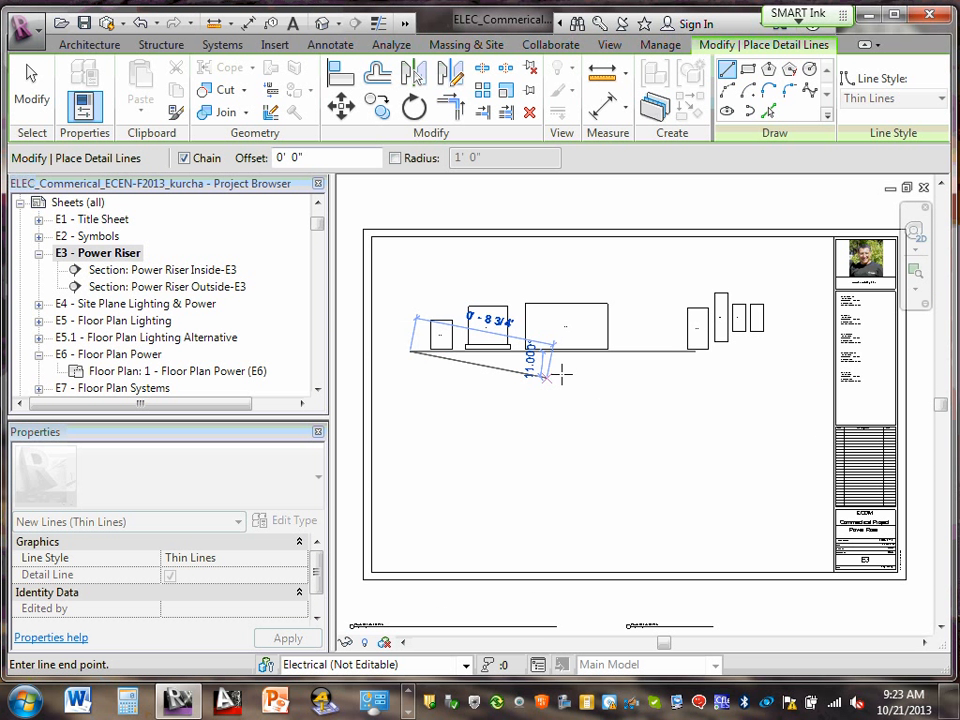
{"action": "scroll", "coordinate": [782, 371], "scroll_direction": "up", "scroll_amount": 3}
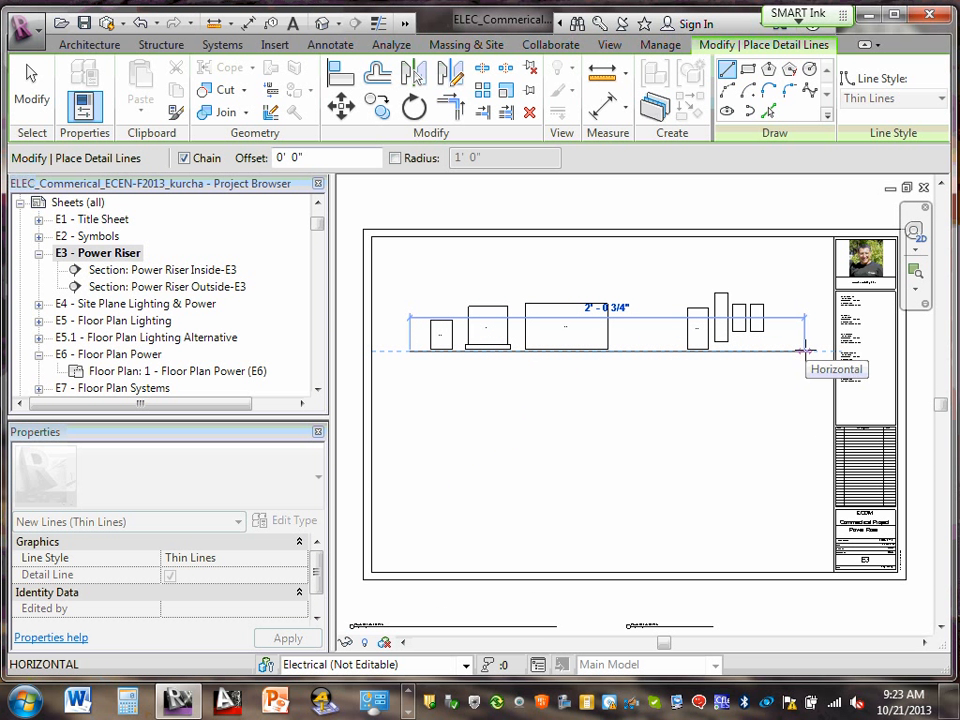
{"action": "left_click", "coordinate": [806, 350]}
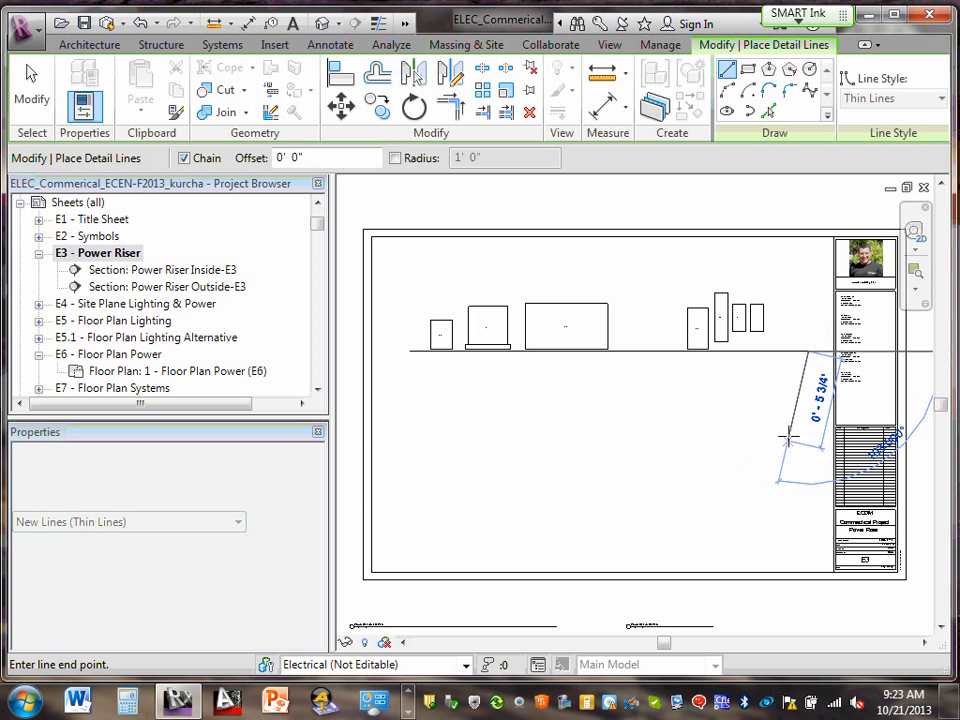
{"action": "key", "text": "Escape"}
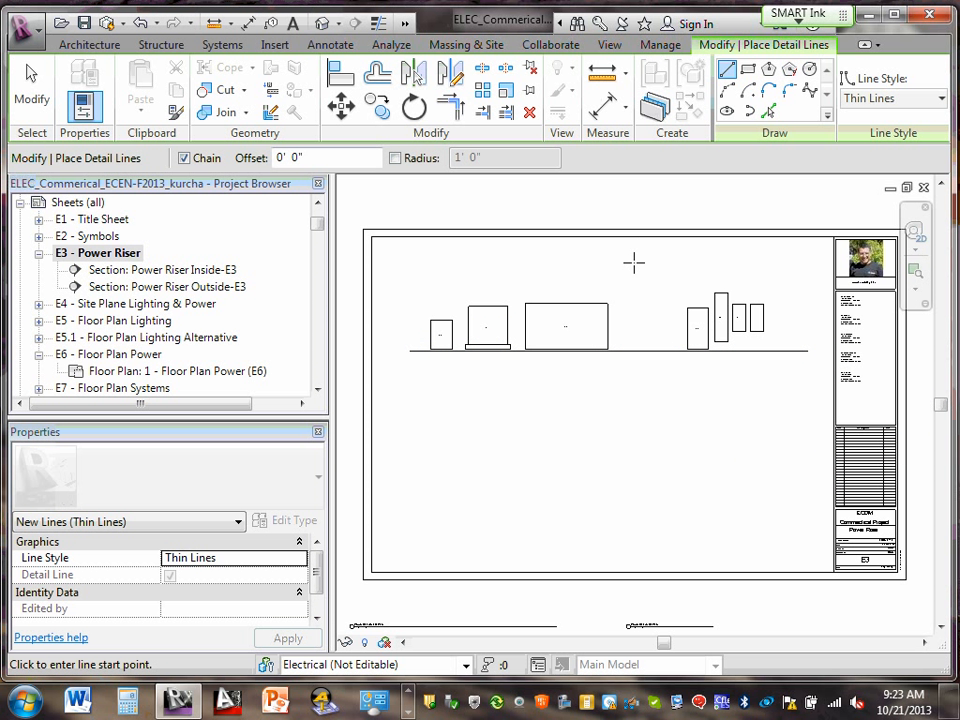
{"action": "left_click", "coordinate": [641, 258]}
{"action": "key", "text": "Escape"}
{"action": "key", "text": "Escape"}
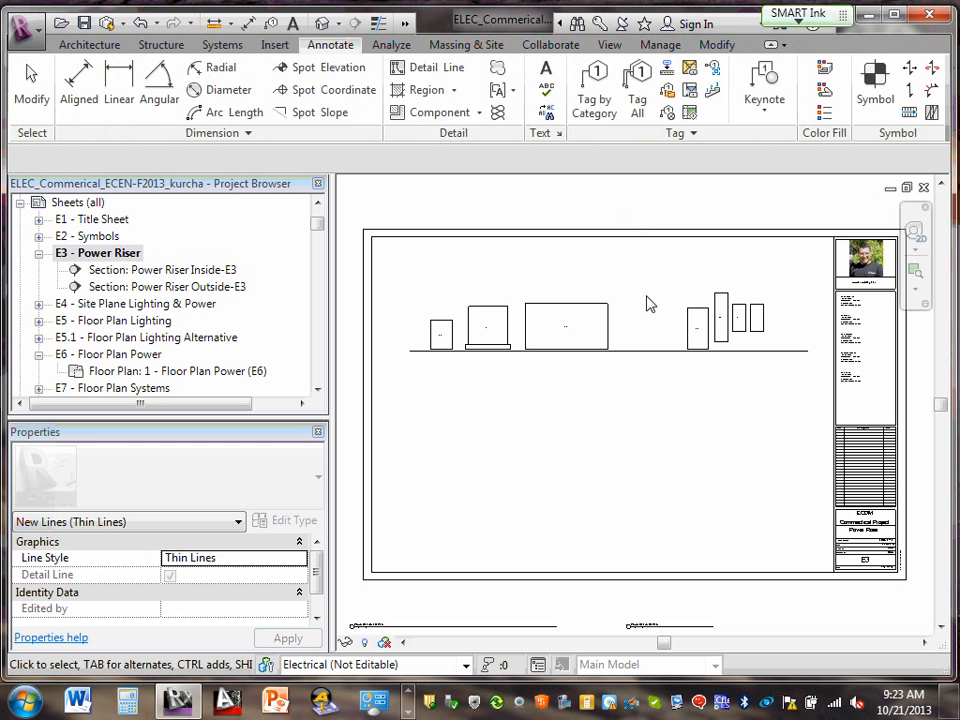
{"action": "left_click", "coordinate": [410, 70]}
{"action": "key", "text": "Escape"}
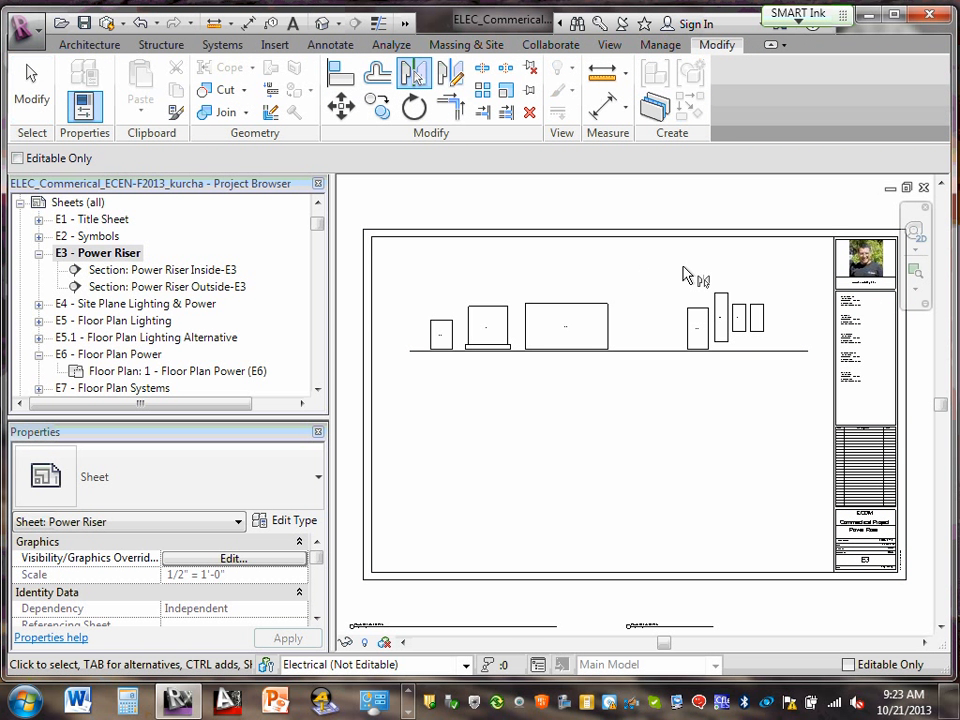
{"action": "key", "text": "Escape"}
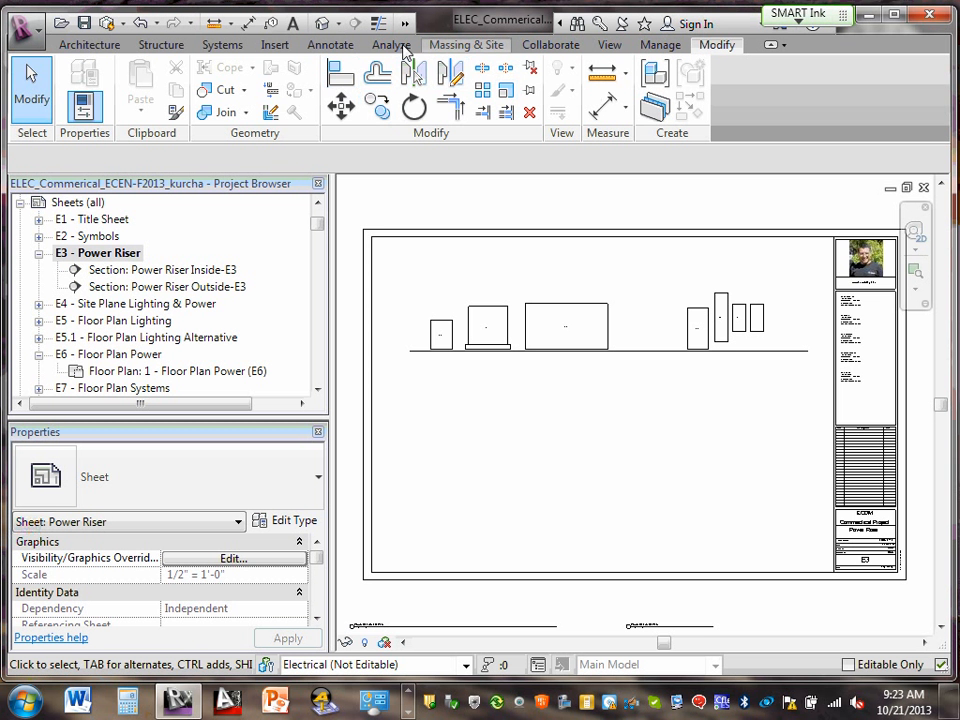
- Draw a vertical Thin Lines detail line about 0' - 5 1/2" long between the two riser sections, ending on the ground line
{"action": "left_click", "coordinate": [330, 44]}
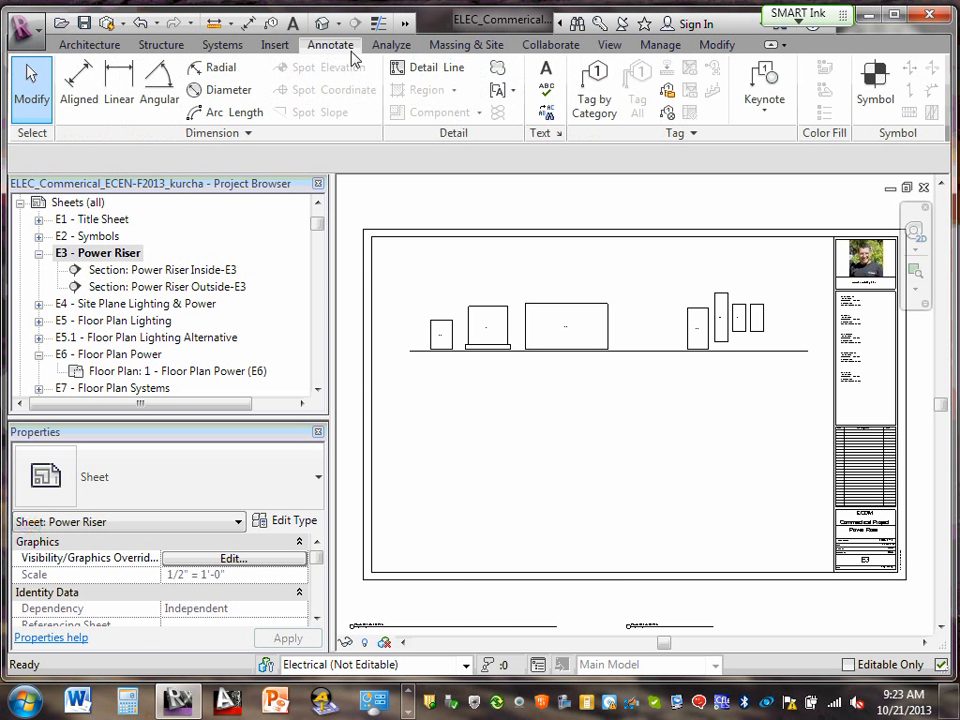
{"action": "left_click", "coordinate": [423, 68]}
{"action": "left_click", "coordinate": [640, 267]}
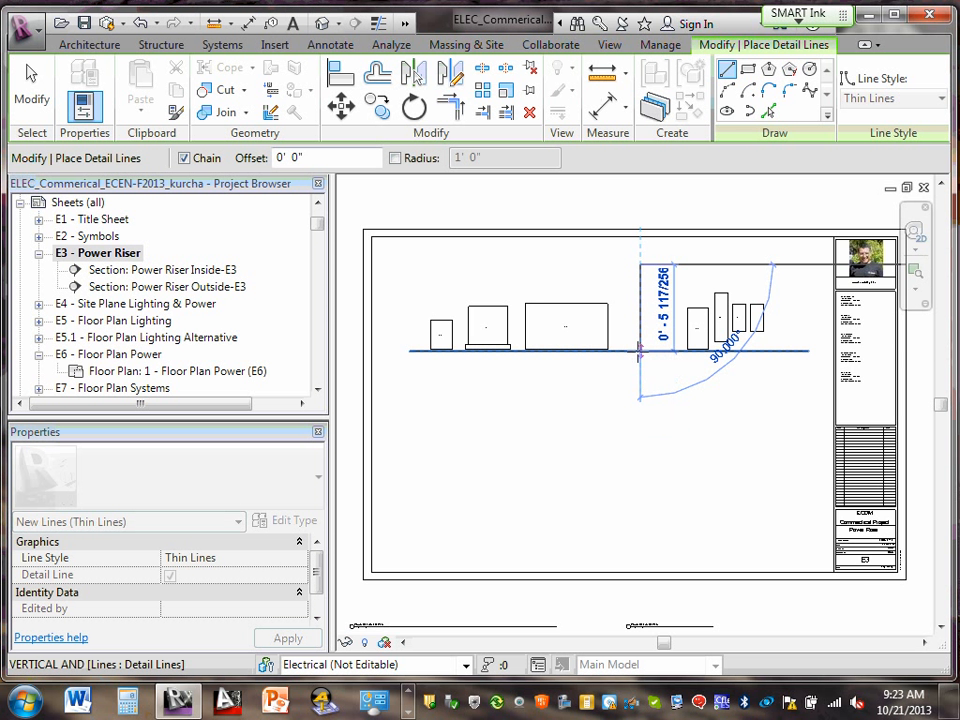
{"action": "scroll", "coordinate": [640, 350], "scroll_direction": "up", "scroll_amount": 5}
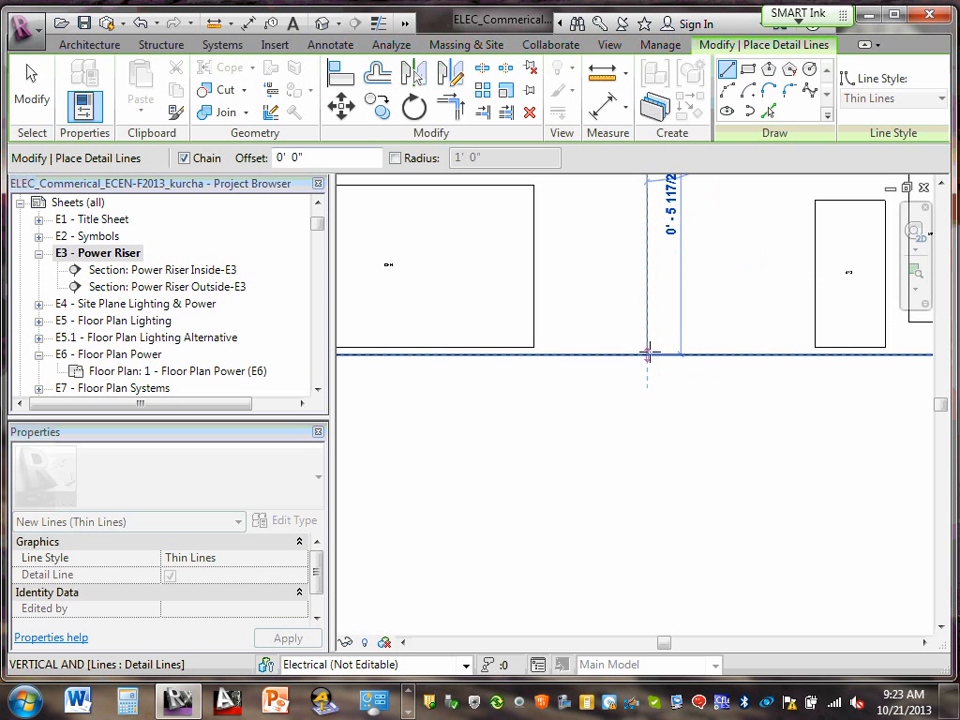
{"action": "left_click", "coordinate": [647, 353]}
{"action": "key", "text": "Escape"}
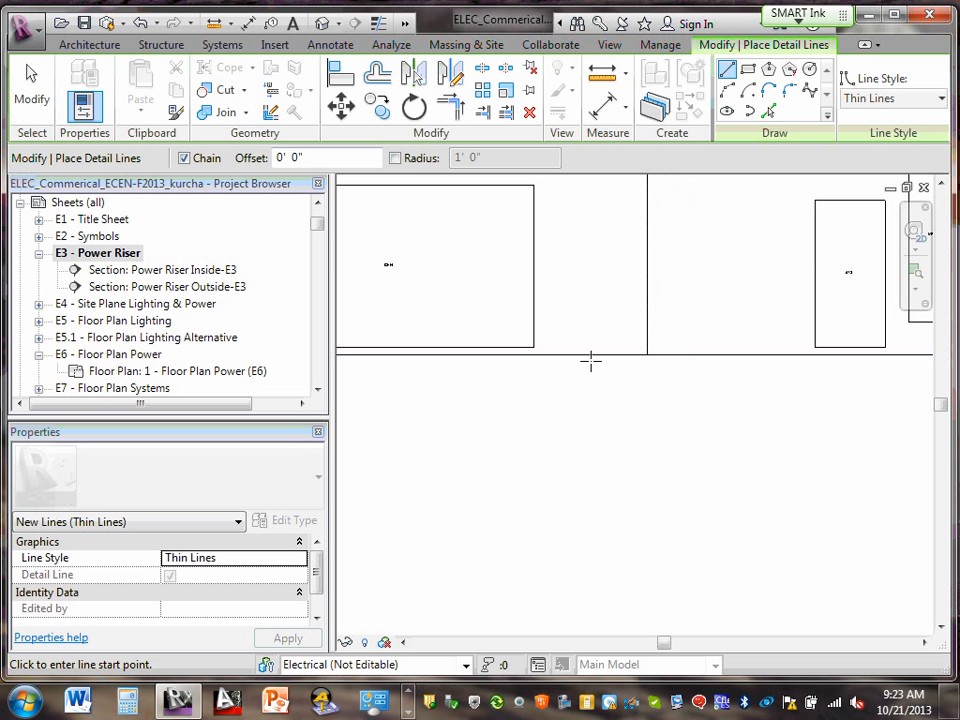
{"action": "scroll", "coordinate": [589, 360], "scroll_direction": "down", "scroll_amount": 4}
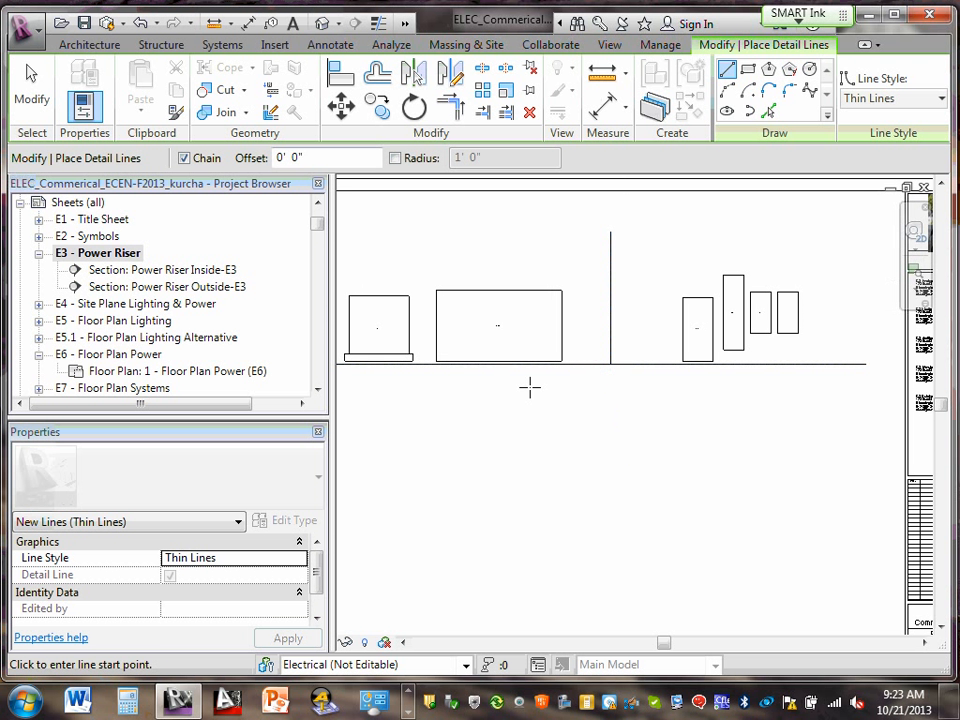
{"action": "key", "text": "Escape"}
{"action": "key", "text": "Escape"}
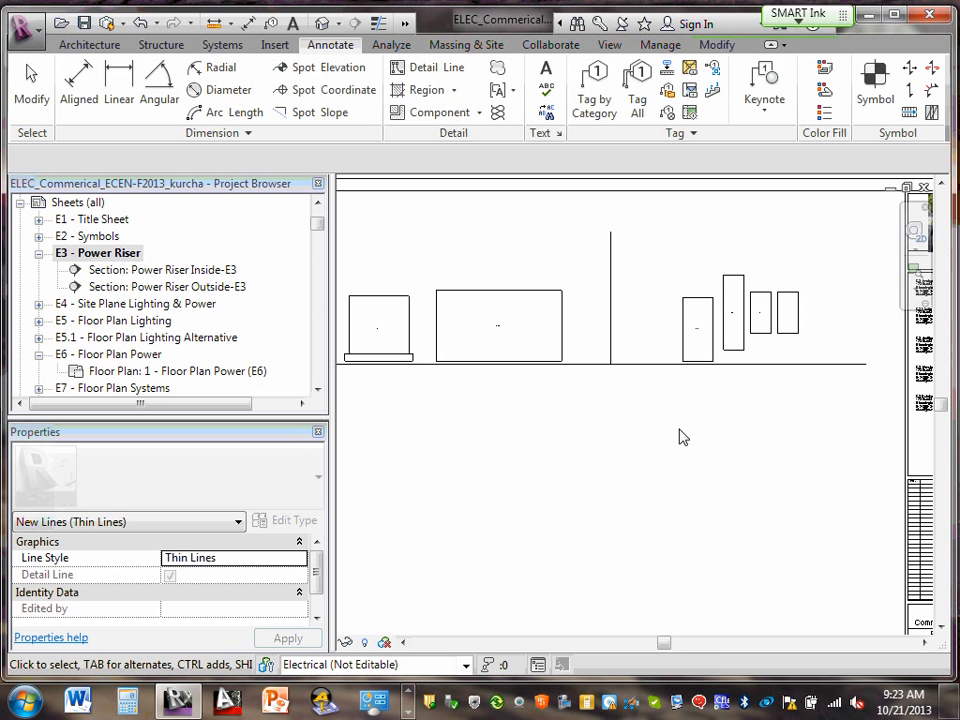
- Move the horizontal ground line up so it meets the bottom edges of the outside equipment
{"action": "scroll", "coordinate": [660, 481], "scroll_direction": "down", "scroll_amount": 2}
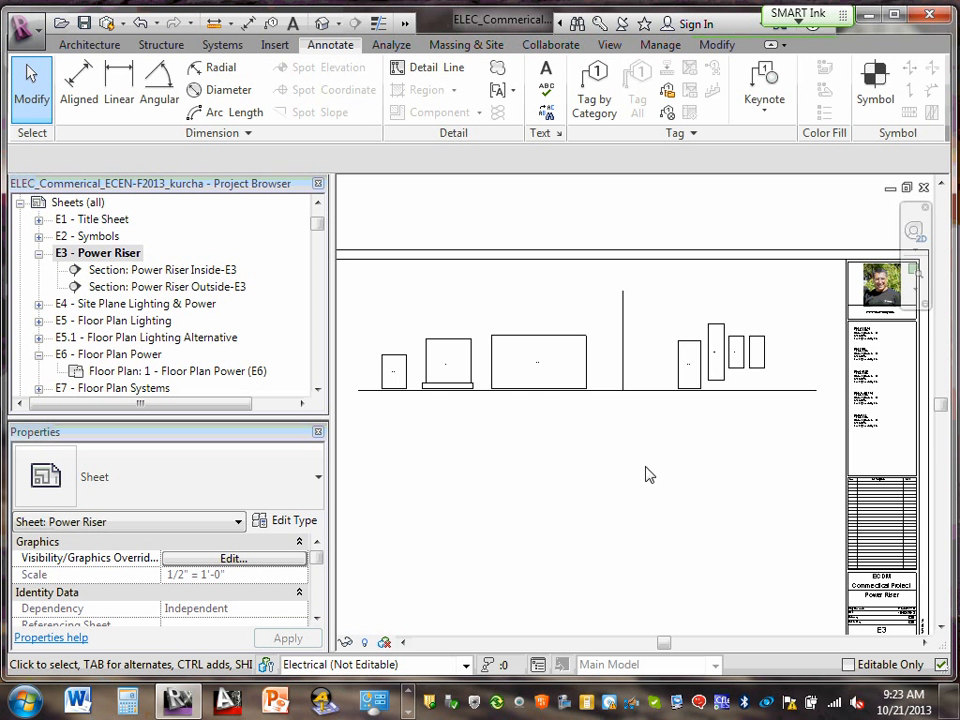
{"action": "scroll", "coordinate": [683, 447], "scroll_direction": "up", "scroll_amount": 4}
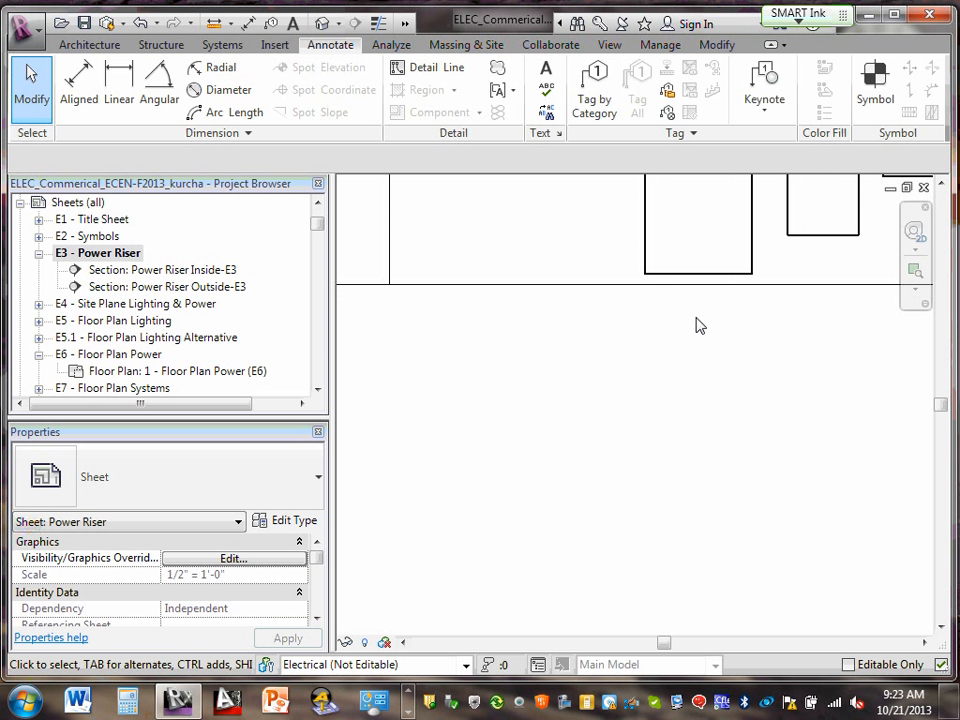
{"action": "scroll", "coordinate": [677, 330], "scroll_direction": "down", "scroll_amount": 5}
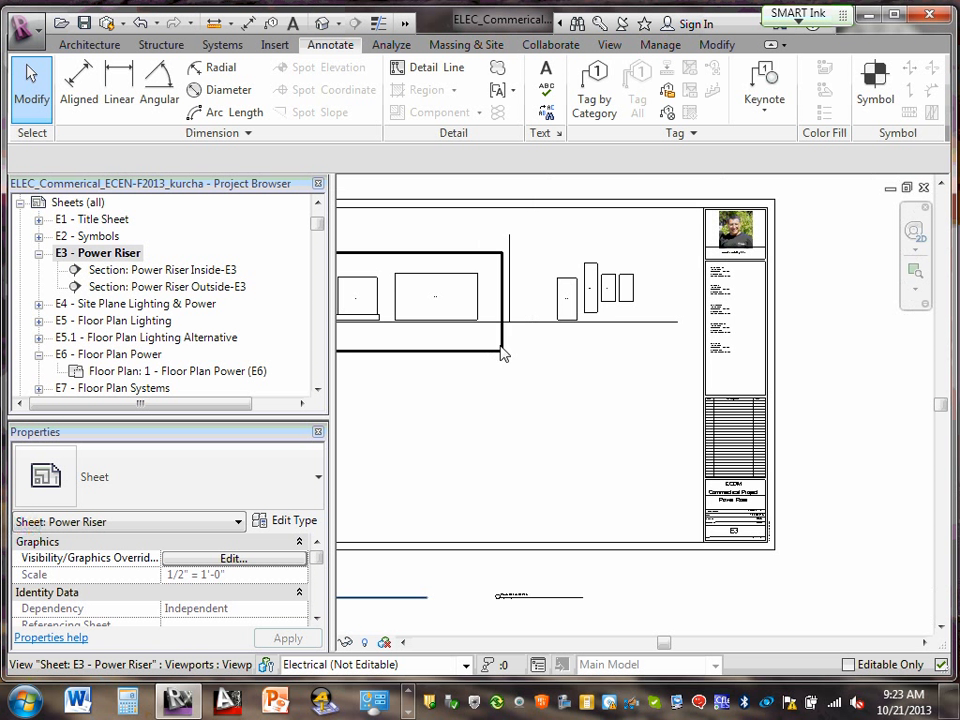
{"action": "middle_click_drag", "start_coordinate": [441, 390], "coordinate": [561, 403]}
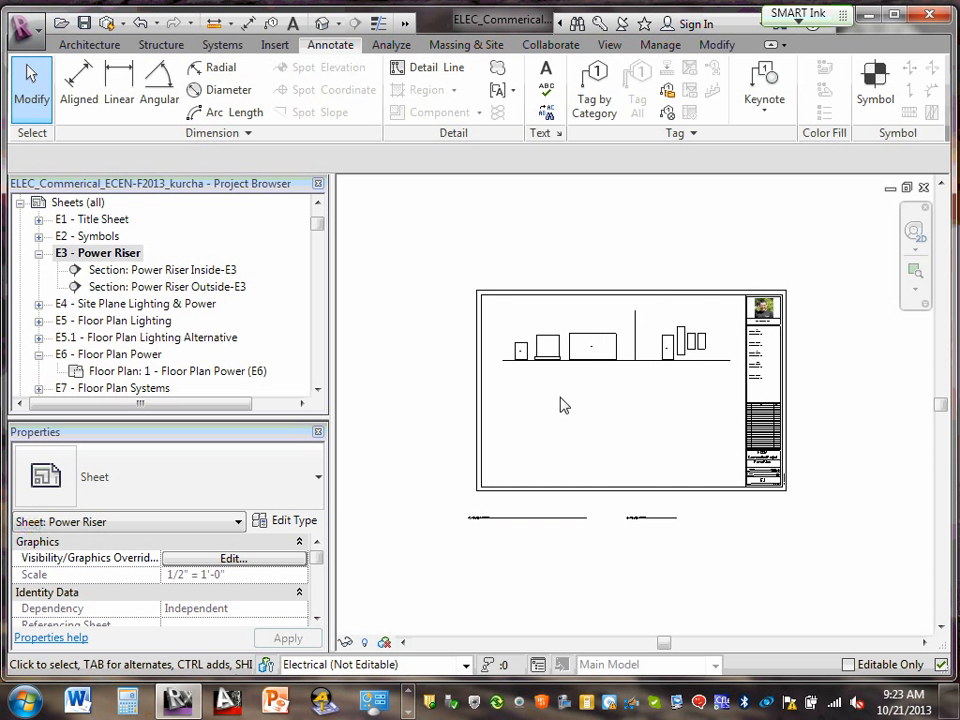
{"action": "scroll", "coordinate": [549, 339], "scroll_direction": "up", "scroll_amount": 4}
{"action": "scroll", "coordinate": [520, 400], "scroll_direction": "up", "scroll_amount": 2}
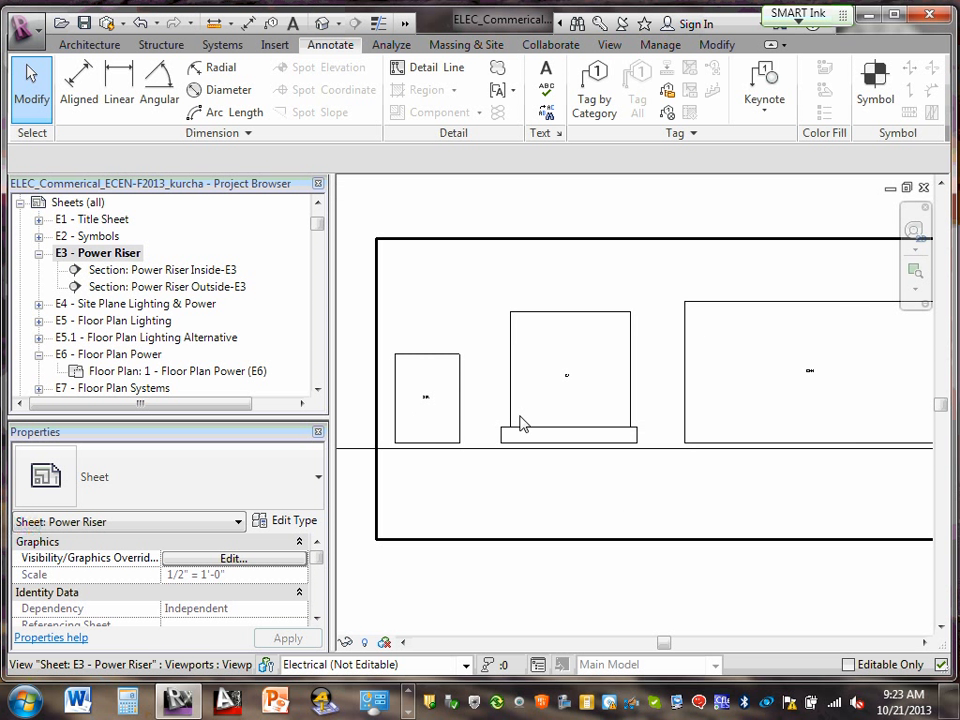
{"action": "scroll", "coordinate": [520, 425], "scroll_direction": "up", "scroll_amount": 3}
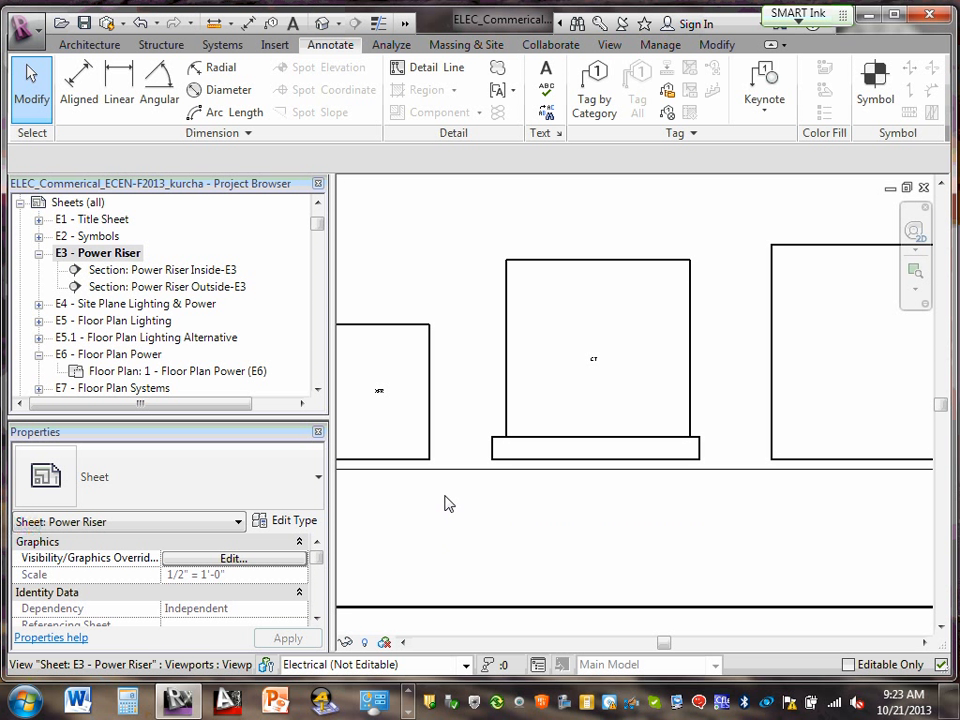
{"action": "scroll", "coordinate": [448, 502], "scroll_direction": "up", "scroll_amount": 2}
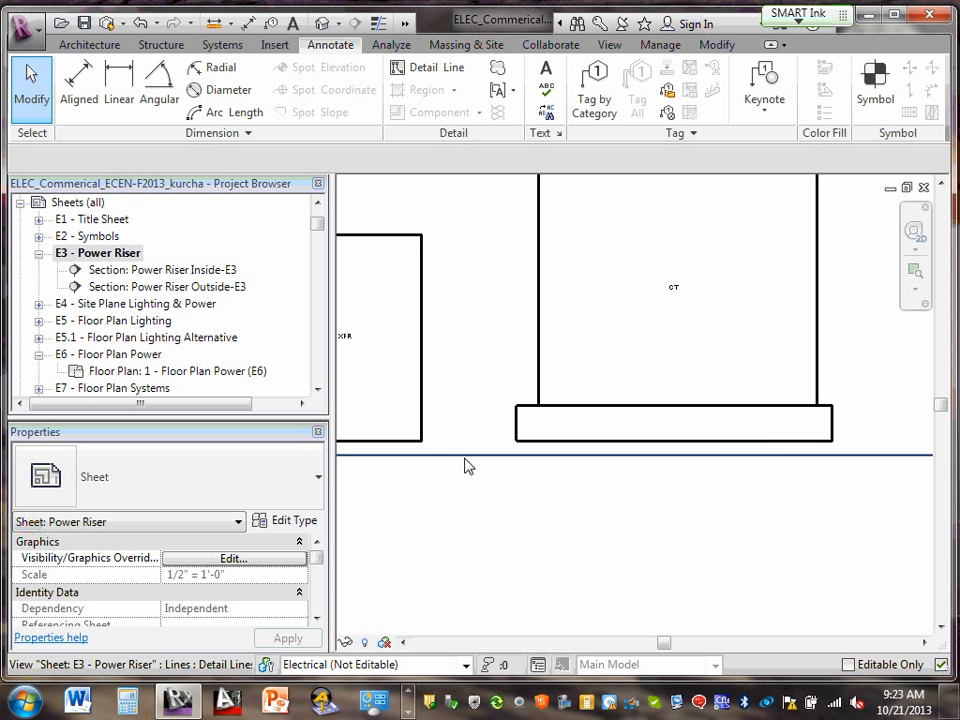
{"action": "left_click", "coordinate": [471, 455]}
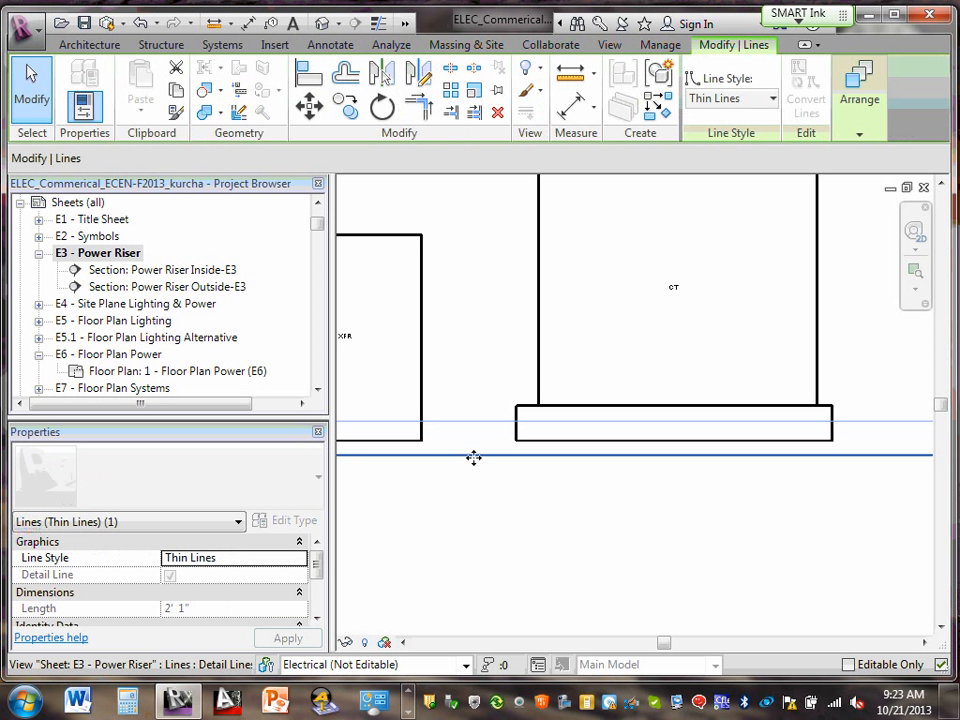
{"action": "mouse_move", "coordinate": [476, 443]}
{"action": "left_mouse_down"}
{"action": "mouse_move", "coordinate": [469, 459]}
{"action": "mouse_move", "coordinate": [478, 467]}
{"action": "left_mouse_up"}
- Nudge the ground line down slightly to the lower edge of the floor-standing box's thick outline in the inside section
{"action": "scroll", "coordinate": [484, 467], "scroll_direction": "down", "scroll_amount": 3}
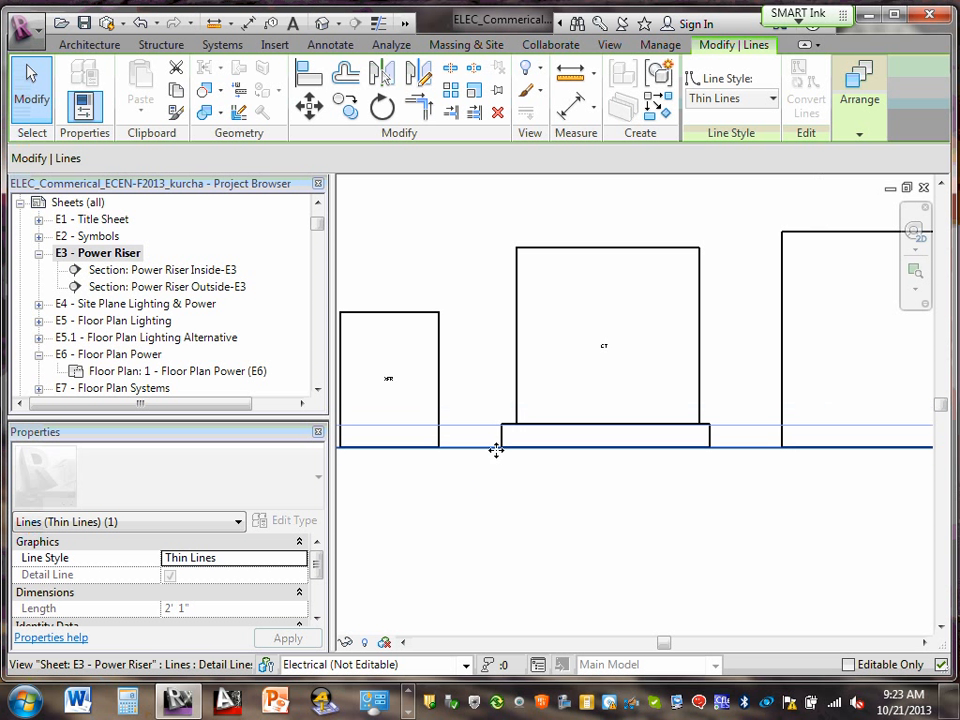
{"action": "scroll", "coordinate": [500, 460], "scroll_direction": "down", "scroll_amount": 2}
{"action": "scroll", "coordinate": [610, 466], "scroll_direction": "down", "scroll_amount": 2}
{"action": "scroll", "coordinate": [750, 489], "scroll_direction": "up", "scroll_amount": 2}
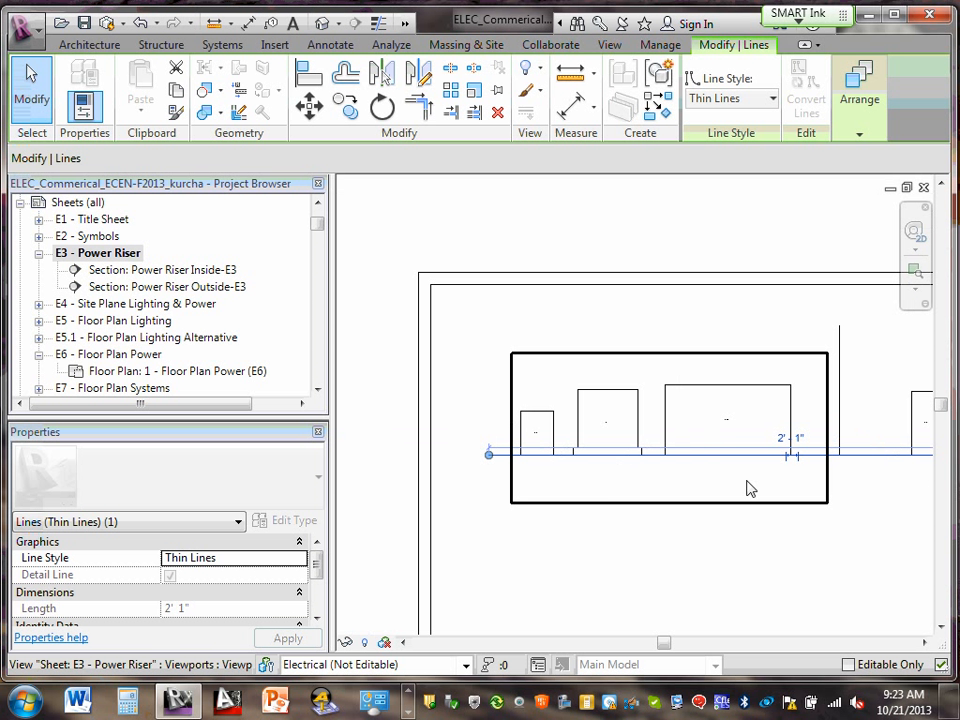
{"action": "scroll", "coordinate": [872, 495], "scroll_direction": "up", "scroll_amount": 3}
{"action": "middle_click_drag", "start_coordinate": [872, 495], "coordinate": [707, 474]}
{"action": "scroll", "coordinate": [707, 474], "scroll_direction": "down", "scroll_amount": 2}
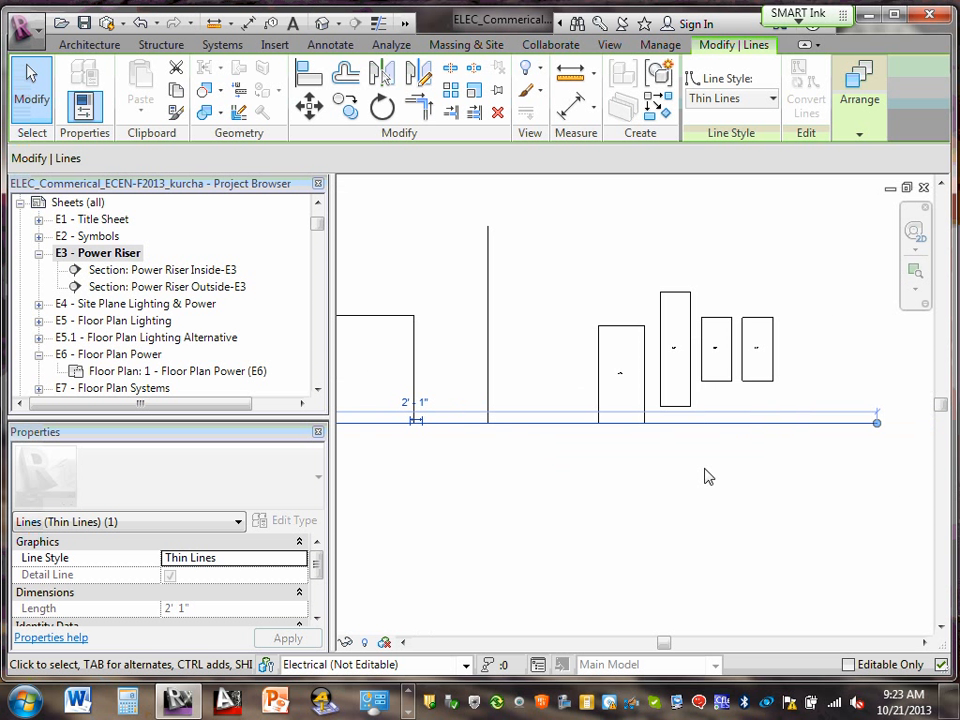
{"action": "scroll", "coordinate": [756, 465], "scroll_direction": "up", "scroll_amount": 2}
{"action": "scroll", "coordinate": [759, 466], "scroll_direction": "up", "scroll_amount": 1}
{"action": "scroll", "coordinate": [759, 466], "scroll_direction": "up", "scroll_amount": 2}
{"action": "scroll", "coordinate": [696, 452], "scroll_direction": "up", "scroll_amount": 2}
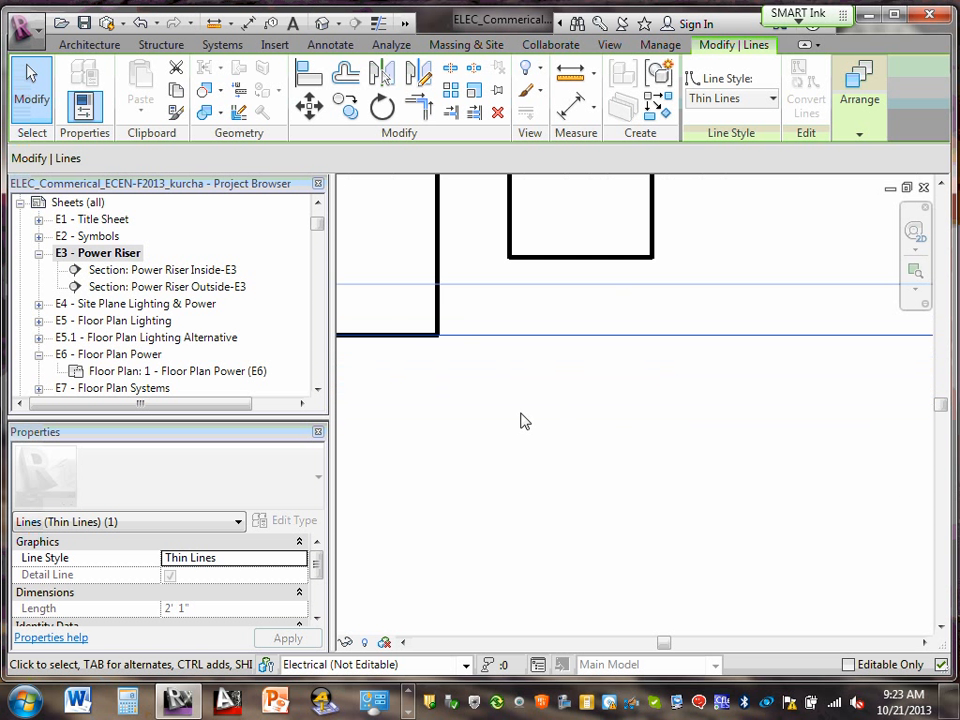
{"action": "scroll", "coordinate": [521, 420], "scroll_direction": "up", "scroll_amount": 2}
{"action": "middle_click_drag", "start_coordinate": [584, 403], "coordinate": [778, 446]}
{"action": "scroll", "coordinate": [386, 384], "scroll_direction": "up", "scroll_amount": 2}
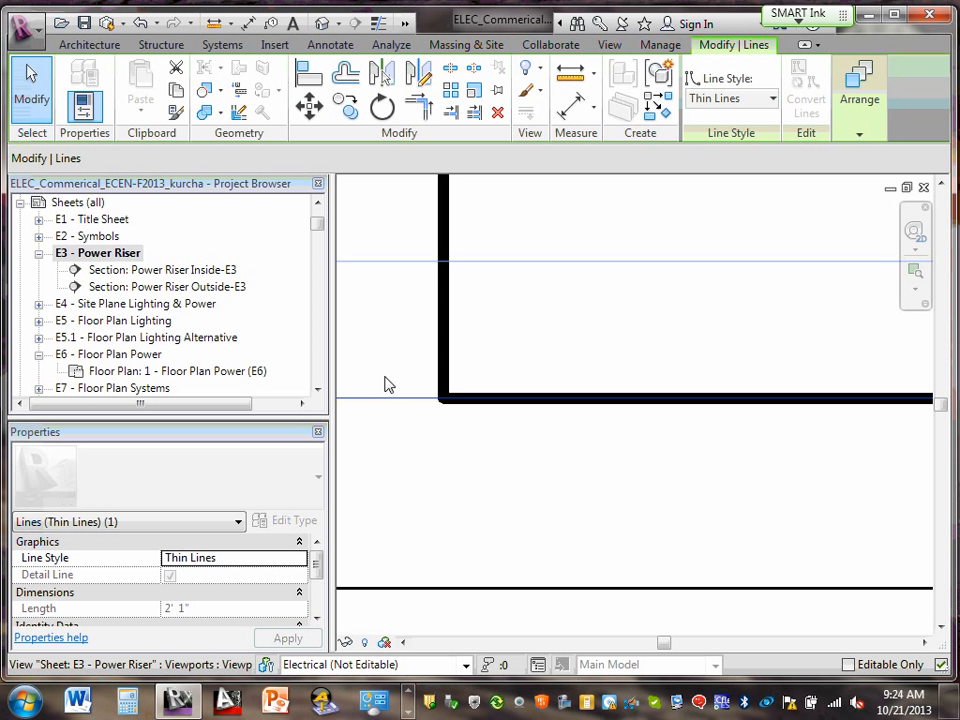
{"action": "scroll", "coordinate": [388, 392], "scroll_direction": "up", "scroll_amount": 1}
{"action": "scroll", "coordinate": [385, 402], "scroll_direction": "up", "scroll_amount": 1}
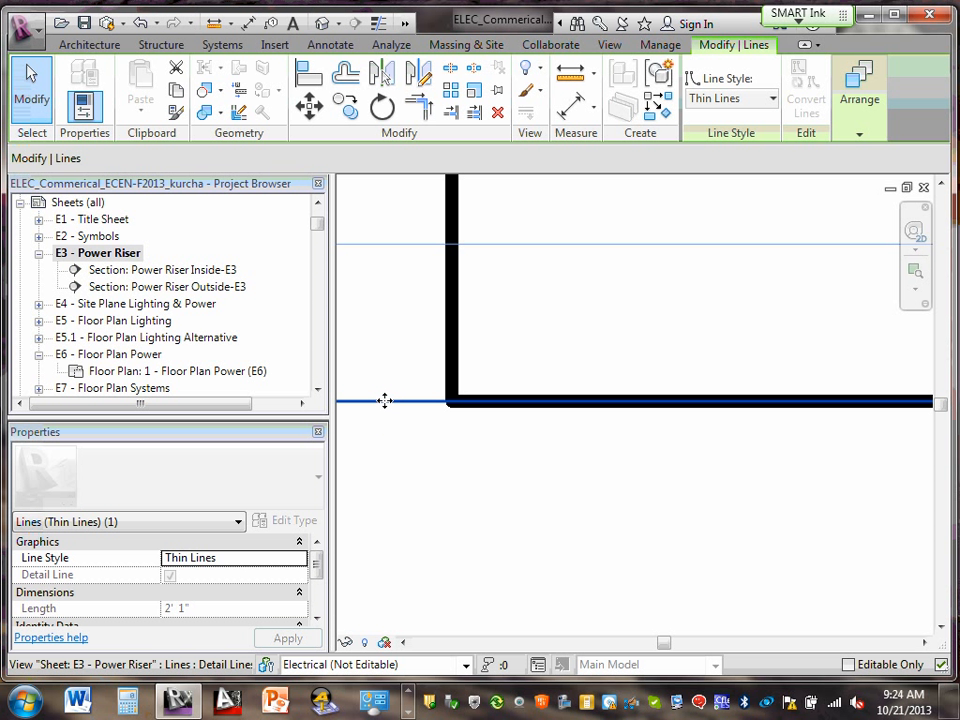
{"action": "key", "text": "Down"}
{"action": "key", "text": "Down"}
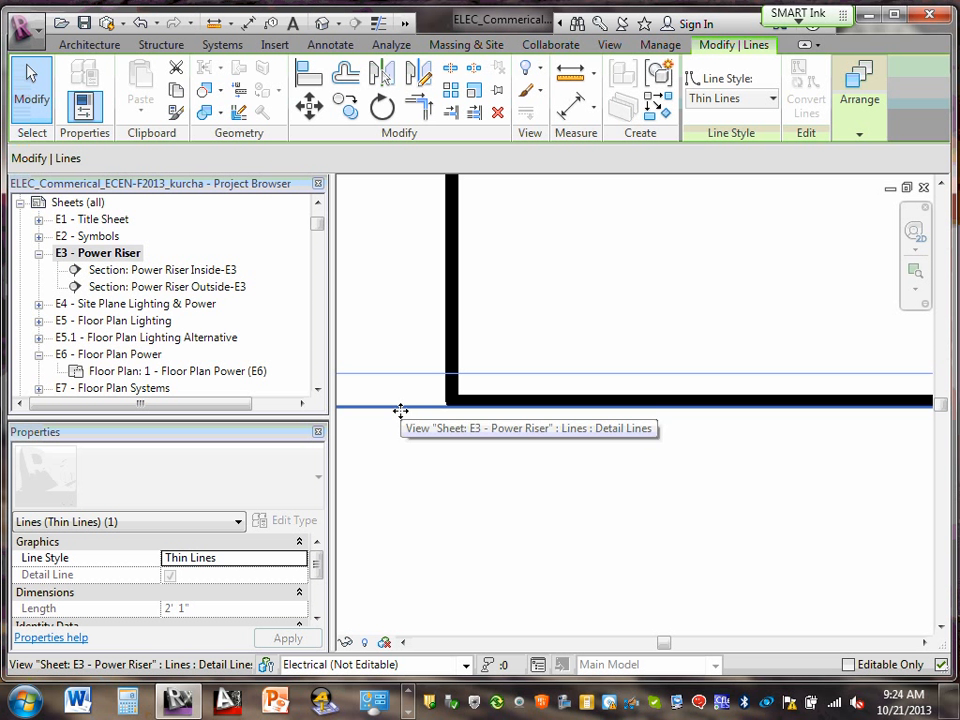
- Check the ground line's fit beneath the equipment of both riser sections on the sheet
{"action": "scroll", "coordinate": [555, 484], "scroll_direction": "down", "scroll_amount": 5}
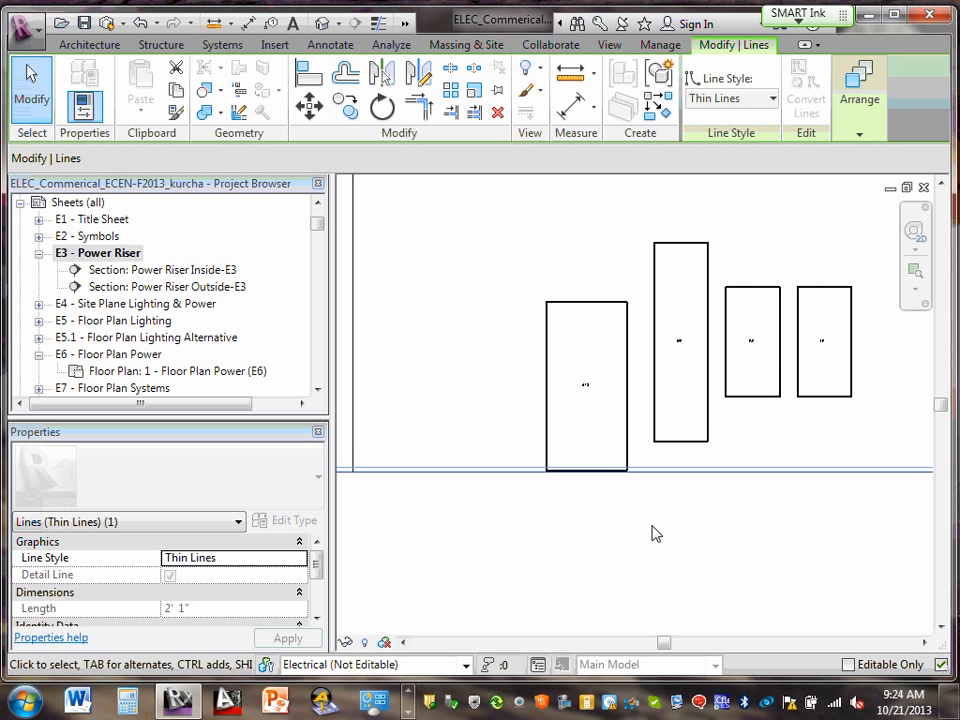
{"action": "scroll", "coordinate": [443, 589], "scroll_direction": "down", "scroll_amount": 3}
{"action": "scroll", "coordinate": [447, 440], "scroll_direction": "down", "scroll_amount": 2}
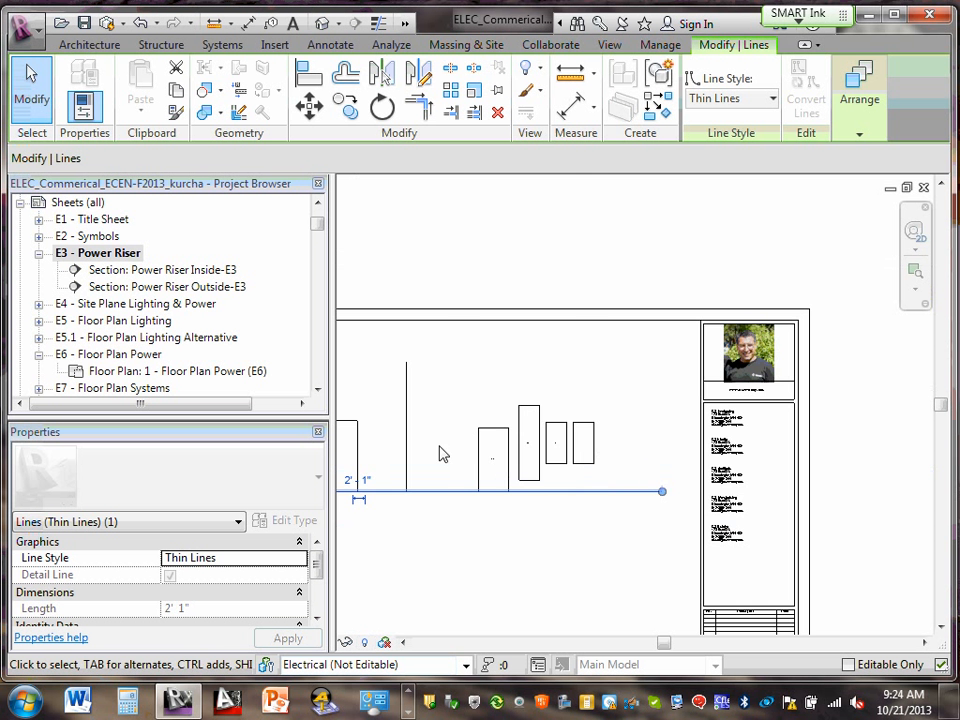
{"action": "scroll", "coordinate": [437, 460], "scroll_direction": "down", "scroll_amount": 3}
{"action": "middle_click_drag", "start_coordinate": [452, 500], "coordinate": [660, 462]}
{"action": "scroll", "coordinate": [470, 380], "scroll_direction": "up", "scroll_amount": 2}
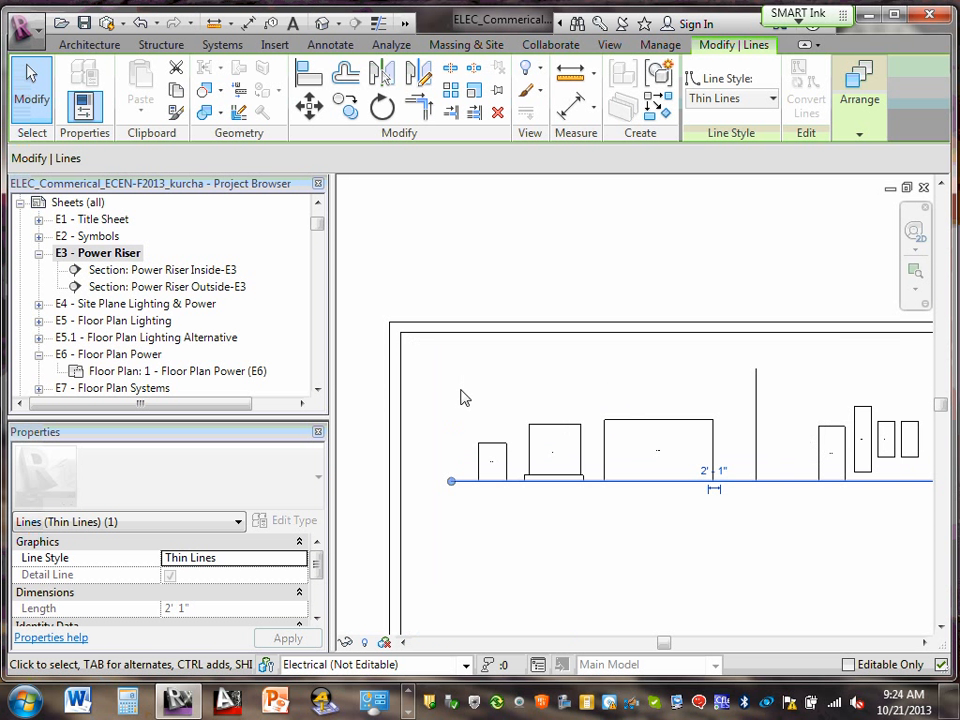
{"action": "key", "text": "Escape"}
{"action": "scroll", "coordinate": [589, 486], "scroll_direction": "up", "scroll_amount": 2}
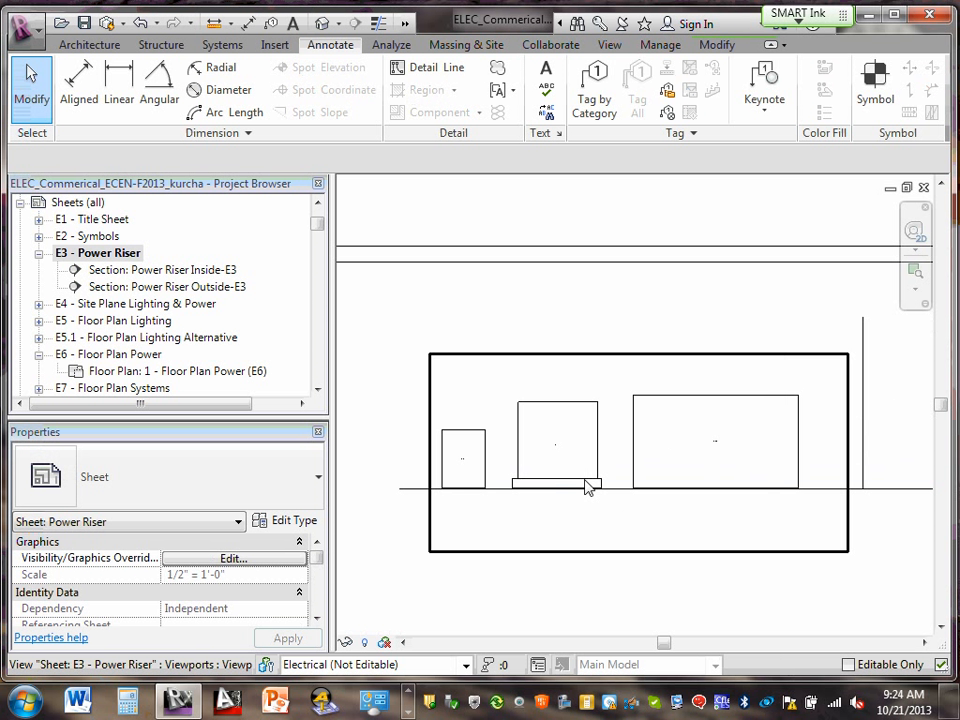
{"action": "scroll", "coordinate": [583, 519], "scroll_direction": "down", "scroll_amount": 3}
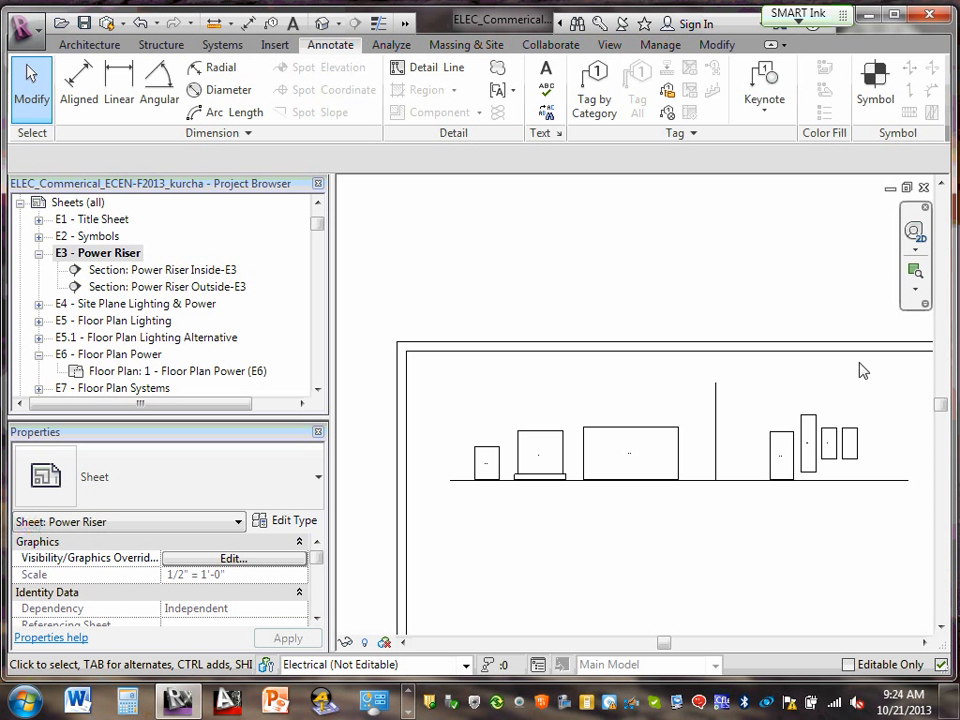
- Place a 1/4" Arial text note reading "Outside" beside the dividing line's upper end, on the outside equipment's side
{"action": "scroll", "coordinate": [720, 391], "scroll_direction": "up", "scroll_amount": 2}
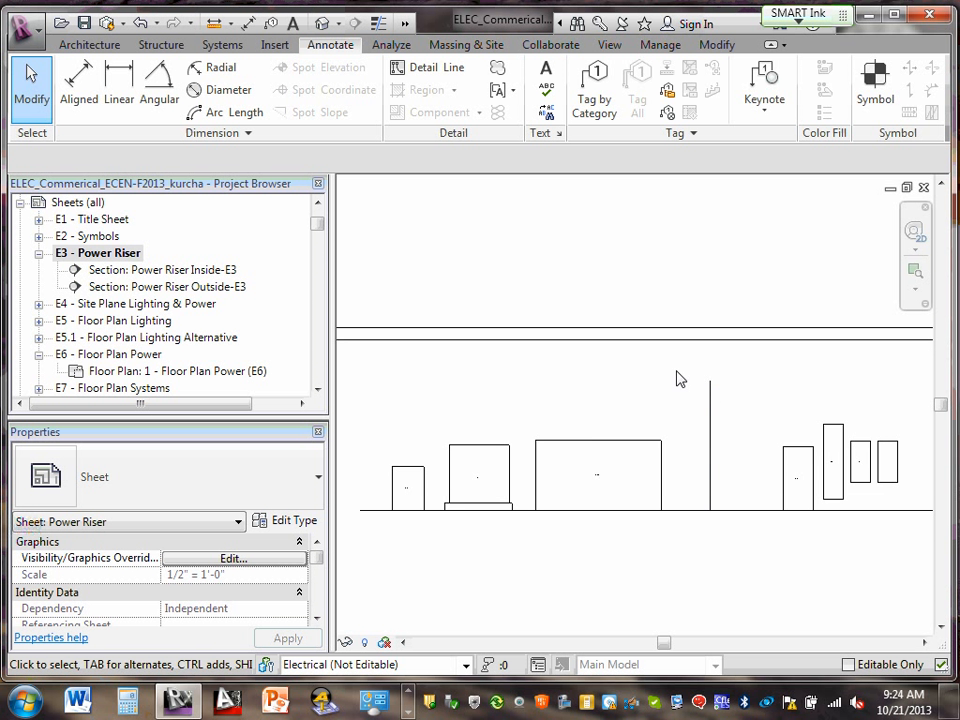
{"action": "left_click", "coordinate": [545, 72]}
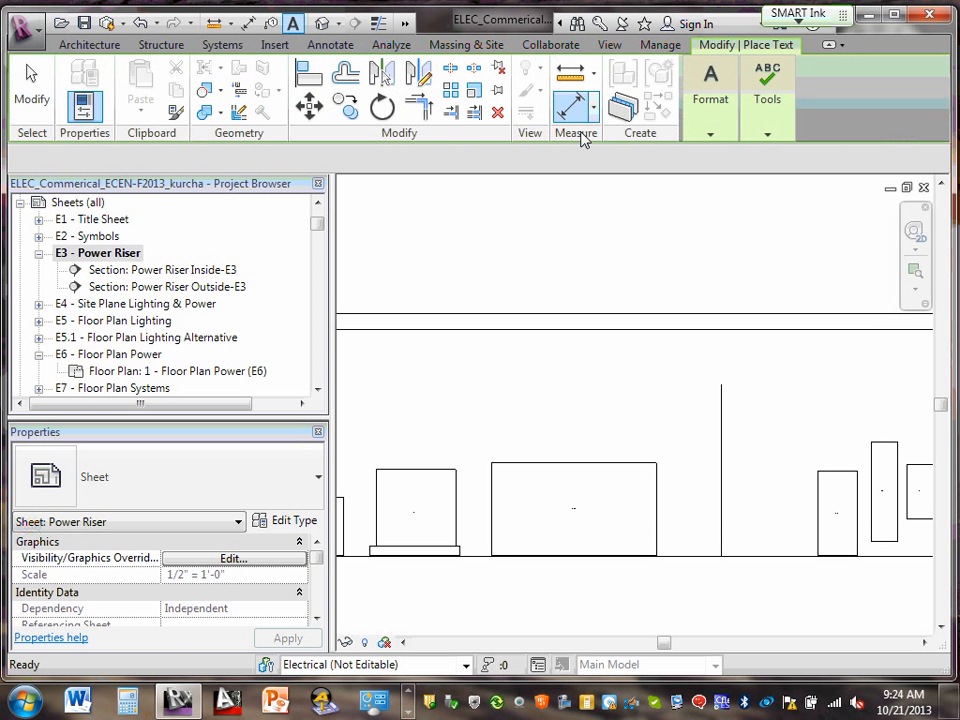
{"action": "left_click", "coordinate": [667, 402]}
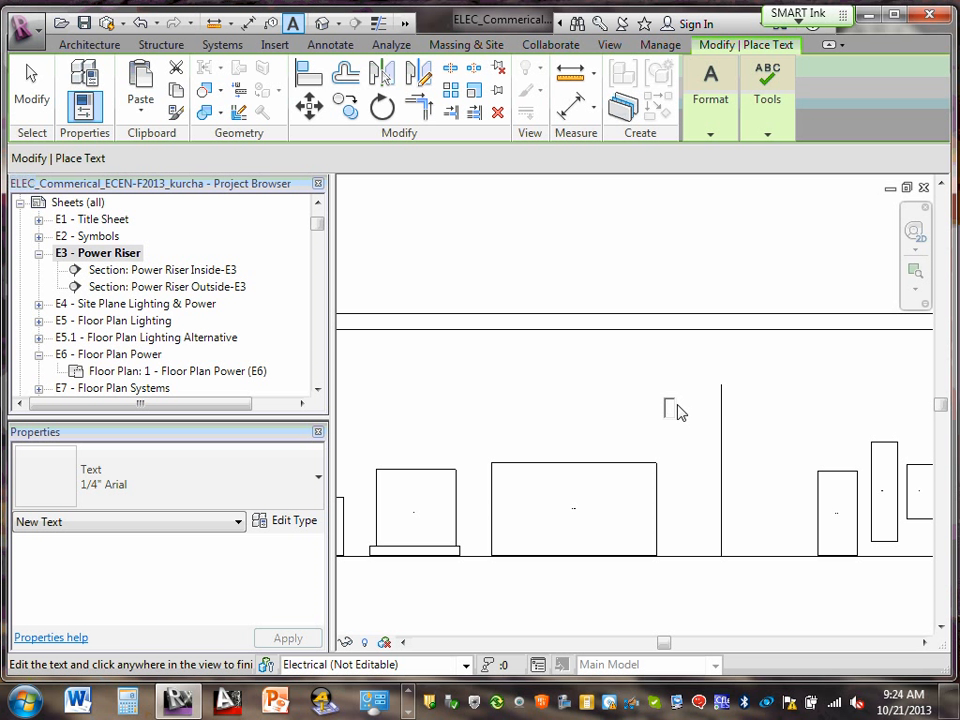
{"action": "type", "text": "Outside"}
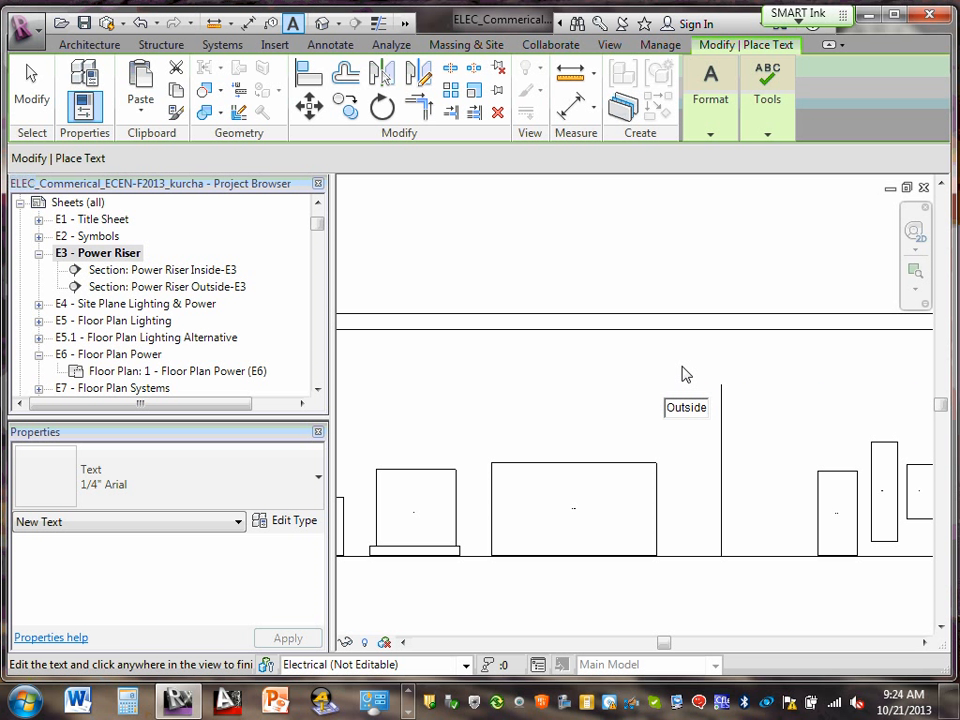
{"action": "left_click", "coordinate": [762, 396]}
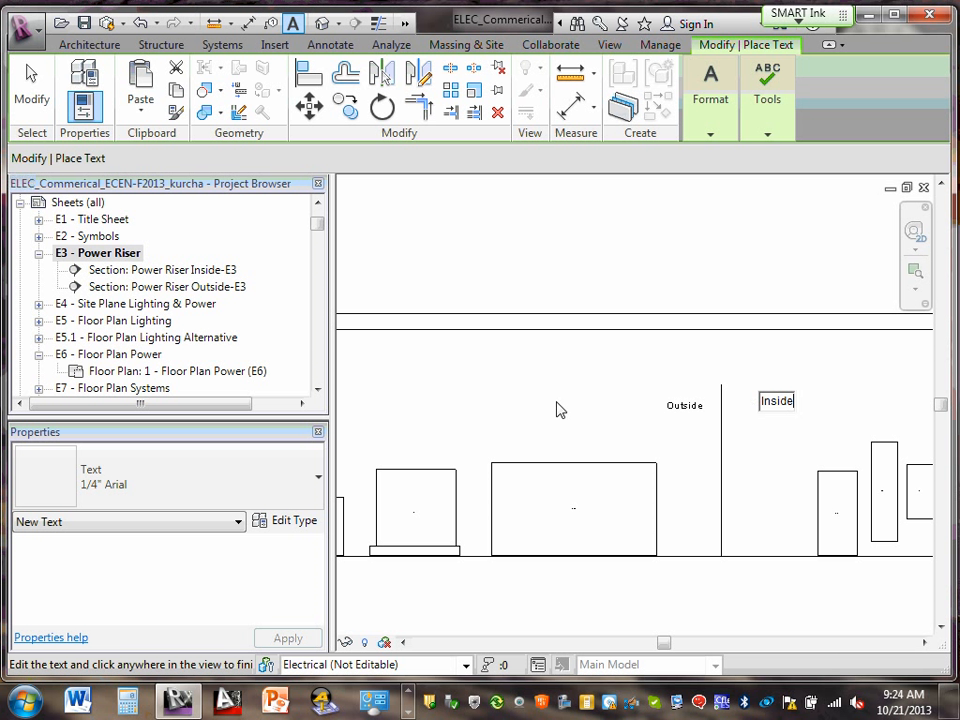
{"action": "key", "text": "Escape"}
{"action": "key", "text": "Escape"}
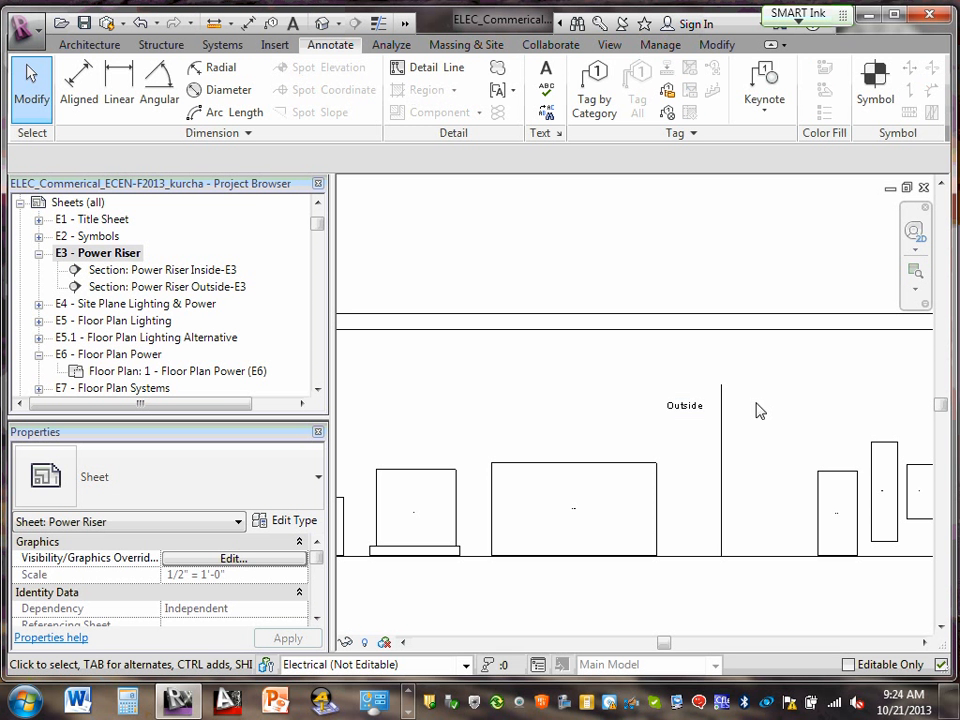
- Place a 1/4" Arial text note reading "Inside" across the dividing line from the "Outside" note, level with it
{"action": "left_click", "coordinate": [545, 78]}
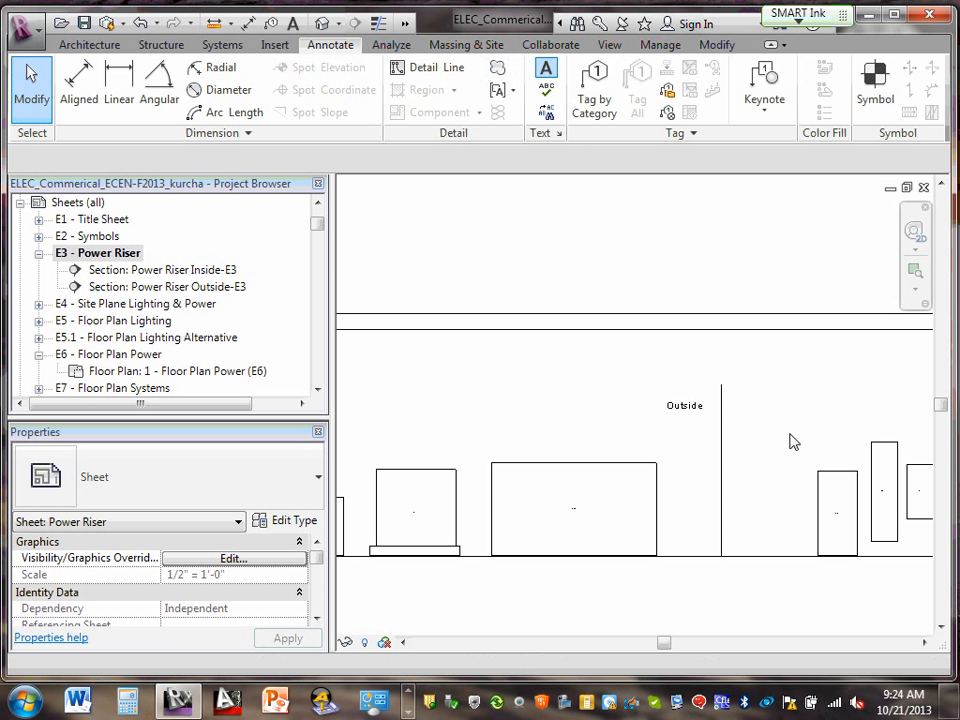
{"action": "left_click", "coordinate": [746, 403]}
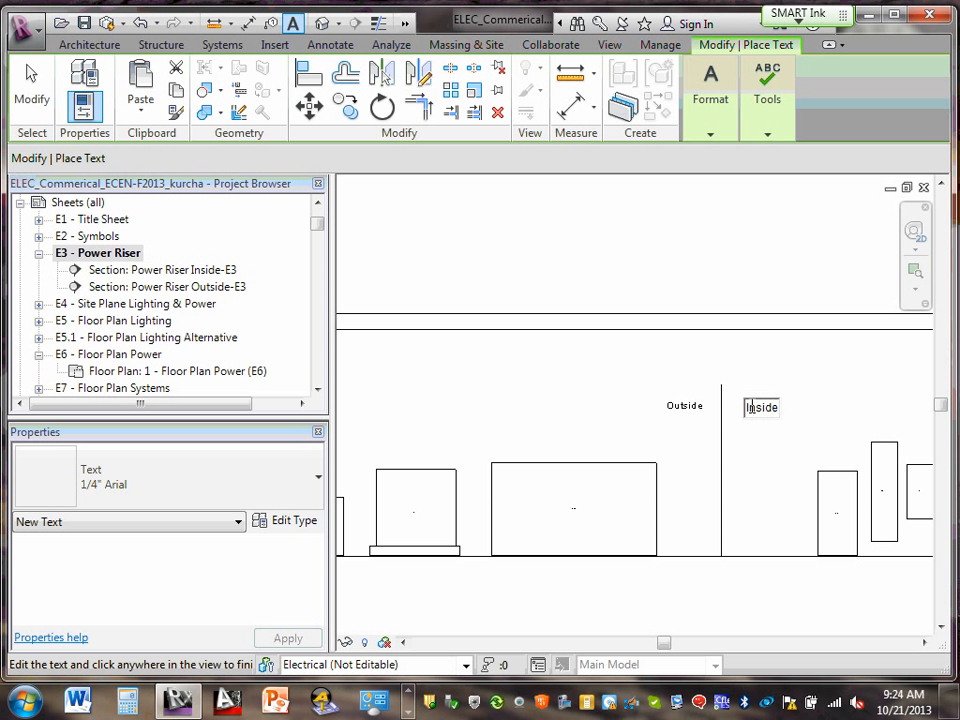
{"action": "left_click", "coordinate": [754, 450]}
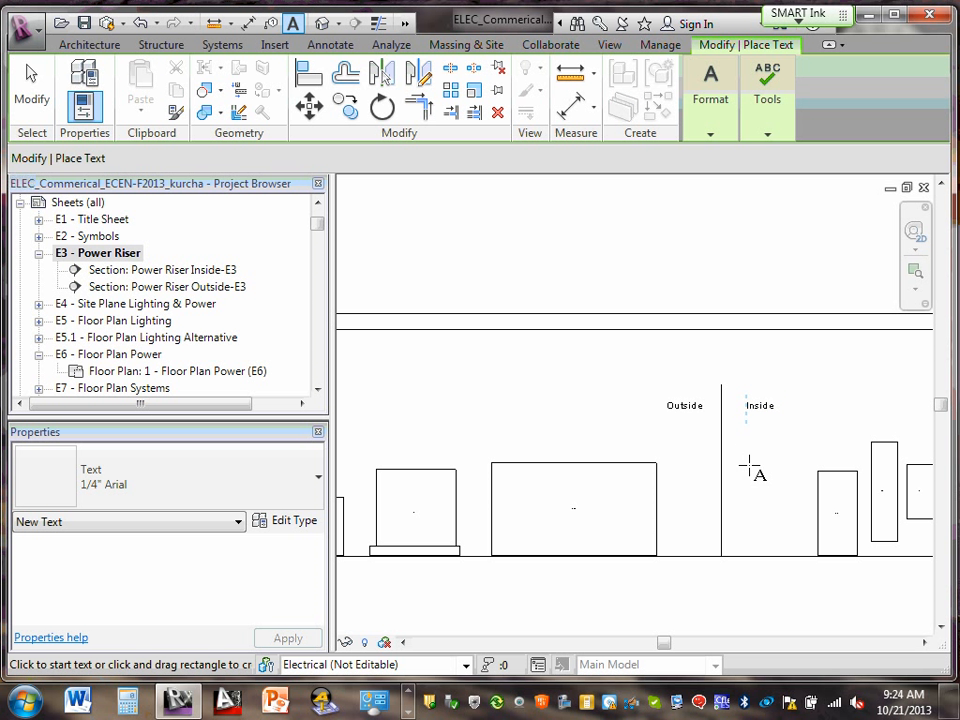
- Widen the "Inside" text note beside the dividing line so the word fits on one line
{"action": "key", "text": "Escape"}
{"action": "scroll", "coordinate": [747, 418], "scroll_direction": "up", "scroll_amount": 3}
{"action": "scroll", "coordinate": [696, 385], "scroll_direction": "down", "scroll_amount": 3}
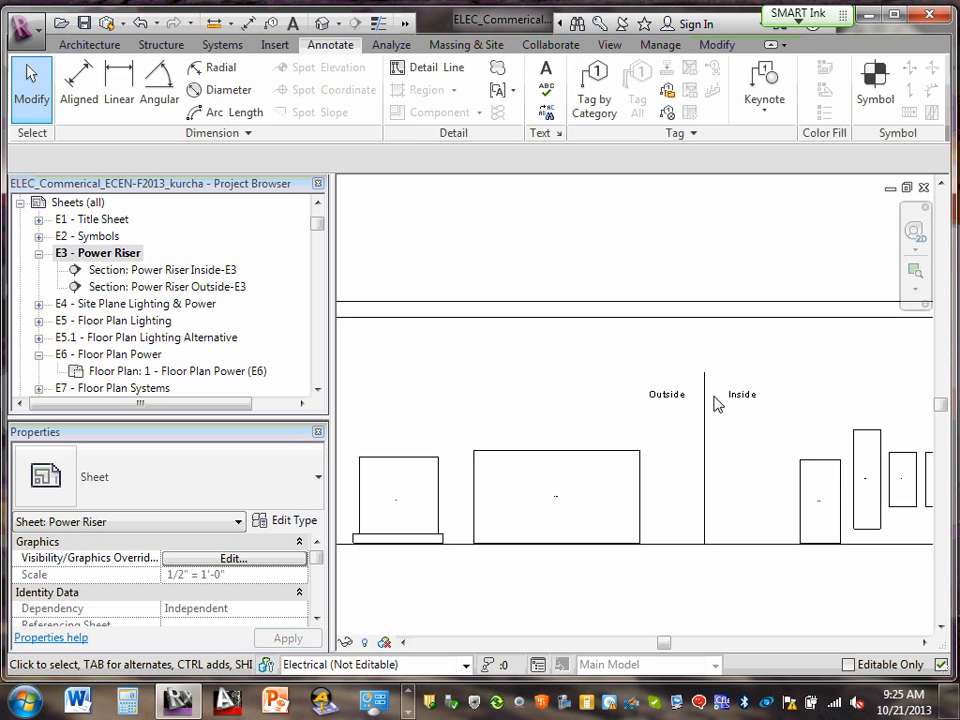
{"action": "left_click", "coordinate": [738, 394]}
{"action": "scroll", "coordinate": [724, 382], "scroll_direction": "up", "scroll_amount": 2}
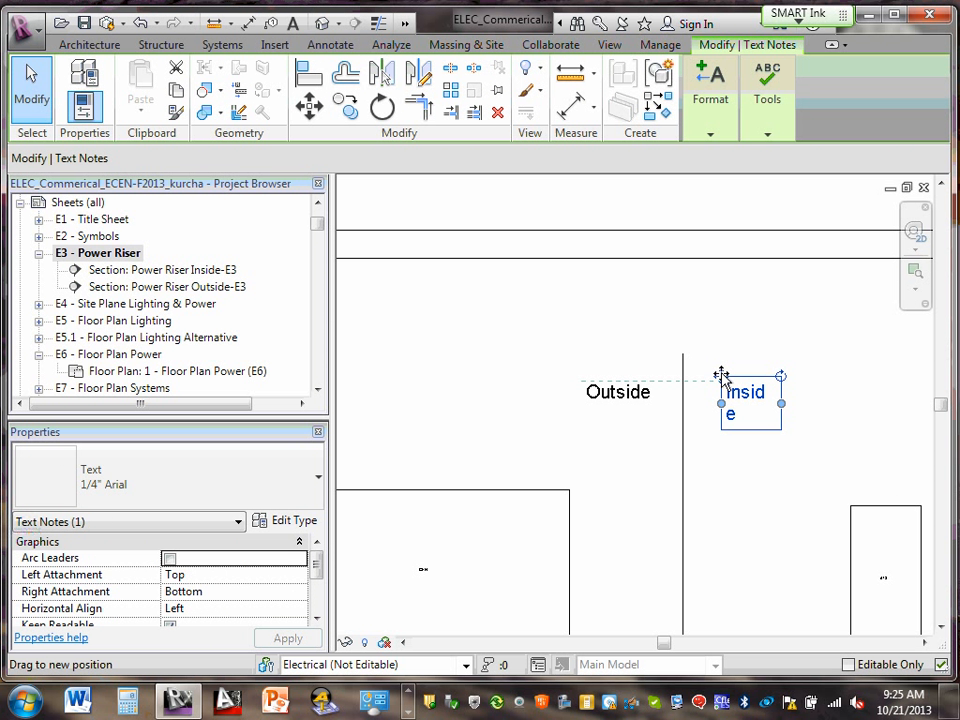
{"action": "left_click_drag", "start_coordinate": [721, 371], "coordinate": [719, 372]}
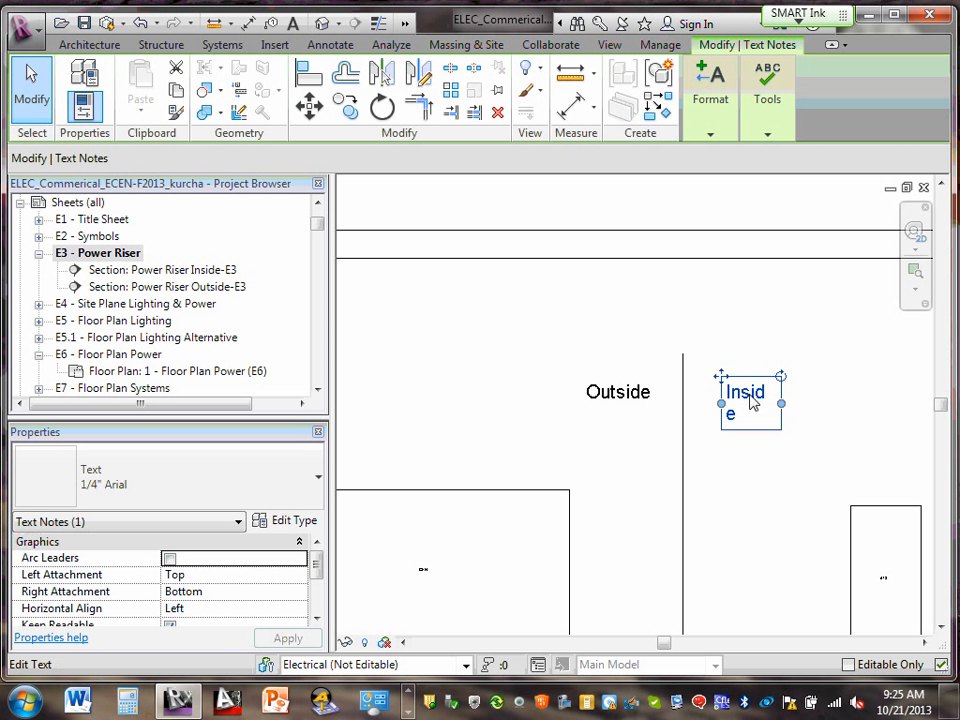
{"action": "double_click", "coordinate": [752, 400]}
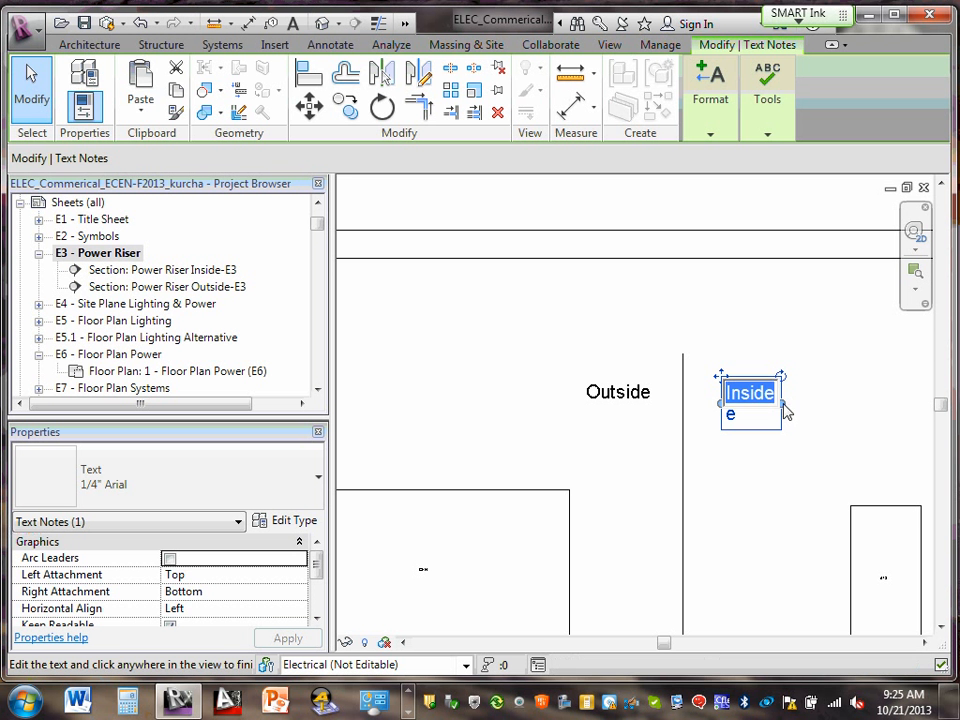
{"action": "left_click", "coordinate": [806, 403]}
{"action": "left_click_drag", "start_coordinate": [782, 392], "coordinate": [786, 392]}
{"action": "left_click", "coordinate": [755, 450]}
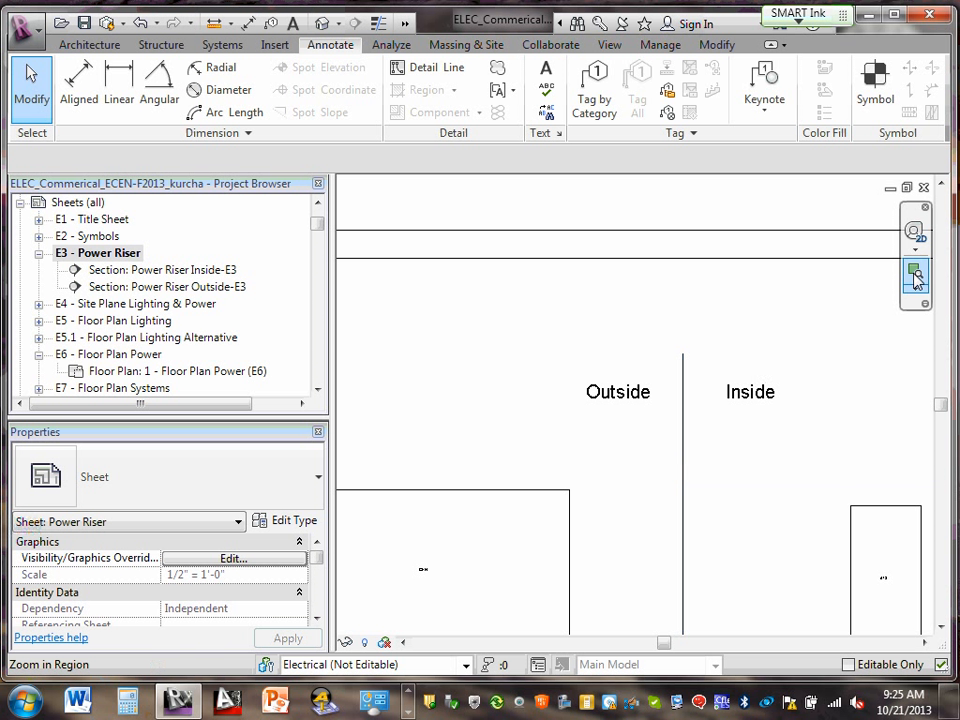
- Examine the labelled riser diagram and its placement on sheet E3
{"action": "scroll", "coordinate": [506, 334], "scroll_direction": "down", "scroll_amount": 3}
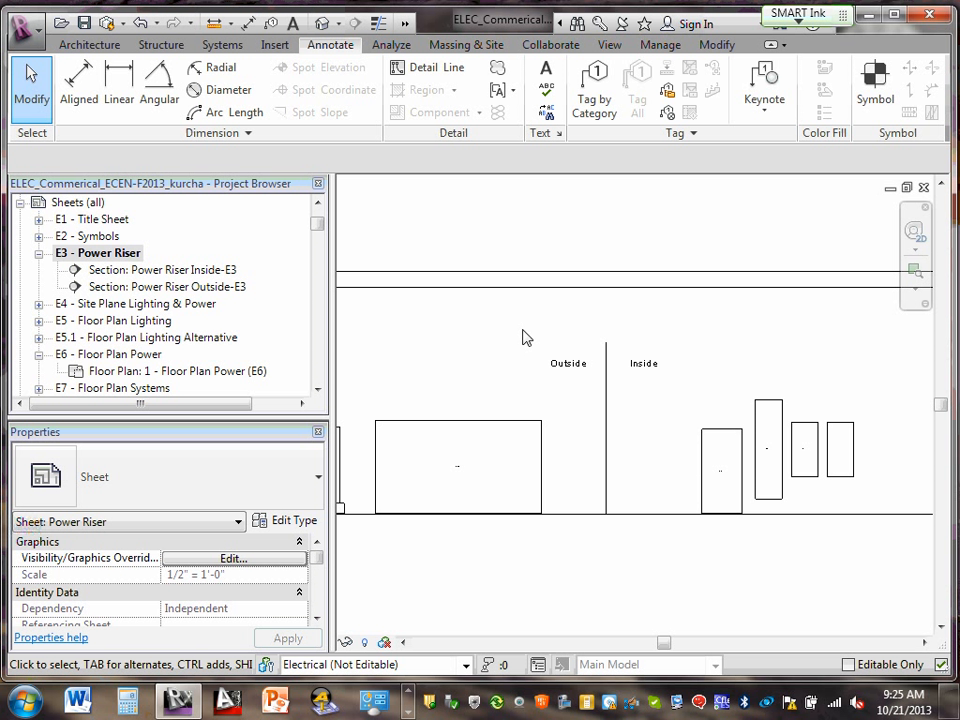
{"action": "scroll", "coordinate": [523, 337], "scroll_direction": "down", "scroll_amount": 3}
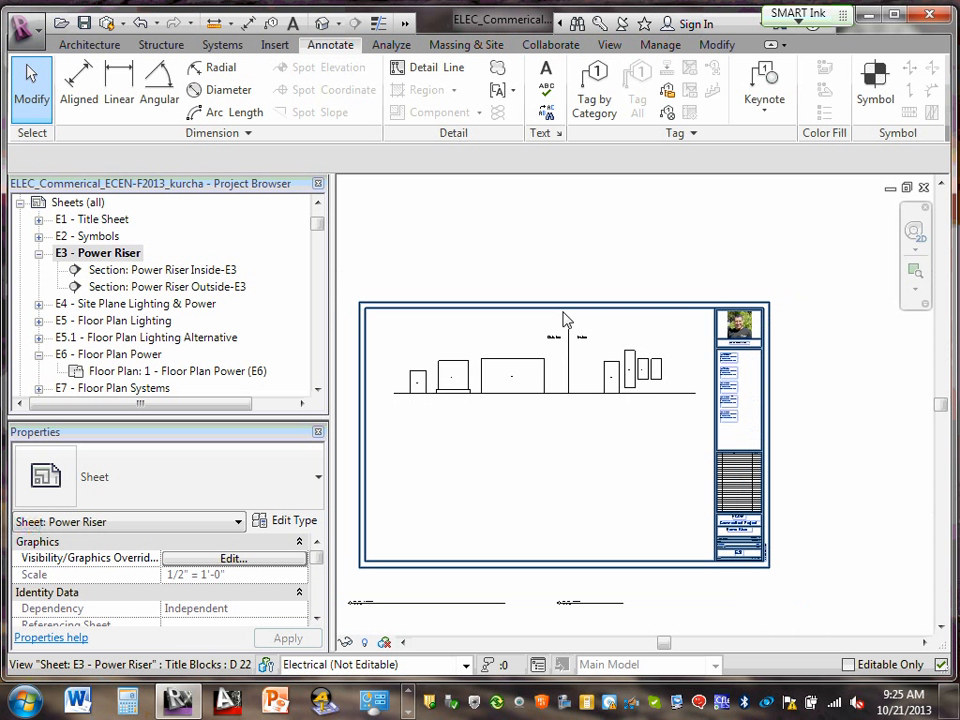
{"action": "middle_click_drag", "start_coordinate": [462, 455], "coordinate": [534, 435]}
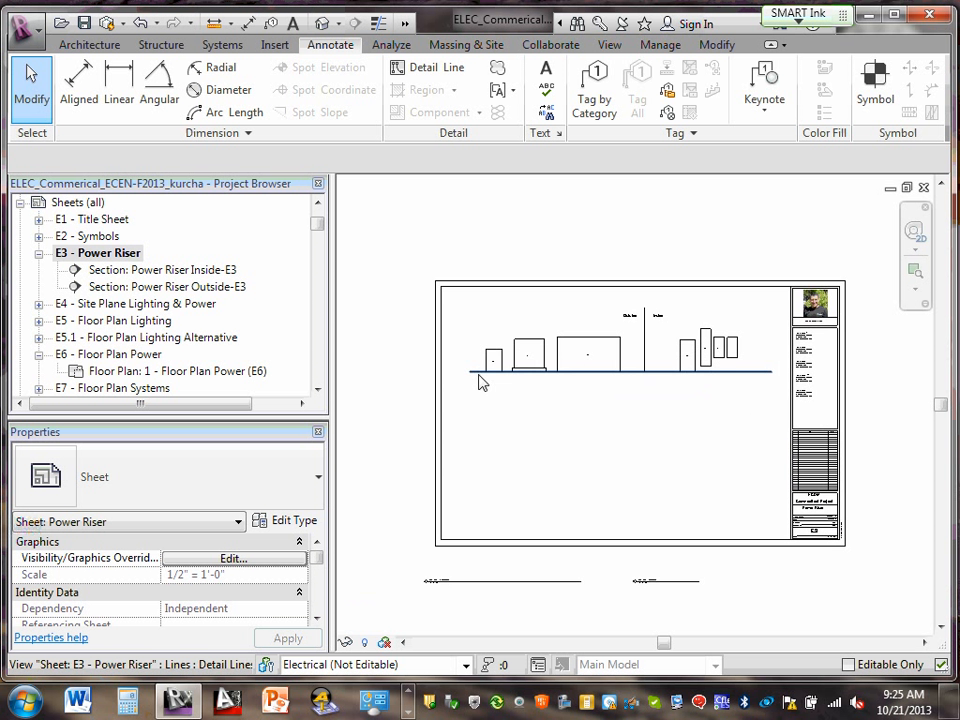
{"action": "scroll", "coordinate": [488, 385], "scroll_direction": "up", "scroll_amount": 3}
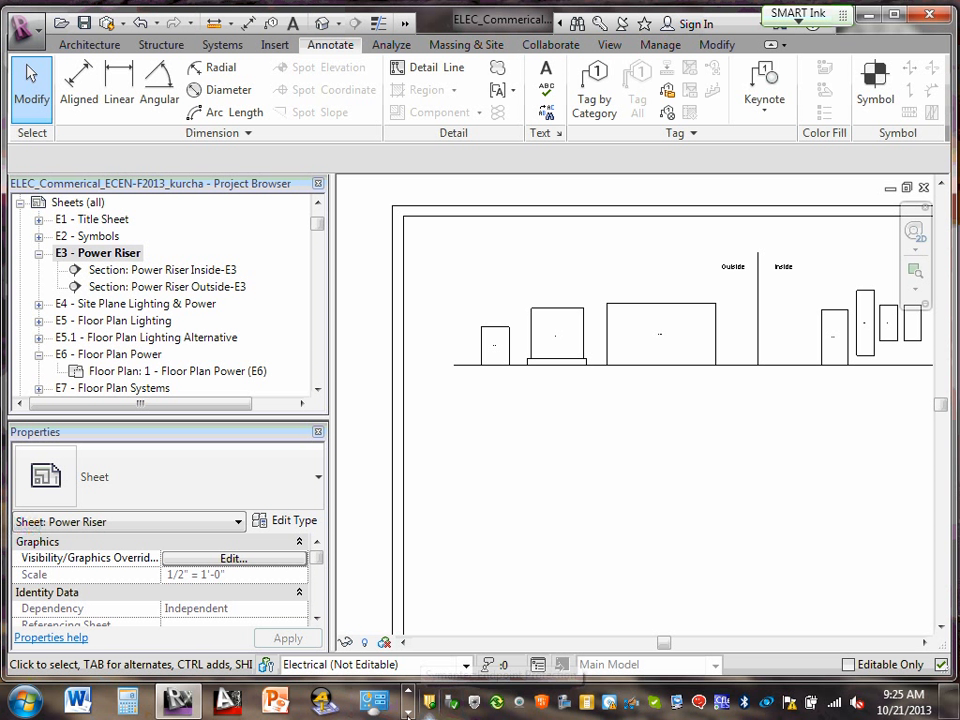
{"action": "left_click", "coordinate": [409, 713]}
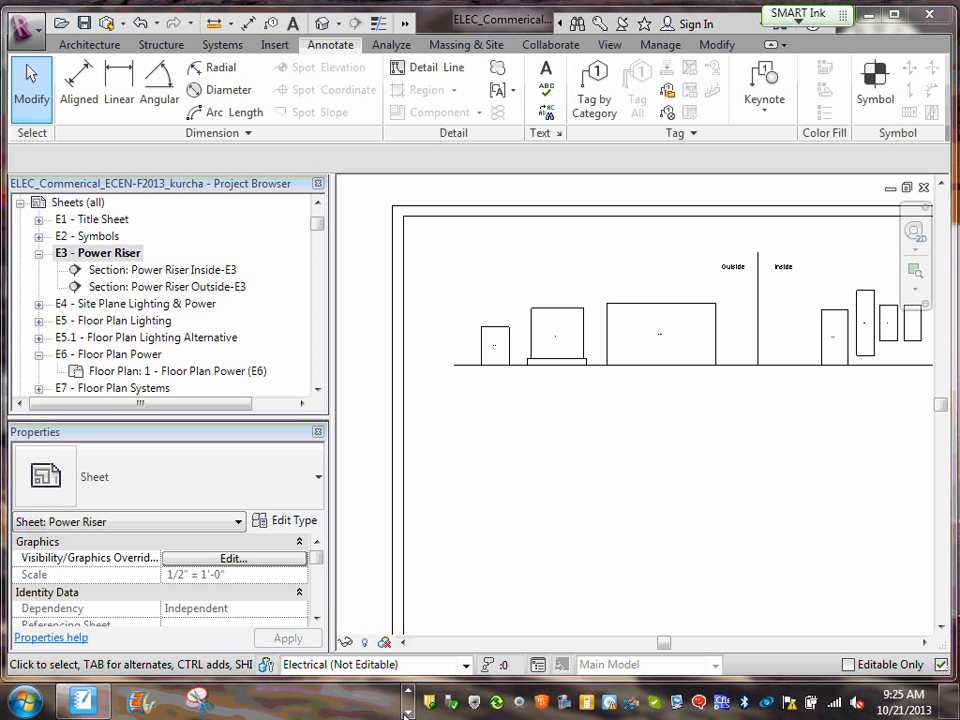
{"action": "left_click", "coordinate": [83, 700]}
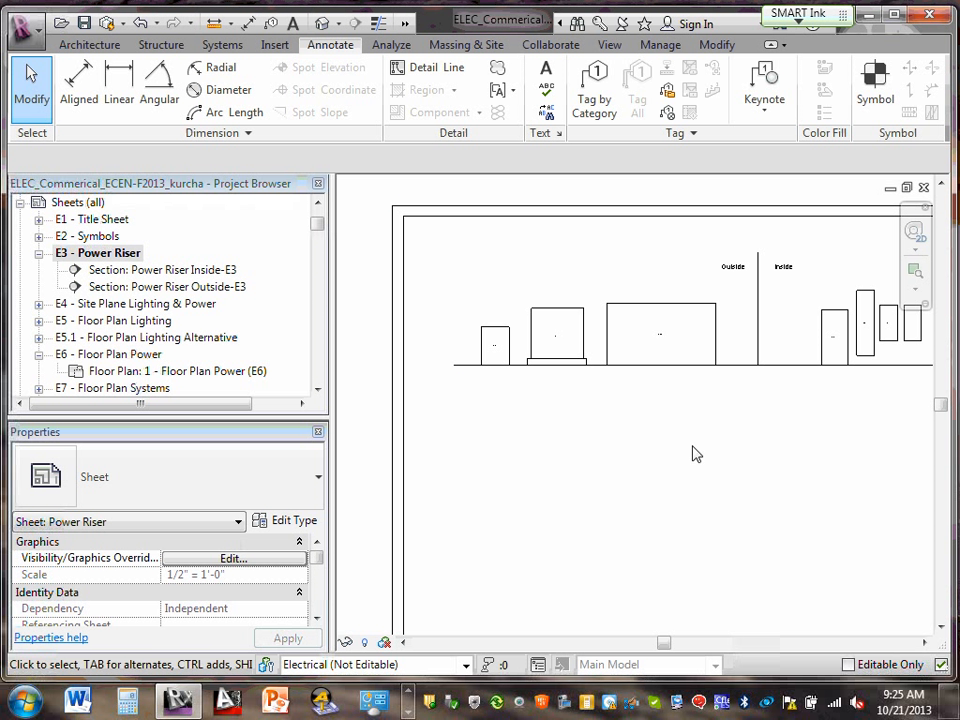
{"action": "scroll", "coordinate": [632, 439], "scroll_direction": "up", "scroll_amount": 3}
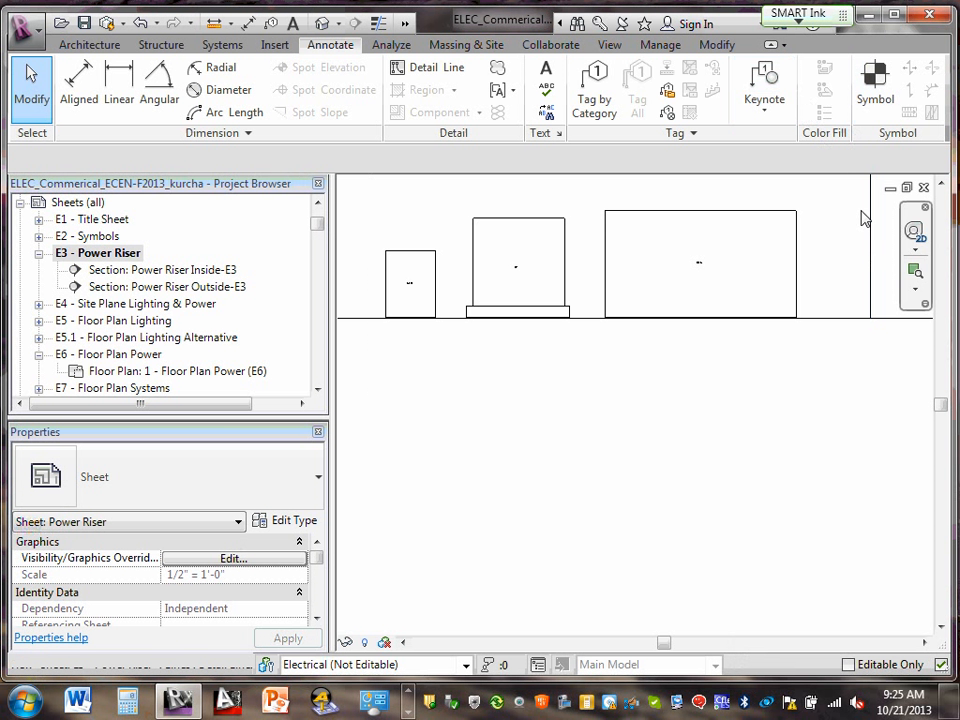
{"action": "left_click", "coordinate": [399, 70]}
{"action": "left_click", "coordinate": [408, 70]}
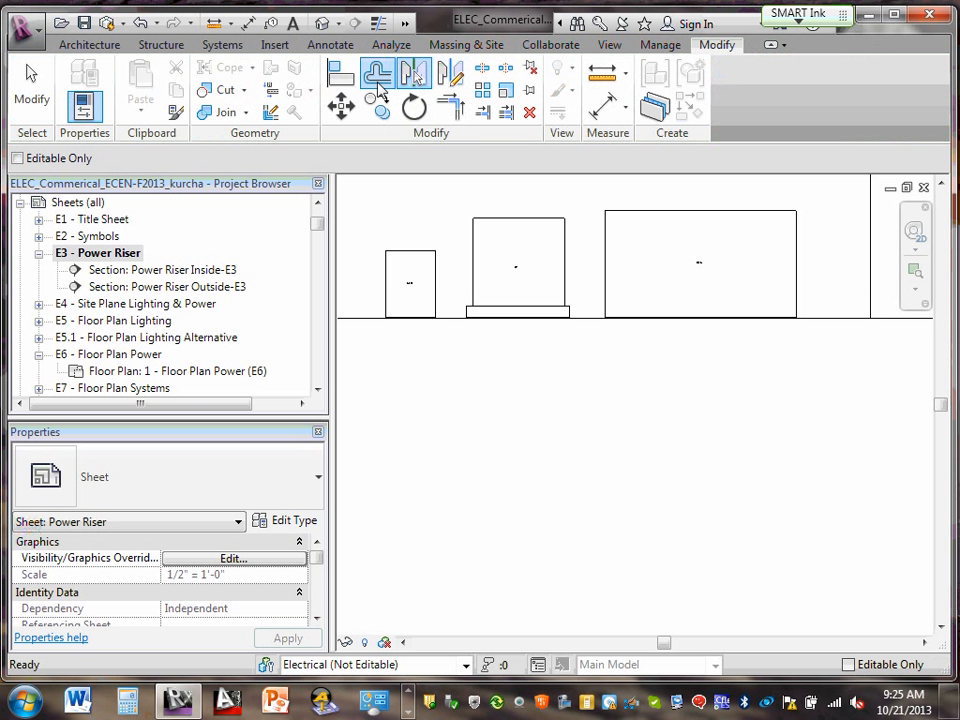
{"action": "key", "text": "Escape"}
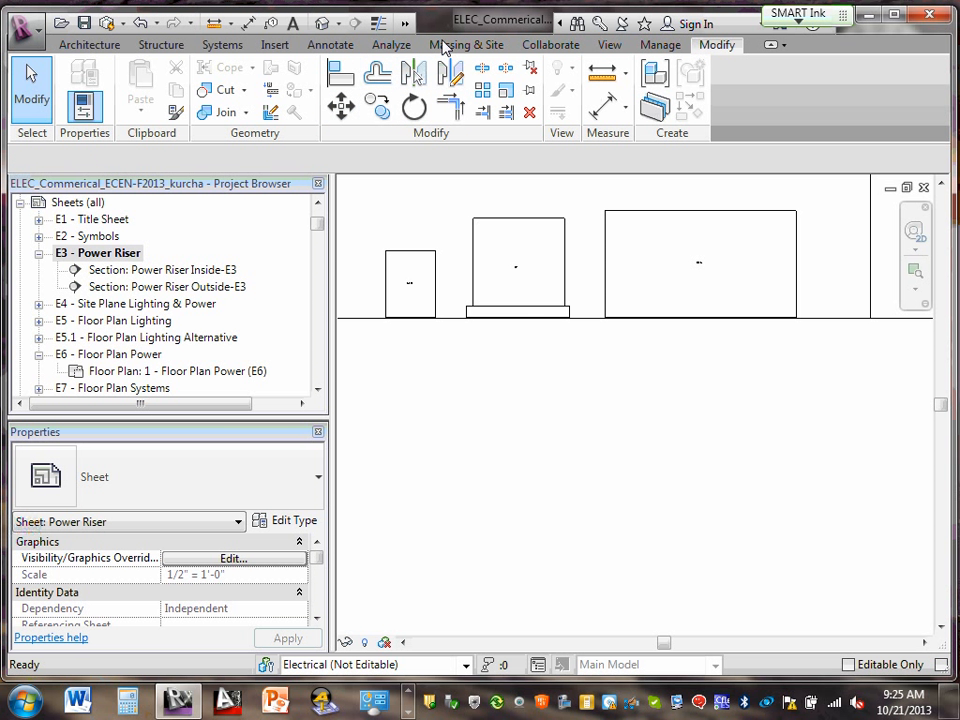
{"action": "left_click", "coordinate": [331, 45]}
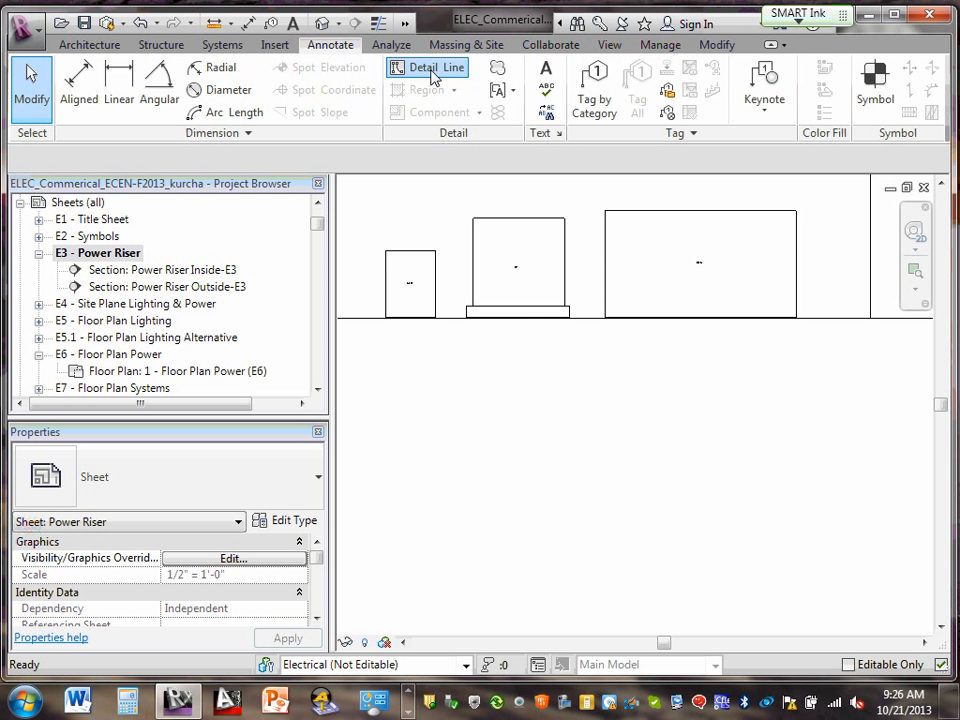
{"action": "left_click", "coordinate": [405, 67]}
{"action": "left_click", "coordinate": [415, 73]}
{"action": "left_click", "coordinate": [415, 73]}
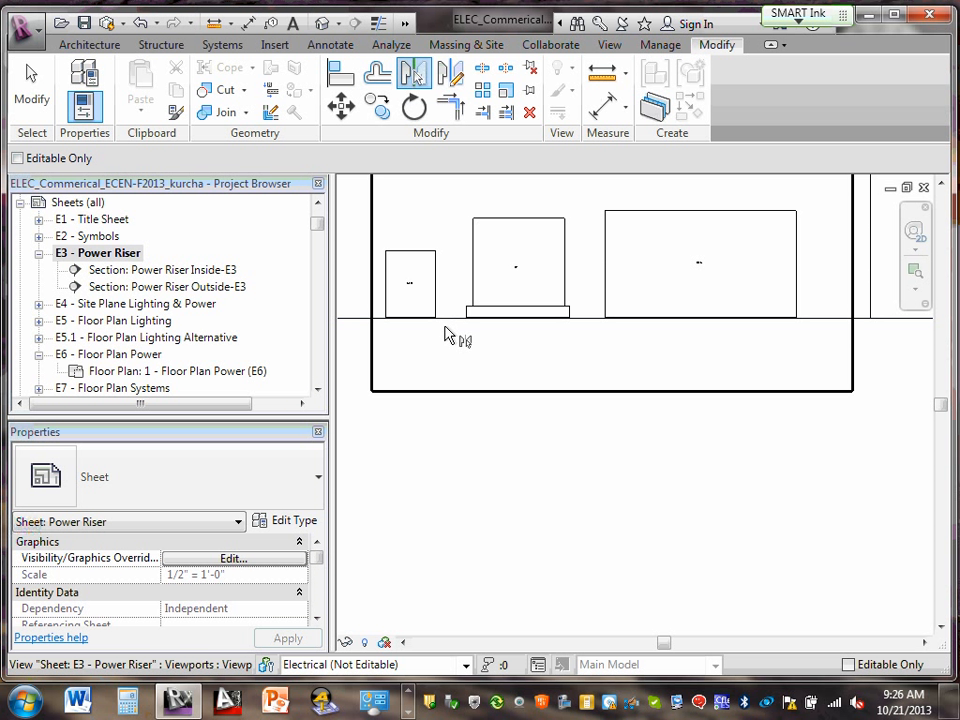
{"action": "key", "text": "Escape"}
{"action": "scroll", "coordinate": [570, 456], "scroll_direction": "down", "scroll_amount": 2}
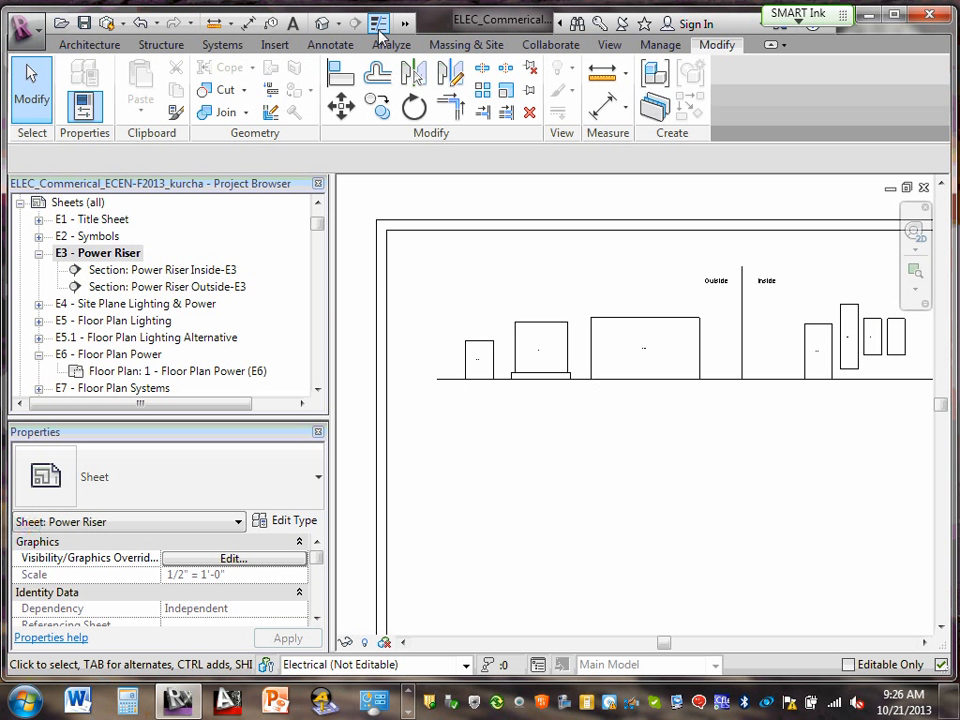
- Set the line style for new detail lines to Hidden Lines
{"action": "left_click", "coordinate": [333, 45]}
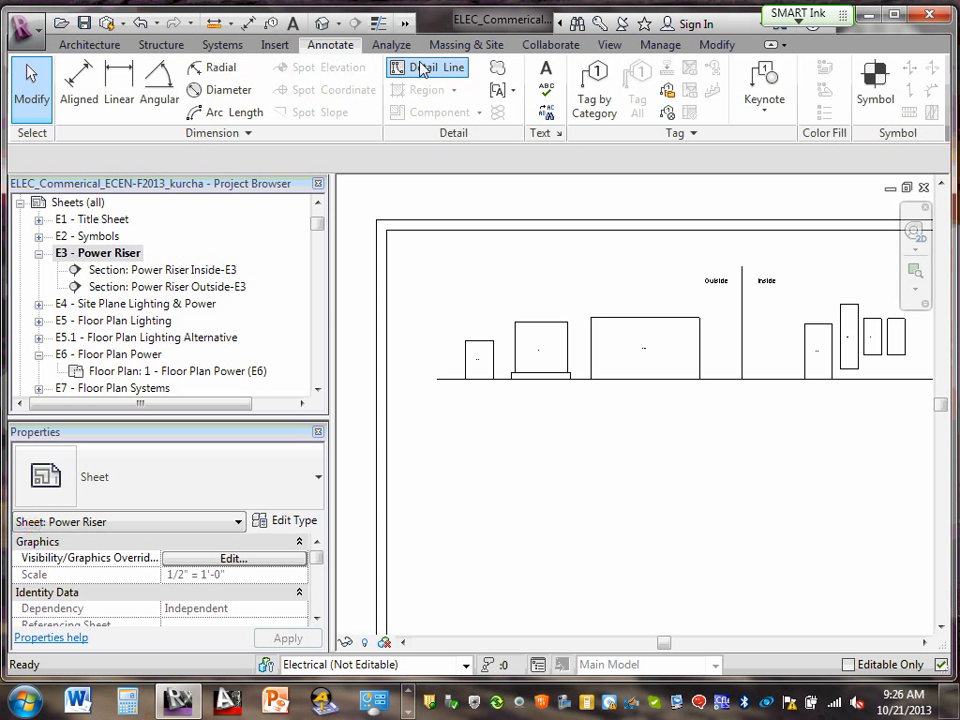
{"action": "left_click", "coordinate": [418, 67]}
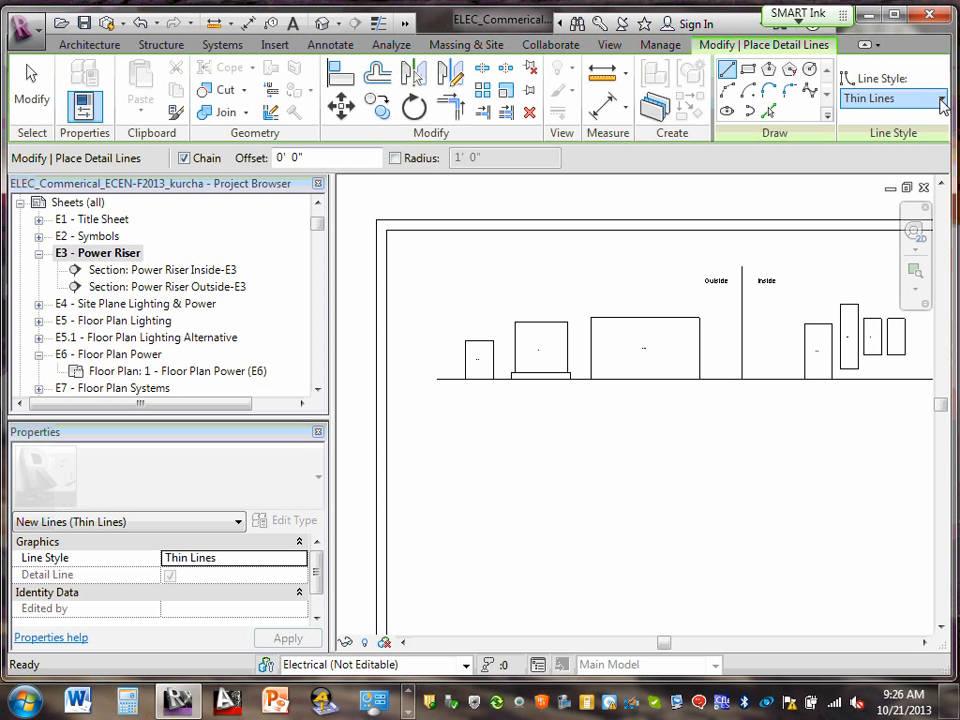
{"action": "left_click", "coordinate": [940, 100]}
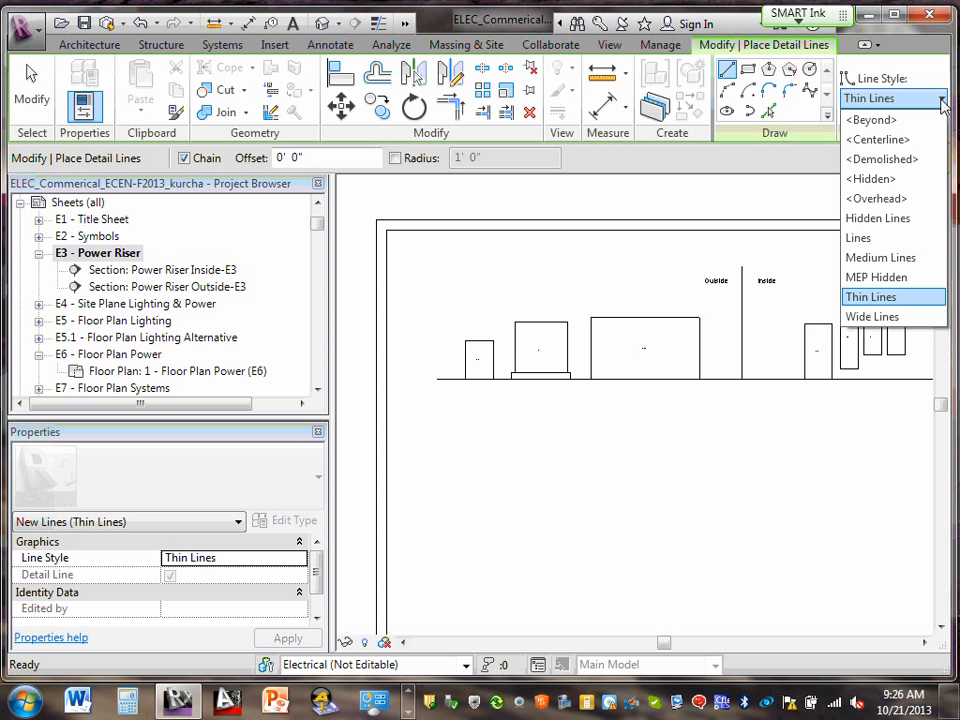
{"action": "left_click", "coordinate": [880, 218]}
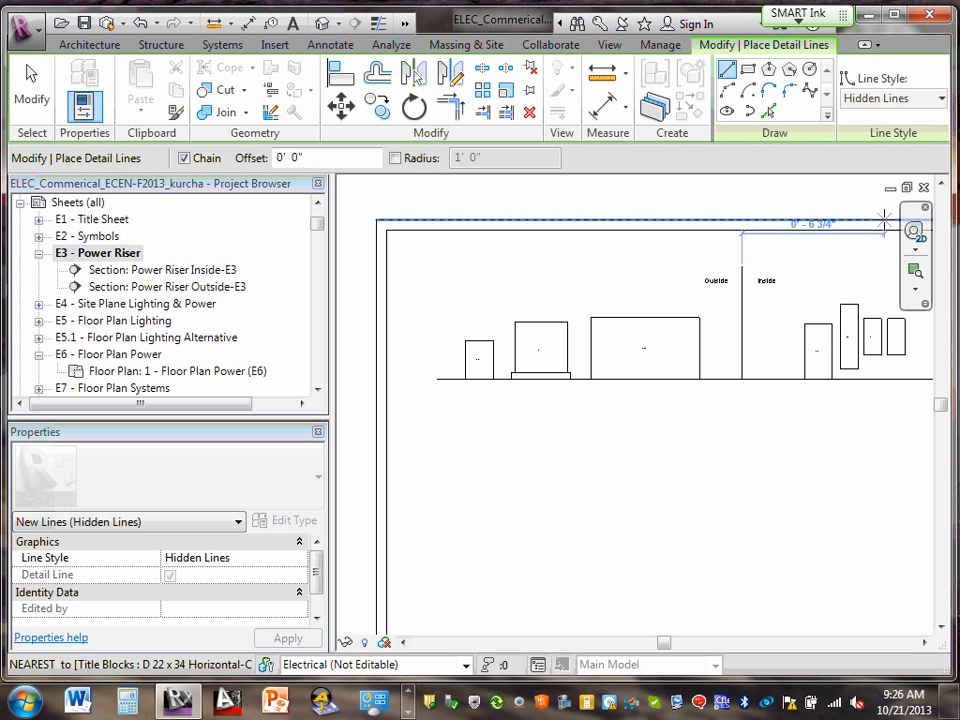
{"action": "key", "text": "Escape"}
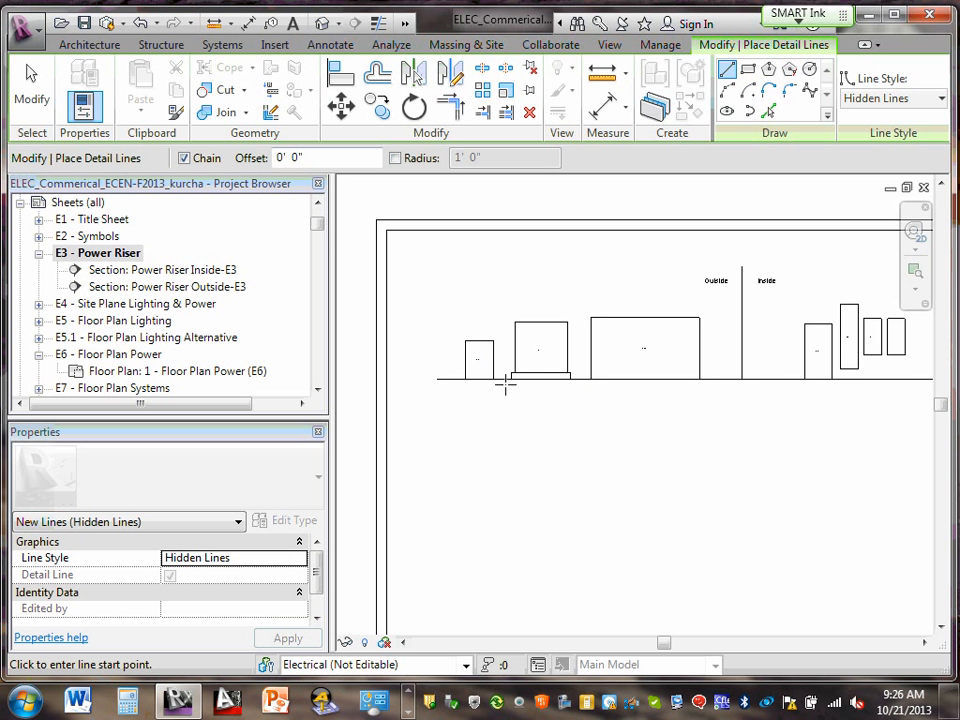
{"action": "scroll", "coordinate": [505, 387], "scroll_direction": "up", "scroll_amount": 5}
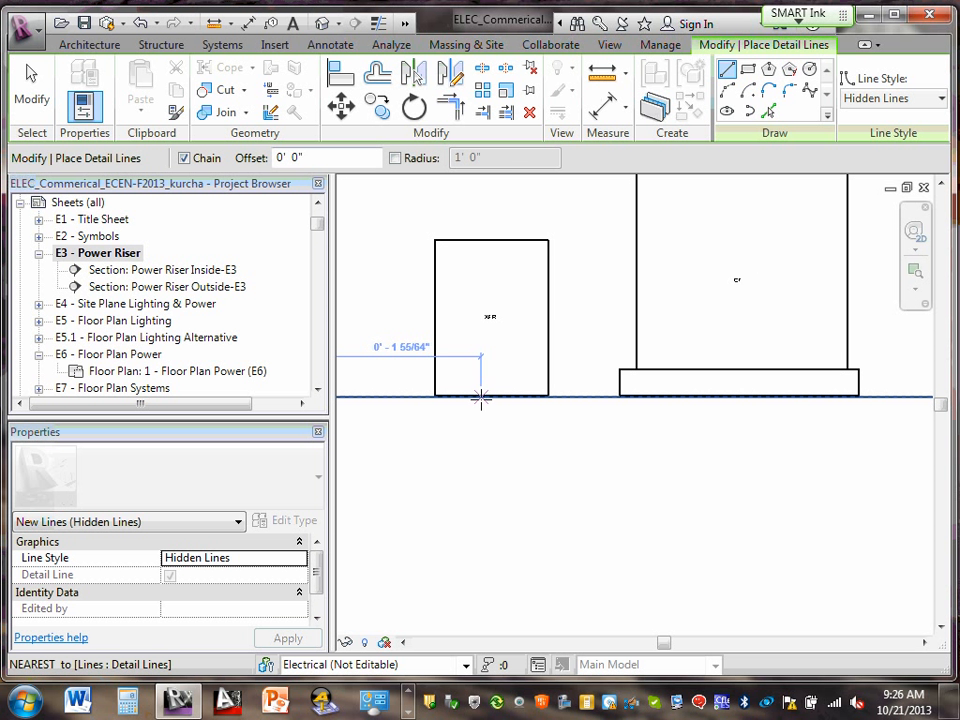
{"action": "left_click", "coordinate": [485, 398]}
{"action": "key", "text": "Escape"}
{"action": "key", "text": "Escape"}
{"action": "double_click", "coordinate": [495, 437]}
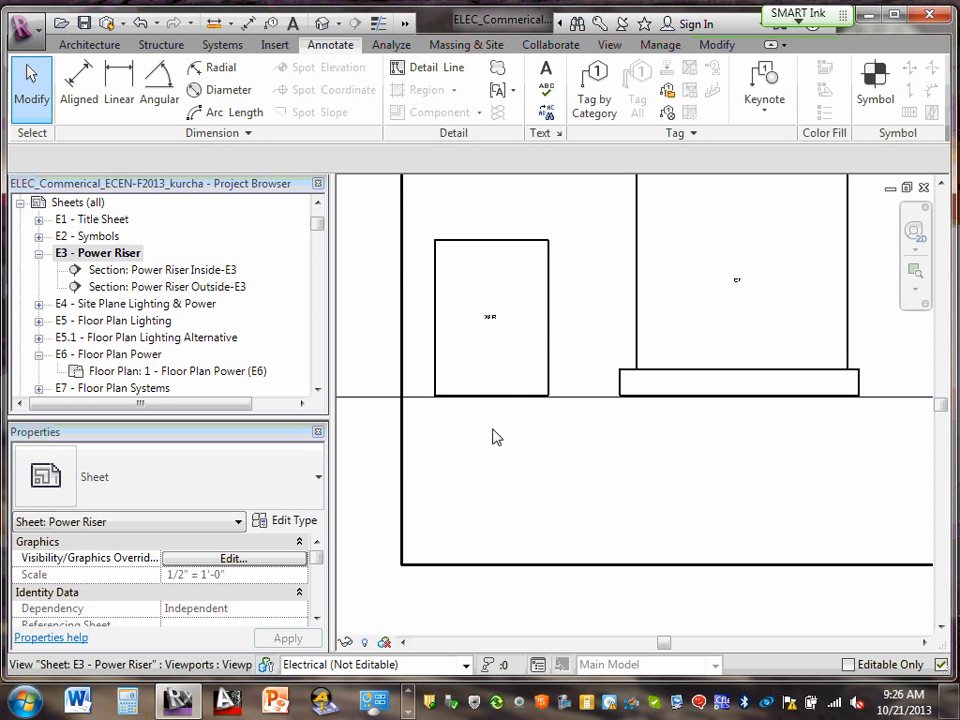
{"action": "scroll", "coordinate": [565, 437], "scroll_direction": "down", "scroll_amount": 3}
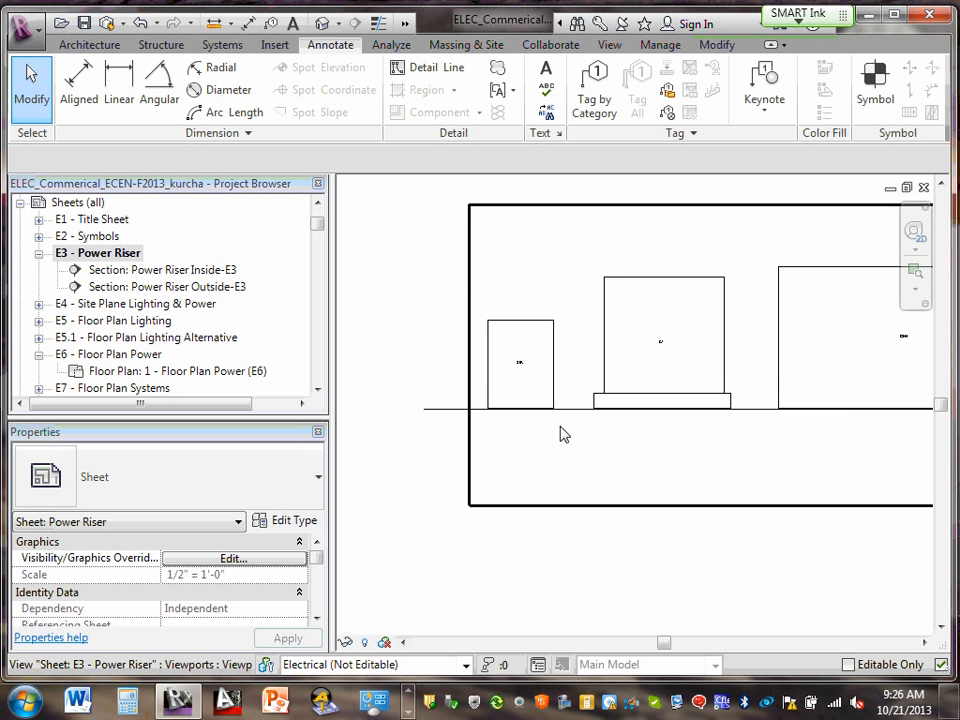
{"action": "scroll", "coordinate": [857, 451], "scroll_direction": "down", "scroll_amount": 1}
{"action": "middle_click_drag", "start_coordinate": [853, 448], "coordinate": [735, 444]}
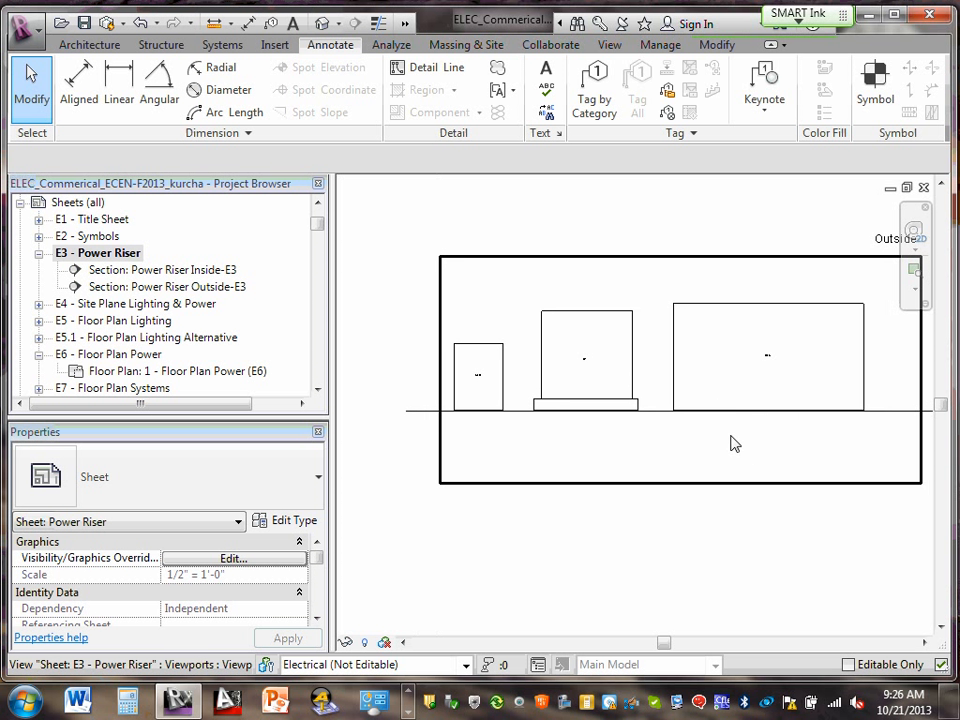
{"action": "scroll", "coordinate": [736, 446], "scroll_direction": "down", "scroll_amount": 3}
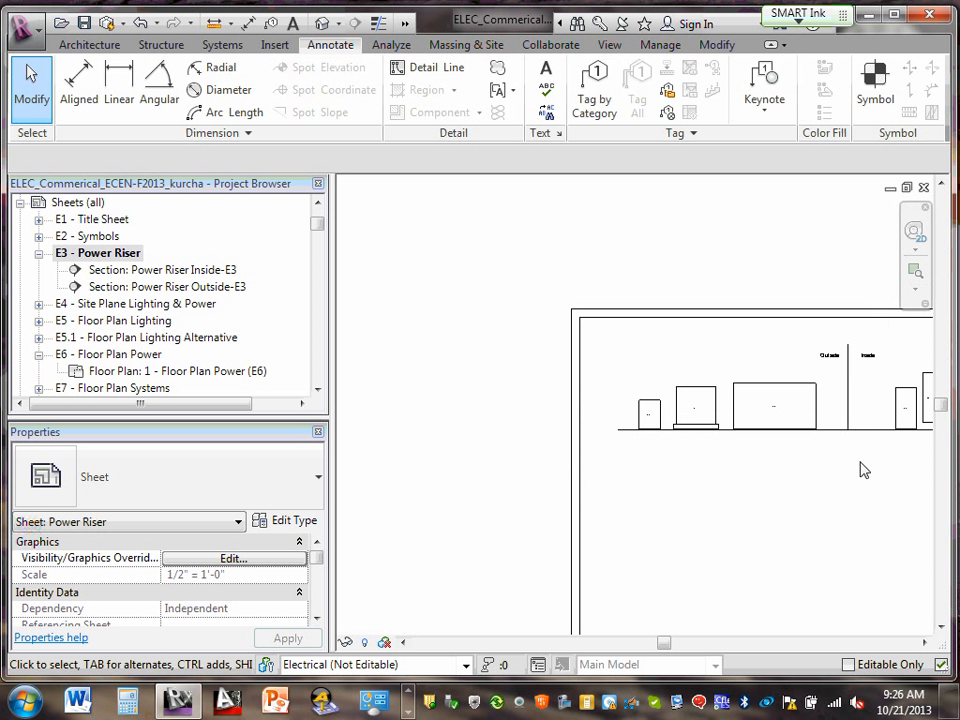
{"action": "middle_click_drag", "start_coordinate": [829, 477], "coordinate": [690, 471]}
{"action": "scroll", "coordinate": [690, 459], "scroll_direction": "up", "scroll_amount": 3}
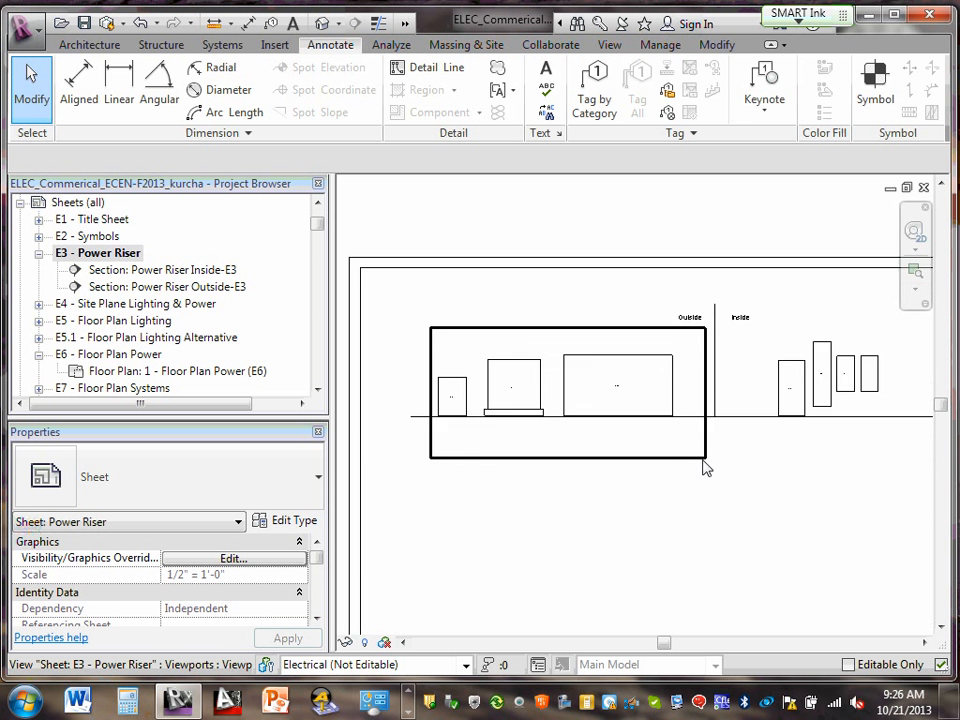
- Draw a Hidden Lines detail run from beneath the XFR box, about 1" down, 2 1/4" across and 1" up to the CT base
{"action": "left_click", "coordinate": [405, 68]}
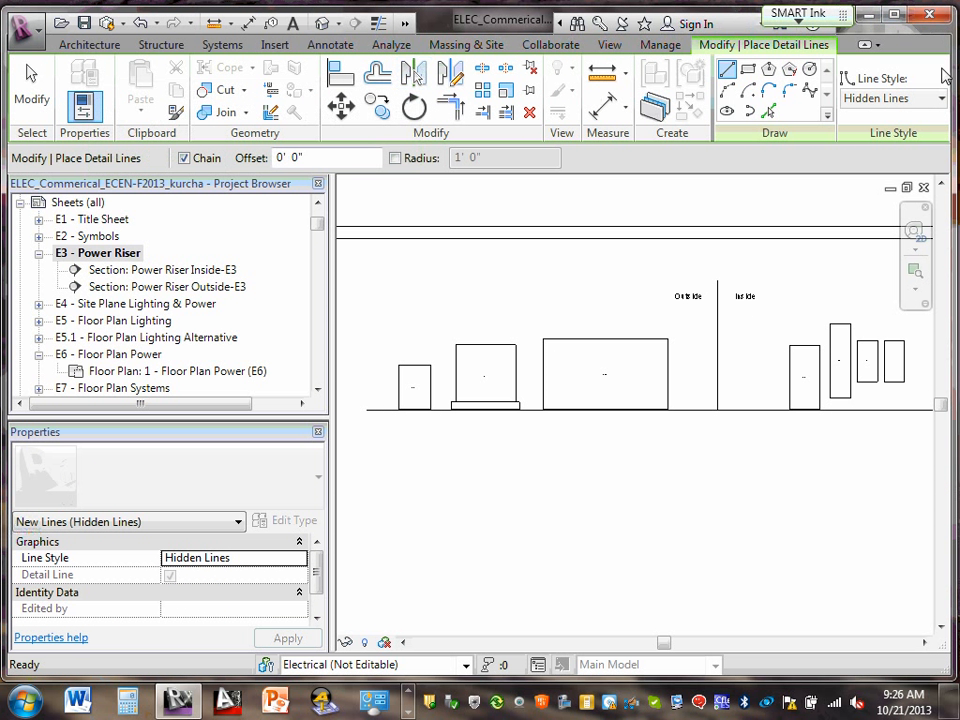
{"action": "left_click", "coordinate": [941, 99]}
{"action": "left_click", "coordinate": [941, 99]}
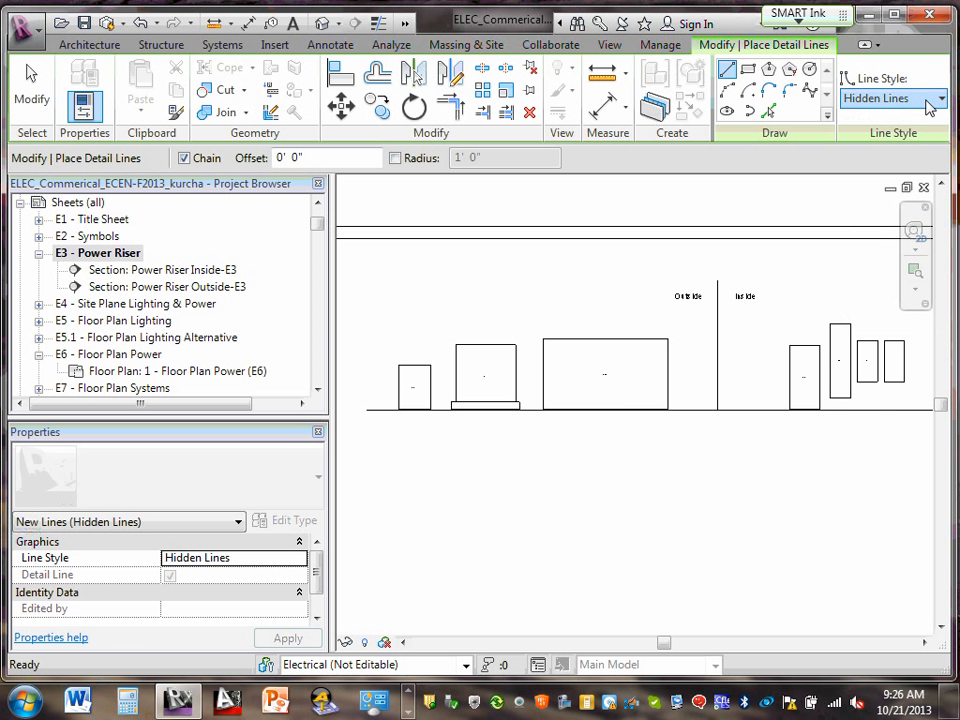
{"action": "left_click", "coordinate": [409, 410]}
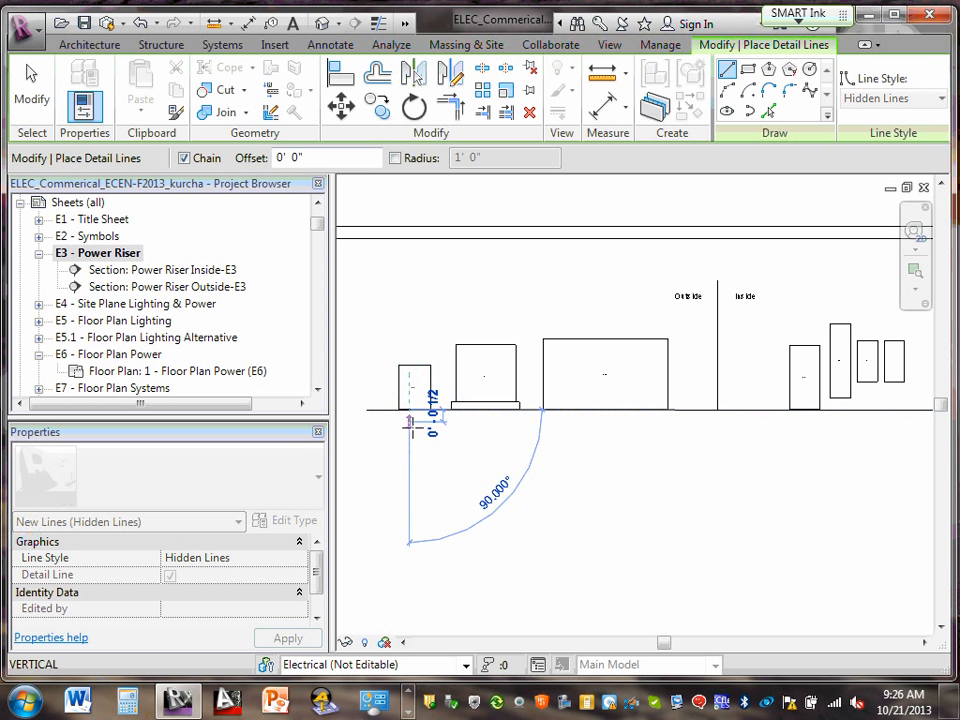
{"action": "left_click", "coordinate": [409, 433]}
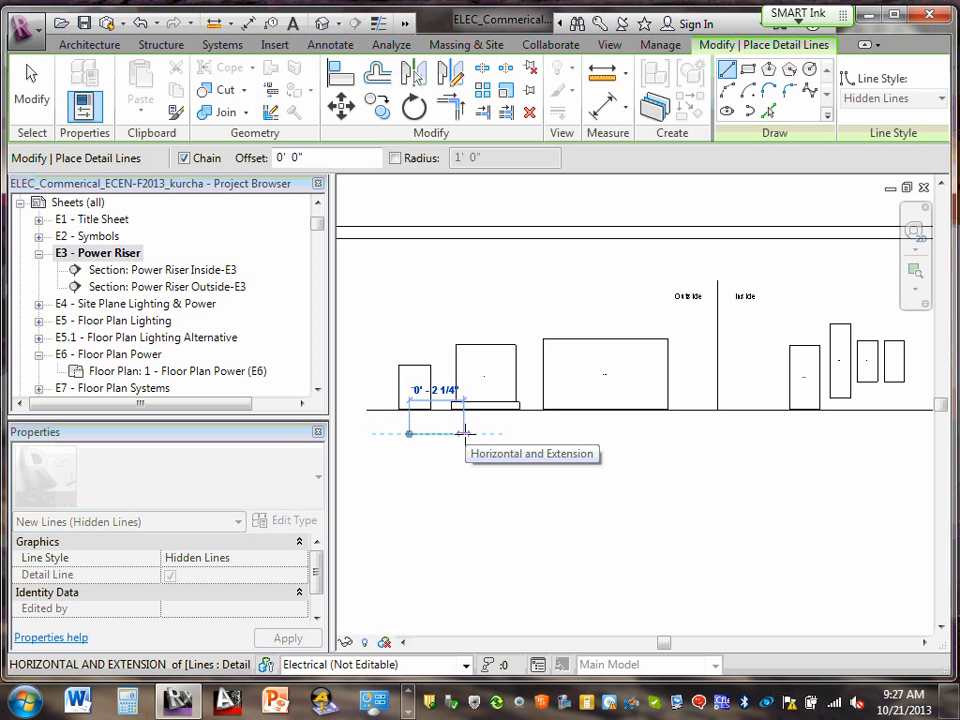
{"action": "left_click", "coordinate": [464, 433]}
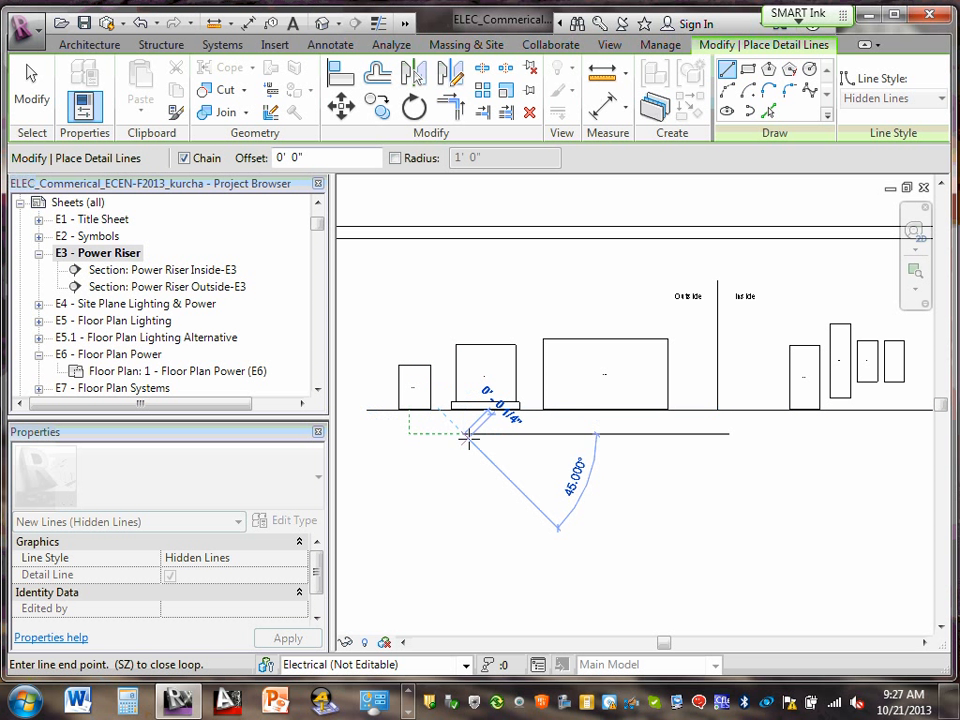
{"action": "scroll", "coordinate": [459, 410], "scroll_direction": "up", "scroll_amount": 2}
{"action": "scroll", "coordinate": [461, 407], "scroll_direction": "up", "scroll_amount": 2}
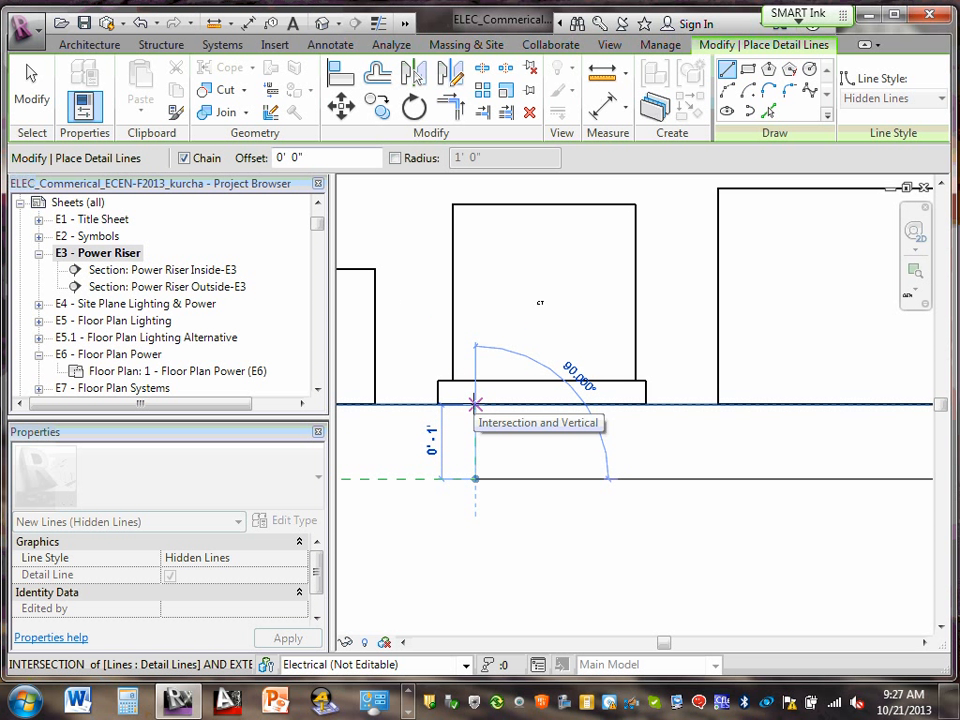
{"action": "left_click", "coordinate": [475, 404]}
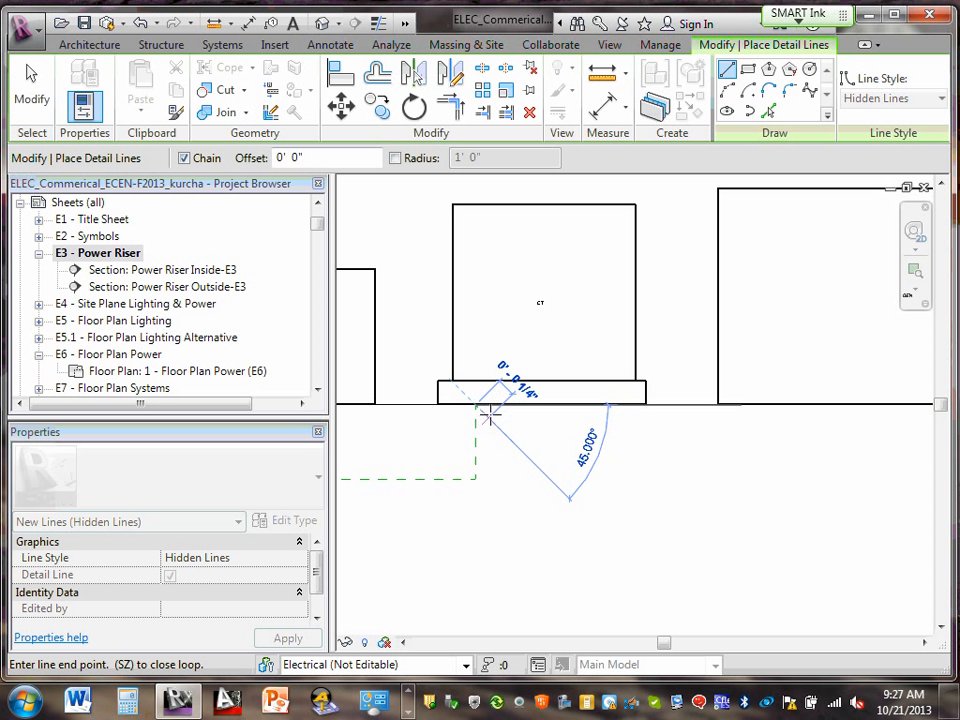
{"action": "key", "text": "Escape"}
- Begin a second Hidden Lines detail run downward from the ground line beneath the CT base, on the side facing the large box
{"action": "scroll", "coordinate": [493, 422], "scroll_direction": "down", "scroll_amount": 3}
{"action": "scroll", "coordinate": [520, 425], "scroll_direction": "up", "scroll_amount": 2}
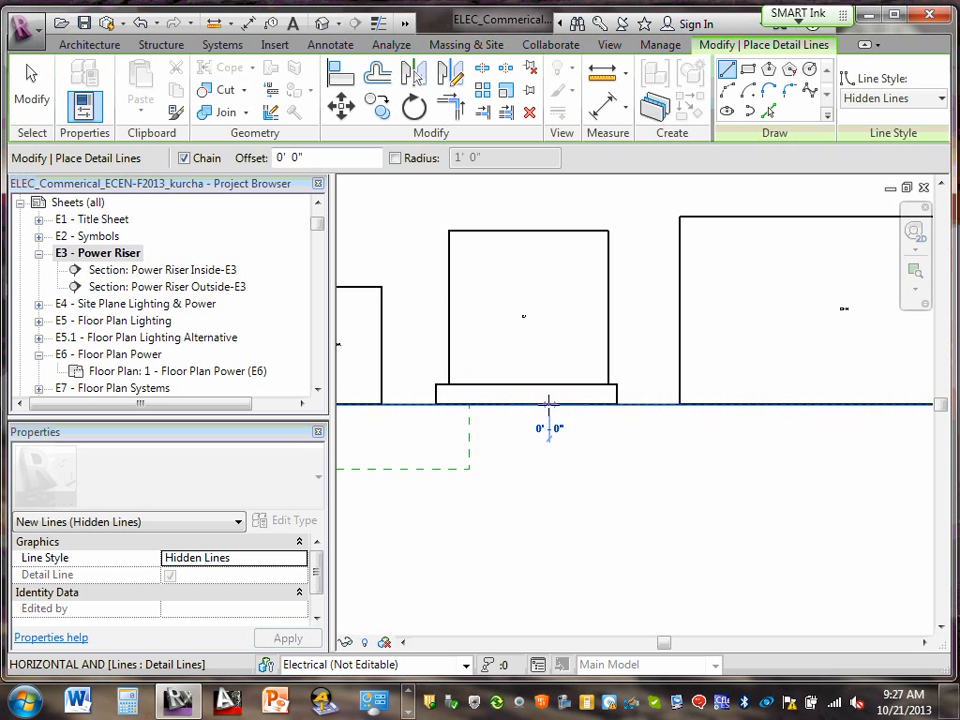
{"action": "key", "text": "Escape"}
{"action": "key", "text": "z"}
{"action": "key", "text": "r"}
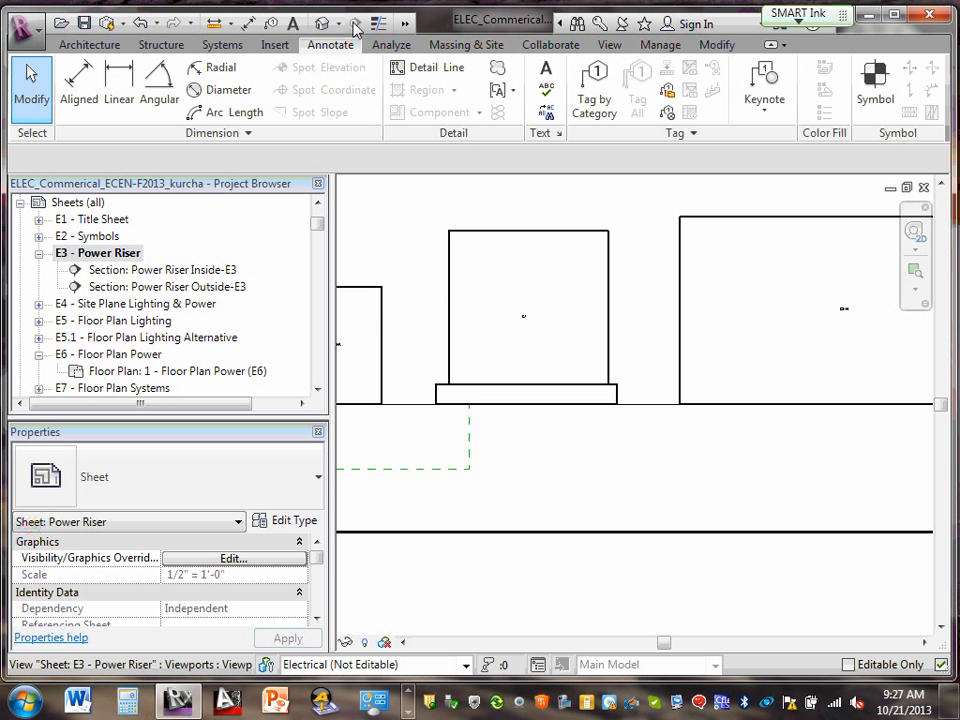
{"action": "left_click", "coordinate": [427, 67]}
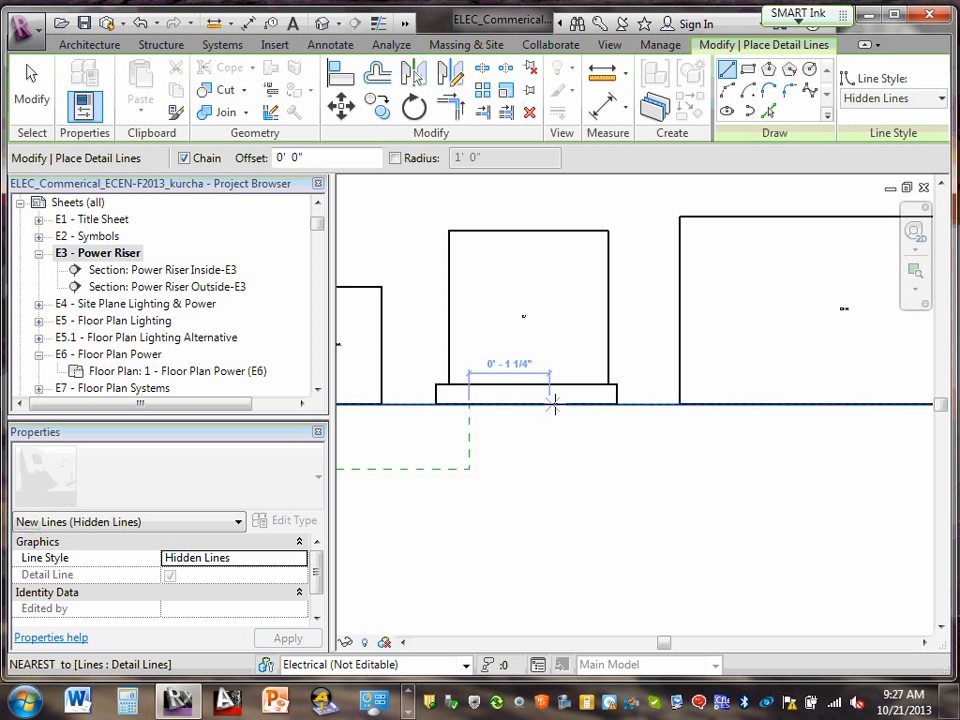
{"action": "left_click", "coordinate": [556, 404]}
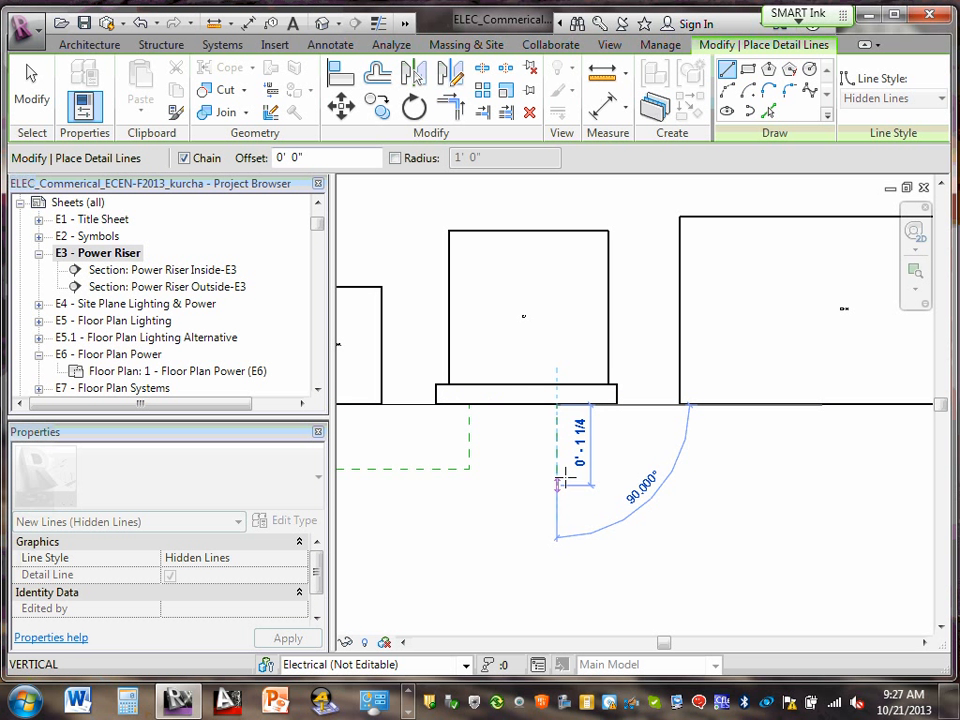
- Finish the Hidden Lines run from the box on the pad: about 1" down, about 1'-0 3/4" across, and back up to the ATS box's base
{"action": "left_click", "coordinate": [556, 468]}
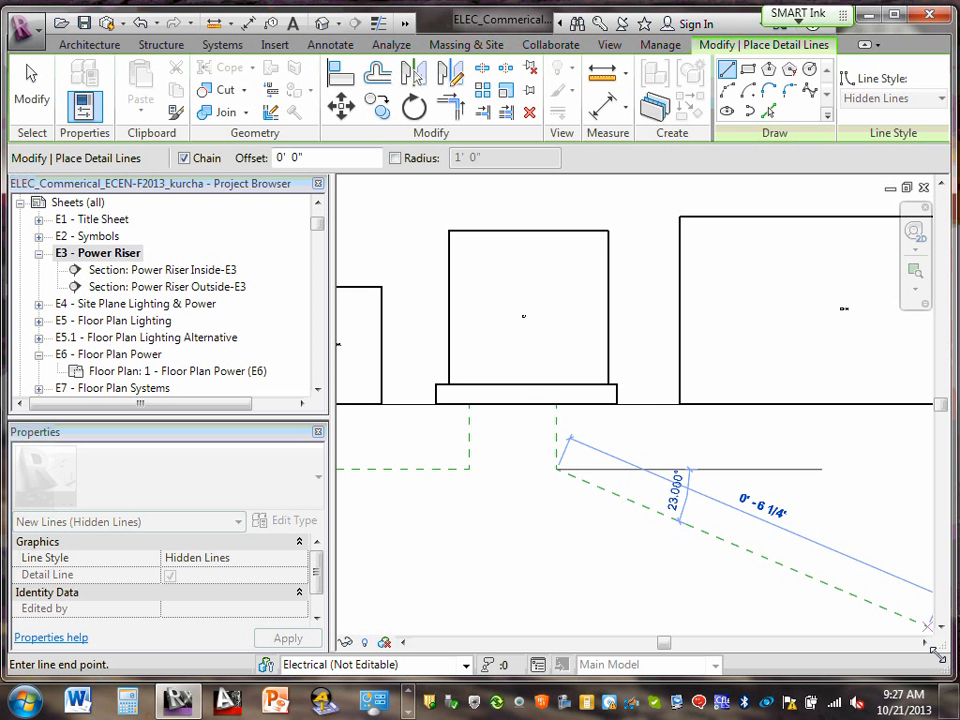
{"action": "left_click", "coordinate": [923, 643]}
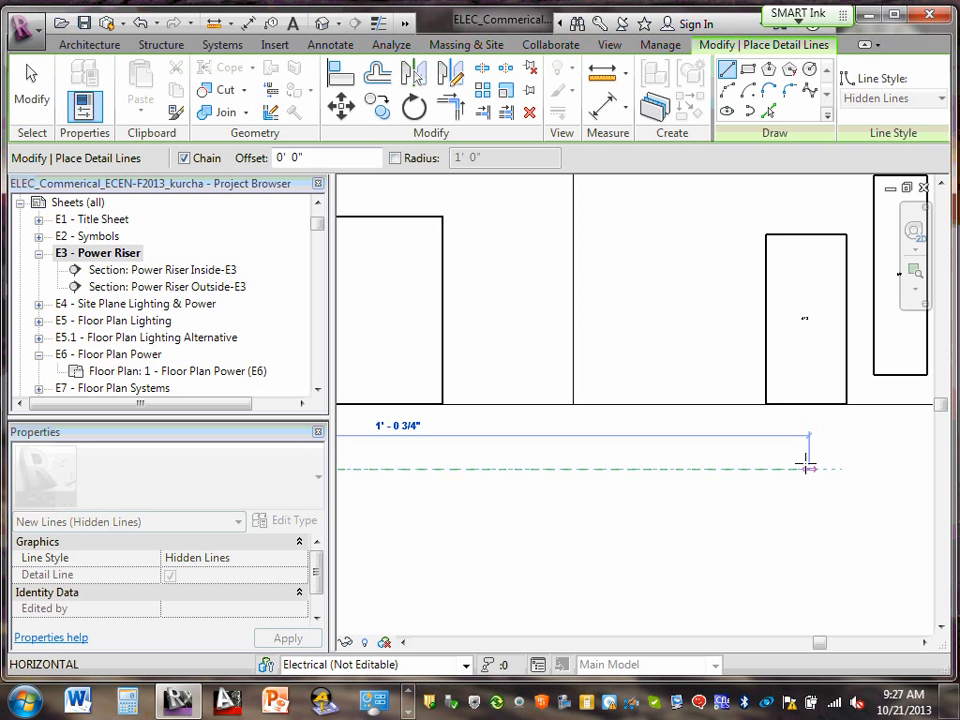
{"action": "left_click", "coordinate": [807, 467]}
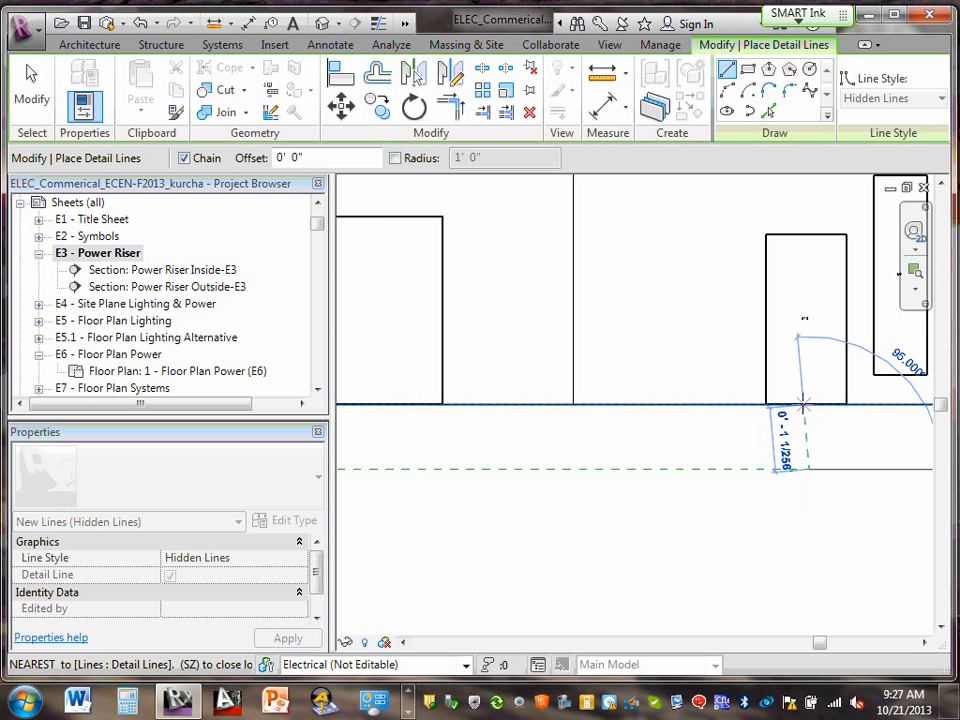
{"action": "left_click", "coordinate": [808, 404]}
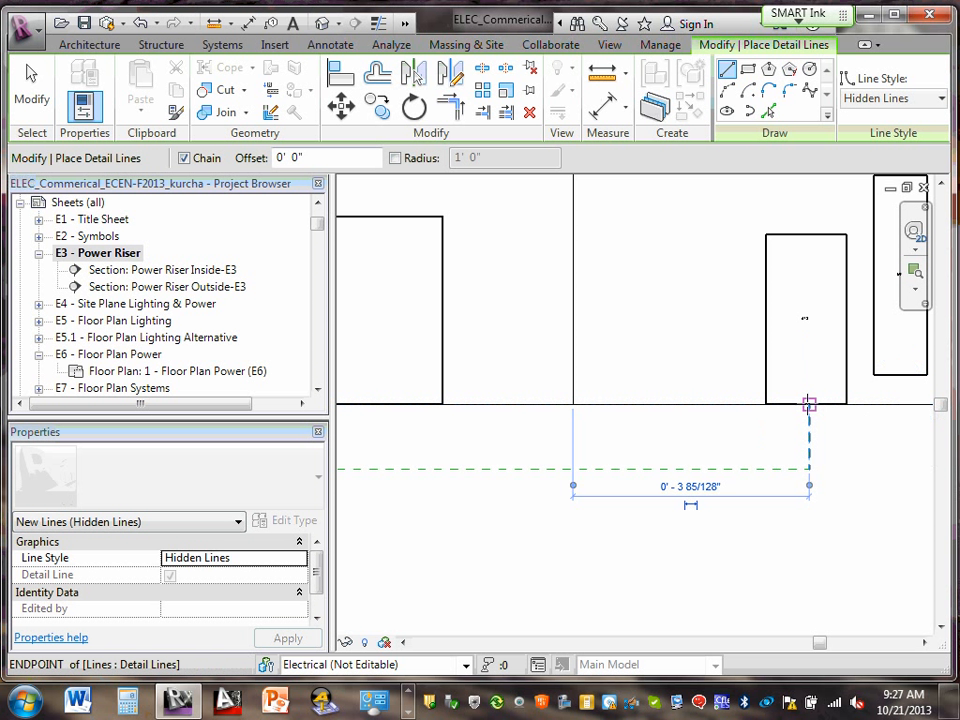
{"action": "key", "text": "Escape"}
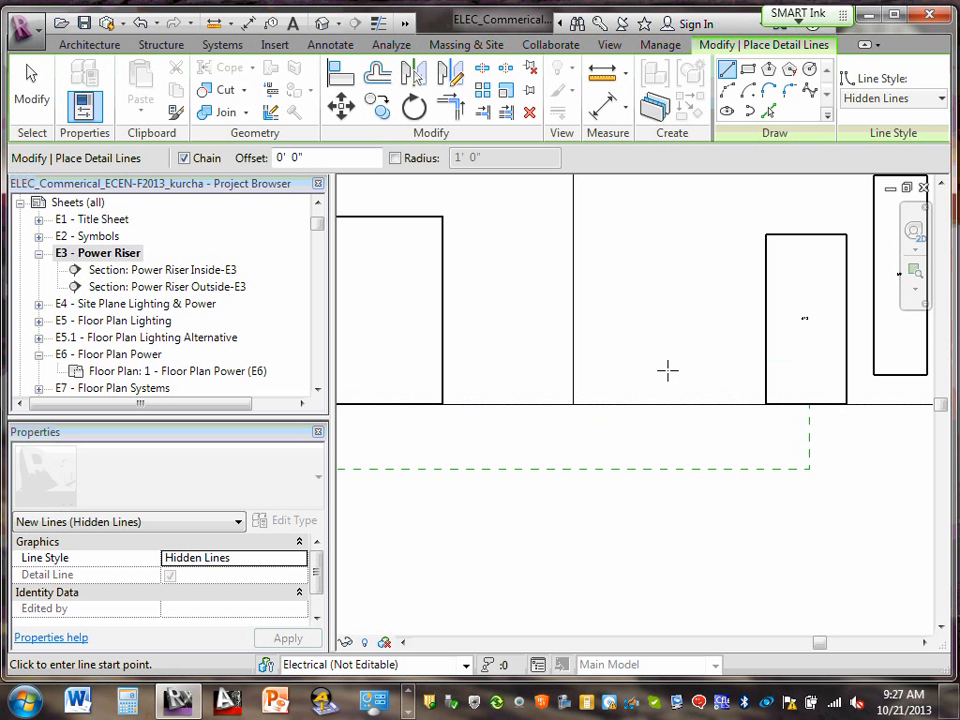
{"action": "scroll", "coordinate": [656, 484], "scroll_direction": "down", "scroll_amount": 3}
{"action": "scroll", "coordinate": [533, 503], "scroll_direction": "down", "scroll_amount": 2}
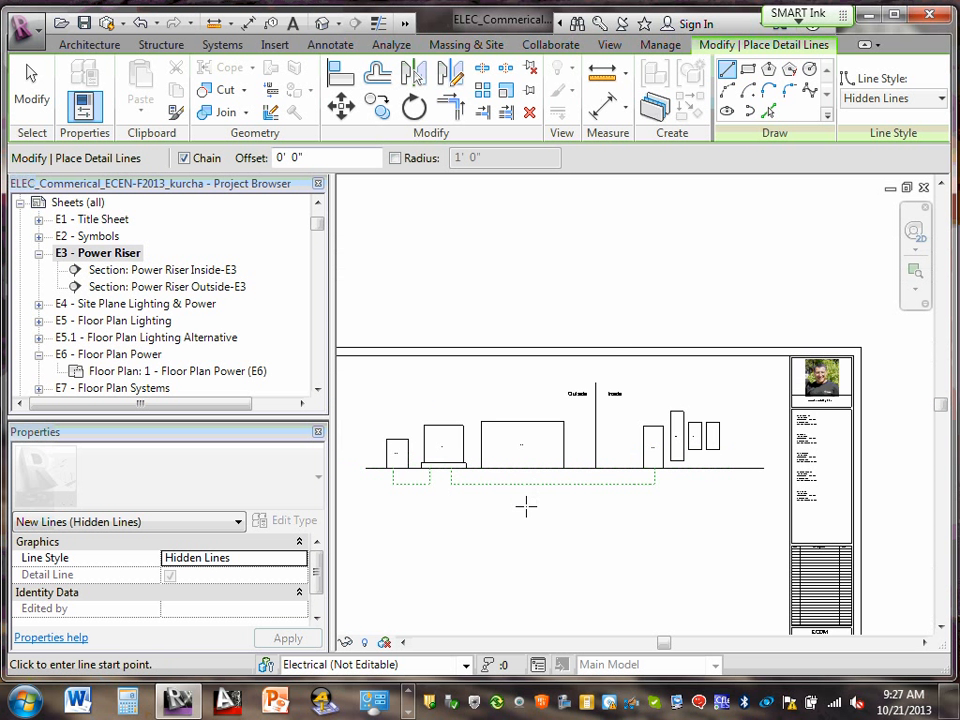
{"action": "scroll", "coordinate": [400, 485], "scroll_direction": "up", "scroll_amount": 4}
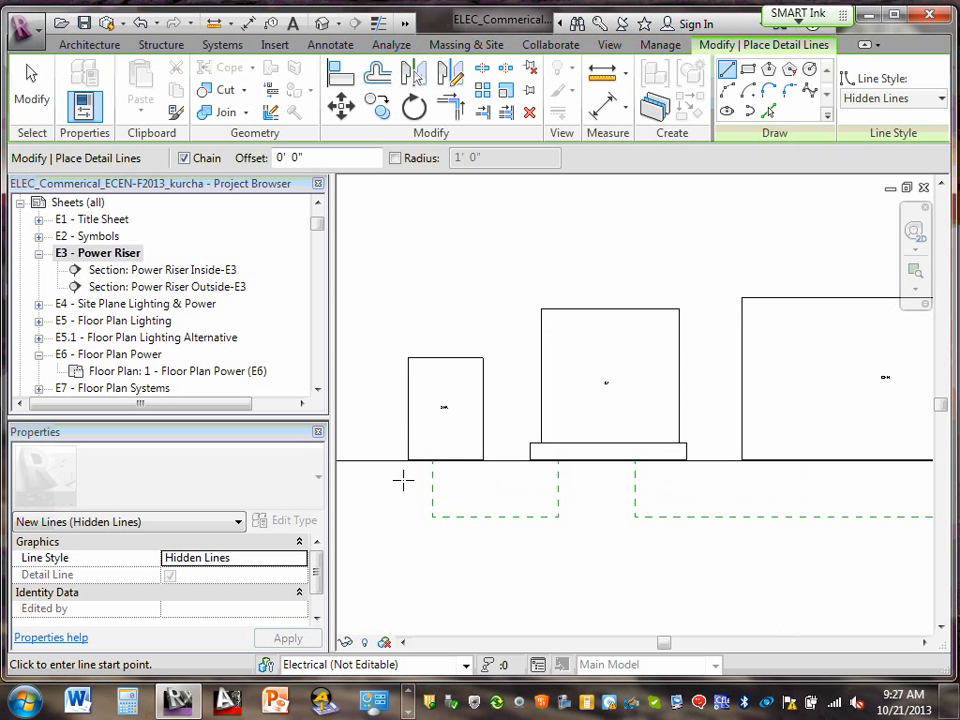
{"action": "key", "text": "Escape"}
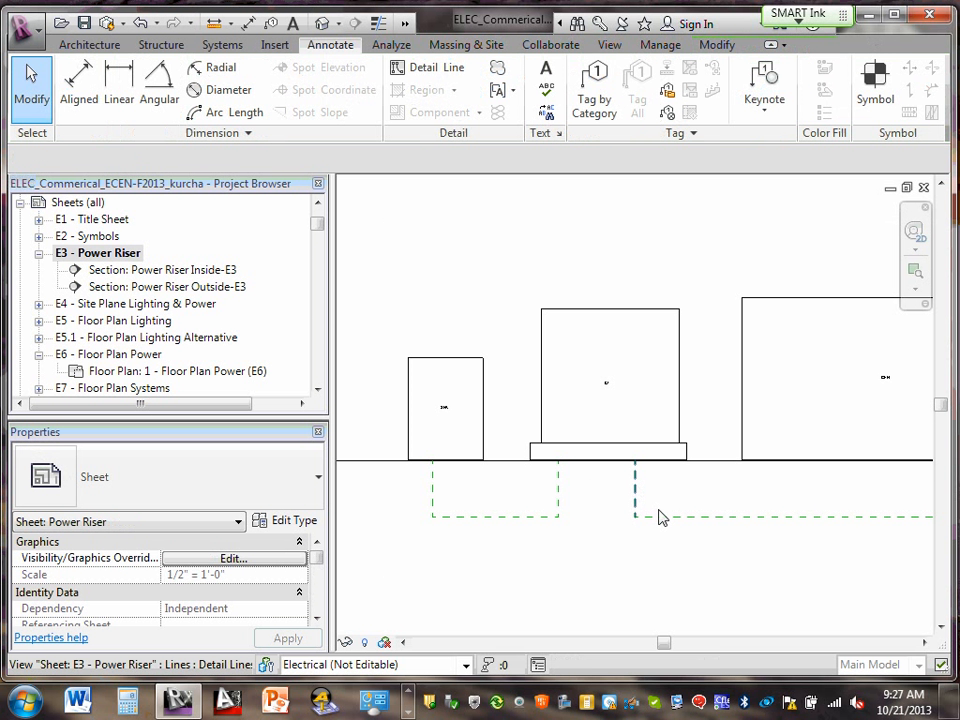
- Nudge the longer run's vertical dashed line under the pad slightly outward and move the shorter run's vertical line closer to it
{"action": "left_click", "coordinate": [636, 505]}
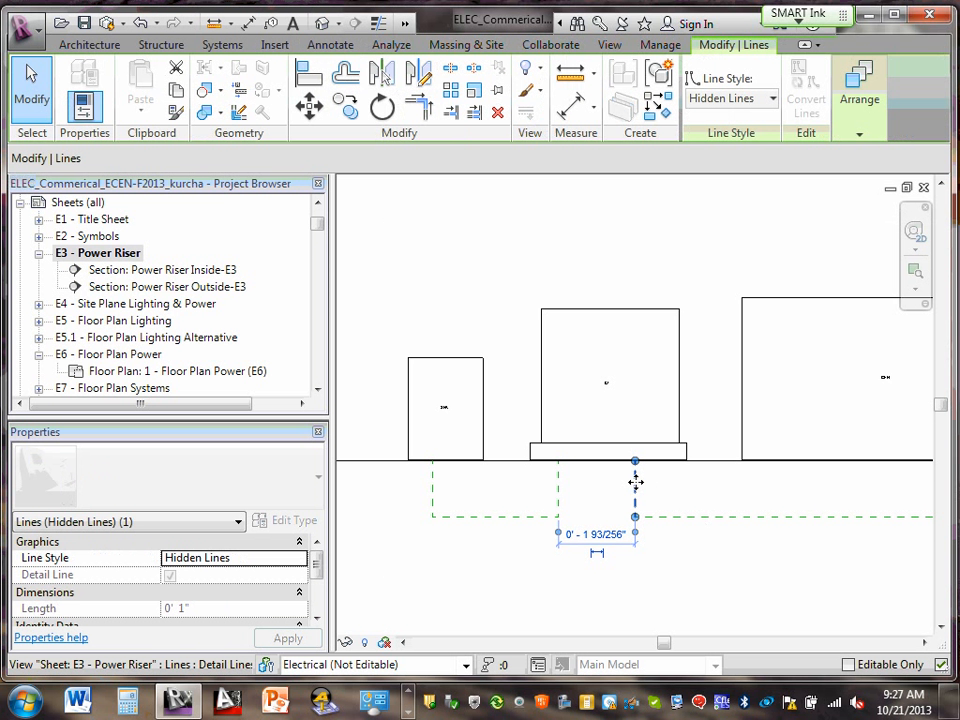
{"action": "mouse_move", "coordinate": [636, 481]}
{"action": "left_mouse_down"}
{"action": "mouse_move", "coordinate": [656, 489]}
{"action": "mouse_move", "coordinate": [634, 486]}
{"action": "left_mouse_up"}
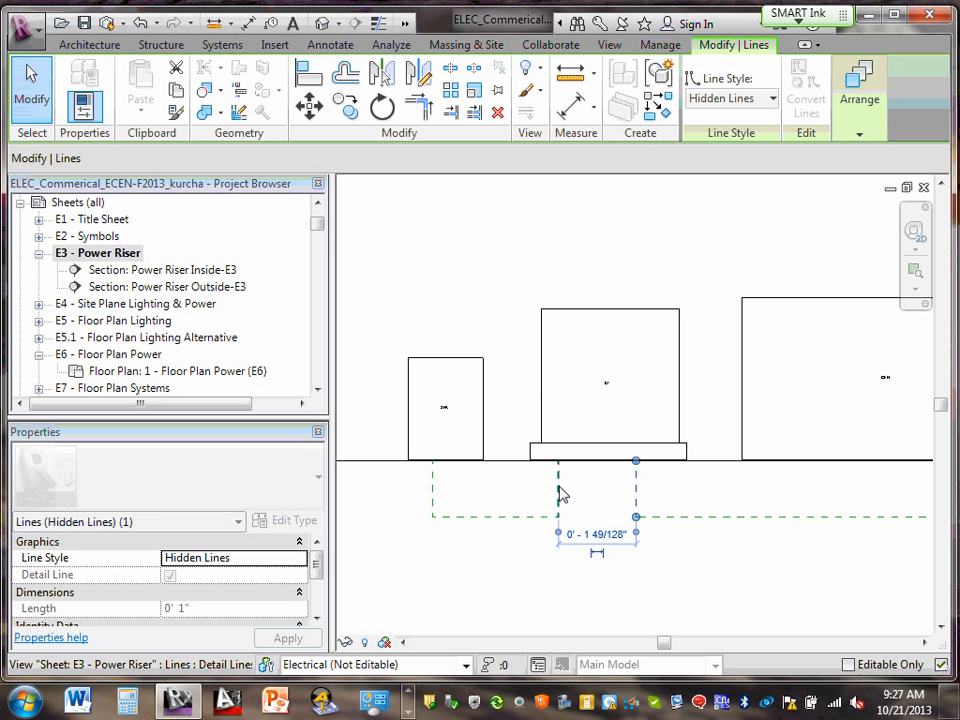
{"action": "left_click_drag", "start_coordinate": [565, 492], "coordinate": [584, 519]}
{"action": "left_click", "coordinate": [568, 593]}
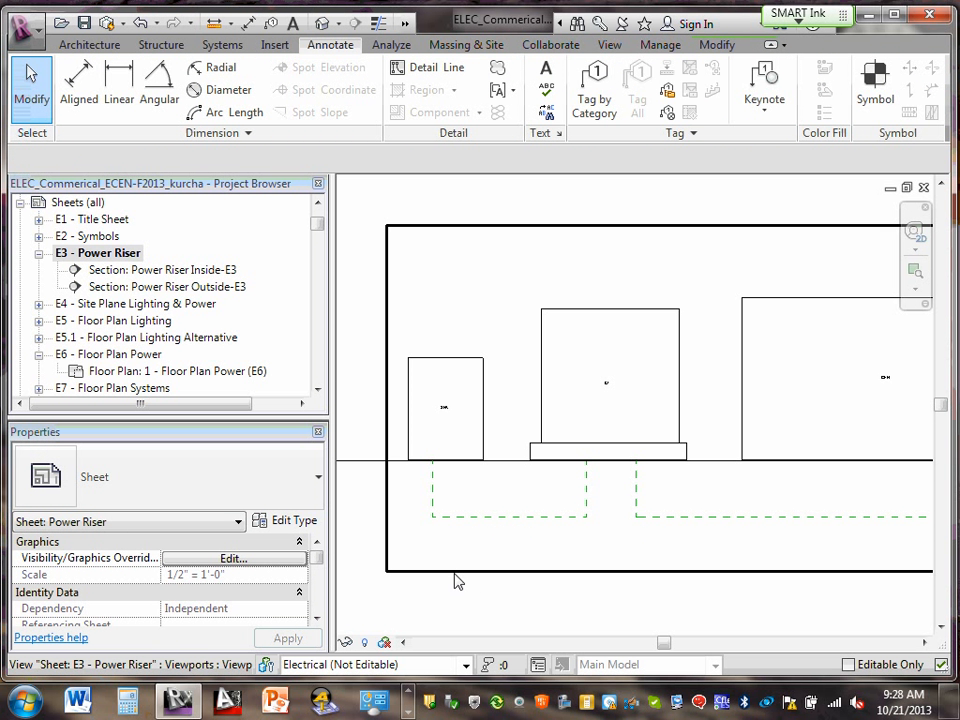
- Examine the inside equipment boxes ATS, MP, RP and LP on the Power Riser sheet
{"action": "scroll", "coordinate": [639, 523], "scroll_direction": "down", "scroll_amount": 3}
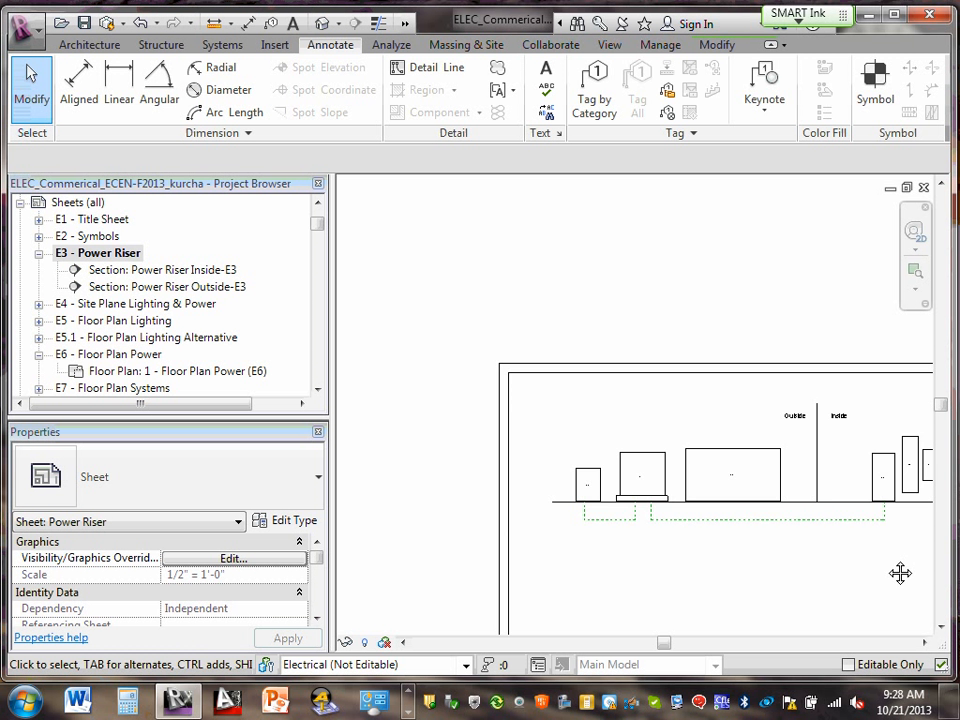
{"action": "middle_click_drag", "start_coordinate": [900, 573], "coordinate": [803, 567]}
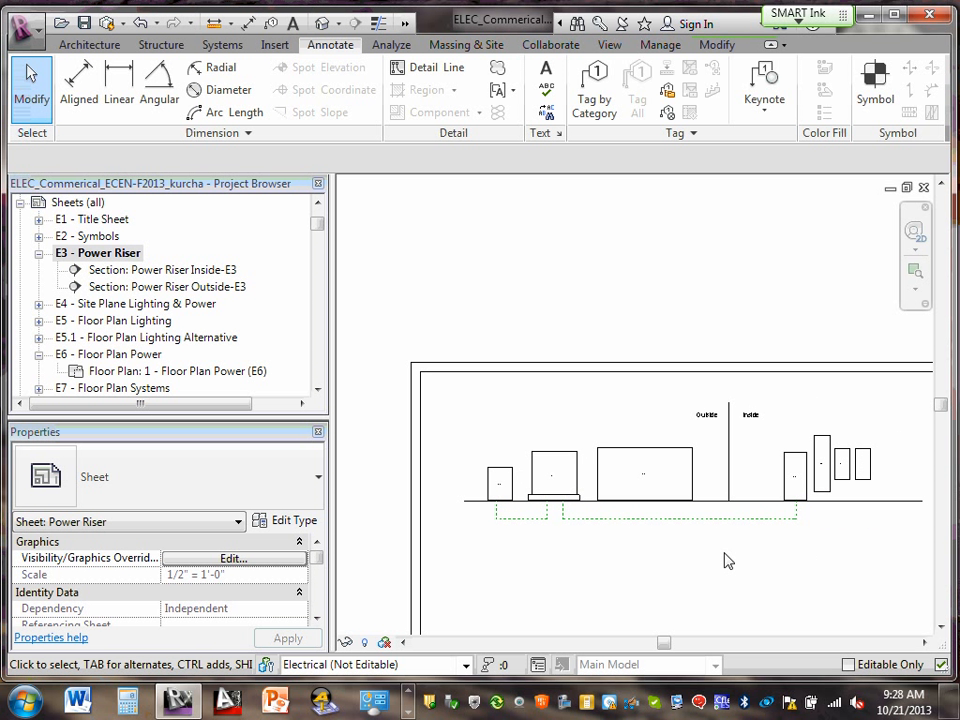
{"action": "middle_click_drag", "start_coordinate": [727, 560], "coordinate": [679, 557]}
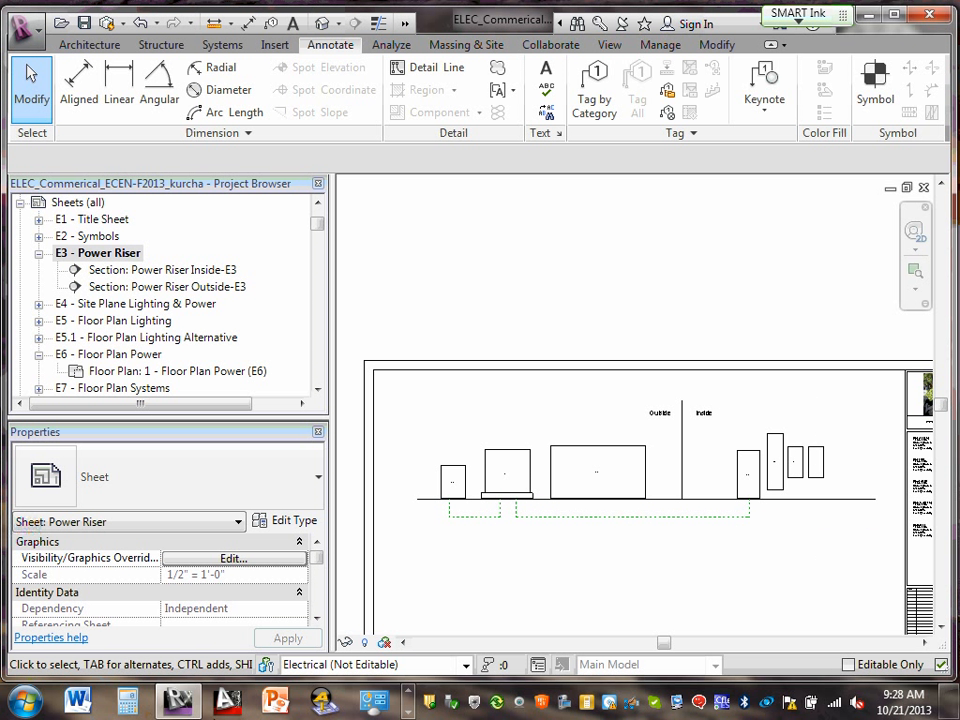
{"action": "scroll", "coordinate": [800, 430], "scroll_direction": "up", "scroll_amount": 3}
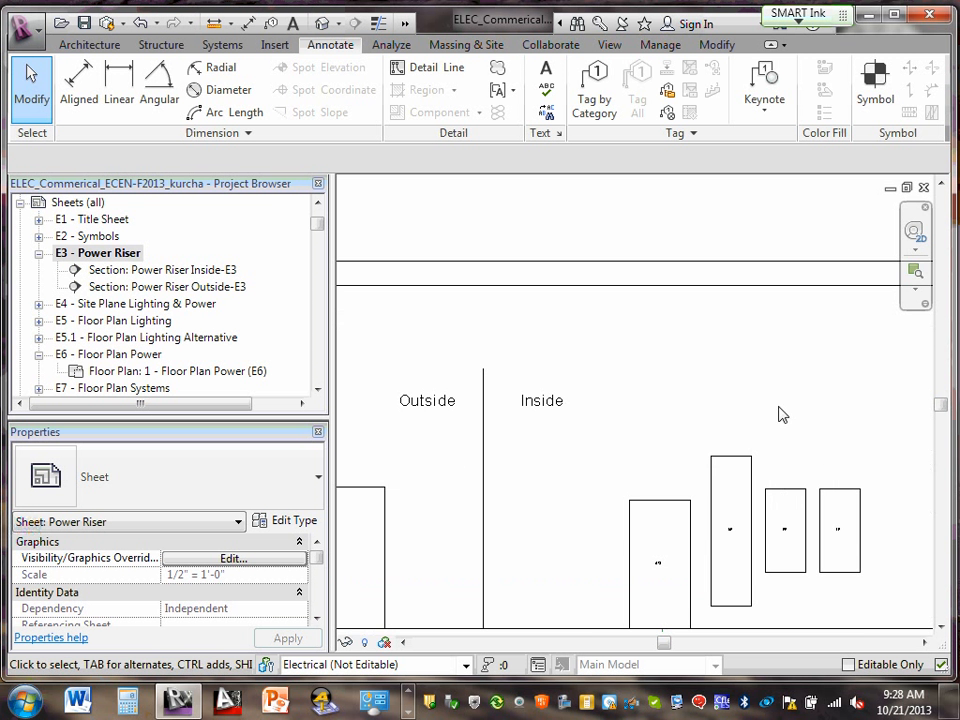
{"action": "middle_click_drag", "start_coordinate": [726, 499], "coordinate": [708, 403]}
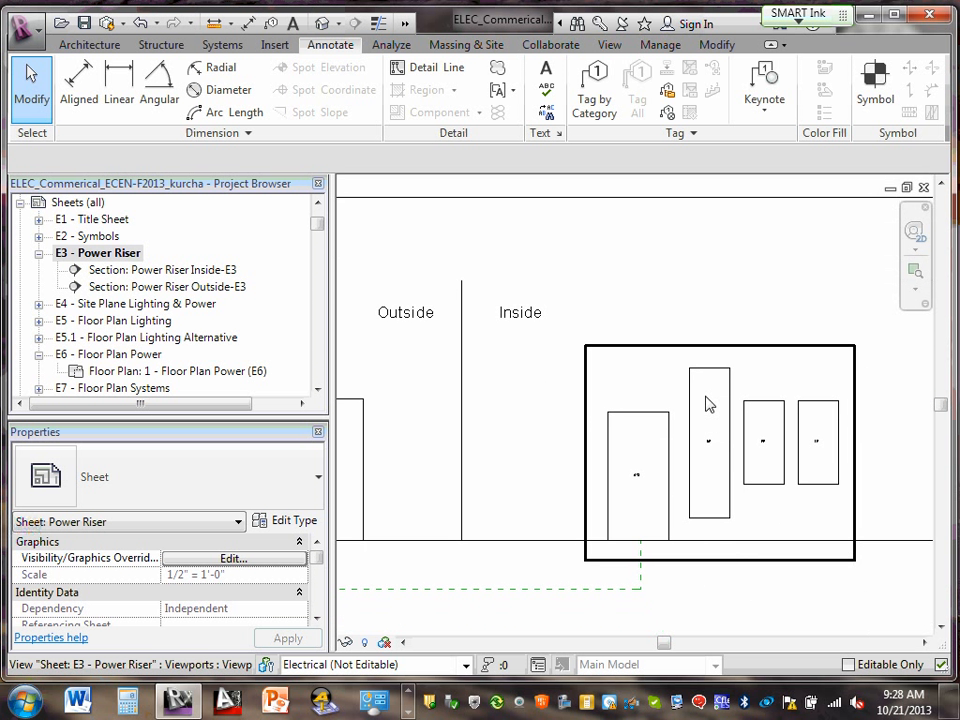
{"action": "scroll", "coordinate": [707, 403], "scroll_direction": "up", "scroll_amount": 1}
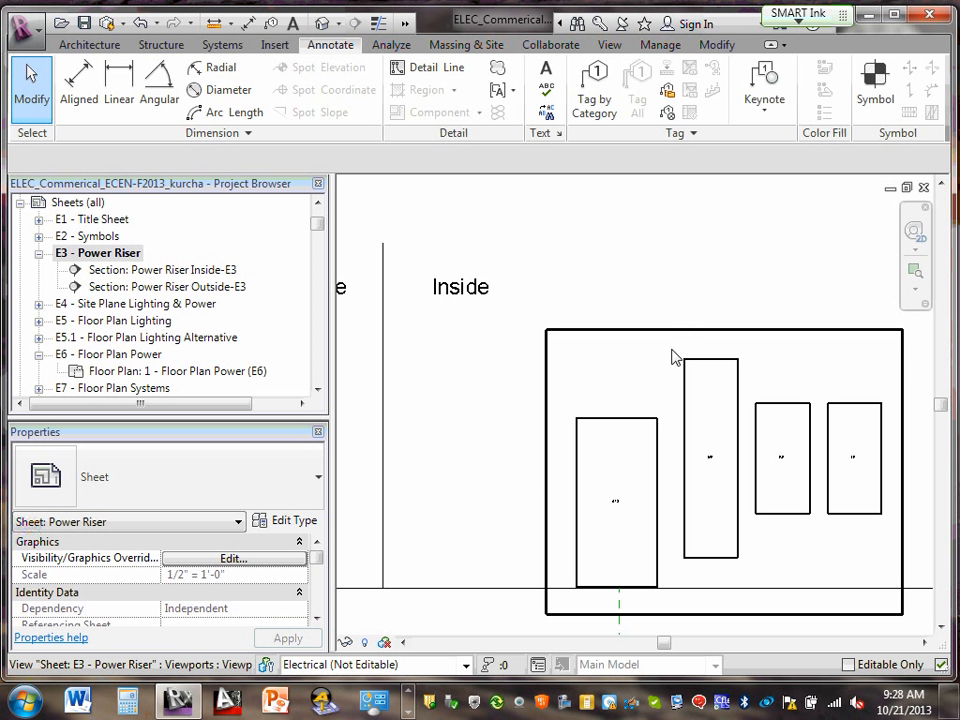
{"action": "scroll", "coordinate": [688, 350], "scroll_direction": "up", "scroll_amount": 1}
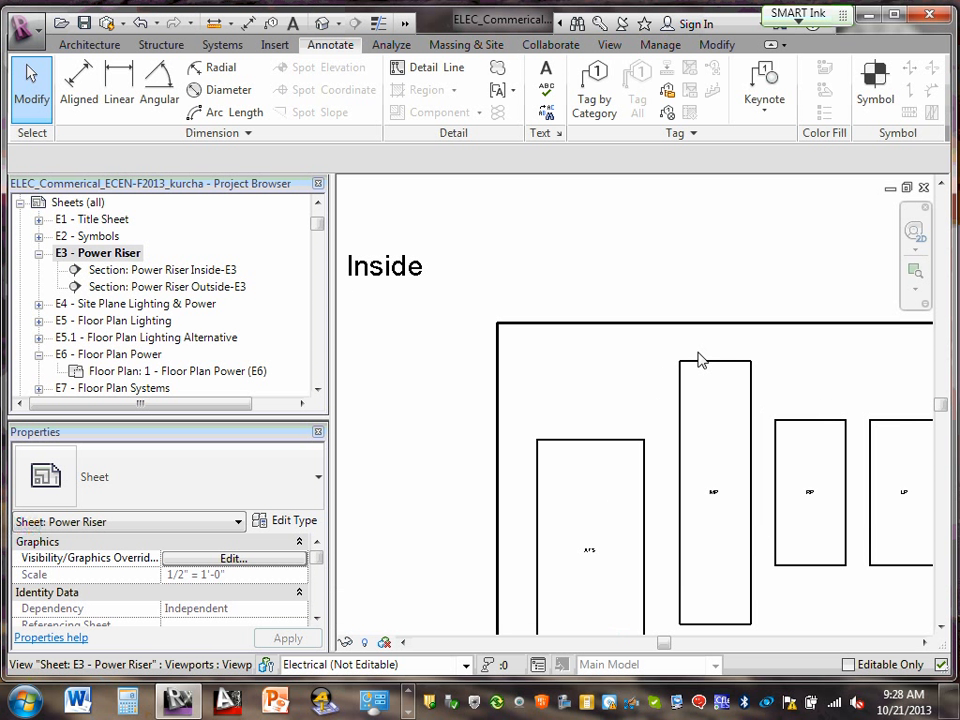
{"action": "left_click", "coordinate": [436, 74]}
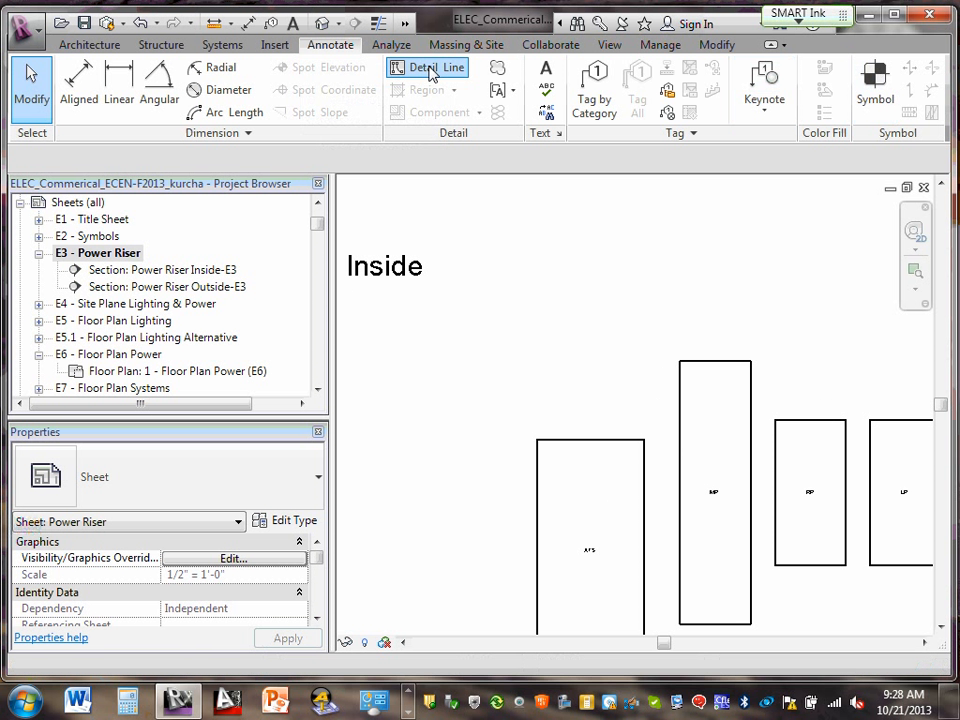
{"action": "key", "text": "Escape"}
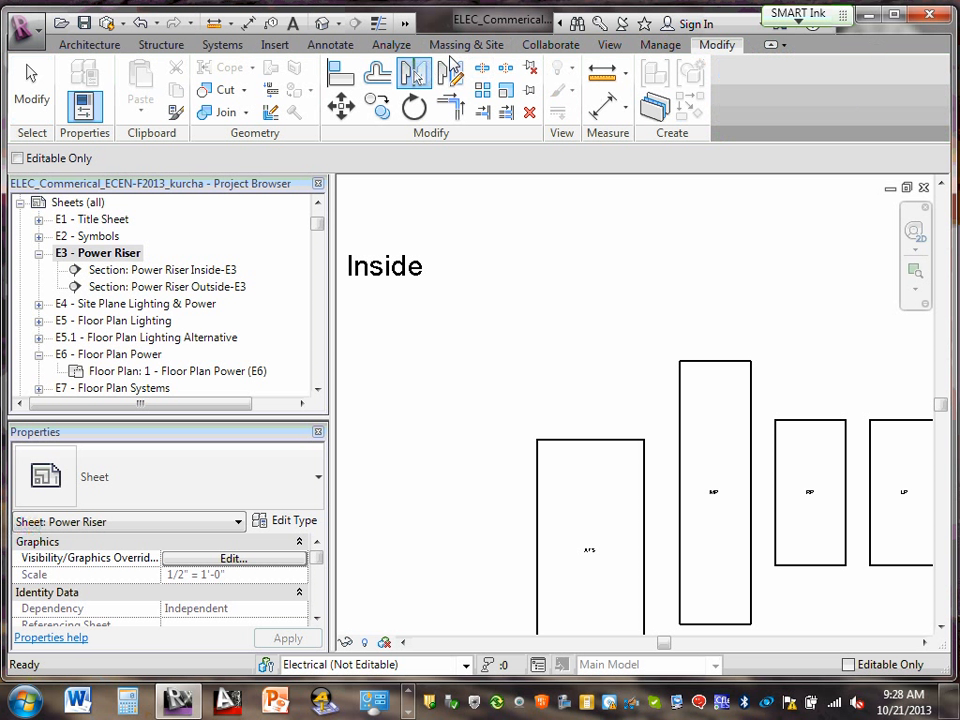
{"action": "key", "text": "Escape"}
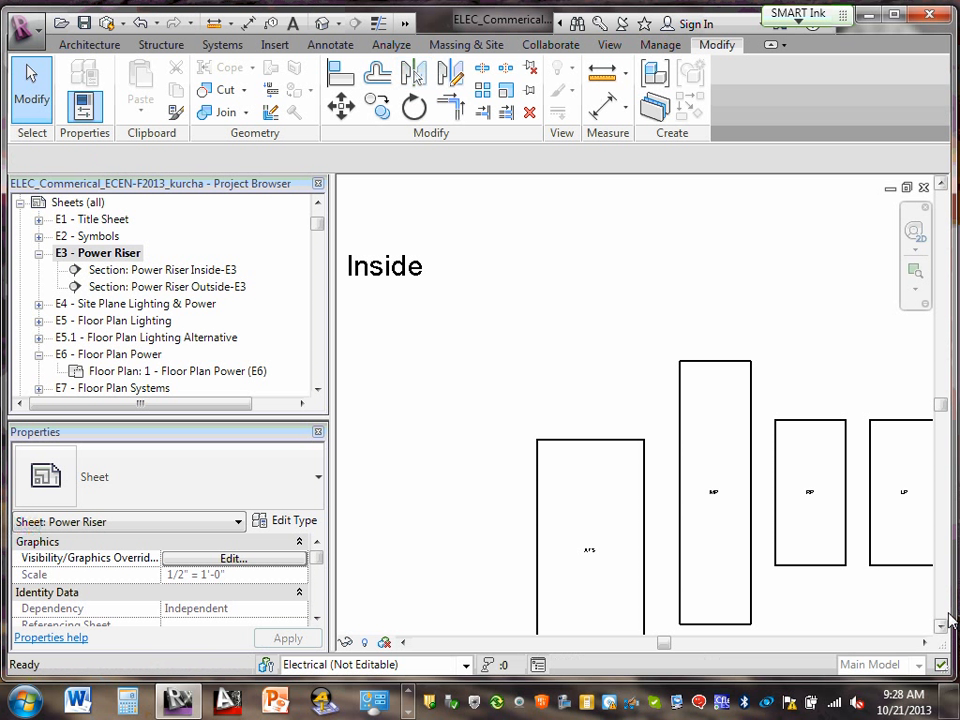
- Draw a detail line in the Lines style from the ATS top: about 1 3/8" up, 1 1/8" across, and 1/2" down to the MP top
{"action": "left_click", "coordinate": [322, 46]}
{"action": "left_click", "coordinate": [417, 72]}
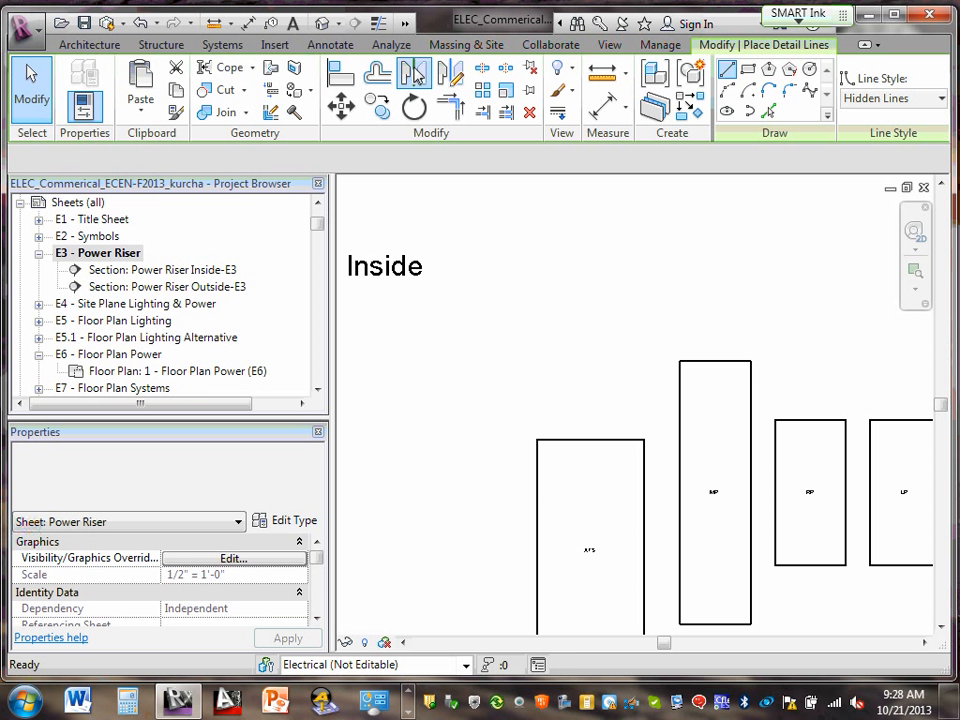
{"action": "left_click", "coordinate": [942, 98]}
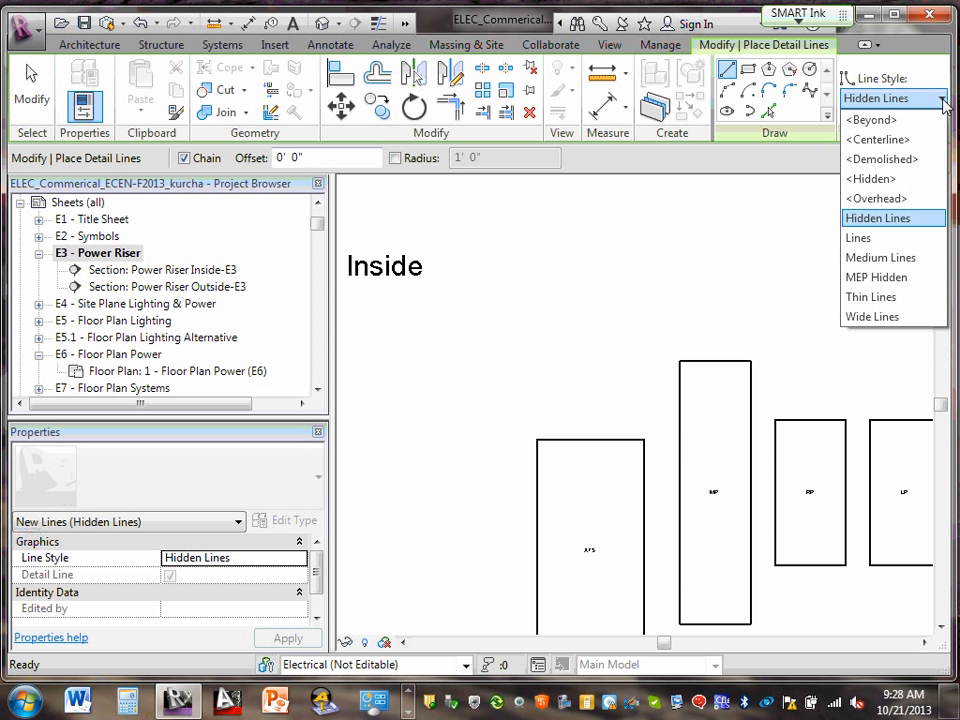
{"action": "left_click", "coordinate": [869, 238]}
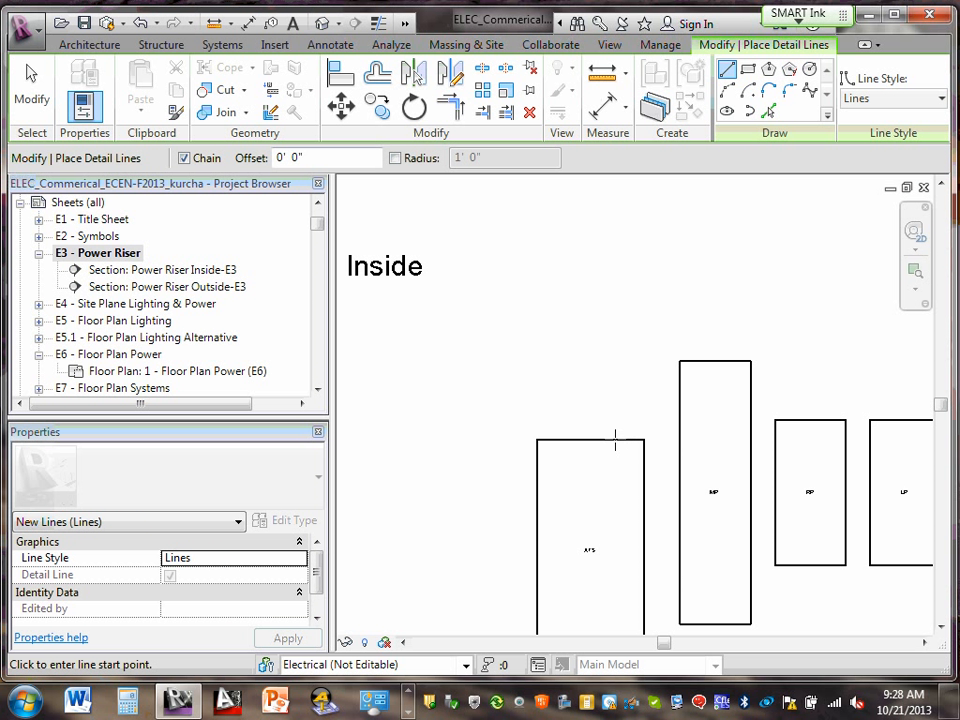
{"action": "left_click", "coordinate": [617, 438]}
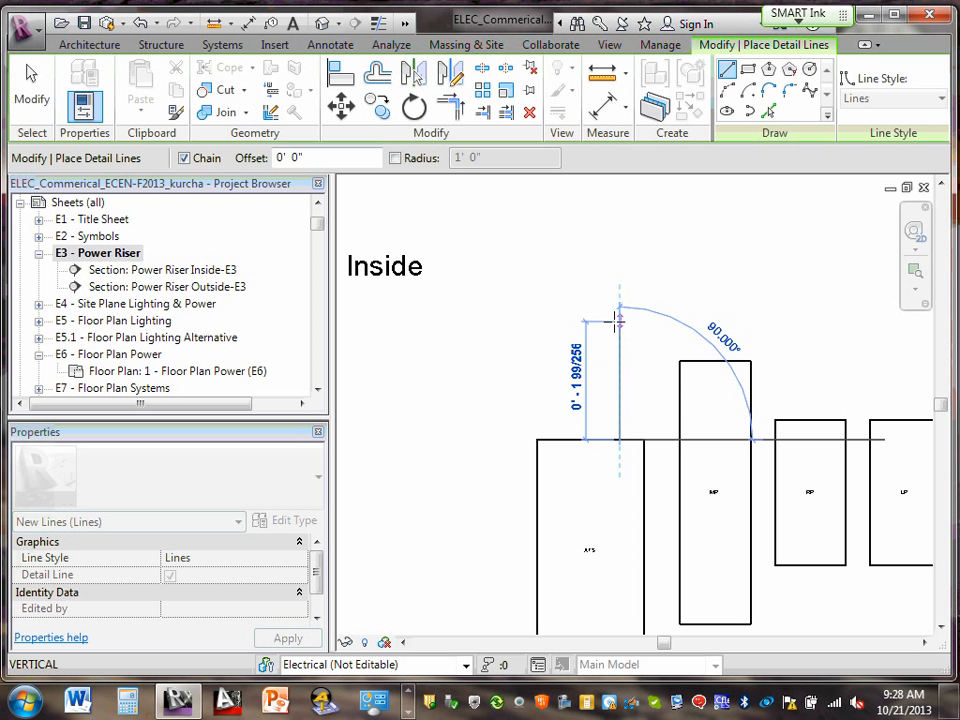
{"action": "left_click", "coordinate": [618, 321]}
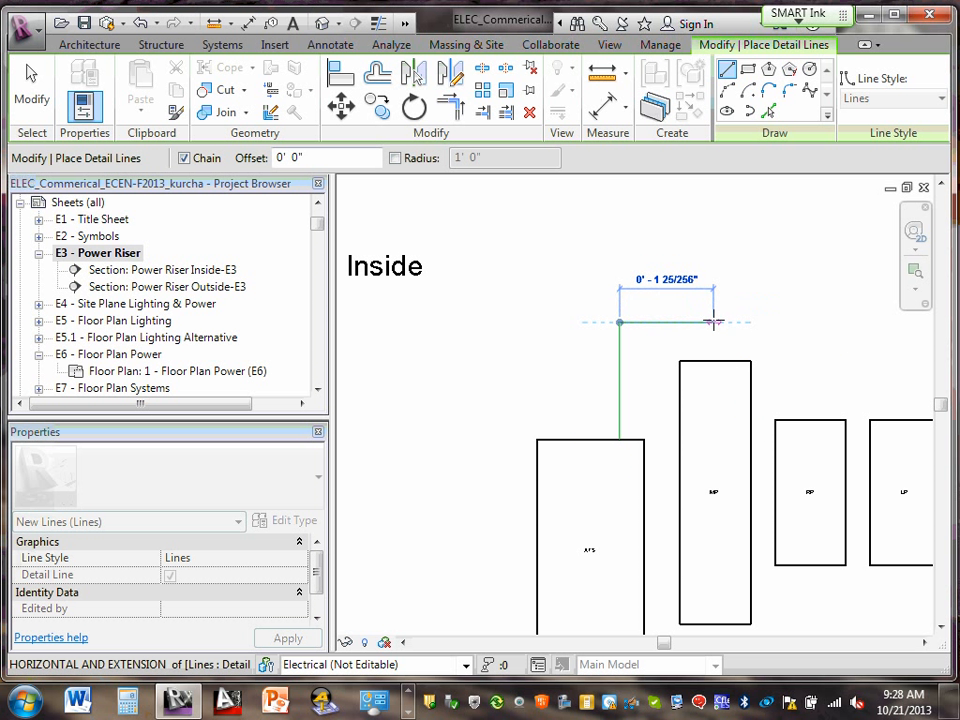
{"action": "left_click", "coordinate": [714, 322]}
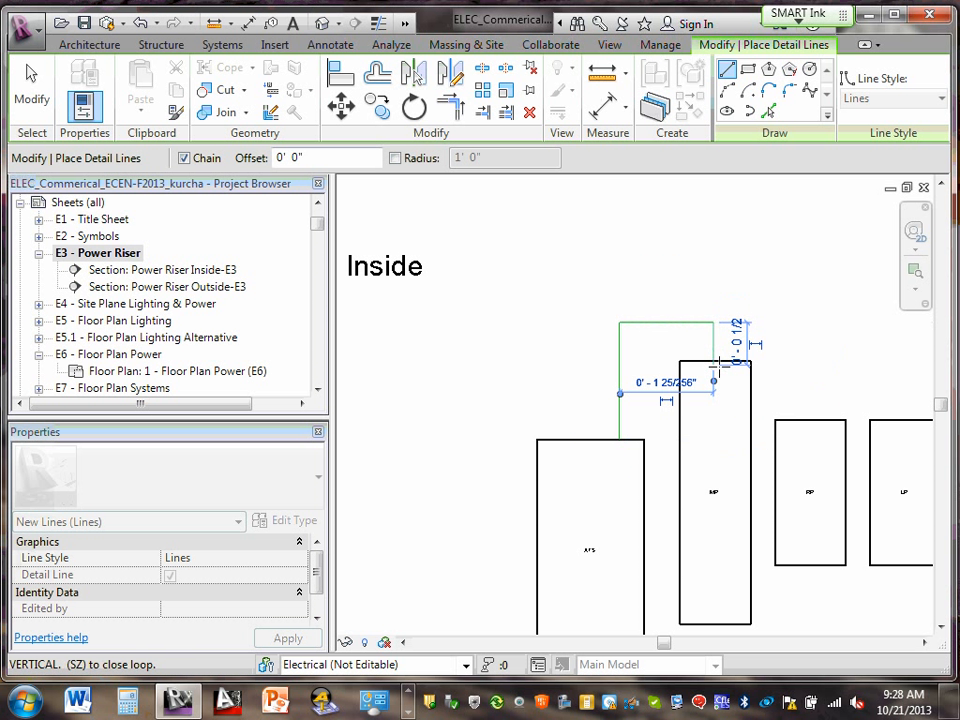
{"action": "left_click", "coordinate": [714, 362]}
{"action": "key", "text": "Escape"}
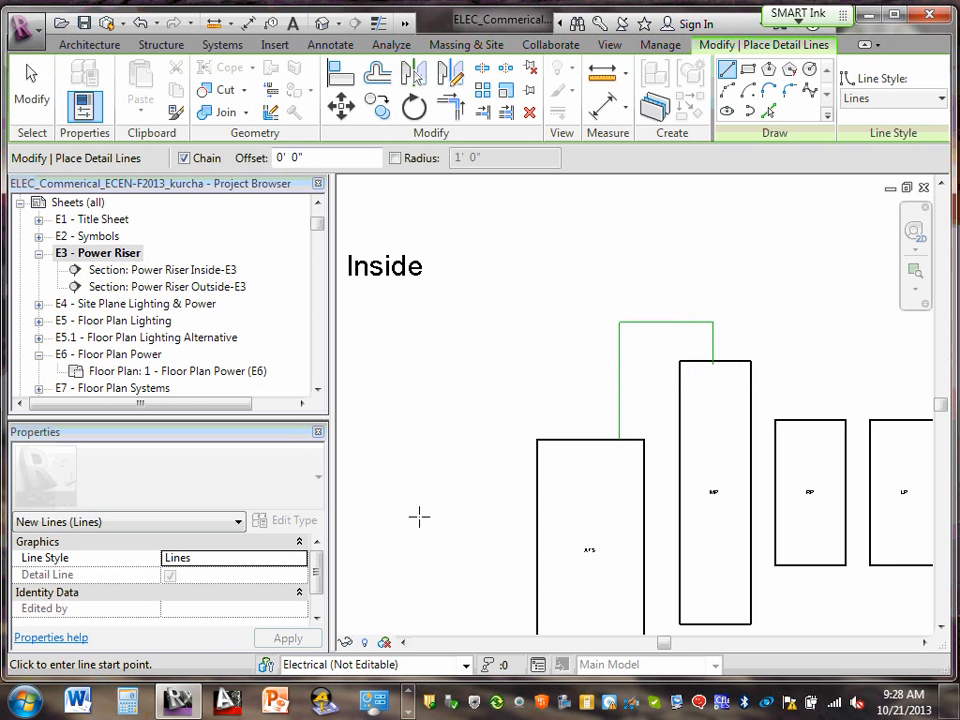
{"action": "key", "text": "Escape"}
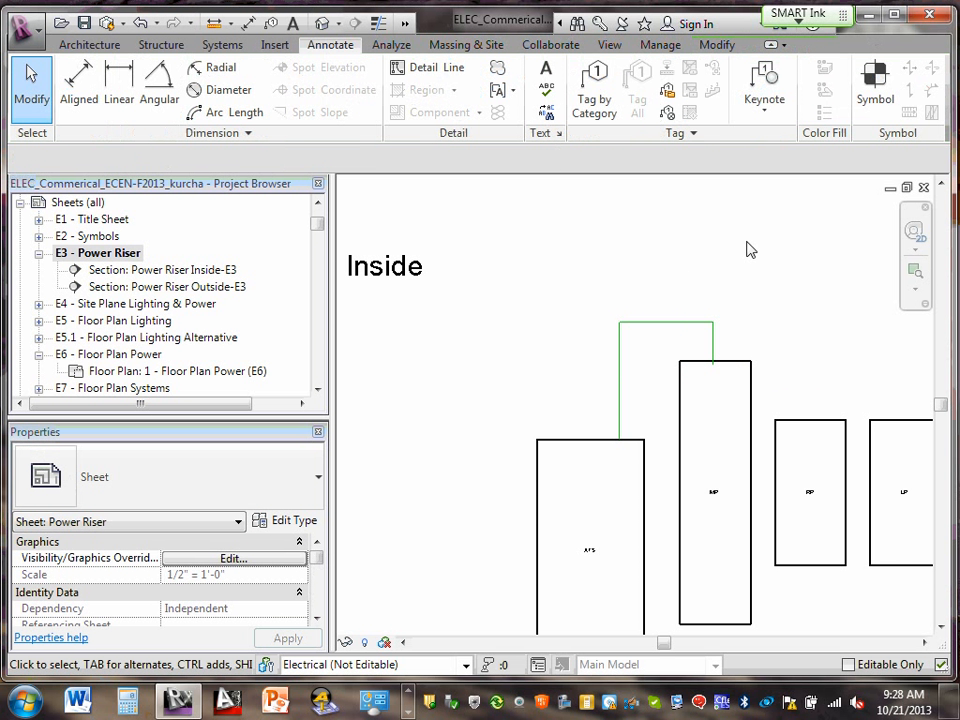
- Shorten the overshooting vertical line above the MP box so it ends on the box's top edge
{"action": "scroll", "coordinate": [617, 250], "scroll_direction": "down", "scroll_amount": 3}
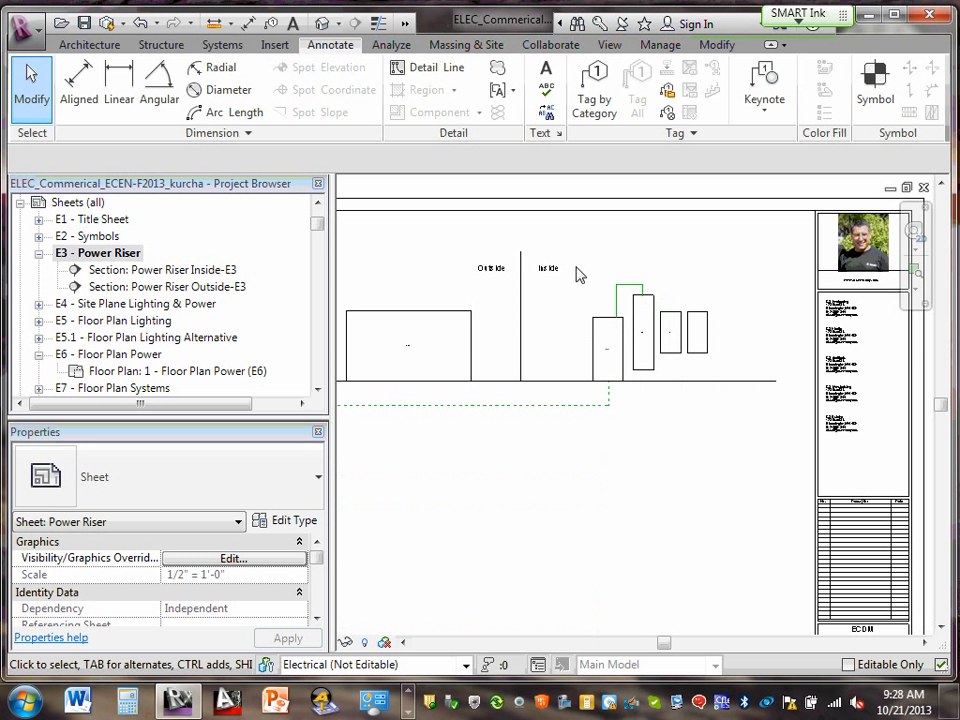
{"action": "scroll", "coordinate": [592, 268], "scroll_direction": "up", "scroll_amount": 1}
{"action": "scroll", "coordinate": [592, 268], "scroll_direction": "up", "scroll_amount": 5}
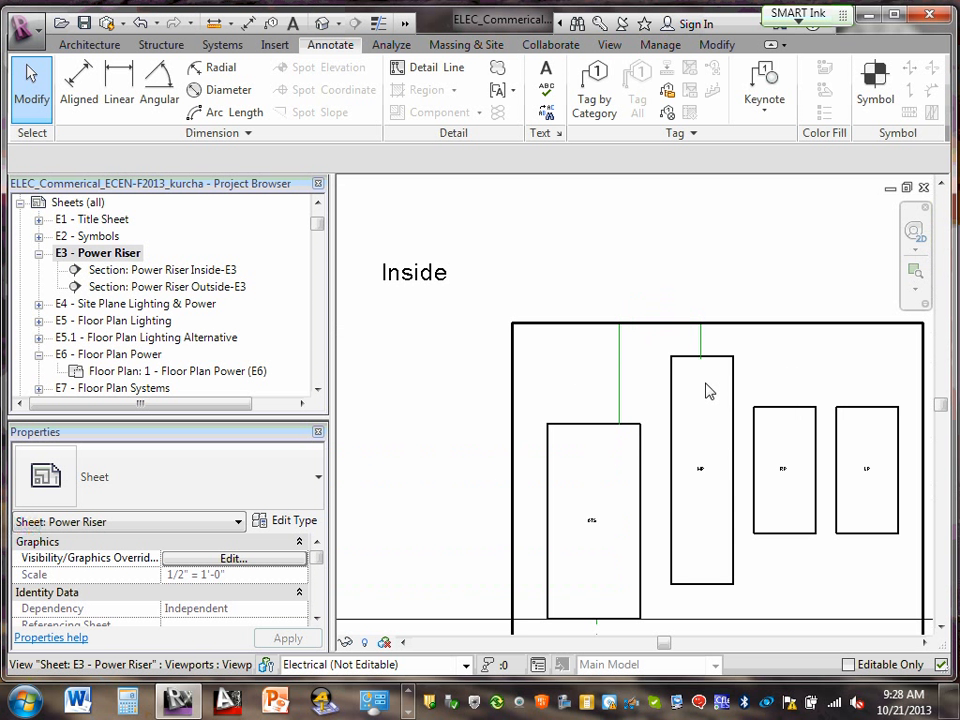
{"action": "scroll", "coordinate": [686, 356], "scroll_direction": "up", "scroll_amount": 4}
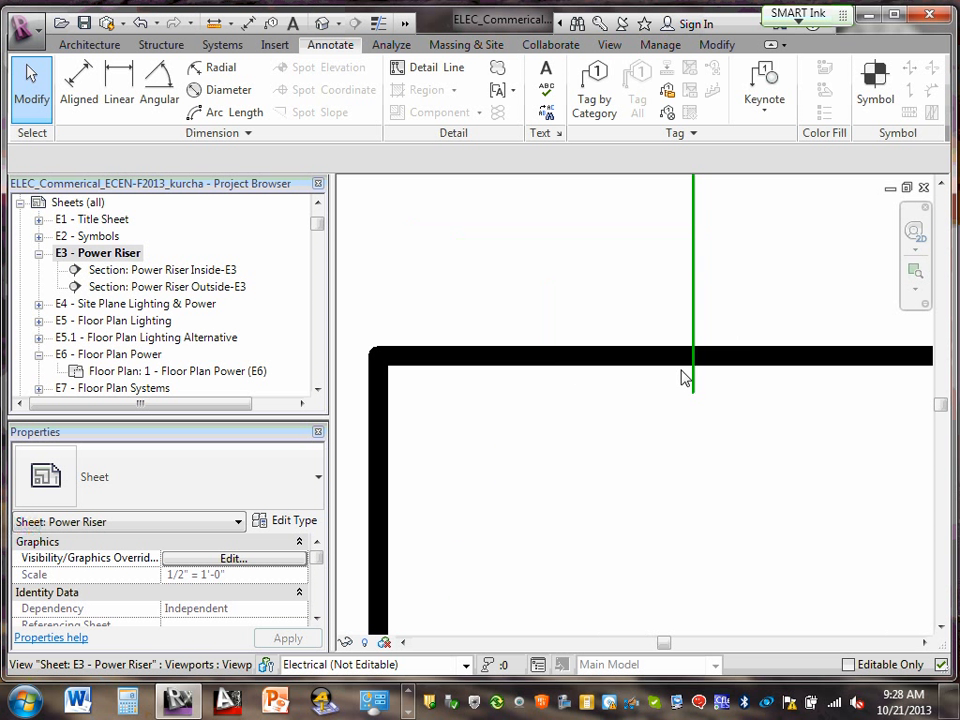
{"action": "left_click", "coordinate": [693, 385]}
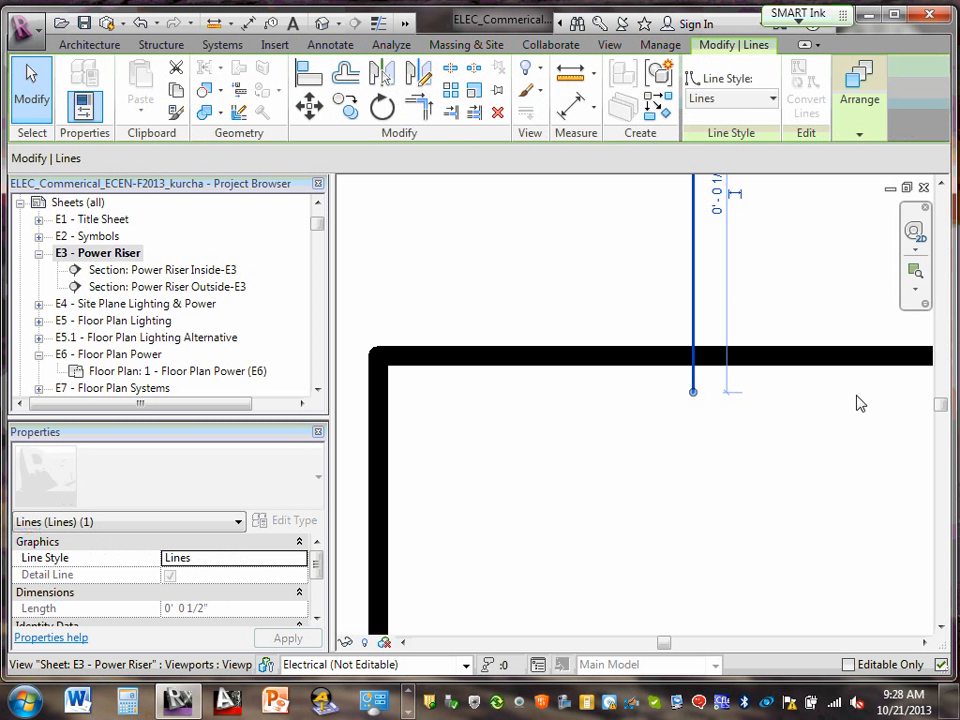
{"action": "left_click_drag", "start_coordinate": [693, 391], "coordinate": [693, 360]}
{"action": "key", "text": "Escape"}
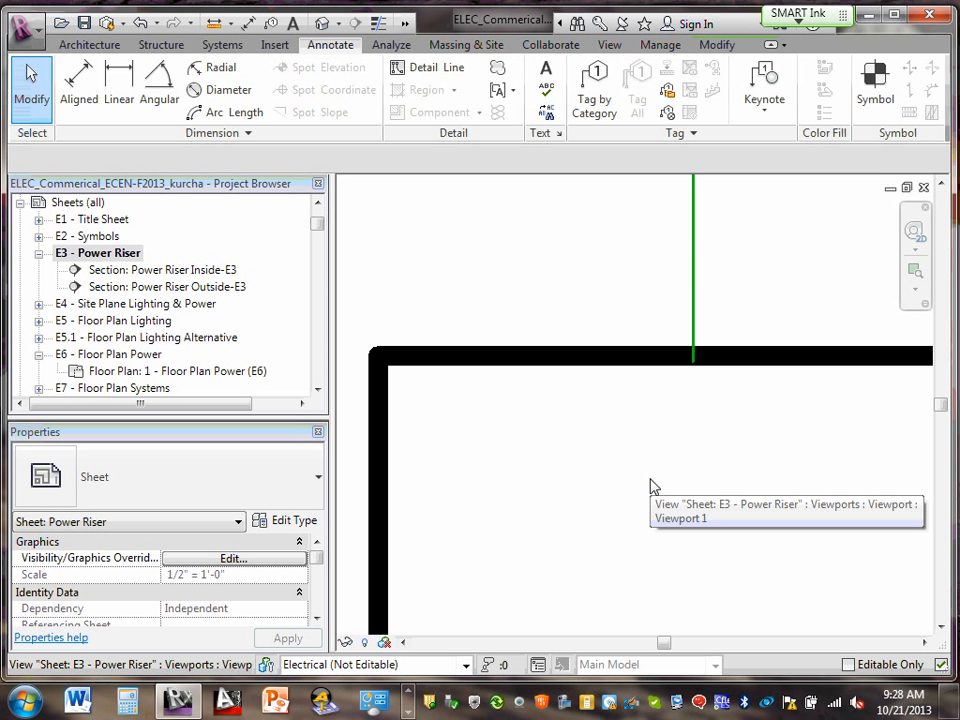
{"action": "scroll", "coordinate": [713, 439], "scroll_direction": "down", "scroll_amount": 6}
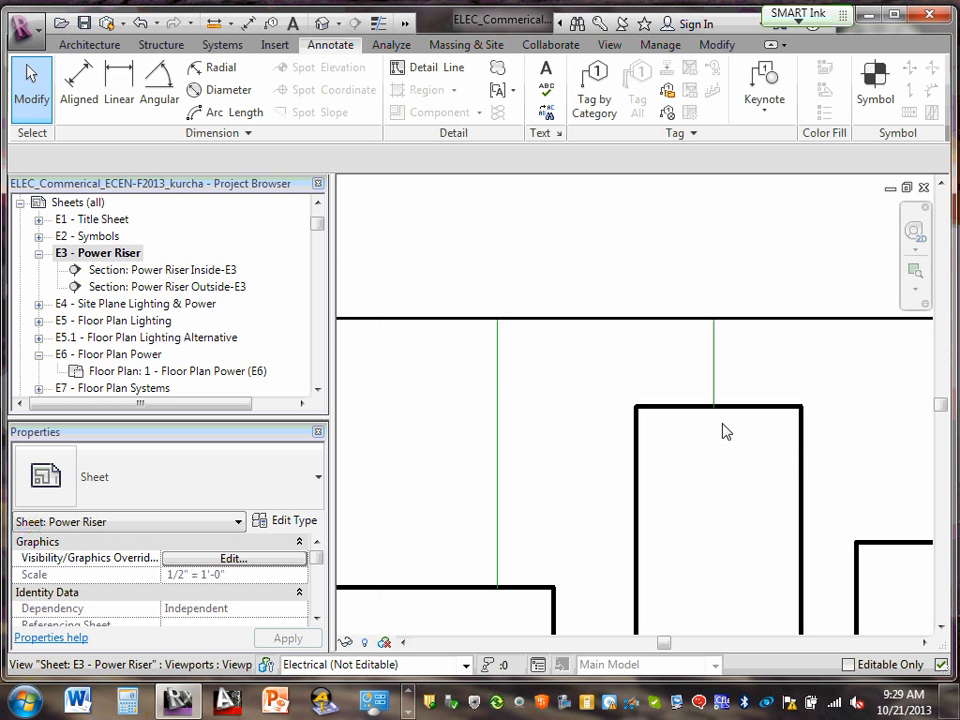
- Review the conduit lines linking the outside and inside equipment across the Power Riser sheet
{"action": "scroll", "coordinate": [492, 300], "scroll_direction": "down", "scroll_amount": 2}
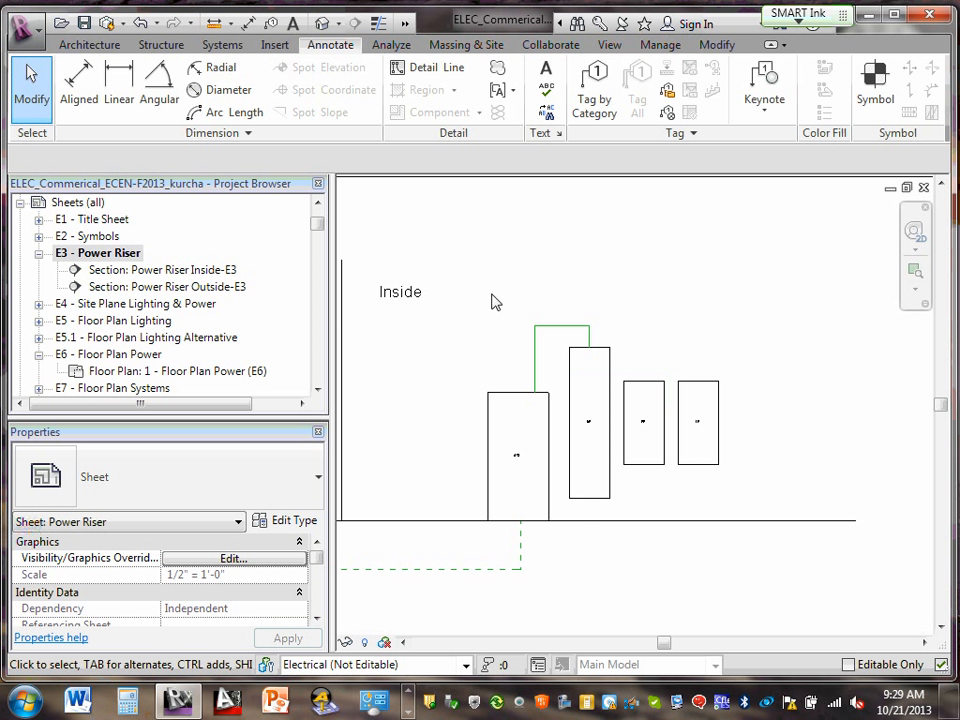
{"action": "scroll", "coordinate": [548, 310], "scroll_direction": "up", "scroll_amount": 3}
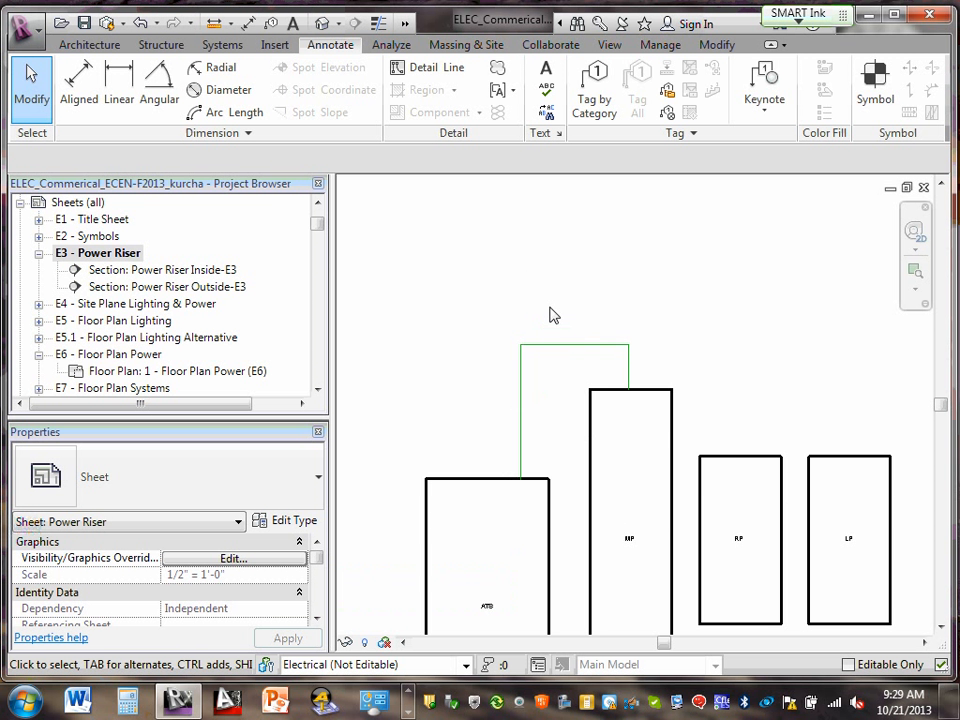
{"action": "scroll", "coordinate": [557, 260], "scroll_direction": "down", "scroll_amount": 3}
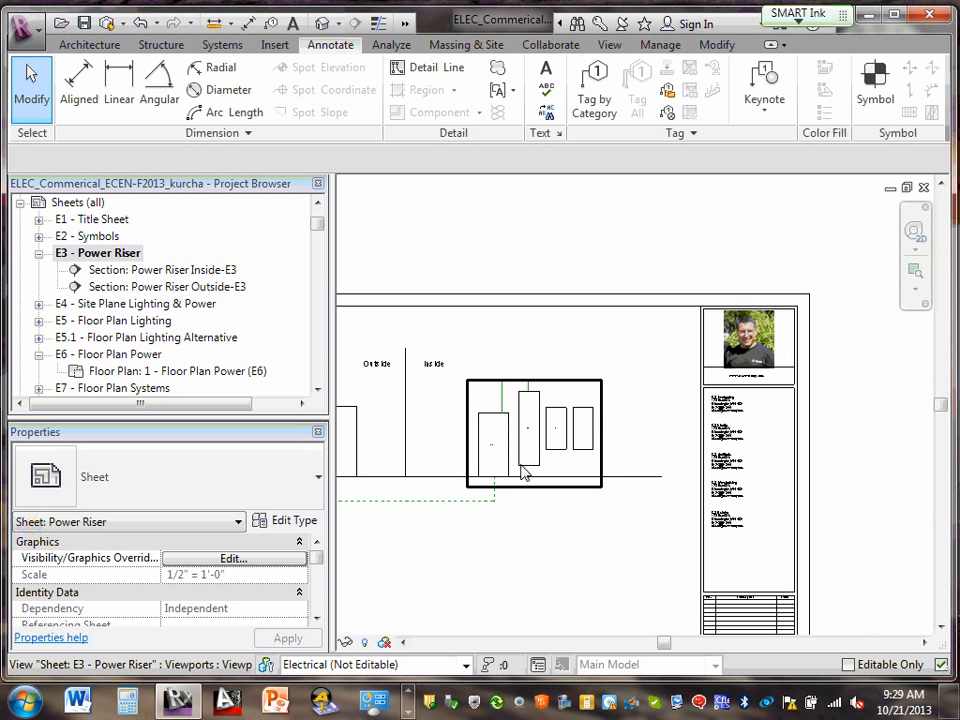
{"action": "scroll", "coordinate": [515, 470], "scroll_direction": "down", "scroll_amount": 2}
{"action": "scroll", "coordinate": [502, 478], "scroll_direction": "down", "scroll_amount": 1}
{"action": "scroll", "coordinate": [502, 478], "scroll_direction": "down", "scroll_amount": 1}
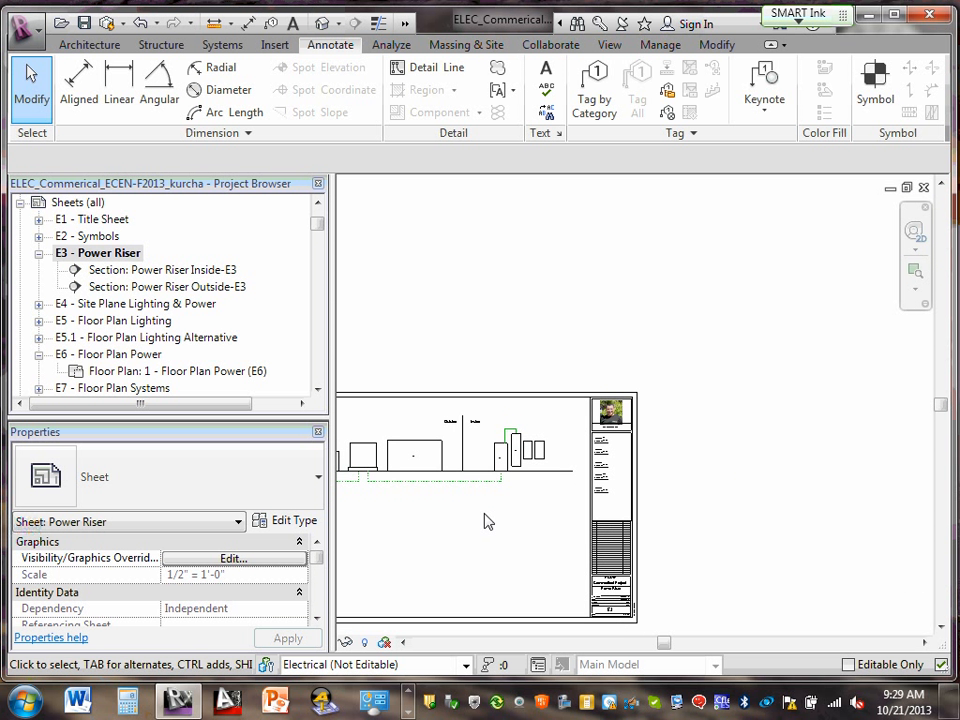
{"action": "middle_click_drag", "start_coordinate": [486, 521], "coordinate": [681, 402]}
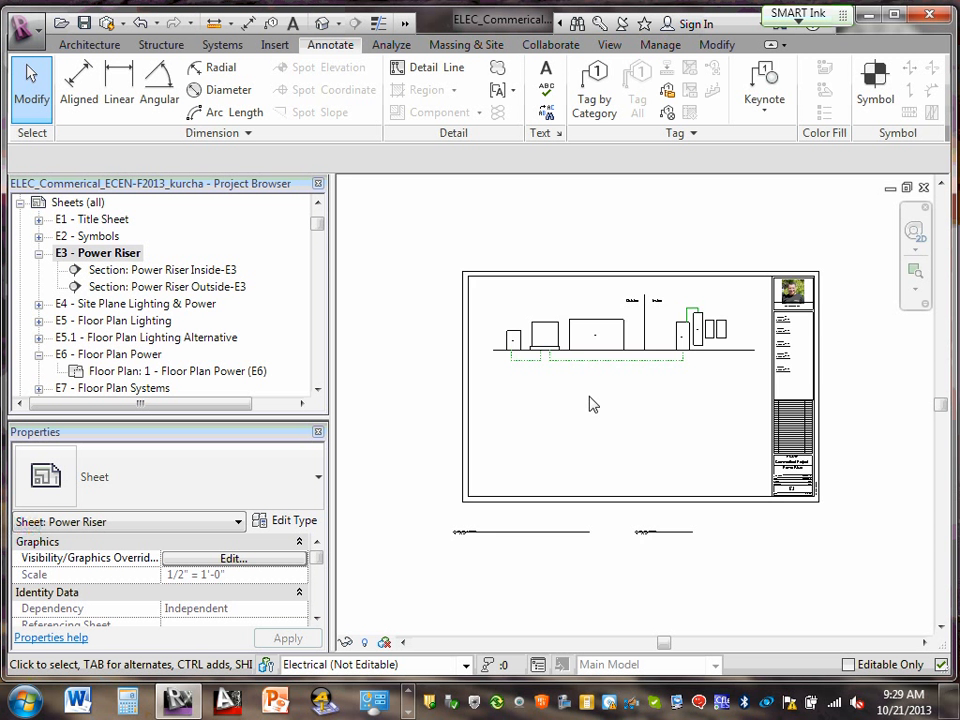
{"action": "scroll", "coordinate": [588, 403], "scroll_direction": "up", "scroll_amount": 1}
{"action": "scroll", "coordinate": [549, 390], "scroll_direction": "up", "scroll_amount": 1}
{"action": "scroll", "coordinate": [520, 376], "scroll_direction": "up", "scroll_amount": 1}
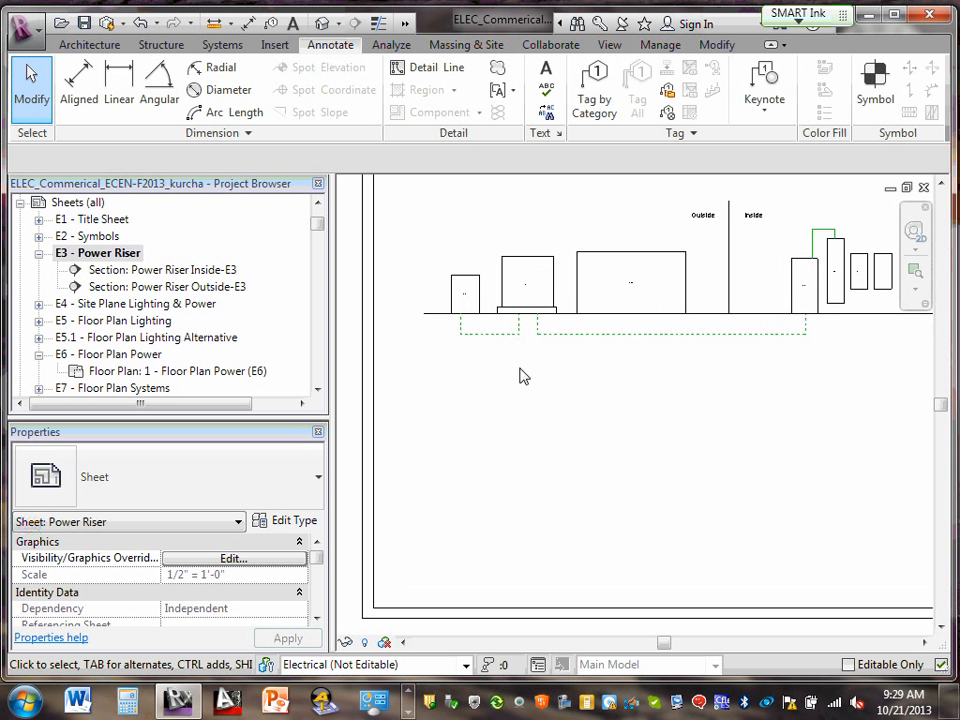
{"action": "middle_click_drag", "start_coordinate": [507, 374], "coordinate": [506, 510]}
{"action": "scroll", "coordinate": [489, 439], "scroll_direction": "up", "scroll_amount": 2}
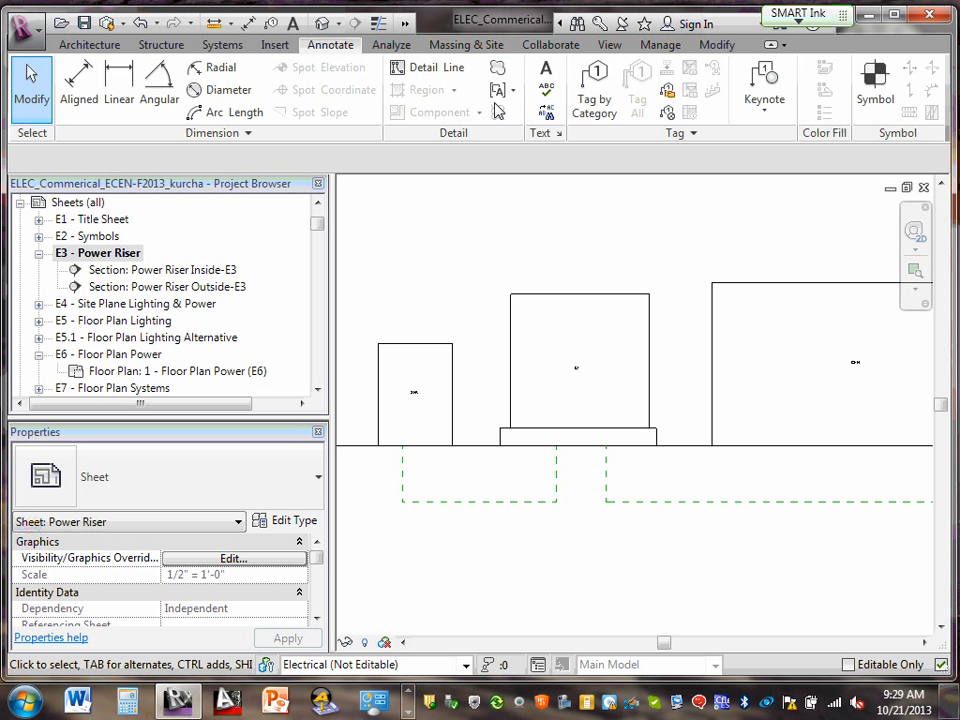
{"action": "left_click", "coordinate": [400, 70]}
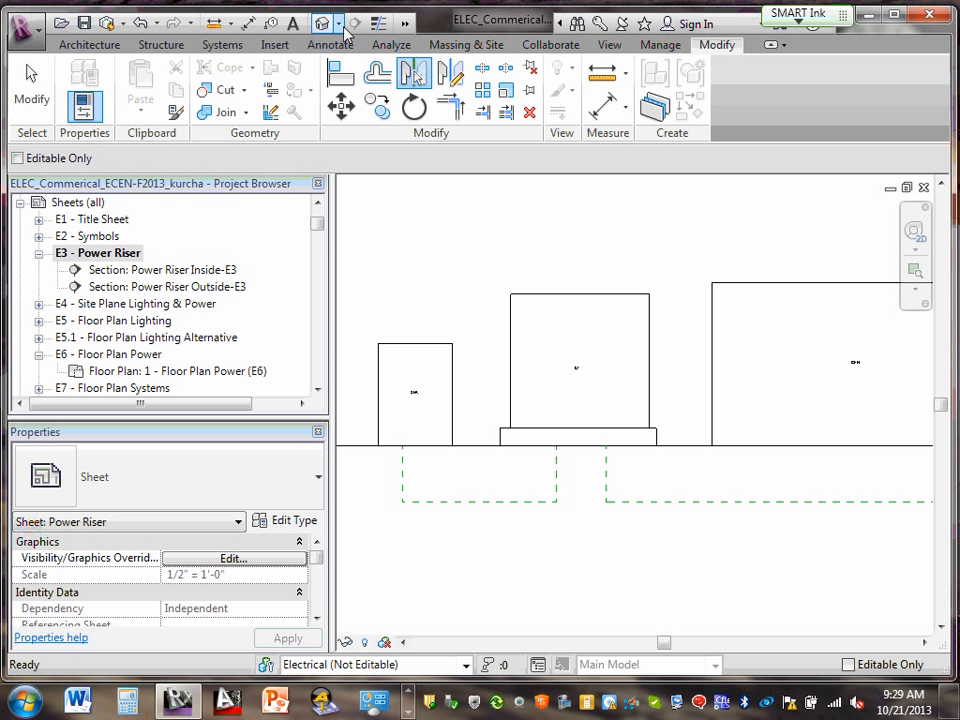
{"action": "left_click", "coordinate": [331, 45]}
{"action": "left_click", "coordinate": [409, 74]}
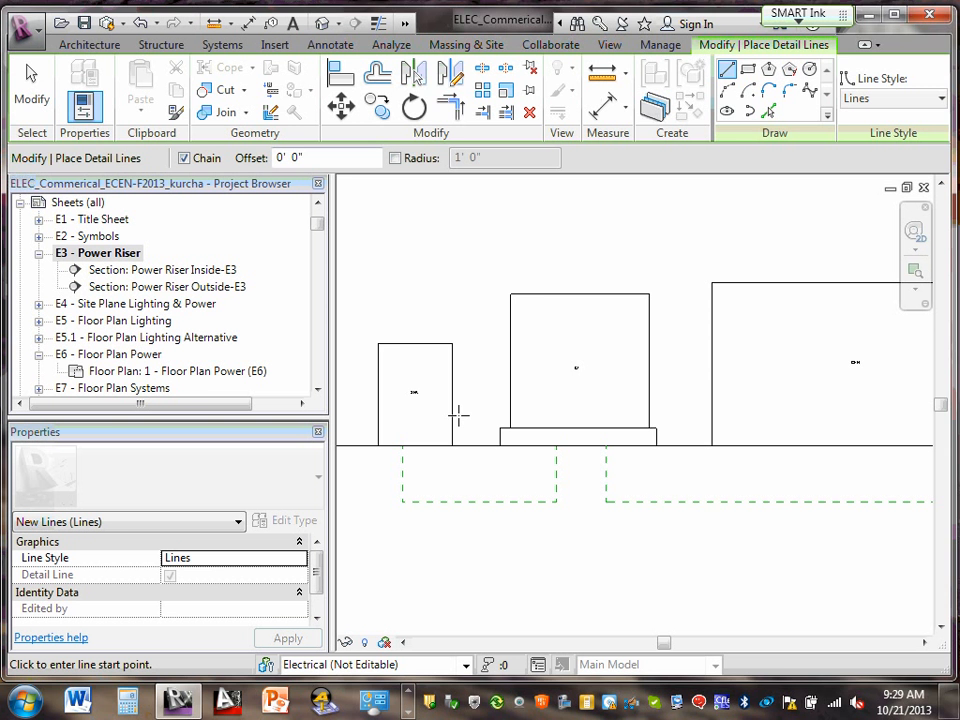
{"action": "key", "text": "Escape"}
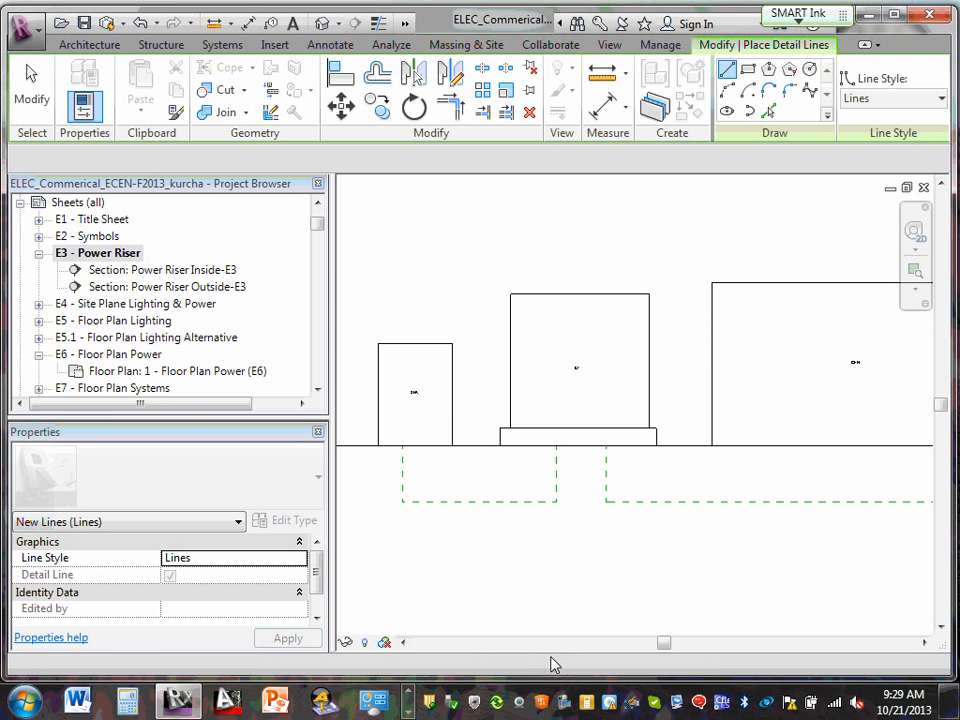
- Draw a six-sided inscribed polygon of detail lines, radius about 21/64", below the leftmost outside equipment box, inside the dashed conduit run
{"action": "scroll", "coordinate": [542, 627], "scroll_direction": "down", "scroll_amount": 2}
{"action": "scroll", "coordinate": [735, 545], "scroll_direction": "down", "scroll_amount": 3}
{"action": "scroll", "coordinate": [829, 574], "scroll_direction": "up", "scroll_amount": 2}
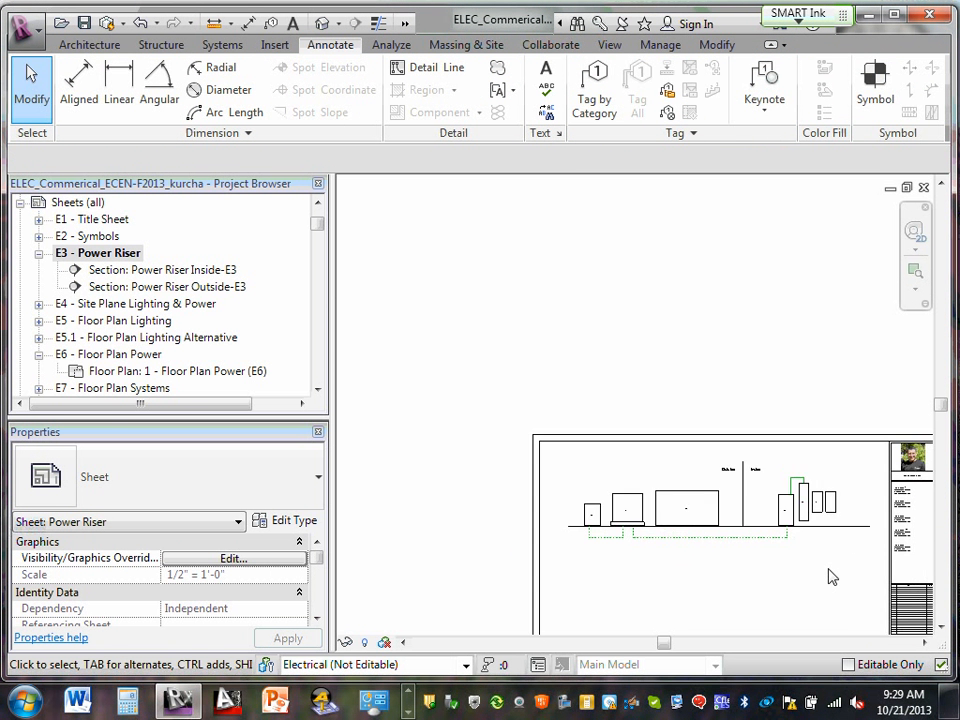
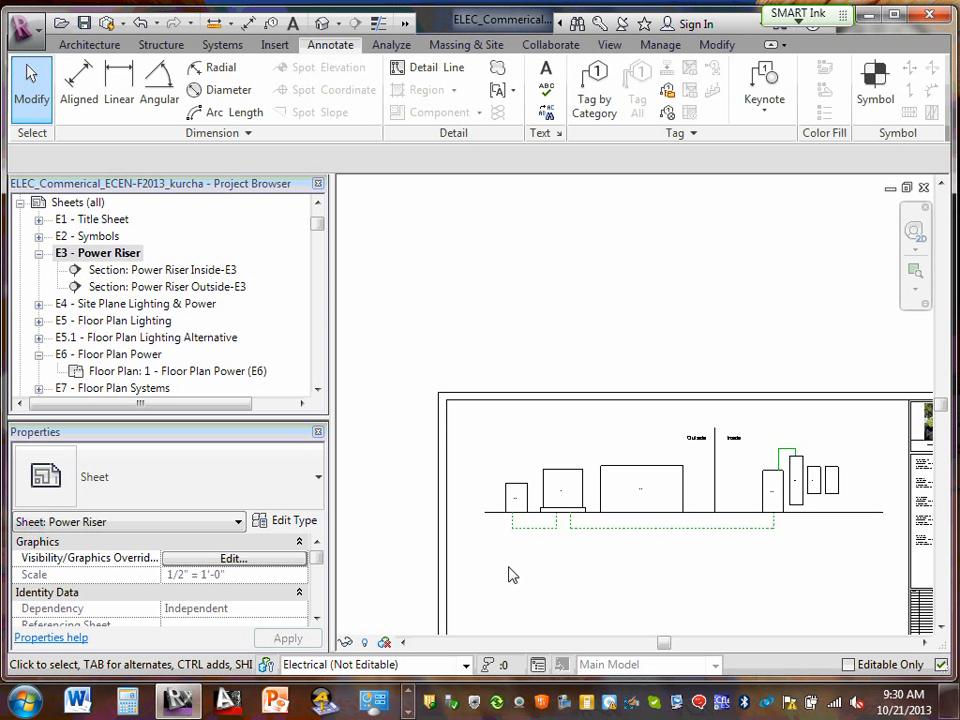
{"action": "scroll", "coordinate": [510, 573], "scroll_direction": "up", "scroll_amount": 5}
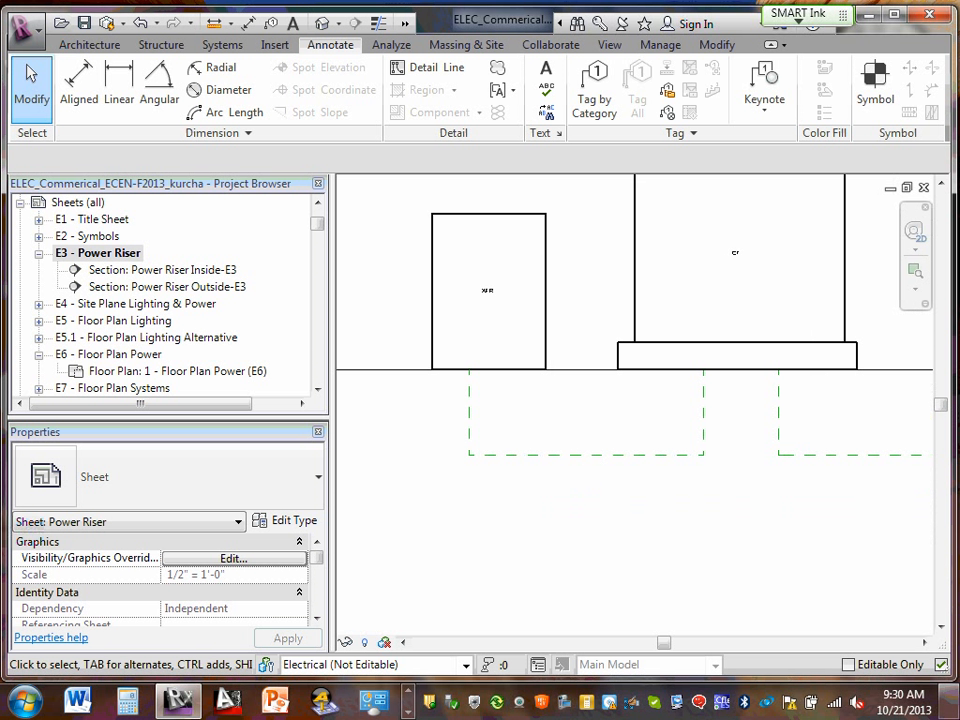
{"action": "left_click", "coordinate": [420, 67]}
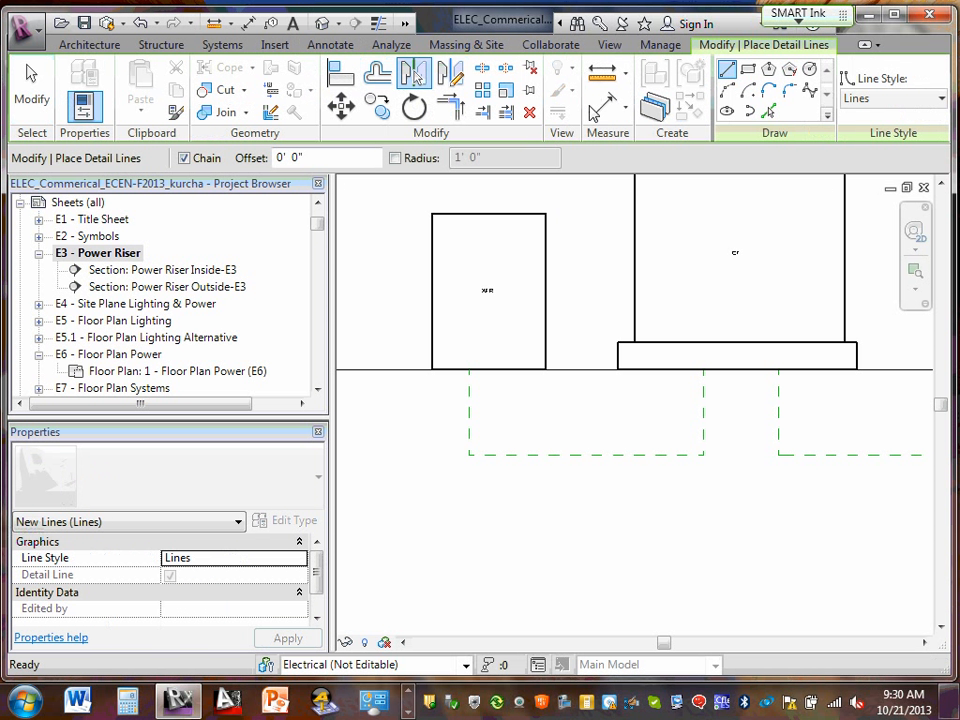
{"action": "left_click", "coordinate": [768, 68]}
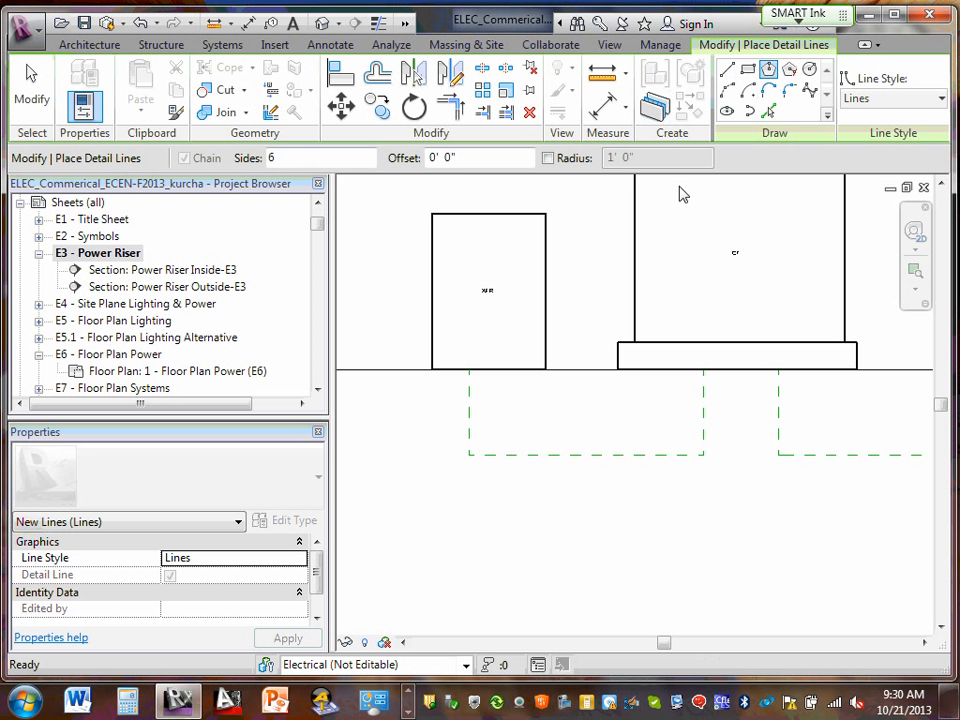
{"action": "left_click", "coordinate": [530, 402]}
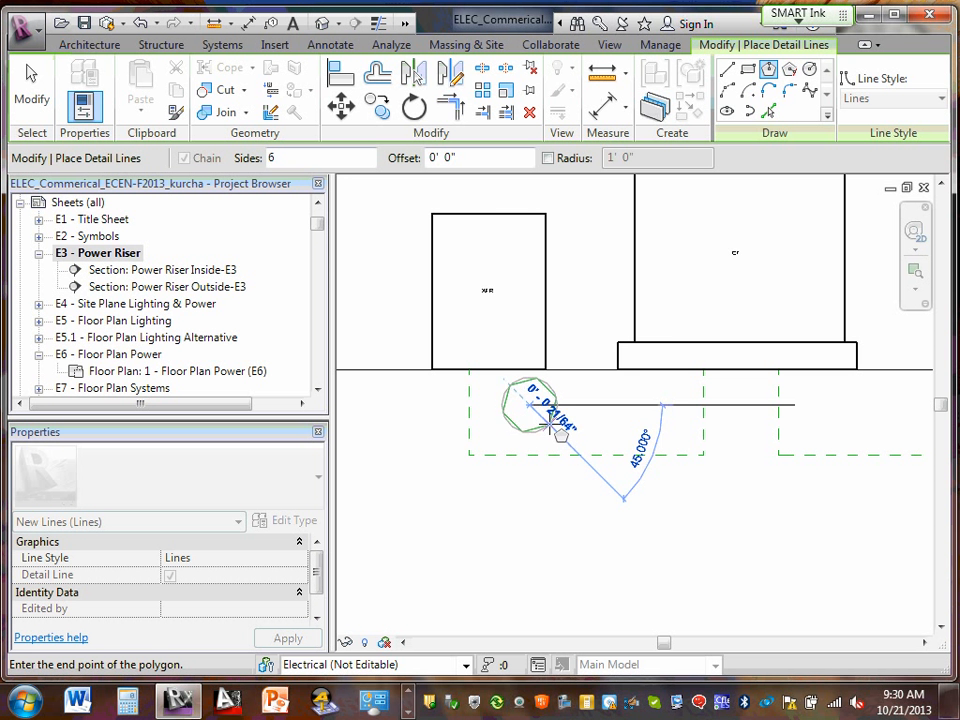
{"action": "left_click", "coordinate": [550, 425]}
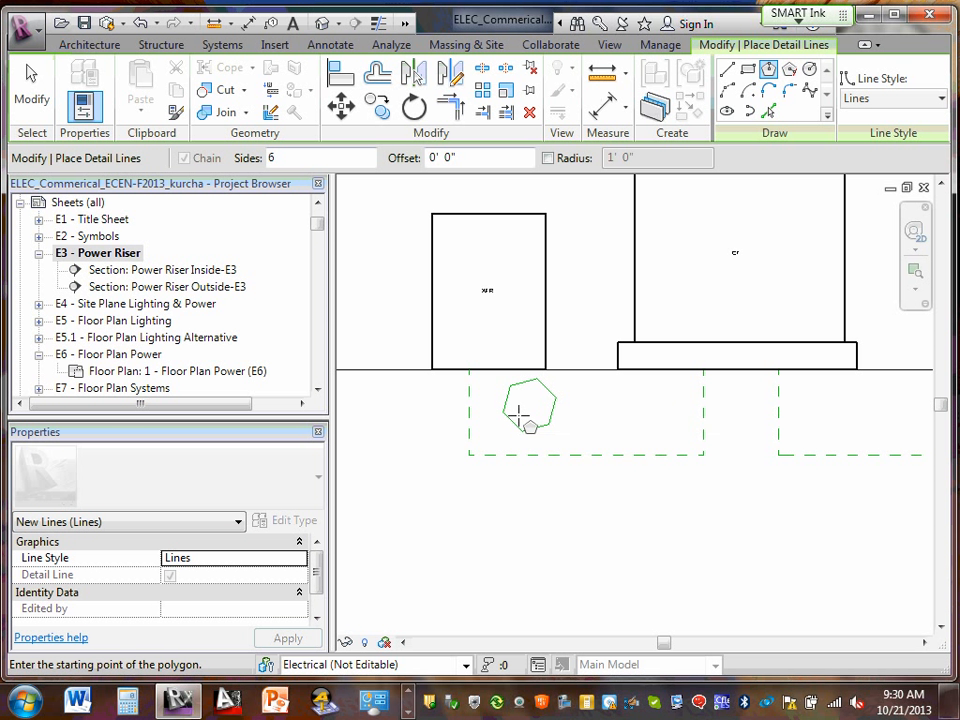
{"action": "key", "text": "Escape"}
{"action": "key", "text": "Escape"}
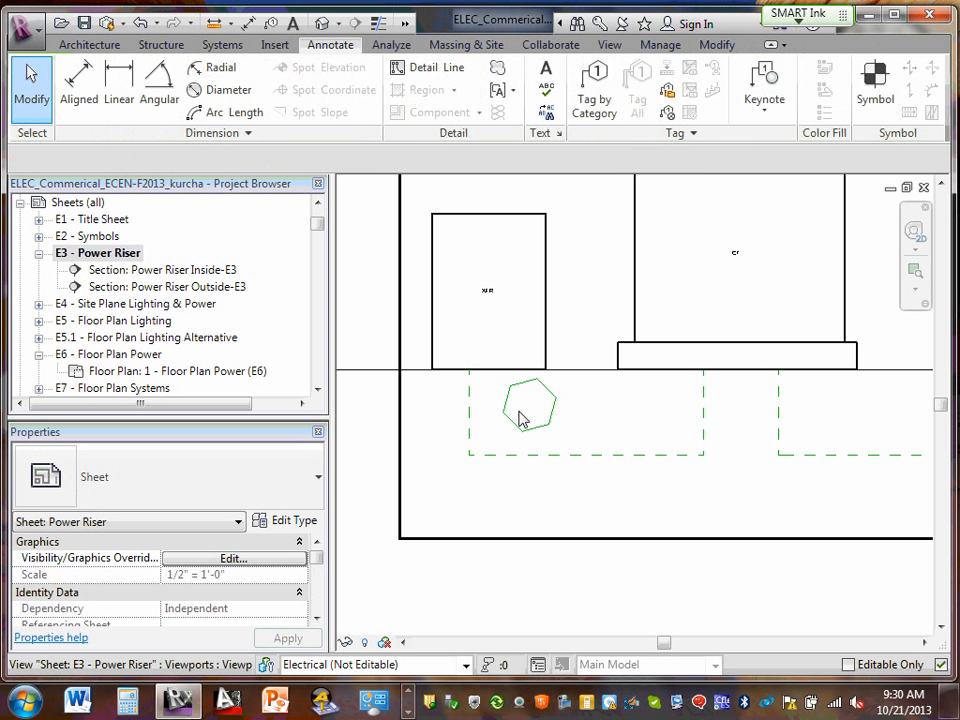
- Place the text note "1" in the 1/4" Arial type inside the hexagon
{"action": "left_click", "coordinate": [546, 70]}
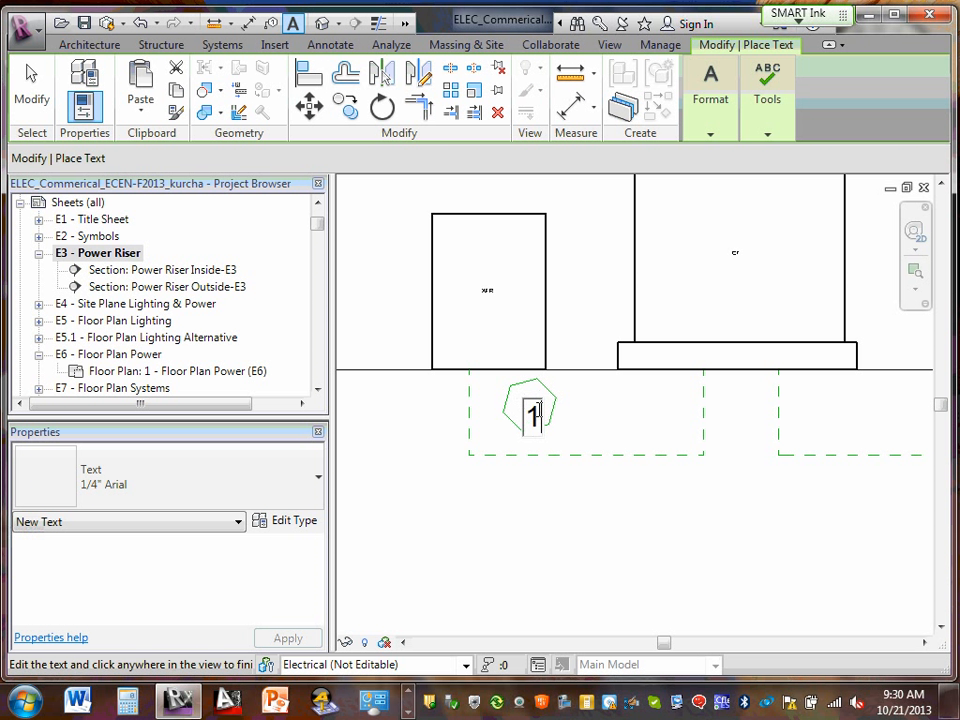
{"action": "left_click", "coordinate": [590, 415]}
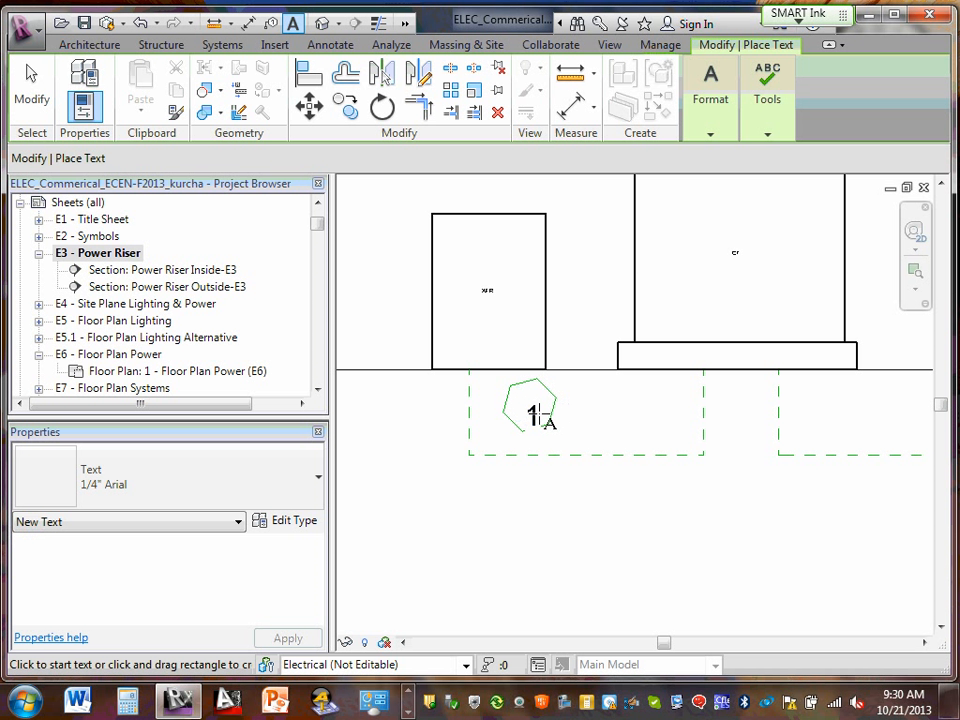
{"action": "key", "text": "Escape"}
{"action": "key", "text": "Escape"}
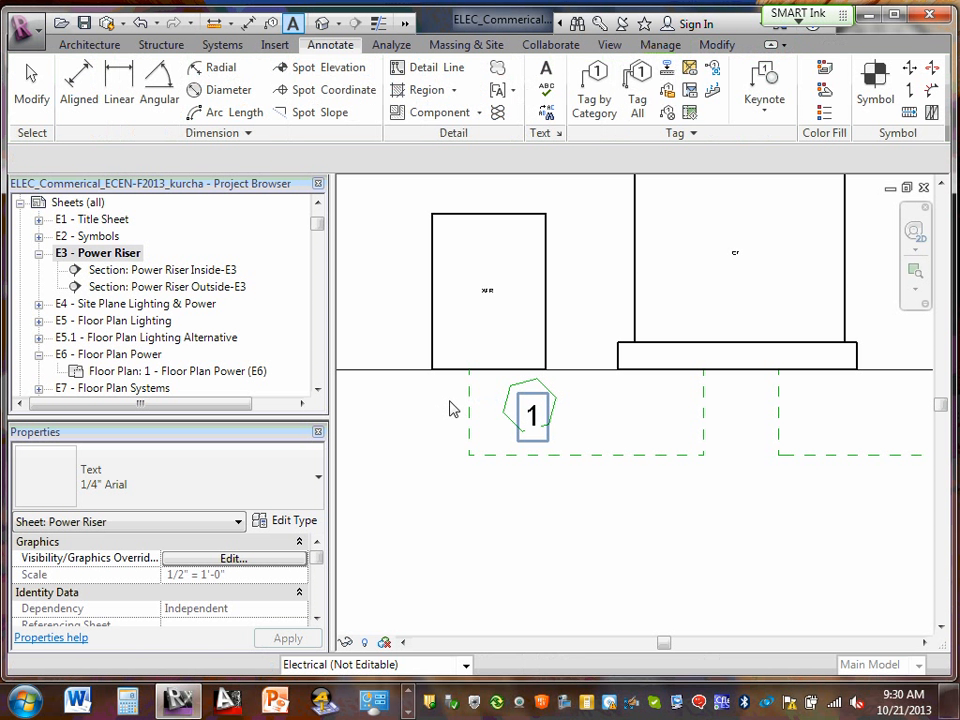
- Move the "1" text note slightly up and to the left so it is centred in the hexagon
{"action": "left_click", "coordinate": [547, 391]}
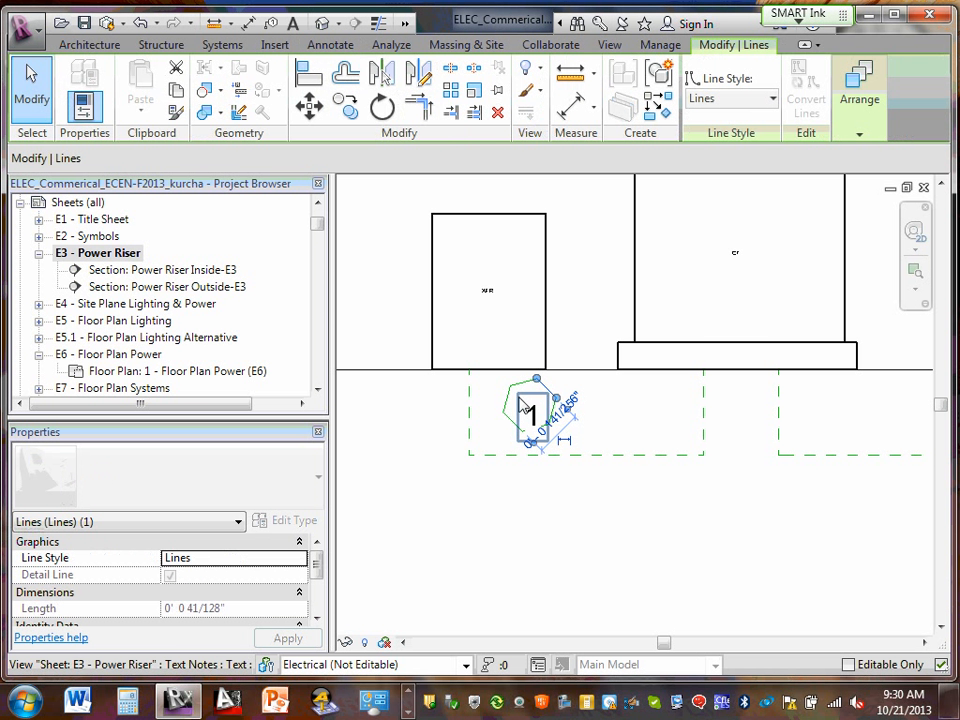
{"action": "key", "text": "Escape"}
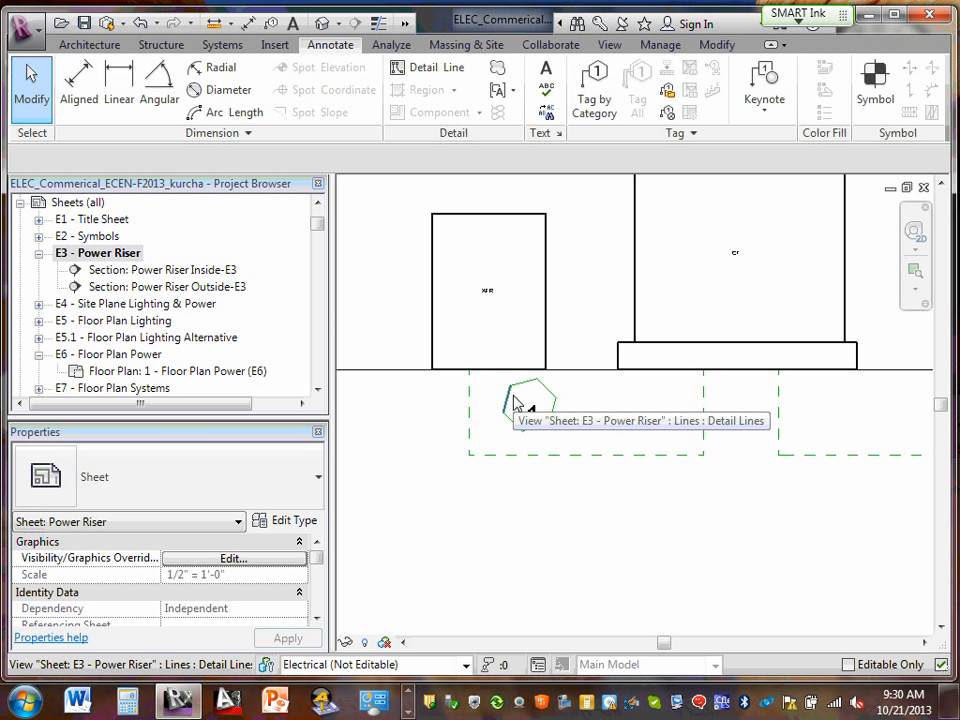
{"action": "left_click", "coordinate": [539, 418]}
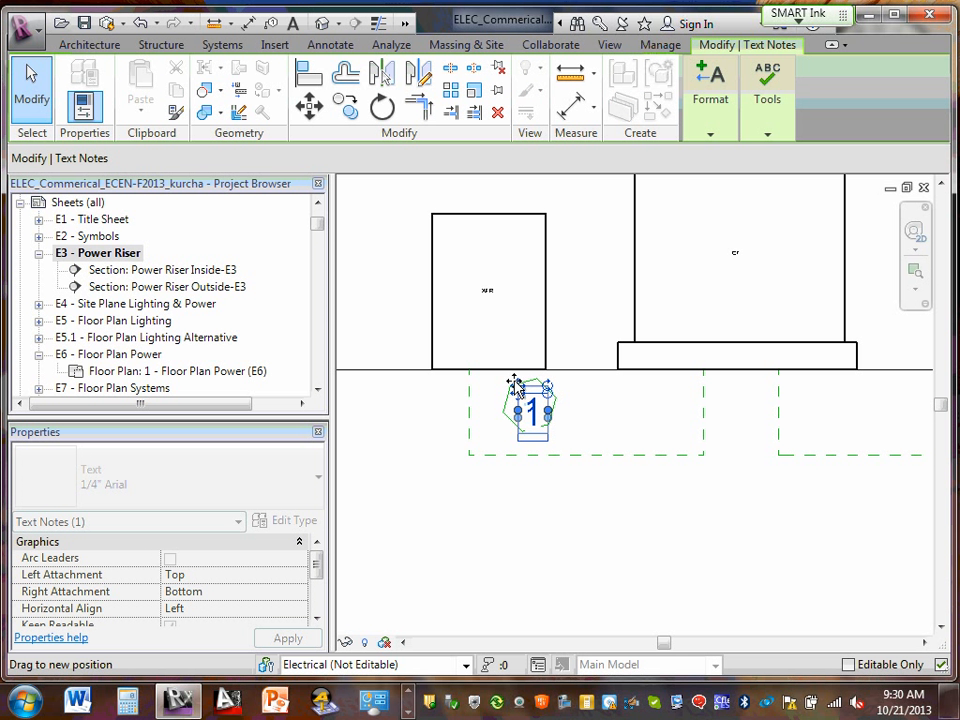
{"action": "left_click_drag", "start_coordinate": [513, 386], "coordinate": [511, 381]}
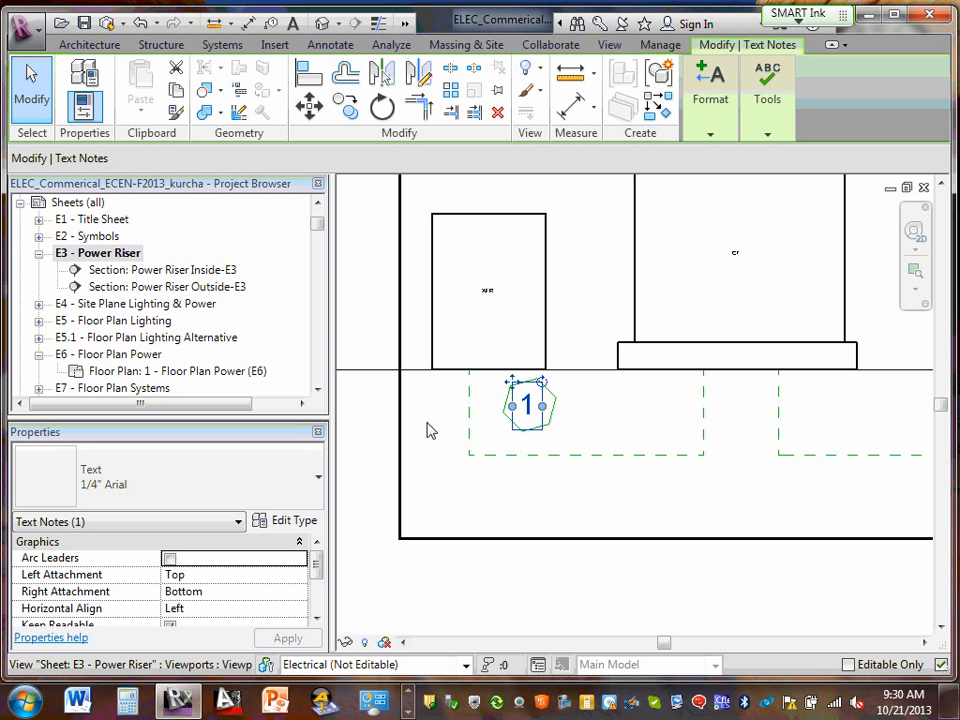
{"action": "left_click", "coordinate": [430, 430]}
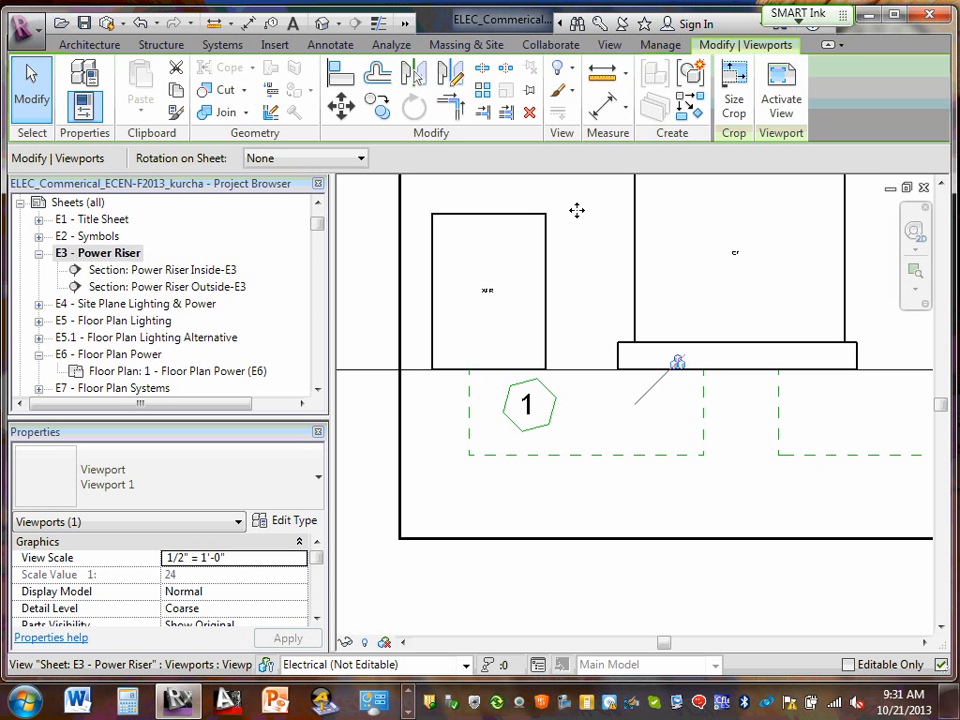
{"action": "left_click", "coordinate": [325, 45]}
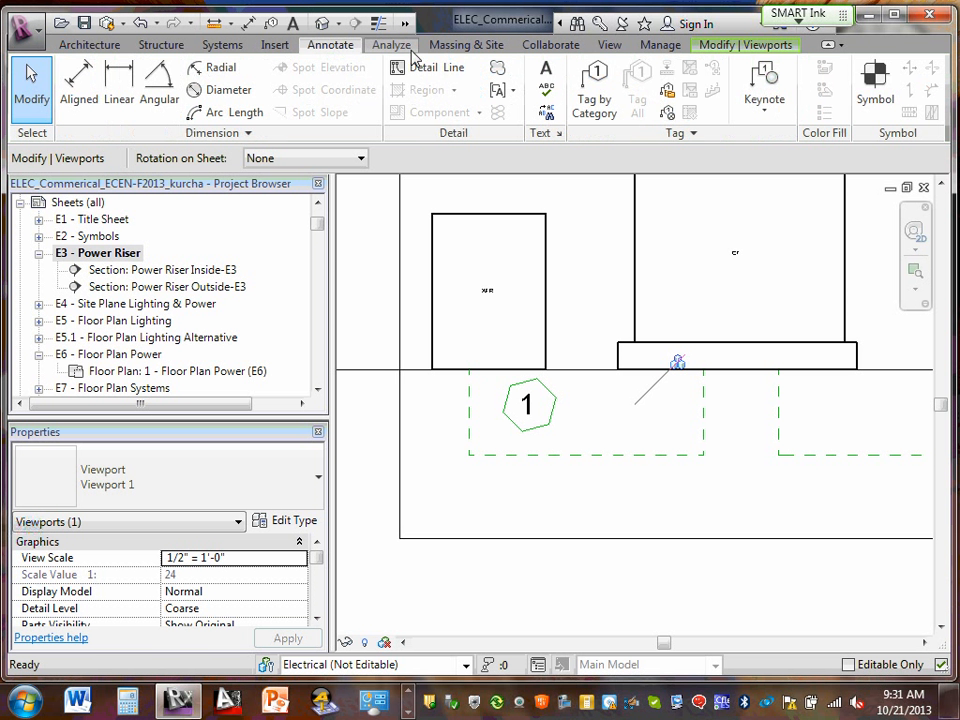
{"action": "left_click", "coordinate": [422, 67]}
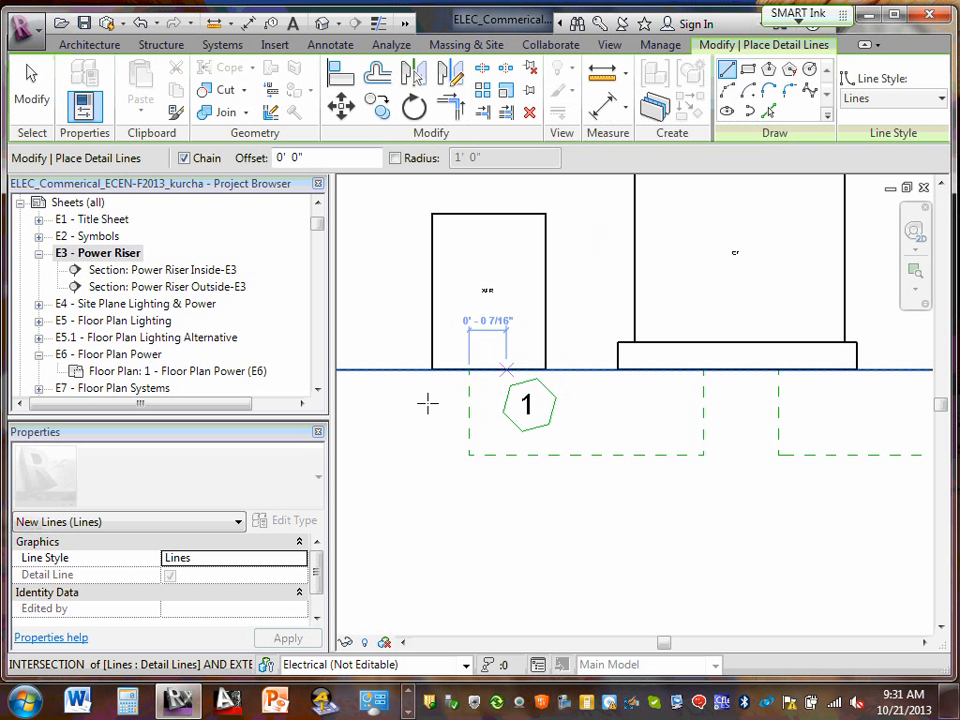
{"action": "key", "text": "Escape"}
{"action": "key", "text": "Escape"}
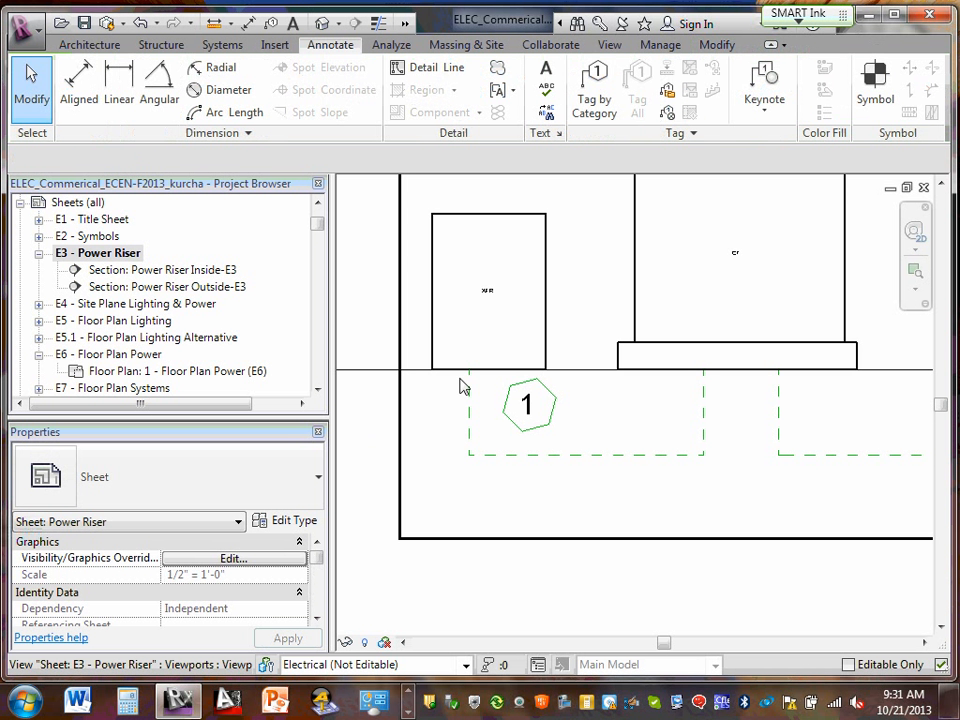
- Inspect the line style of a hexagon edge and the text types available for the "1" note
{"action": "left_click", "coordinate": [521, 390]}
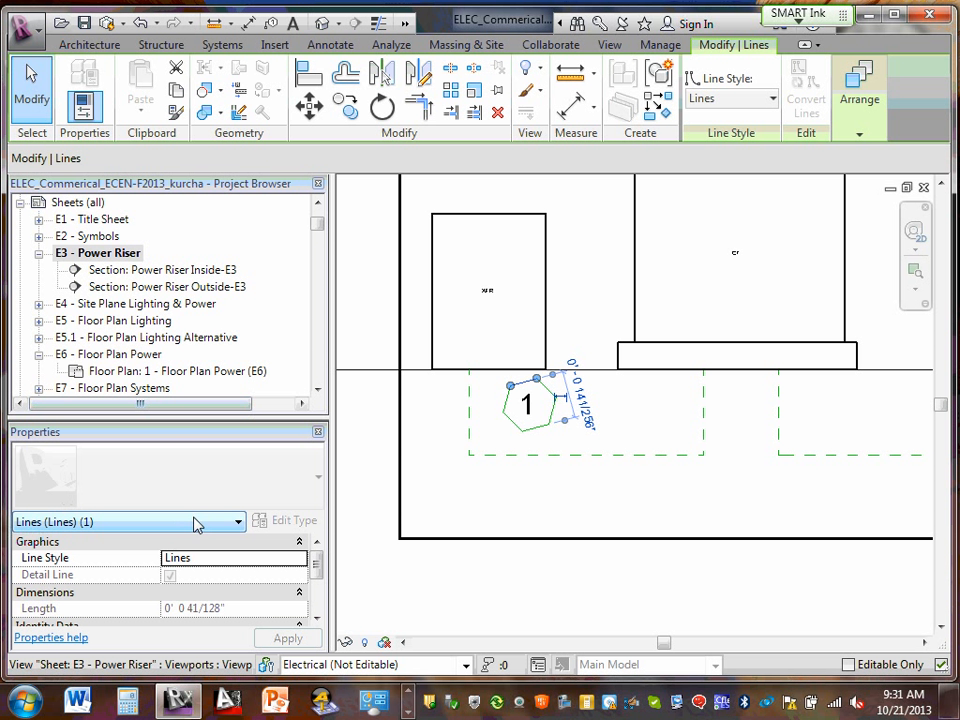
{"action": "key", "text": "Escape"}
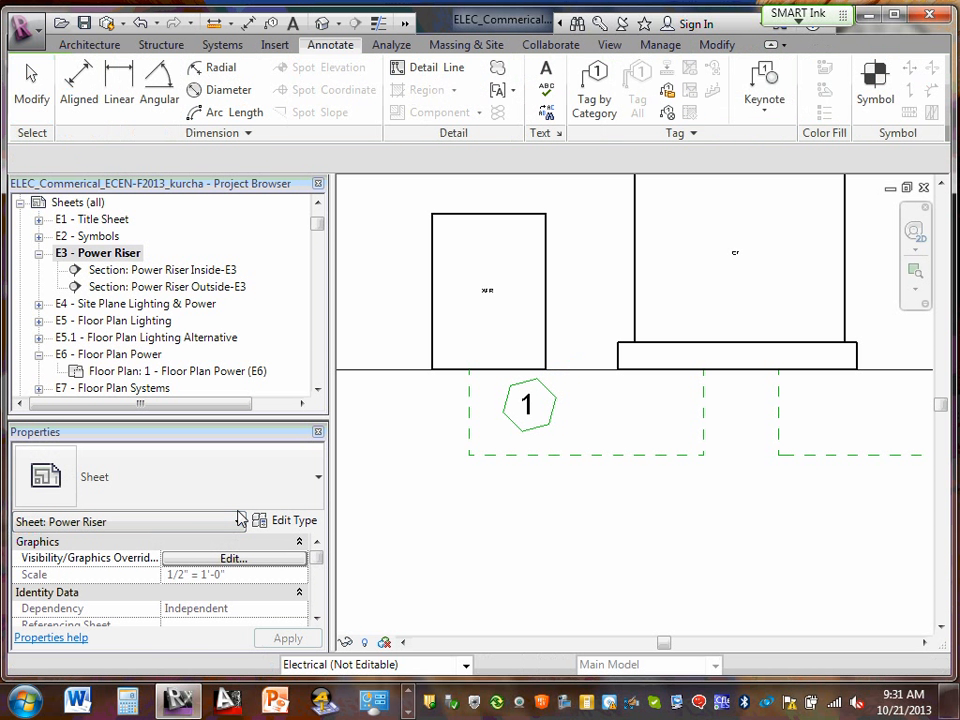
{"action": "left_click", "coordinate": [516, 404]}
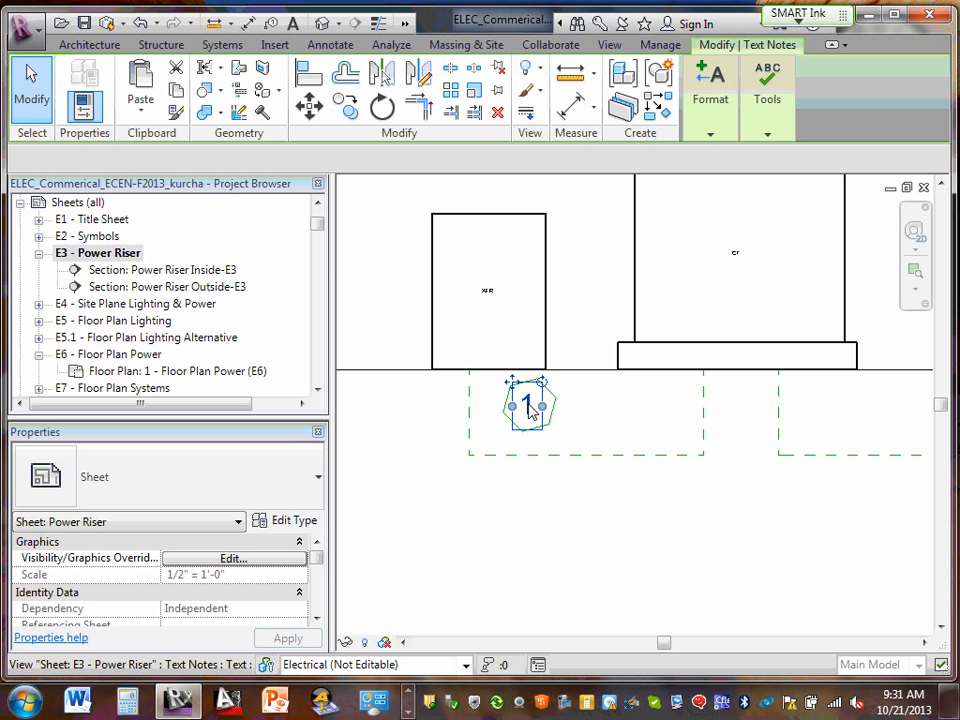
{"action": "left_click", "coordinate": [320, 484]}
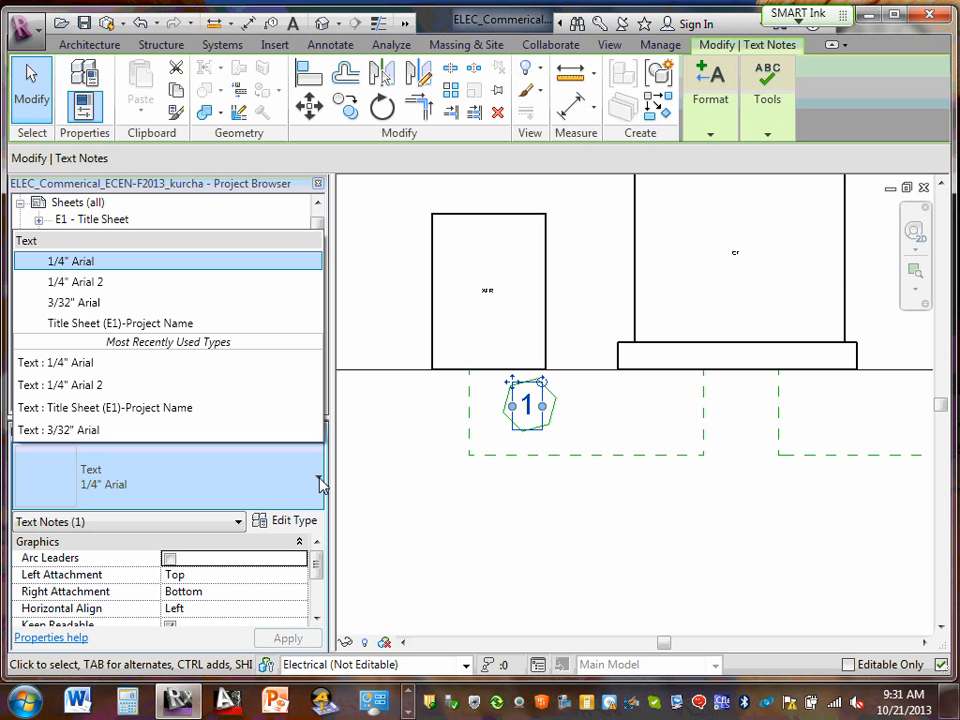
{"action": "left_click", "coordinate": [521, 533]}
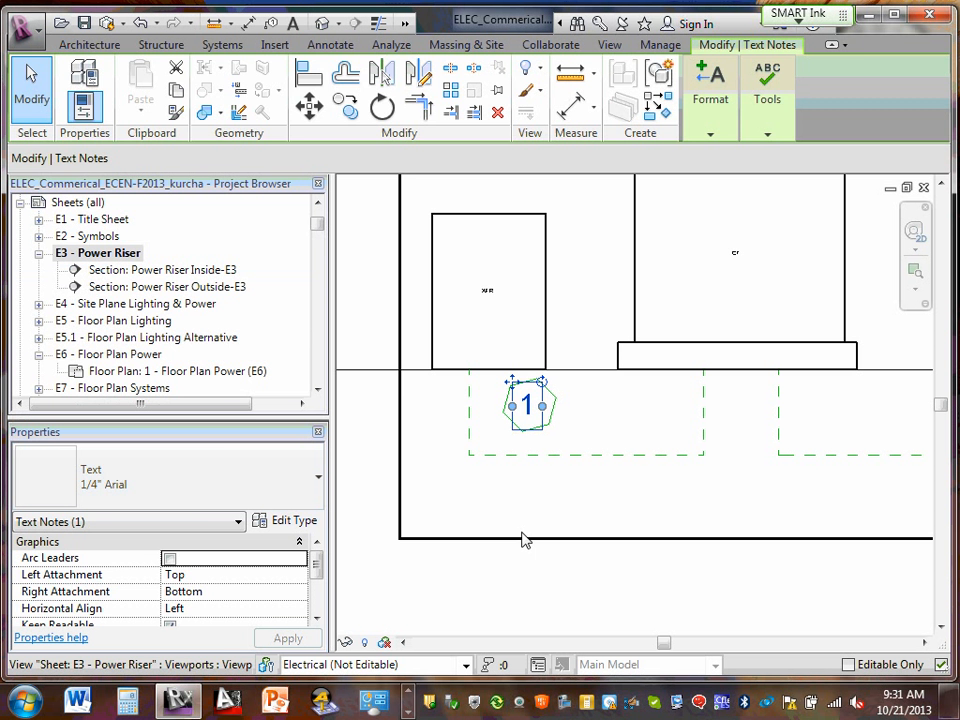
{"action": "key", "text": "Escape"}
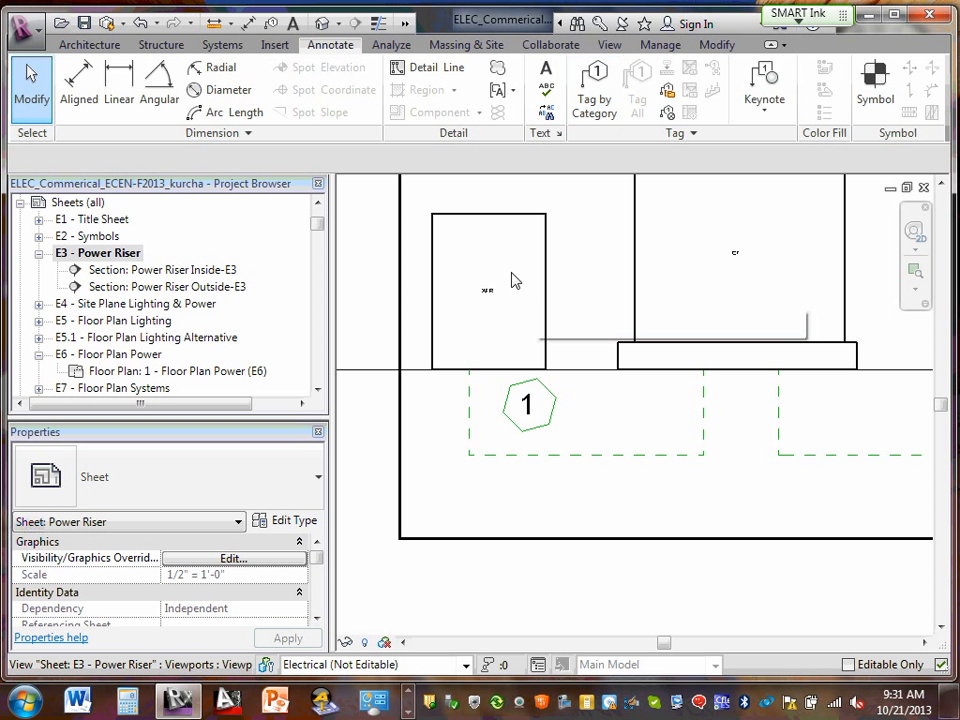
- Draw a smaller six-sided inscribed polygon of detail lines, radius about 1/4", just below the leftmost dashed conduit run
{"action": "left_click", "coordinate": [418, 67]}
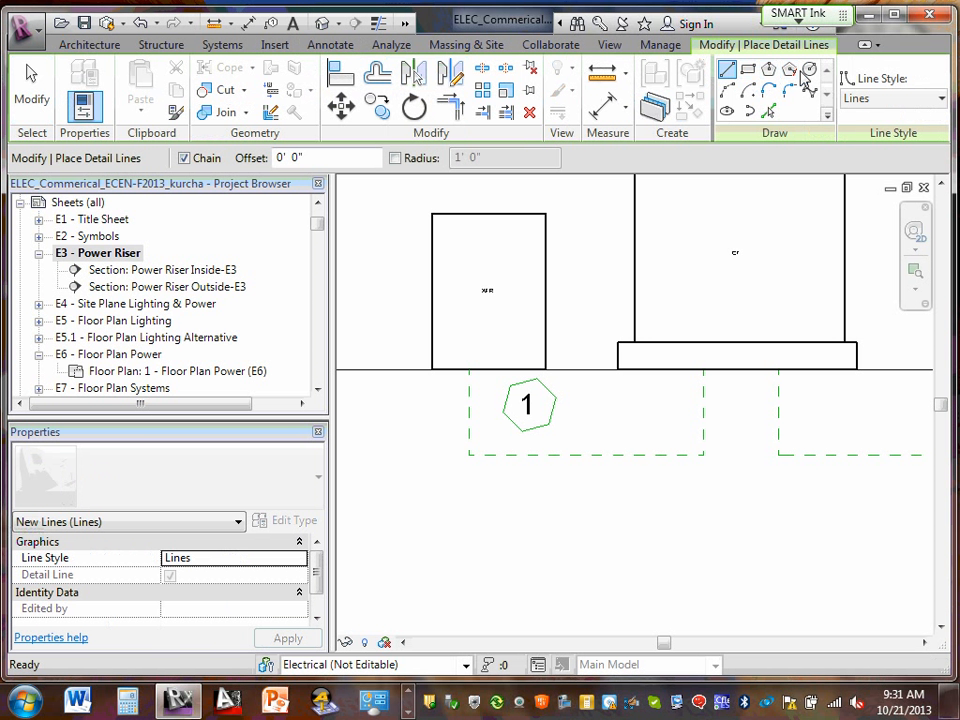
{"action": "left_click", "coordinate": [768, 68]}
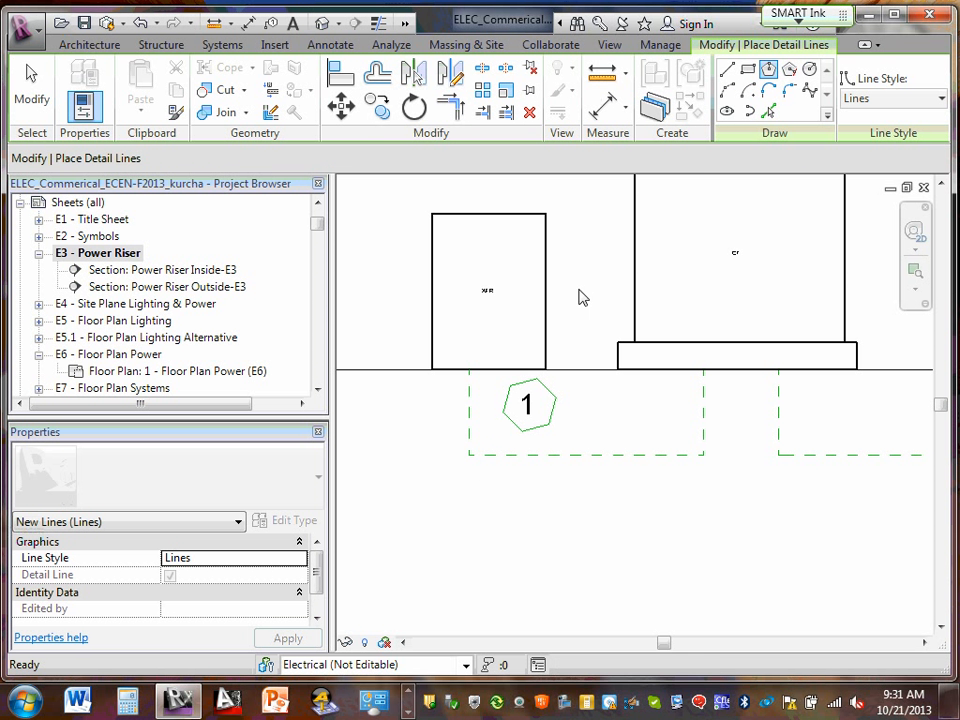
{"action": "left_click", "coordinate": [507, 489]}
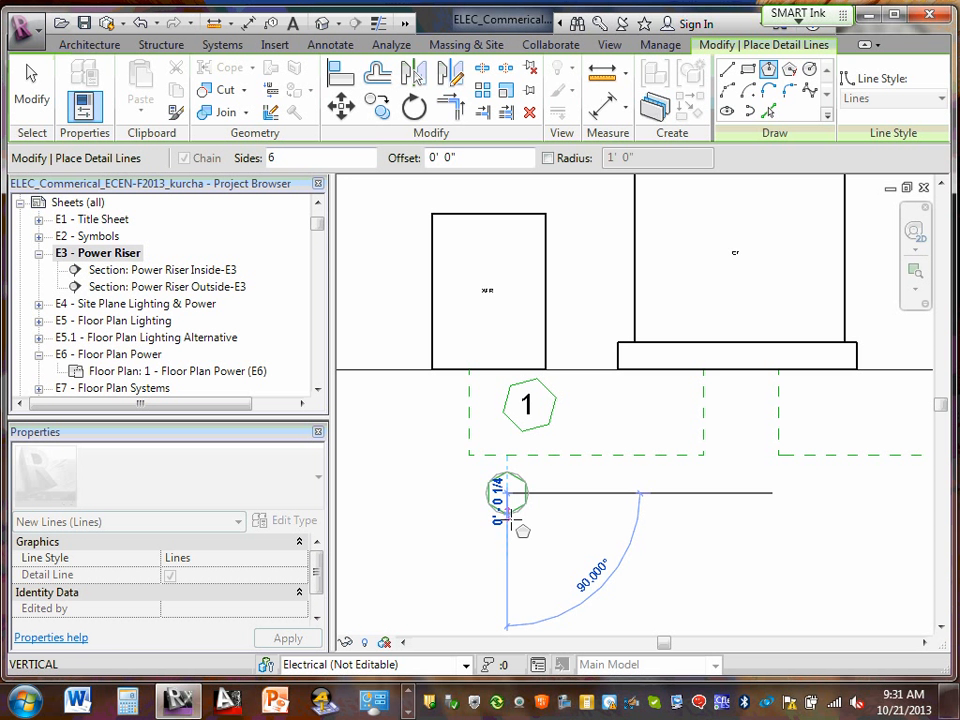
{"action": "left_click", "coordinate": [508, 516]}
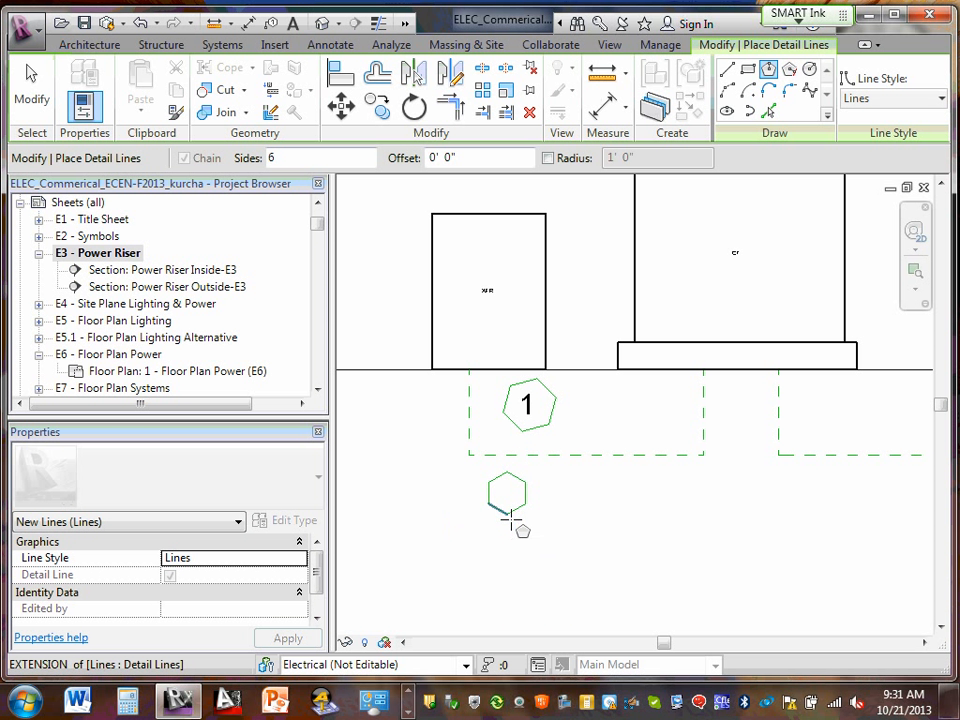
{"action": "key", "text": "Escape"}
{"action": "key", "text": "Escape"}
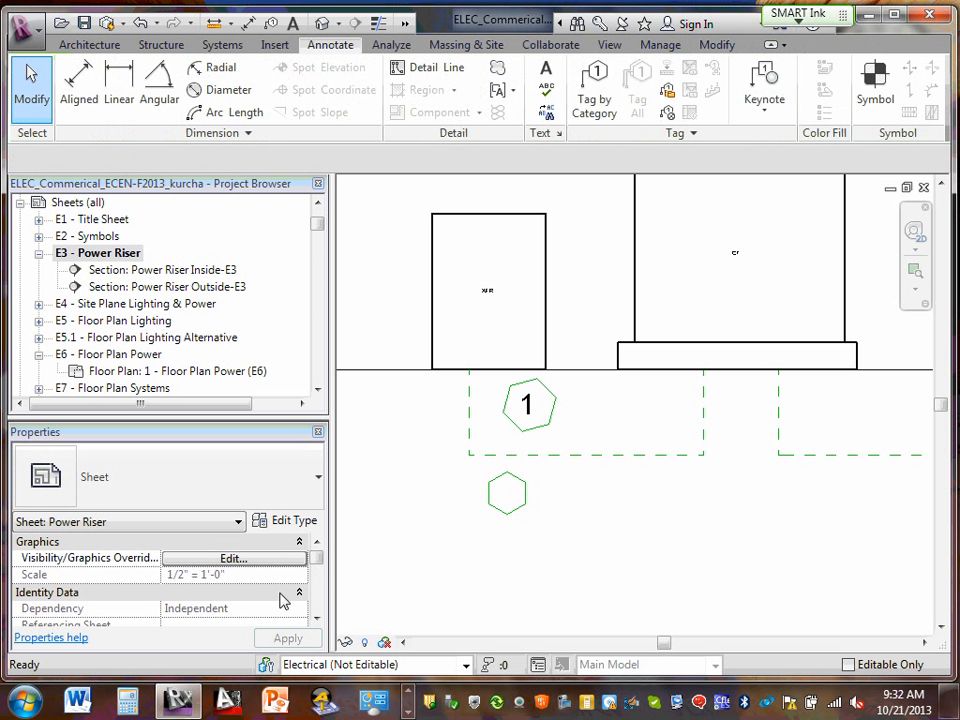
- Move the "1" text note out of the large hexagon into the smaller hexagon below the dashed run
{"action": "left_click", "coordinate": [531, 405]}
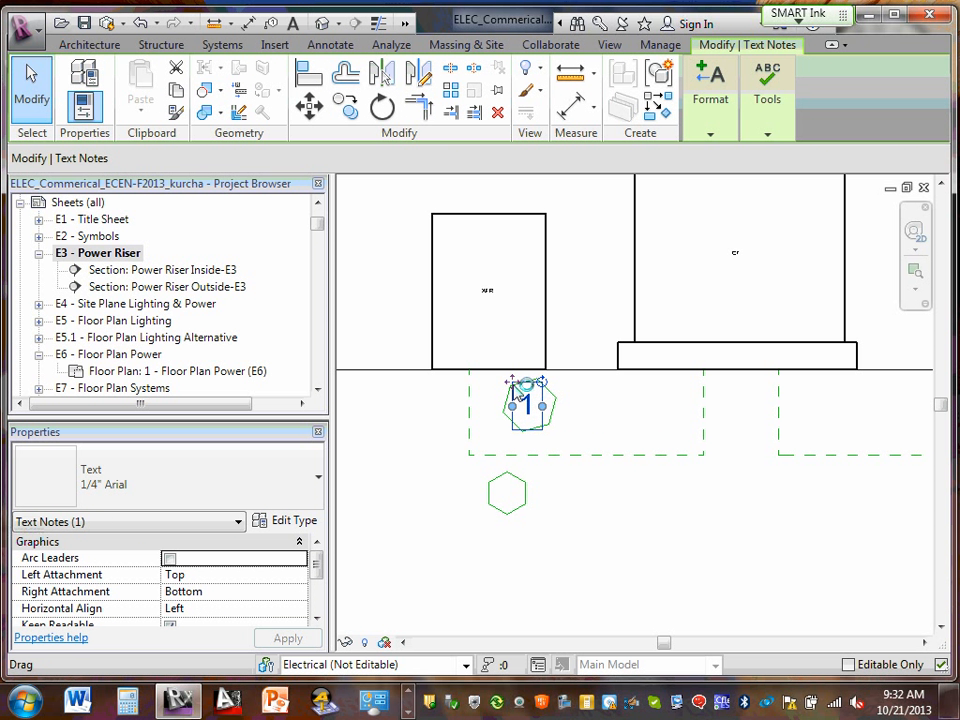
{"action": "left_click_drag", "start_coordinate": [512, 384], "coordinate": [491, 476]}
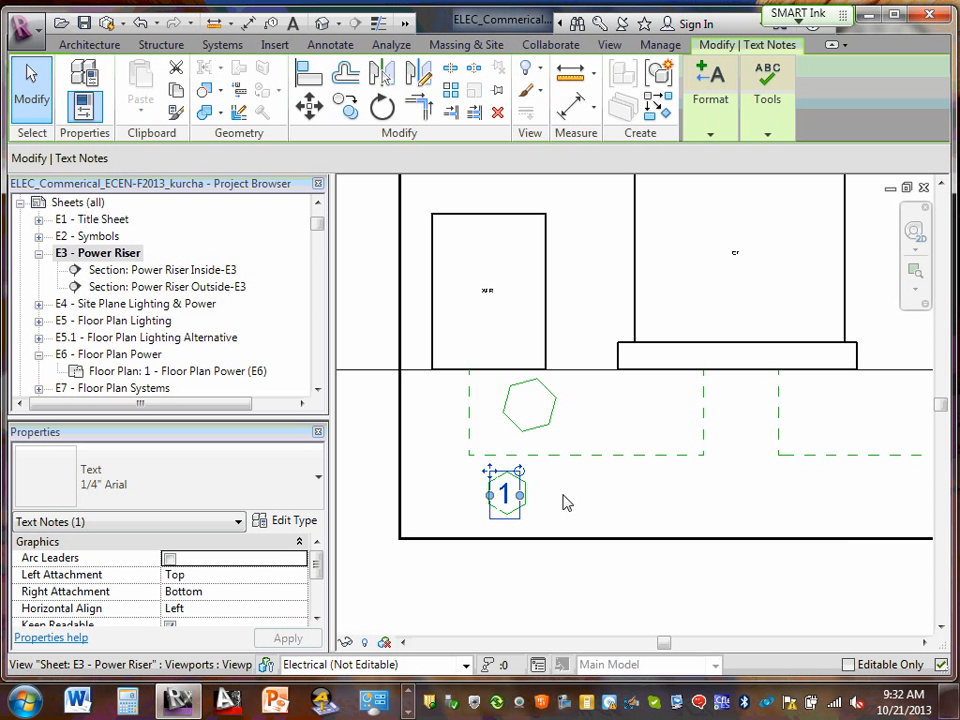
{"action": "key", "text": "Escape"}
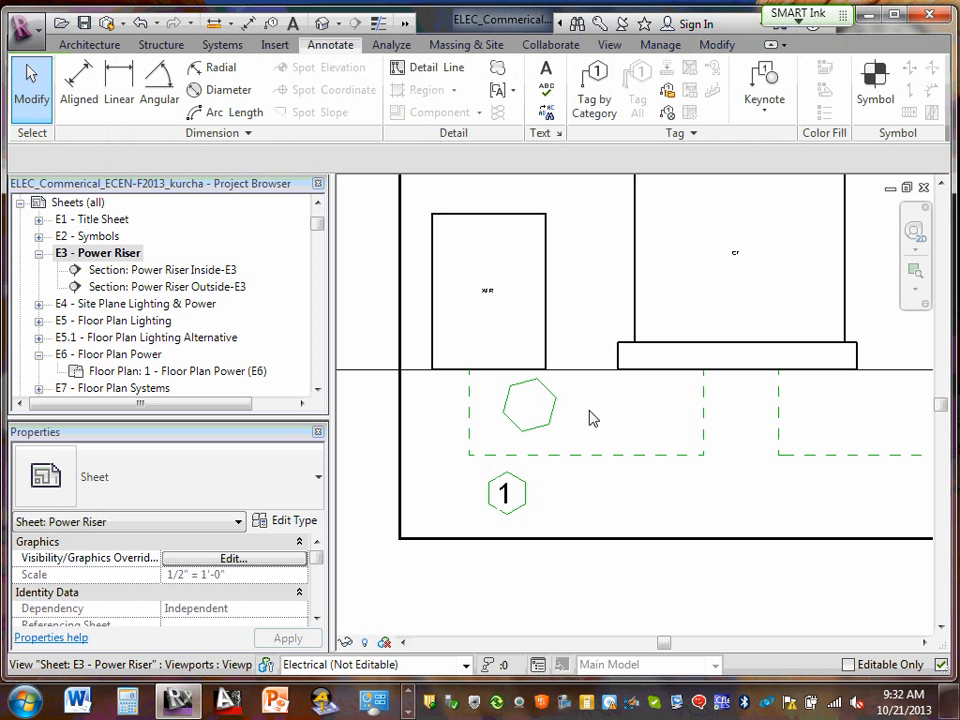
- Undo the accidental viewport shifts and the move of the "1" text note
{"action": "left_click", "coordinate": [456, 396]}
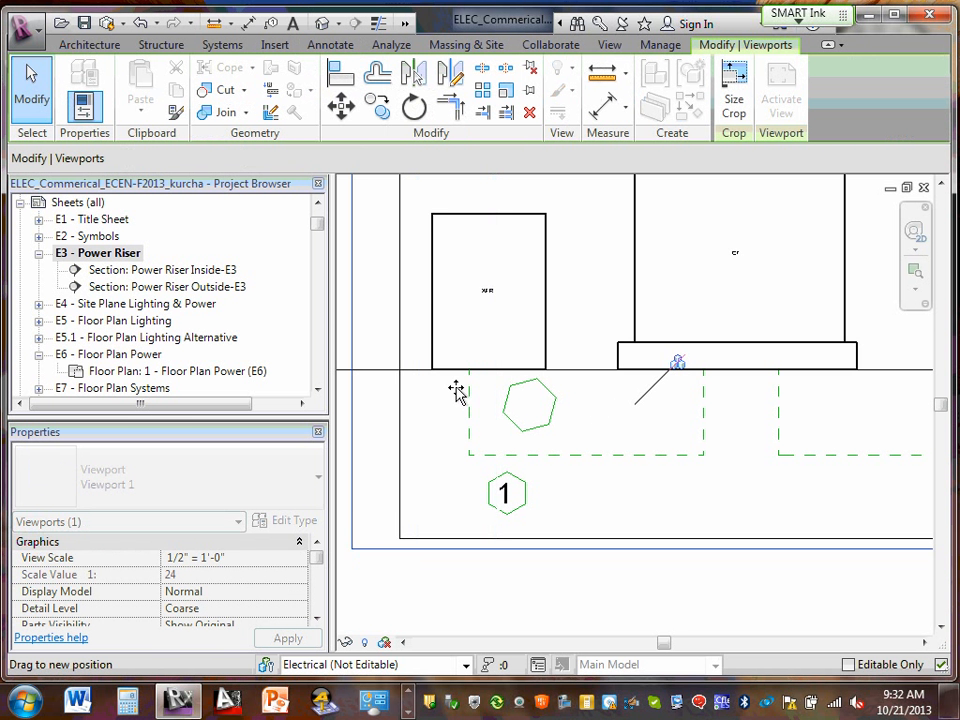
{"action": "left_click_drag", "start_coordinate": [504, 313], "coordinate": [456, 323]}
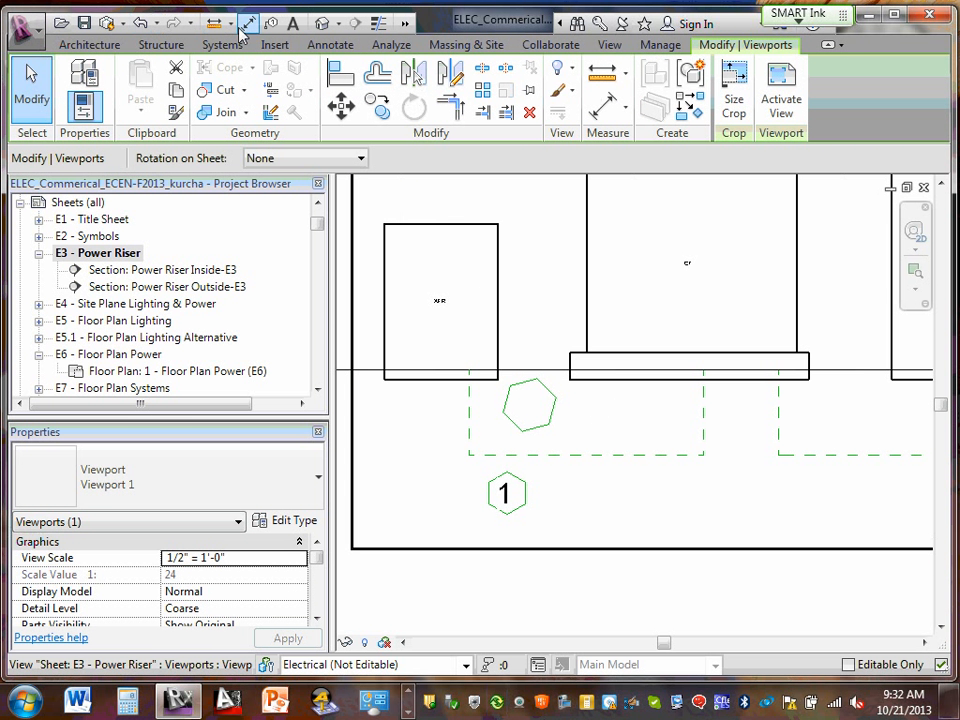
{"action": "left_click", "coordinate": [141, 24]}
{"action": "key", "text": "Escape"}
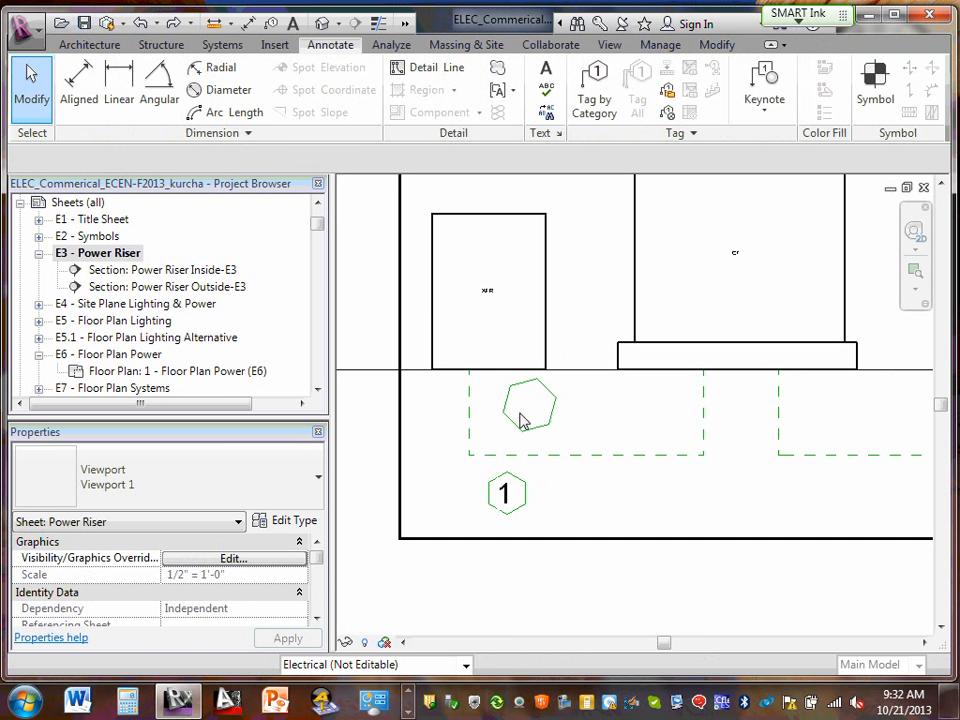
{"action": "scroll", "coordinate": [522, 400], "scroll_direction": "up", "scroll_amount": 2}
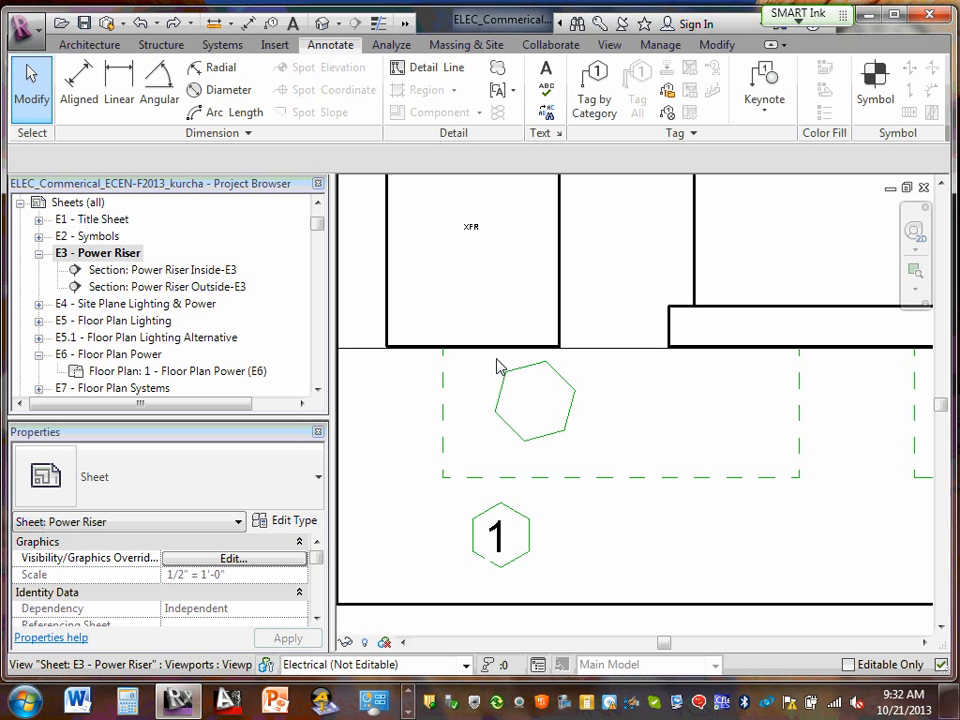
{"action": "left_click_drag", "start_coordinate": [511, 366], "coordinate": [511, 379]}
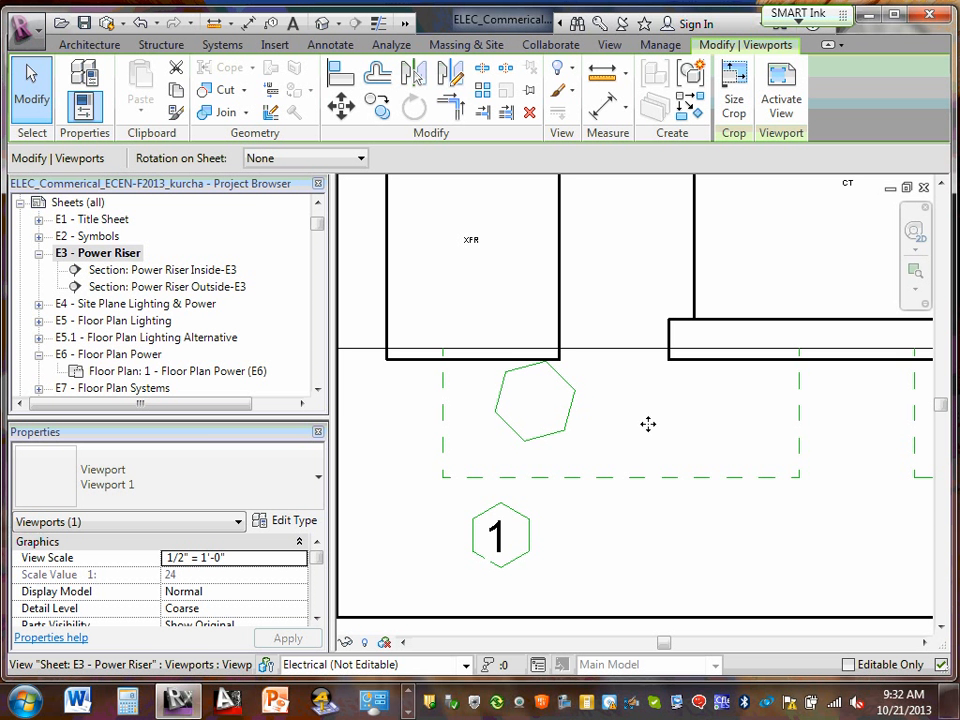
{"action": "scroll", "coordinate": [488, 575], "scroll_direction": "down", "scroll_amount": 2}
{"action": "middle_click_drag", "start_coordinate": [488, 588], "coordinate": [343, 572]}
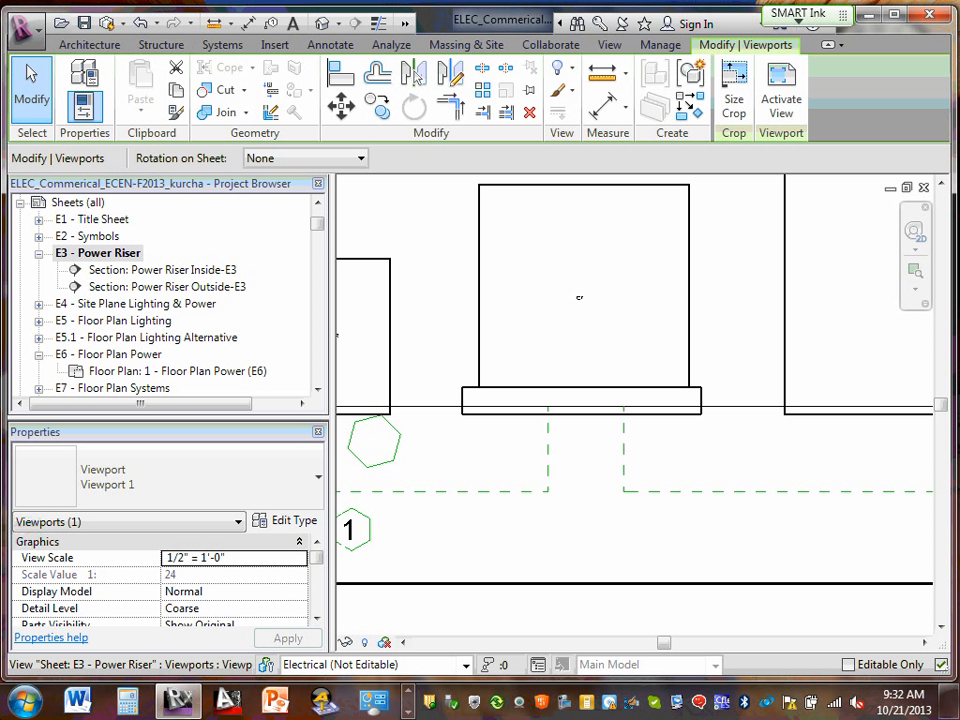
{"action": "left_click", "coordinate": [141, 22]}
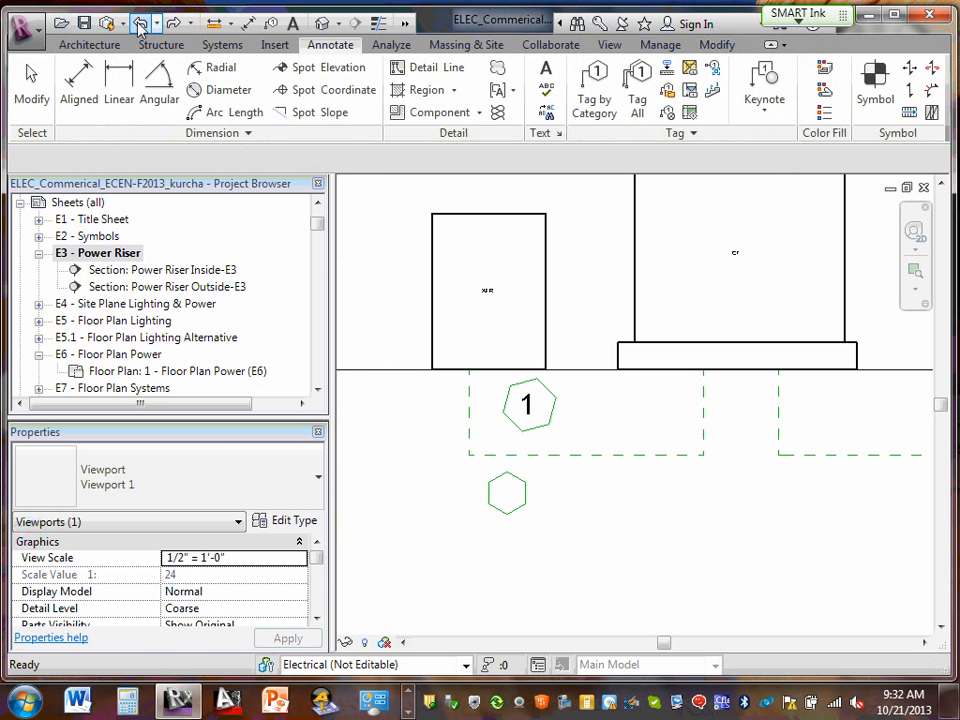
- Reposition the "1" text note from the large hexagon into the small hexagon under the dashed conduit run
{"action": "left_click", "coordinate": [525, 401]}
{"action": "left_click_drag", "start_coordinate": [513, 388], "coordinate": [491, 468], "text": "ctrl"}
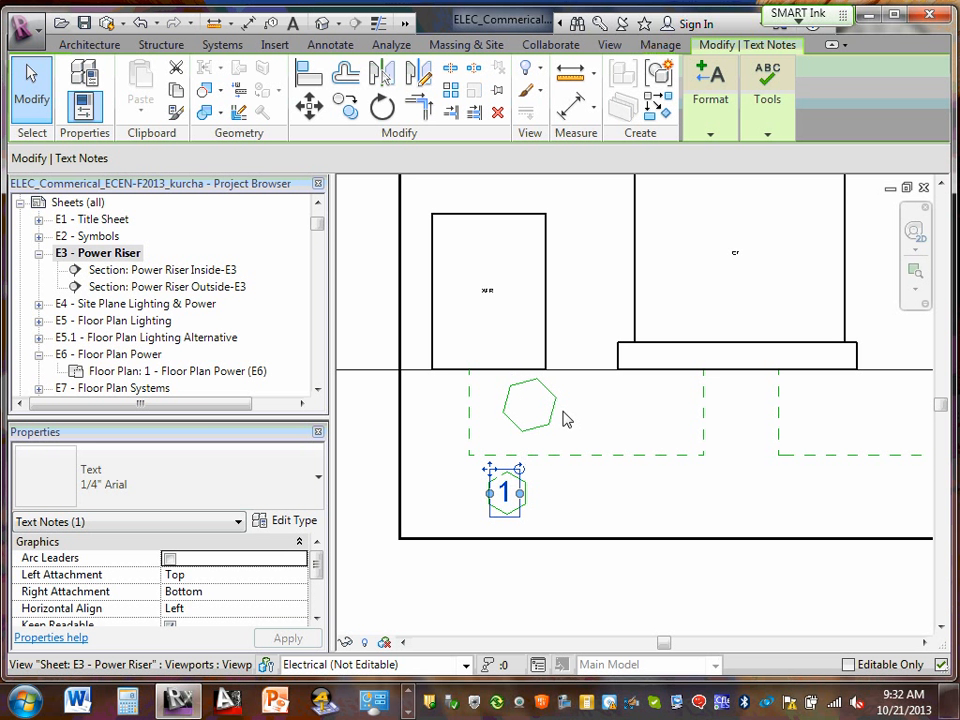
{"action": "key", "text": "Escape"}
{"action": "scroll", "coordinate": [550, 398], "scroll_direction": "up", "scroll_amount": 1}
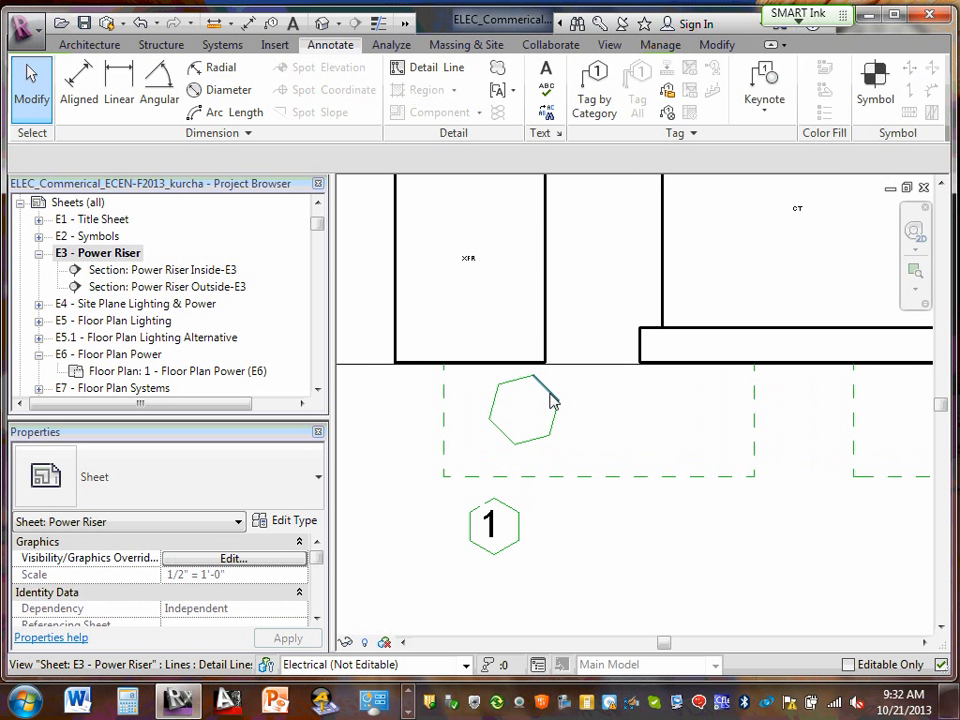
{"action": "scroll", "coordinate": [497, 520], "scroll_direction": "up", "scroll_amount": 2}
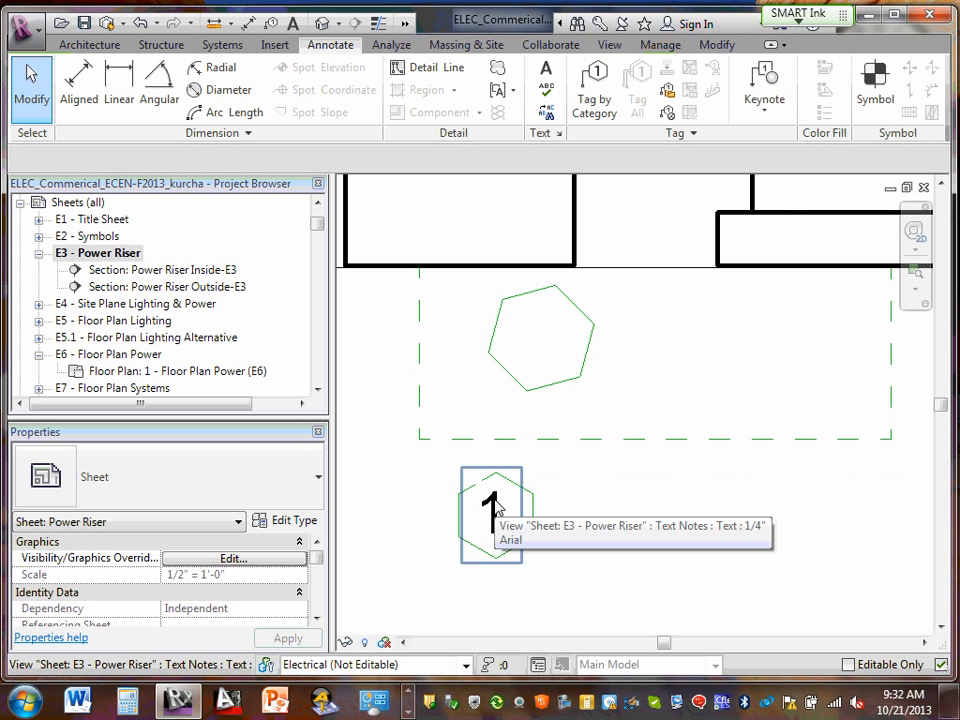
{"action": "double_click", "coordinate": [497, 515]}
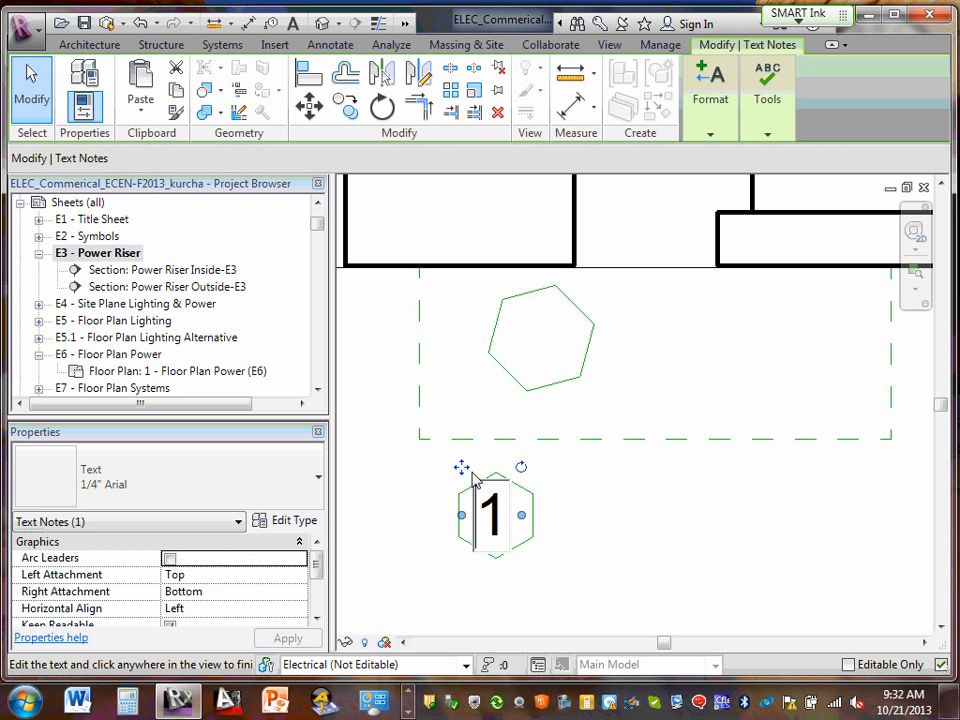
{"action": "left_click", "coordinate": [461, 470]}
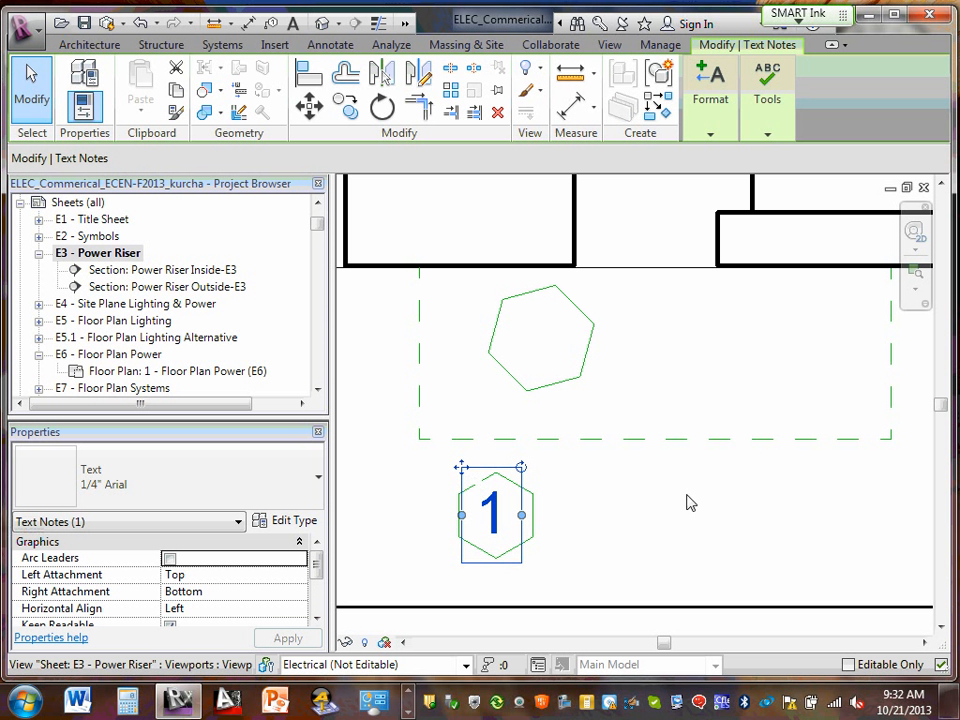
{"action": "left_click", "coordinate": [583, 484]}
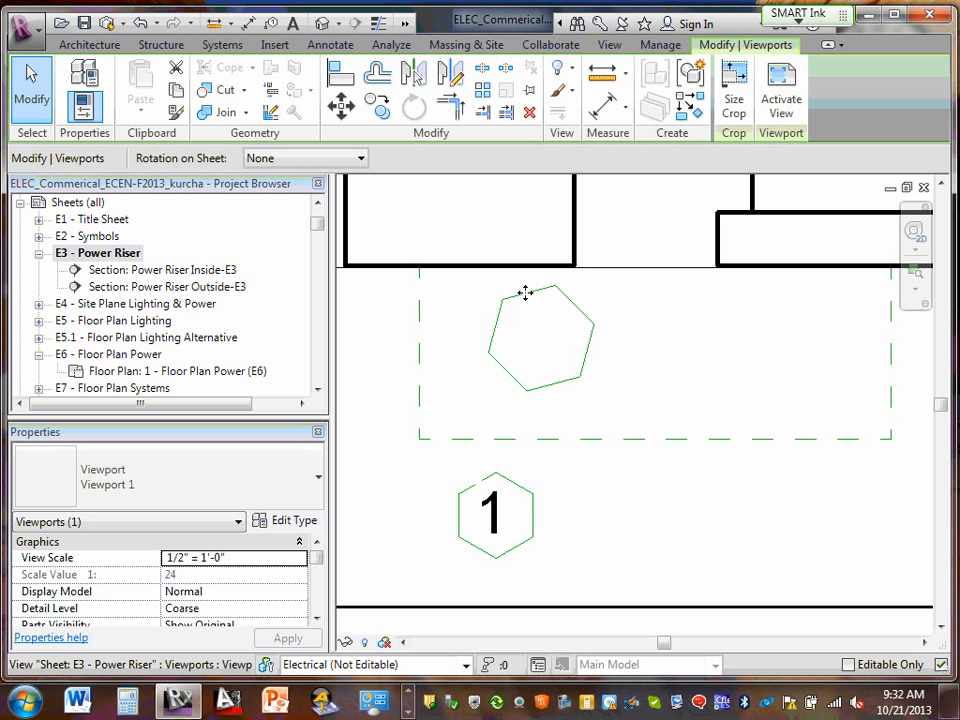
{"action": "key", "text": "Escape"}
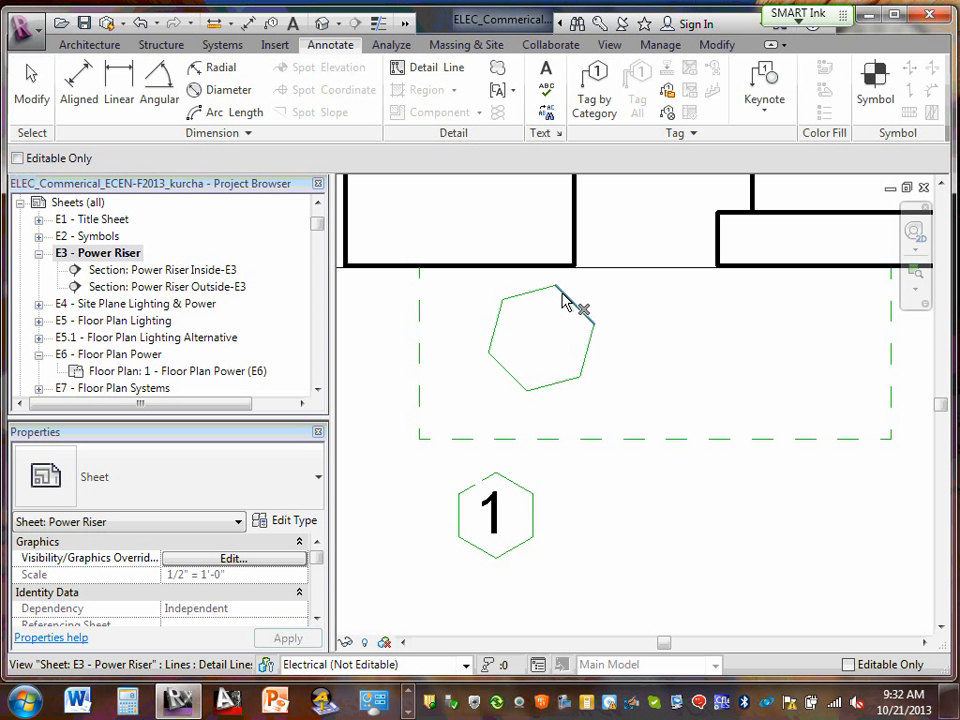
- Delete all six edges of the empty large hexagon inside the dashed conduit run
{"action": "left_click", "coordinate": [565, 300]}
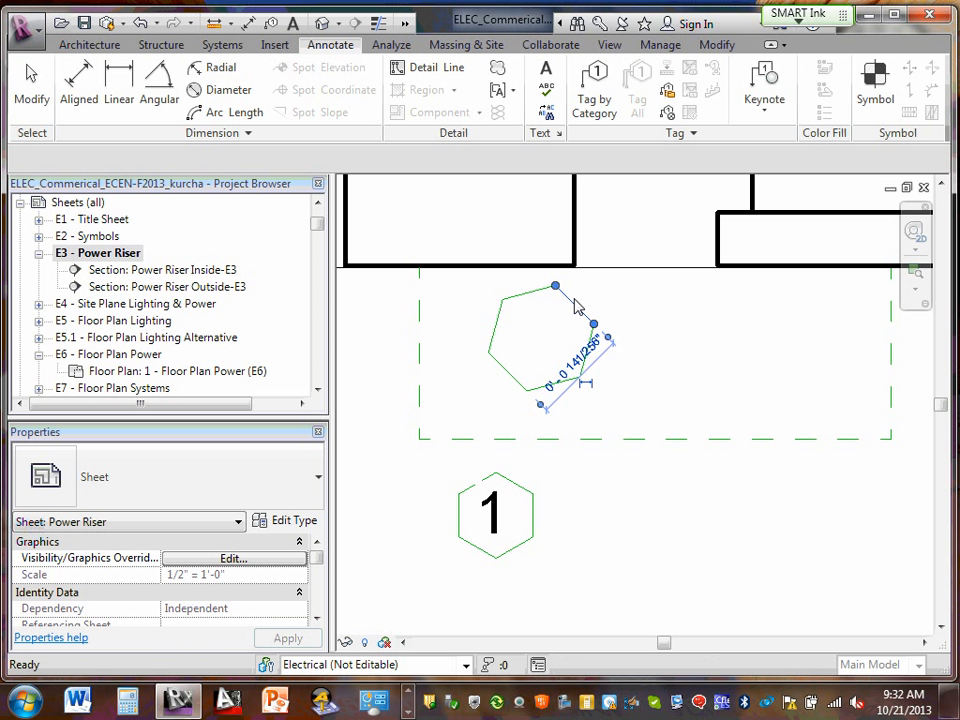
{"action": "key", "text": "Delete"}
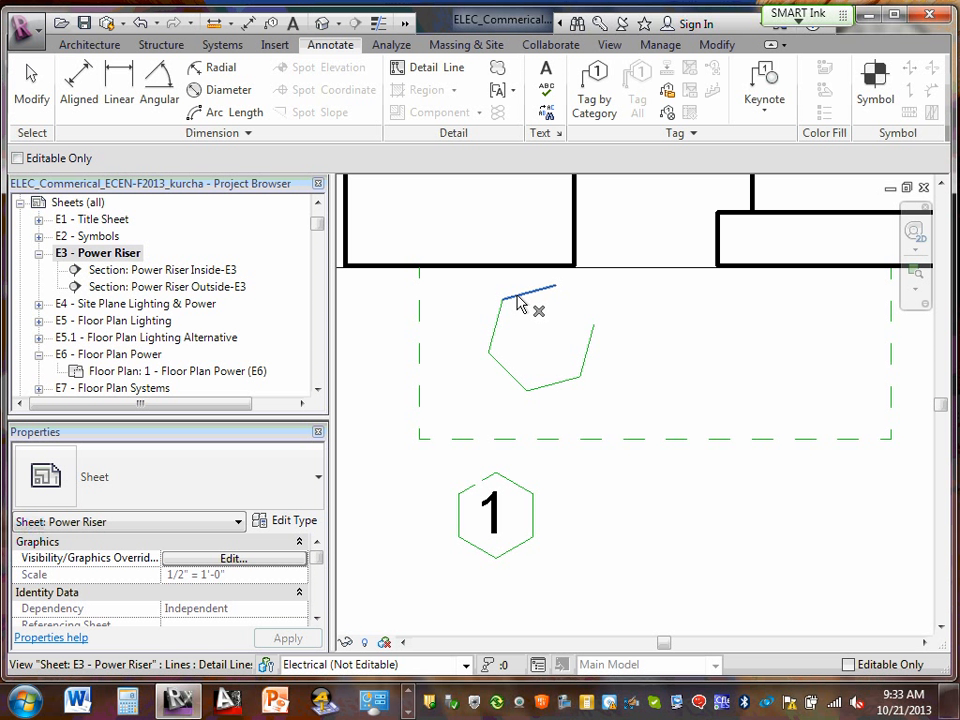
{"action": "left_click", "coordinate": [519, 310]}
{"action": "key", "text": "Delete"}
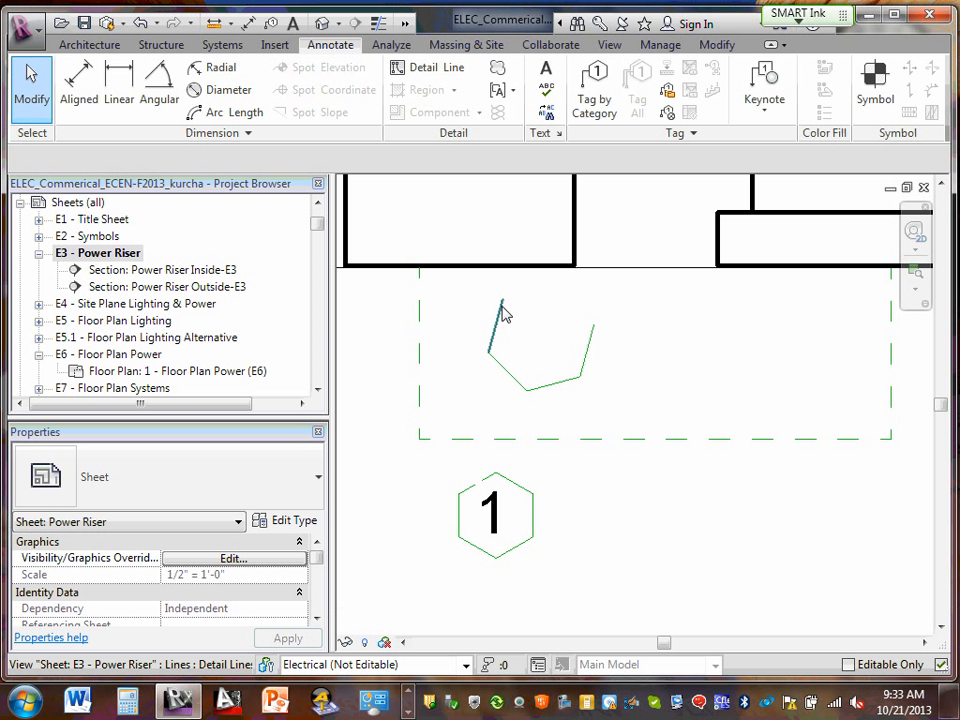
{"action": "left_click", "coordinate": [510, 328]}
{"action": "key", "text": "Delete"}
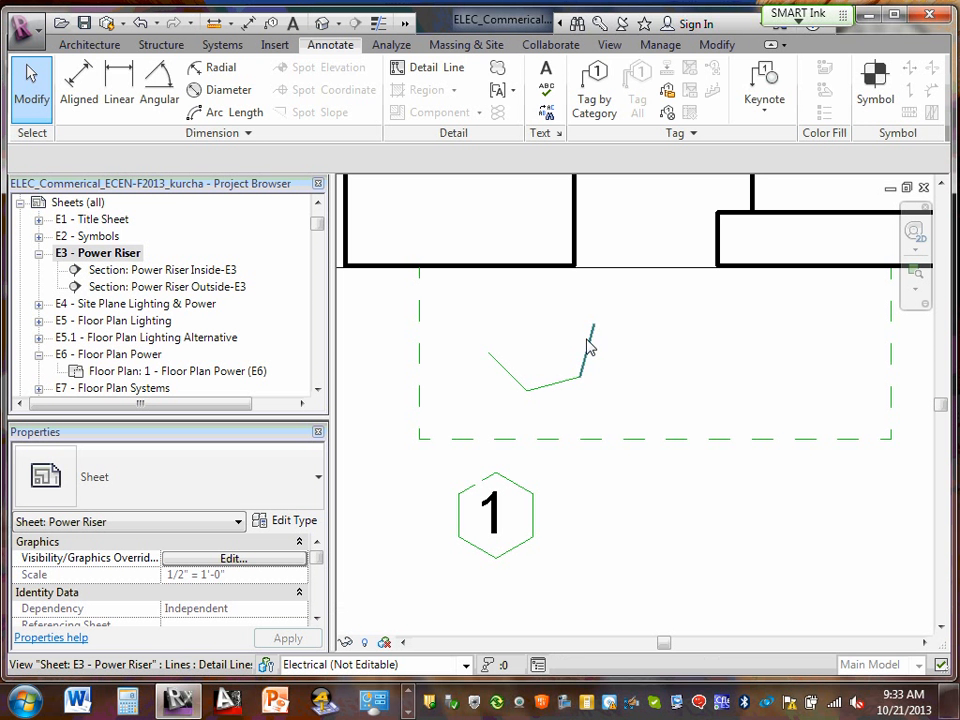
{"action": "left_click", "coordinate": [585, 358]}
{"action": "key", "text": "Delete"}
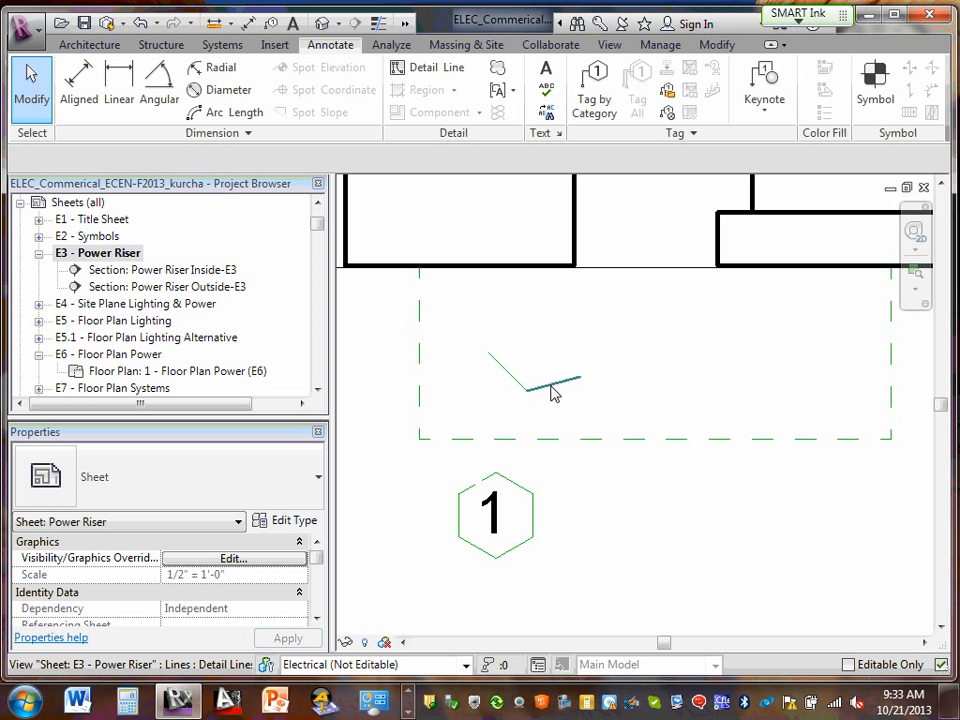
{"action": "left_click", "coordinate": [515, 379]}
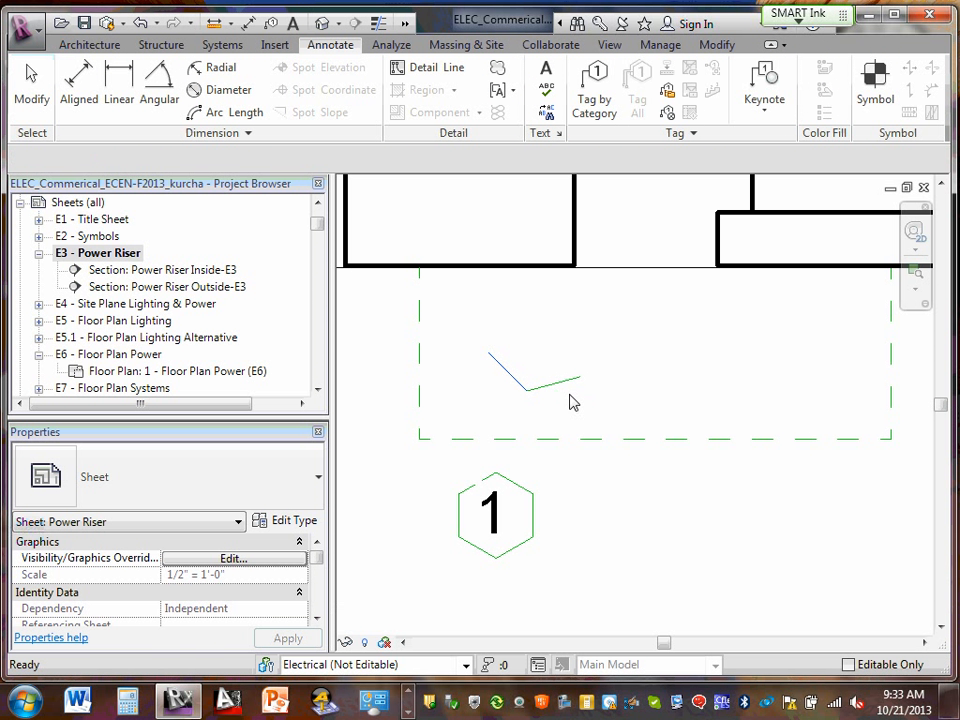
{"action": "key", "text": "Delete"}
{"action": "left_click", "coordinate": [564, 389]}
{"action": "key", "text": "Delete"}
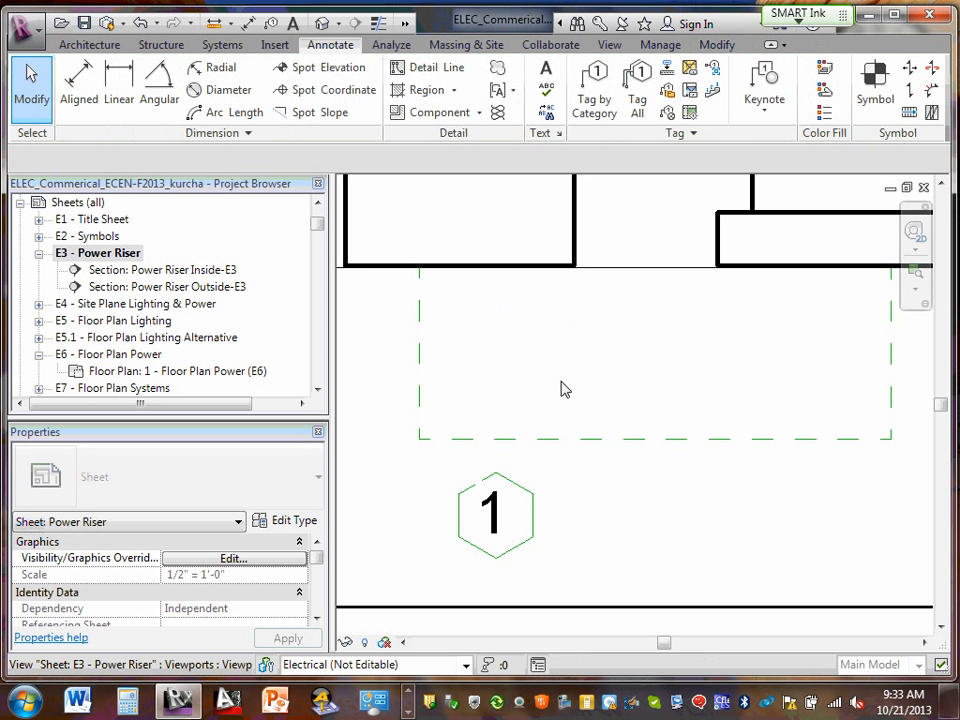
- Nudge the "1" text note slightly right and down so it is centred in the small hexagon
{"action": "scroll", "coordinate": [478, 455], "scroll_direction": "down", "scroll_amount": 2}
{"action": "scroll", "coordinate": [292, 482], "scroll_direction": "up", "scroll_amount": 5}
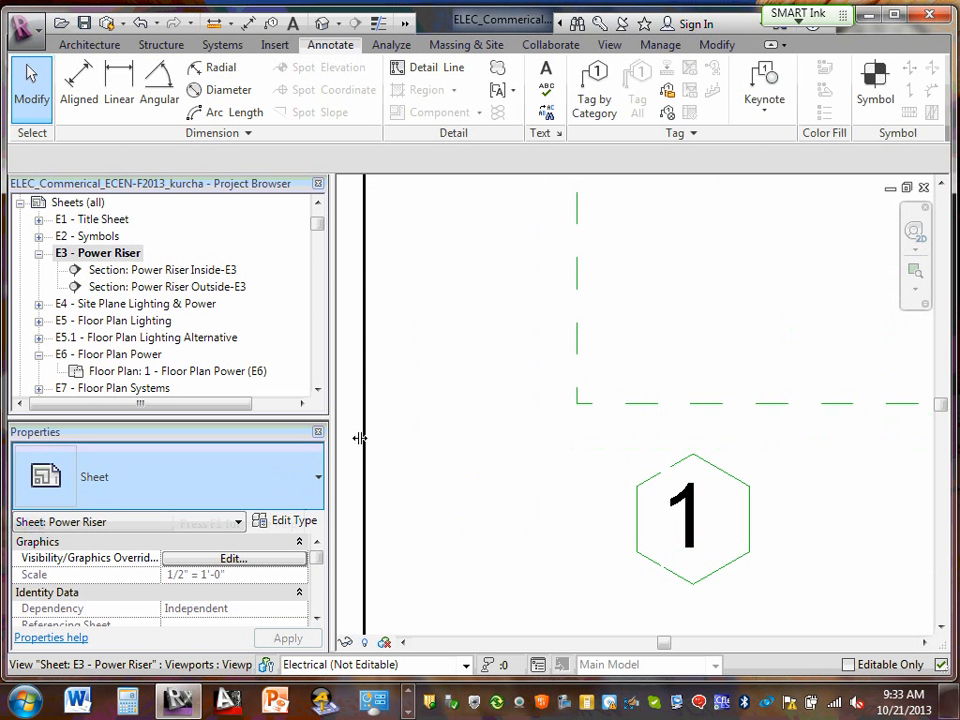
{"action": "scroll", "coordinate": [517, 360], "scroll_direction": "down", "scroll_amount": 3}
{"action": "scroll", "coordinate": [686, 474], "scroll_direction": "up", "scroll_amount": 2}
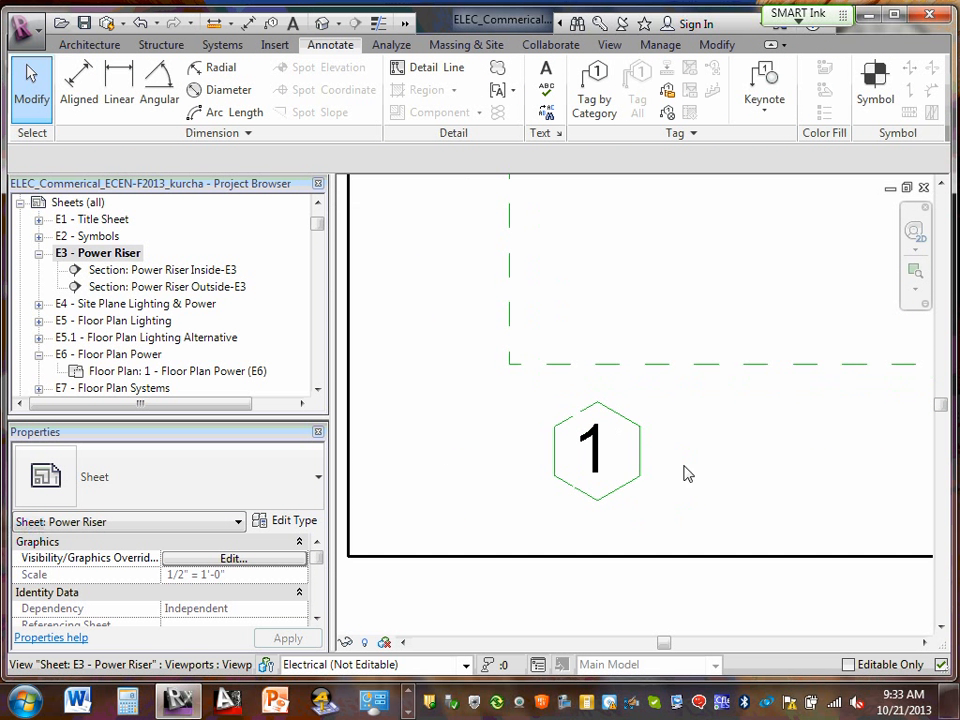
{"action": "double_click", "coordinate": [598, 445]}
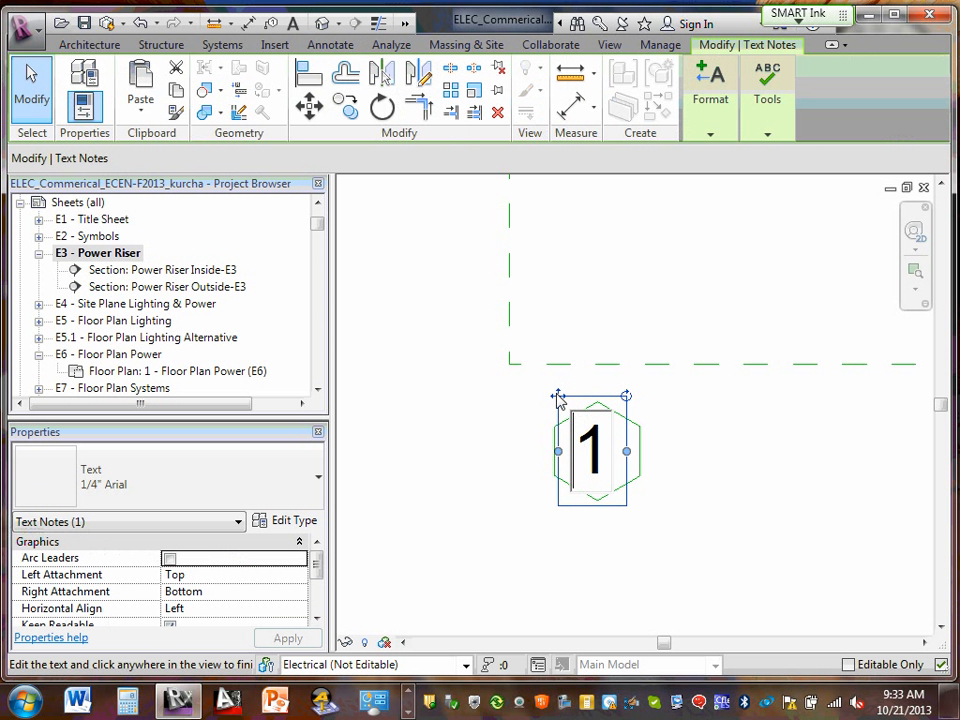
{"action": "left_click", "coordinate": [557, 399]}
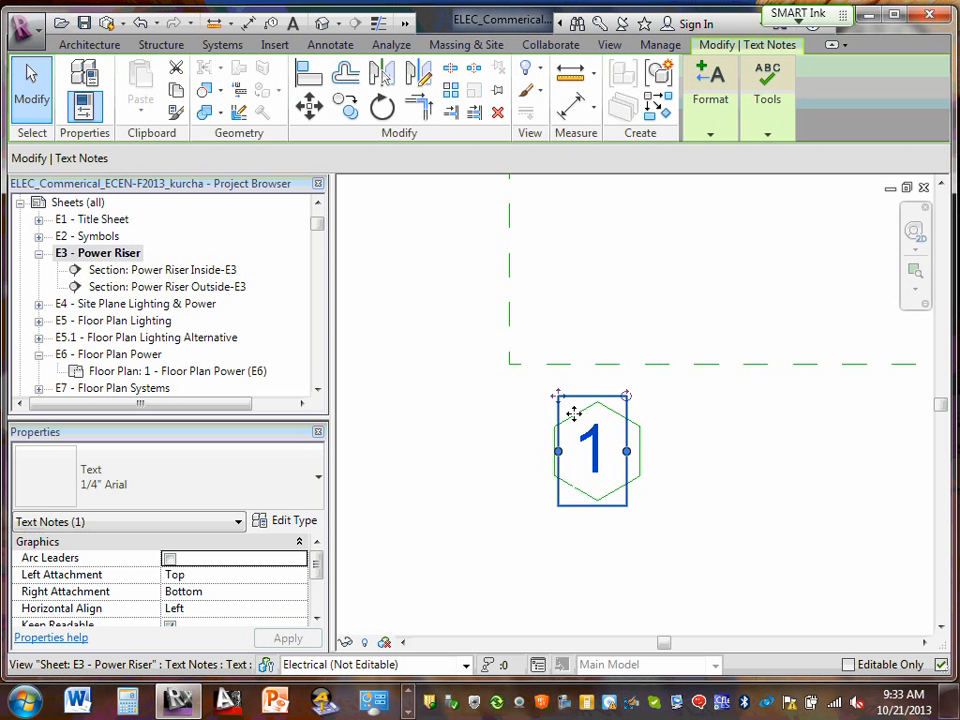
{"action": "left_click_drag", "start_coordinate": [557, 396], "coordinate": [604, 407]}
{"action": "left_click", "coordinate": [654, 441]}
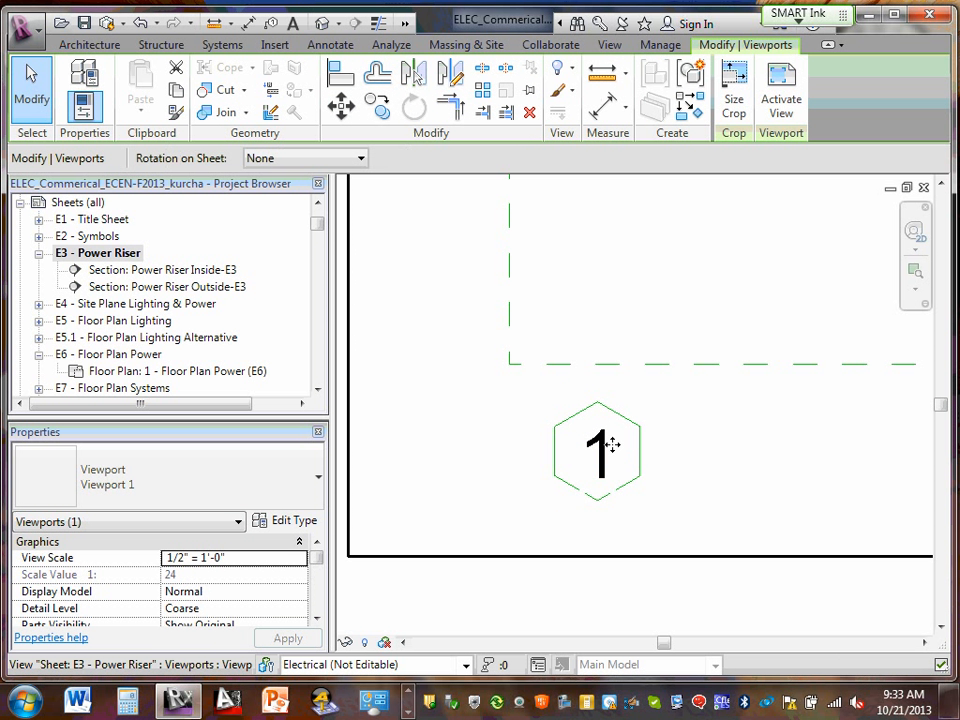
{"action": "scroll", "coordinate": [607, 442], "scroll_direction": "up", "scroll_amount": 1}
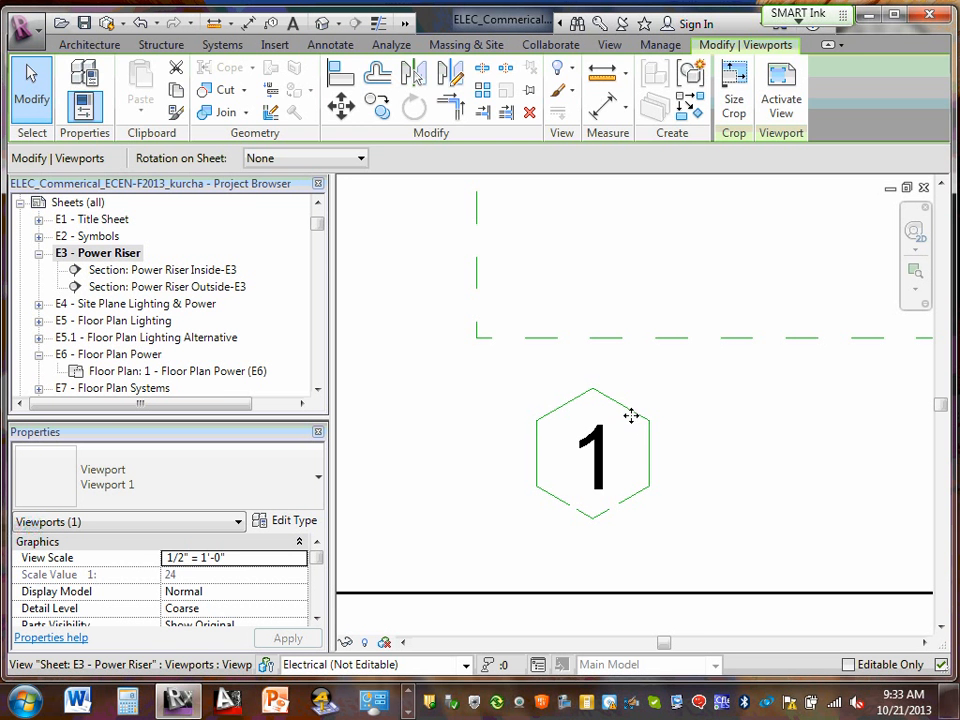
{"action": "key", "text": "Escape"}
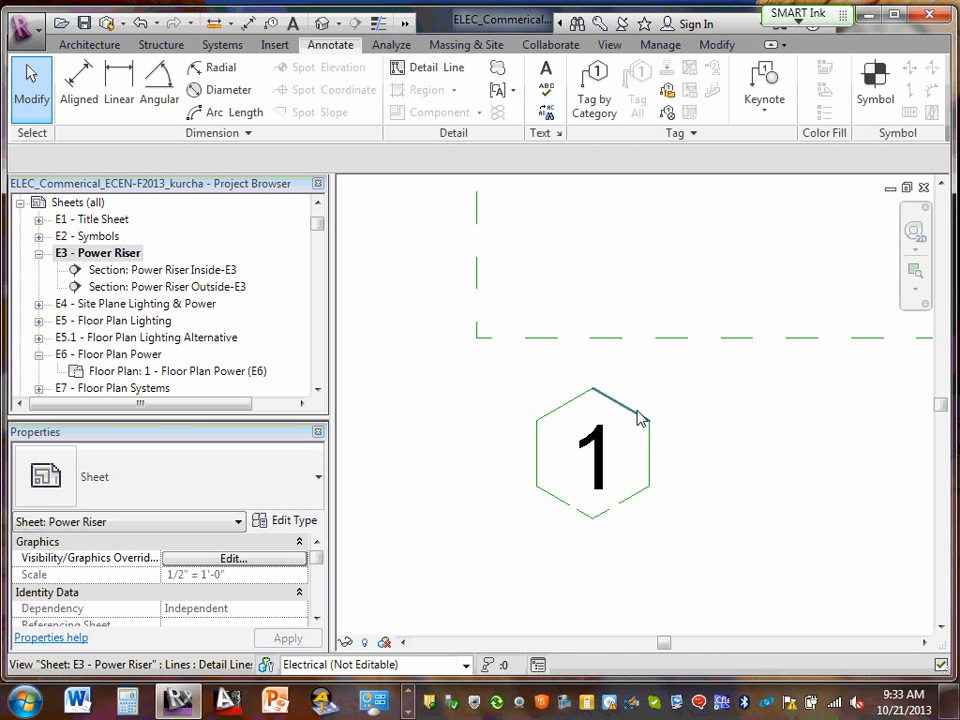
{"action": "left_click", "coordinate": [637, 412]}
{"action": "left_click_drag", "start_coordinate": [649, 420], "coordinate": [660, 410]}
{"action": "left_click", "coordinate": [665, 445]}
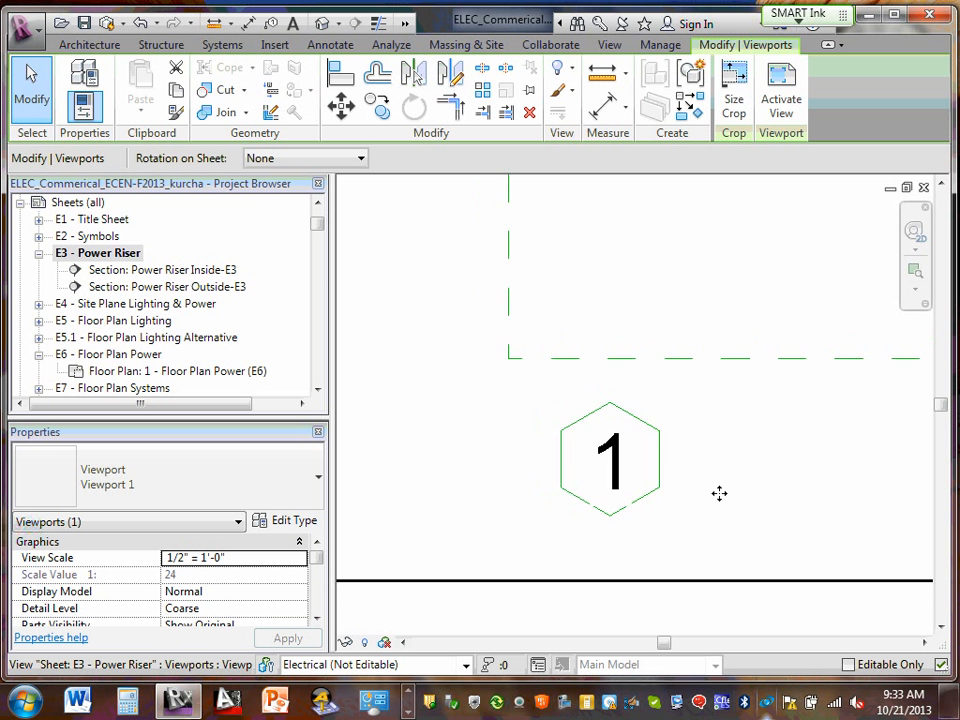
- Examine the hexagon note symbol "1" up close and its placement relative to the dashed conduit runs across the sheet
{"action": "scroll", "coordinate": [720, 493], "scroll_direction": "down", "scroll_amount": 2}
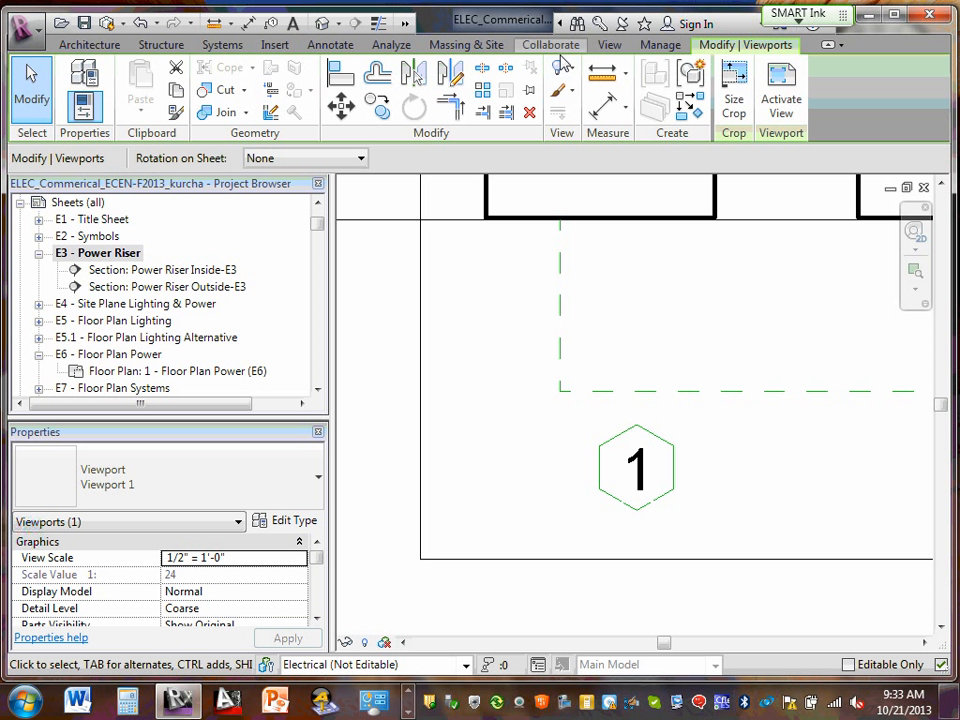
{"action": "scroll", "coordinate": [647, 441], "scroll_direction": "up", "scroll_amount": 1}
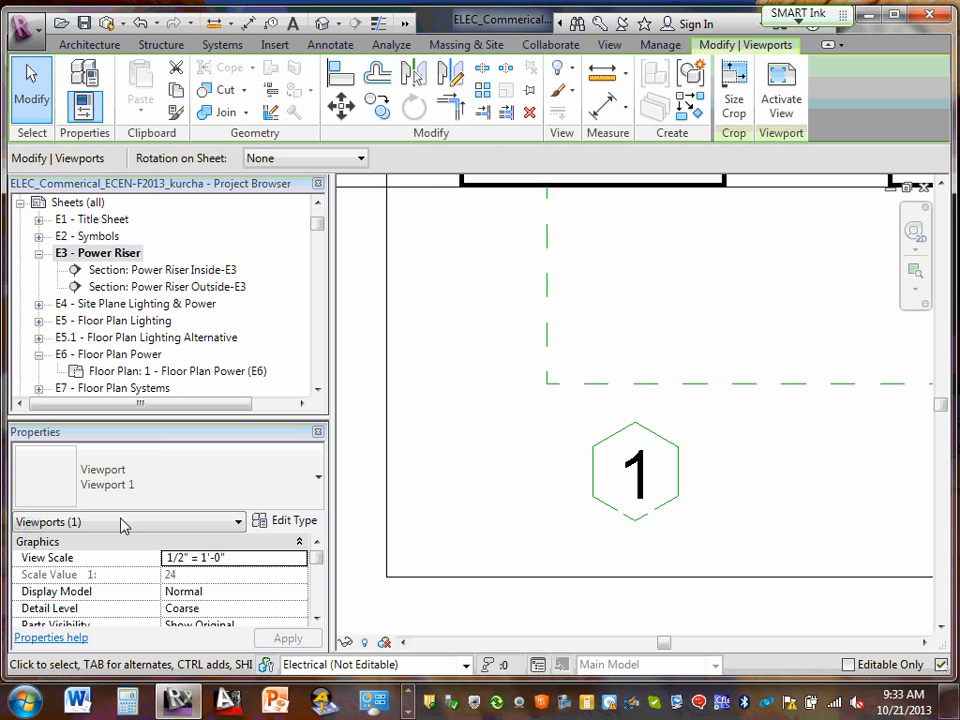
{"action": "scroll", "coordinate": [811, 421], "scroll_direction": "down", "scroll_amount": 2}
{"action": "scroll", "coordinate": [727, 395], "scroll_direction": "down", "scroll_amount": 1}
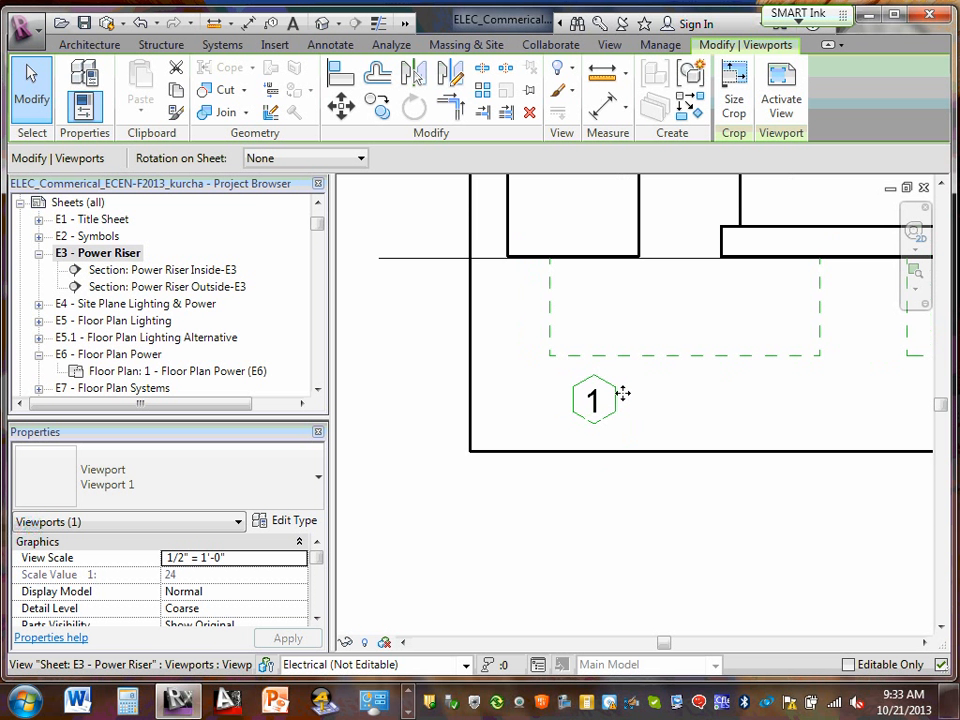
{"action": "scroll", "coordinate": [595, 380], "scroll_direction": "up", "scroll_amount": 2}
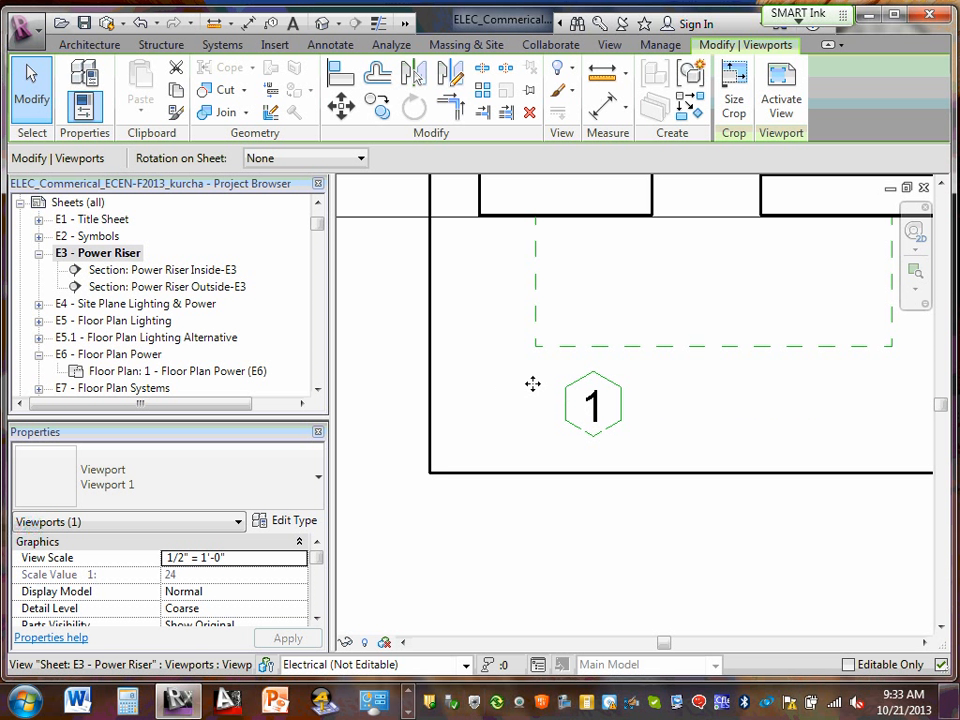
{"action": "scroll", "coordinate": [605, 378], "scroll_direction": "down", "scroll_amount": 2}
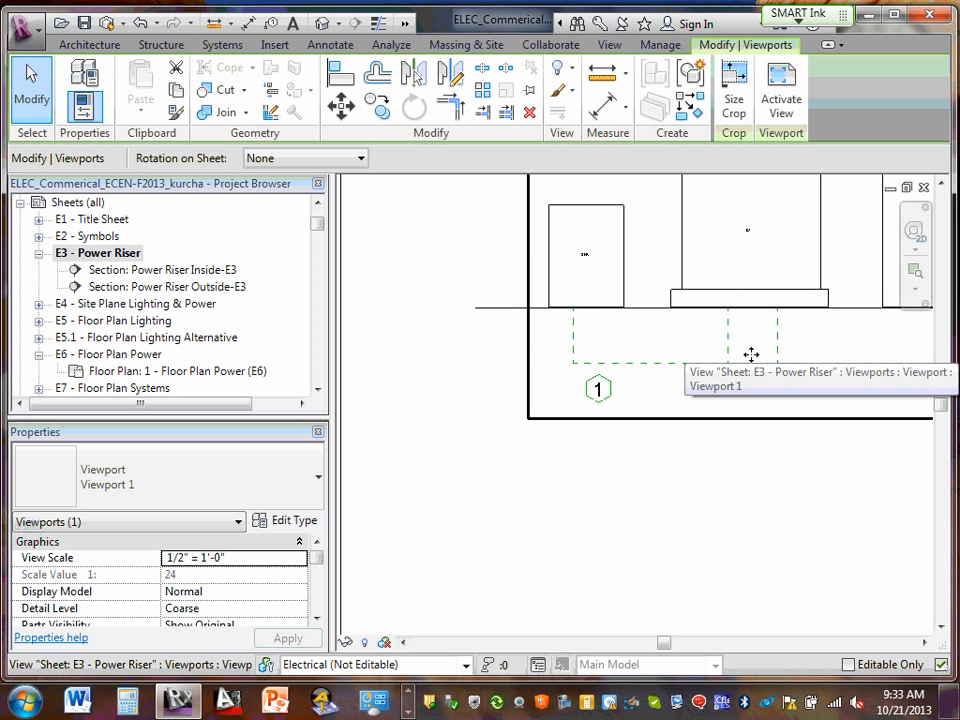
{"action": "middle_click_drag", "start_coordinate": [849, 342], "coordinate": [651, 365]}
{"action": "scroll", "coordinate": [653, 365], "scroll_direction": "down", "scroll_amount": 2}
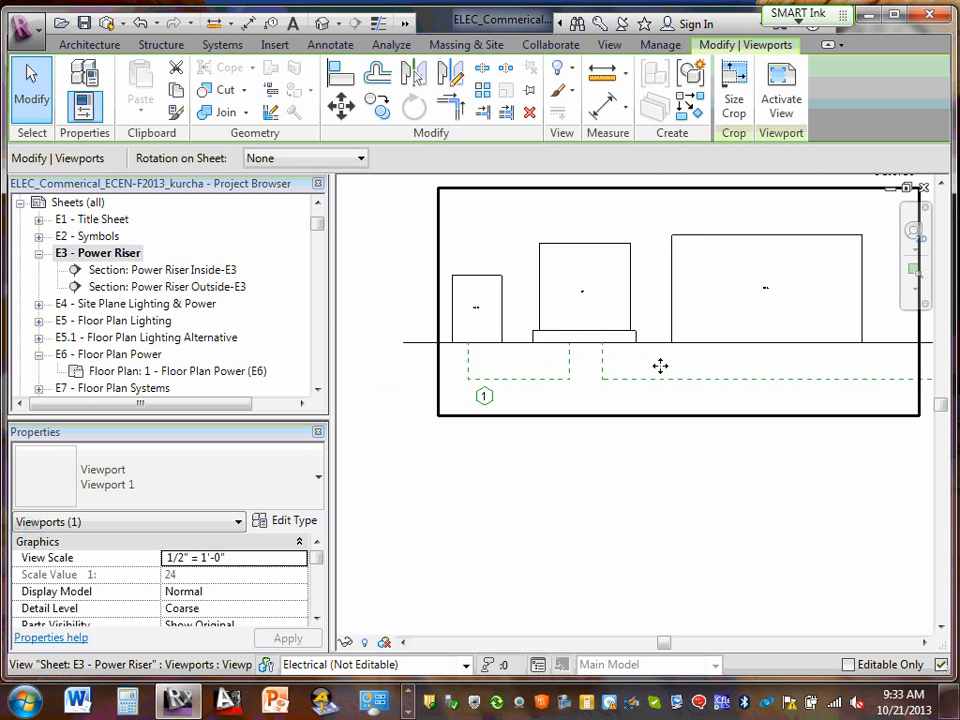
{"action": "scroll", "coordinate": [468, 340], "scroll_direction": "up", "scroll_amount": 2}
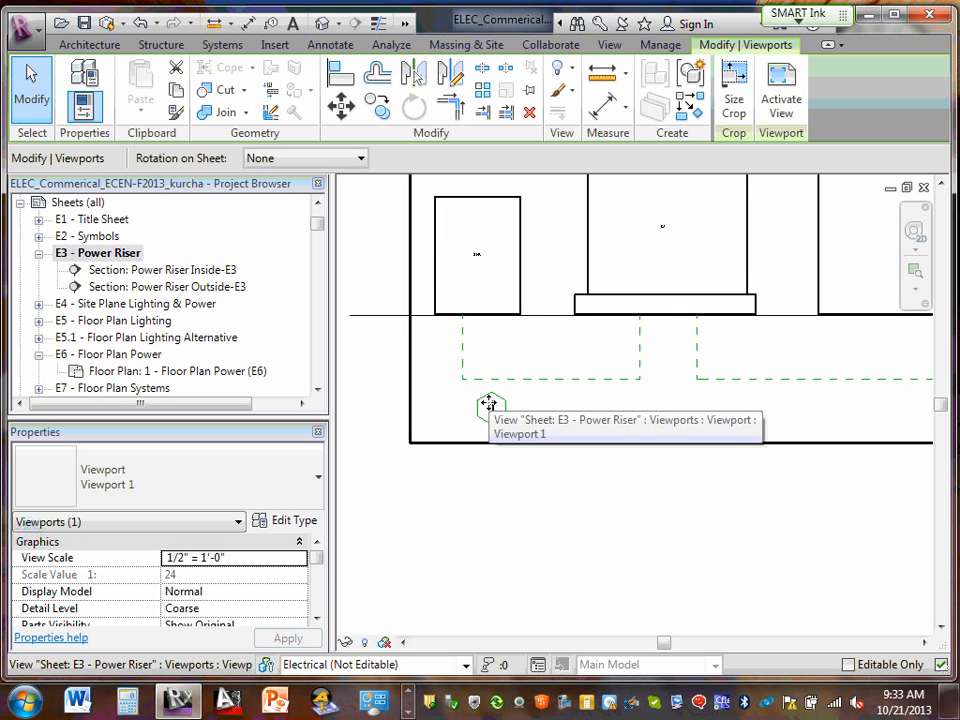
{"action": "scroll", "coordinate": [490, 405], "scroll_direction": "up", "scroll_amount": 3}
{"action": "scroll", "coordinate": [492, 405], "scroll_direction": "up", "scroll_amount": 4}
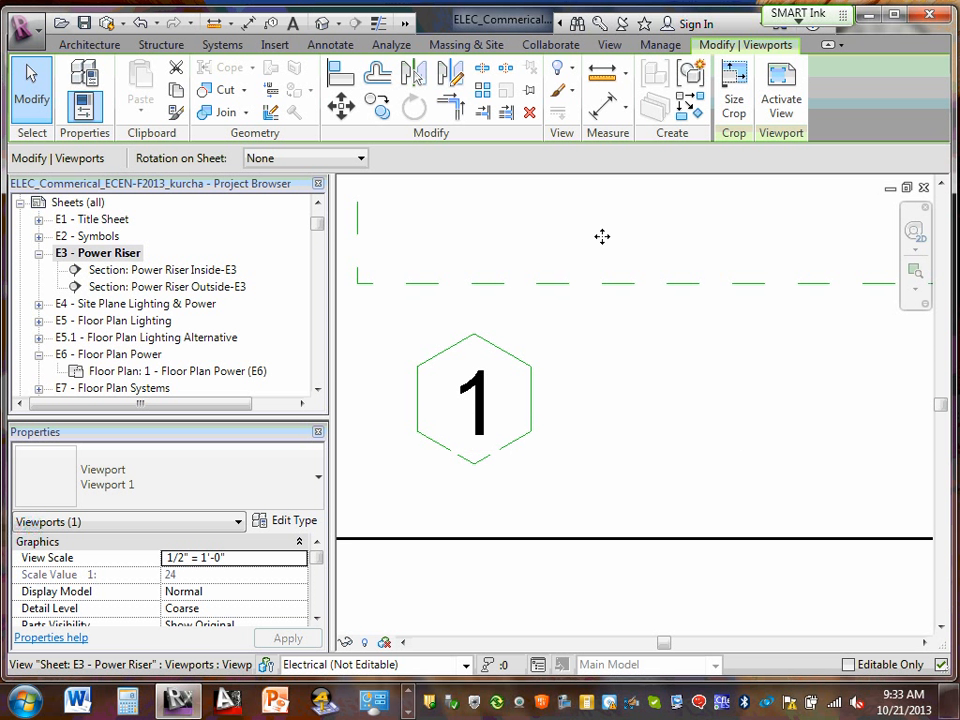
{"action": "scroll", "coordinate": [469, 391], "scroll_direction": "down", "scroll_amount": 8}
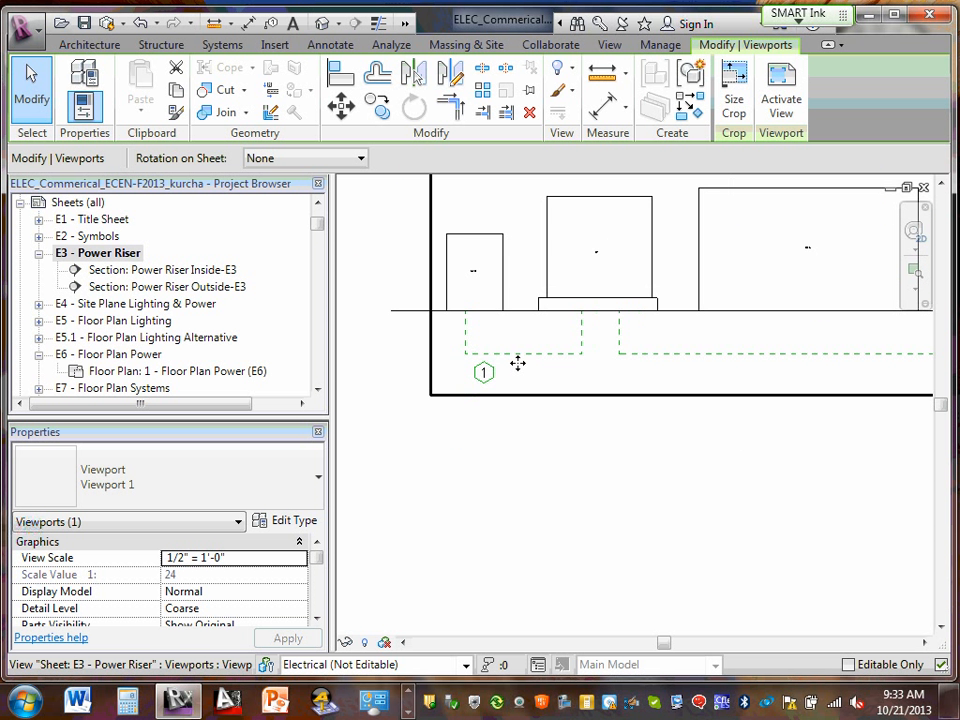
{"action": "scroll", "coordinate": [714, 354], "scroll_direction": "down", "scroll_amount": 3}
{"action": "scroll", "coordinate": [694, 360], "scroll_direction": "up", "scroll_amount": 6}
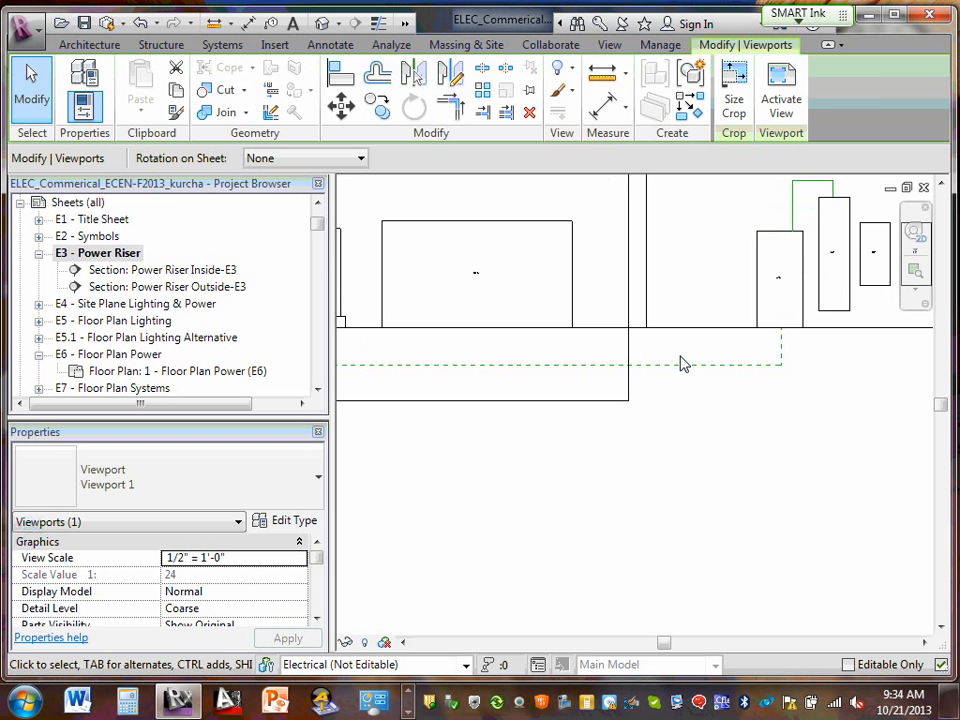
{"action": "scroll", "coordinate": [684, 373], "scroll_direction": "down", "scroll_amount": 3}
{"action": "scroll", "coordinate": [397, 376], "scroll_direction": "up", "scroll_amount": 6}
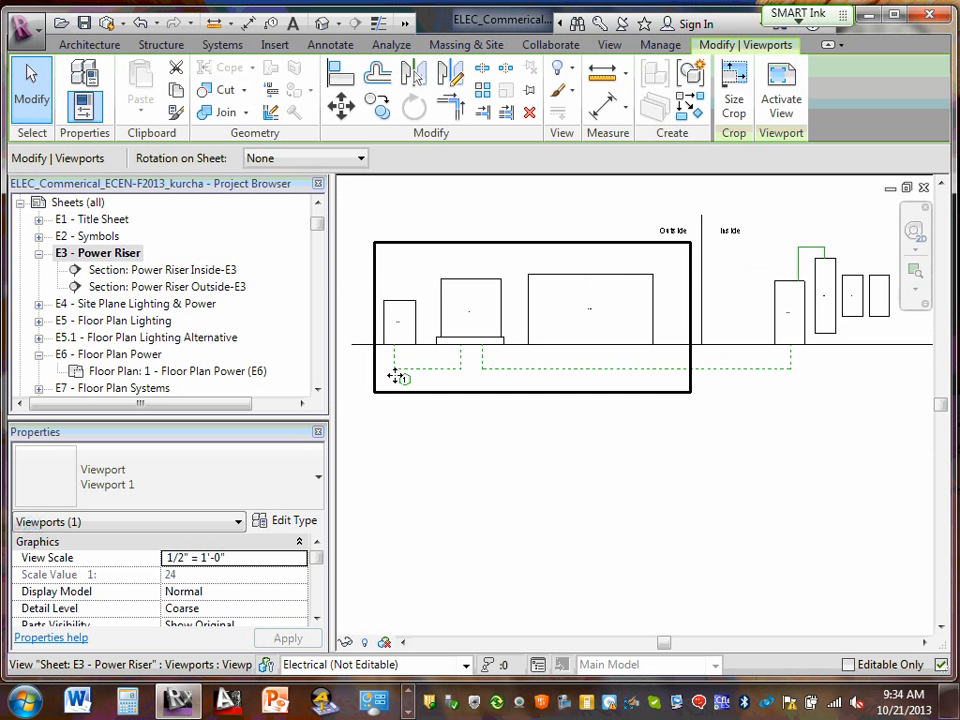
{"action": "scroll", "coordinate": [403, 375], "scroll_direction": "down", "scroll_amount": 4}
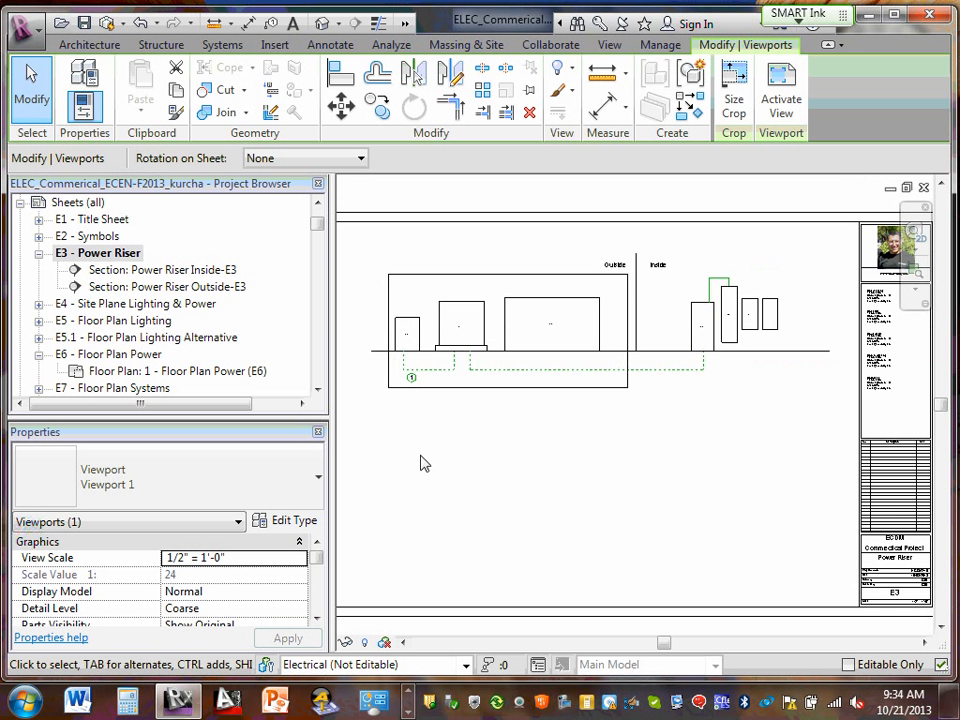
{"action": "middle_click_drag", "start_coordinate": [422, 461], "coordinate": [529, 450]}
{"action": "scroll", "coordinate": [516, 358], "scroll_direction": "up", "scroll_amount": 6}
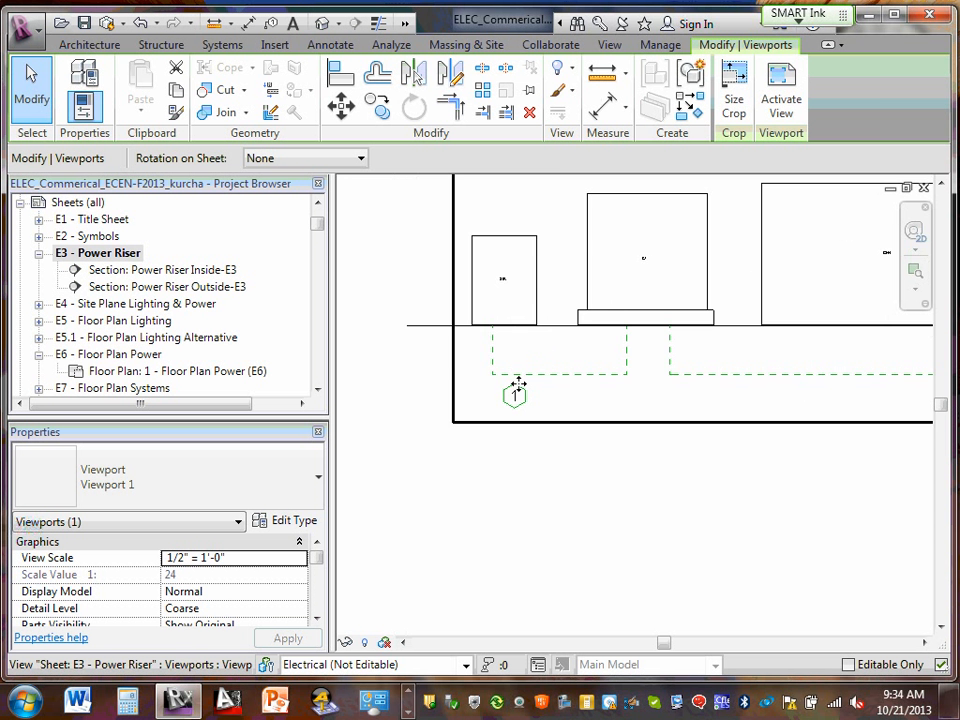
{"action": "scroll", "coordinate": [519, 384], "scroll_direction": "up", "scroll_amount": 2}
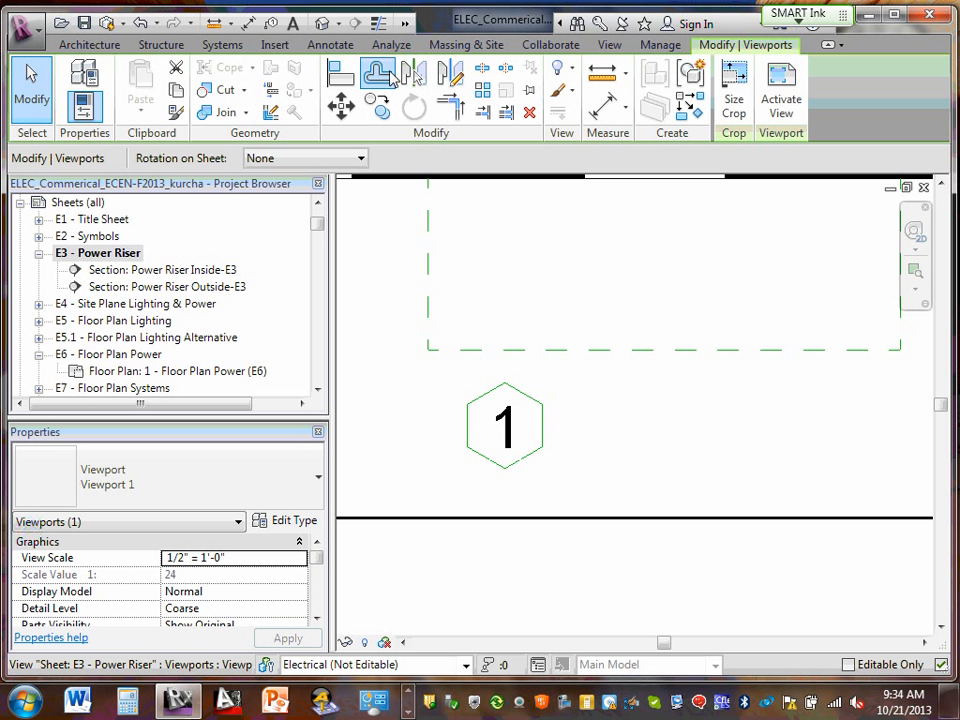
{"action": "left_click", "coordinate": [329, 46]}
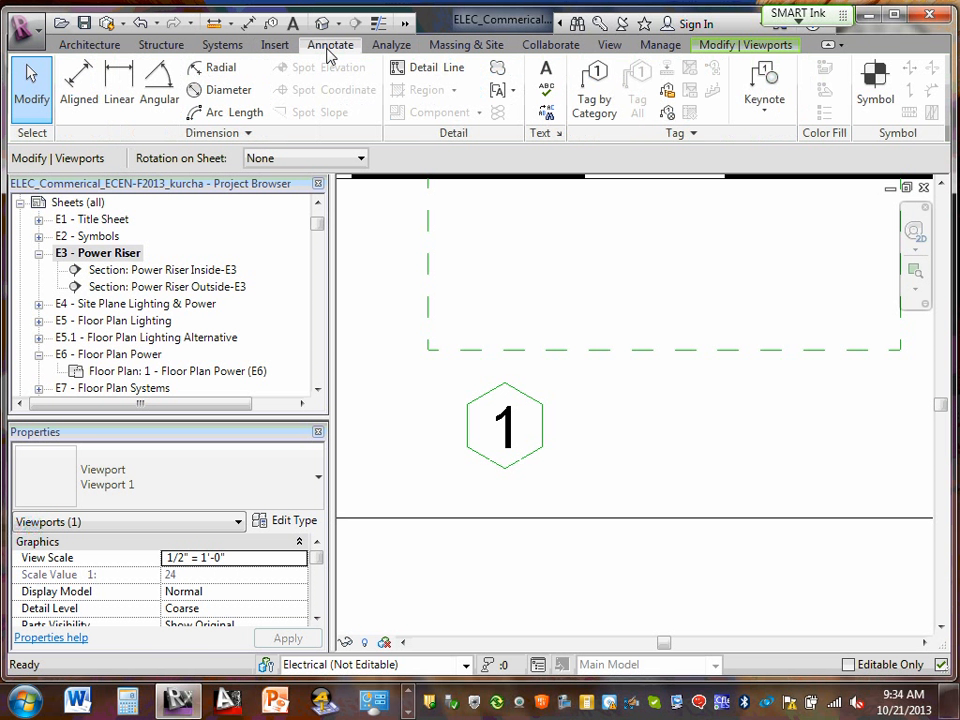
{"action": "left_click", "coordinate": [417, 68]}
{"action": "key", "text": "Escape"}
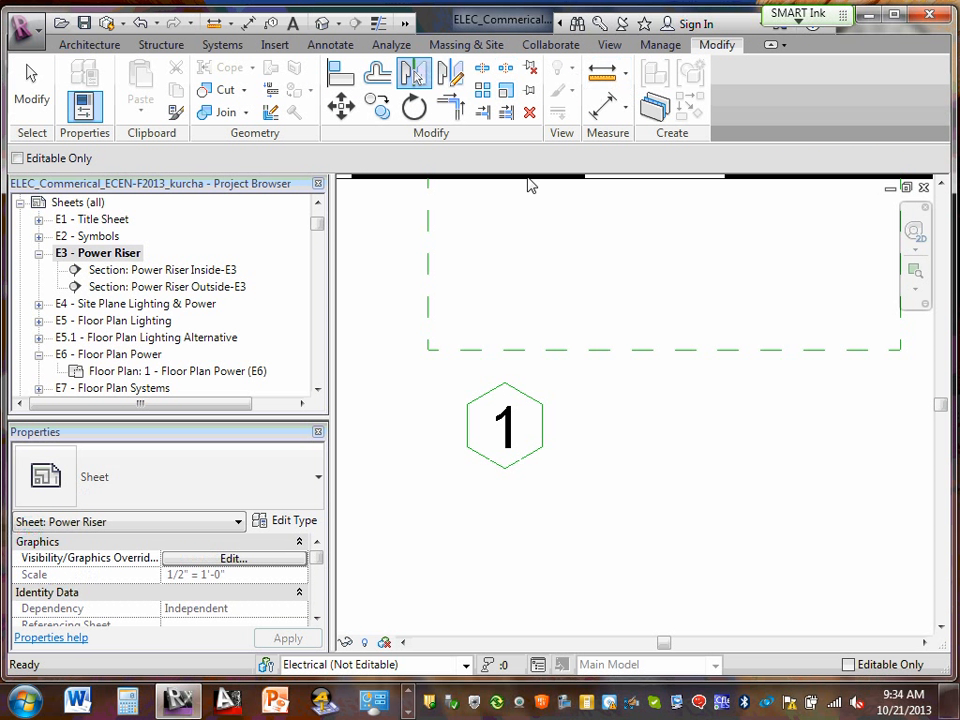
{"action": "key", "text": "Escape"}
{"action": "key", "text": "Escape"}
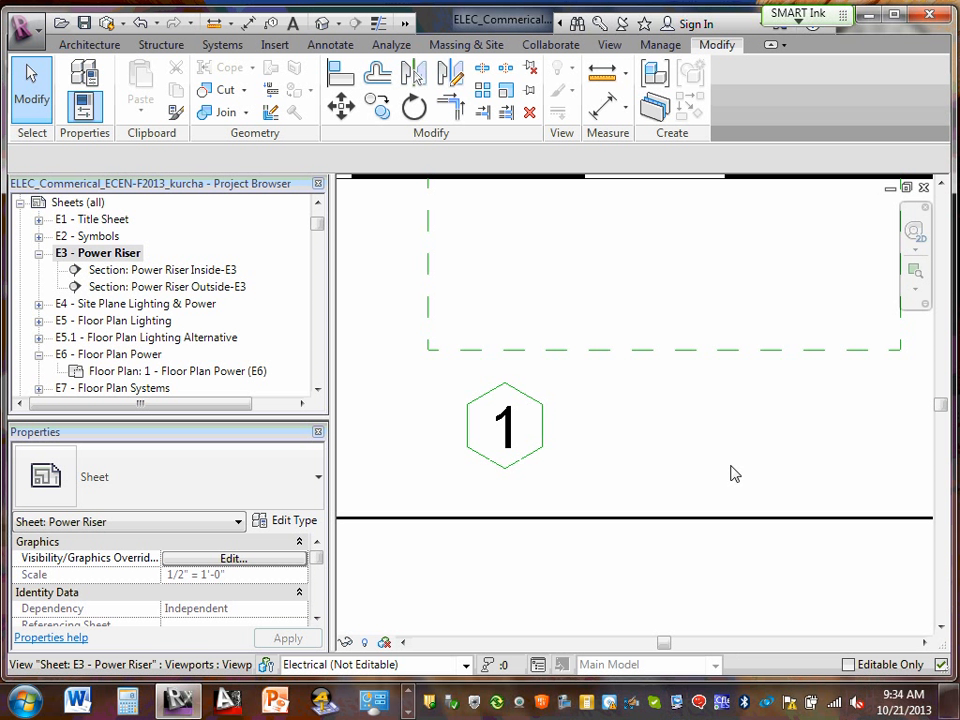
- Draw a short leader as a detail line from the top vertex of the "1" hexagon to the dashed conduit run above
{"action": "left_click", "coordinate": [330, 45]}
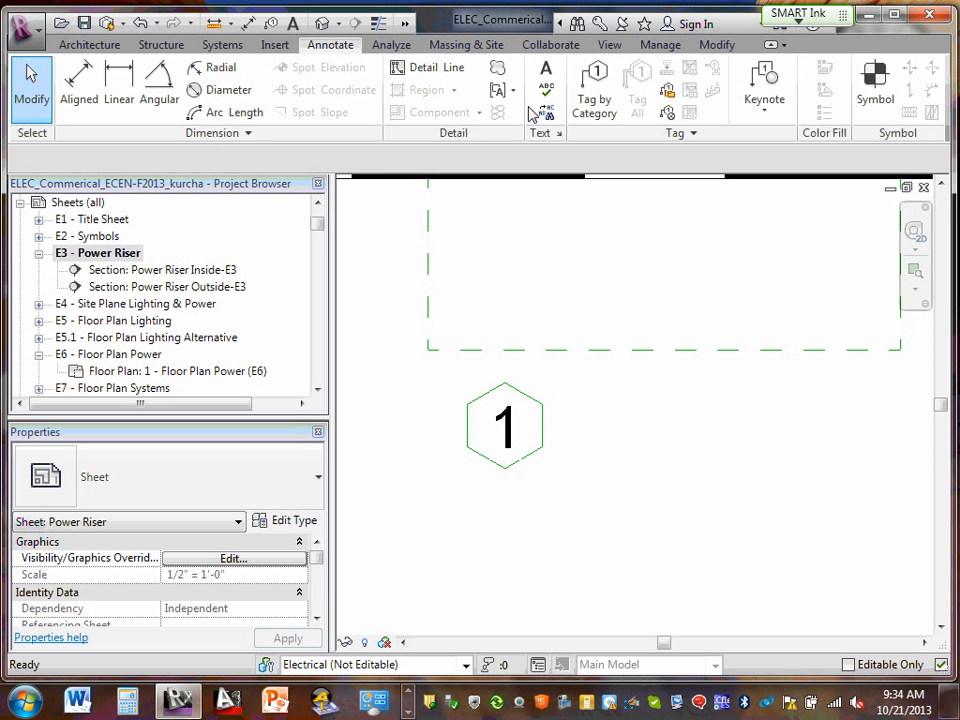
{"action": "left_click", "coordinate": [424, 67]}
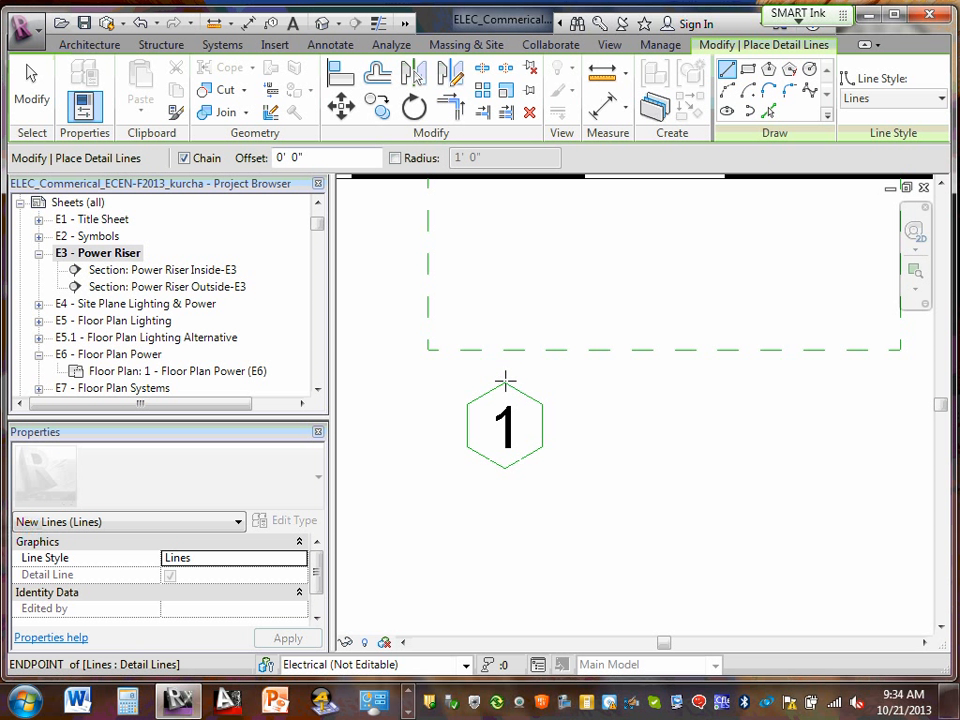
{"action": "left_click", "coordinate": [505, 380]}
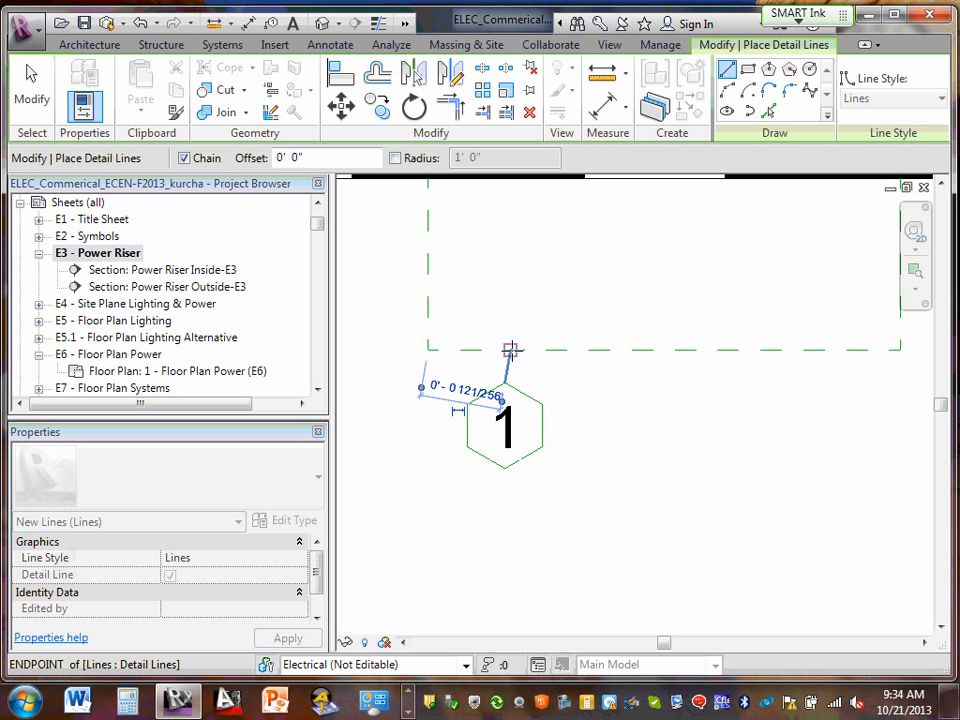
{"action": "left_click", "coordinate": [510, 350]}
{"action": "key", "text": "Escape"}
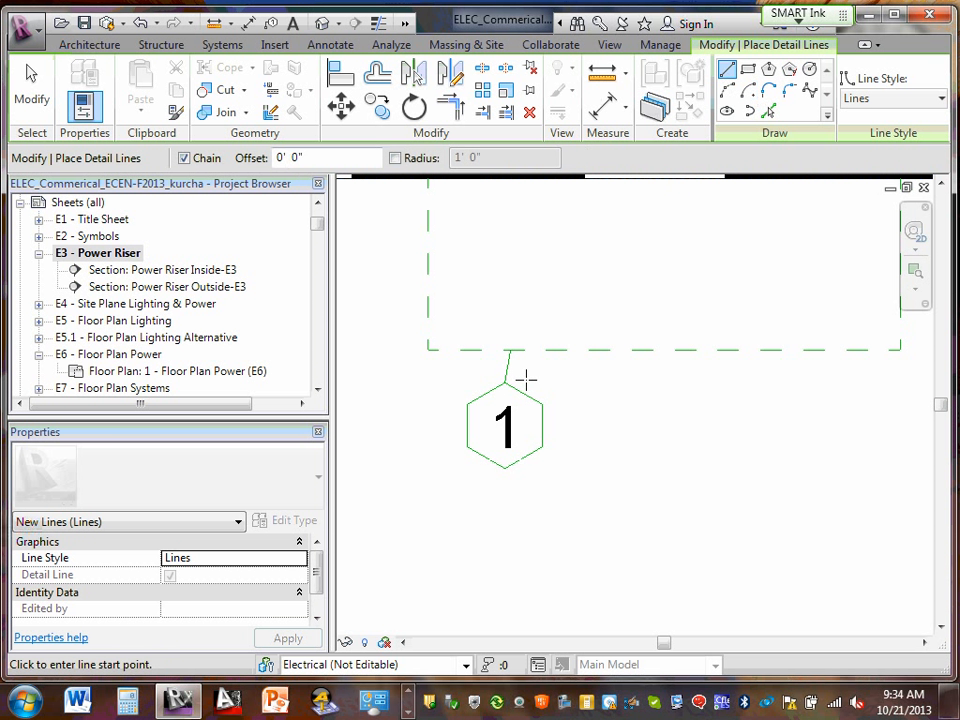
- Draw two short diagonal detail lines from the leader's upper end to form an arrowhead pointing at the dashed run
{"action": "left_click", "coordinate": [509, 350]}
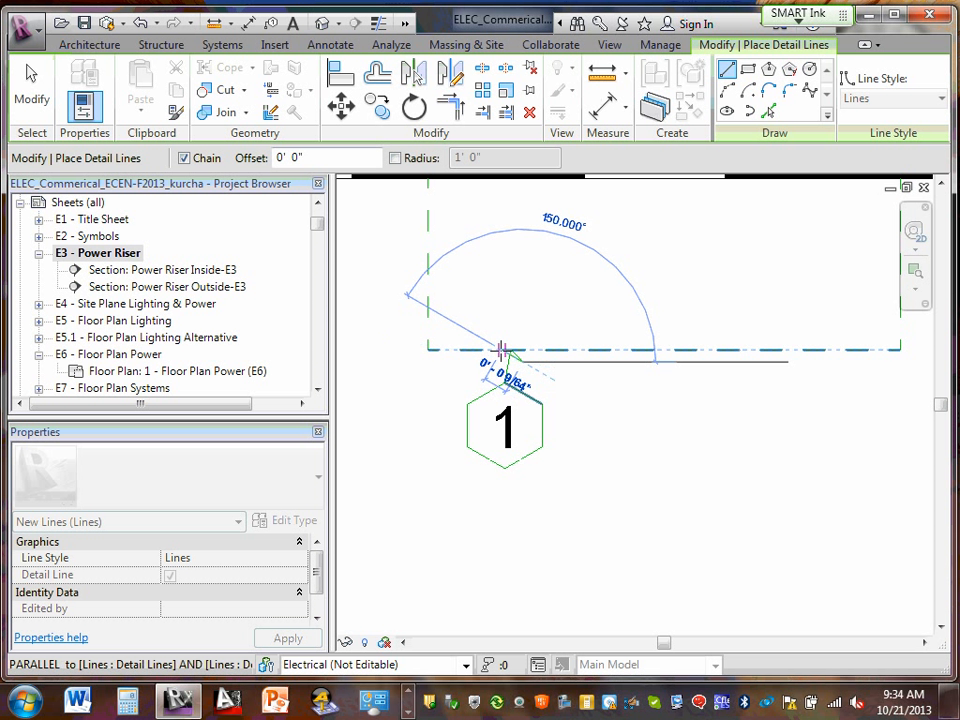
{"action": "key", "text": "Escape"}
{"action": "key", "text": "Escape"}
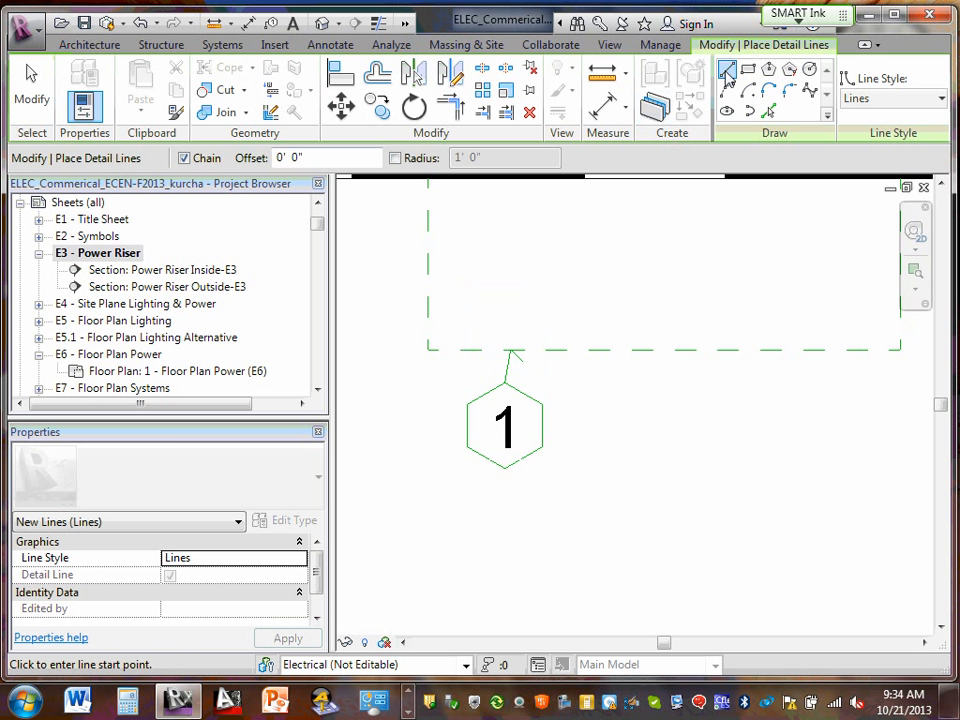
{"action": "left_click", "coordinate": [509, 349]}
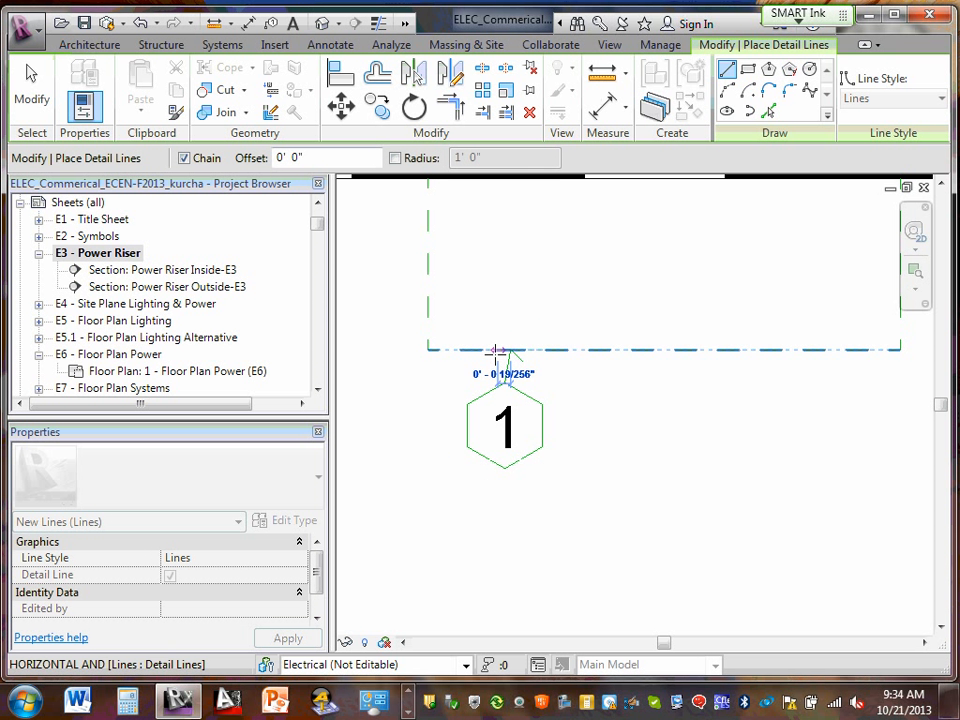
{"action": "left_click", "coordinate": [496, 360]}
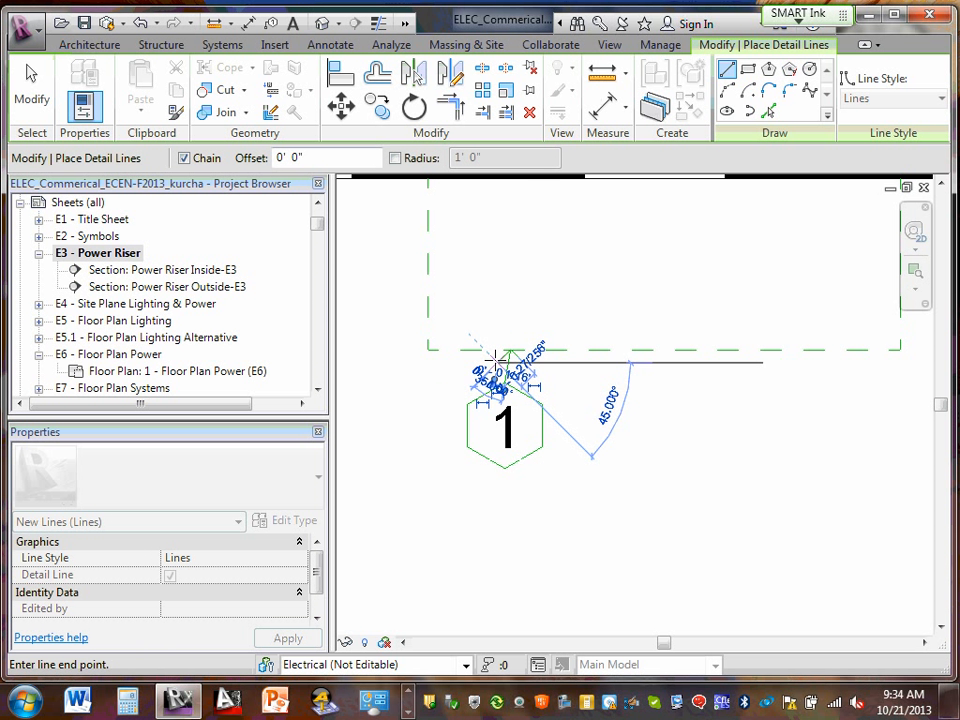
{"action": "key", "text": "Escape"}
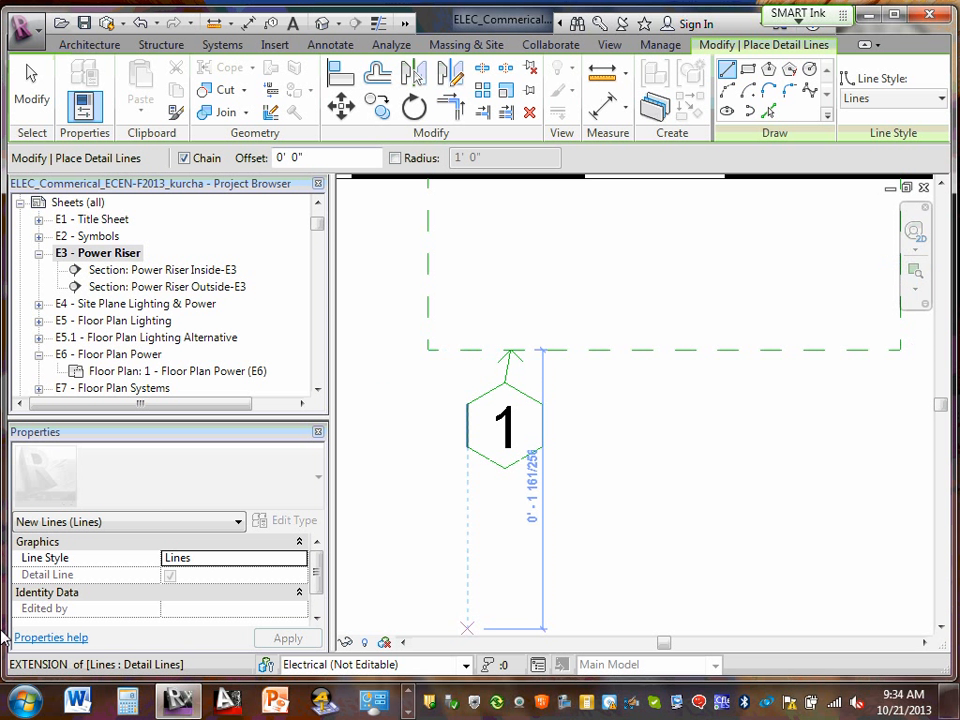
{"action": "key", "text": "Escape"}
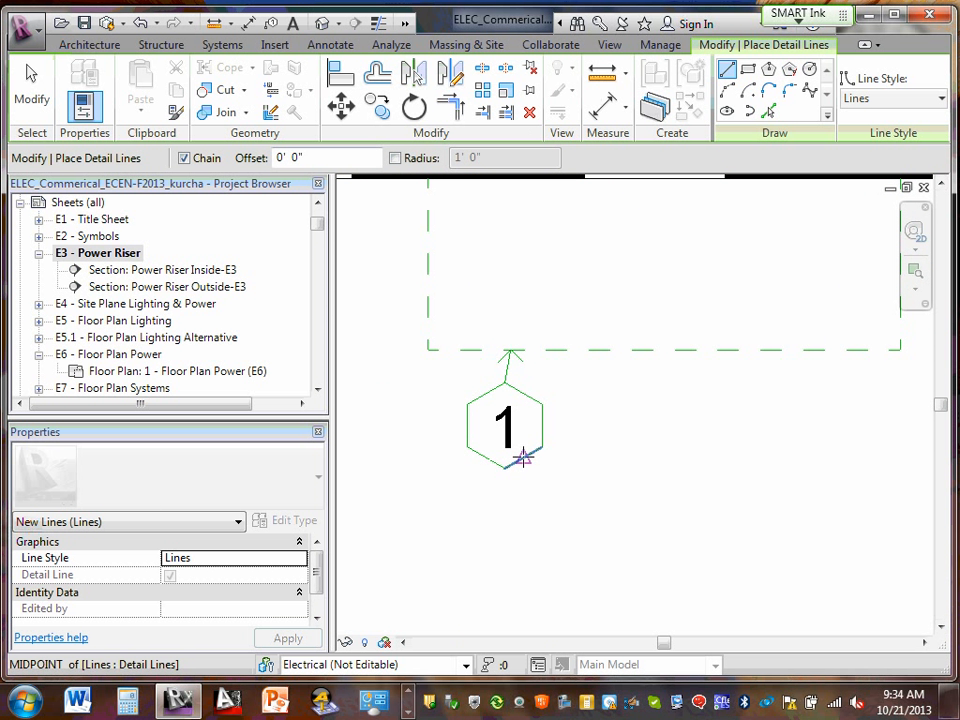
{"action": "key", "text": "Escape"}
- Inspect the arrowhead and leader of the "1" note symbol up close and in the context of the equipment boxes
{"action": "scroll", "coordinate": [500, 352], "scroll_direction": "up", "scroll_amount": 2}
{"action": "scroll", "coordinate": [503, 354], "scroll_direction": "up", "scroll_amount": 3}
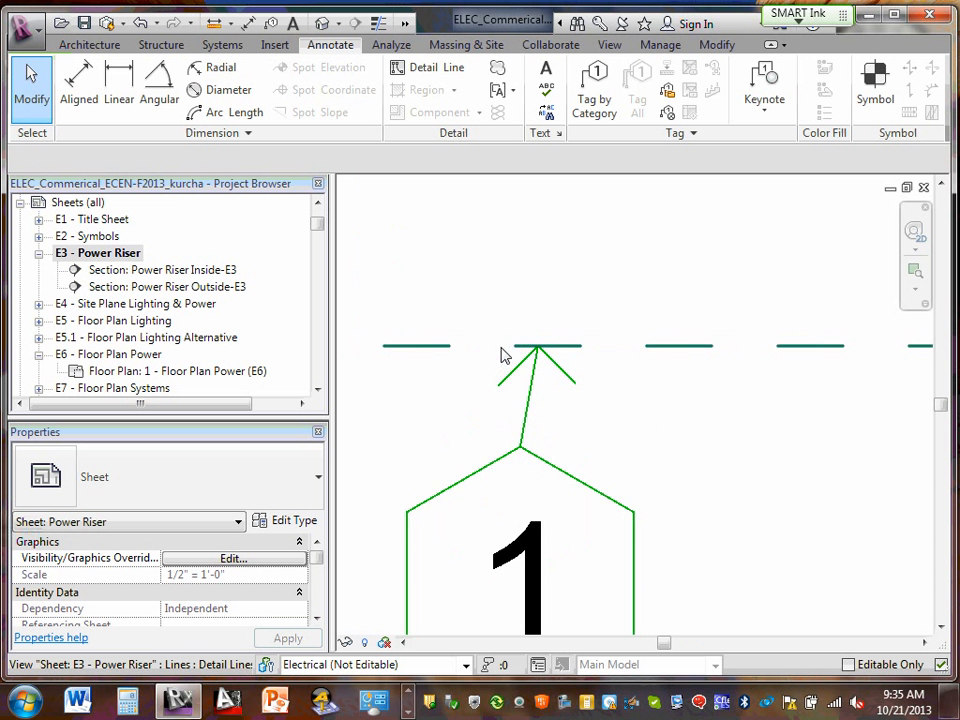
{"action": "scroll", "coordinate": [860, 456], "scroll_direction": "down", "scroll_amount": 3}
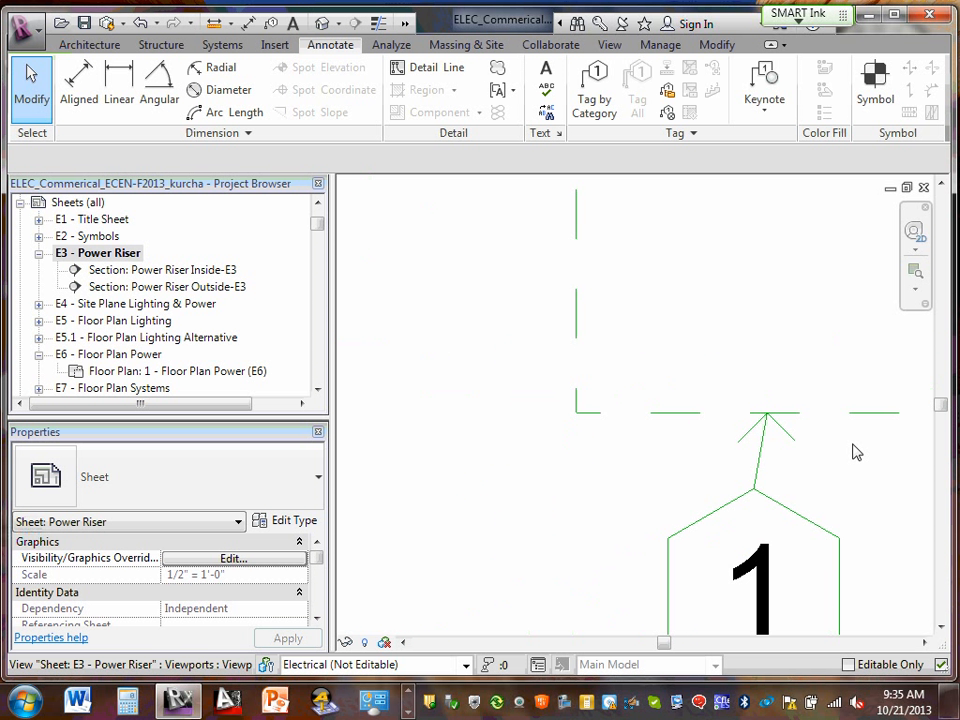
{"action": "scroll", "coordinate": [804, 454], "scroll_direction": "down", "scroll_amount": 1}
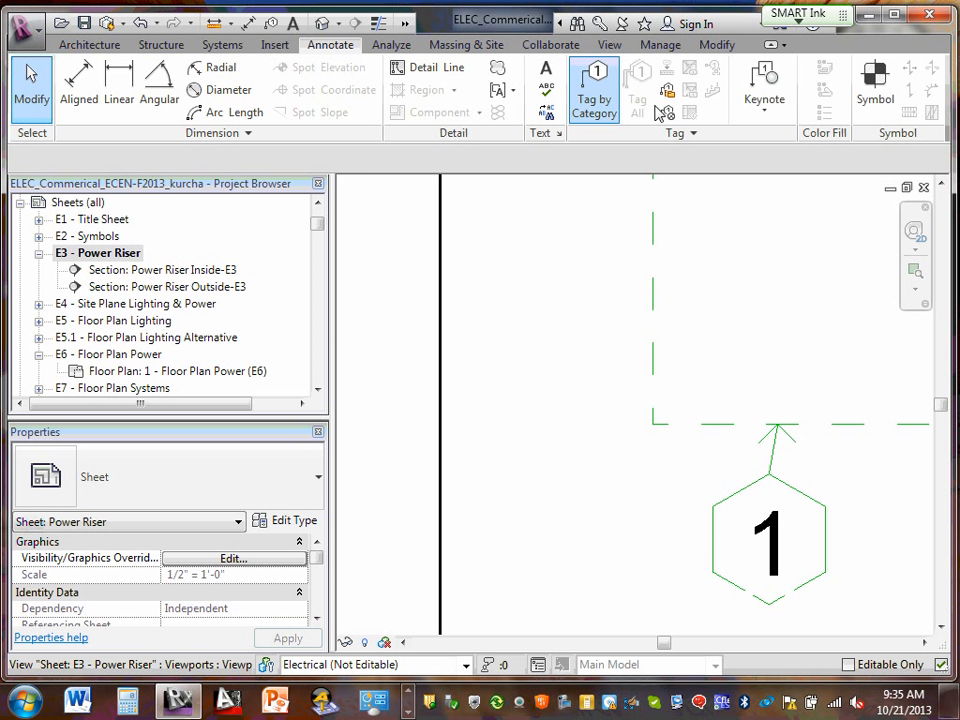
{"action": "middle_click_drag", "start_coordinate": [820, 462], "coordinate": [521, 422]}
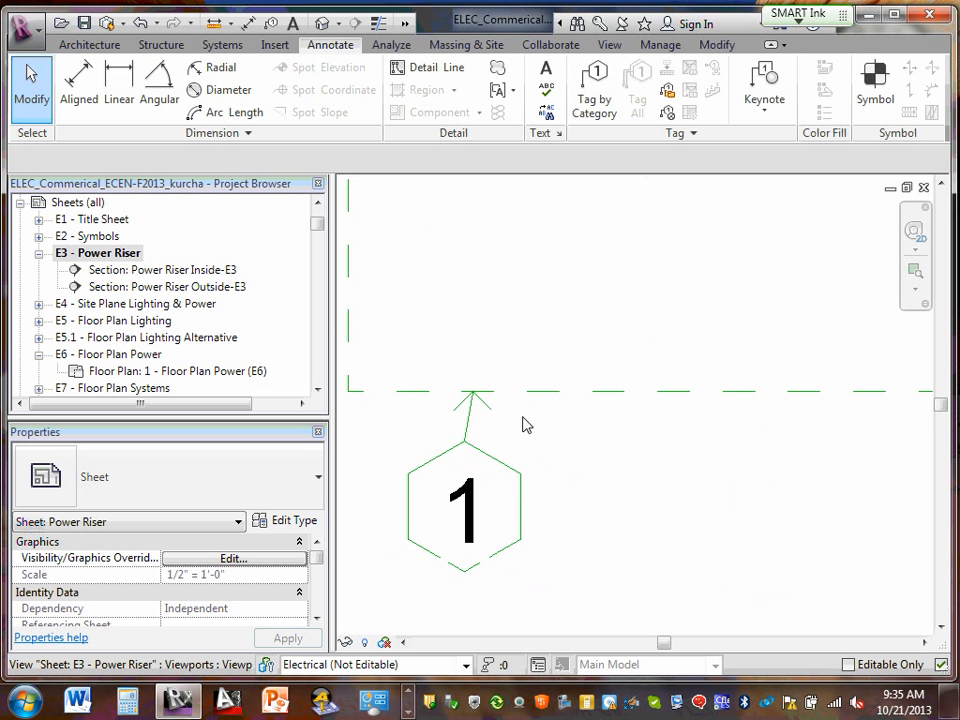
{"action": "scroll", "coordinate": [535, 440], "scroll_direction": "down", "scroll_amount": 2}
{"action": "scroll", "coordinate": [570, 455], "scroll_direction": "down", "scroll_amount": 1}
{"action": "scroll", "coordinate": [595, 458], "scroll_direction": "down", "scroll_amount": 1}
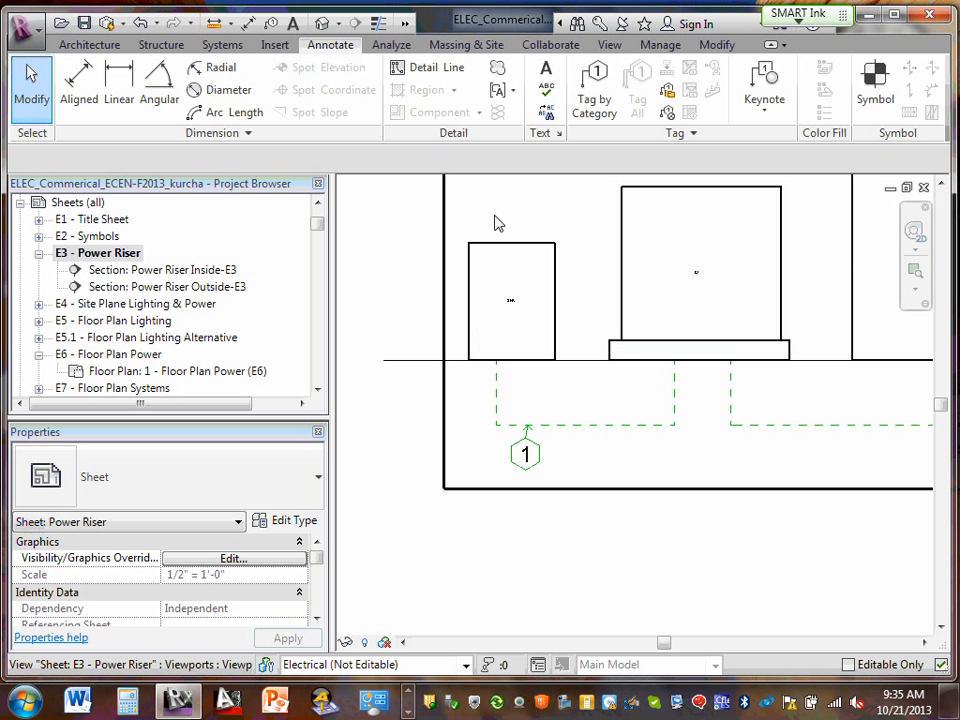
{"action": "left_click", "coordinate": [420, 67]}
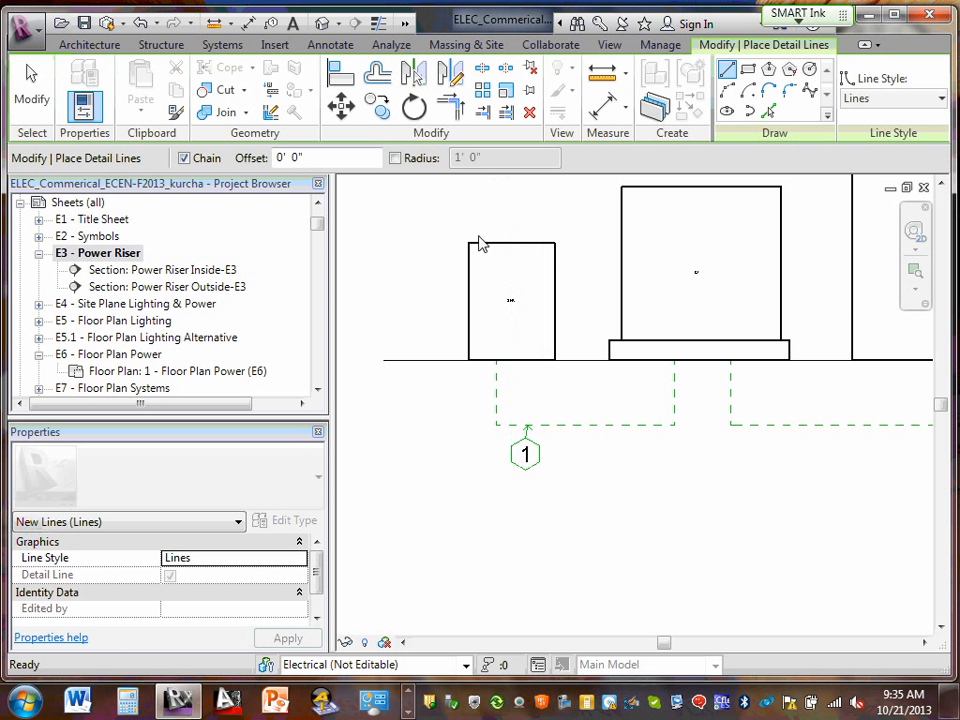
{"action": "key", "text": "Escape"}
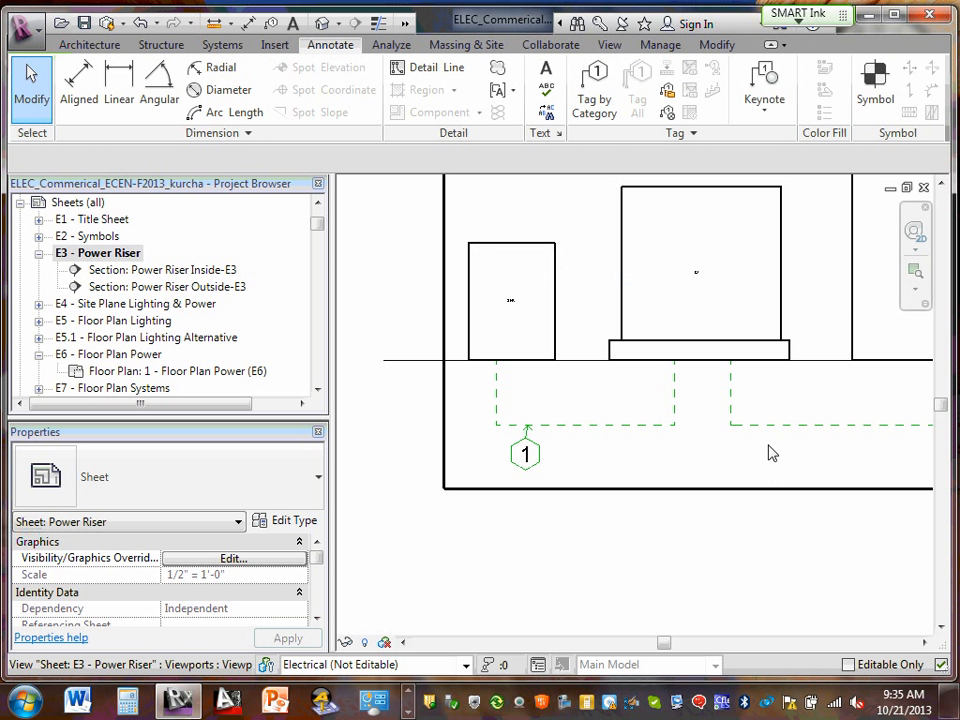
{"action": "scroll", "coordinate": [700, 430], "scroll_direction": "down", "scroll_amount": 2}
{"action": "scroll", "coordinate": [748, 508], "scroll_direction": "down", "scroll_amount": 4}
{"action": "middle_click_drag", "start_coordinate": [795, 521], "coordinate": [616, 393]}
{"action": "scroll", "coordinate": [599, 403], "scroll_direction": "up", "scroll_amount": 2}
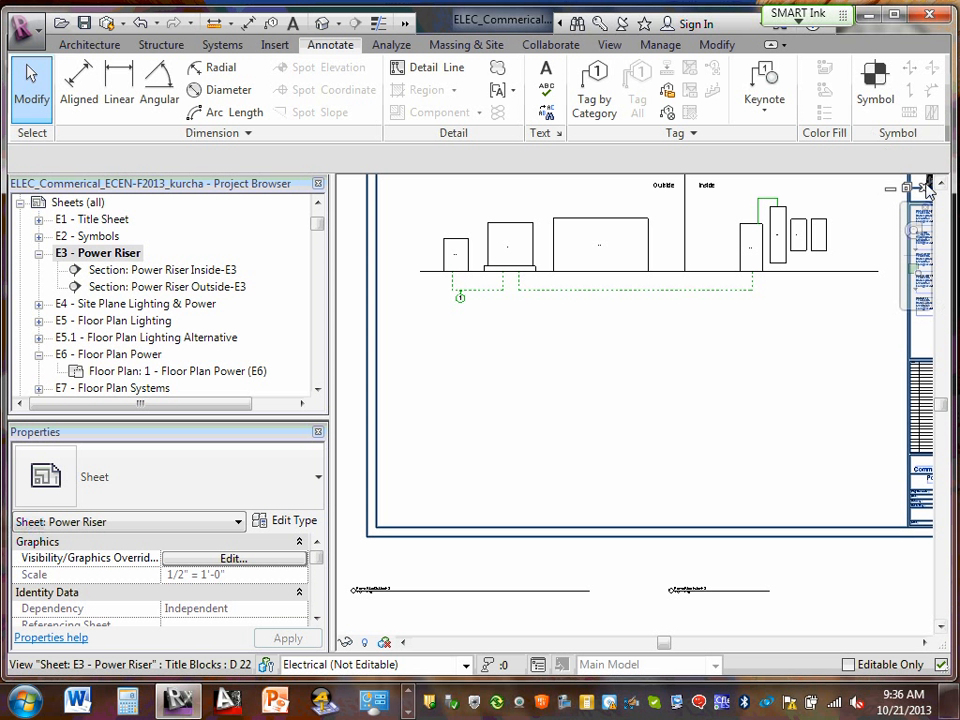
- Add an "Above Grade" text note just above the grade line's end nearest the title block, in 1/4" Arial
{"action": "scroll", "coordinate": [873, 265], "scroll_direction": "up", "scroll_amount": 2}
{"action": "middle_click_drag", "start_coordinate": [873, 265], "coordinate": [647, 276]}
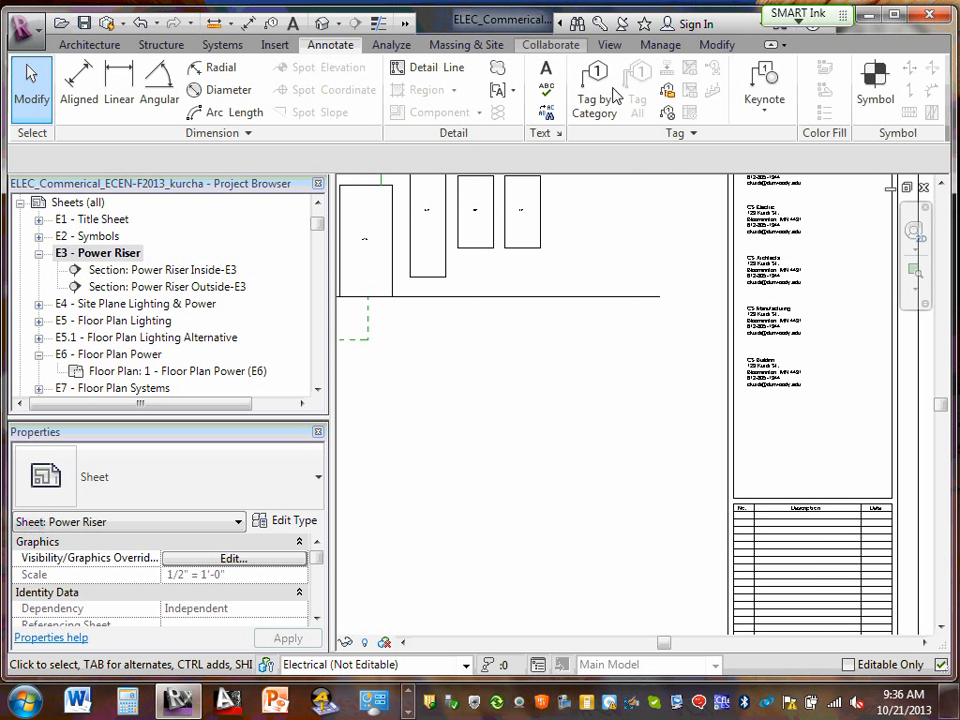
{"action": "left_click", "coordinate": [546, 70]}
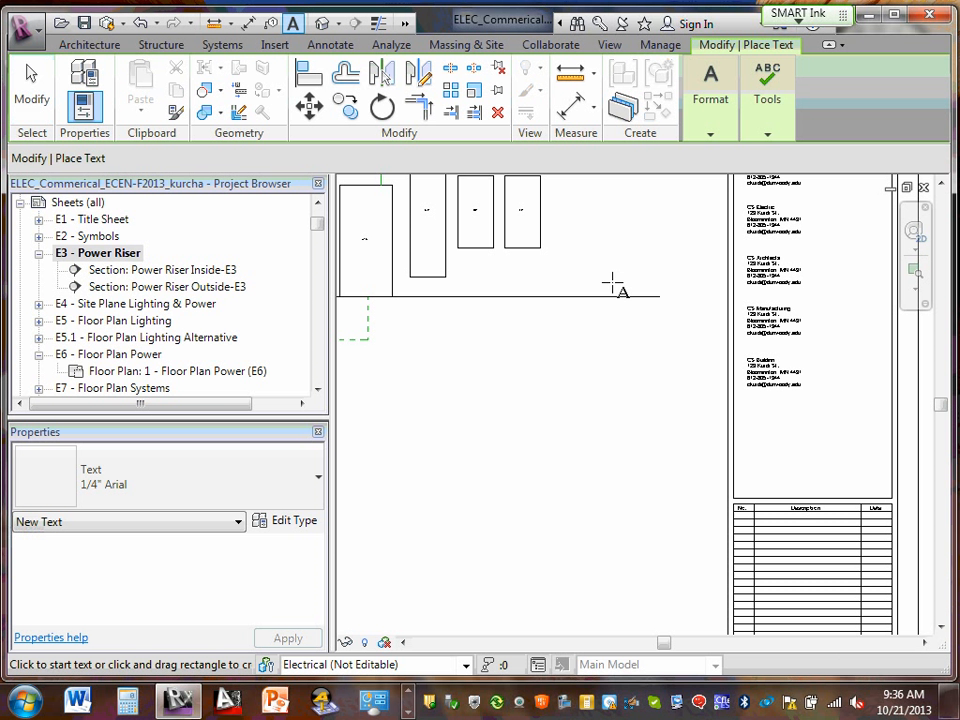
{"action": "left_click", "coordinate": [608, 280]}
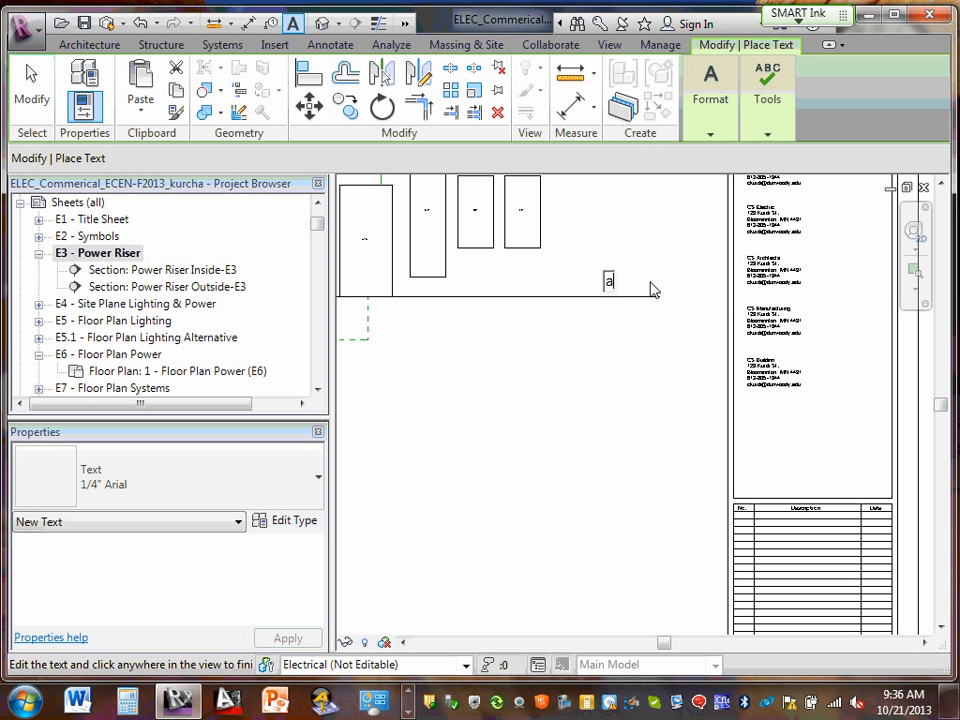
{"action": "type", "text": "above"}
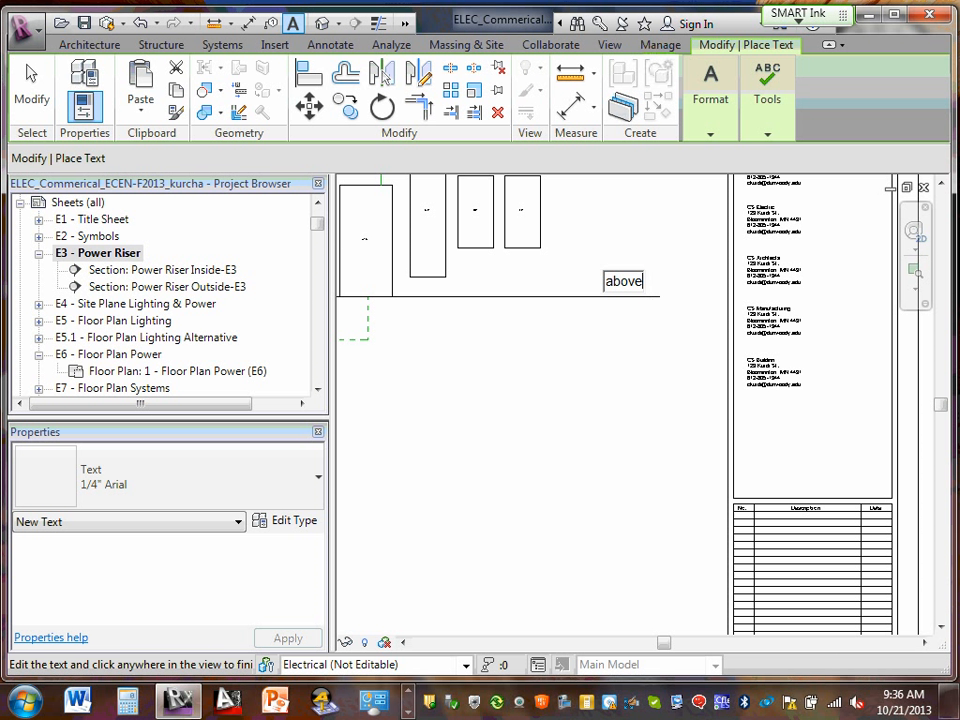
{"action": "type", "text": " Grade"}
{"action": "double_click", "coordinate": [614, 283]}
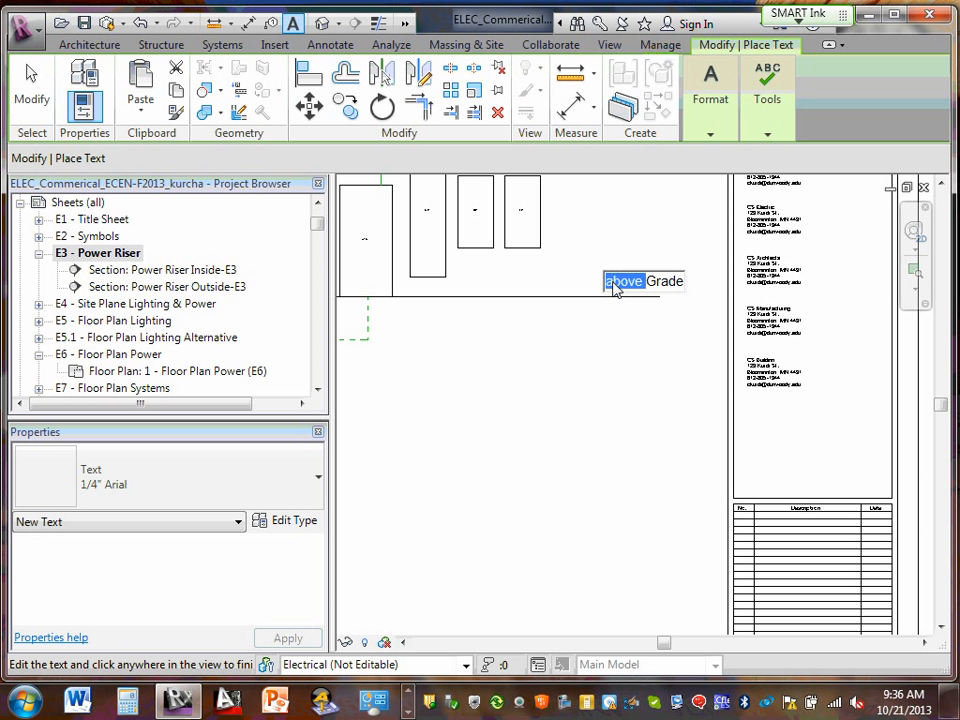
{"action": "left_click", "coordinate": [614, 284]}
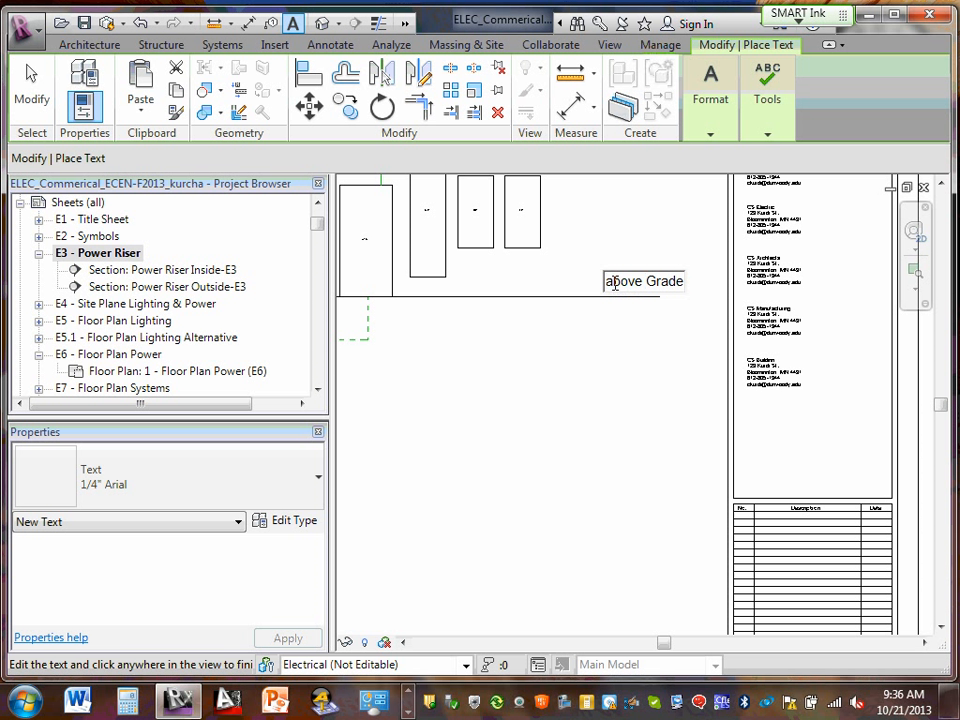
{"action": "key", "text": "BackSpace"}
{"action": "type", "text": "A"}
{"action": "left_click", "coordinate": [610, 322]}
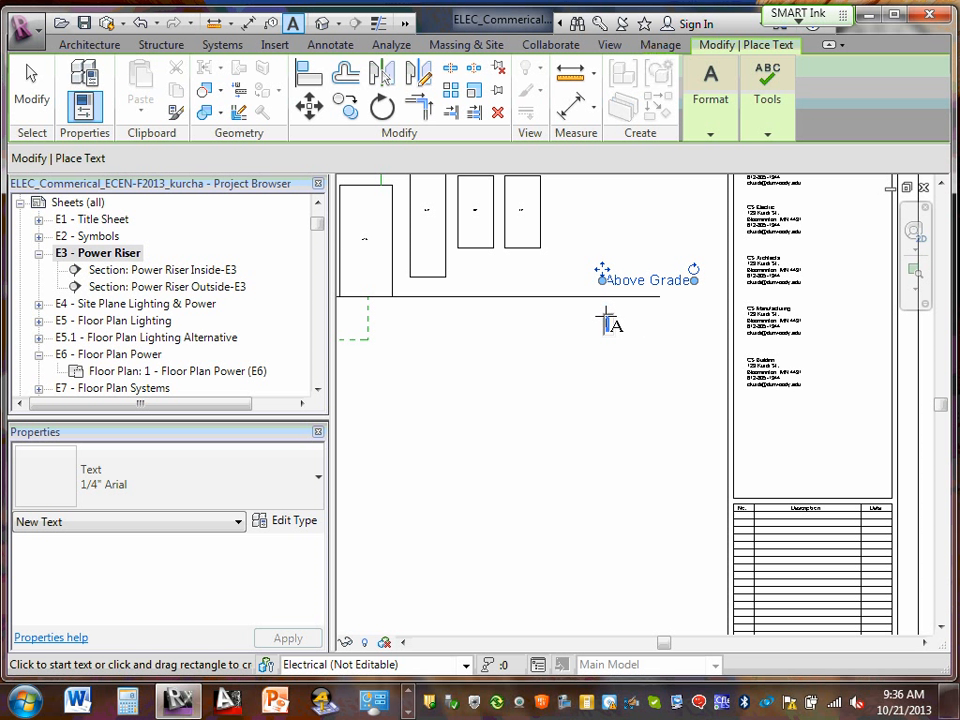
- Add a "Below Grade" text note under the grade line, aligned with the "Above Grade" note
{"action": "left_click", "coordinate": [606, 320]}
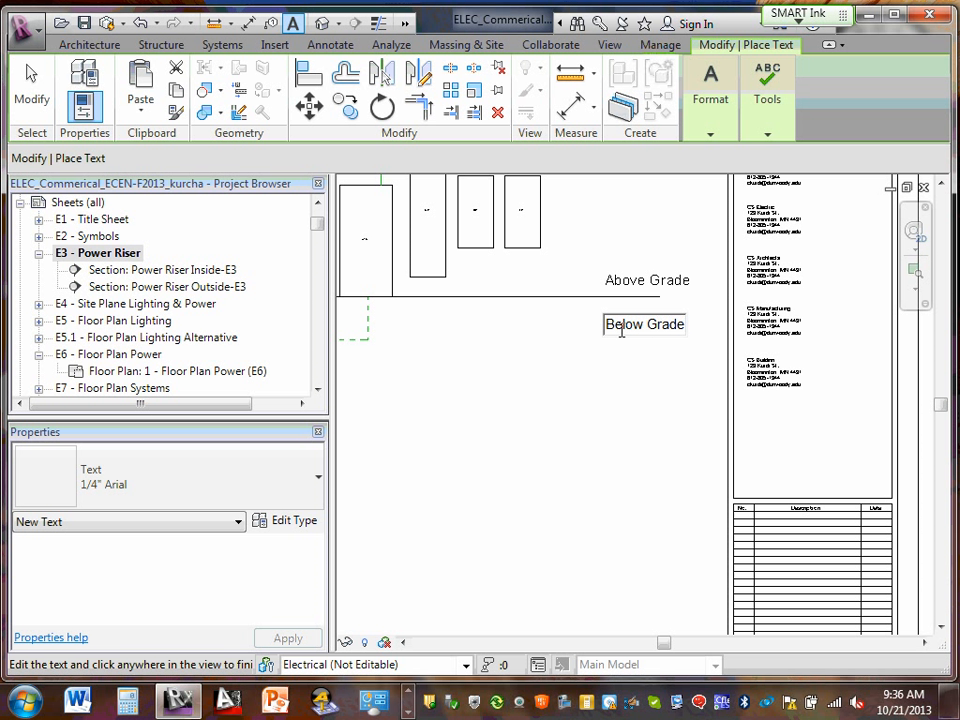
{"action": "left_click", "coordinate": [548, 406]}
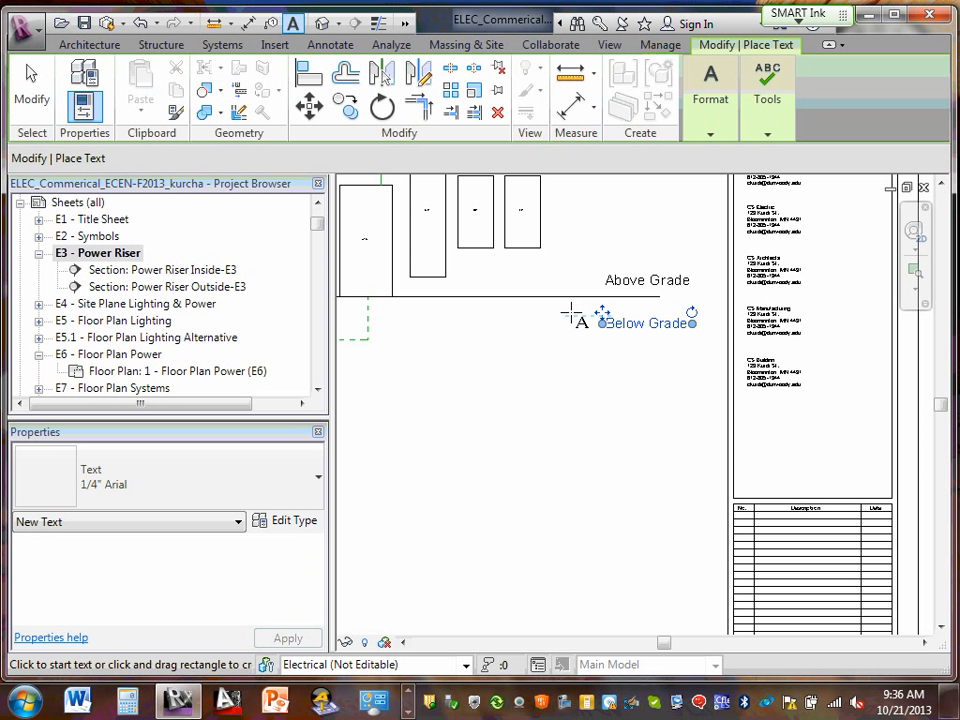
{"action": "key", "text": "Escape"}
{"action": "key", "text": "Escape"}
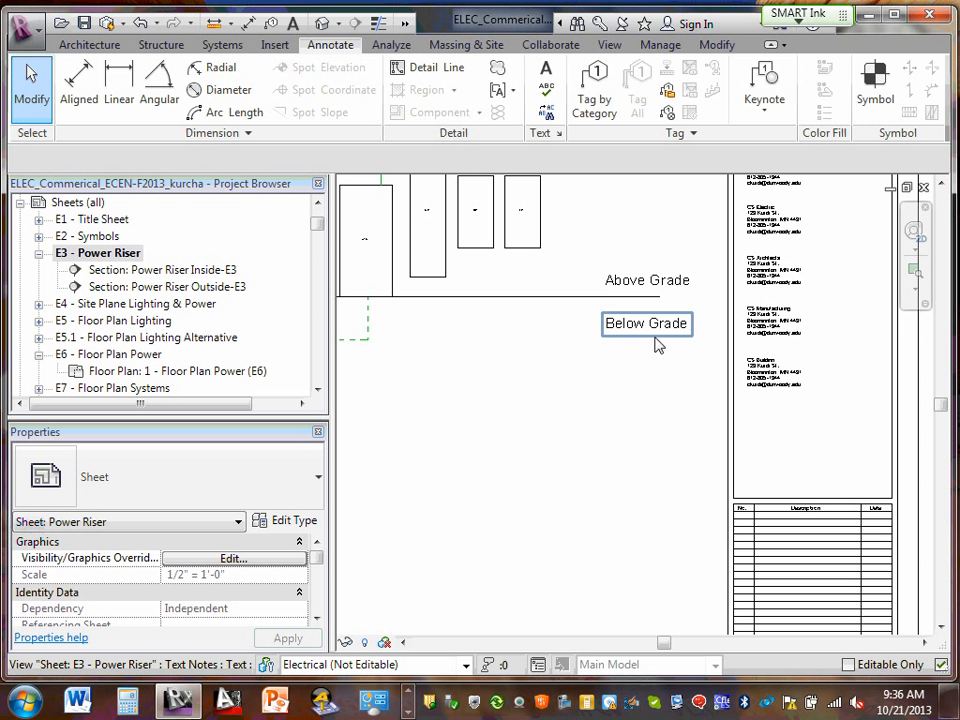
- Move the "Below Grade" note slightly up so it sits closer to the grade line
{"action": "double_click", "coordinate": [615, 320]}
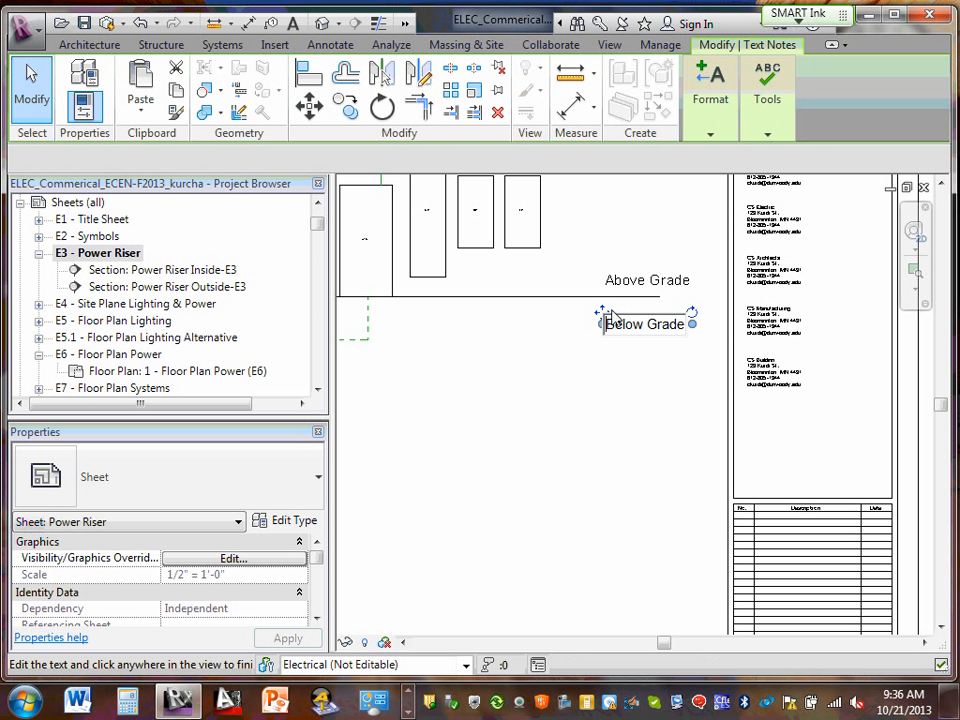
{"action": "left_click", "coordinate": [602, 309]}
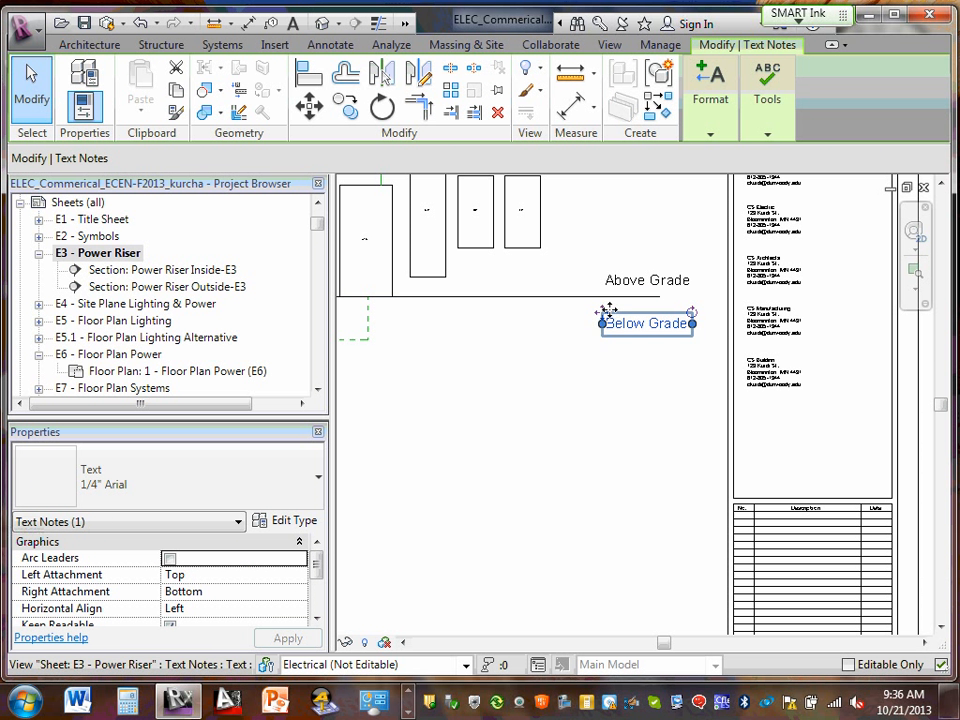
{"action": "left_click_drag", "start_coordinate": [607, 312], "coordinate": [604, 311]}
{"action": "left_click", "coordinate": [568, 360]}
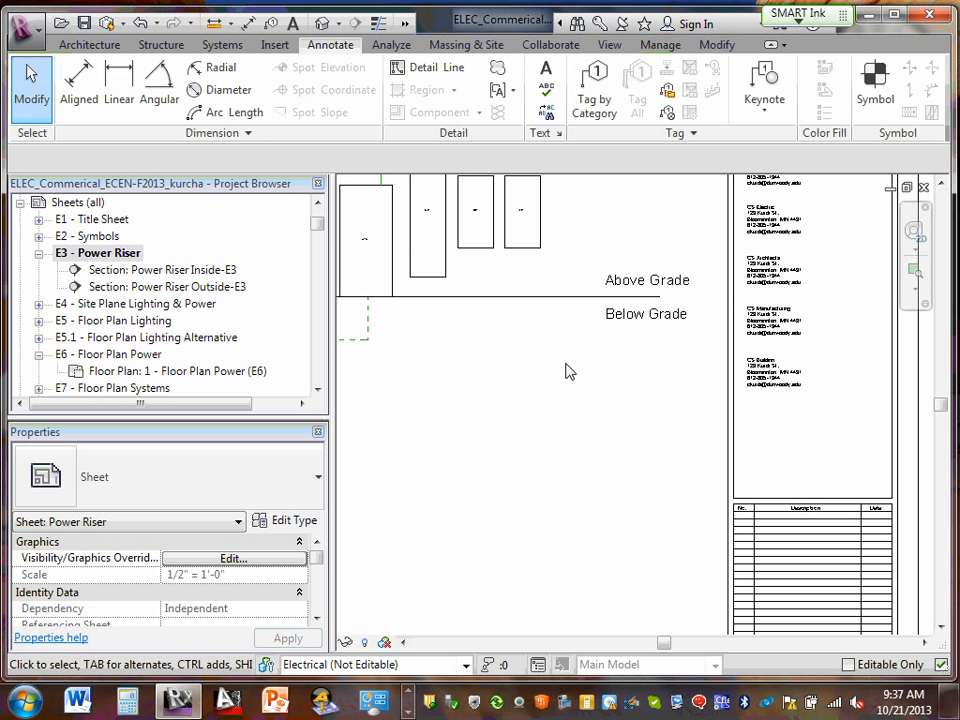
- Review the riser diagram across the sheet, checking the grade and Outside/Inside labels, equipment boxes, conduit runs and blank area below
{"action": "scroll", "coordinate": [568, 372], "scroll_direction": "down", "scroll_amount": 3}
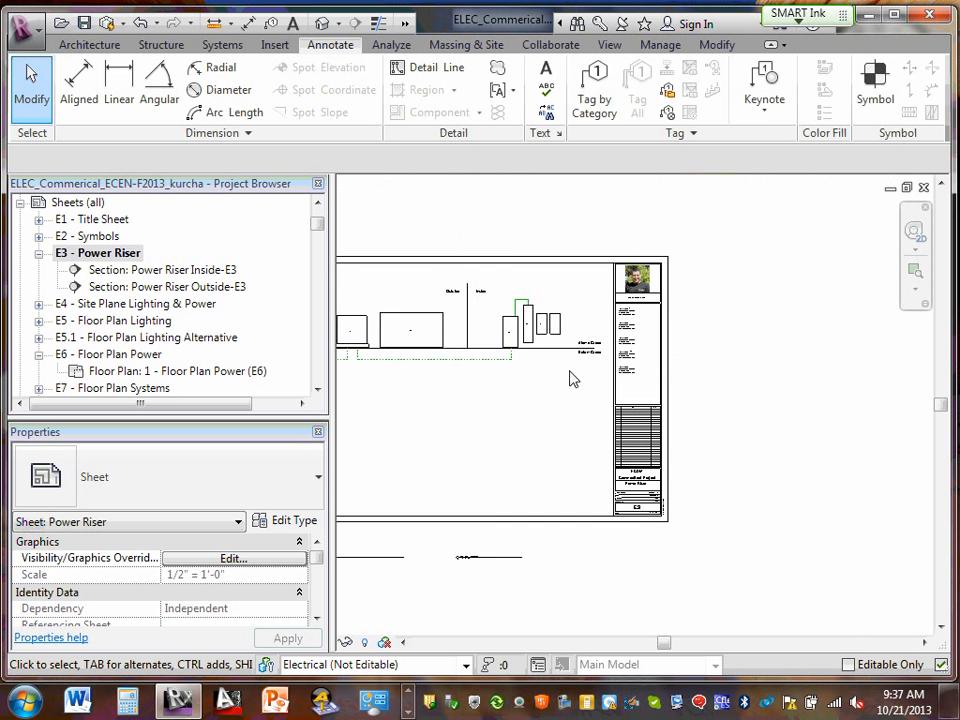
{"action": "scroll", "coordinate": [579, 305], "scroll_direction": "up", "scroll_amount": 3}
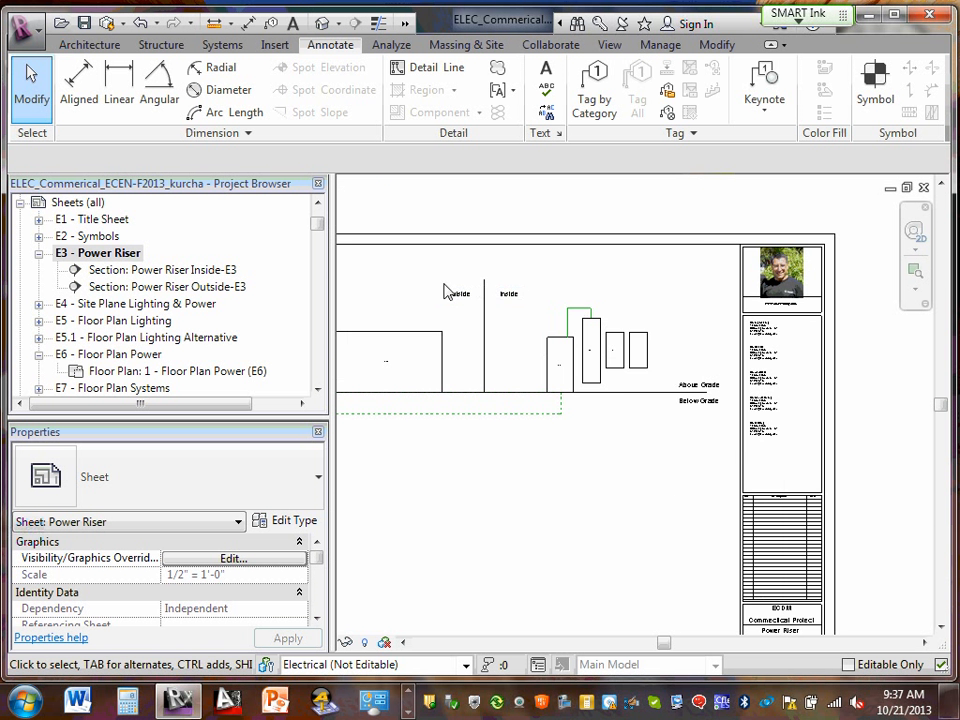
{"action": "scroll", "coordinate": [447, 291], "scroll_direction": "up", "scroll_amount": 4}
{"action": "scroll", "coordinate": [467, 311], "scroll_direction": "down", "scroll_amount": 3}
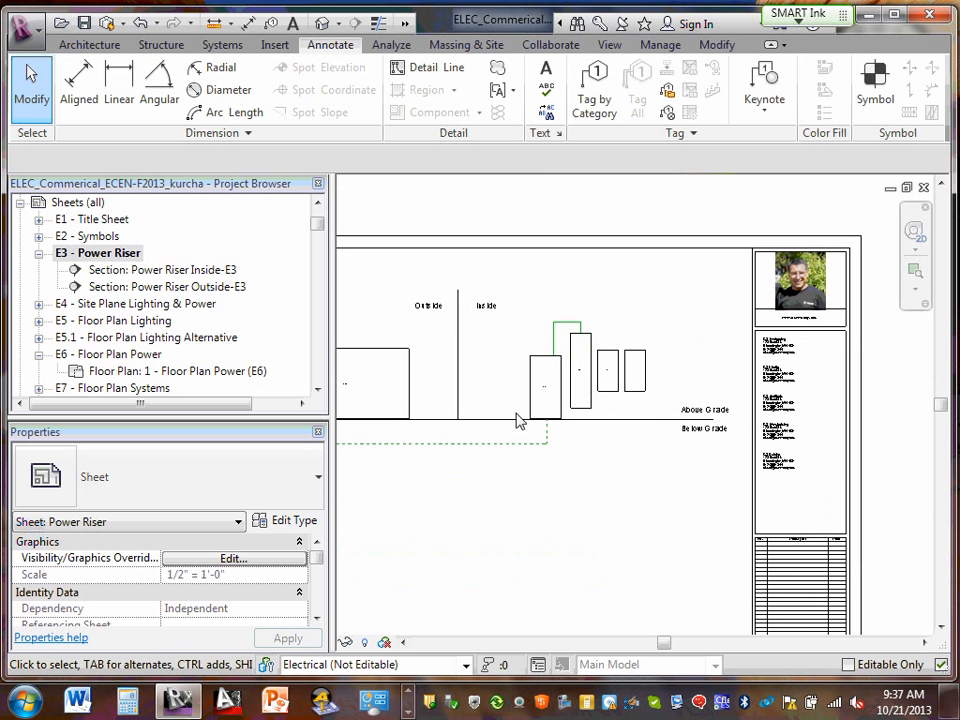
{"action": "scroll", "coordinate": [530, 433], "scroll_direction": "up", "scroll_amount": 2}
{"action": "scroll", "coordinate": [541, 456], "scroll_direction": "down", "scroll_amount": 3}
{"action": "scroll", "coordinate": [517, 497], "scroll_direction": "up", "scroll_amount": 4}
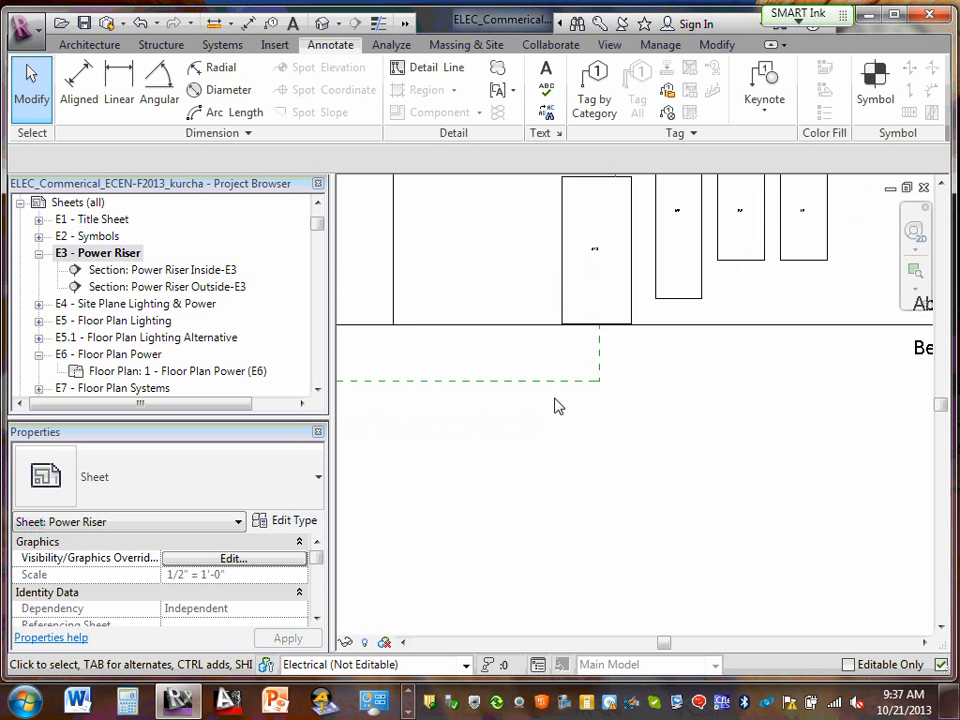
{"action": "scroll", "coordinate": [568, 390], "scroll_direction": "down", "scroll_amount": 4}
{"action": "scroll", "coordinate": [600, 378], "scroll_direction": "up", "scroll_amount": 6}
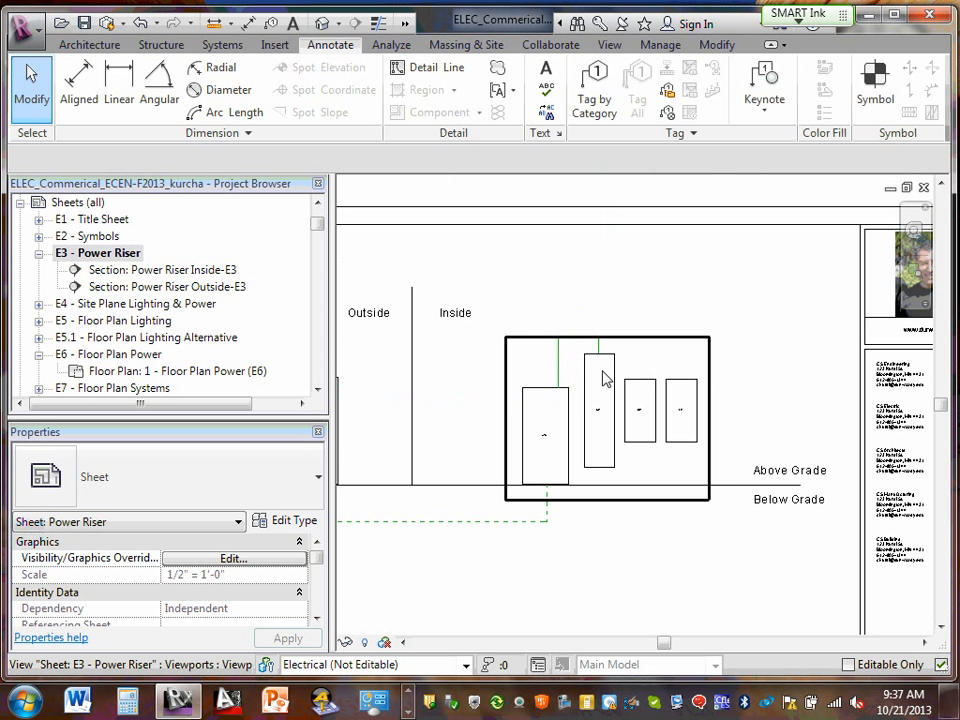
{"action": "scroll", "coordinate": [605, 400], "scroll_direction": "down", "scroll_amount": 6}
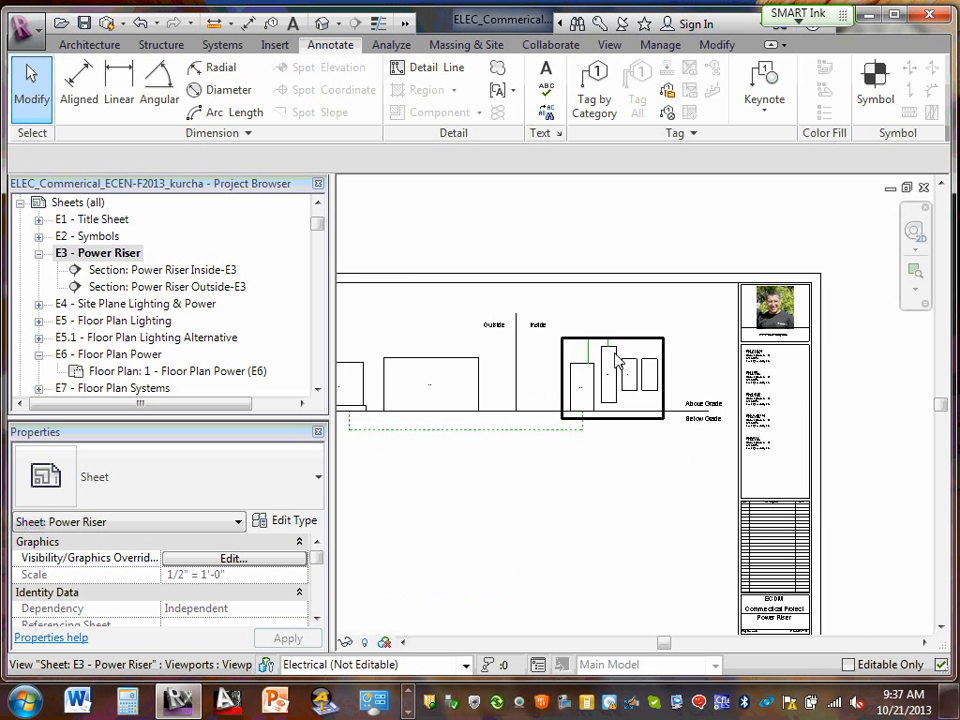
{"action": "scroll", "coordinate": [545, 462], "scroll_direction": "down", "scroll_amount": 1}
{"action": "middle_click_drag", "start_coordinate": [516, 480], "coordinate": [578, 417]}
{"action": "scroll", "coordinate": [486, 424], "scroll_direction": "up", "scroll_amount": 2}
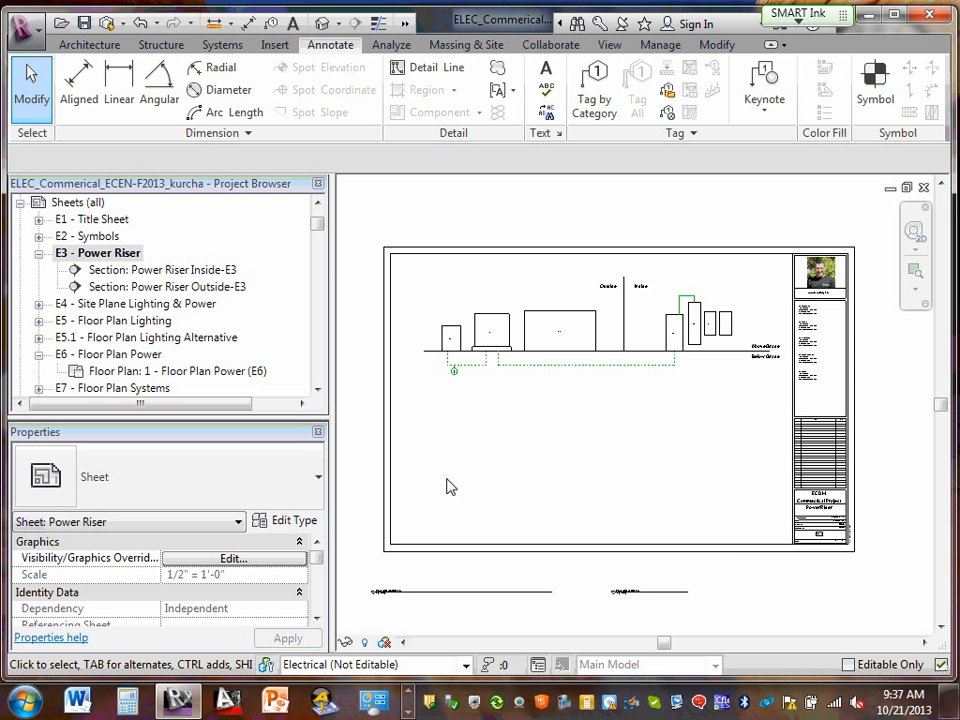
{"action": "scroll", "coordinate": [476, 424], "scroll_direction": "down", "scroll_amount": 1}
{"action": "scroll", "coordinate": [470, 505], "scroll_direction": "up", "scroll_amount": 3}
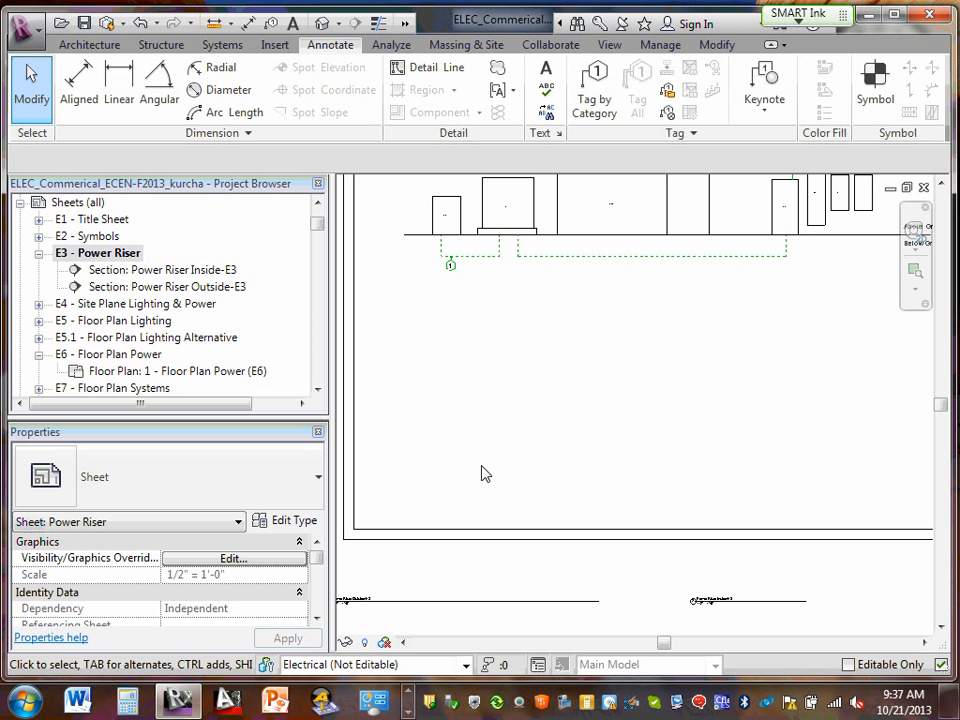
{"action": "left_click", "coordinate": [409, 700]}
{"action": "left_click", "coordinate": [409, 707]}
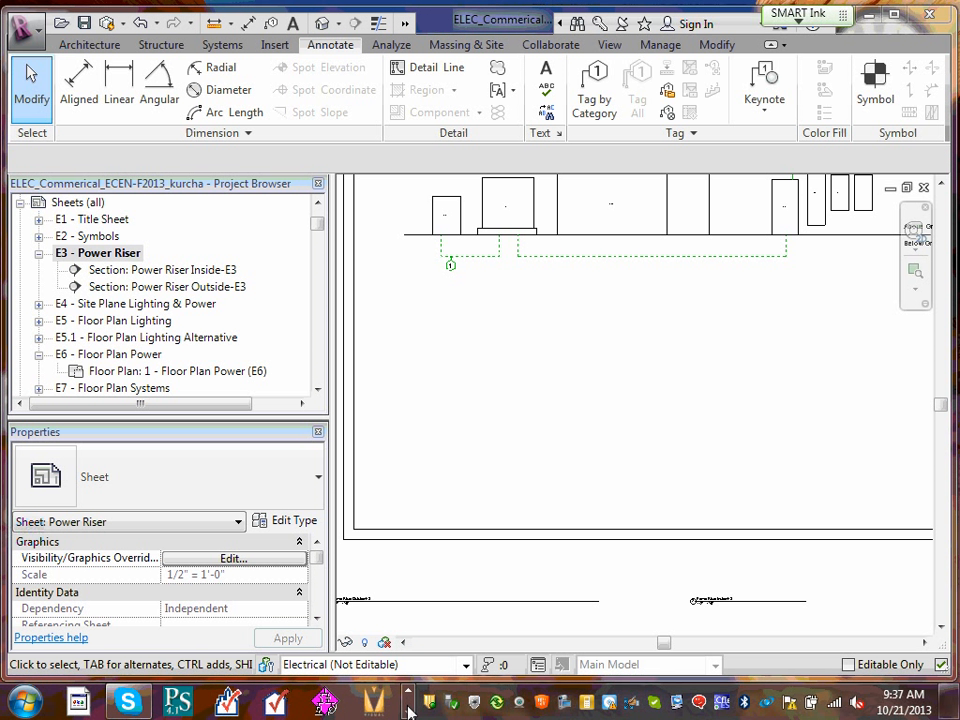
{"action": "left_click", "coordinate": [409, 707]}
{"action": "left_click", "coordinate": [284, 705]}
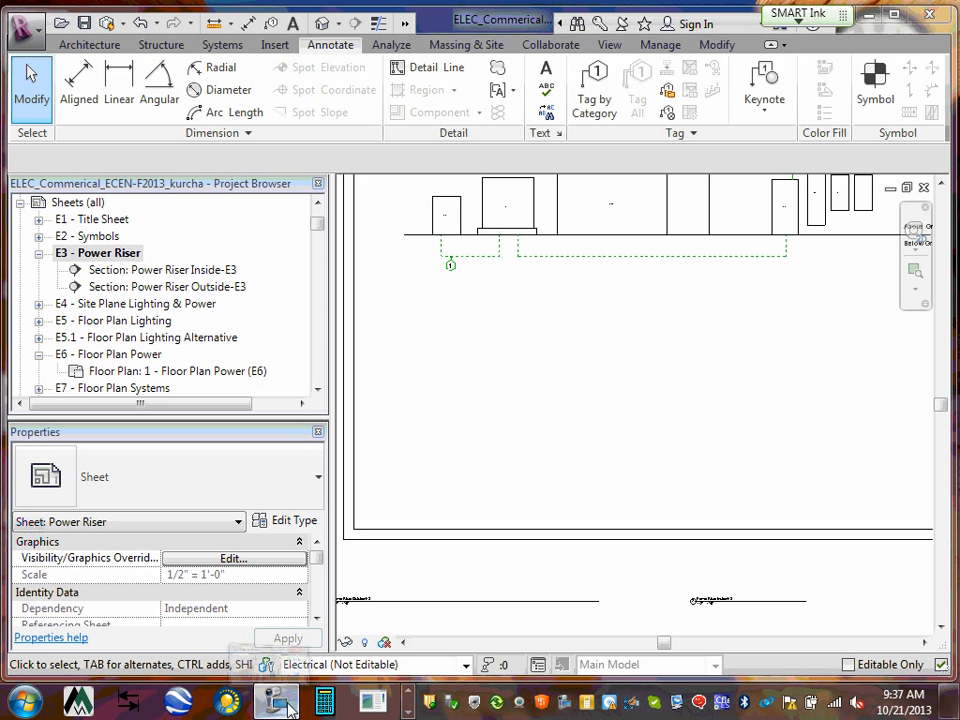
{"action": "left_click", "coordinate": [250, 668]}
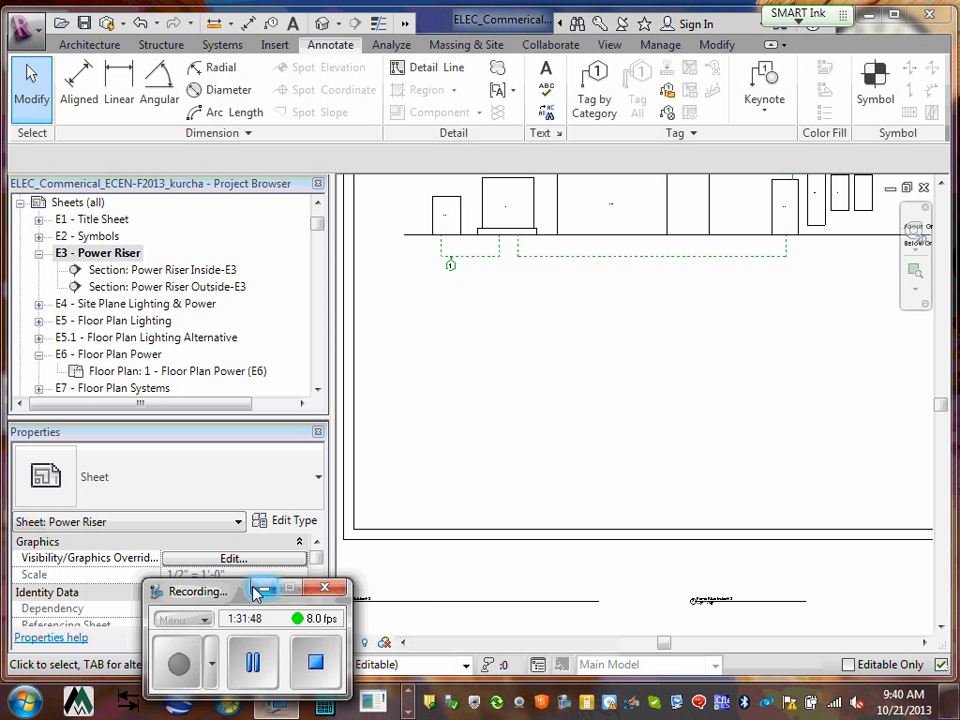
{"action": "left_click", "coordinate": [264, 588]}
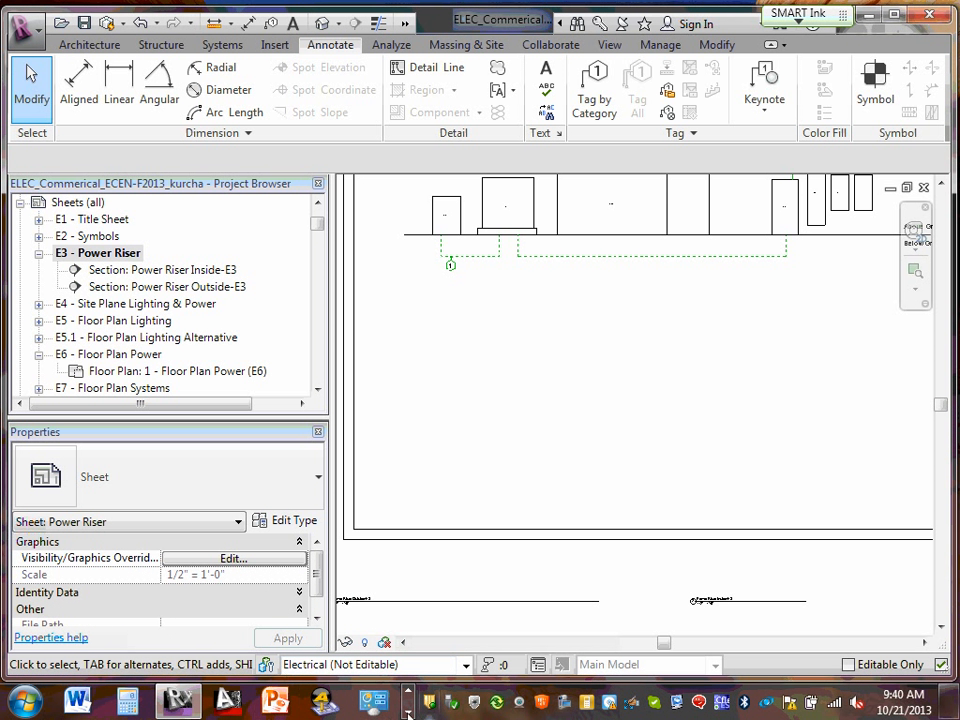
- Switch to SMART Notebook, examine the handwritten feeder schedule below the riser sketch, and return to the Revit sheet
{"action": "left_click", "coordinate": [408, 712]}
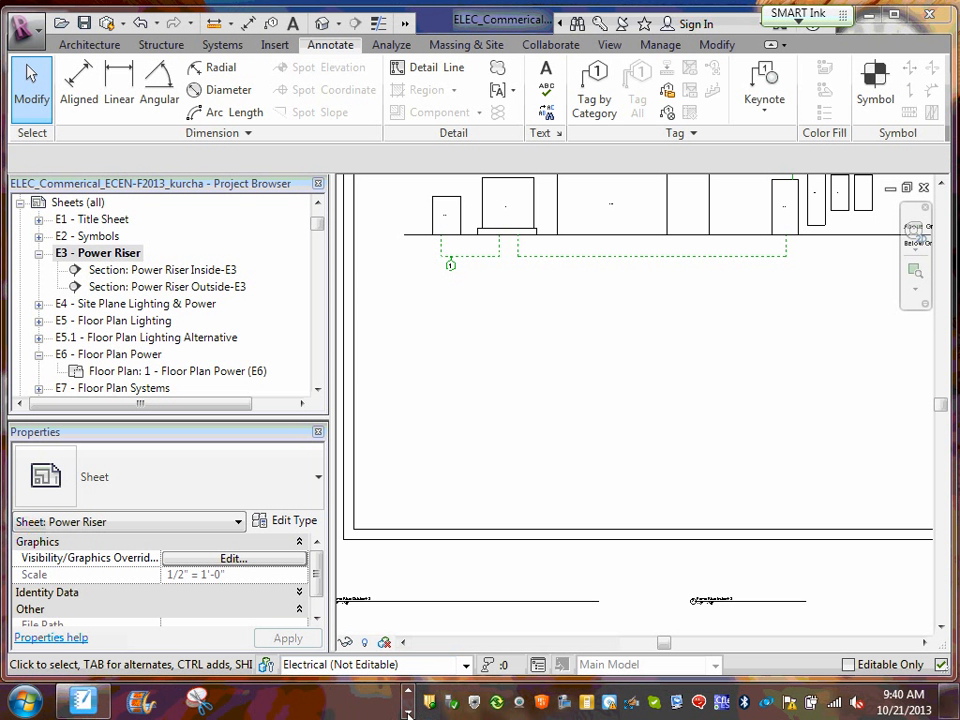
{"action": "left_click", "coordinate": [84, 700]}
{"action": "scroll", "coordinate": [283, 408], "scroll_direction": "down", "scroll_amount": 3}
{"action": "scroll", "coordinate": [283, 408], "scroll_direction": "down", "scroll_amount": 1}
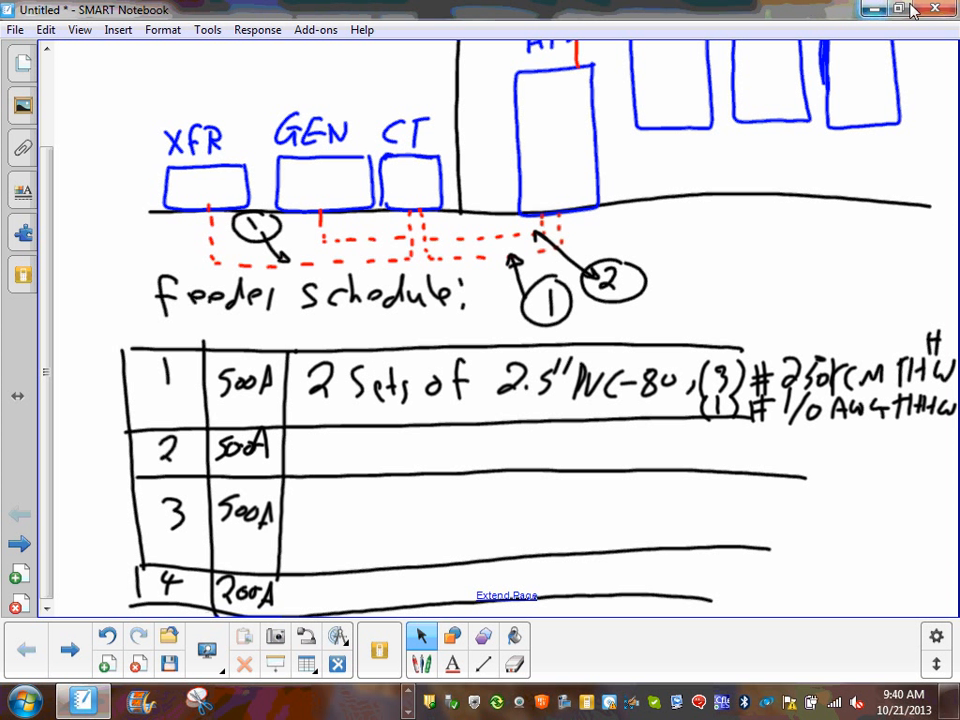
{"action": "left_click", "coordinate": [875, 10]}
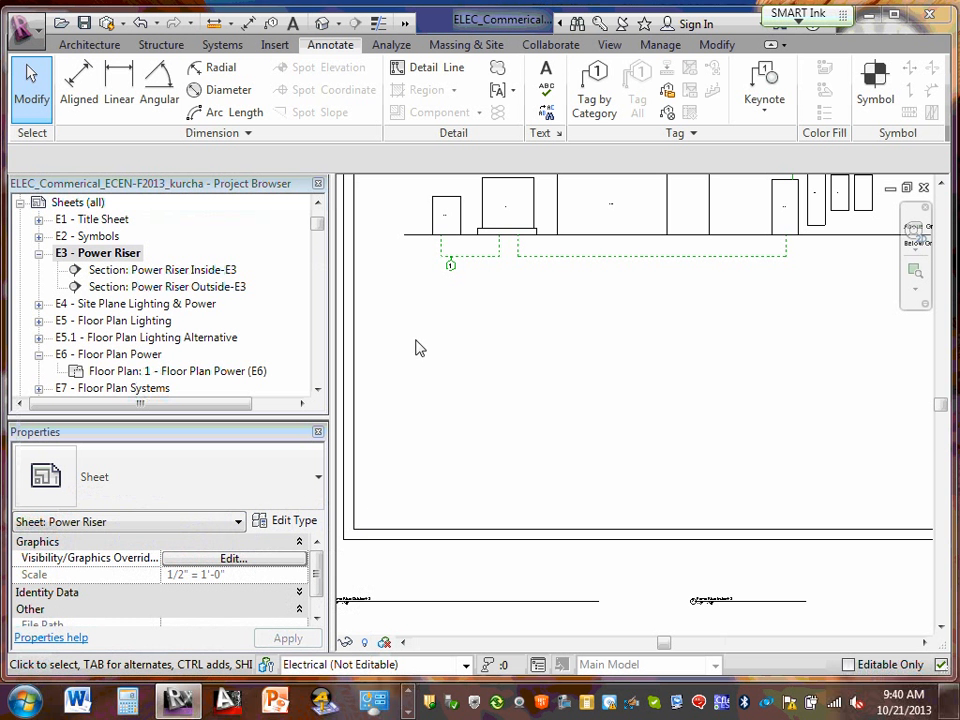
{"action": "scroll", "coordinate": [597, 401], "scroll_direction": "down", "scroll_amount": 3}
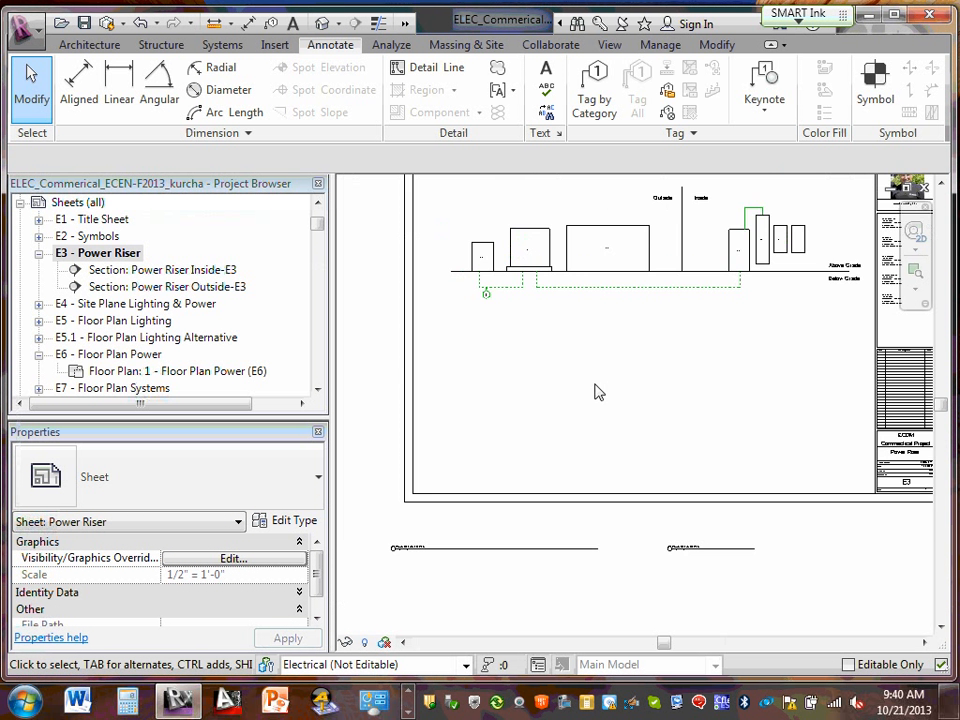
{"action": "scroll", "coordinate": [589, 364], "scroll_direction": "up", "scroll_amount": 2}
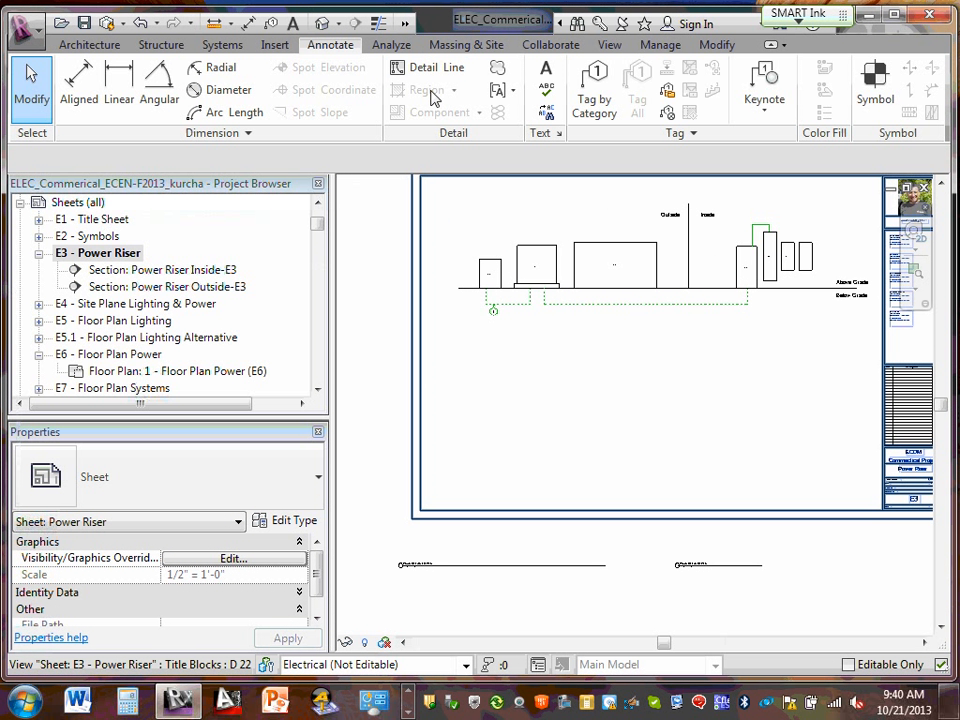
{"action": "left_click", "coordinate": [405, 70]}
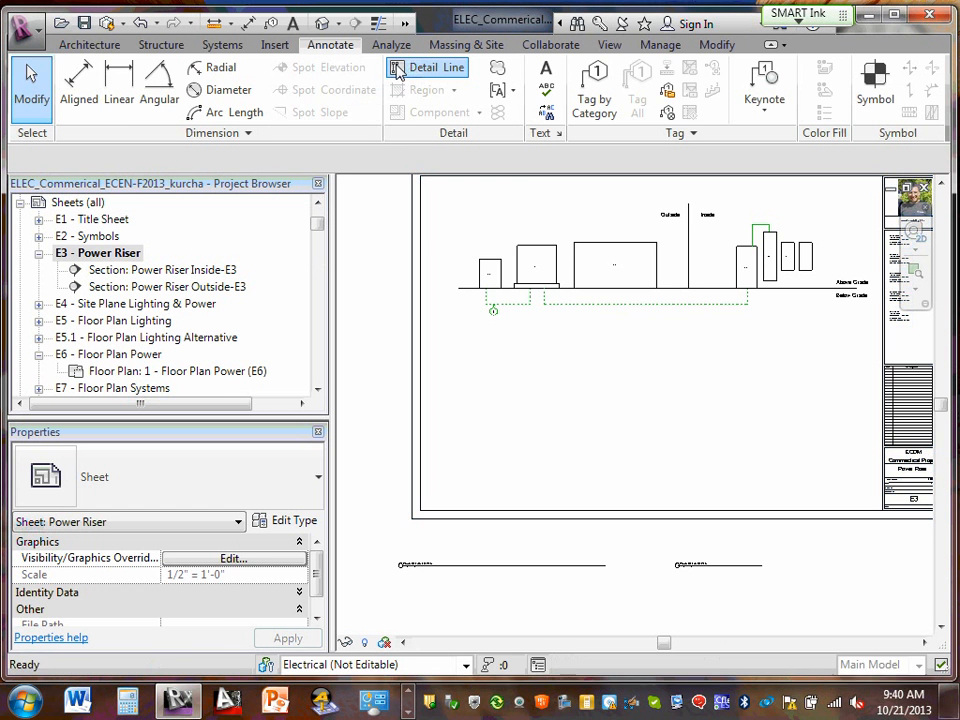
{"action": "scroll", "coordinate": [466, 372], "scroll_direction": "up", "scroll_amount": 2}
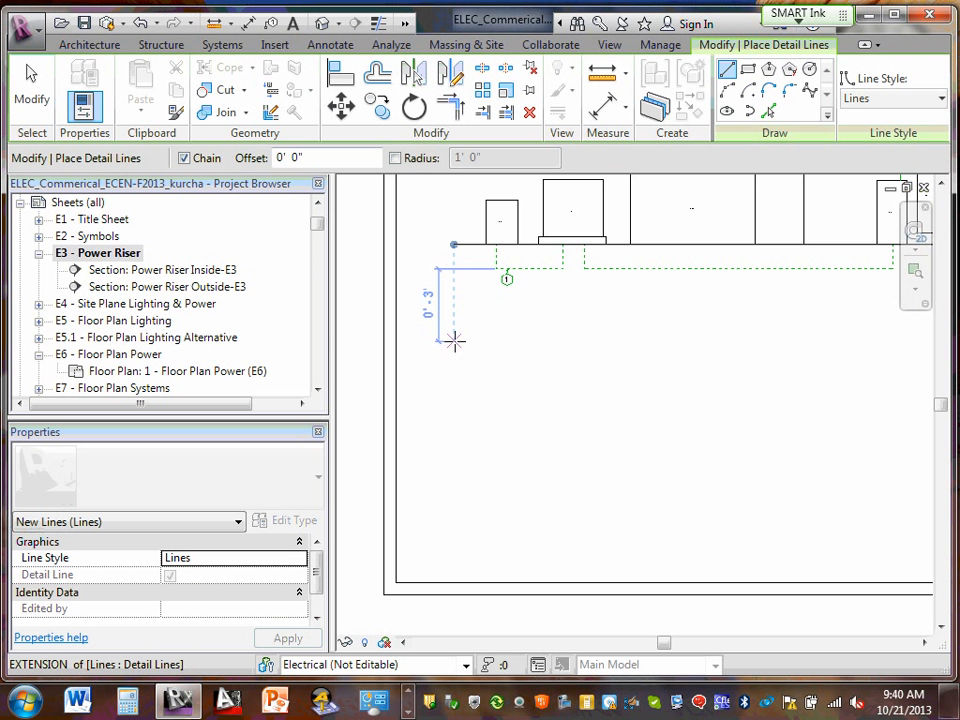
{"action": "key", "text": "Escape"}
{"action": "key", "text": "Escape"}
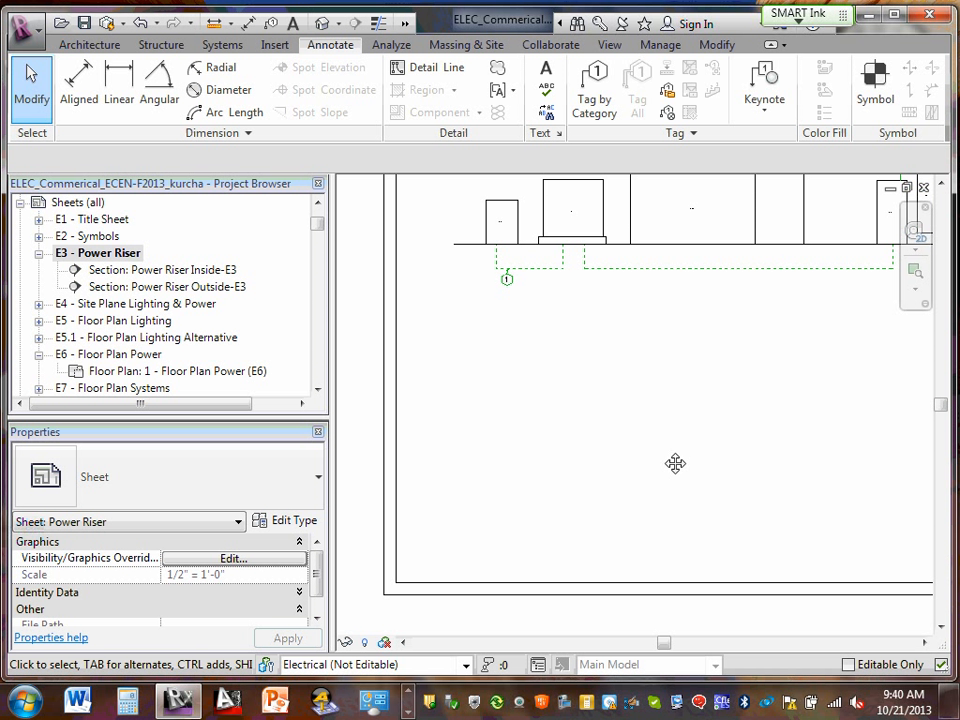
- Draw a horizontal detail line about 1'-3" long below the riser diagram, starting in line with the grade line's left end
{"action": "left_click", "coordinate": [926, 643]}
{"action": "left_click", "coordinate": [926, 643]}
{"action": "left_click", "coordinate": [926, 643]}
{"action": "scroll", "coordinate": [753, 435], "scroll_direction": "down", "scroll_amount": 2}
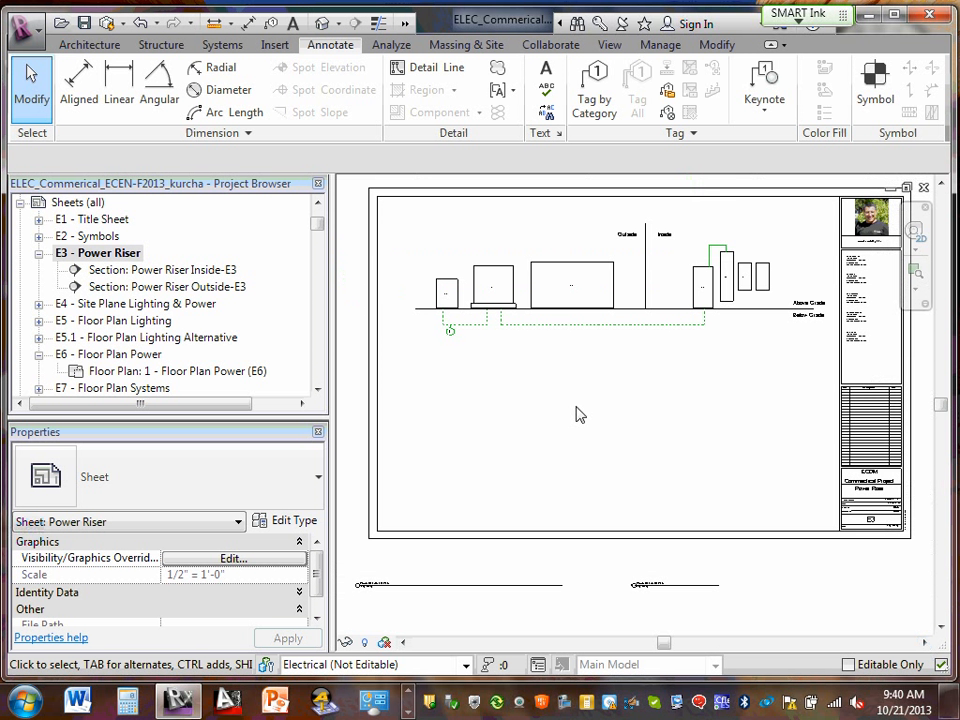
{"action": "left_click", "coordinate": [403, 76]}
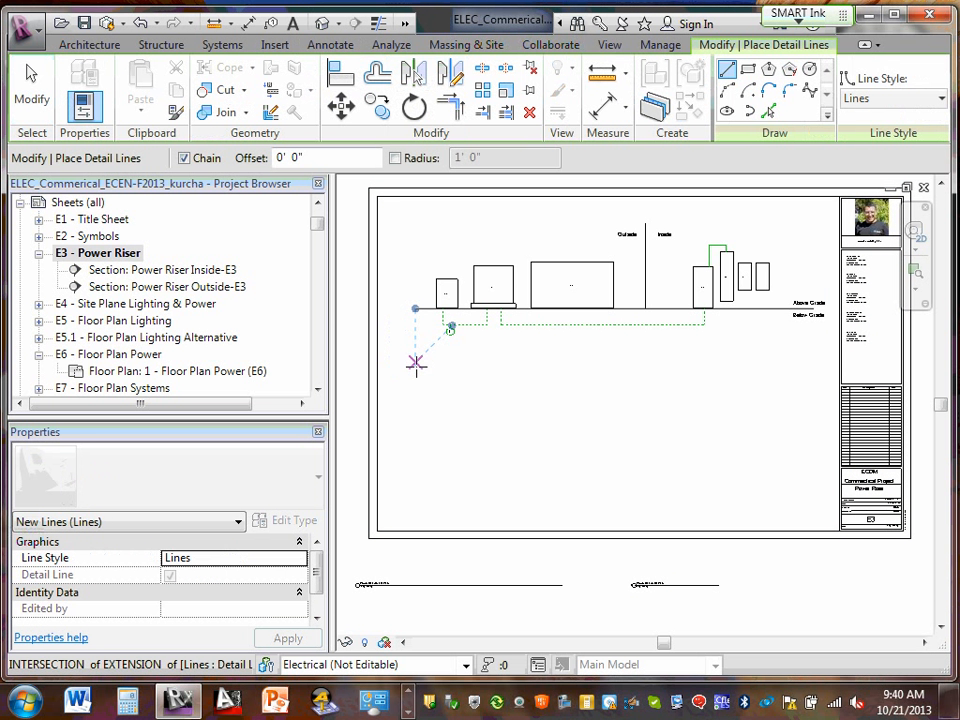
{"action": "left_click", "coordinate": [415, 308]}
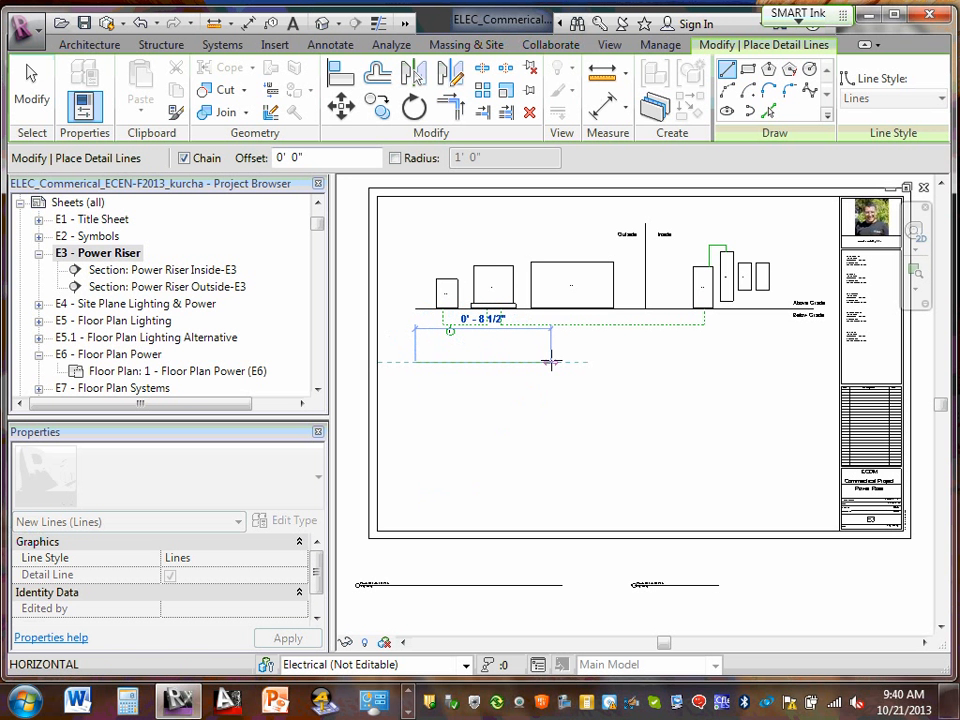
{"action": "left_click", "coordinate": [655, 360]}
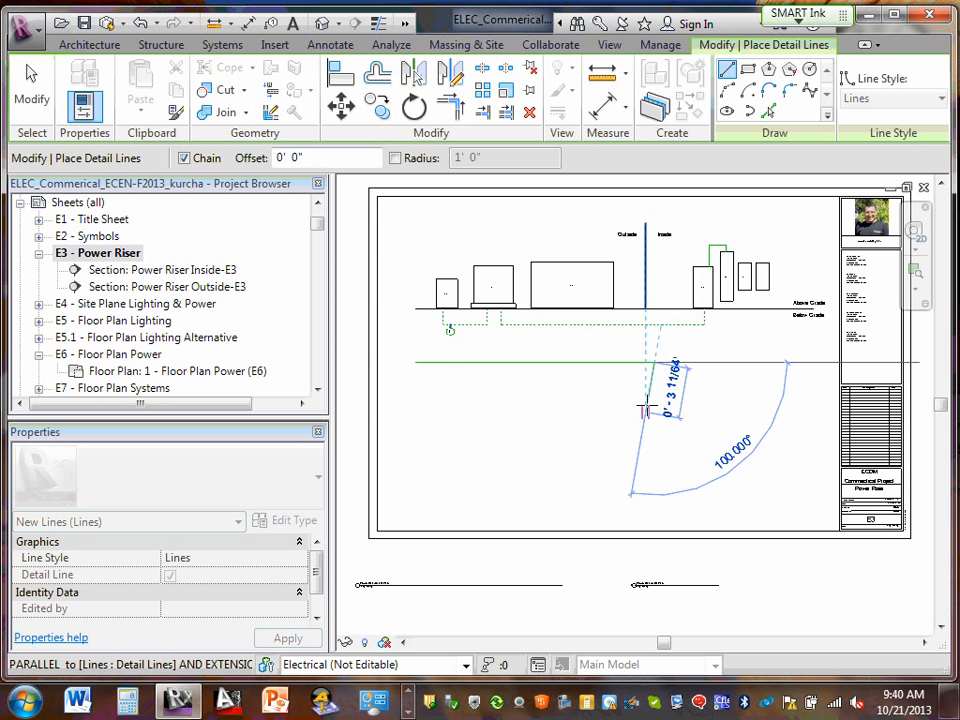
{"action": "key", "text": "Escape"}
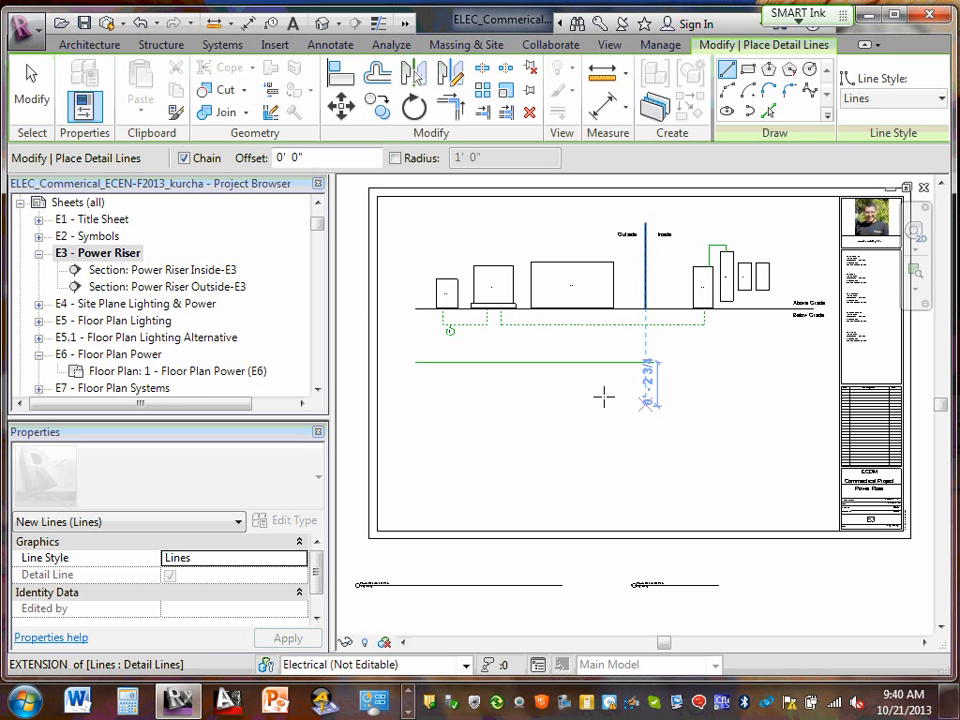
{"action": "key", "text": "Escape"}
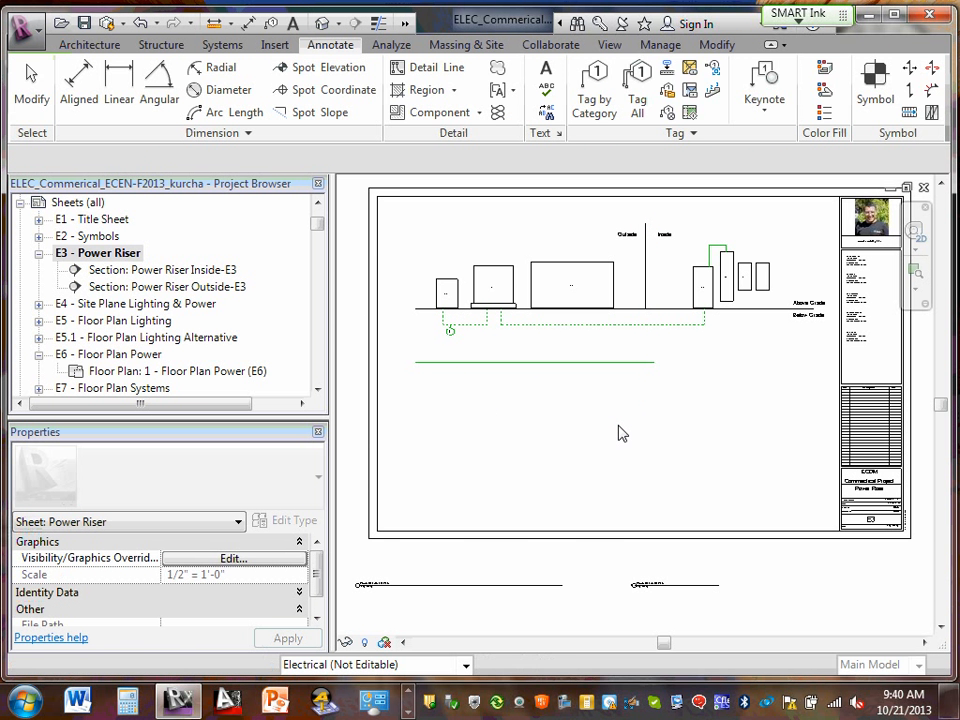
- Place a 1/4" Arial text note reading "1" just under the left end of the new horizontal line
{"action": "left_click", "coordinate": [546, 76]}
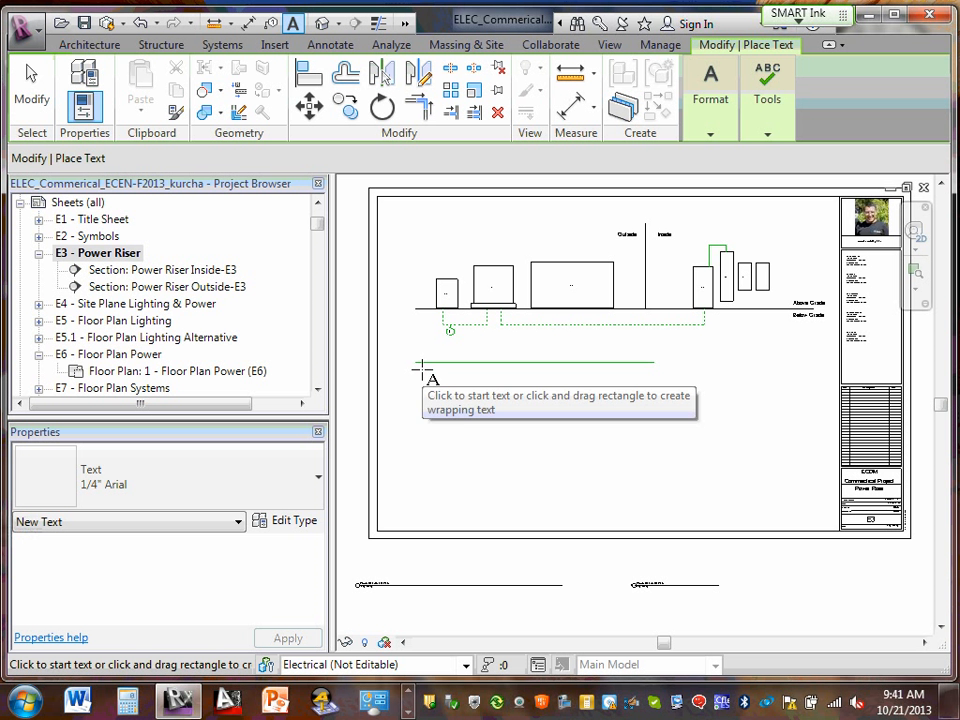
{"action": "left_click", "coordinate": [422, 368]}
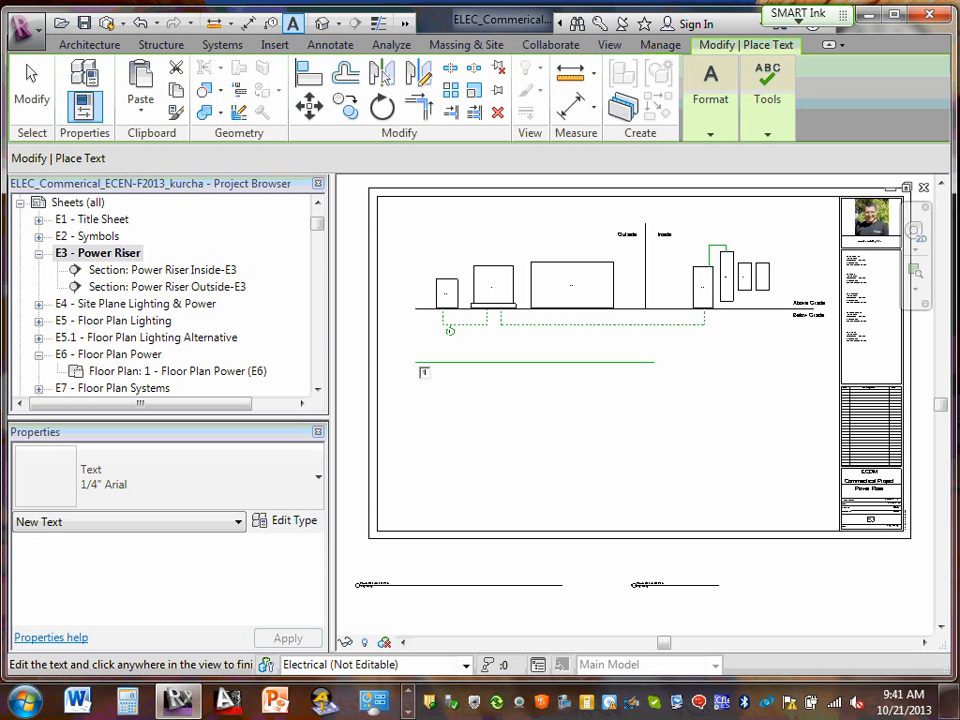
{"action": "left_click", "coordinate": [432, 418]}
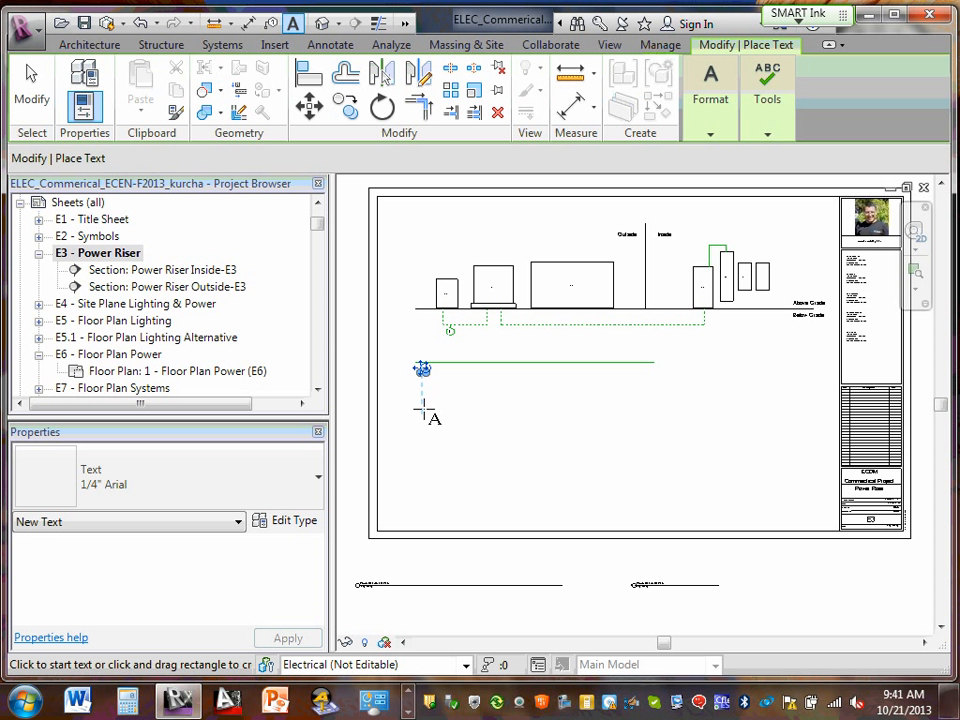
{"action": "key", "text": "Escape"}
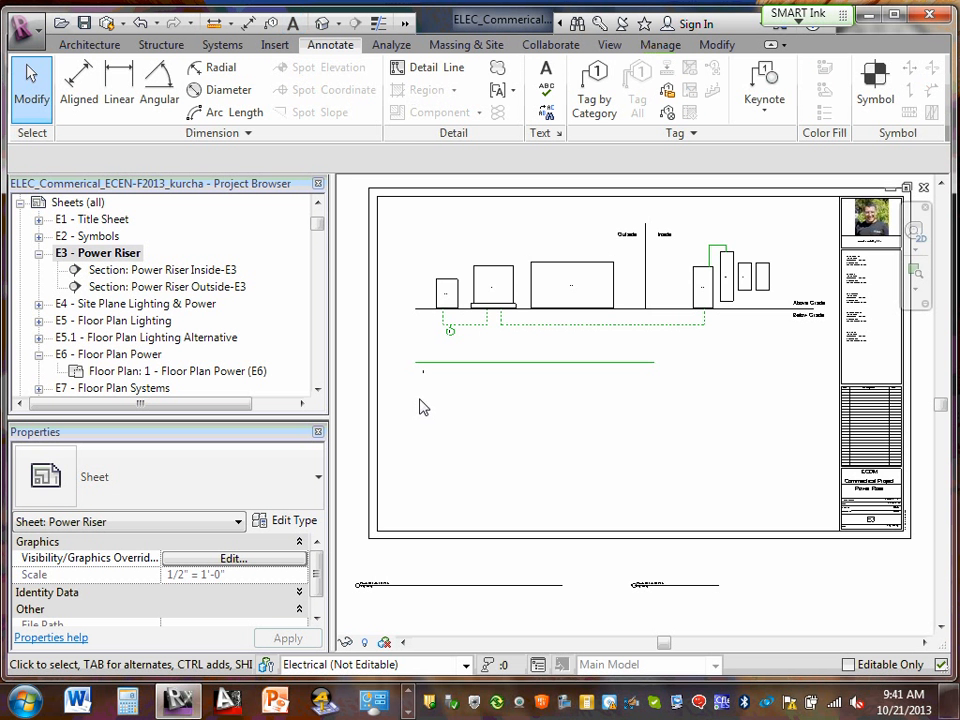
- Move the "1" text note slightly up, closer to the horizontal line above it
{"action": "scroll", "coordinate": [424, 369], "scroll_direction": "up", "scroll_amount": 5}
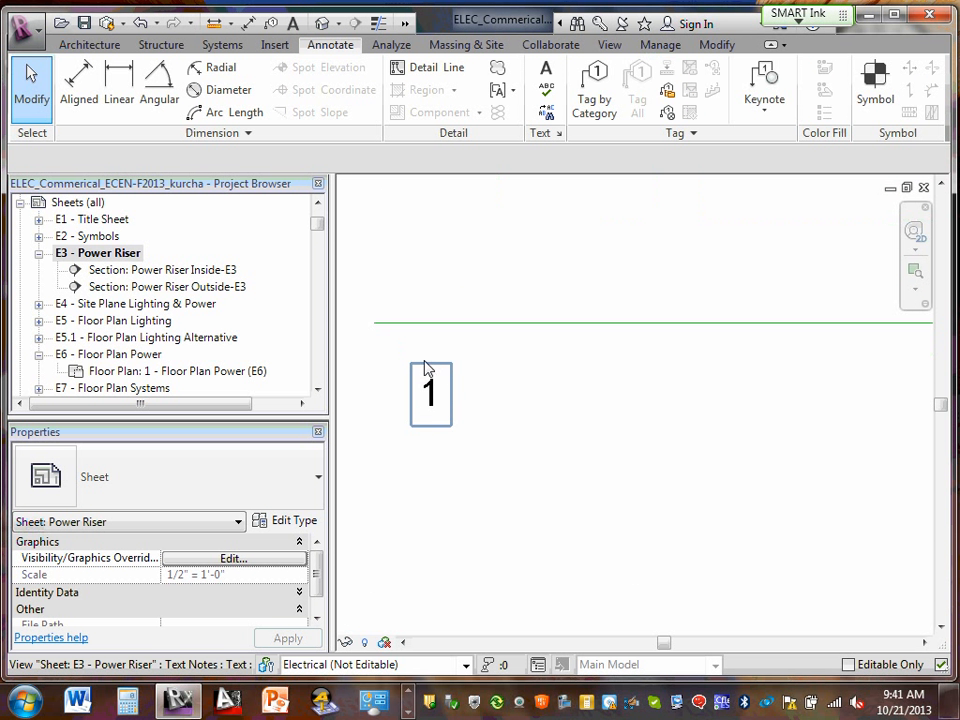
{"action": "left_click", "coordinate": [426, 374]}
{"action": "left_click_drag", "start_coordinate": [411, 364], "coordinate": [406, 346]}
{"action": "left_click", "coordinate": [474, 432]}
{"action": "scroll", "coordinate": [466, 428], "scroll_direction": "down", "scroll_amount": 2}
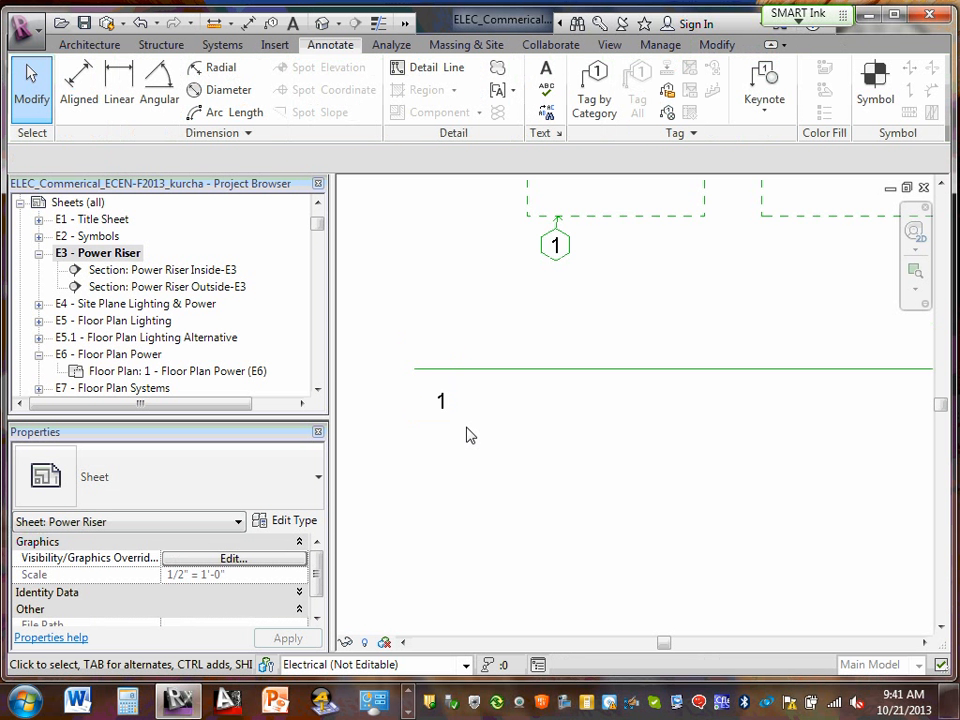
{"action": "scroll", "coordinate": [472, 440], "scroll_direction": "down", "scroll_amount": 3}
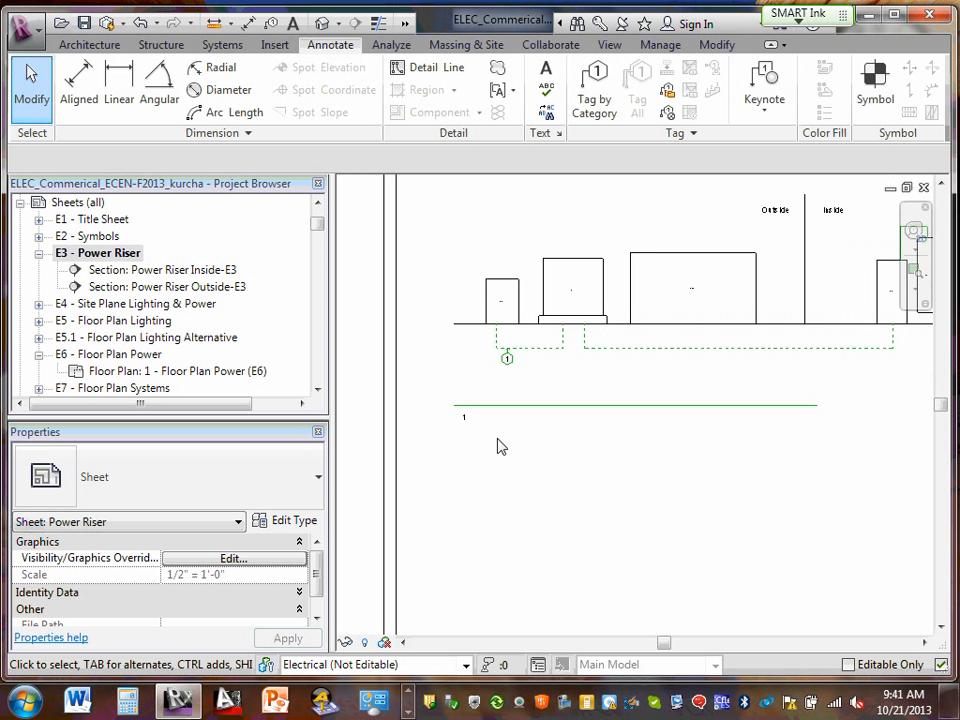
{"action": "middle_click_drag", "start_coordinate": [501, 447], "coordinate": [510, 416]}
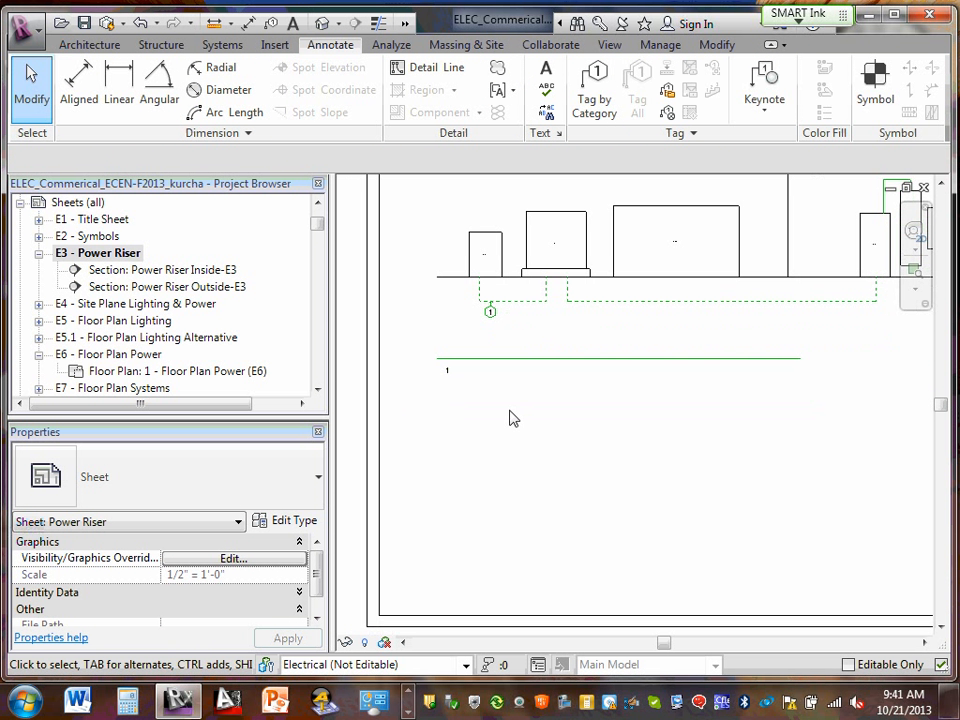
{"action": "left_click", "coordinate": [448, 373]}
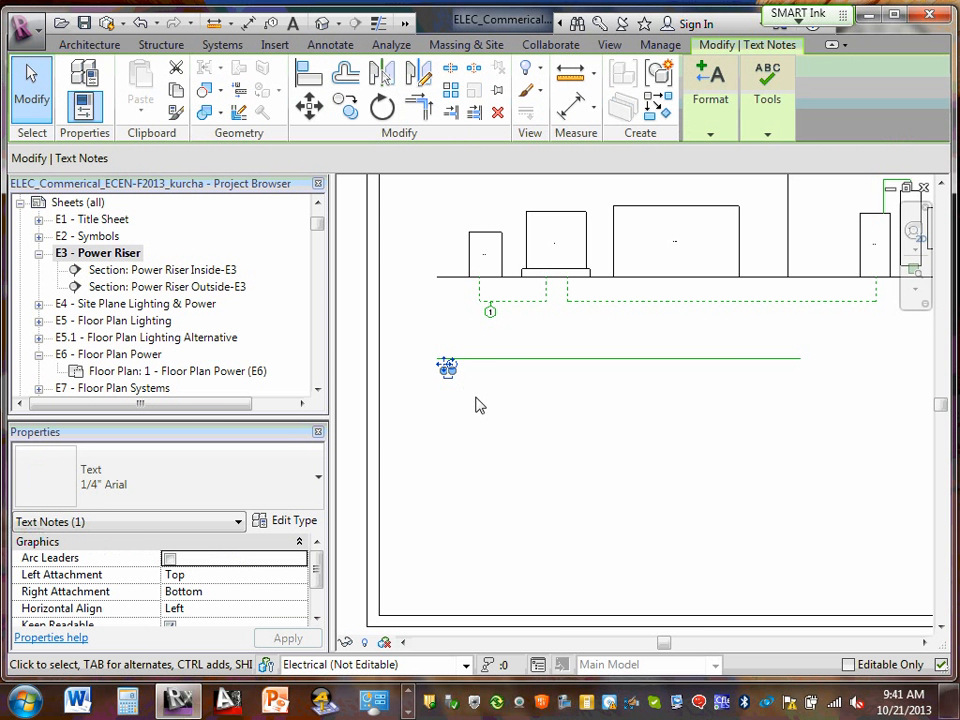
{"action": "key", "text": "Escape"}
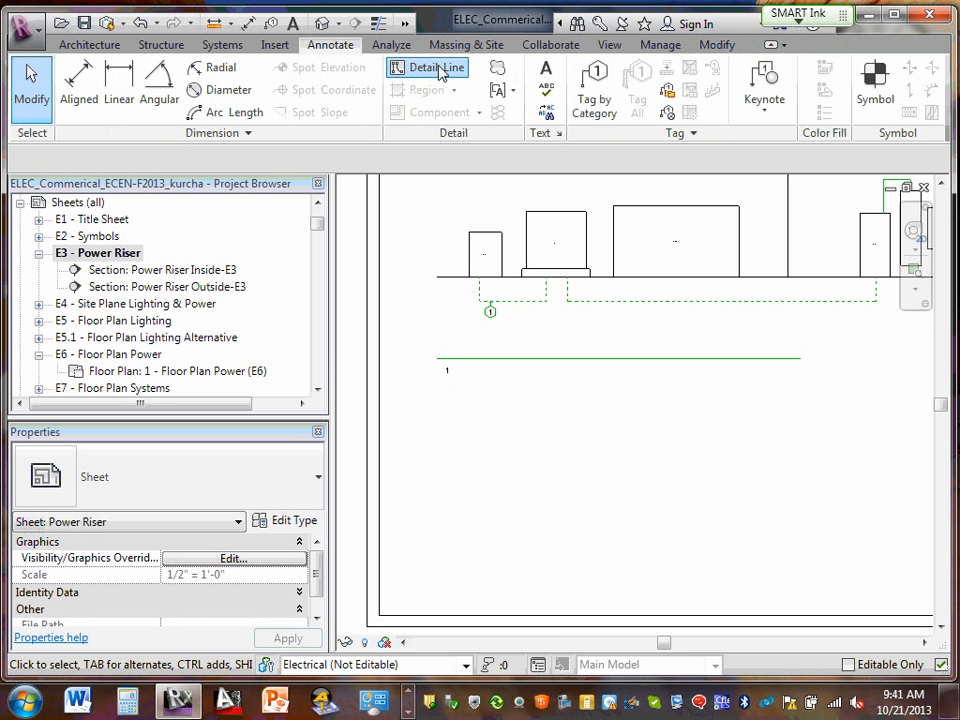
{"action": "left_click", "coordinate": [437, 68]}
{"action": "key", "text": "Escape"}
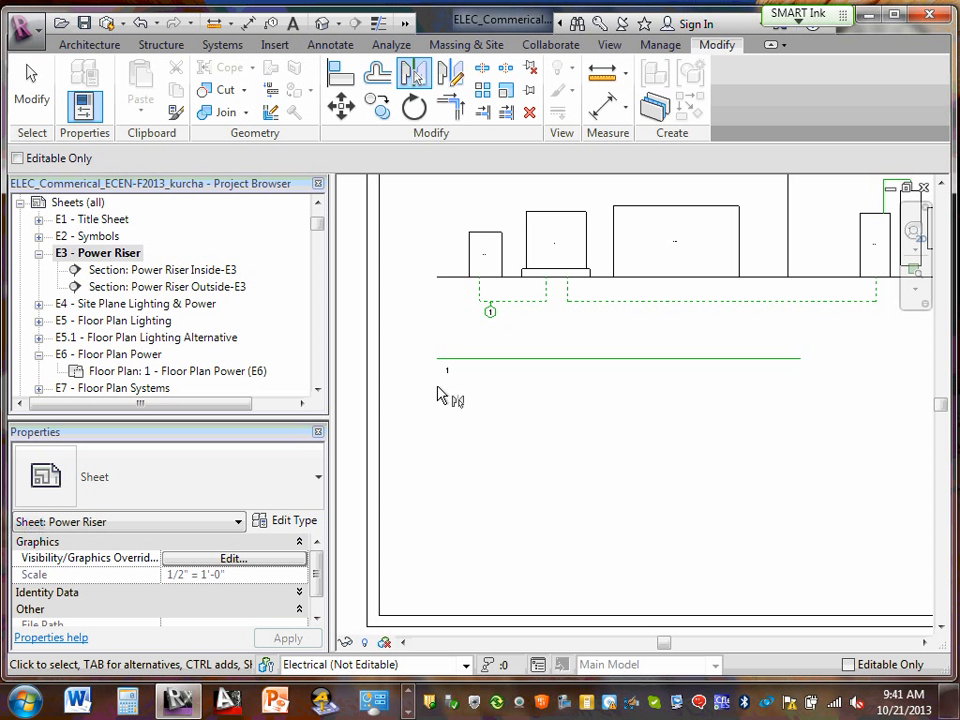
{"action": "key", "text": "Escape"}
{"action": "key", "text": "Escape"}
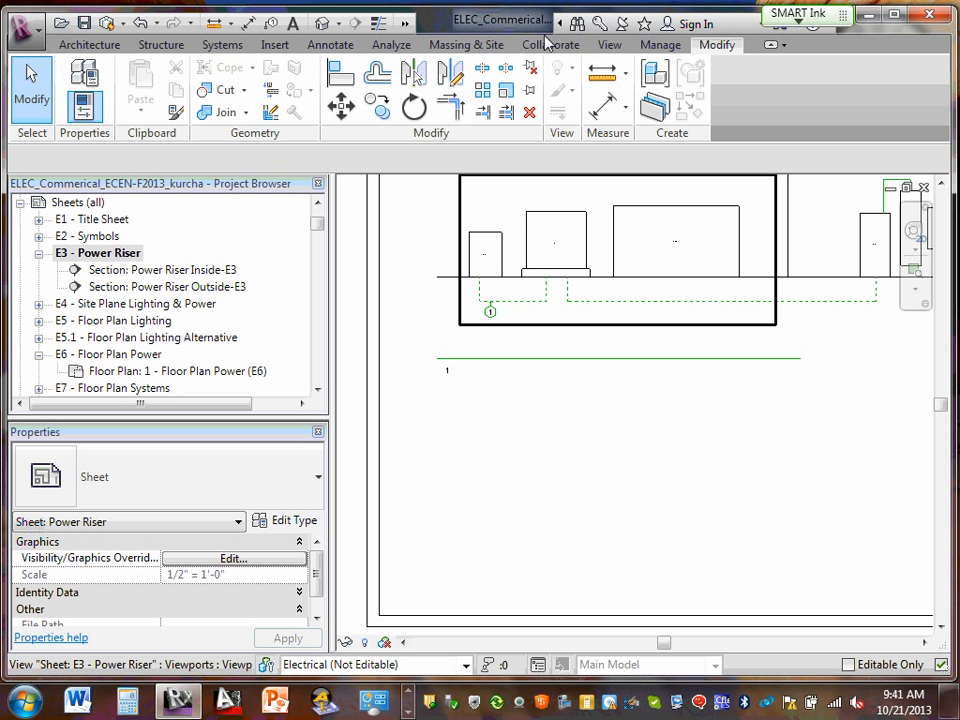
- Draw a second horizontal detail line 1'-3" long about 1" below the first, with both ends aligned to it, enclosing the "1" note
{"action": "left_click", "coordinate": [330, 45]}
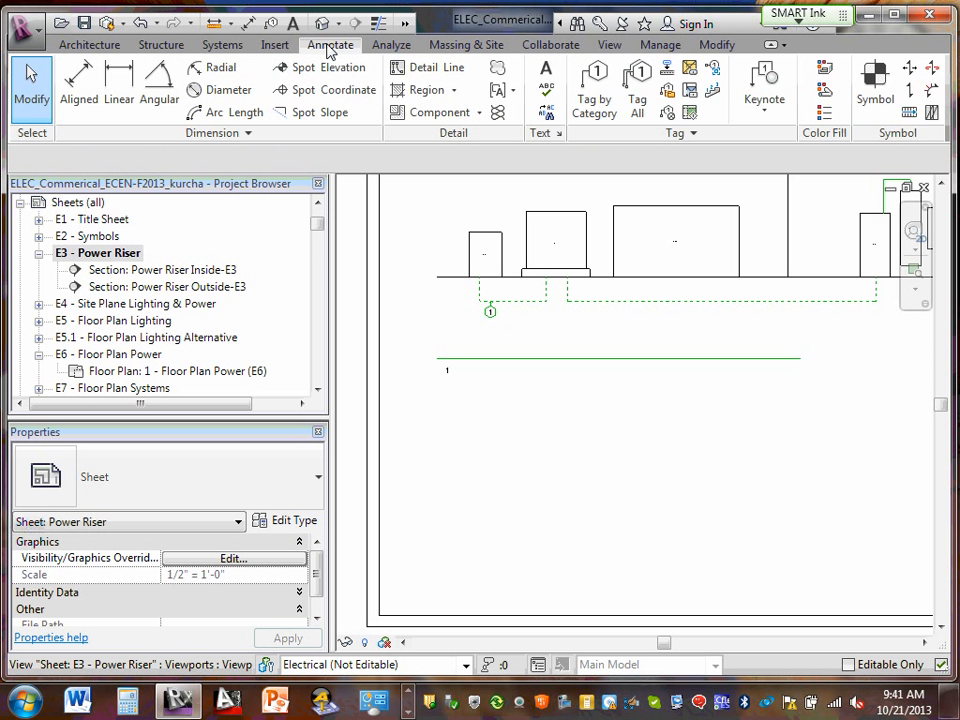
{"action": "left_click", "coordinate": [410, 76]}
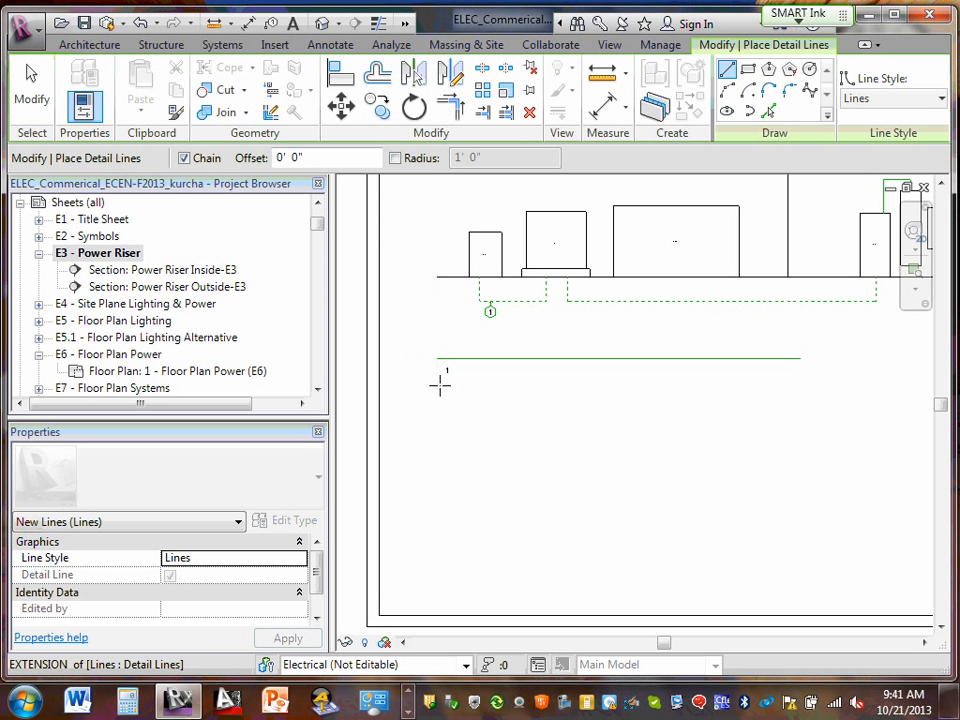
{"action": "left_click", "coordinate": [439, 382]}
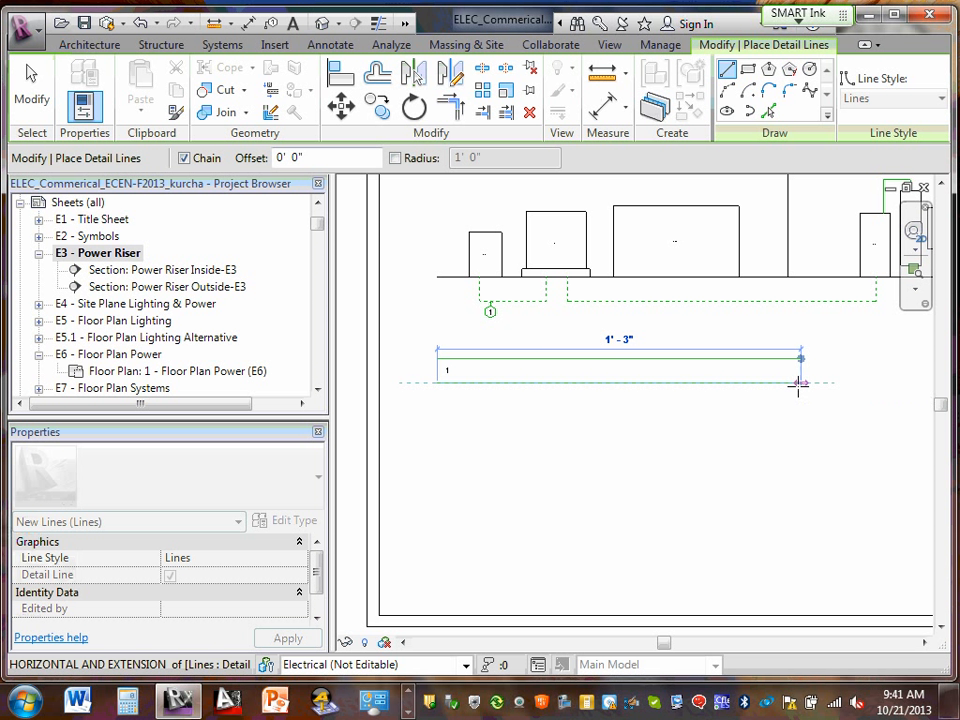
{"action": "left_click", "coordinate": [799, 382]}
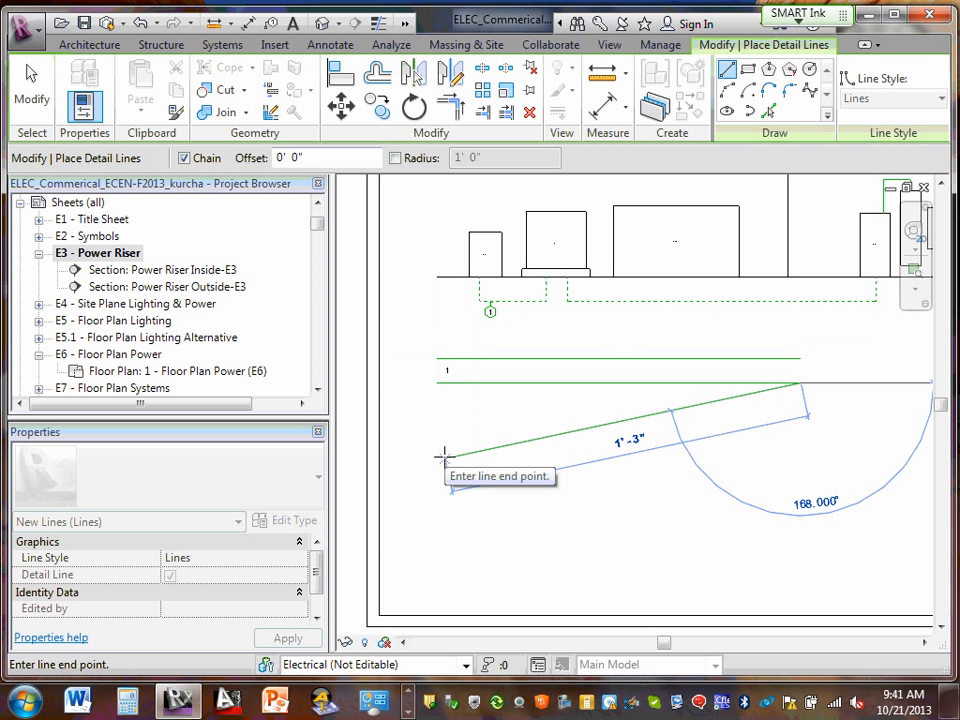
{"action": "key", "text": "Escape"}
{"action": "key", "text": "Escape"}
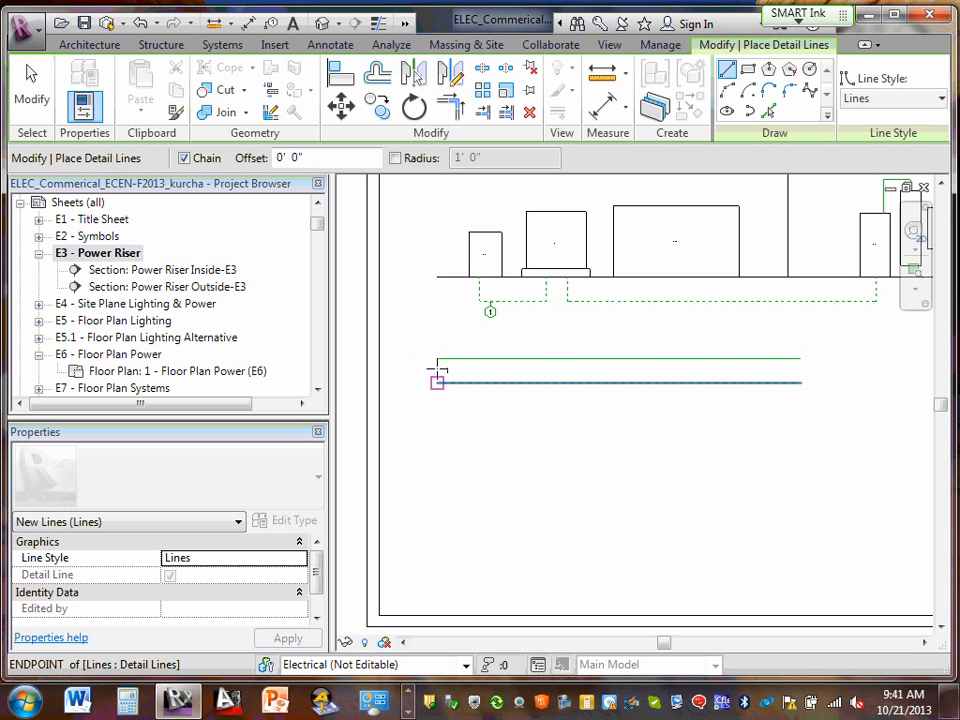
{"action": "key", "text": "Escape"}
{"action": "key", "text": "Escape"}
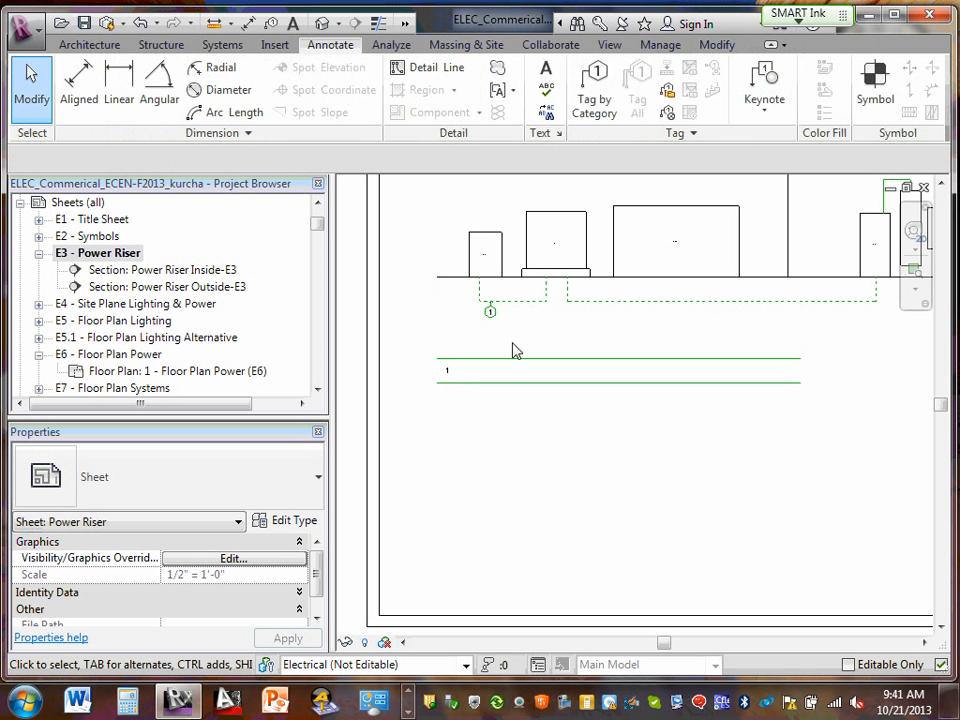
- Inspect the two horizontal table lines around the "1" note, checking their lengths and the spacing between them
{"action": "scroll", "coordinate": [445, 368], "scroll_direction": "up", "scroll_amount": 4}
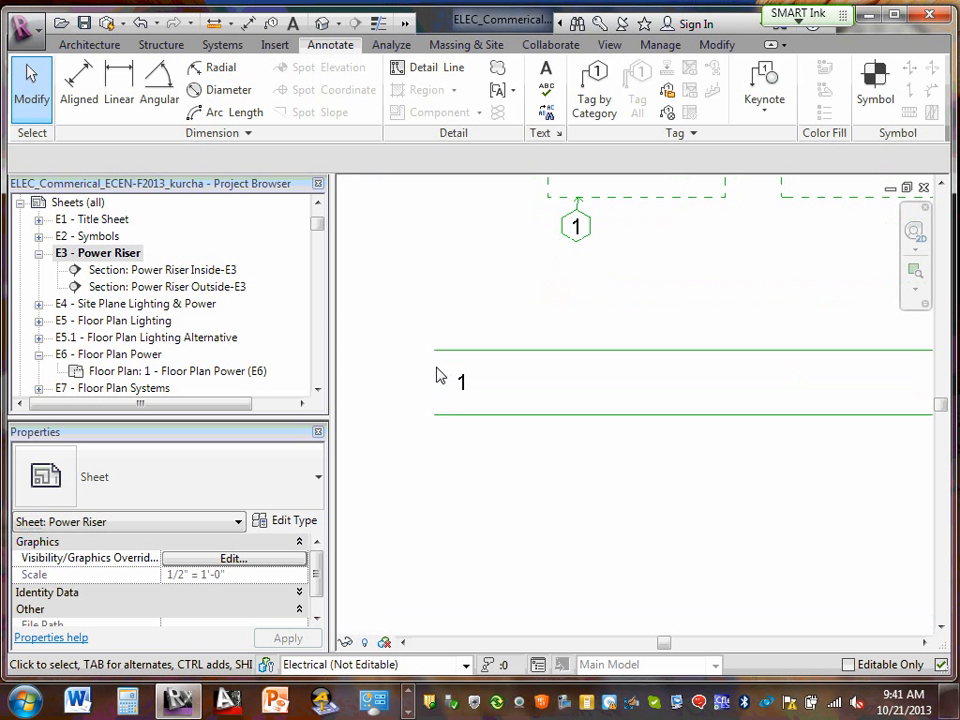
{"action": "scroll", "coordinate": [449, 374], "scroll_direction": "down", "scroll_amount": 1}
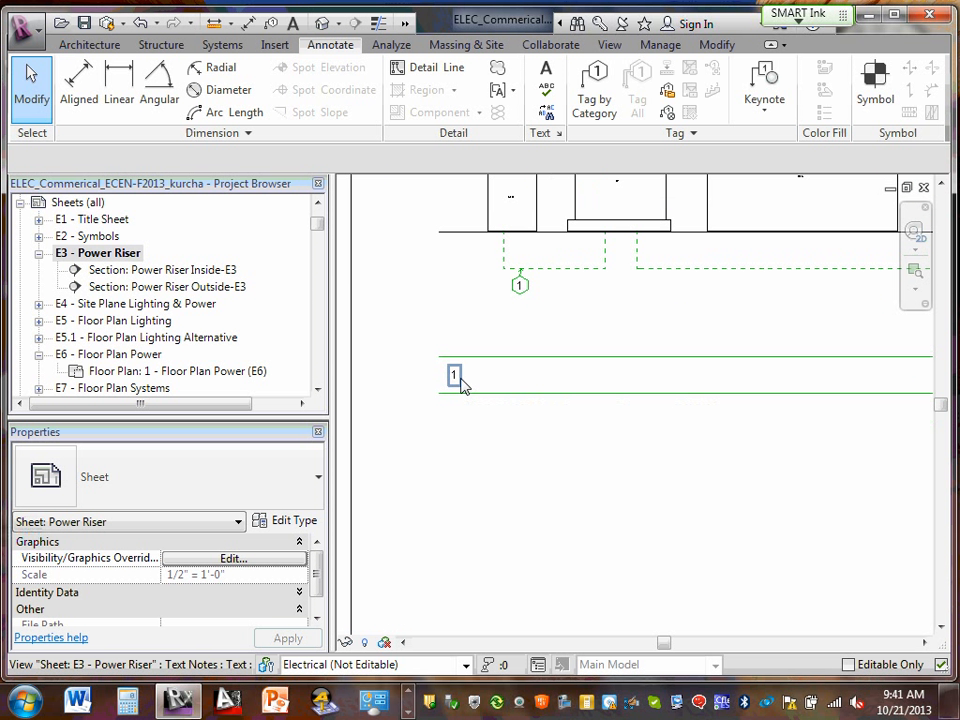
{"action": "scroll", "coordinate": [461, 385], "scroll_direction": "up", "scroll_amount": 2}
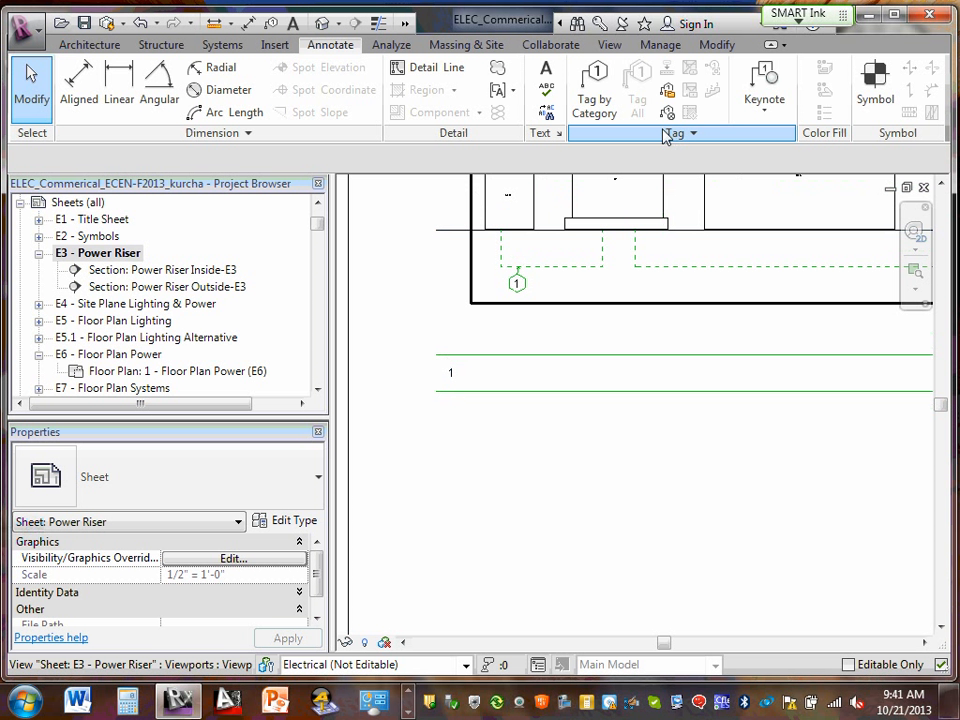
{"action": "left_click", "coordinate": [438, 360]}
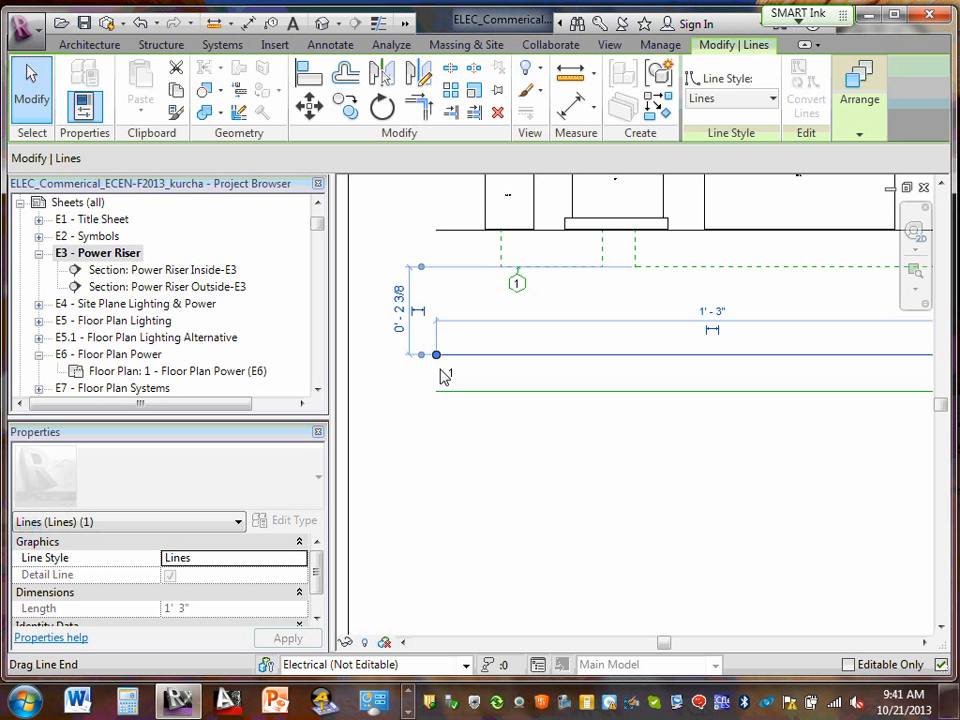
{"action": "left_click", "coordinate": [438, 393]}
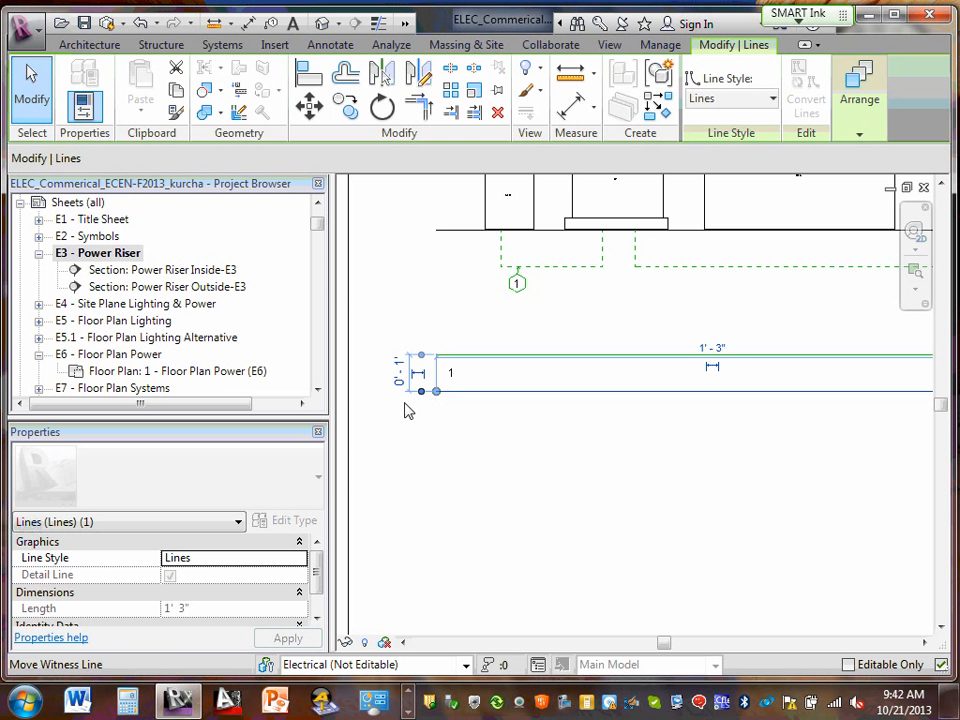
{"action": "key", "text": "Escape"}
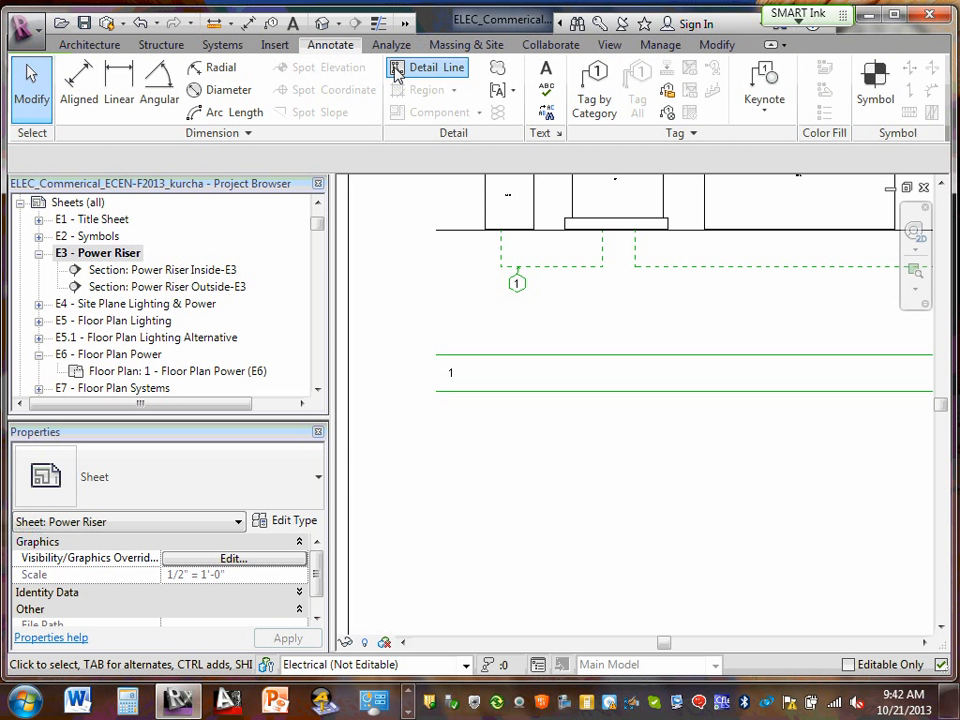
{"action": "key", "text": "d"}
{"action": "key", "text": "l"}
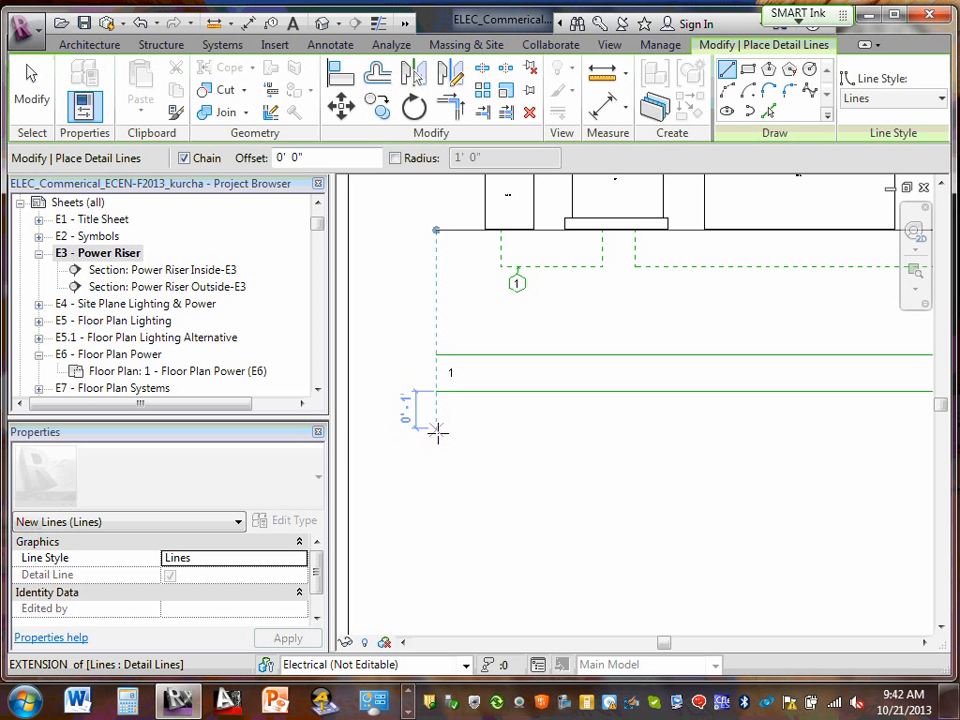
{"action": "left_click", "coordinate": [436, 435]}
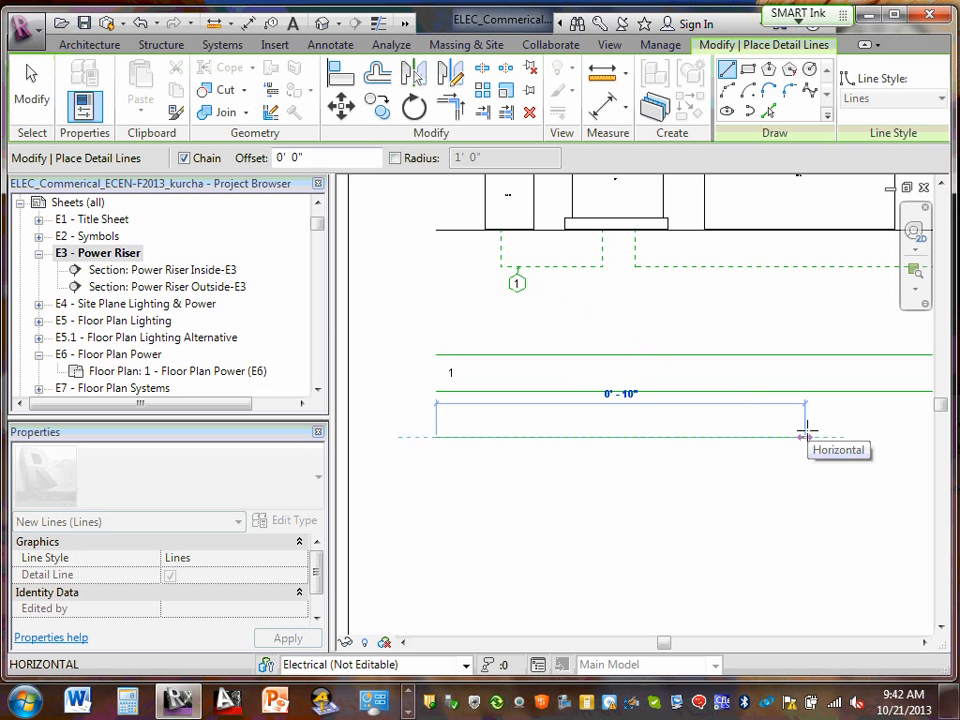
{"action": "key", "text": "Escape"}
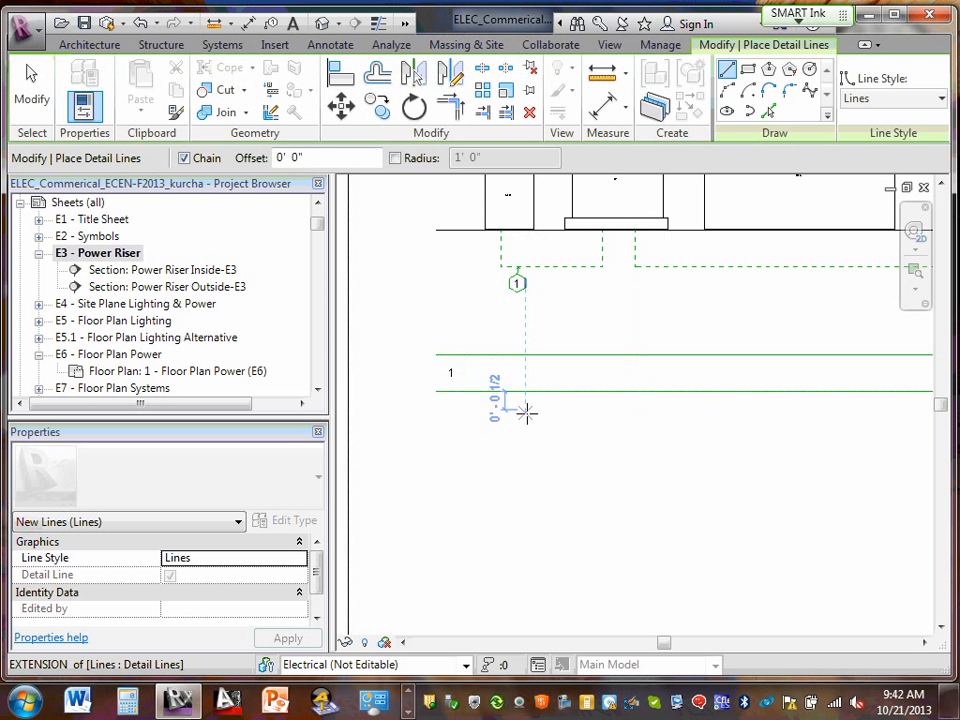
{"action": "key", "text": "Escape"}
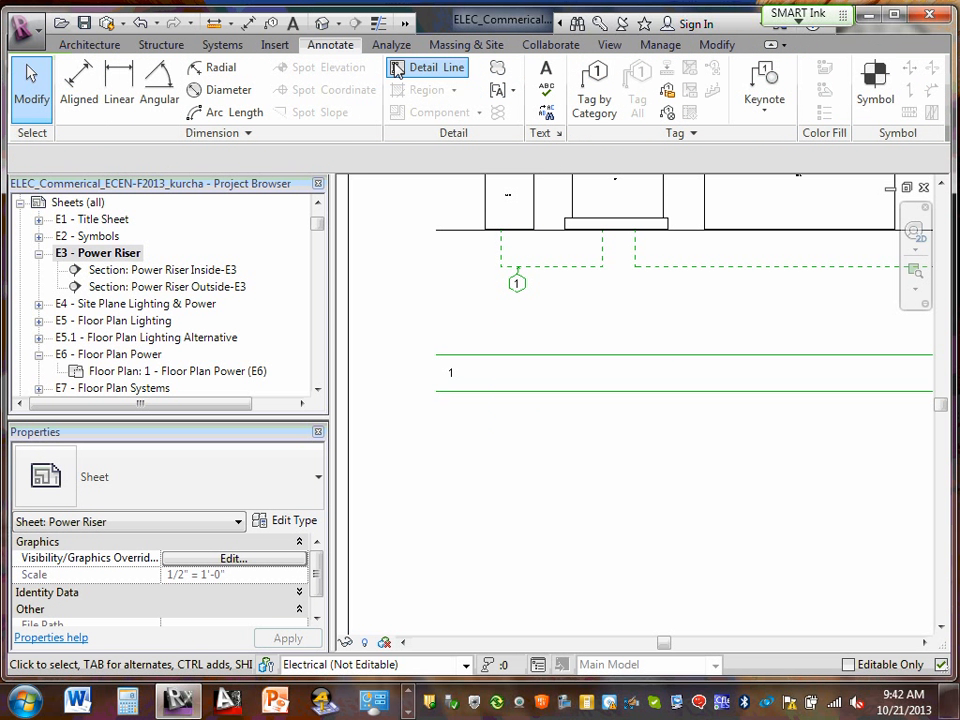
- Draw a third horizontal detail line 1'-3" long about 1" below the second, with both ends aligned to the lines above
{"action": "left_click", "coordinate": [396, 67]}
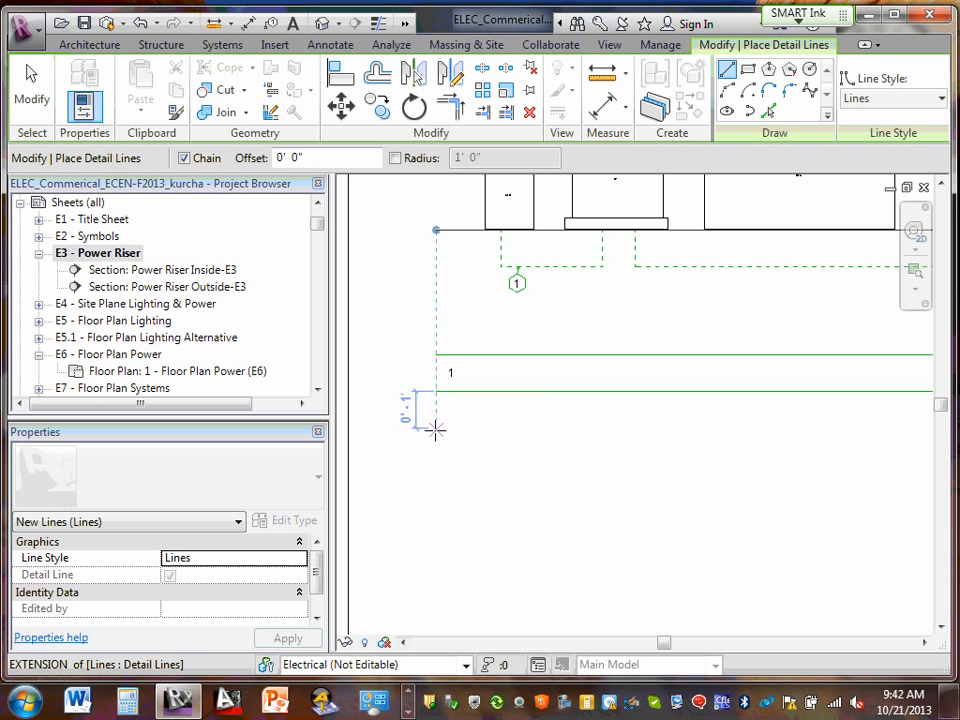
{"action": "left_click", "coordinate": [435, 425]}
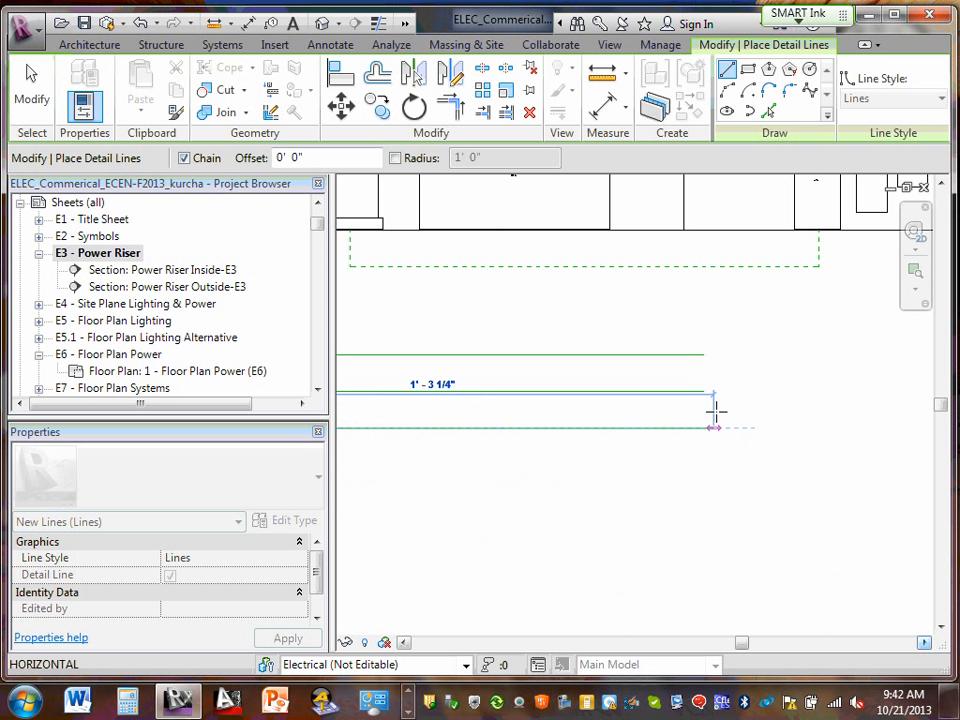
{"action": "left_click", "coordinate": [704, 424]}
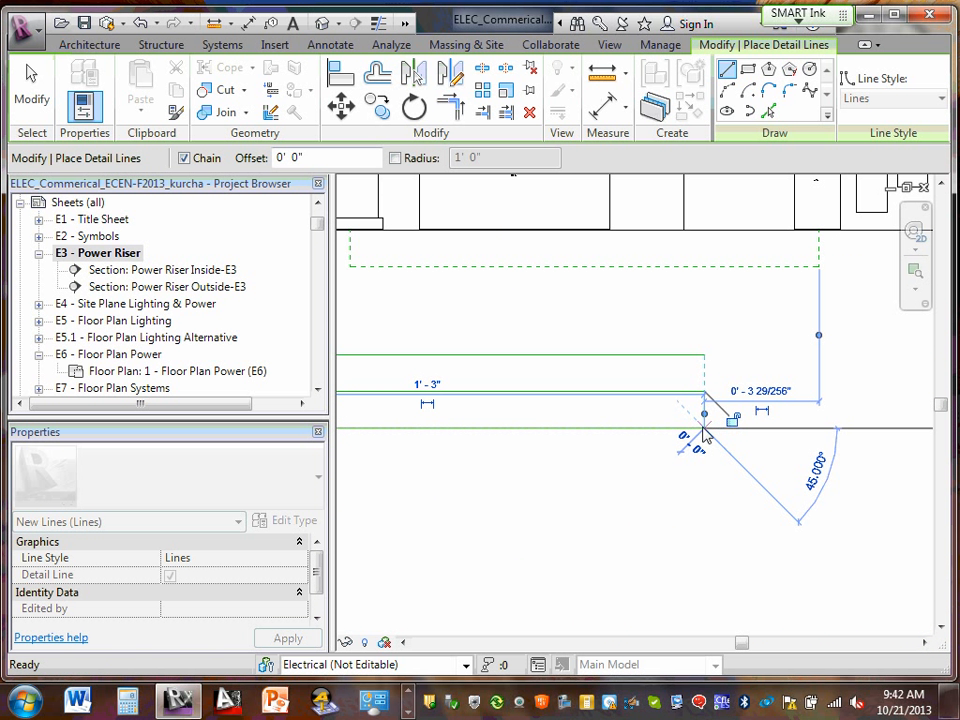
{"action": "key", "text": "Escape"}
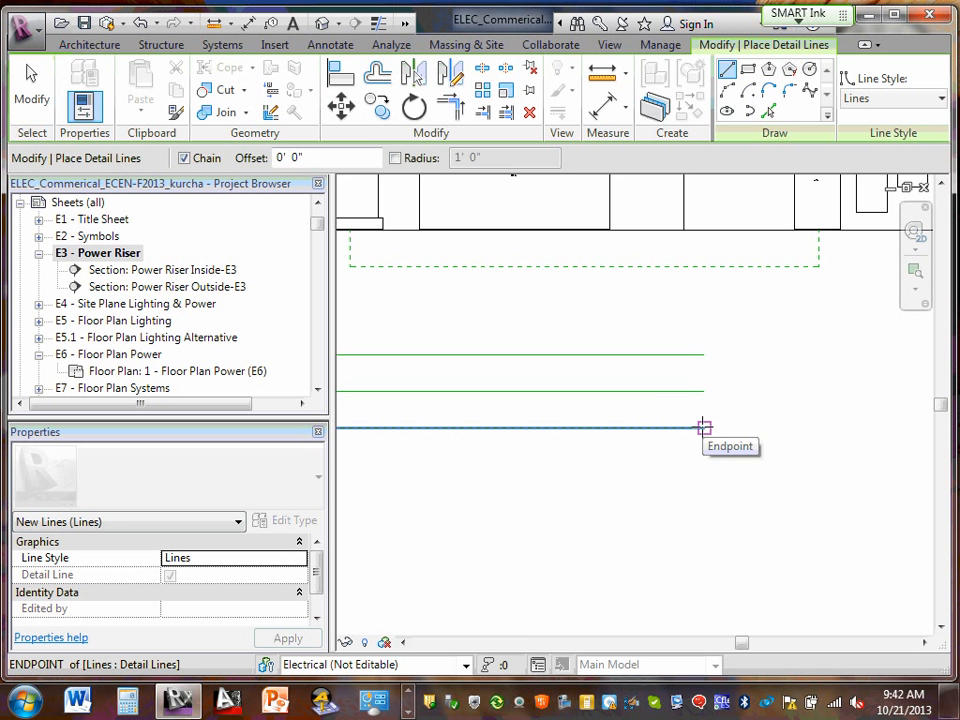
{"action": "scroll", "coordinate": [381, 461], "scroll_direction": "down", "scroll_amount": 4}
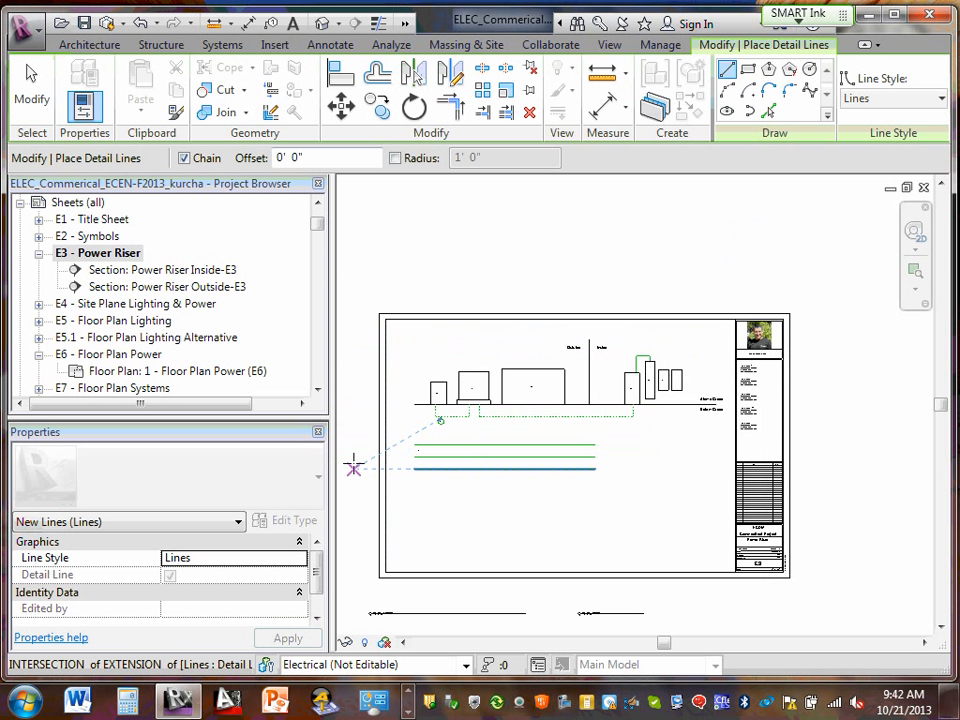
{"action": "scroll", "coordinate": [349, 465], "scroll_direction": "up", "scroll_amount": 3}
{"action": "scroll", "coordinate": [410, 474], "scroll_direction": "up", "scroll_amount": 5}
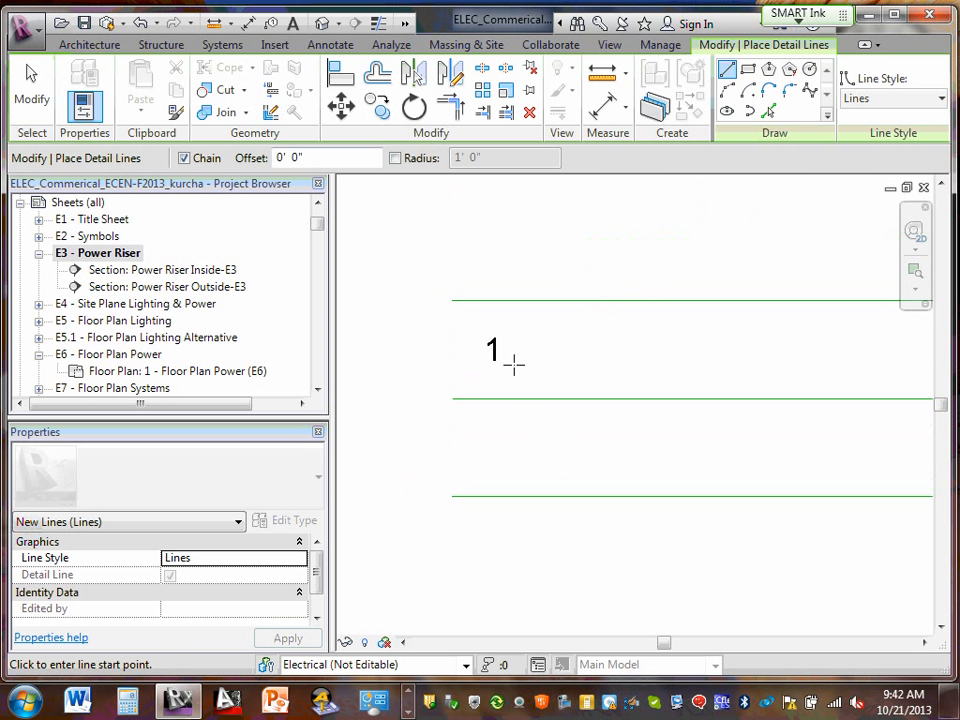
{"action": "scroll", "coordinate": [513, 365], "scroll_direction": "up", "scroll_amount": 1}
{"action": "key", "text": "Escape"}
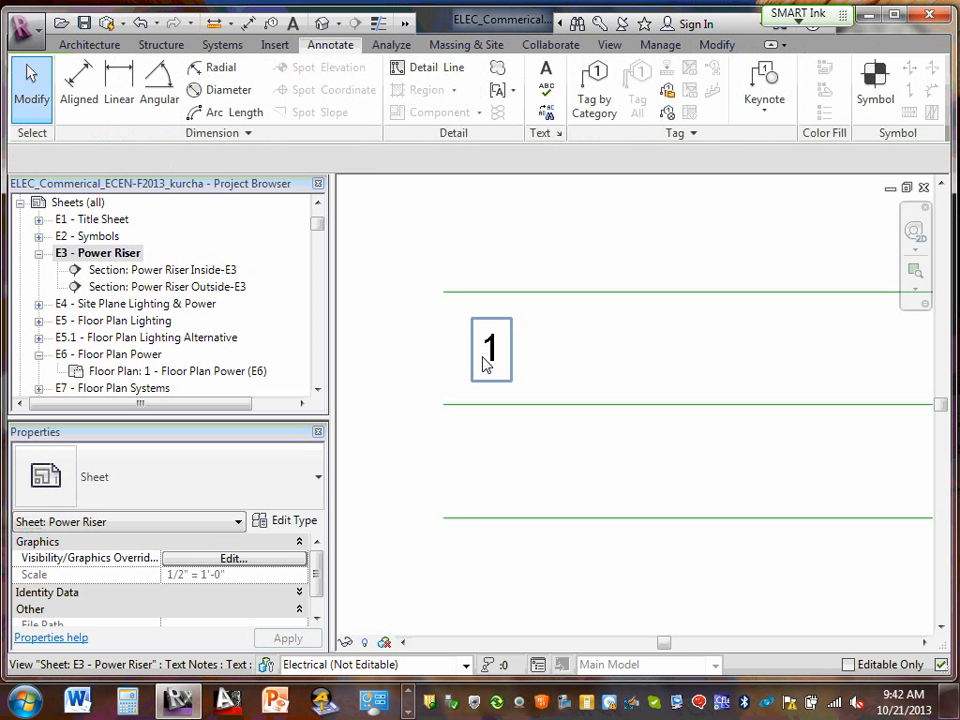
- Draw a vertical detail line just right of the "1" note, from the table's upper line to well below the third horizontal line
{"action": "scroll", "coordinate": [480, 386], "scroll_direction": "down", "scroll_amount": 2}
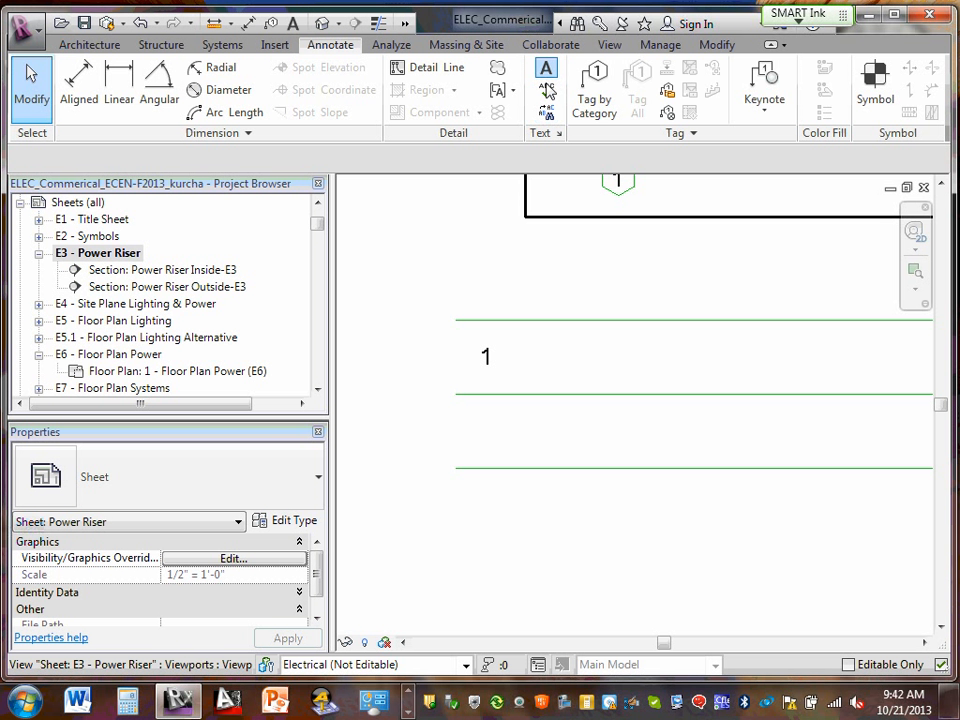
{"action": "scroll", "coordinate": [516, 328], "scroll_direction": "down", "scroll_amount": 2}
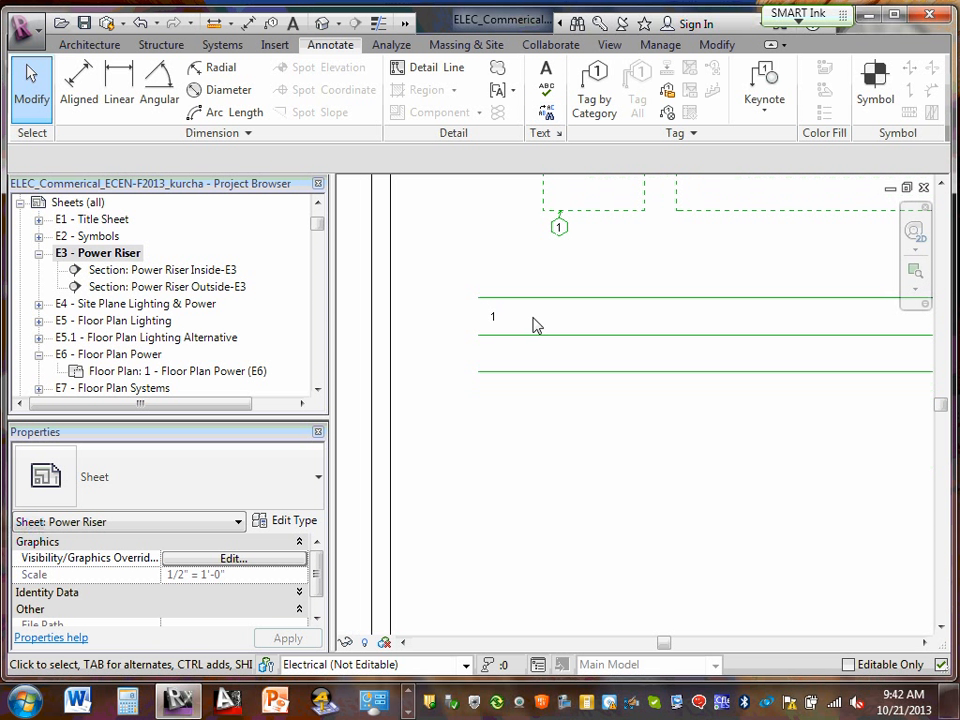
{"action": "scroll", "coordinate": [523, 392], "scroll_direction": "down", "scroll_amount": 2}
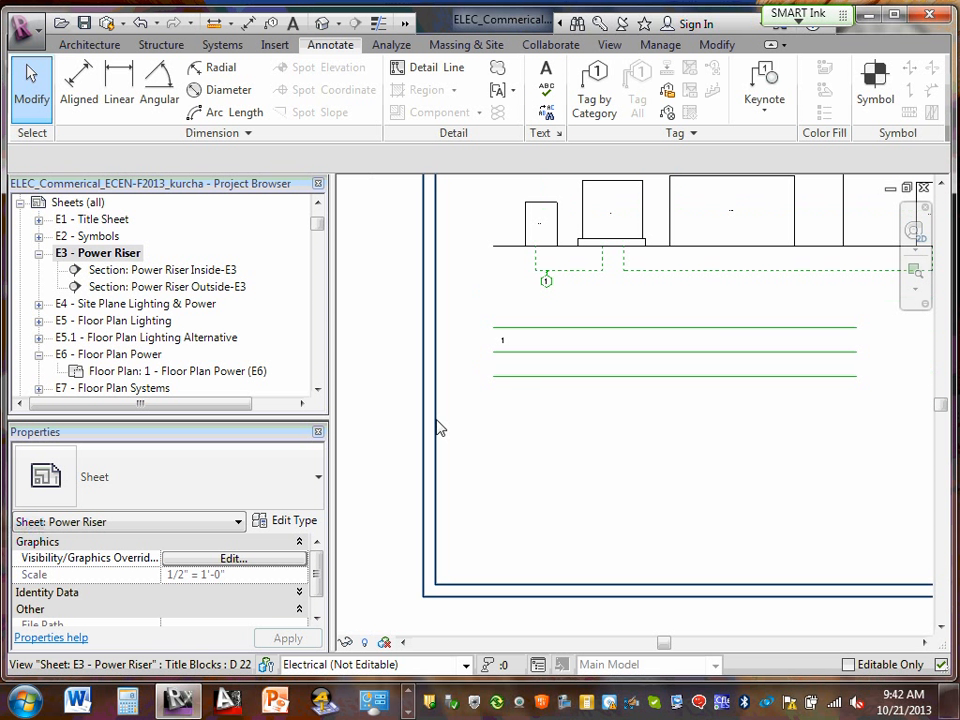
{"action": "left_click", "coordinate": [422, 67]}
{"action": "left_click", "coordinate": [533, 328]}
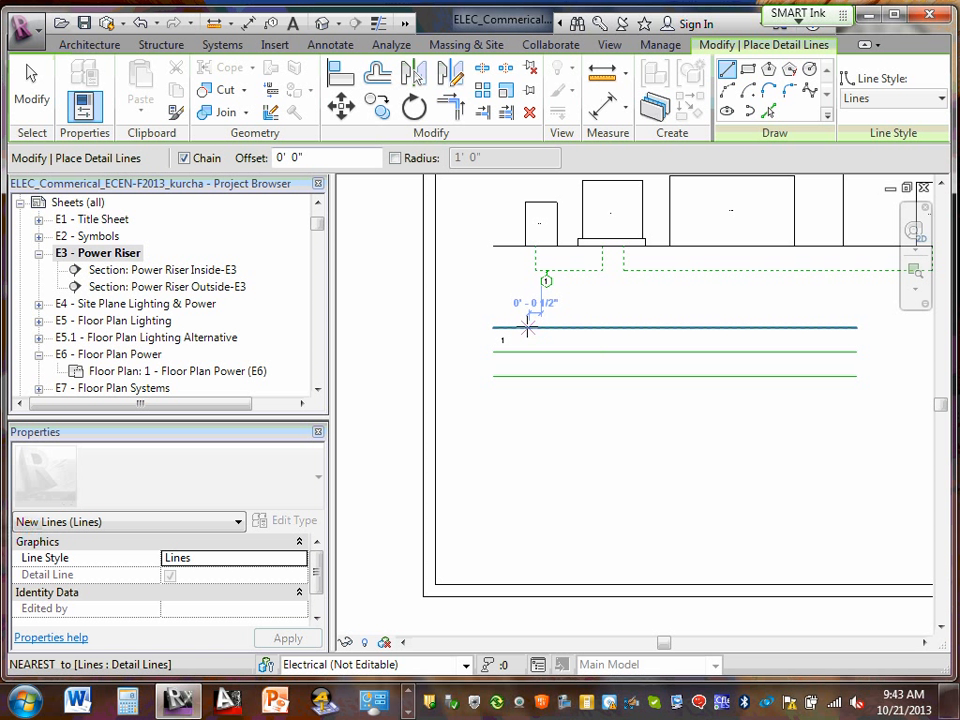
{"action": "left_click", "coordinate": [517, 328]}
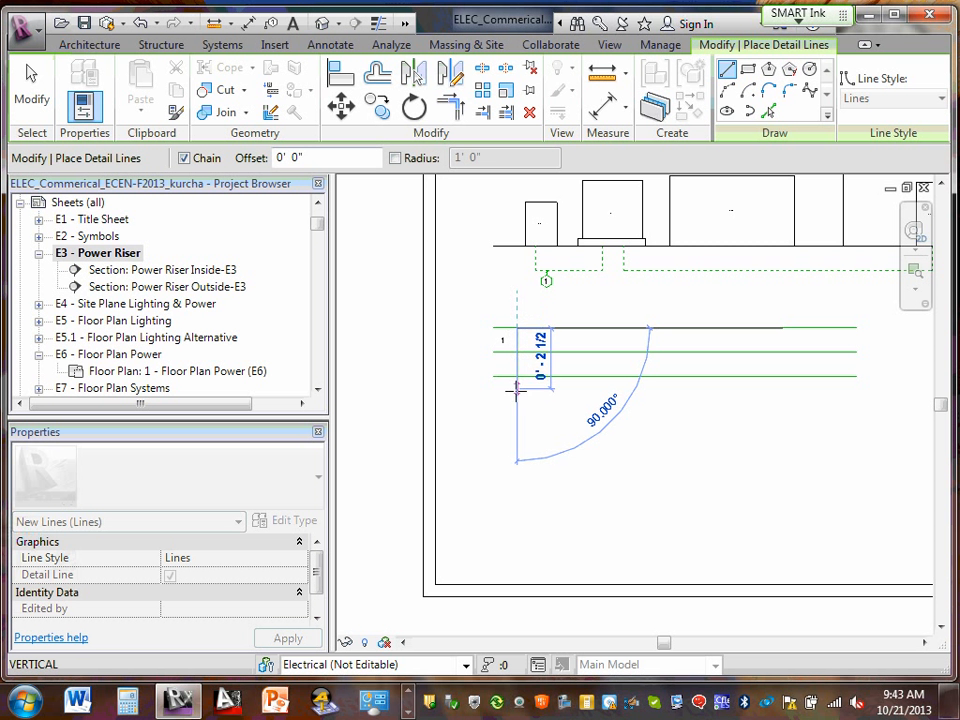
{"action": "left_click", "coordinate": [518, 440]}
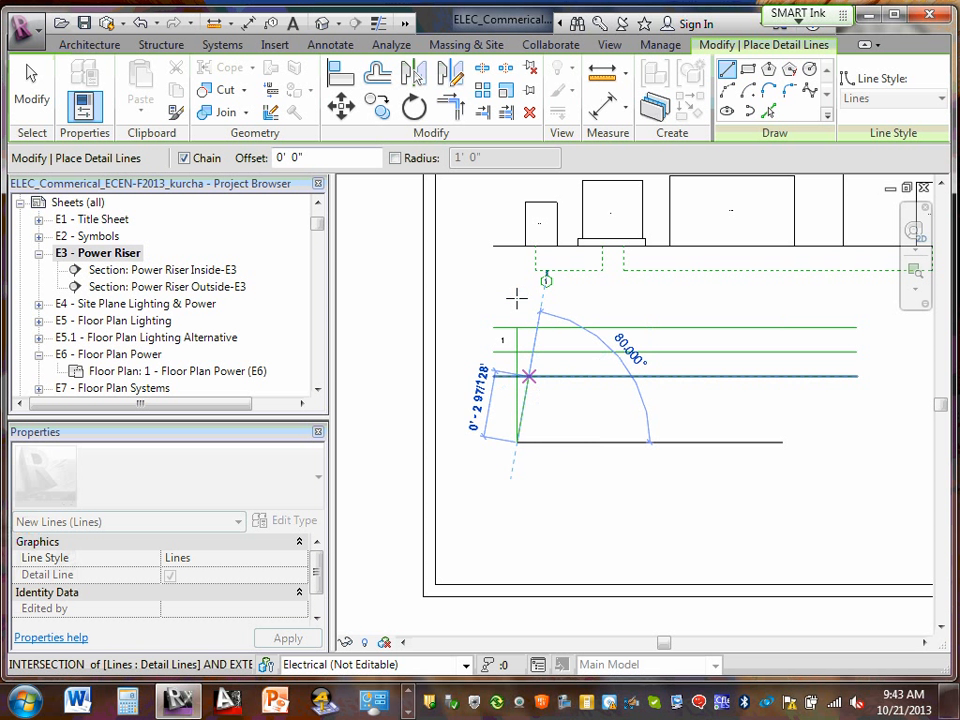
{"action": "key", "text": "Escape"}
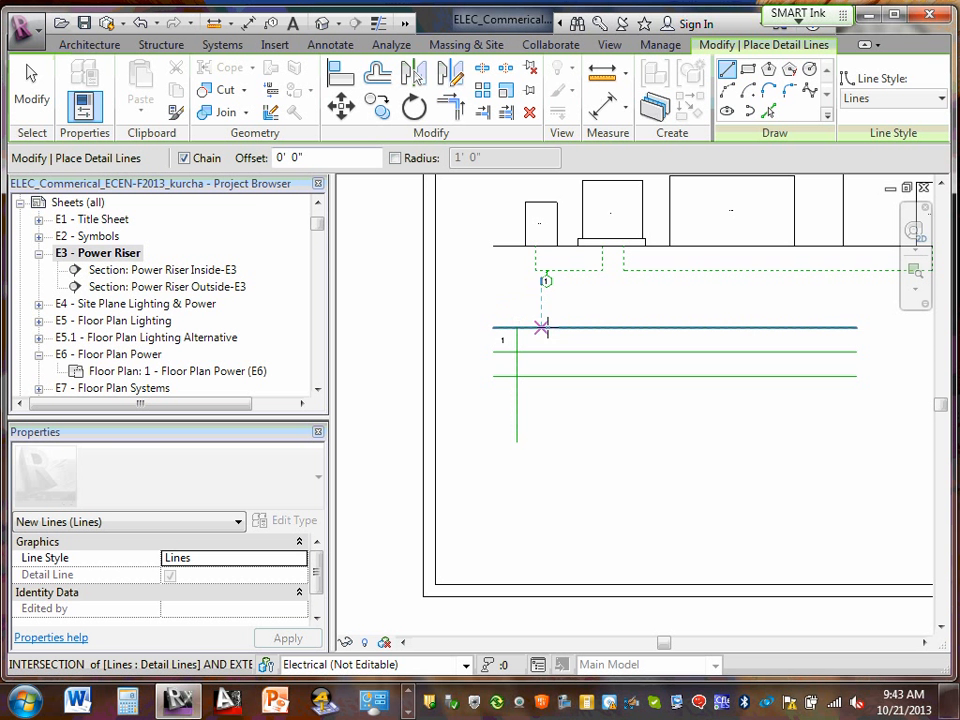
- Draw a second vertical detail line a short distance right of the first, starting on the table's upper line and ending level with the first
{"action": "left_click", "coordinate": [550, 327]}
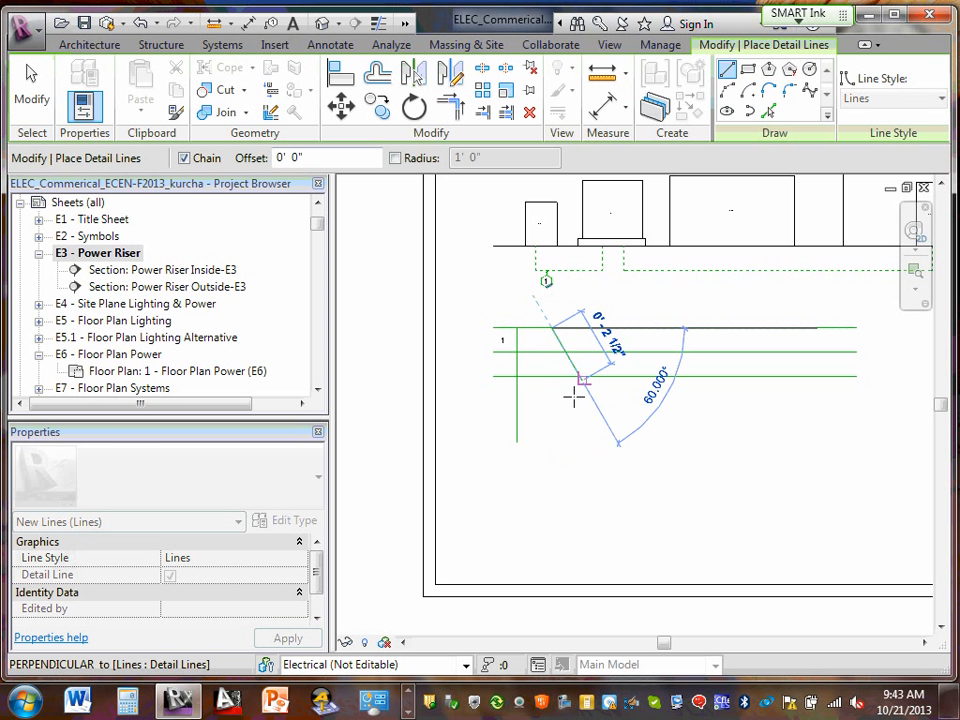
{"action": "left_click", "coordinate": [551, 437]}
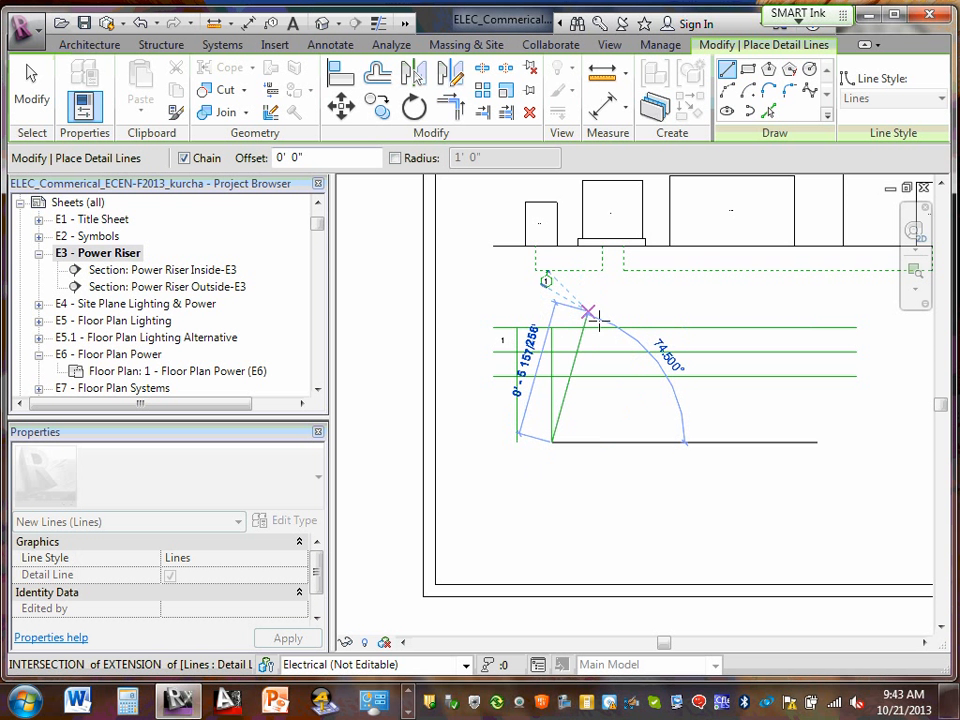
{"action": "key", "text": "Escape"}
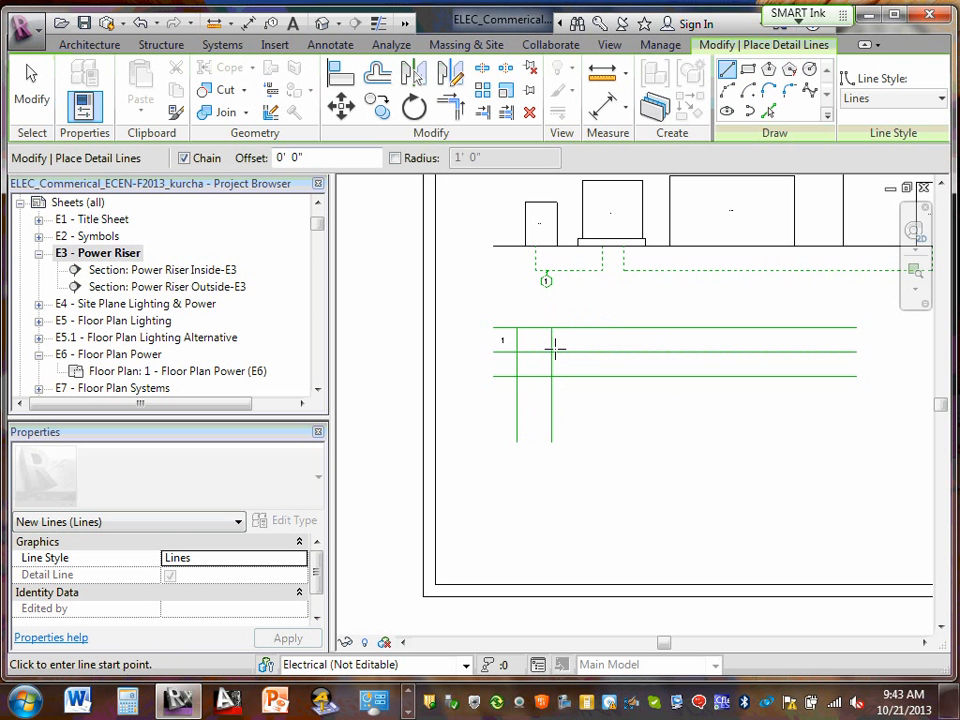
{"action": "key", "text": "Escape"}
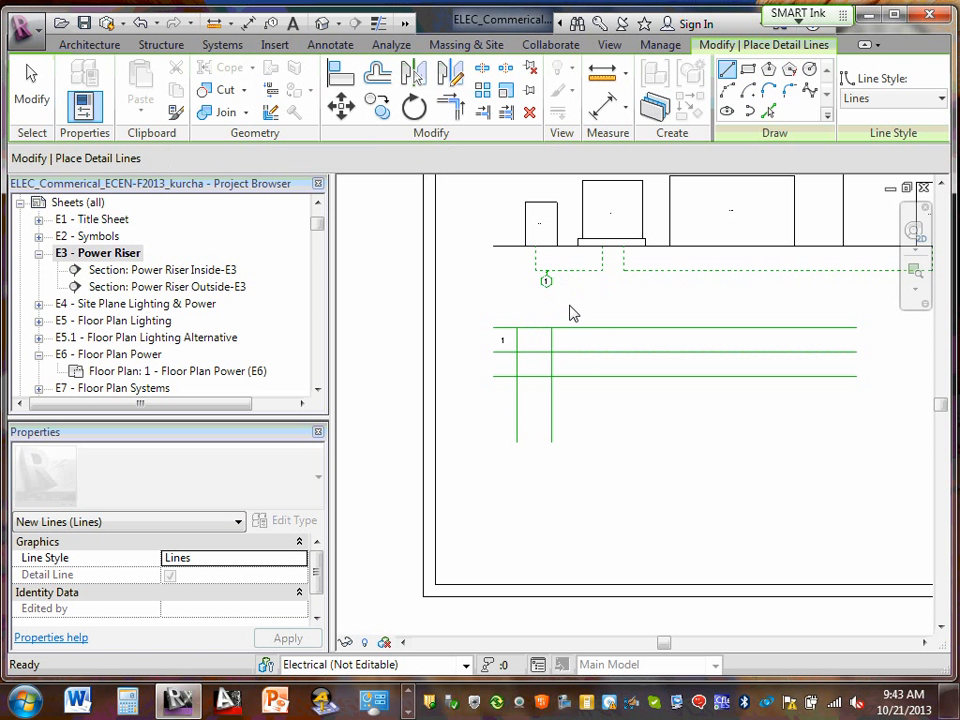
- Insert "Number" before the "1" in the text note in the table's first cell
{"action": "left_click", "coordinate": [501, 342]}
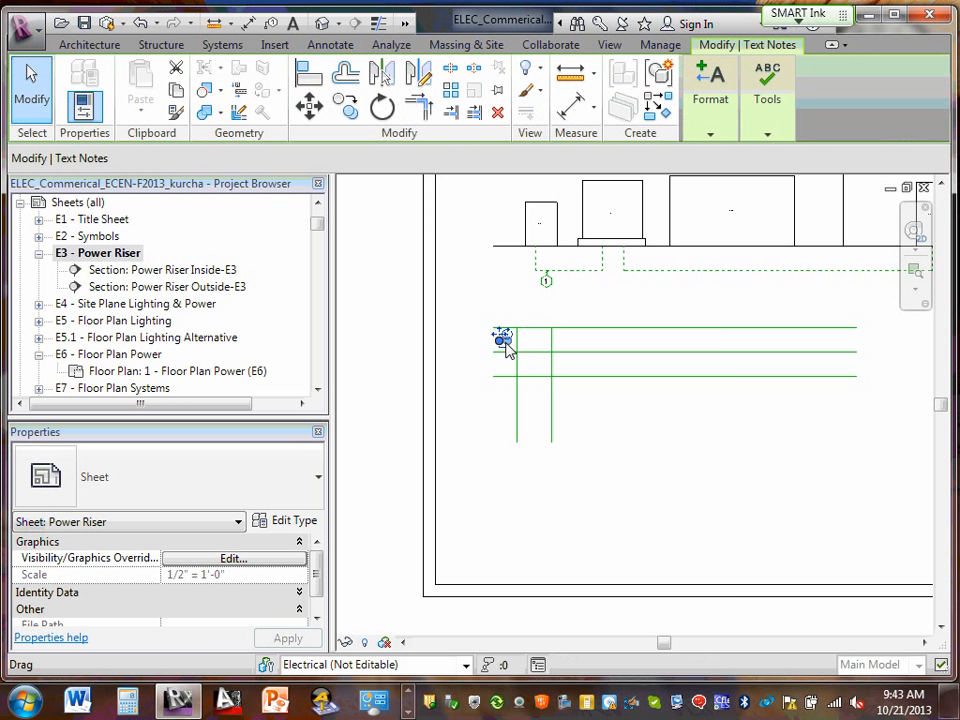
{"action": "scroll", "coordinate": [503, 342], "scroll_direction": "up", "scroll_amount": 1}
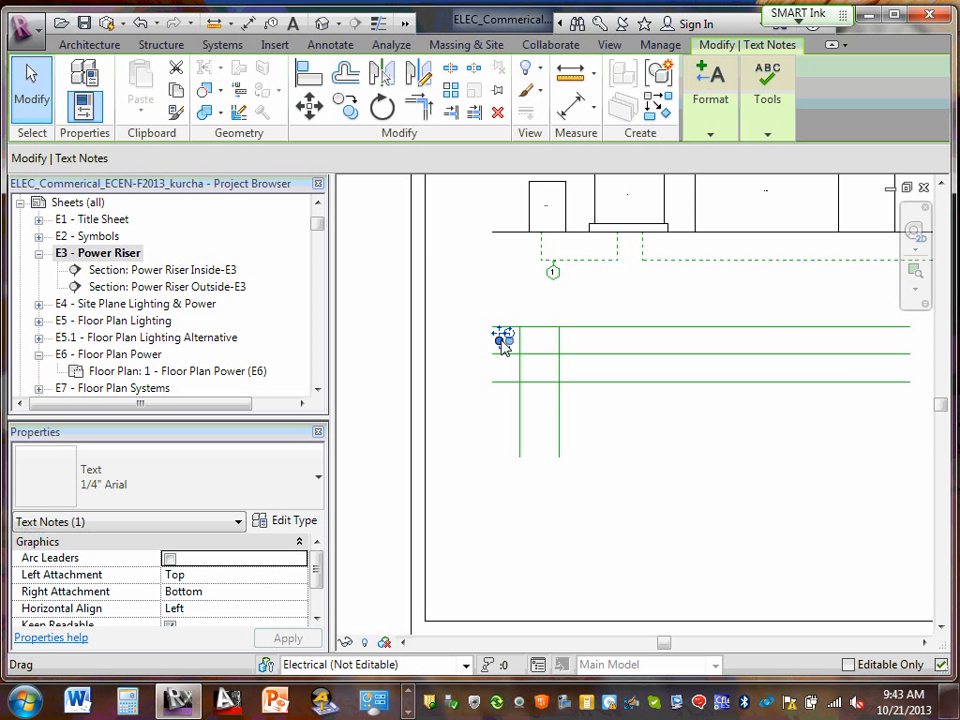
{"action": "scroll", "coordinate": [503, 342], "scroll_direction": "up", "scroll_amount": 4}
{"action": "double_click", "coordinate": [507, 342]}
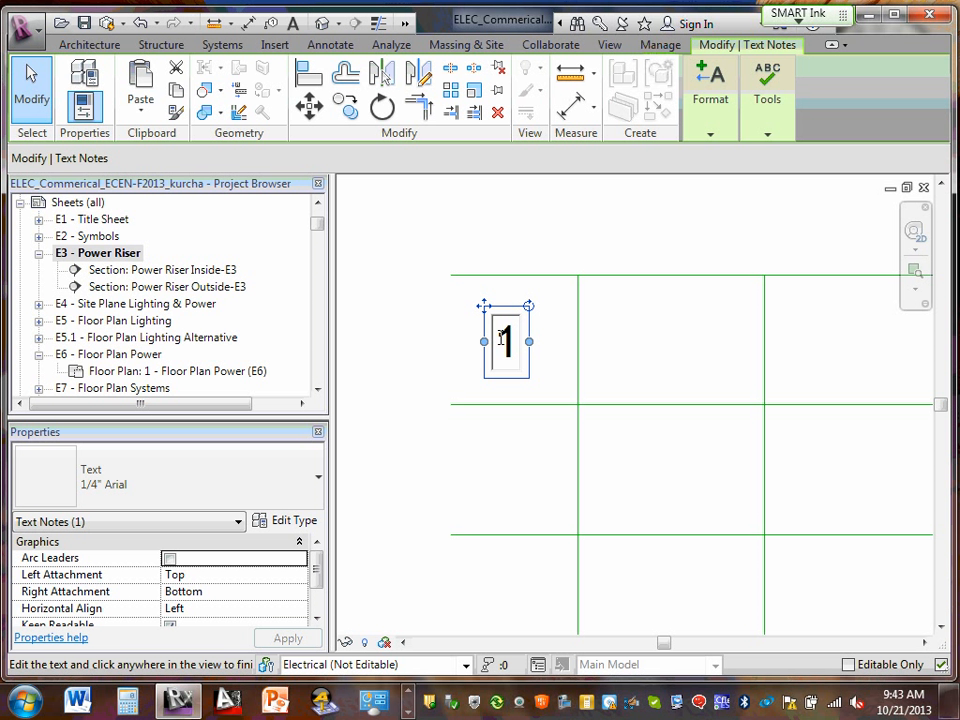
{"action": "type", "text": "Number"}
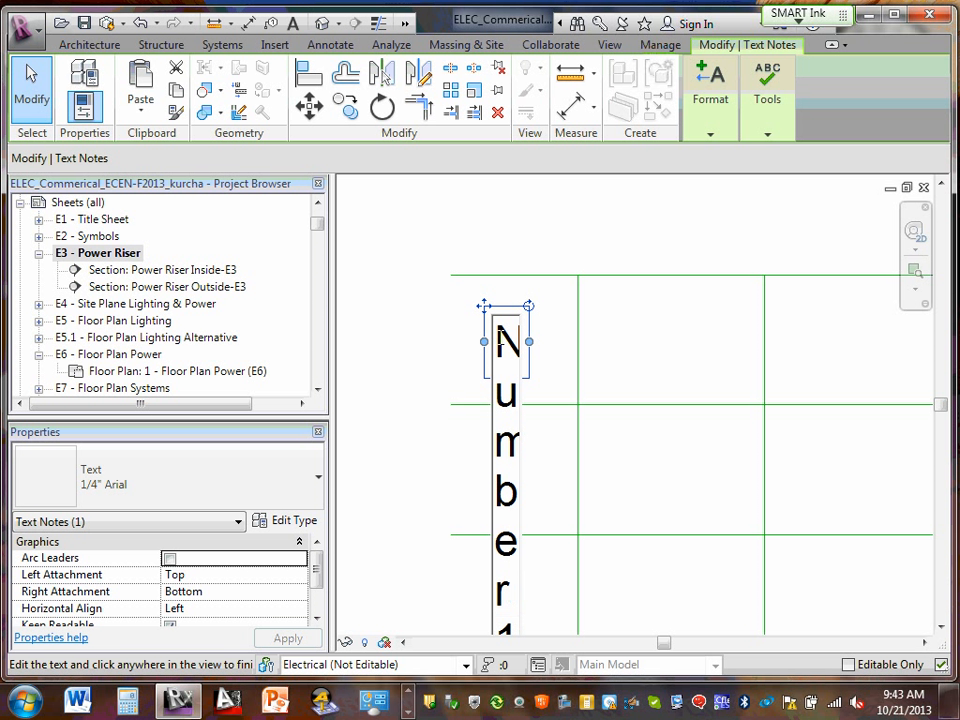
{"action": "left_click", "coordinate": [551, 347]}
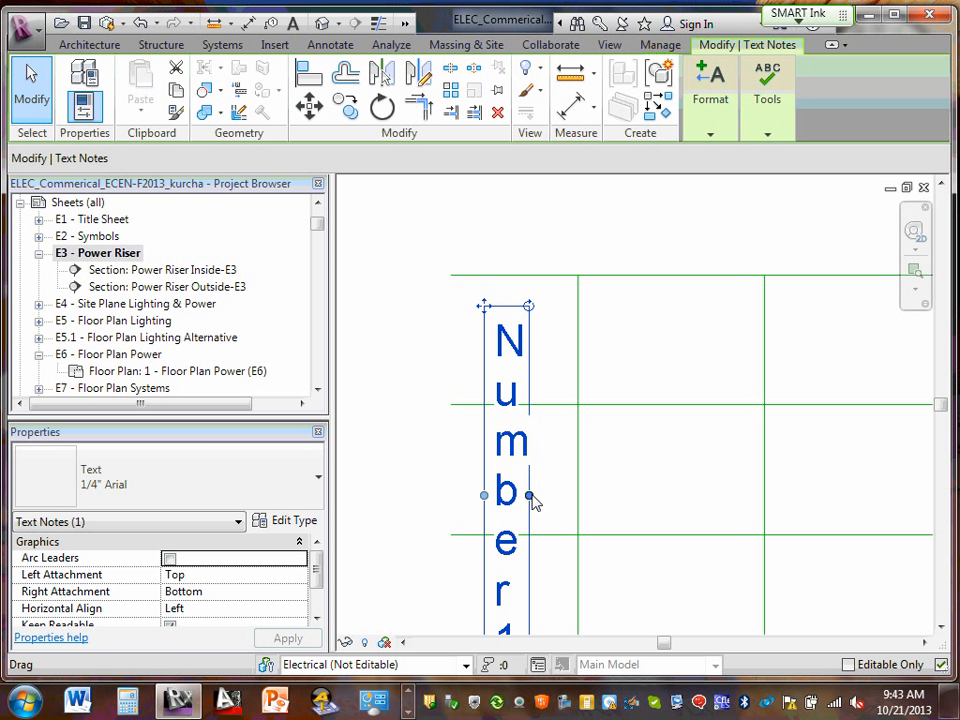
- Widen the "Number1" text note so it fits on one line, and move it left and slightly up towards the first column
{"action": "left_click_drag", "start_coordinate": [532, 503], "coordinate": [711, 471]}
{"action": "left_click", "coordinate": [420, 212]}
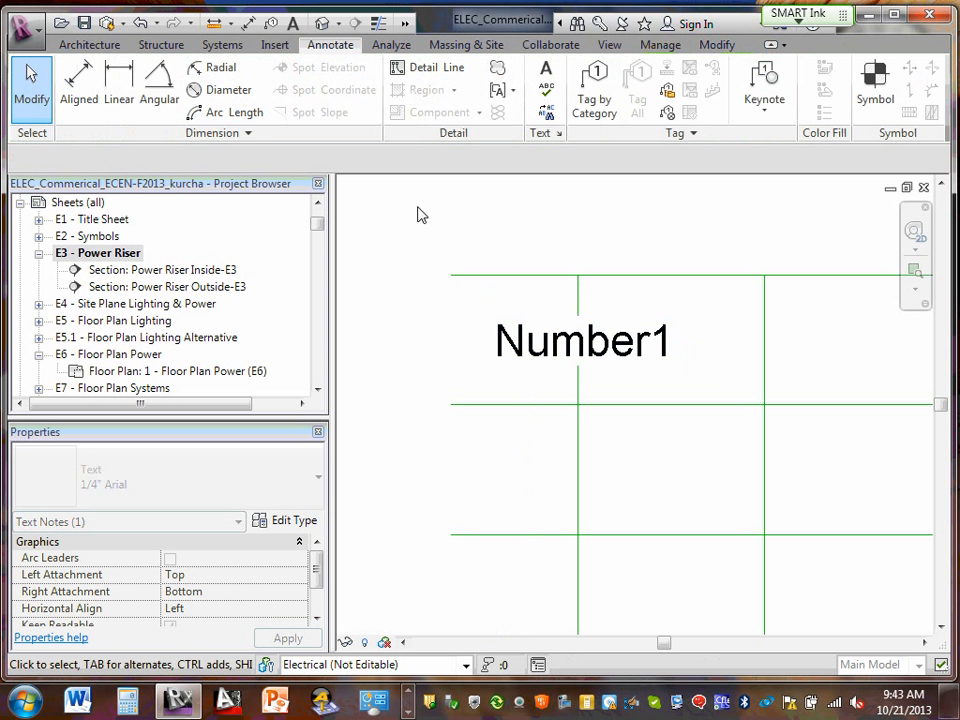
{"action": "left_click", "coordinate": [497, 335]}
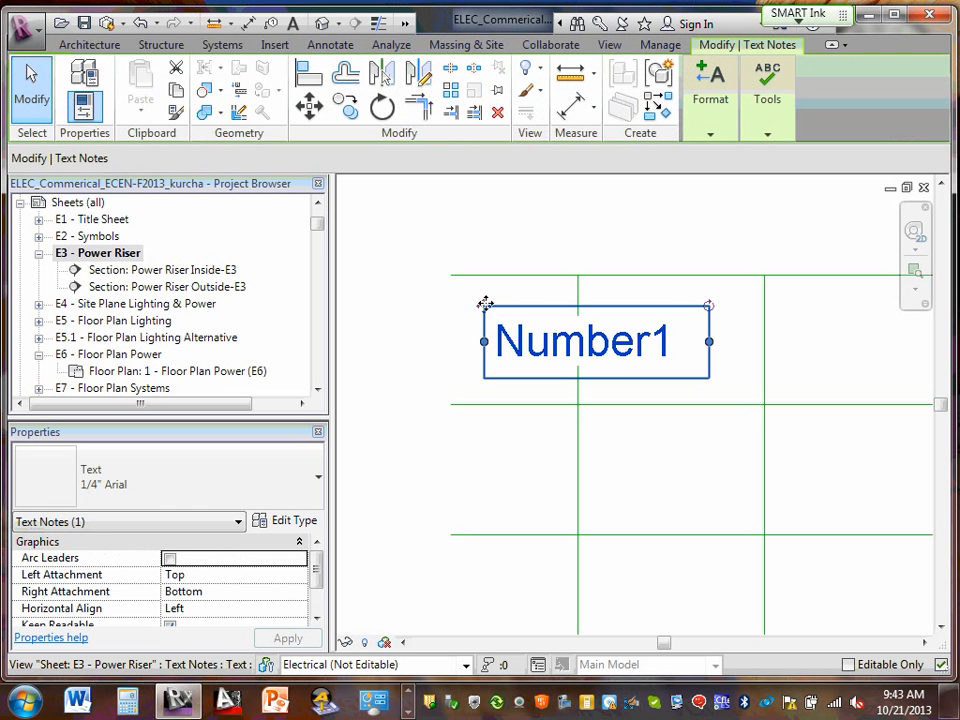
{"action": "left_click_drag", "start_coordinate": [486, 306], "coordinate": [420, 298]}
- Replace the text "Number1" in the note with "#"
{"action": "left_click", "coordinate": [485, 333]}
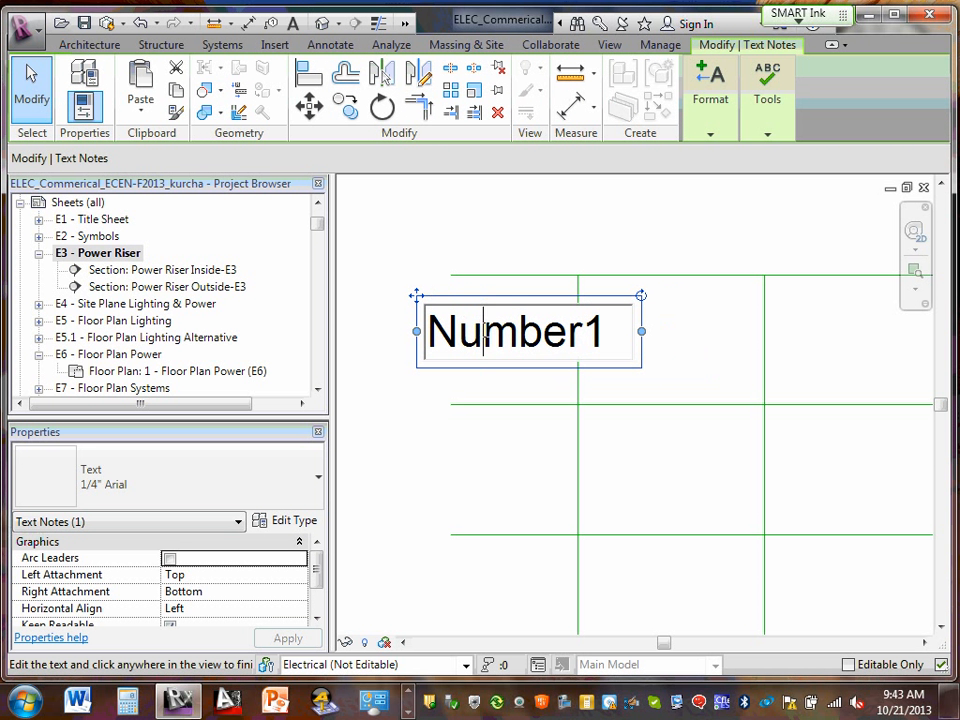
{"action": "left_click", "coordinate": [610, 330]}
{"action": "key", "text": "BackSpace"}
{"action": "key", "text": "BackSpace"}
{"action": "key", "text": "BackSpace"}
{"action": "key", "text": "BackSpace"}
{"action": "key", "text": "BackSpace"}
{"action": "key", "text": "BackSpace"}
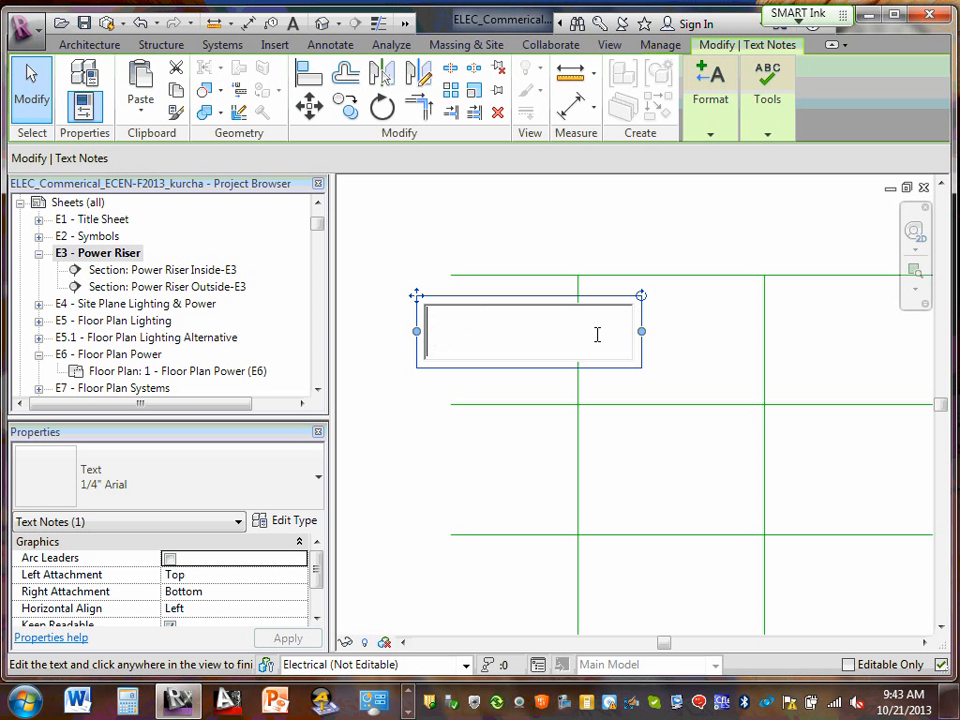
{"action": "type", "text": "#"}
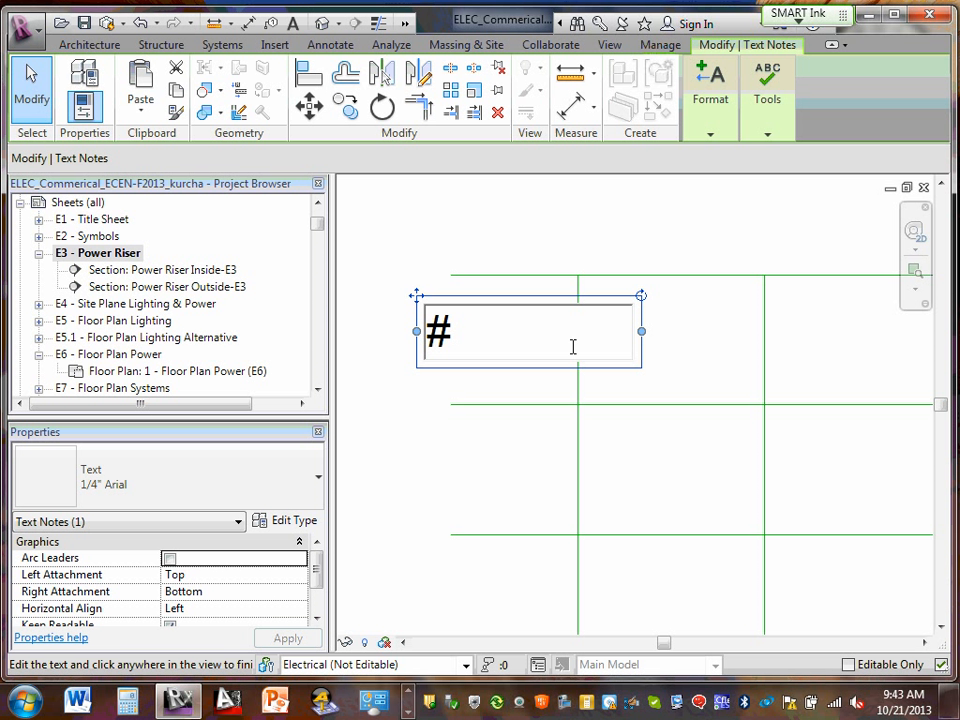
{"action": "left_click", "coordinate": [392, 450]}
{"action": "left_click", "coordinate": [418, 248]}
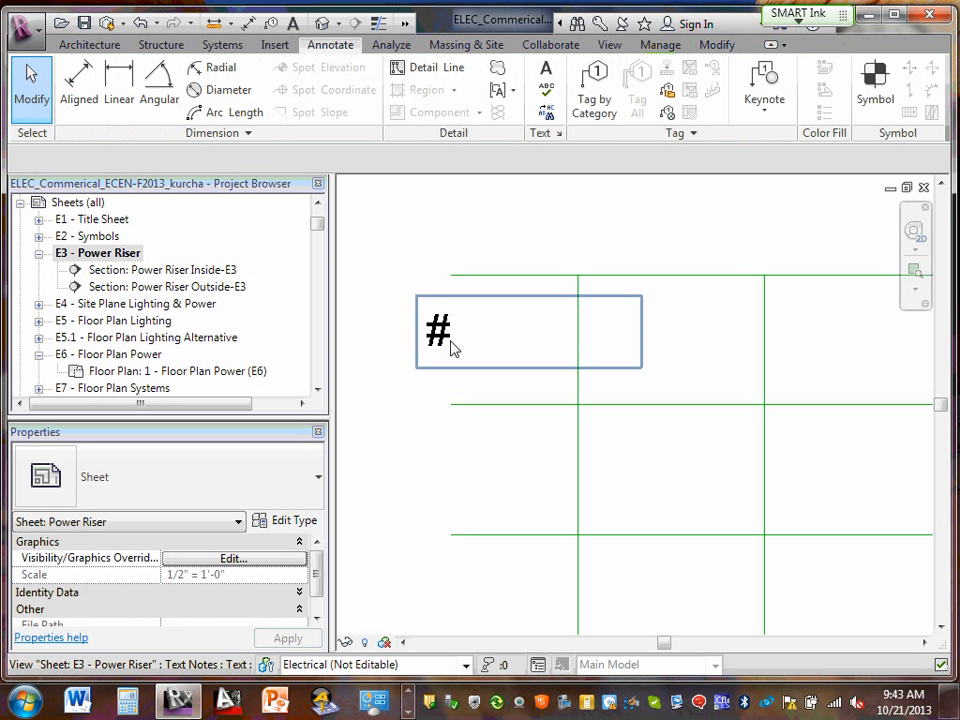
- Move the "#" text note right so it sits inside the table's first header cell
{"action": "double_click", "coordinate": [439, 334]}
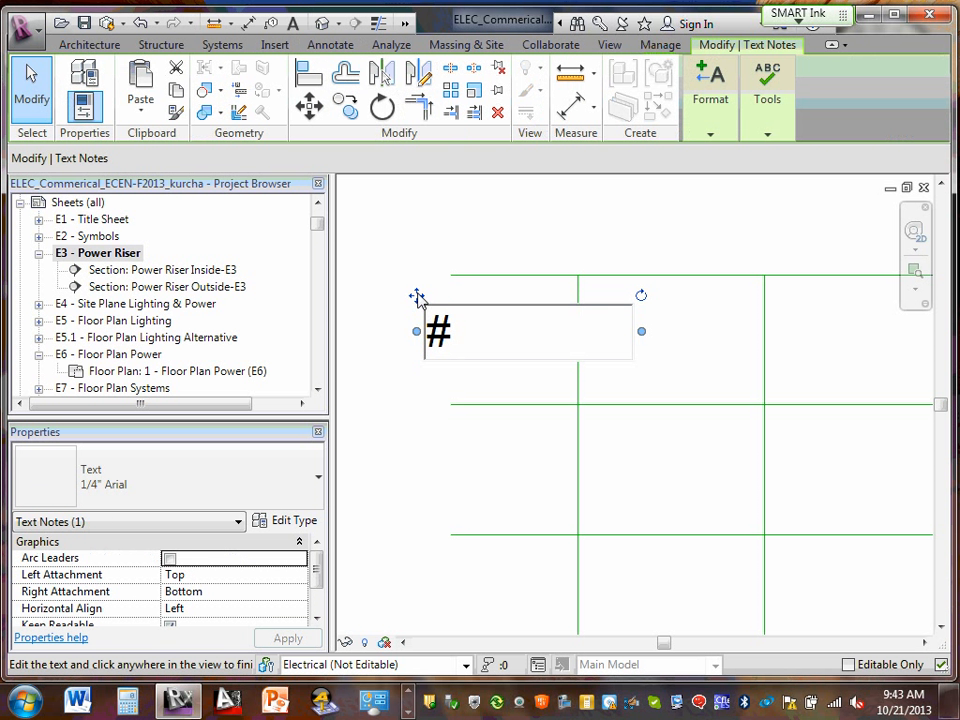
{"action": "left_click", "coordinate": [418, 298]}
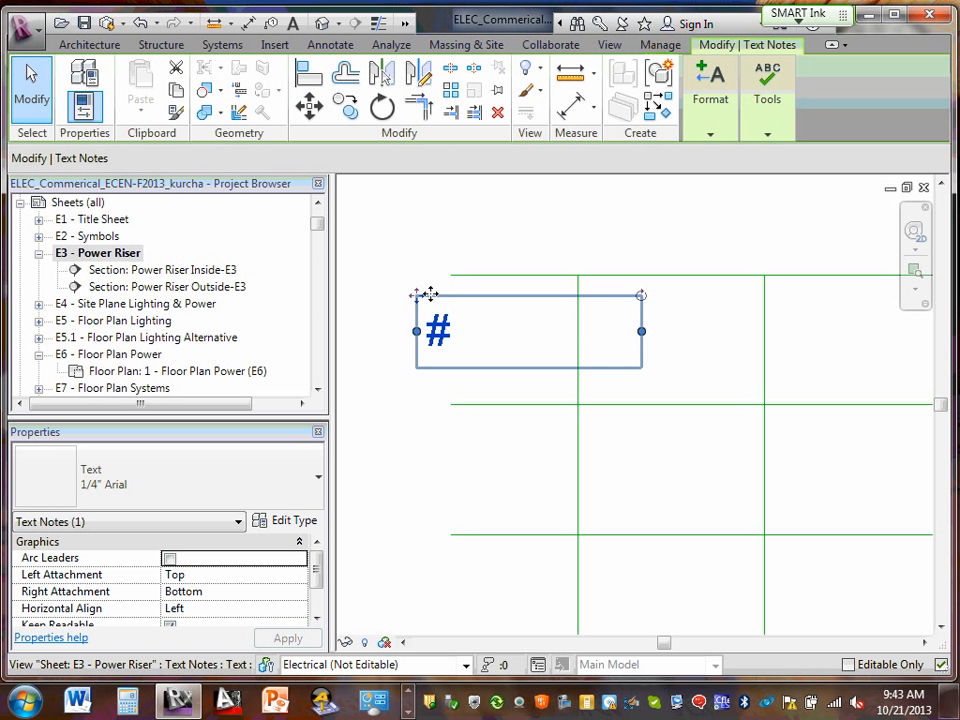
{"action": "mouse_move", "coordinate": [428, 294]}
{"action": "left_mouse_down", "text": "ctrl"}
{"action": "mouse_move", "coordinate": [418, 300]}
{"action": "mouse_move", "coordinate": [508, 306]}
{"action": "mouse_move", "coordinate": [467, 300]}
{"action": "left_mouse_up", "text": "ctrl"}
{"action": "left_click", "coordinate": [652, 342]}
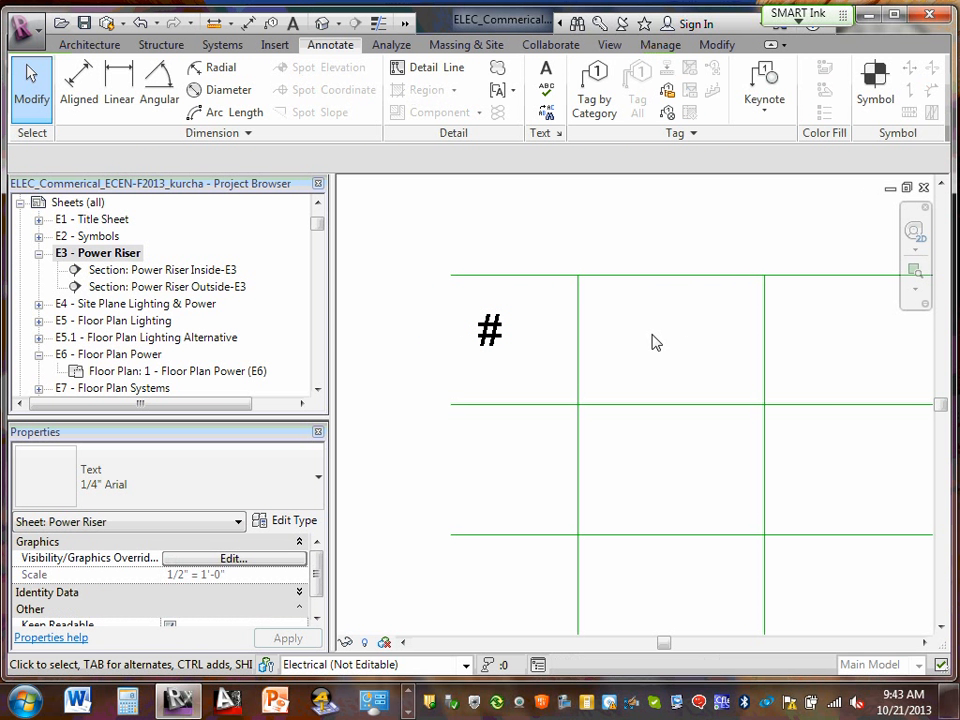
- Narrow the "#" text note so its box fits within the first column
{"action": "double_click", "coordinate": [500, 330]}
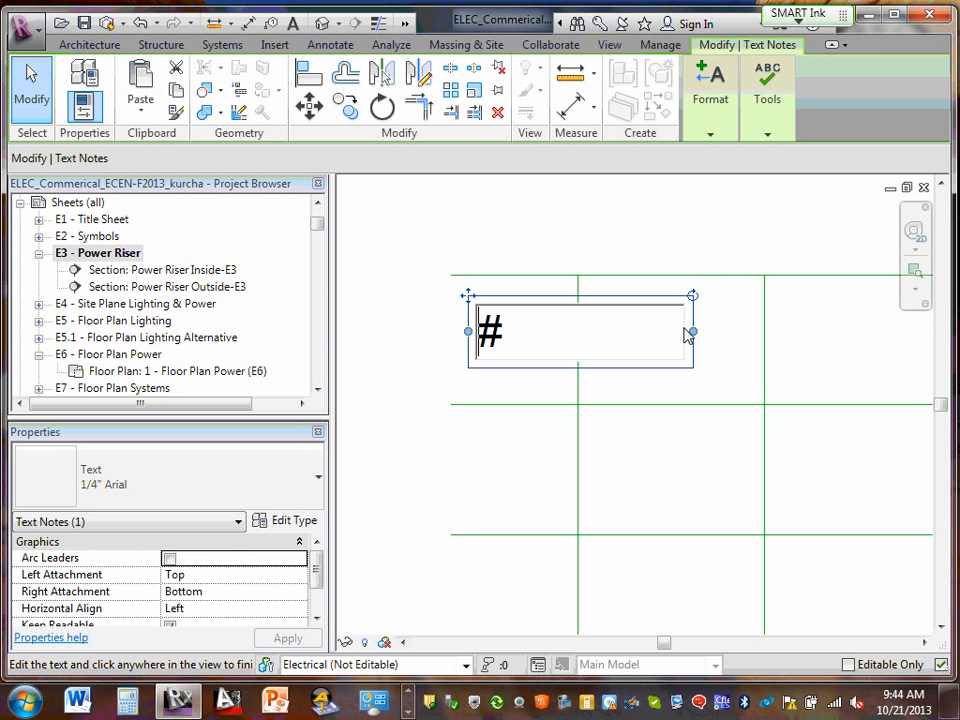
{"action": "left_click", "coordinate": [692, 336]}
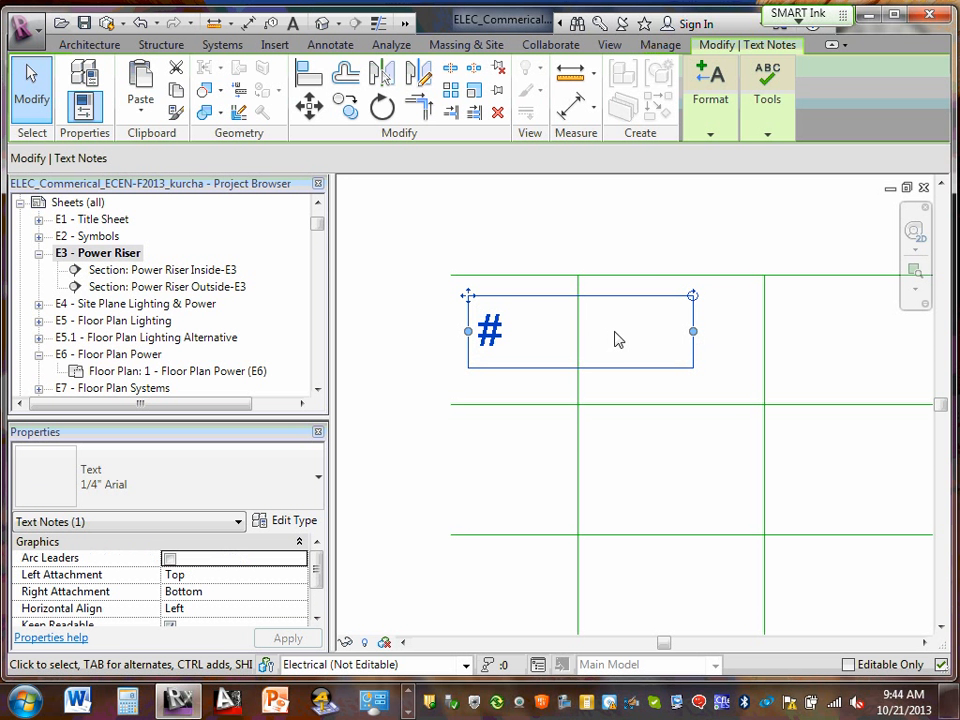
{"action": "left_click_drag", "start_coordinate": [696, 338], "coordinate": [546, 334]}
{"action": "left_click", "coordinate": [679, 345]}
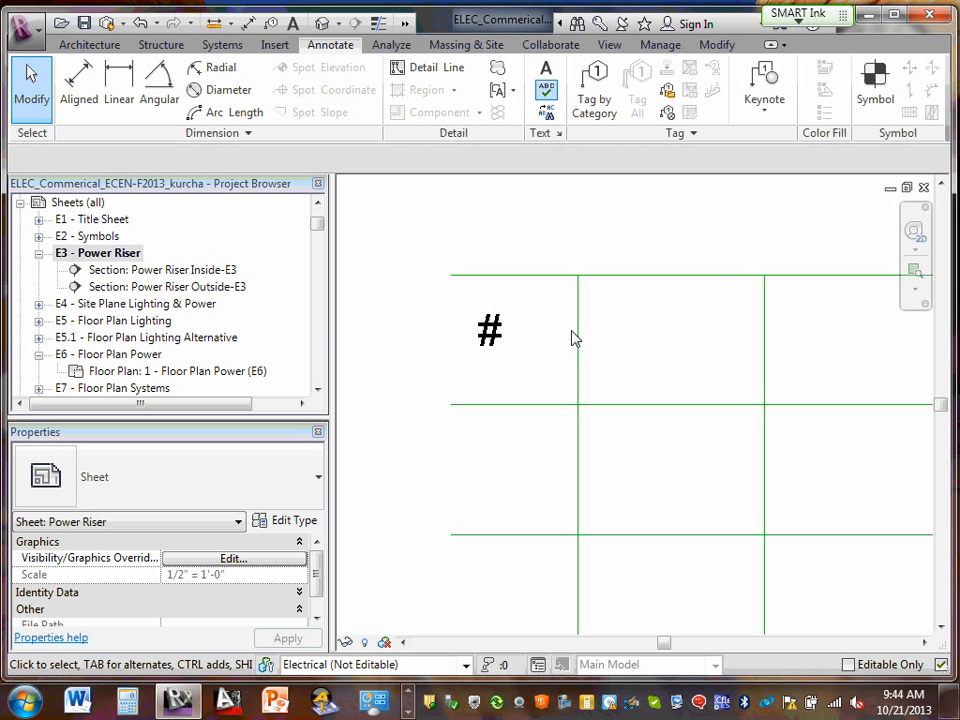
- Place a 1/4" Arial text note reading "OCPD" in the header cell of the table's second column
{"action": "left_click", "coordinate": [546, 80]}
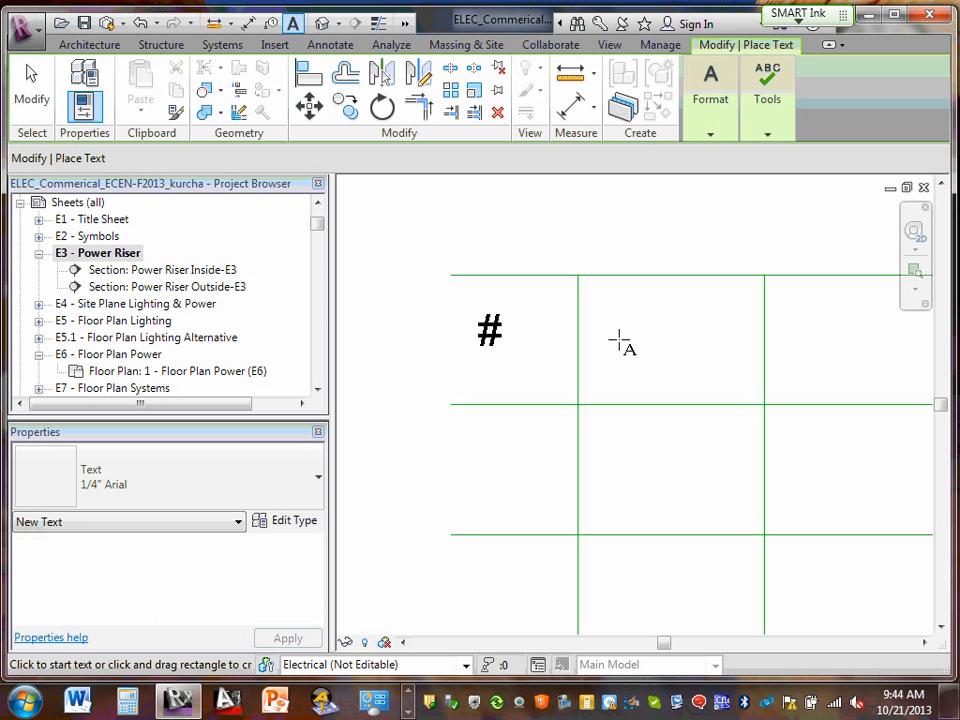
{"action": "left_click", "coordinate": [602, 325]}
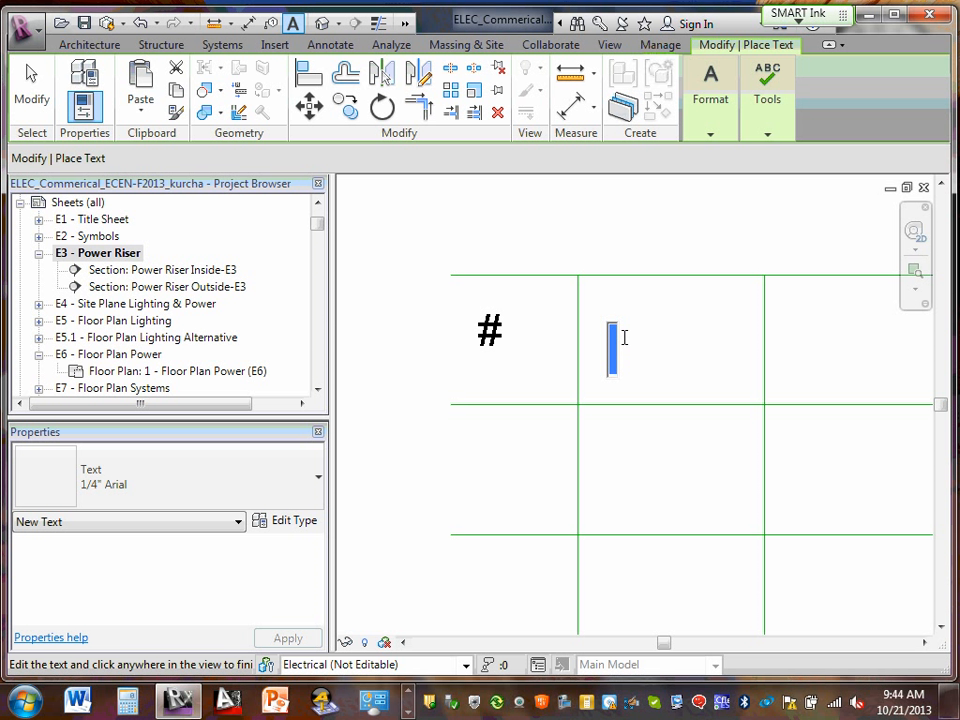
{"action": "type", "text": "OCPD"}
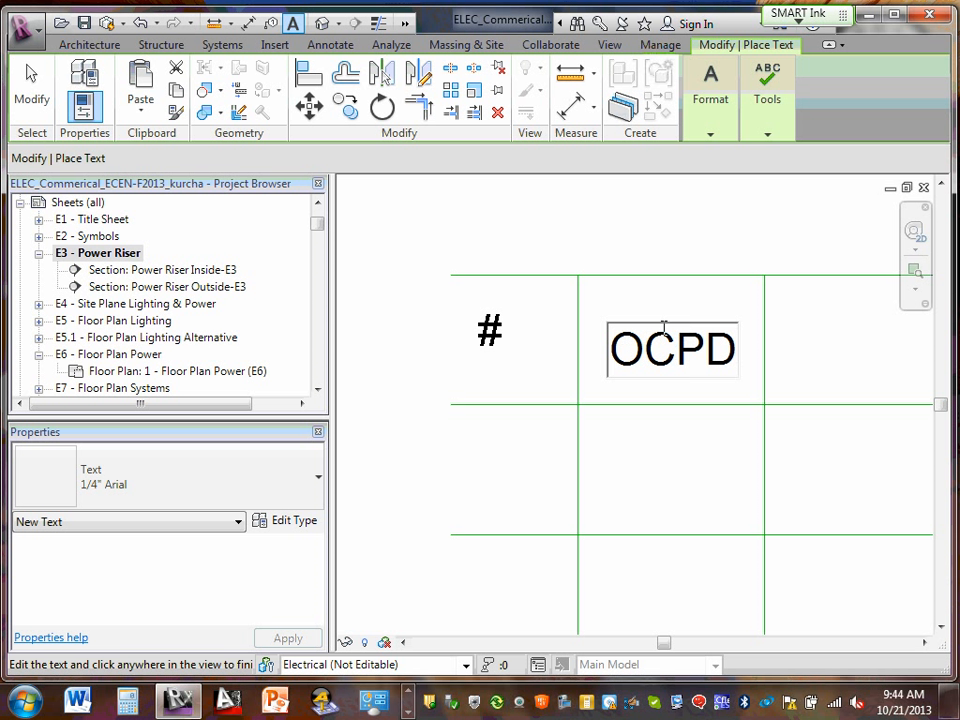
{"action": "double_click", "coordinate": [681, 470]}
{"action": "left_click", "coordinate": [633, 485]}
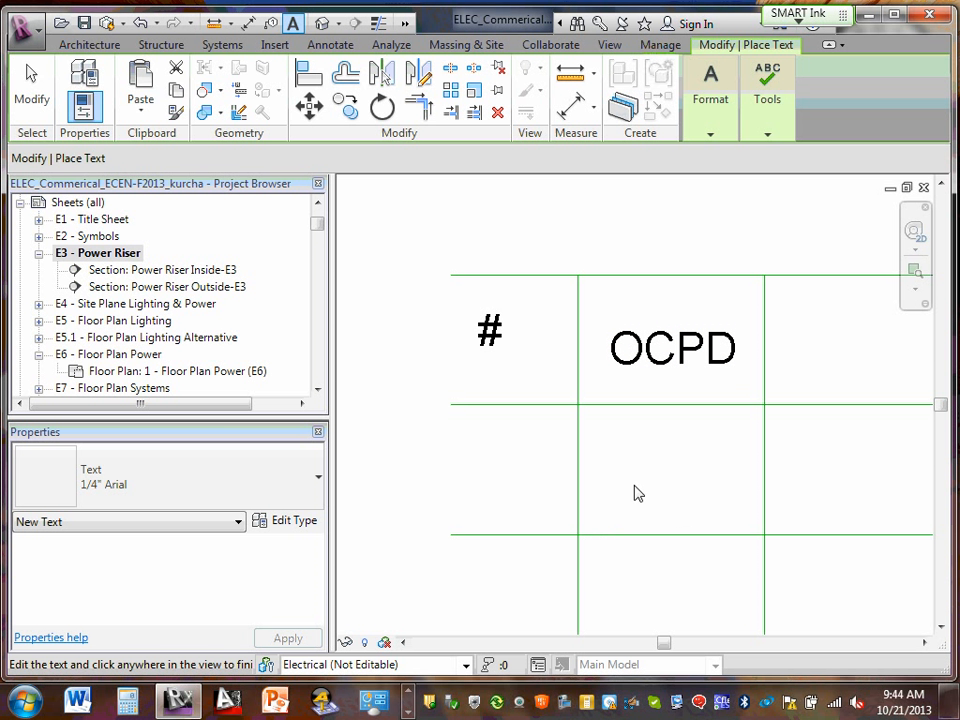
{"action": "key", "text": "Escape"}
{"action": "key", "text": "Escape"}
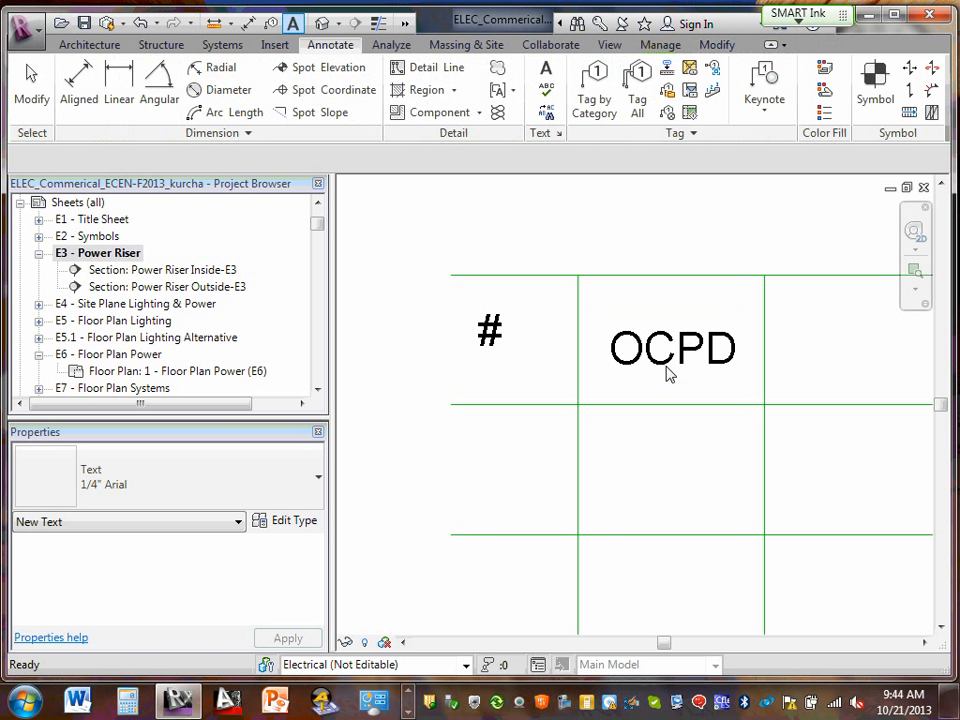
- Move the "OCPD" note up and slightly left so it lines up with the "#" heading
{"action": "double_click", "coordinate": [658, 385]}
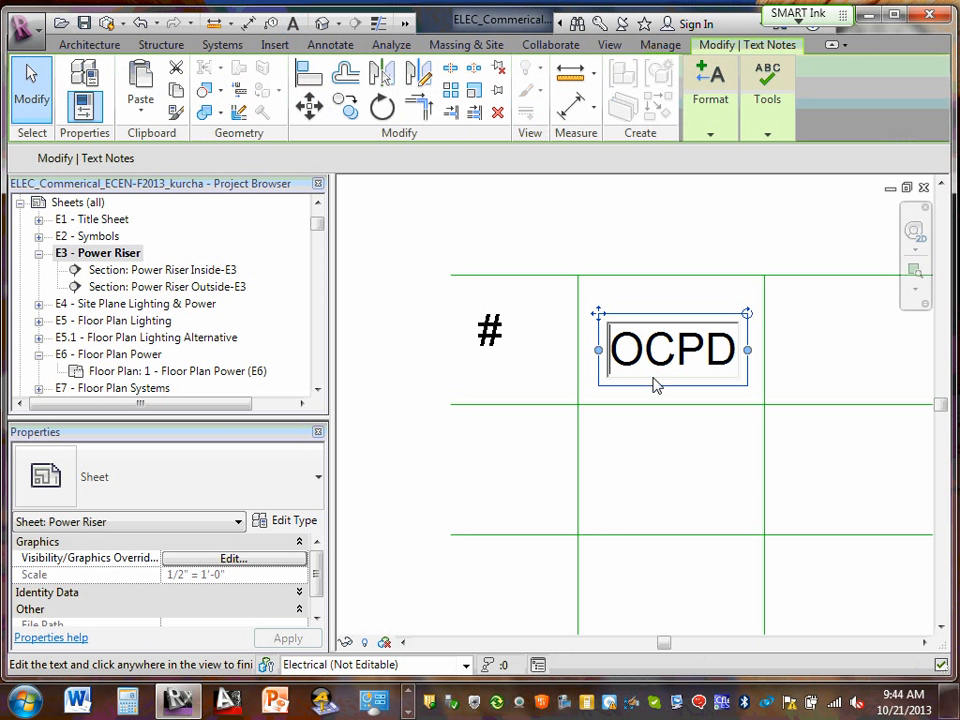
{"action": "left_click", "coordinate": [598, 316]}
{"action": "mouse_move", "coordinate": [599, 314]}
{"action": "left_mouse_down"}
{"action": "mouse_move", "coordinate": [603, 291]}
{"action": "mouse_move", "coordinate": [596, 302]}
{"action": "mouse_move", "coordinate": [595, 293]}
{"action": "left_mouse_up"}
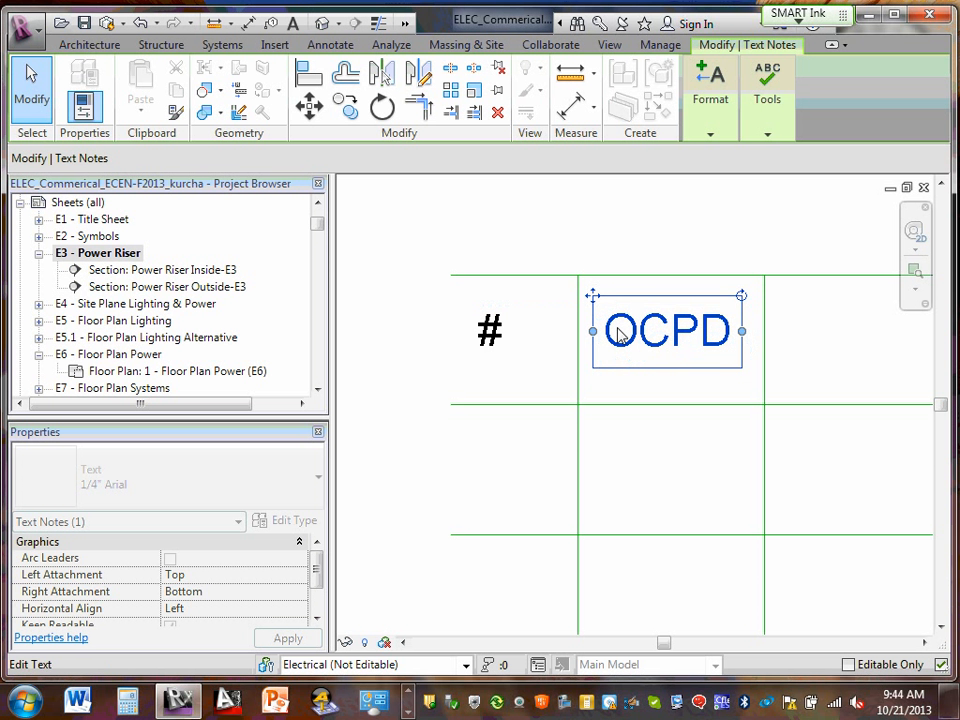
{"action": "left_click", "coordinate": [639, 425]}
- Place a text note reading "Feeder Sie" in the header cell of the table's third column
{"action": "scroll", "coordinate": [635, 426], "scroll_direction": "down", "scroll_amount": 2}
{"action": "scroll", "coordinate": [660, 432], "scroll_direction": "down", "scroll_amount": 1}
{"action": "scroll", "coordinate": [604, 450], "scroll_direction": "up", "scroll_amount": 1}
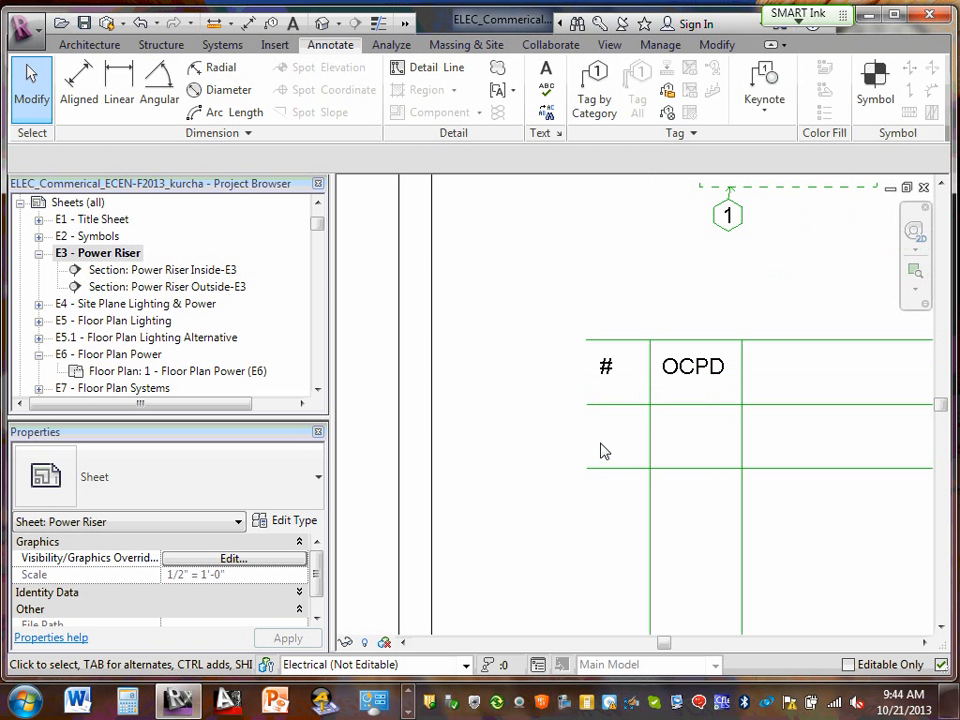
{"action": "left_click", "coordinate": [607, 365]}
{"action": "scroll", "coordinate": [606, 366], "scroll_direction": "down", "scroll_amount": 1}
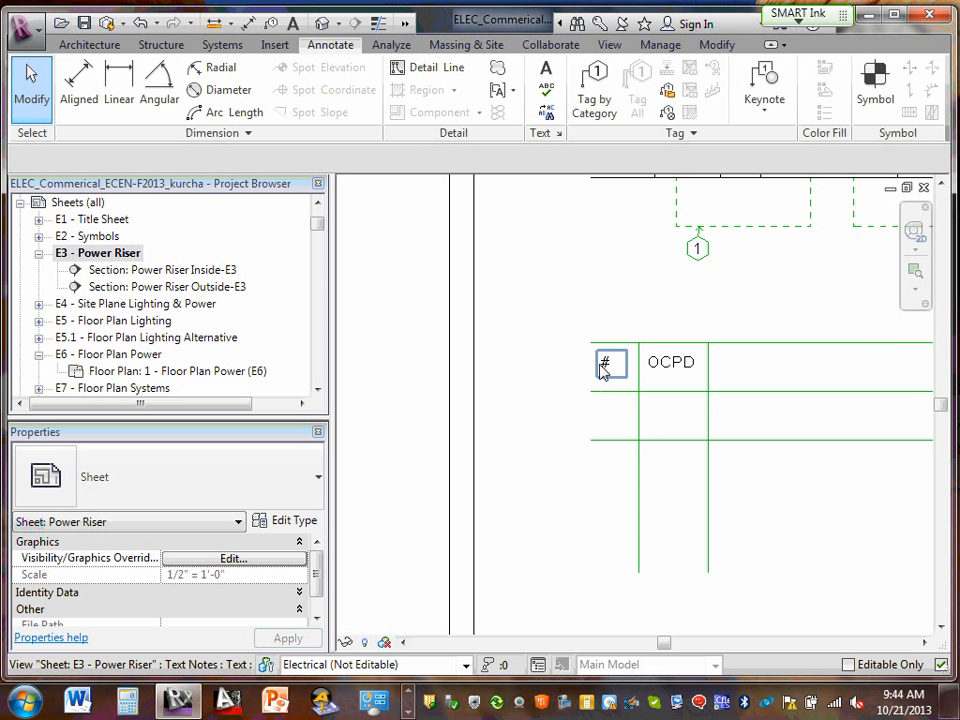
{"action": "scroll", "coordinate": [690, 382], "scroll_direction": "down", "scroll_amount": 2}
{"action": "middle_click_drag", "start_coordinate": [728, 384], "coordinate": [590, 365]}
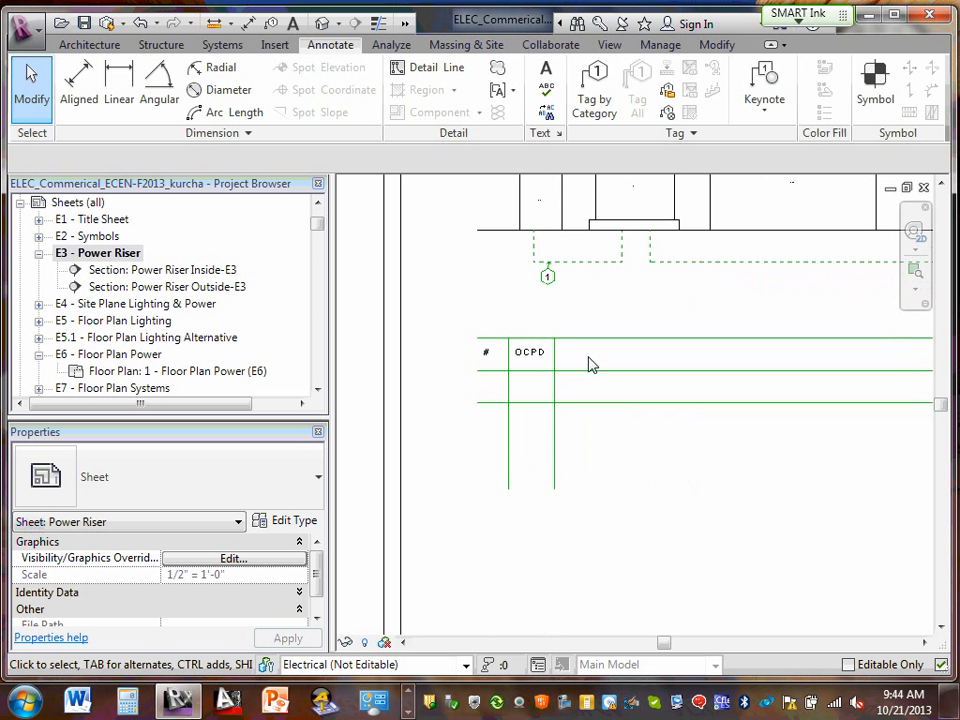
{"action": "left_click", "coordinate": [545, 75]}
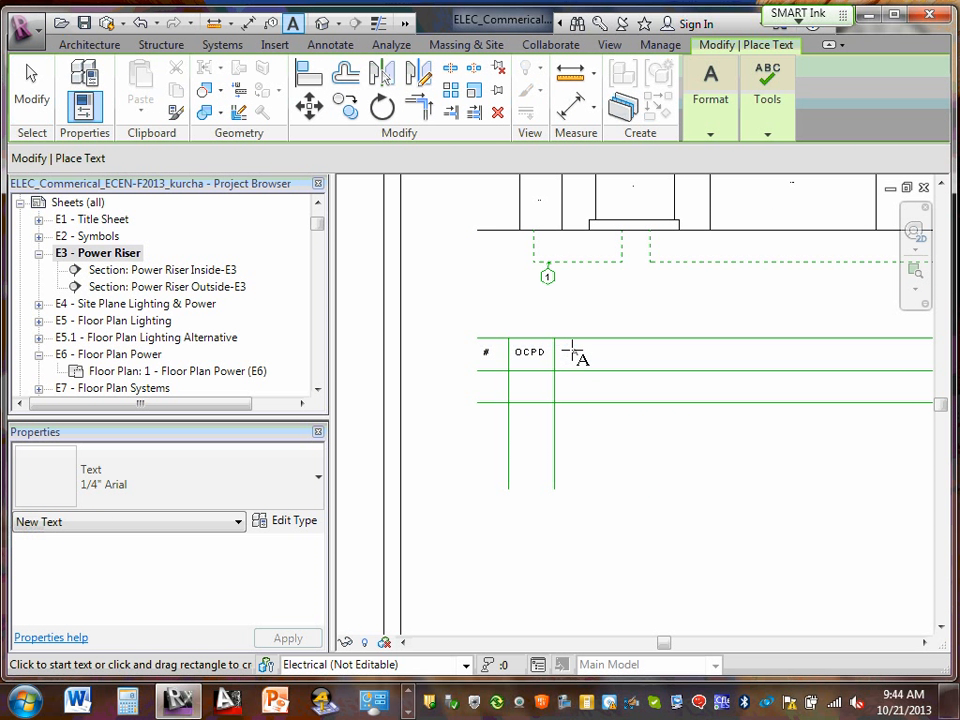
{"action": "left_click", "coordinate": [572, 349]}
{"action": "type", "text": "Feeder Sie"}
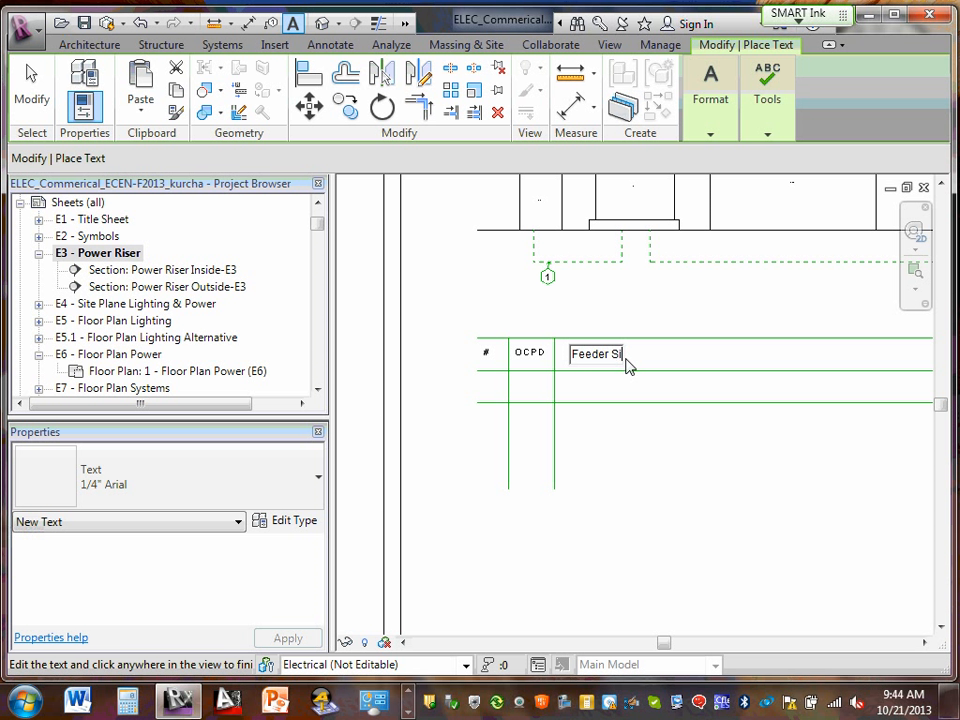
{"action": "left_click", "coordinate": [530, 391]}
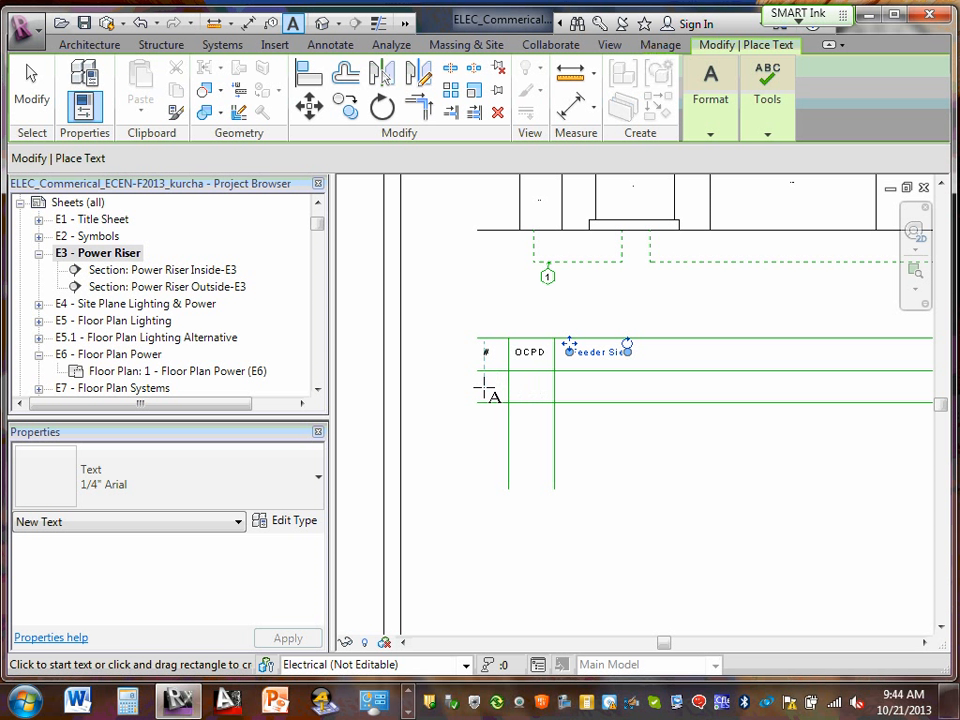
- Place text notes "1" under the "#" heading and "500A" under the "OCPD" heading in the first data row
{"action": "left_click", "coordinate": [487, 391]}
{"action": "type", "text": "1"}
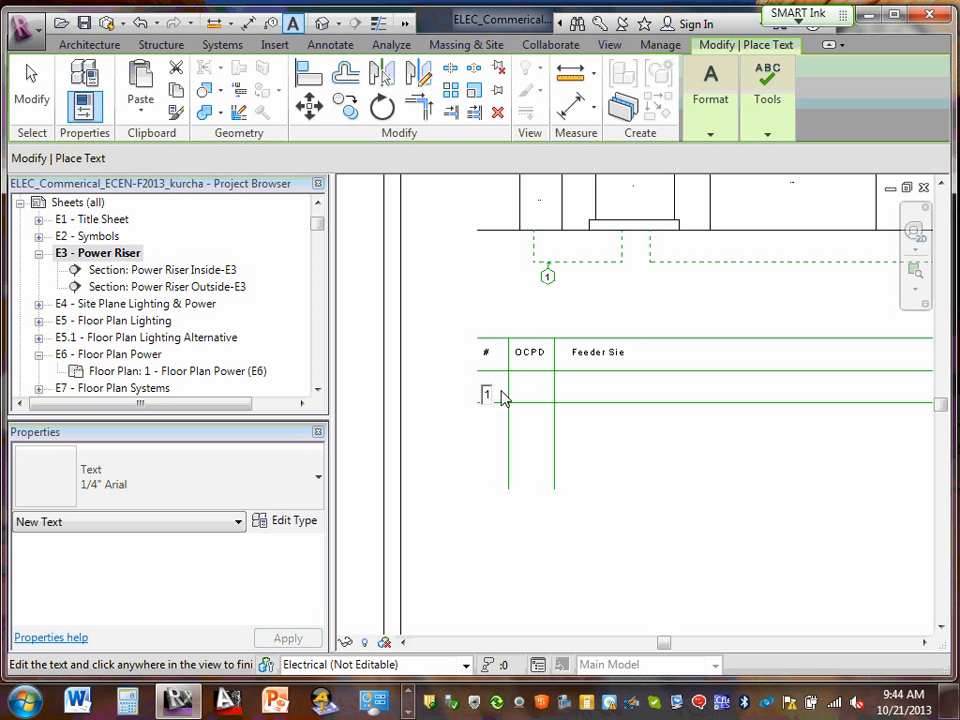
{"action": "left_click", "coordinate": [525, 386]}
{"action": "left_click", "coordinate": [523, 385]}
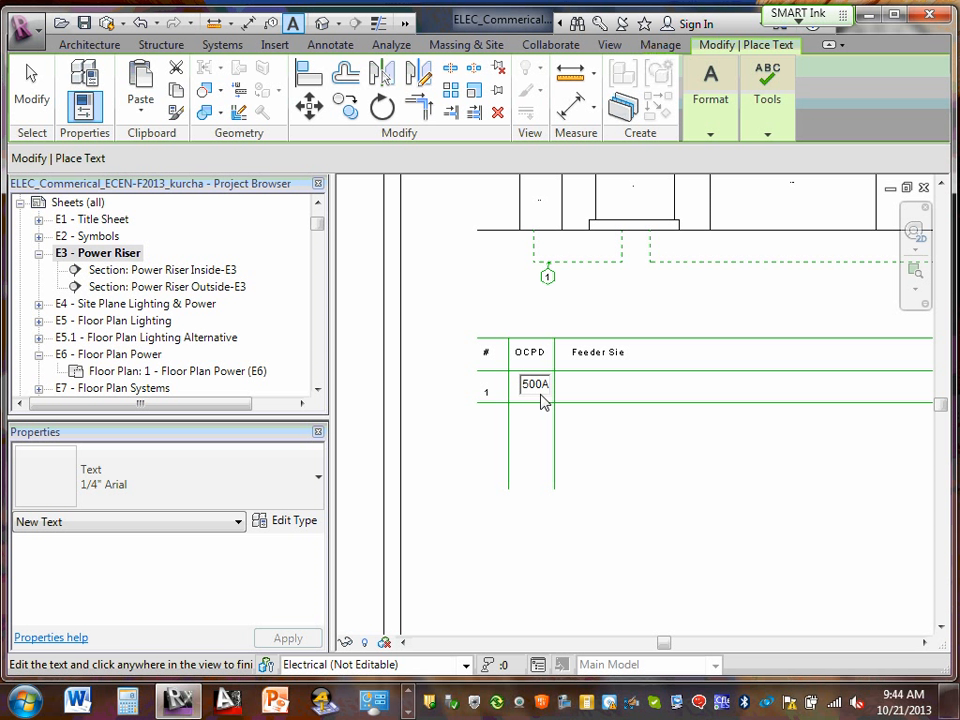
- Add the text "2 Sets of 2.5" PVC-80, (3)#250KCM THHW,(1)#1/0 AWG THHW" in the first row's feeder cell
{"action": "left_click", "coordinate": [600, 386]}
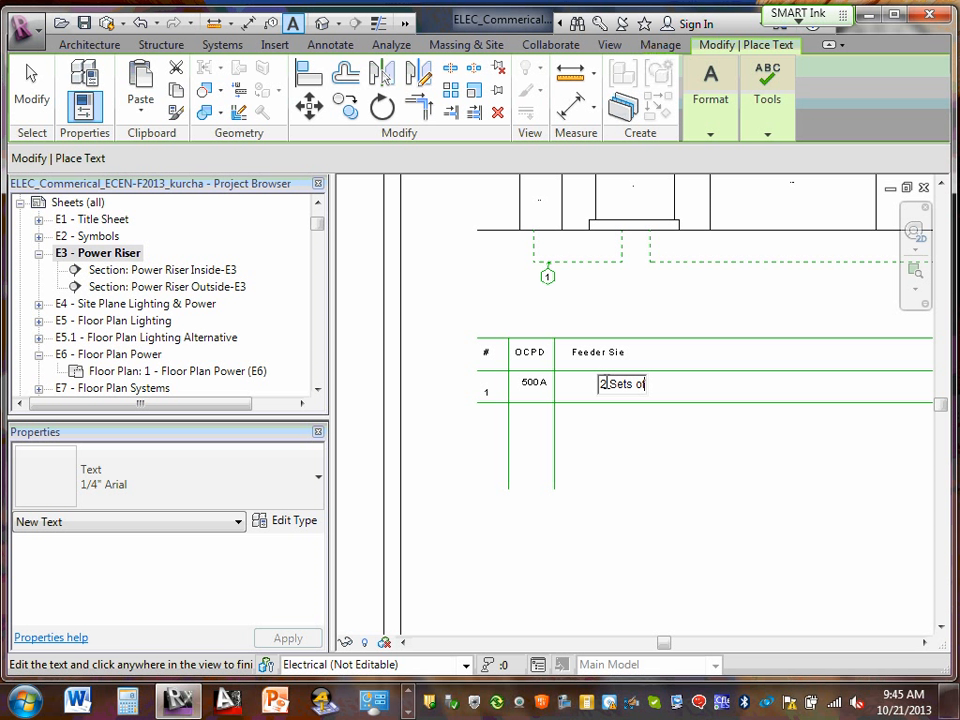
{"action": "type", "text": "2.5\" PVC-"}
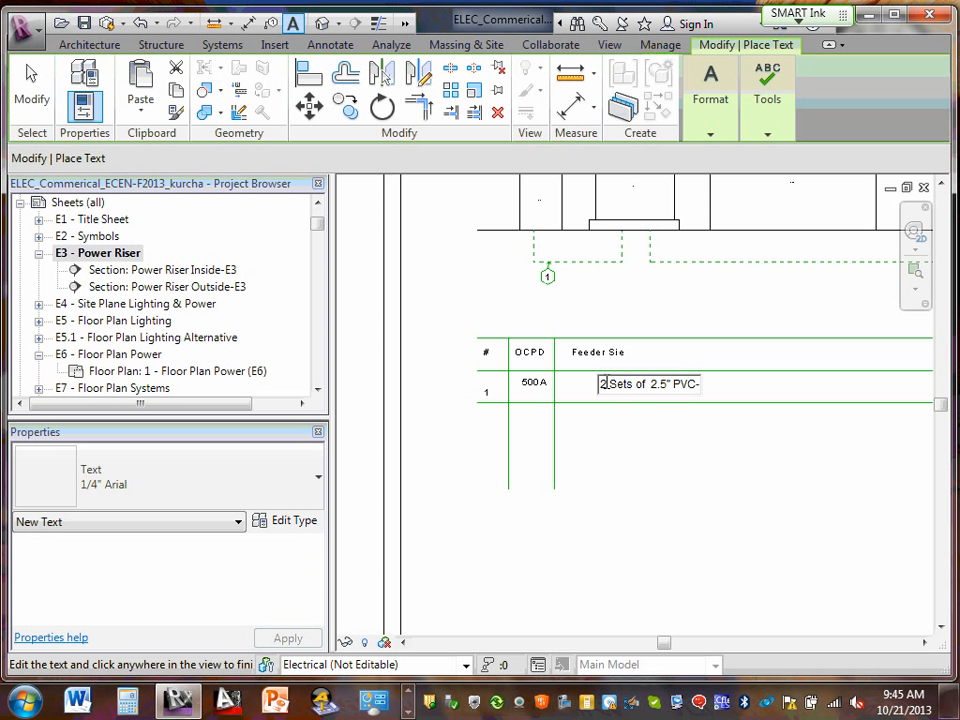
{"action": "type", "text": "80, (3)#250KCM T"}
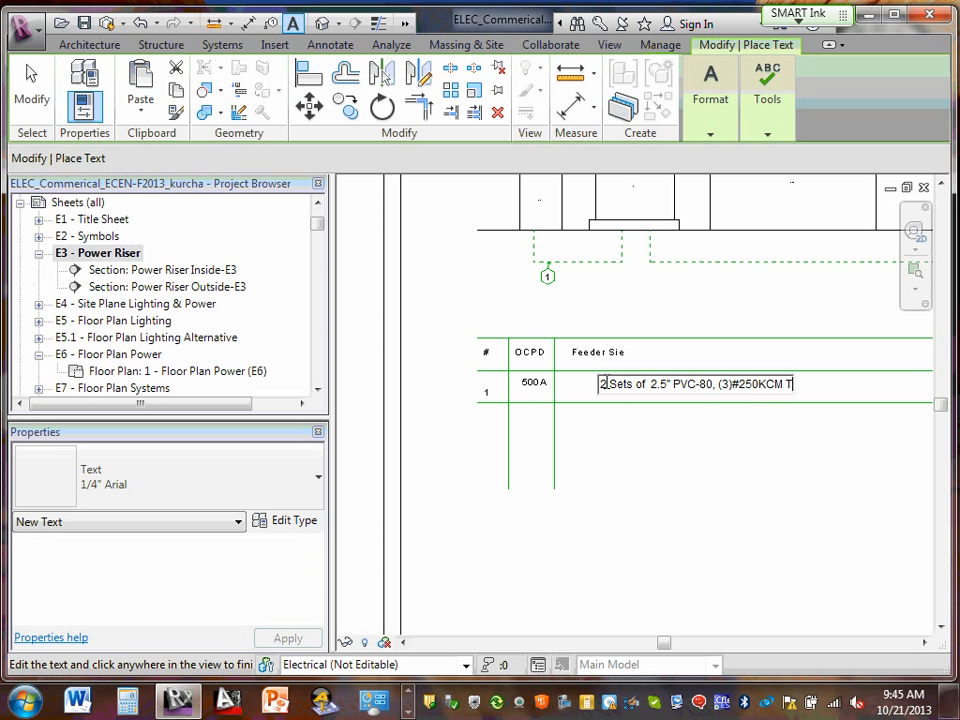
{"action": "type", "text": "HHW,(1)#1/0"}
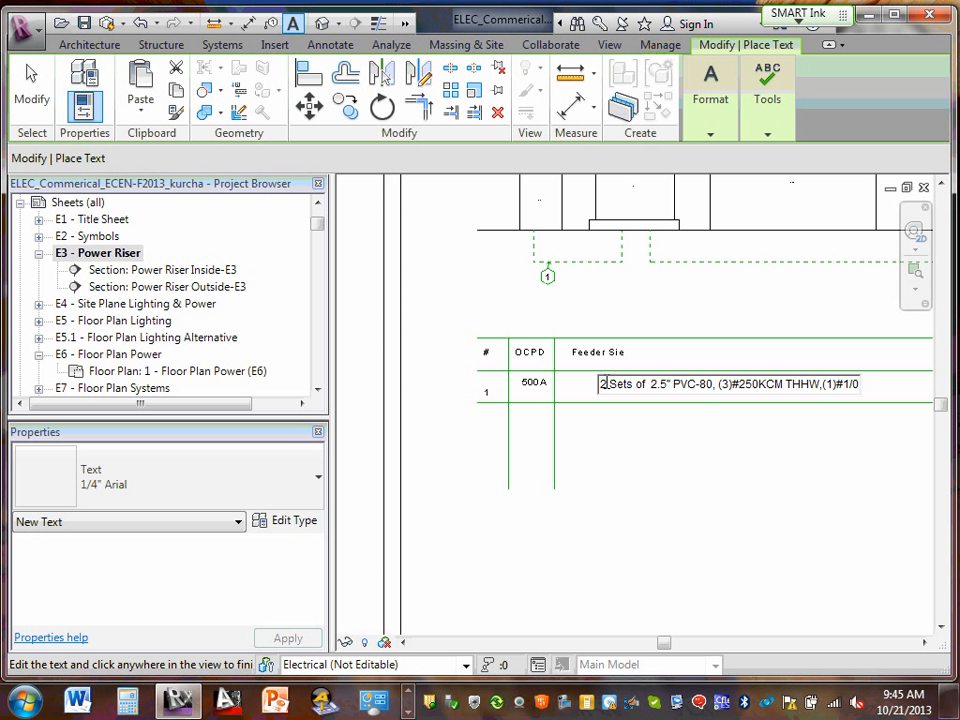
{"action": "type", "text": "AWG THHW"}
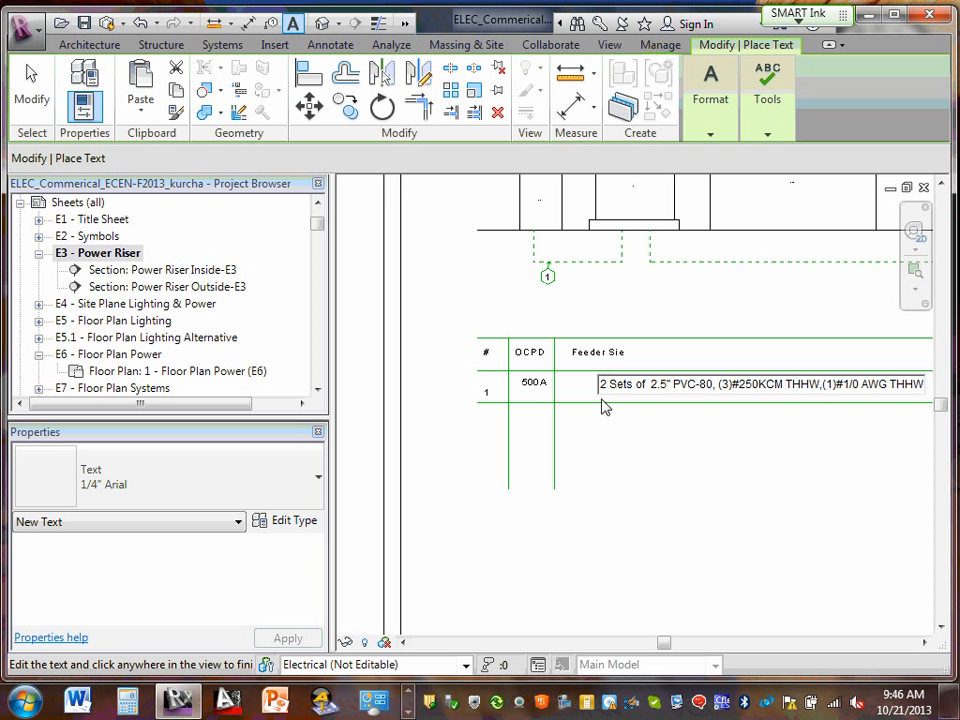
{"action": "left_click", "coordinate": [642, 436]}
- Examine the feeder table's layout and its placement on the sheet below the riser diagram
{"action": "scroll", "coordinate": [634, 437], "scroll_direction": "down", "scroll_amount": 2}
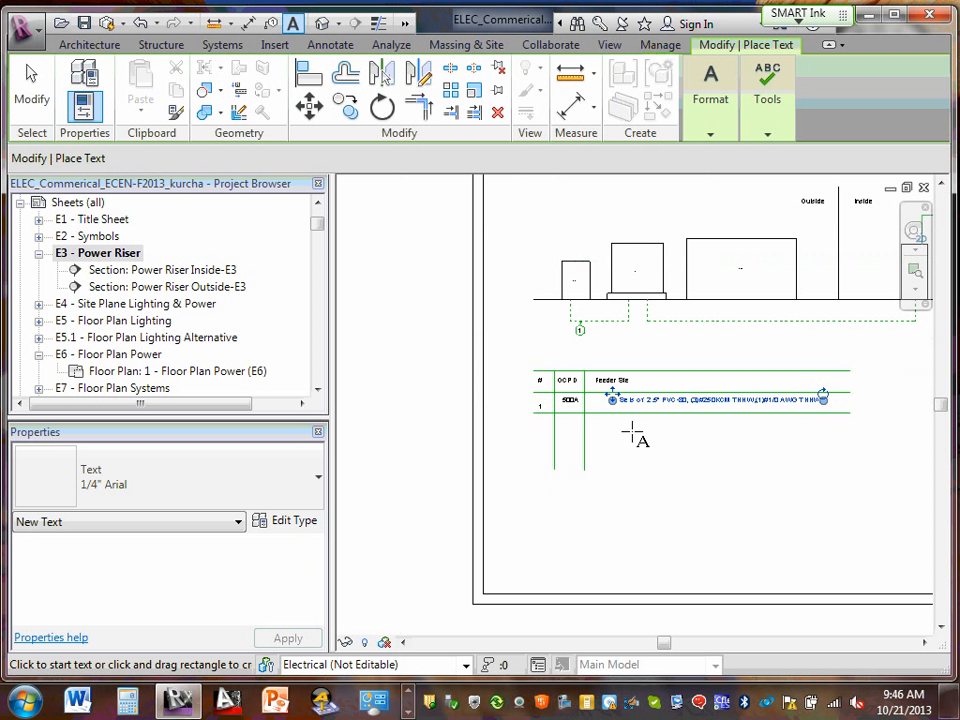
{"action": "scroll", "coordinate": [690, 450], "scroll_direction": "up", "scroll_amount": 3}
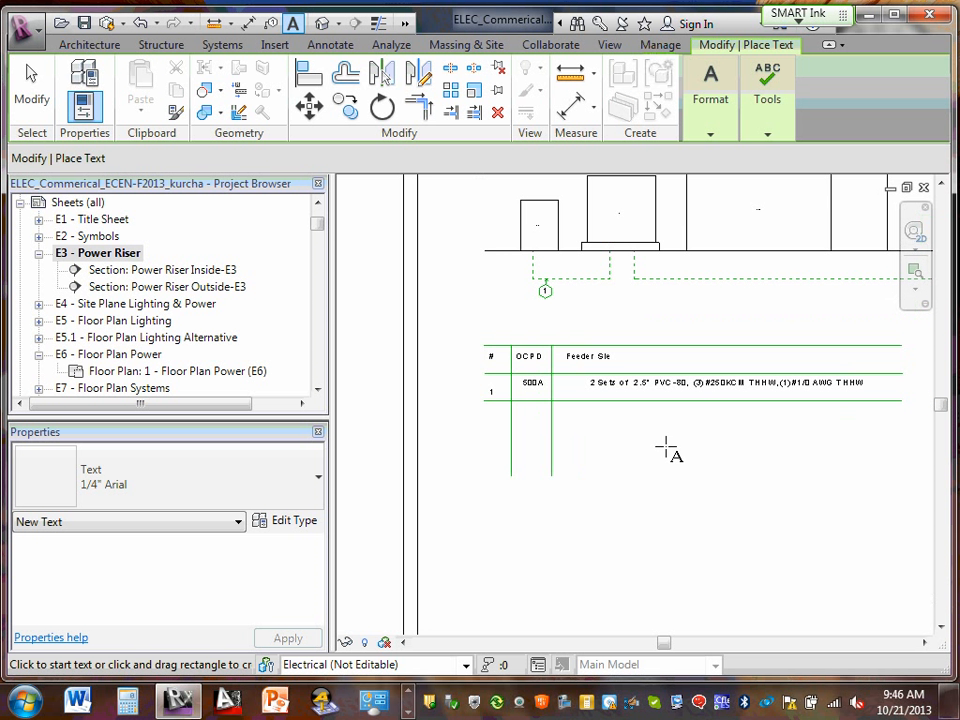
{"action": "scroll", "coordinate": [666, 439], "scroll_direction": "down", "scroll_amount": 3}
{"action": "scroll", "coordinate": [878, 437], "scroll_direction": "up", "scroll_amount": 1}
{"action": "scroll", "coordinate": [878, 437], "scroll_direction": "up", "scroll_amount": 1}
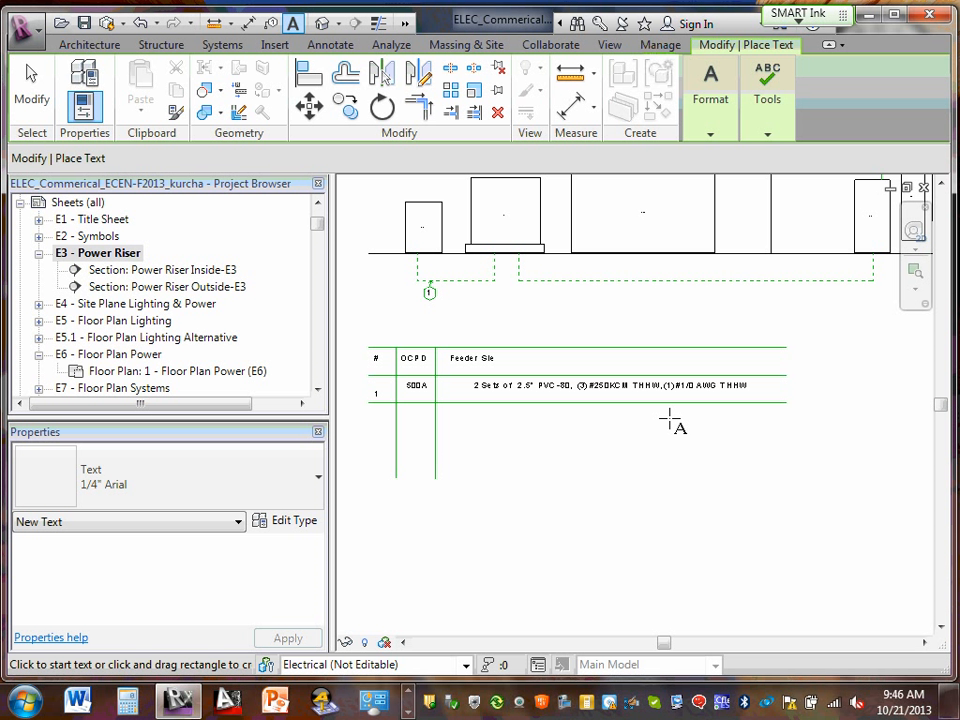
{"action": "scroll", "coordinate": [606, 380], "scroll_direction": "down", "scroll_amount": 2}
{"action": "scroll", "coordinate": [650, 388], "scroll_direction": "up", "scroll_amount": 1}
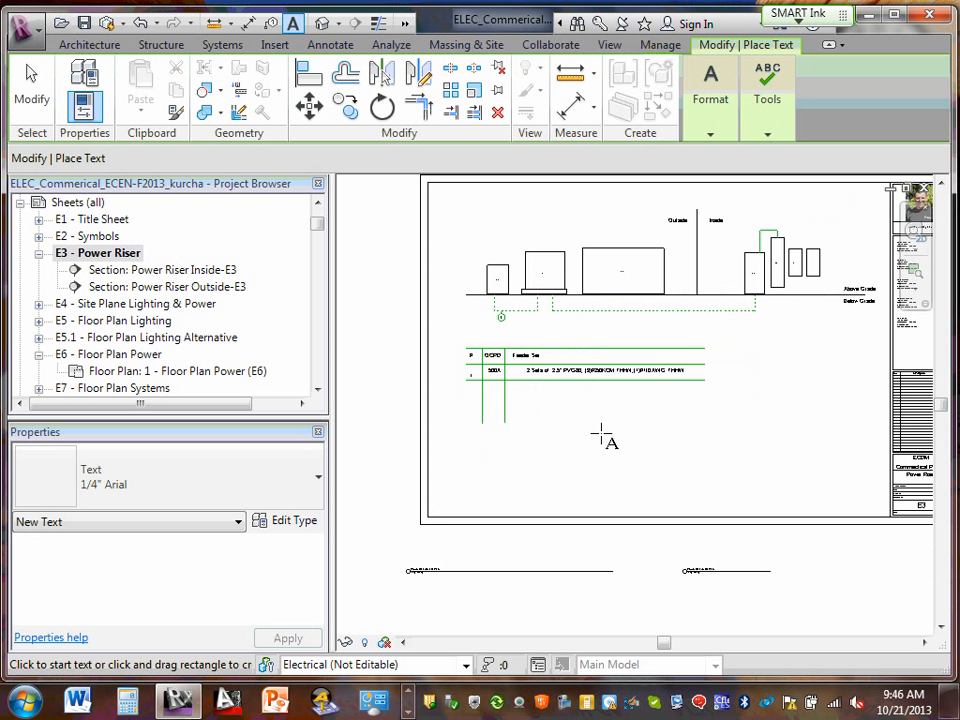
{"action": "scroll", "coordinate": [553, 399], "scroll_direction": "up", "scroll_amount": 2}
{"action": "scroll", "coordinate": [476, 357], "scroll_direction": "down", "scroll_amount": 2}
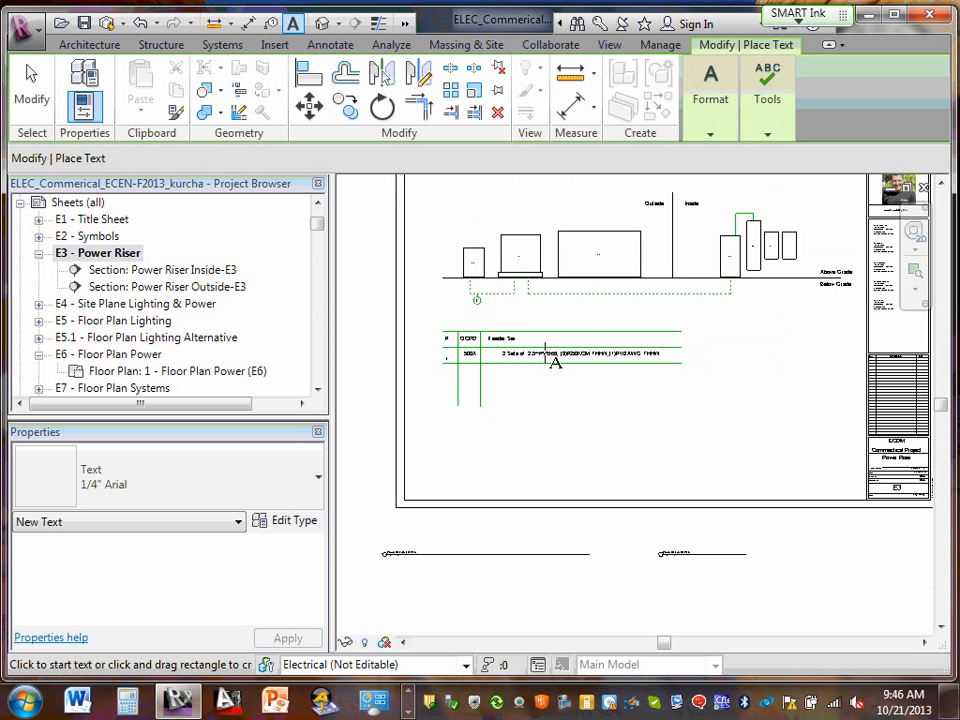
{"action": "scroll", "coordinate": [547, 356], "scroll_direction": "up", "scroll_amount": 2}
{"action": "scroll", "coordinate": [619, 420], "scroll_direction": "down", "scroll_amount": 2}
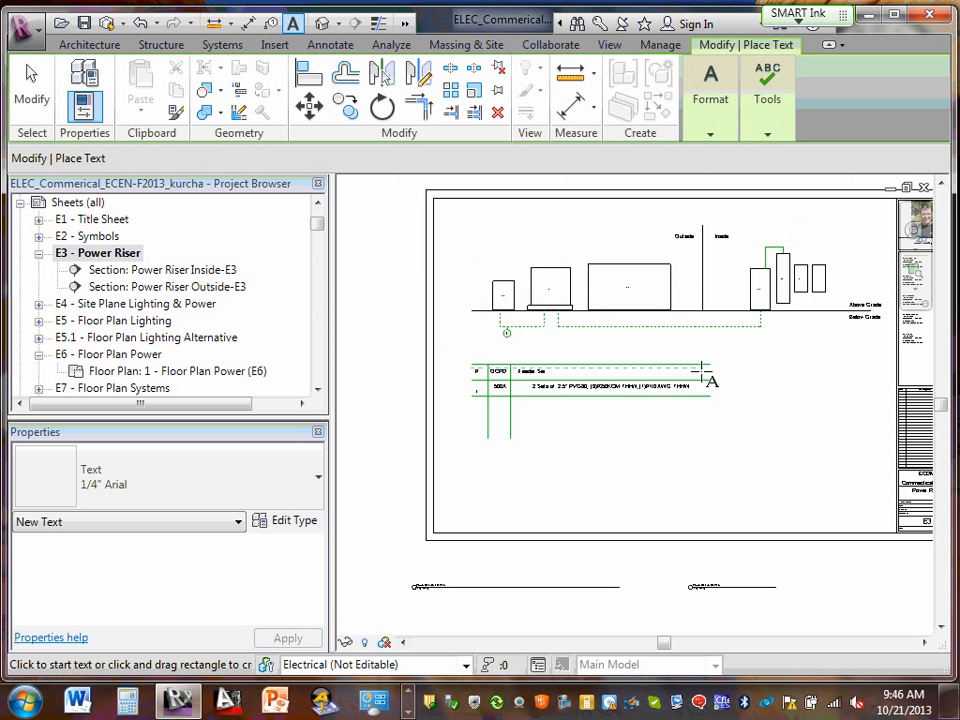
{"action": "scroll", "coordinate": [705, 375], "scroll_direction": "up", "scroll_amount": 2}
{"action": "left_click", "coordinate": [720, 368]}
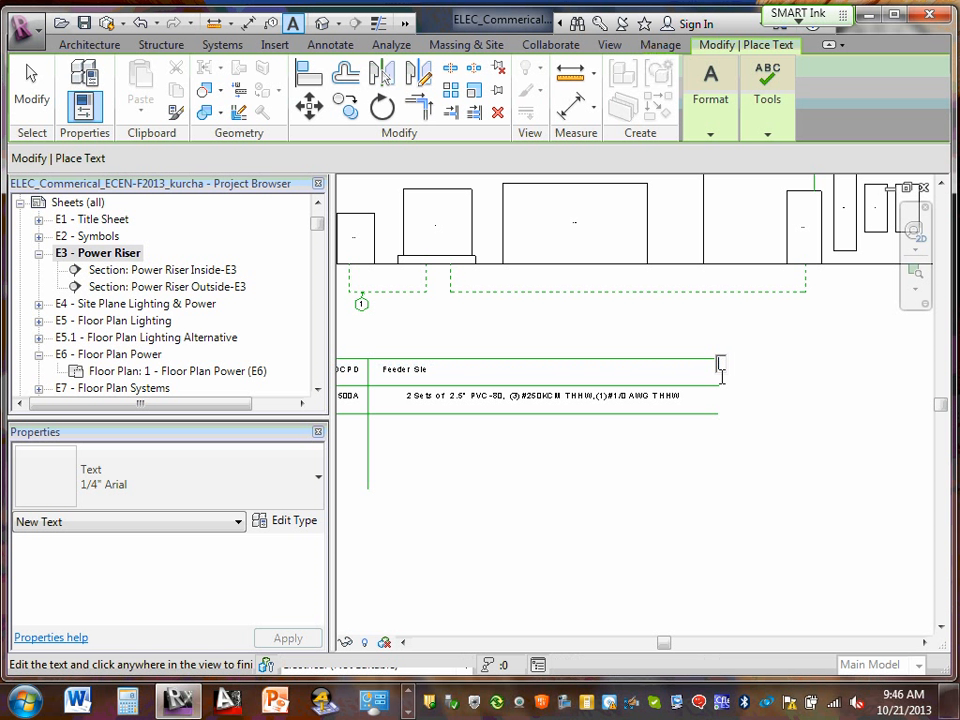
{"action": "left_click", "coordinate": [718, 394]}
{"action": "key", "text": "Escape"}
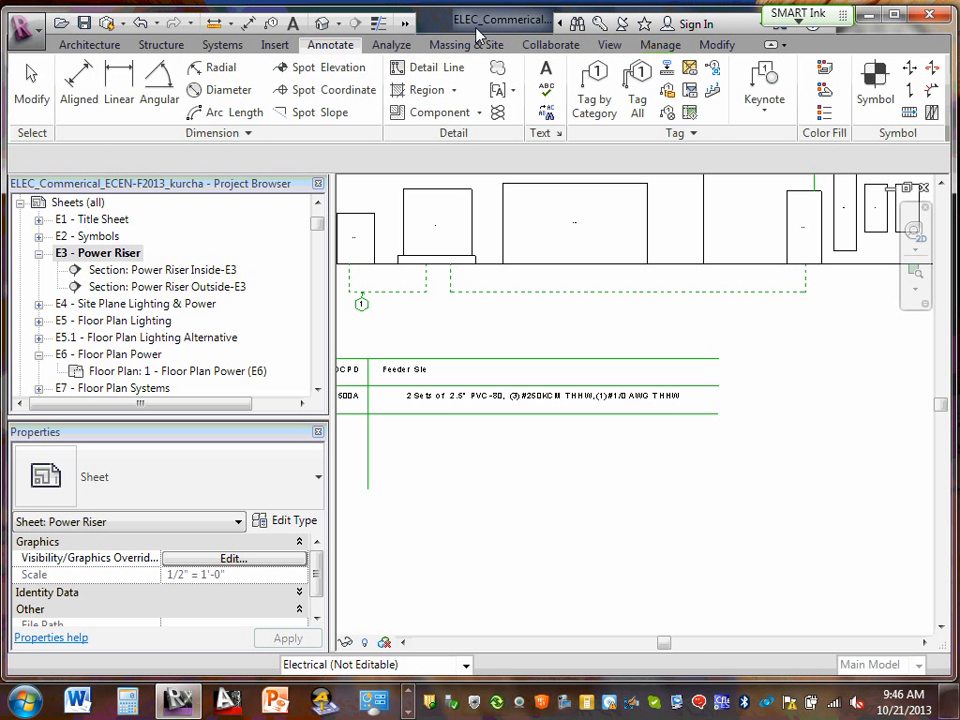
{"action": "left_click", "coordinate": [428, 70]}
{"action": "left_click", "coordinate": [719, 364]}
{"action": "key", "text": "Escape"}
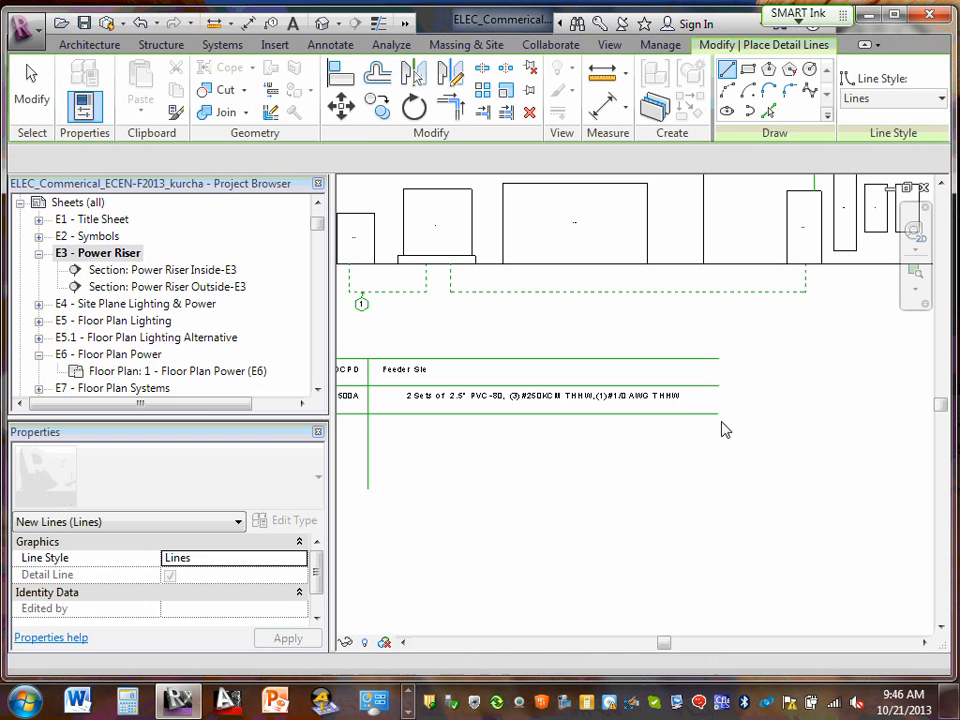
{"action": "key", "text": "Escape"}
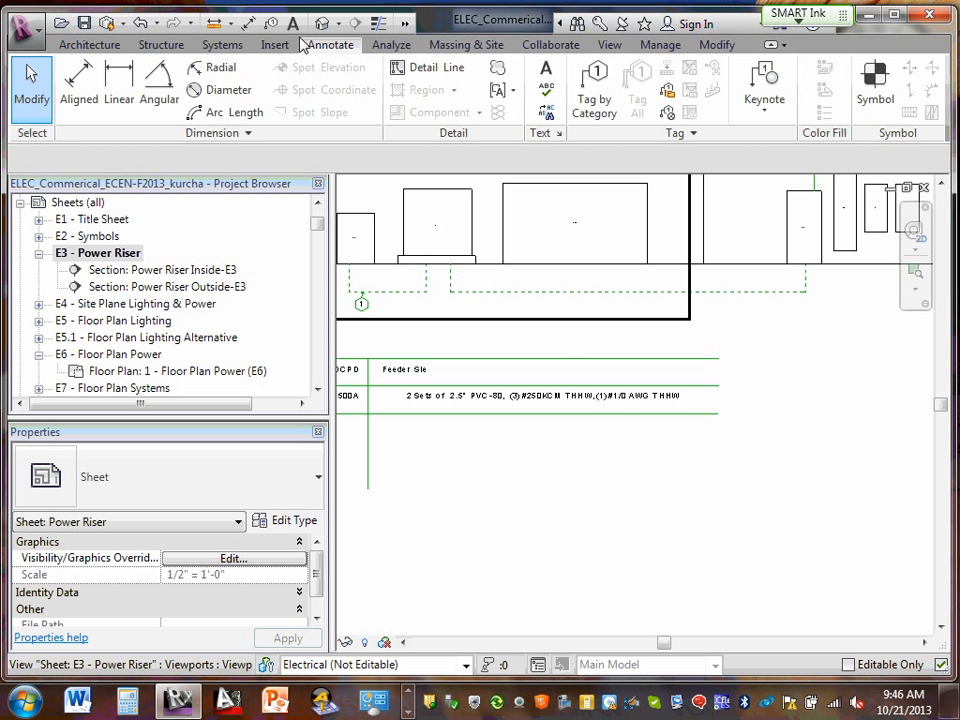
- Draw a vertical detail line closing the feeder table's right side, from the top line's end down level with the column dividers' lower ends
{"action": "left_click", "coordinate": [428, 67]}
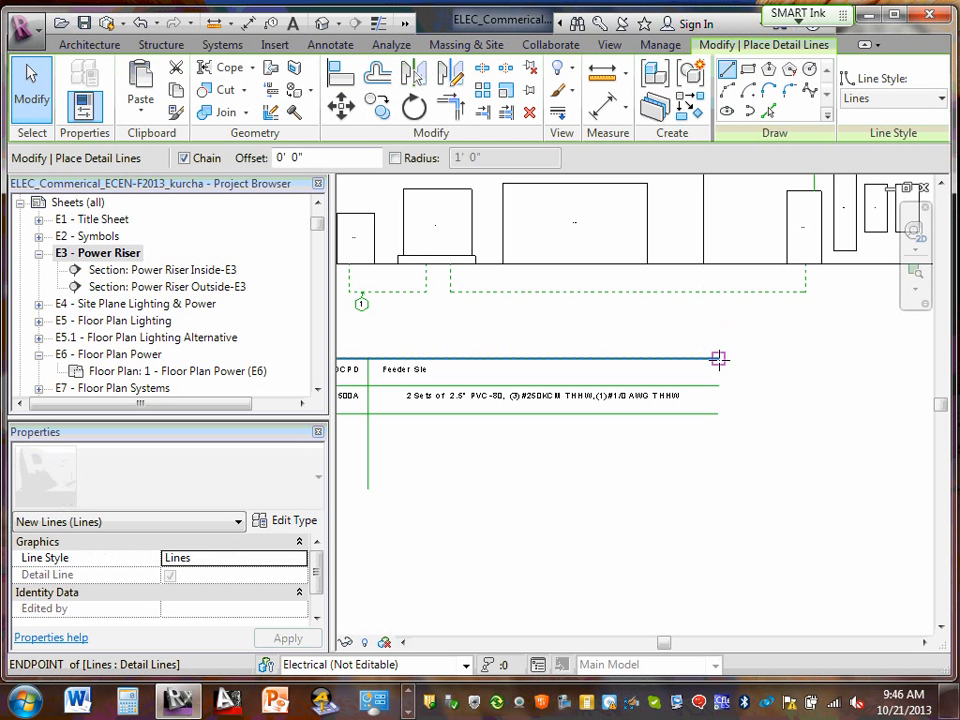
{"action": "left_click", "coordinate": [720, 357]}
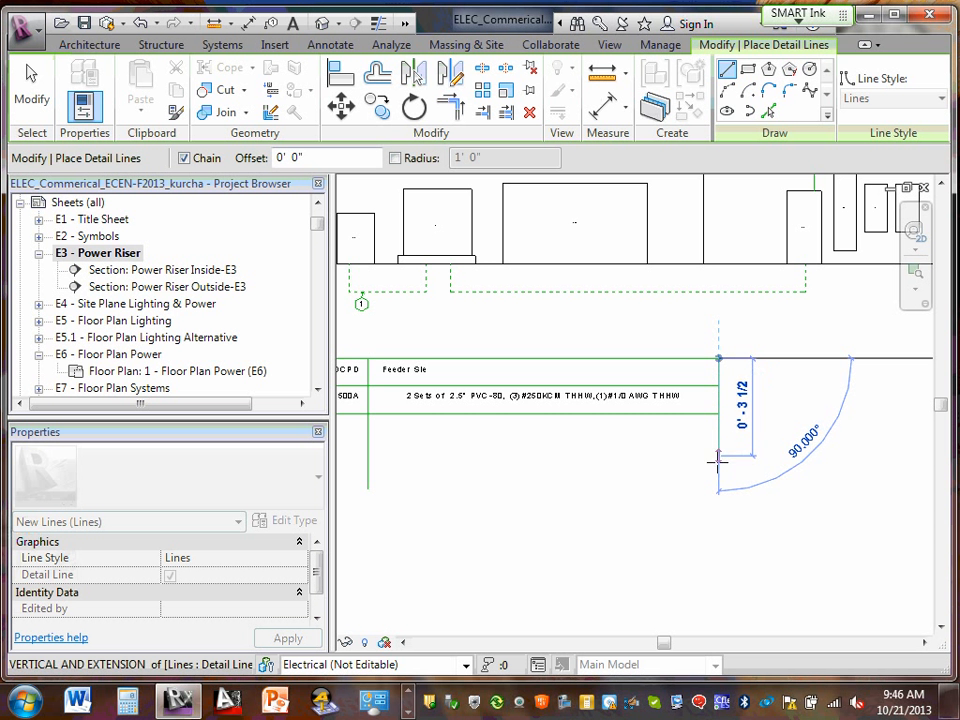
{"action": "left_click", "coordinate": [719, 490]}
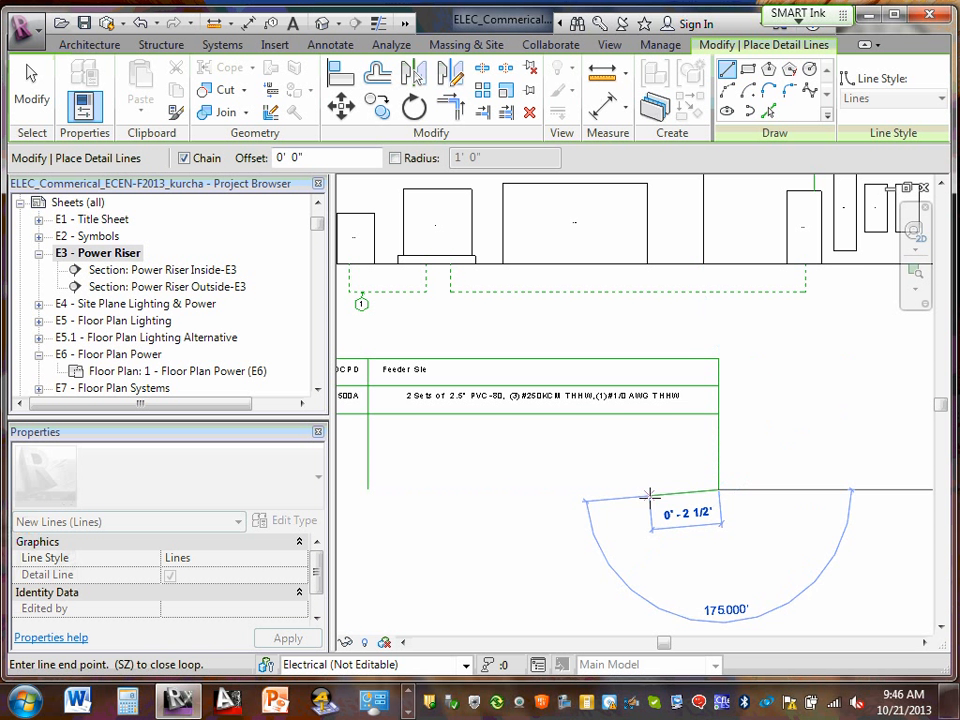
{"action": "key", "text": "Escape"}
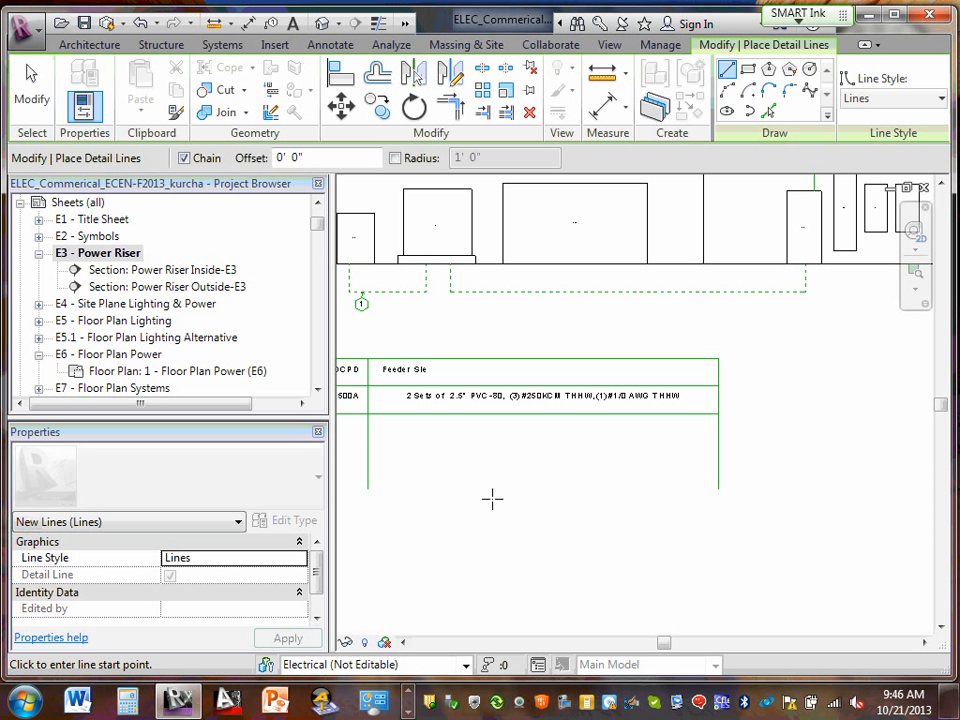
{"action": "left_click", "coordinate": [368, 489]}
{"action": "scroll", "coordinate": [460, 485], "scroll_direction": "down", "scroll_amount": 3}
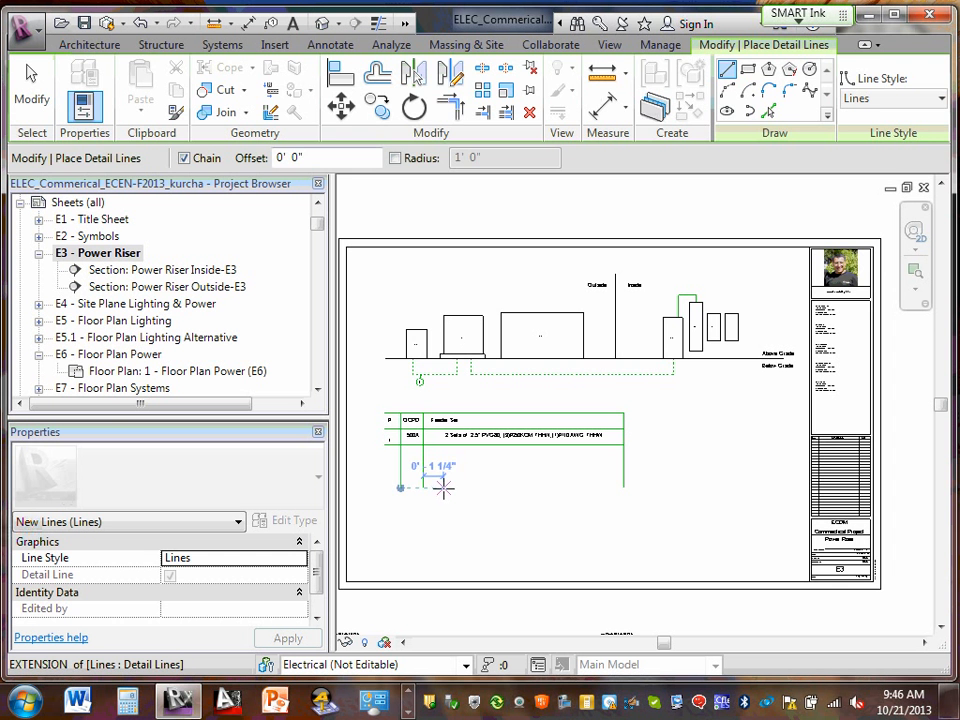
{"action": "key", "text": "Escape"}
{"action": "key", "text": "Escape"}
- Move the first row's feeder description text left so it aligns with the start of the "Feeder Sie" heading
{"action": "scroll", "coordinate": [445, 491], "scroll_direction": "up", "scroll_amount": 5}
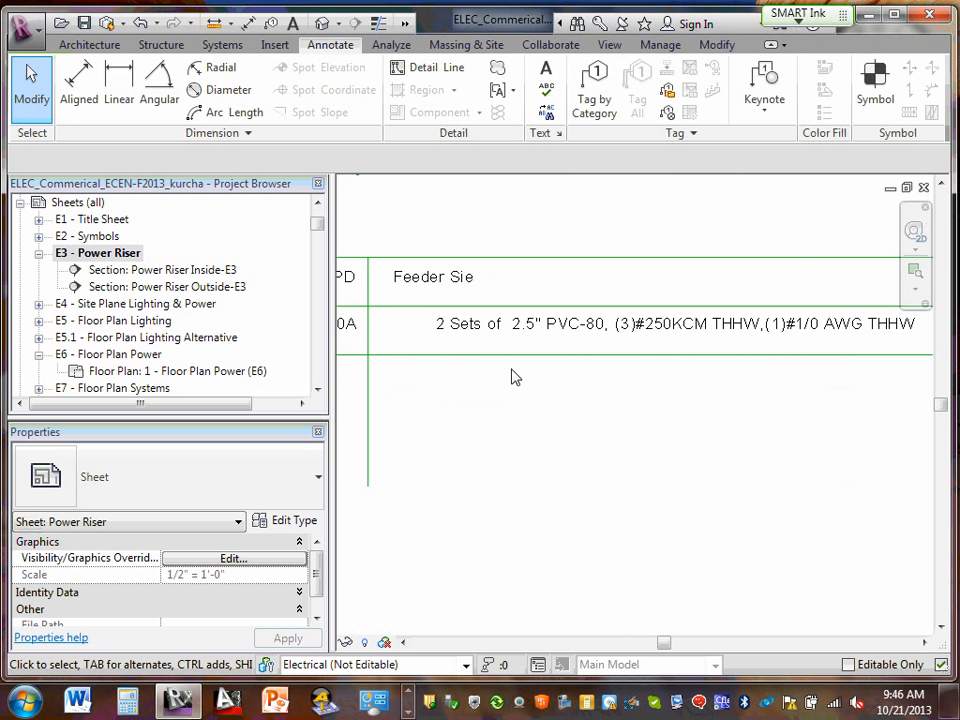
{"action": "left_click", "coordinate": [450, 334]}
{"action": "left_click_drag", "start_coordinate": [432, 323], "coordinate": [404, 325]}
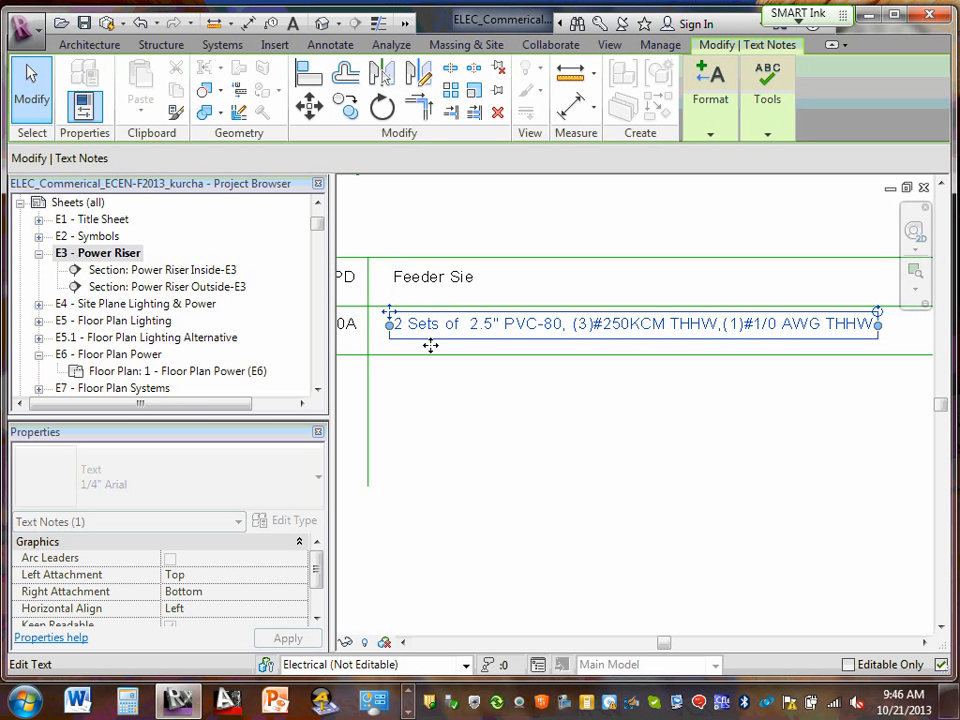
{"action": "left_click", "coordinate": [454, 439]}
- Move the "1" text in the table's first row up so it lines up with the "500A" text
{"action": "scroll", "coordinate": [380, 477], "scroll_direction": "down", "scroll_amount": 1}
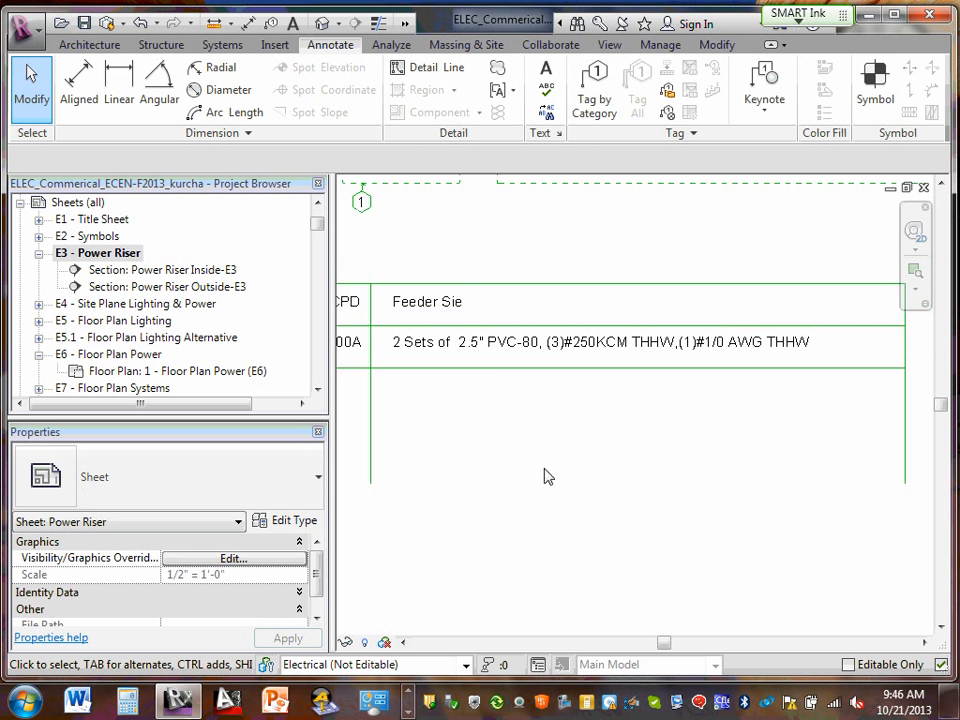
{"action": "scroll", "coordinate": [547, 472], "scroll_direction": "down", "scroll_amount": 5}
{"action": "scroll", "coordinate": [342, 405], "scroll_direction": "up", "scroll_amount": 3}
{"action": "scroll", "coordinate": [393, 399], "scroll_direction": "up", "scroll_amount": 2}
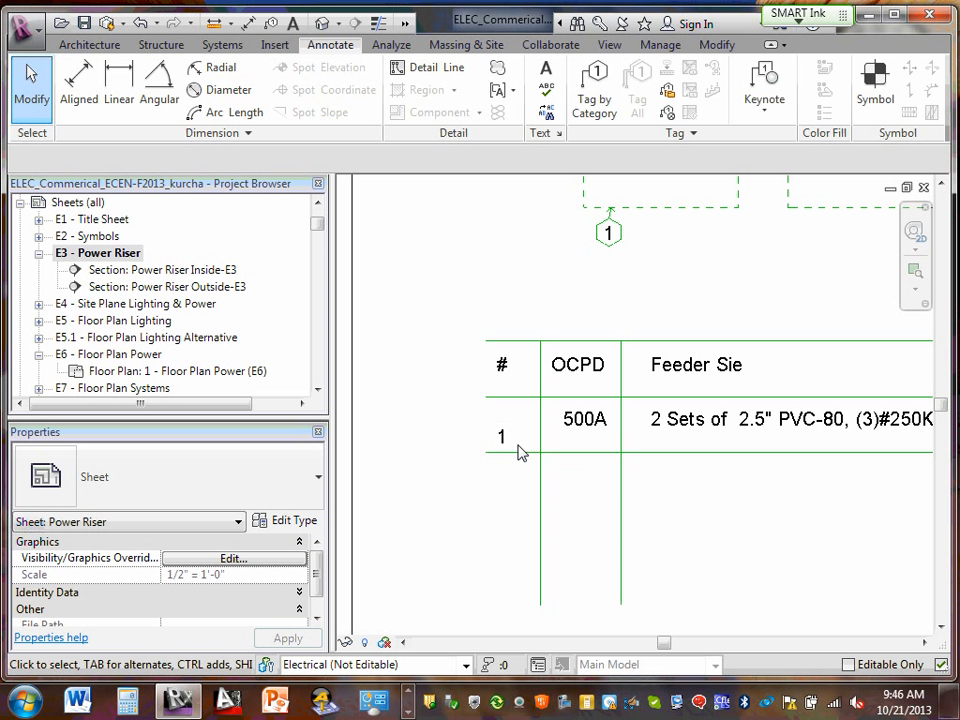
{"action": "left_click_drag", "start_coordinate": [500, 440], "coordinate": [490, 411]}
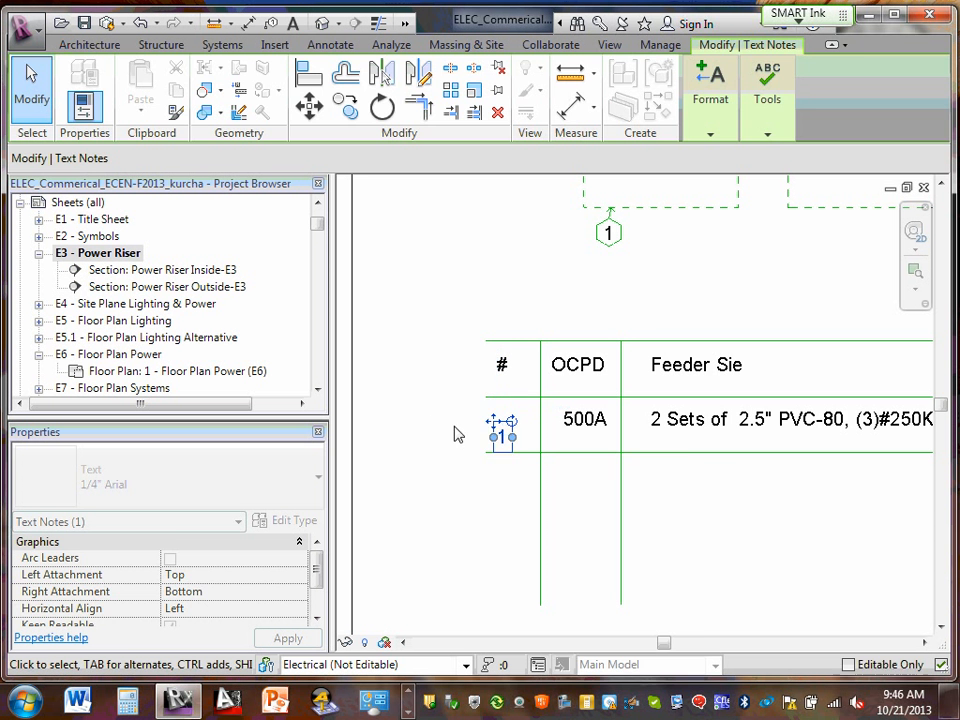
{"action": "left_click", "coordinate": [424, 422]}
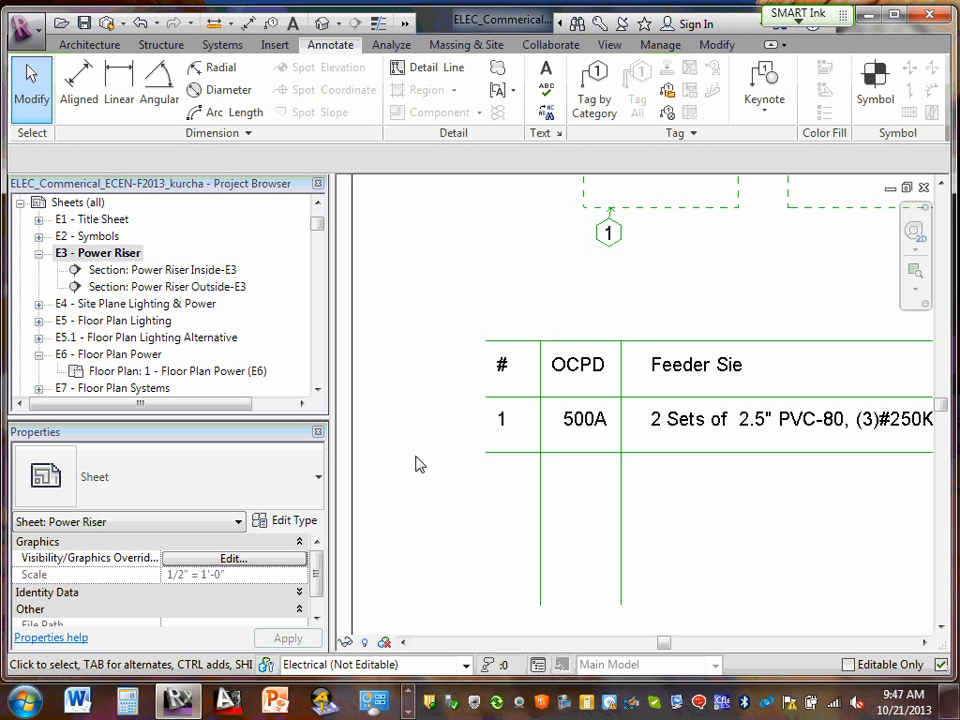
- Draw a vertical detail line about 4 23/32" long closing the table's left side, ending level with the column dividers
{"action": "scroll", "coordinate": [422, 463], "scroll_direction": "down", "scroll_amount": 2}
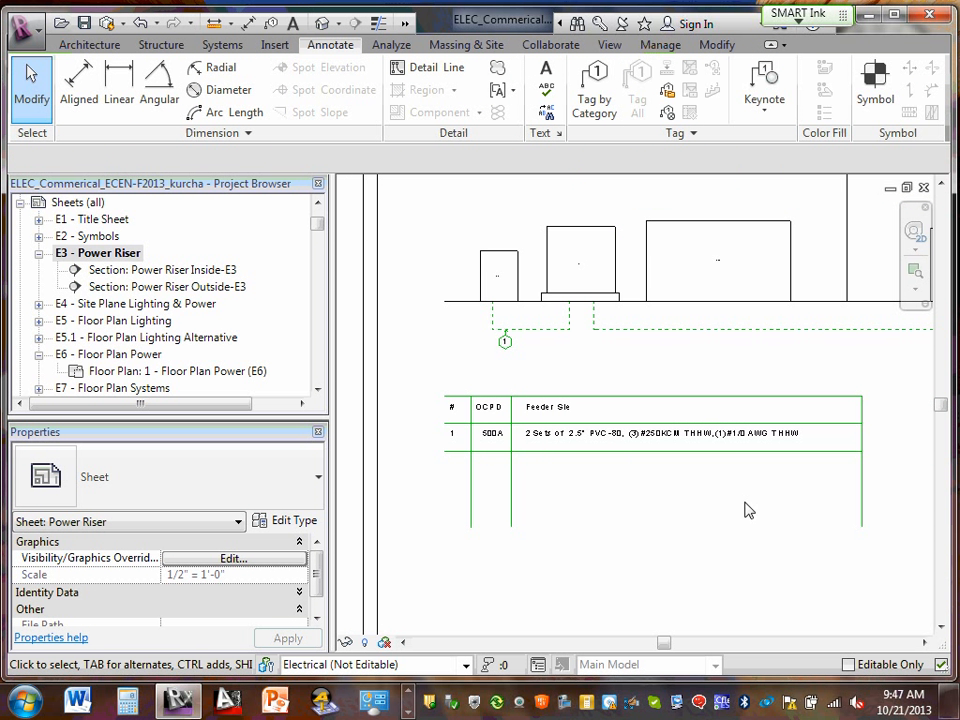
{"action": "scroll", "coordinate": [450, 490], "scroll_direction": "up", "scroll_amount": 1}
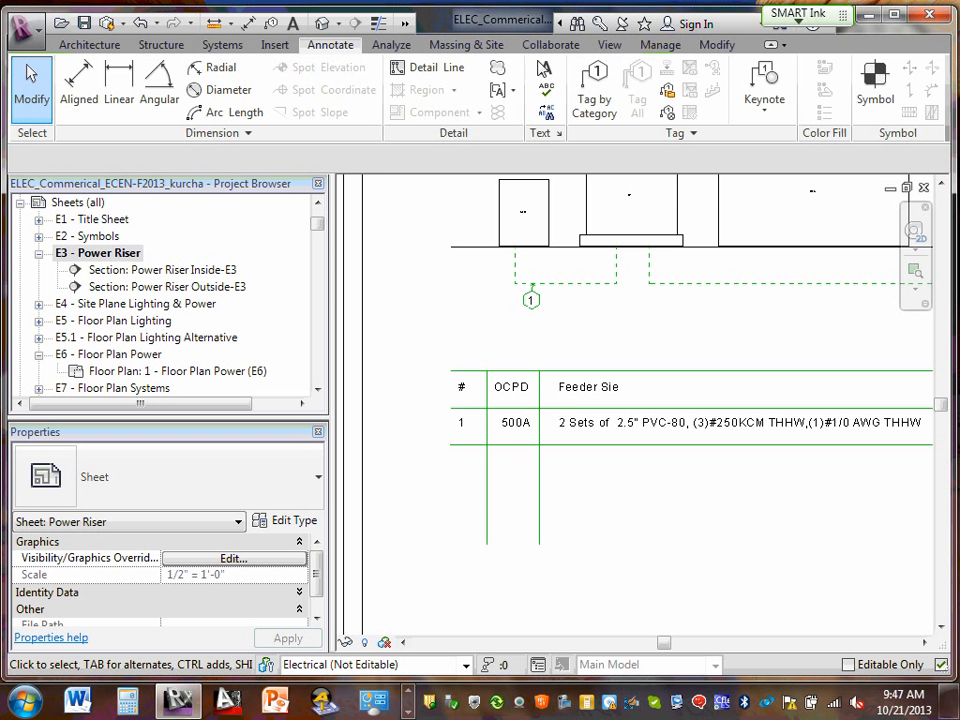
{"action": "left_click", "coordinate": [436, 67]}
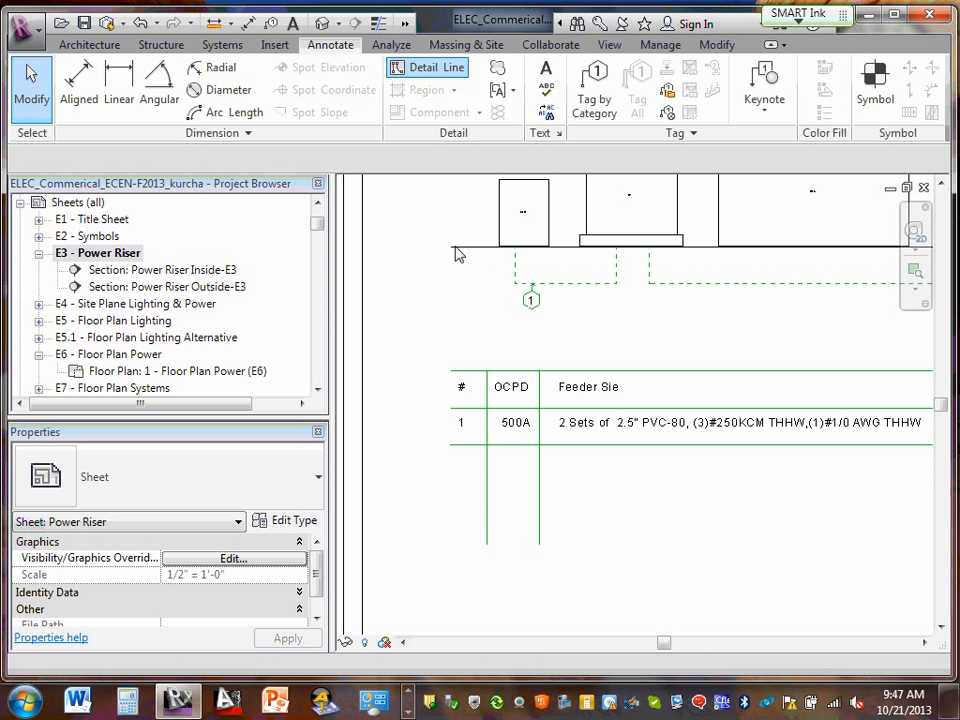
{"action": "left_click", "coordinate": [451, 370]}
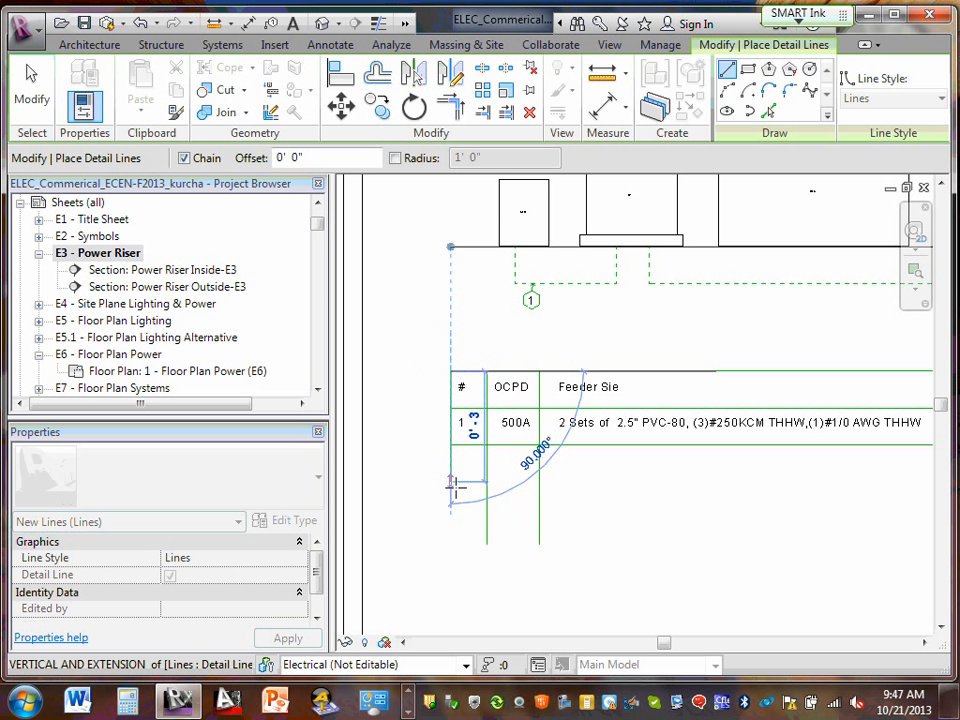
{"action": "left_click", "coordinate": [451, 544]}
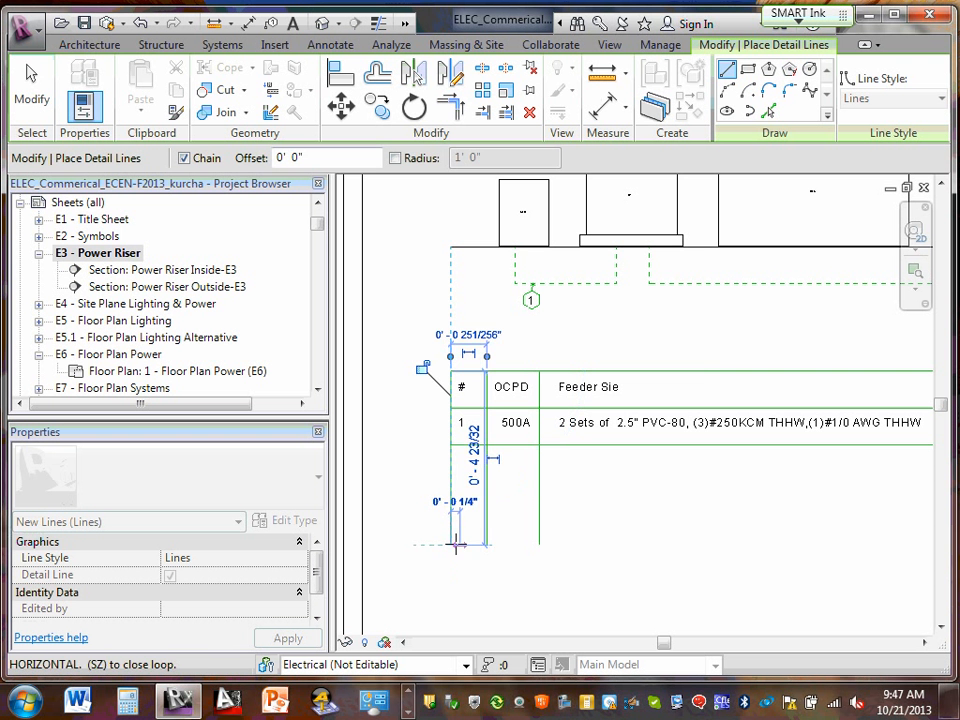
{"action": "key", "text": "Escape"}
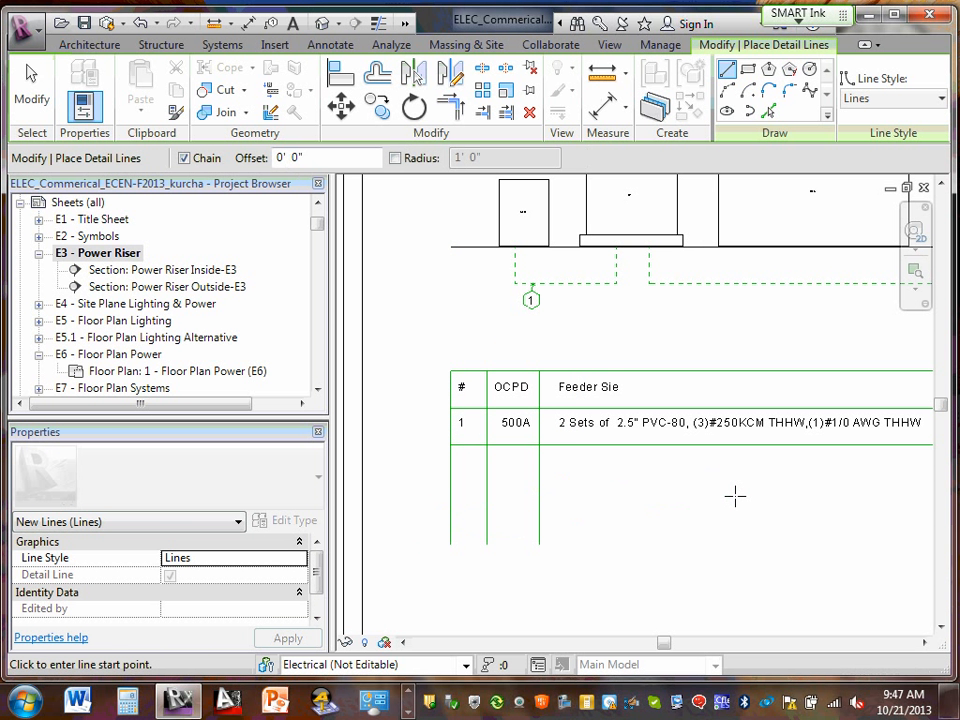
{"action": "scroll", "coordinate": [735, 496], "scroll_direction": "down", "scroll_amount": 4}
{"action": "key", "text": "Escape"}
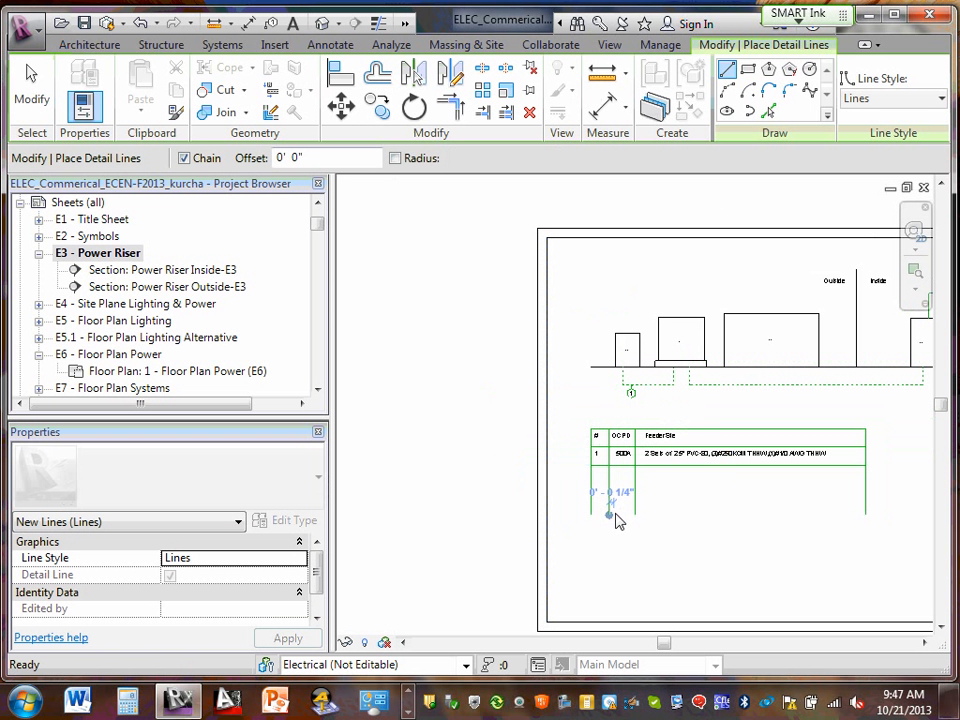
- Correct the heading text of the table's third column to read "Feeder Size"
{"action": "scroll", "coordinate": [812, 498], "scroll_direction": "up", "scroll_amount": 3}
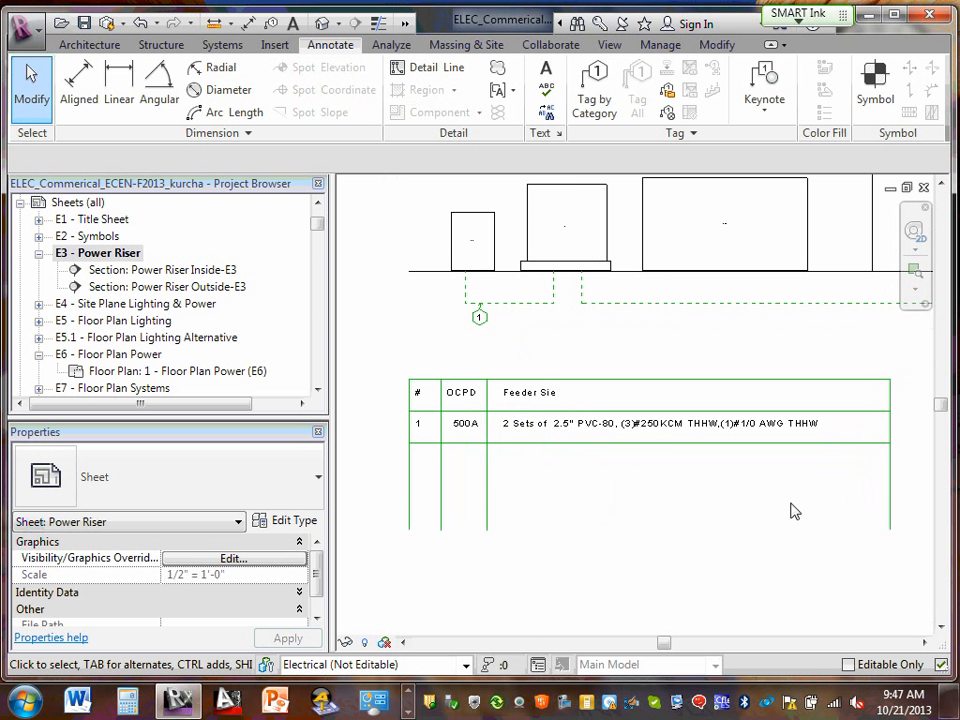
{"action": "scroll", "coordinate": [703, 524], "scroll_direction": "up", "scroll_amount": 1}
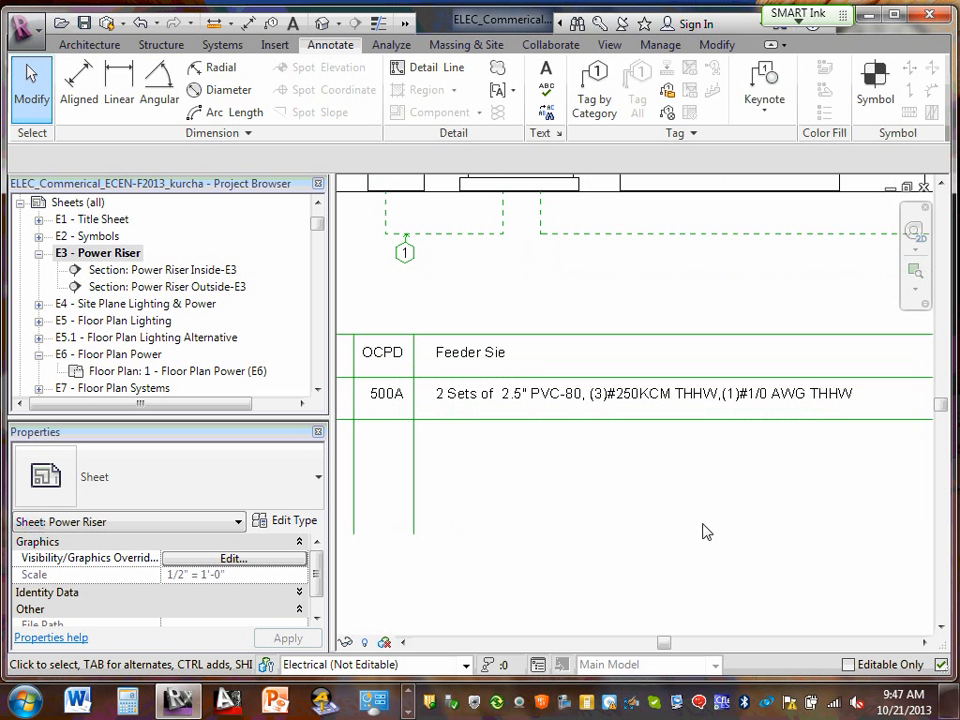
{"action": "scroll", "coordinate": [703, 524], "scroll_direction": "down", "scroll_amount": 1}
{"action": "scroll", "coordinate": [703, 531], "scroll_direction": "down", "scroll_amount": 1}
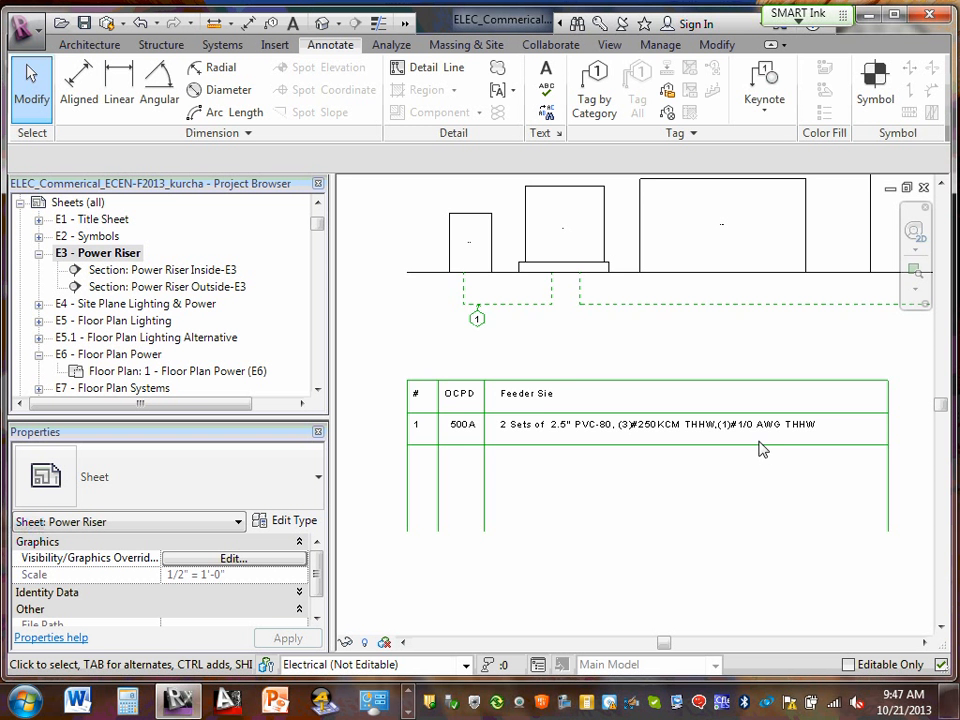
{"action": "scroll", "coordinate": [545, 405], "scroll_direction": "up", "scroll_amount": 5}
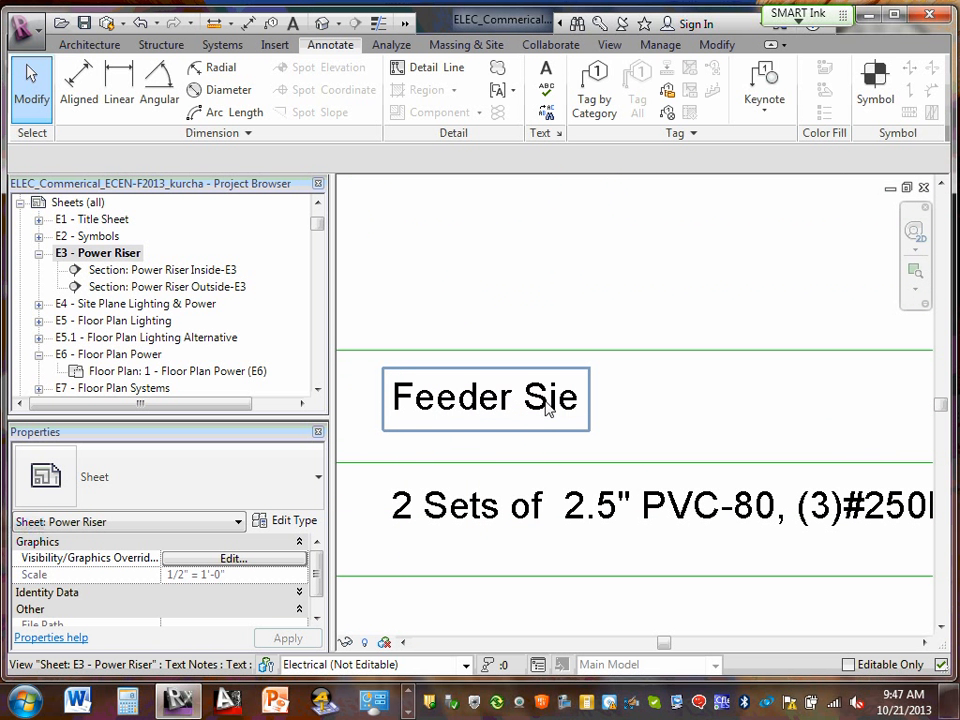
{"action": "double_click", "coordinate": [566, 402]}
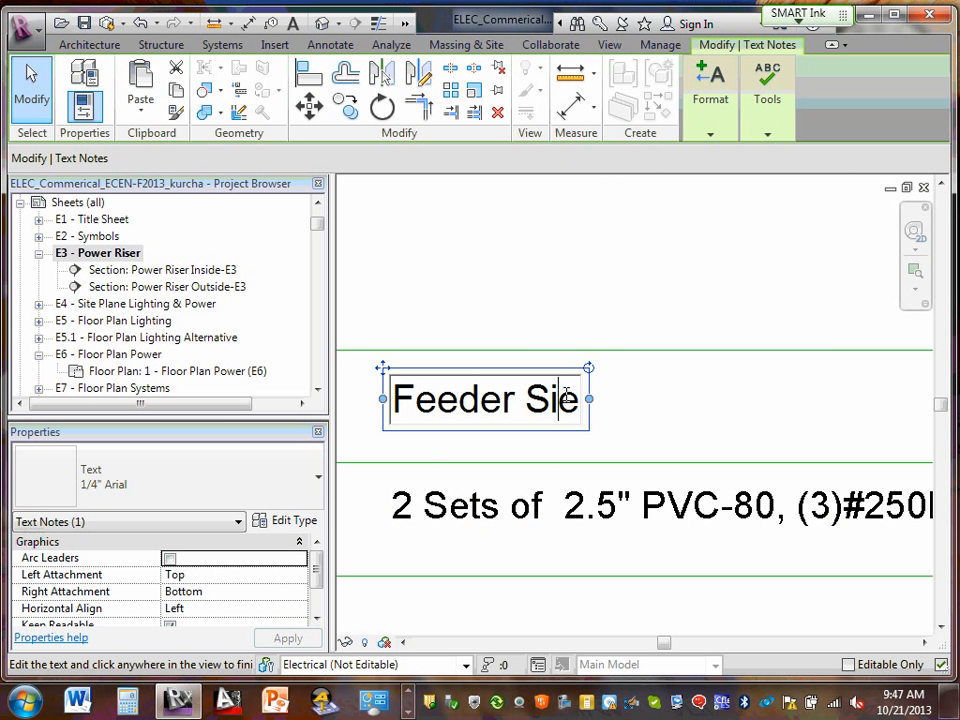
{"action": "double_click", "coordinate": [566, 396]}
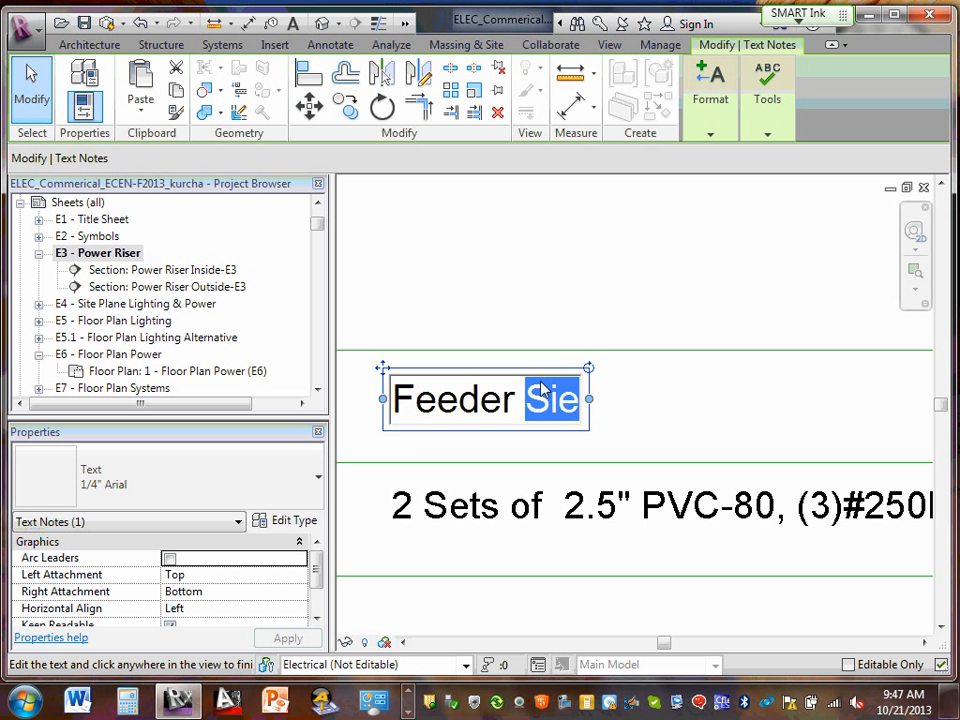
{"action": "left_click", "coordinate": [565, 408]}
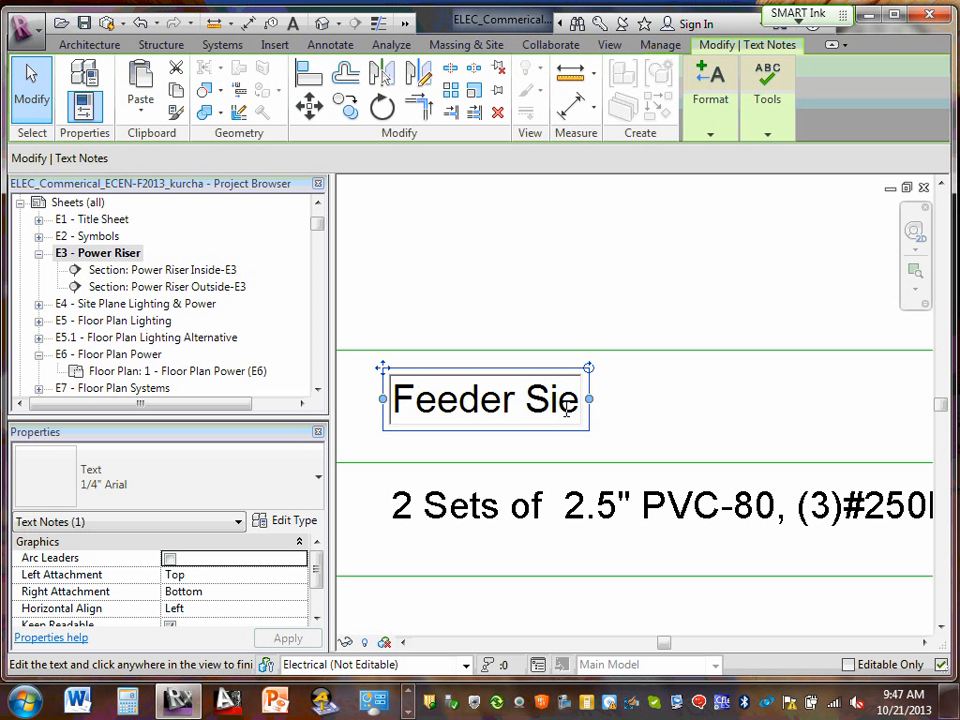
{"action": "type", "text": "z"}
{"action": "left_click", "coordinate": [594, 306]}
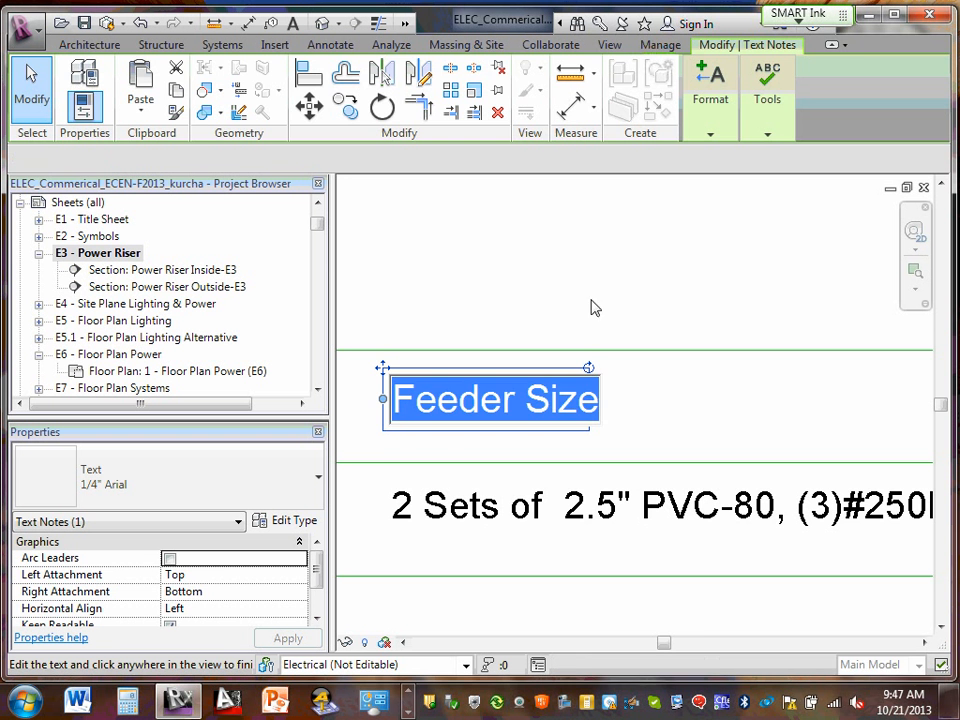
{"action": "left_click", "coordinate": [560, 310]}
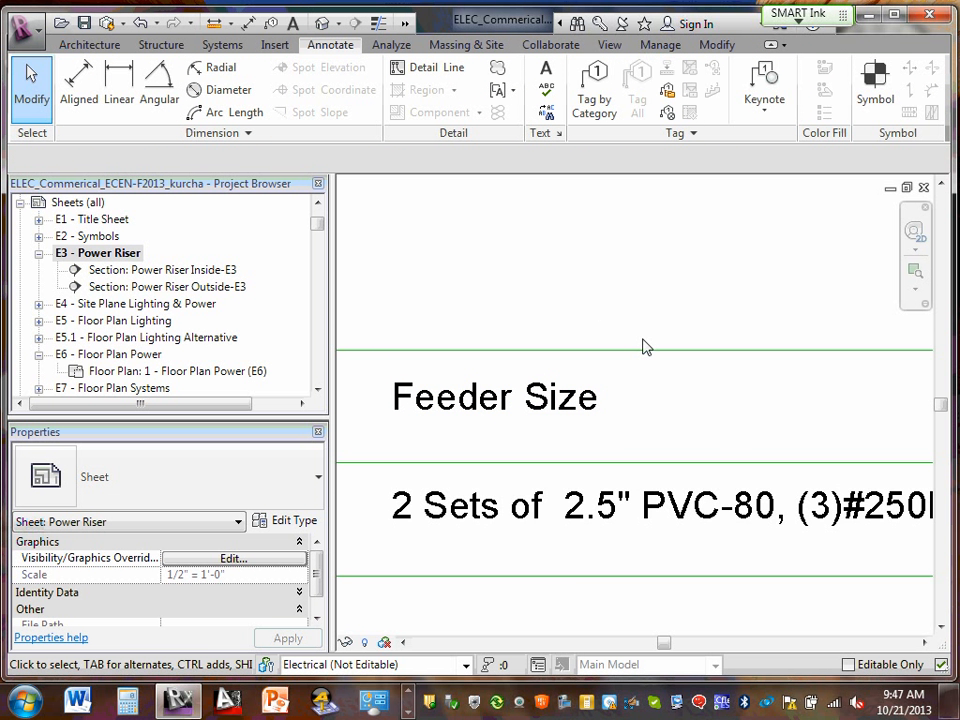
- Place a text note reading "Deeders Size Schdule" above the feeder table as its title
{"action": "scroll", "coordinate": [643, 347], "scroll_direction": "down", "scroll_amount": 5}
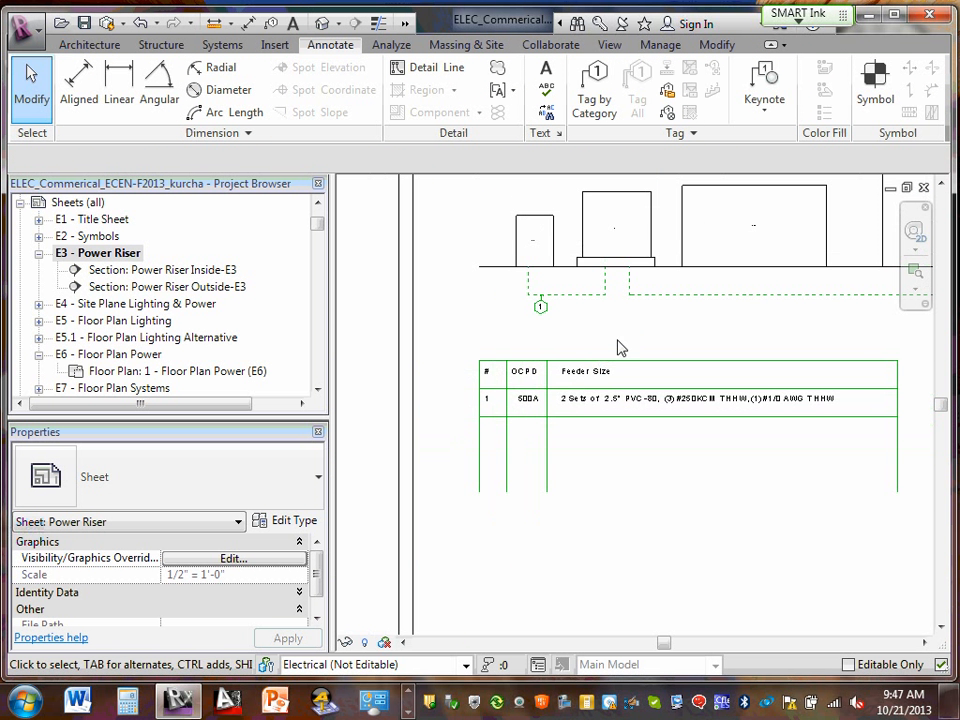
{"action": "middle_click_drag", "start_coordinate": [618, 347], "coordinate": [598, 392]}
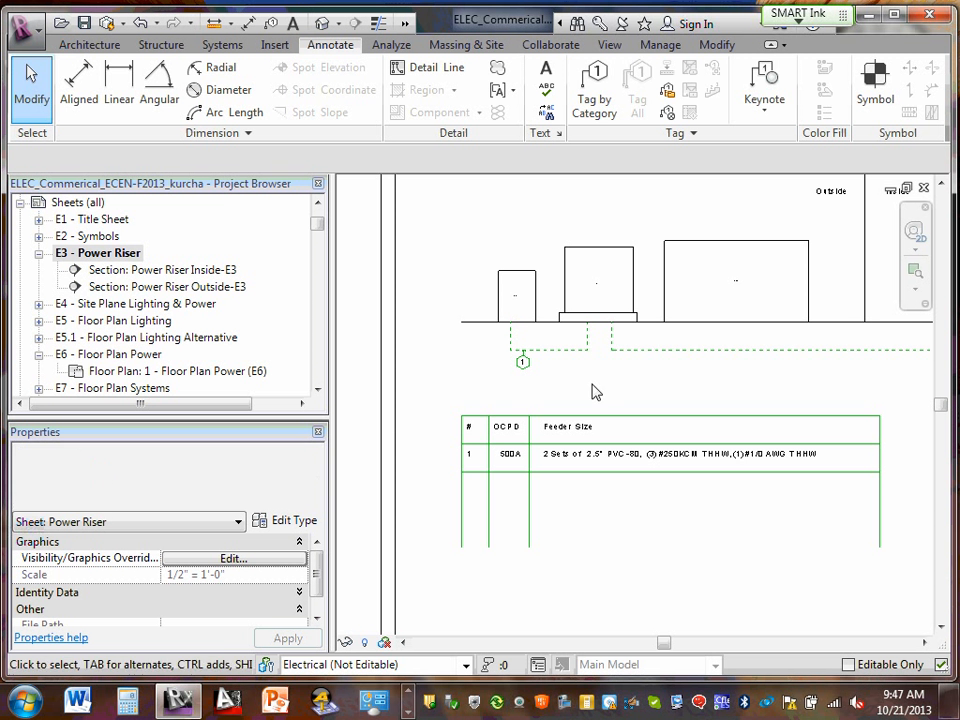
{"action": "left_click", "coordinate": [545, 75]}
{"action": "left_click", "coordinate": [495, 389]}
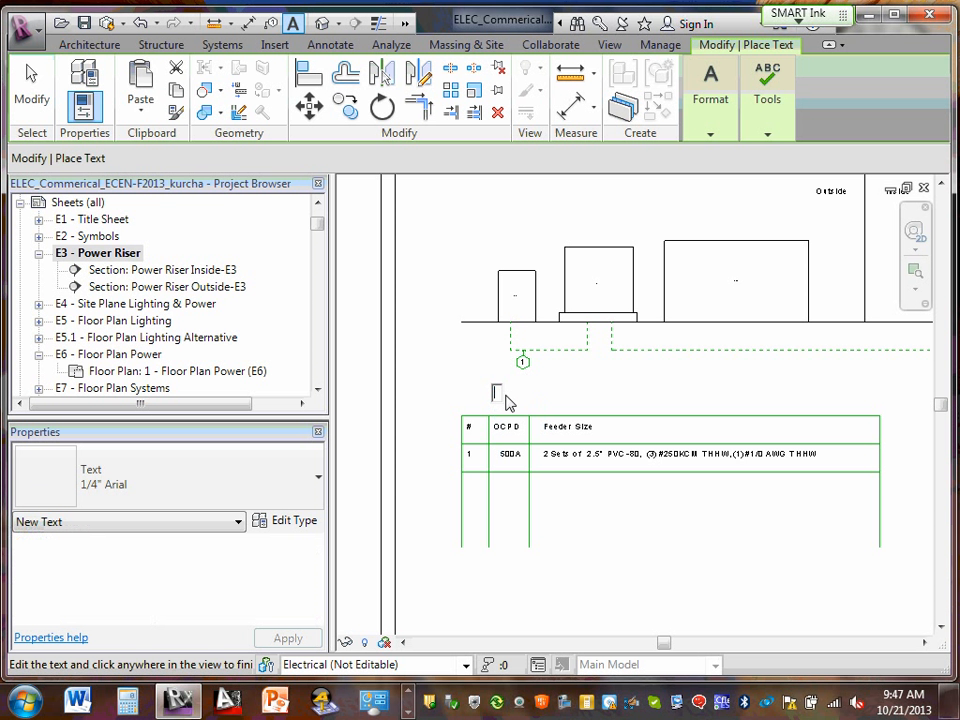
{"action": "type", "text": "De"}
{"action": "type", "text": "eder Siz"}
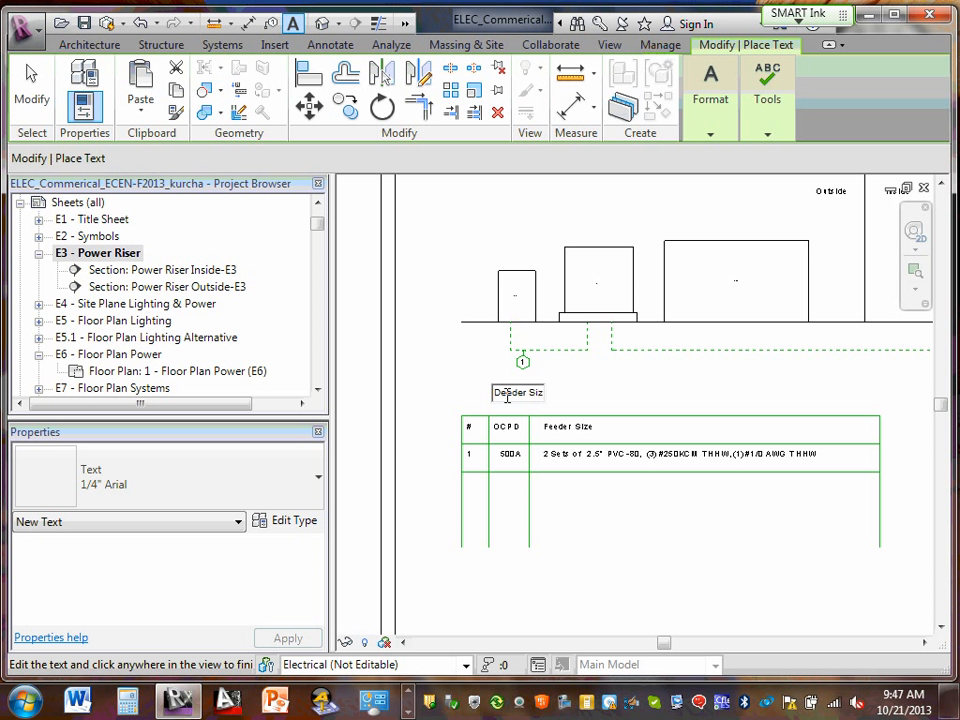
{"action": "key", "text": "BackSpace"}
{"action": "key", "text": "BackSpace"}
{"action": "type", "text": "Si"}
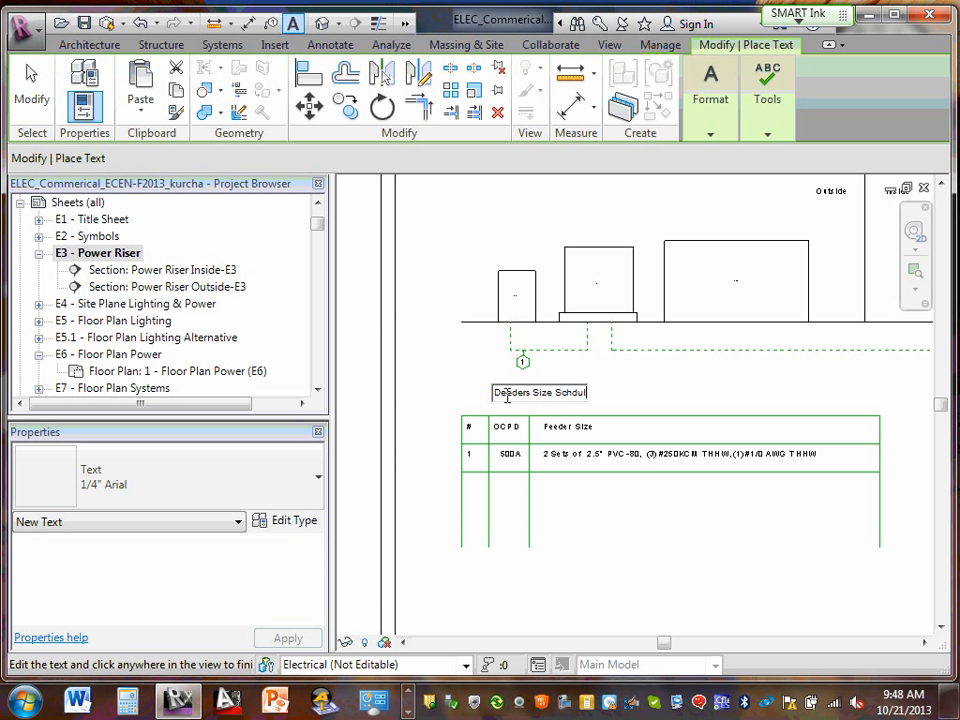
{"action": "left_click", "coordinate": [434, 403]}
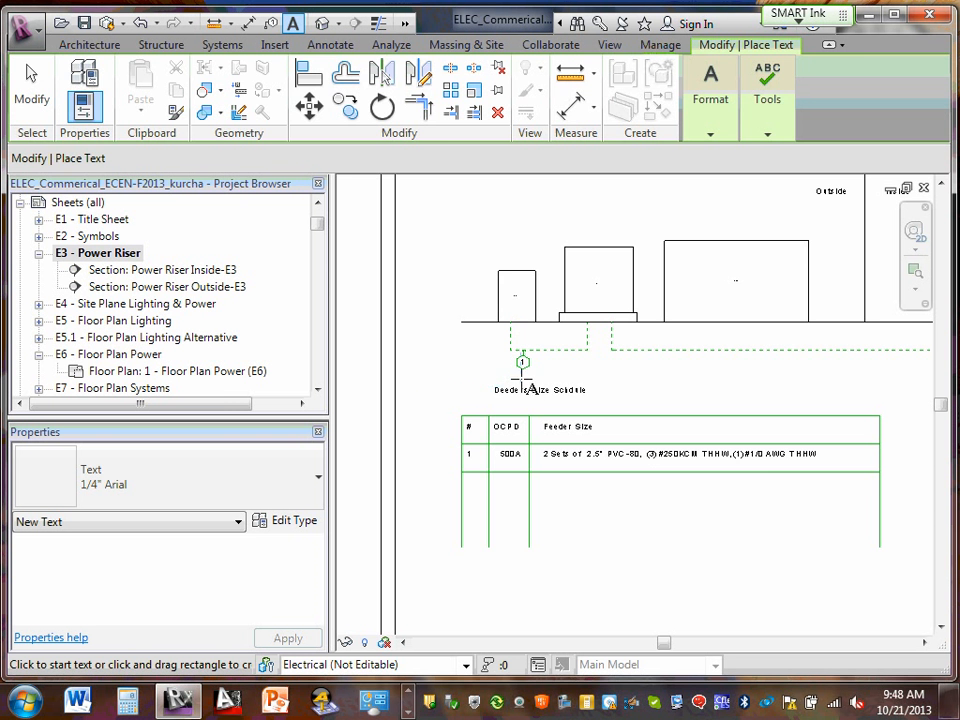
- Try the 3/32" Arial text type on the feeder table's title, then return it to 1/4" Arial
{"action": "key", "text": "Escape"}
{"action": "key", "text": "Escape"}
{"action": "scroll", "coordinate": [472, 404], "scroll_direction": "up", "scroll_amount": 2}
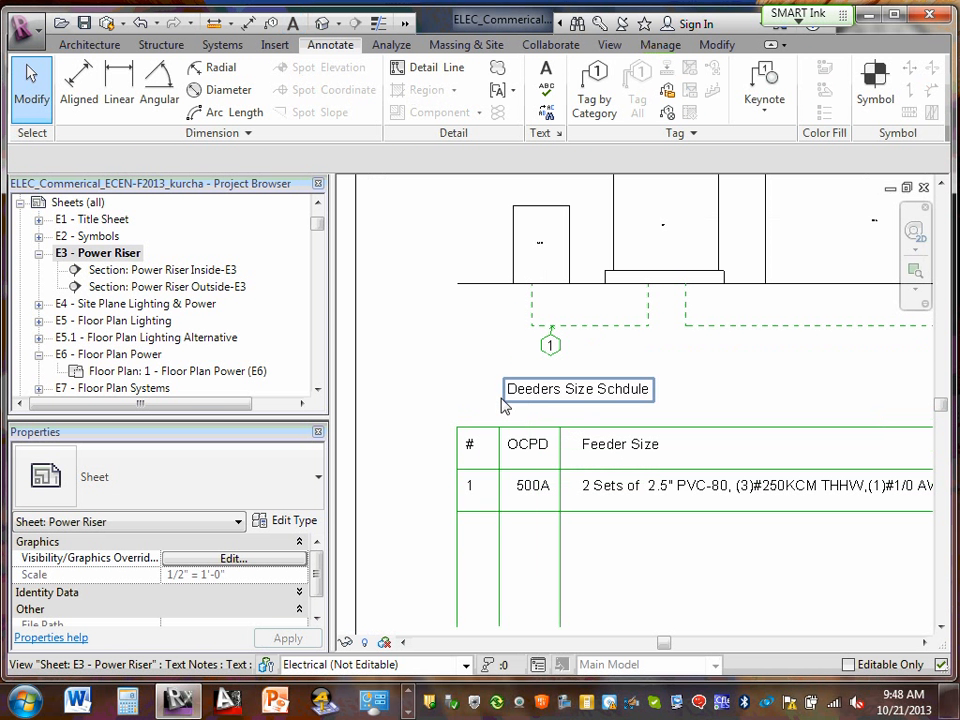
{"action": "double_click", "coordinate": [534, 390]}
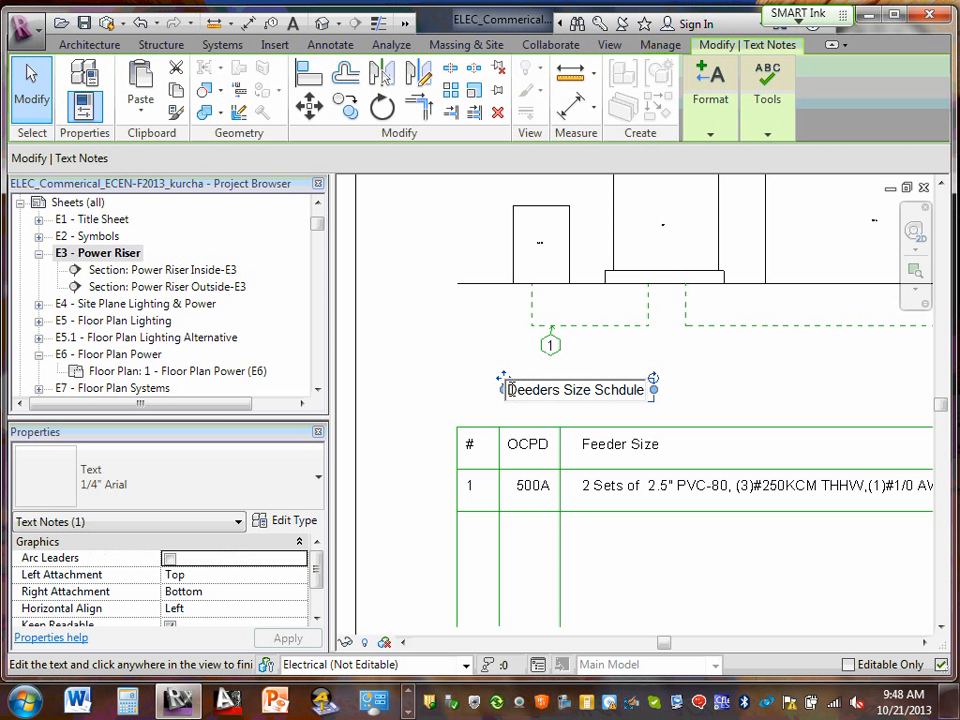
{"action": "left_click_drag", "start_coordinate": [506, 390], "coordinate": [645, 391]}
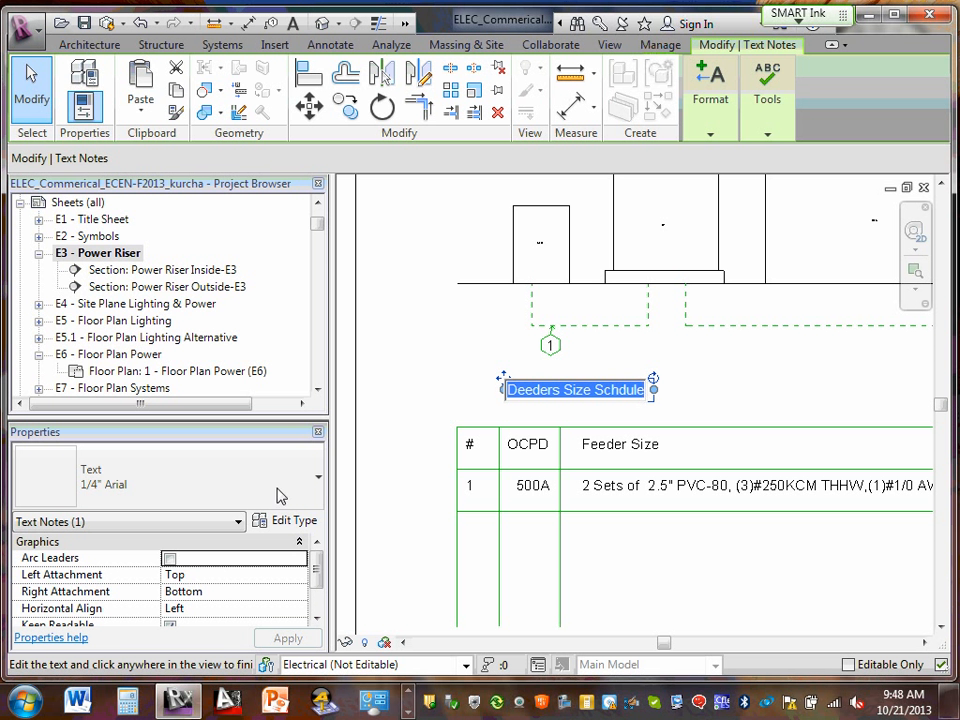
{"action": "left_click", "coordinate": [312, 484]}
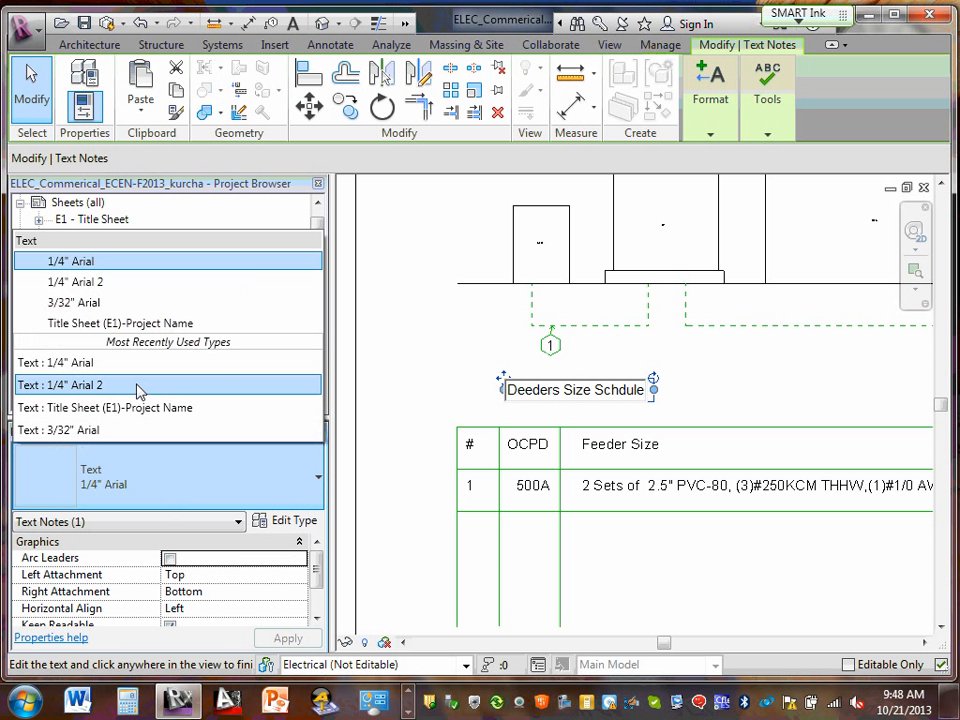
{"action": "left_click", "coordinate": [90, 306]}
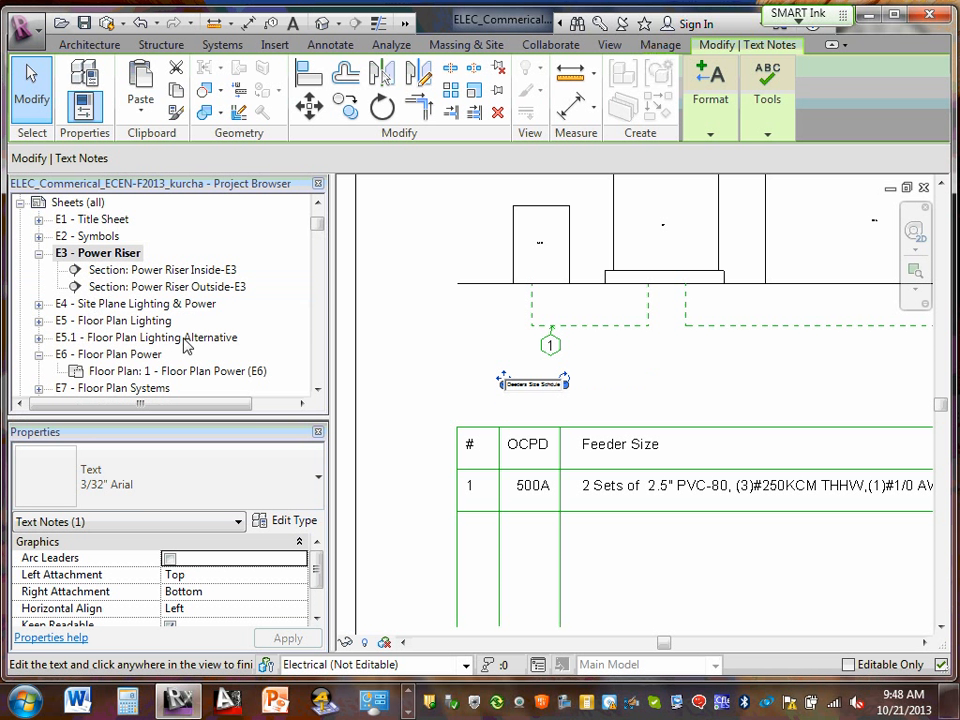
{"action": "left_click", "coordinate": [318, 481]}
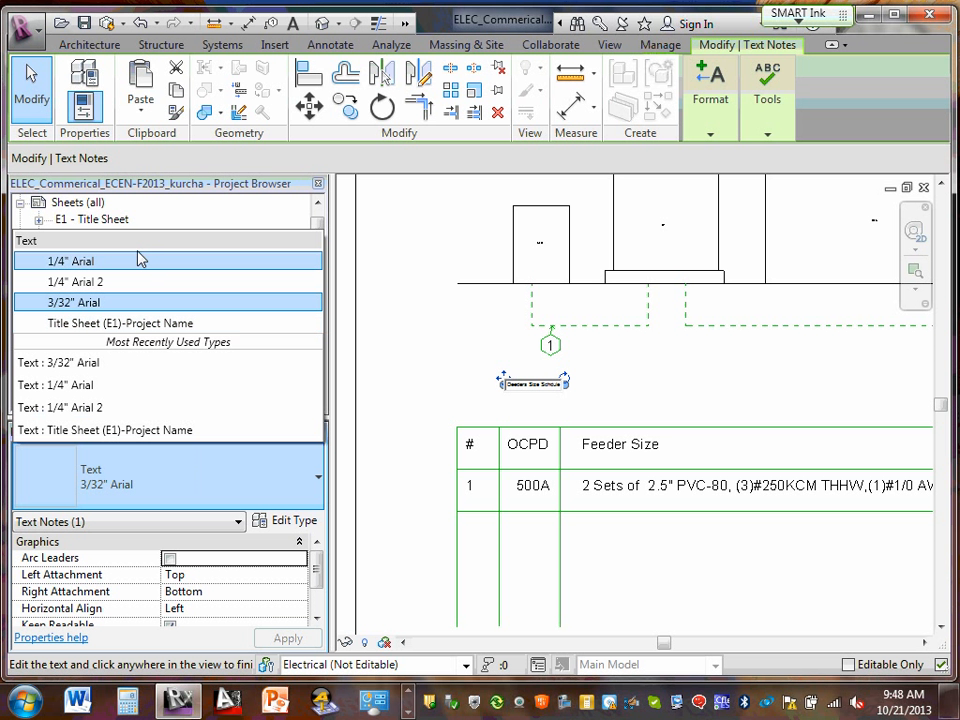
{"action": "left_click", "coordinate": [122, 266]}
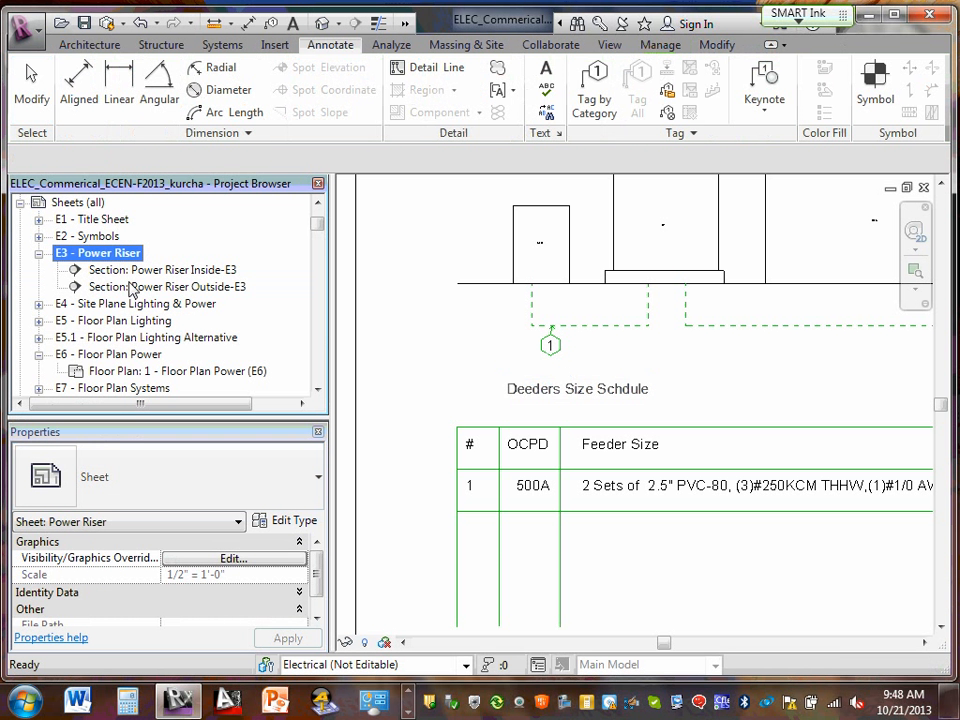
- Change the feeder table title's text type to 1/4" Arial 2 and return to the E3 - Power Riser sheet
{"action": "left_click", "coordinate": [607, 395]}
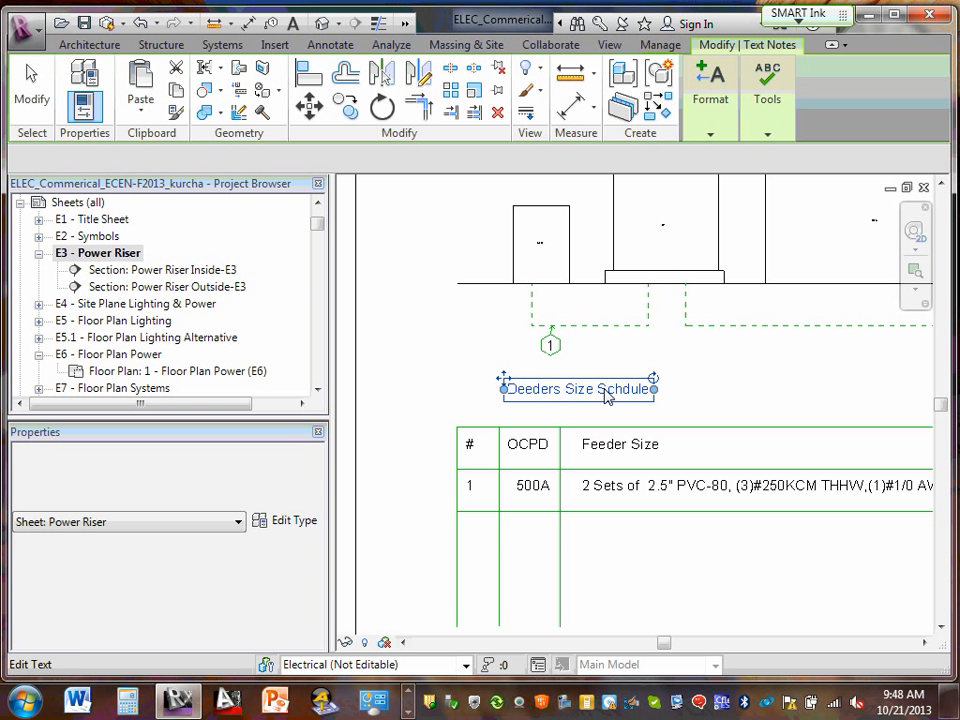
{"action": "left_click", "coordinate": [640, 390]}
{"action": "left_click_drag", "start_coordinate": [645, 390], "coordinate": [482, 392]}
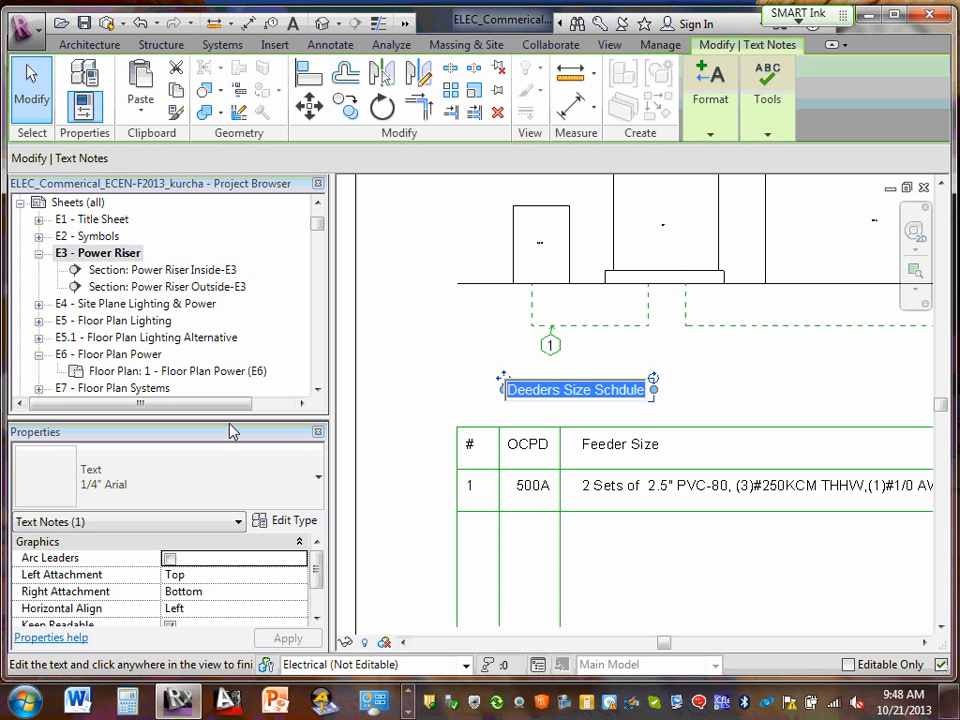
{"action": "left_click", "coordinate": [314, 480]}
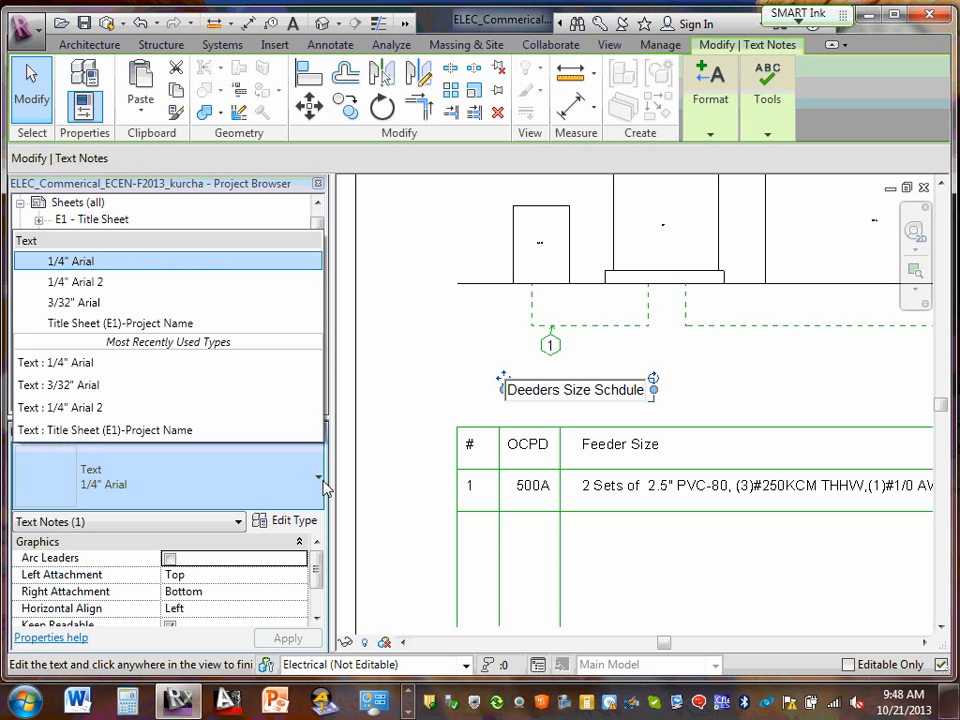
{"action": "left_click", "coordinate": [72, 284]}
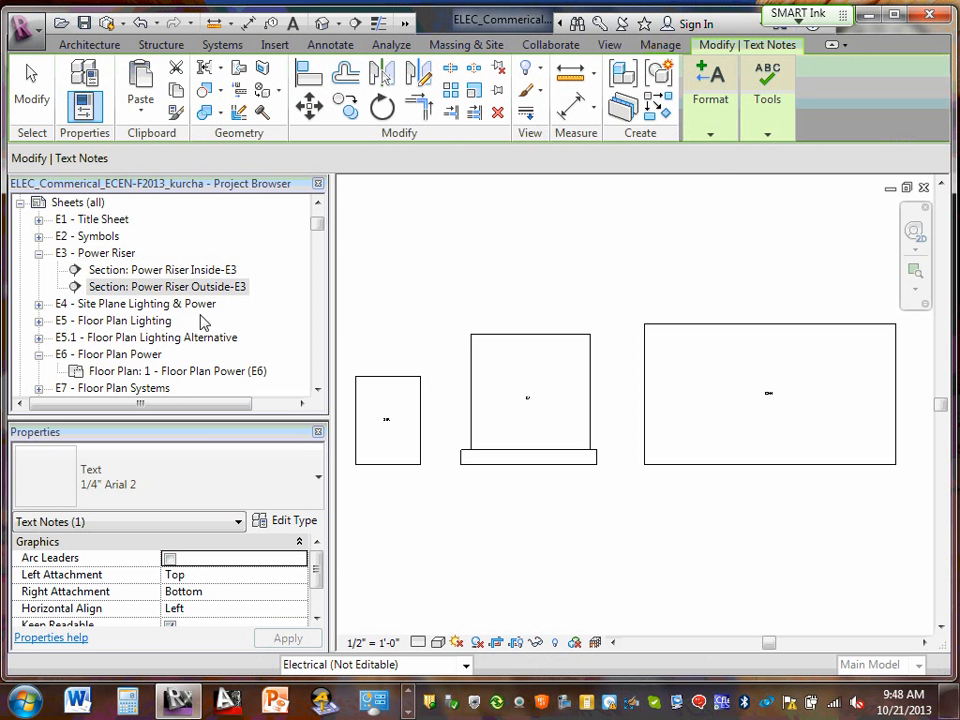
{"action": "double_click", "coordinate": [111, 253]}
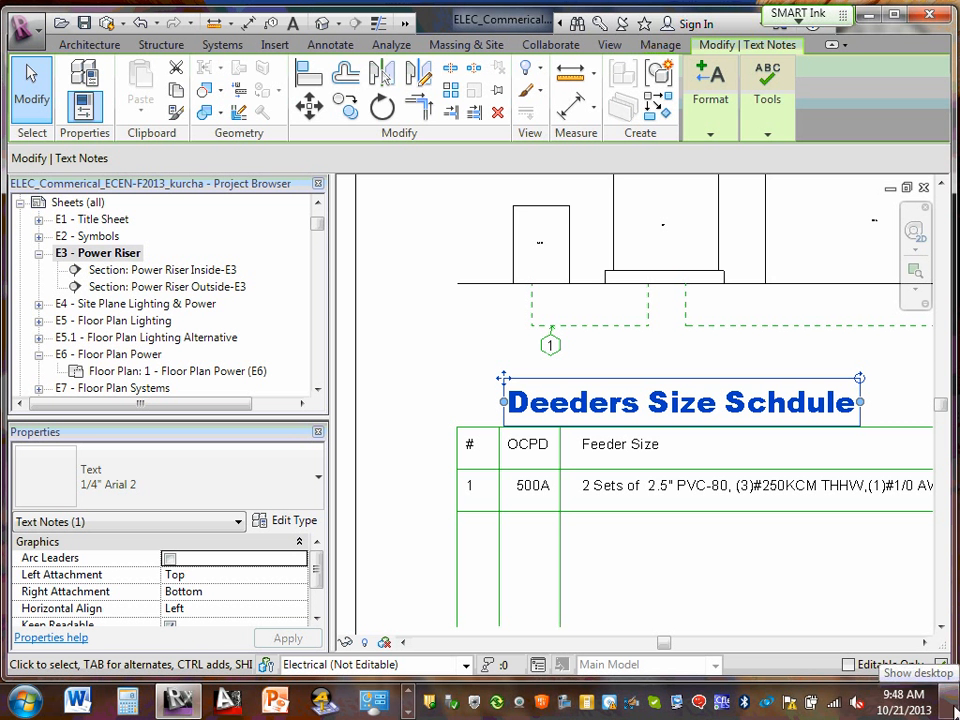
{"action": "left_click", "coordinate": [386, 430]}
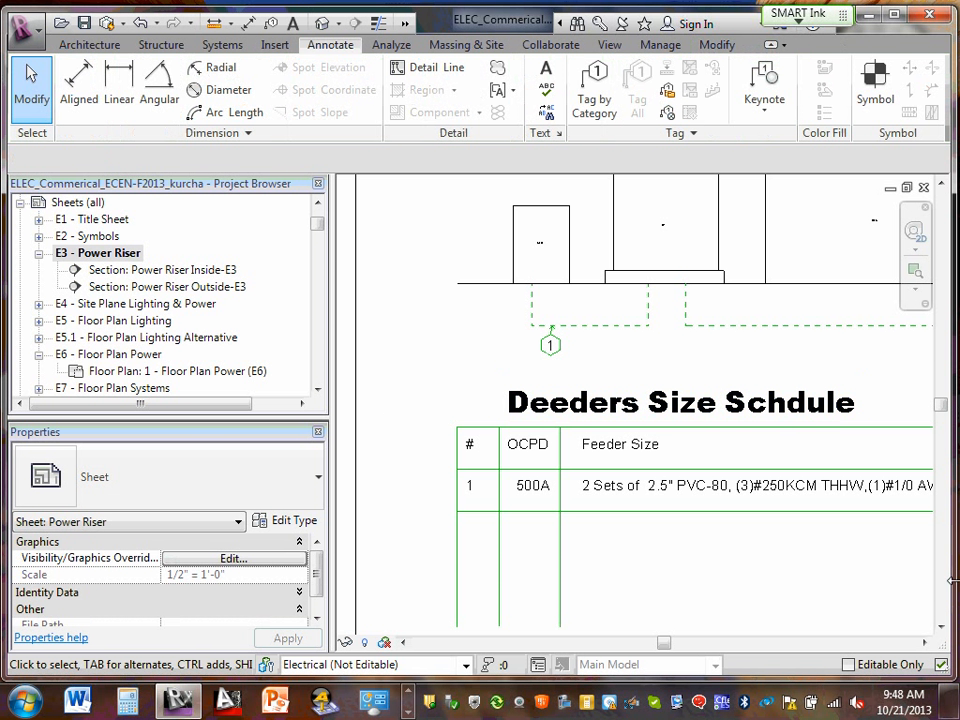
- Correct the first word of the feeder table's title to read "Feeders"
{"action": "left_click", "coordinate": [917, 292]}
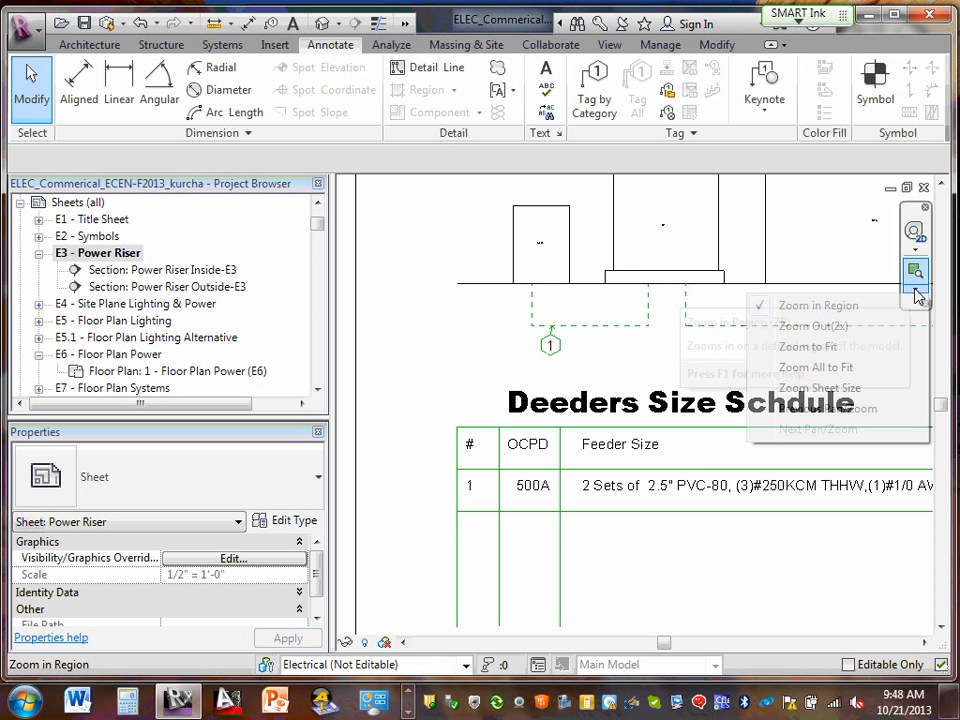
{"action": "left_click", "coordinate": [826, 327]}
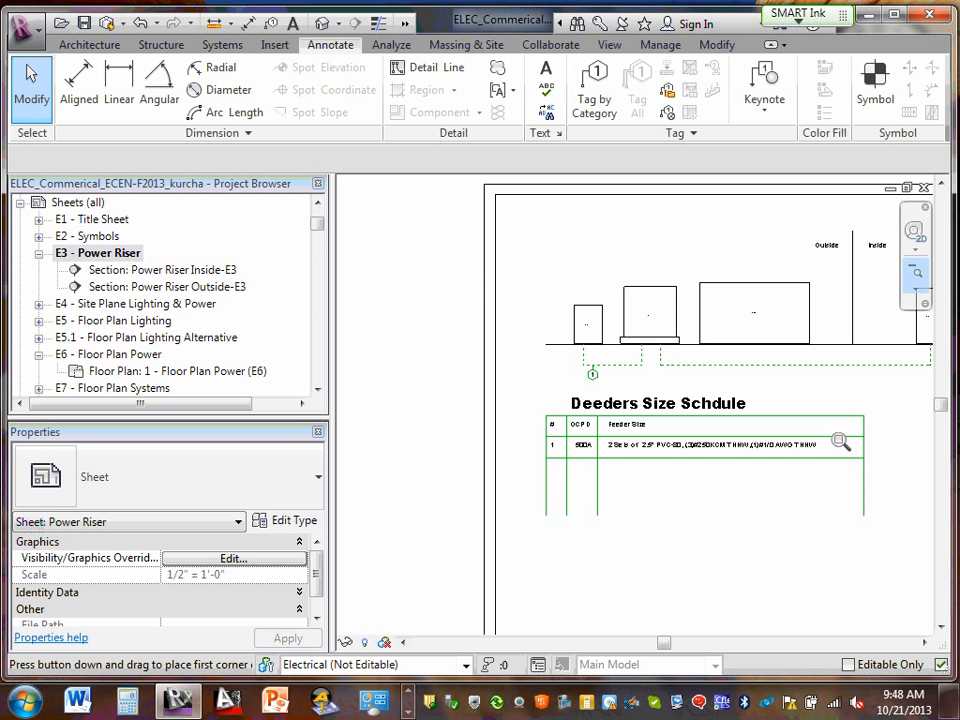
{"action": "left_click_drag", "start_coordinate": [506, 371], "coordinate": [921, 564]}
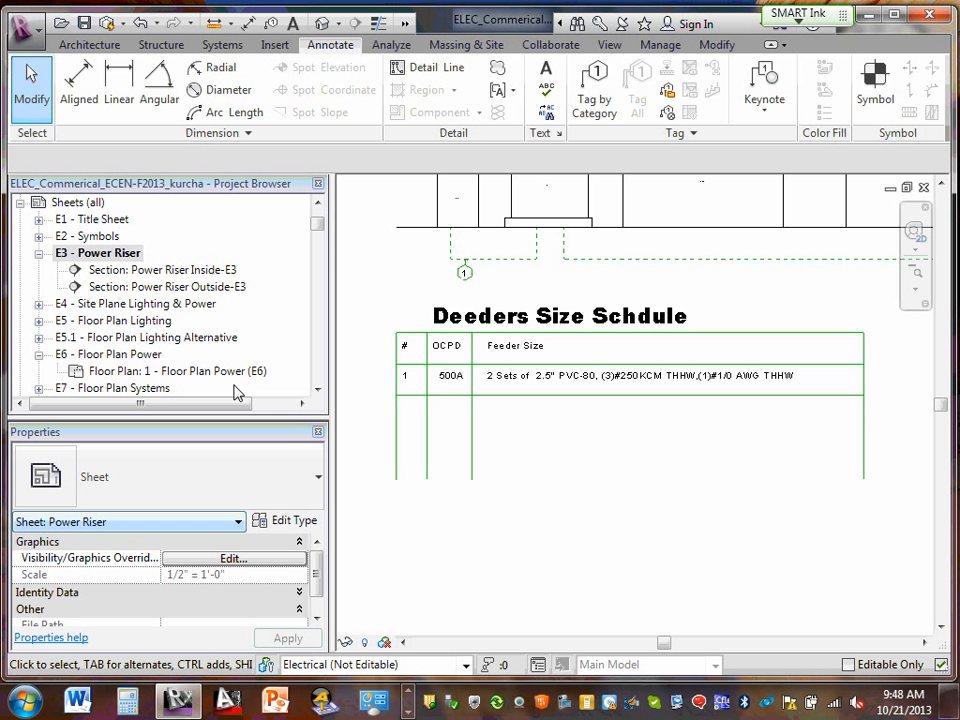
{"action": "double_click", "coordinate": [452, 322]}
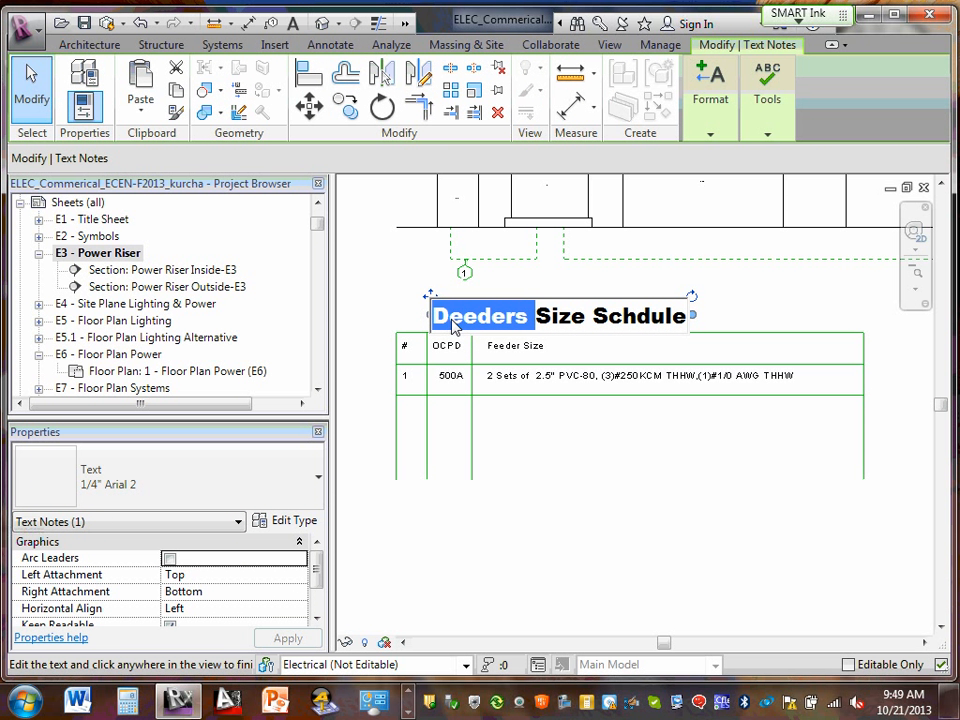
{"action": "left_click", "coordinate": [450, 312]}
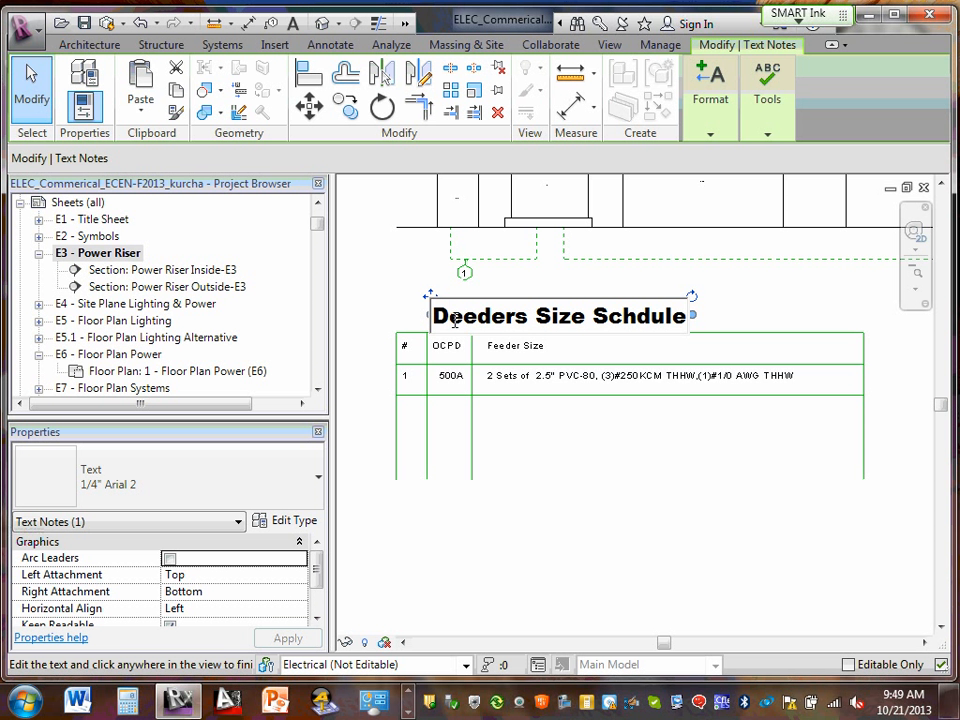
{"action": "key", "text": "BackSpace"}
{"action": "type", "text": "F"}
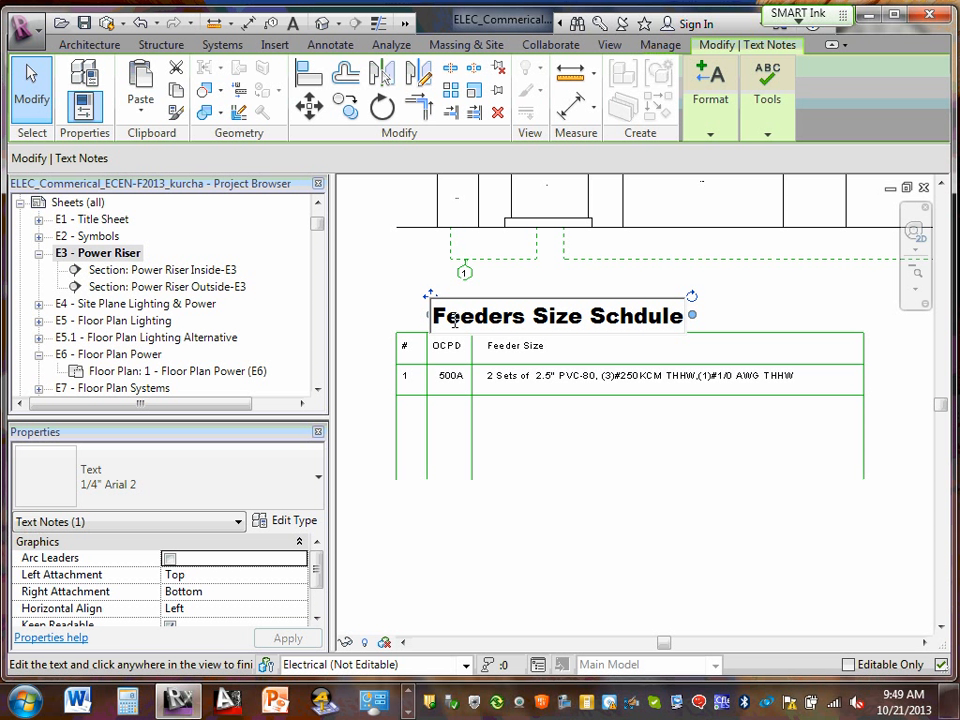
- Correct the last word of the feeder table's title to read "Schedule" and finish editing the note
{"action": "double_click", "coordinate": [638, 316]}
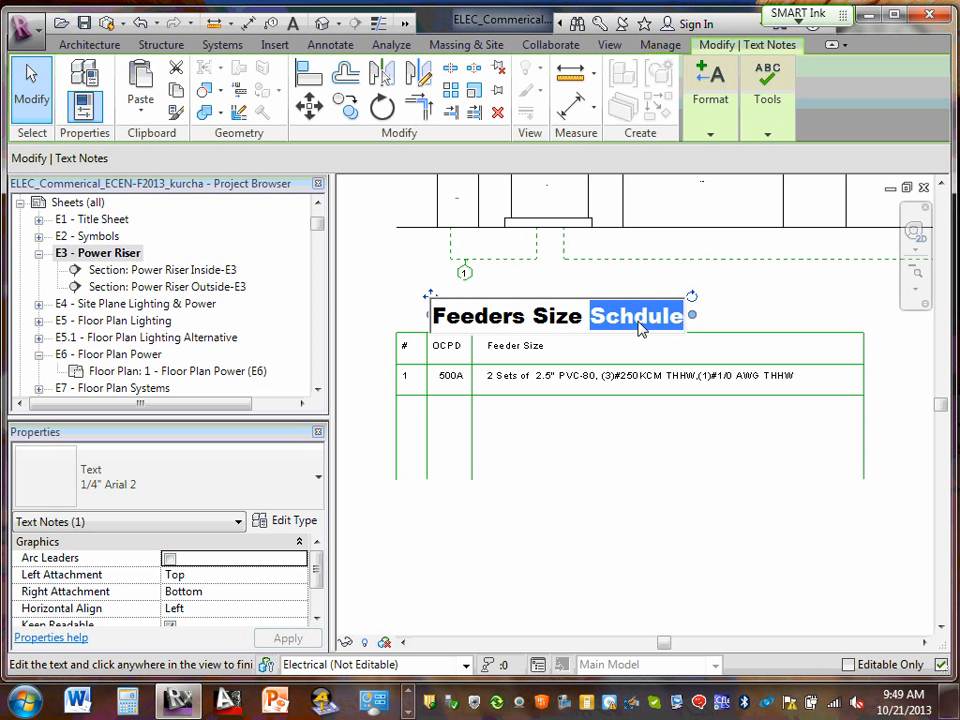
{"action": "key", "text": "ctrl+a"}
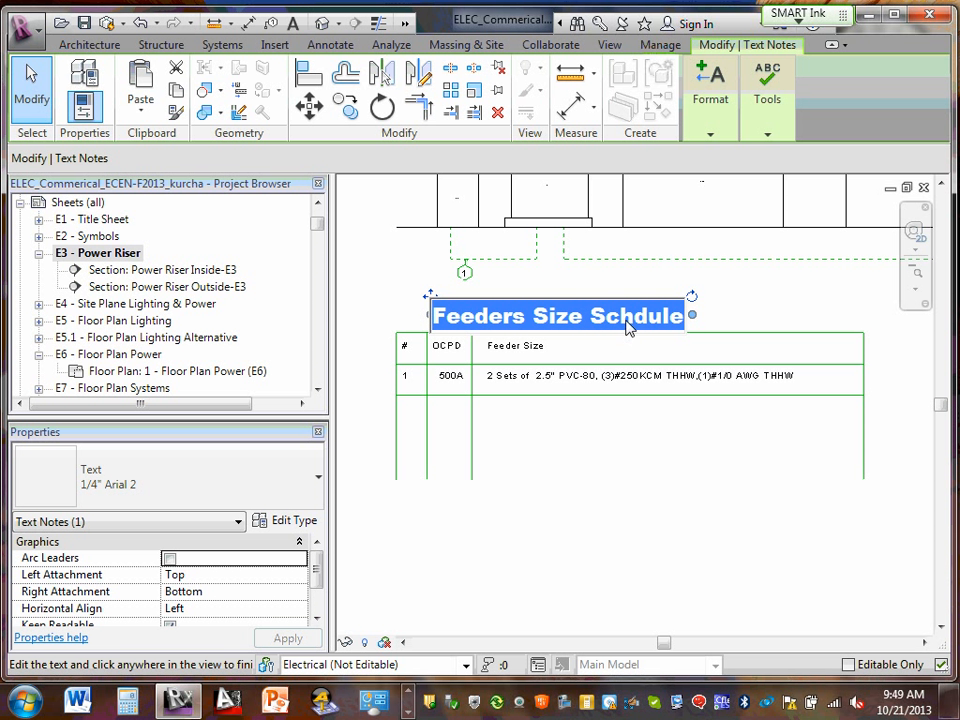
{"action": "left_click", "coordinate": [635, 316]}
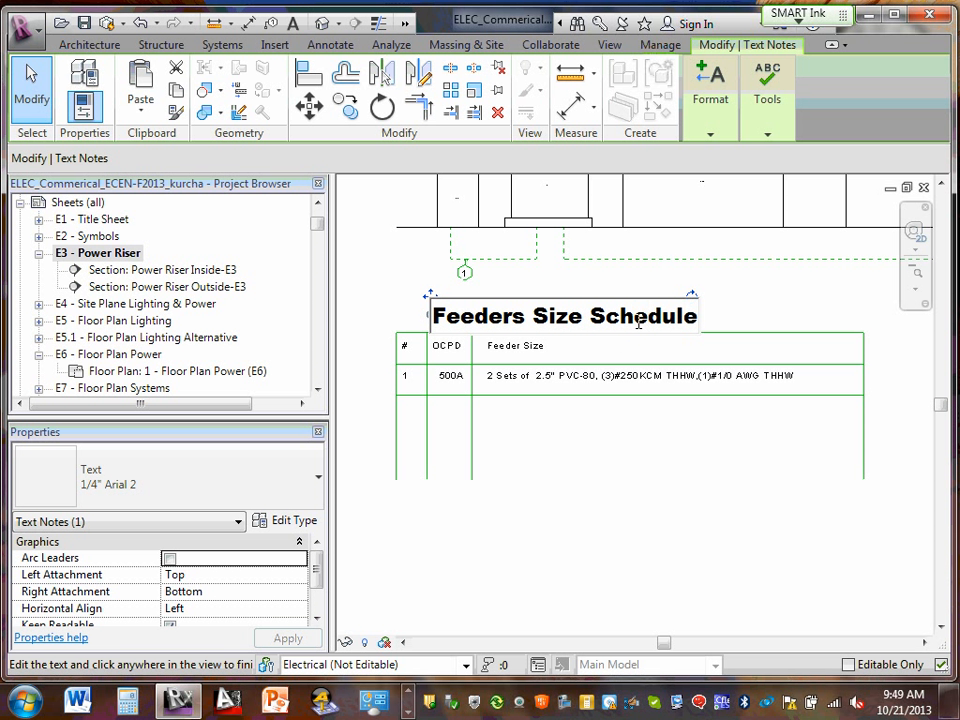
{"action": "type", "text": "e"}
{"action": "left_click", "coordinate": [385, 282]}
{"action": "left_click", "coordinate": [379, 273]}
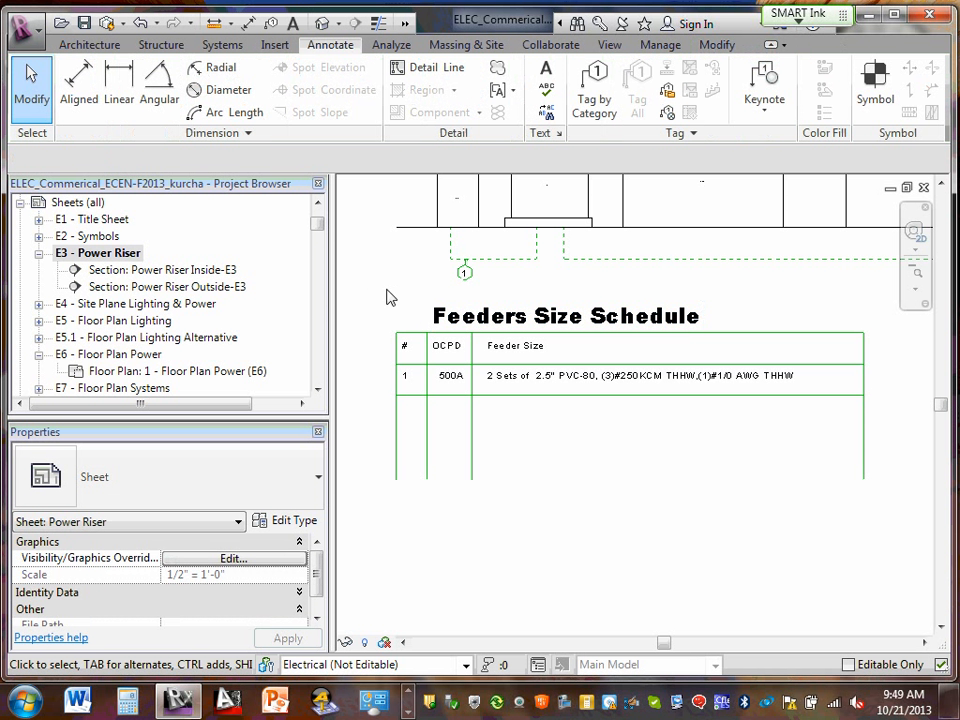
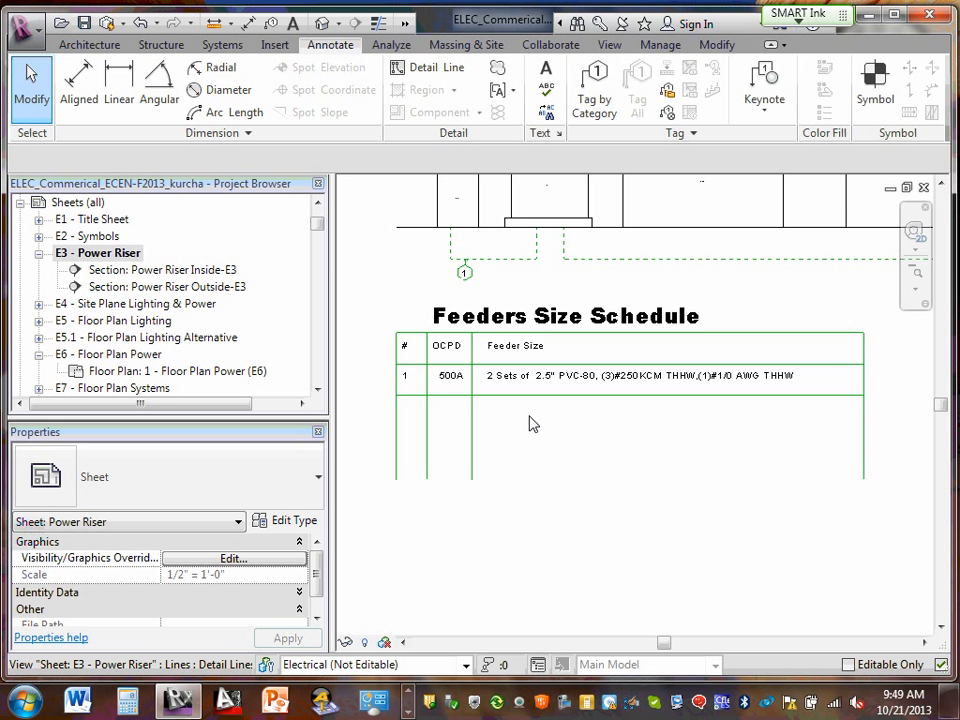
- Examine the label inside the first outside equipment box above the number 1 hexagon note
{"action": "scroll", "coordinate": [542, 413], "scroll_direction": "down", "scroll_amount": 4}
{"action": "scroll", "coordinate": [555, 410], "scroll_direction": "up", "scroll_amount": 2}
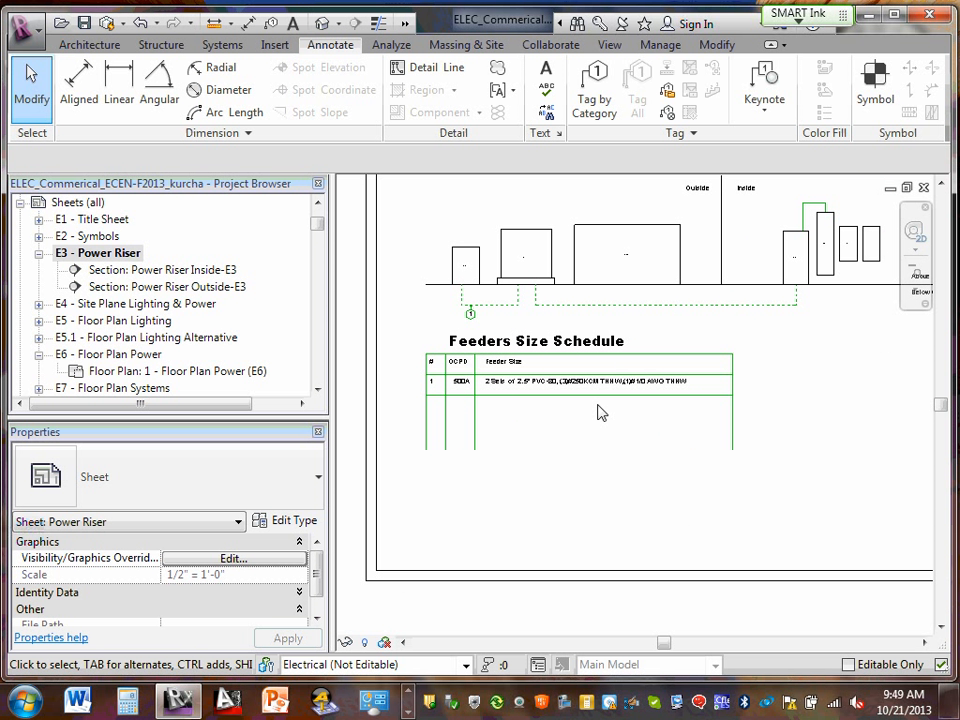
{"action": "scroll", "coordinate": [467, 270], "scroll_direction": "up", "scroll_amount": 5}
{"action": "left_click", "coordinate": [459, 276]}
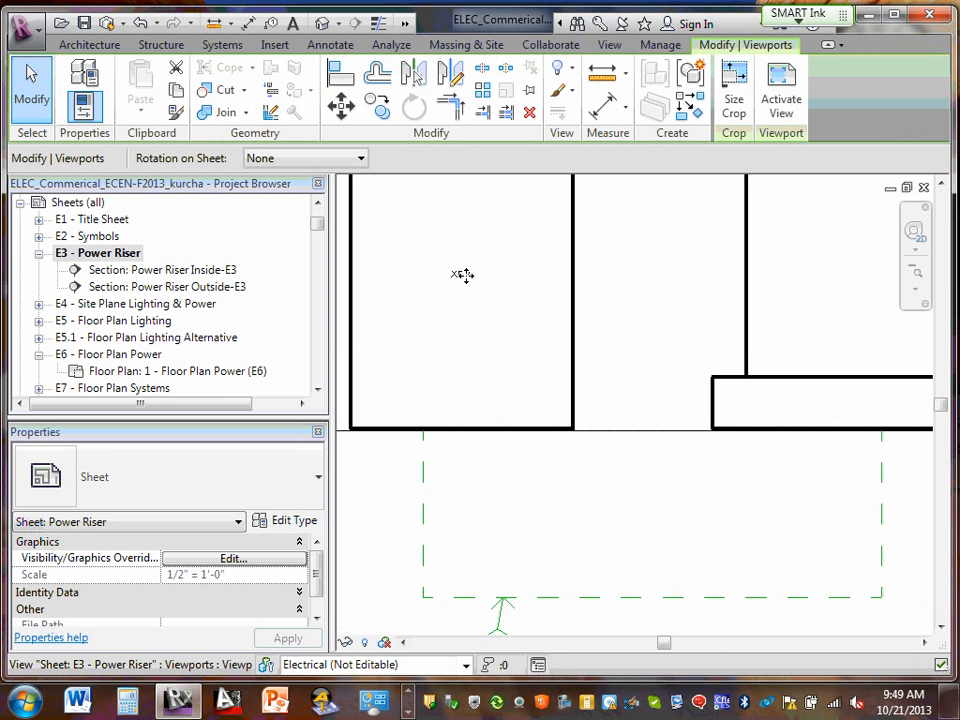
{"action": "scroll", "coordinate": [460, 275], "scroll_direction": "up", "scroll_amount": 3}
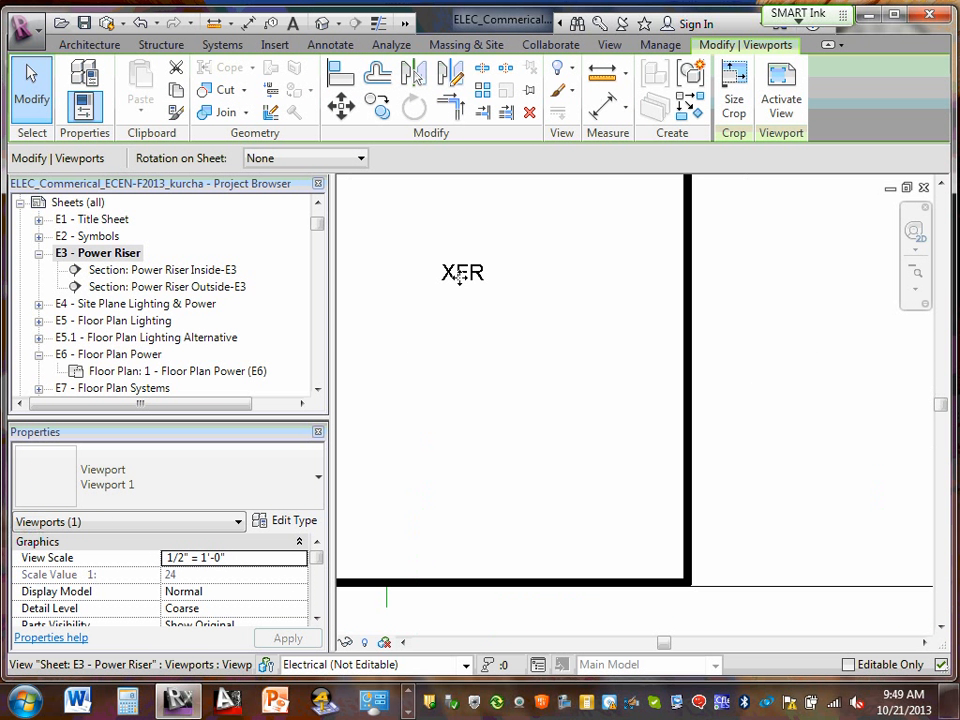
{"action": "key", "text": "Escape"}
{"action": "left_click", "coordinate": [466, 269]}
{"action": "scroll", "coordinate": [460, 270], "scroll_direction": "down", "scroll_amount": 5}
{"action": "scroll", "coordinate": [459, 270], "scroll_direction": "down", "scroll_amount": 4}
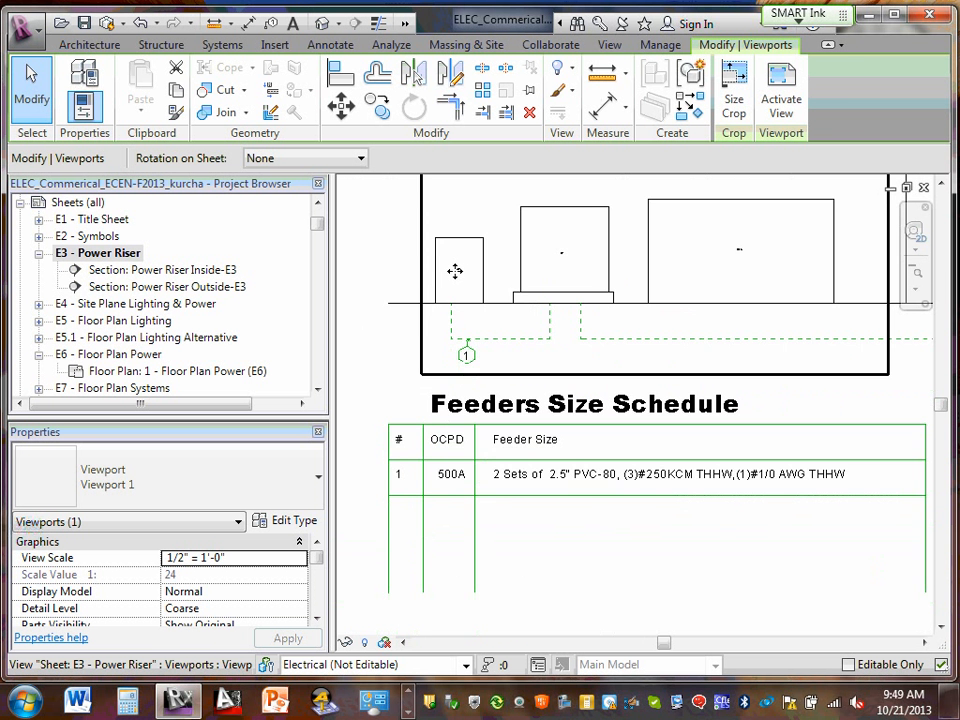
- Review the outside and inside equipment of the riser diagram together with the feeder schedule on the sheet
{"action": "scroll", "coordinate": [574, 291], "scroll_direction": "up", "scroll_amount": 5}
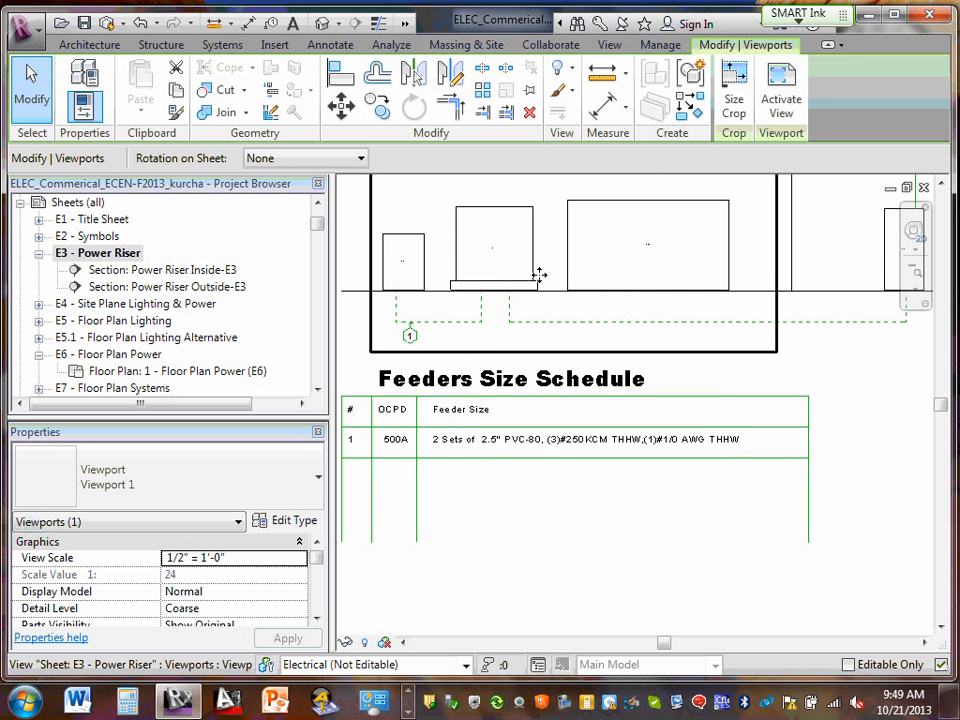
{"action": "scroll", "coordinate": [506, 246], "scroll_direction": "down", "scroll_amount": 6}
{"action": "scroll", "coordinate": [561, 386], "scroll_direction": "up", "scroll_amount": 3}
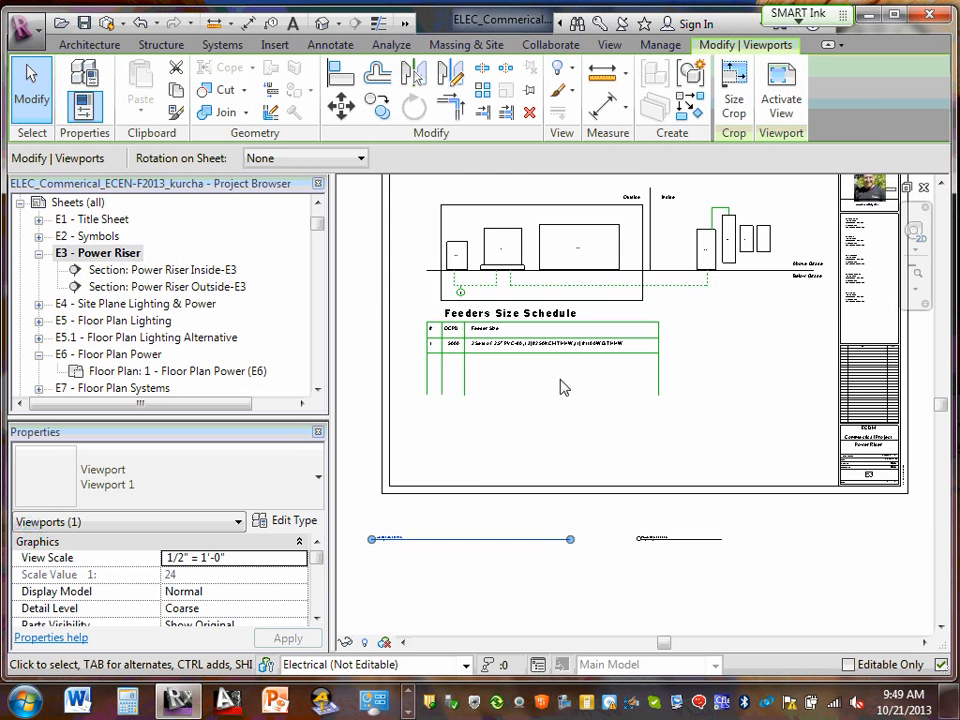
{"action": "scroll", "coordinate": [834, 371], "scroll_direction": "down", "scroll_amount": 4}
{"action": "scroll", "coordinate": [760, 200], "scroll_direction": "up", "scroll_amount": 2}
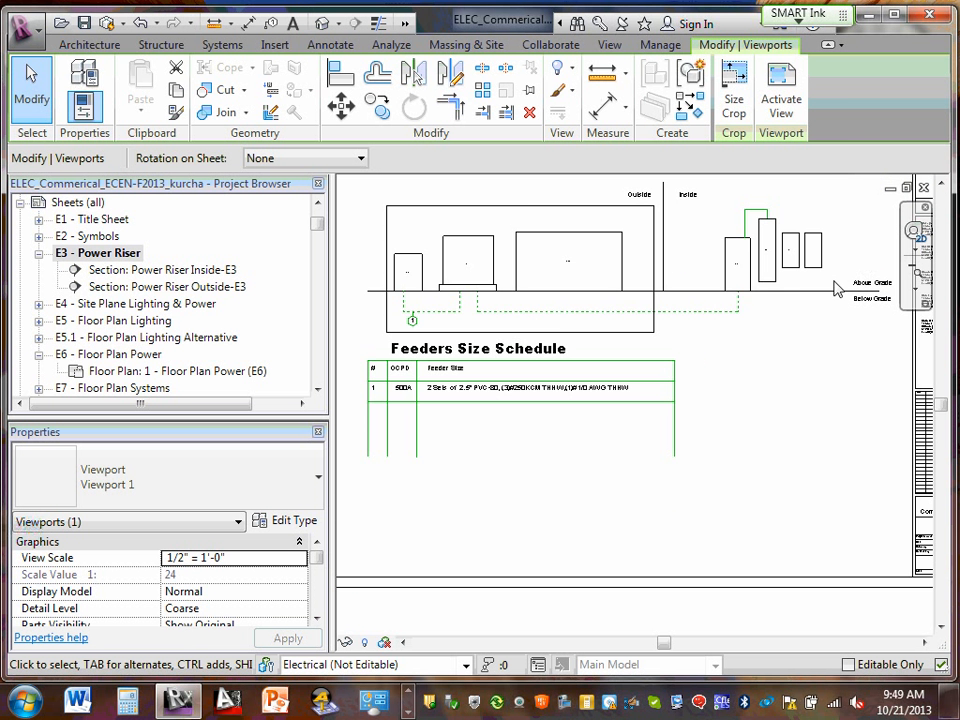
{"action": "scroll", "coordinate": [754, 189], "scroll_direction": "down", "scroll_amount": 2}
{"action": "scroll", "coordinate": [754, 198], "scroll_direction": "up", "scroll_amount": 2}
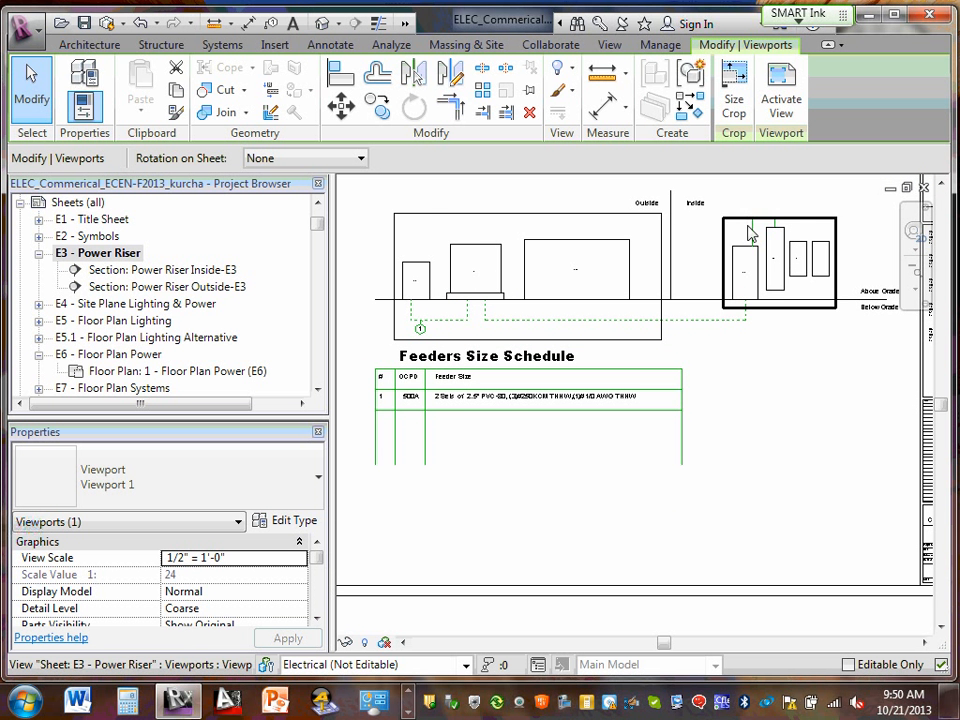
{"action": "scroll", "coordinate": [750, 354], "scroll_direction": "down", "scroll_amount": 3}
{"action": "scroll", "coordinate": [838, 381], "scroll_direction": "up", "scroll_amount": 2}
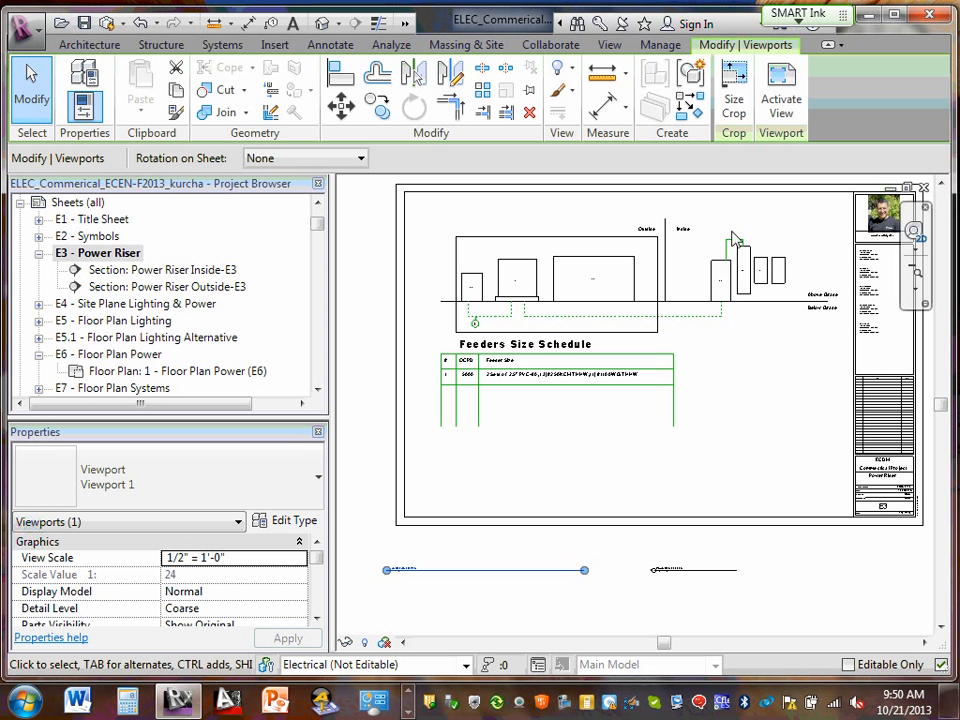
- Move the inside equipment viewport up above the grade line on the sheet
{"action": "left_click", "coordinate": [775, 280]}
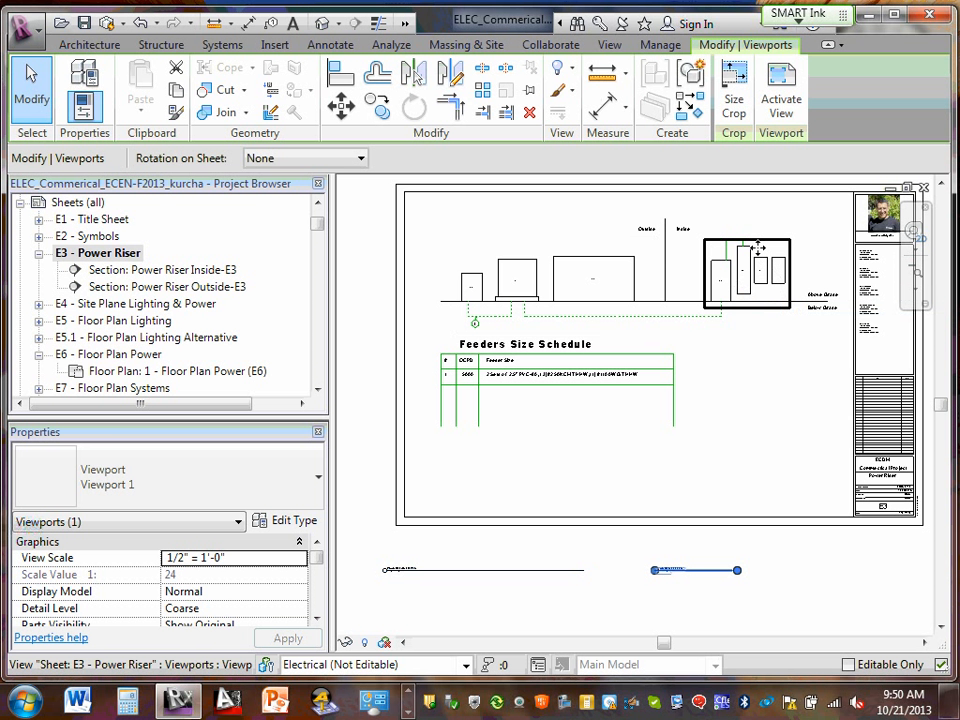
{"action": "left_click_drag", "start_coordinate": [759, 252], "coordinate": [765, 224]}
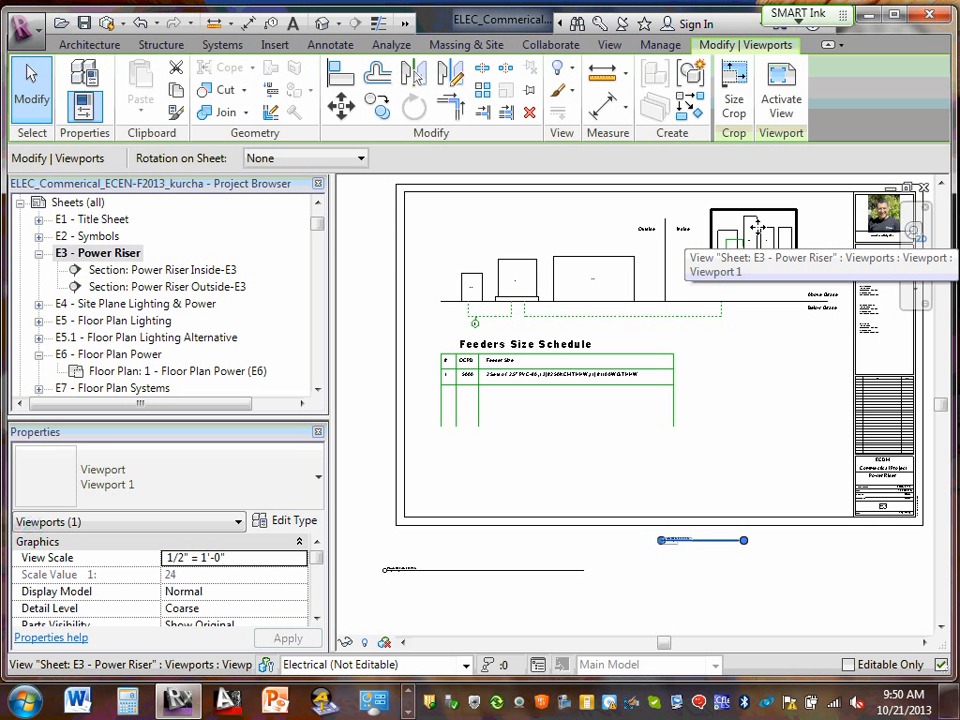
- Undo the last move of the inside equipment viewport and open the Power Riser Inside-E3 section view
{"action": "left_click", "coordinate": [143, 23]}
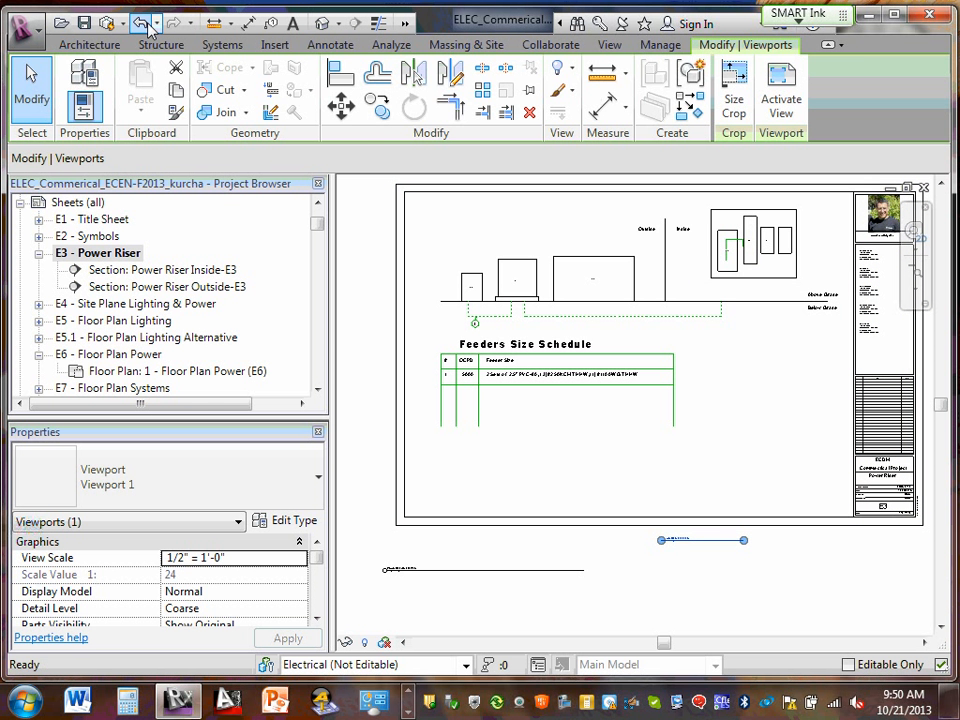
{"action": "double_click", "coordinate": [120, 271]}
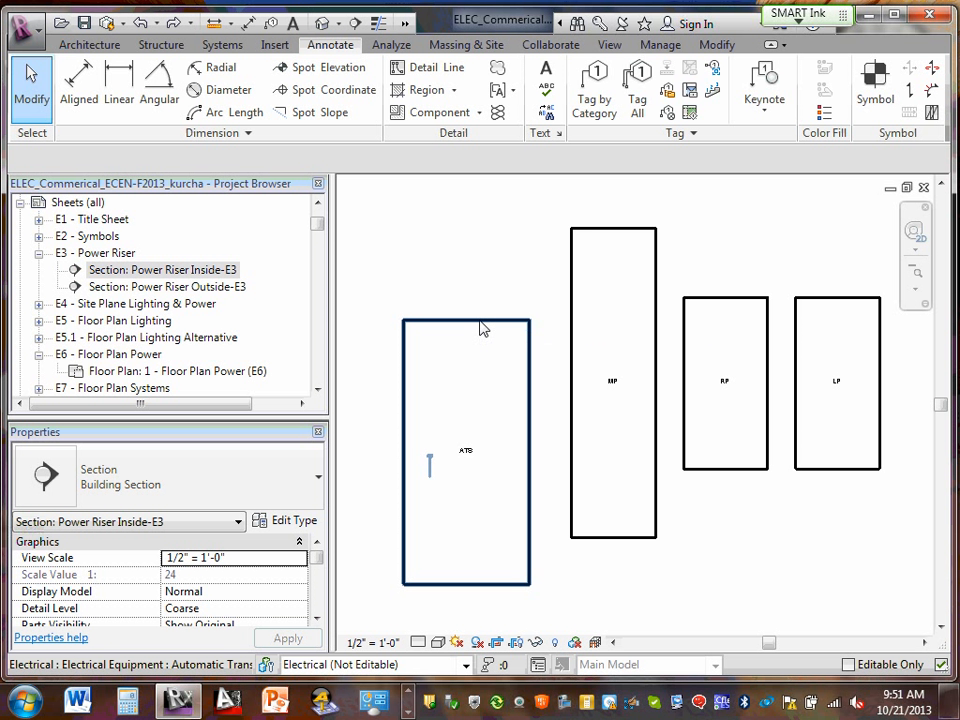
- Try moving the automatic transfer switch (ATS) upward in the section, undo that move and return to the E3 - Power Riser sheet
{"action": "left_click", "coordinate": [468, 324]}
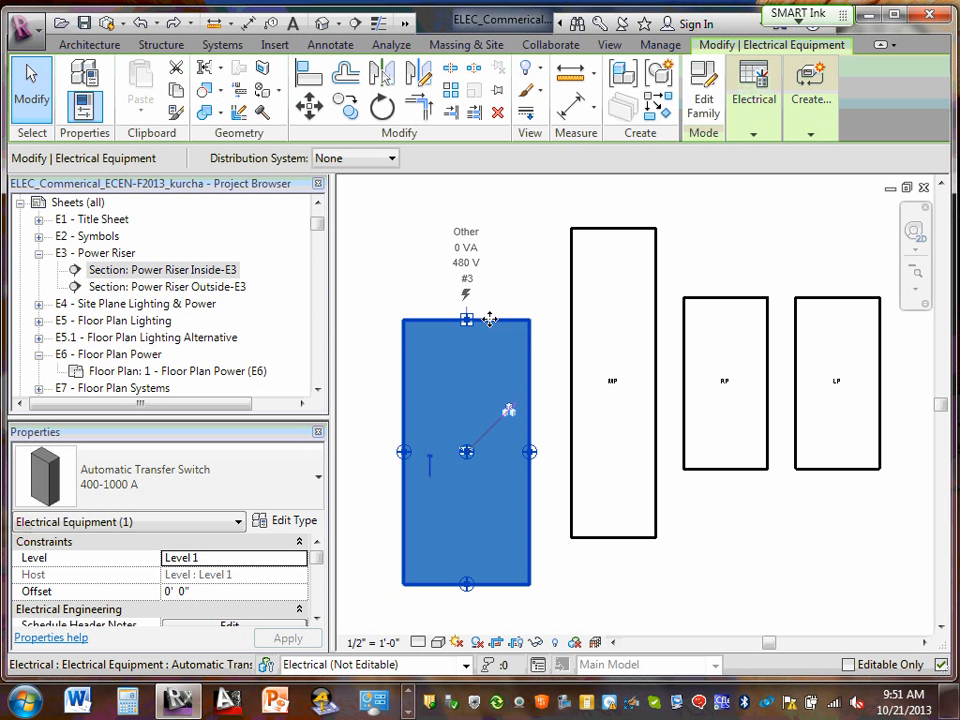
{"action": "left_click_drag", "start_coordinate": [489, 306], "coordinate": [482, 202]}
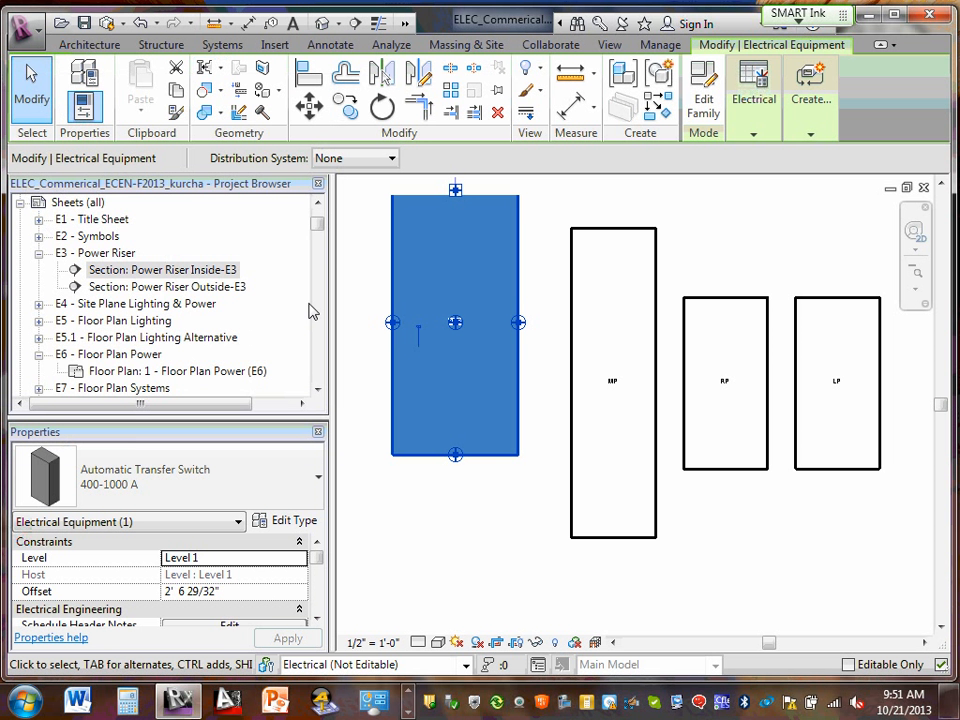
{"action": "left_click", "coordinate": [438, 510]}
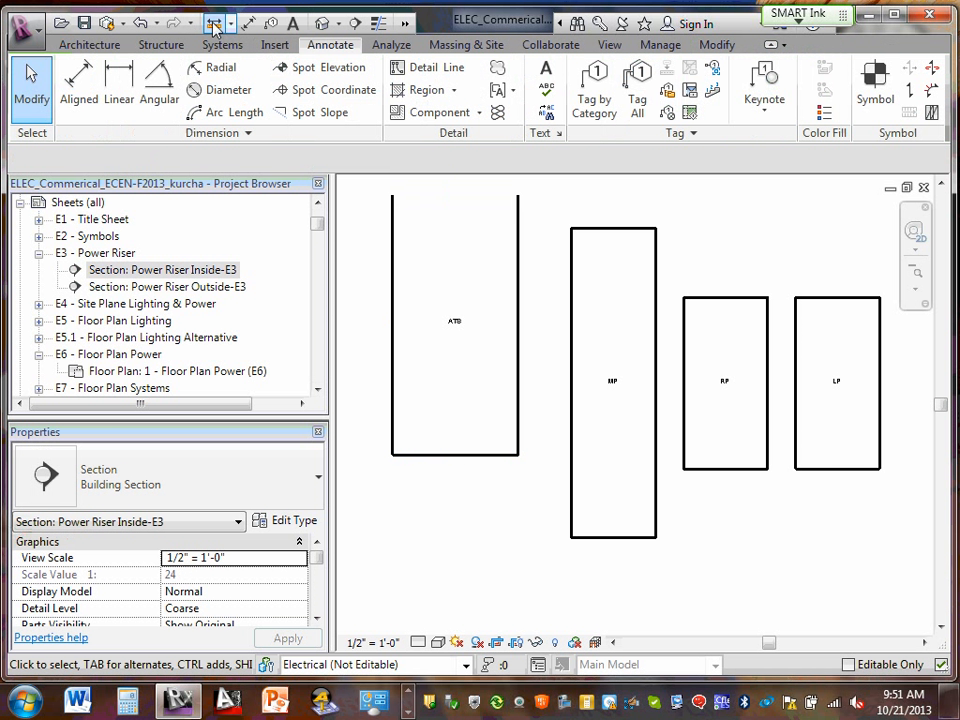
{"action": "left_click", "coordinate": [141, 23]}
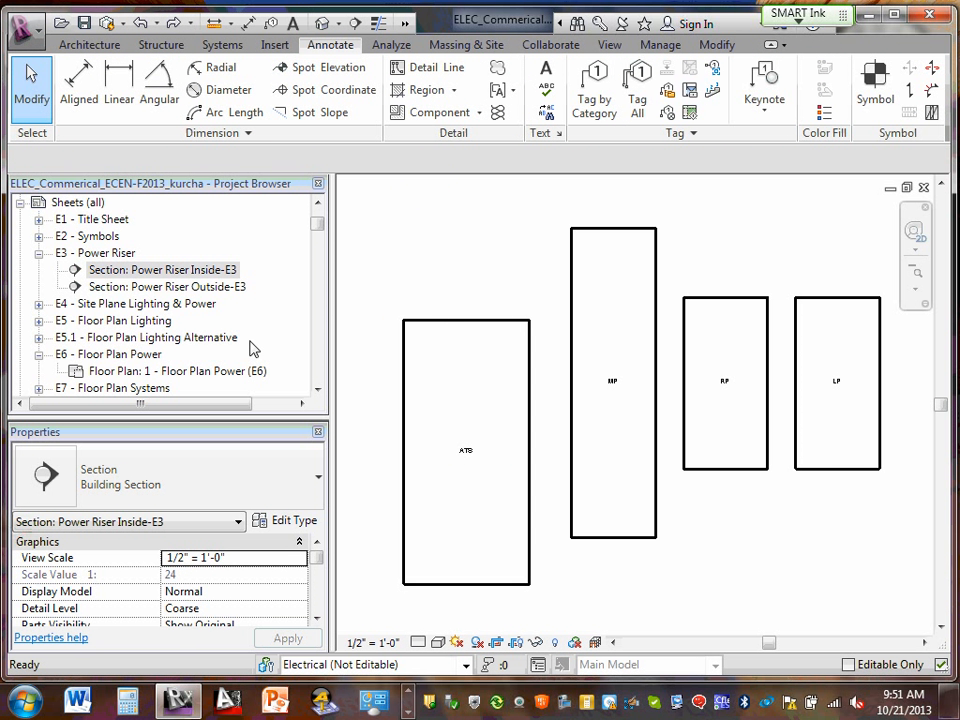
{"action": "double_click", "coordinate": [120, 256]}
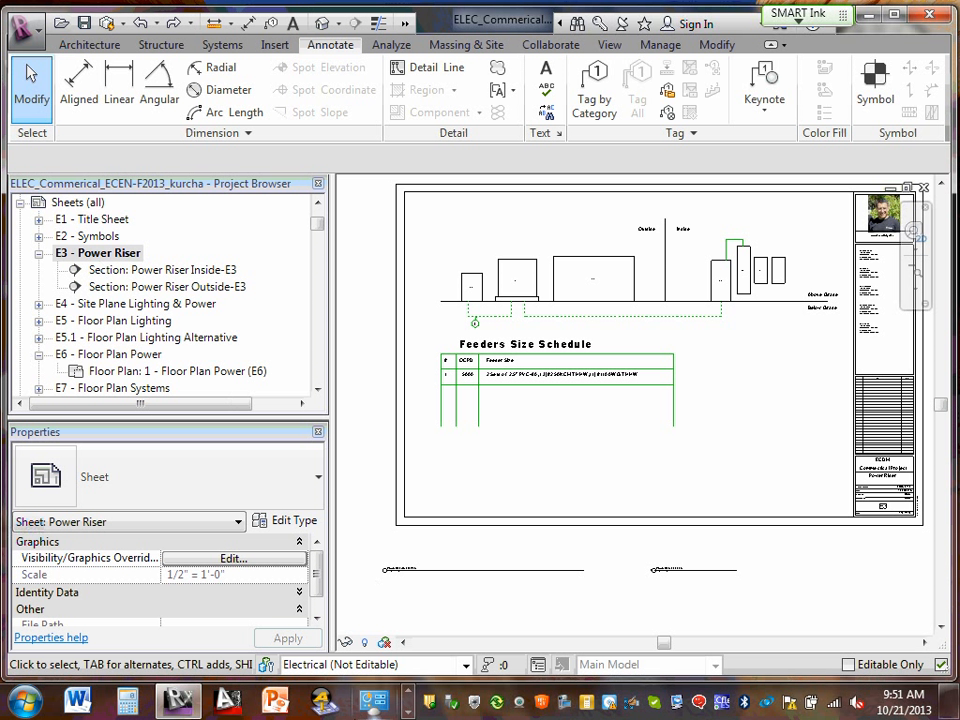
{"action": "left_click", "coordinate": [410, 707]}
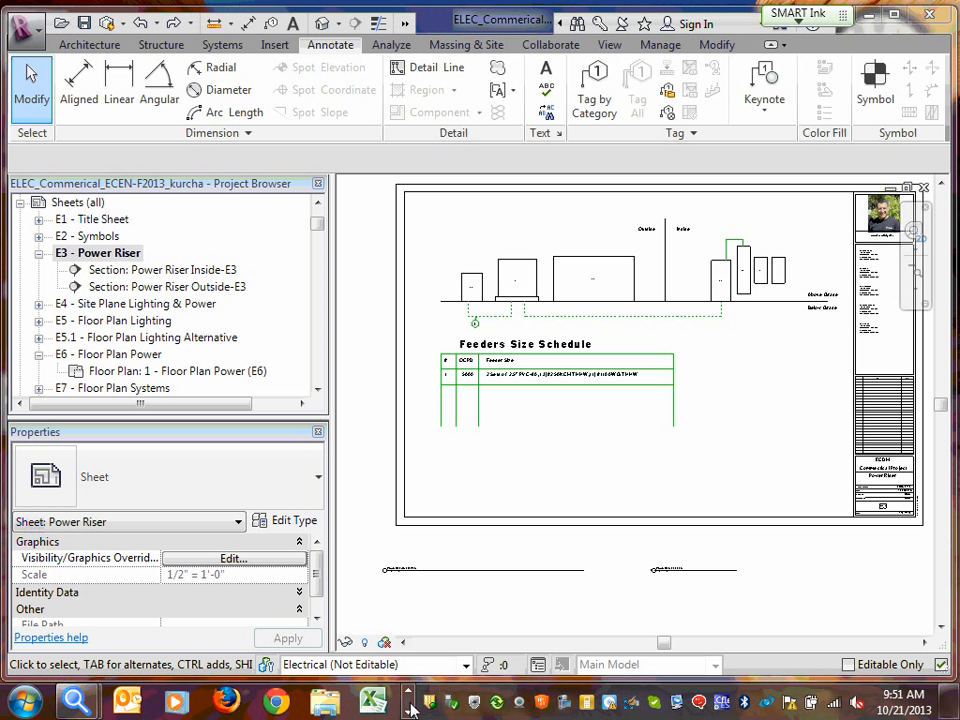
{"action": "left_click", "coordinate": [409, 709]}
{"action": "left_click", "coordinate": [409, 709]}
{"action": "left_click", "coordinate": [409, 709]}
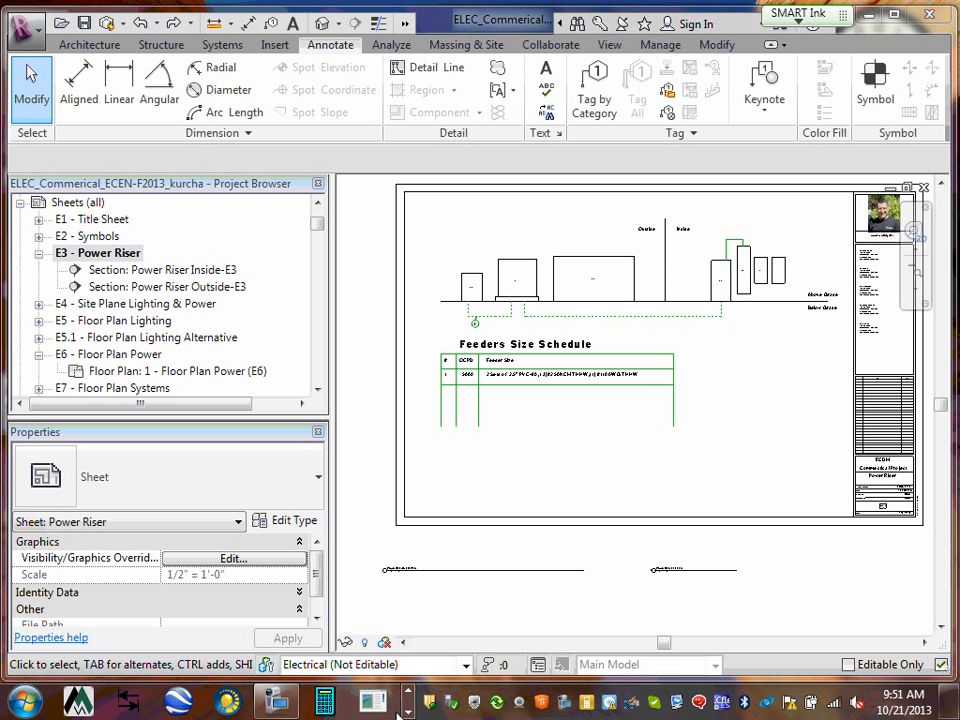